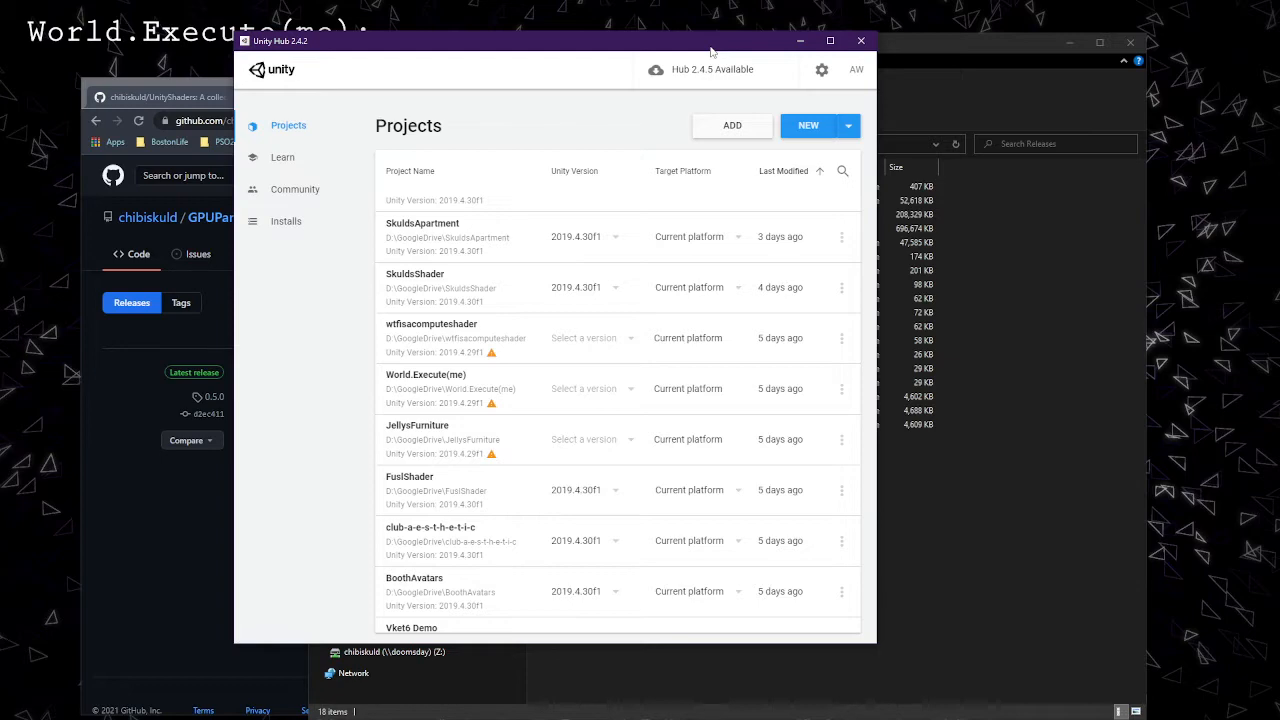
Start a new 3D project with Unity 2019.4.30f1 in D:\GoogleDrive, keeping the default name New Unity Project
left_click_drag(711, 50, 784, 27)
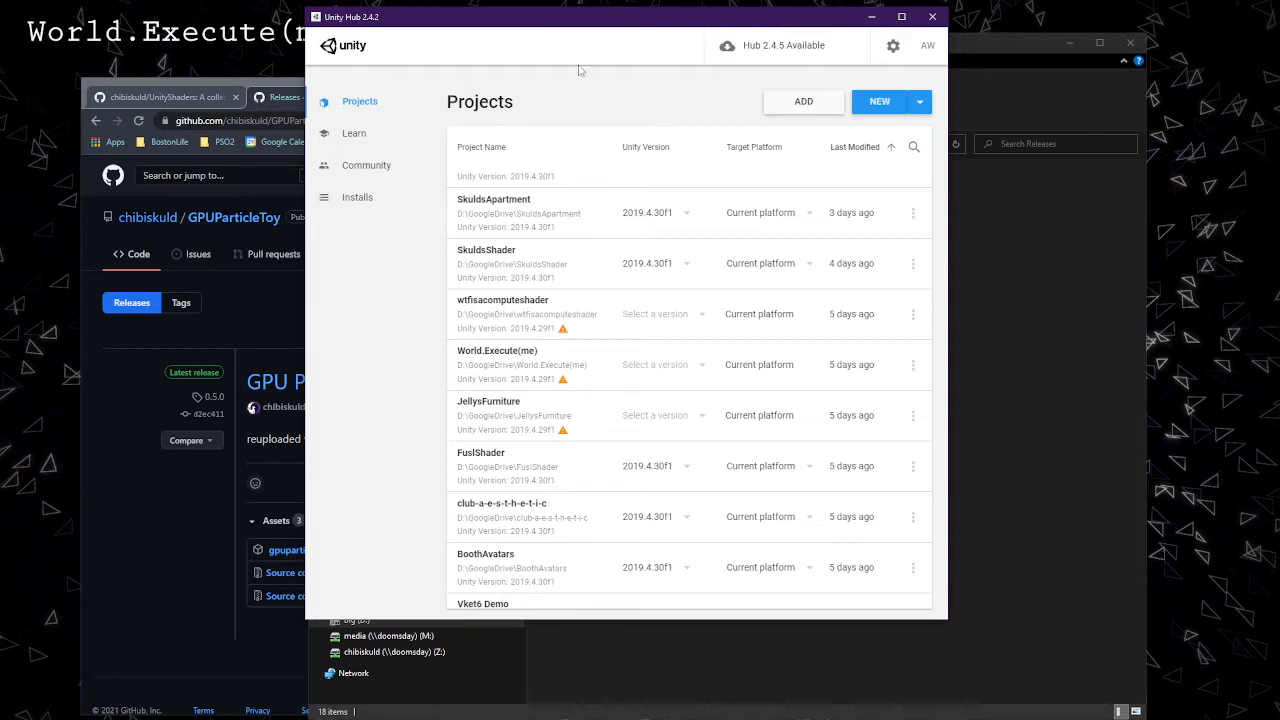
scroll(610, 332, "up", 3)
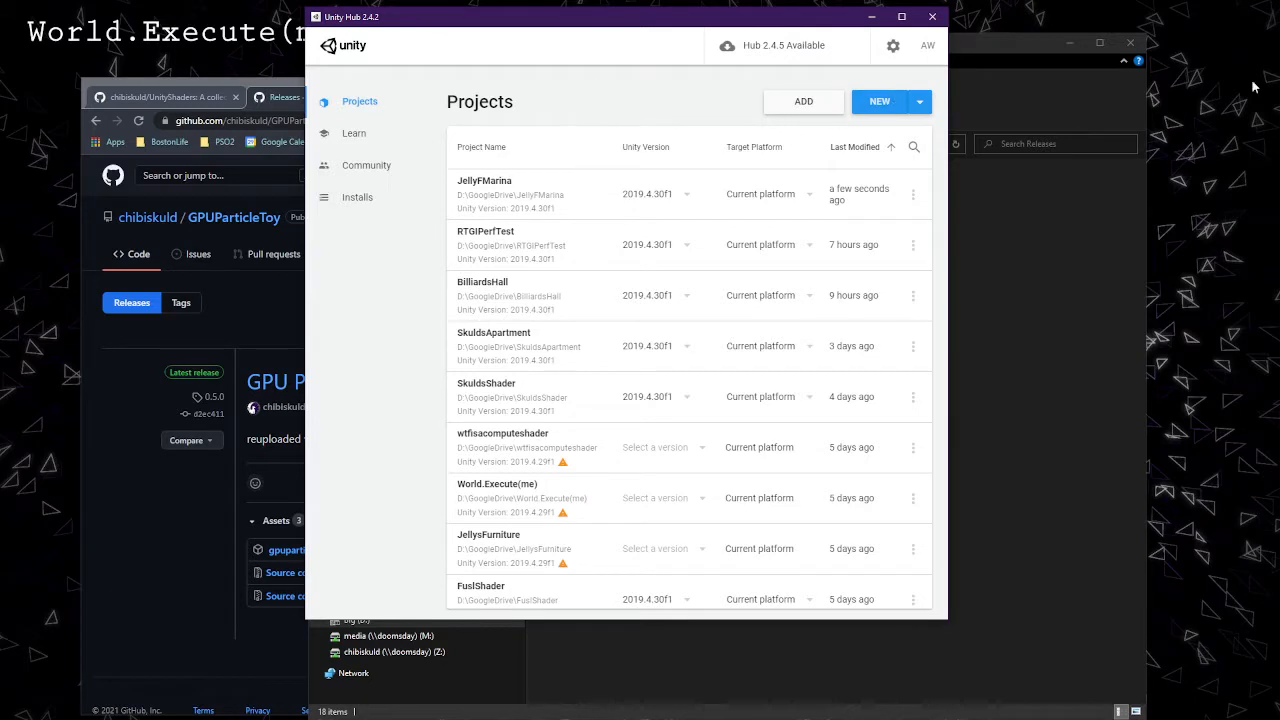
left_click(788, 106)
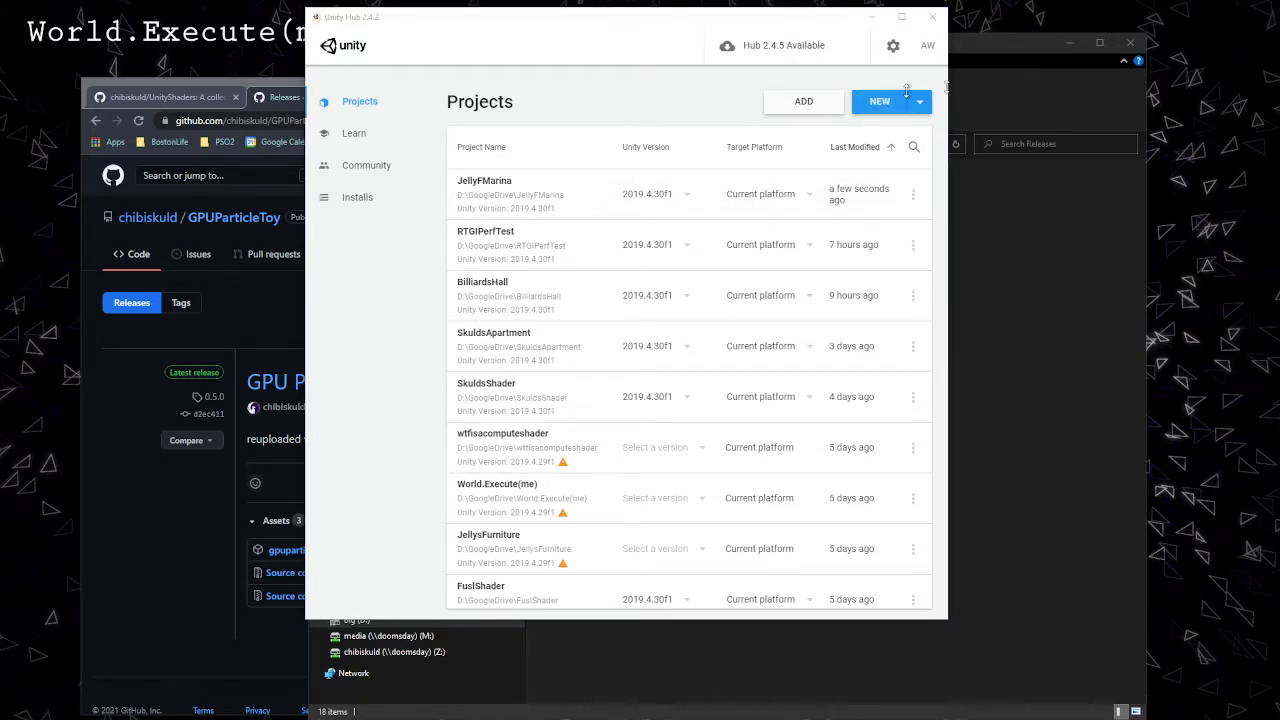
left_click_drag(0, 224, 564, 115)
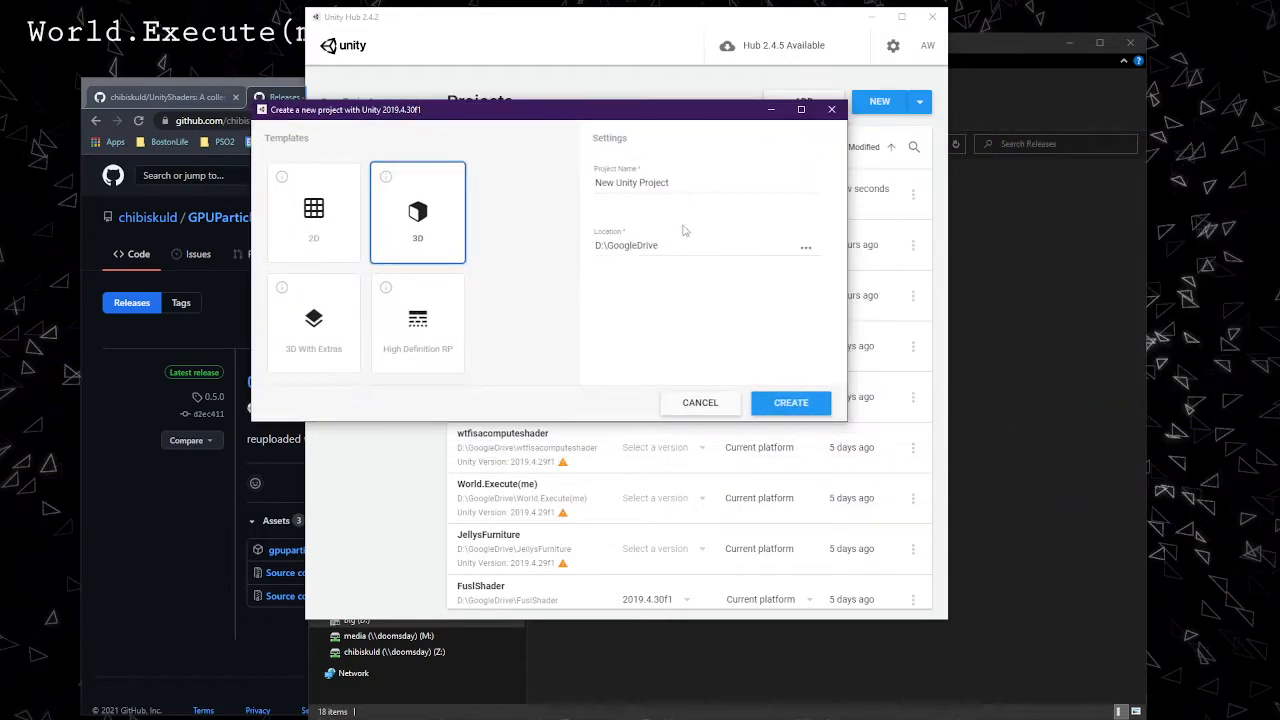
left_click(720, 408)
left_click(919, 104)
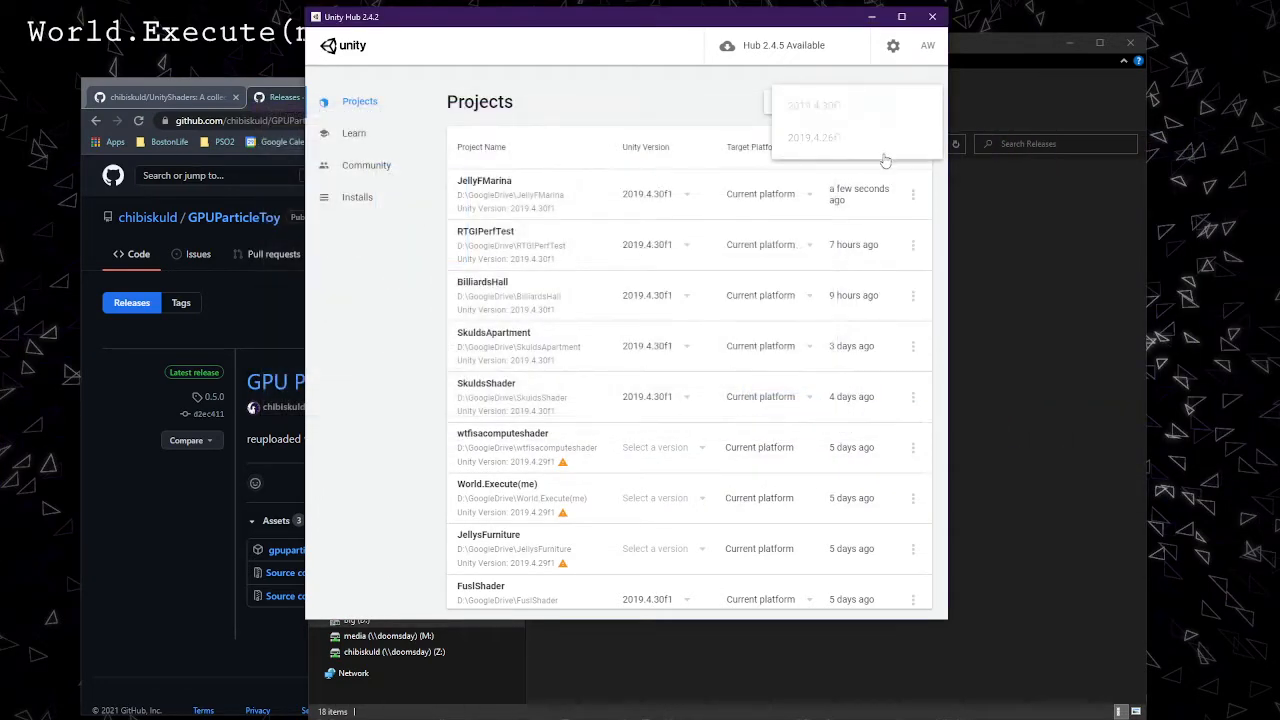
left_click(836, 114)
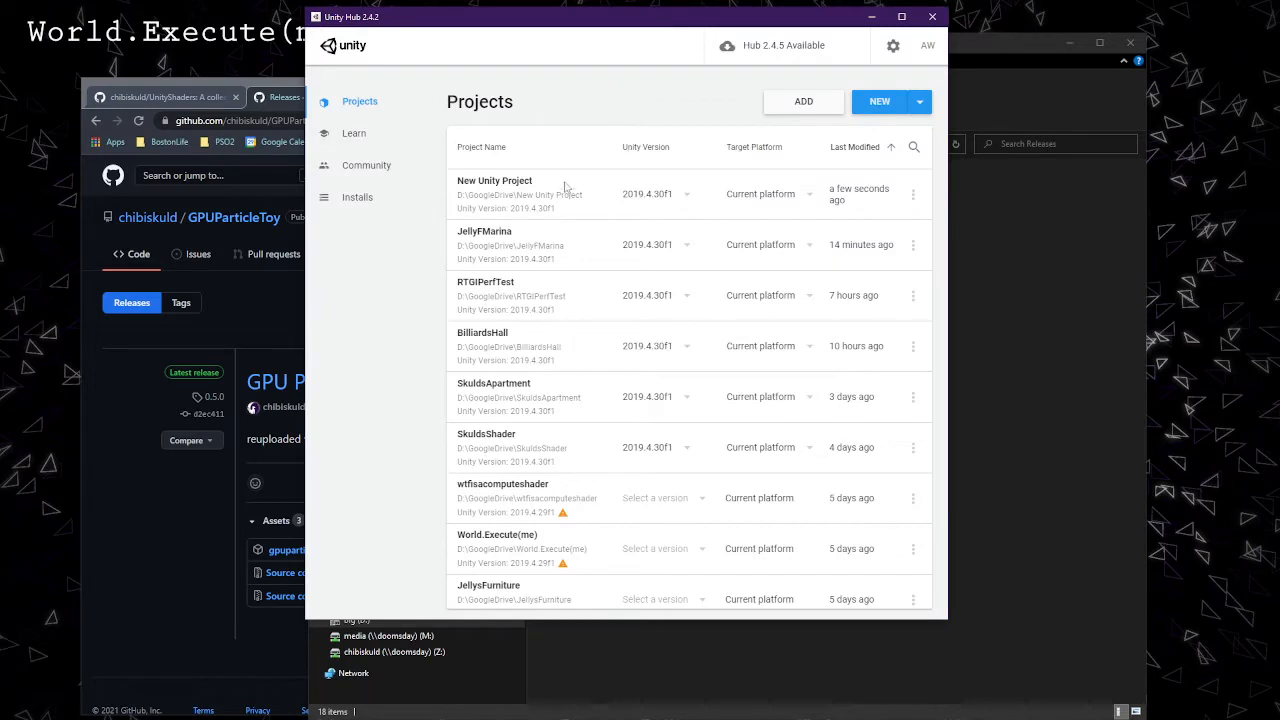
Pick editor 2019.4.30f1, name the project GPUParticlesJelly, and create it
left_click(920, 104)
left_click(812, 106)
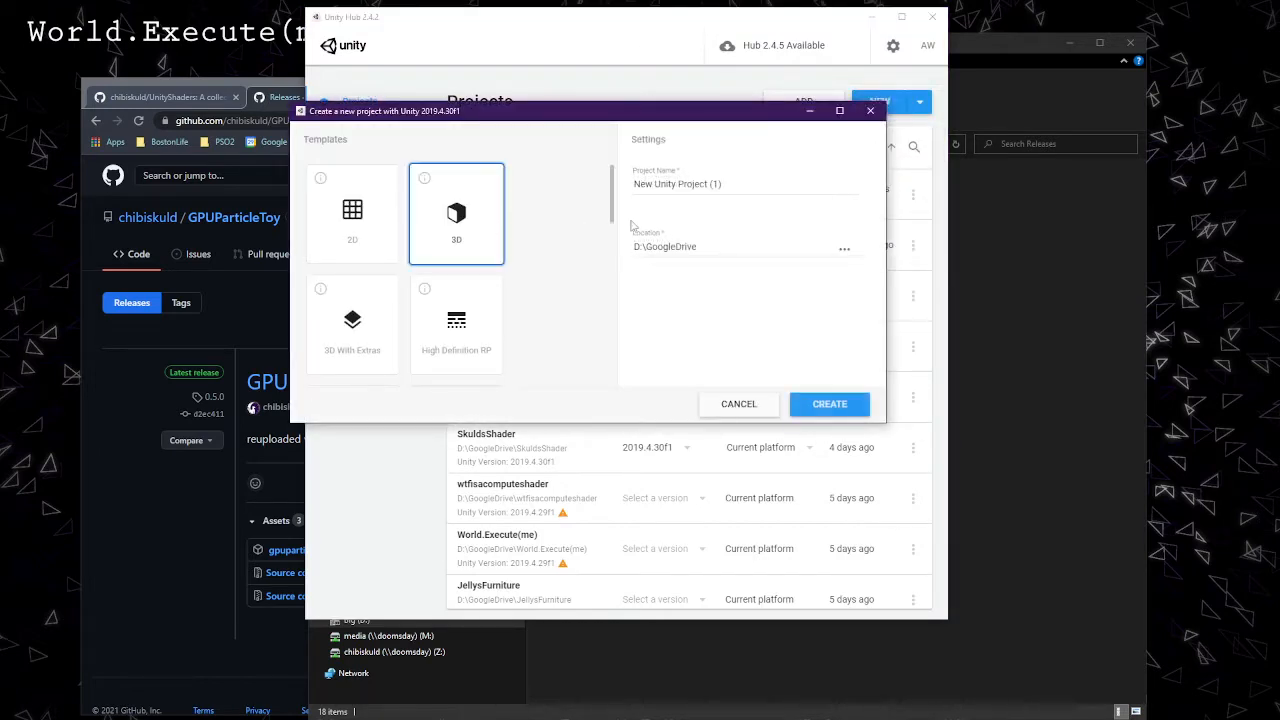
left_click(759, 186)
key("ctrl+a")
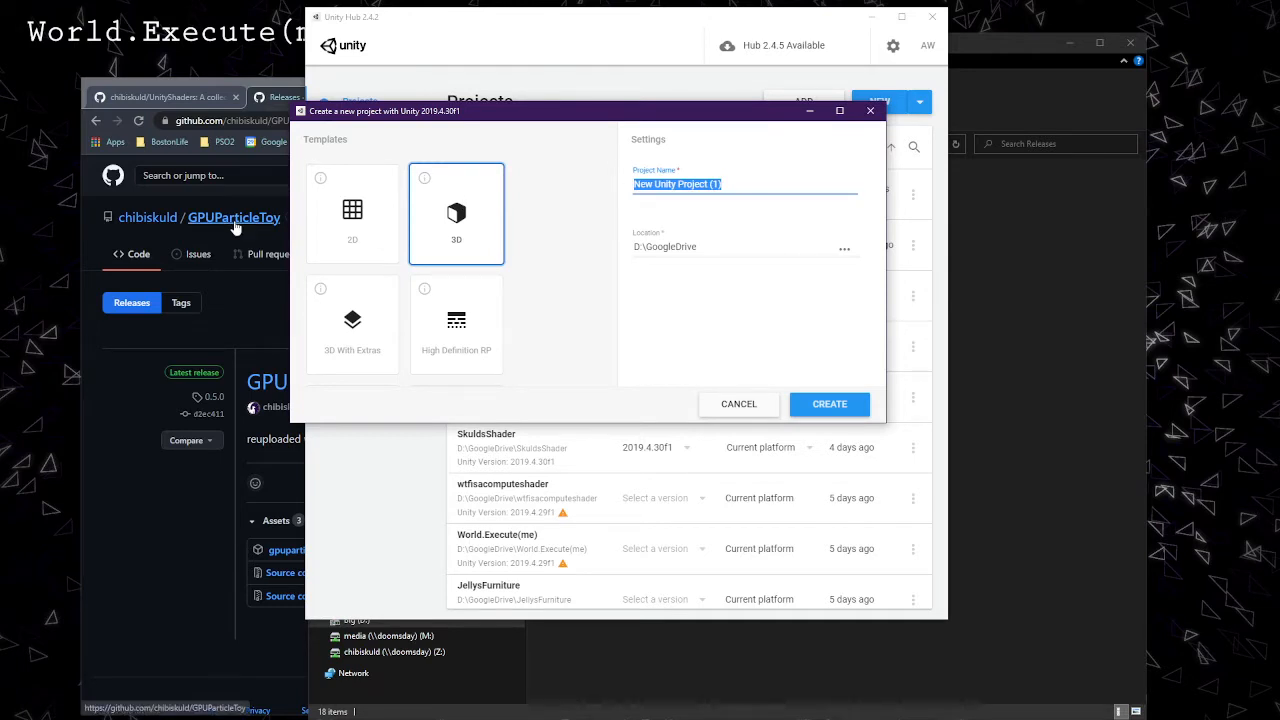
type("GPU")
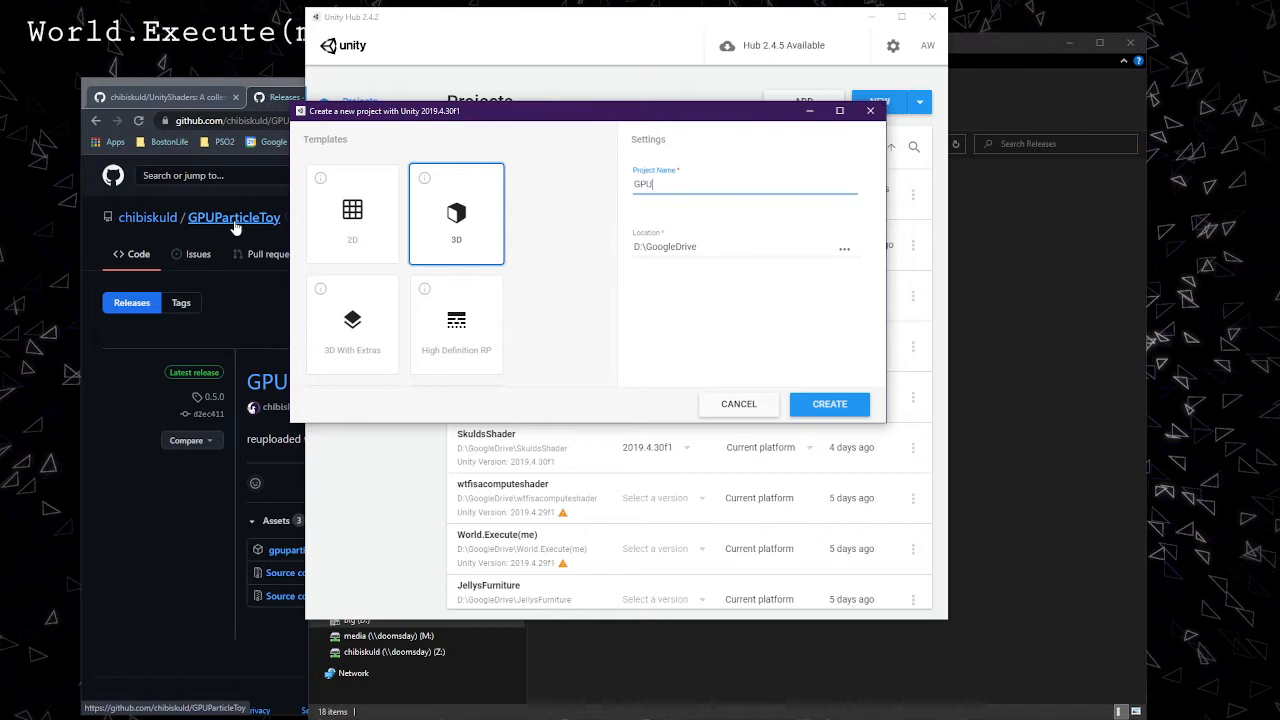
type("ParticlesOnJelly")
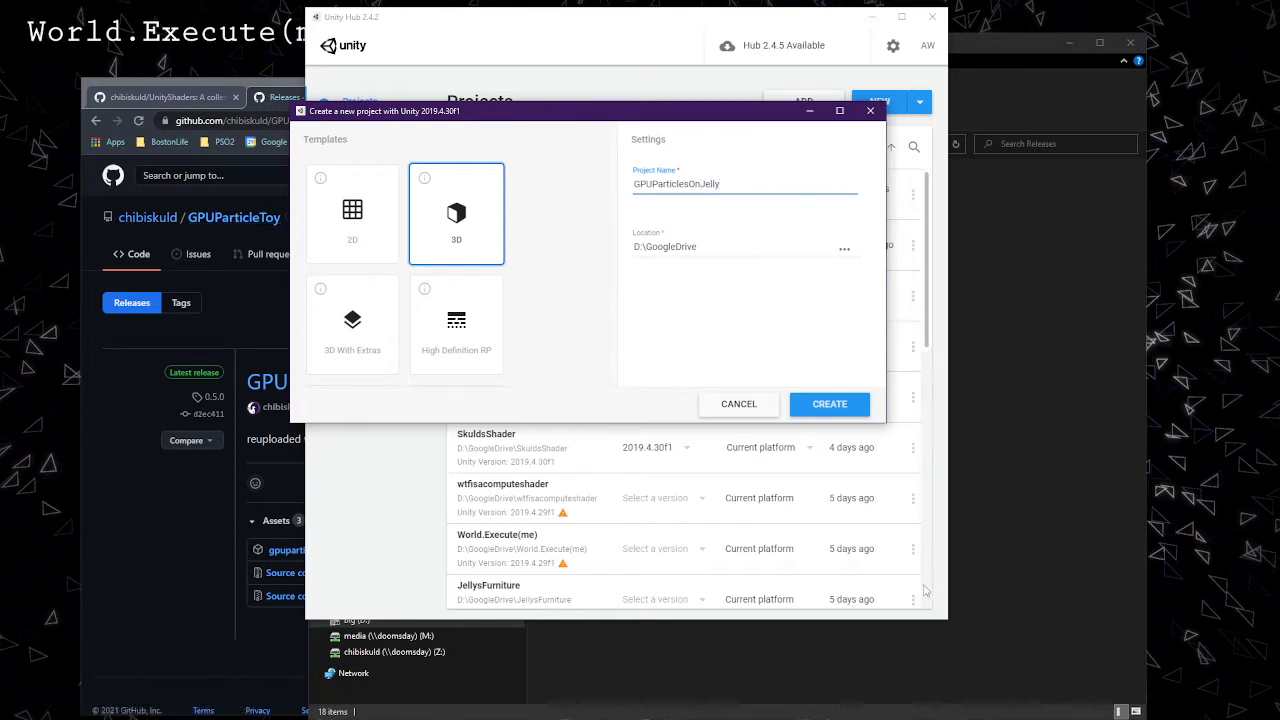
key("BackSpace")
key("BackSpace")
key("BackSpace")
key("BackSpace")
key("BackSpace")
key("BackSpace")
key("BackSpace")
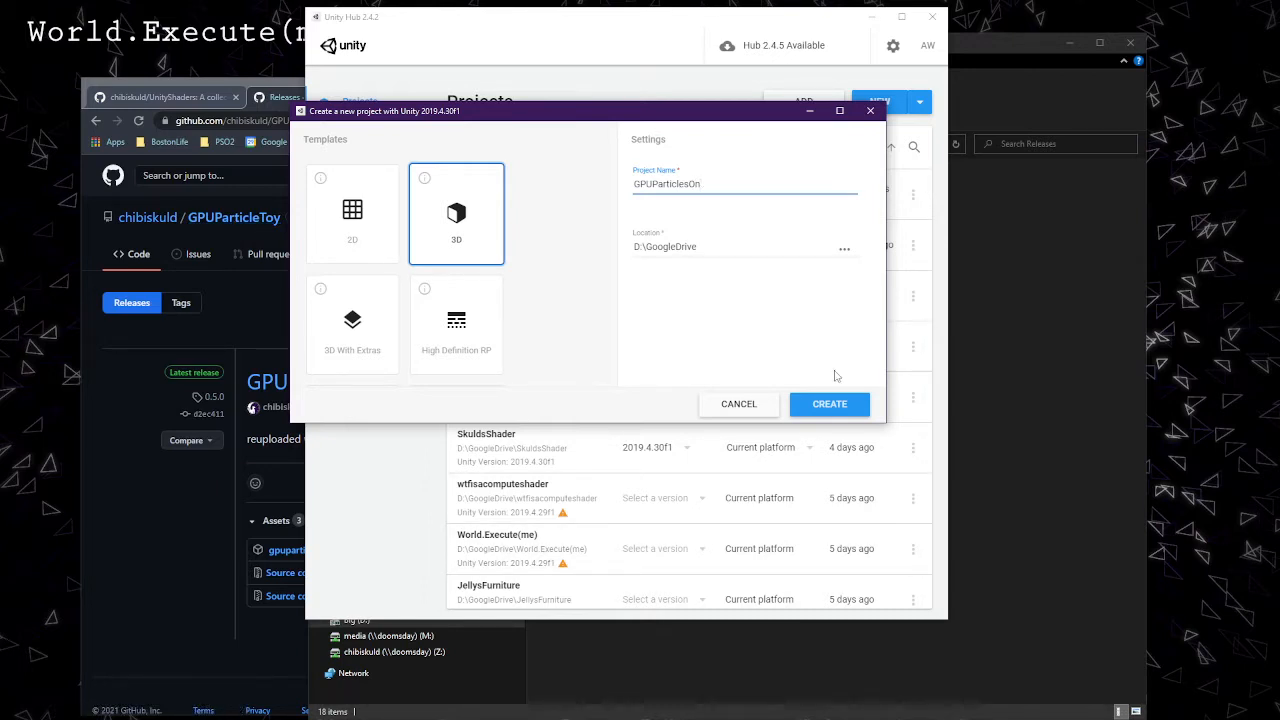
type("Jelly")
left_click(826, 412)
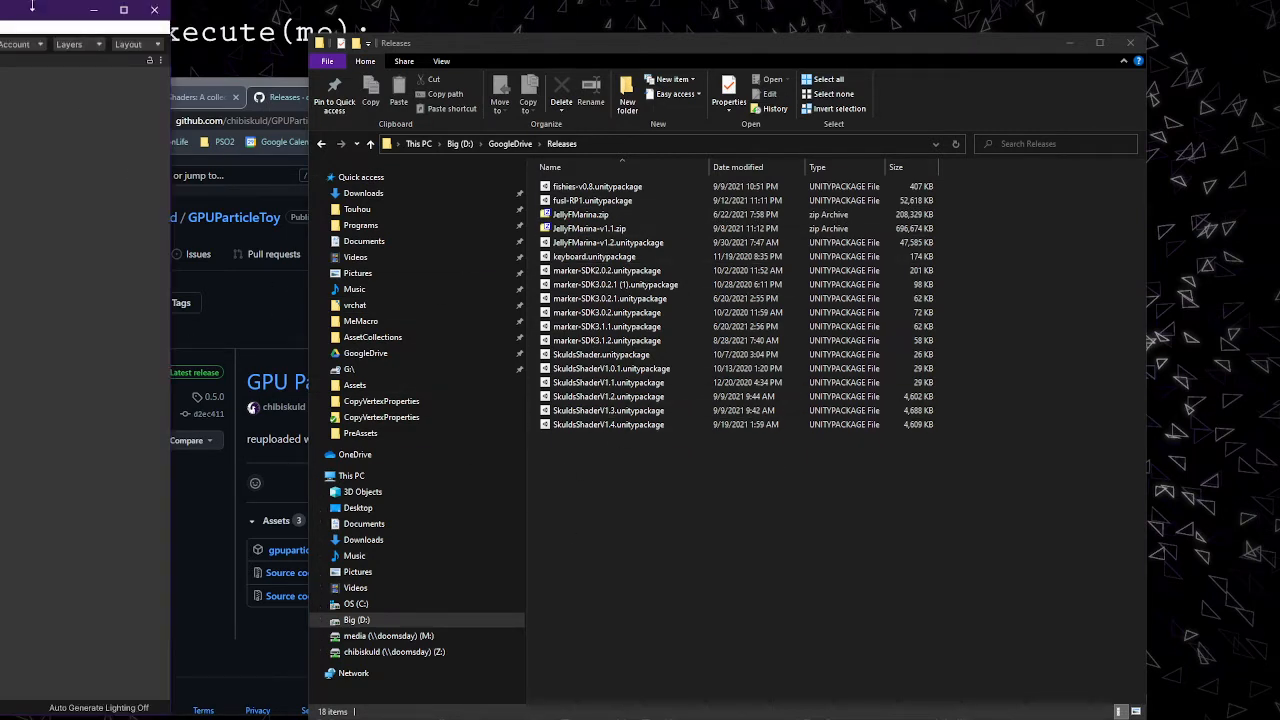
Maximize the editor, delete Main Camera and Directional Light from SampleScene, then switch to Explorer
left_click_drag(10, 15, 1130, 90)
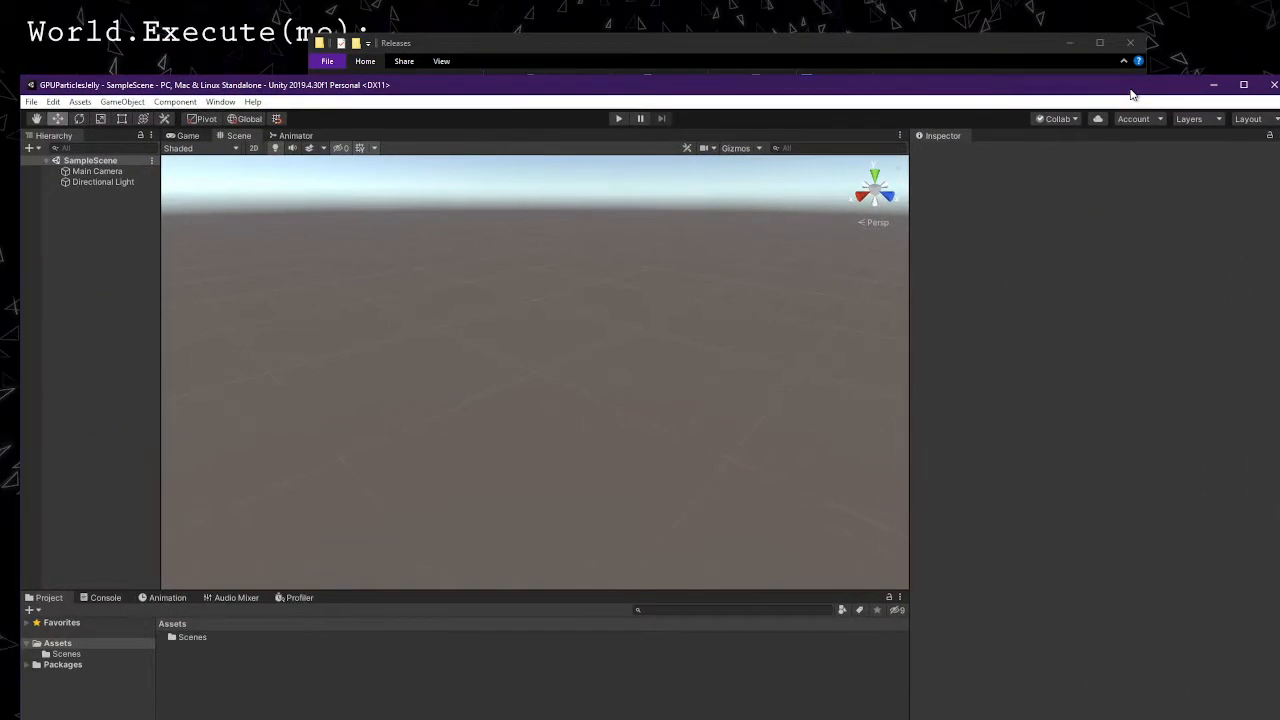
double_click(472, 87)
left_click(76, 91)
left_click(78, 102, "shift")
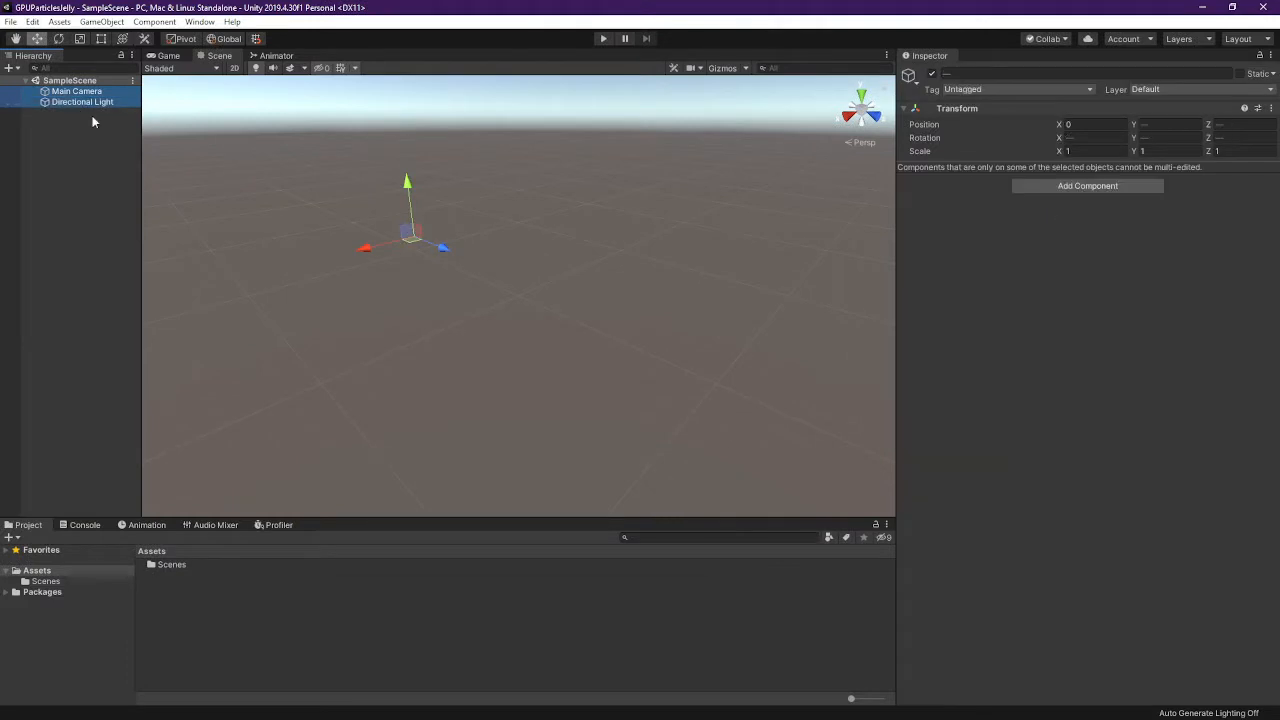
key("Delete")
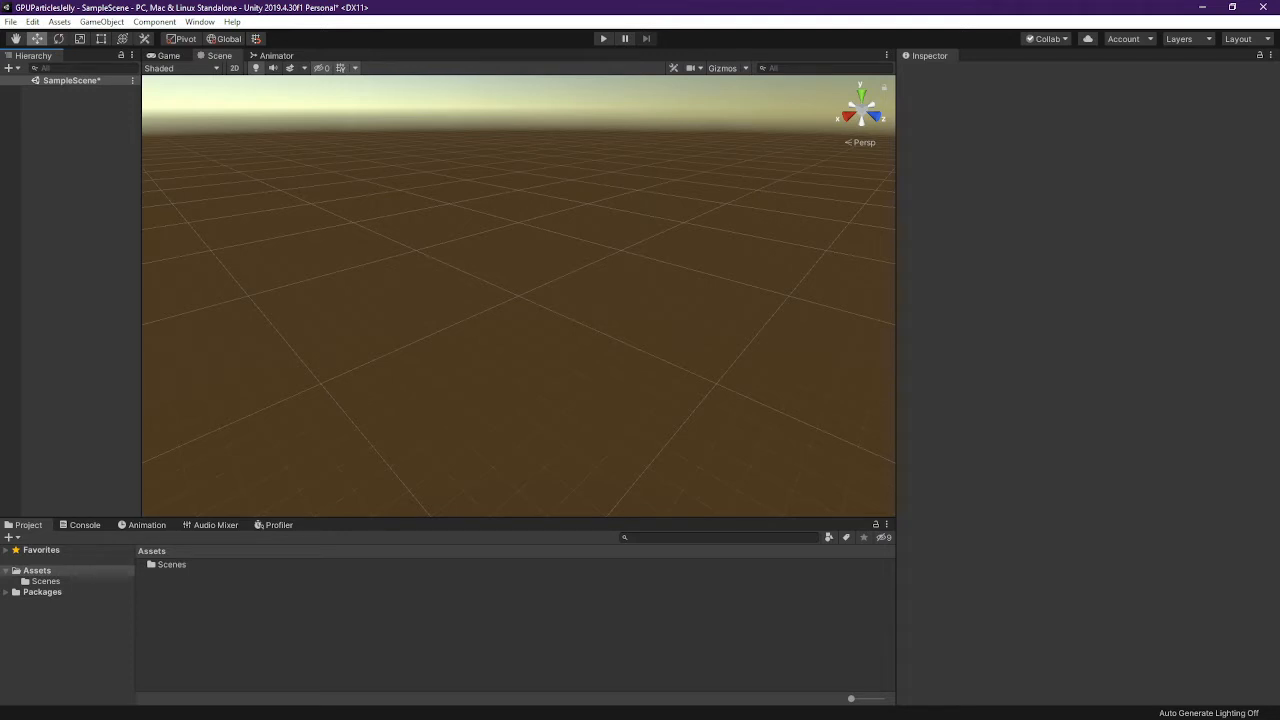
key("alt+Tab")
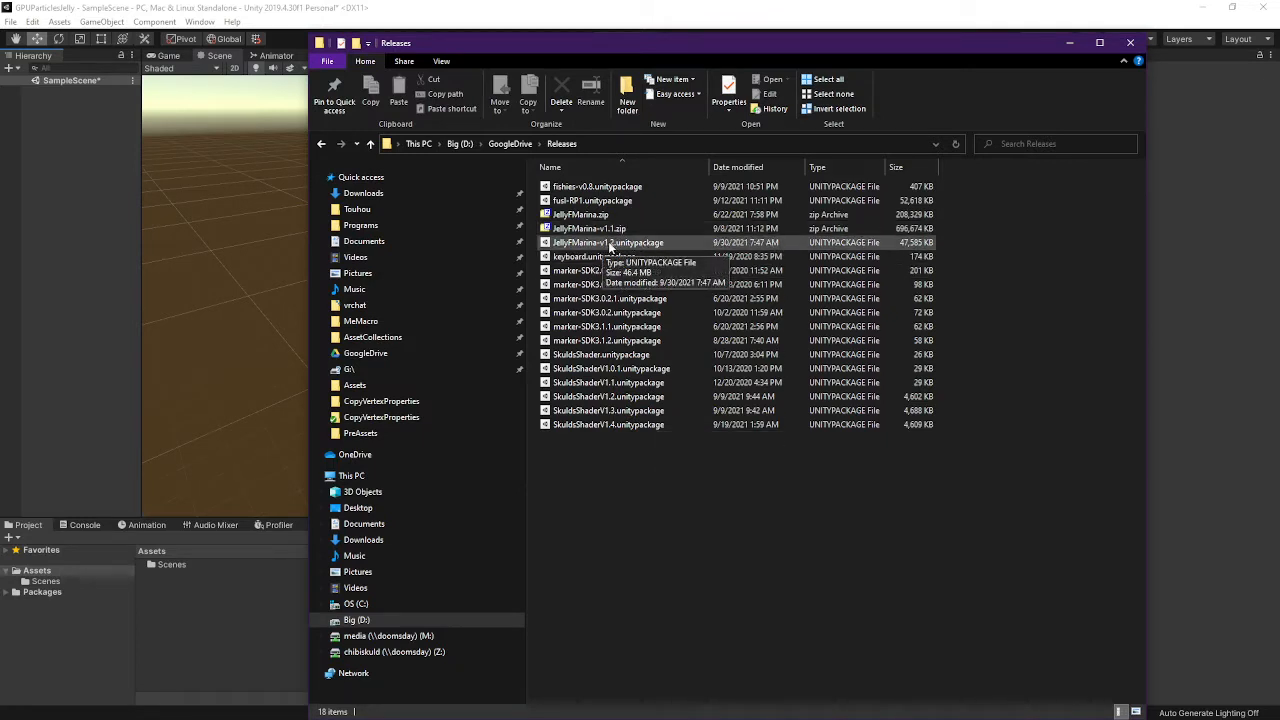
Drag JellyFMarina-v1.2.unitypackage into the Assets panel and import all its files
left_click(626, 246)
left_click_drag(626, 246, 40, 576)
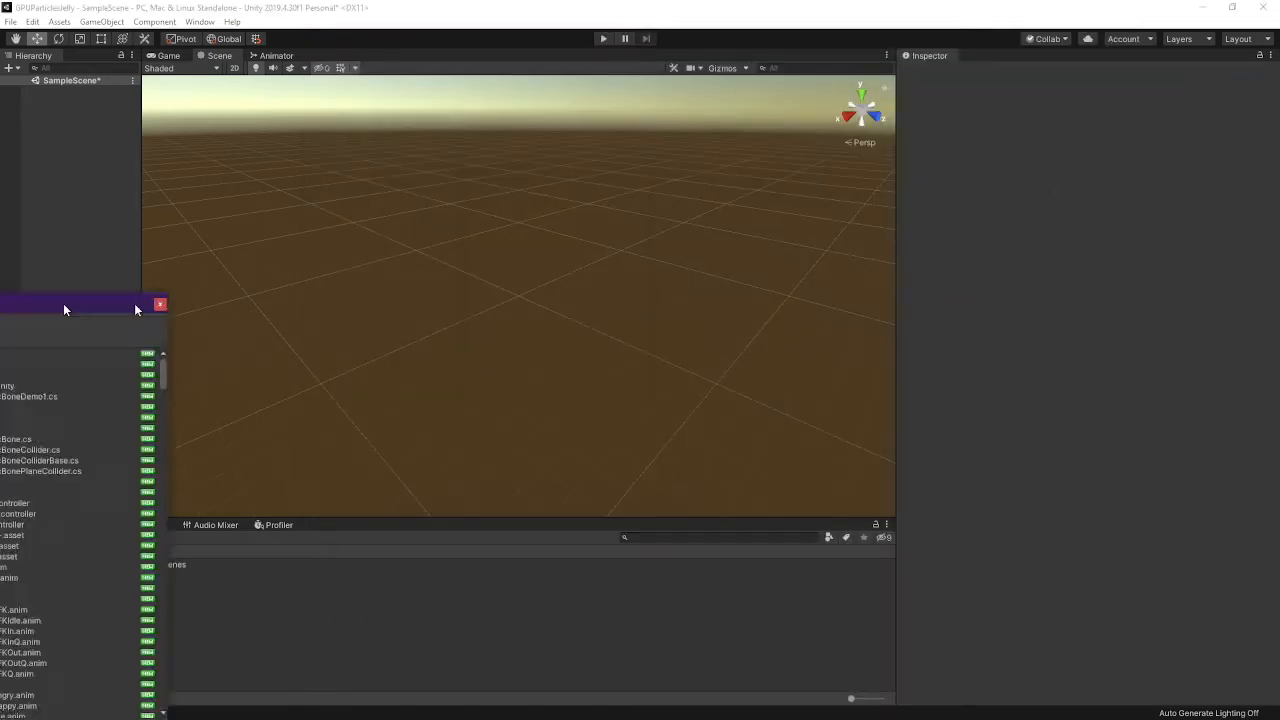
left_click_drag(64, 310, 675, 69)
scroll(666, 435, "down", 10)
left_click(697, 490)
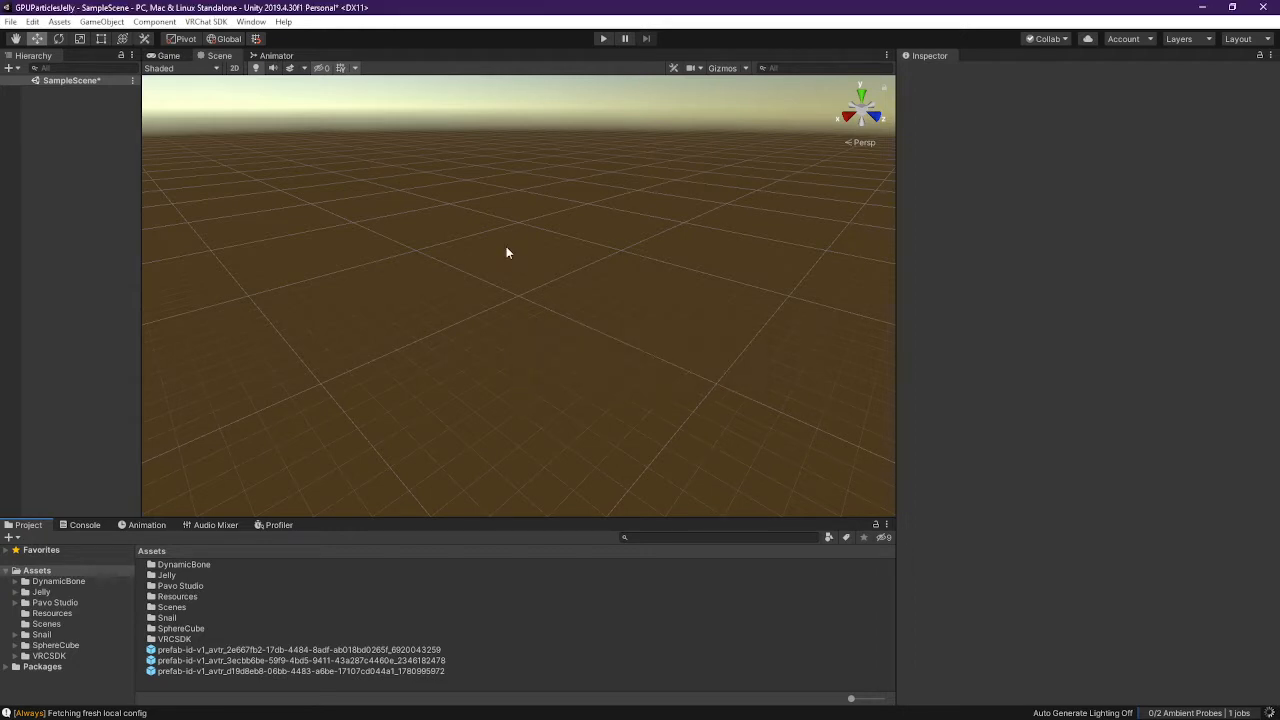
Select the three avatar prefab-id prefabs in Assets and delete them
left_click(180, 650)
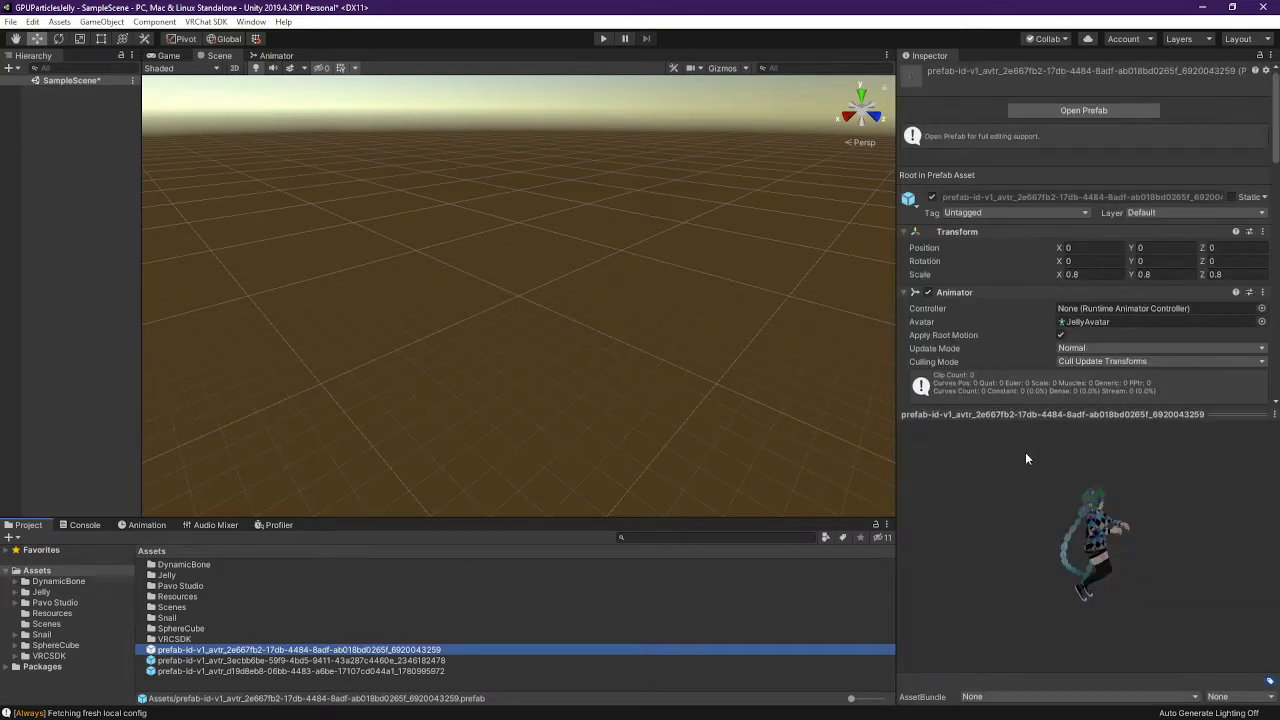
left_click(339, 662)
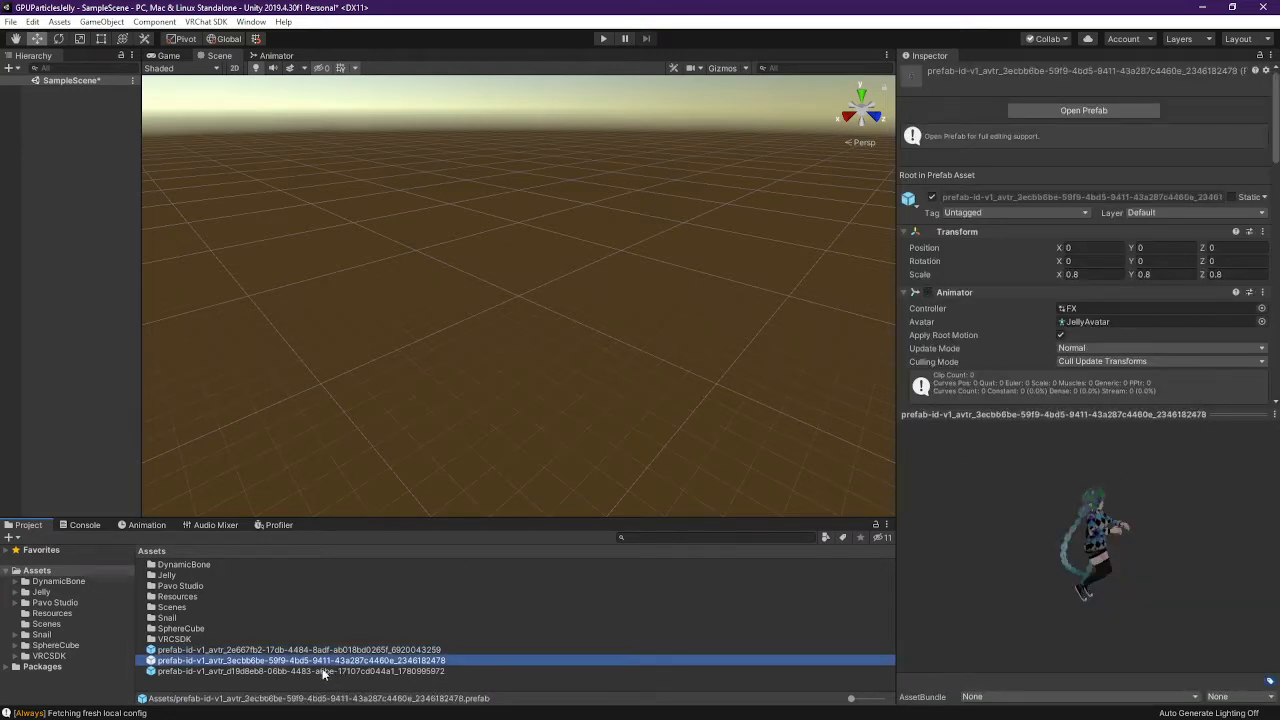
left_click(324, 672)
left_click(328, 651)
left_click(334, 659)
left_click(340, 672)
left_click(345, 651)
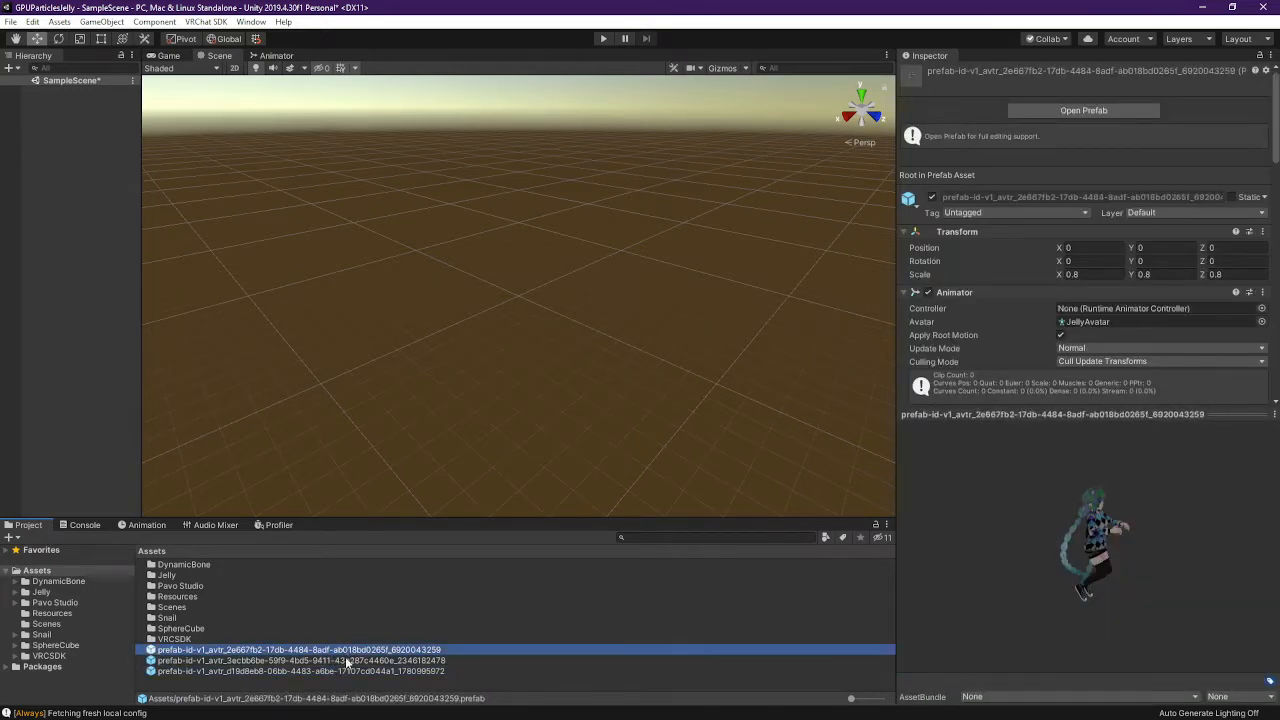
left_click(337, 672, "shift")
right_click(321, 665)
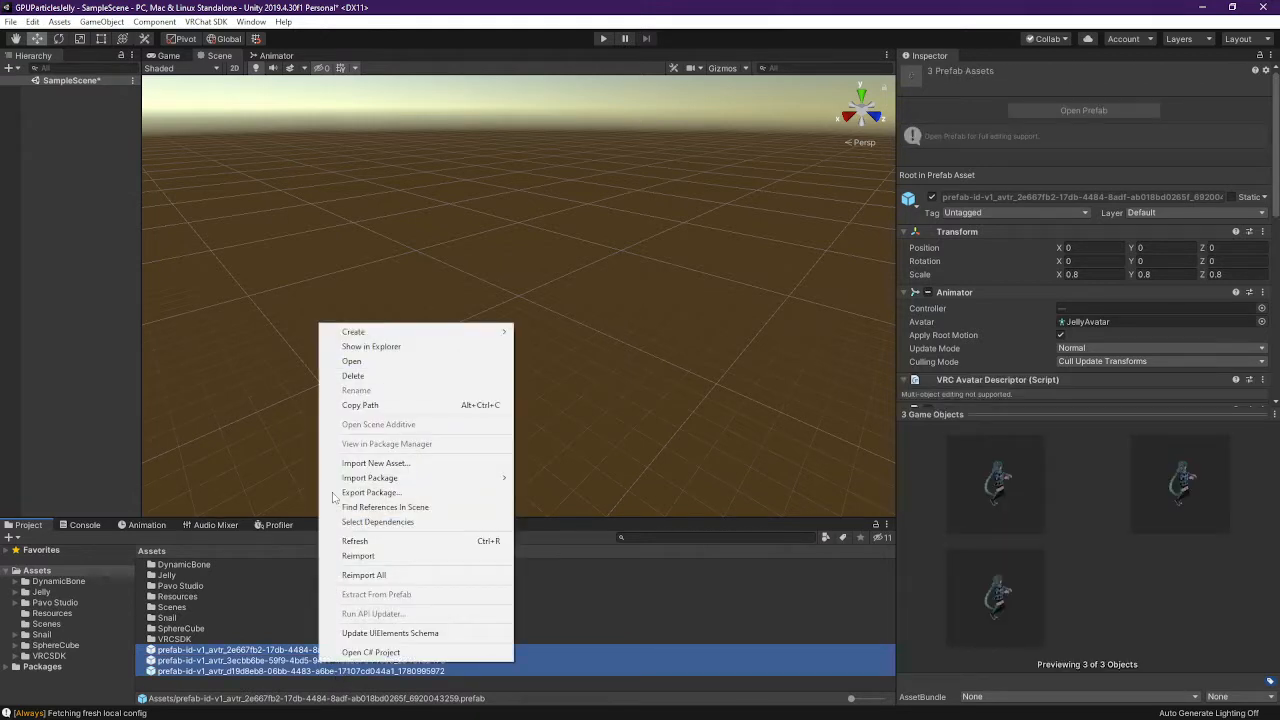
left_click(353, 376)
left_click(734, 406)
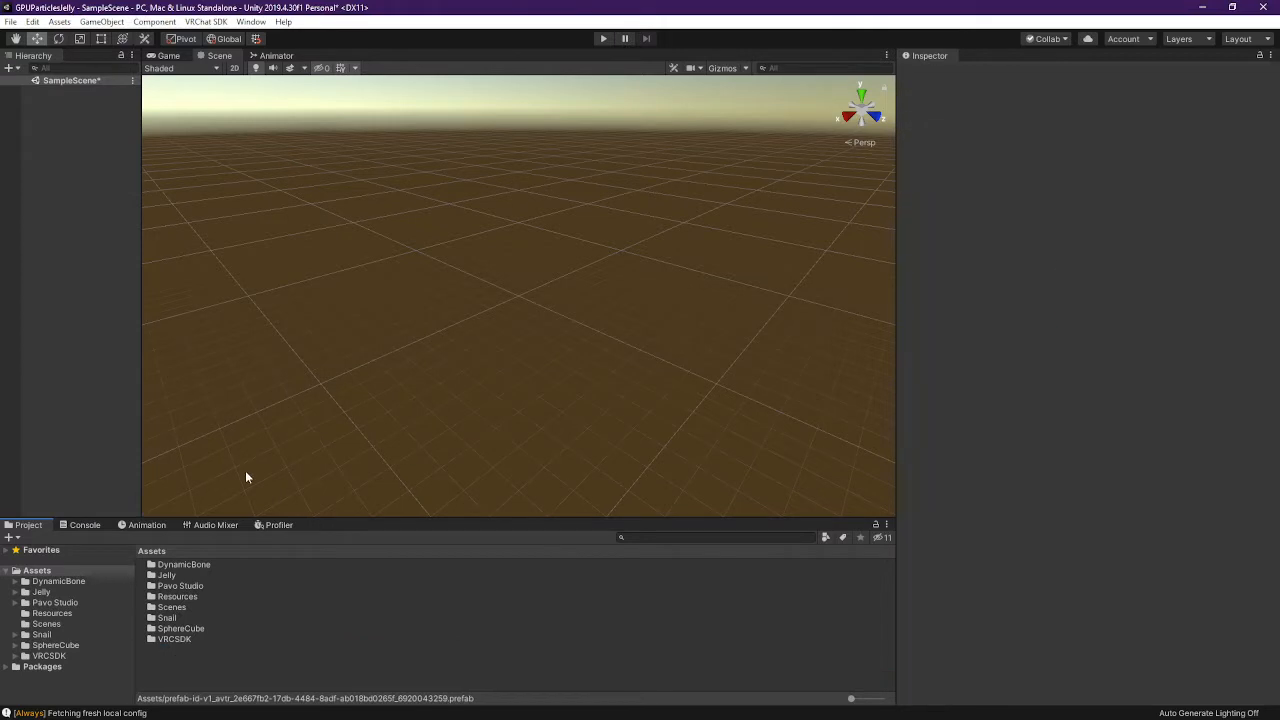
Browse the imported VRCSDK and Jelly folders, ending in the Scenes folder
left_click(48, 656)
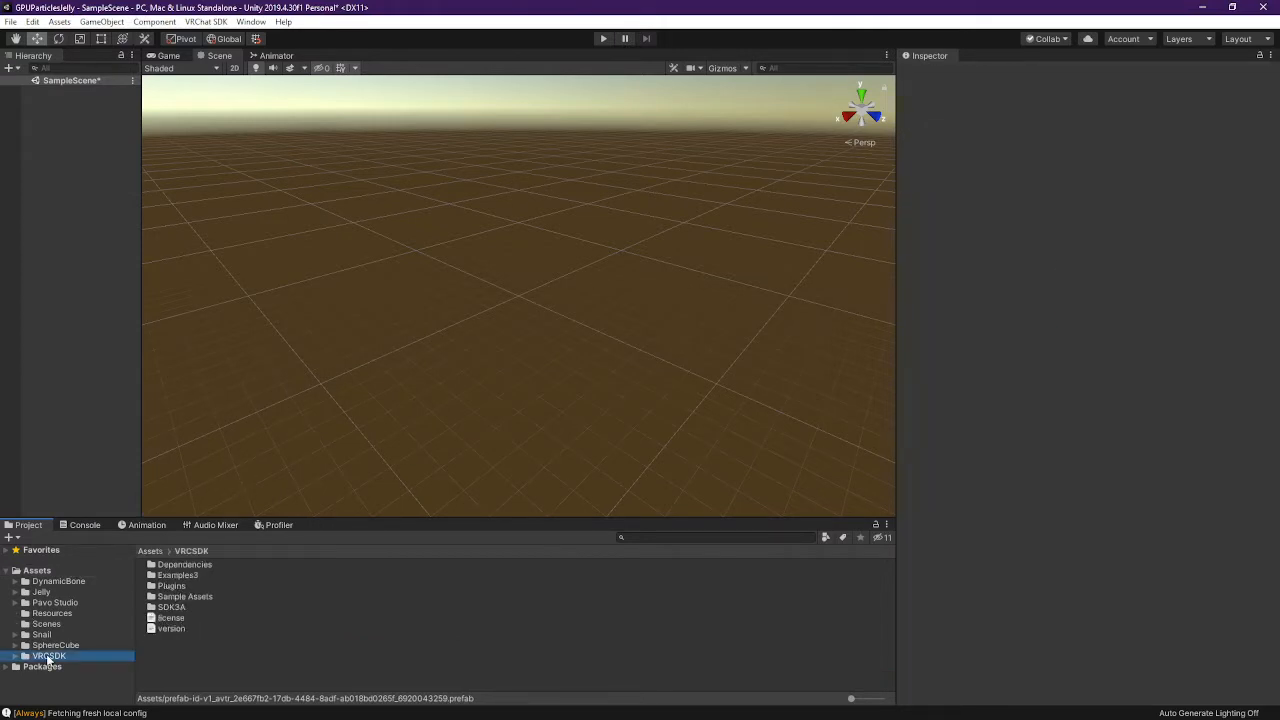
left_click(40, 571)
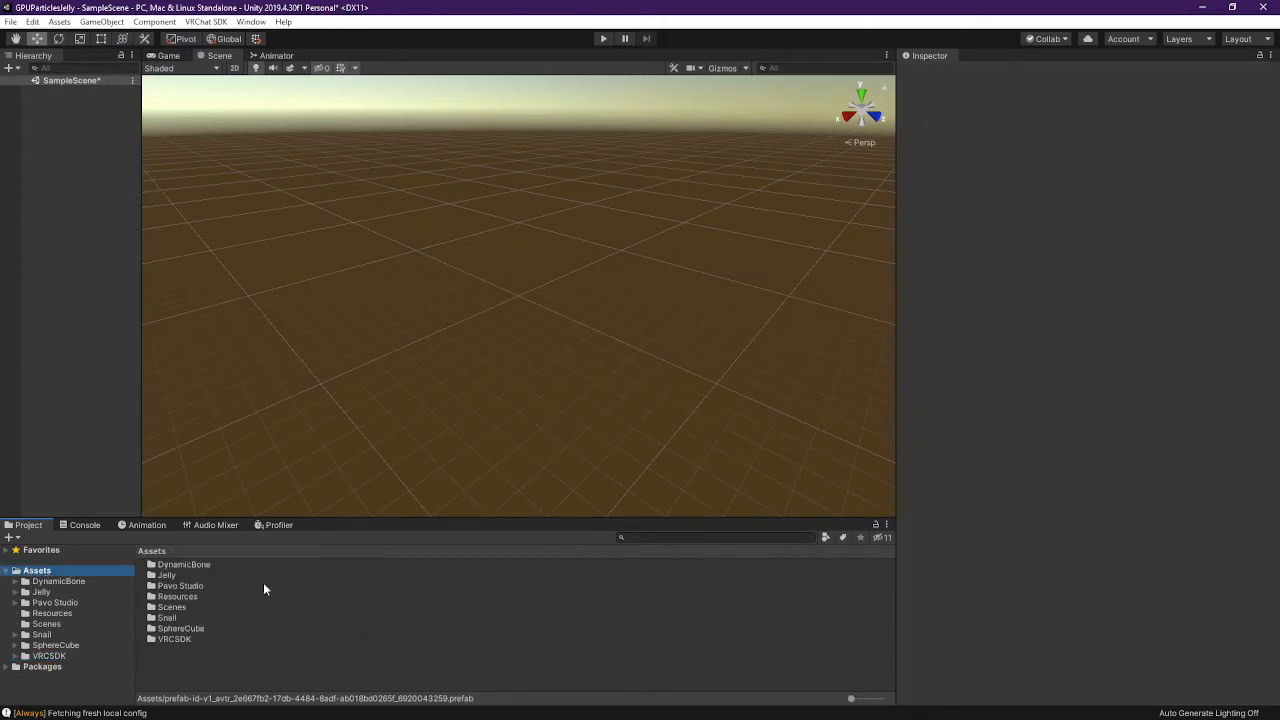
left_click(201, 567)
left_click(165, 575)
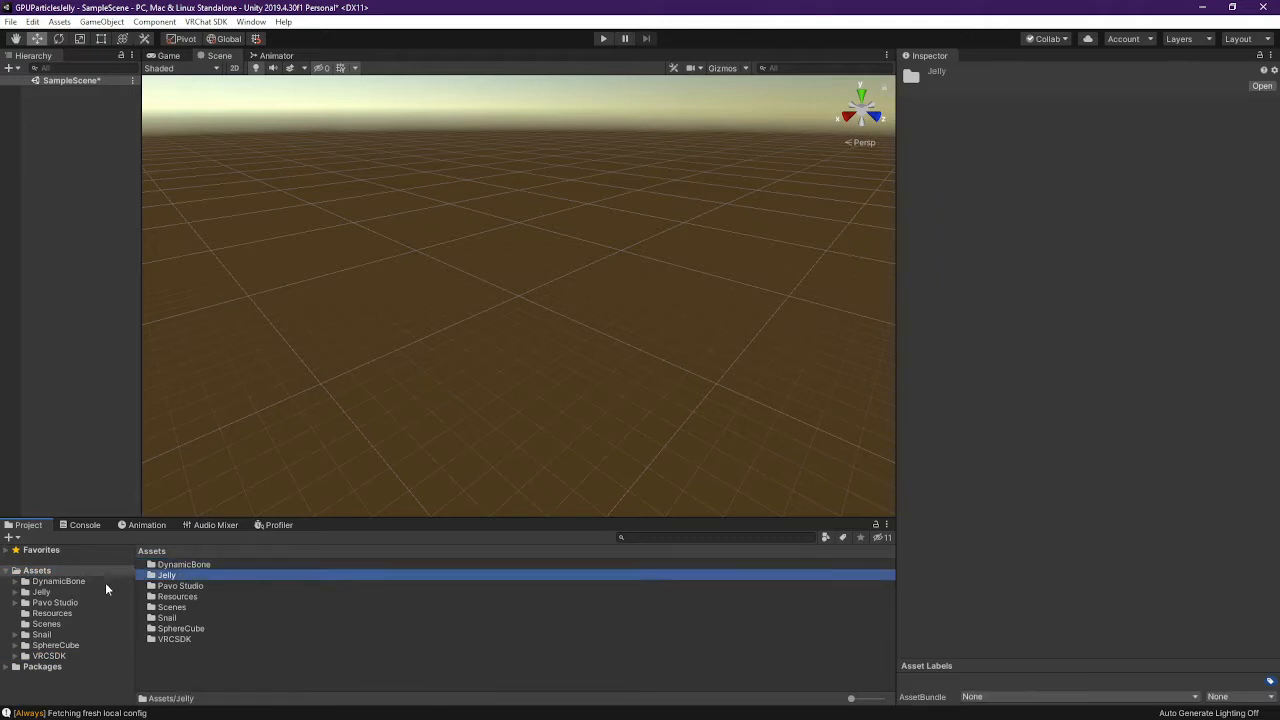
left_click(41, 592)
left_click(46, 623)
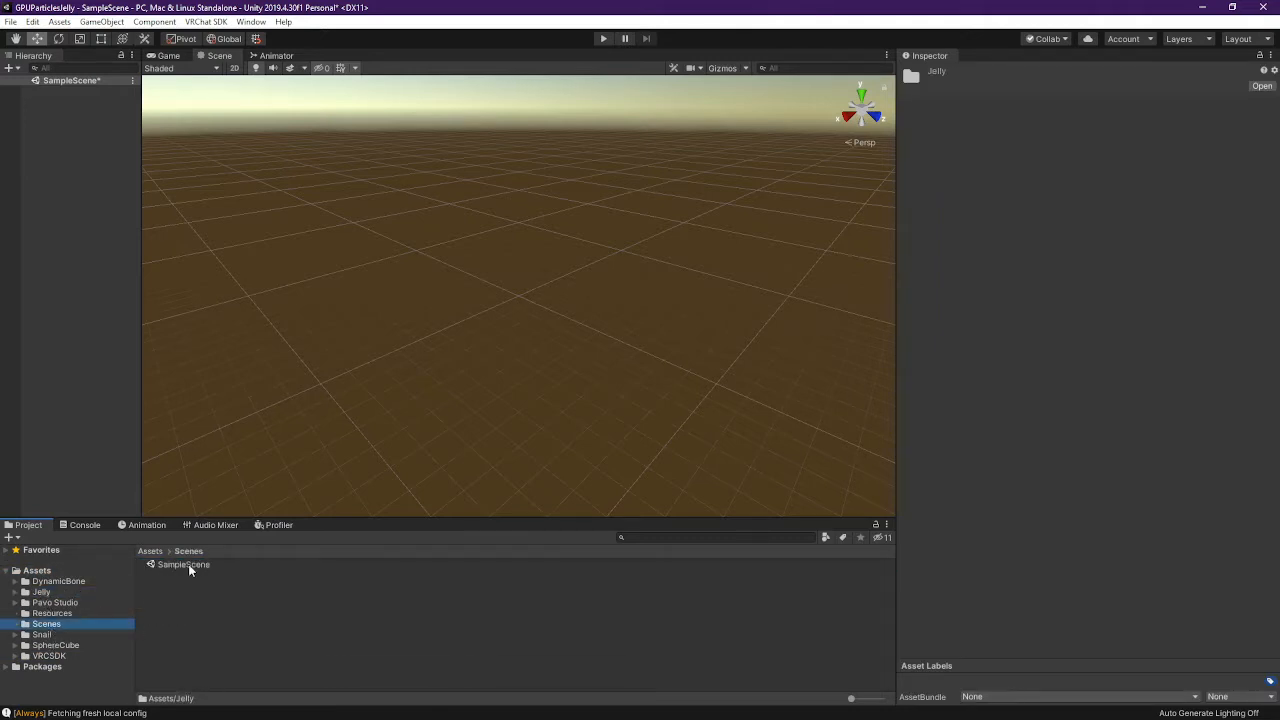
Reopen SampleScene discarding changes and delete its Main Camera and Directional Light
double_click(188, 564)
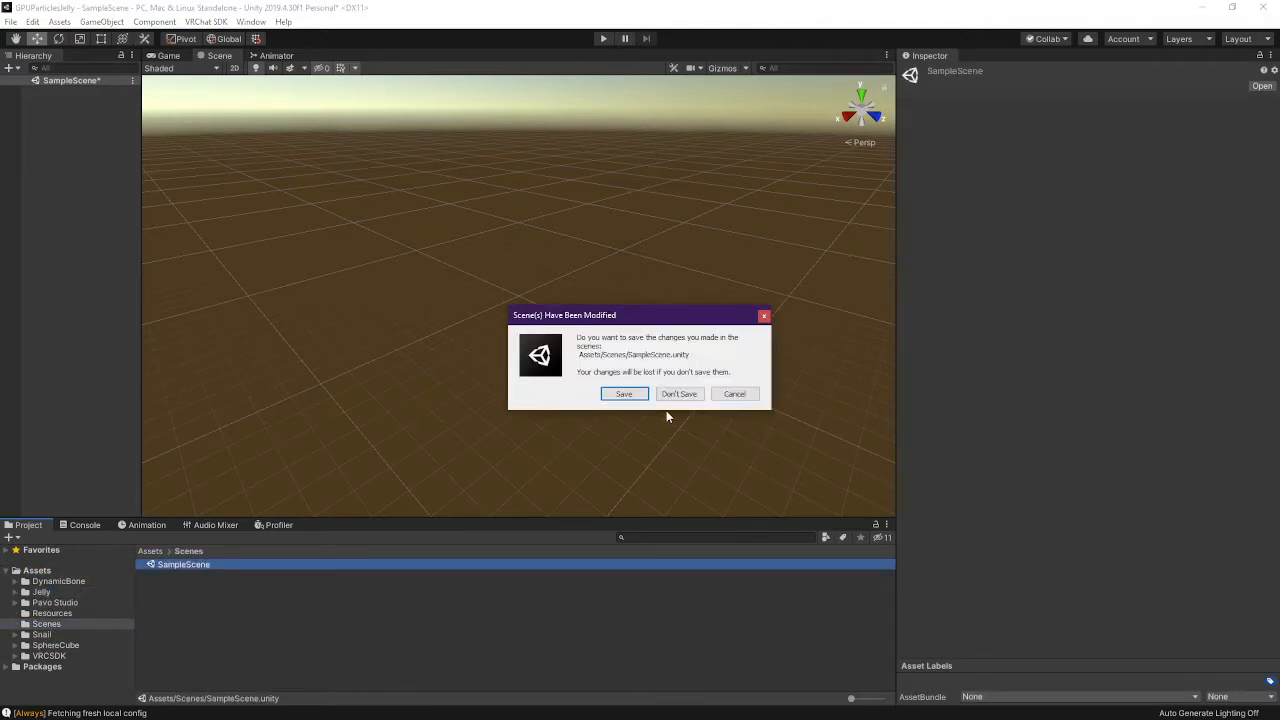
left_click(679, 394)
left_click(41, 592)
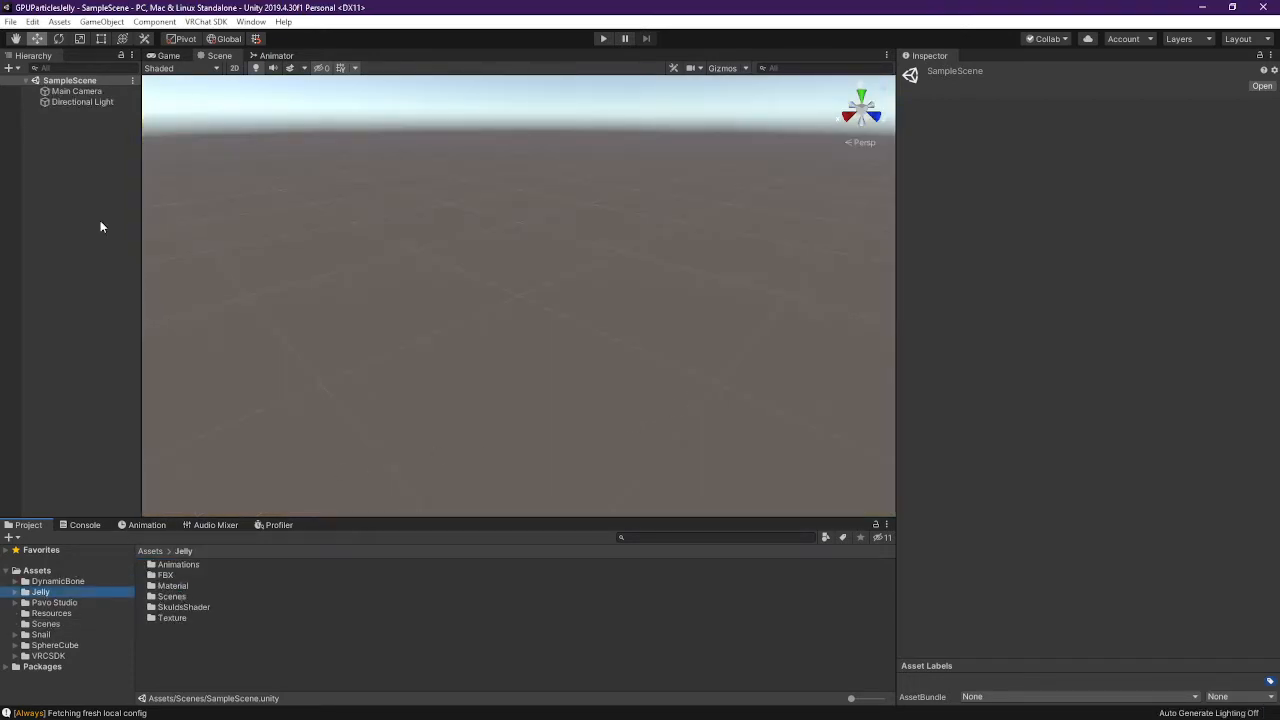
left_click(80, 91)
left_click(81, 101, "shift")
key("Delete")
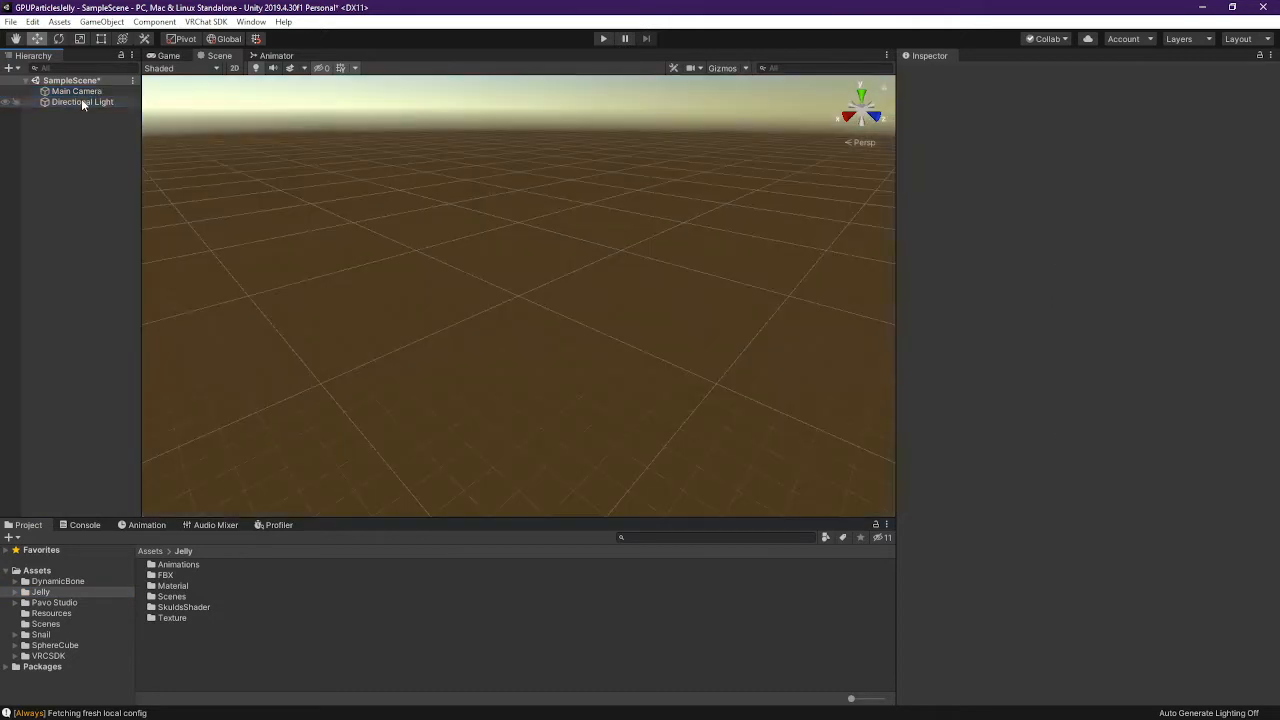
Save the scene as Jelly in Assets/Scenes
left_click(10, 21)
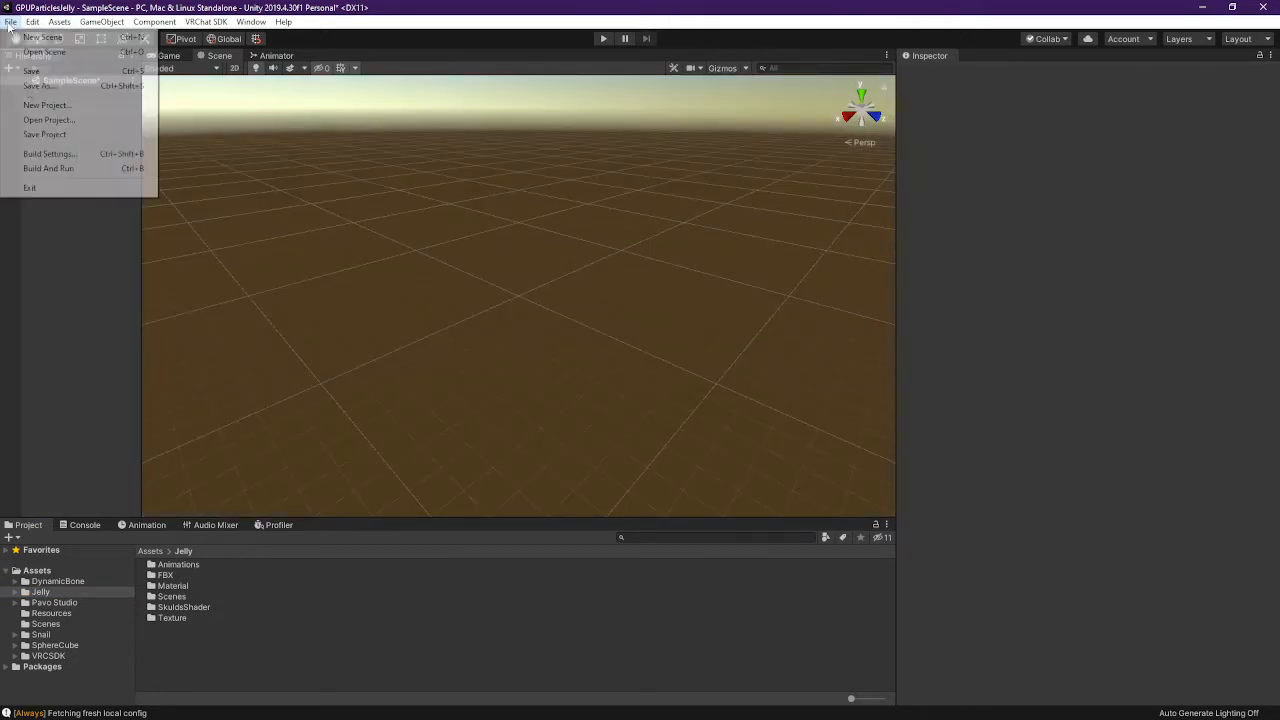
left_click(70, 88)
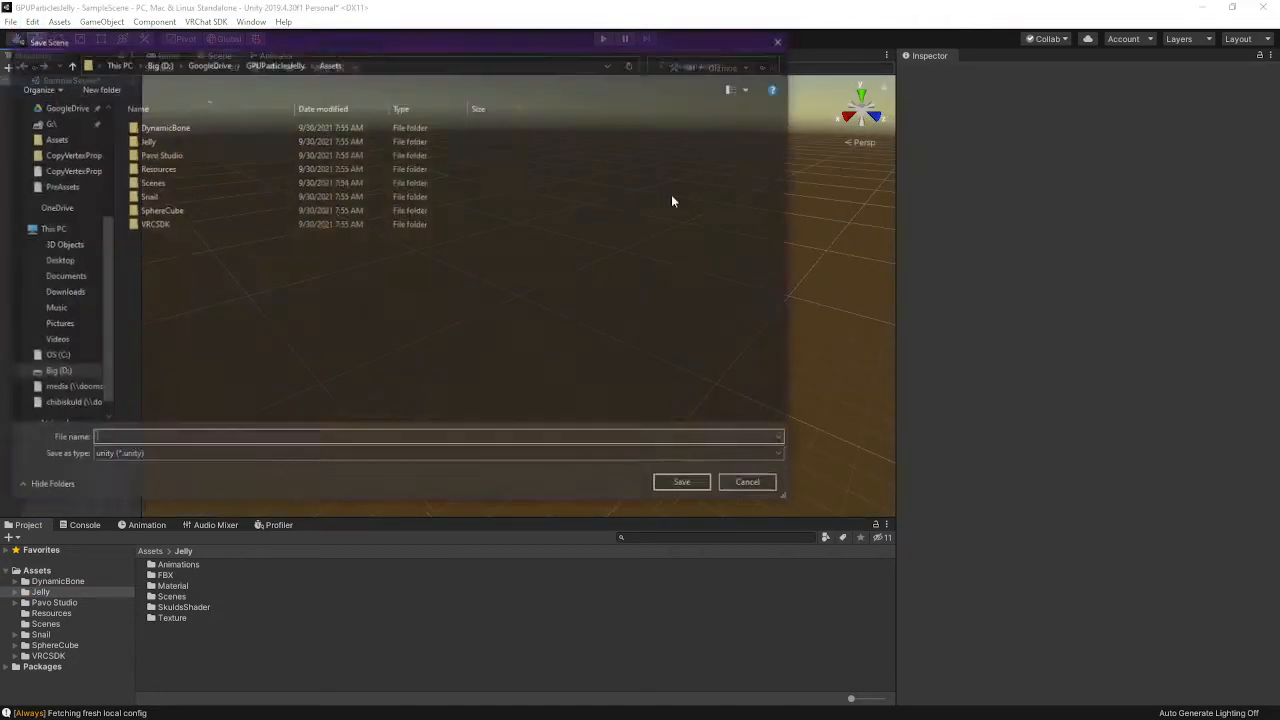
left_click(153, 182)
double_click(153, 182)
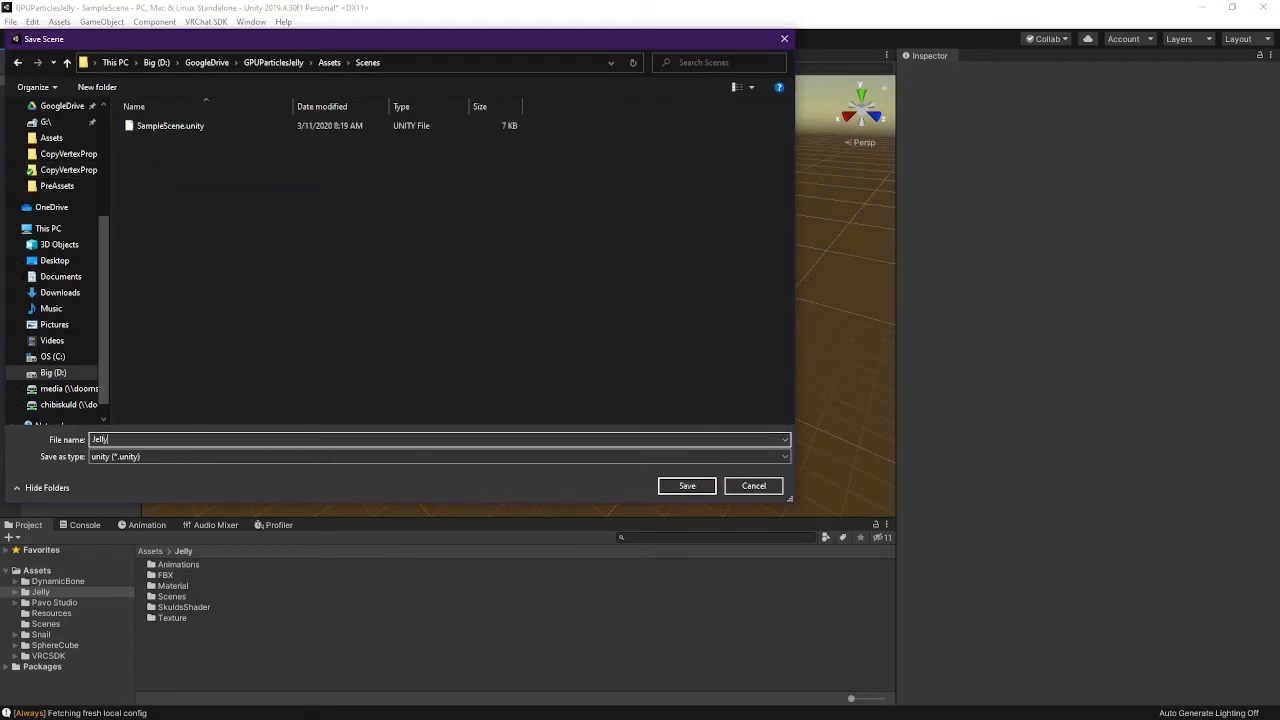
left_click(155, 438)
type("Jelly")
key("Return")
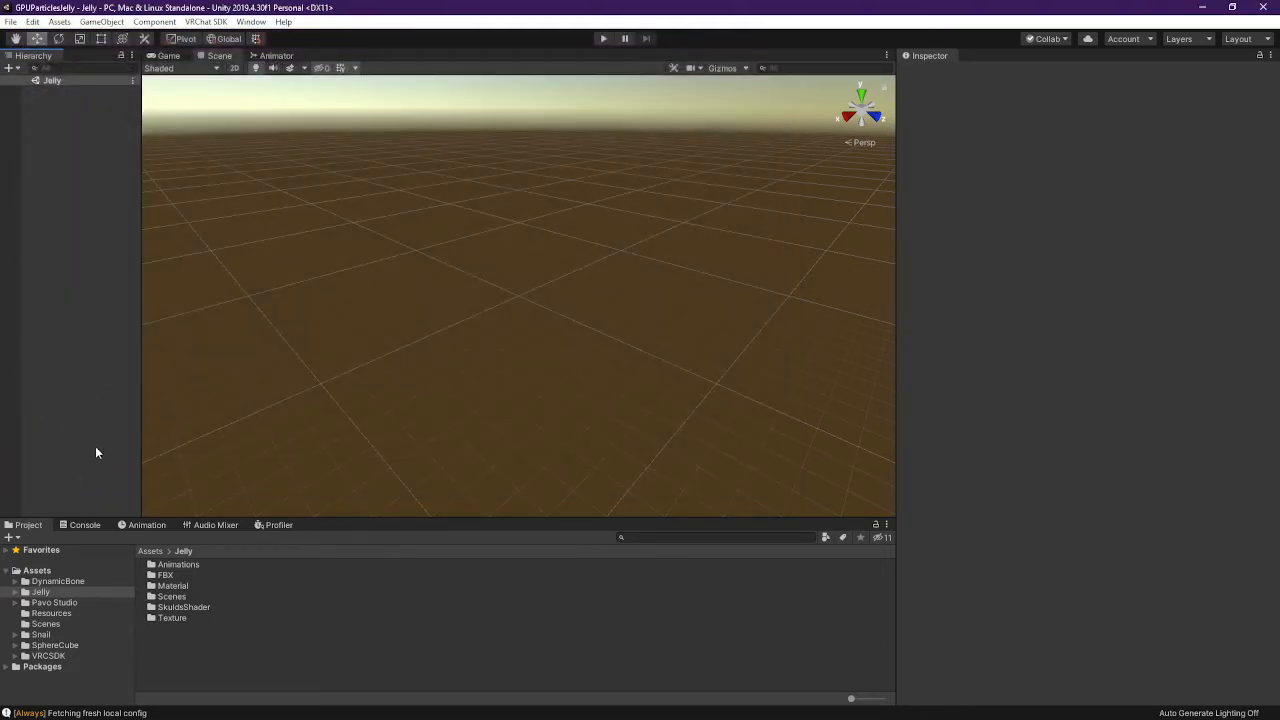
Add a Directional Light and move it to Y 5.71, Z 3.21
right_click(106, 125)
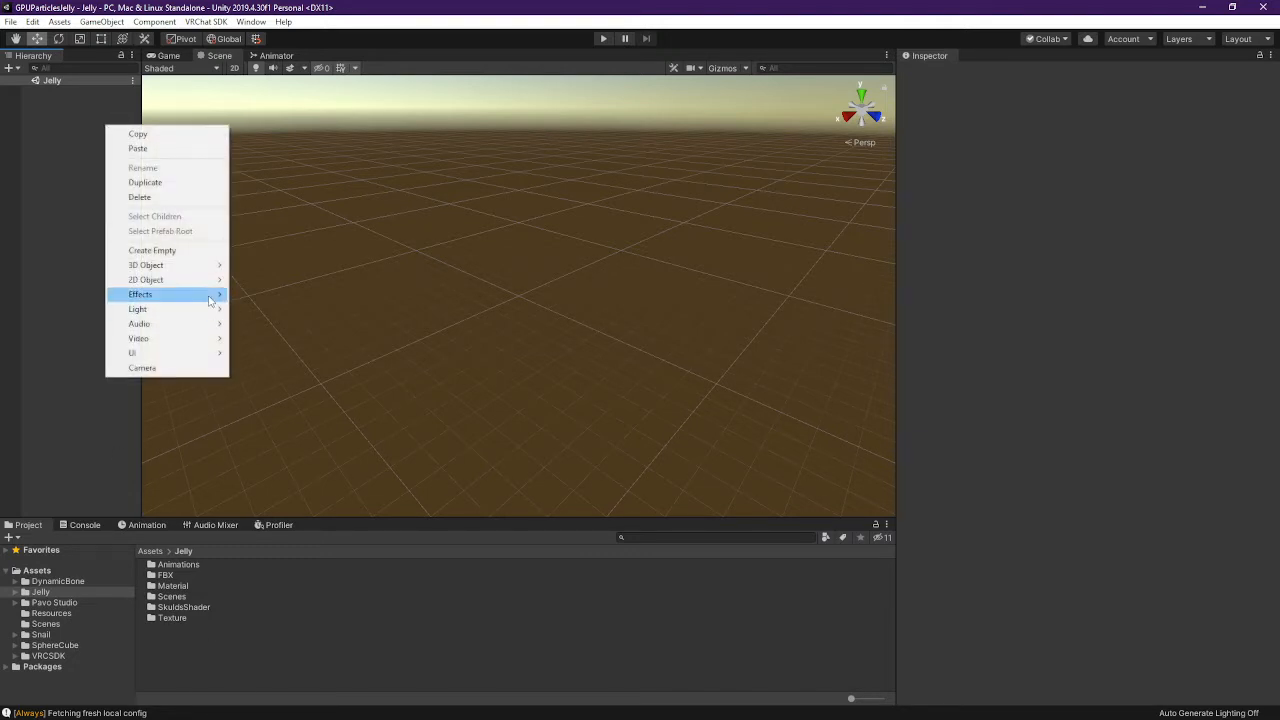
mouse_move(205, 310)
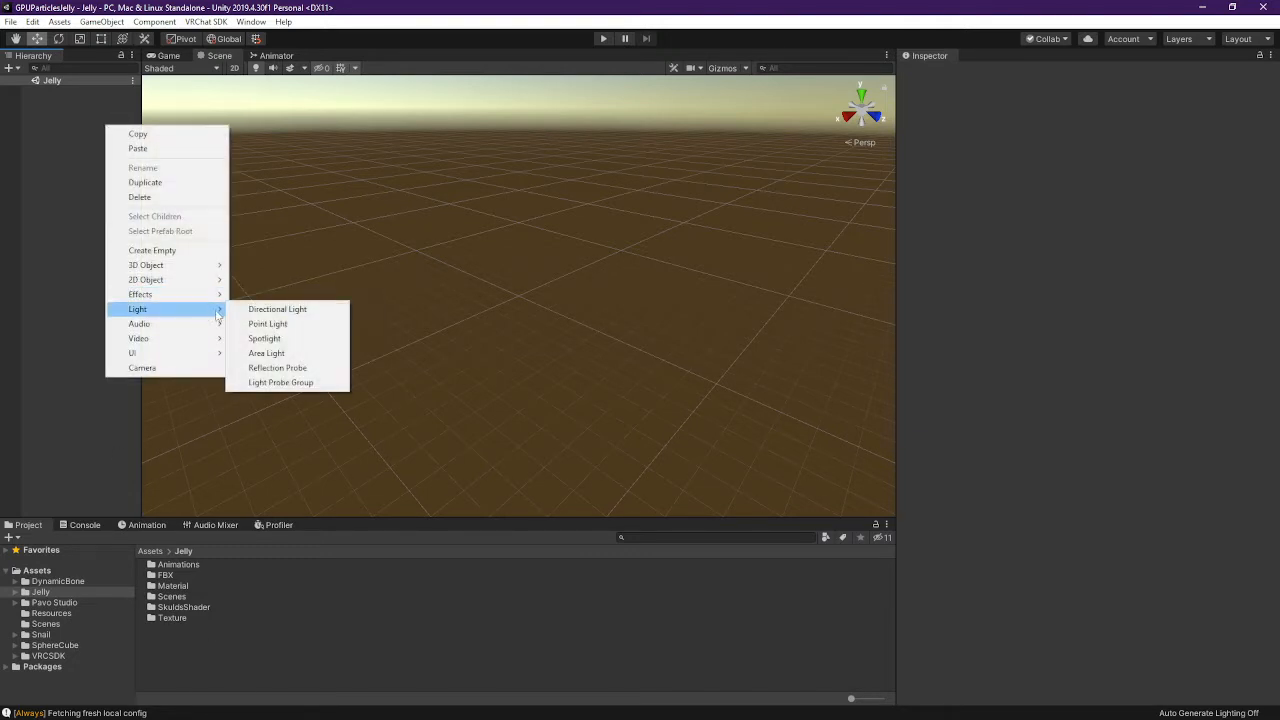
left_click(280, 309)
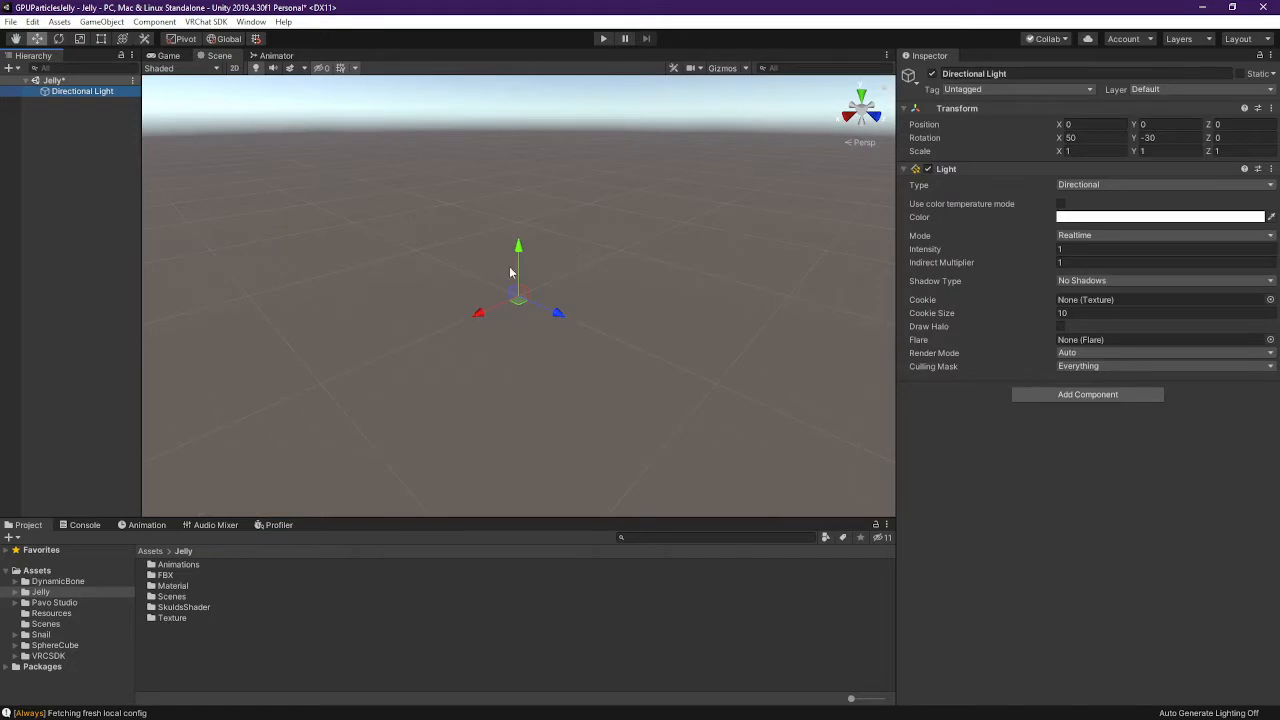
left_click_drag(520, 256, 522, 146)
left_click_drag(556, 201, 603, 214)
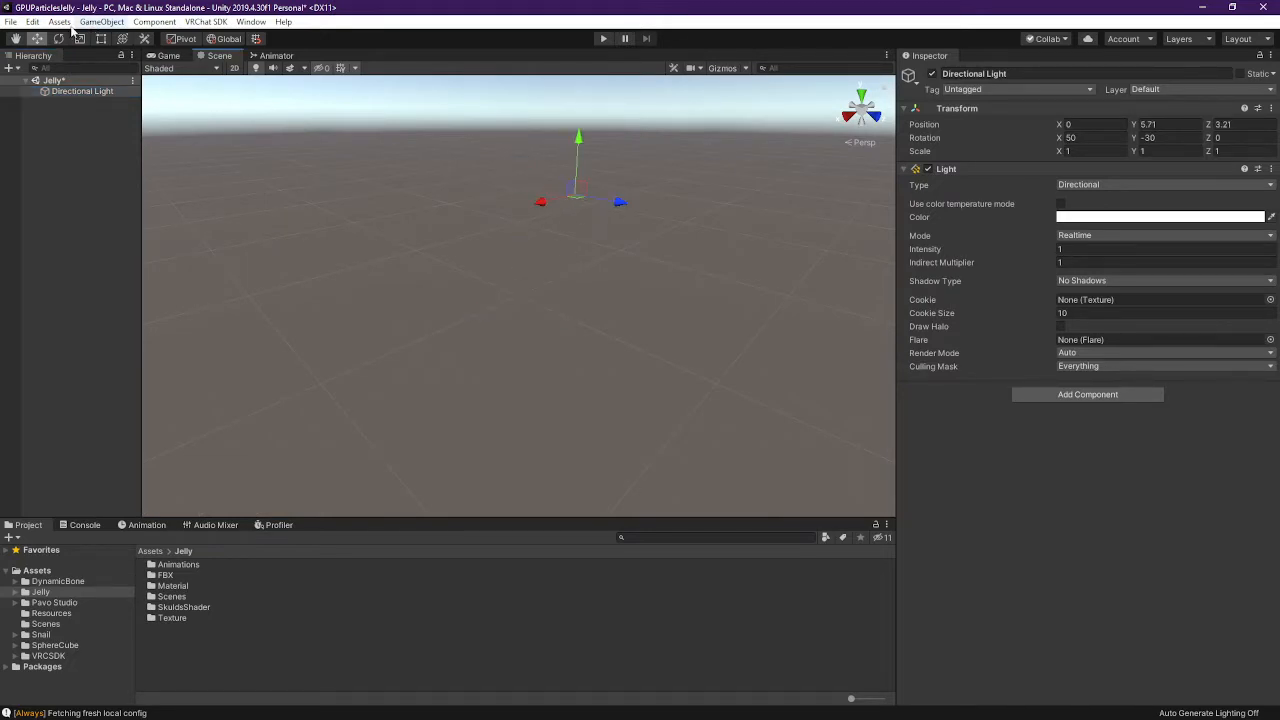
Rotate the light with the Rotate tool, then zero out its Rotation fields
left_click(58, 38)
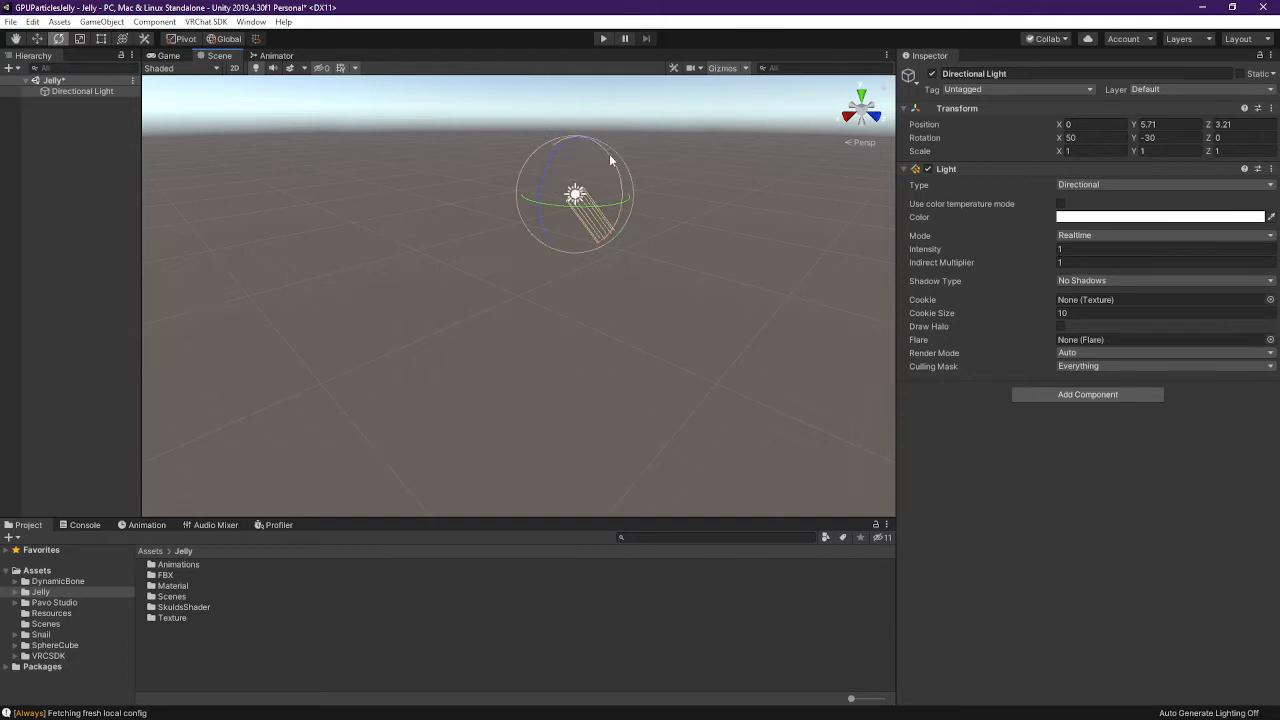
left_click_drag(614, 153, 637, 327)
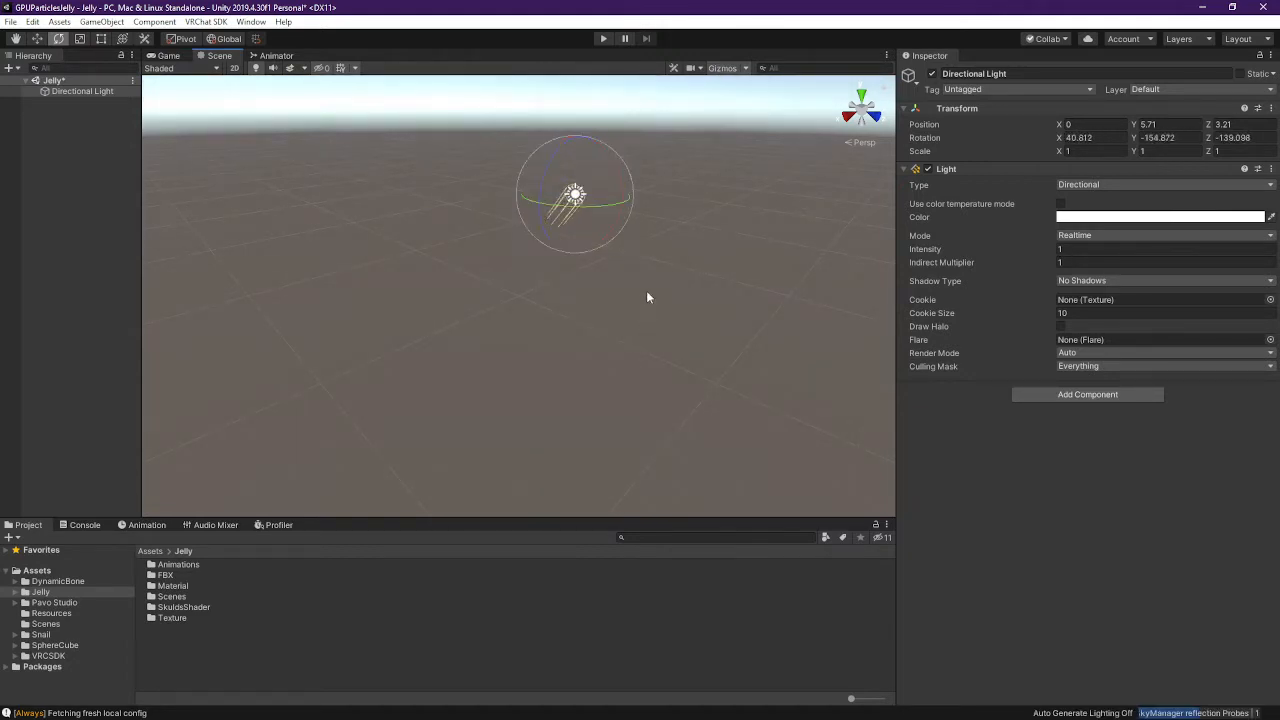
right_click_drag(360, 284, 534, 257)
middle_click_drag(354, 298, 572, 256)
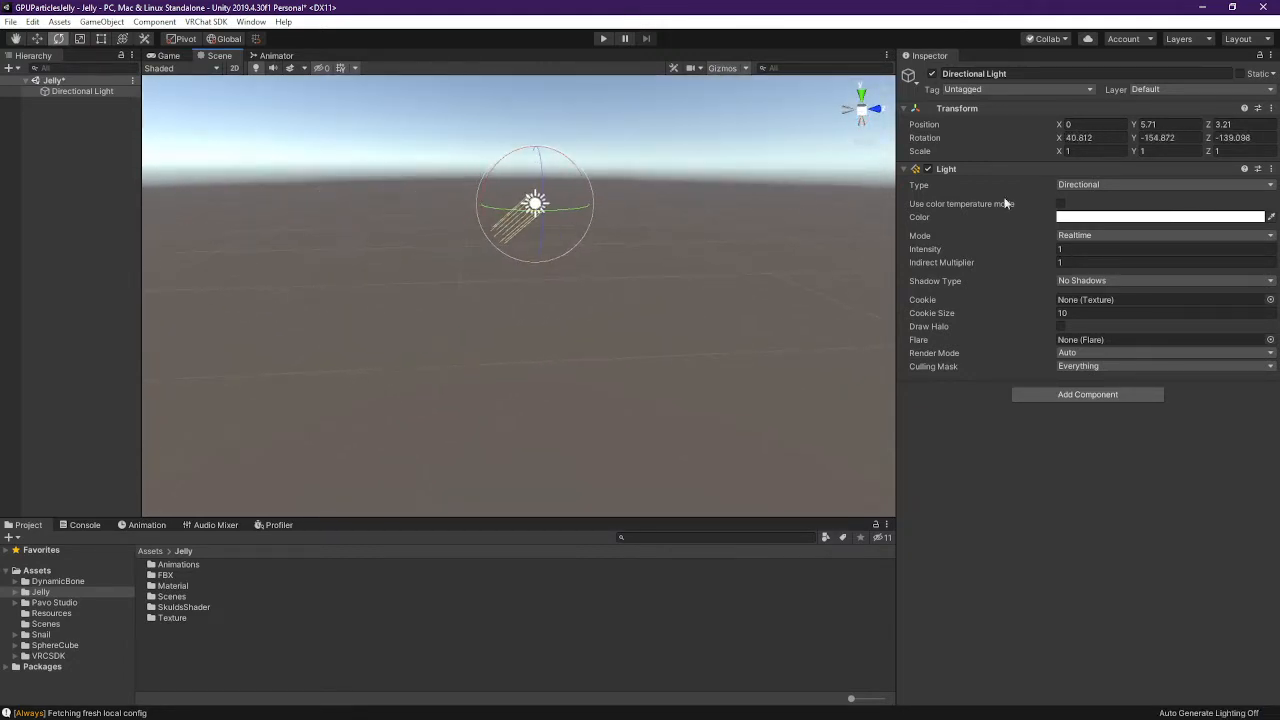
left_click(1080, 137)
type("1")
key("Tab")
key("Tab")
type("0")
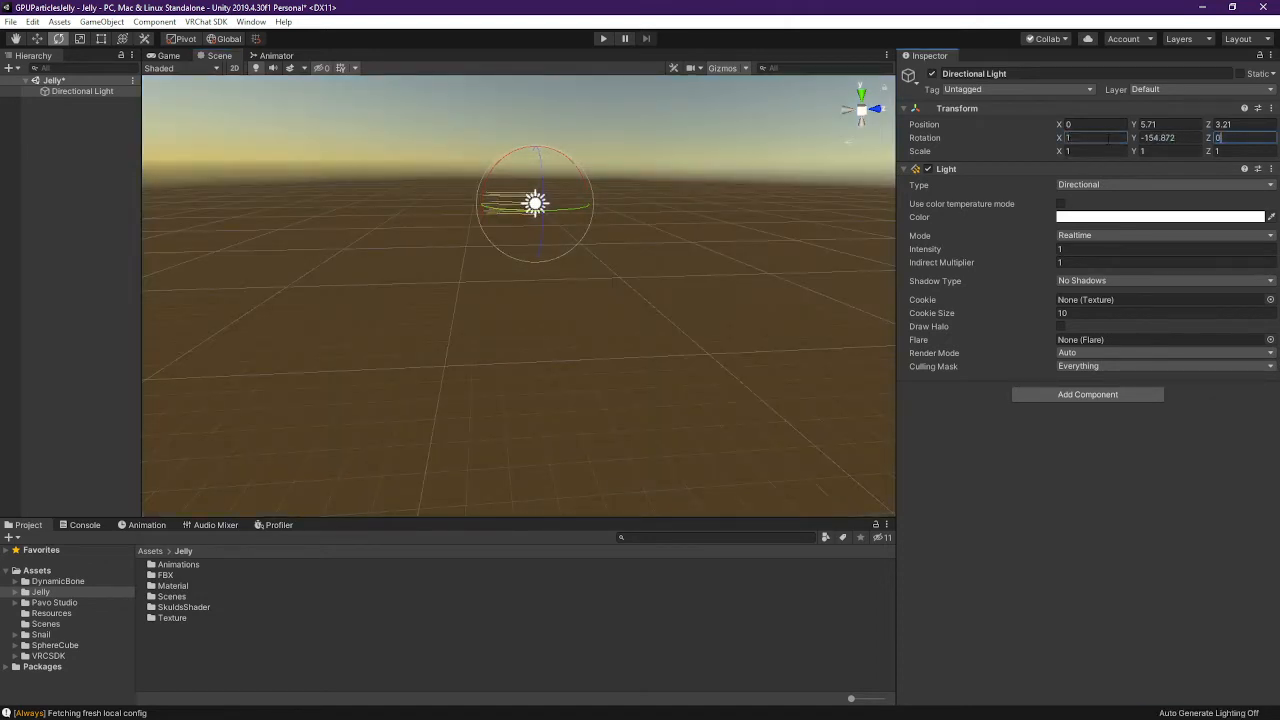
key("shift+Tab")
key("Tab")
type("0")
key("shift+Tab")
type("0")
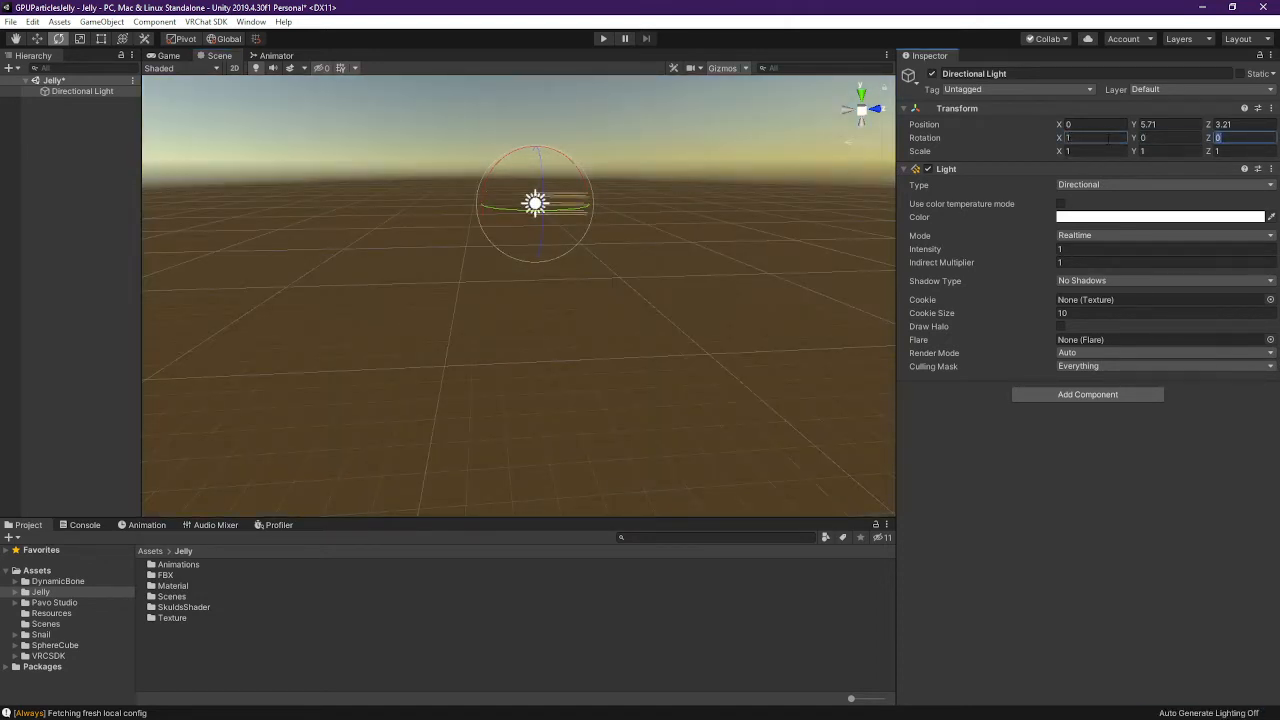
Tilt and swing the light to rotation 27.194, 136.16, 140.602
left_click_drag(520, 152, 843, 167)
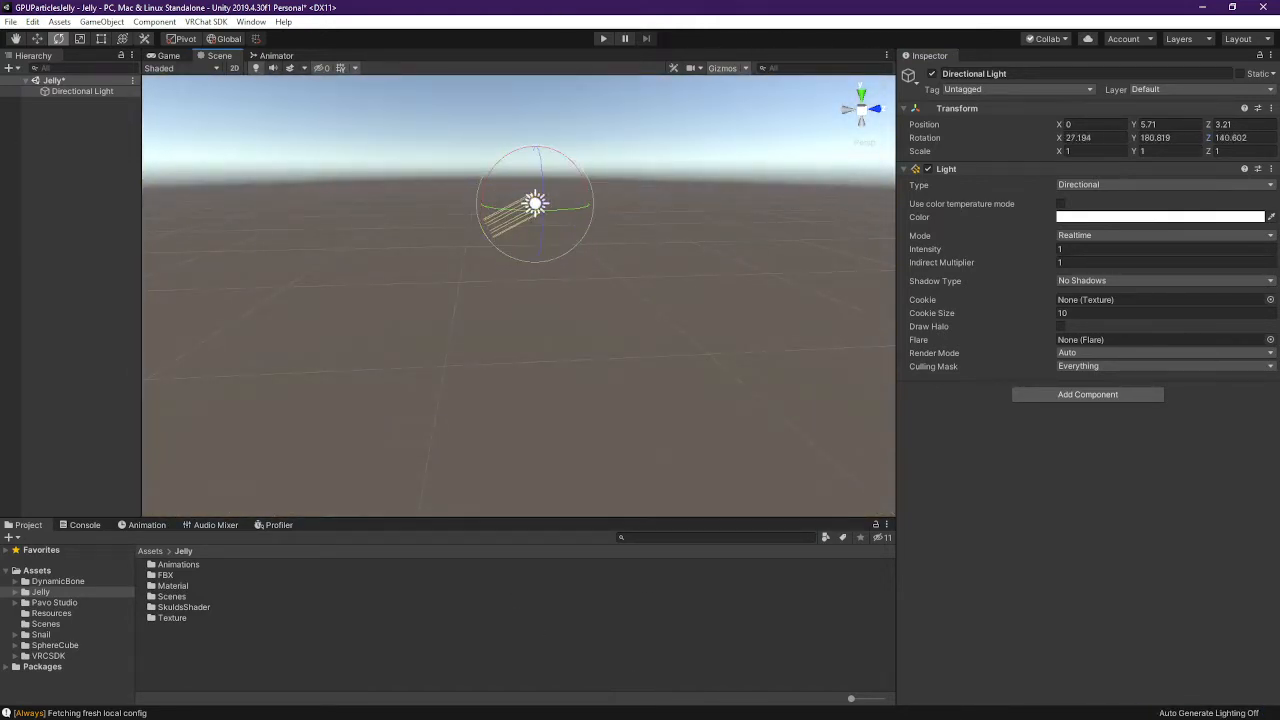
left_click(75, 117)
left_click(556, 210)
left_click_drag(556, 207, 616, 202)
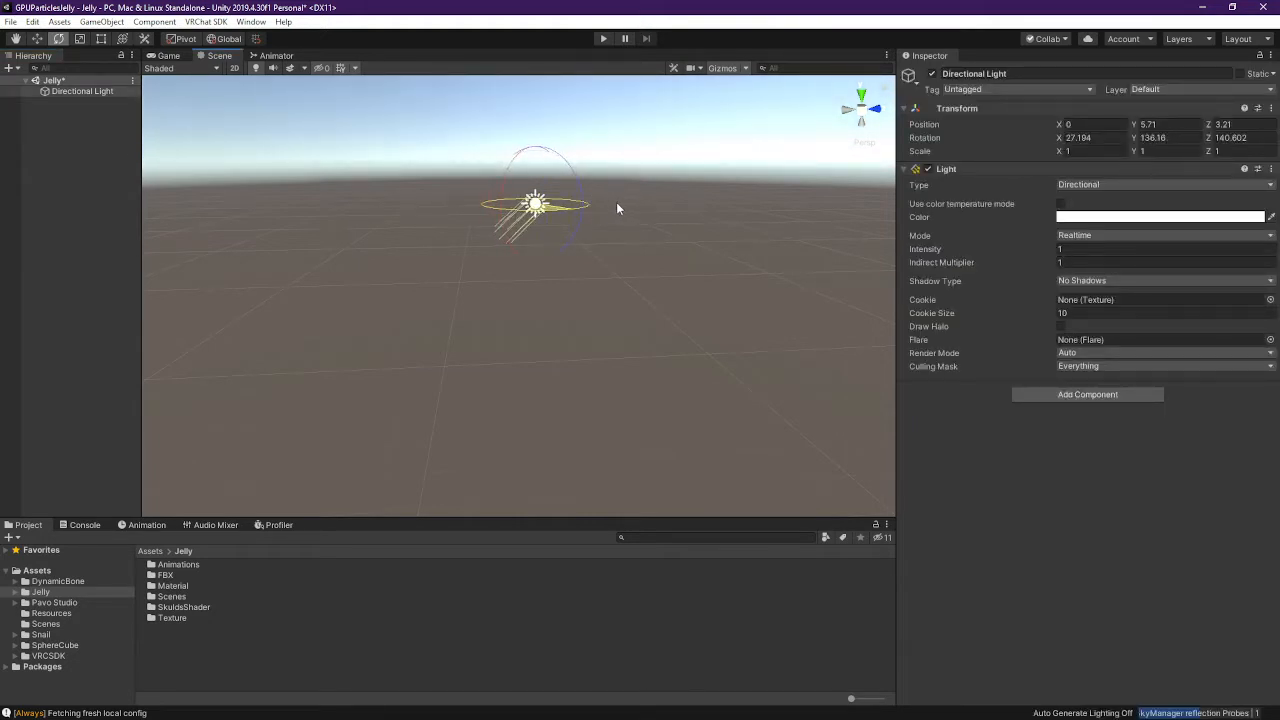
left_click(90, 118)
Save the scene, drag Jelly-Quest from Assets/Jelly/FBX into the Hierarchy, and frame it
key("ctrl+s")
key("alt+Tab")
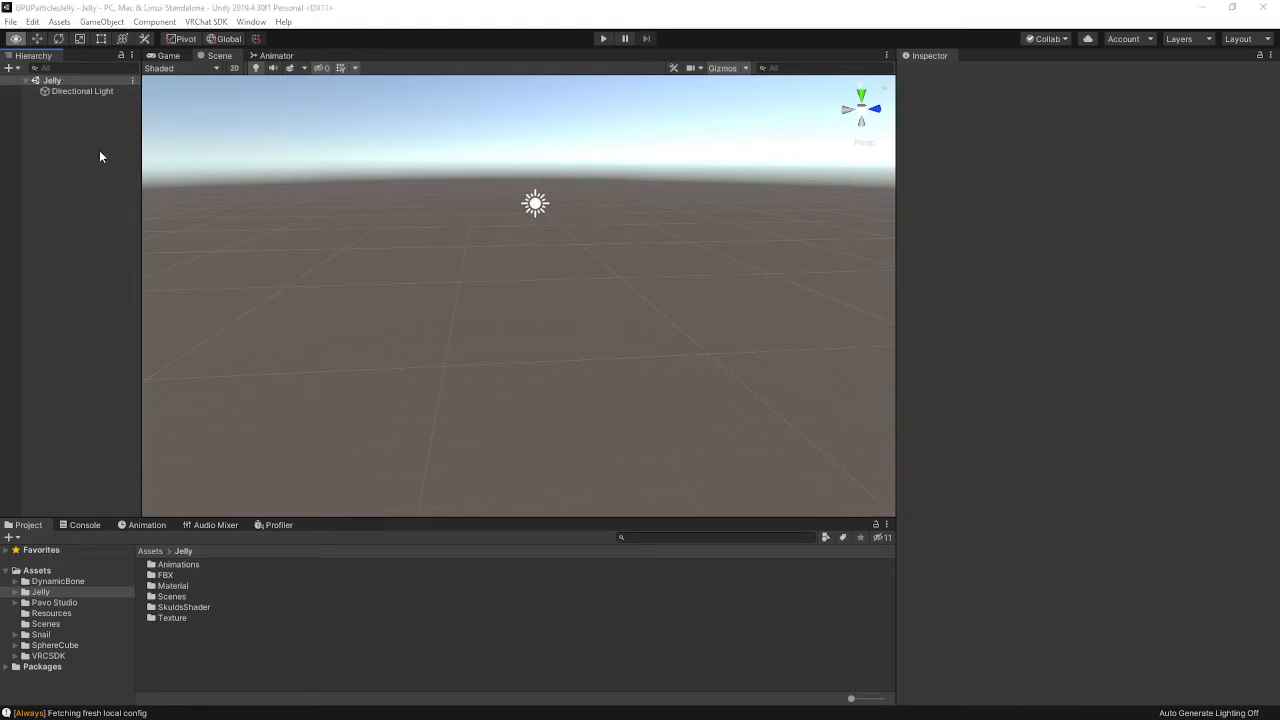
key("alt+Tab")
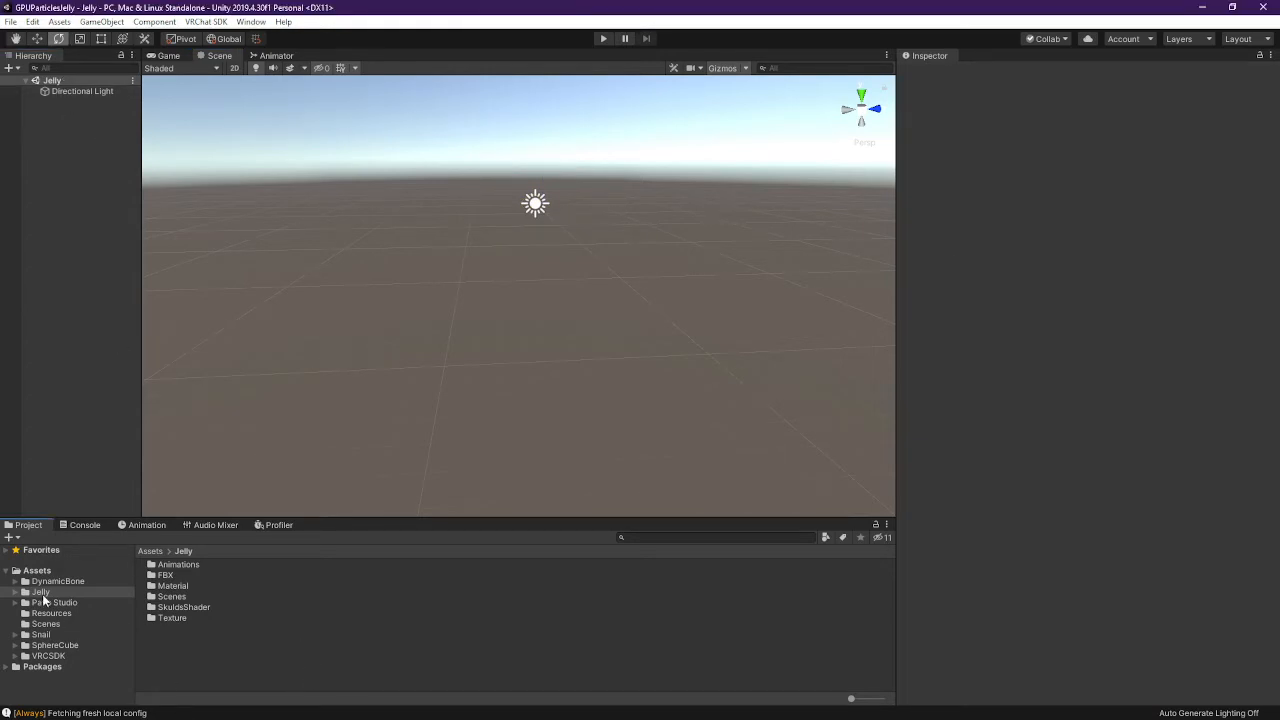
double_click(163, 576)
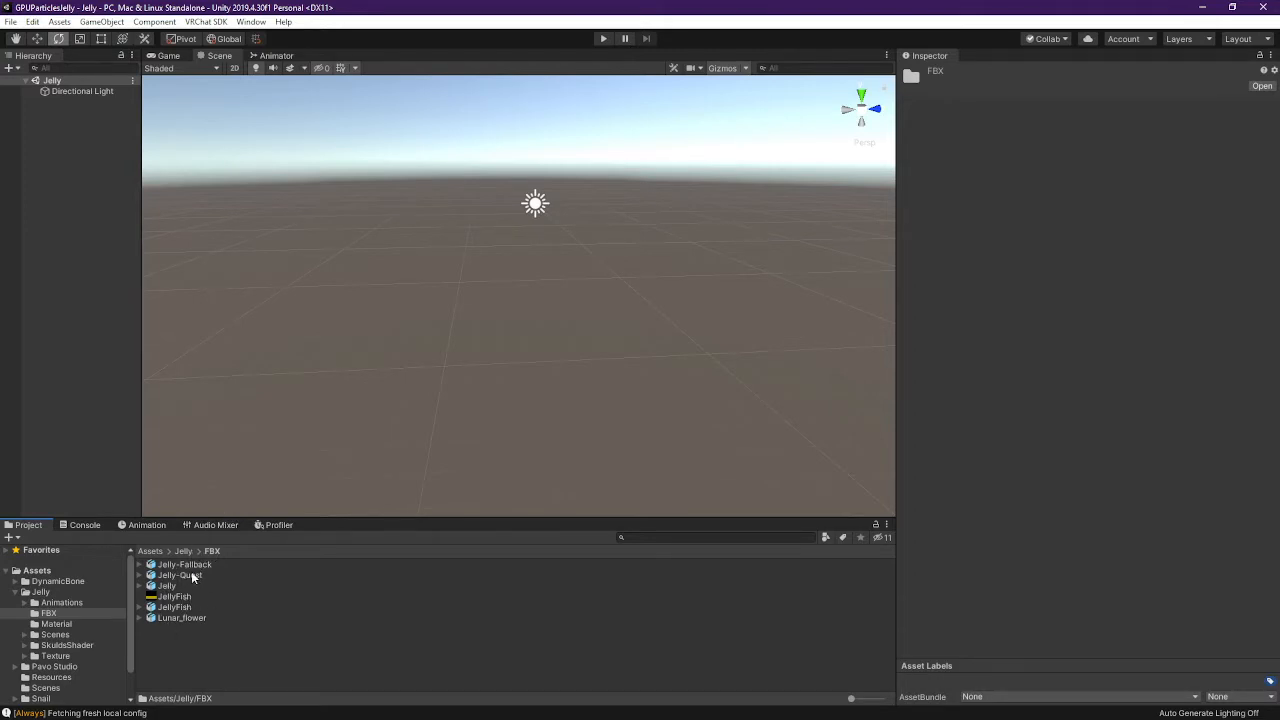
left_click_drag(191, 575, 73, 106)
right_click_drag(468, 411, 260, 194)
double_click(80, 102)
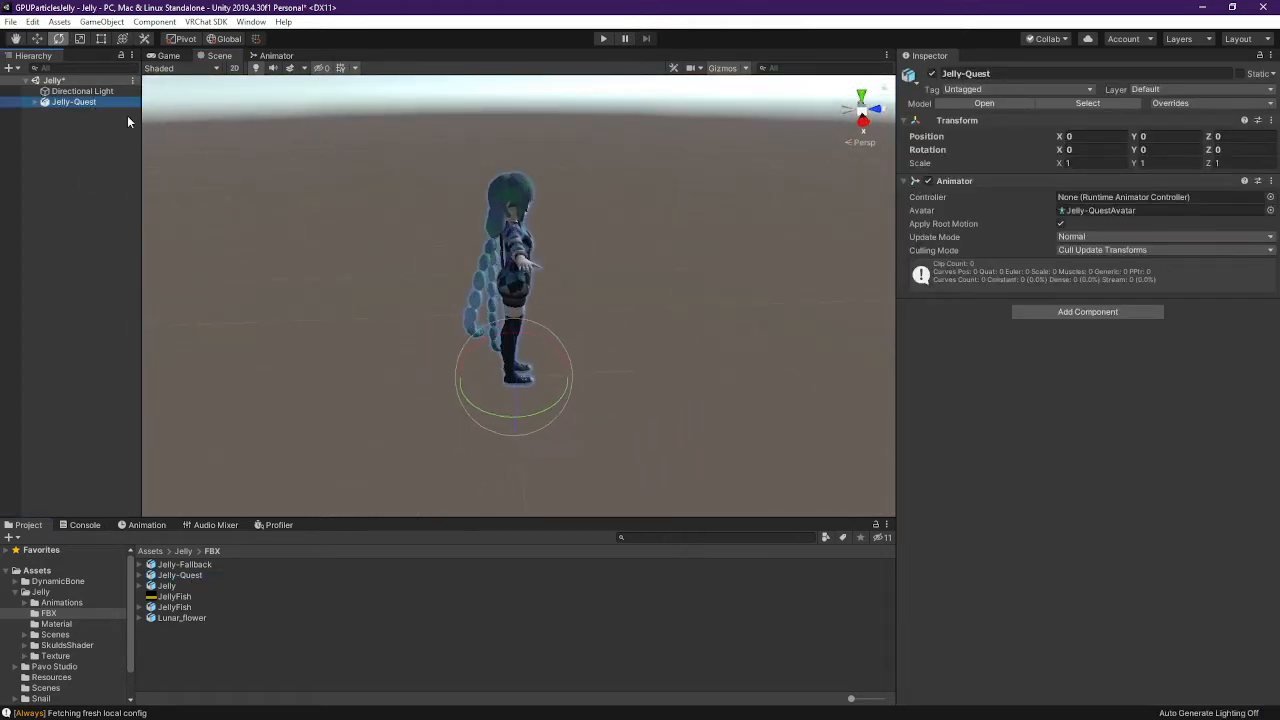
Fly the scene camera with WASD and scroll speed until Jelly-Quest's face fills the view
right_click_drag(672, 242, 331, 209)
scroll(669, 234, "up", 7)
key("d")
key("d")
scroll(311, 174, "up", 3)
scroll(416, 240, "down", 5)
key("a")
key("d")
key("s")
scroll(298, 240, "down", 3)
scroll(295, 240, "down", 3)
scroll(309, 260, "up", 6)
key("d")
scroll(318, 240, "down", 4)
key("w")
scroll(330, 210, "down", 3)
scroll(331, 209, "up", 2)
scroll(331, 209, "down", 3)
scroll(331, 209, "up", 4)
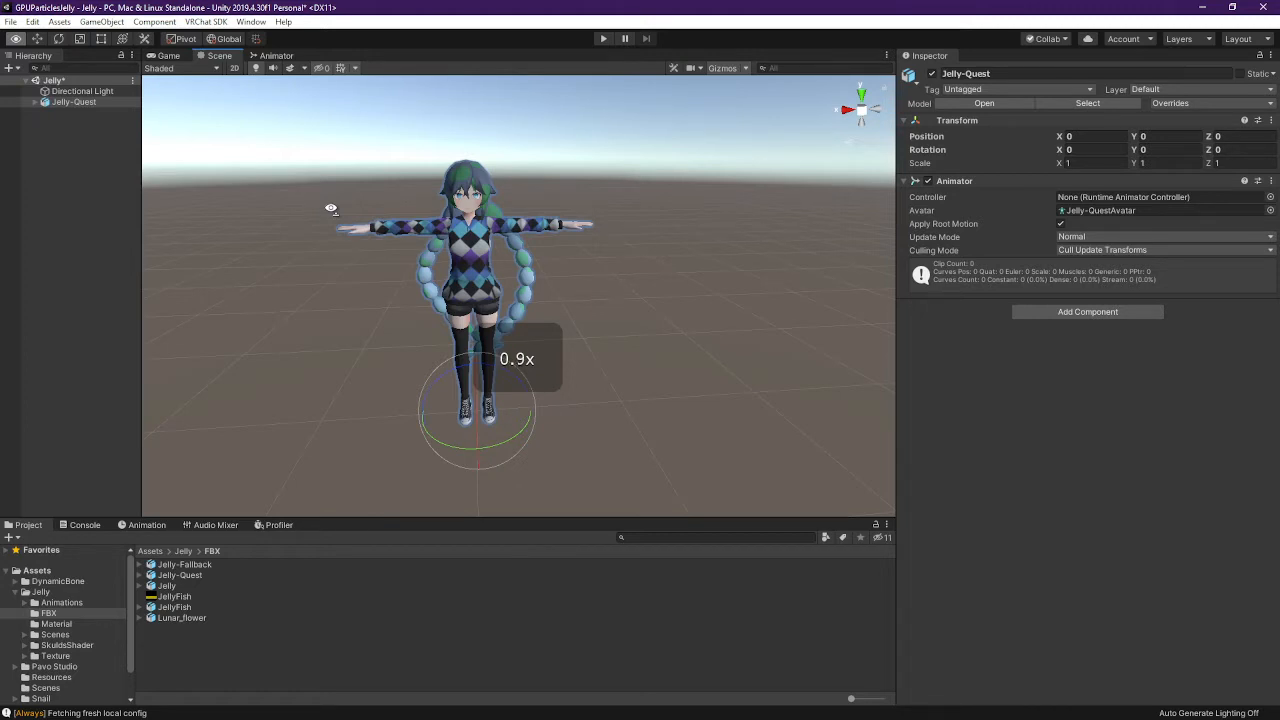
right_click_drag(331, 209, 331, 209)
scroll(331, 209, "up", 1)
key("d")
right_click_drag(548, 336, 547, 292)
key("w")
key("s")
scroll(534, 297, "down", 2)
Drag the JellyB material onto Jelly-Quest's Face mesh and expand its Transformation settings
left_click(547, 292)
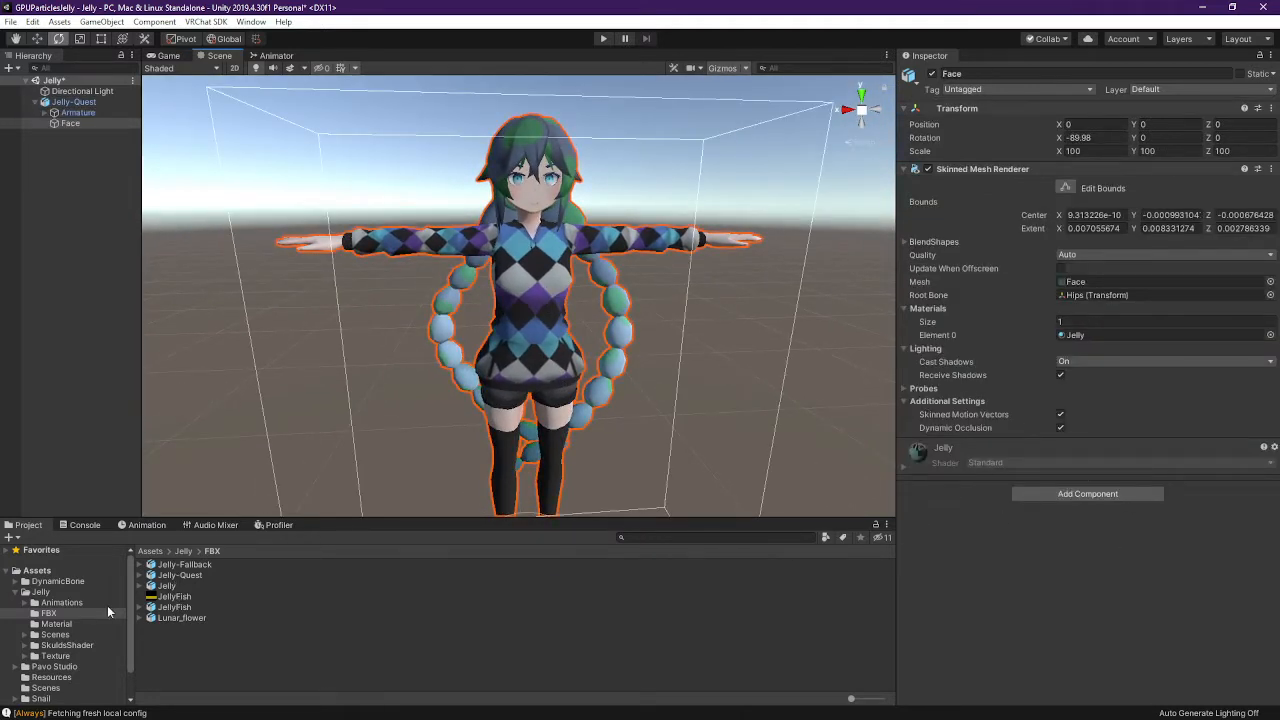
left_click(60, 624)
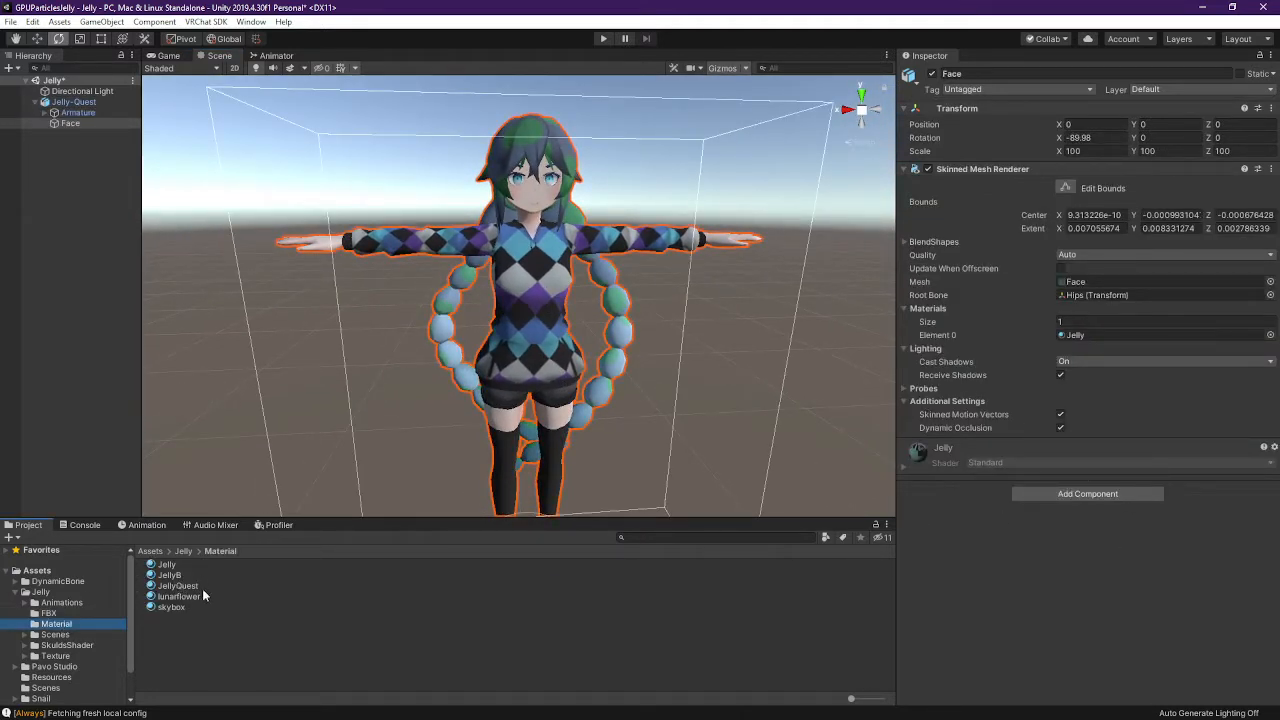
left_click_drag(170, 576, 569, 325)
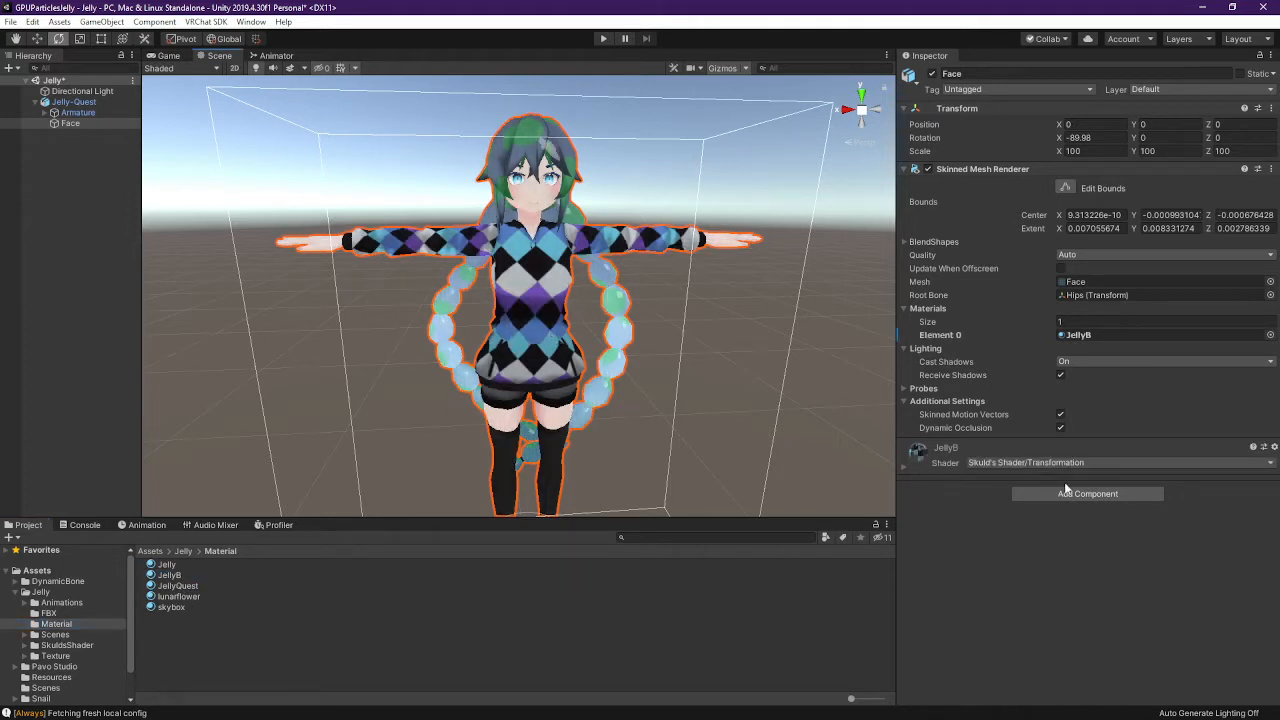
left_click(903, 467)
left_click(910, 594)
scroll(1020, 571, "down", 5)
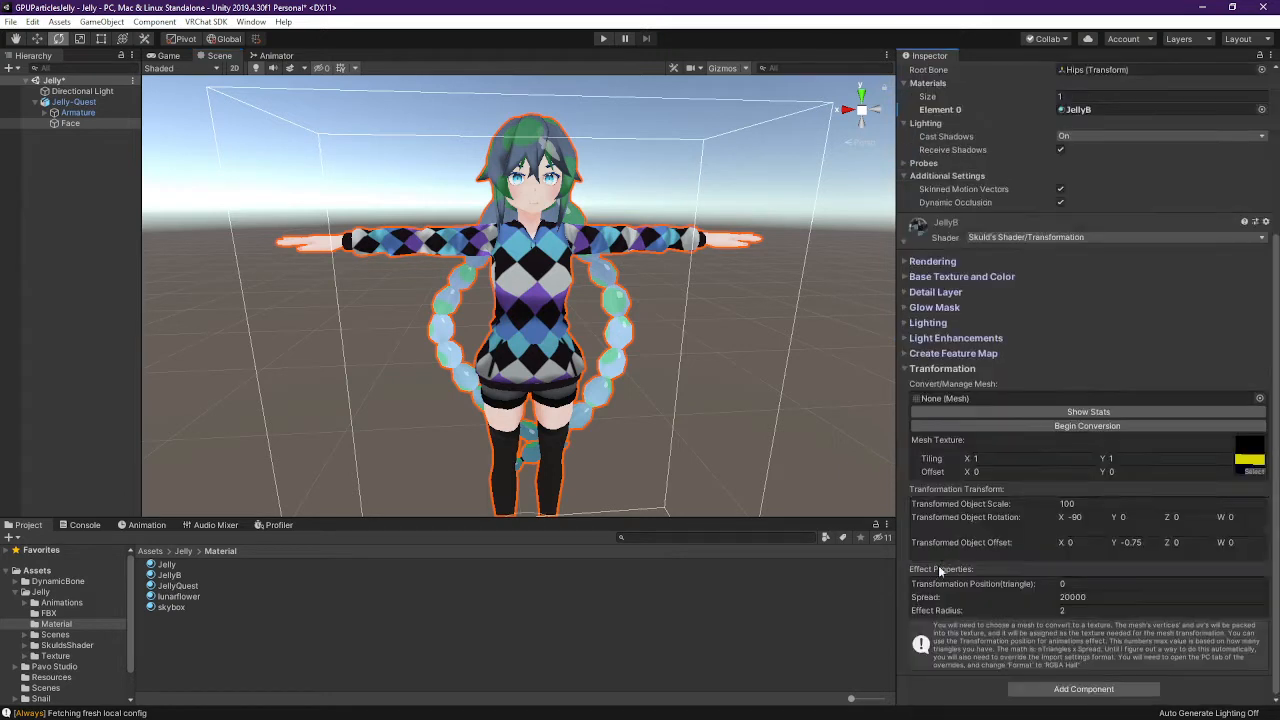
Scatter JellyB's triangles by setting Transformation Position to 30000, 3000, then 6000 through 9000
left_click_drag(1026, 583, 1057, 589)
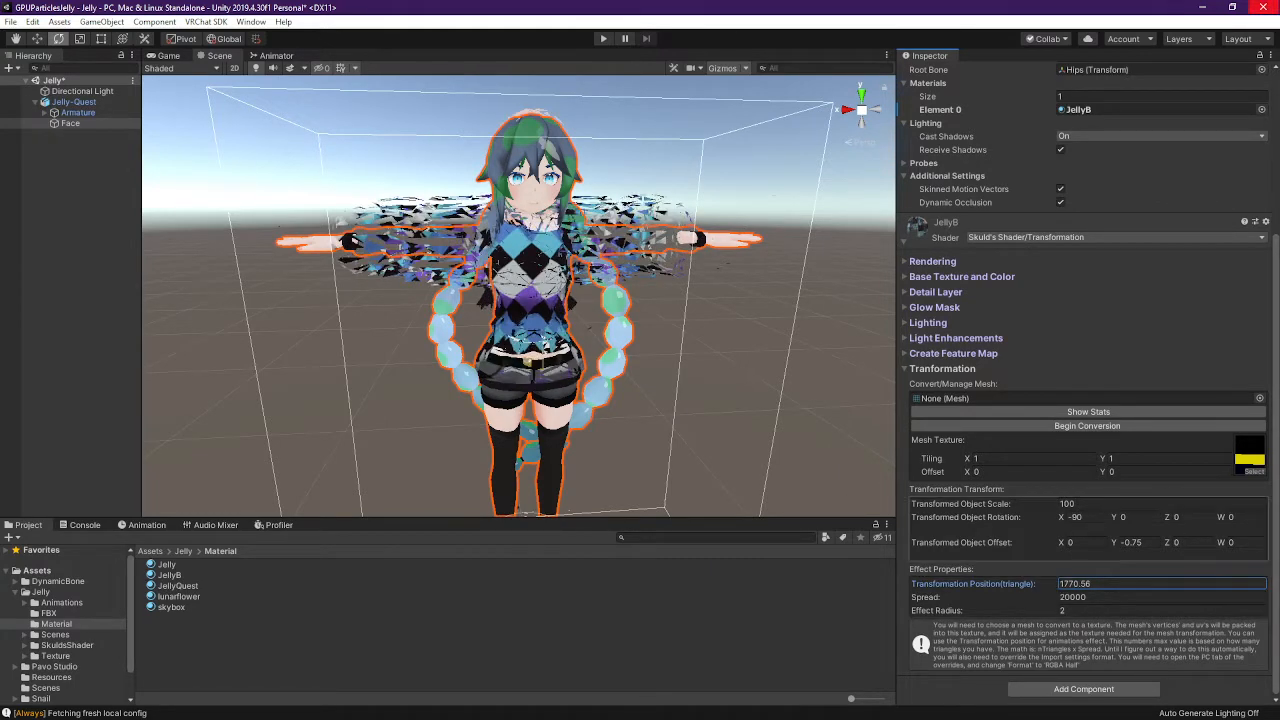
left_click(1135, 584)
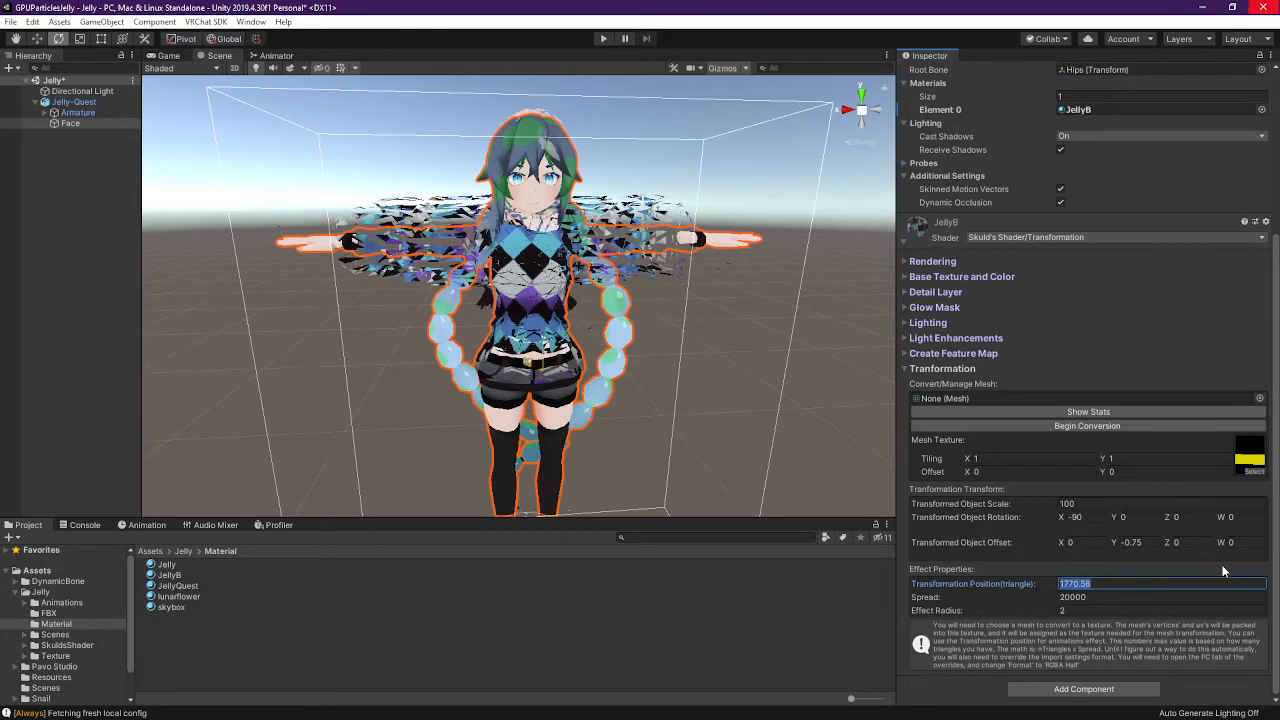
type("30000")
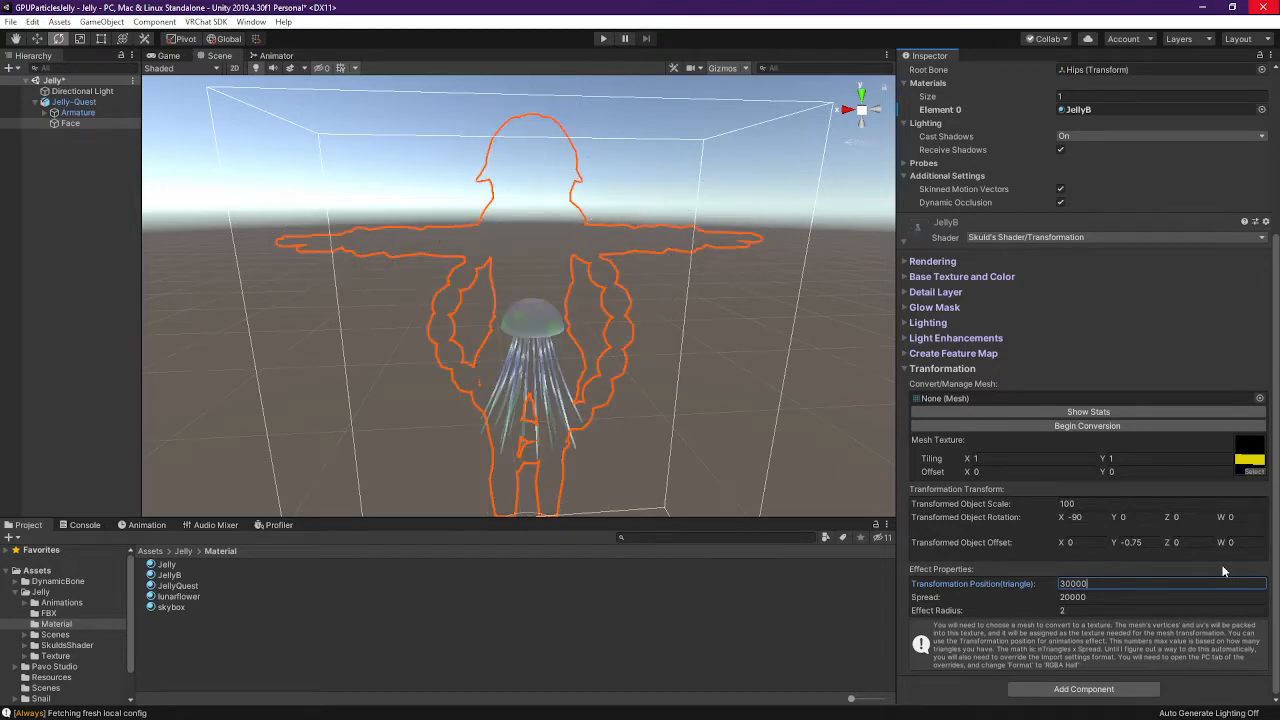
key("BackSpace")
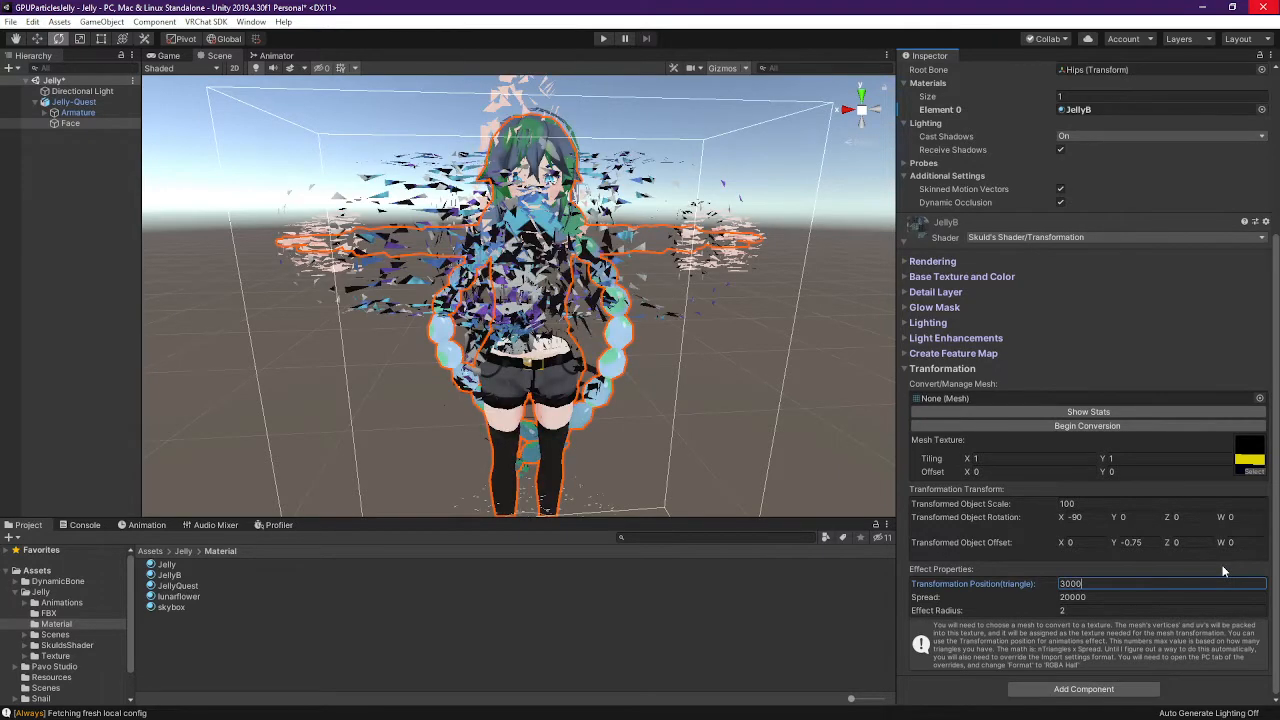
key("Delete")
type("6")
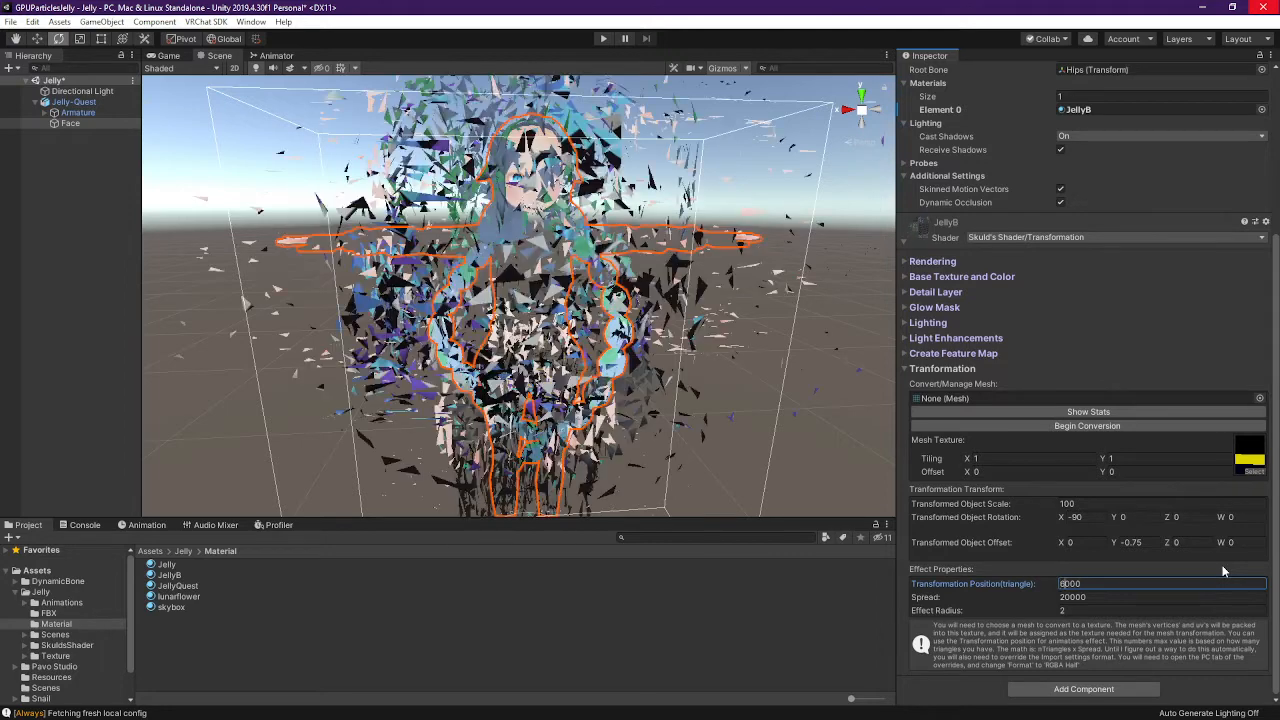
key("BackSpace")
type("7")
key("BackSpace")
type("8")
key("BackSpace")
type("9")
Reset JellyB's Transformation Position to 0 so the avatar reassembles
key("BackSpace")
type("0")
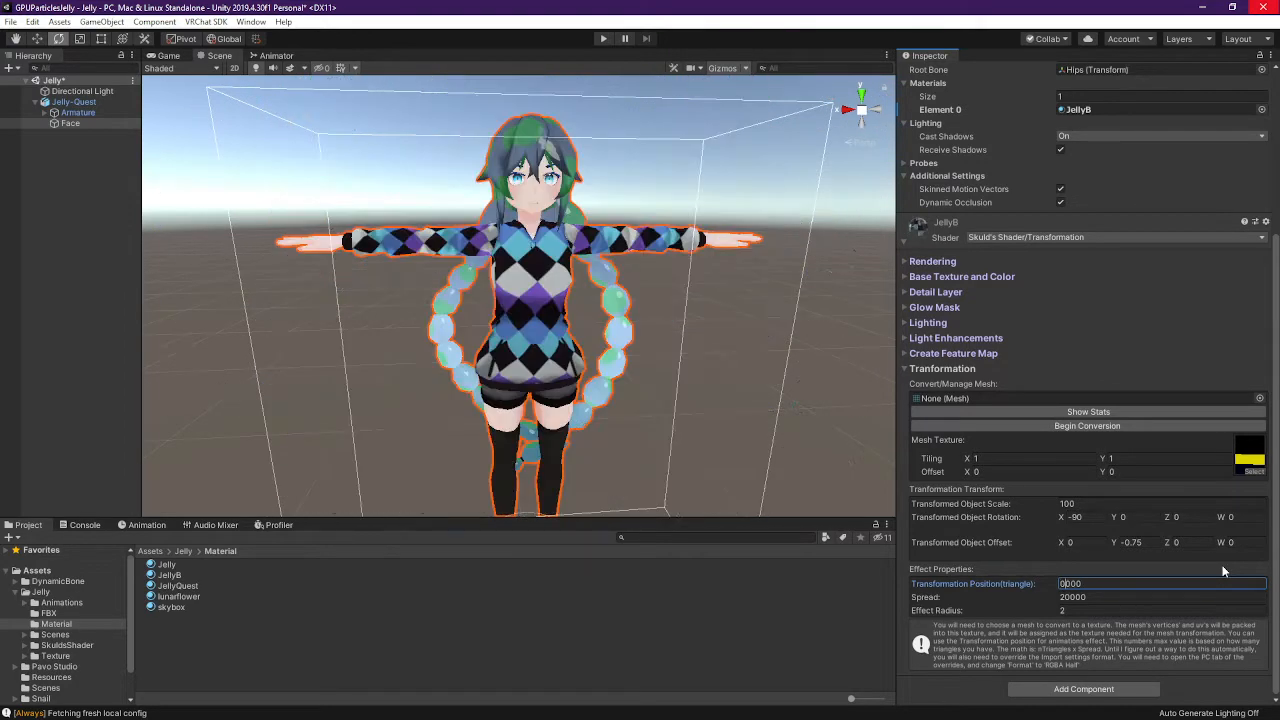
type("11")
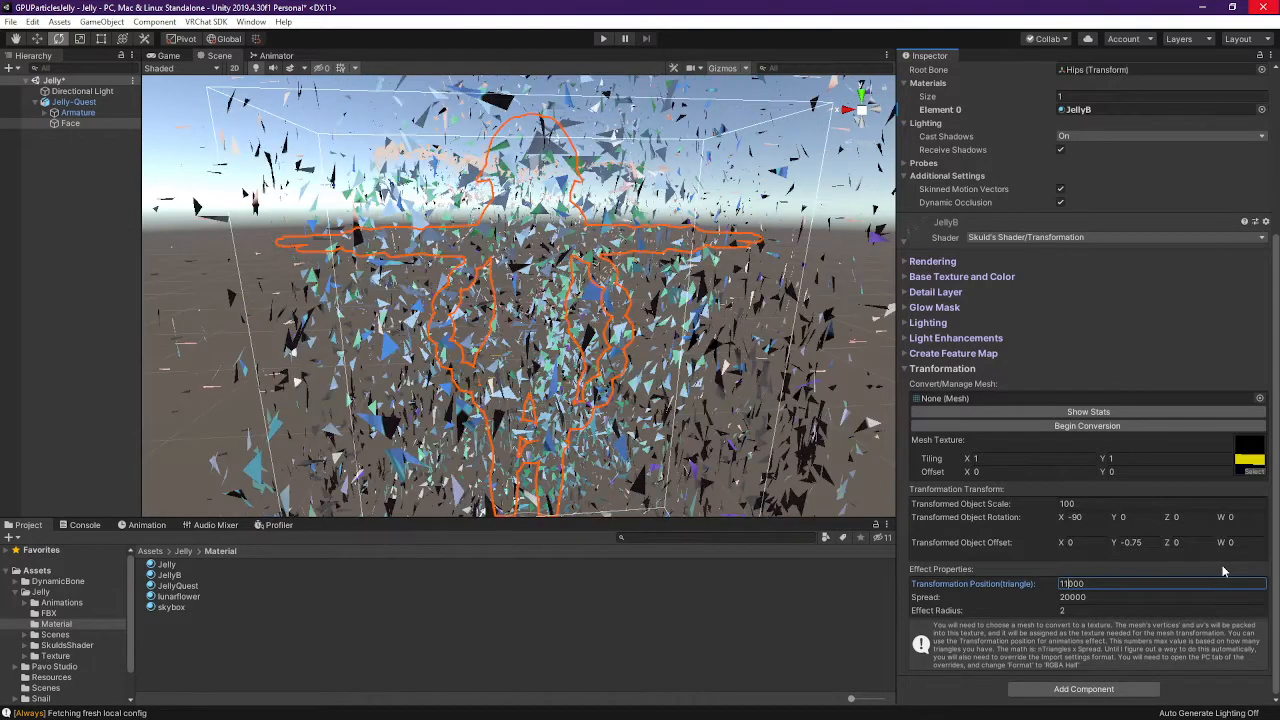
key("ctrl+a")
type("0")
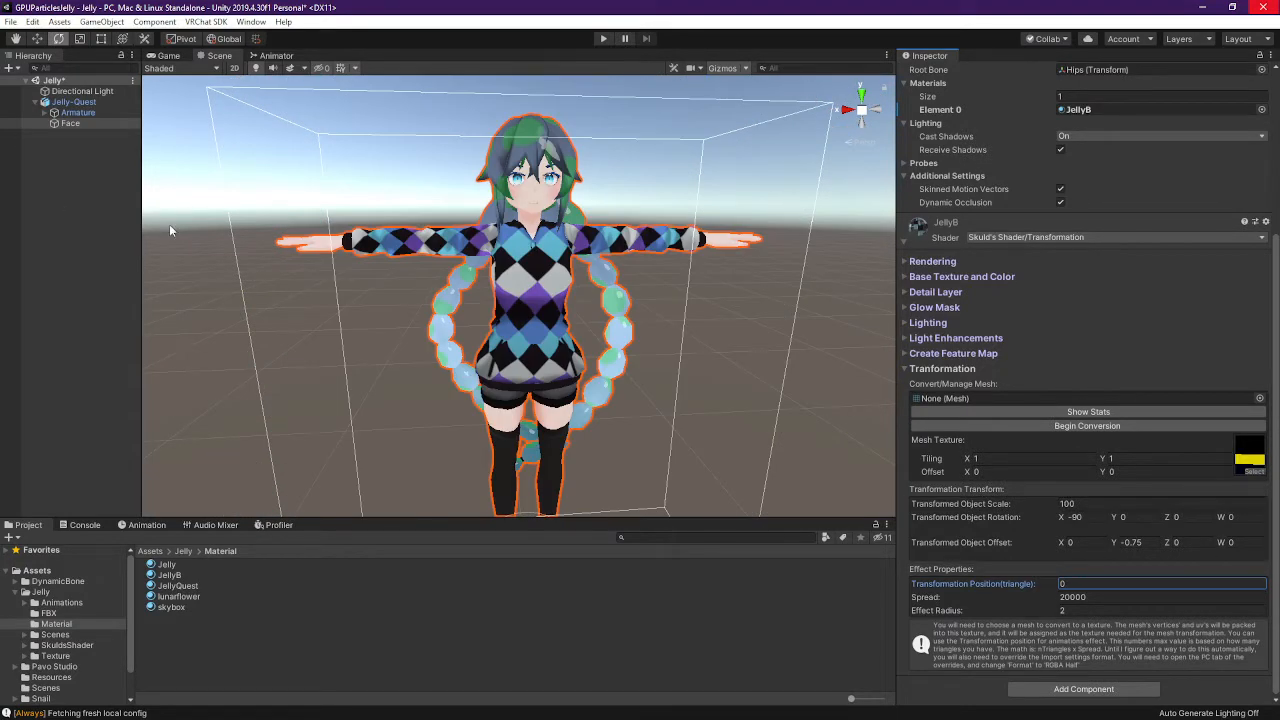
Deselect the avatar, save the Jelly scene and bring up Chrome's GitHub releases page
left_click(116, 197)
key("ctrl+s")
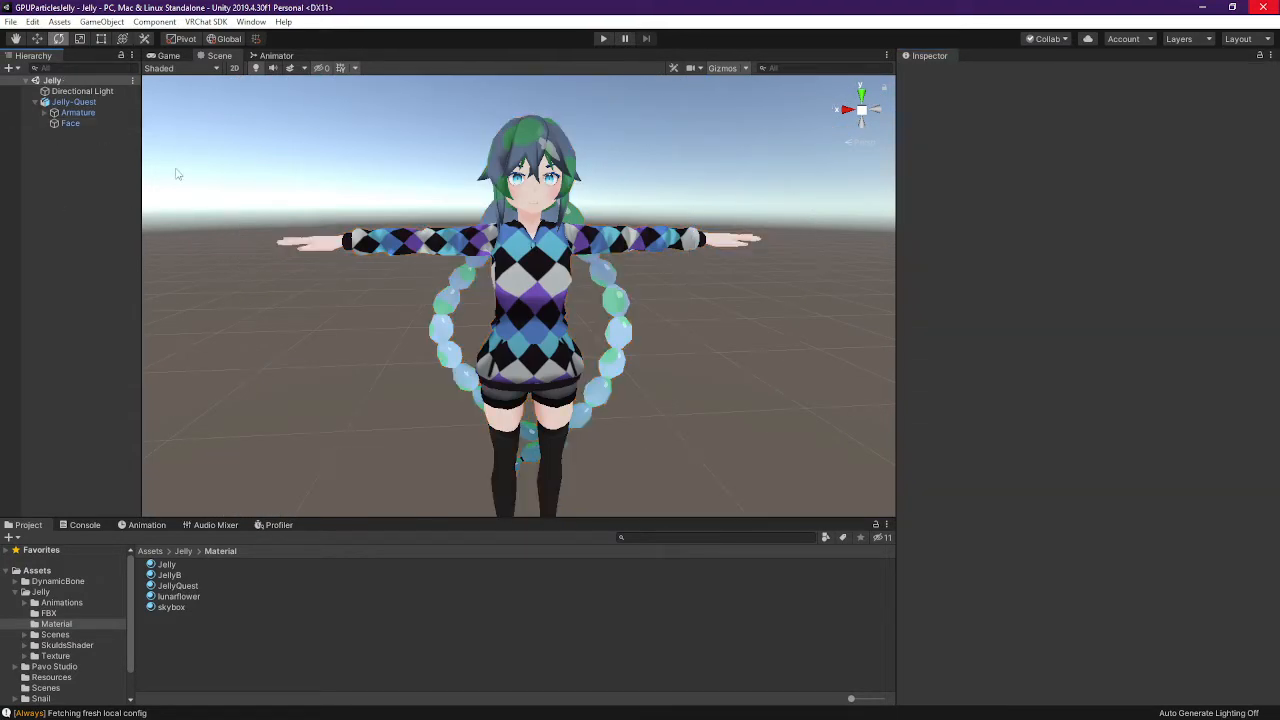
key("alt")
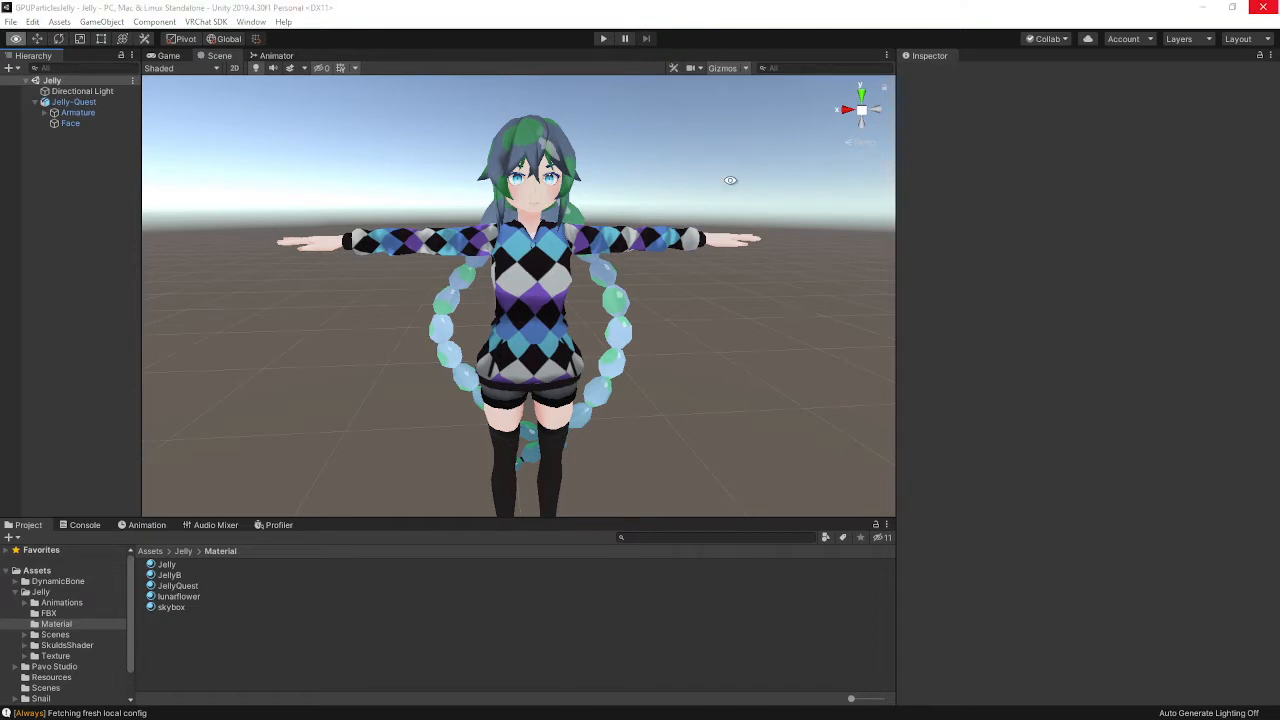
key("alt+Tab")
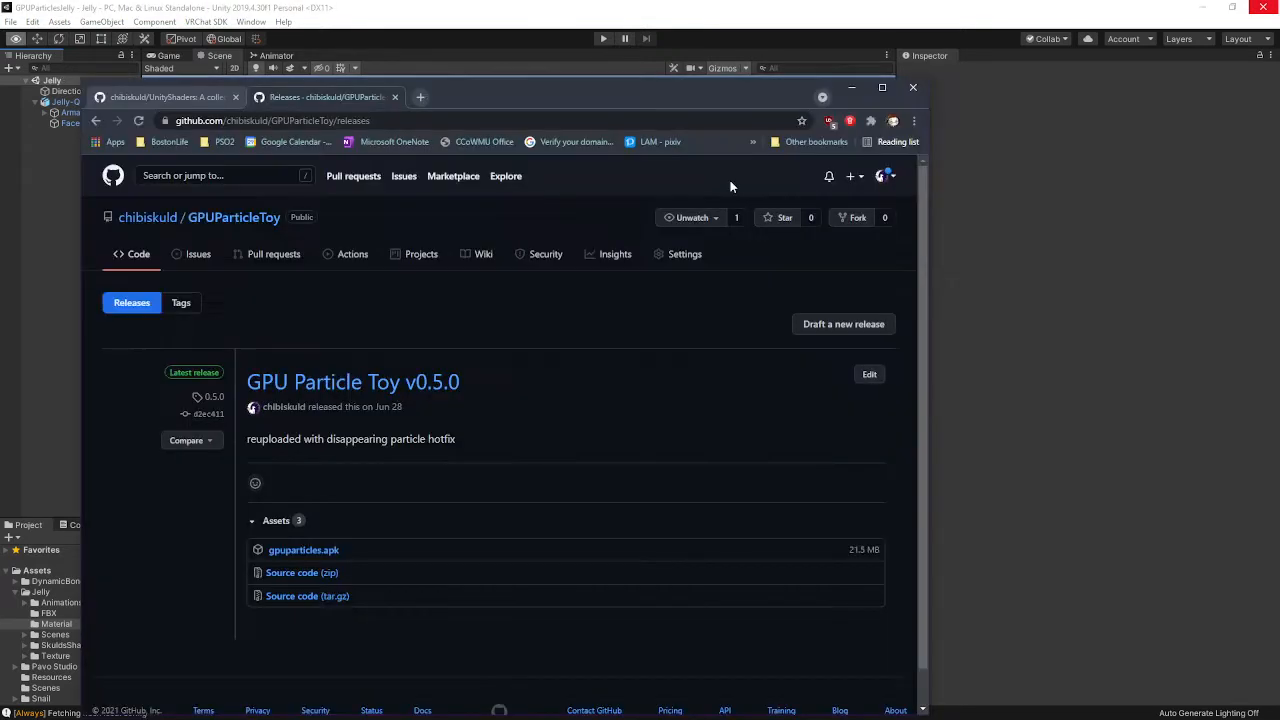
Download the v0.5.0 Source code (zip) into 7-Zip, moving its window aside and restoring Chrome
left_click(296, 576)
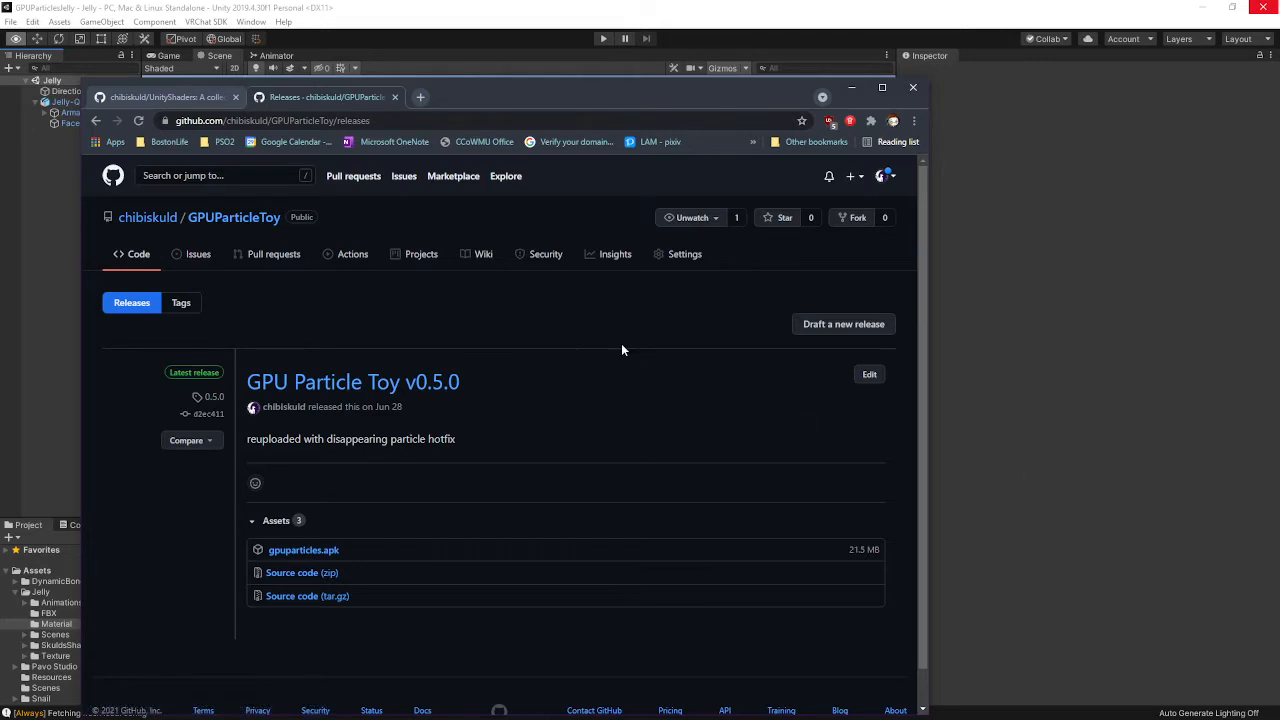
left_click_drag(171, 236, 1115, 148)
left_click(851, 87)
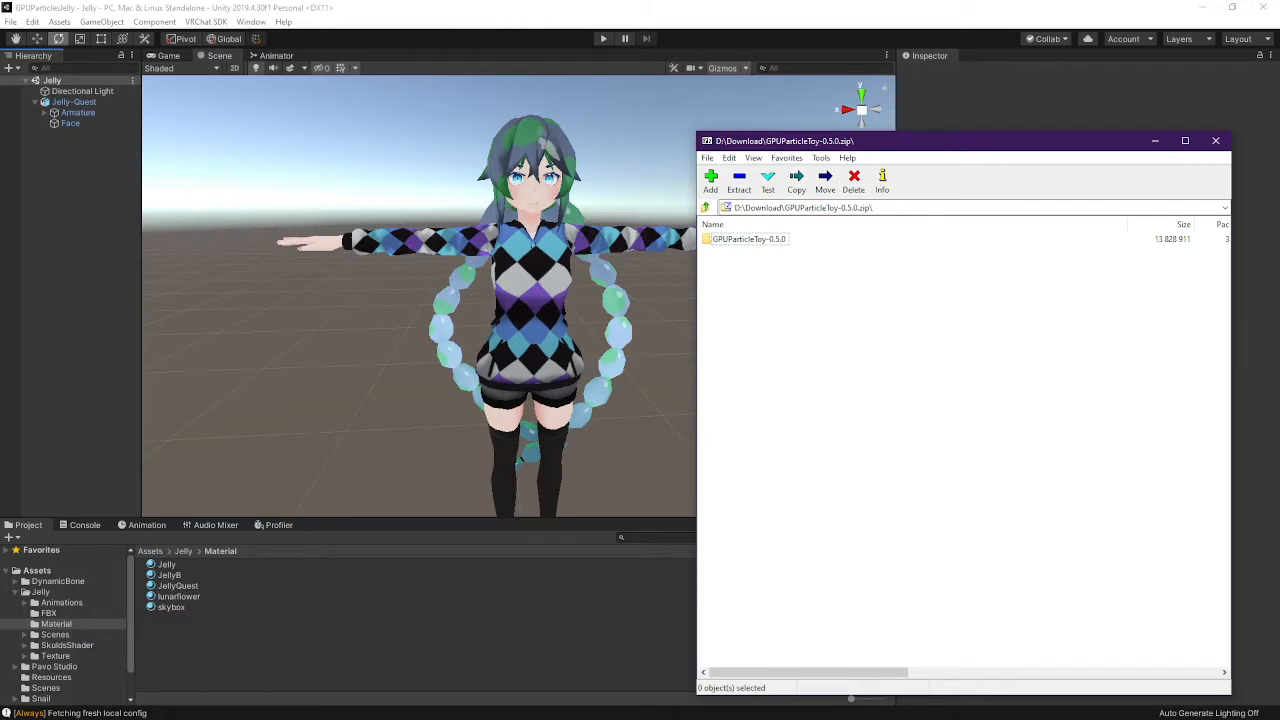
key("alt+Tab")
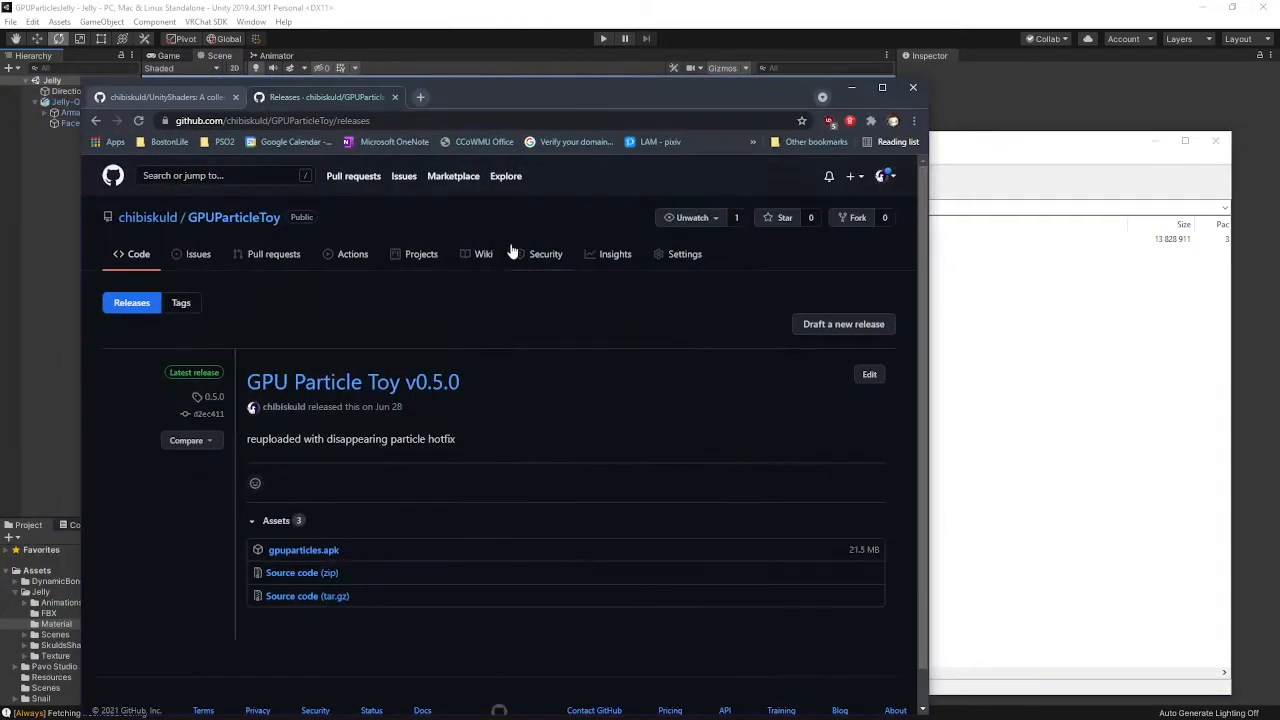
Open vrchat.studiojaw.com in a new Chrome tab
left_click(418, 97)
type("vrc")
key("Down")
key("Down")
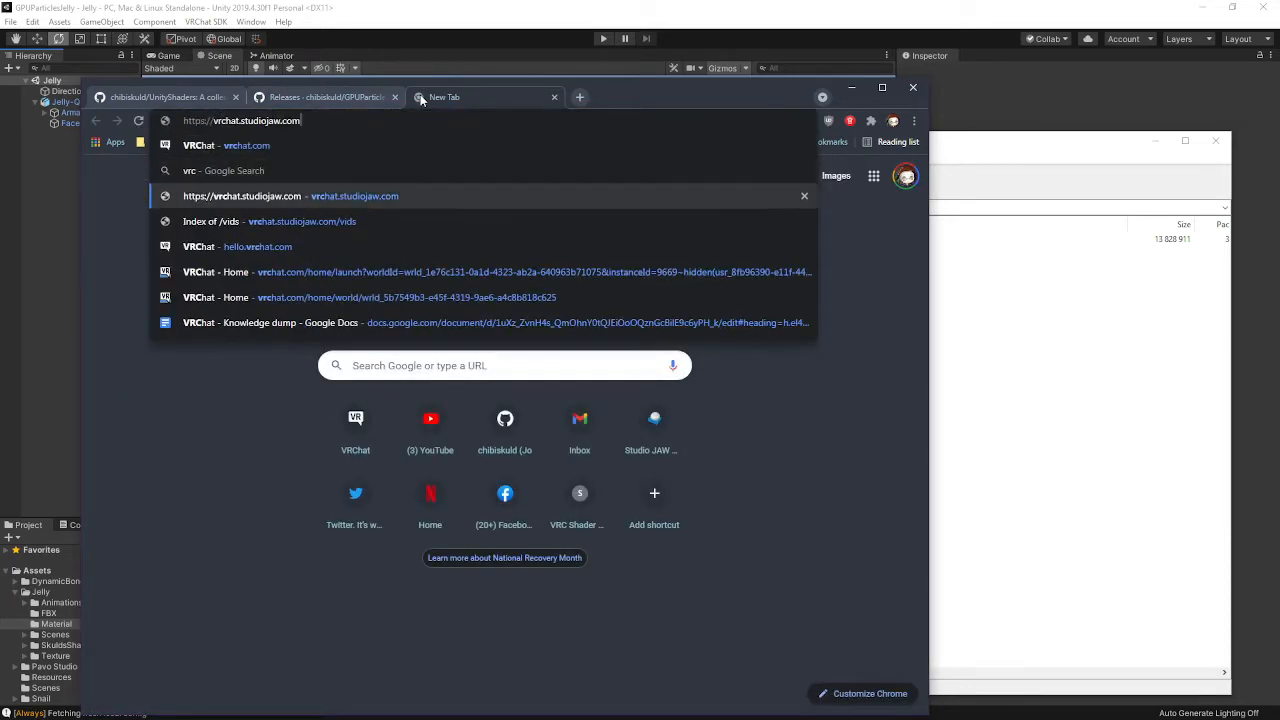
key("Return")
Scroll to and highlight the GPU Particle Toy entry, then return to the GPUParticleToy releases tab
scroll(494, 490, "down", 4)
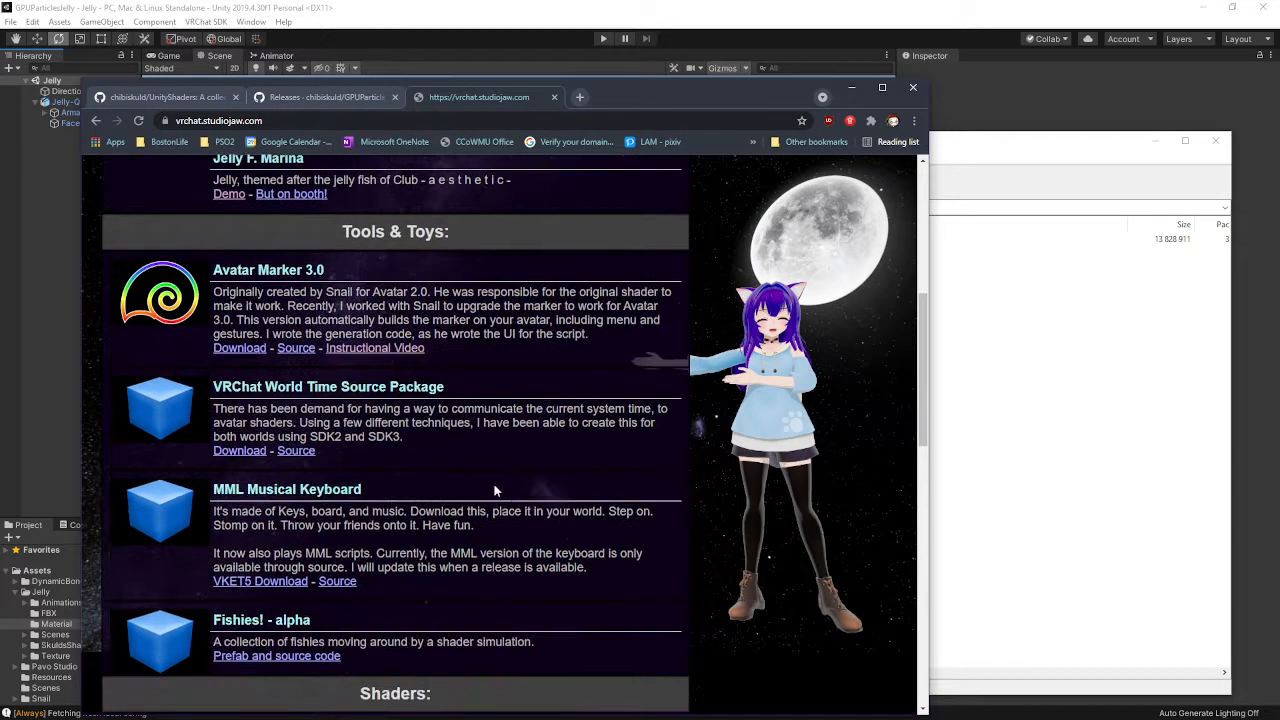
scroll(494, 490, "down", 2)
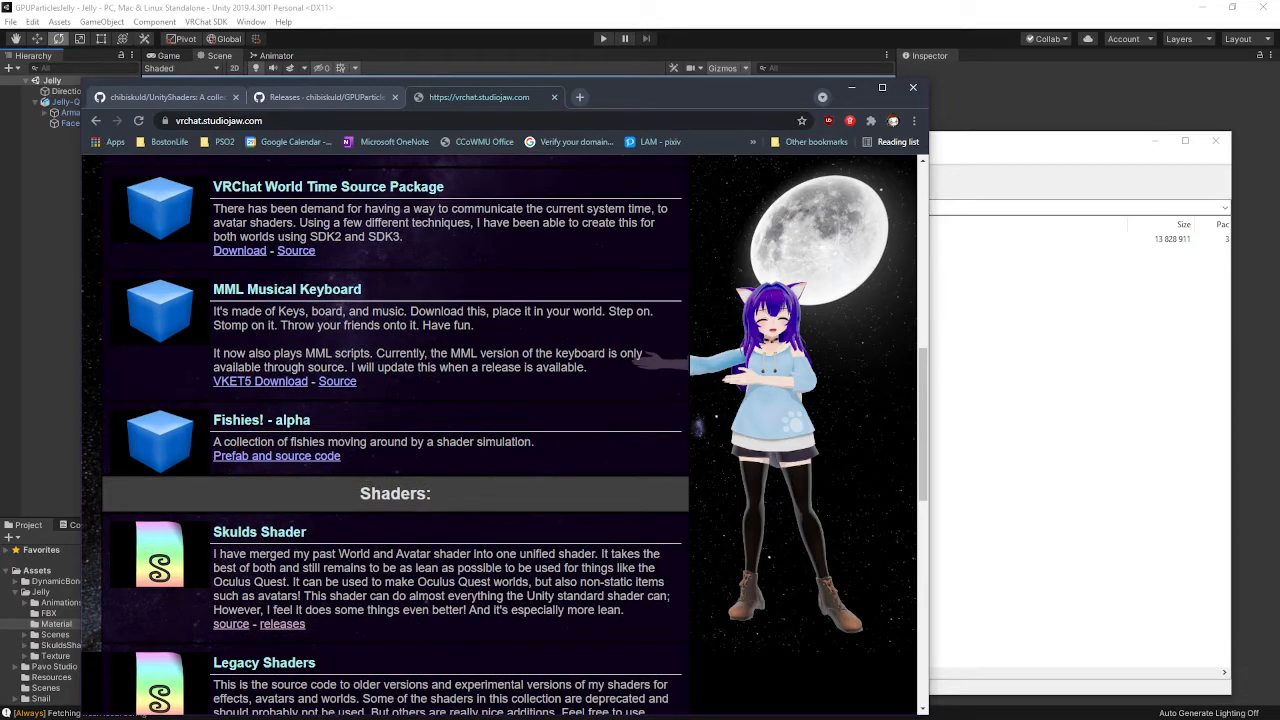
scroll(350, 332, "up", 4)
left_click_drag(350, 332, 128, 302)
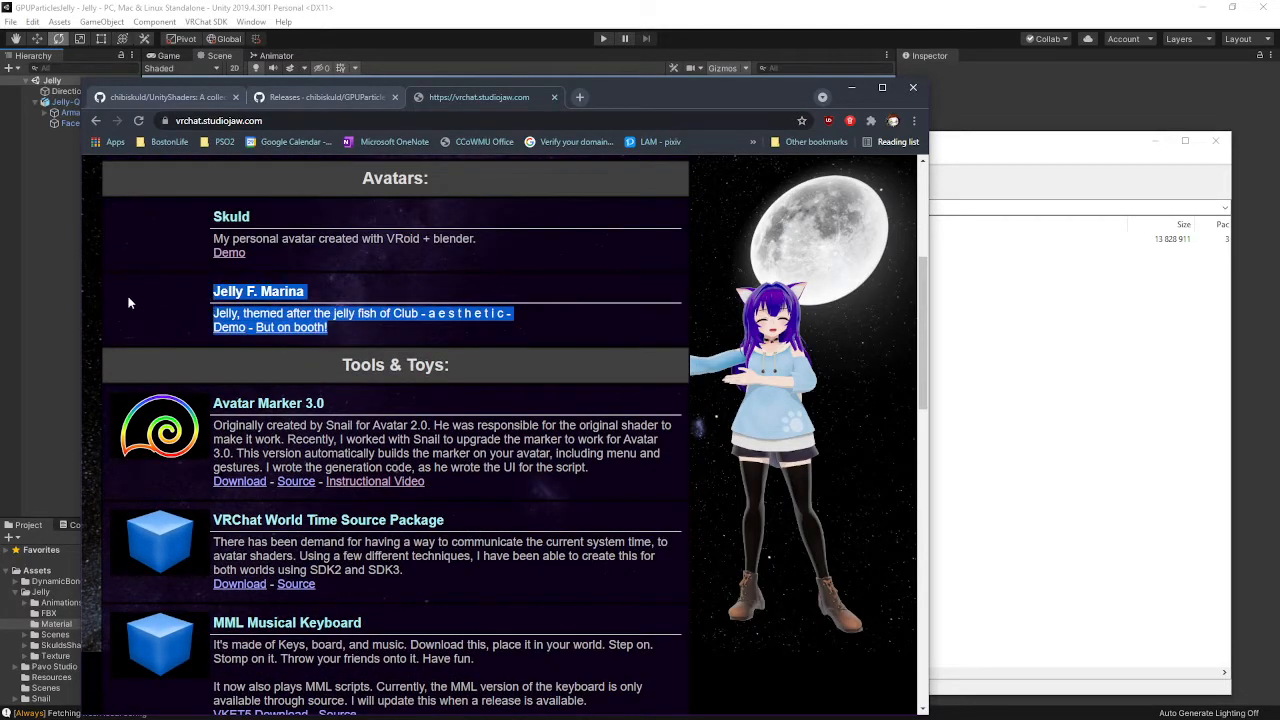
scroll(529, 341, "up", 2)
scroll(529, 341, "down", 12)
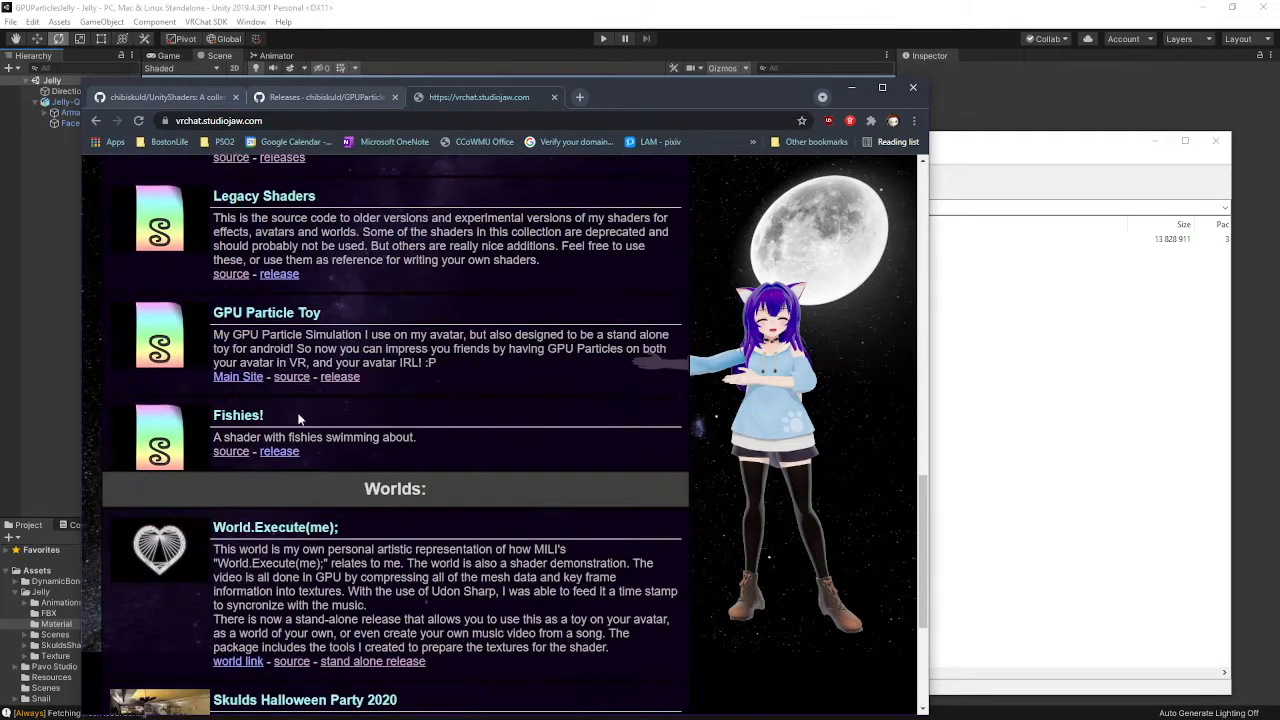
left_click_drag(370, 378, 148, 316)
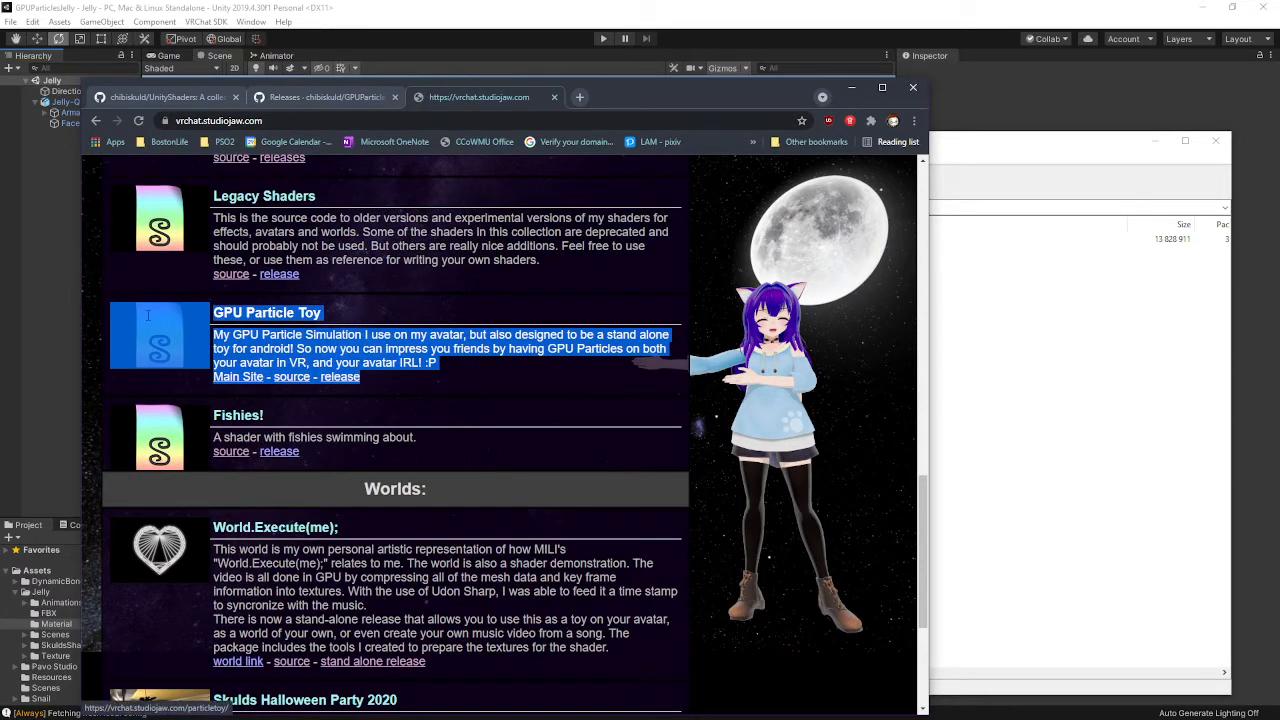
left_click(366, 381)
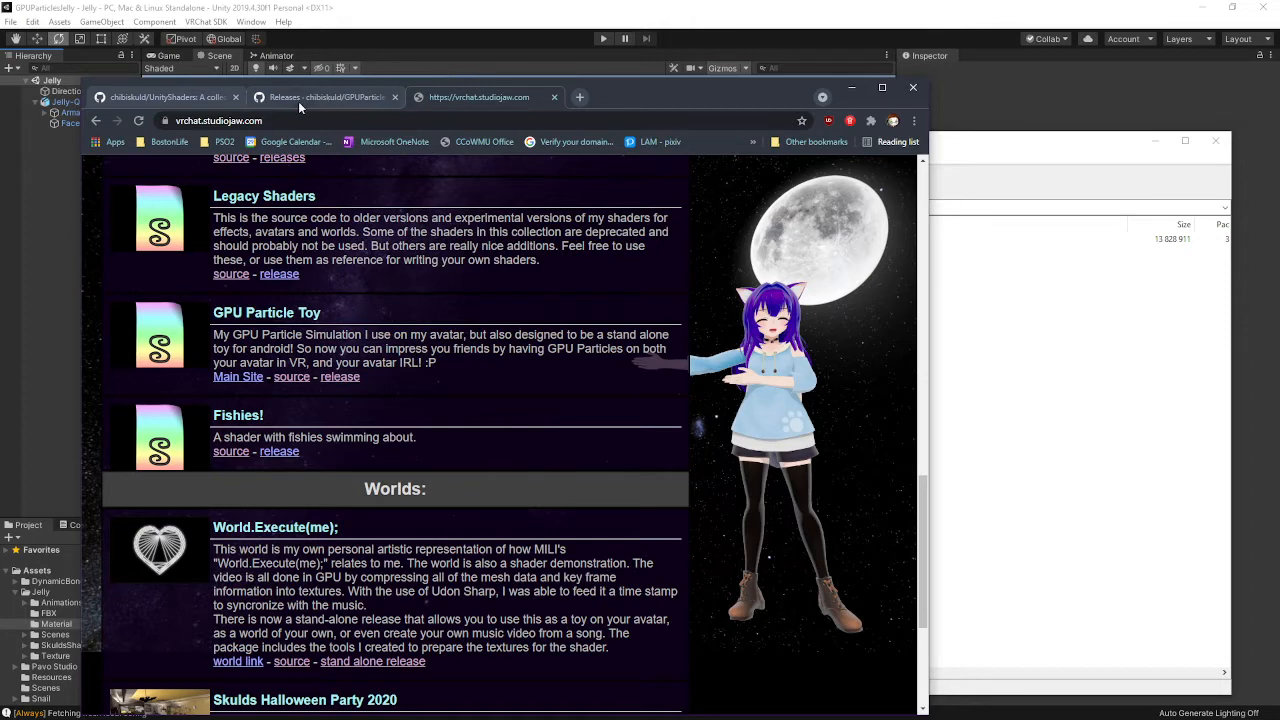
left_click(295, 101)
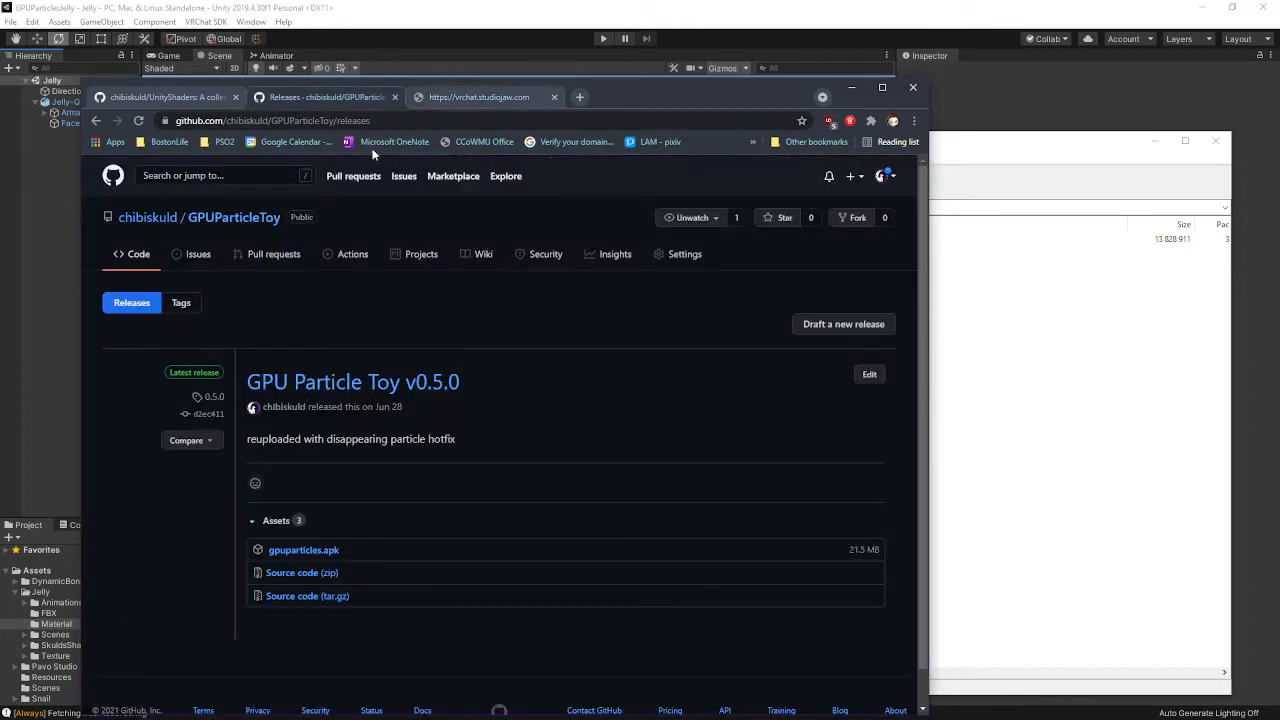
Scroll through the chibiskuld/UnityShaders file list, return to the releases tab and minimize Chrome
left_click(184, 96)
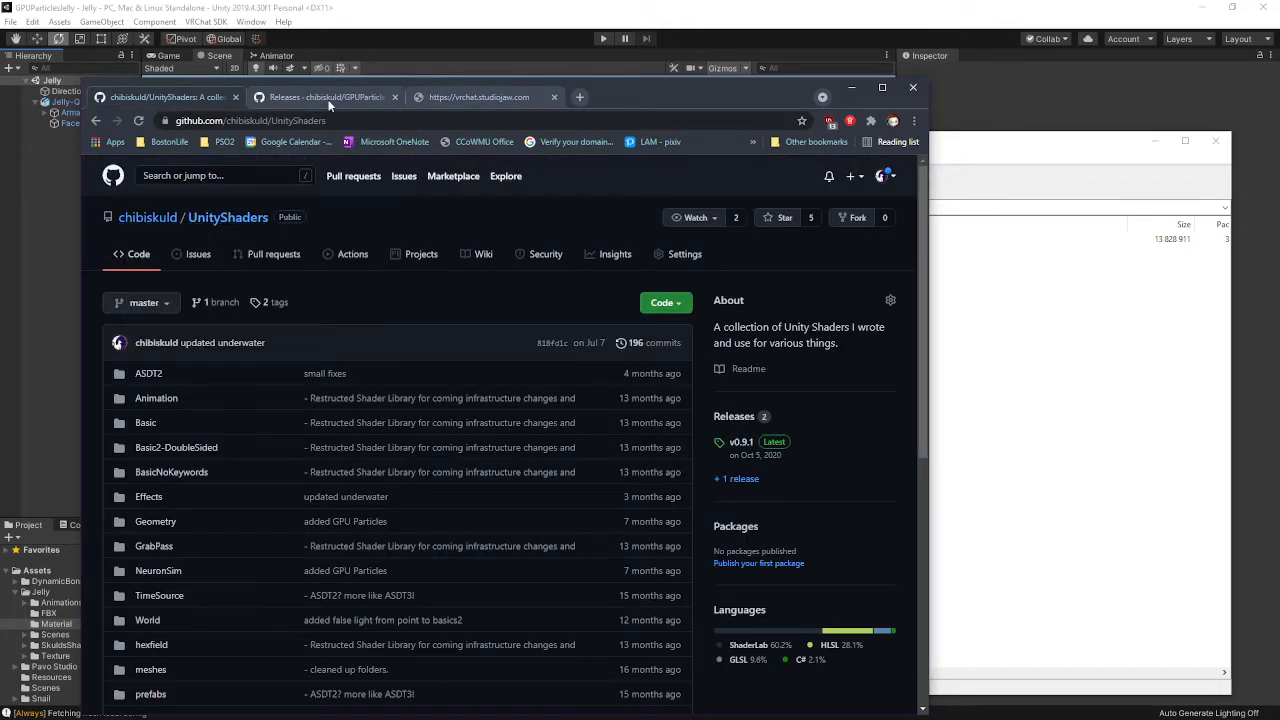
left_click_drag(328, 121, 271, 121)
scroll(439, 321, "down", 2)
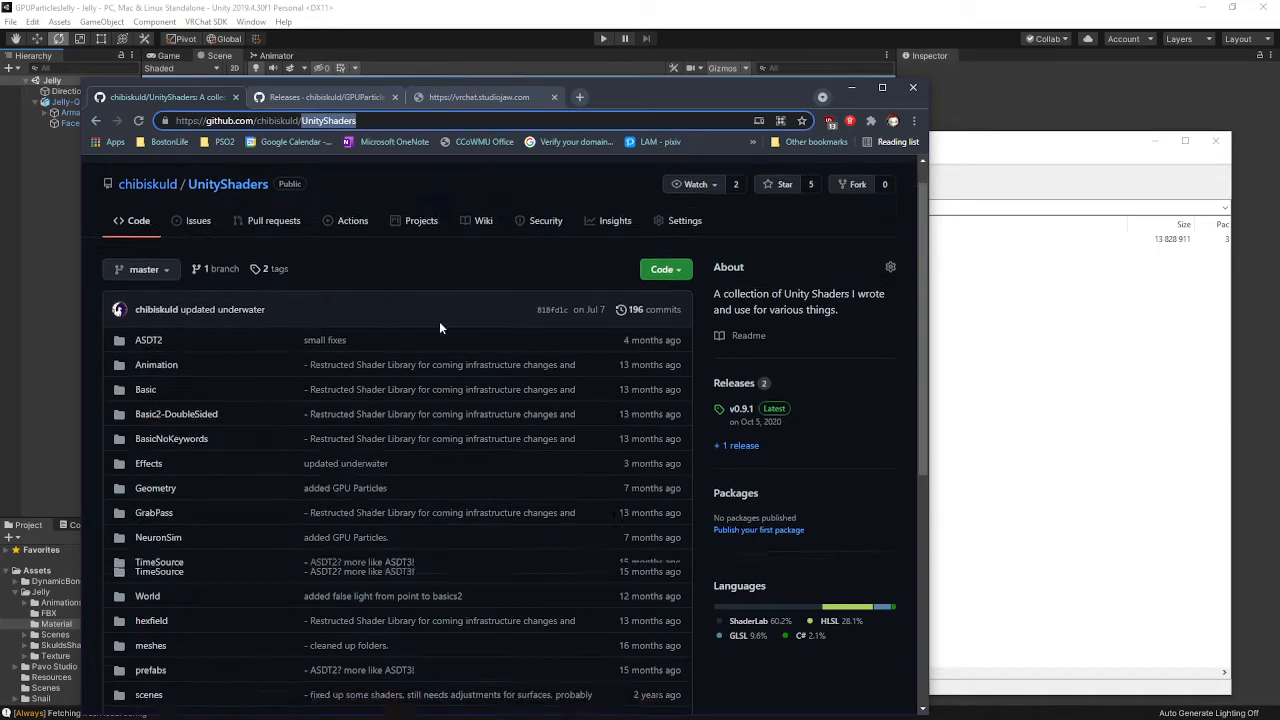
scroll(673, 326, "down", 1)
scroll(438, 261, "up", 2)
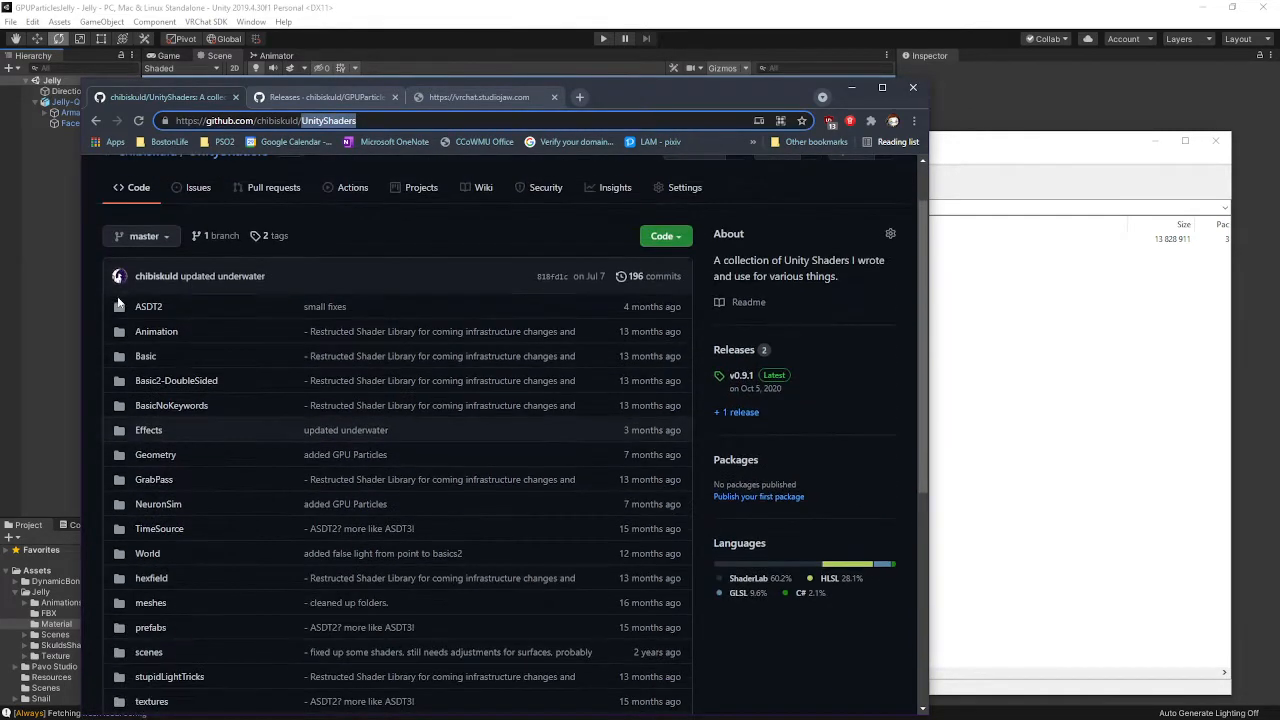
scroll(268, 375, "down", 2)
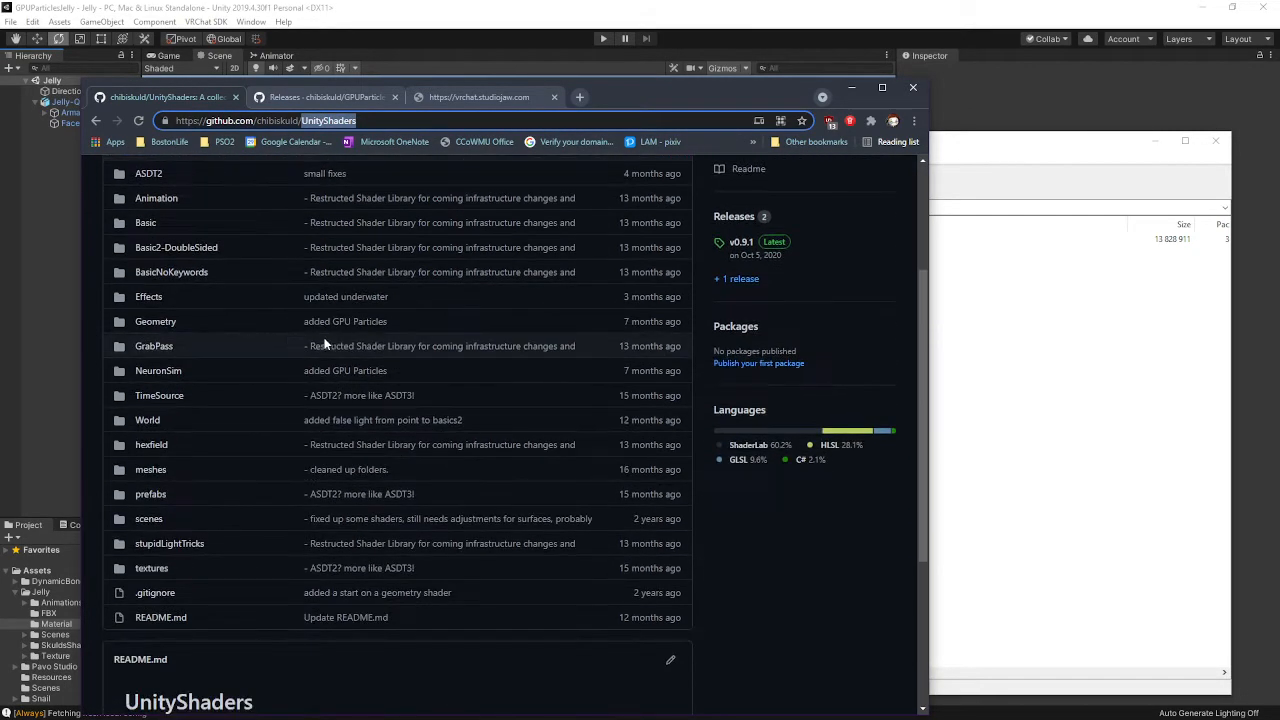
left_click(340, 97)
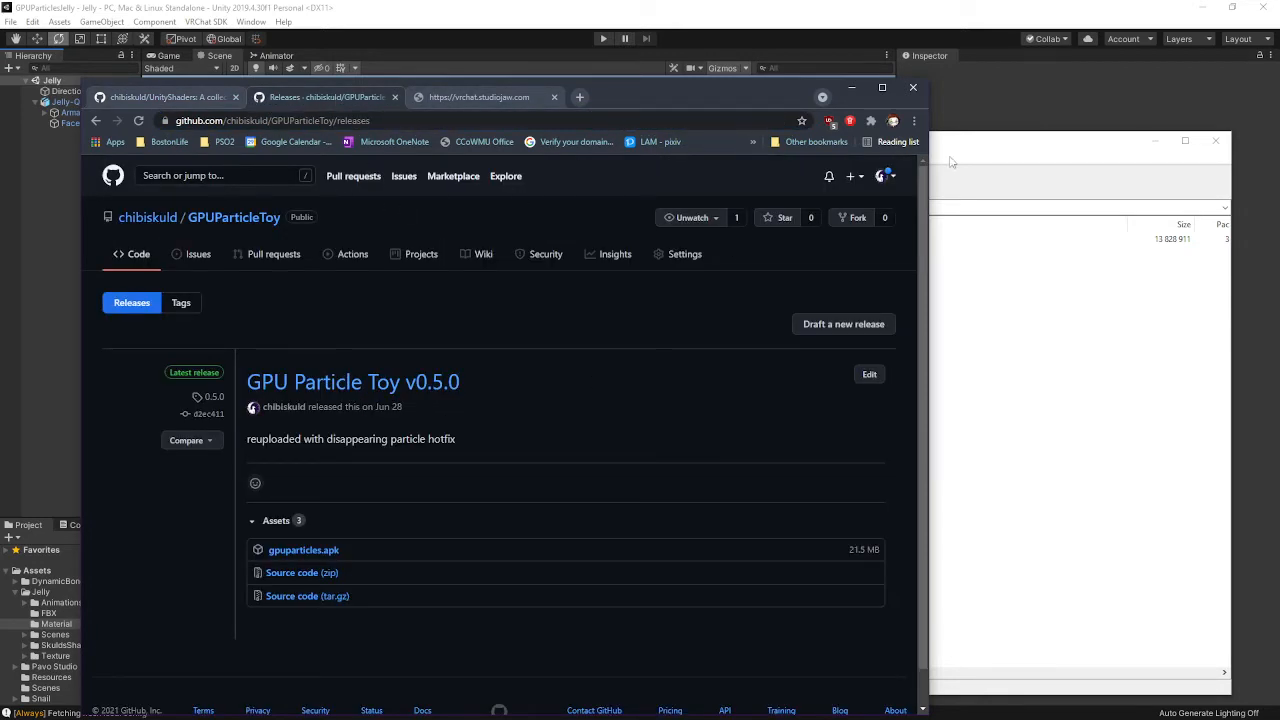
left_click(851, 88)
Browse the archive into GPUParticleToy-0.5.0/Assets/GPUParticles, then go back up to Assets
left_click(737, 240)
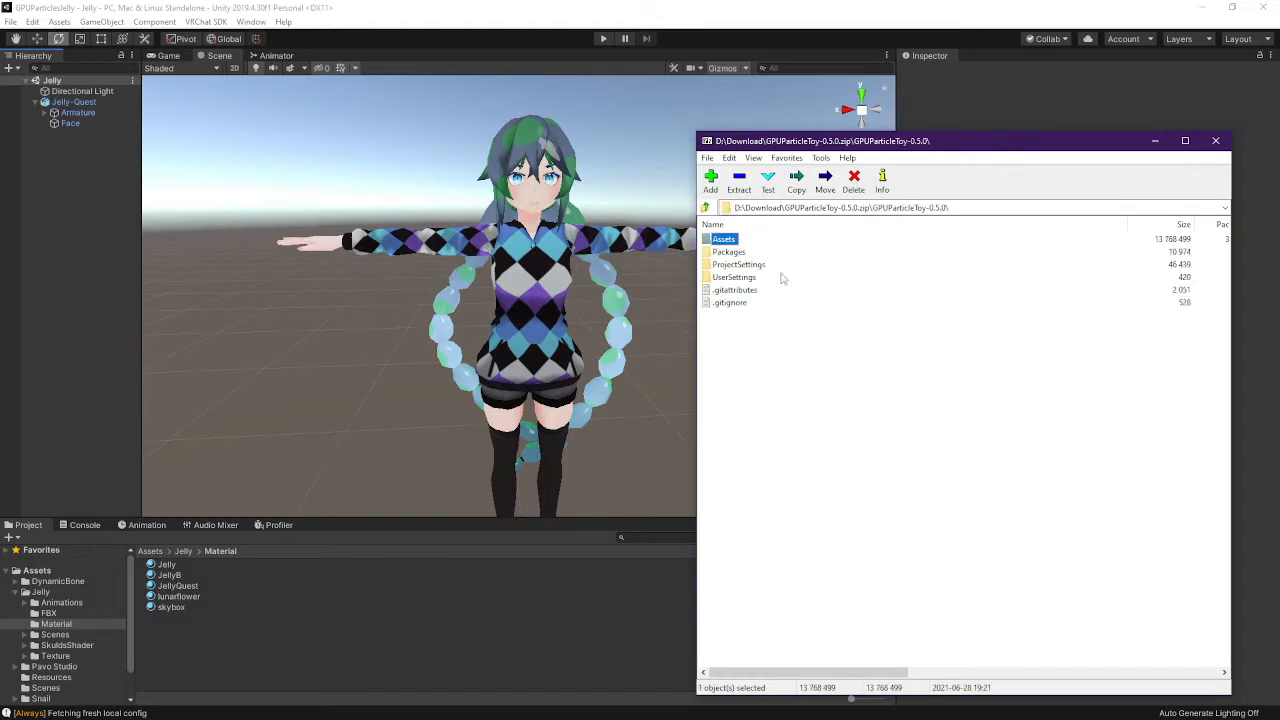
left_click(705, 207)
double_click(757, 242)
double_click(712, 241)
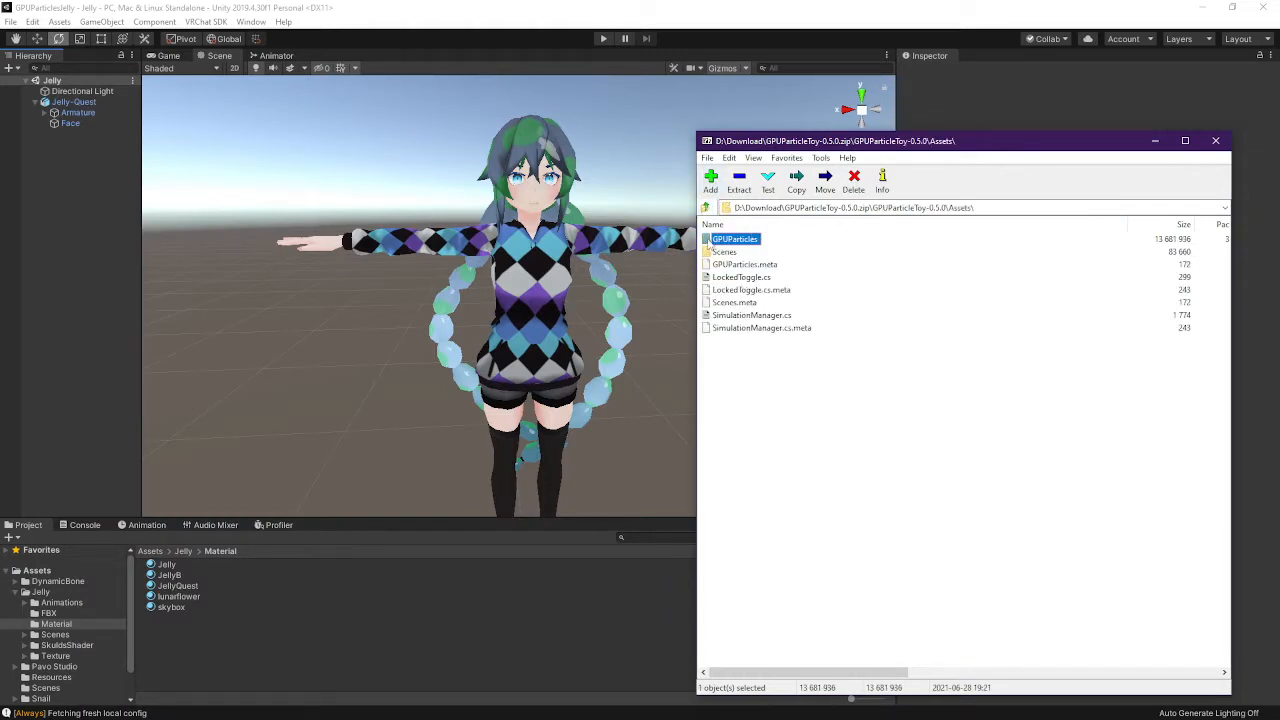
double_click(716, 243)
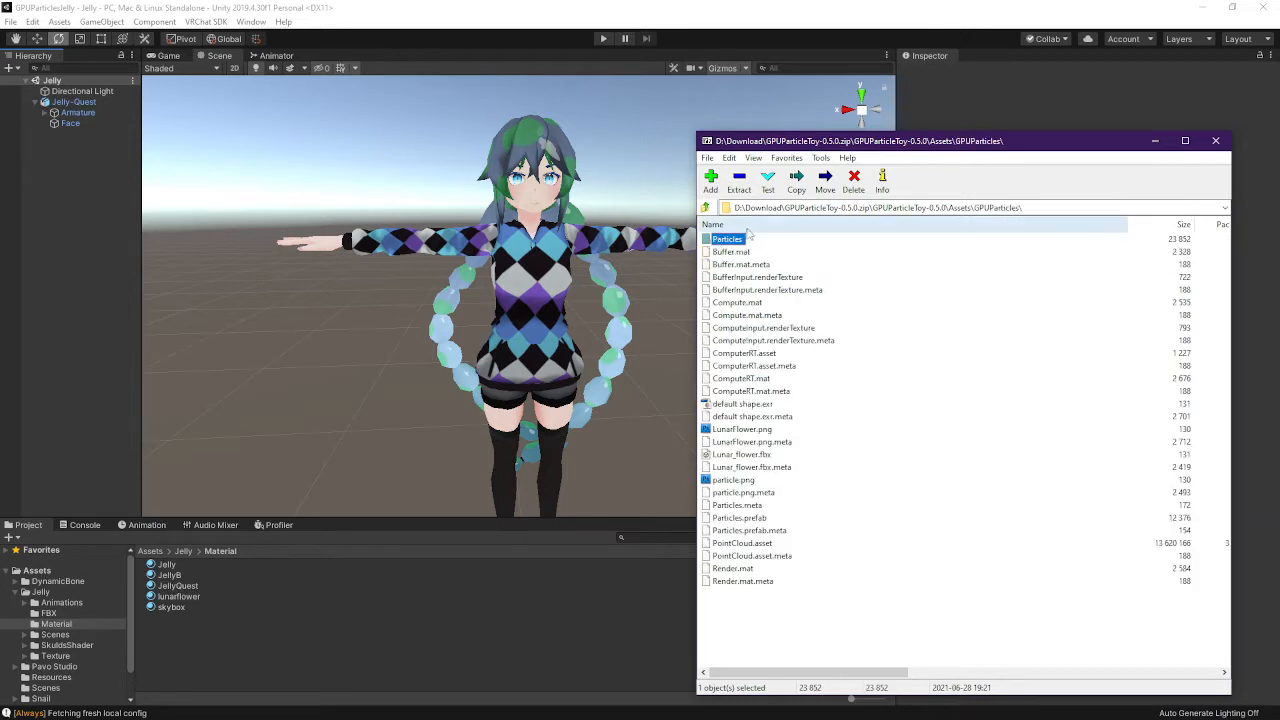
left_click(706, 207)
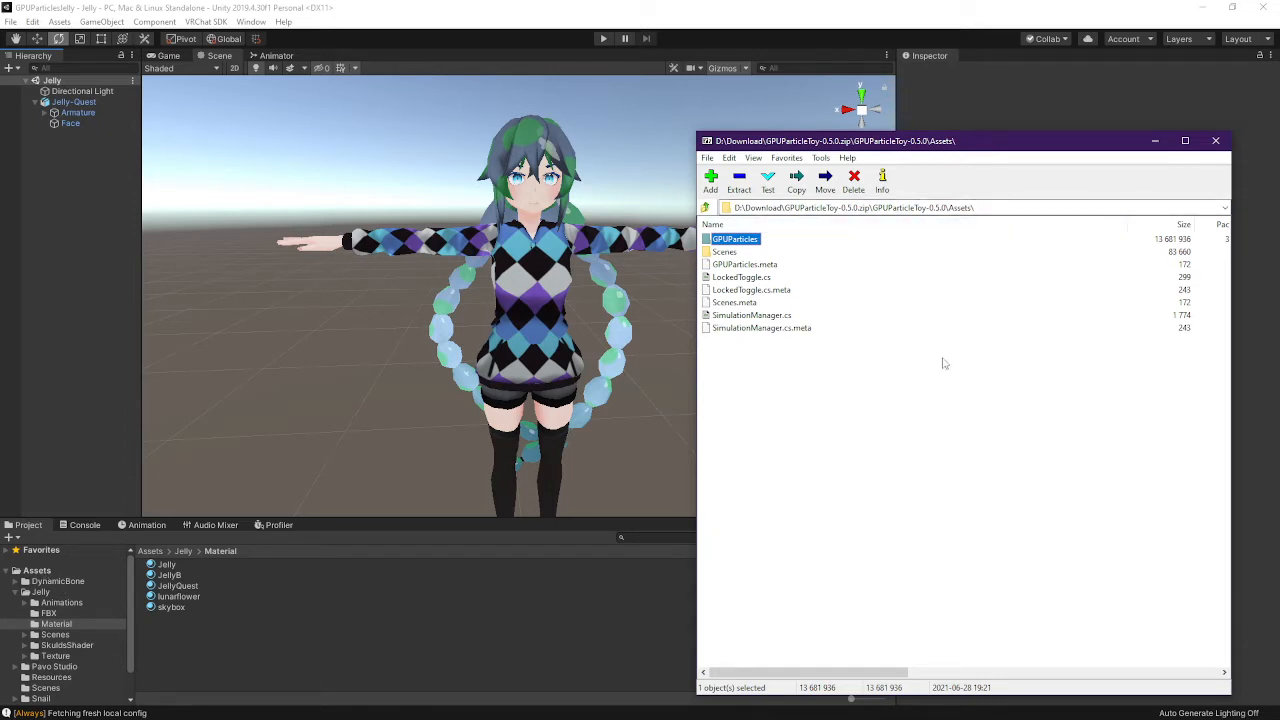
Open the GPUParticlesJelly project's Assets folder in File Explorer via Show in Explorer
right_click(41, 573)
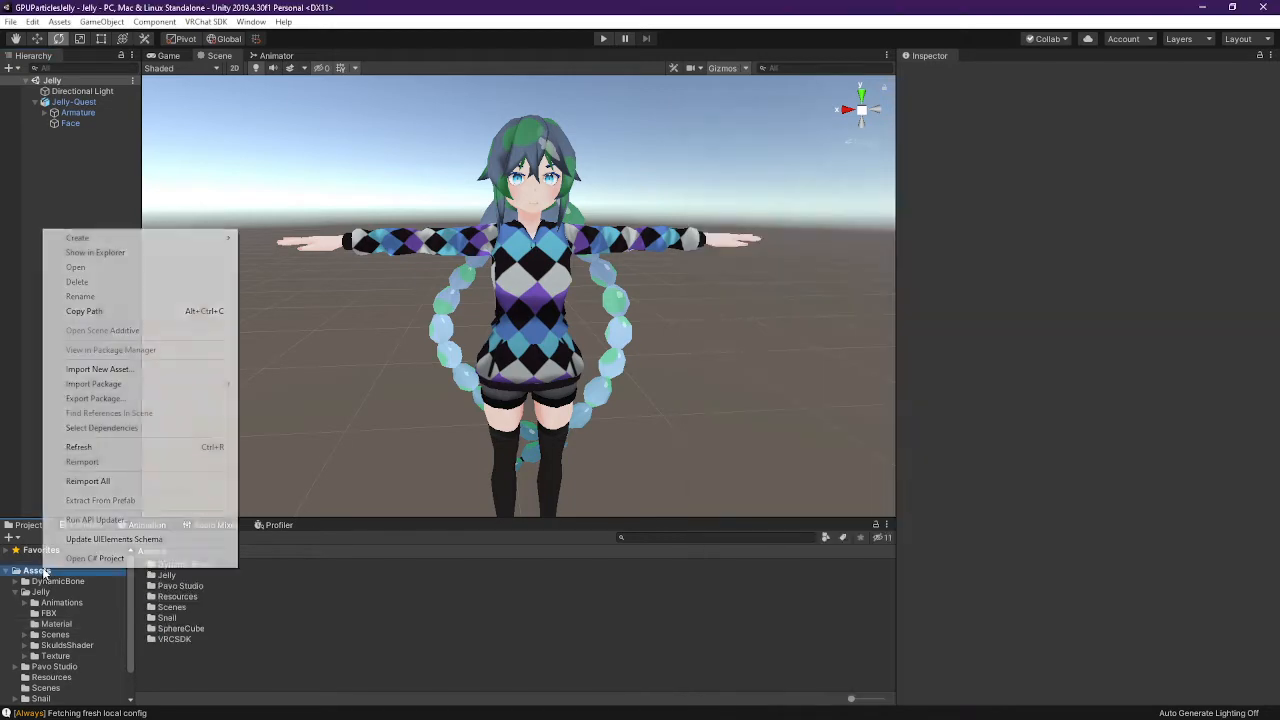
left_click(100, 253)
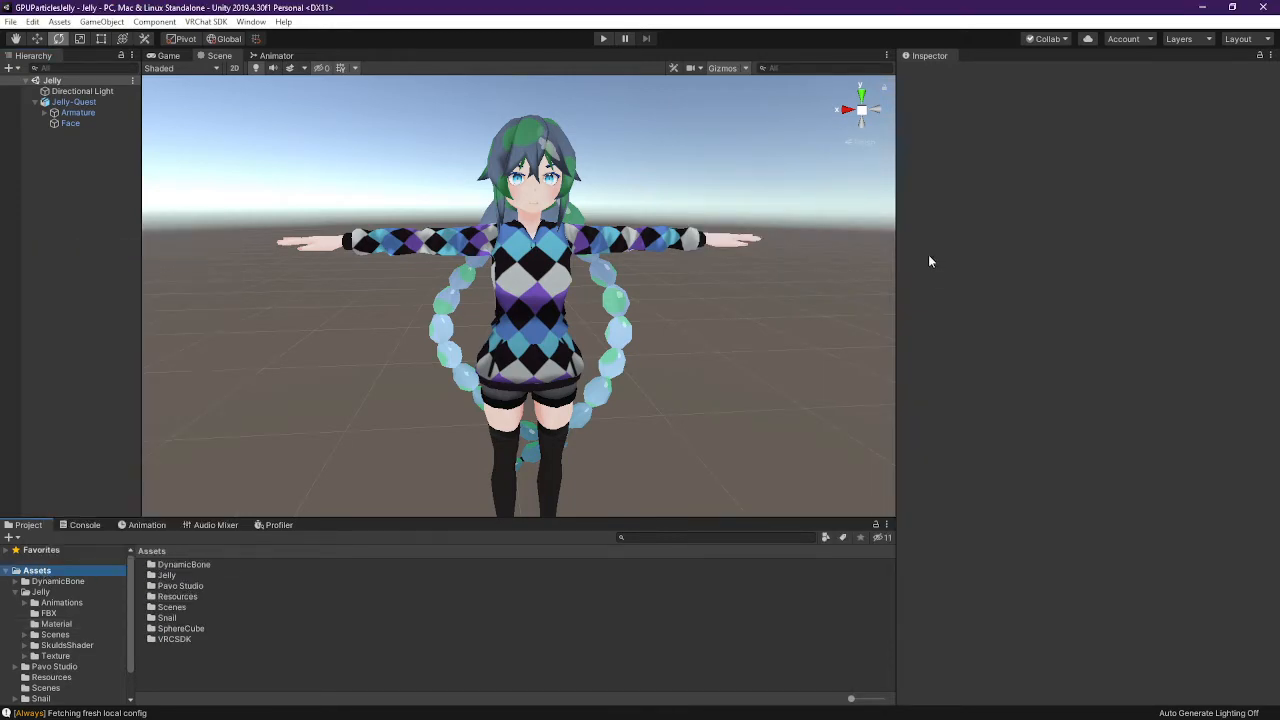
double_click(635, 157)
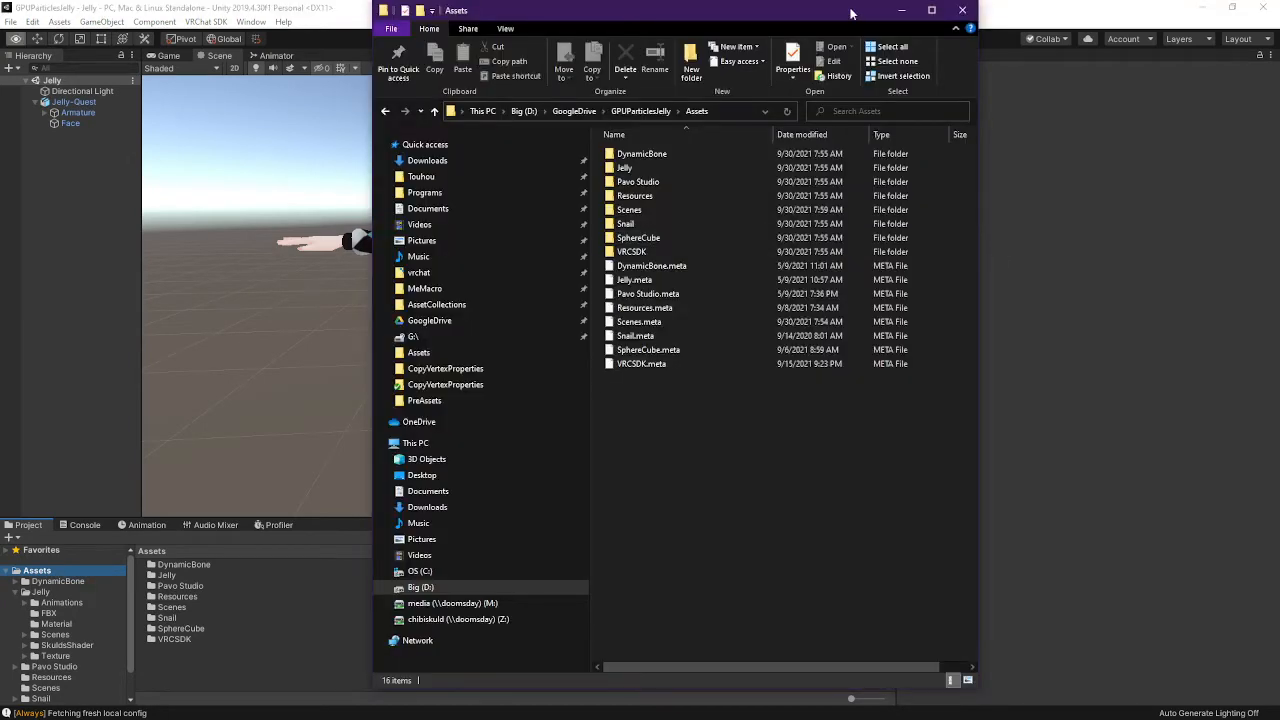
left_click_drag(851, 13, 592, 28)
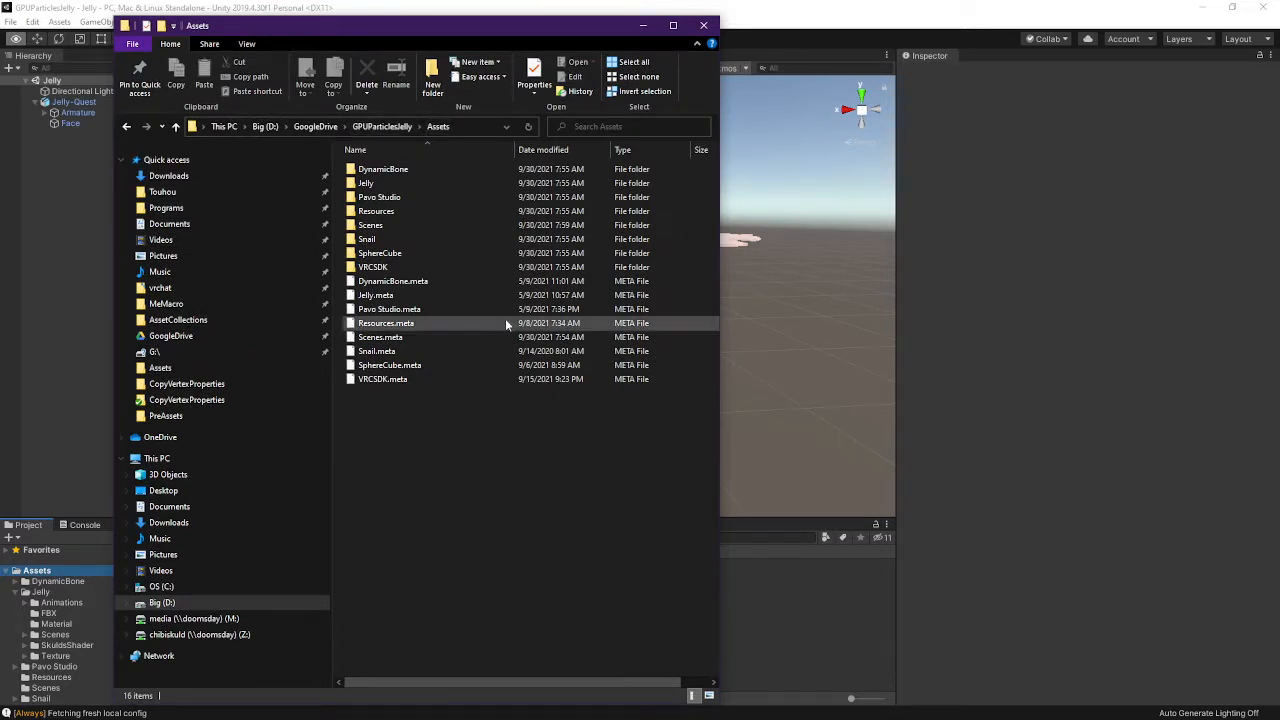
Extract the GPUParticles folder from 7-Zip into GPUParticlesJelly\Assets
left_click(835, 428)
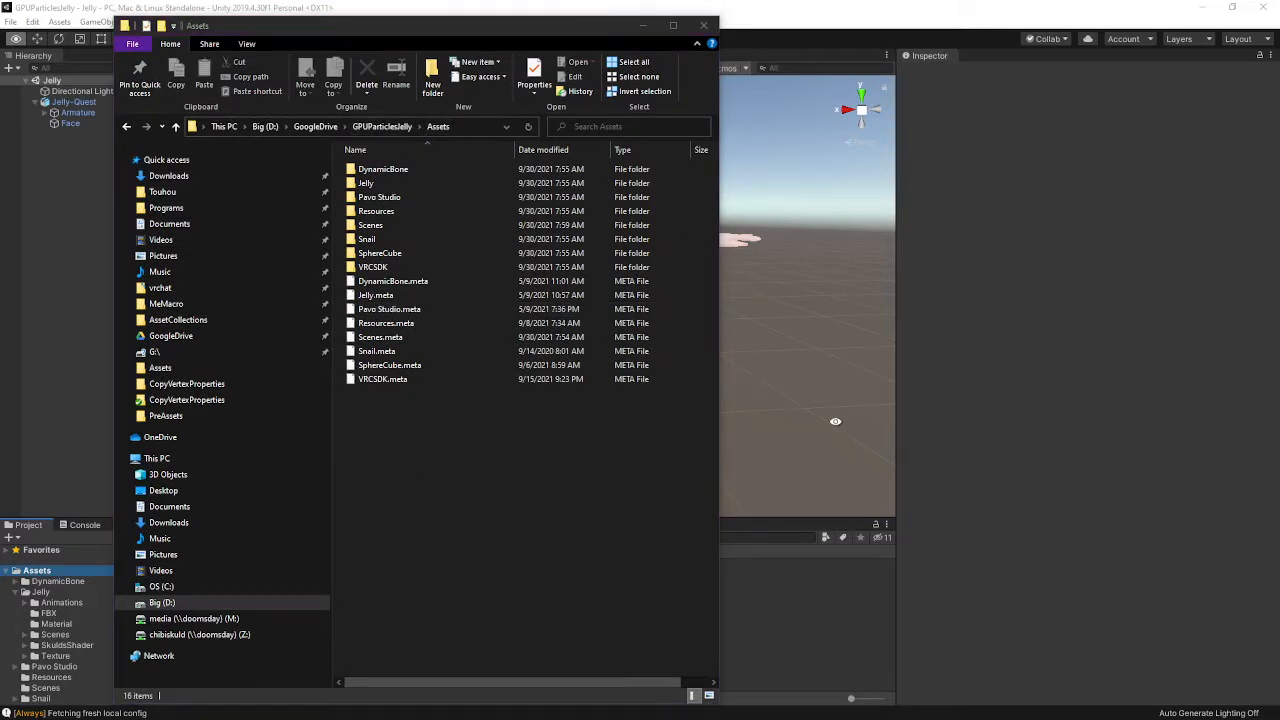
key("alt+Tab")
key("alt+Tab")
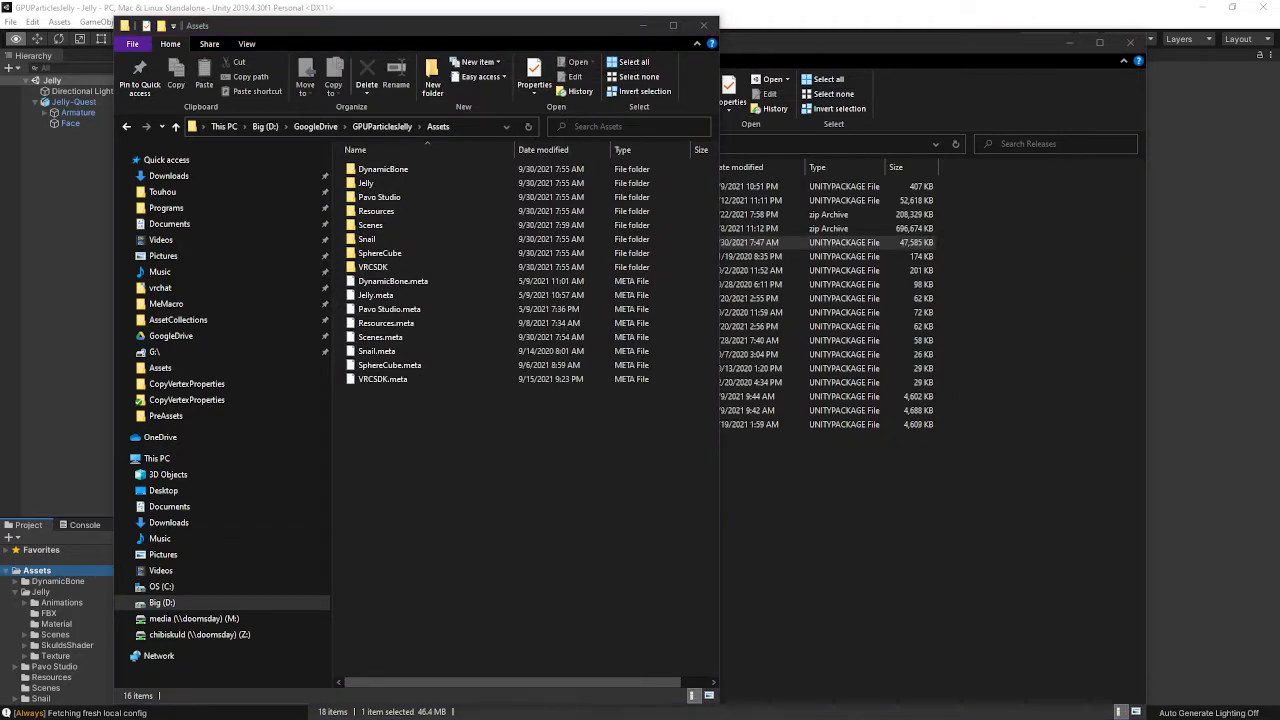
key("alt+Tab")
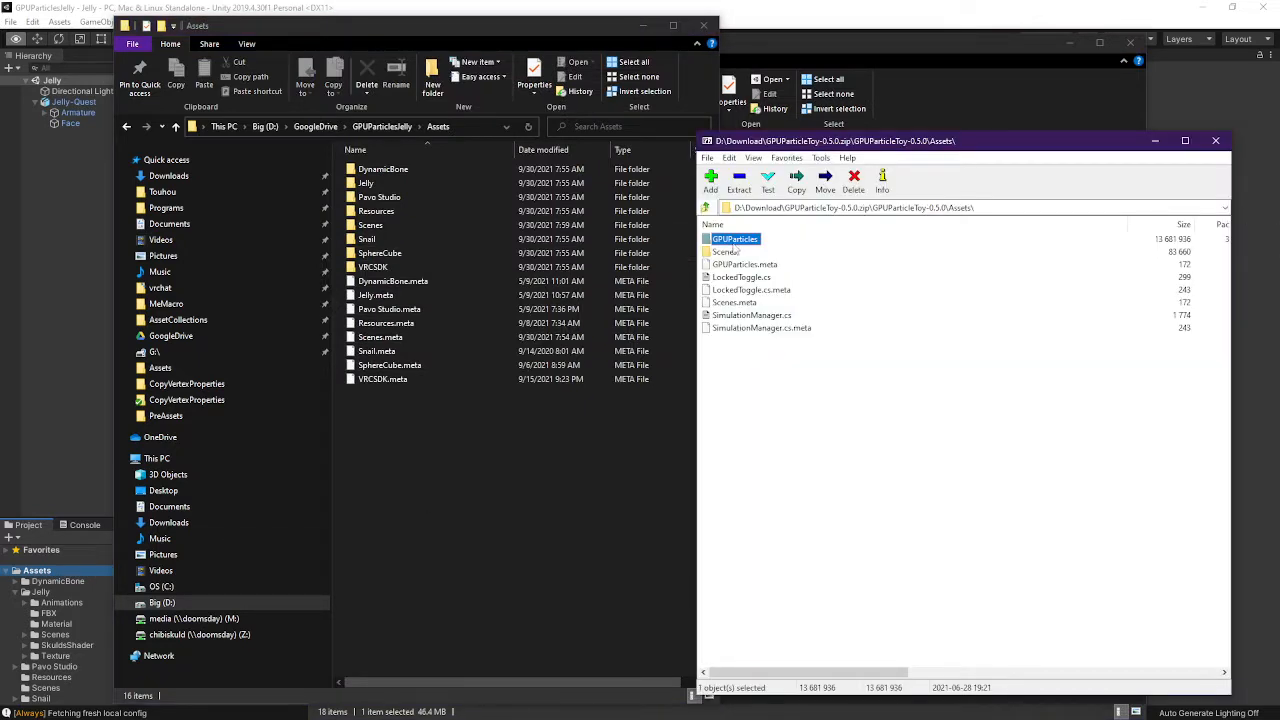
left_click_drag(736, 246, 397, 430)
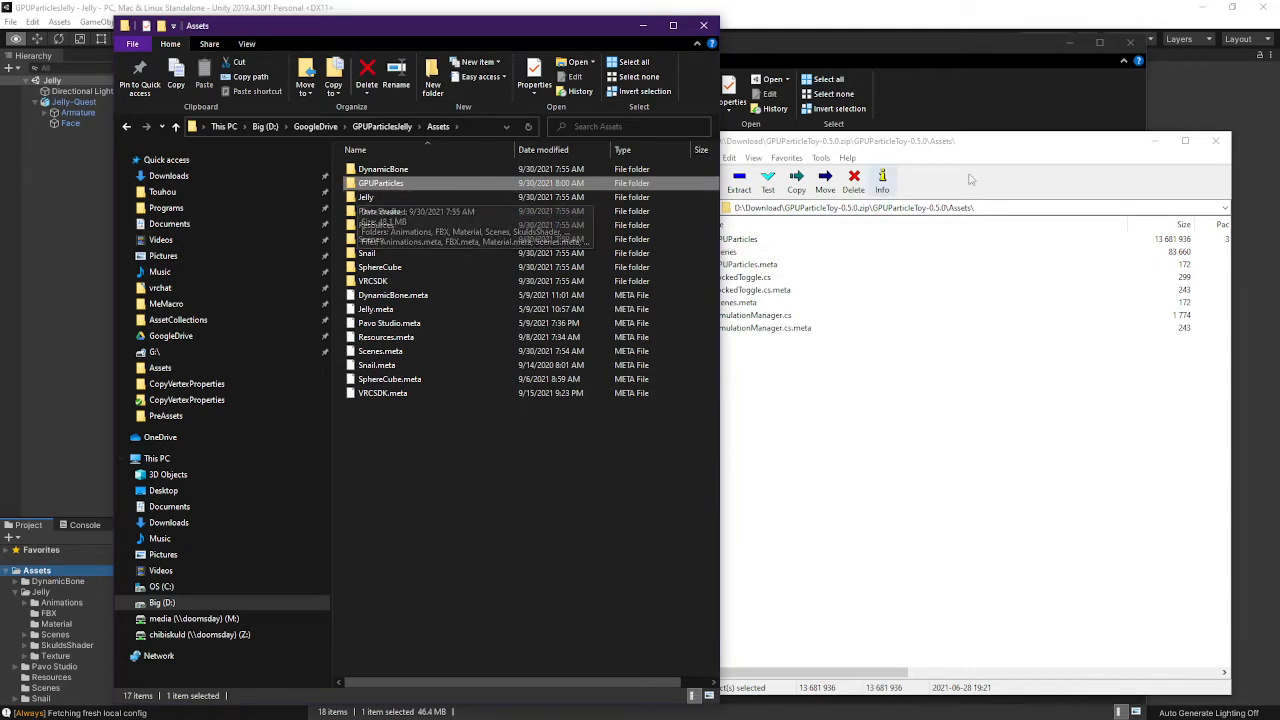
Close the 7-Zip archive window and the Assets Explorer window
left_click(721, 281)
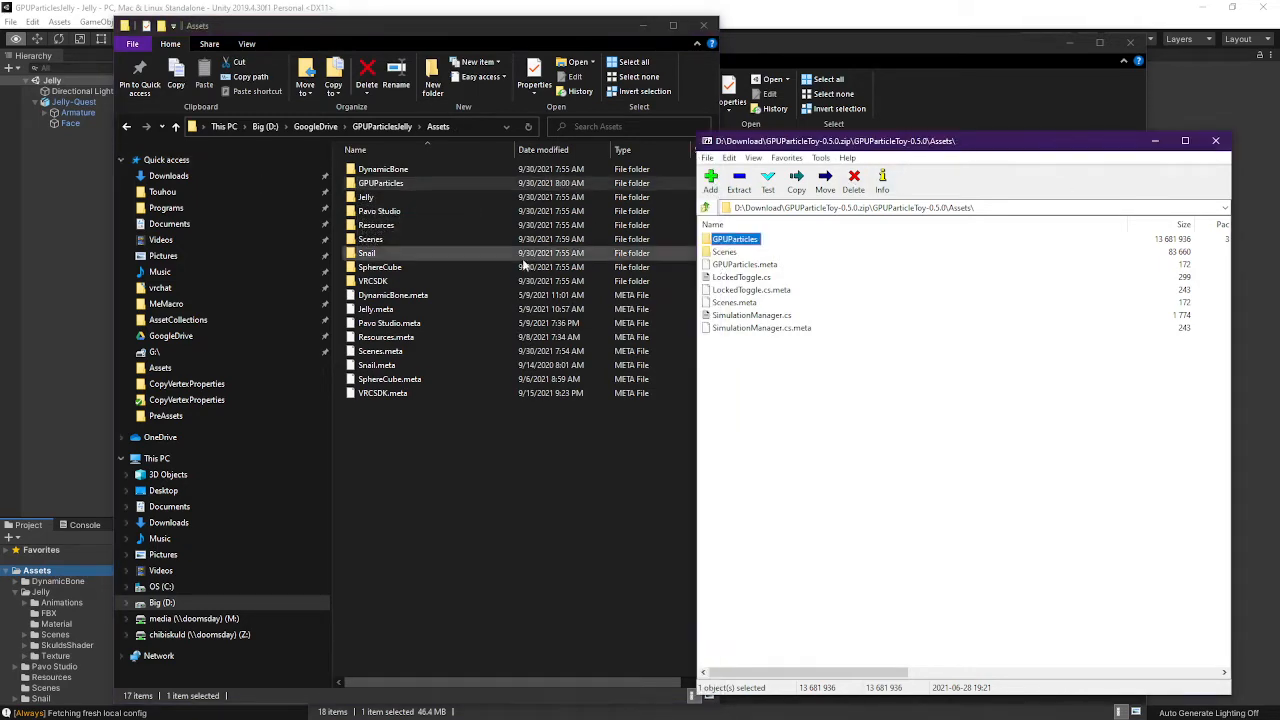
left_click(1215, 140)
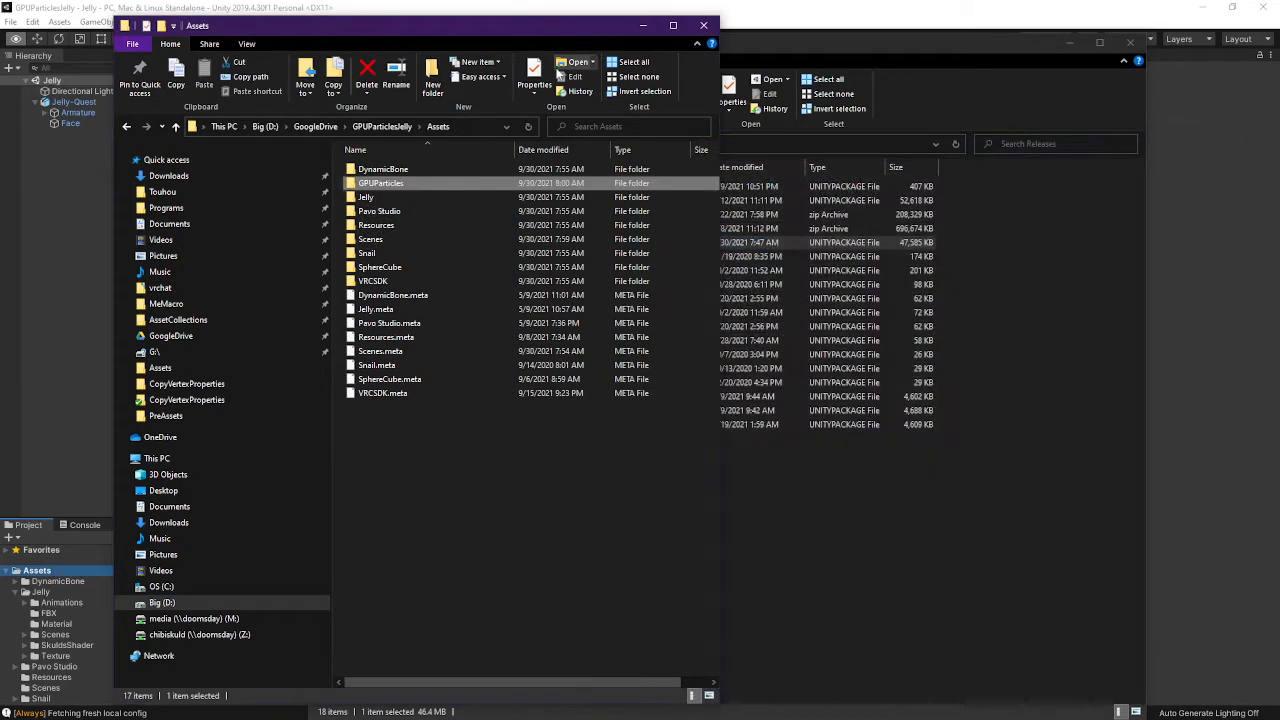
left_click(703, 25)
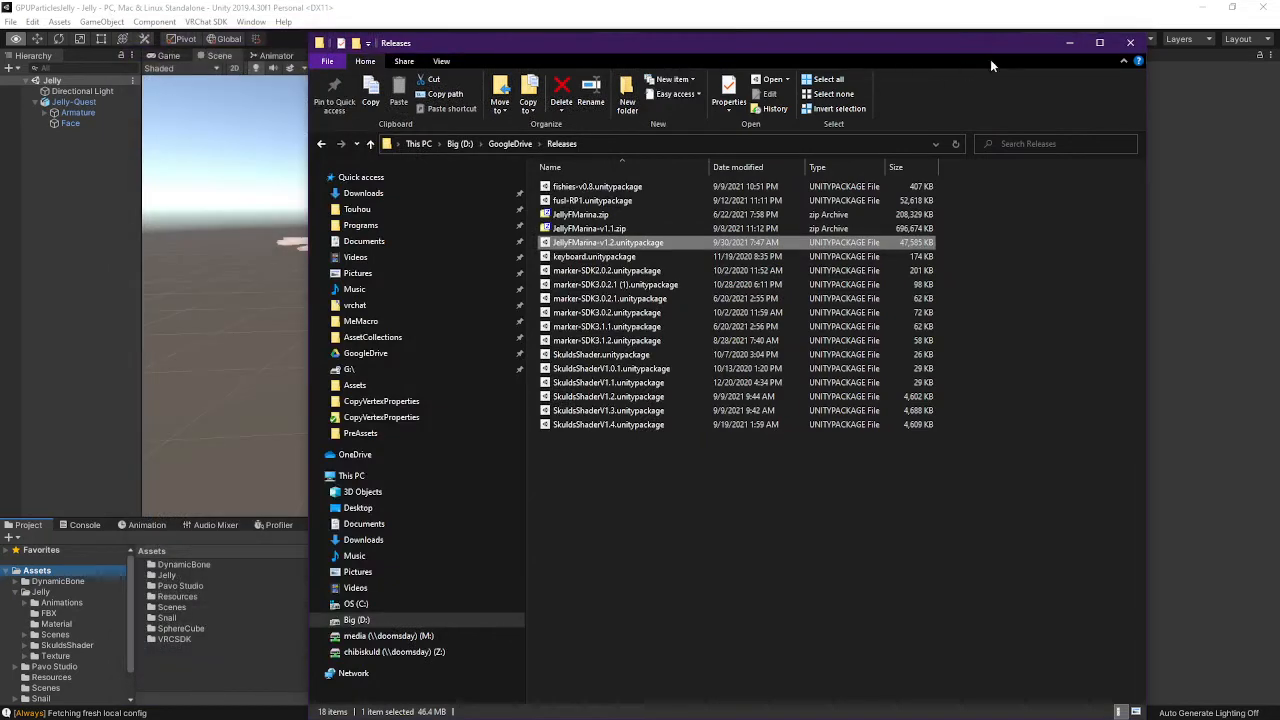
Close the Releases Explorer window and open Assets/GPUParticles in Unity's Project panel
left_click(1122, 50)
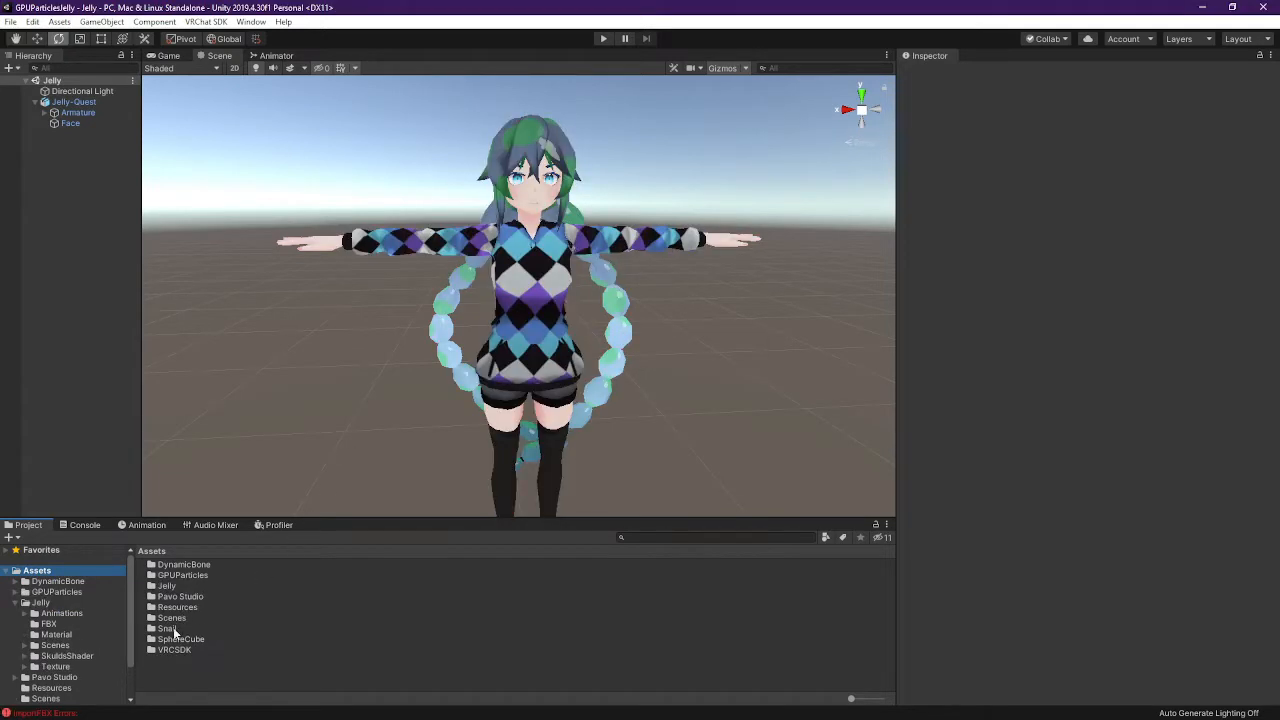
double_click(178, 576)
left_click_drag(224, 519, 224, 418)
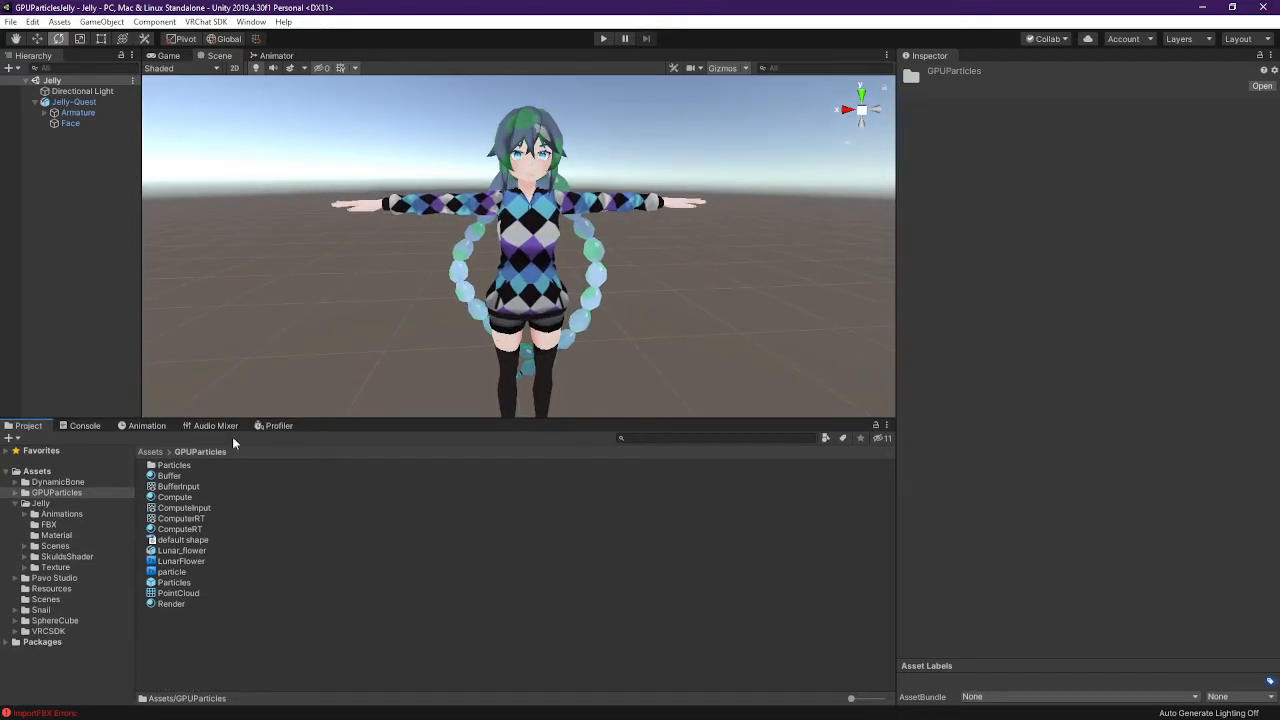
right_click_drag(480, 225, 855, 227)
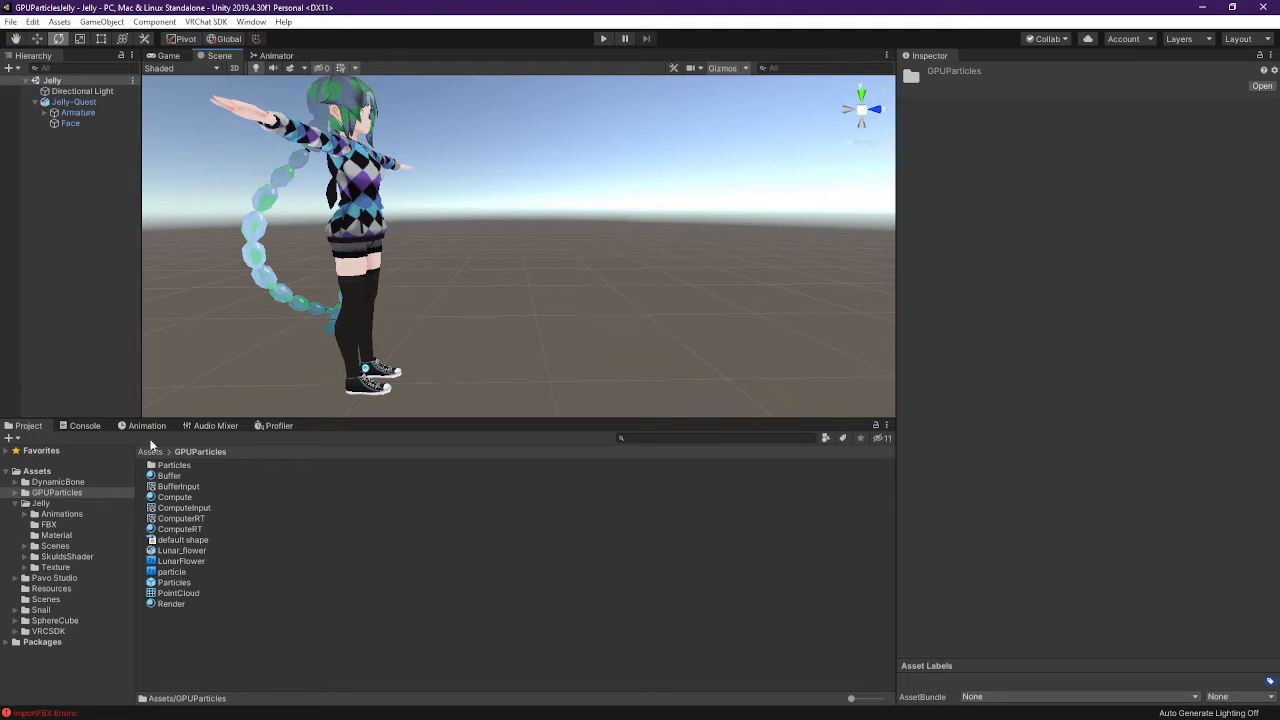
Drop the Lunar_flower model into the Scene and parent it under Jelly-Quest
left_click_drag(185, 555, 445, 388)
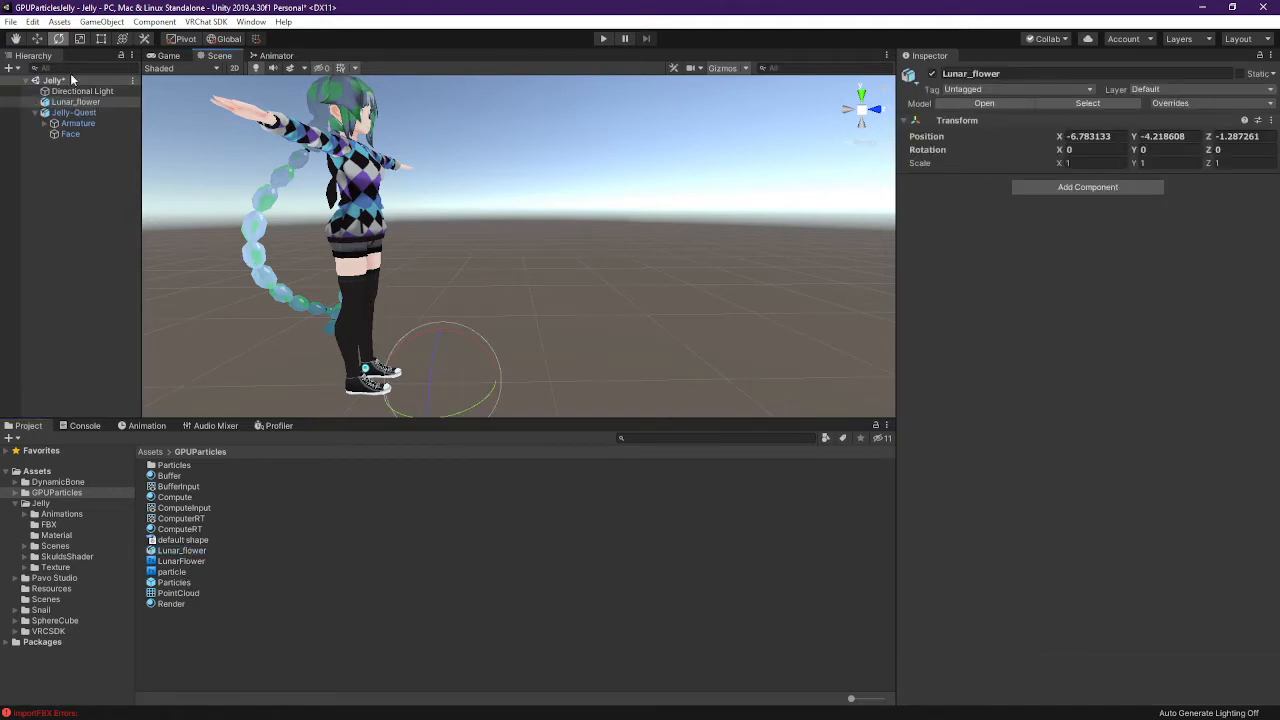
left_click_drag(75, 102, 83, 141)
right_click_drag(553, 336, 550, 354)
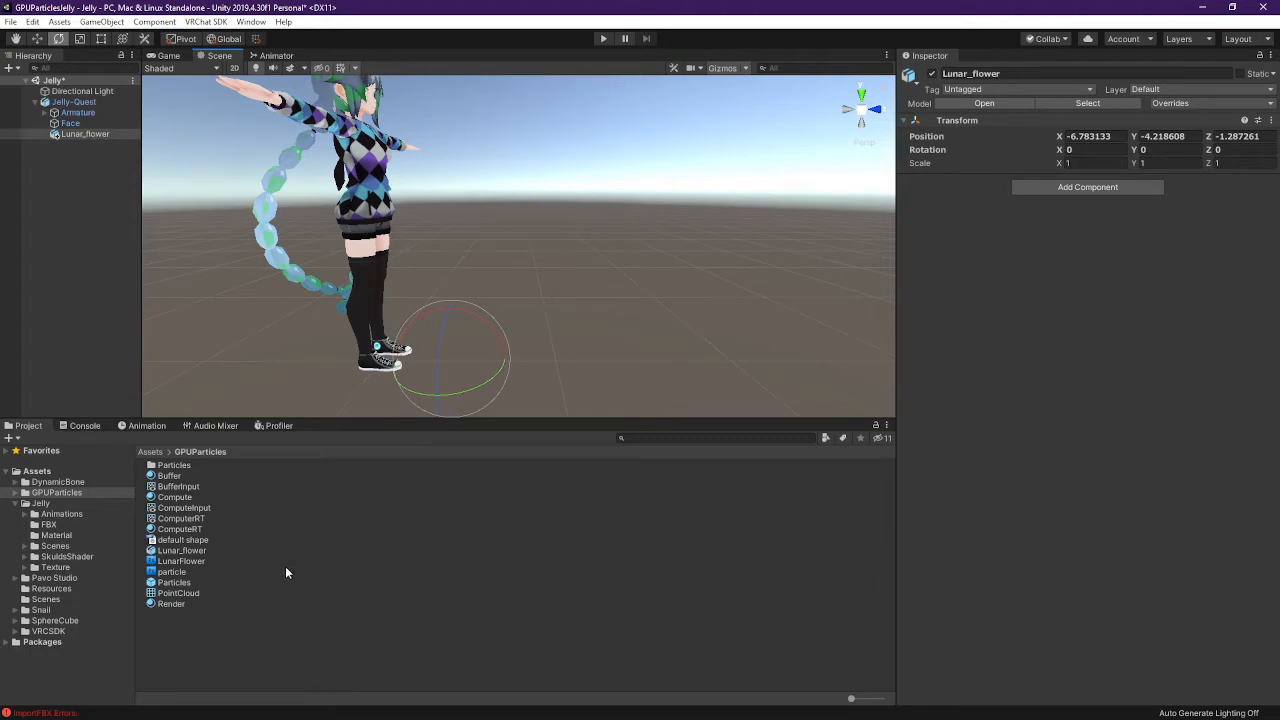
right_click(87, 204)
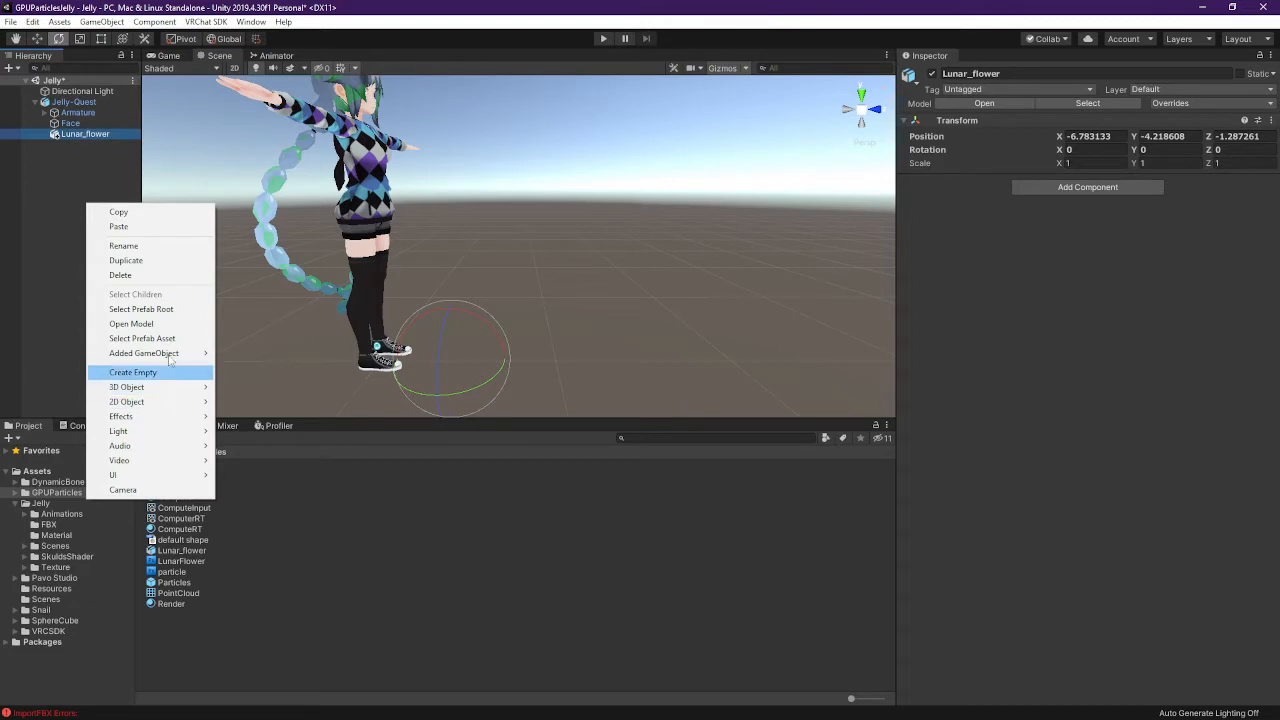
left_click(105, 165)
left_click(99, 136)
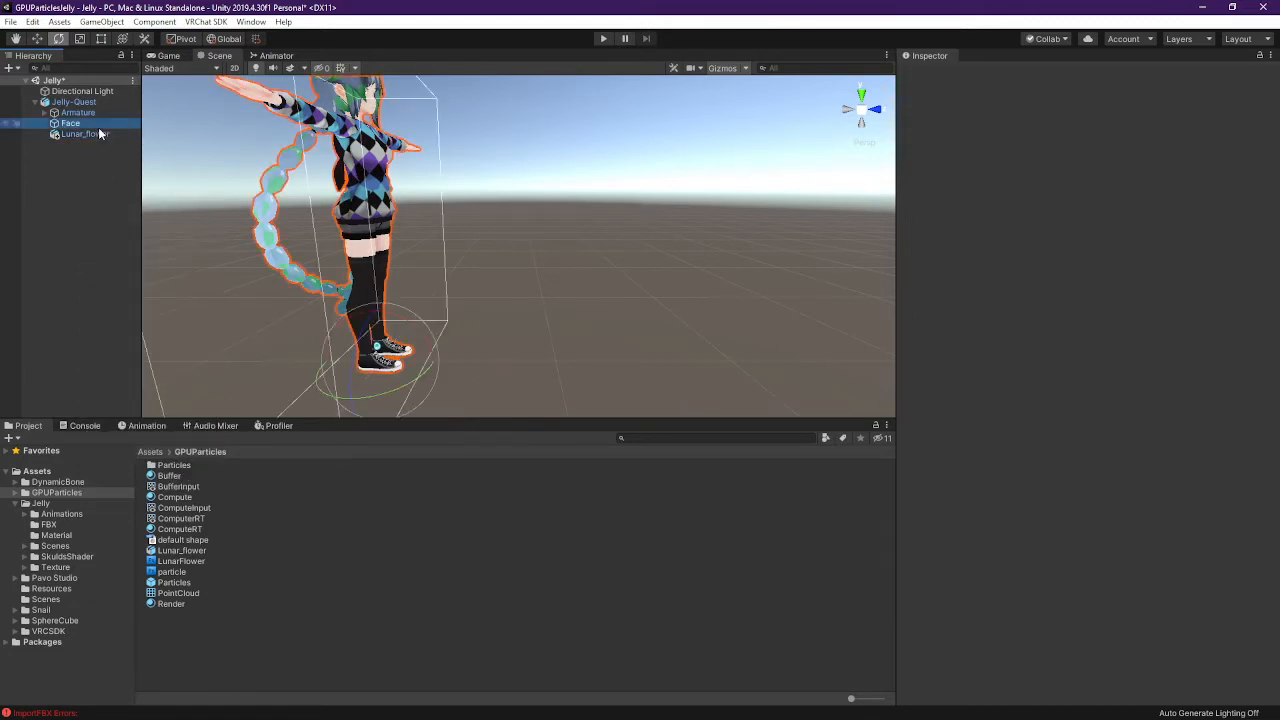
left_click(95, 222)
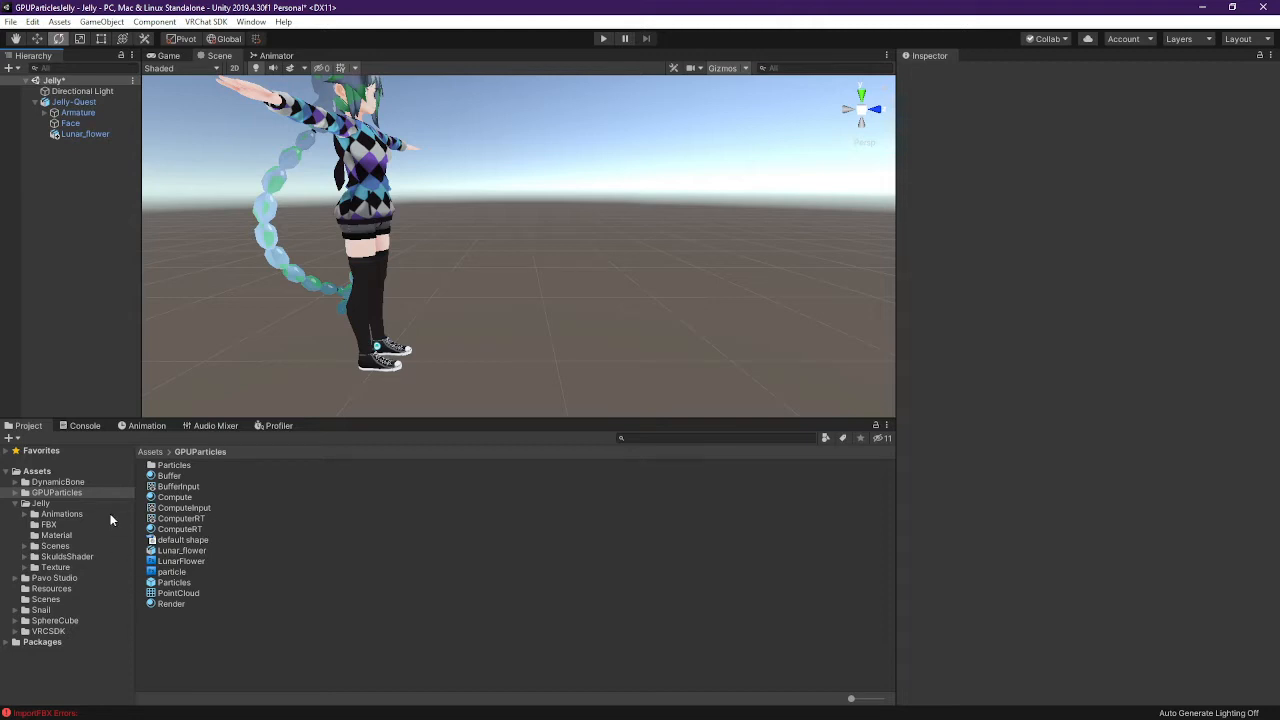
Return to Chrome's GPUParticleToy releases page and download the v0.5.0 Source code (zip)
key("alt+Tab")
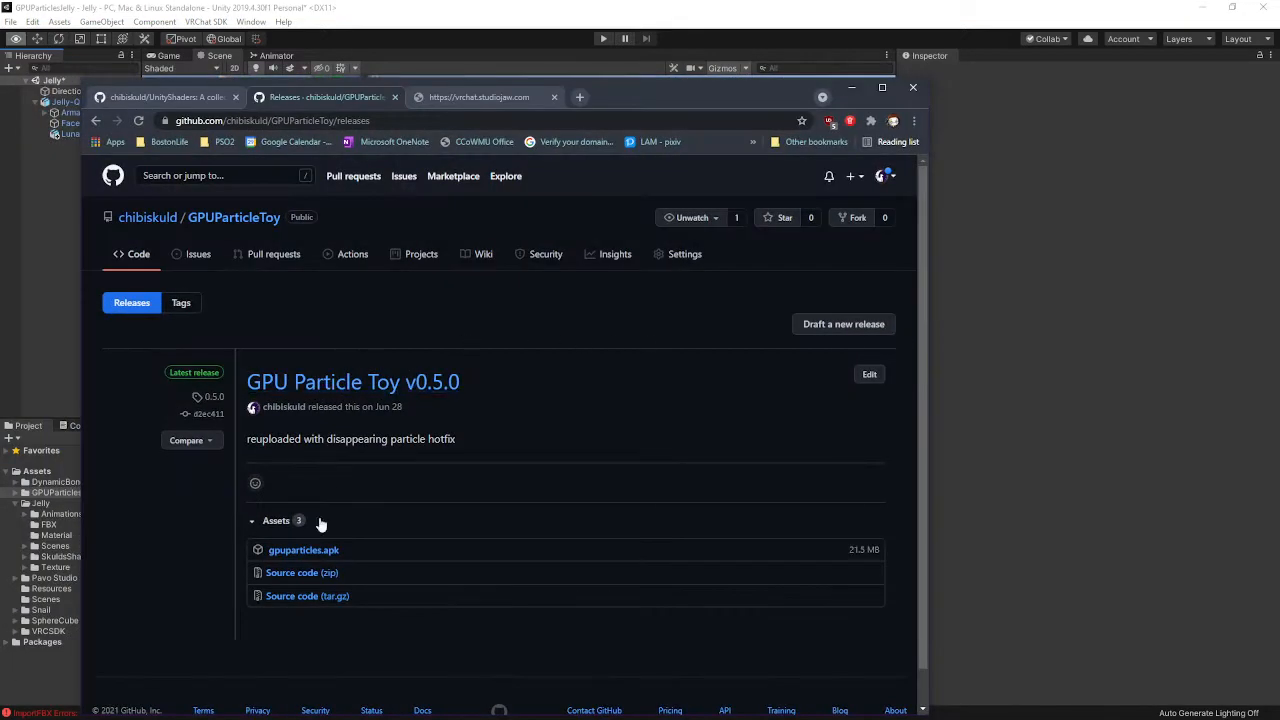
key("alt+Tab")
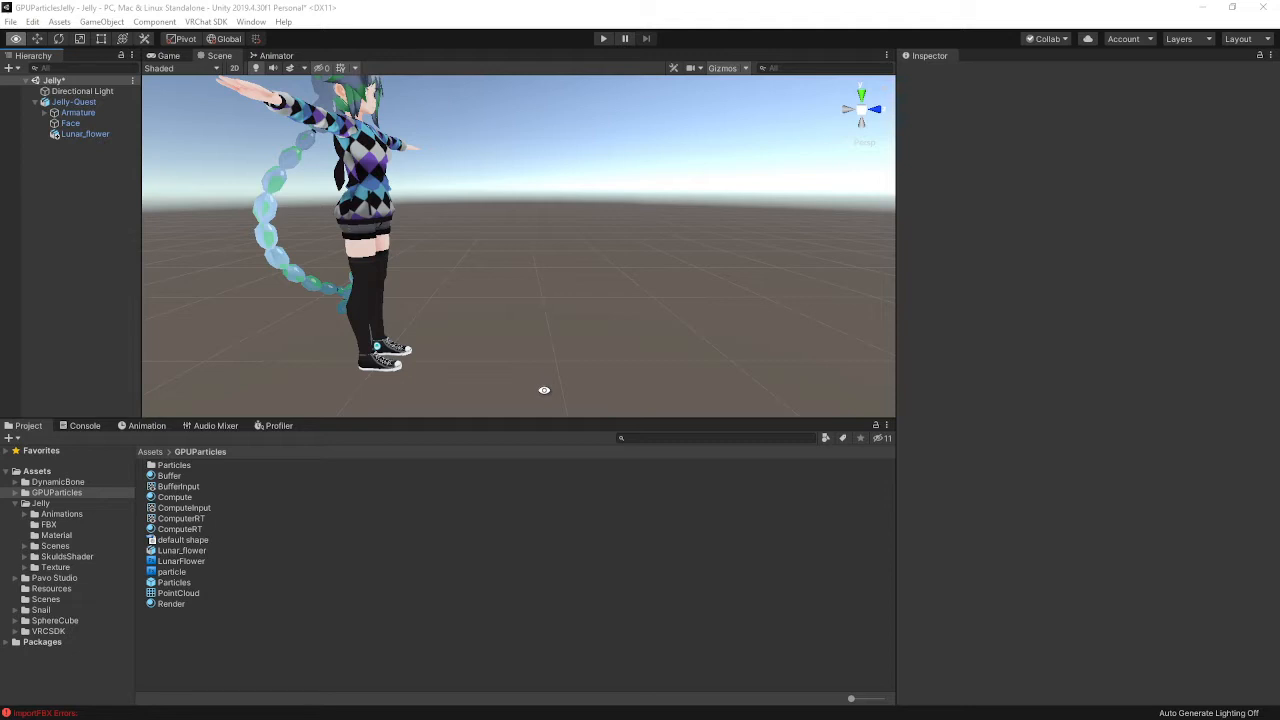
key("alt+Tab")
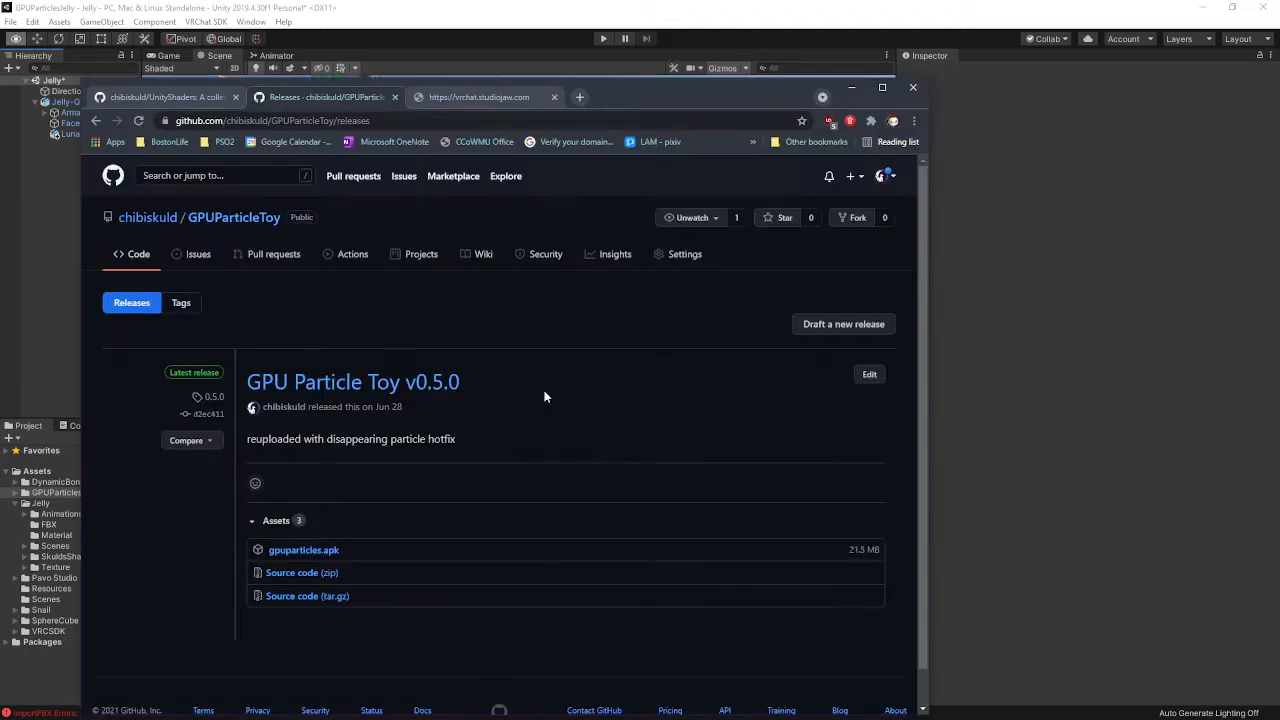
left_click(314, 572)
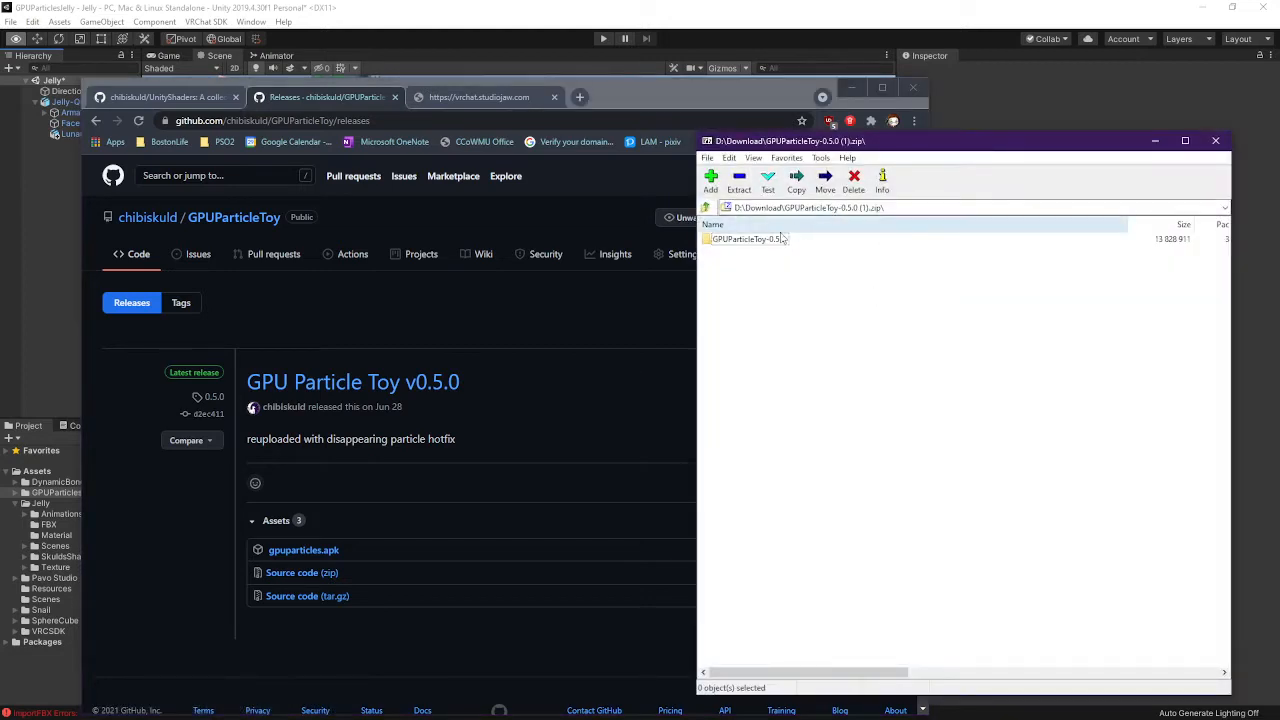
Browse the archive into GPUParticleToy-0.5.0/Assets/GPUParticles/Particles to view its shaders
double_click(749, 239)
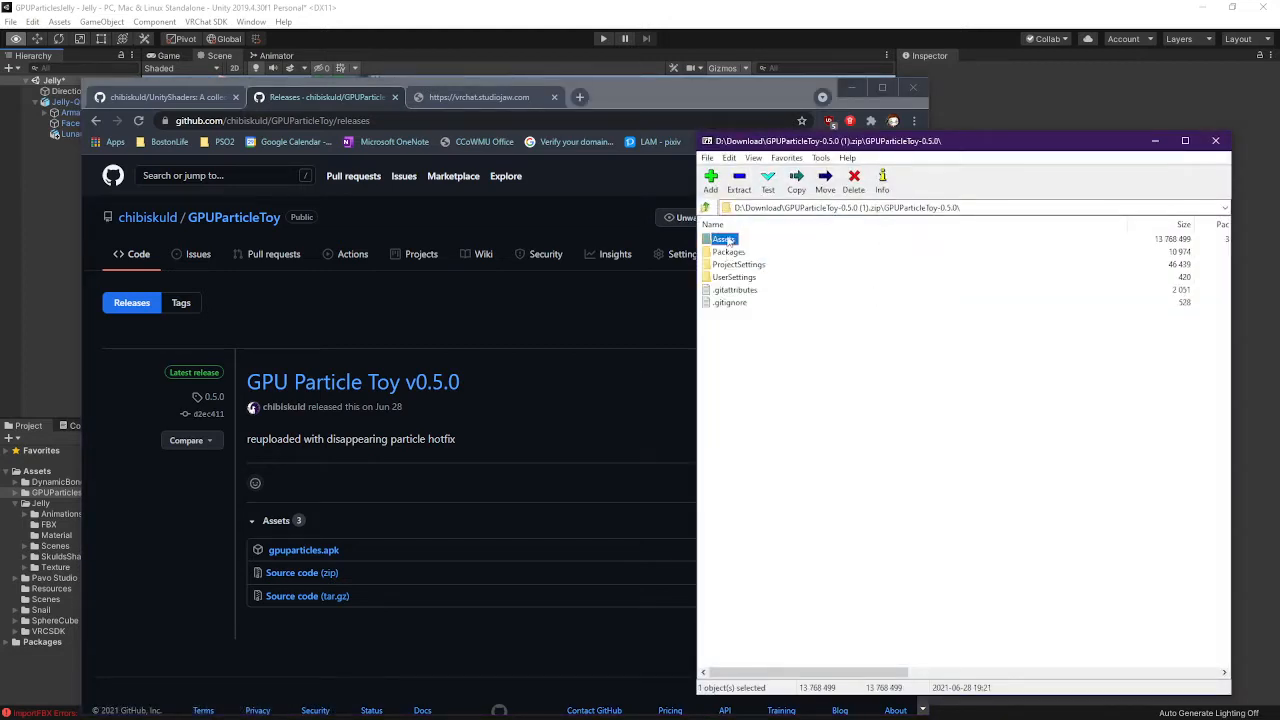
double_click(727, 240)
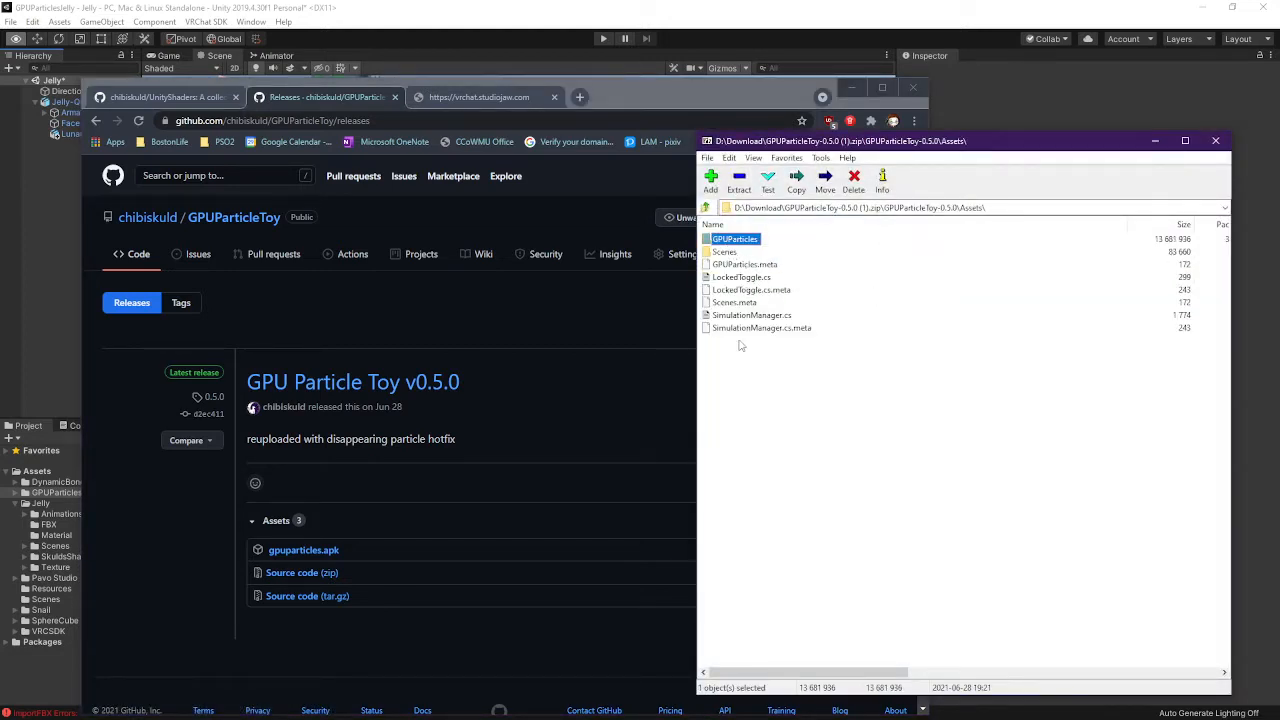
double_click(740, 244)
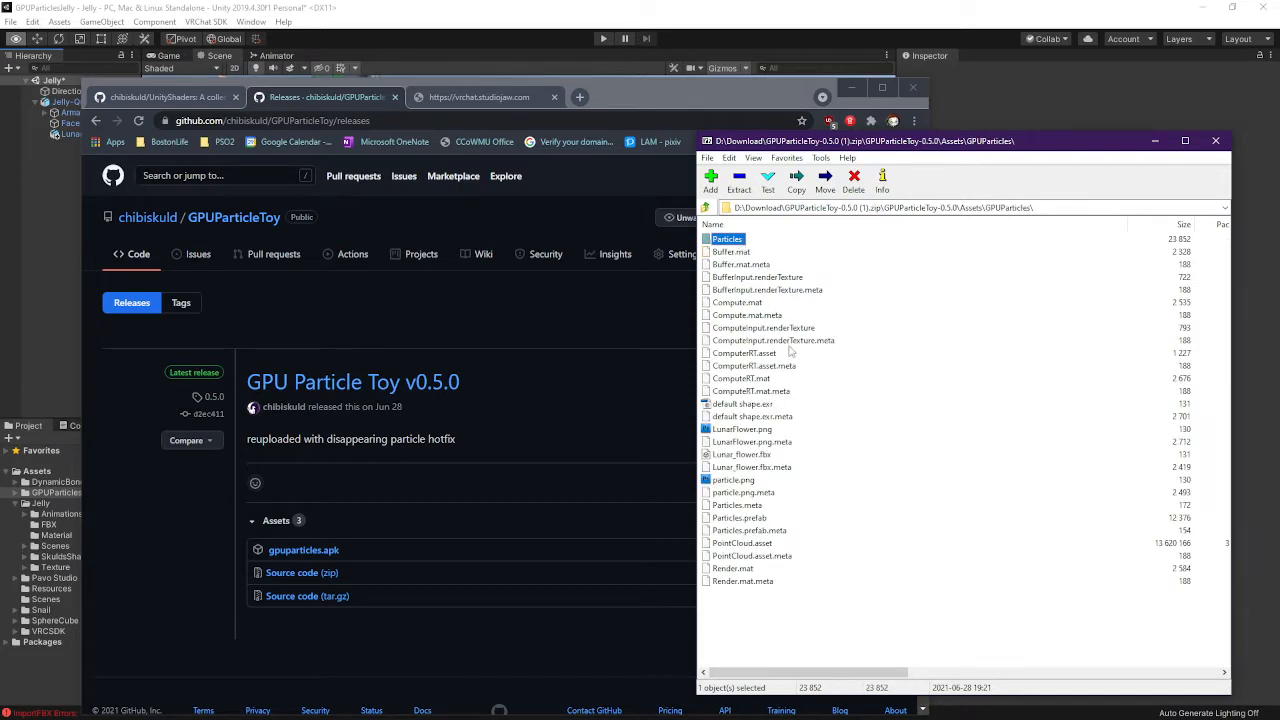
double_click(733, 242)
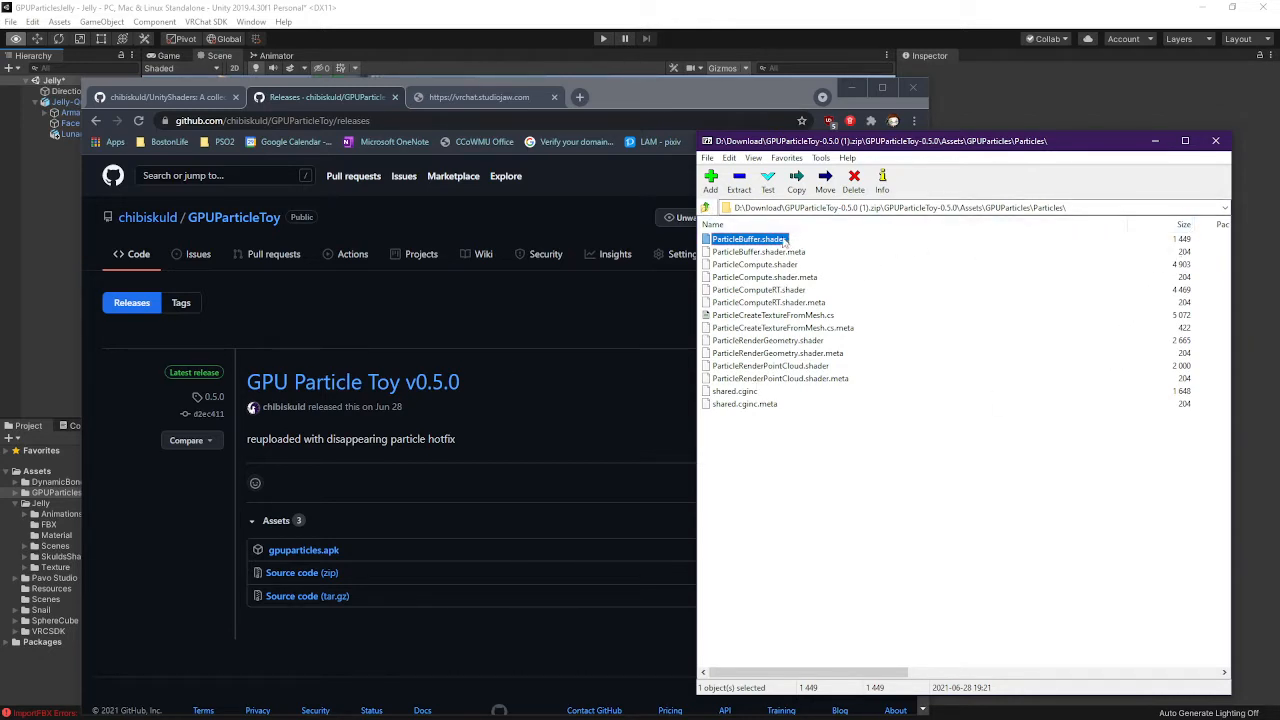
Go back up to Assets, close 7-Zip and minimize Chrome to reveal Unity
left_click(706, 207)
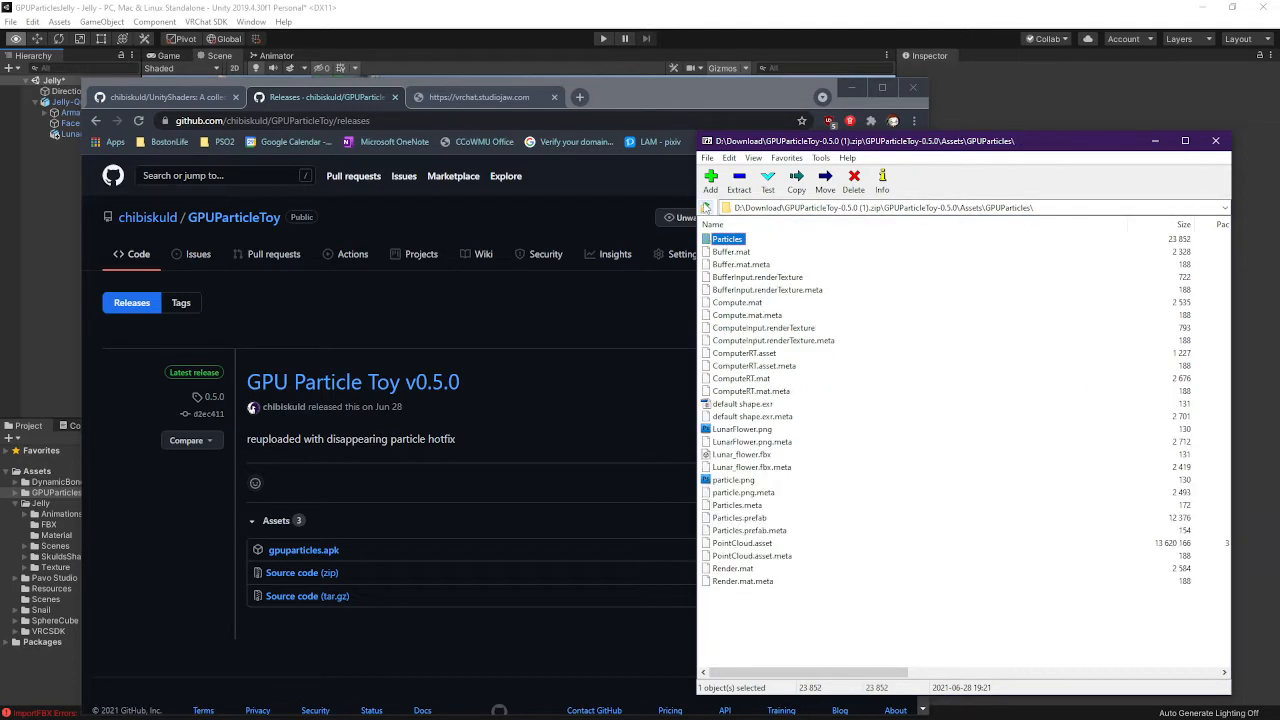
left_click(706, 208)
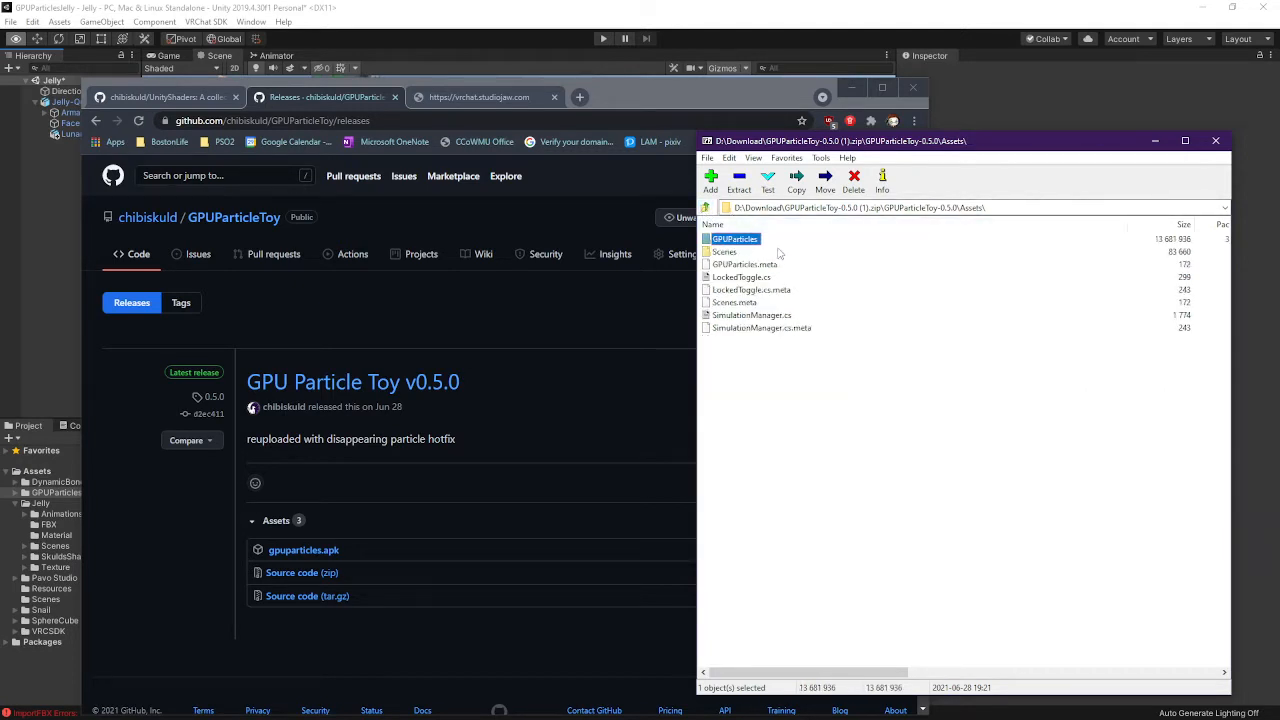
left_click(1155, 140)
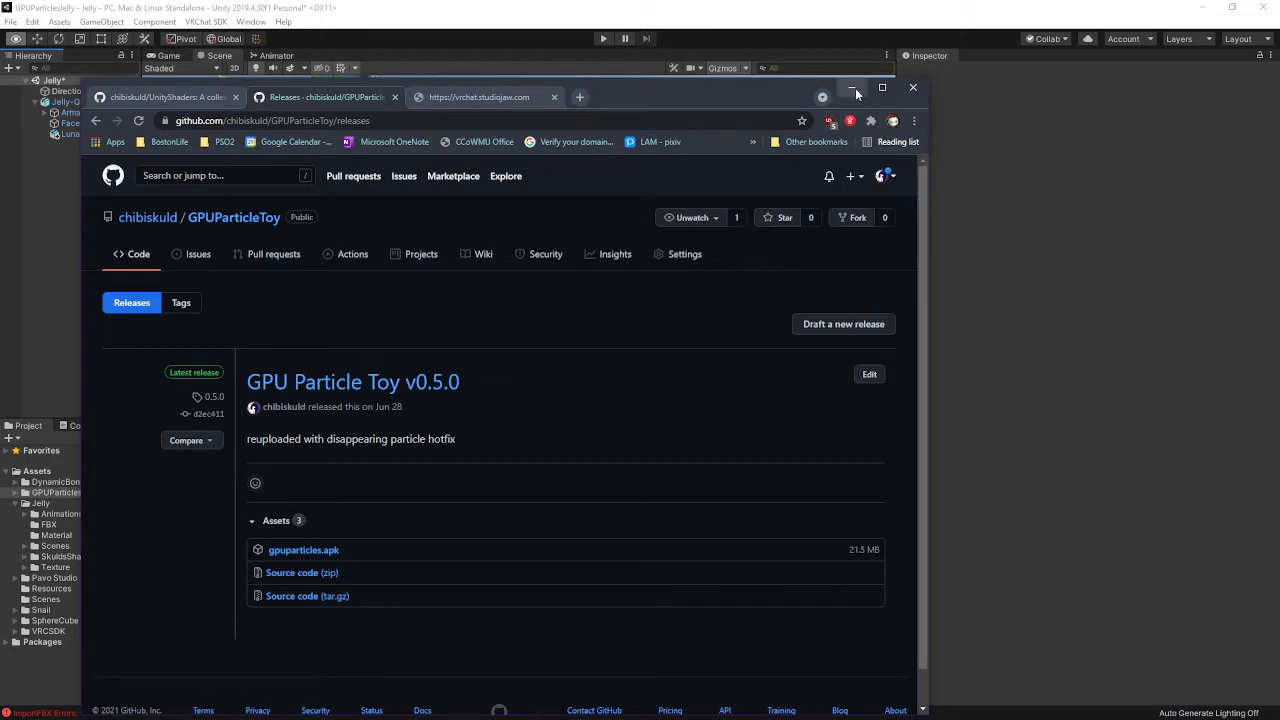
left_click(851, 91)
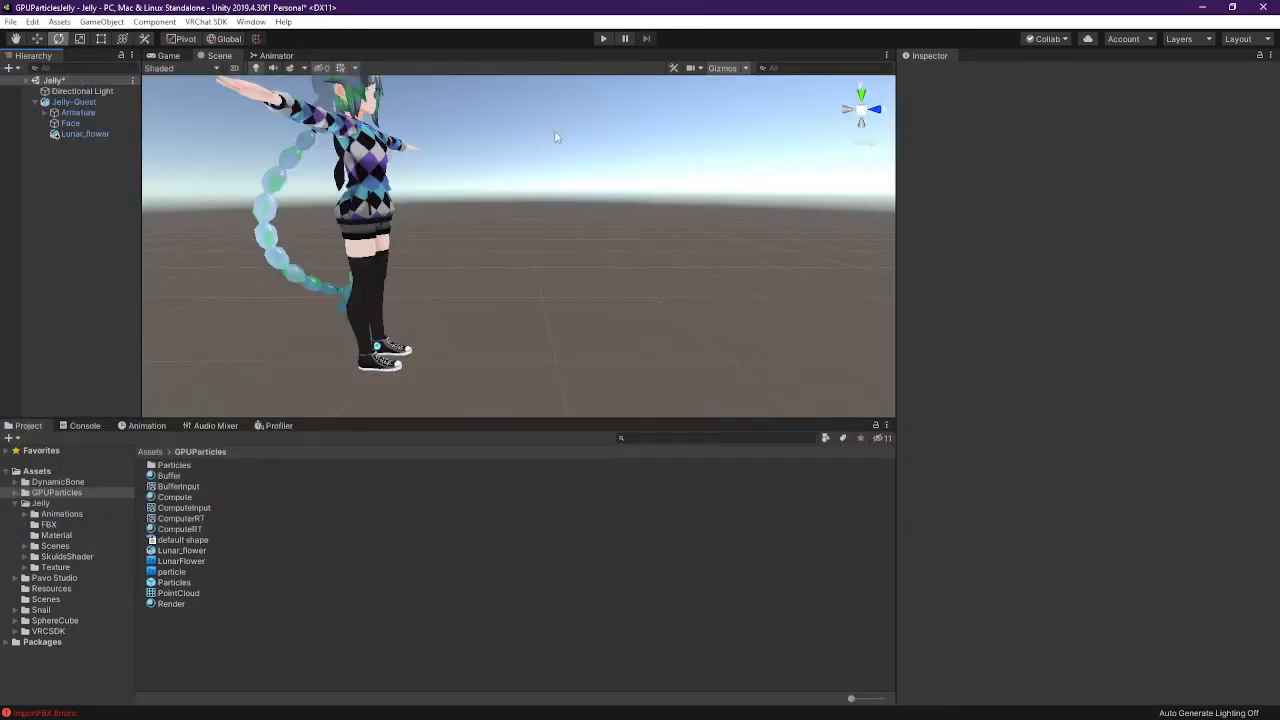
Create an empty GameObject under Jelly-Quest and nest Lunar_flower inside it
key("alt+Tab")
key("alt+Tab")
left_click(62, 492)
right_click(82, 136)
left_click(43, 173)
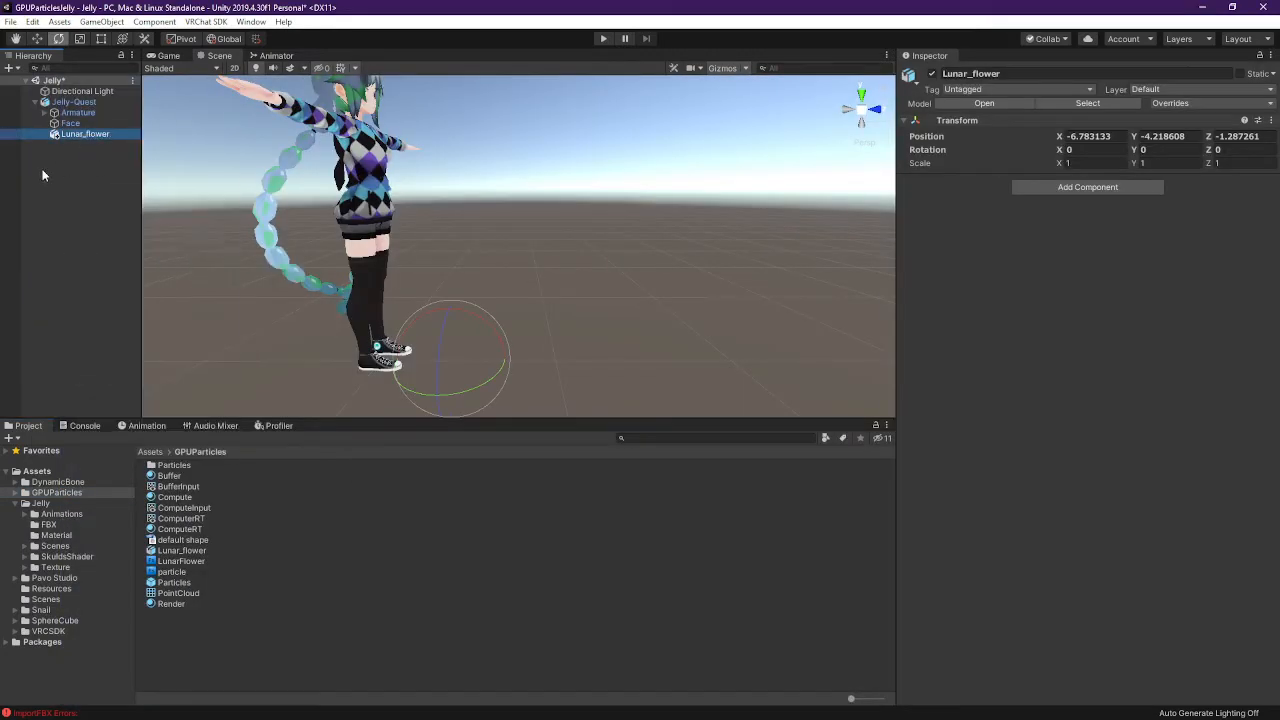
right_click(76, 169)
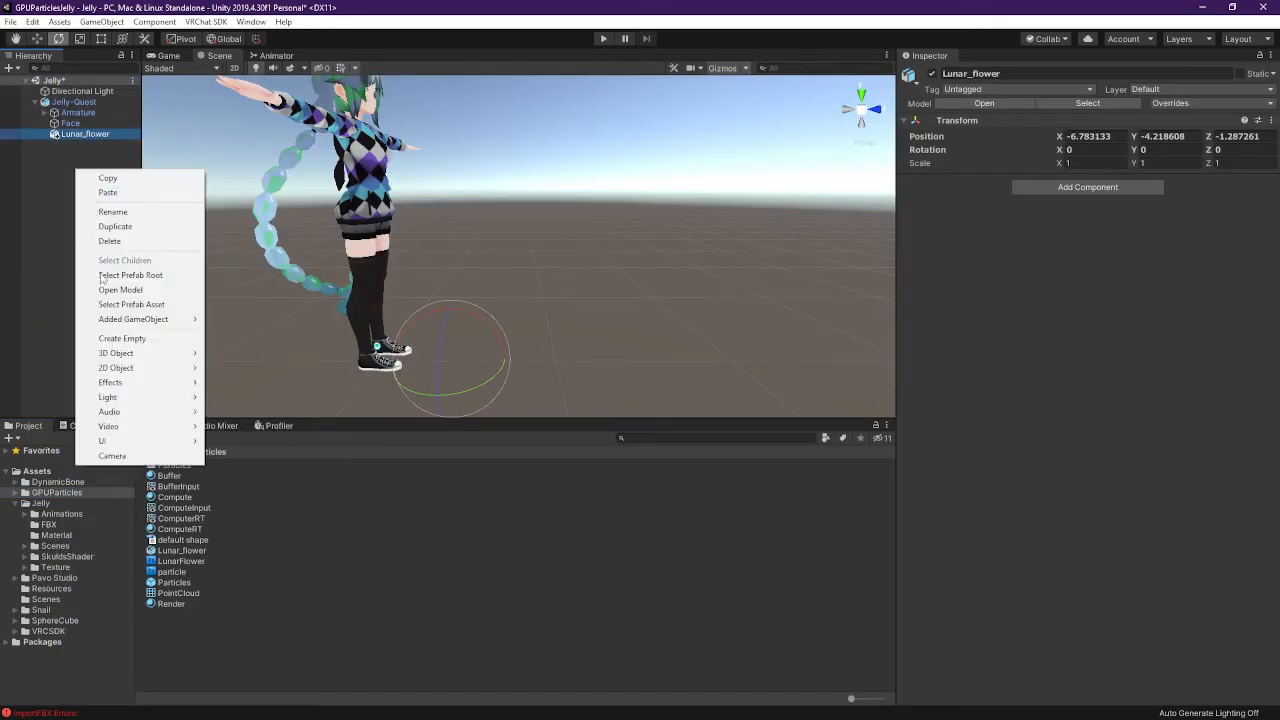
left_click(158, 340)
left_click(84, 134)
left_click(80, 145)
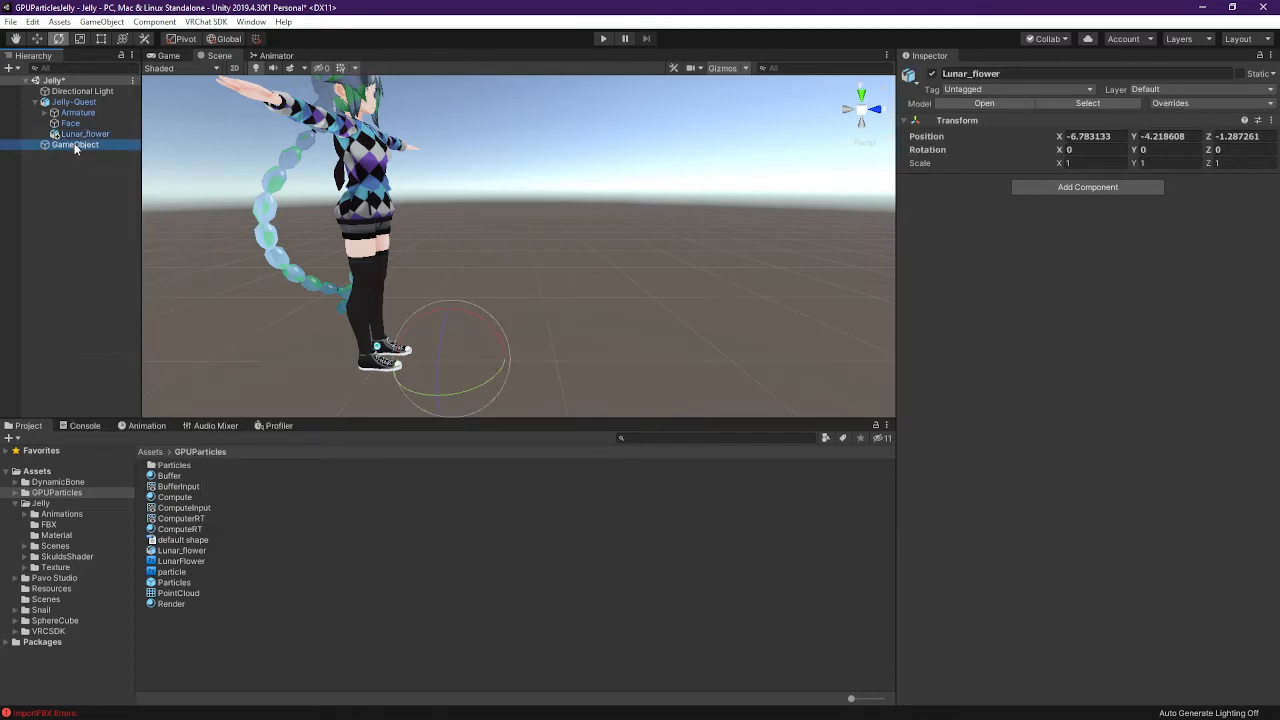
left_click_drag(83, 150, 107, 135)
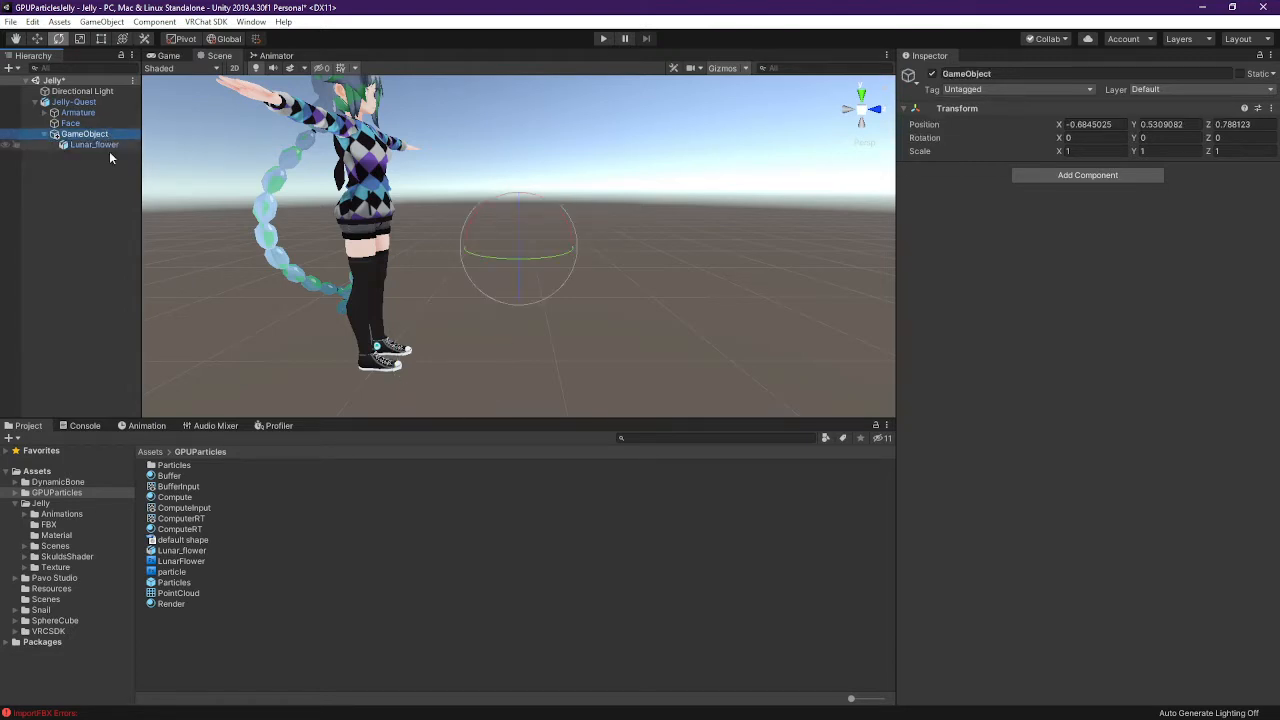
Rename the new empty object to GPUParticles
key("F2")
type("Parti")
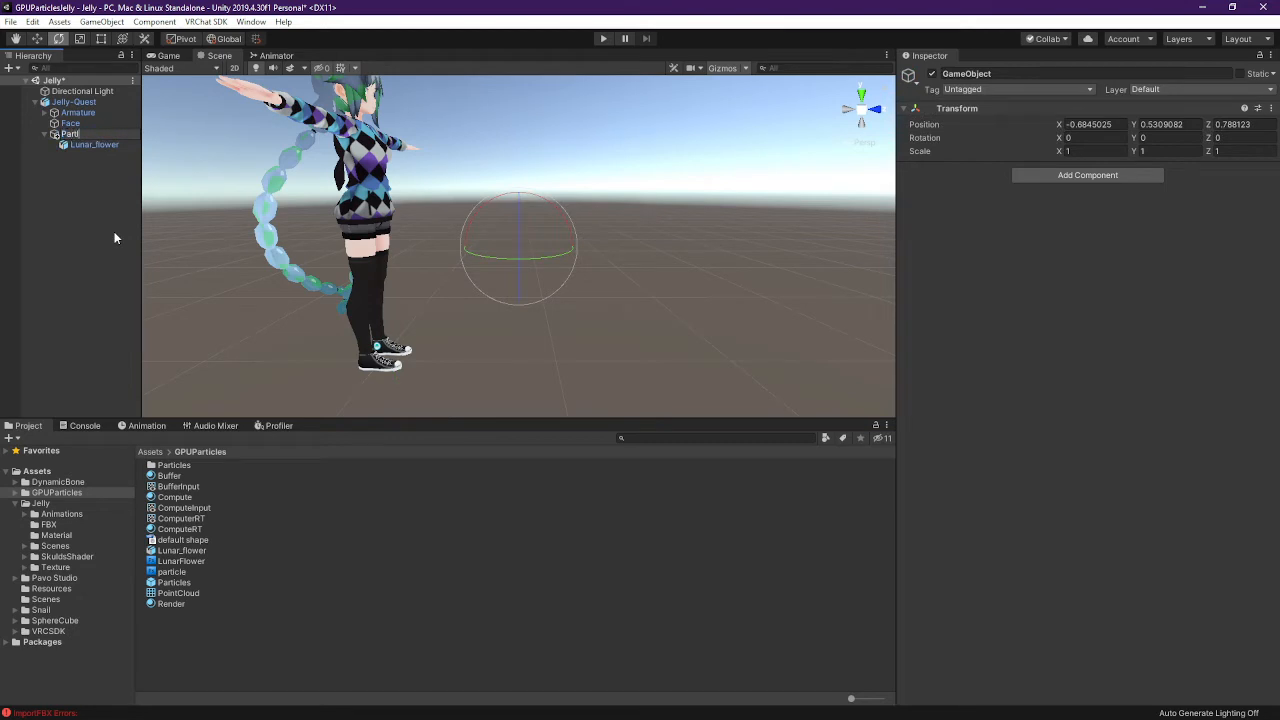
type("cle")
key("Home")
type("GPU")
type("s")
key("Return")
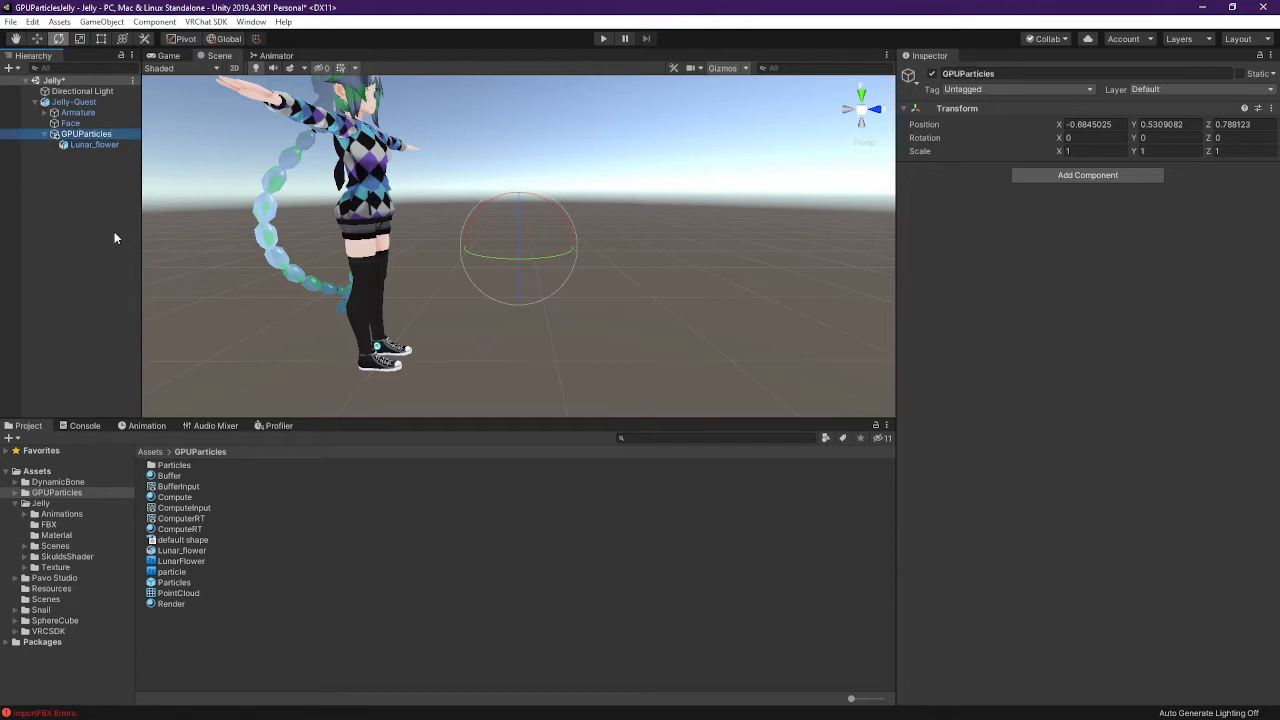
Search Add Component for 'animation' on GPUParticles, then dismiss the list without adding anything
left_click(1102, 177)
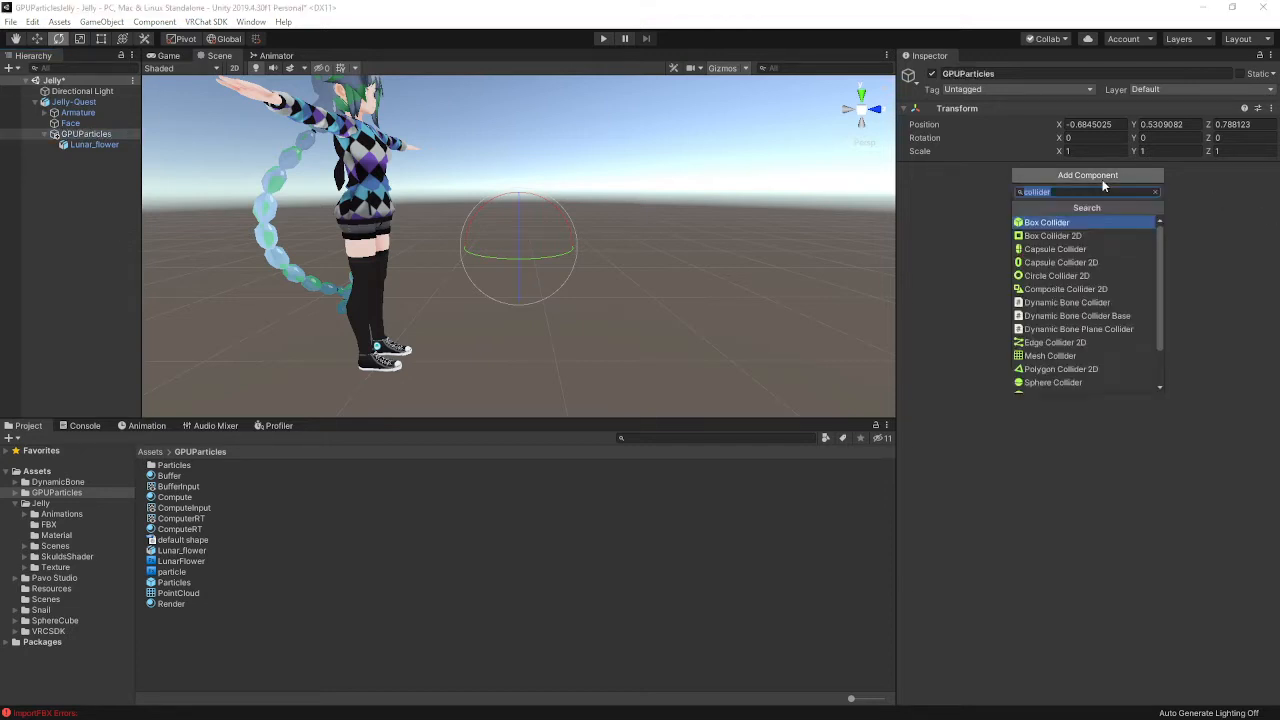
type("anim")
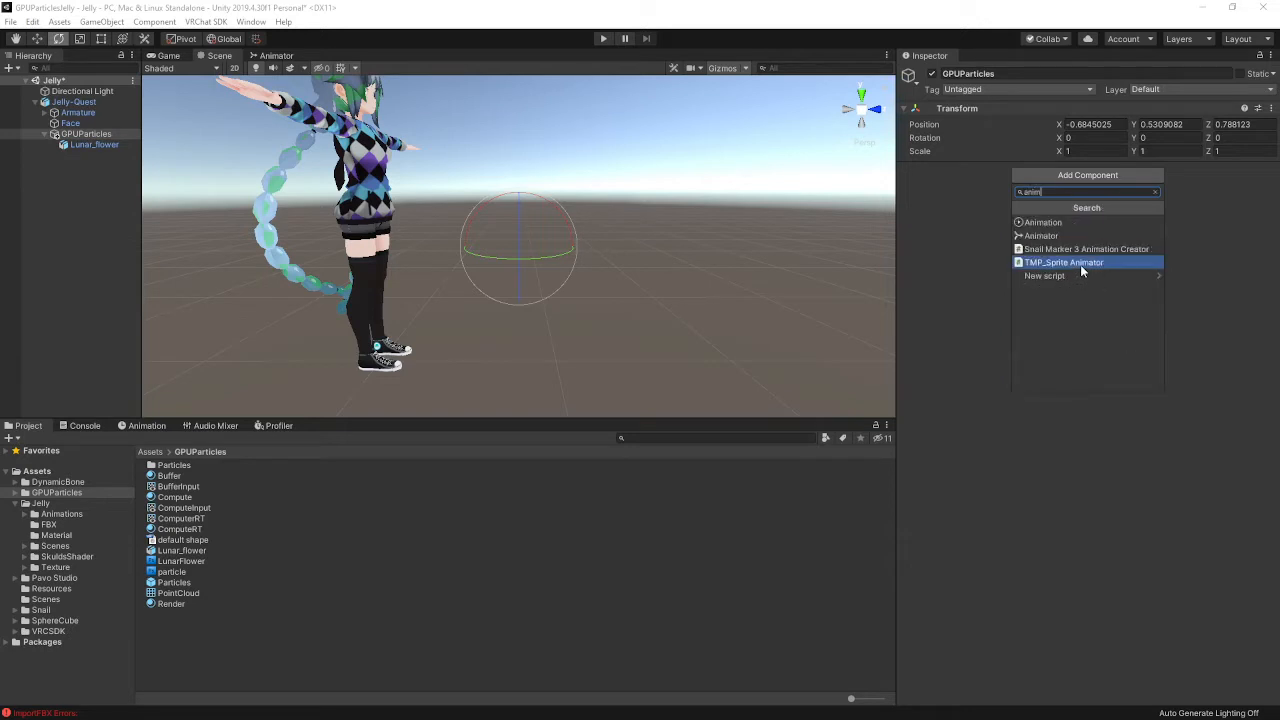
key("Up")
key("Up")
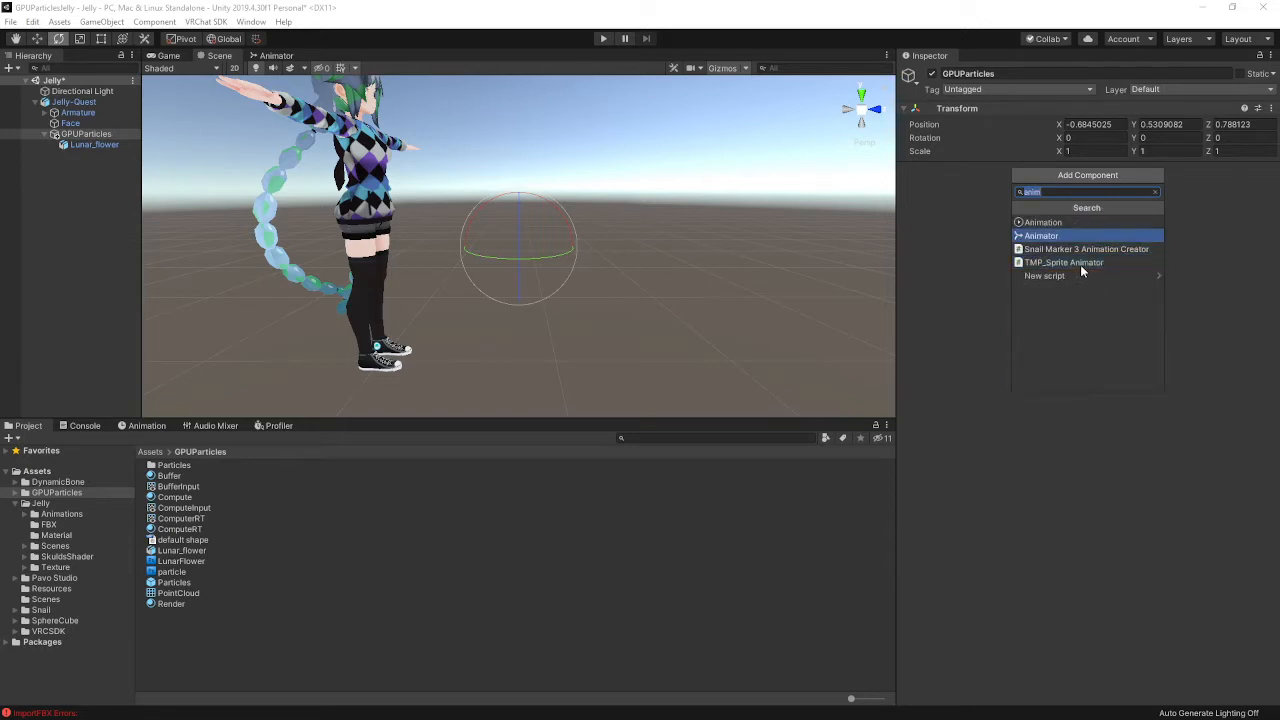
type("ation")
key("ctrl+a")
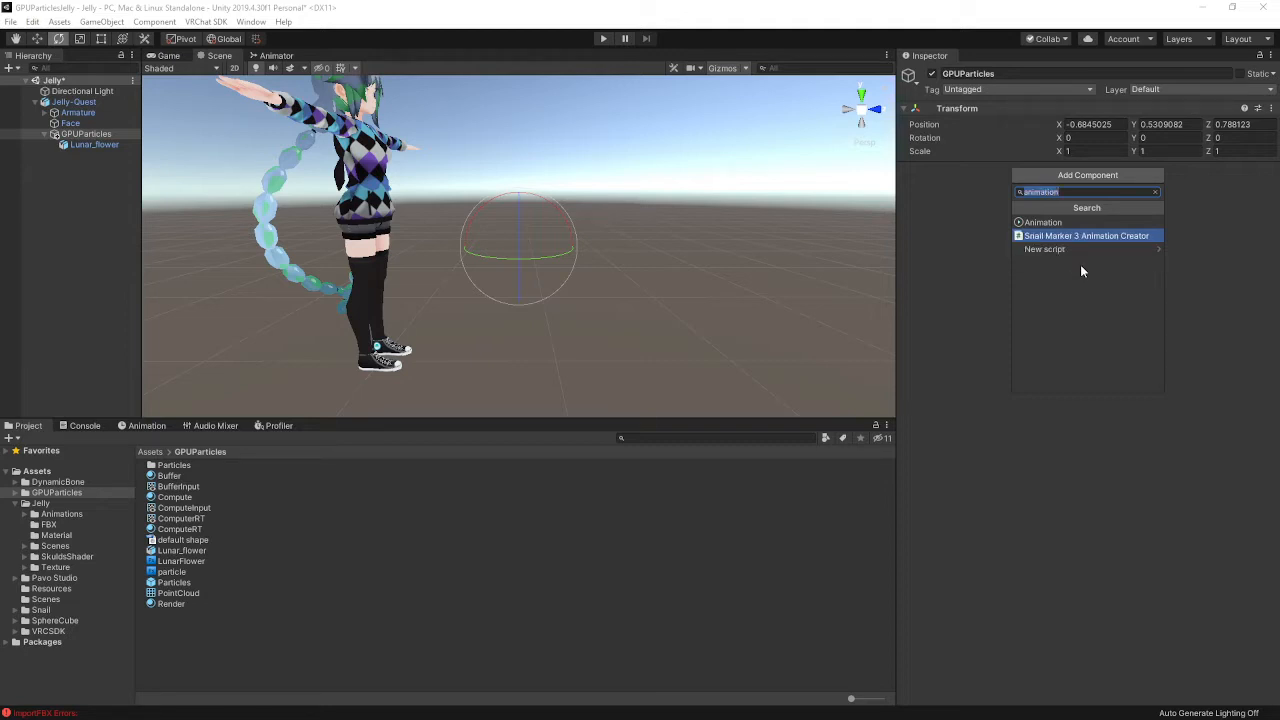
key("BackSpace")
left_click(57, 630)
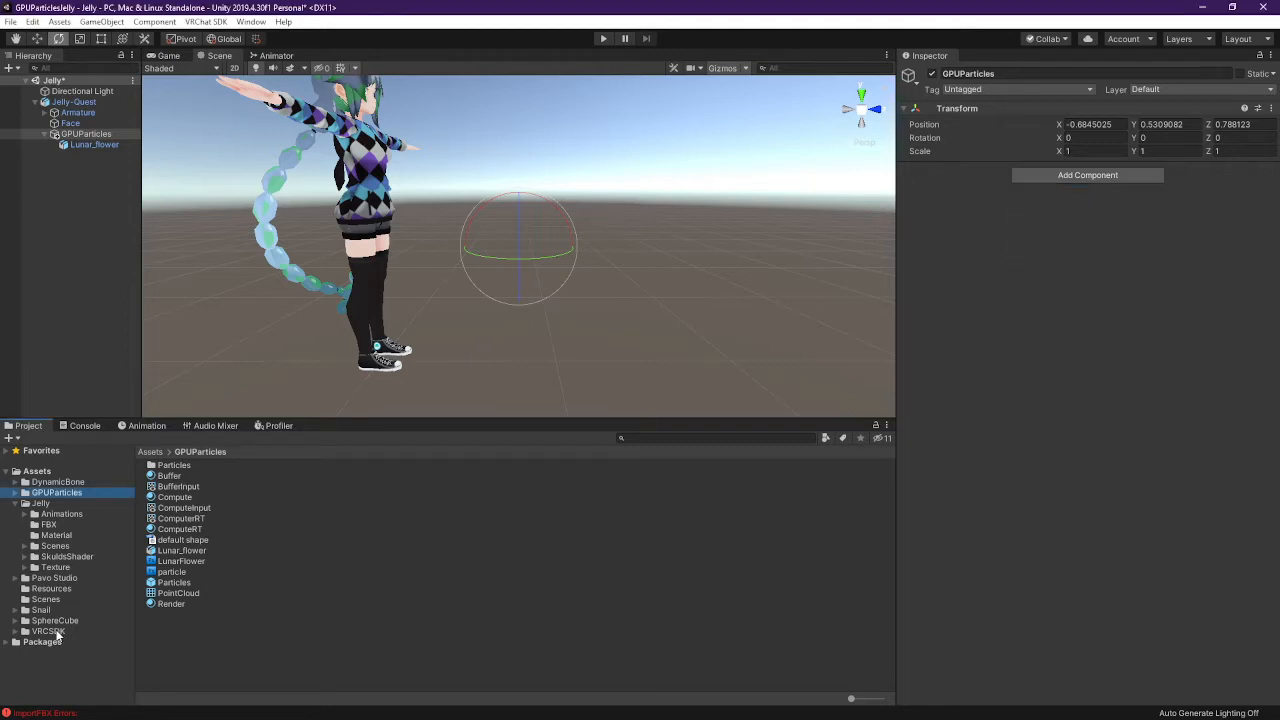
Open the VRCSDK folder and read the default shape.exr and Lunar_flower.fbx import errors in the Console
left_click(50, 631)
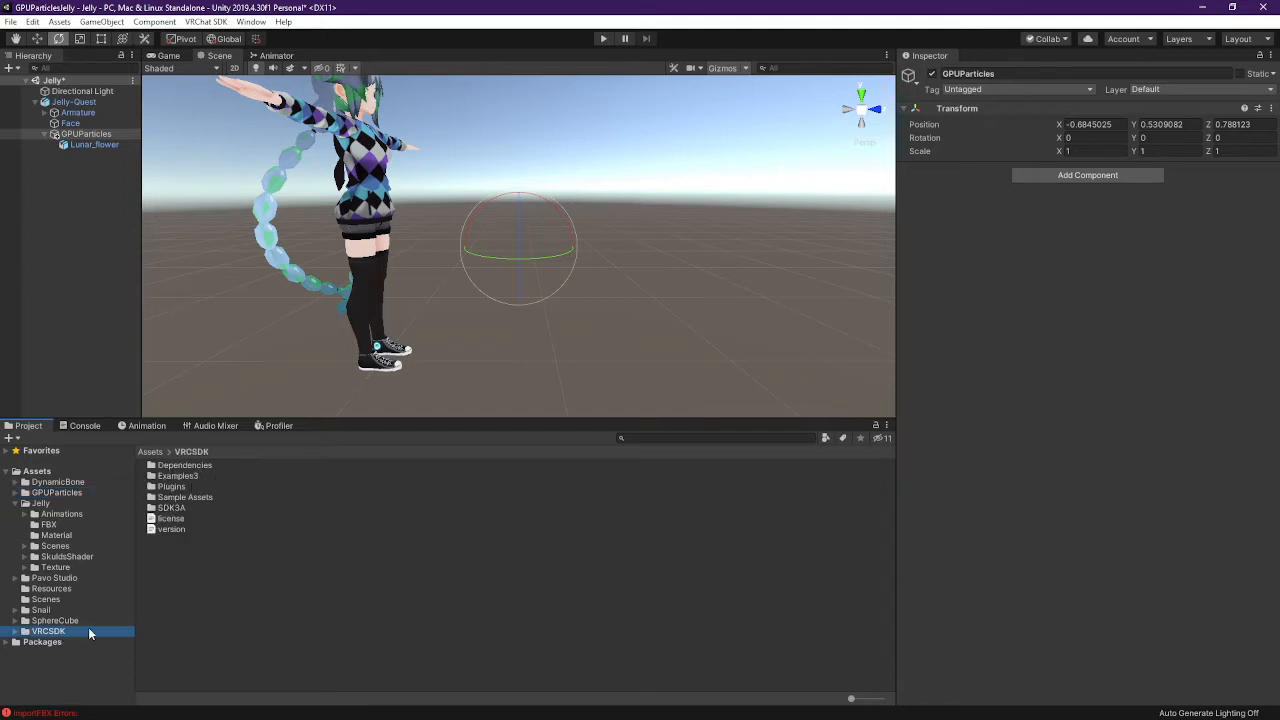
left_click(95, 428)
left_click(390, 534)
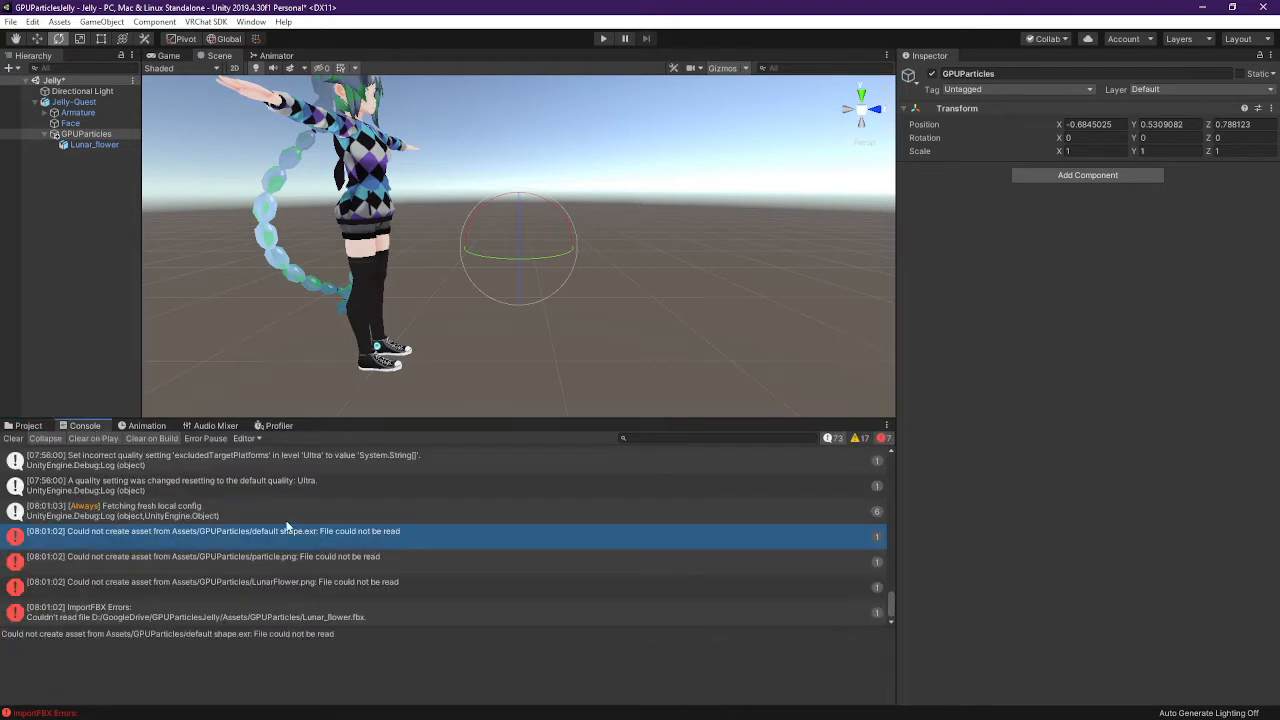
left_click_drag(381, 558, 333, 608)
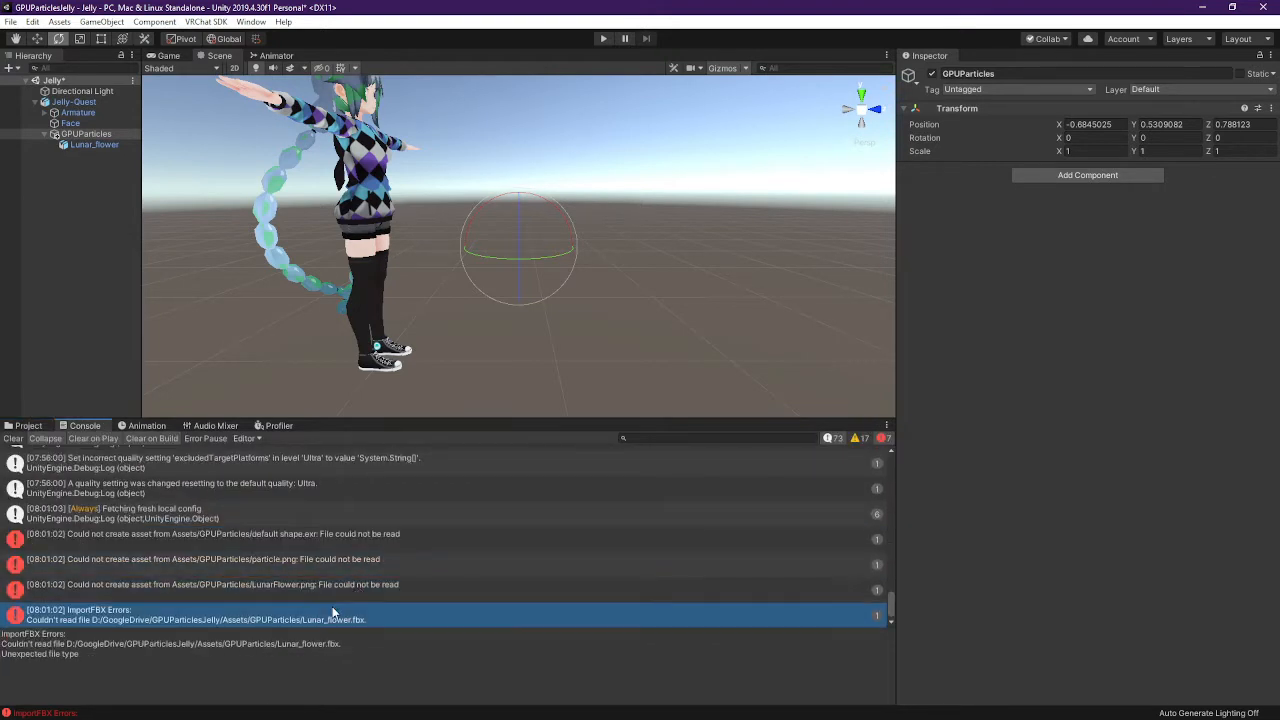
left_click(393, 535)
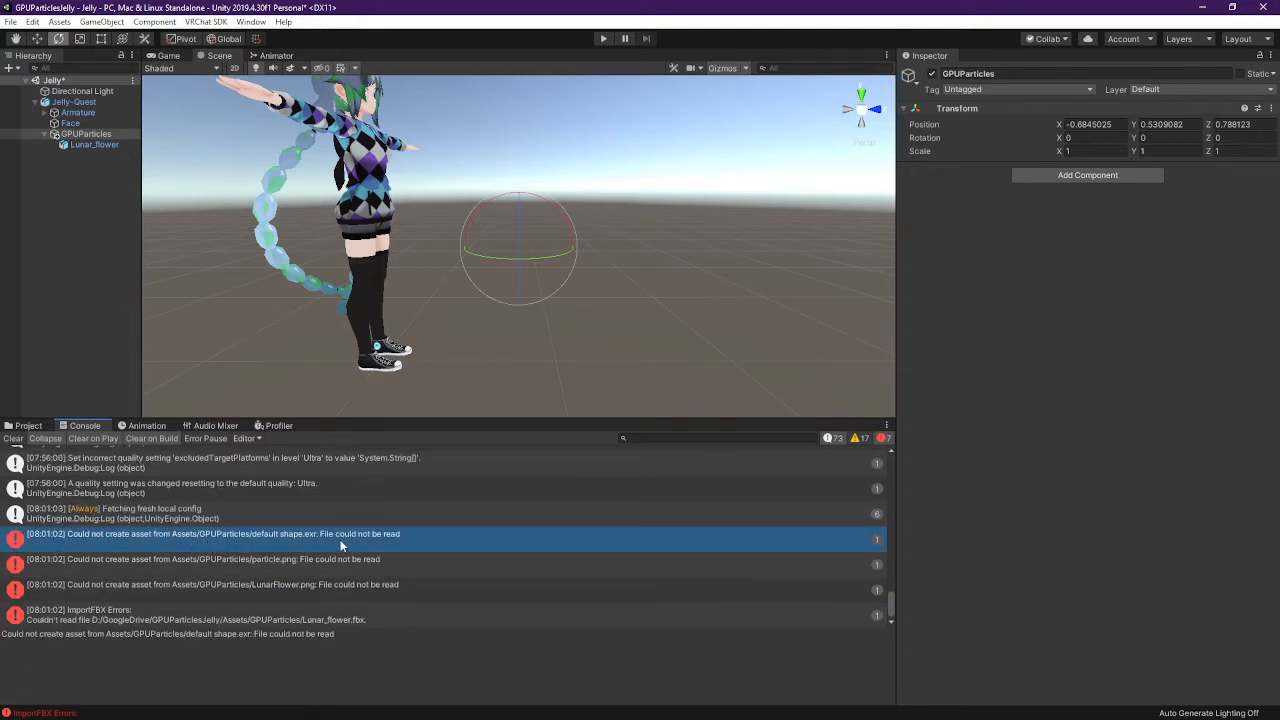
left_click(28, 427)
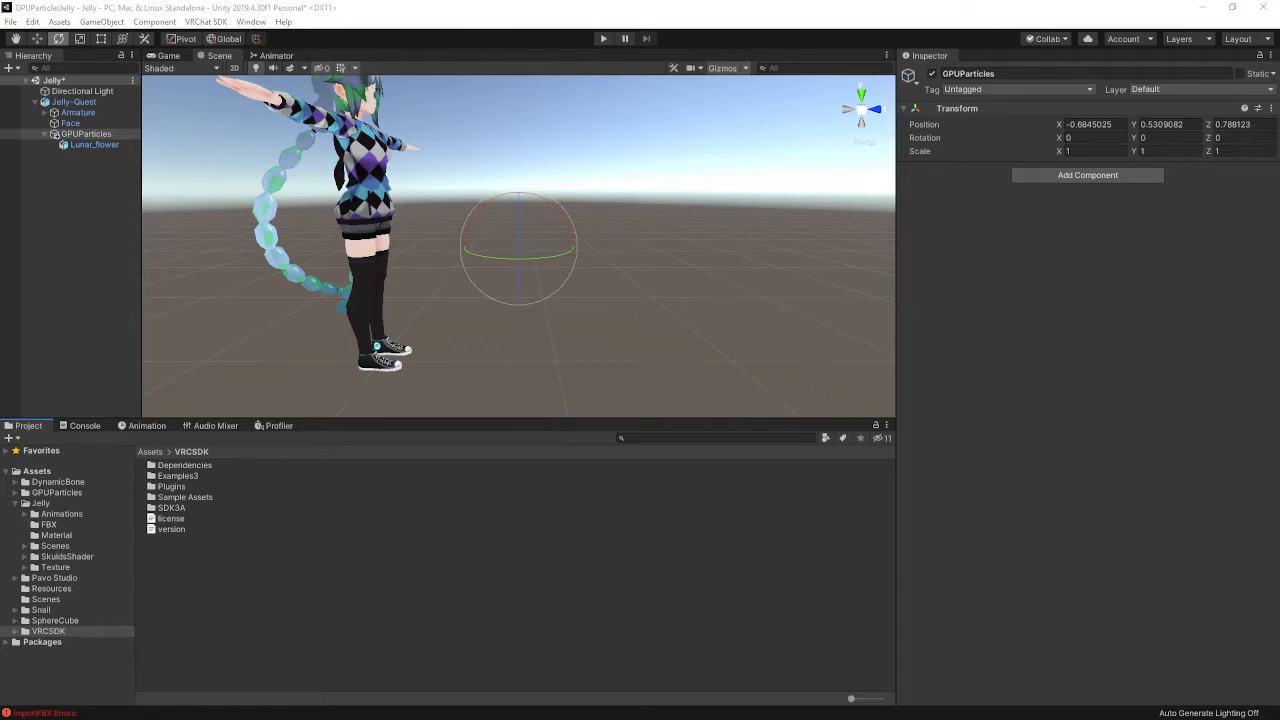
Check the vrchat.studiojaw.com and GPUParticleToy Releases tabs, minimize Chrome, and open File Explorer
key("alt+Tab")
left_click(535, 99)
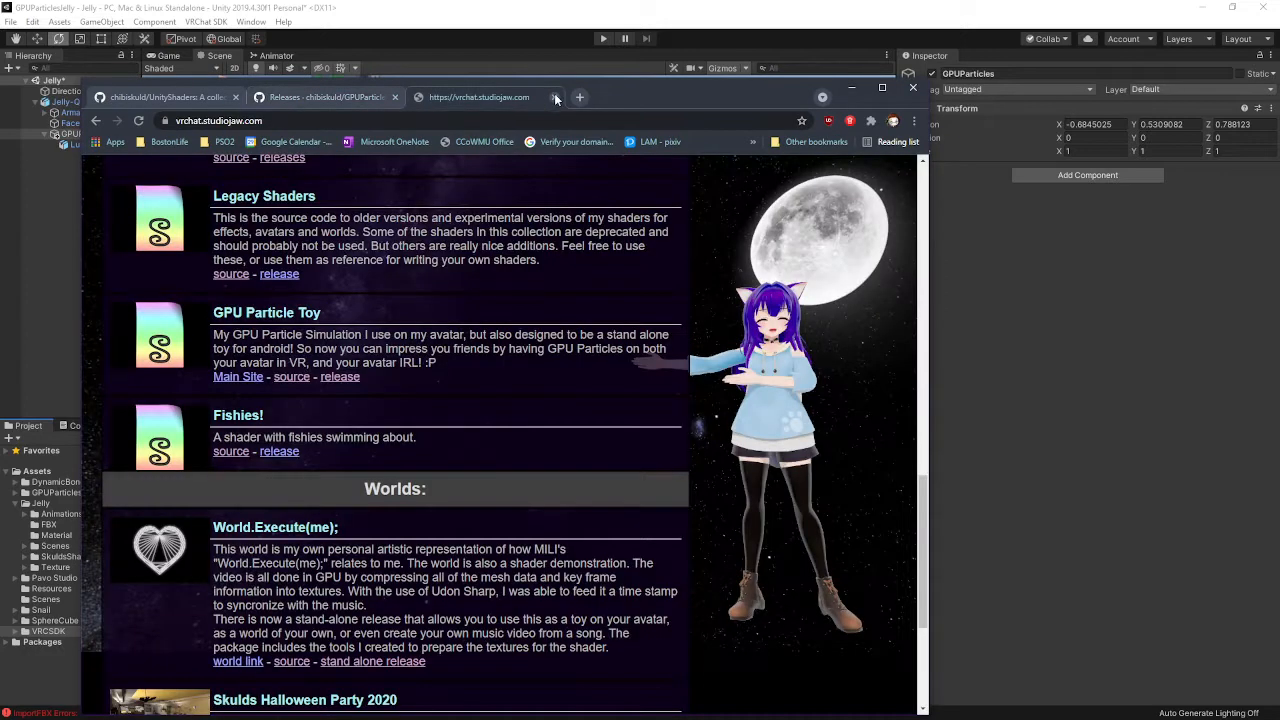
left_click(393, 105)
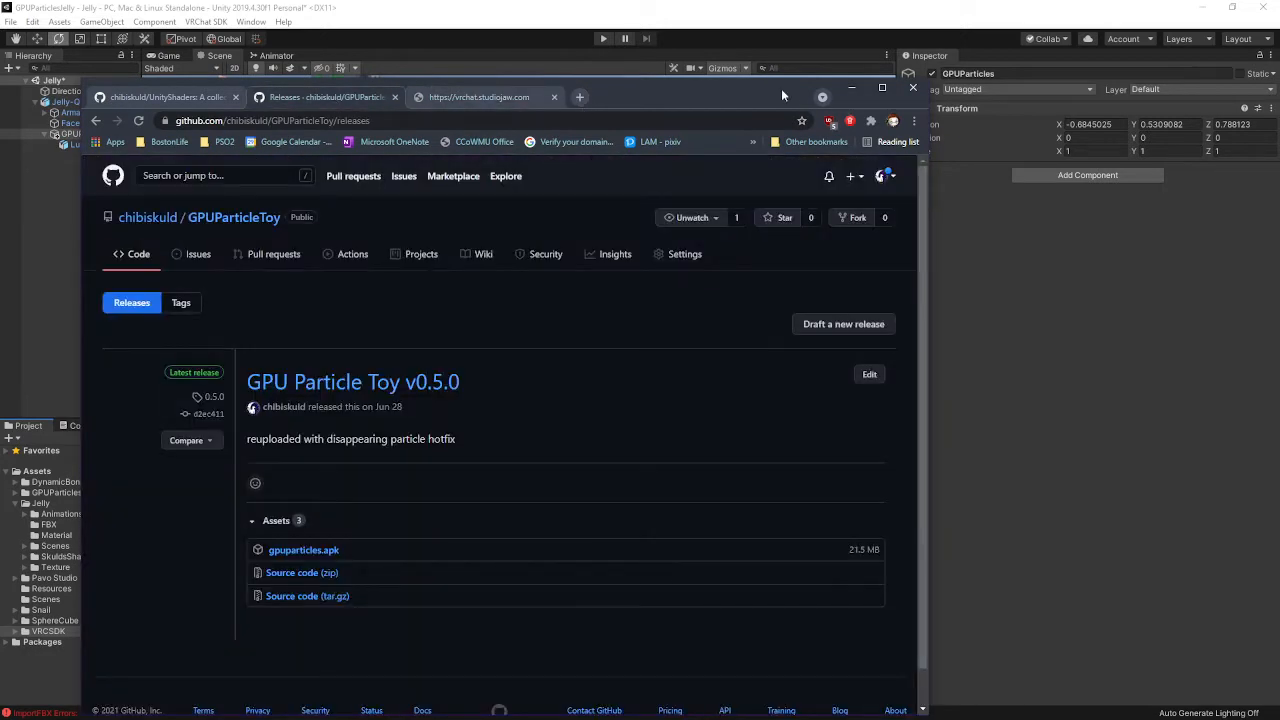
left_click(851, 88)
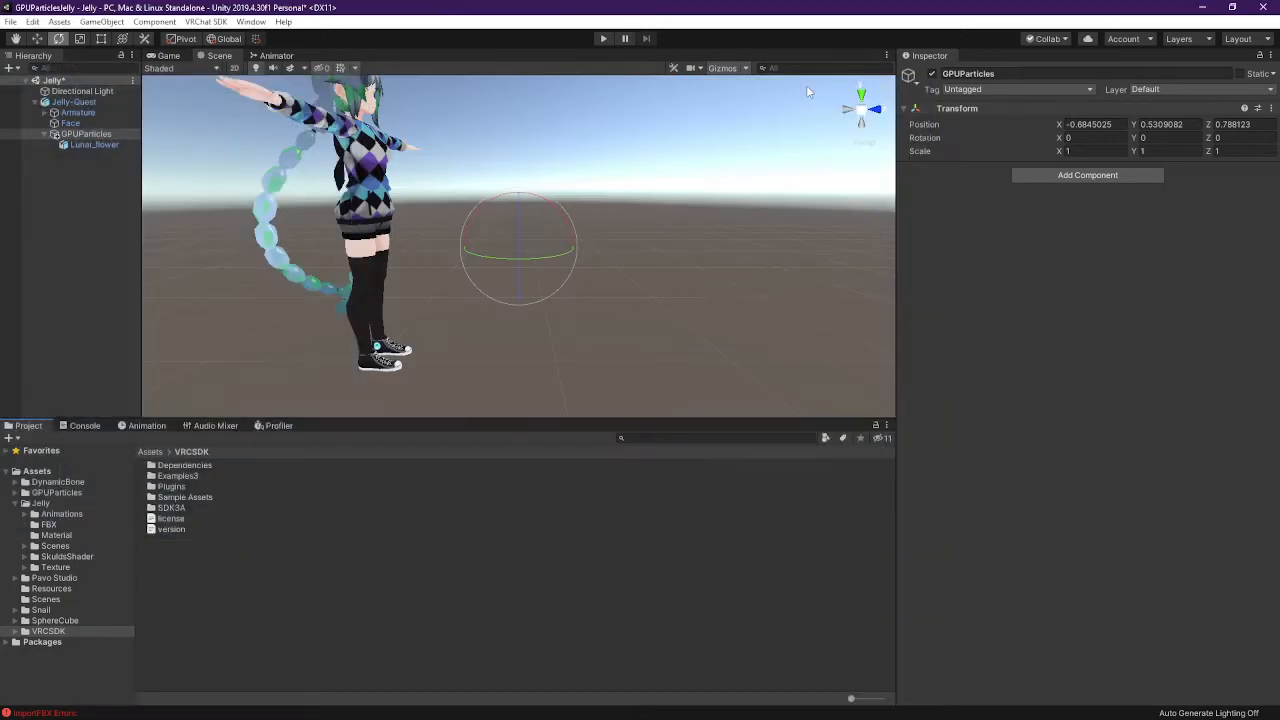
key("super+e")
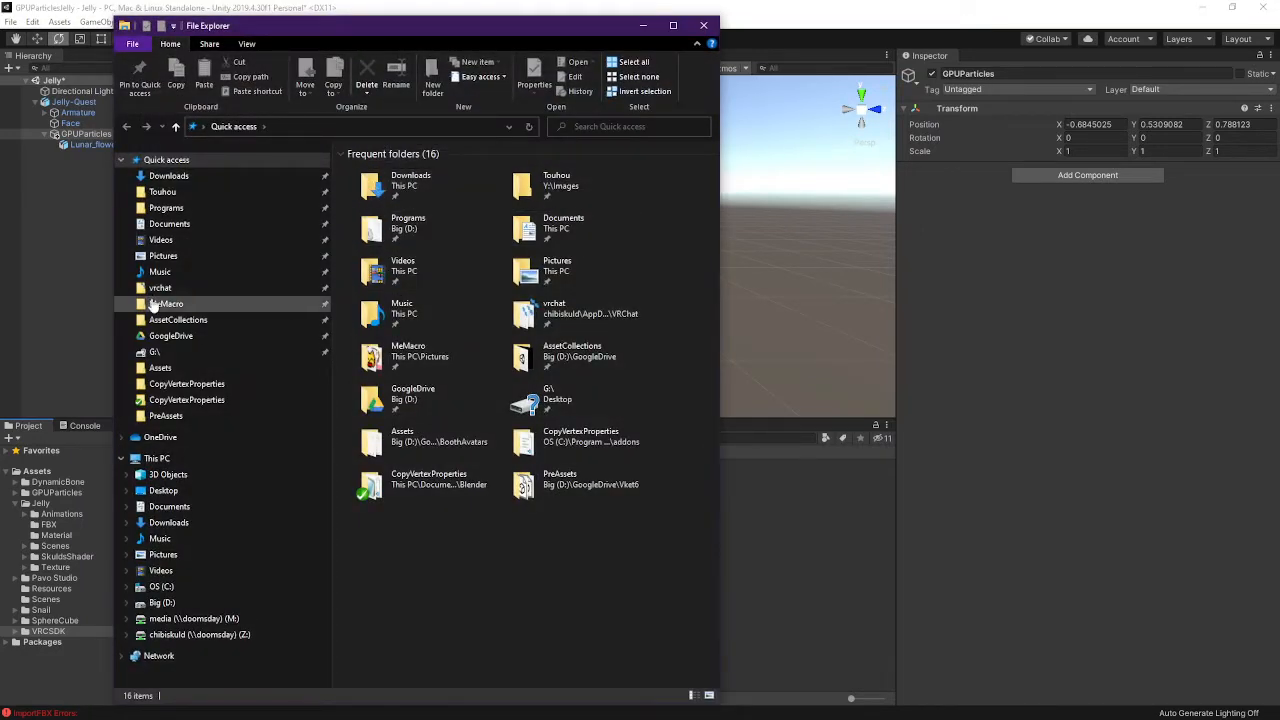
Open Downloads\VRCHAT in File Explorer, then switch Chrome to the vrchat.studiojaw.com page
double_click(386, 196)
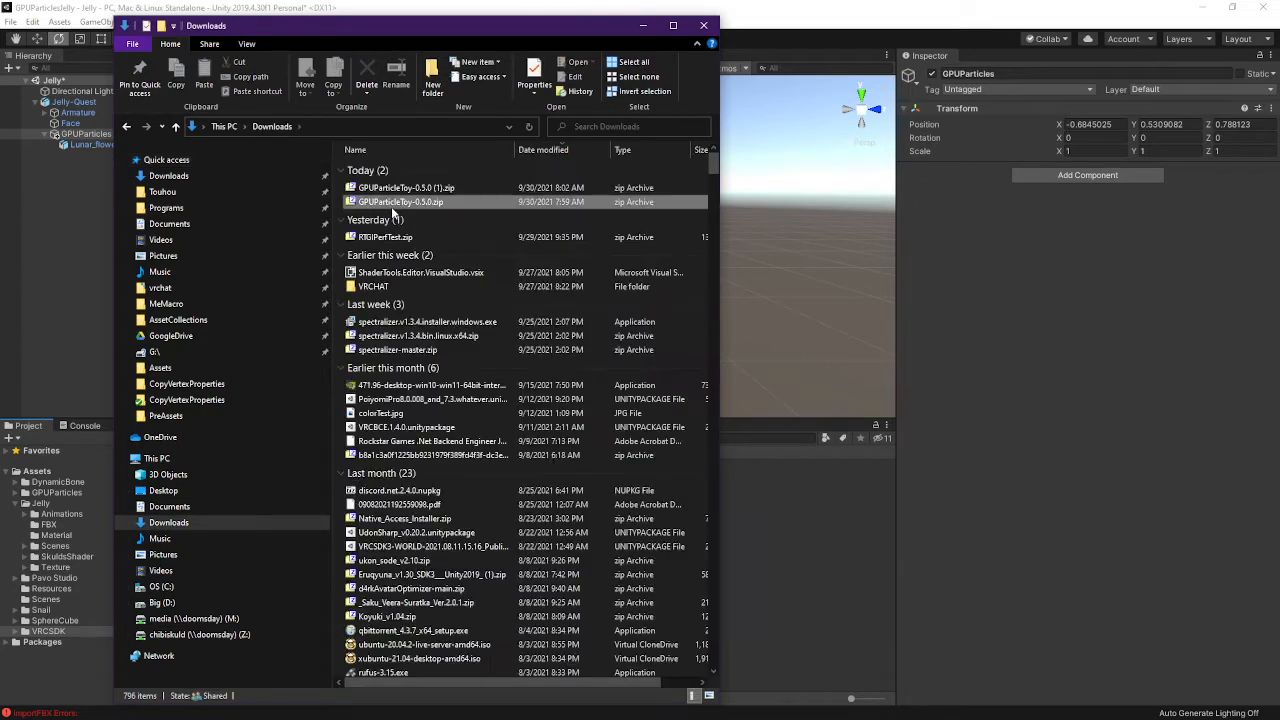
double_click(378, 287)
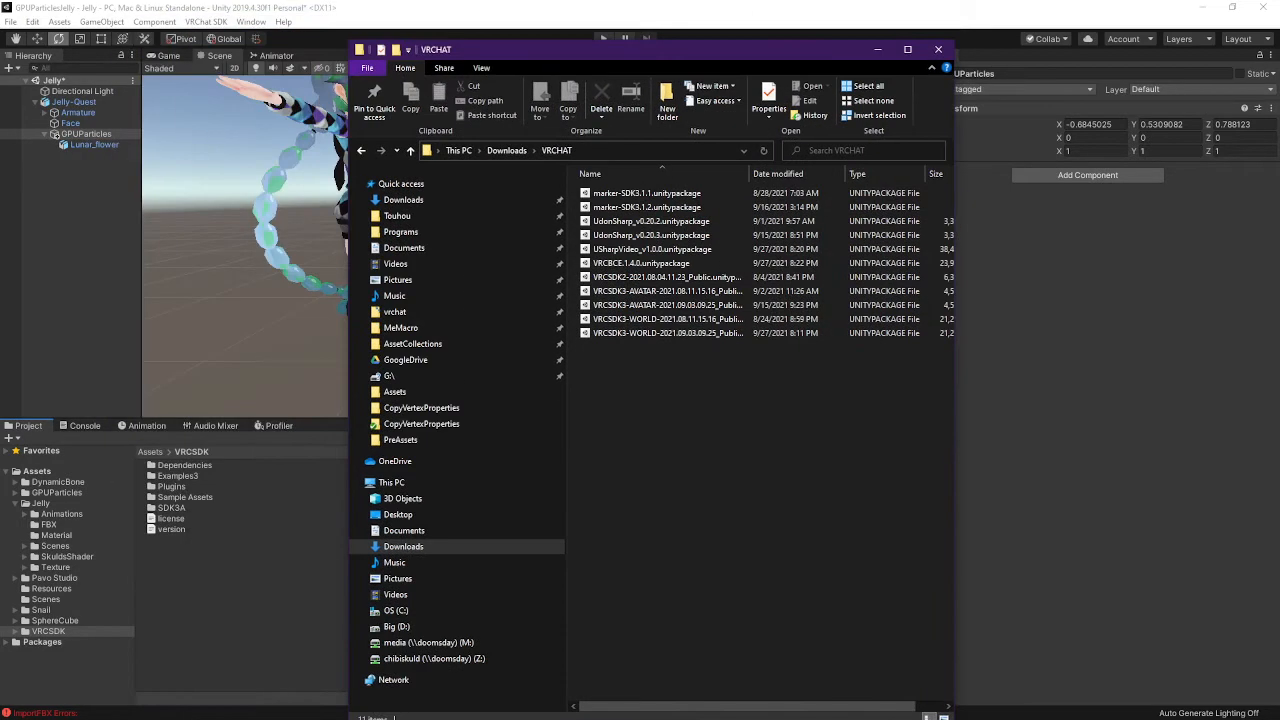
key("alt+Tab")
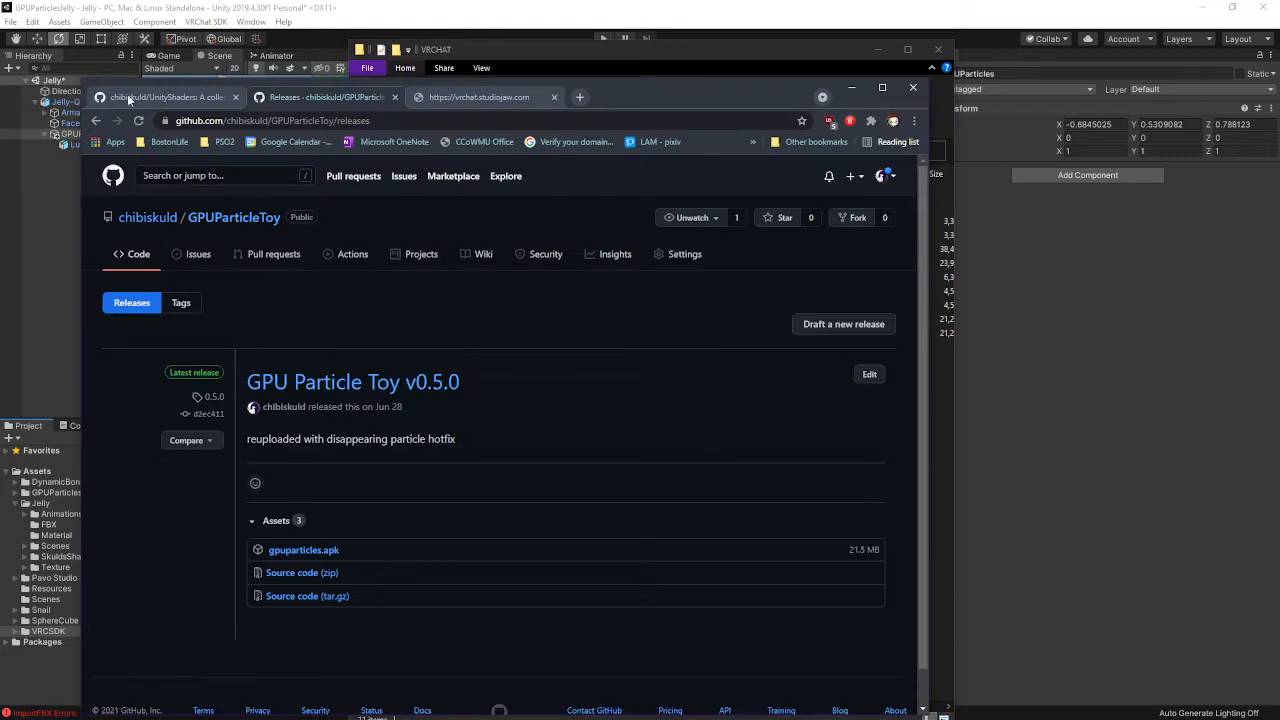
left_click(526, 100)
Tear a new Chrome tab into its own window, close Unity Hub, and return to Unity
left_click(580, 98)
left_click_drag(593, 97, 0, 372)
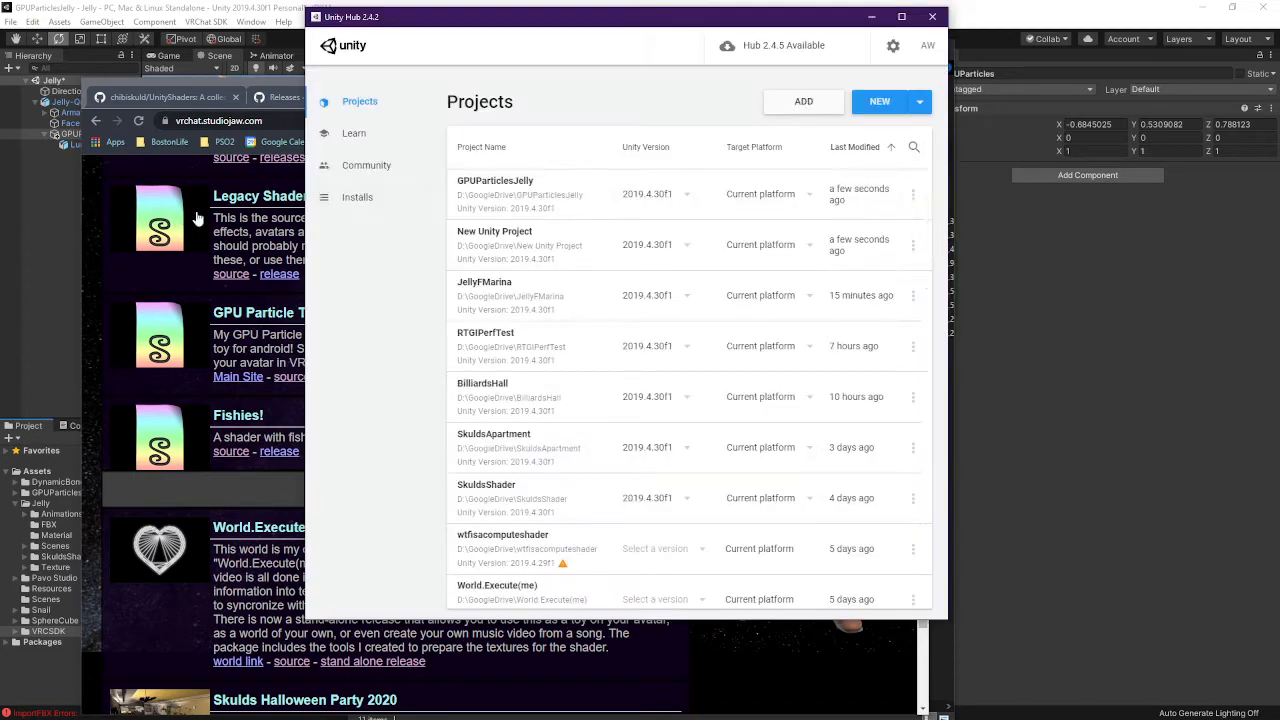
left_click(932, 16)
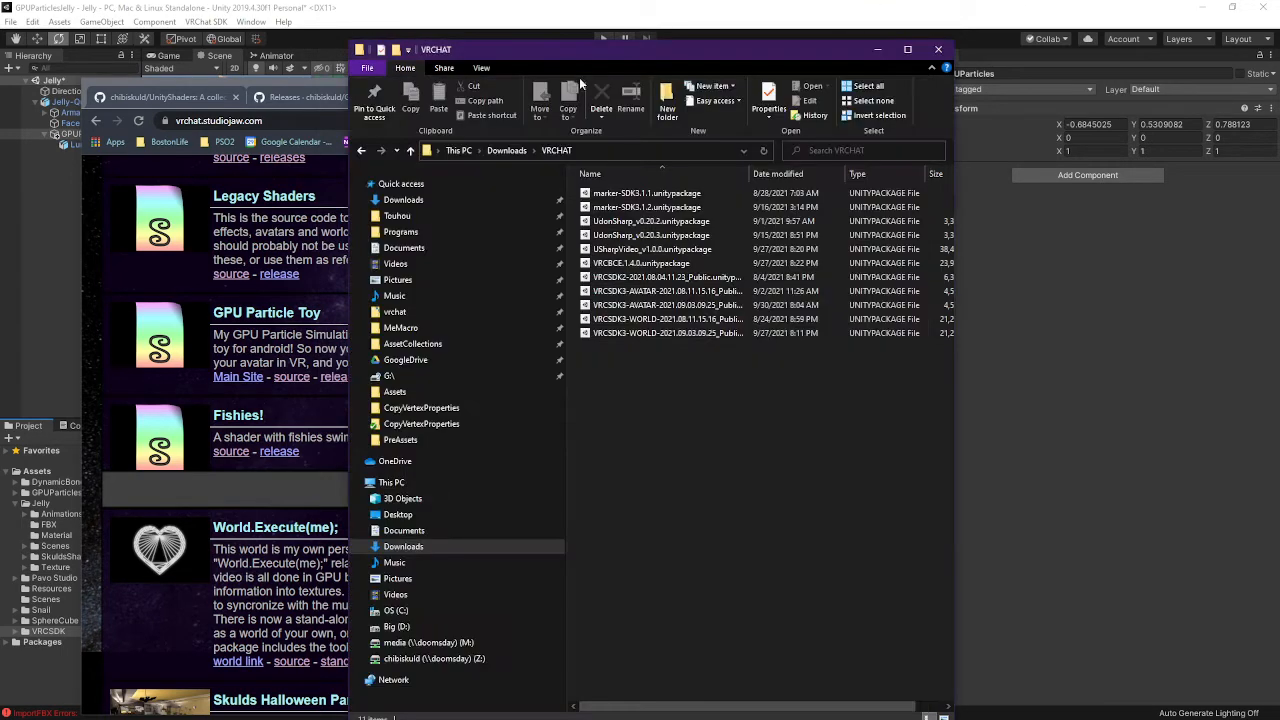
left_click(542, 50)
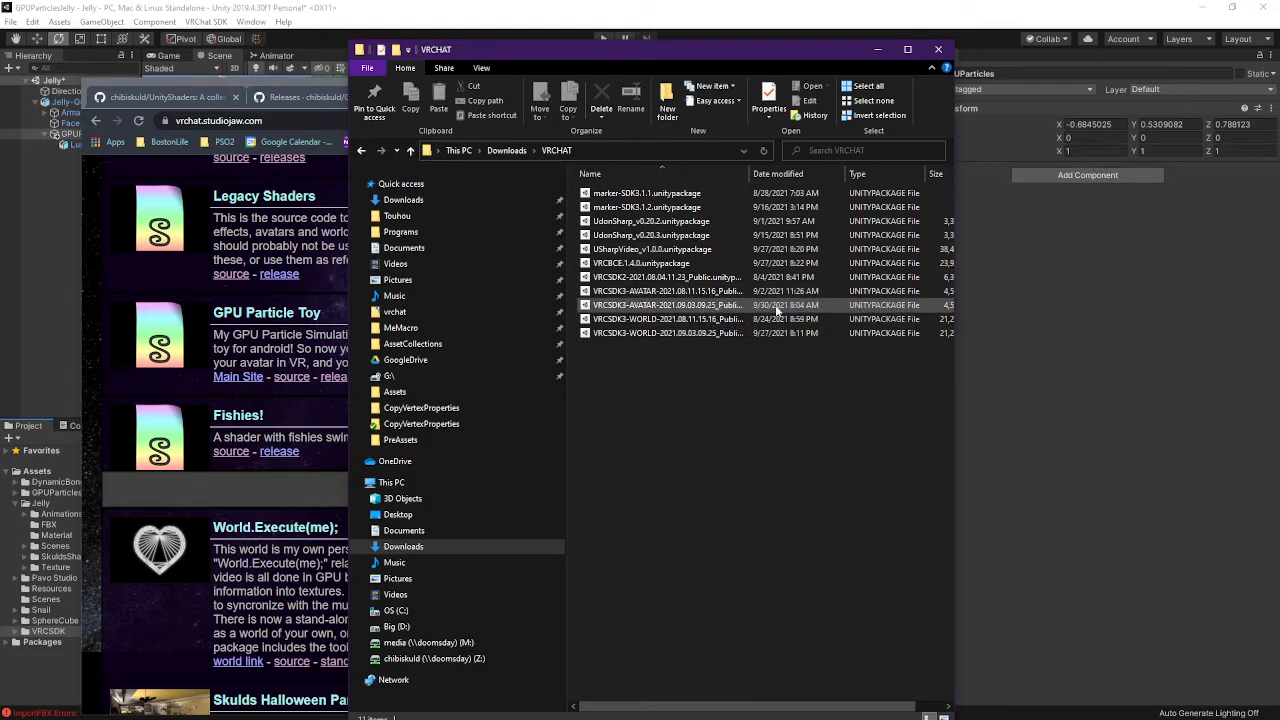
left_click(1092, 294)
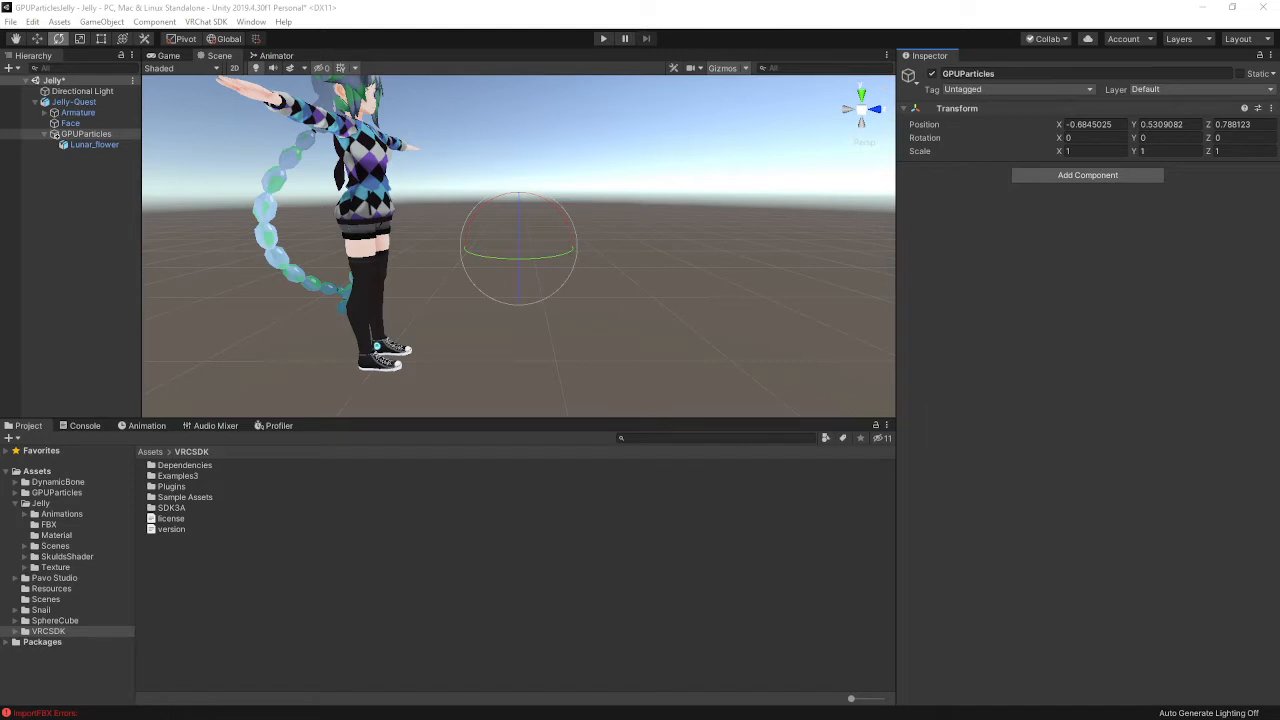
Import the VRCSDK3-AVATAR 2021.09.03 package, accept 'Nothing to import!', and select GPUParticles
key("alt+Tab")
key("alt+Tab")
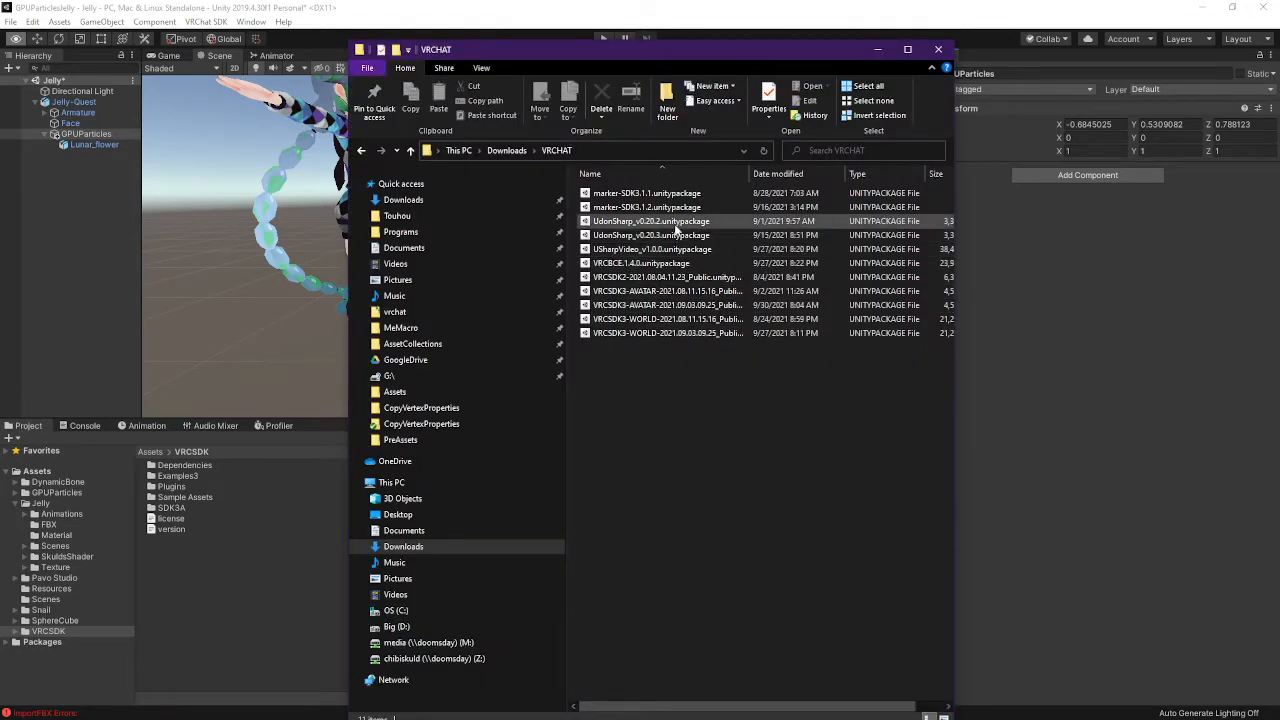
left_click(706, 305)
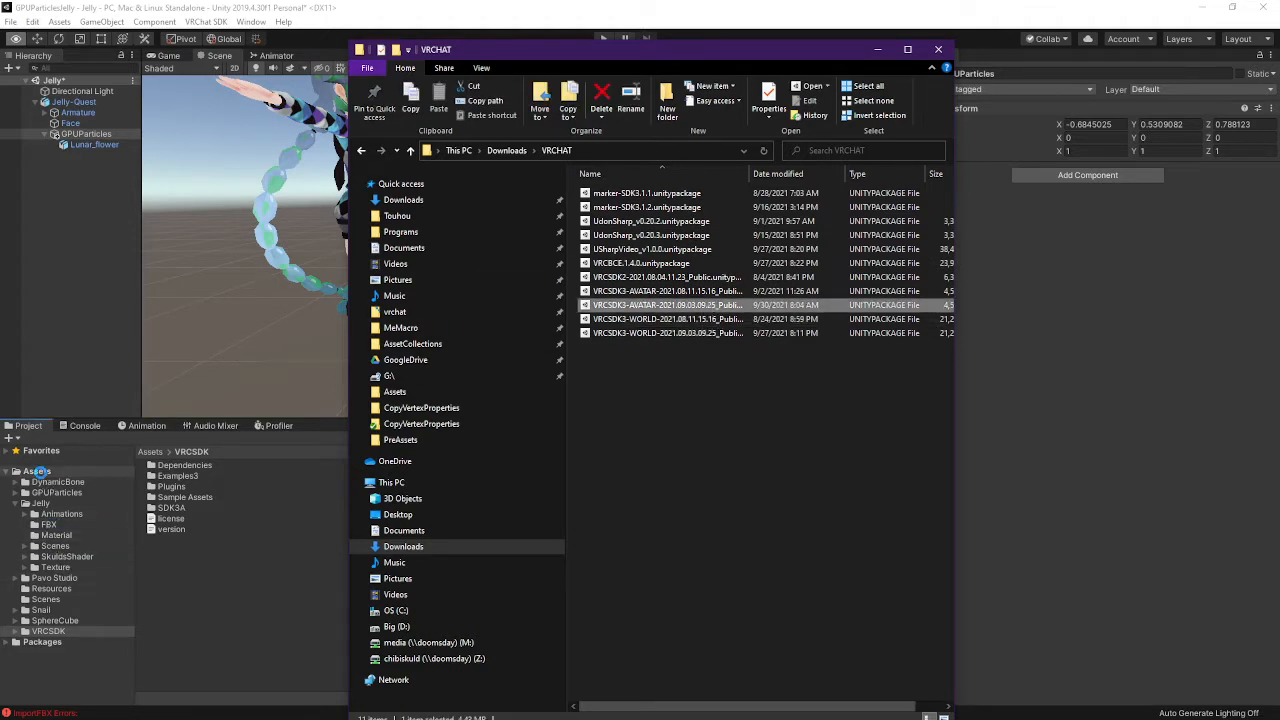
left_click(246, 552)
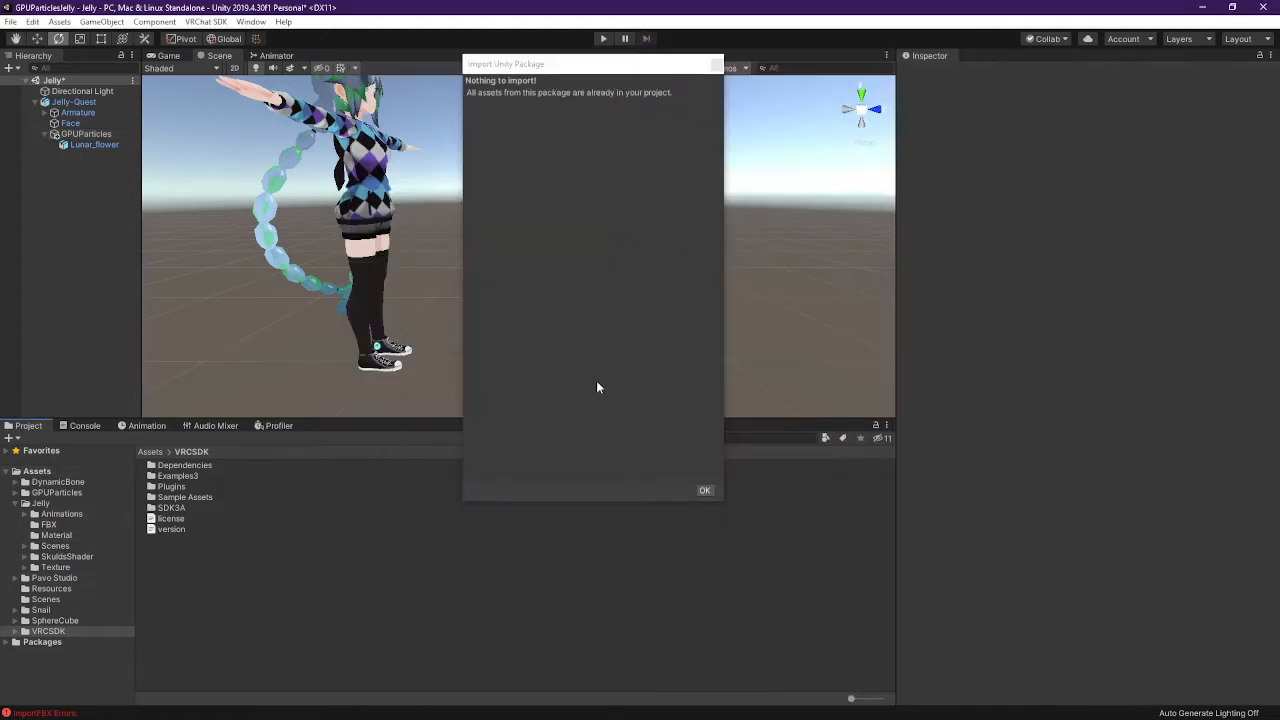
left_click(705, 491)
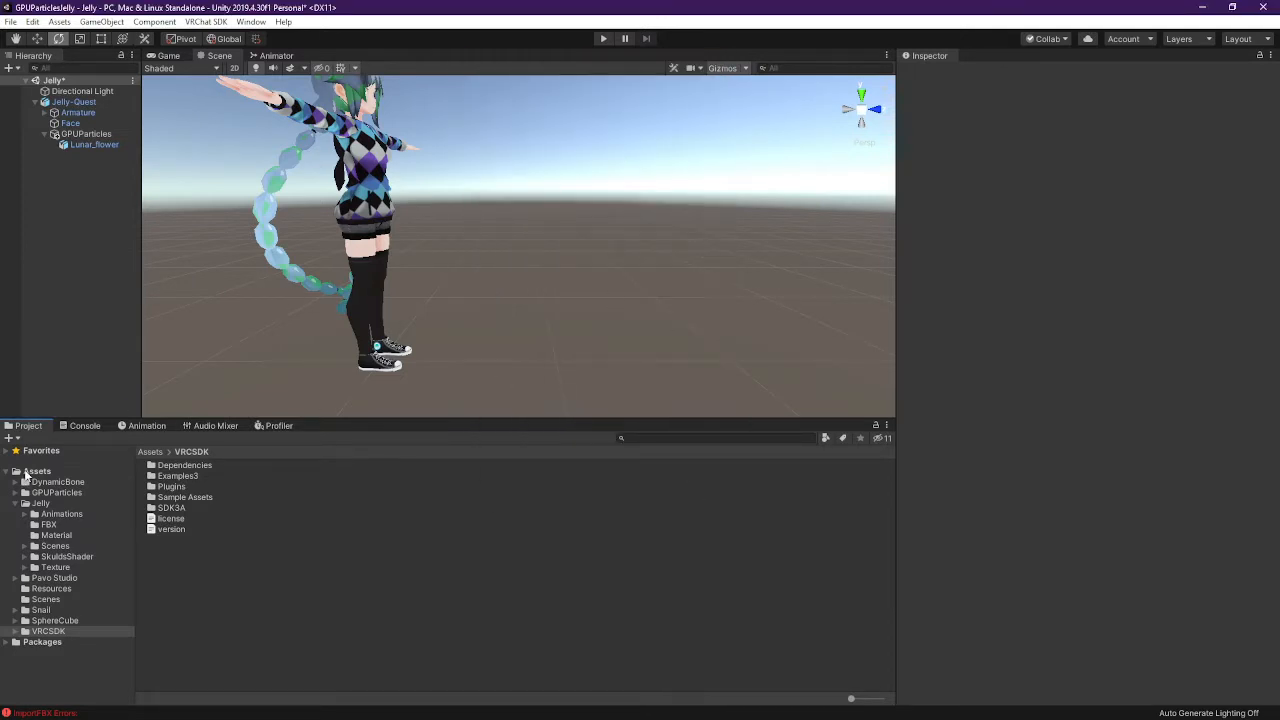
left_click(86, 134)
Clear the import errors from the Console, then reopen Add Component for GPUParticles
left_click(1055, 176)
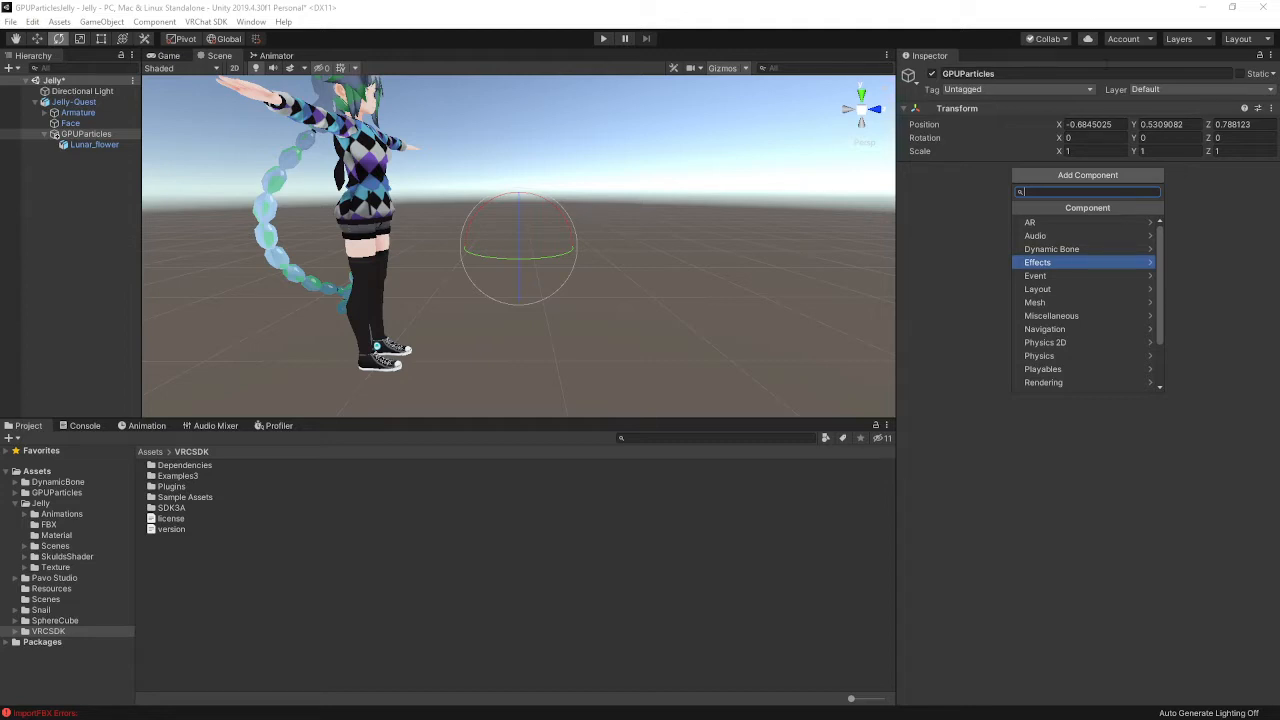
left_click(101, 412)
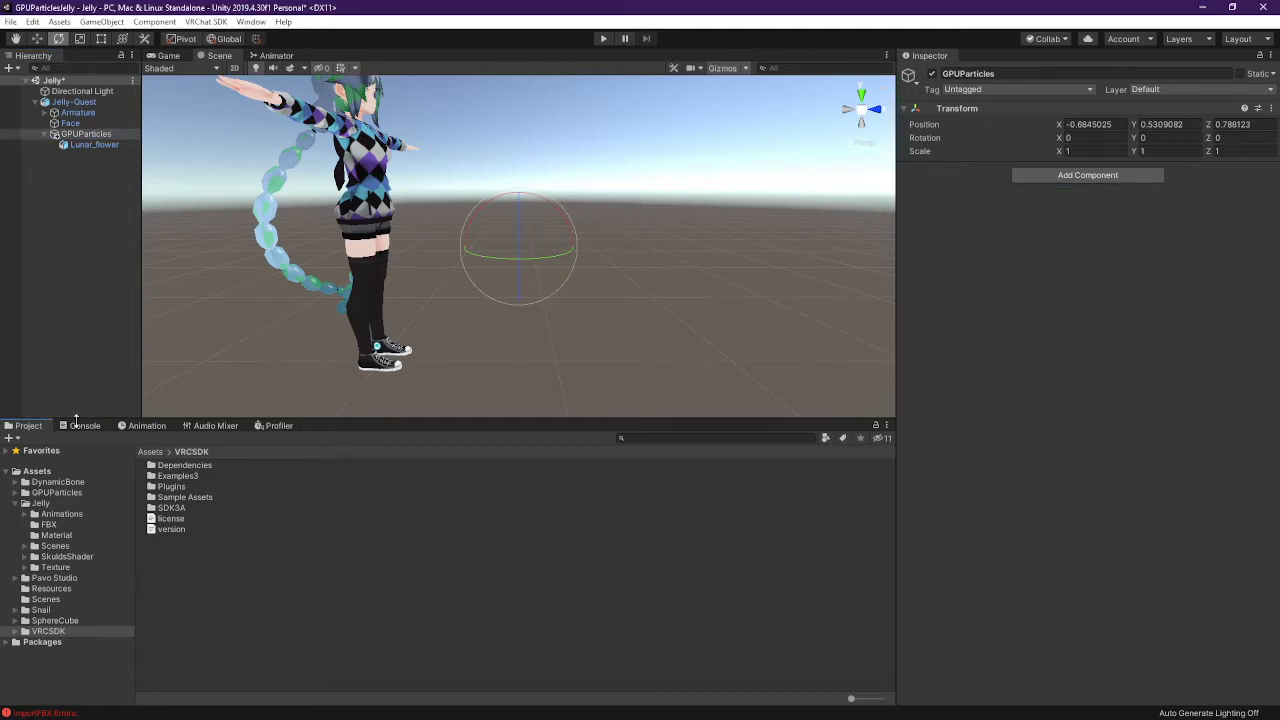
left_click(90, 426)
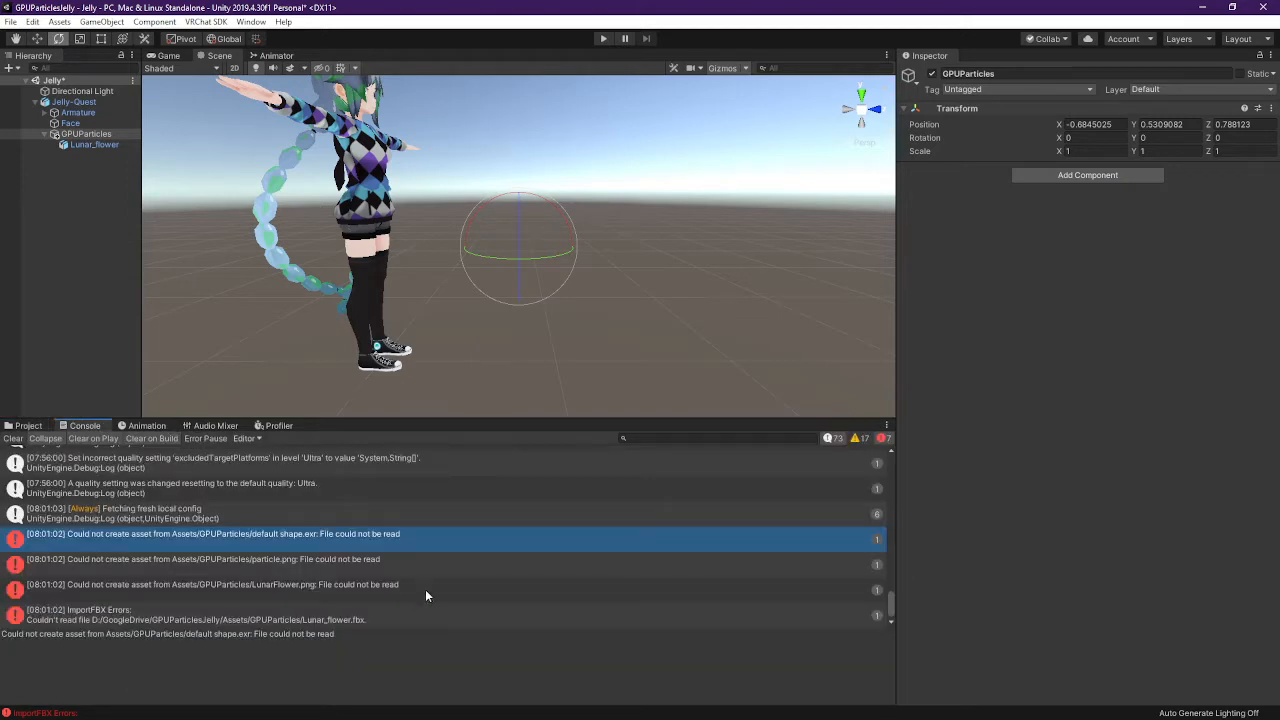
scroll(420, 560, "down", 1)
left_click(13, 438)
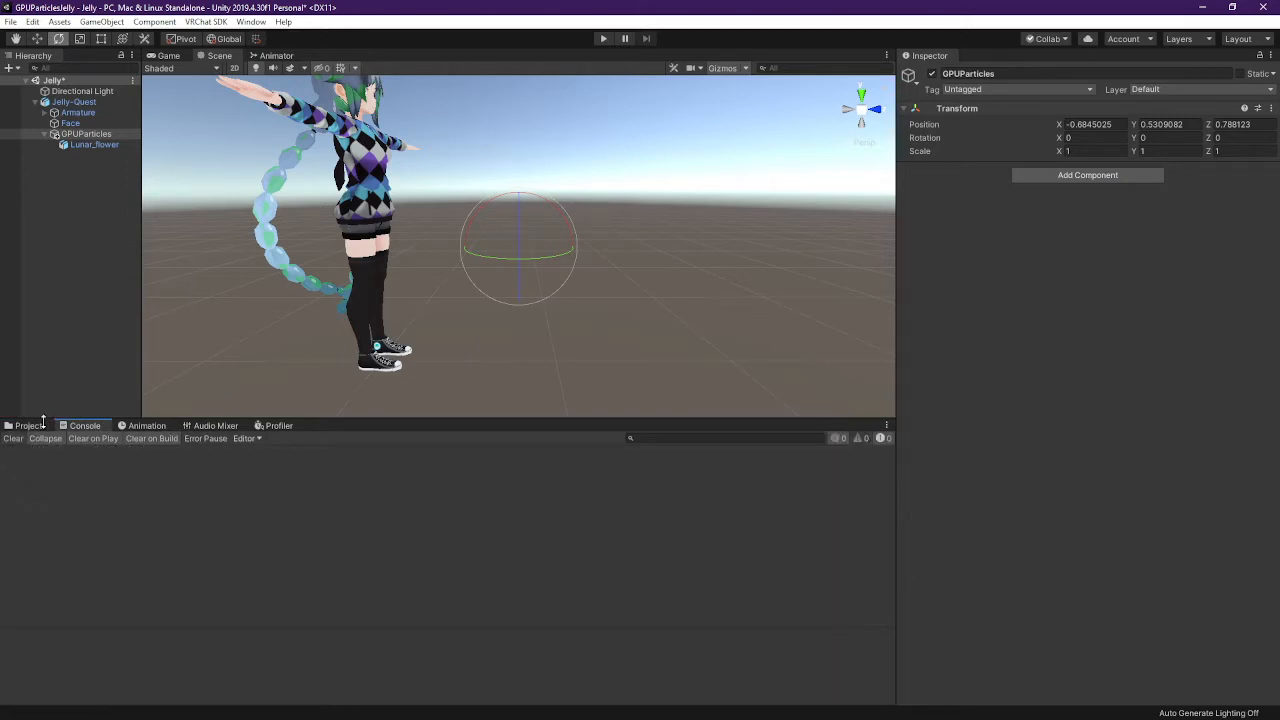
left_click(28, 425)
left_click(88, 133)
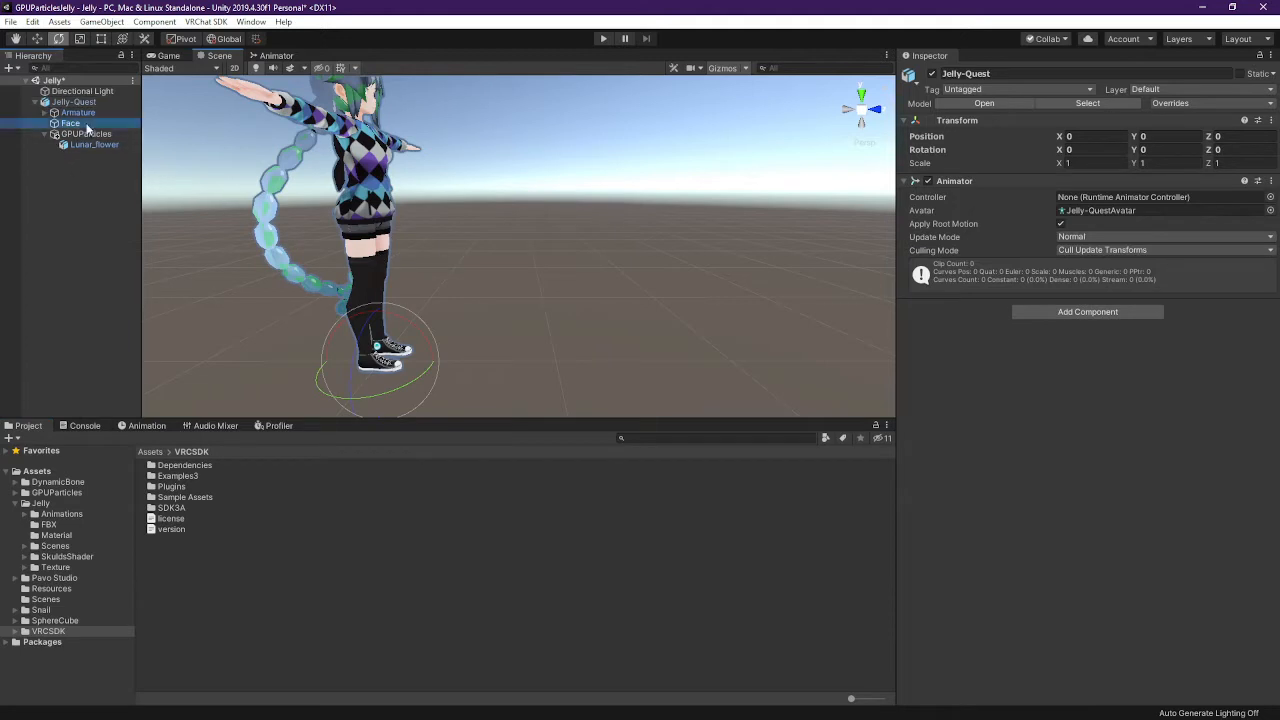
left_click(1105, 175)
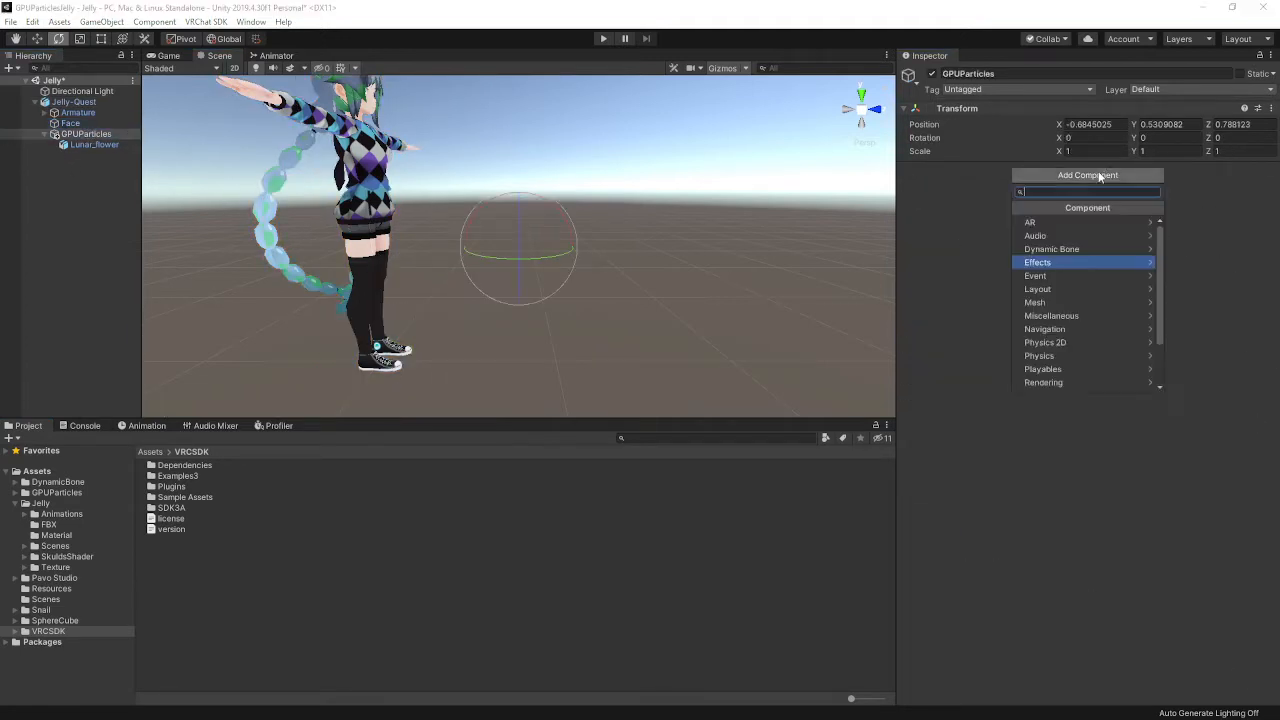
Add an active Position Constraint to GPUParticles with weight 1 and an empty Sources list
type("con")
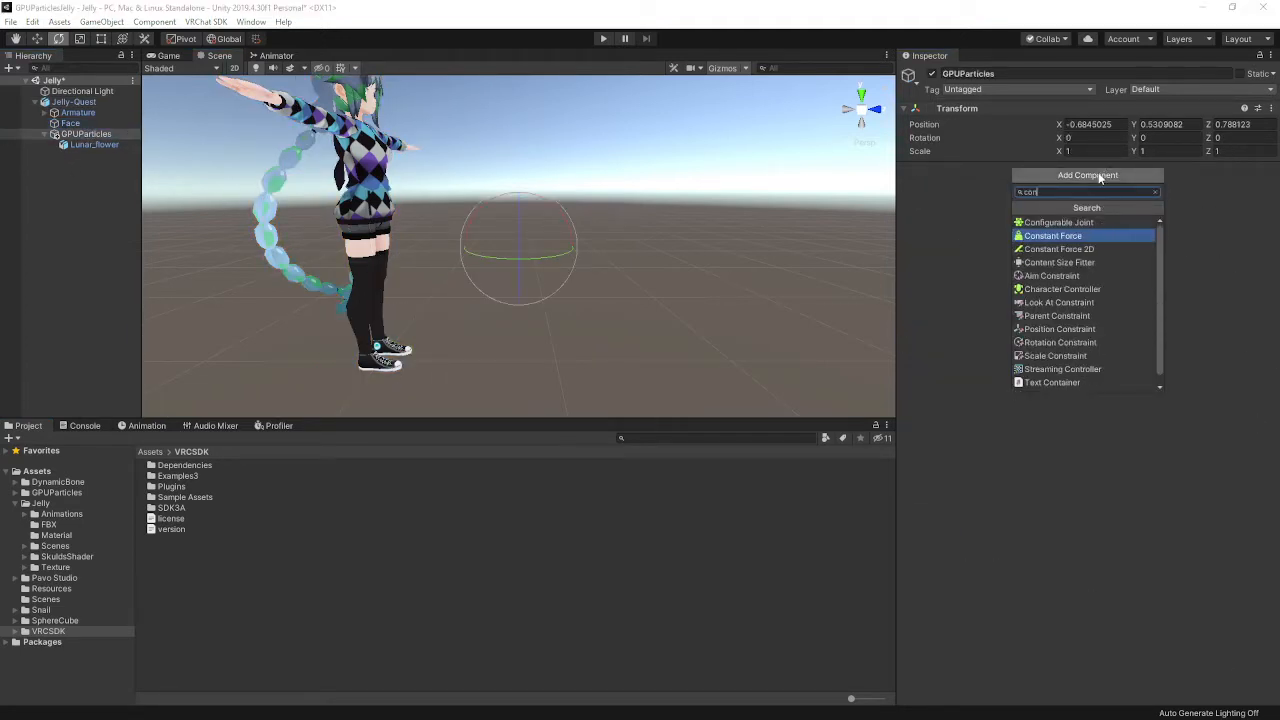
type("s")
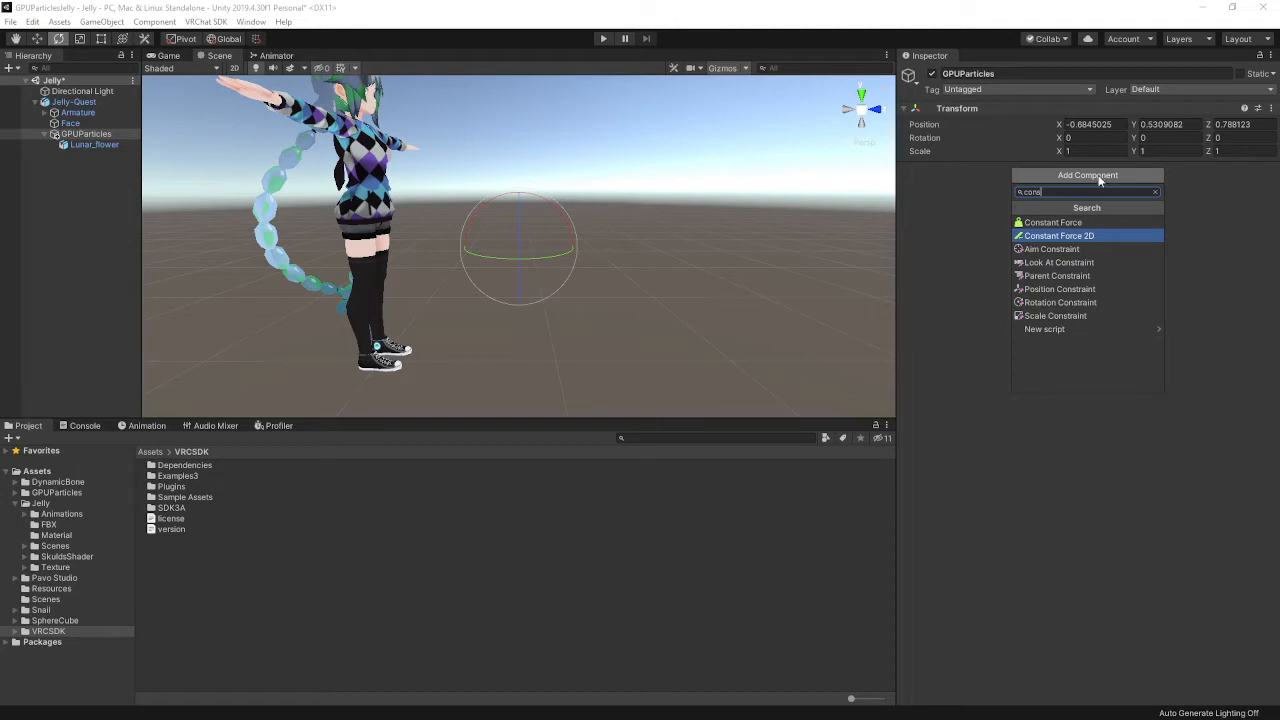
left_click(1089, 289)
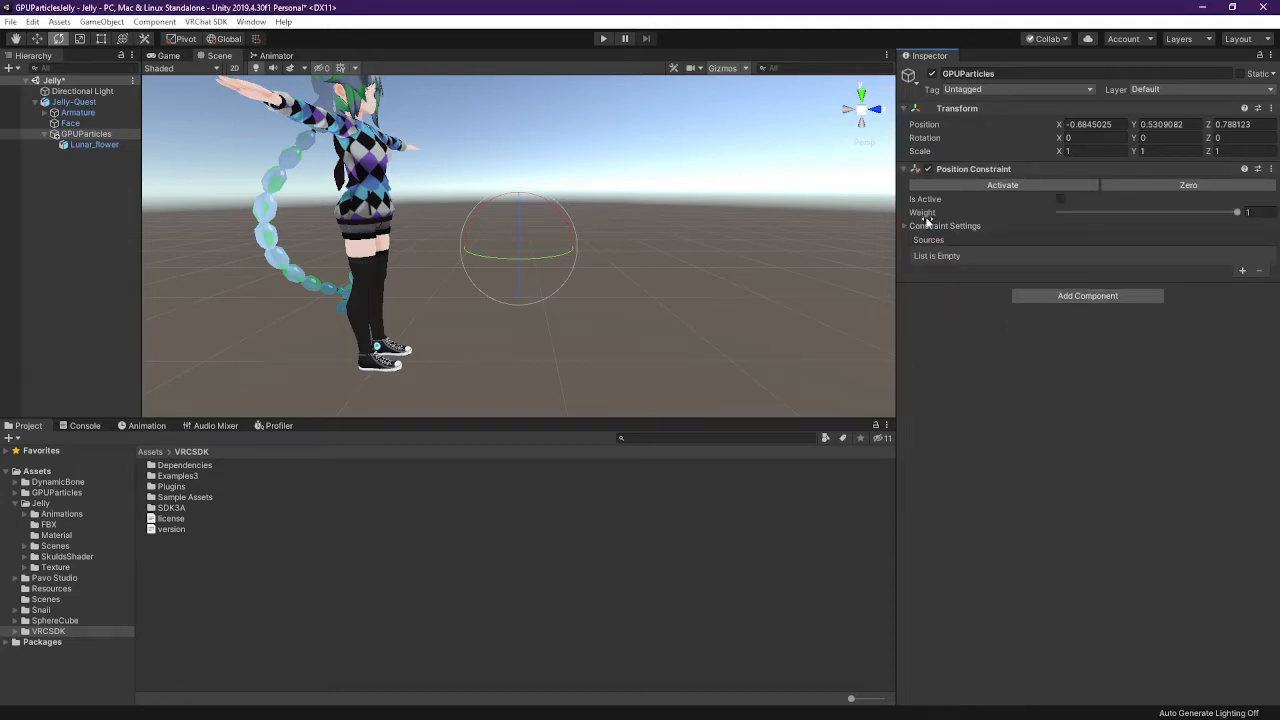
left_click(1060, 199)
left_click(906, 226)
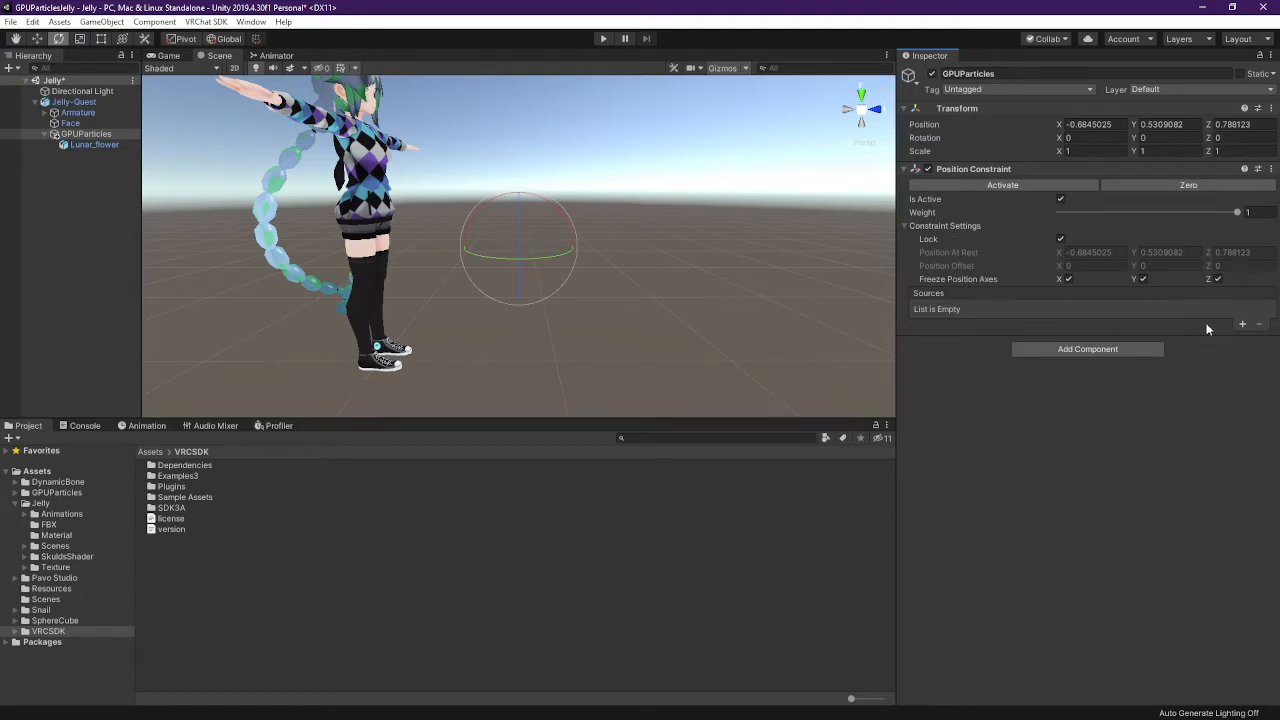
left_click(1242, 324)
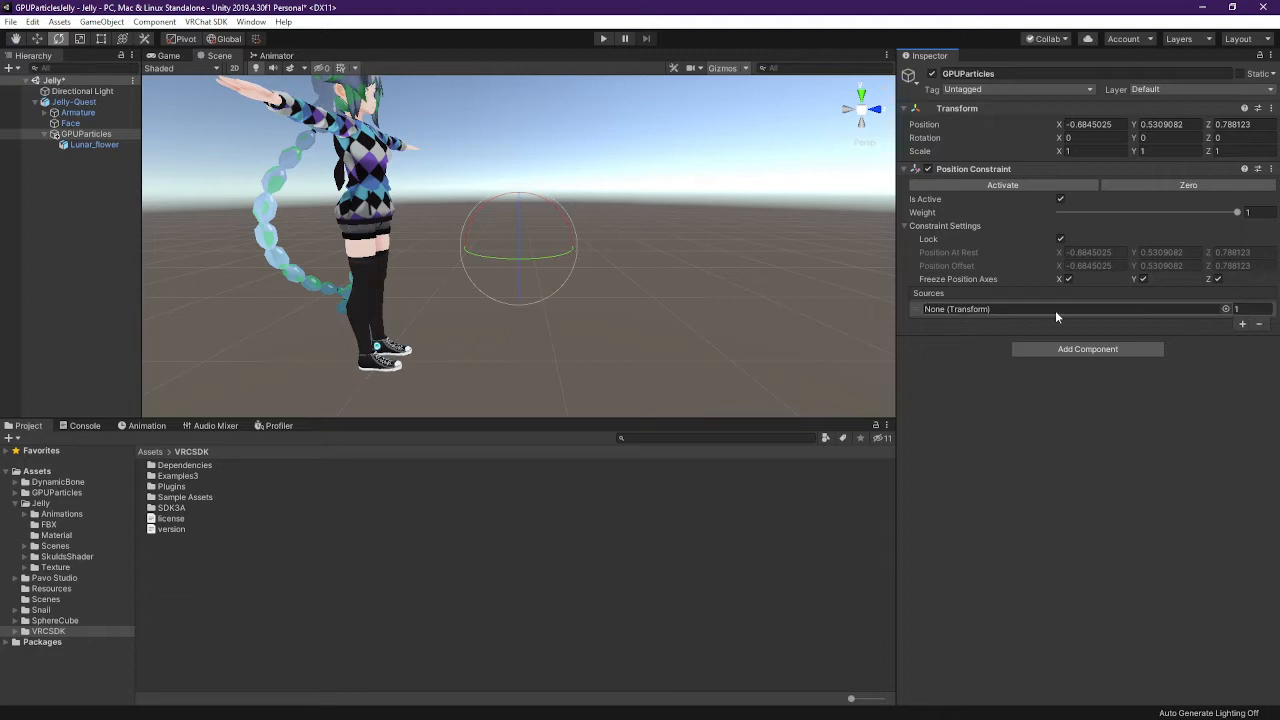
left_click(926, 312)
left_click(1260, 324)
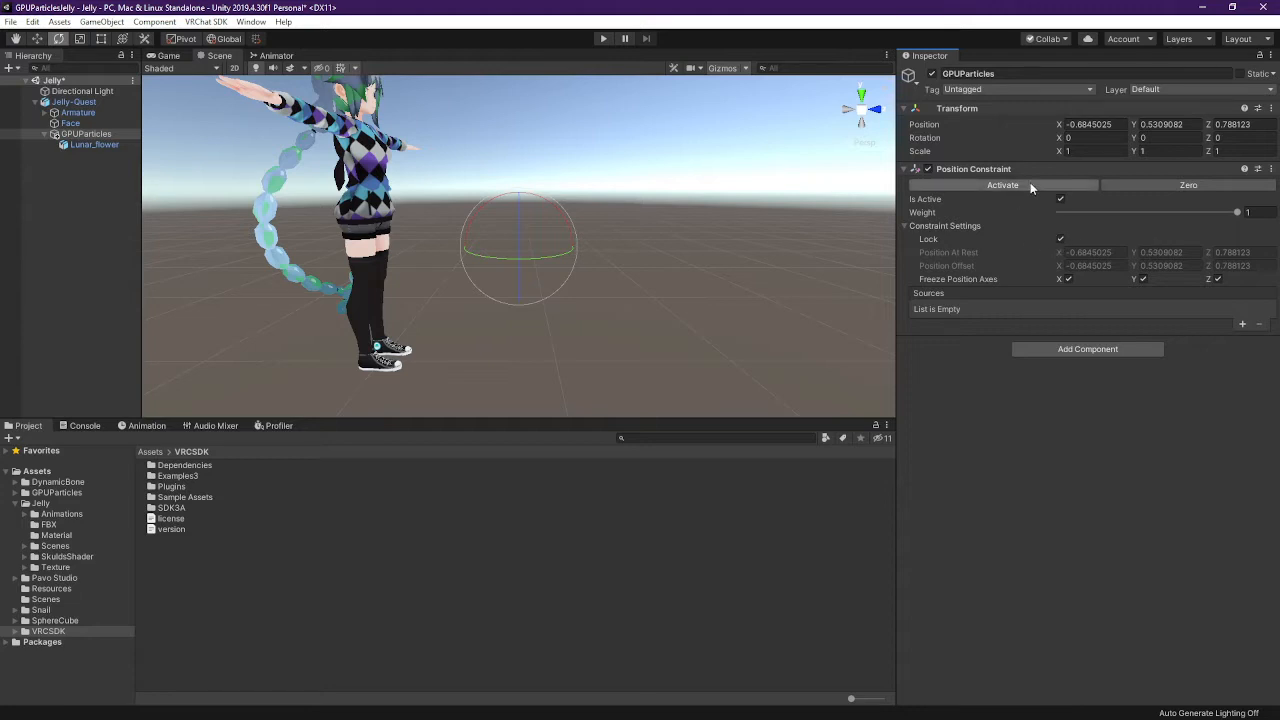
left_click(83, 134)
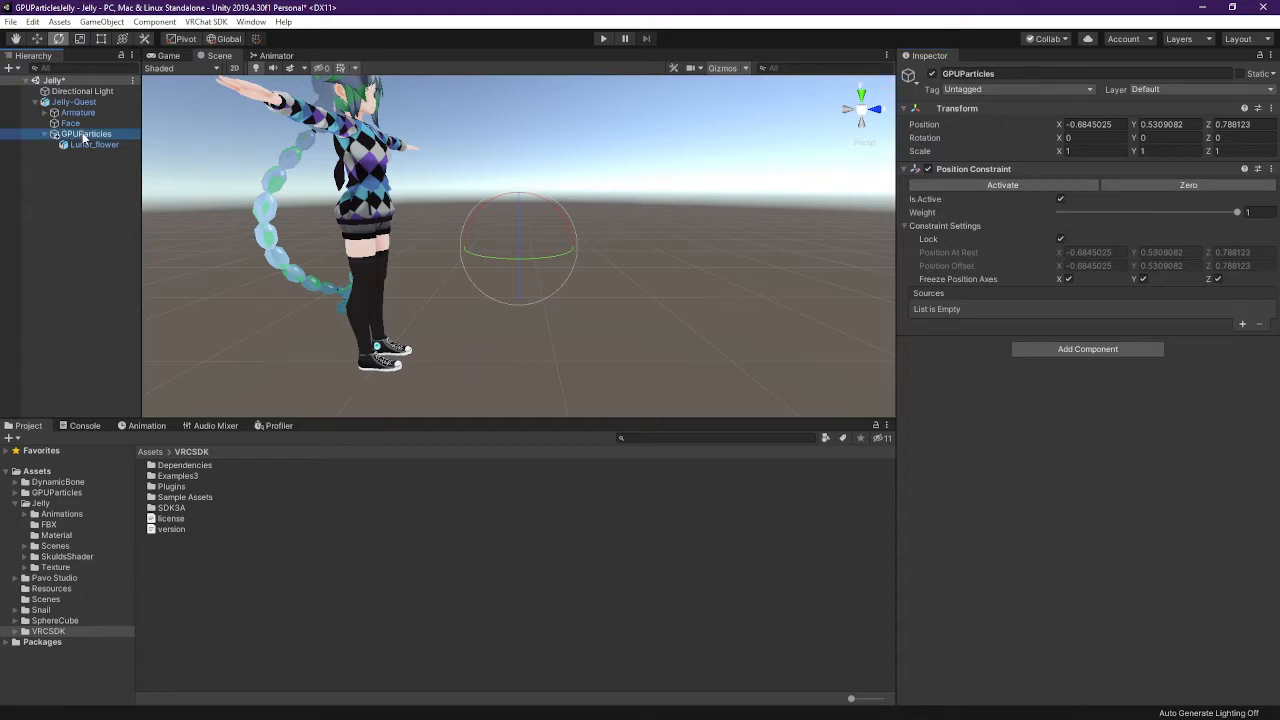
left_click(80, 115)
left_click(80, 135)
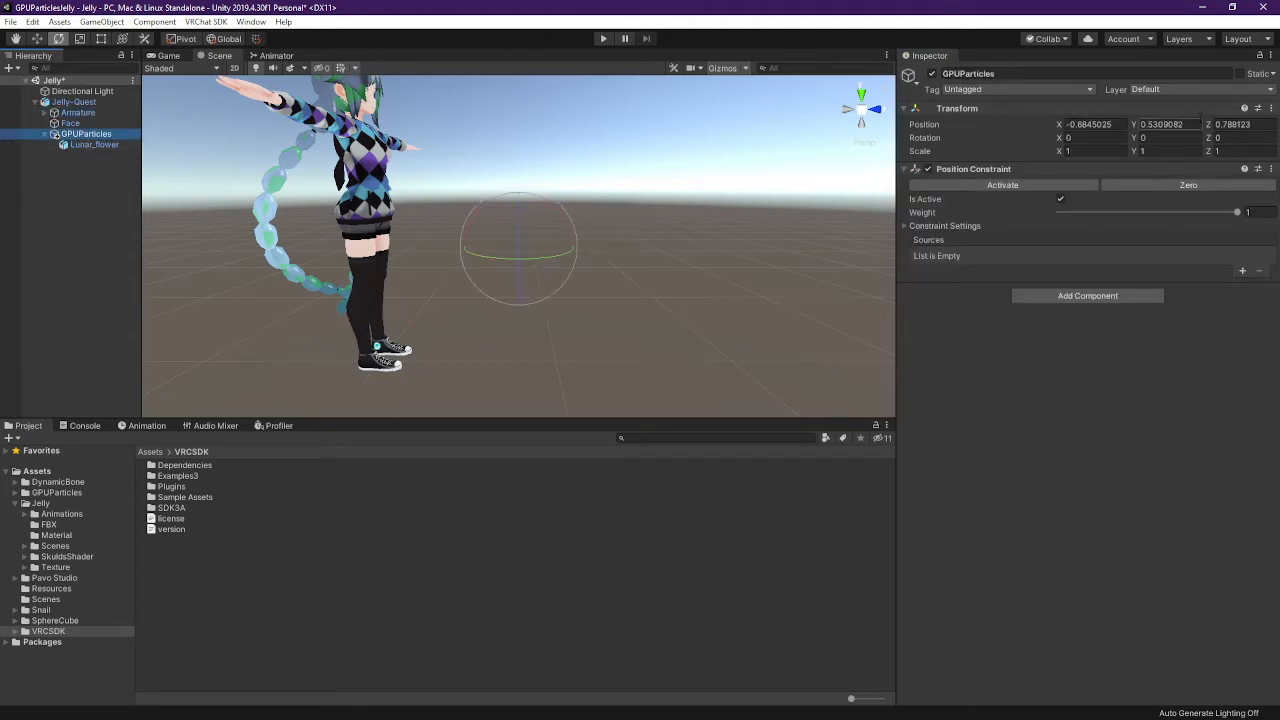
Zero GPUParticles' position, then drag it along Z and Y to 0, 0.439, 0.51
left_click(1122, 125)
type("0")
key("Tab")
type("0")
key("Tab")
type("0")
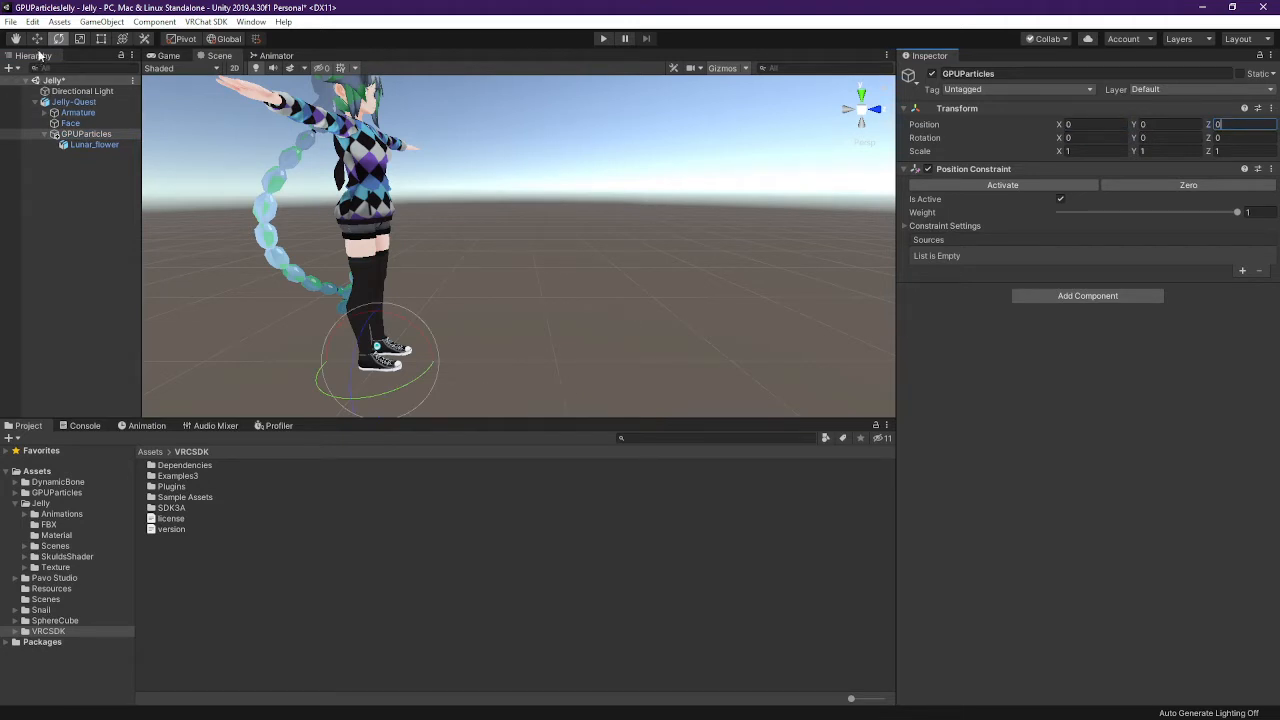
type("w")
left_click_drag(432, 362, 510, 372)
left_click_drag(463, 310, 466, 237)
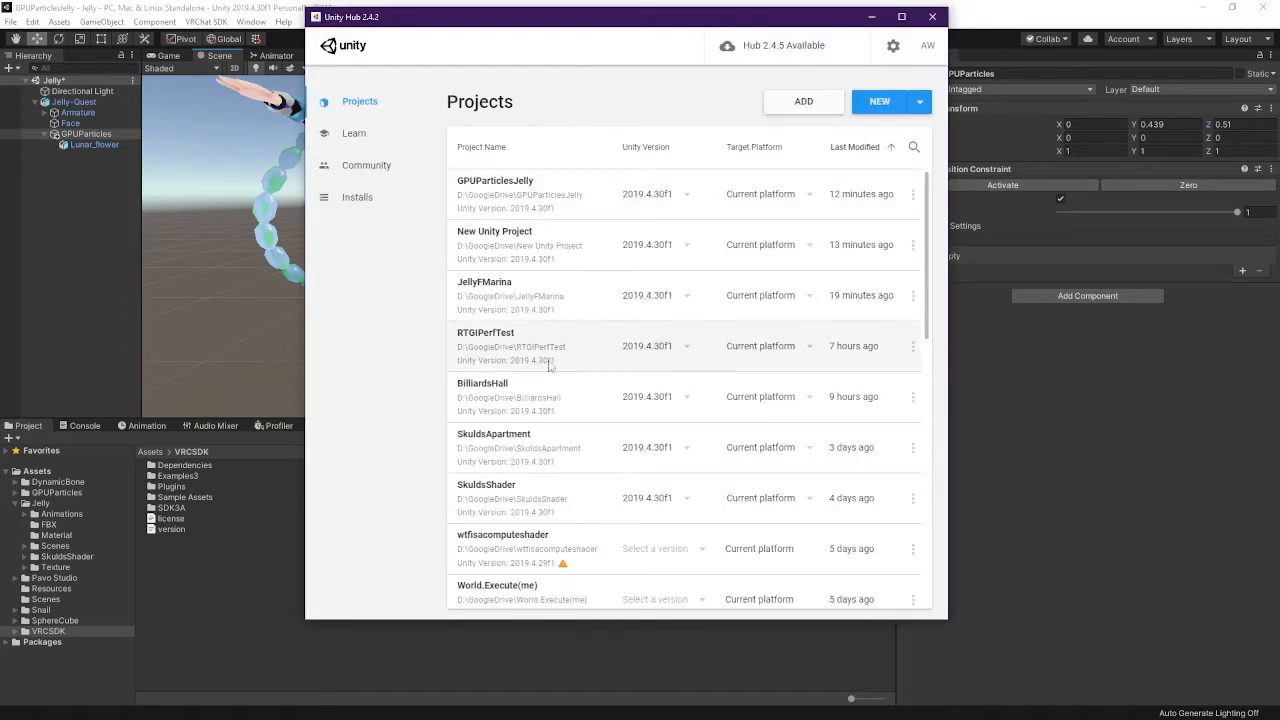
scroll(549, 351, "down", 3)
Scroll Unity Hub's project list, then survey the Jelly scene and reselect GPUParticles and Lunar_flower
scroll(543, 292, "up", 2)
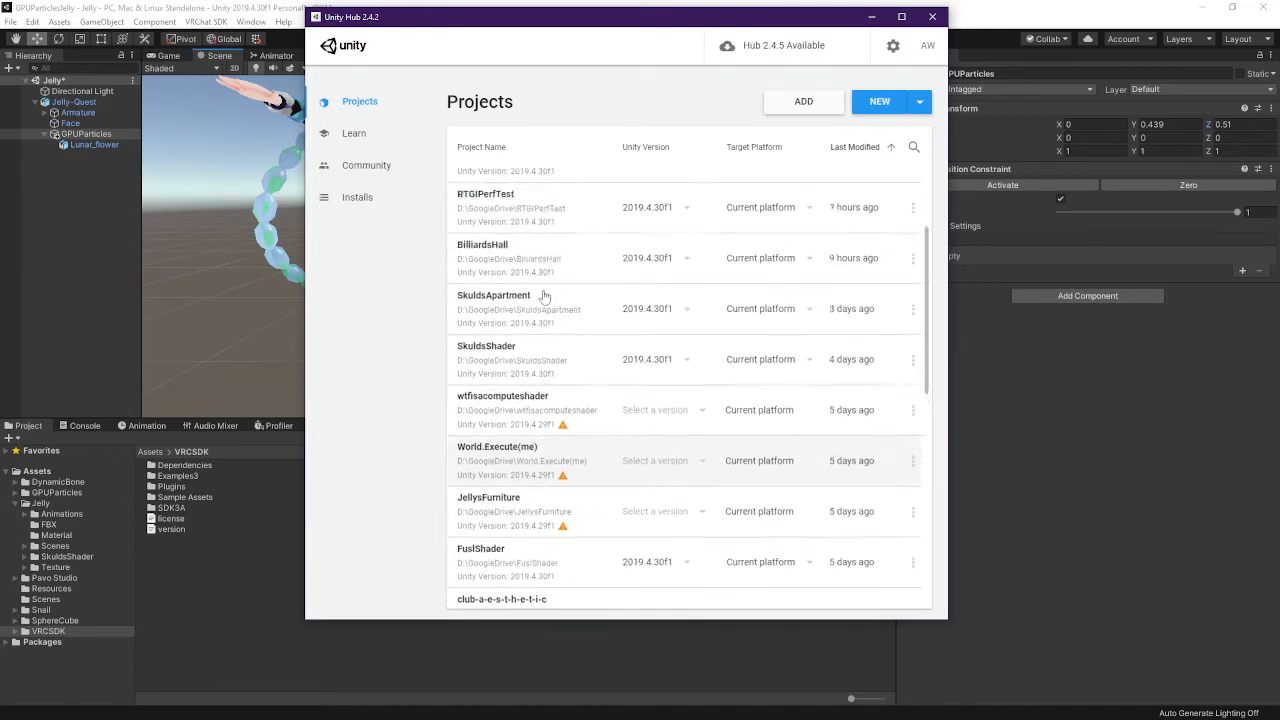
scroll(510, 430, "down", 4)
scroll(510, 430, "down", 1)
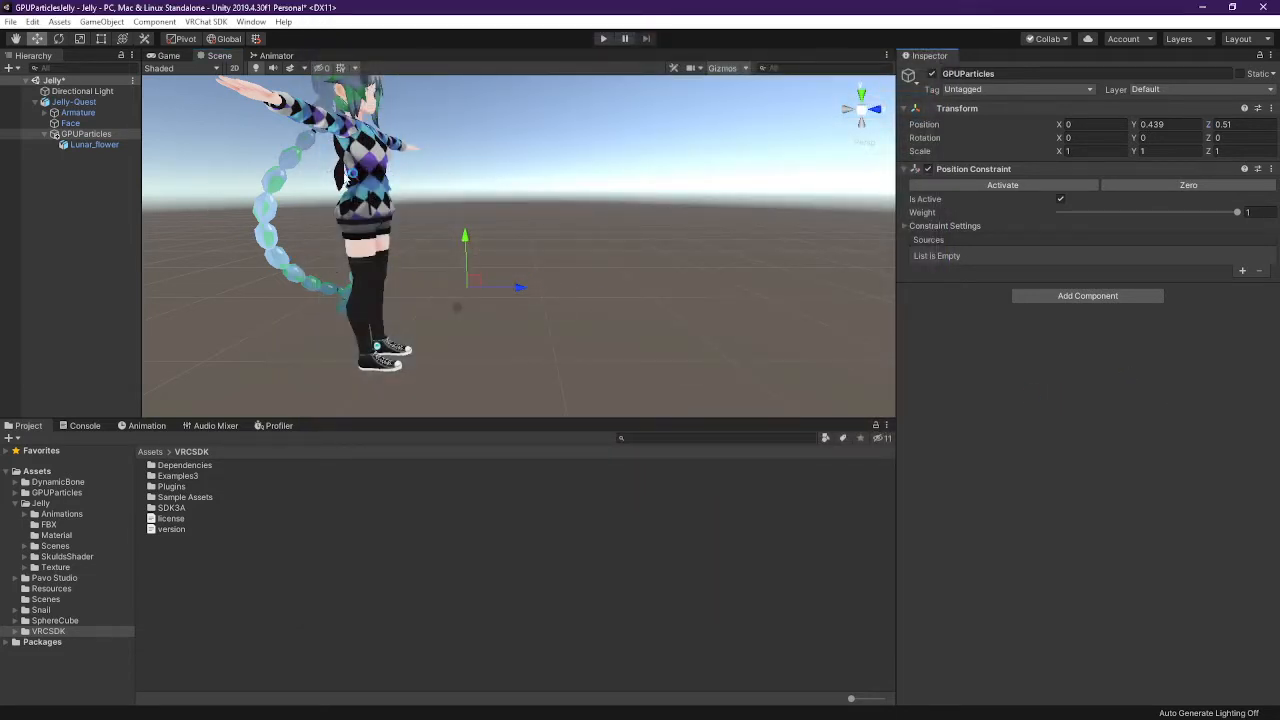
right_click_drag(456, 200, 235, 145)
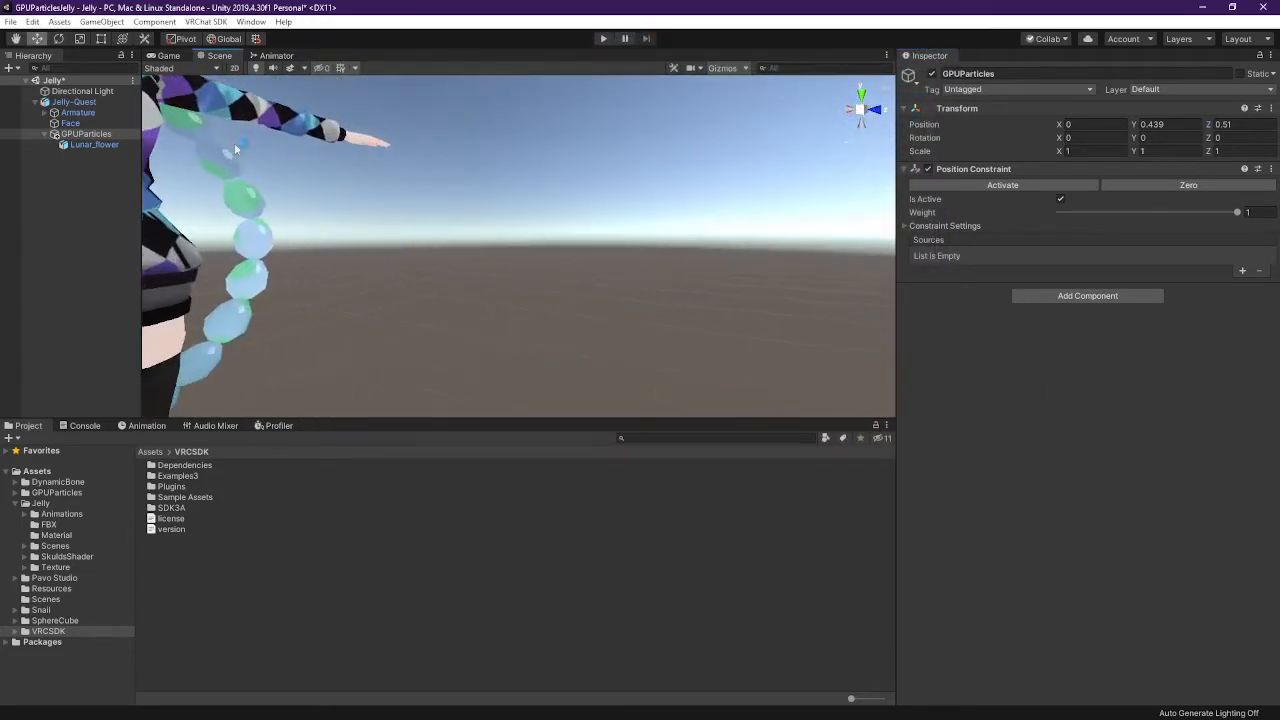
right_click_drag(380, 188, 275, 186)
left_click(110, 147)
right_click_drag(540, 250, 653, 270)
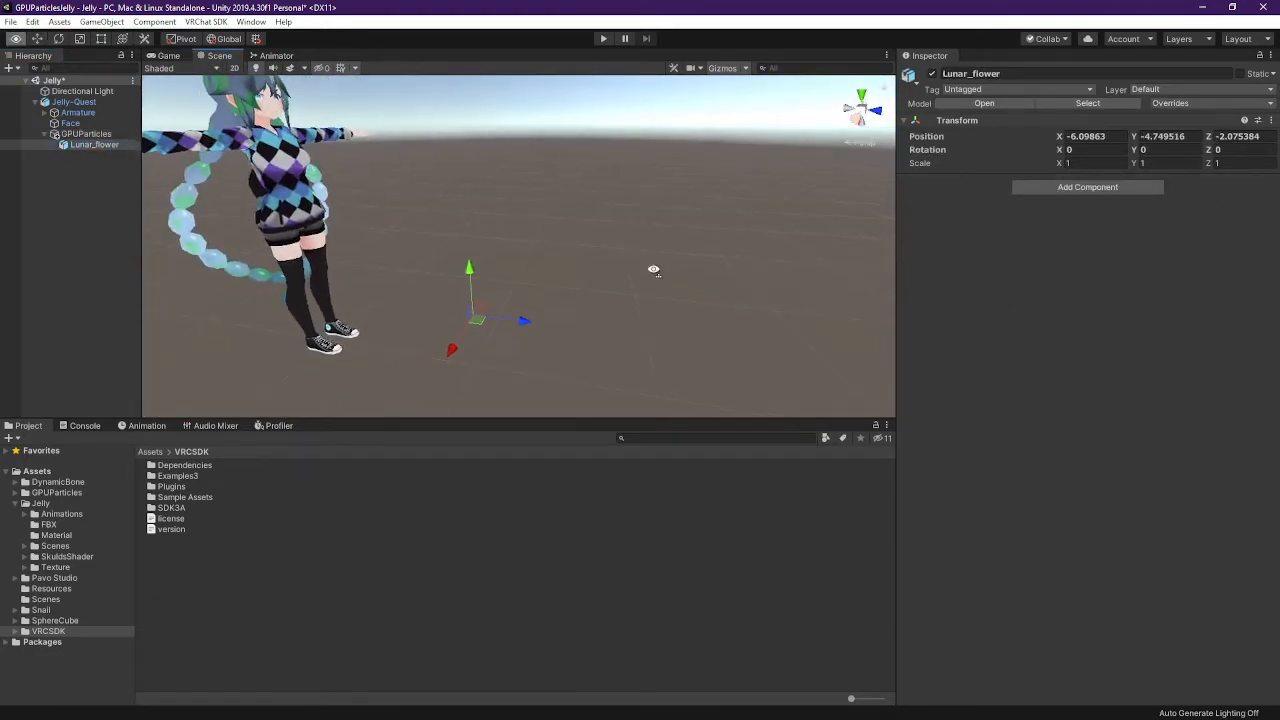
left_click(95, 134)
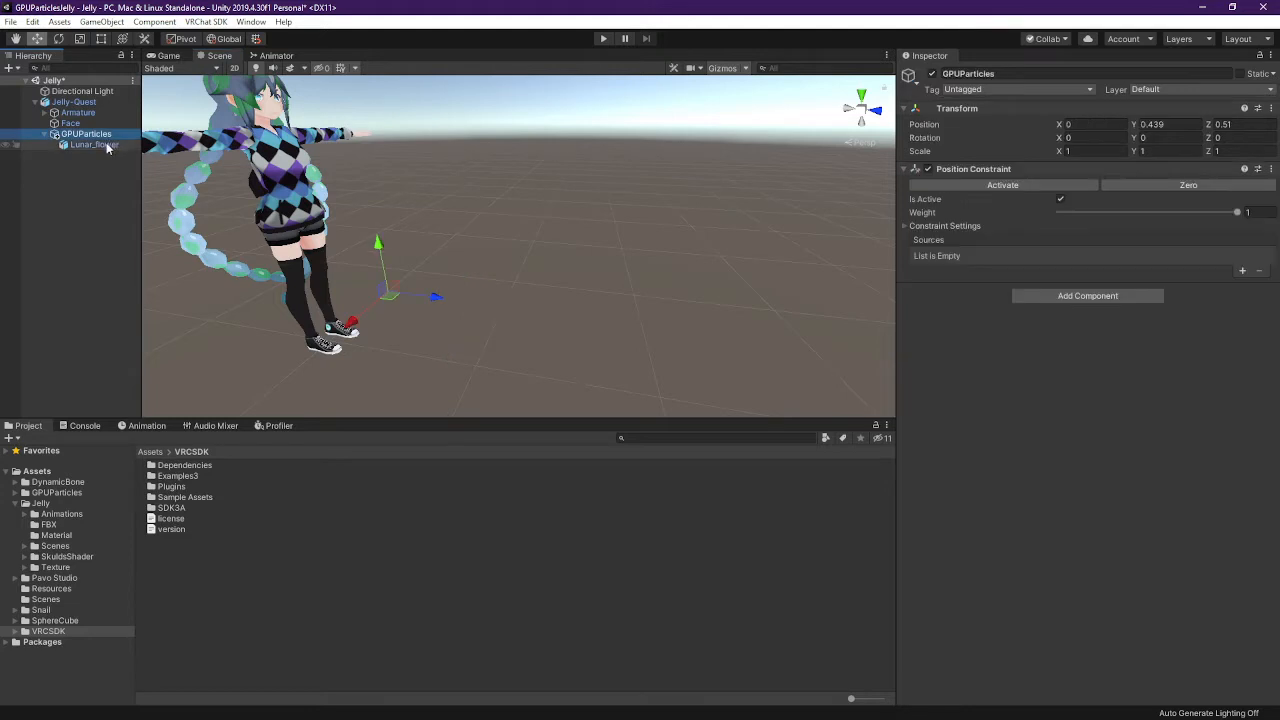
left_click(108, 146)
Reimport the Lunar_flower.fbx model and reveal it in File Explorer
left_click(1117, 106)
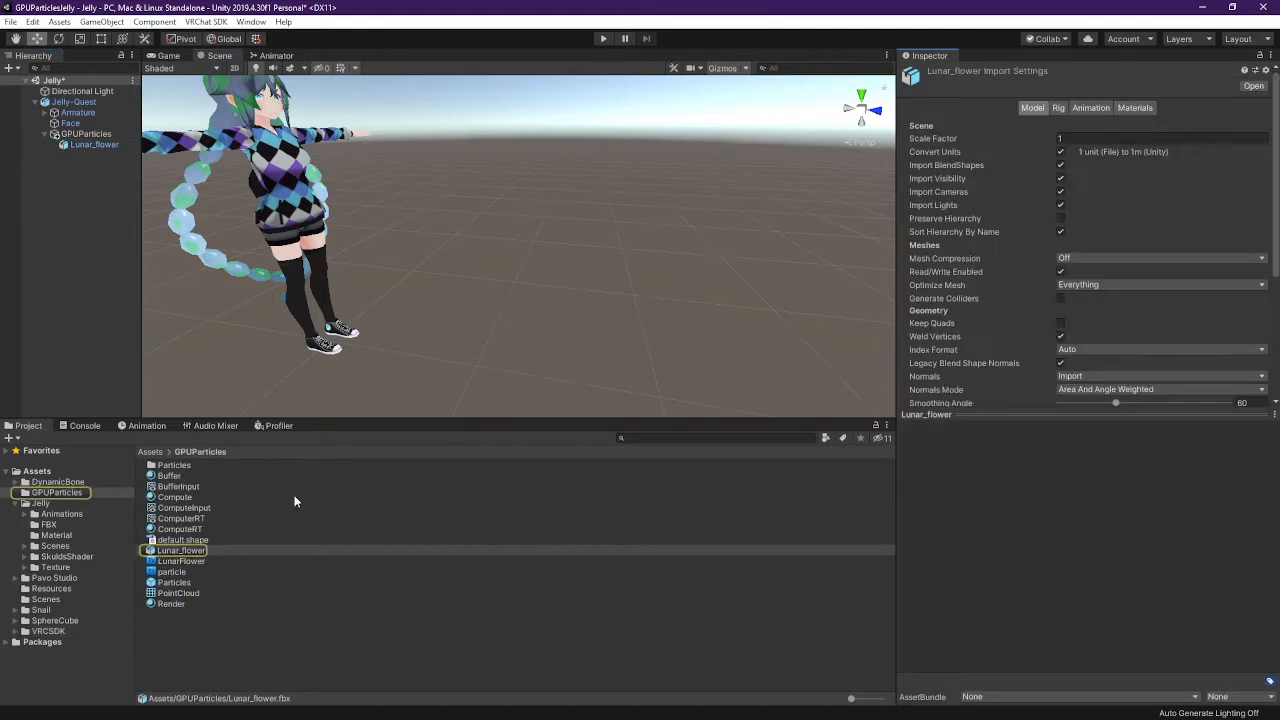
left_click(191, 553)
right_click(193, 553)
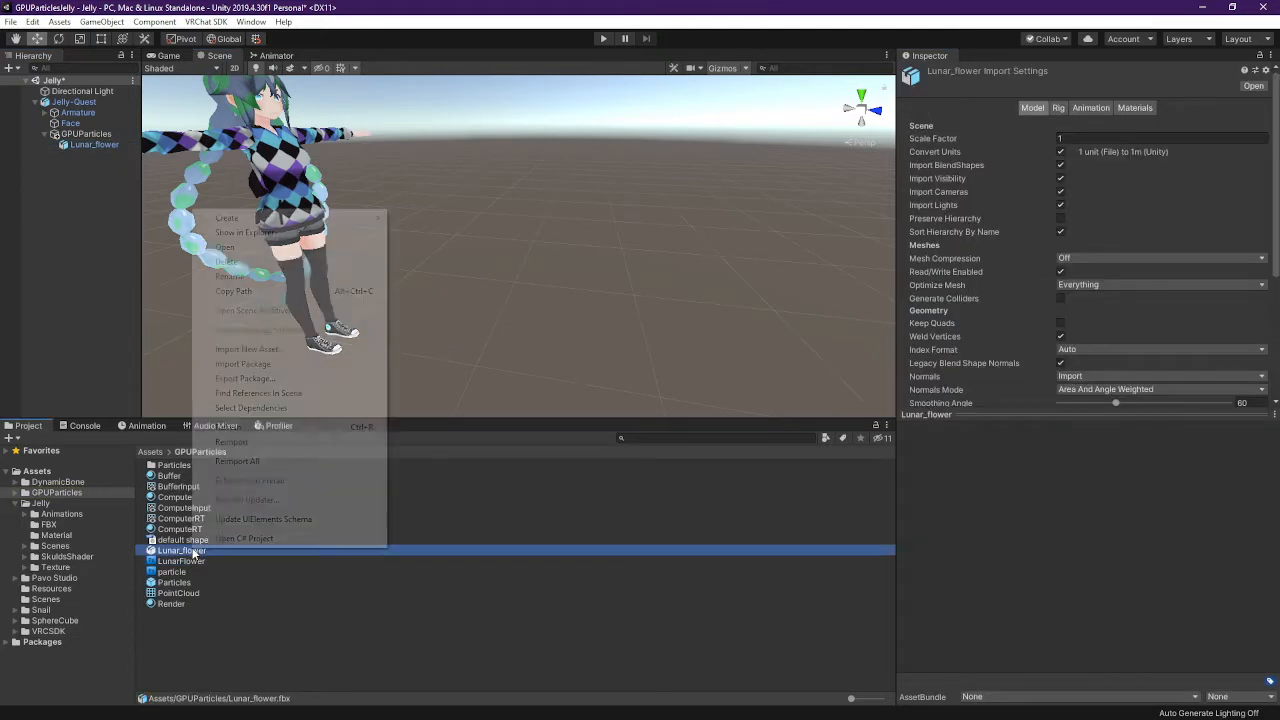
left_click(311, 440)
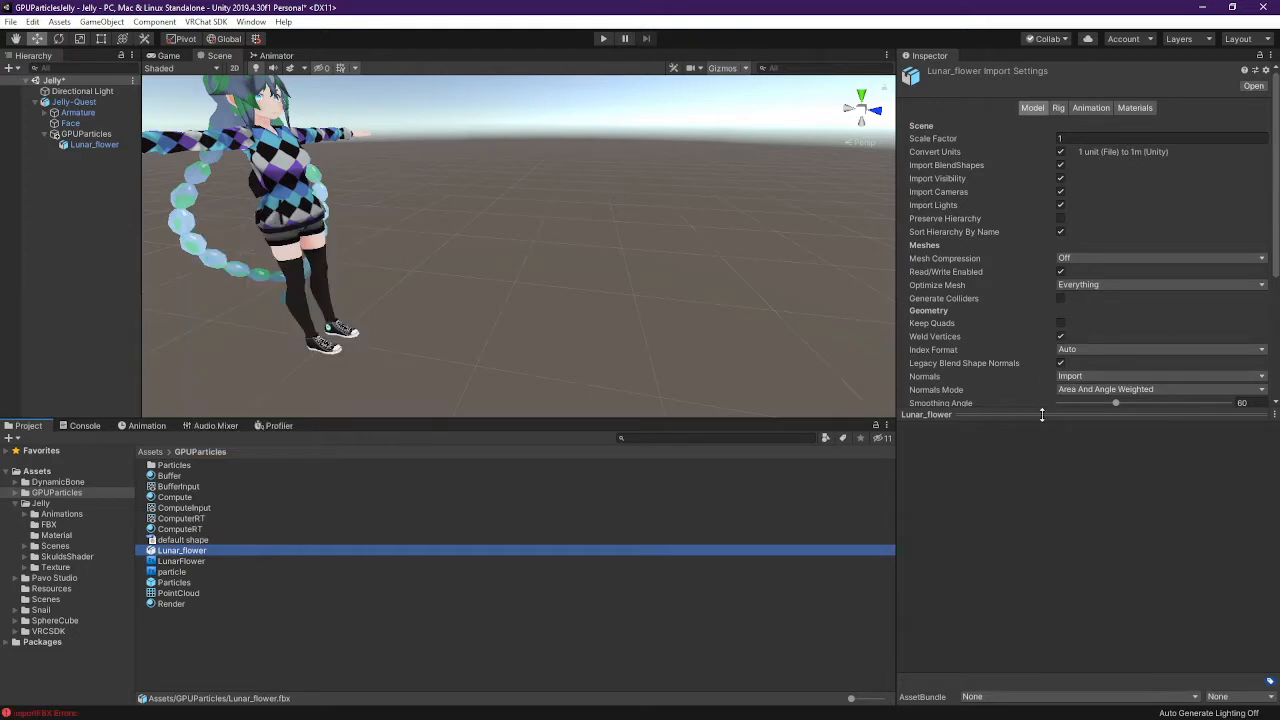
left_click_drag(1032, 414, 1015, 590)
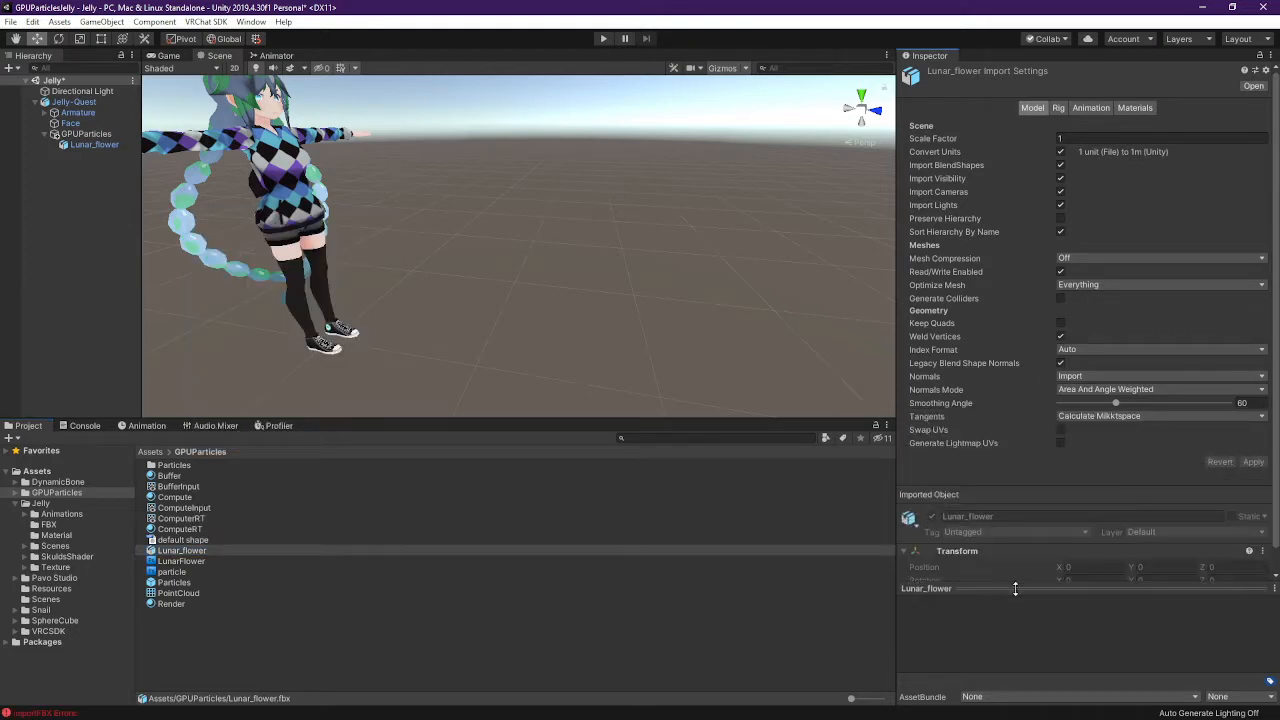
right_click(206, 553)
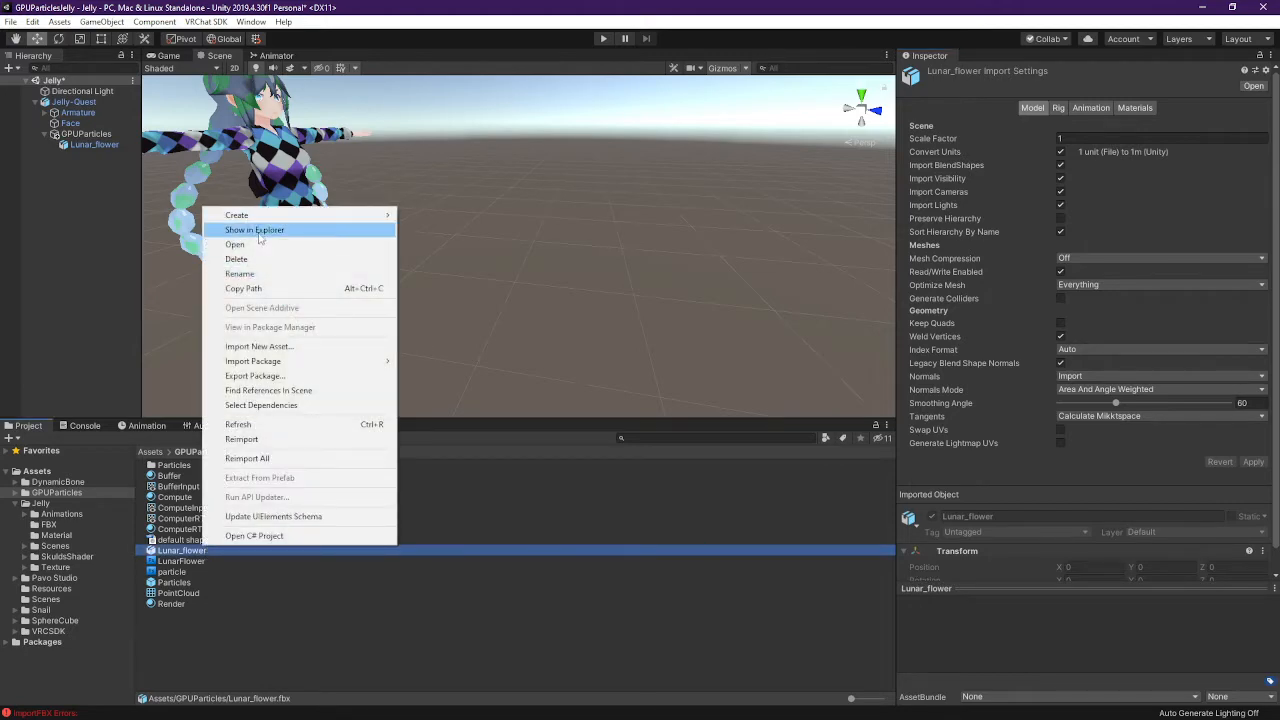
left_click(258, 235)
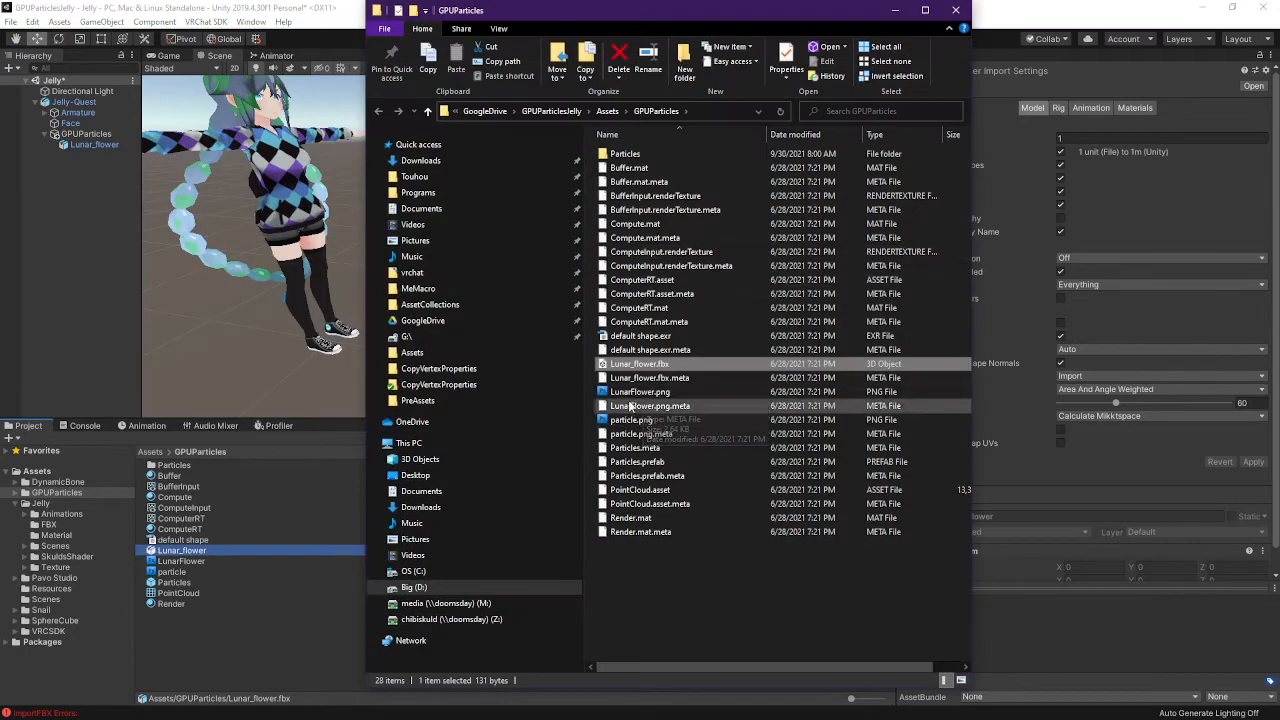
Select all .meta files in the GPUParticles folder, from Buffer.mat.meta to Render.mat.meta, and delete them
left_click(645, 378)
key("Up")
key("Up")
key("Up")
key("Up")
key("Up")
key("Up")
key("Up")
key("Up")
key("Up")
key("Up")
key("Up")
key("Up")
key("Up")
key("Up")
key("Up")
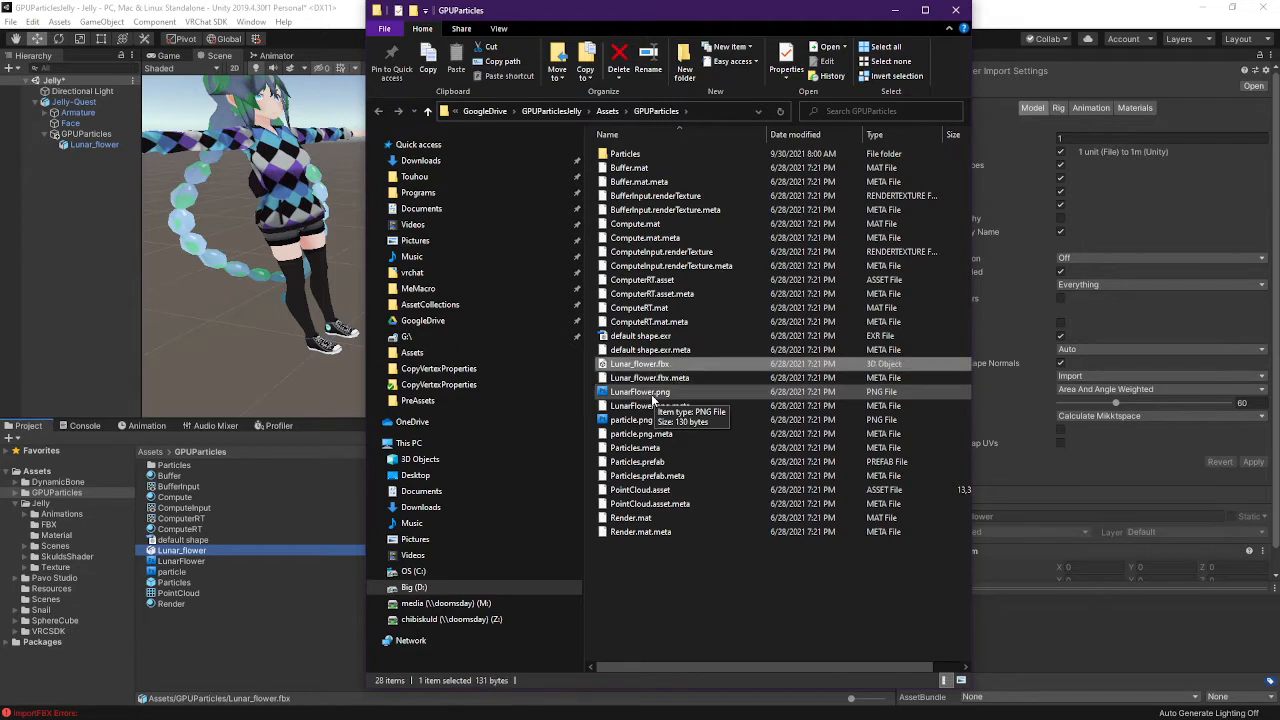
key("Down")
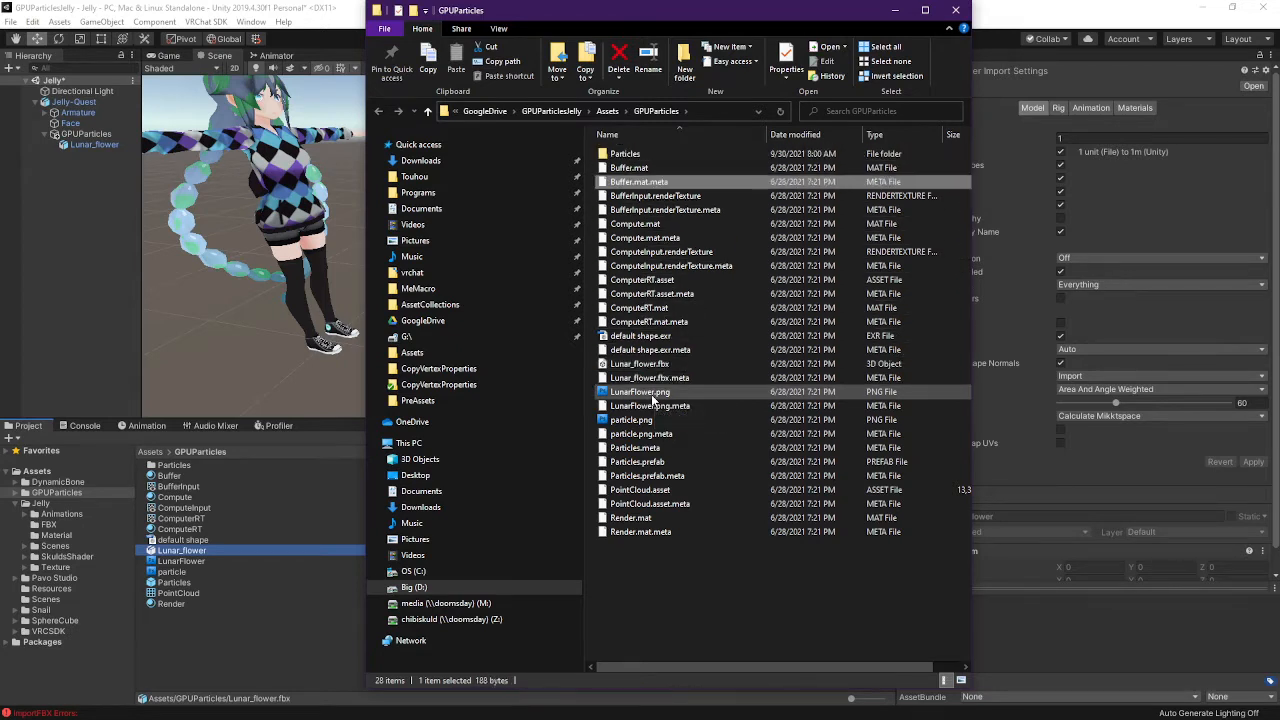
key("ctrl+Down")
key("ctrl+Down")
key("ctrl+space")
key("ctrl+Down")
key("ctrl+Down")
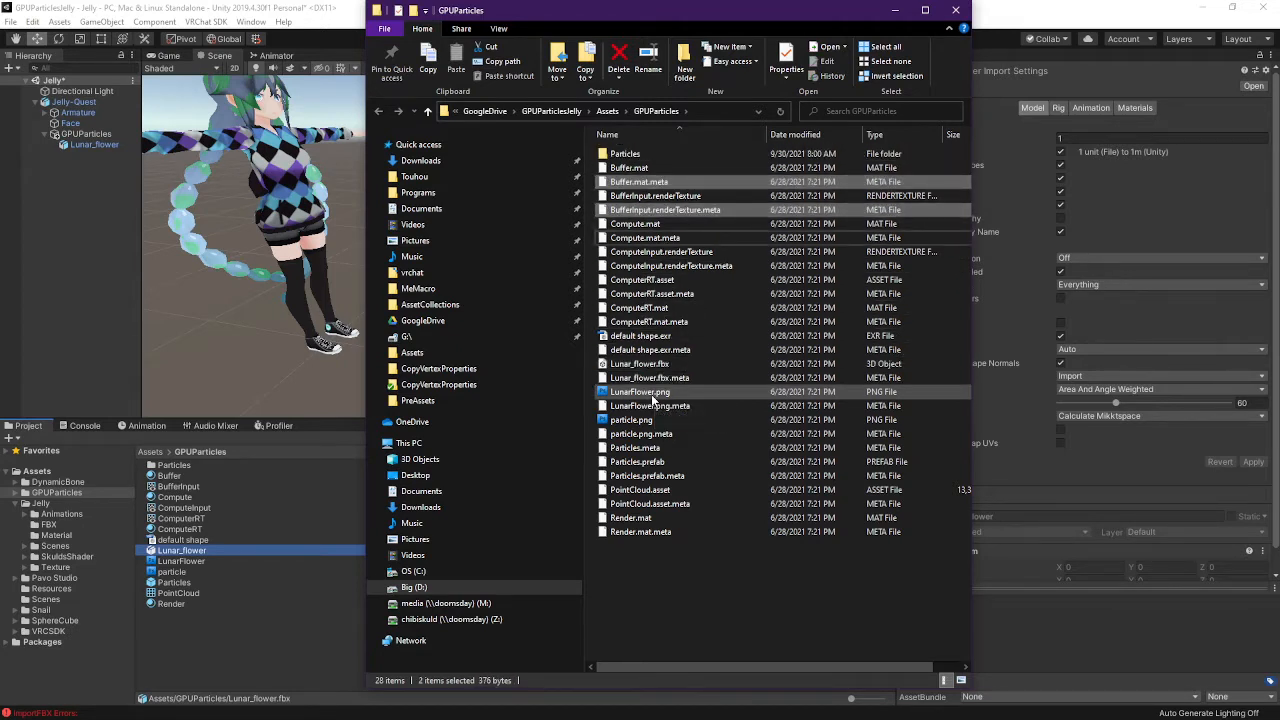
key("ctrl+space")
key("ctrl+Down")
key("ctrl+Down")
key("ctrl+space")
key("ctrl+Down")
key("ctrl+Down")
key("ctrl+space")
key("ctrl+Down")
key("ctrl+Down")
key("ctrl+space")
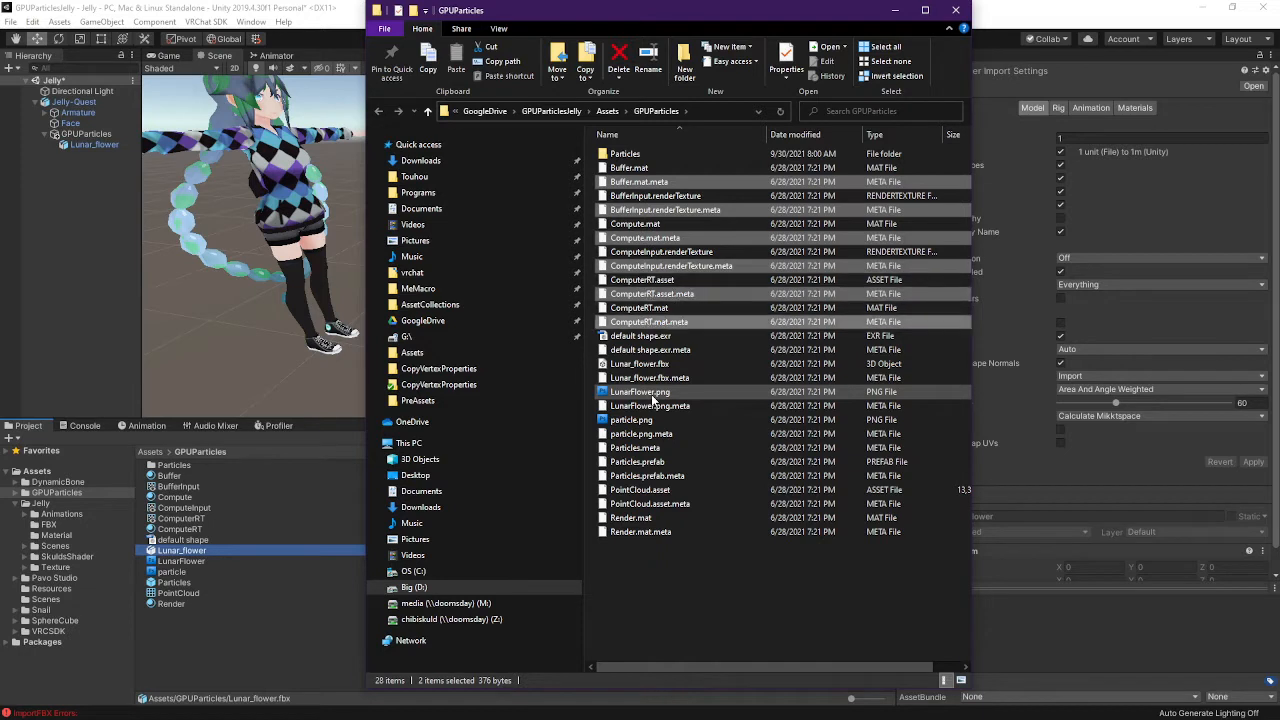
key("ctrl+Down")
key("ctrl+Down")
key("ctrl+space")
key("ctrl+Down")
key("ctrl+Down")
key("ctrl+space")
key("ctrl+Down")
key("ctrl+Down")
key("ctrl+space")
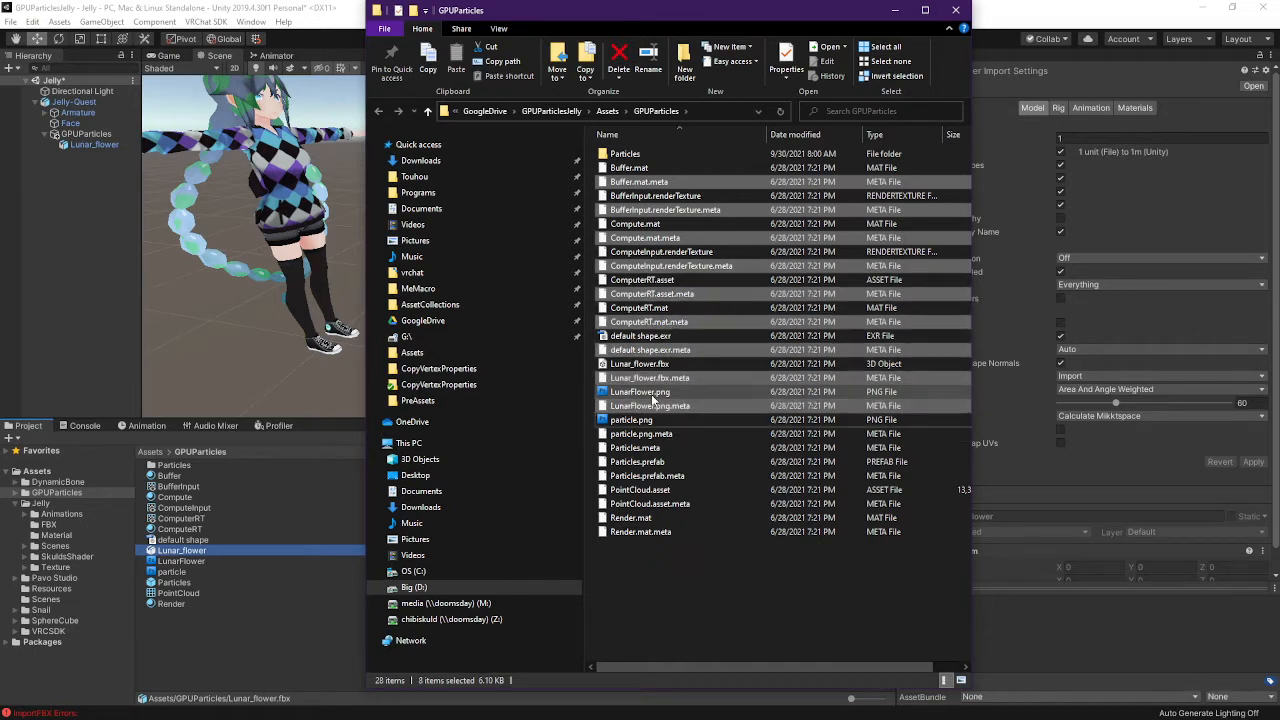
key("ctrl+Down")
key("ctrl+Down")
key("ctrl+space")
key("ctrl+Down")
key("ctrl+Down")
key("ctrl+Up")
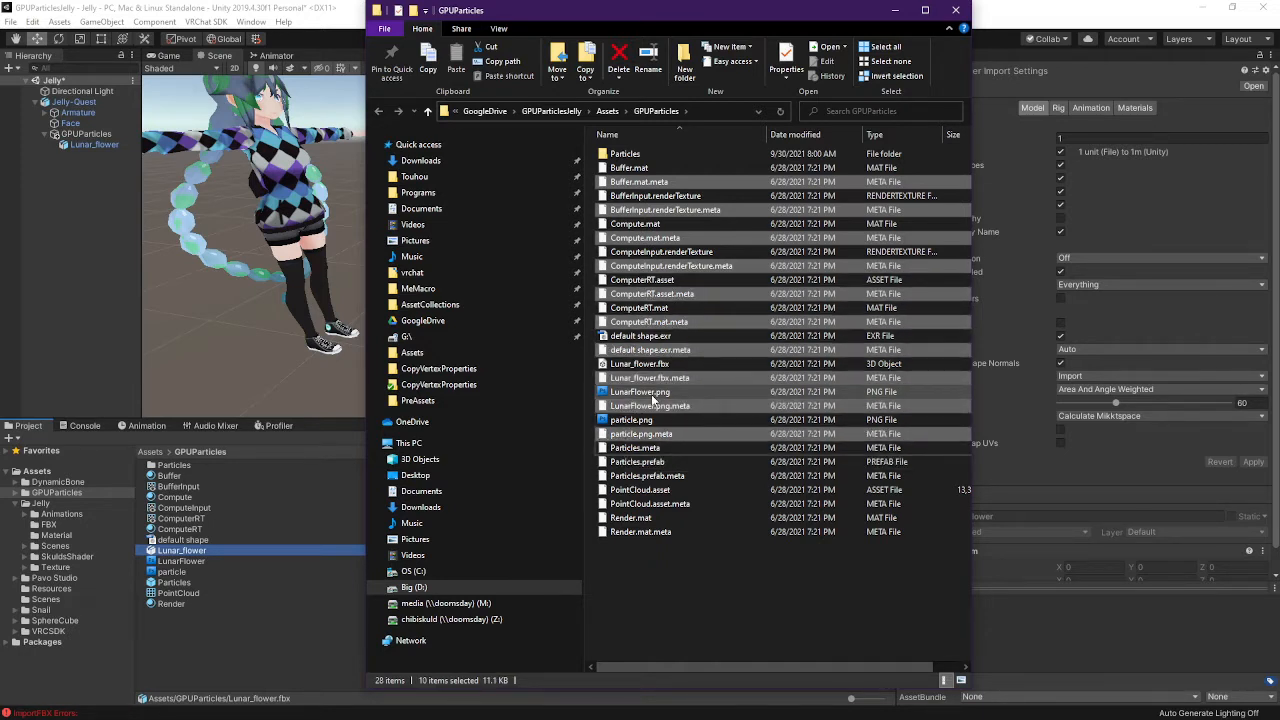
key("ctrl+space")
key("ctrl+Down")
key("ctrl+Down")
key("ctrl+space")
key("ctrl+Down")
key("ctrl+Down")
key("ctrl+space")
key("ctrl+Down")
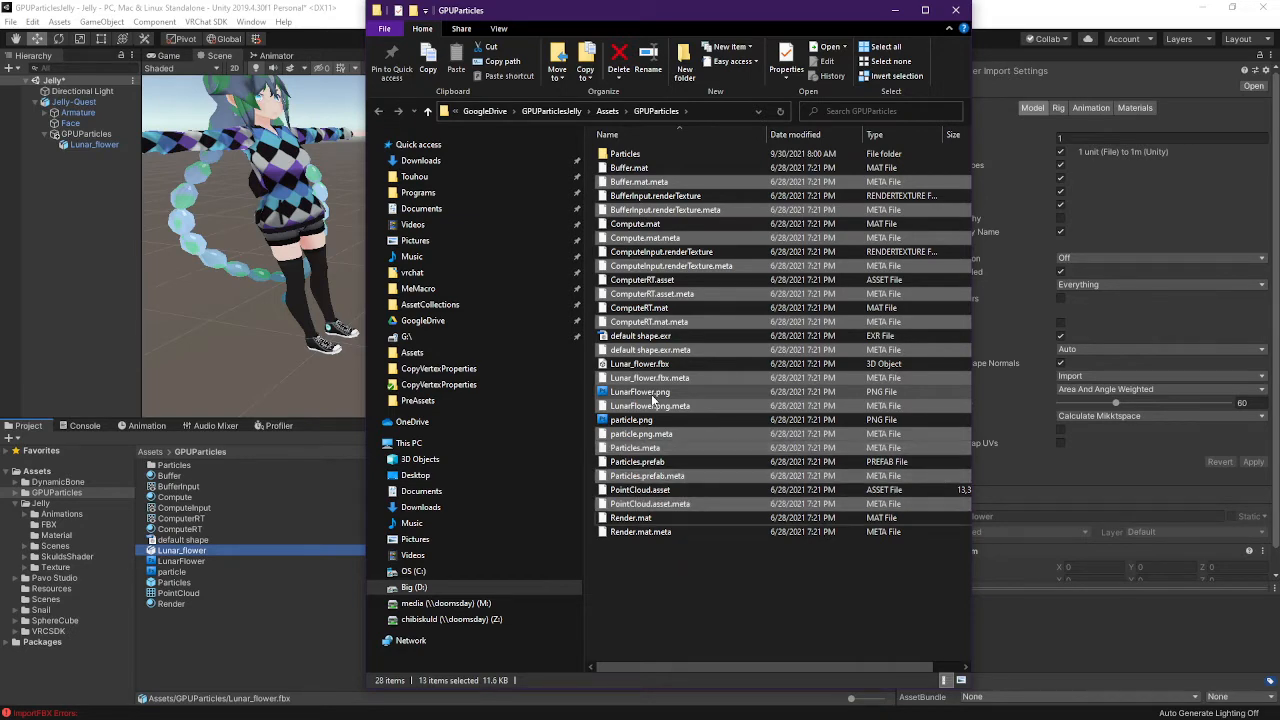
key("ctrl+Down")
key("ctrl+space")
key("Delete")
In the Particles subfolder, delete the shader, script and shared.cginc .meta files
key("Home")
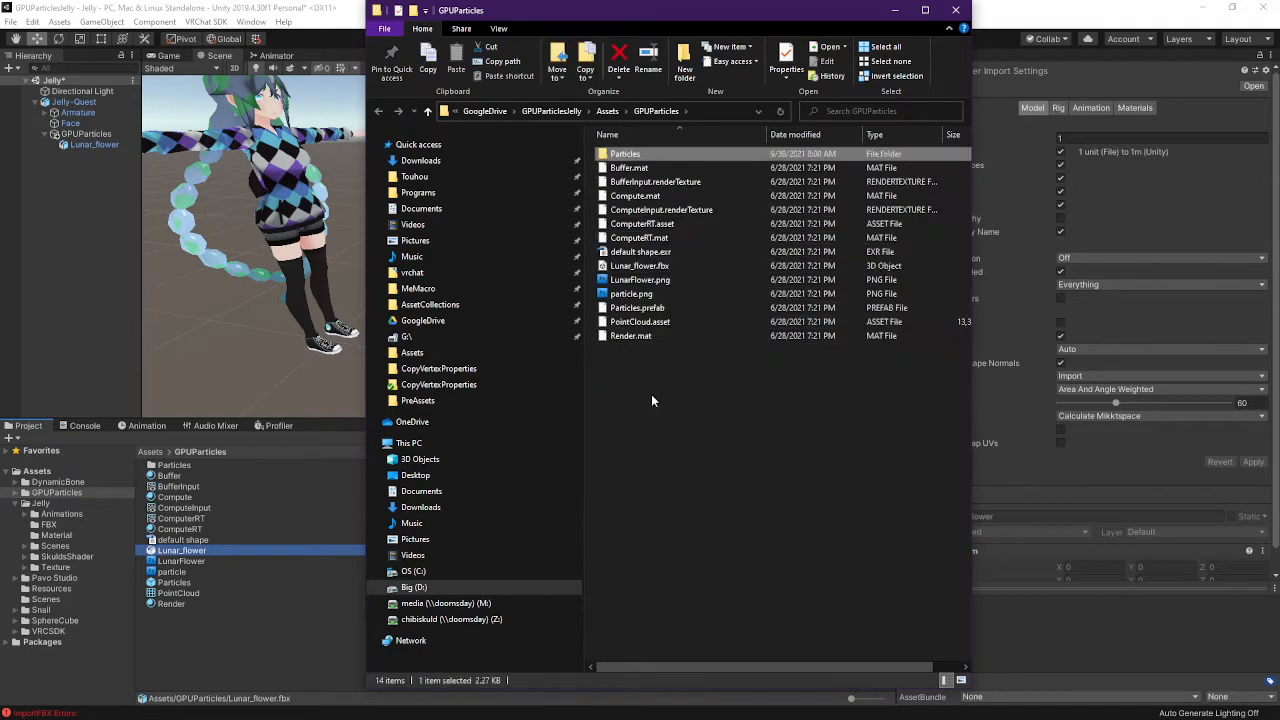
key("Return")
key("Down")
key("Down")
key("Up")
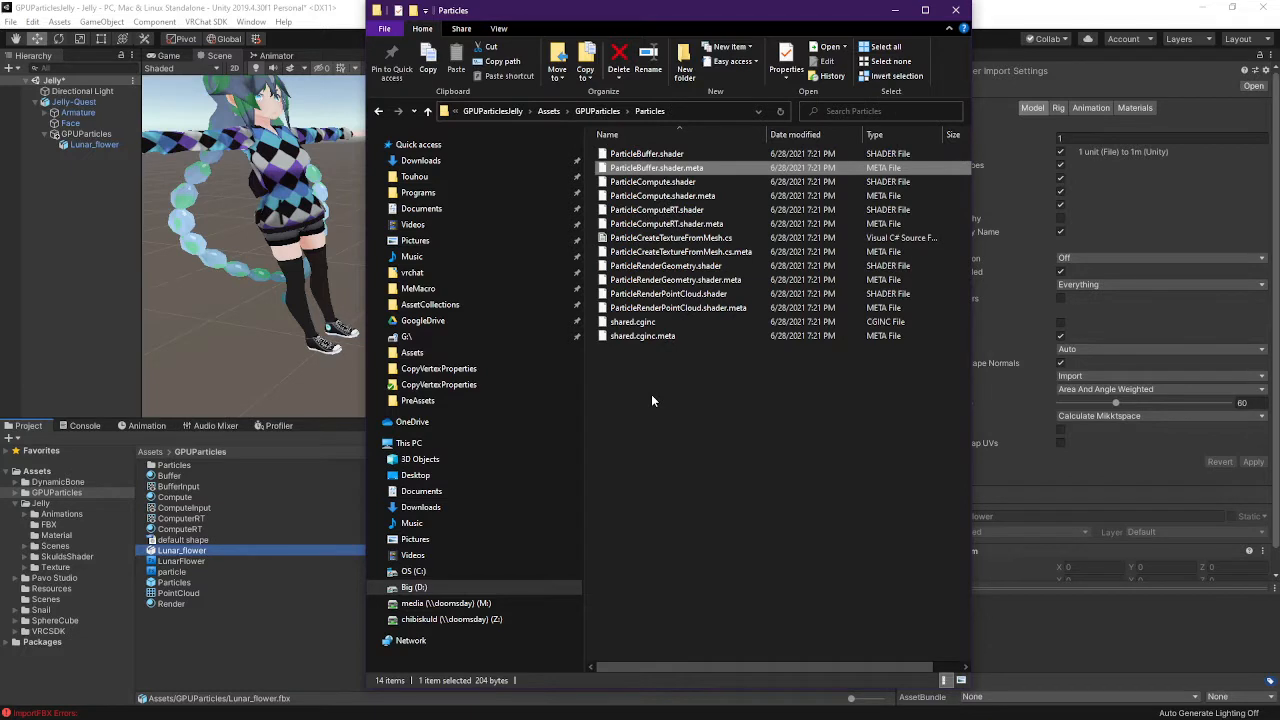
key("ctrl+Down")
key("ctrl+Down")
key("ctrl+space")
key("ctrl+Down")
key("ctrl+Down")
key("ctrl+space")
key("ctrl+Down")
key("ctrl+Down")
key("ctrl+space")
key("ctrl+Down")
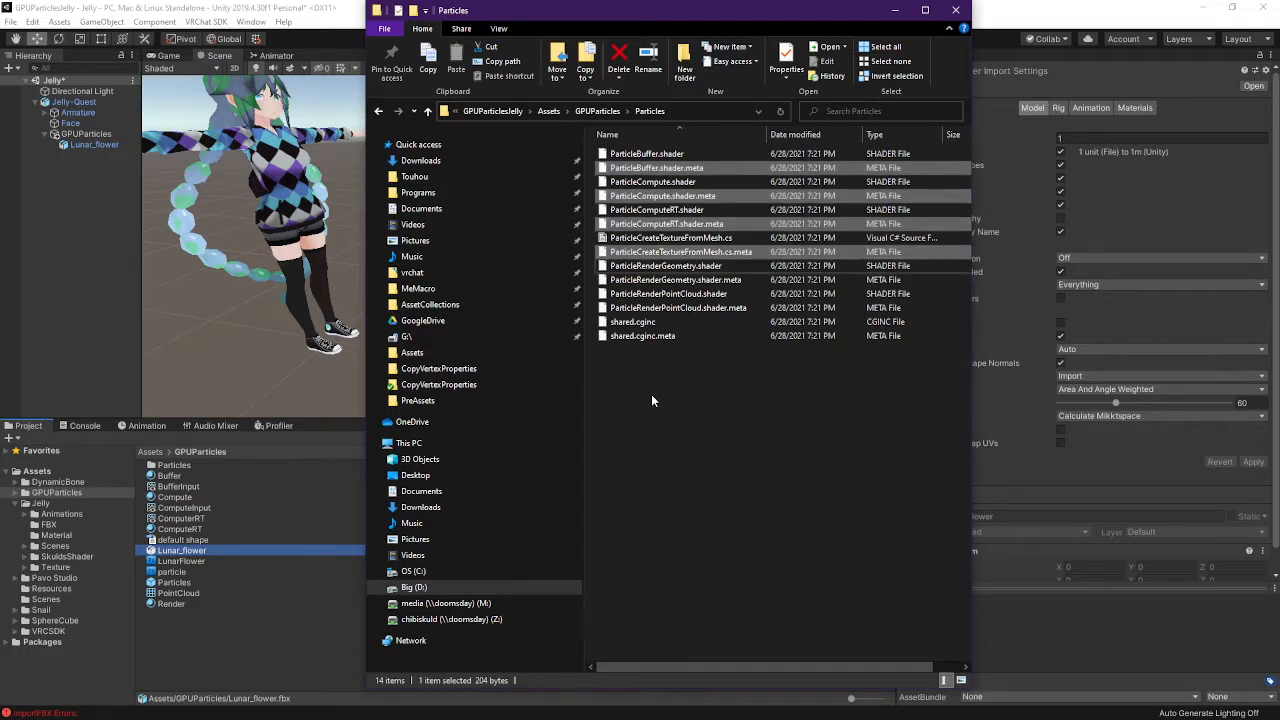
key("ctrl+Down")
key("ctrl+space")
key("ctrl+Down")
key("ctrl+Down")
key("ctrl+space")
key("ctrl+Down")
key("ctrl+Down")
key("ctrl+space")
key("Delete")
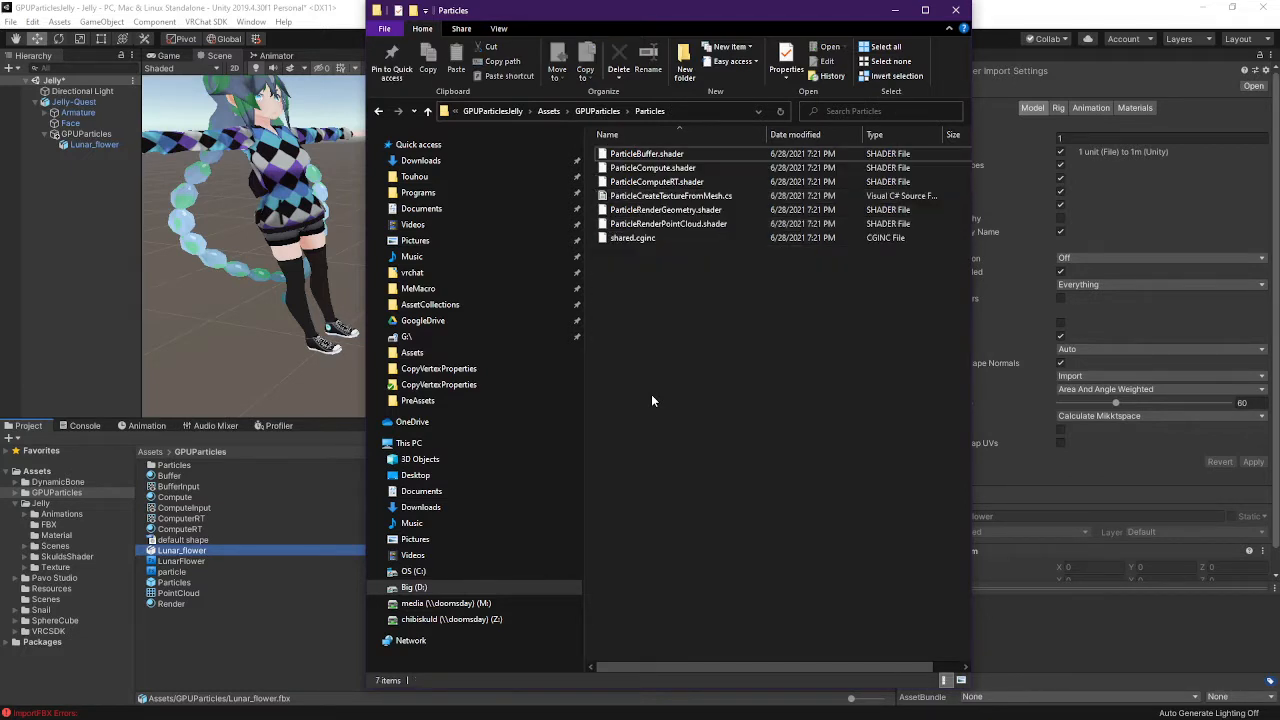
Apply the pending import settings for the LunarFlower texture in Unity
left_click(264, 642)
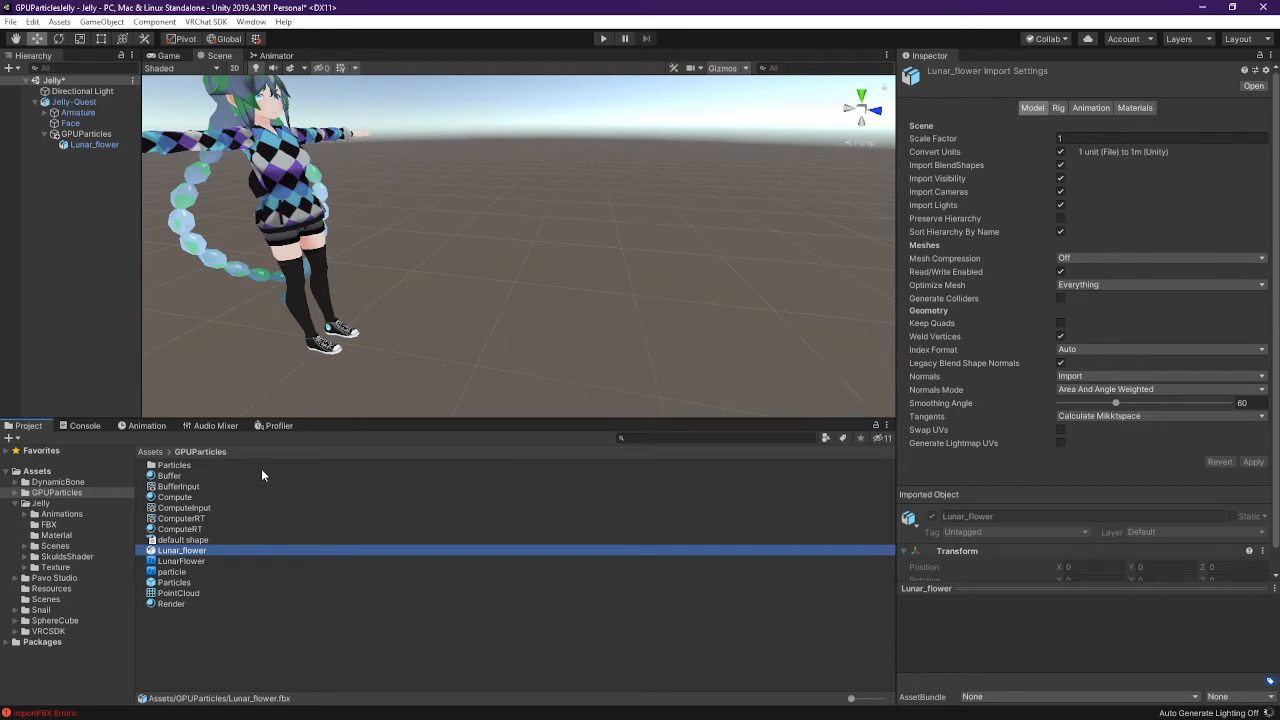
left_click(181, 561)
left_click(182, 550)
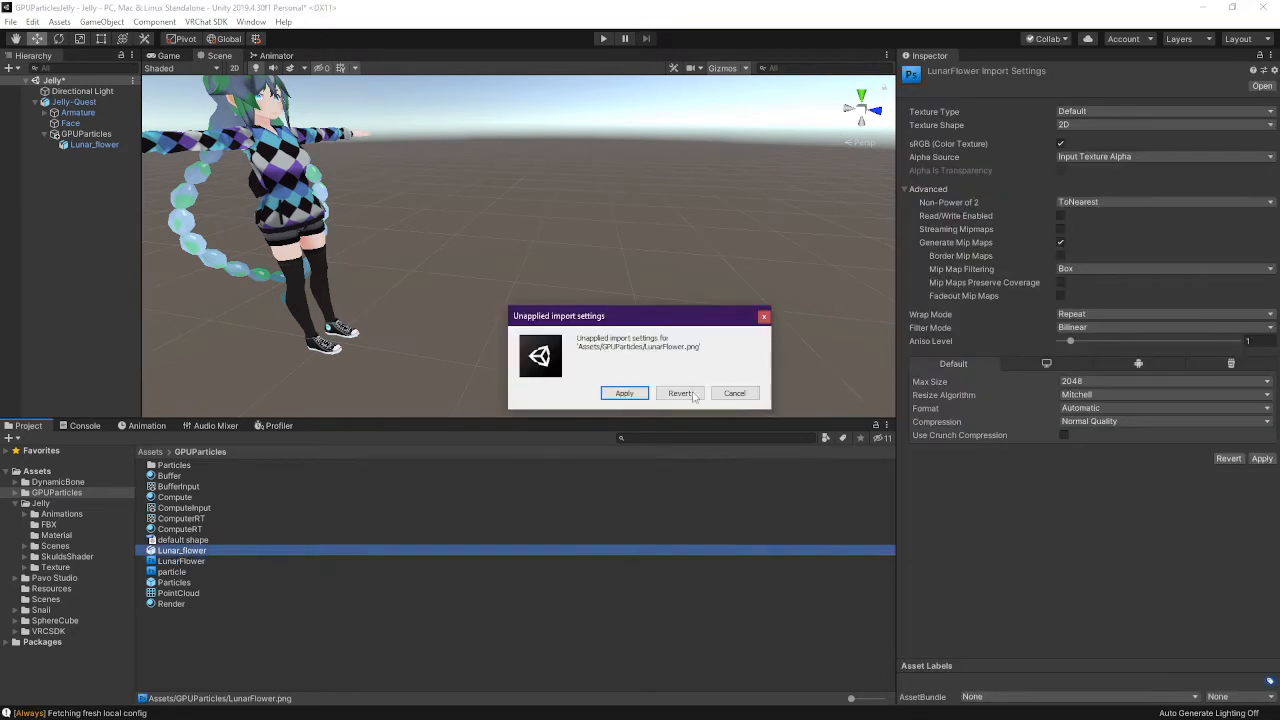
left_click(640, 394)
Apply the default shape texture's pending import settings, then bring up its folder in File Explorer
left_click(205, 541)
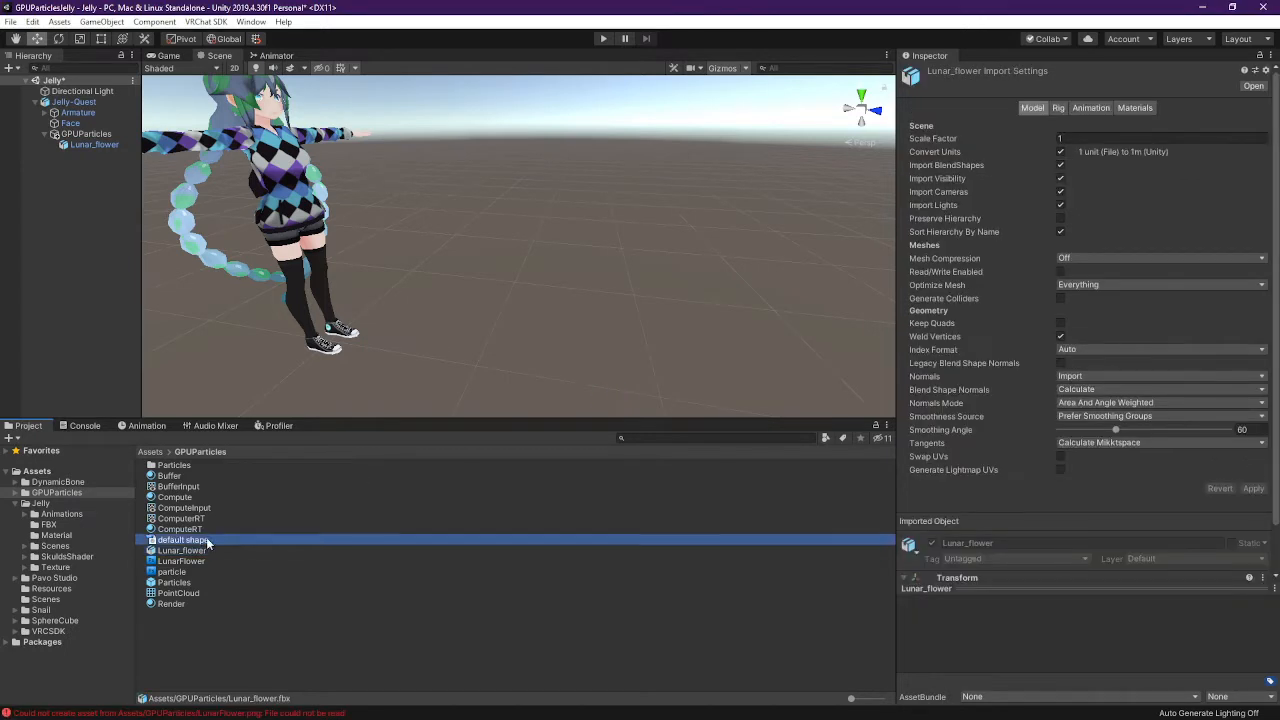
left_click(200, 550)
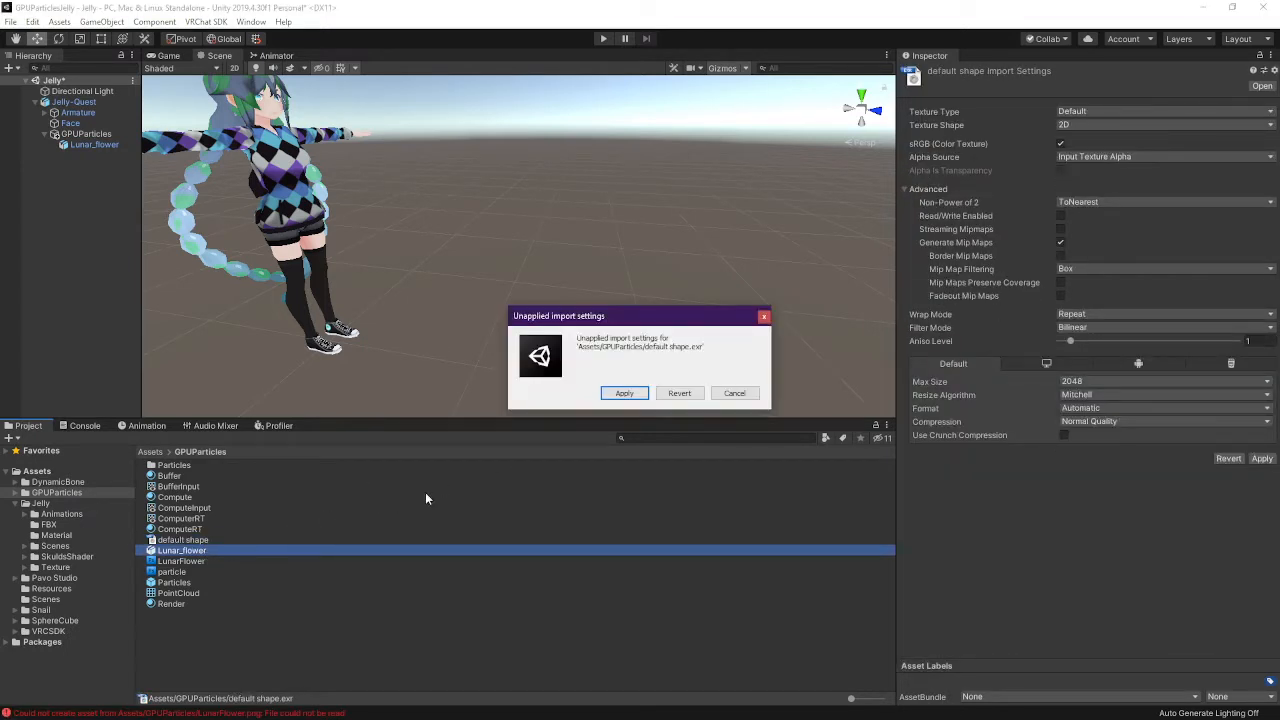
left_click(641, 396)
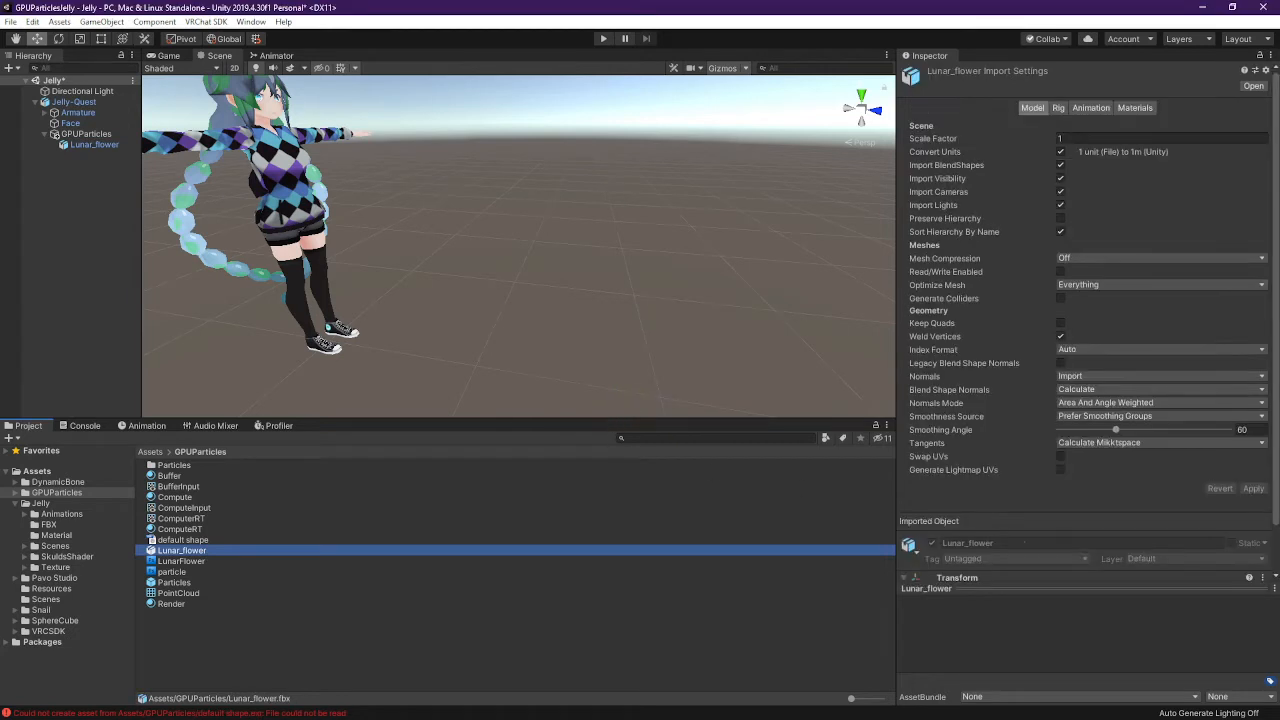
scroll(1059, 469, "down", 2)
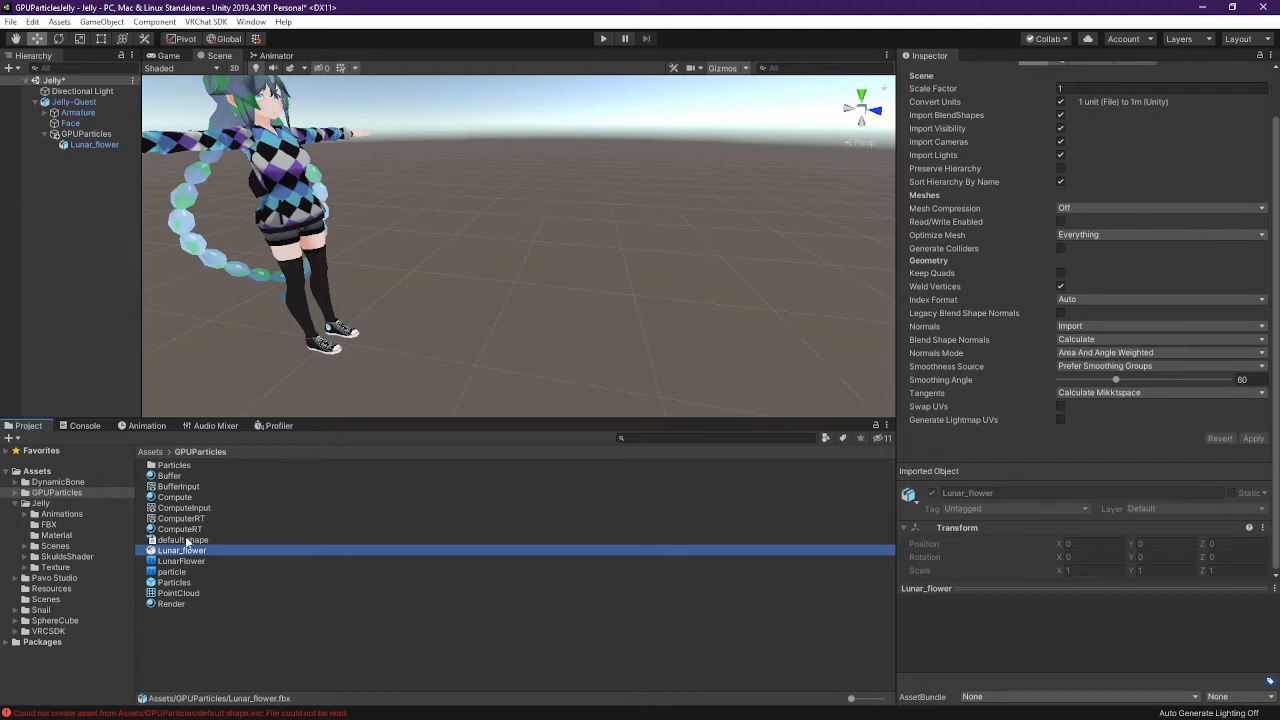
key("alt+Tab")
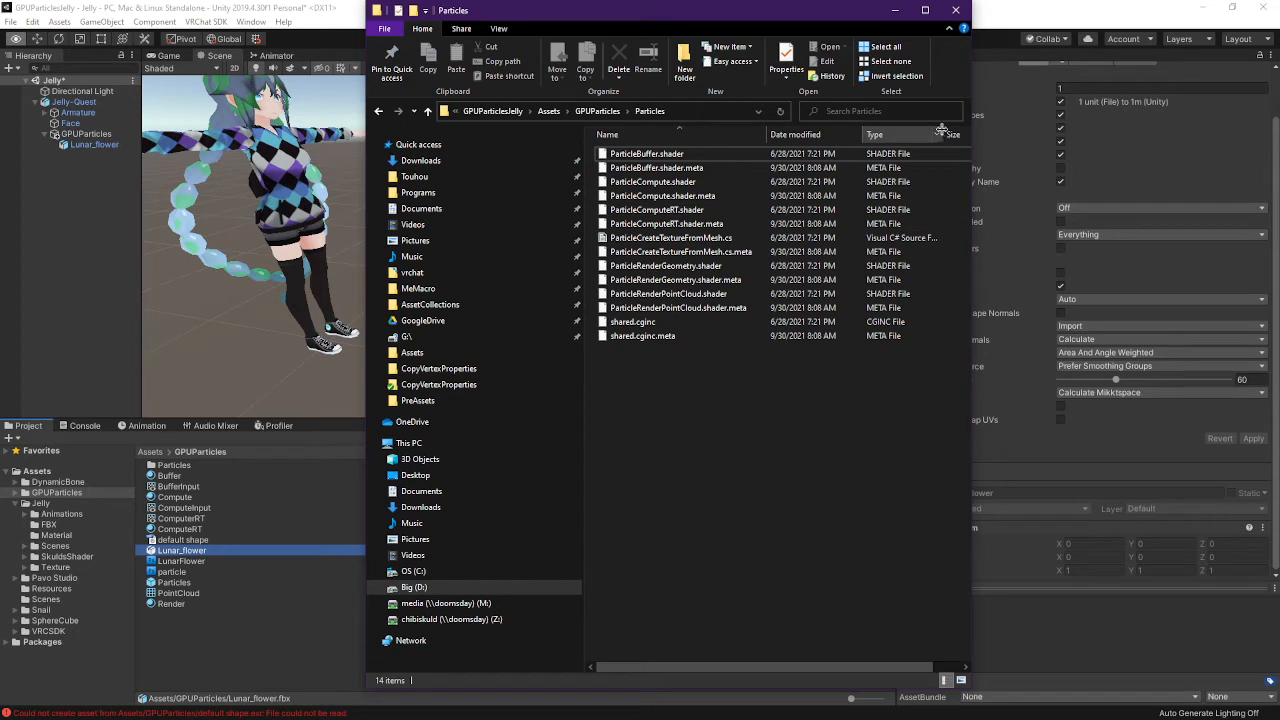
Widen the Explorer columns to show file sizes and browse the GPUParticles folder's assets
left_click_drag(944, 131, 914, 131)
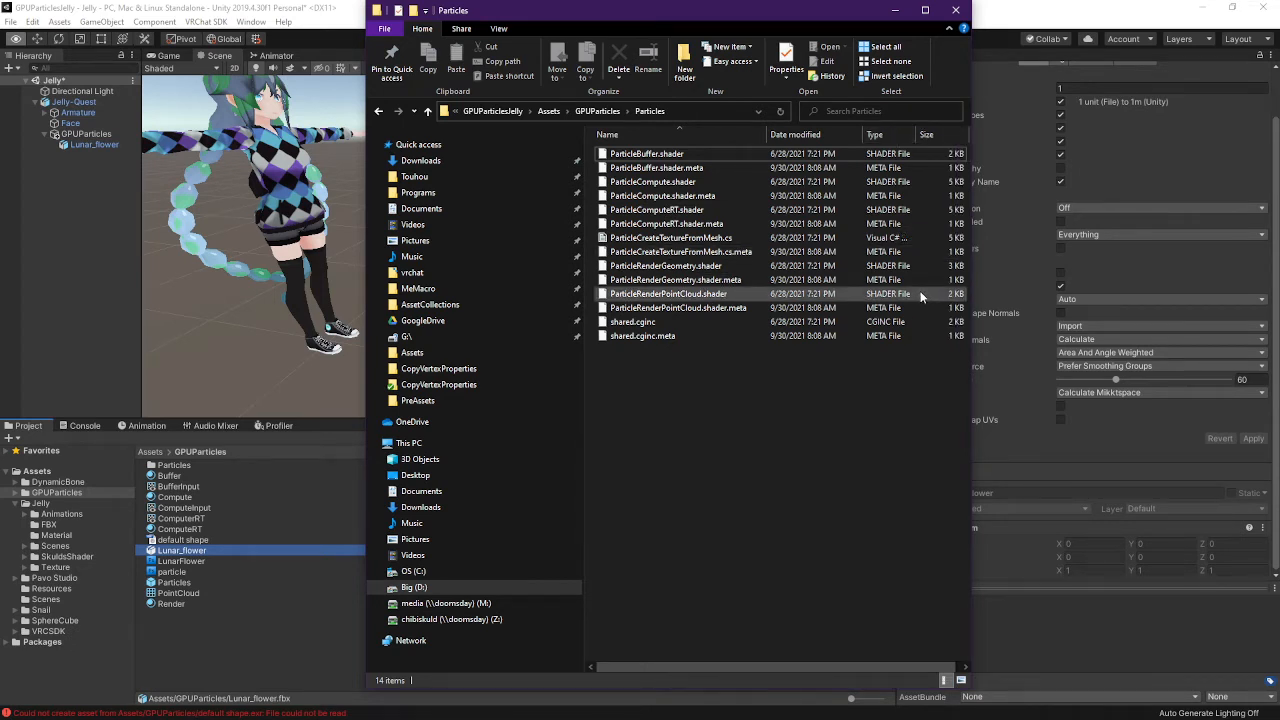
left_click(595, 112)
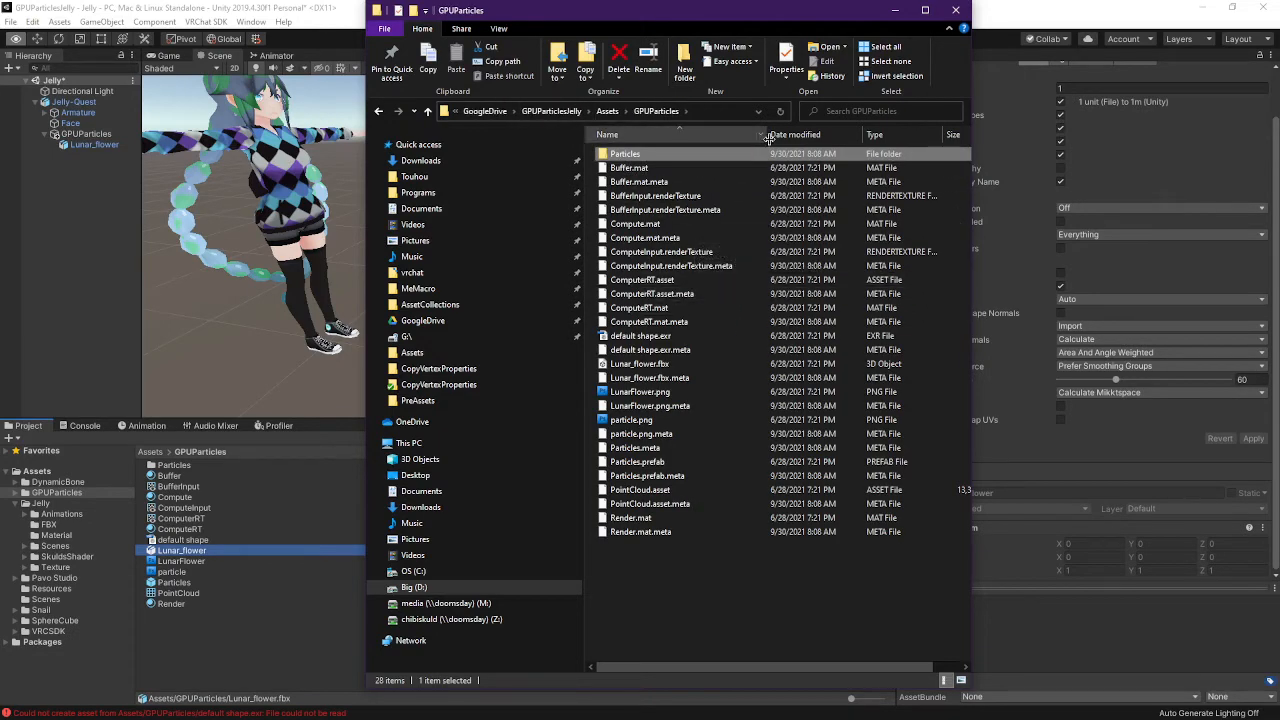
left_click_drag(766, 134, 730, 135)
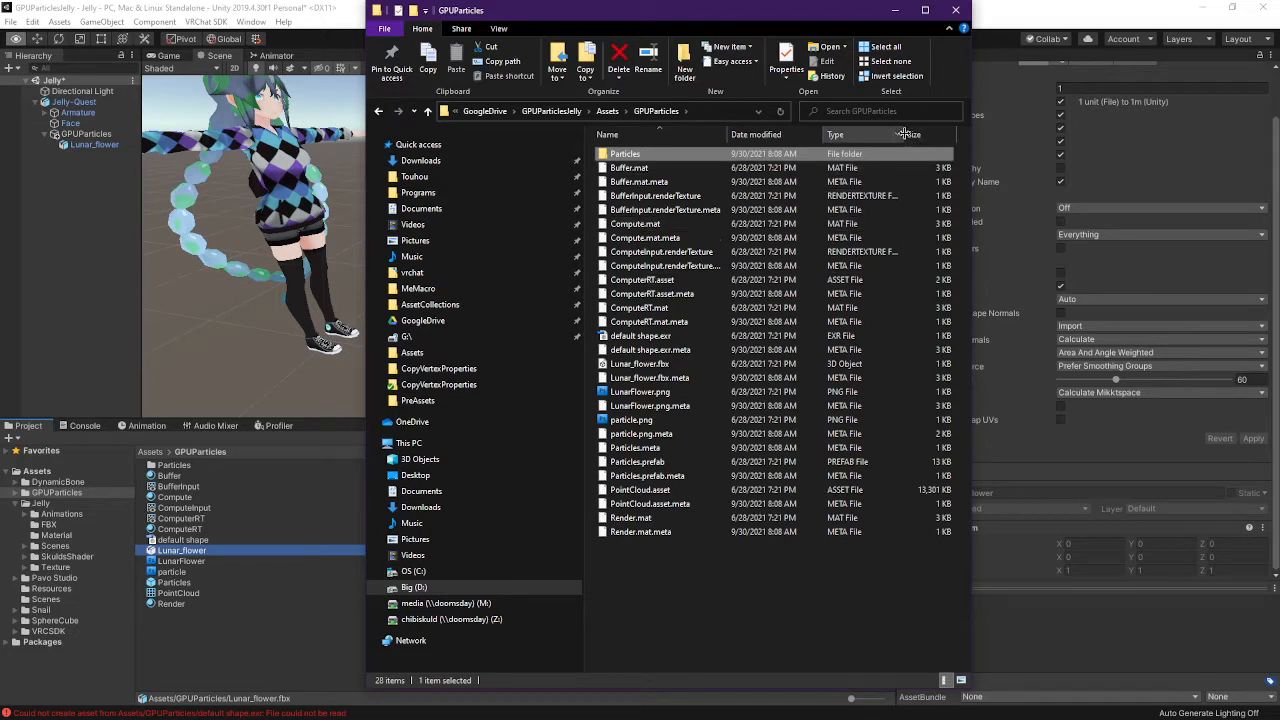
mouse_move(898, 135)
left_mouse_down()
mouse_move(924, 135)
mouse_move(903, 135)
left_mouse_up()
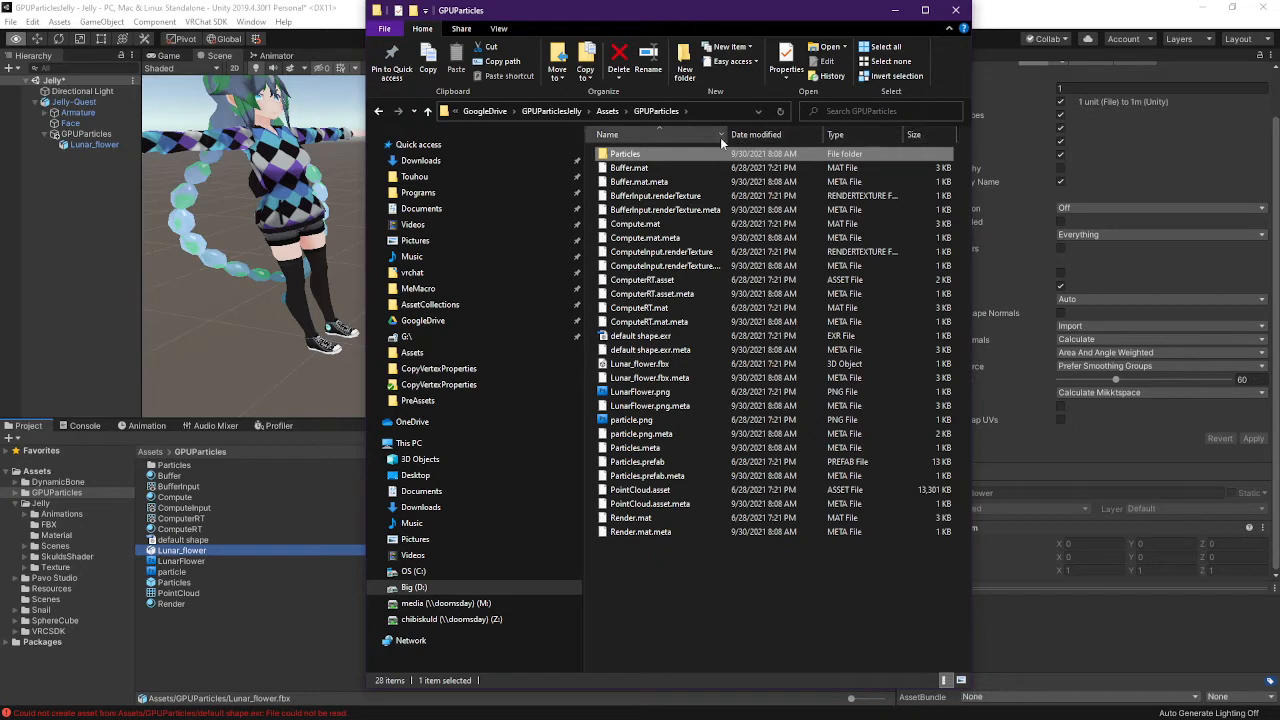
left_click_drag(727, 134, 744, 134)
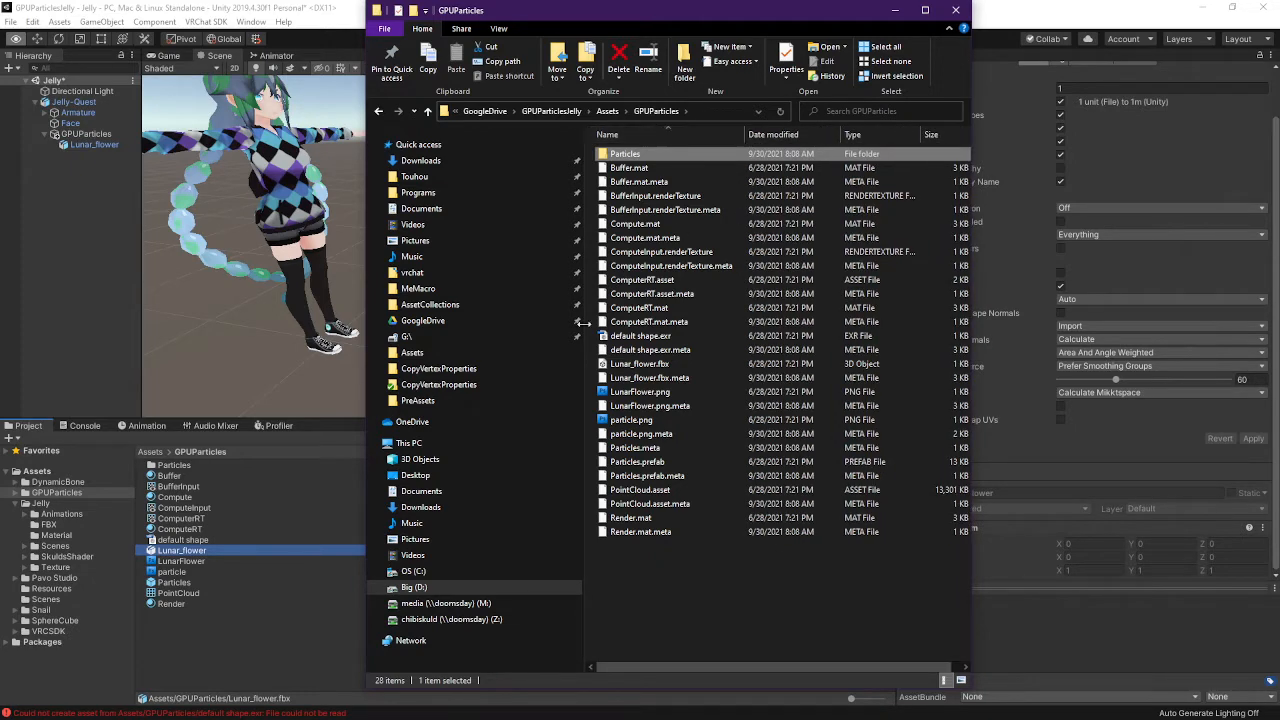
left_click(188, 551)
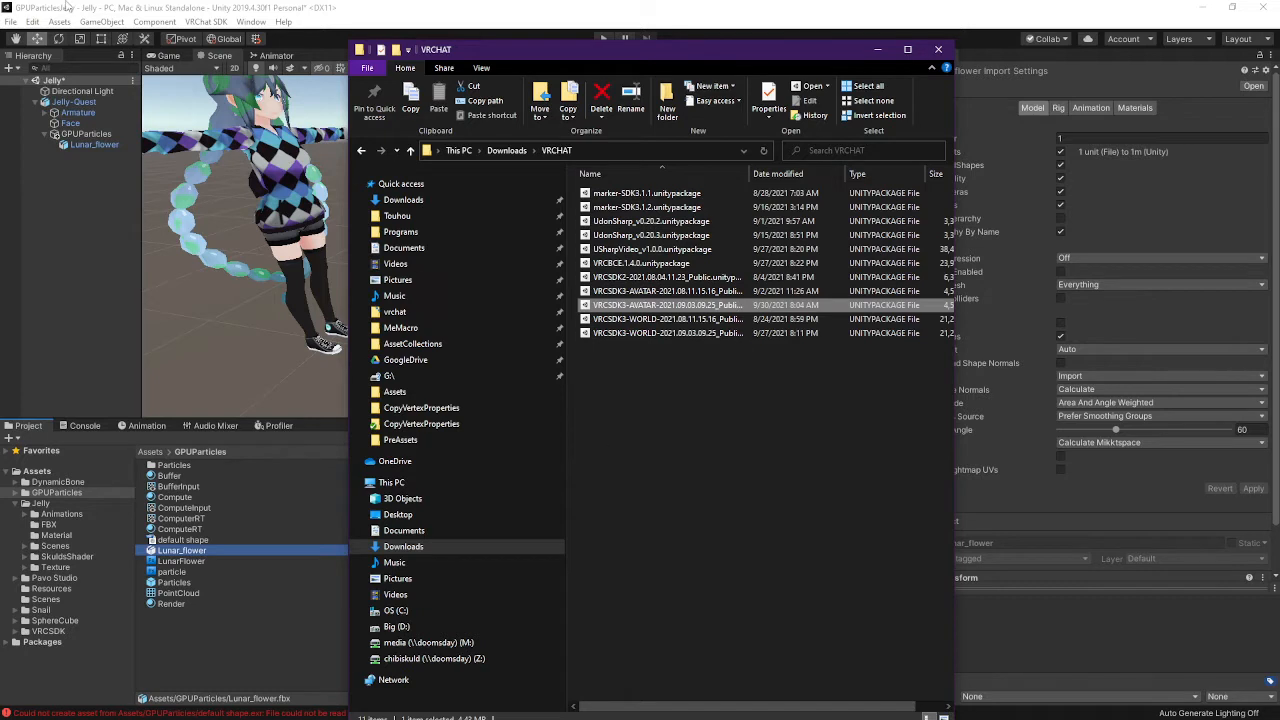
Drag the Chrome window with the VRChat download page into view over Explorer
left_click(68, 6)
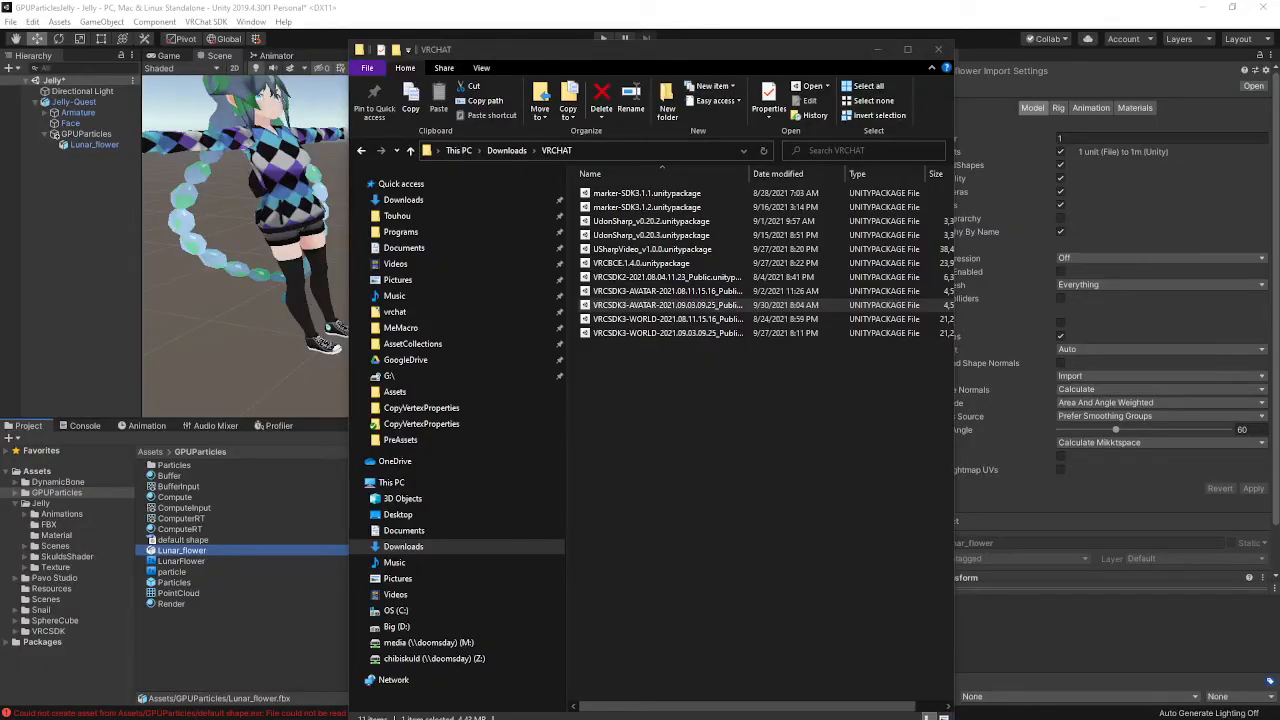
left_click_drag(1140, 0, 866, 74)
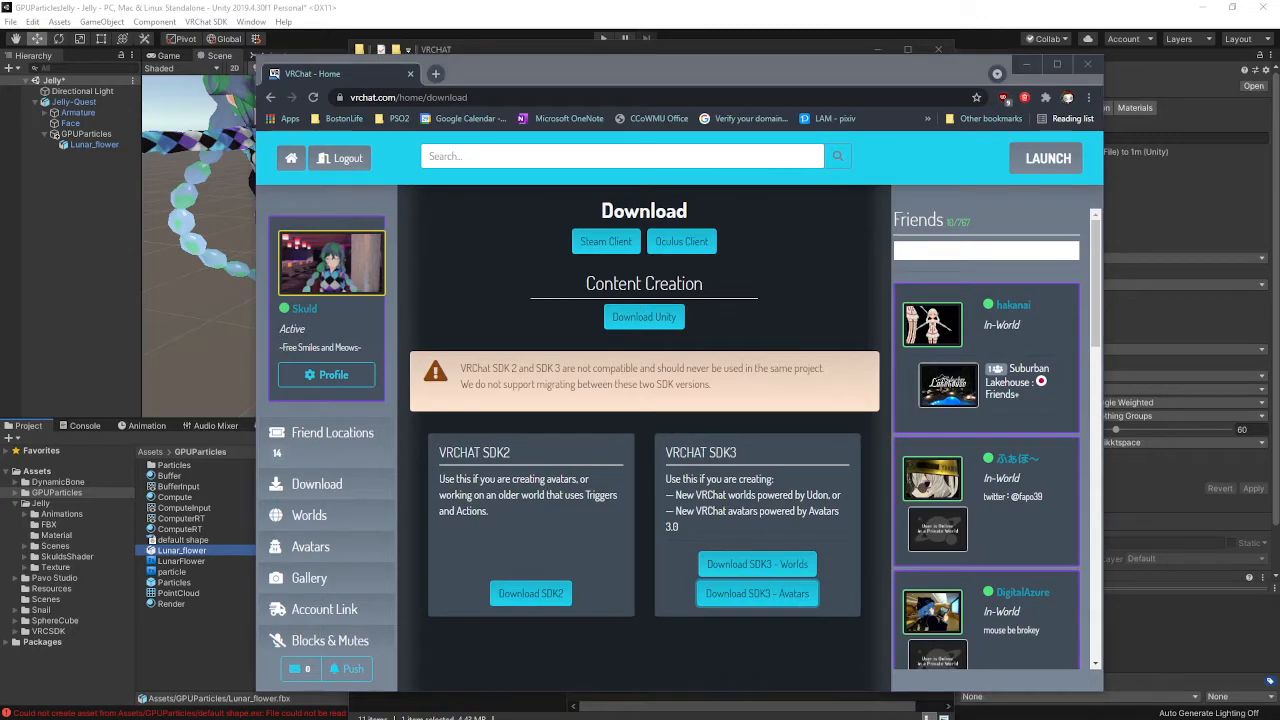
Copy the SSH clone address from the GPUParticleToy repository page on GitHub
key("alt+Tab")
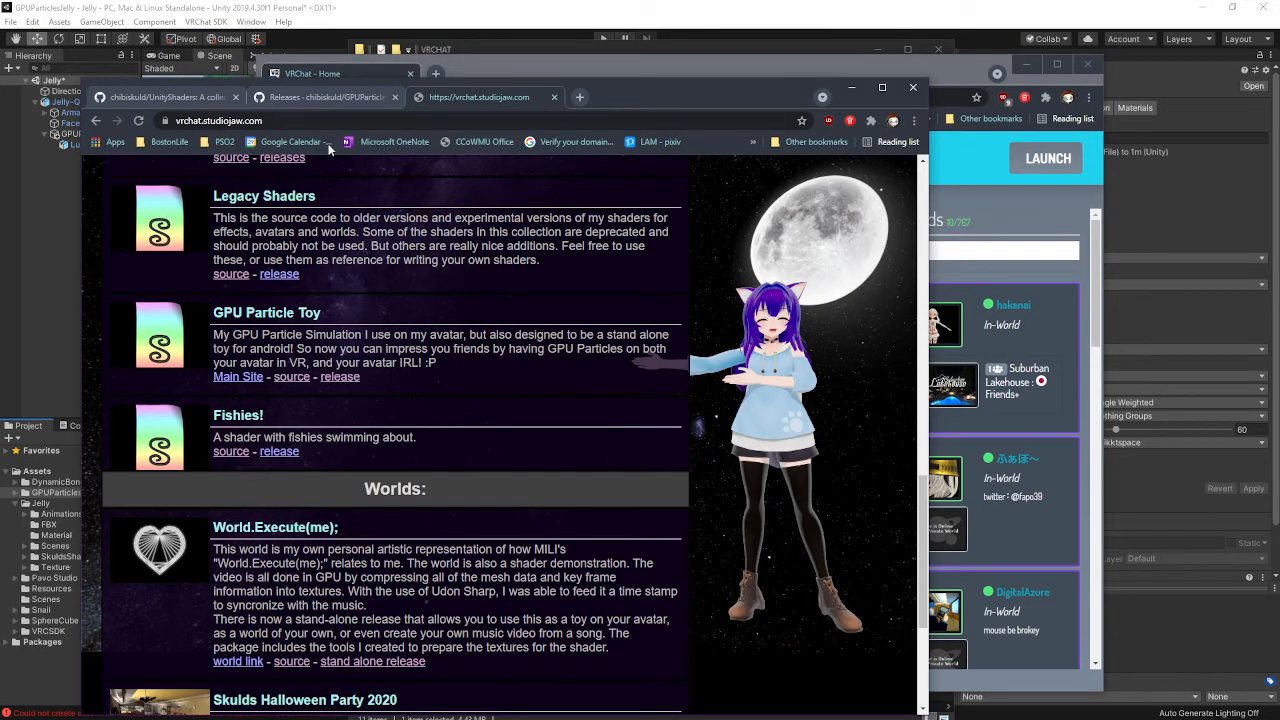
left_click(172, 99)
scroll(250, 370, "up", 2)
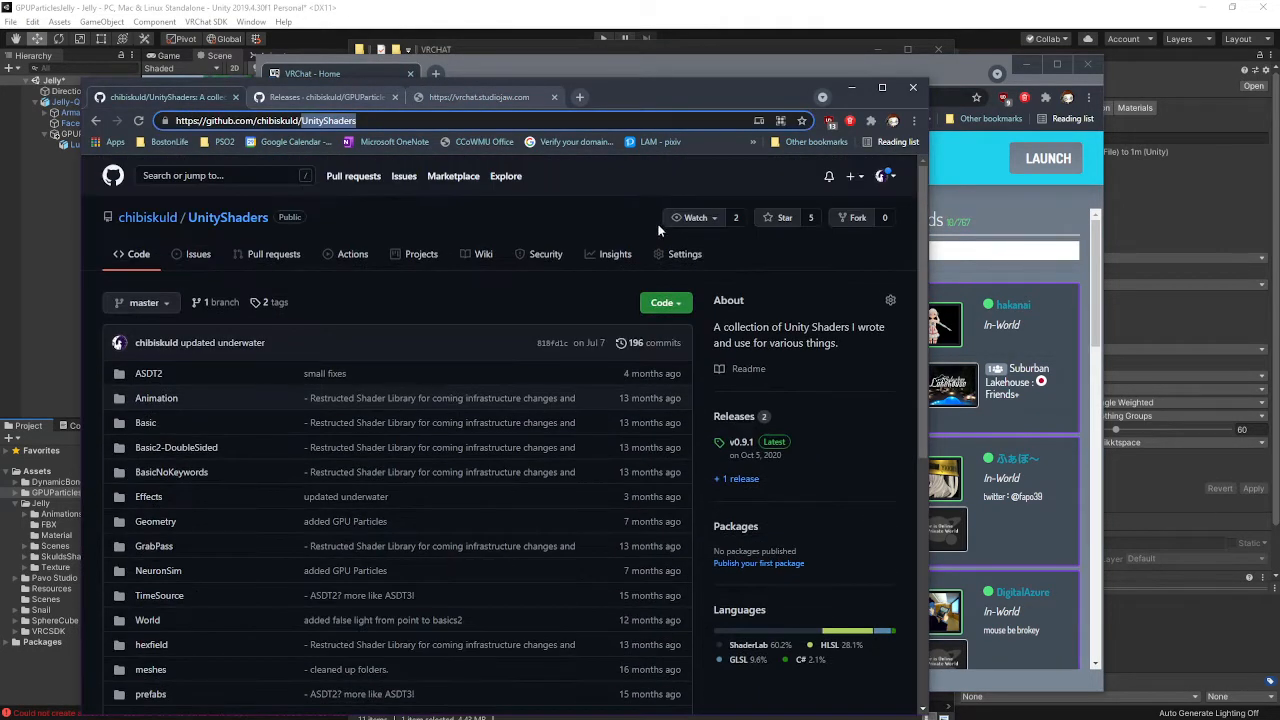
left_click(341, 98)
left_click(238, 219)
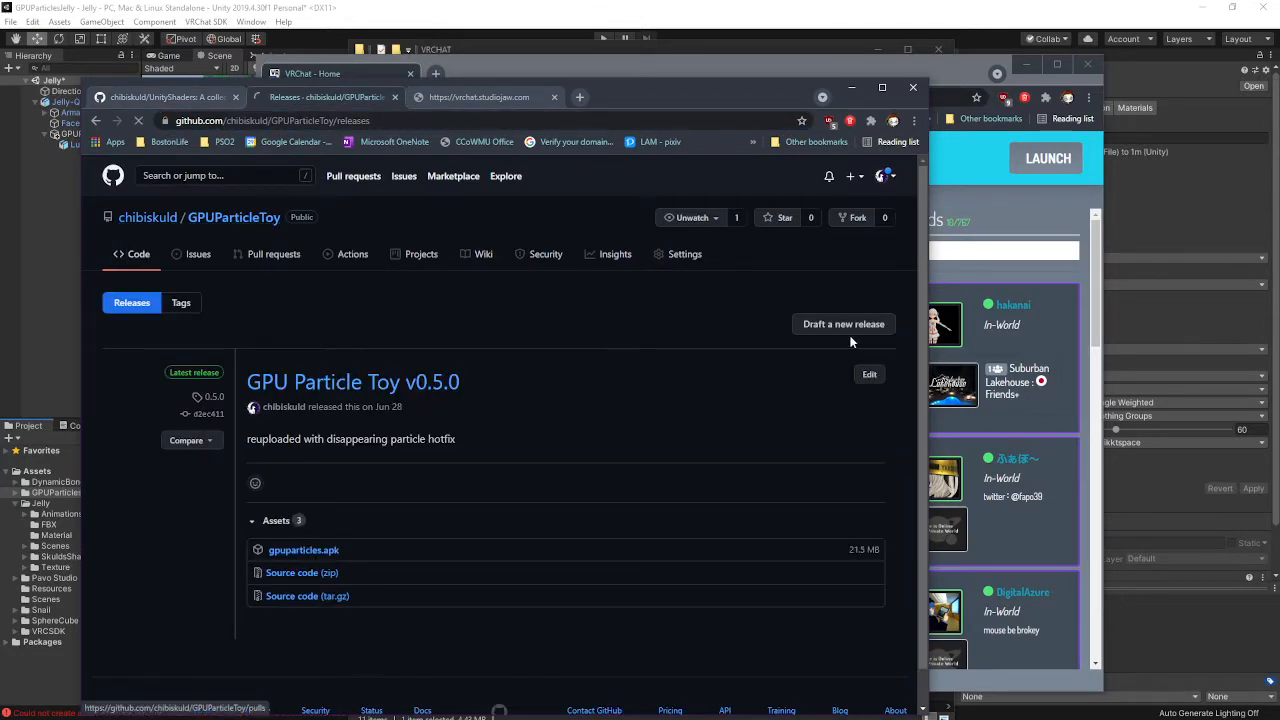
left_click(667, 303)
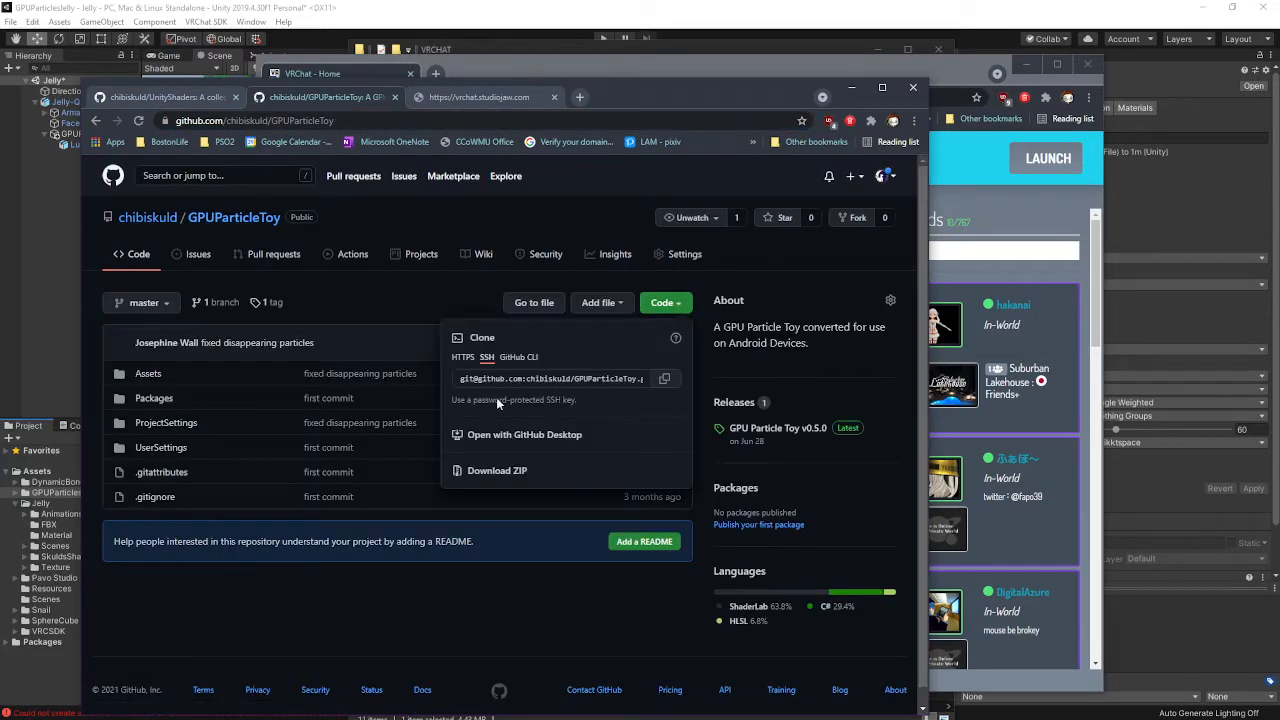
left_click(664, 380)
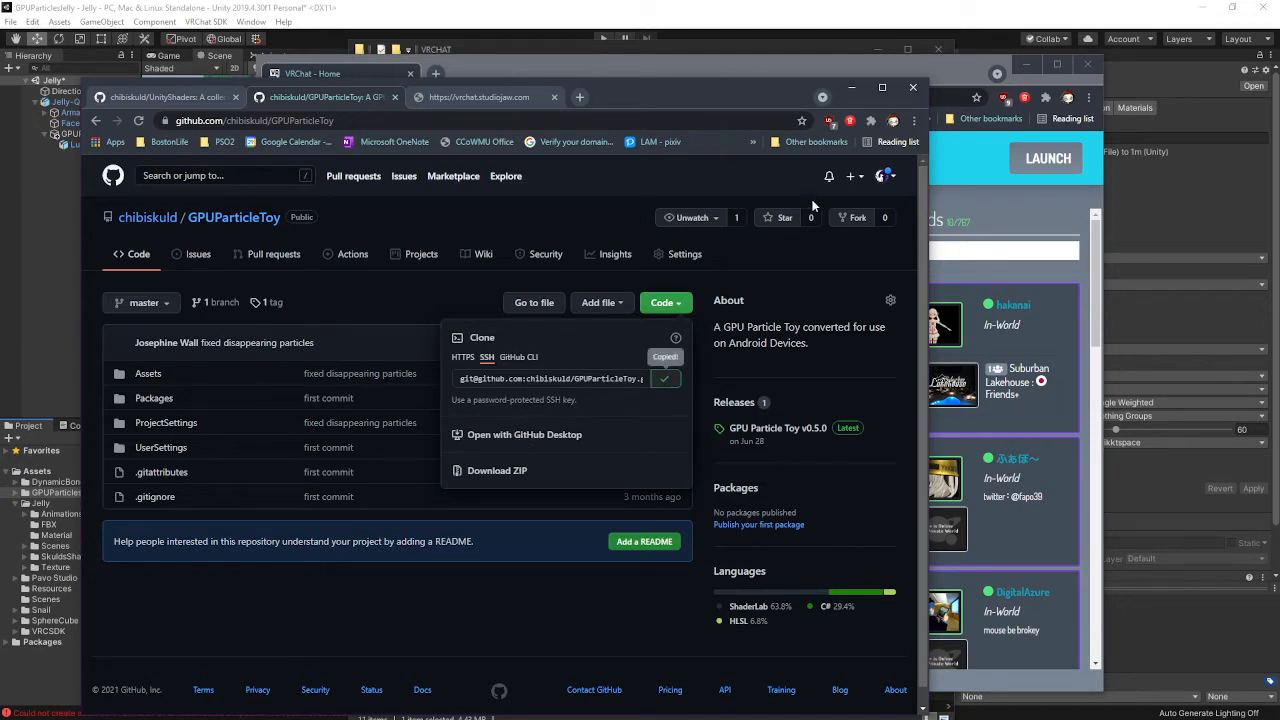
left_click(902, 239)
Minimize the GitHub window and run calc from the Windows Run box
left_click(853, 88)
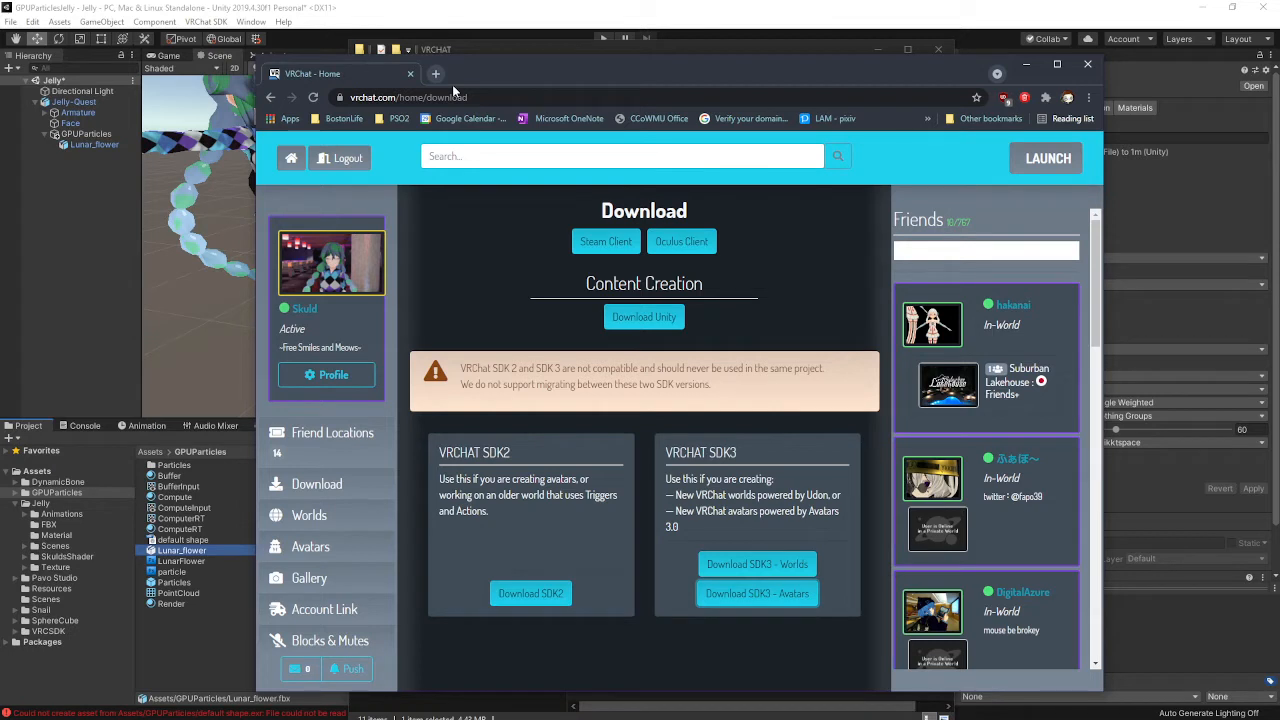
key("super+r")
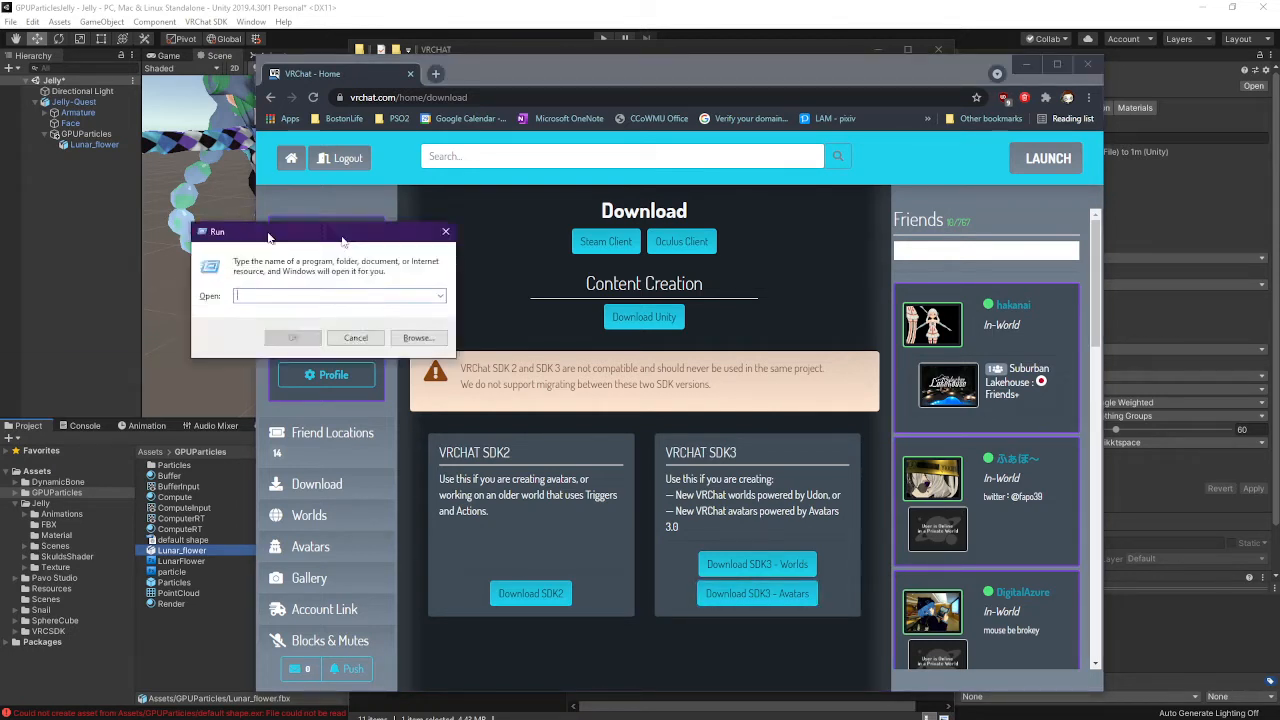
left_click_drag(255, 228, 565, 233)
type("putt")
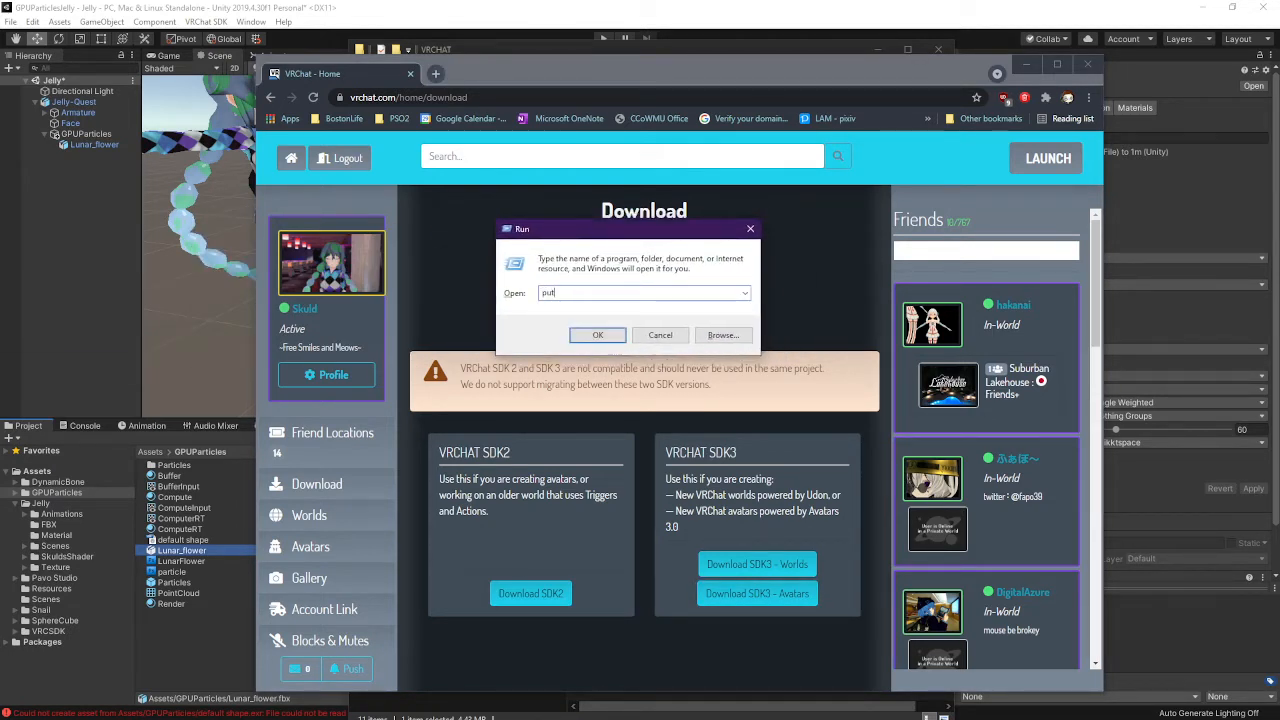
key("BackSpace")
key("BackSpace")
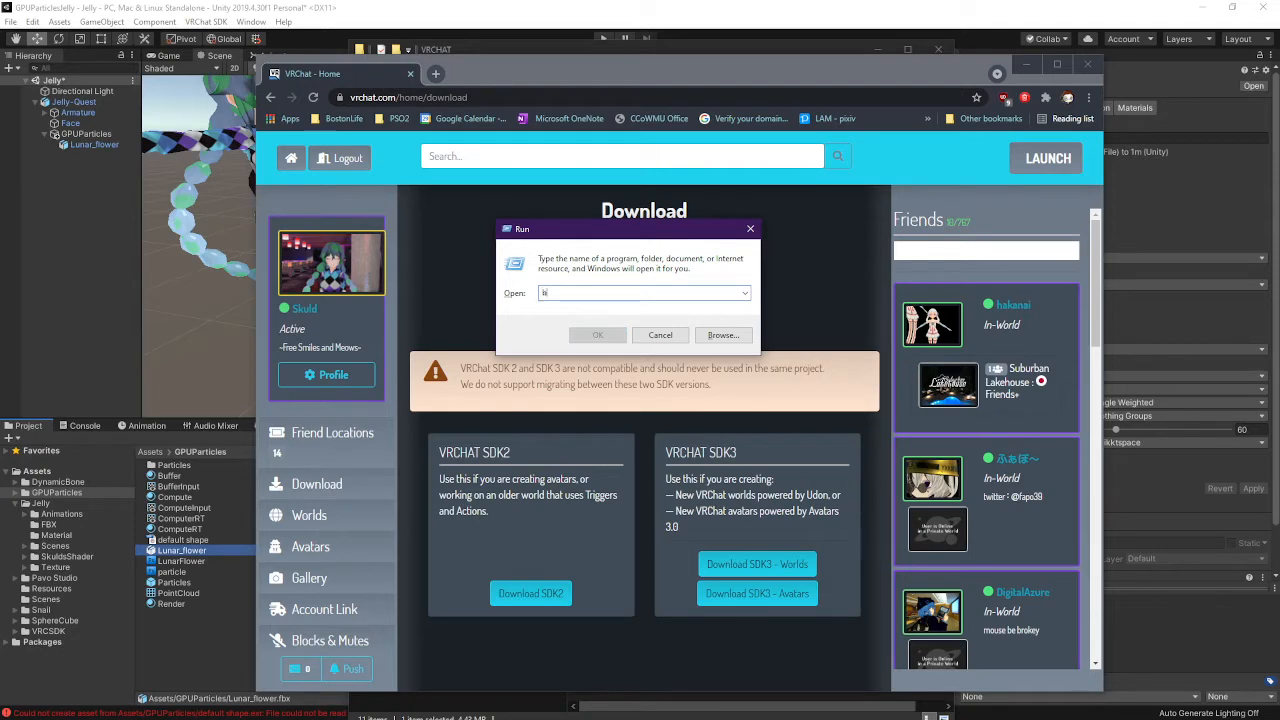
type("calc")
key("Return")
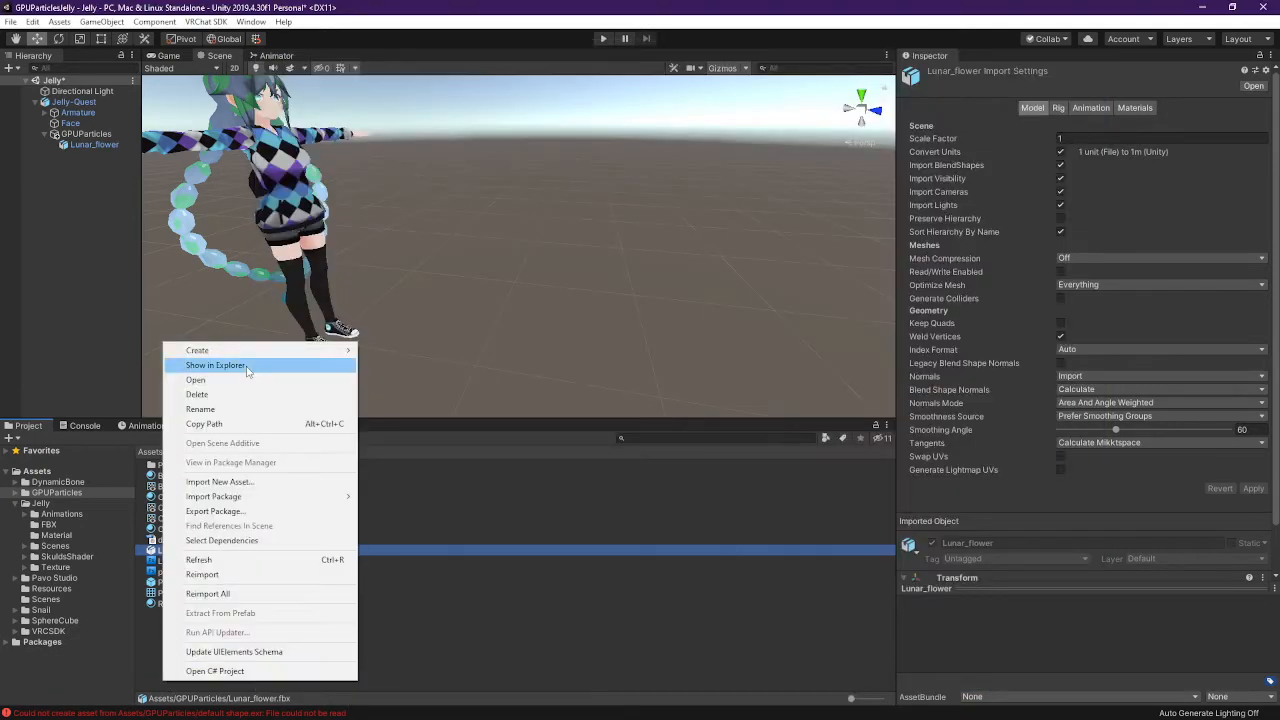
Open Git Bash in the project's Assets folder and close File Explorer
left_click(255, 363)
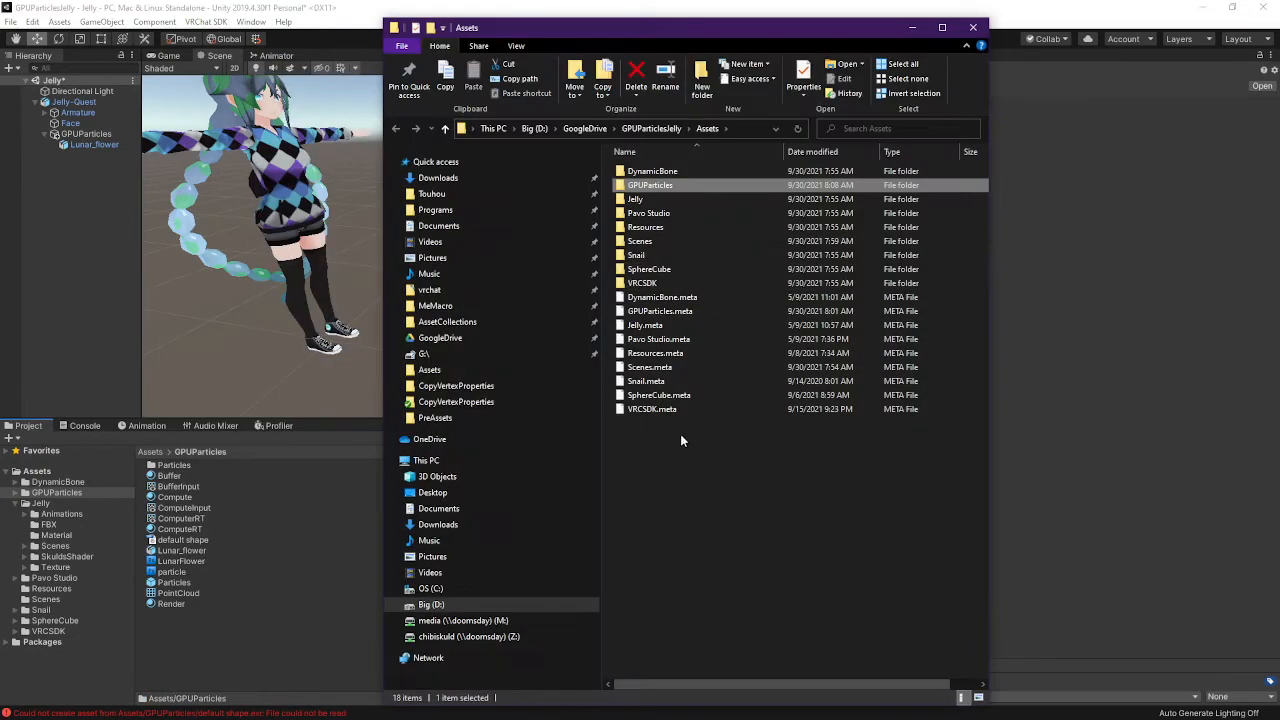
right_click(726, 556)
left_click(745, 416)
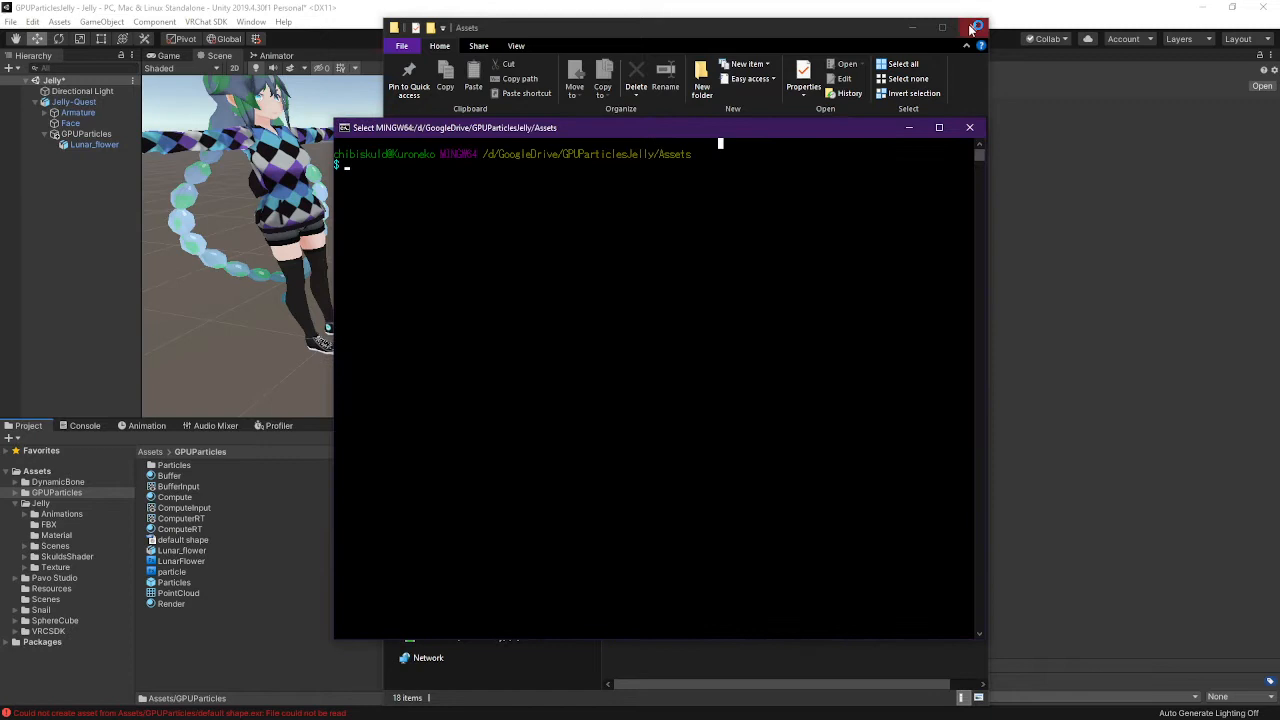
left_click(973, 27)
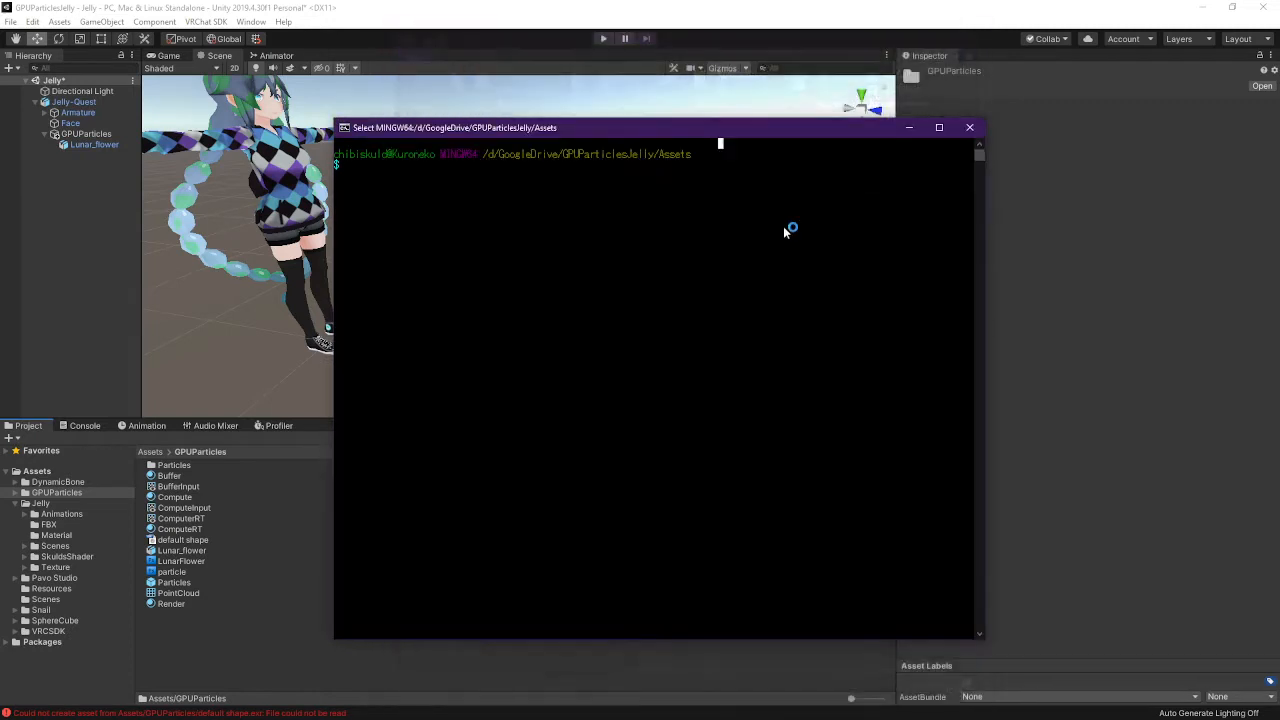
Go up two folders to GoogleDrive with cd .. and run a bare git clone
type("cd ..")
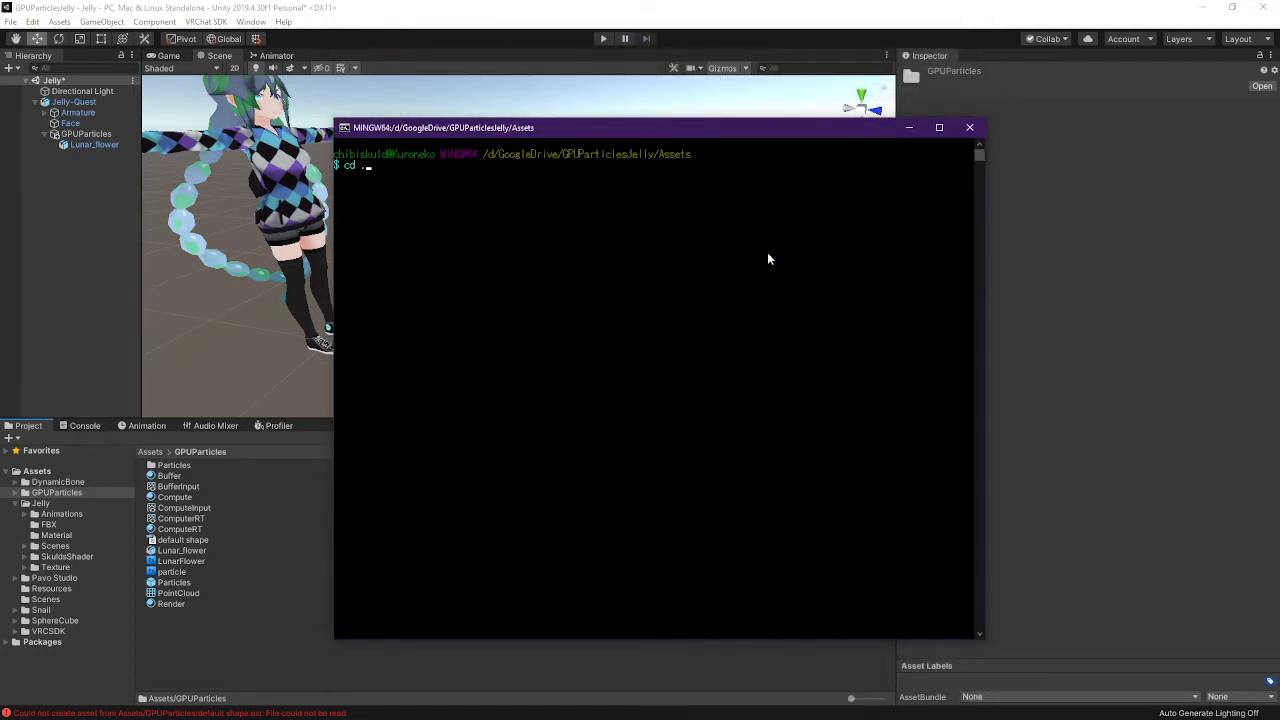
key("Return")
type("cd ..")
key("Return")
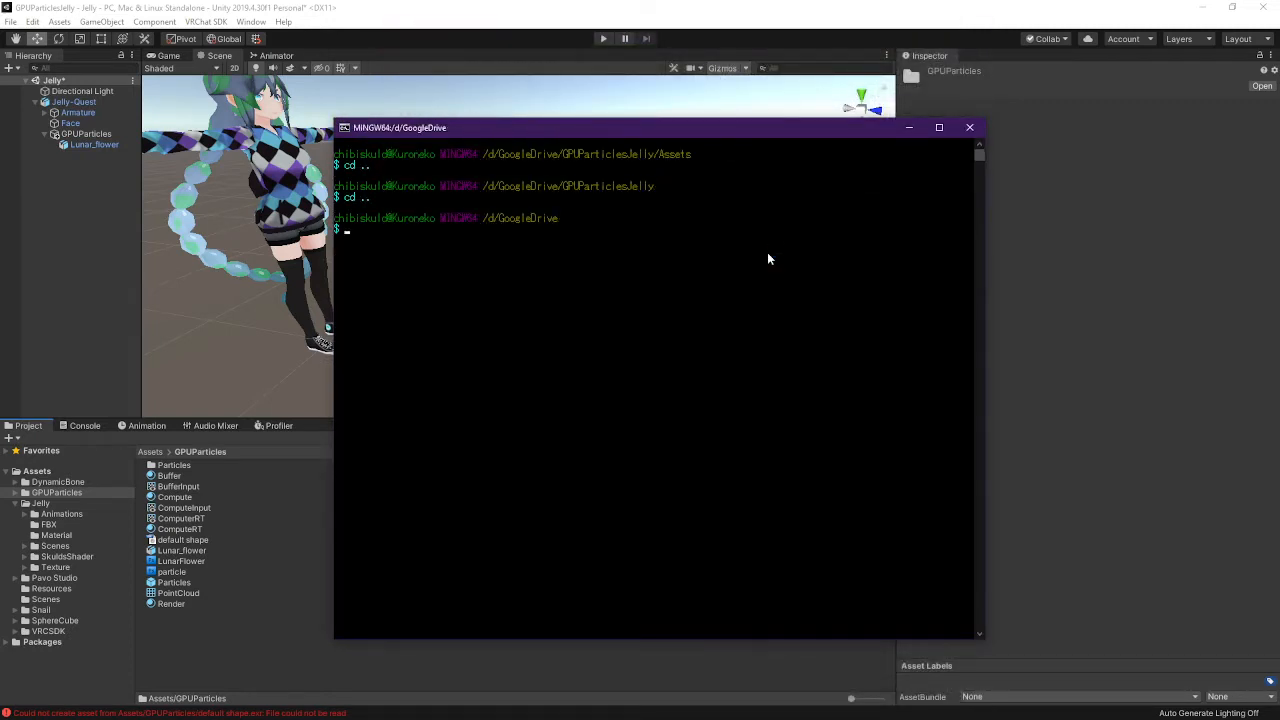
type("git clone")
key("Return")
Try pasting into the terminal, recall git clone, and bring the VRChat download page forward
key("Up")
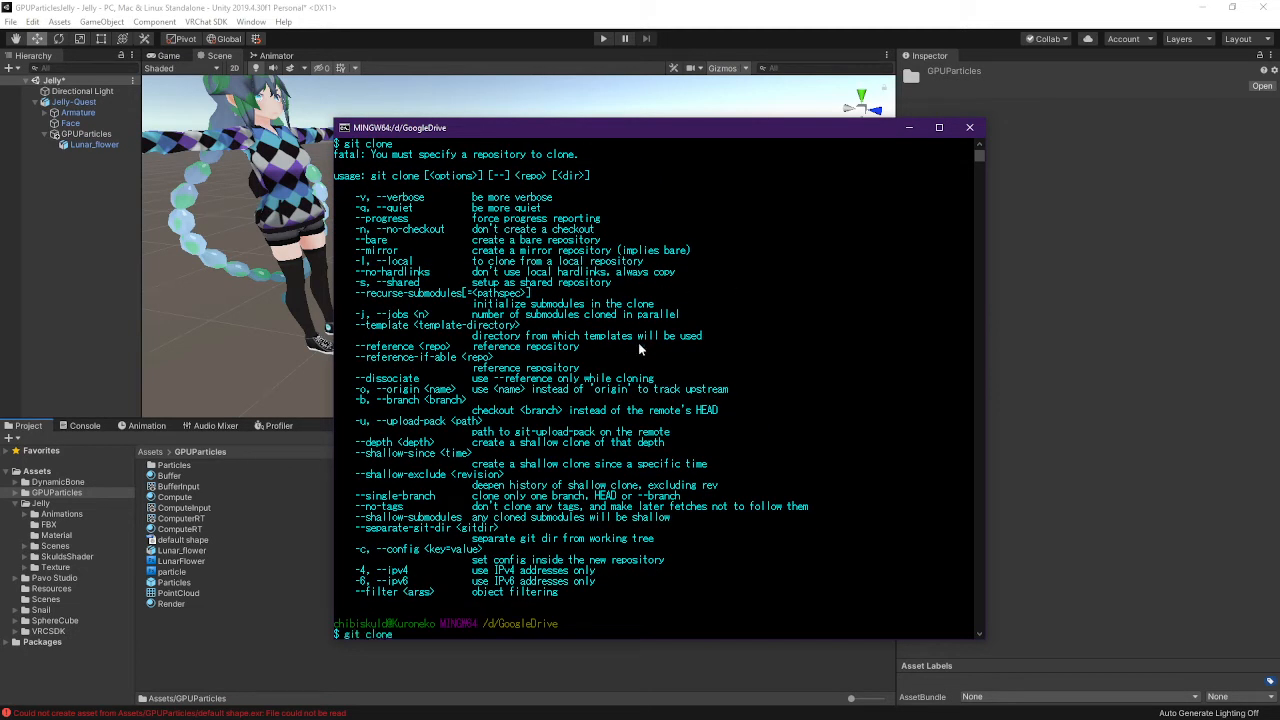
right_click(612, 124)
mouse_move(674, 227)
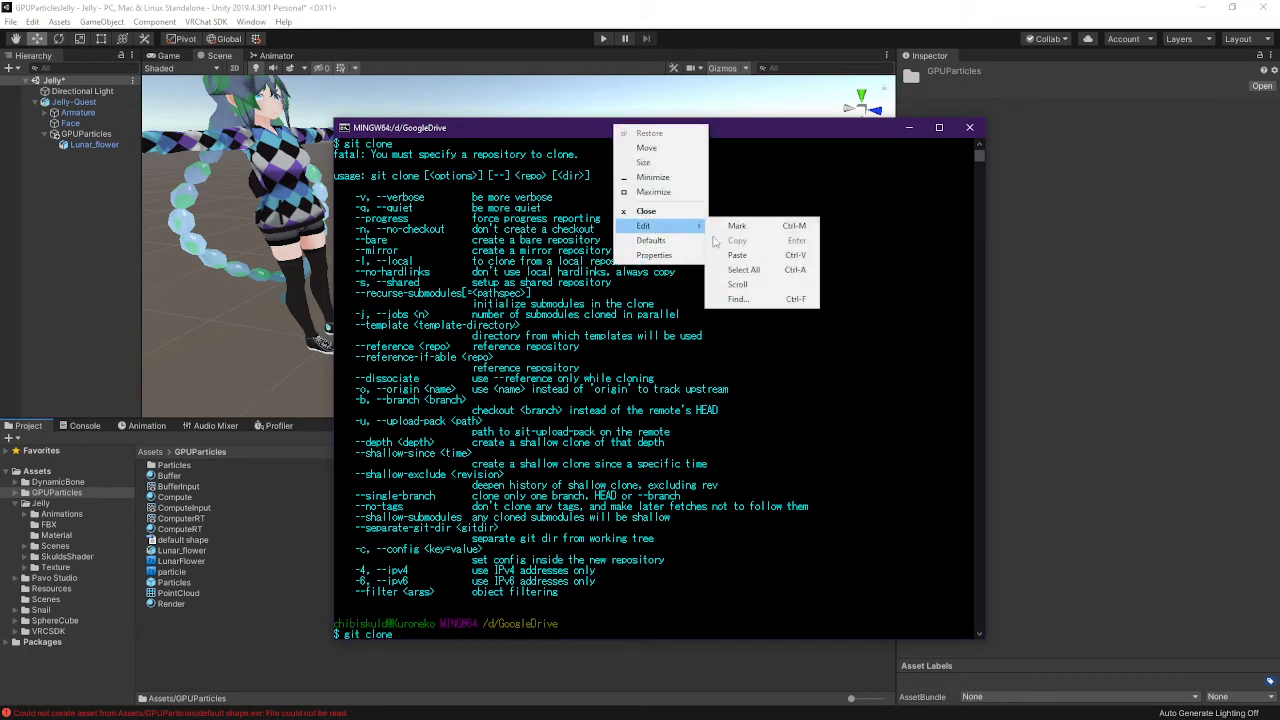
left_click(730, 257)
key("Up")
key("alt+Tab")
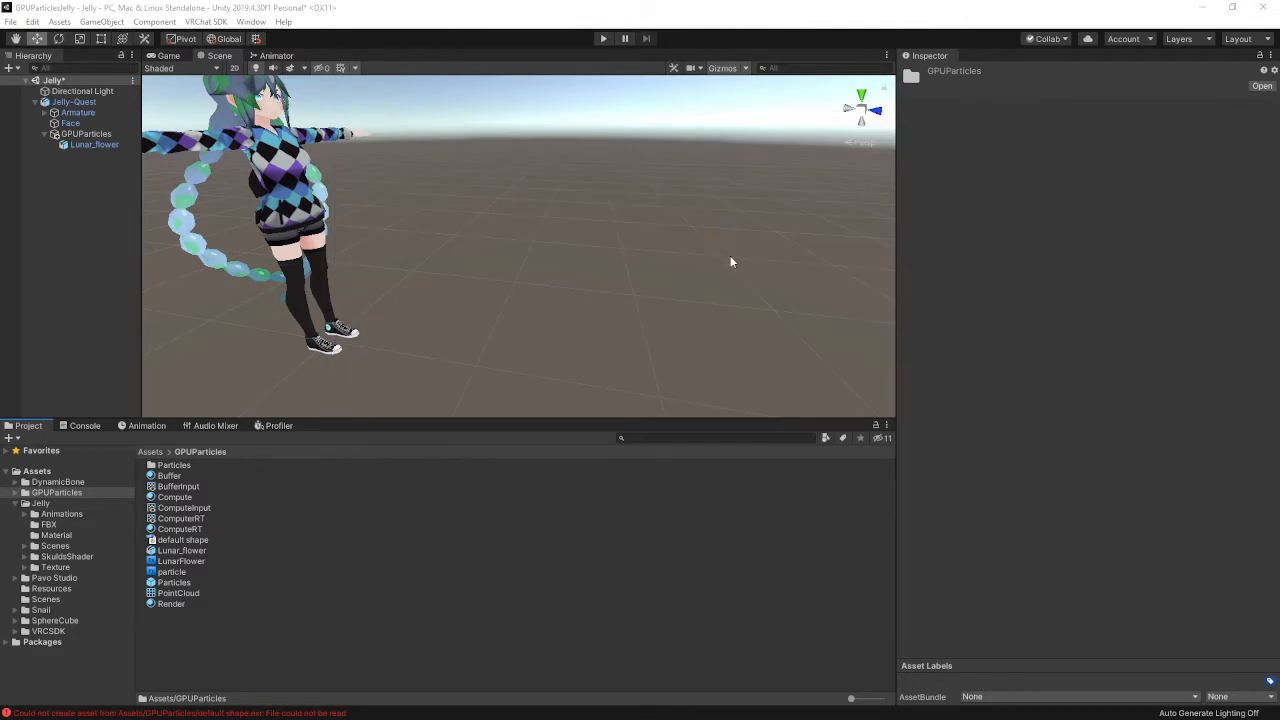
key("alt+Tab")
key("alt+Tab")
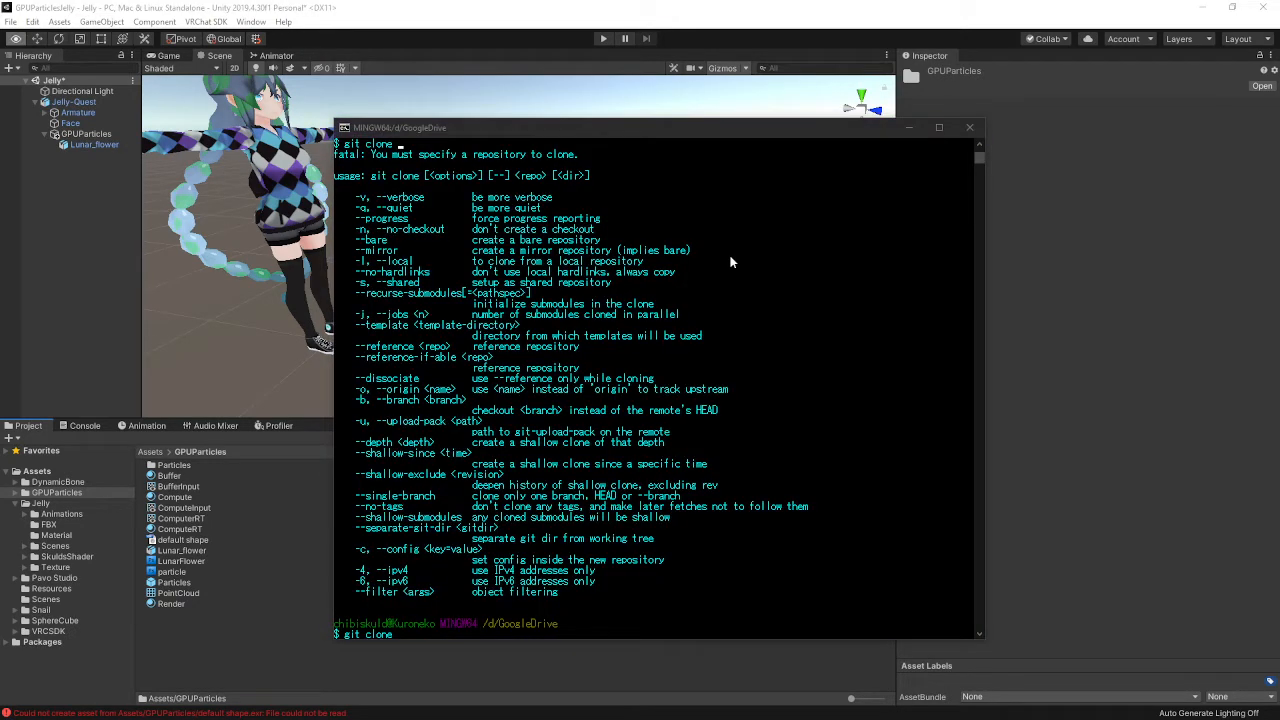
key("alt+Tab")
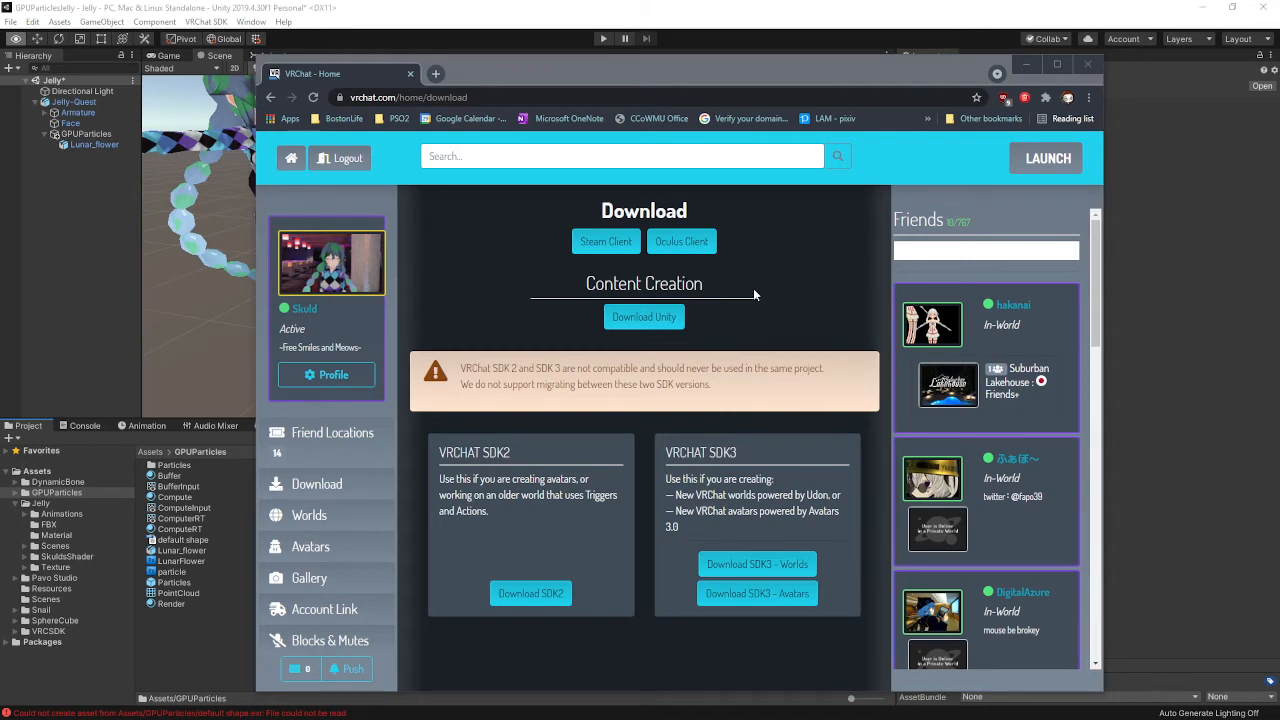
Close the VRChat window, copy GPUParticleToy's SSH address, and paste it after git clone in Git Bash
key("alt+Tab")
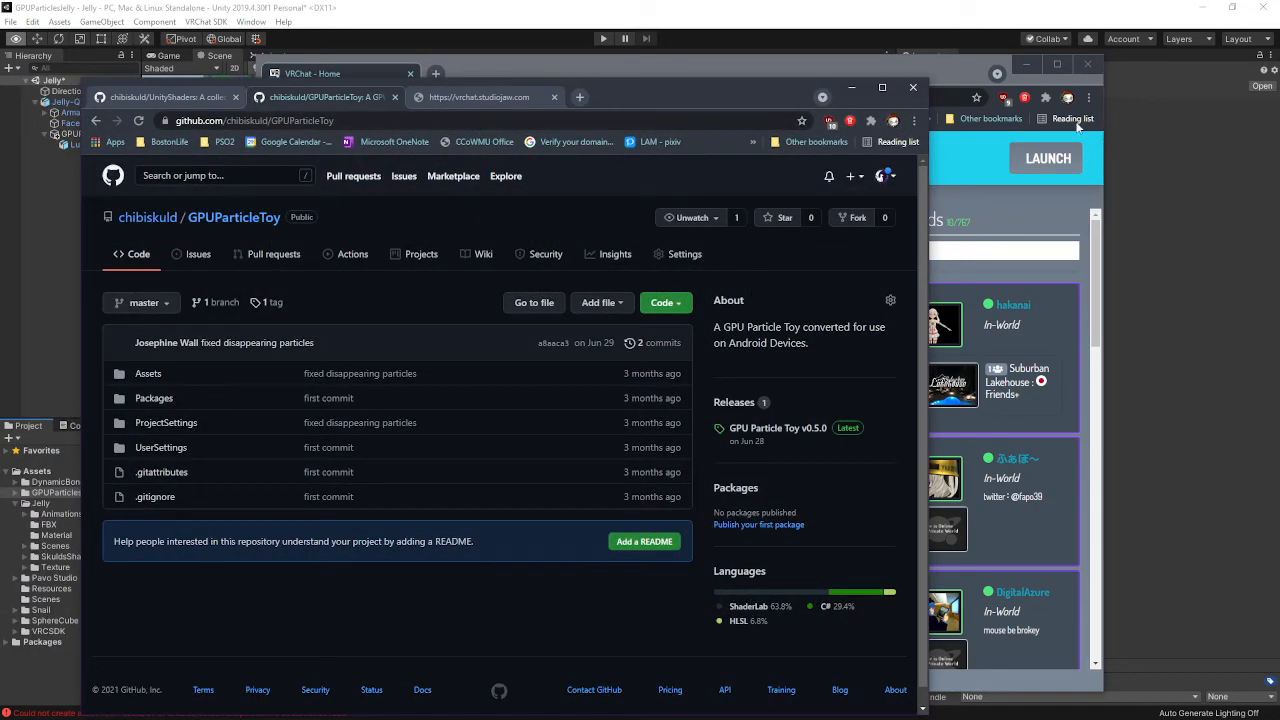
left_click(1089, 66)
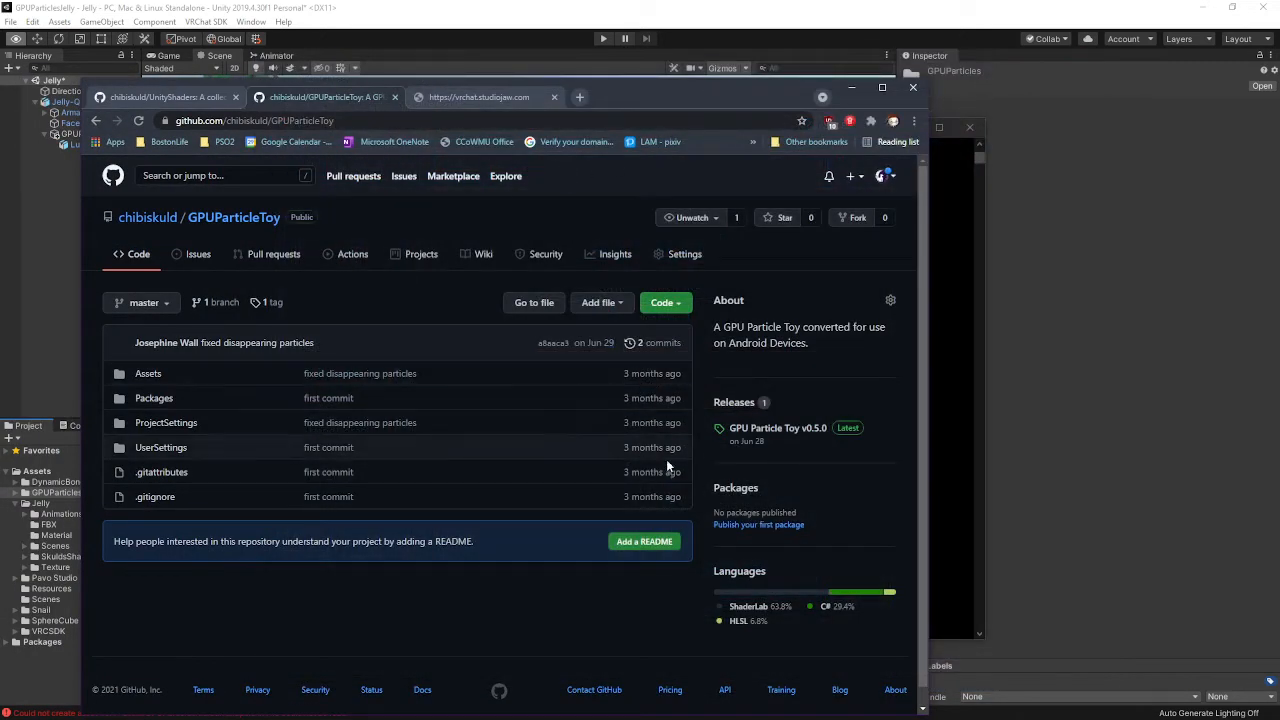
left_click(672, 304)
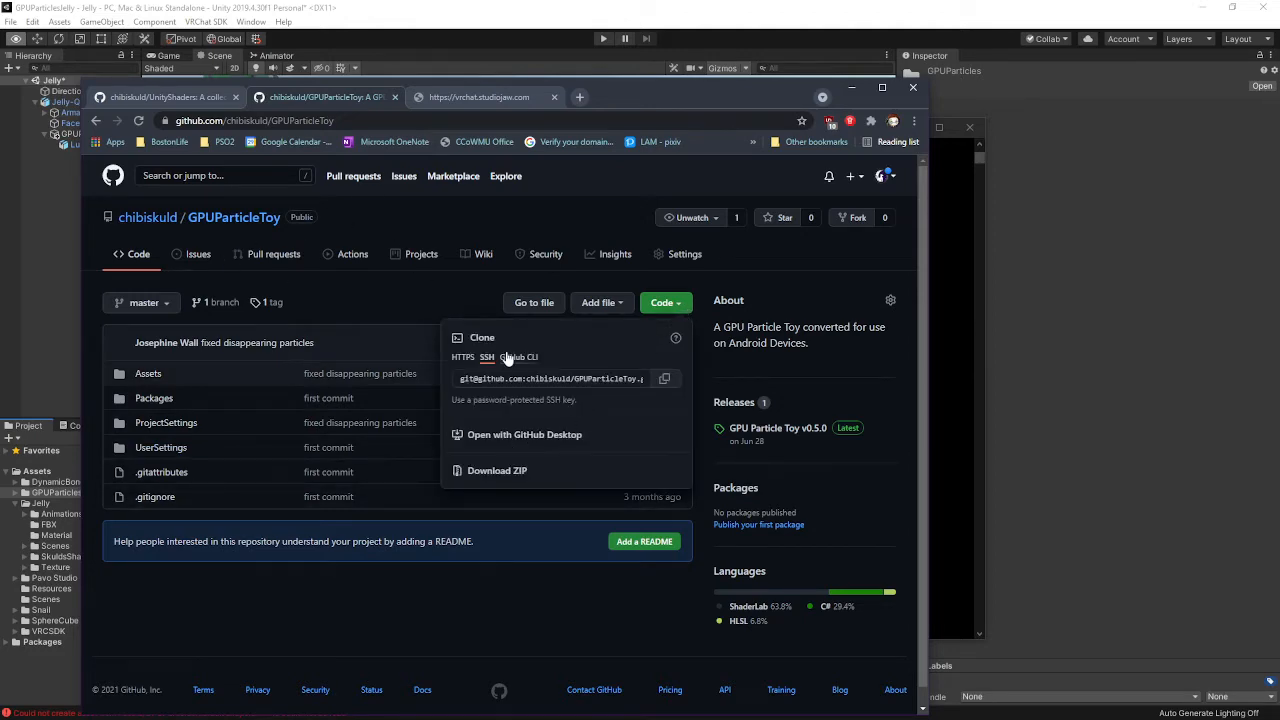
left_click(664, 380)
left_click(960, 430)
right_click(757, 394)
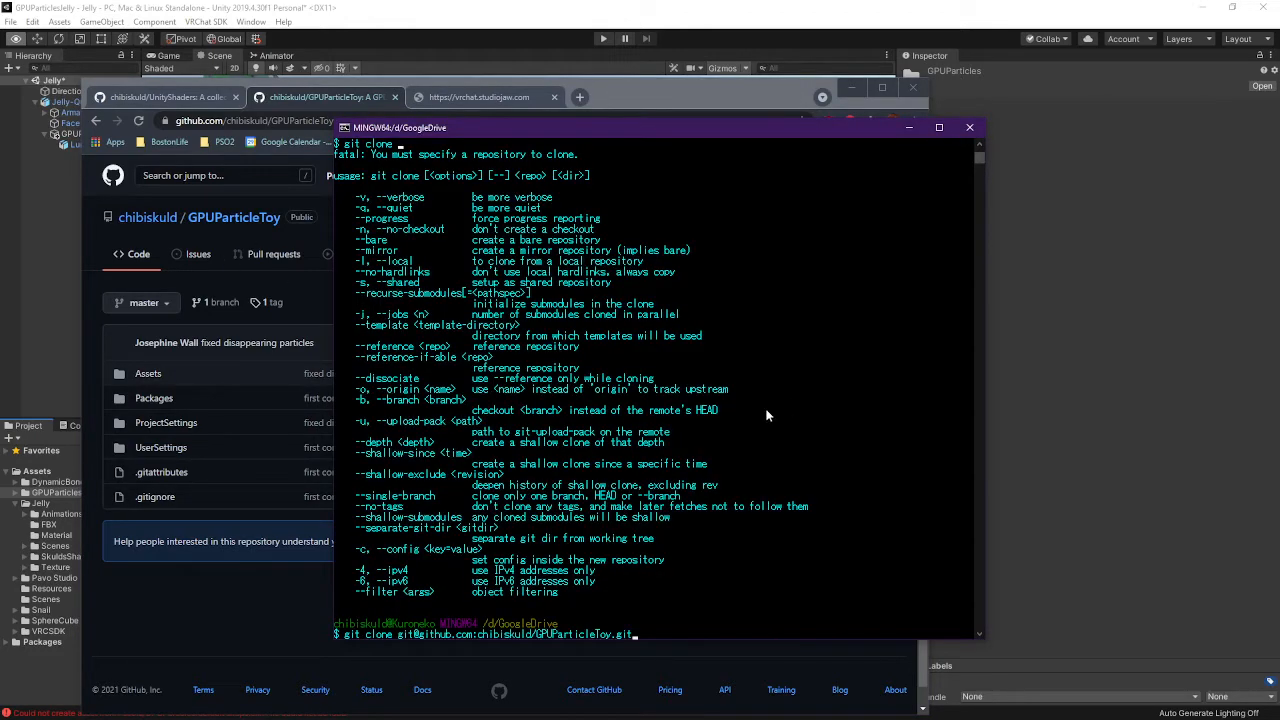
Clone the repository, enter the GPUParticleToy folder, list its files and check git status
key("Return")
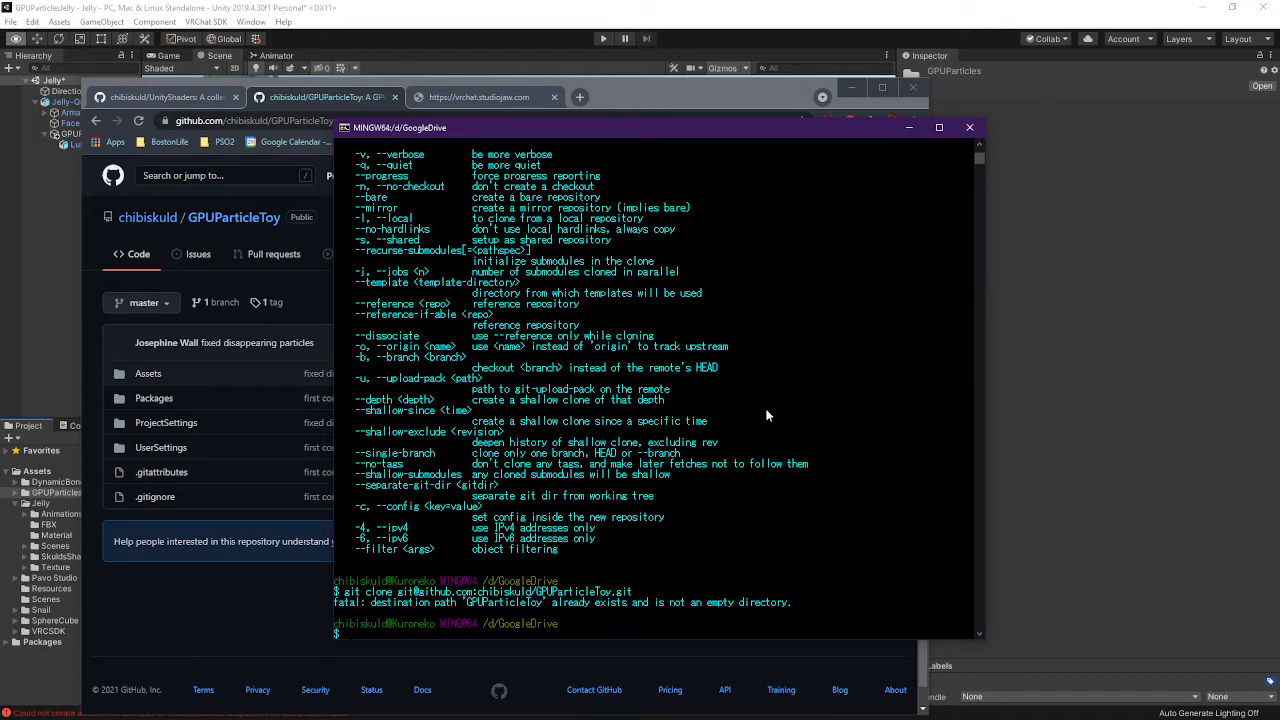
type("cd GPUParticleT")
key("Tab")
key("Return")
type("ls")
key("Return")
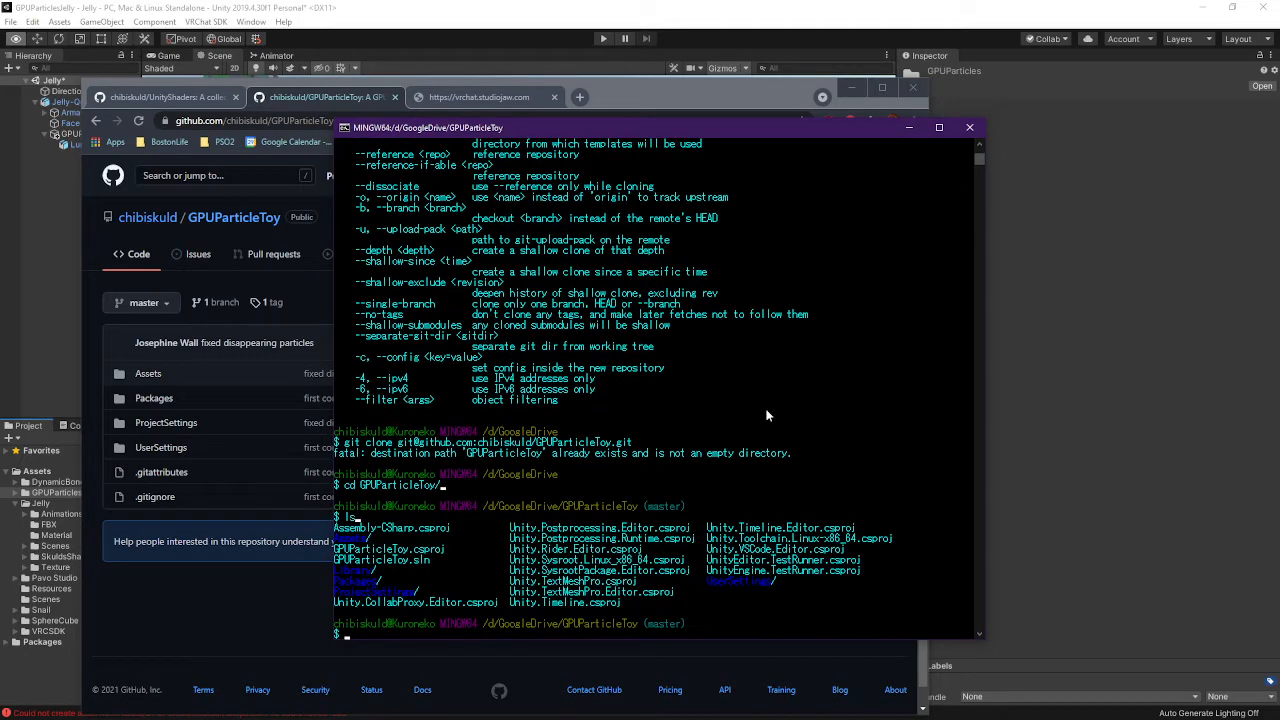
type("git status")
key("Return")
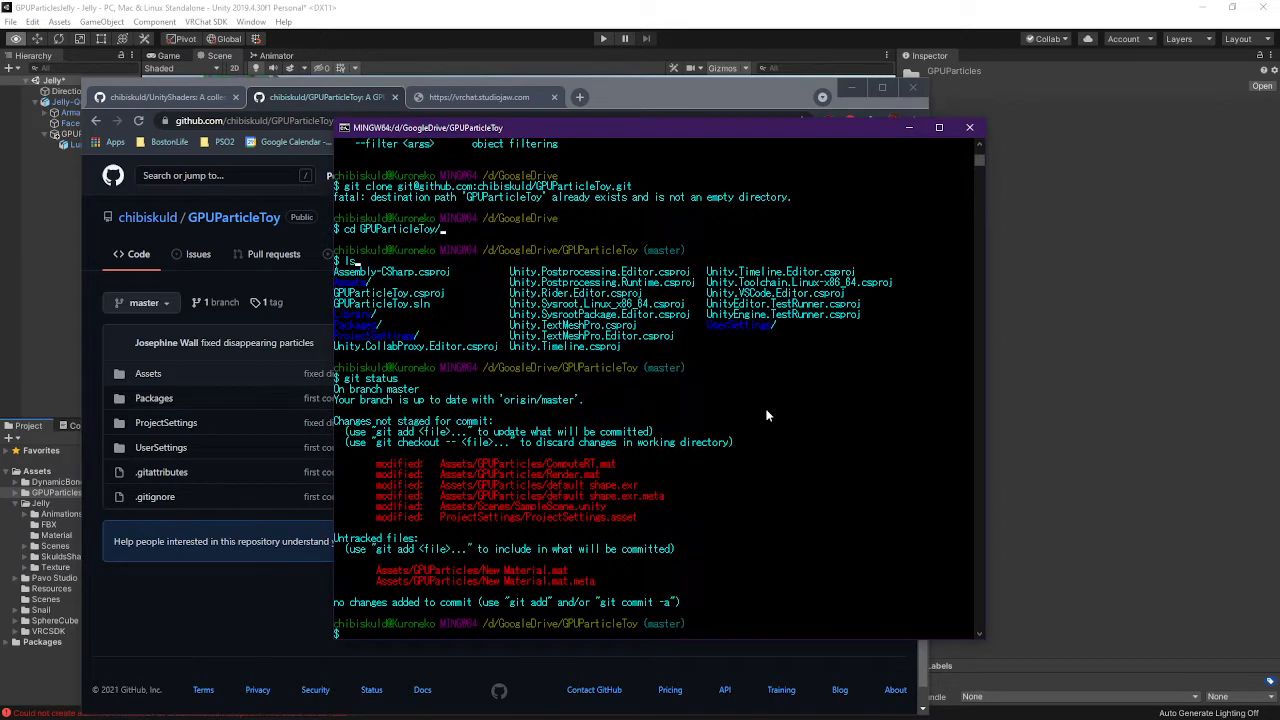
Commit all changes with git commit -a as 'missing components', push to master, then begin a git lfs command
type("git commit -a")
key("Return")
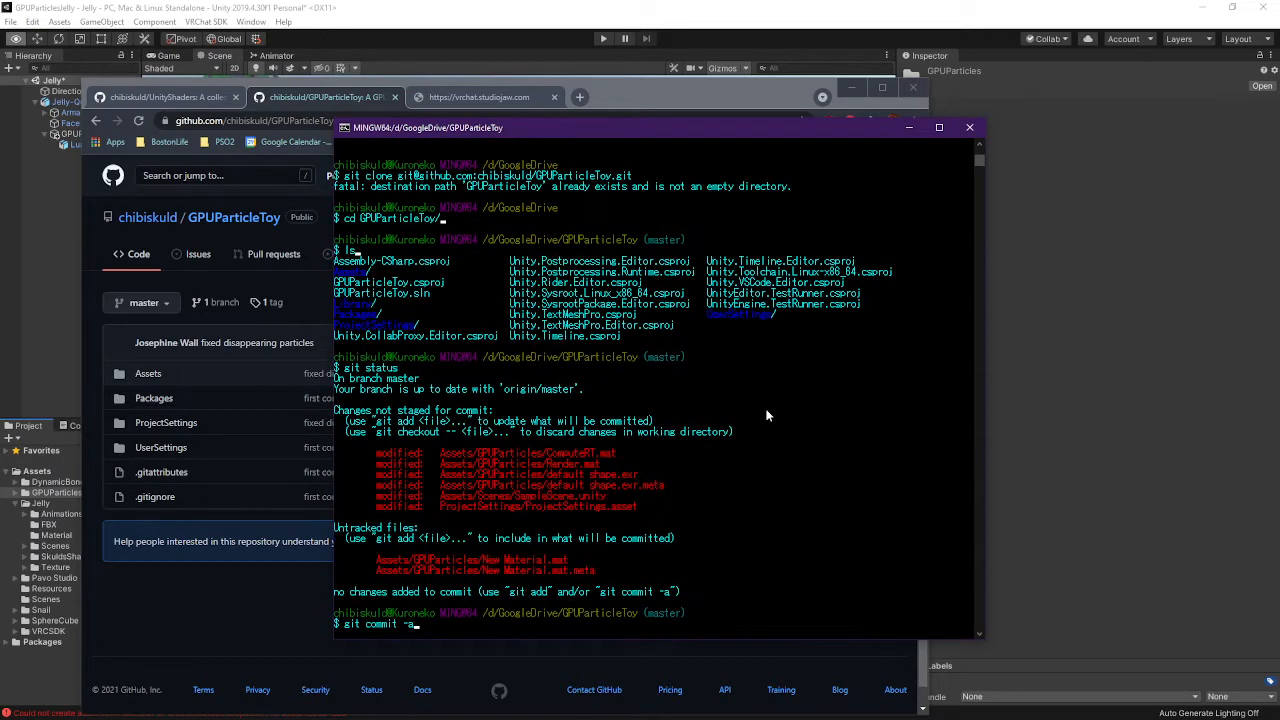
key("i")
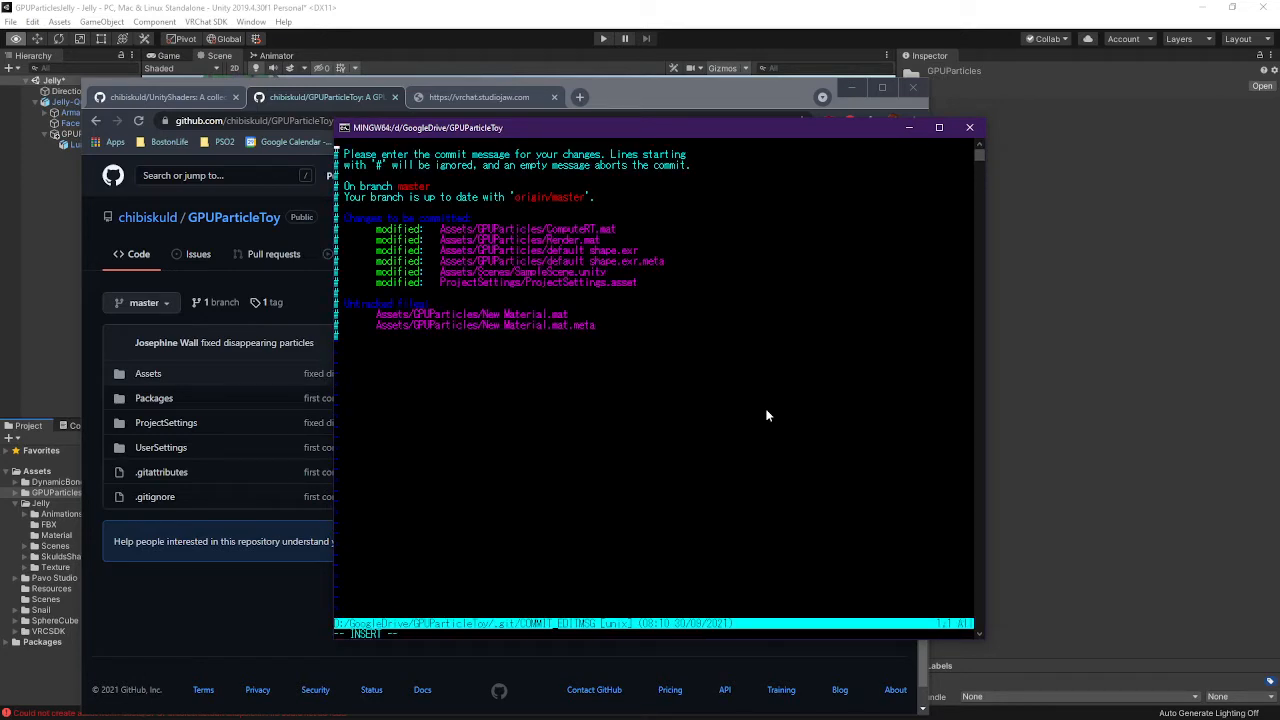
type("missing components")
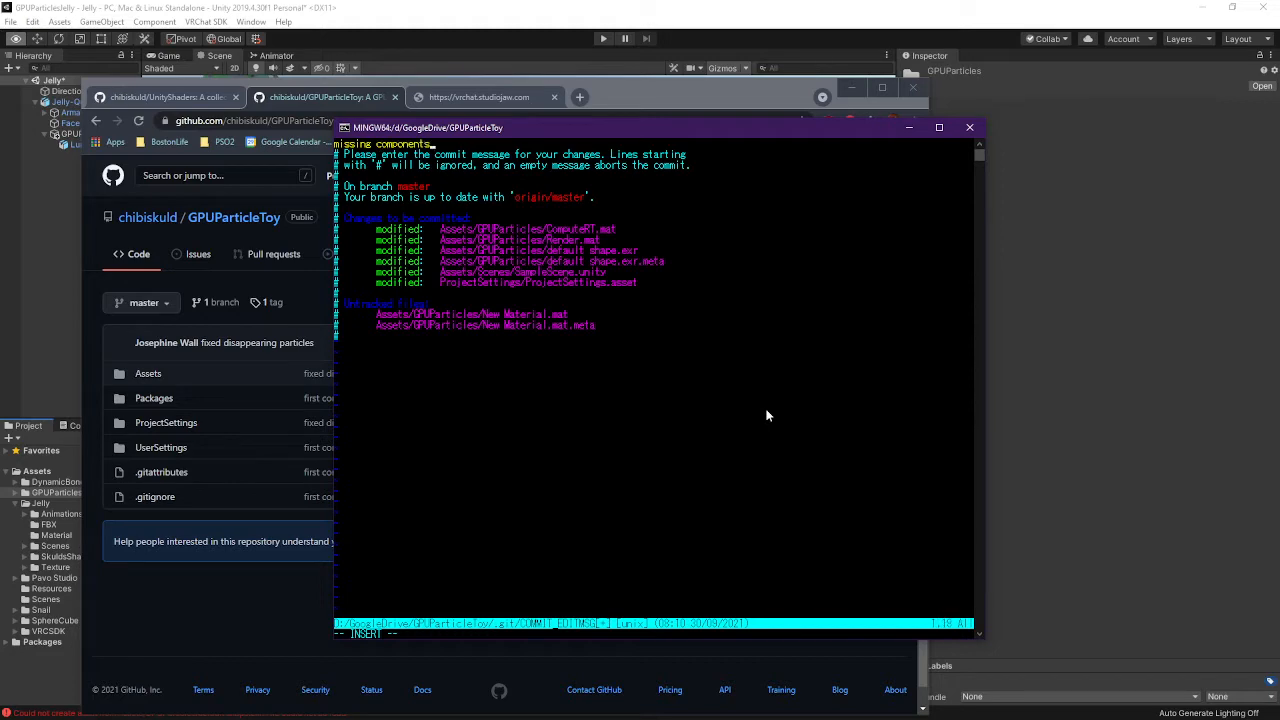
key("Escape")
type(":wq")
key("Return")
type("git push")
key("Return")
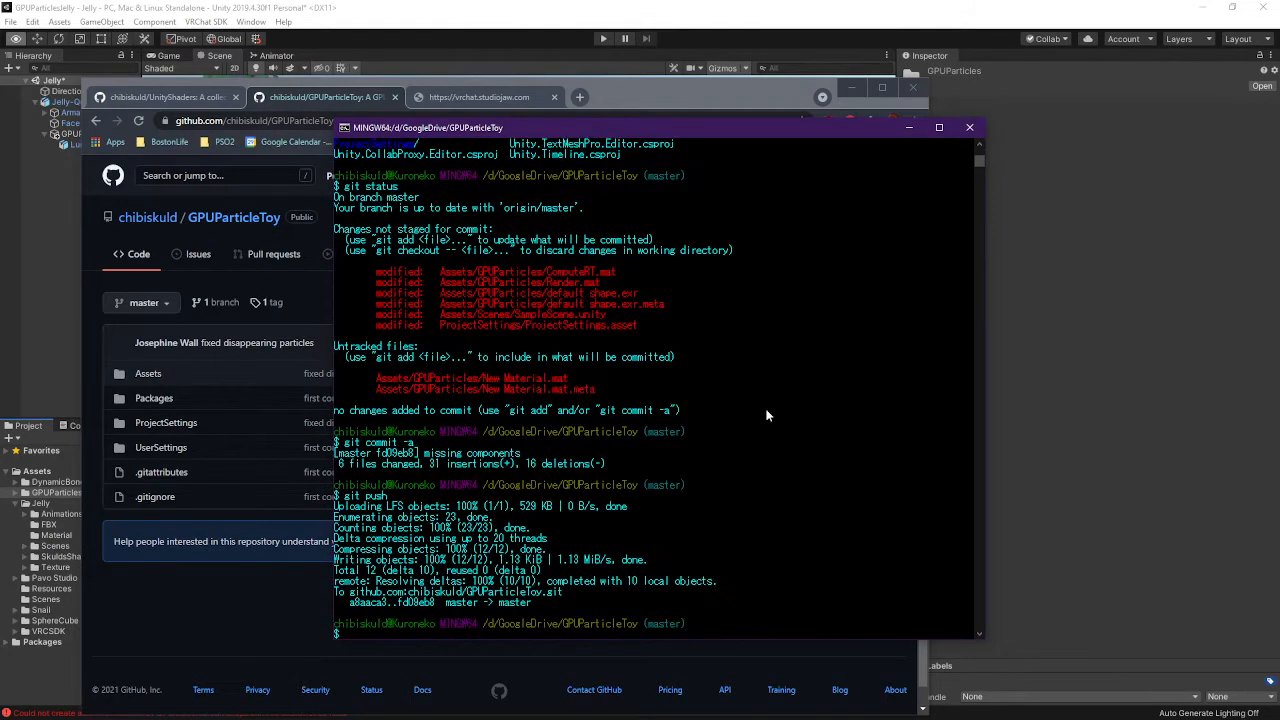
type("git")
type(" lfs ")
type("--fi")
type("tch-a")
Initialize Git LFS in the GPUParticleToy repository with git lfs install
key("Return")
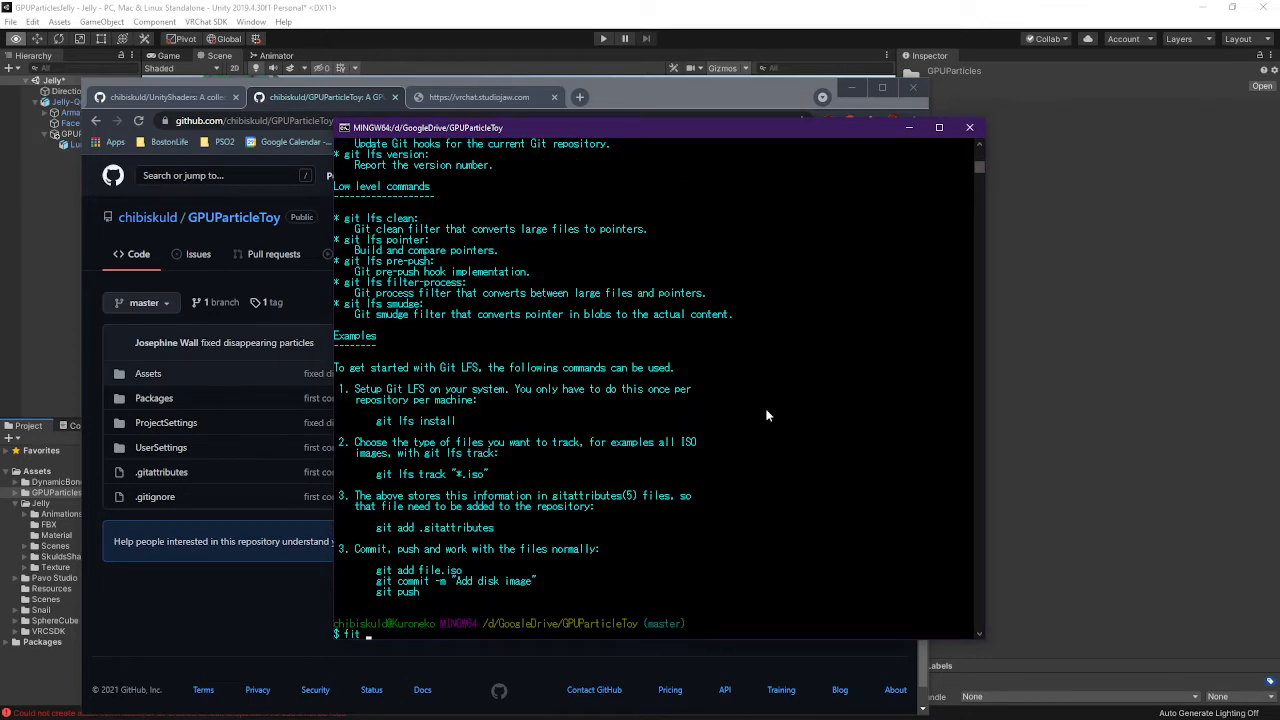
key("BackSpace")
key("BackSpace")
key("BackSpace")
type("git lfs install")
key("Return")
Confirm .gitattributes exists and print its LFS tracking rules
type("git")
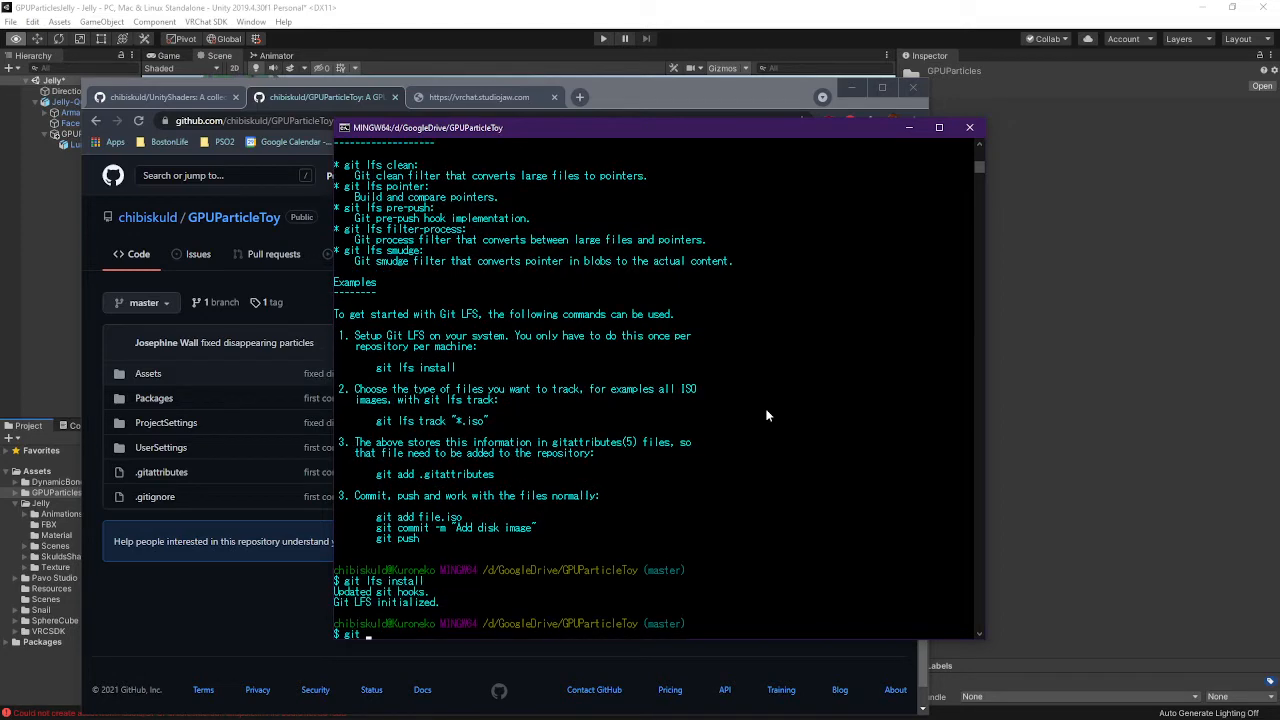
key("BackSpace")
key("BackSpace")
type("ls .git")
key("Tab")
key("Tab")
type("at")
key("Tab")
key("Return")
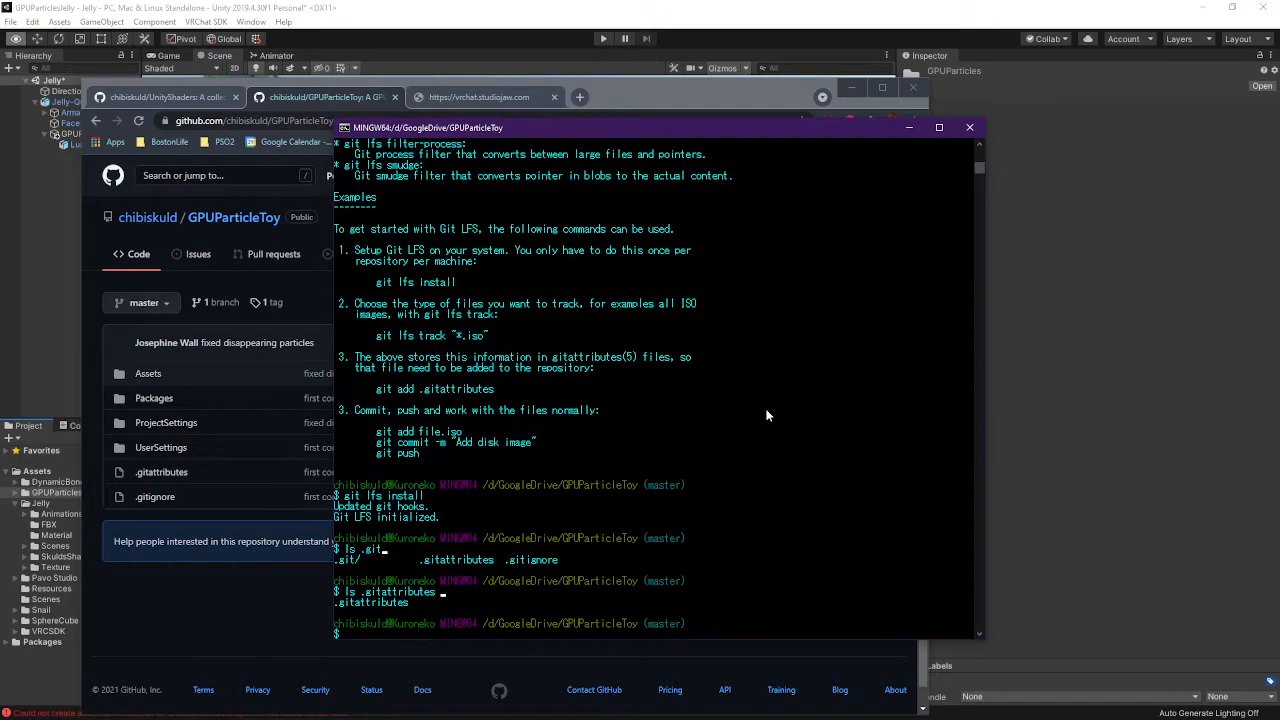
type("cat .gitaty")
key("Tab")
key("Return")
Stage and commit the new material files with message 'lfs?', then push to master
type("git ")
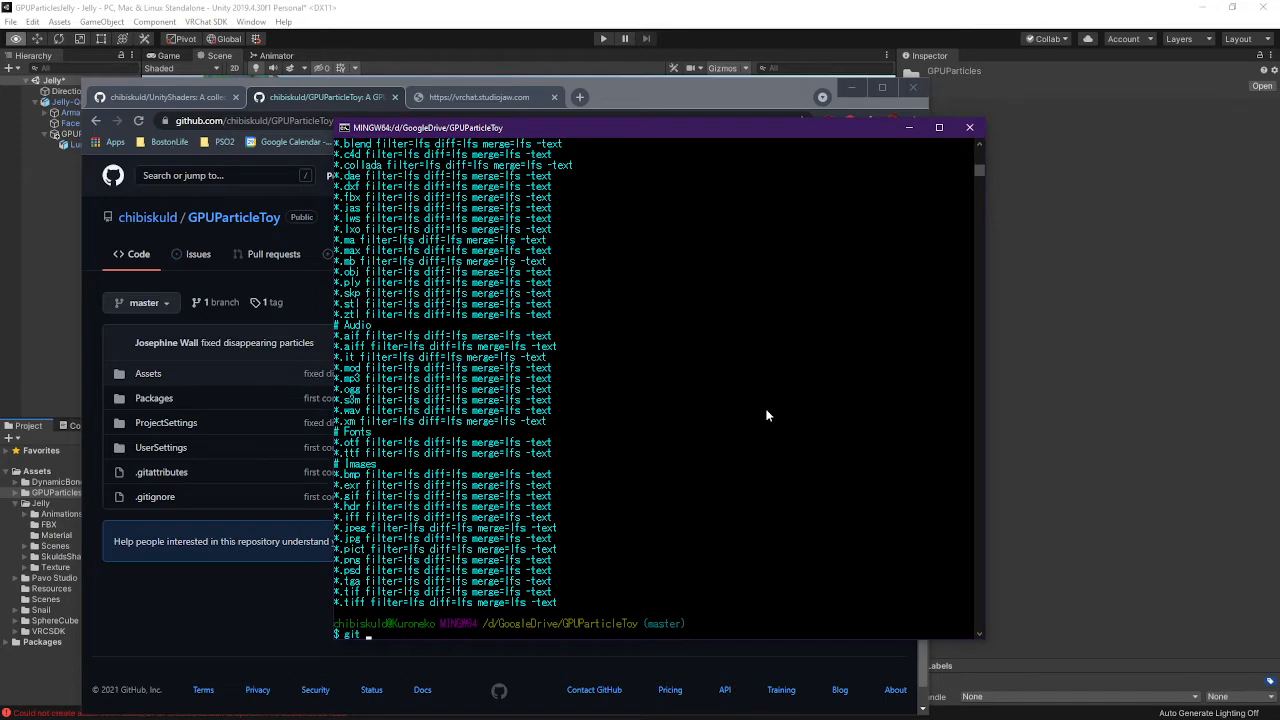
type("add .")
key("Return")
type("git com")
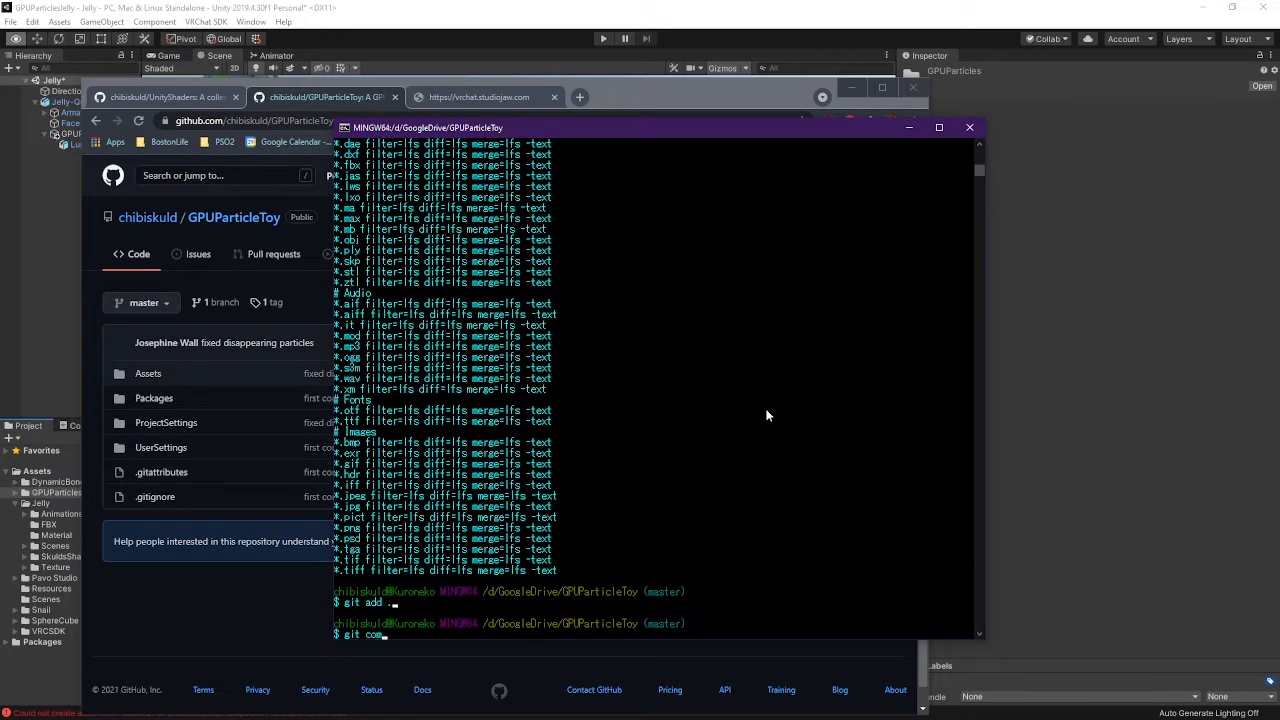
type("mit -a")
key("Return")
type("i")
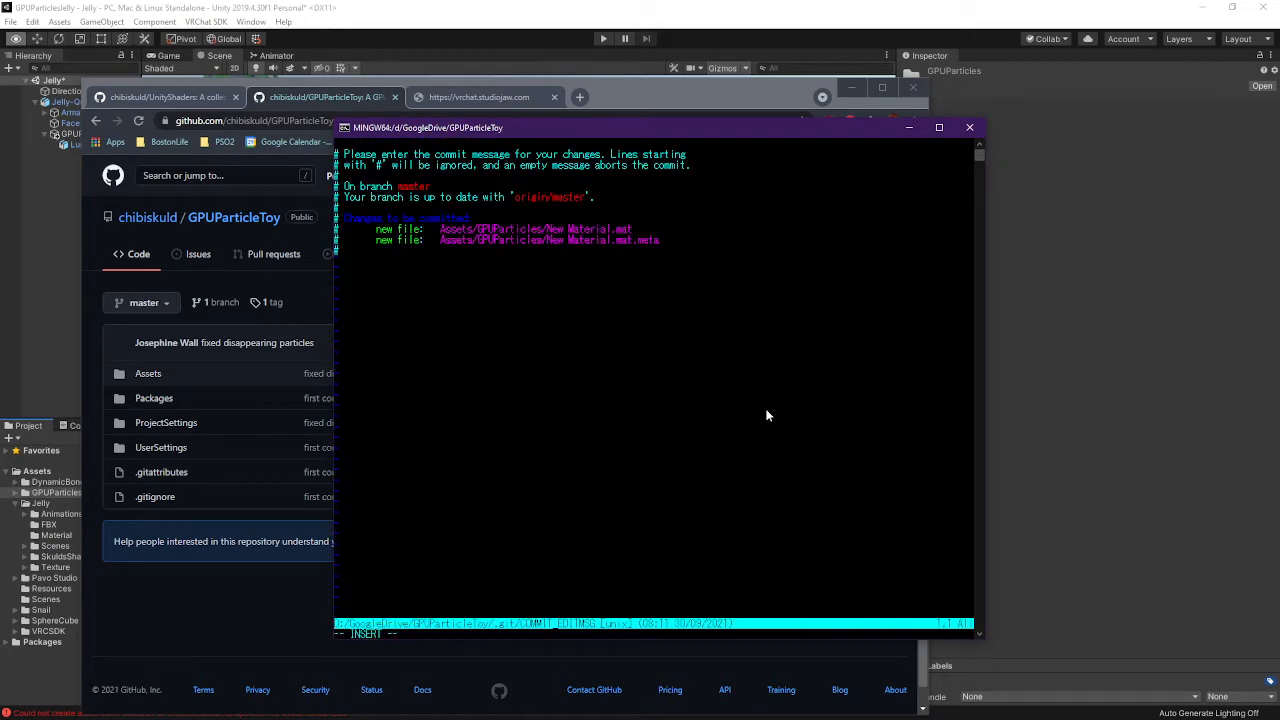
type("lfs?")
key("Escape")
type(":wq")
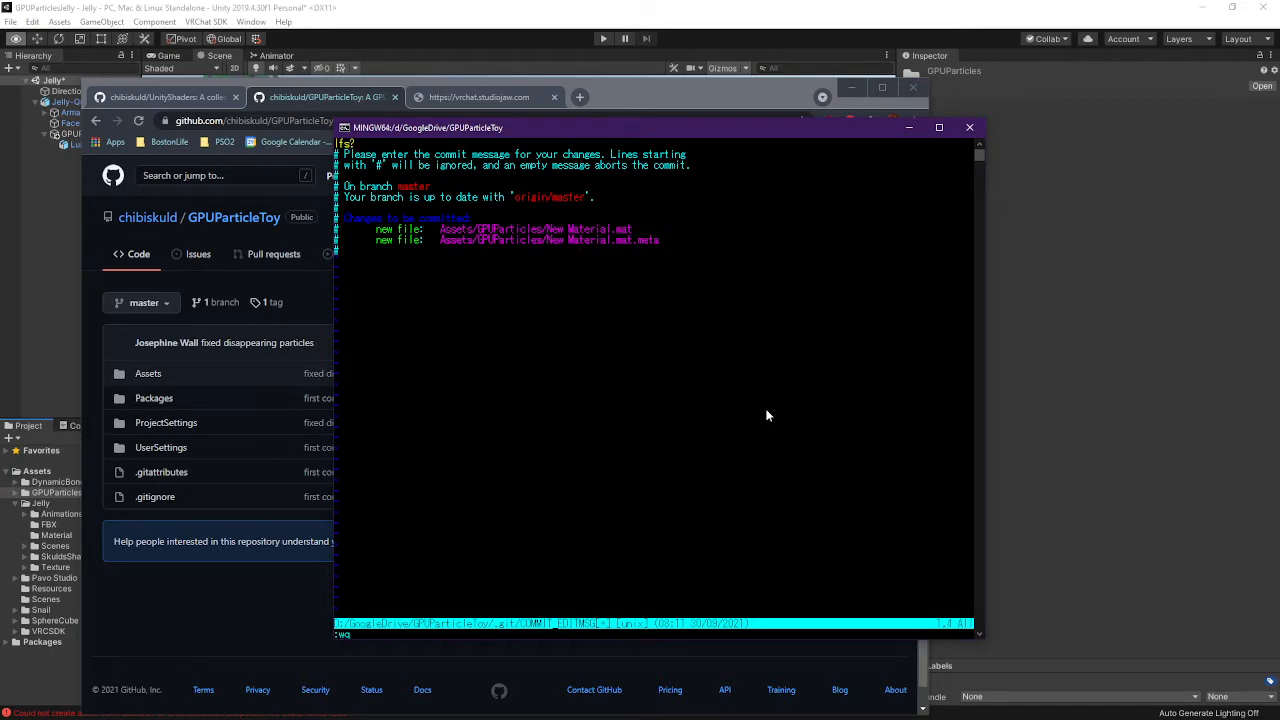
key("Return")
type("git push")
key("Return")
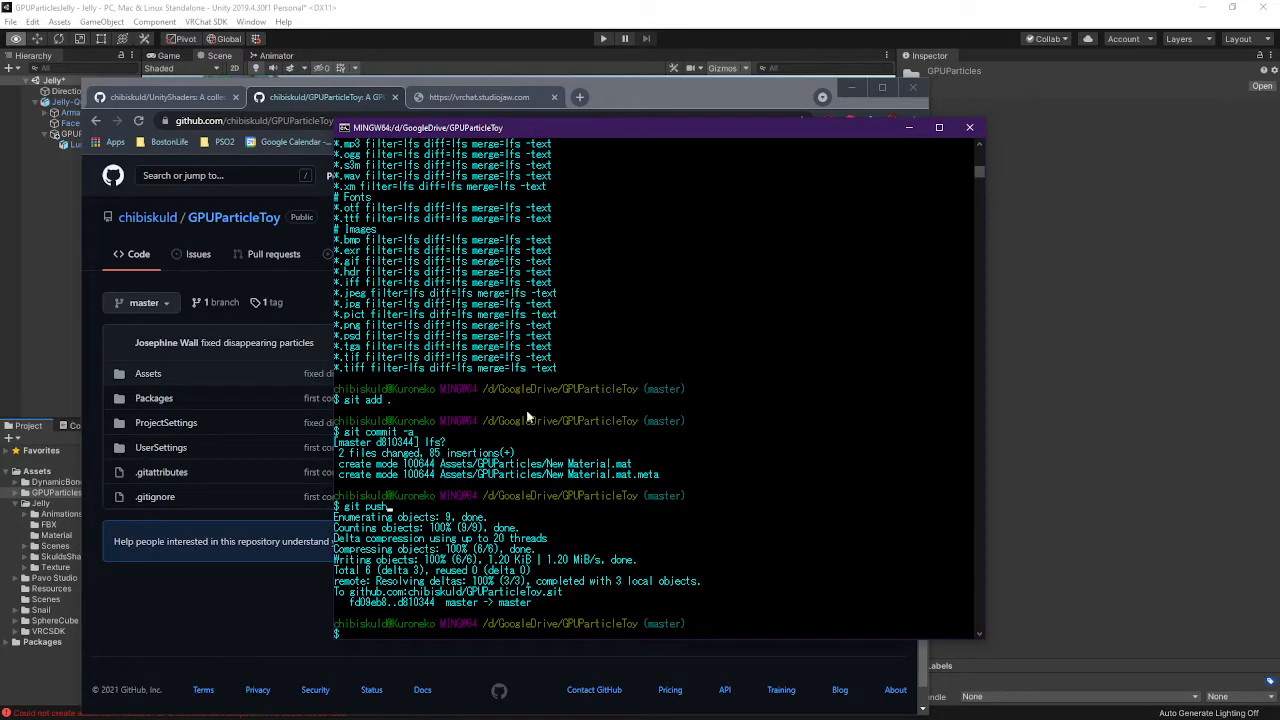
Close Git Bash and minimize the GitHub browser to bring the Unity Jelly scene forward
left_click(969, 127)
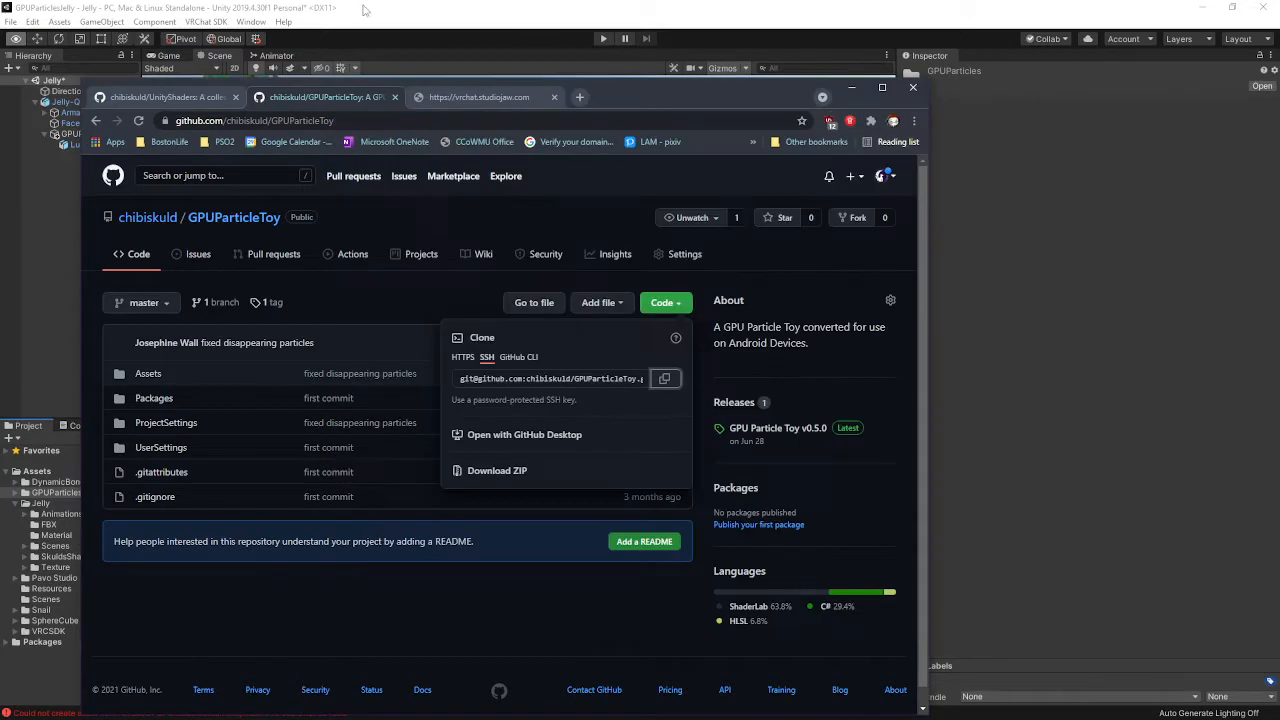
left_click(856, 87)
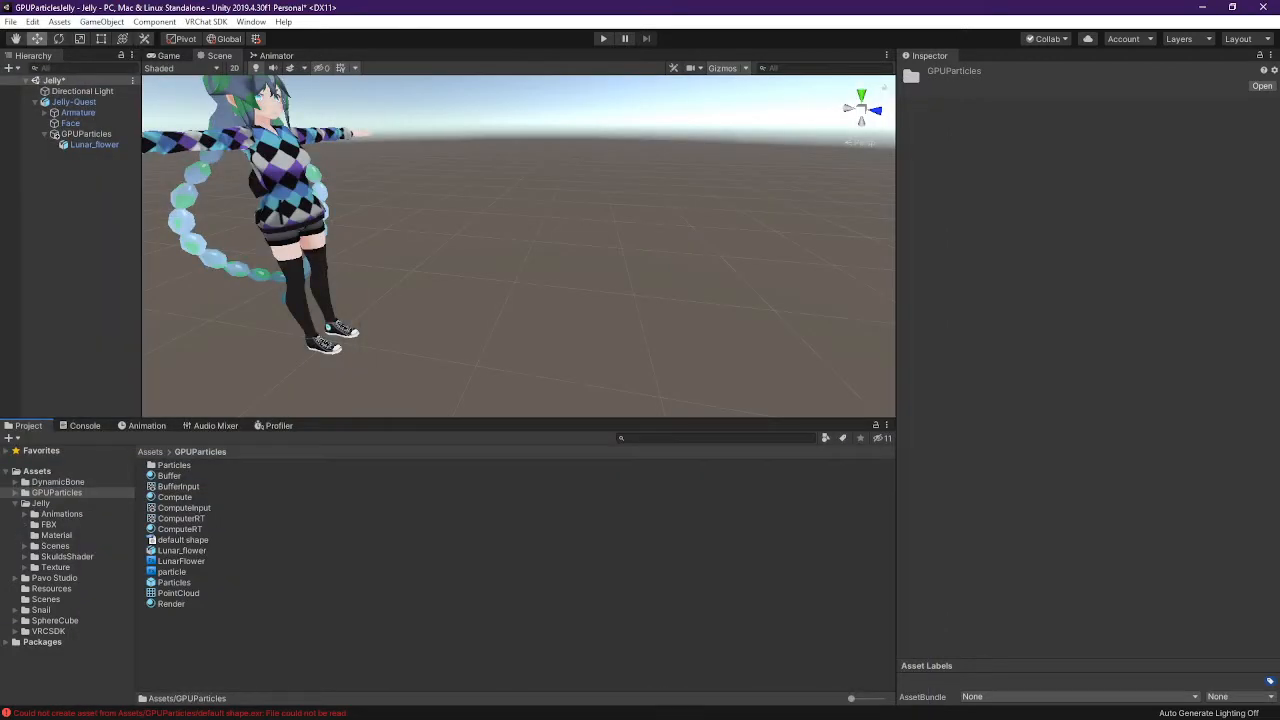
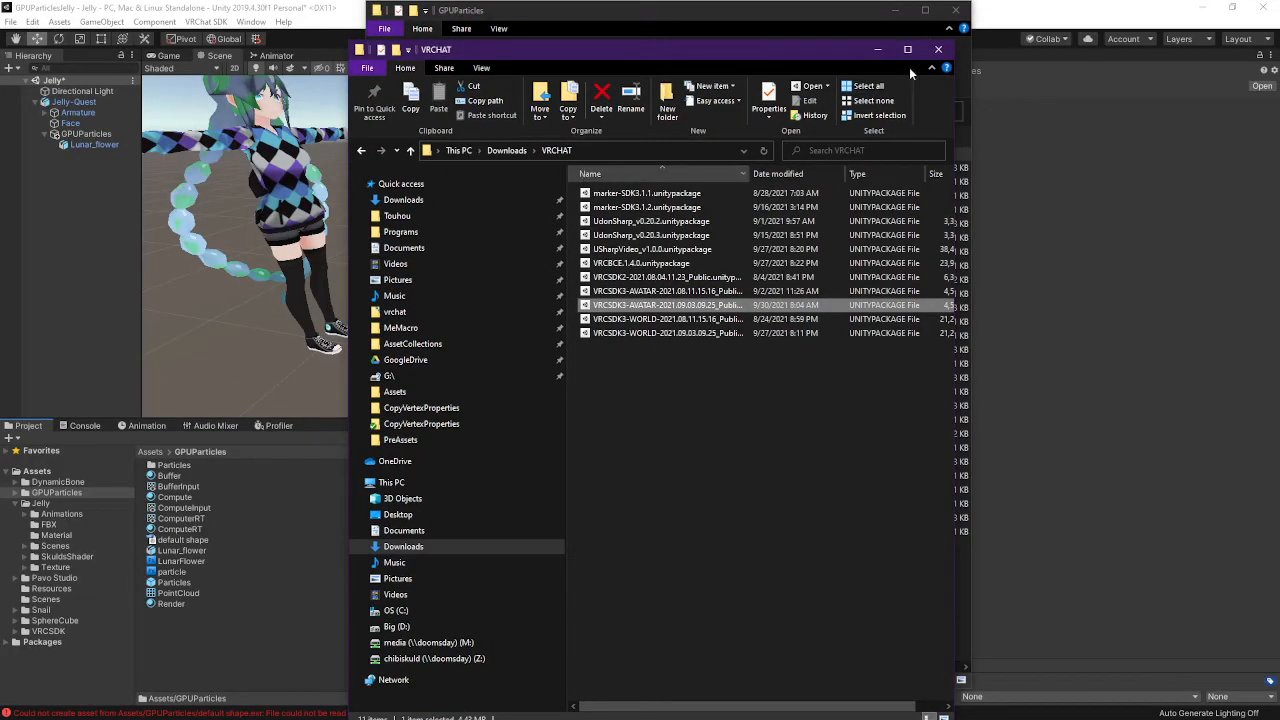
Close the VRCHAT downloads window and open a second Explorer window at the GPUParticlesJelly project folder
left_click(937, 49)
left_click(734, 112)
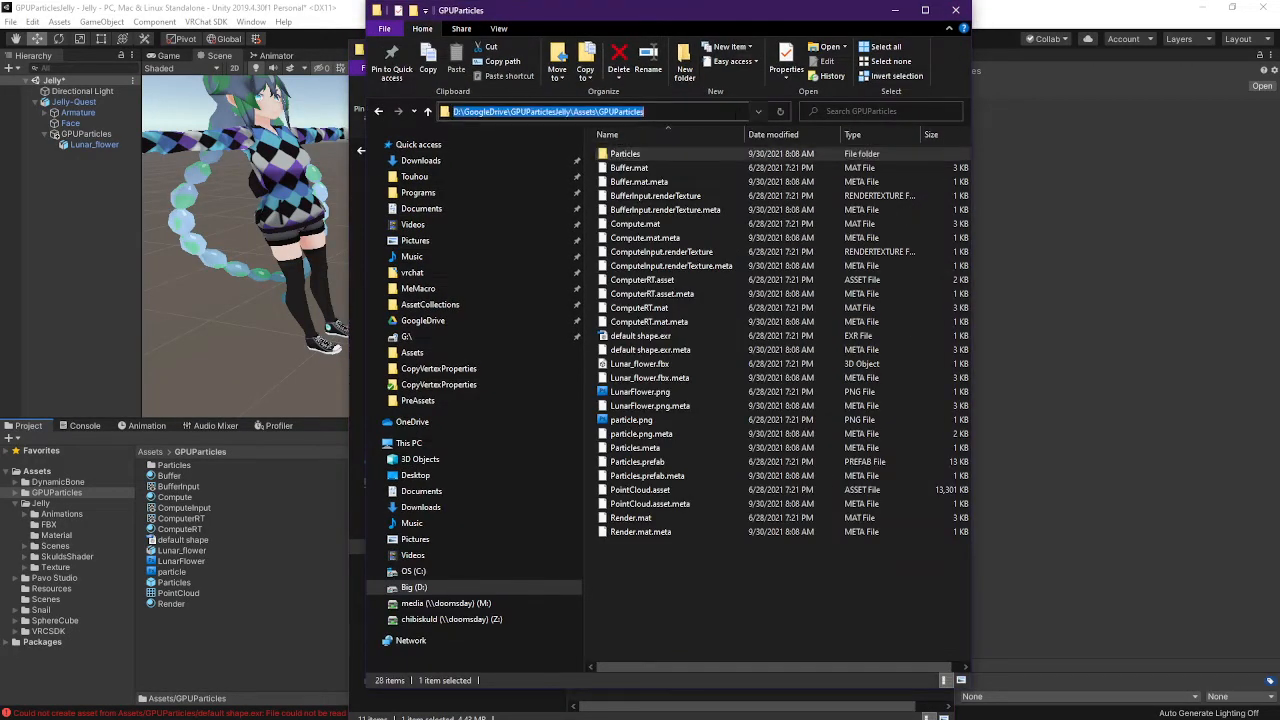
key("ctrl+c")
key("super+e")
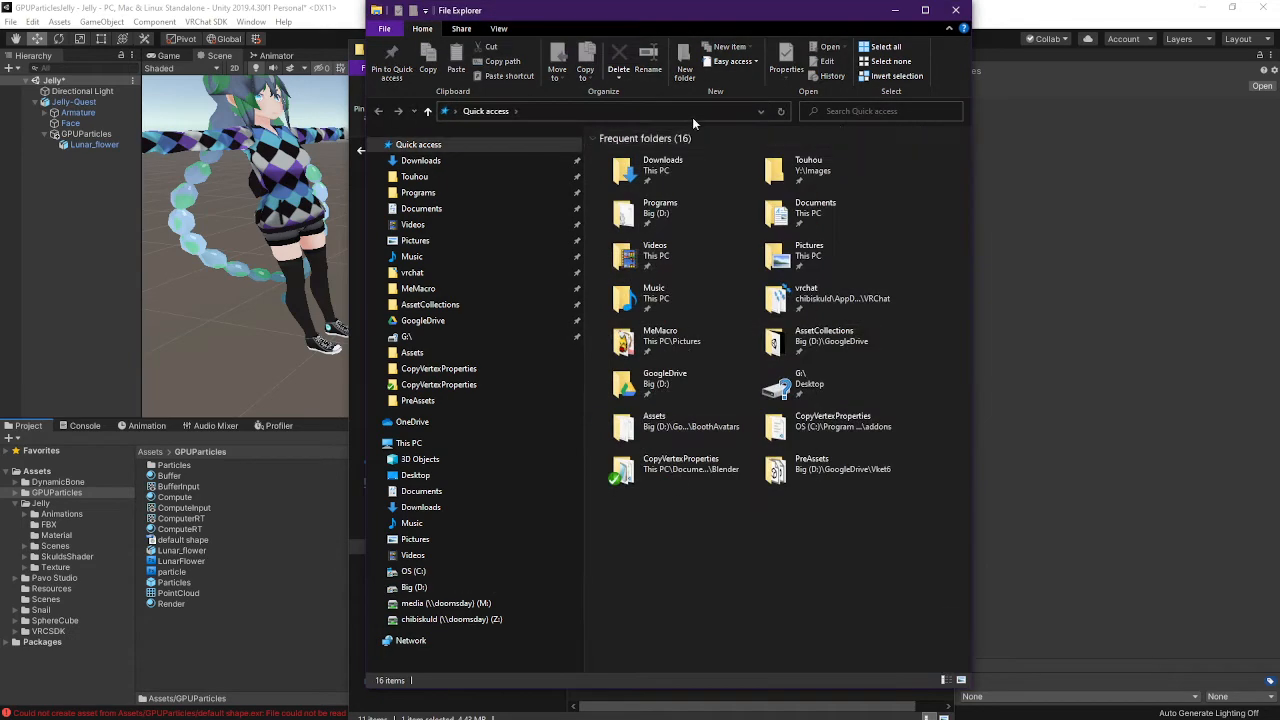
left_click(693, 113)
key("ctrl+v")
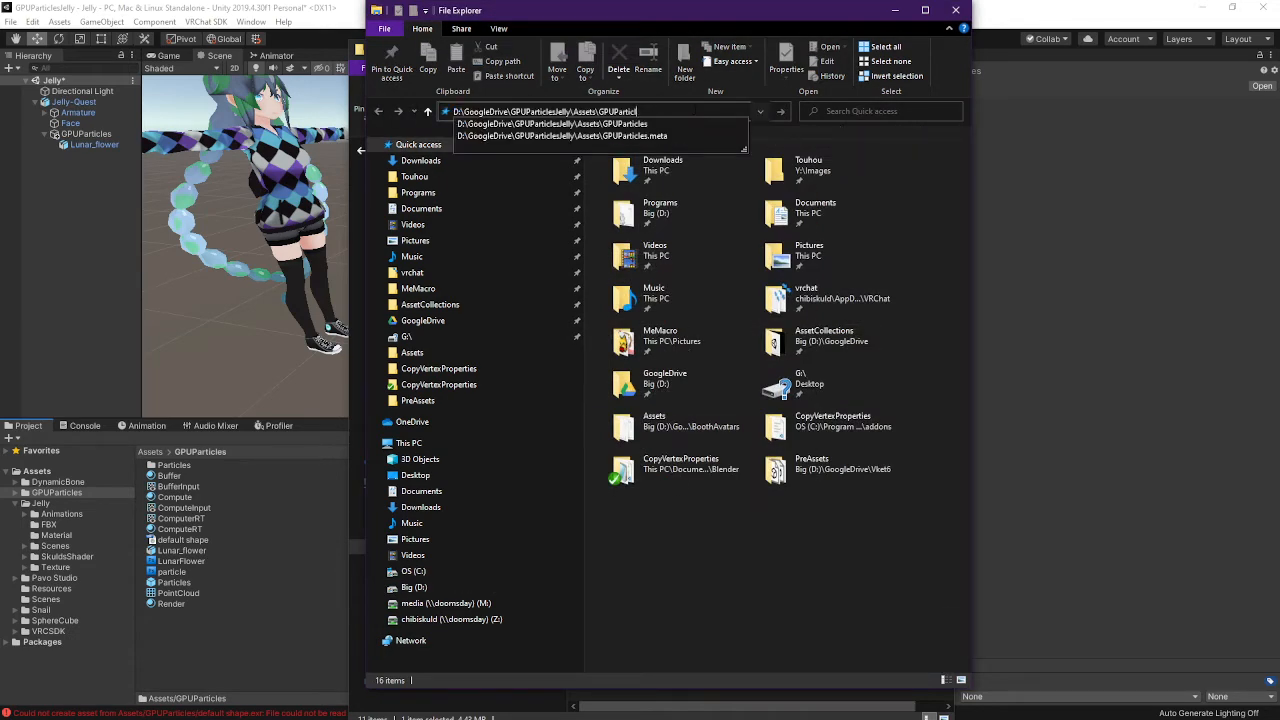
key("BackSpace")
key("BackSpace")
key("BackSpace")
key("BackSpace")
key("BackSpace")
key("BackSpace")
key("BackSpace")
key("BackSpace")
key("BackSpace")
key("BackSpace")
key("BackSpace")
key("BackSpace")
key("BackSpace")
key("BackSpace")
key("BackSpace")
key("BackSpace")
key("BackSpace")
key("Return")
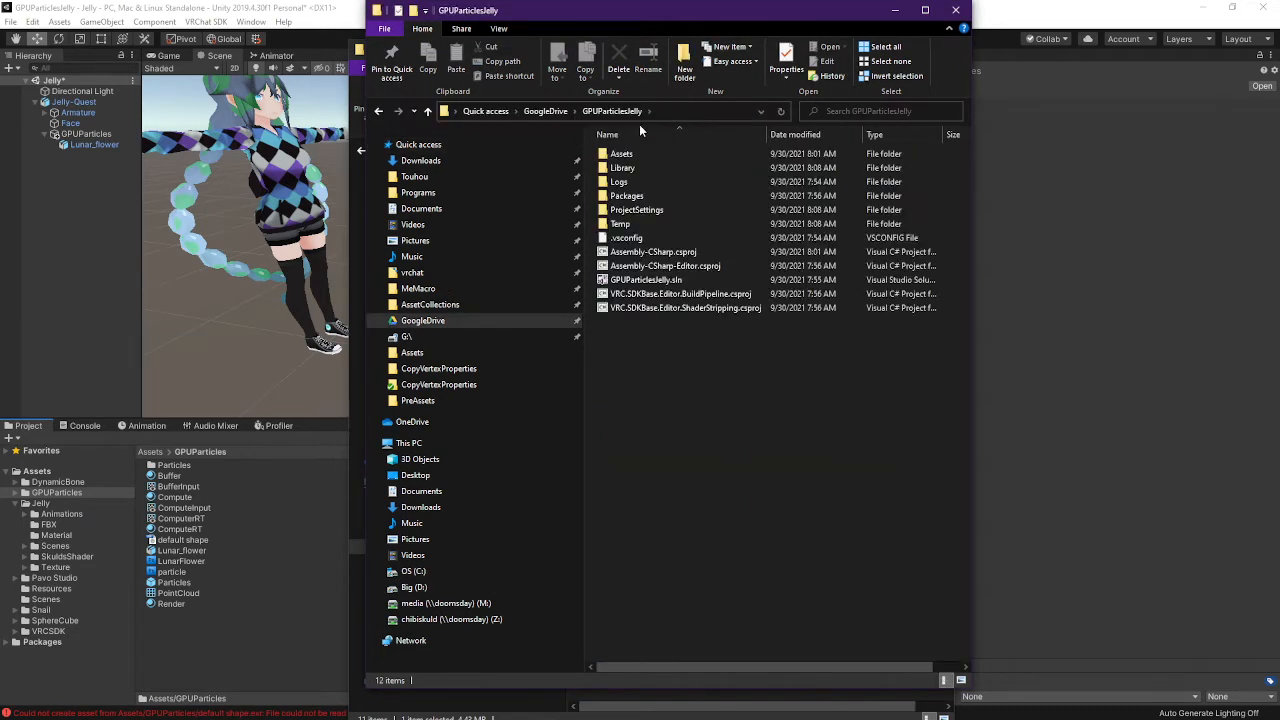
Browse from GoogleDrive into GPUParticleToy > Assets > GPUParticles
left_click(545, 111)
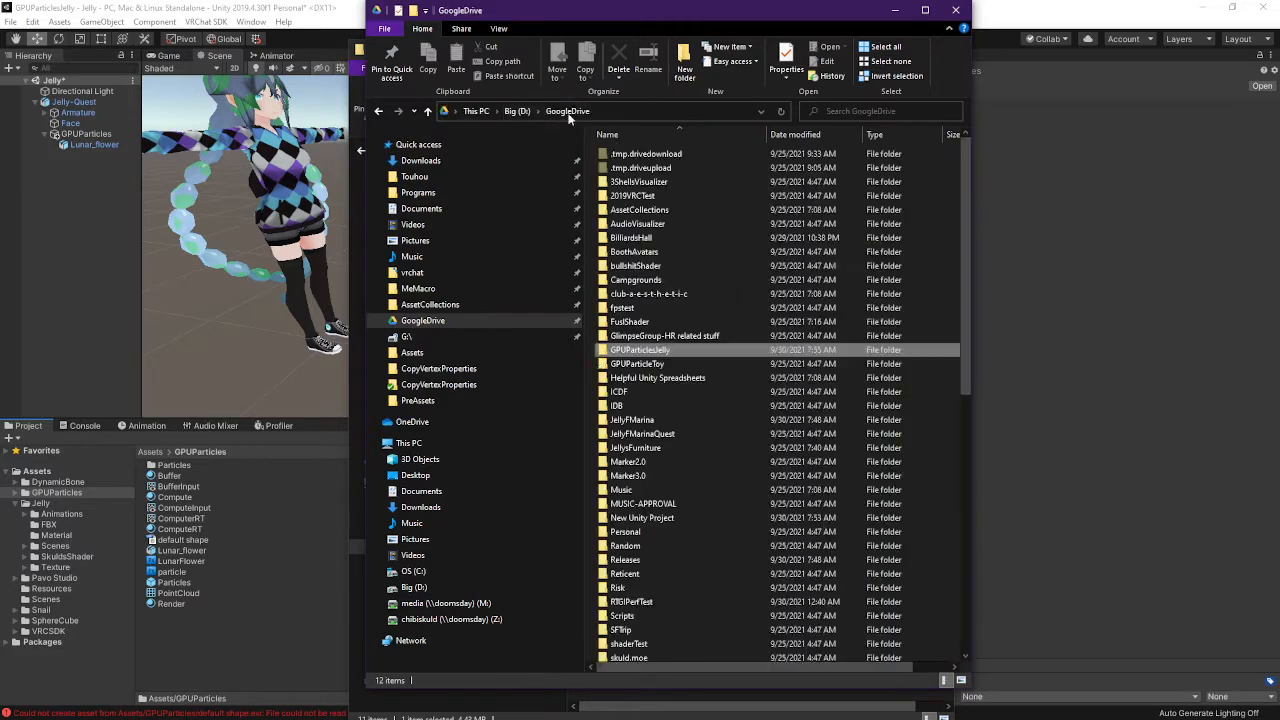
double_click(657, 364)
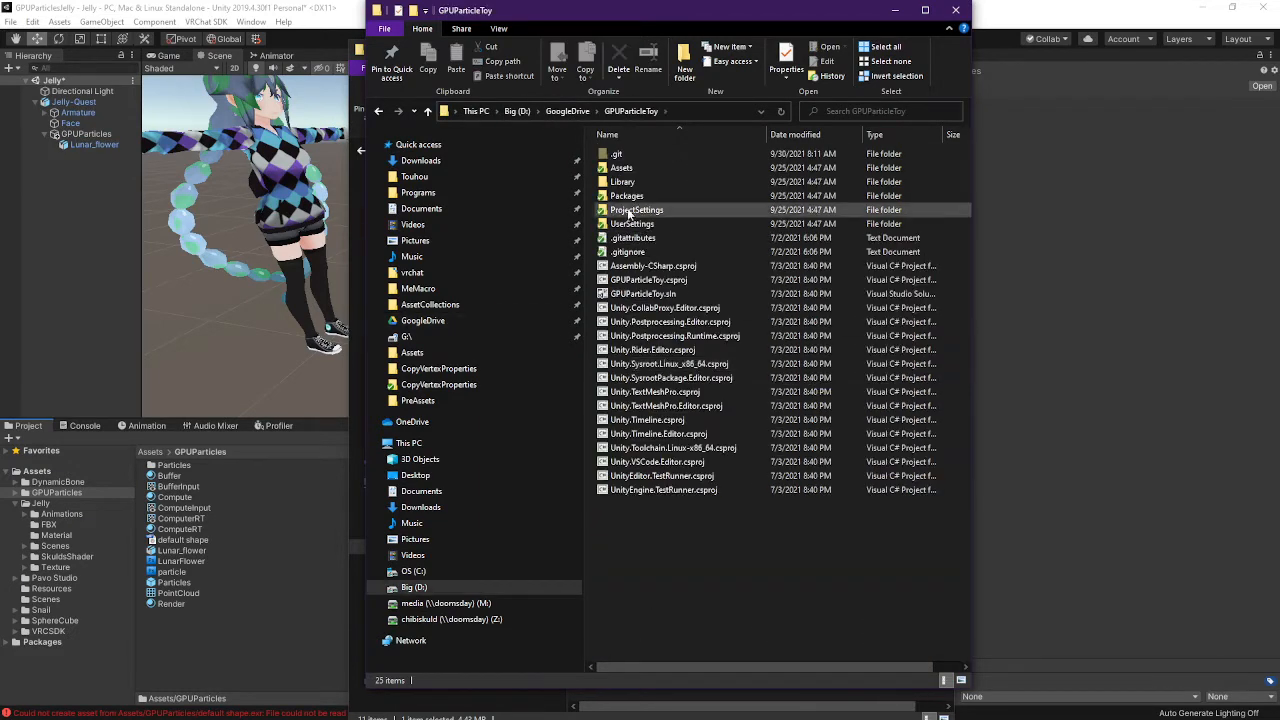
double_click(630, 168)
double_click(632, 154)
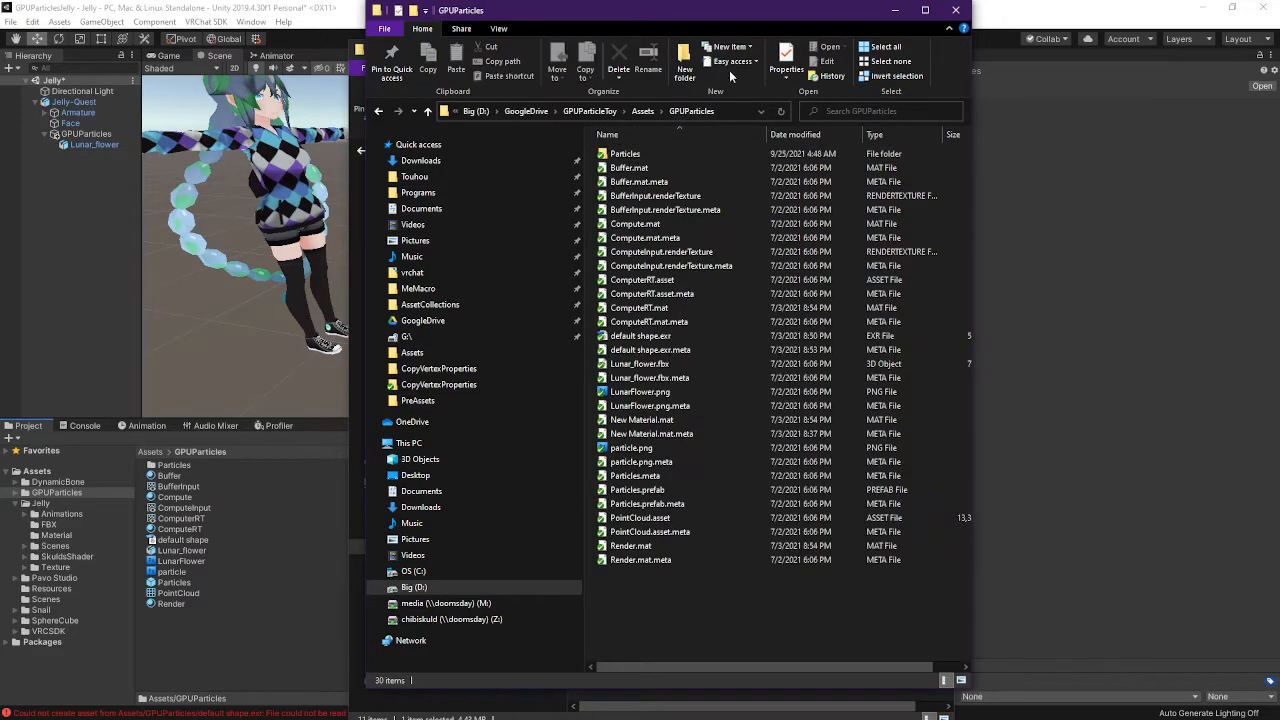
Arrange both Explorer windows side by side and select all the GPUParticleToy GPUParticles files
left_click_drag(778, 17, 1122, 57)
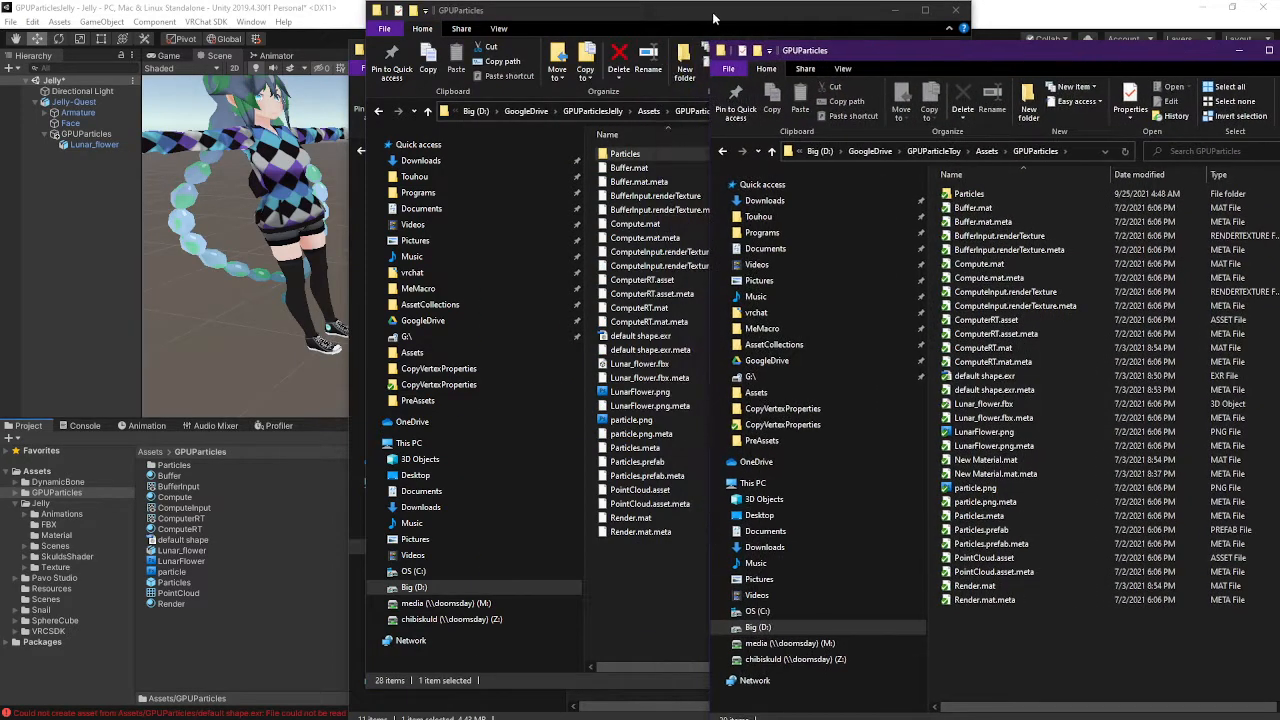
left_click_drag(714, 18, 487, 29)
left_click_drag(1132, 688, 930, 184)
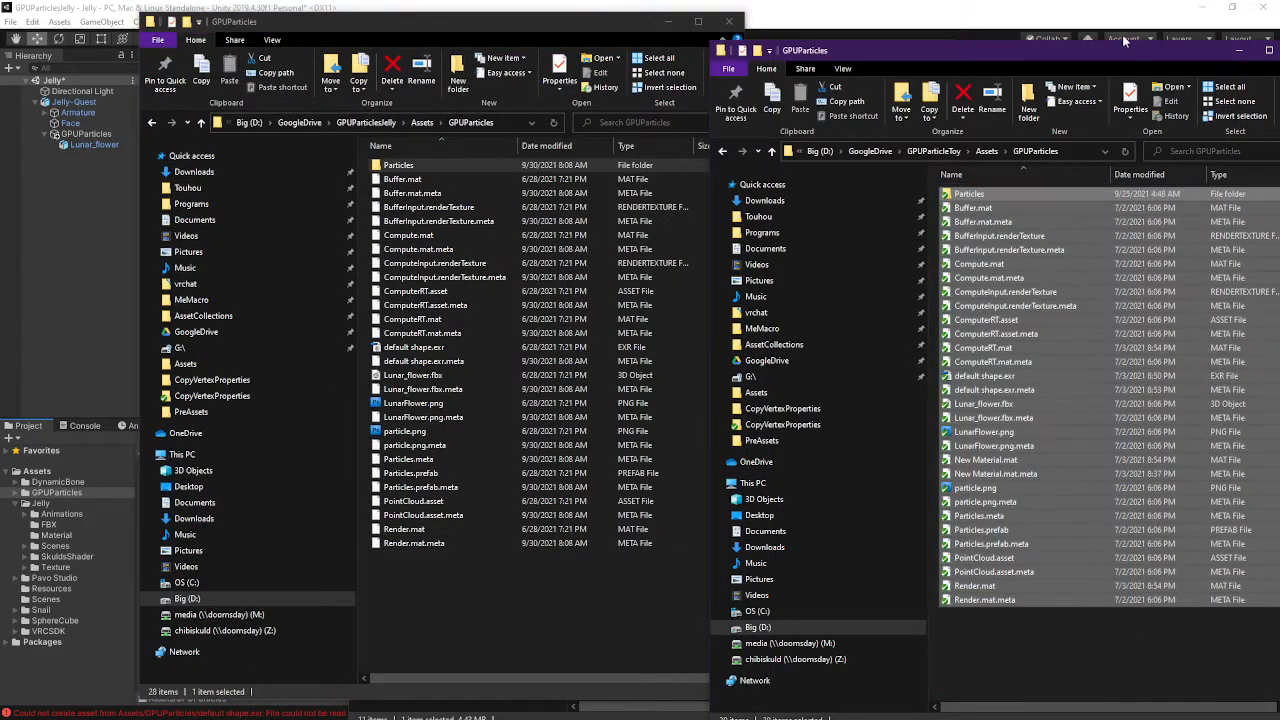
left_click_drag(1122, 40, 868, 27)
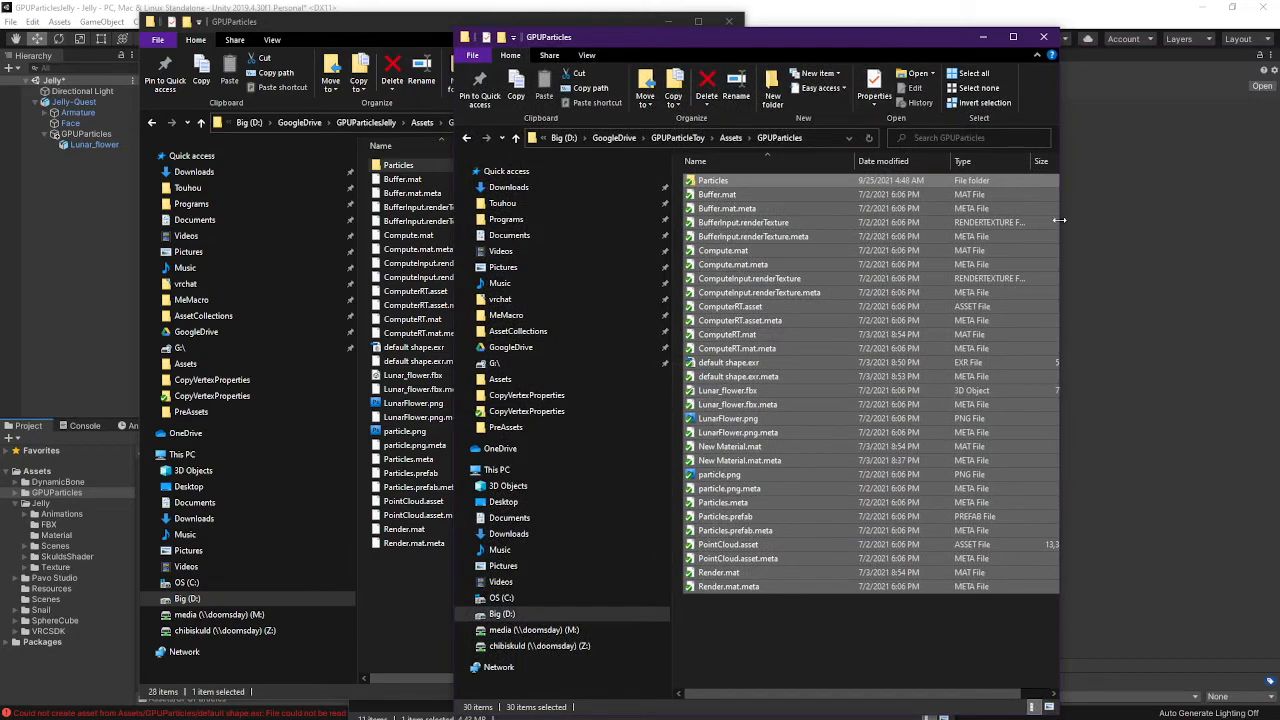
left_click(423, 27)
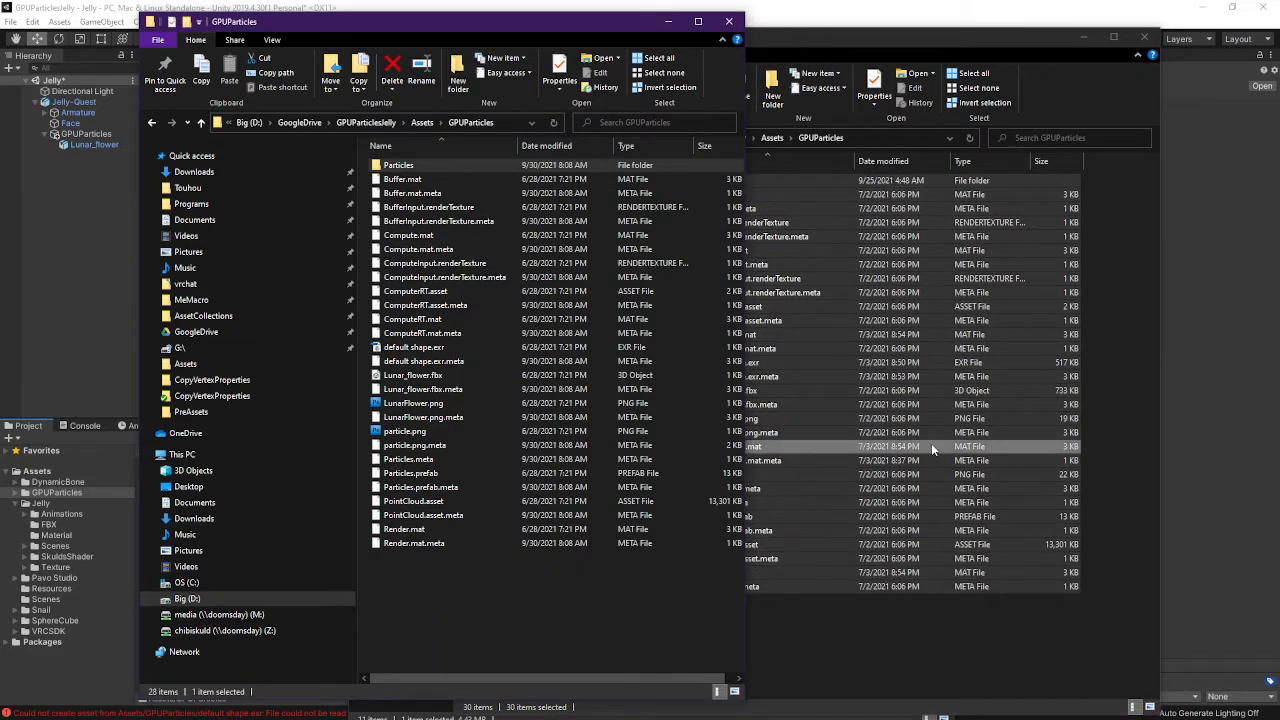
left_click(821, 625)
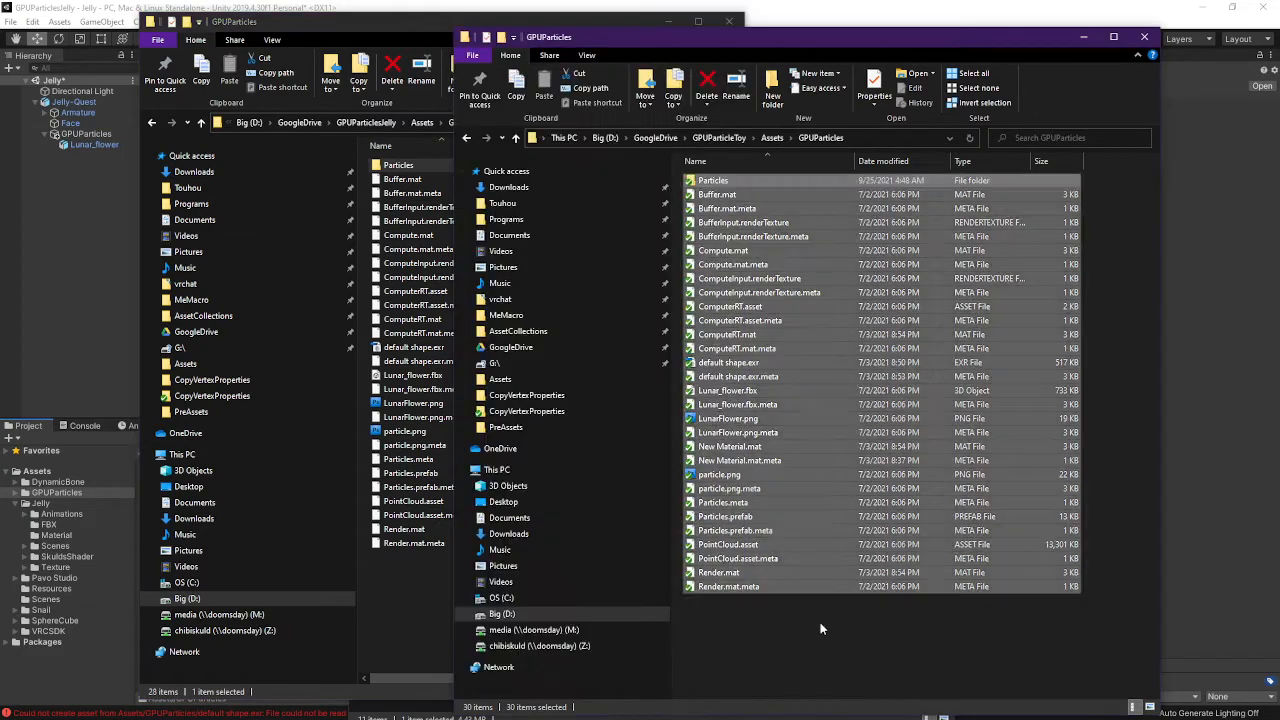
left_click(409, 637)
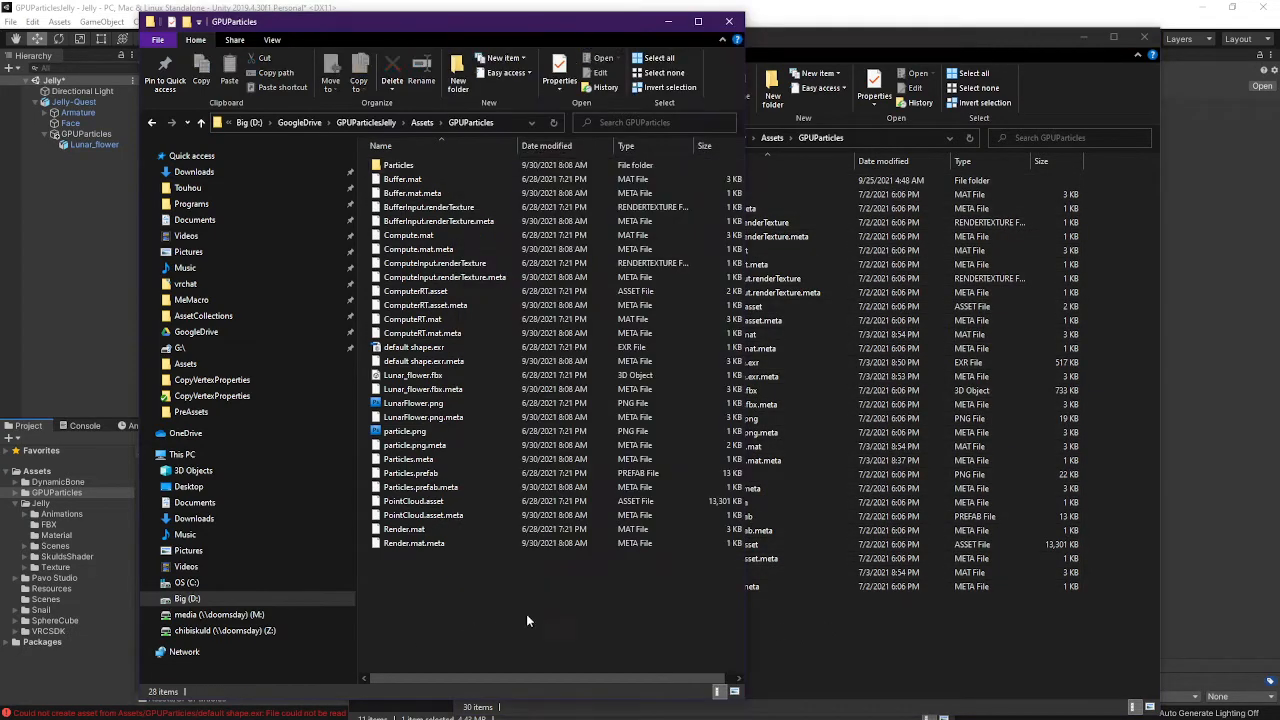
left_click(843, 634)
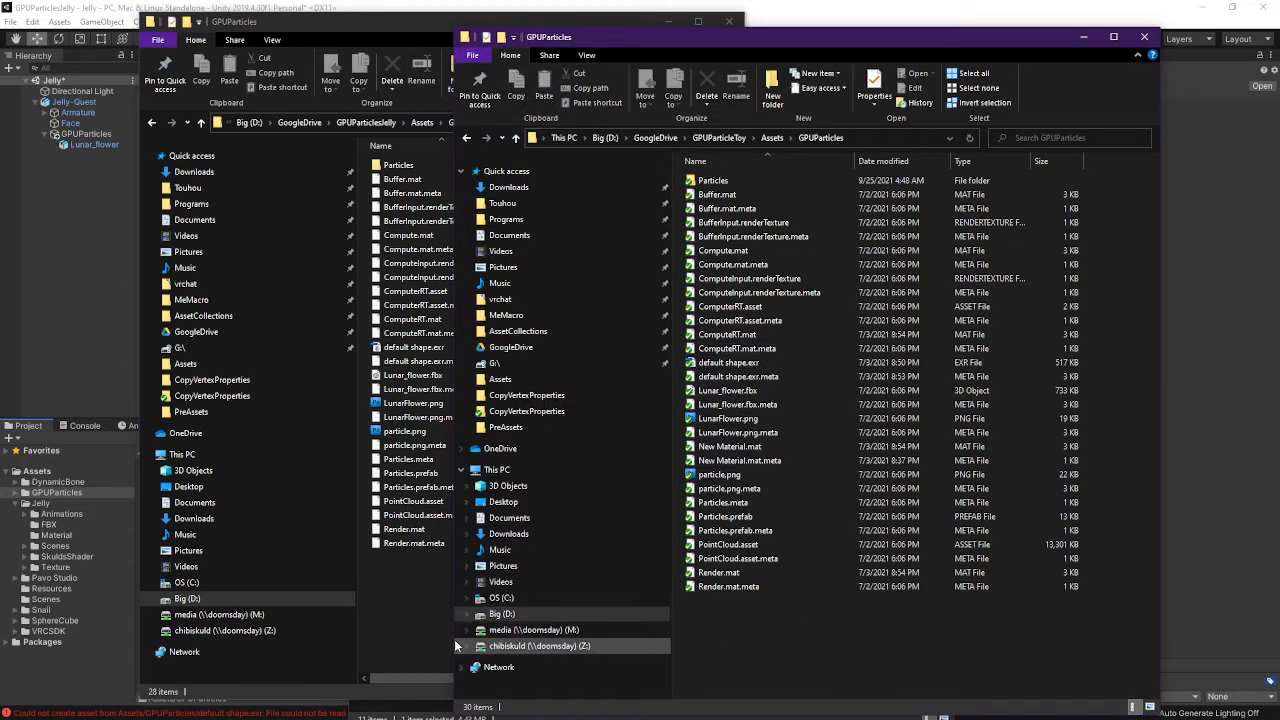
left_click(895, 418)
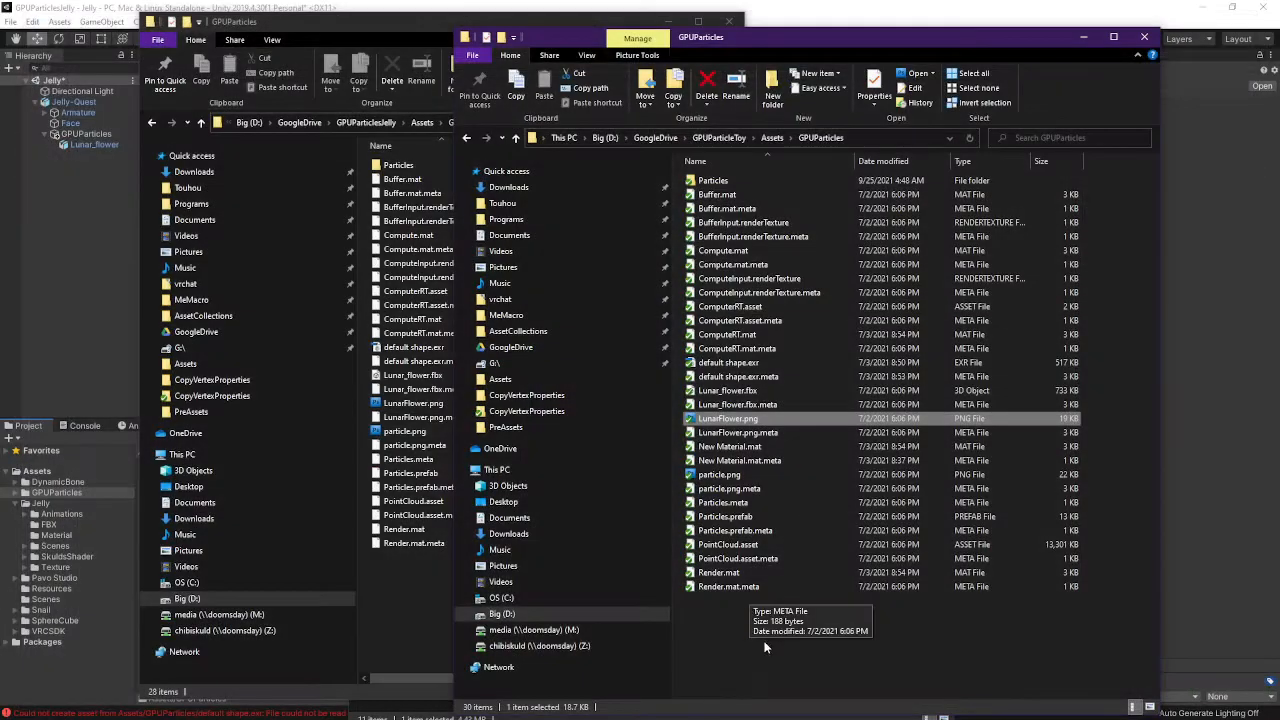
left_click_drag(797, 634, 630, 172)
Paste the files into GPUParticlesJelly's GPUParticles folder, replacing duplicates, and return to Unity
left_click(406, 586)
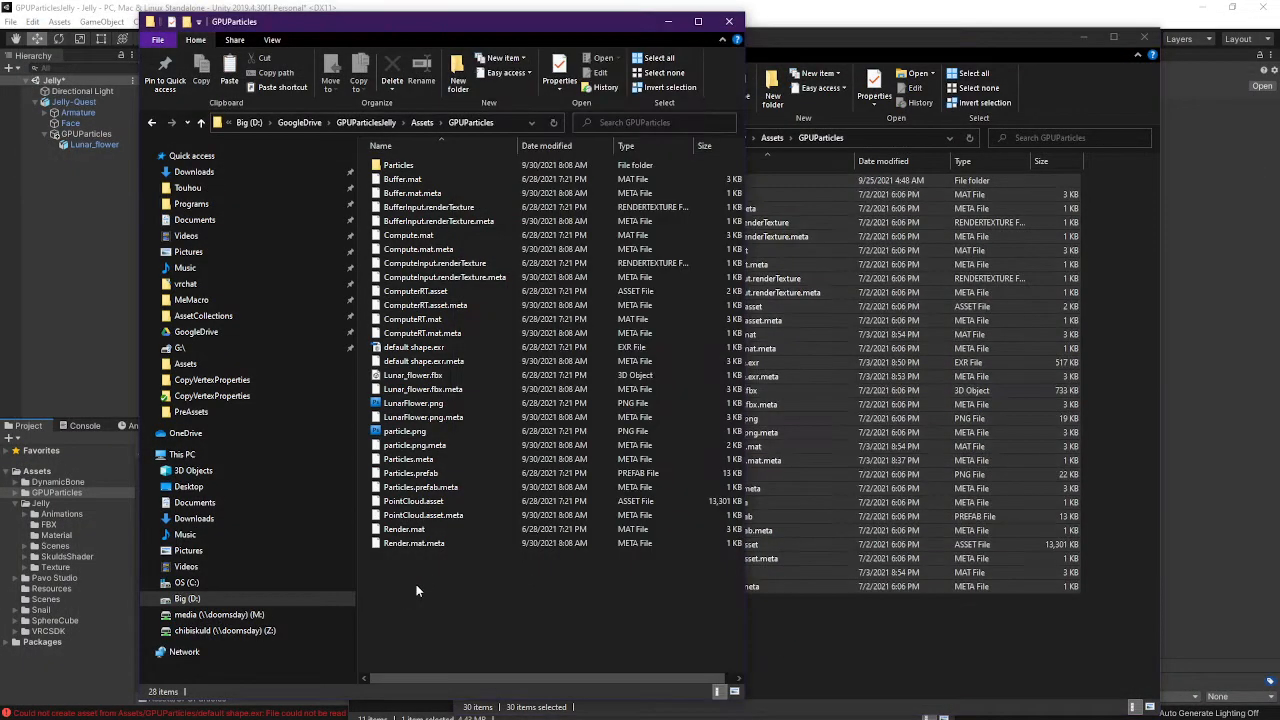
key("ctrl+v")
left_click(618, 374)
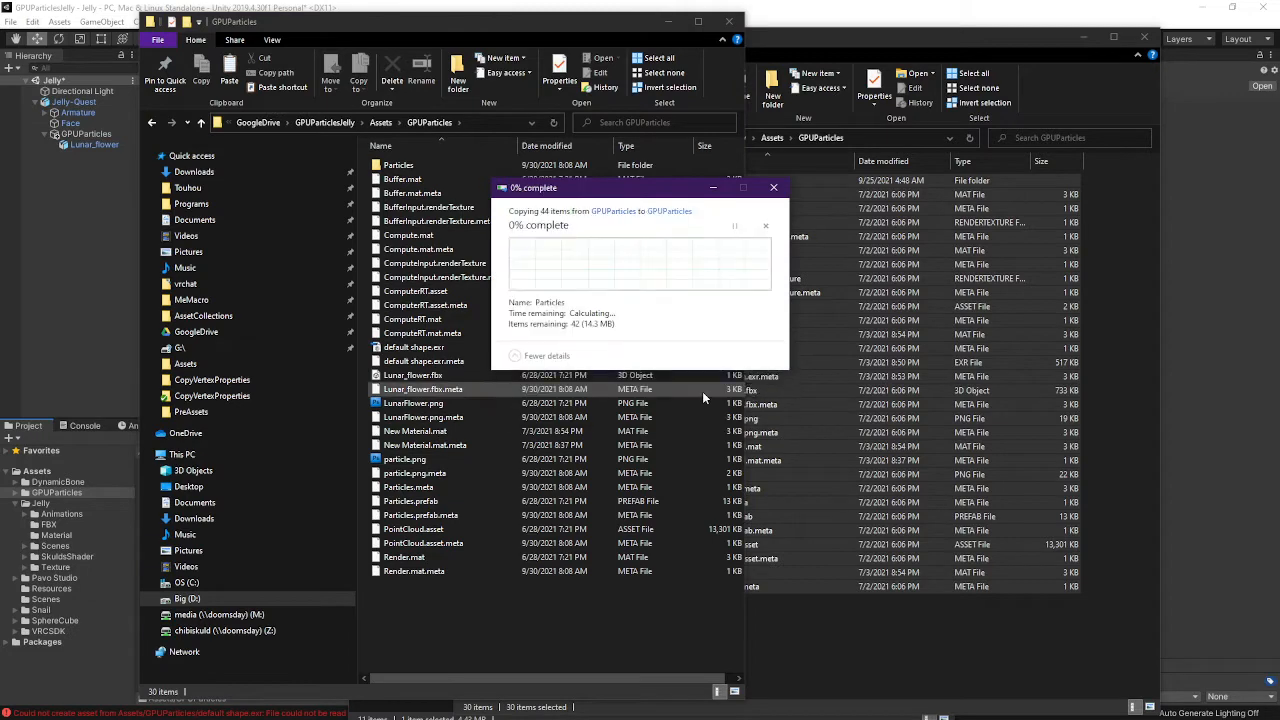
left_click(620, 262)
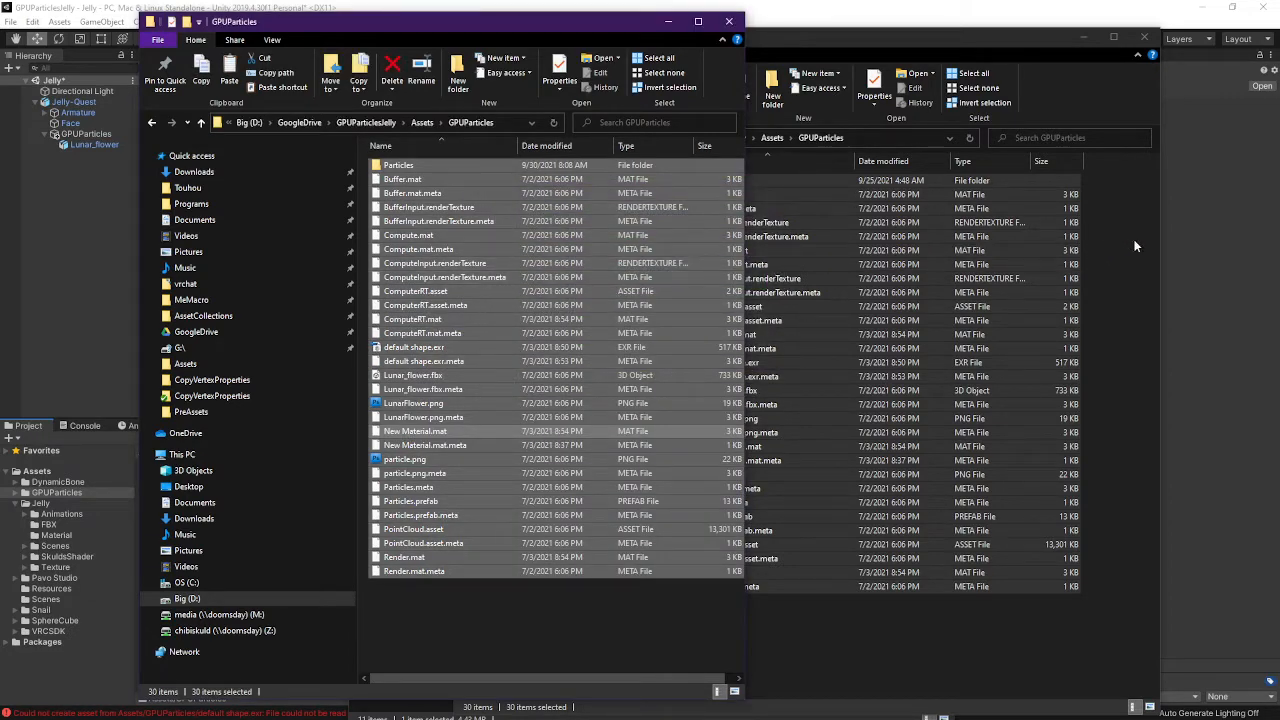
left_click(1186, 244)
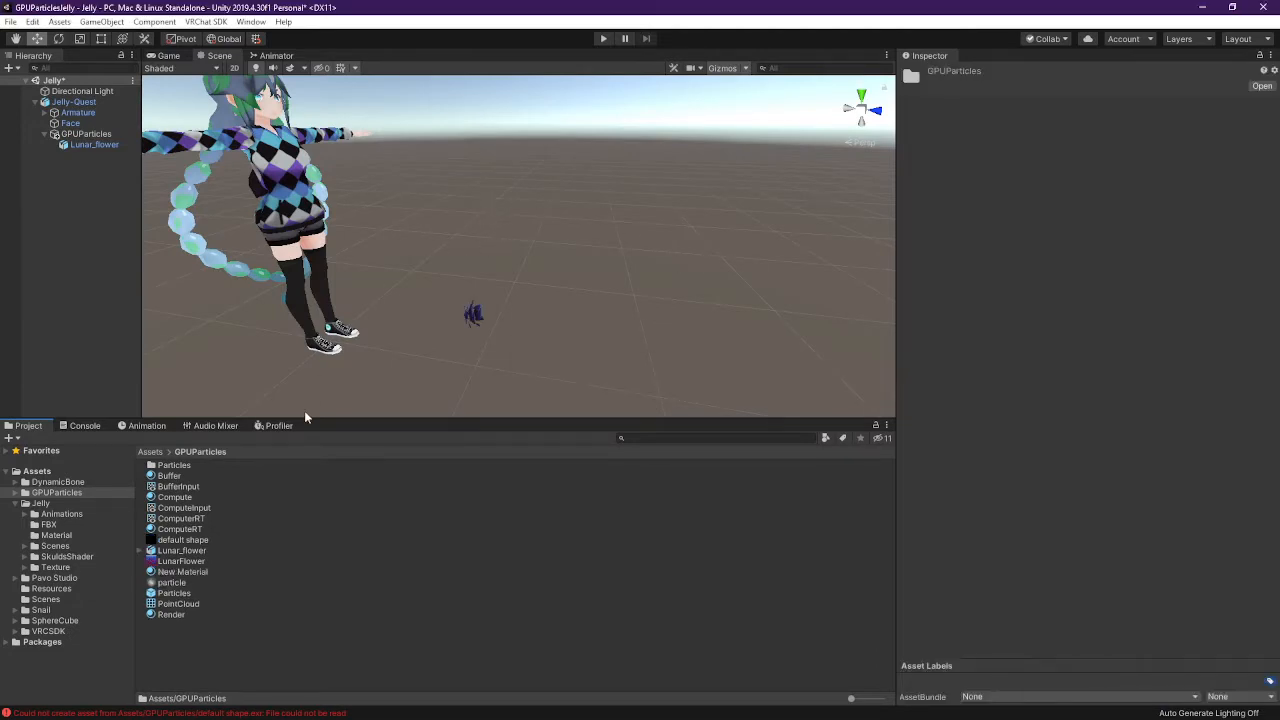
Select Lunar_flower, check the copied files in Explorer, and recenter the Scene view on character and flower
left_click(473, 322)
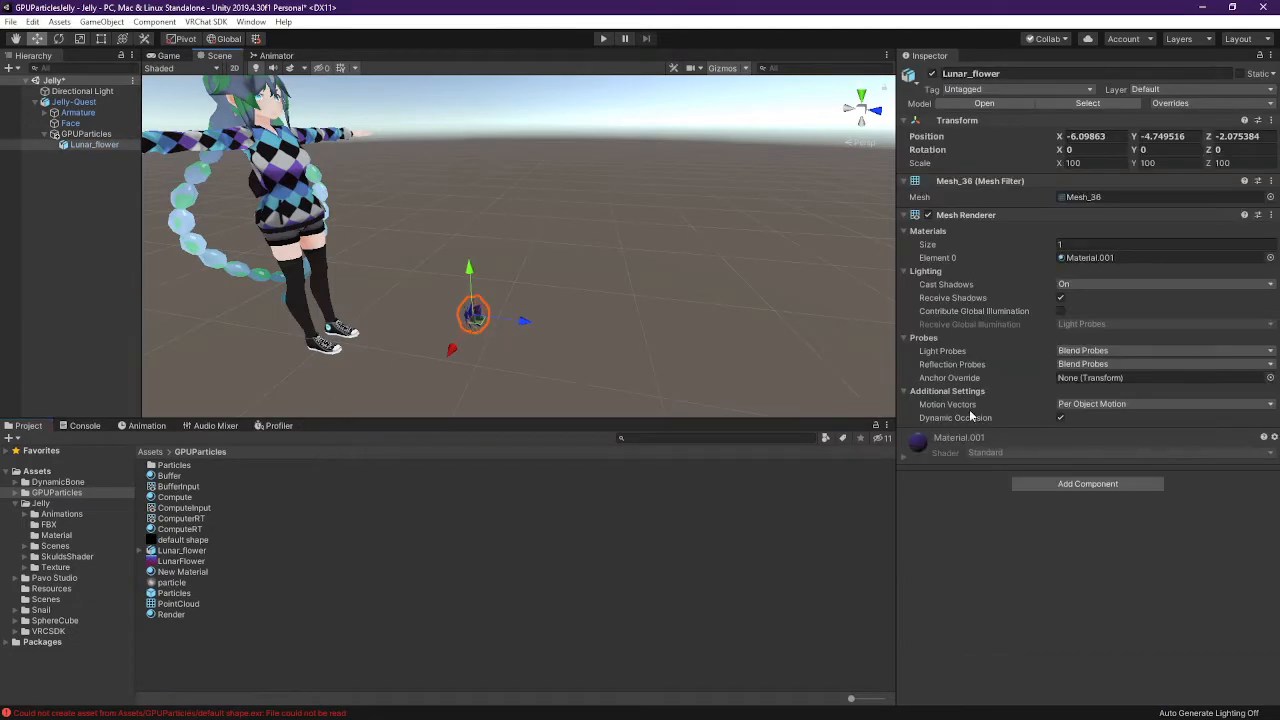
mouse_move(973, 312)
key("alt+Tab")
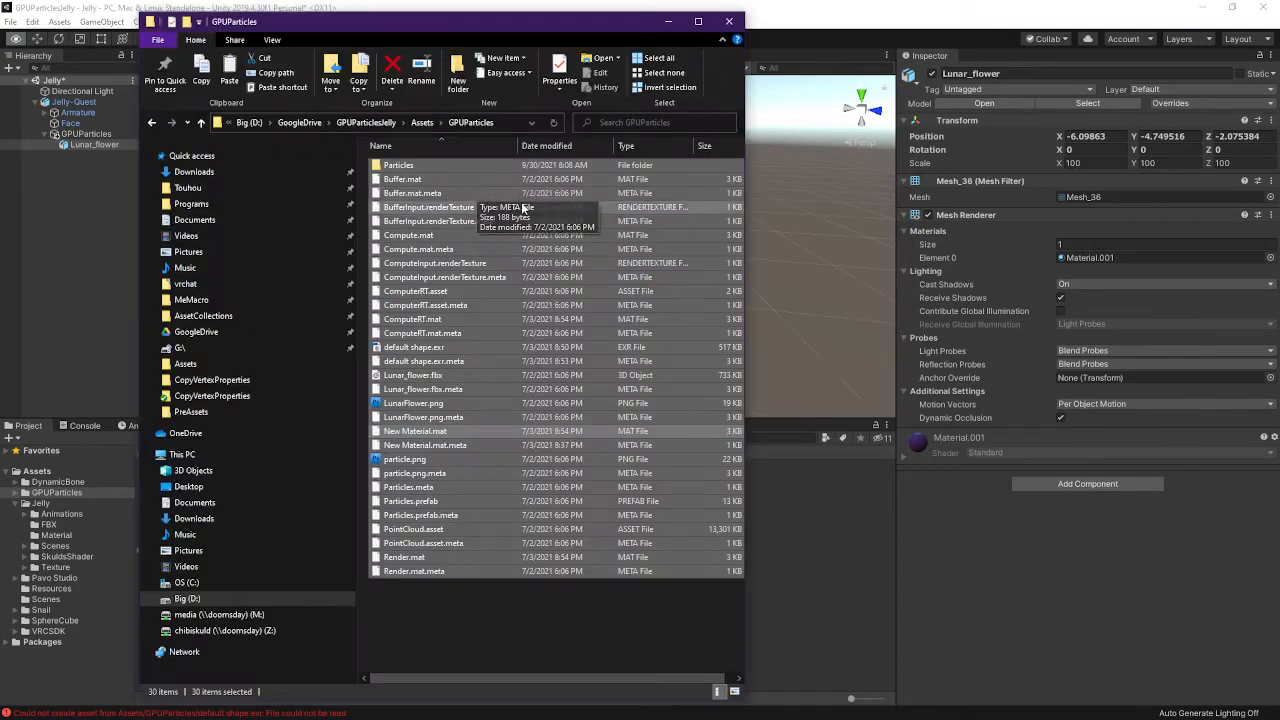
key("alt+Tab")
key("alt+Tab")
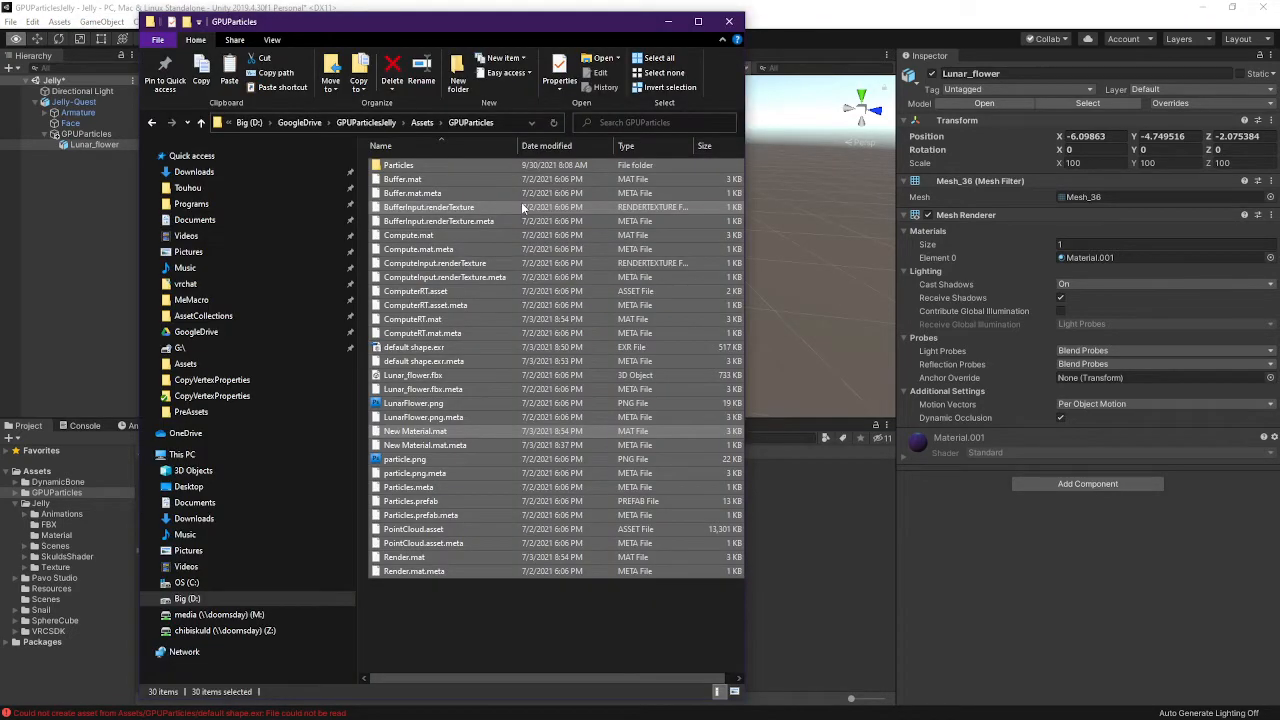
key("alt+Tab")
key("alt+Tab")
key("alt+Tab")
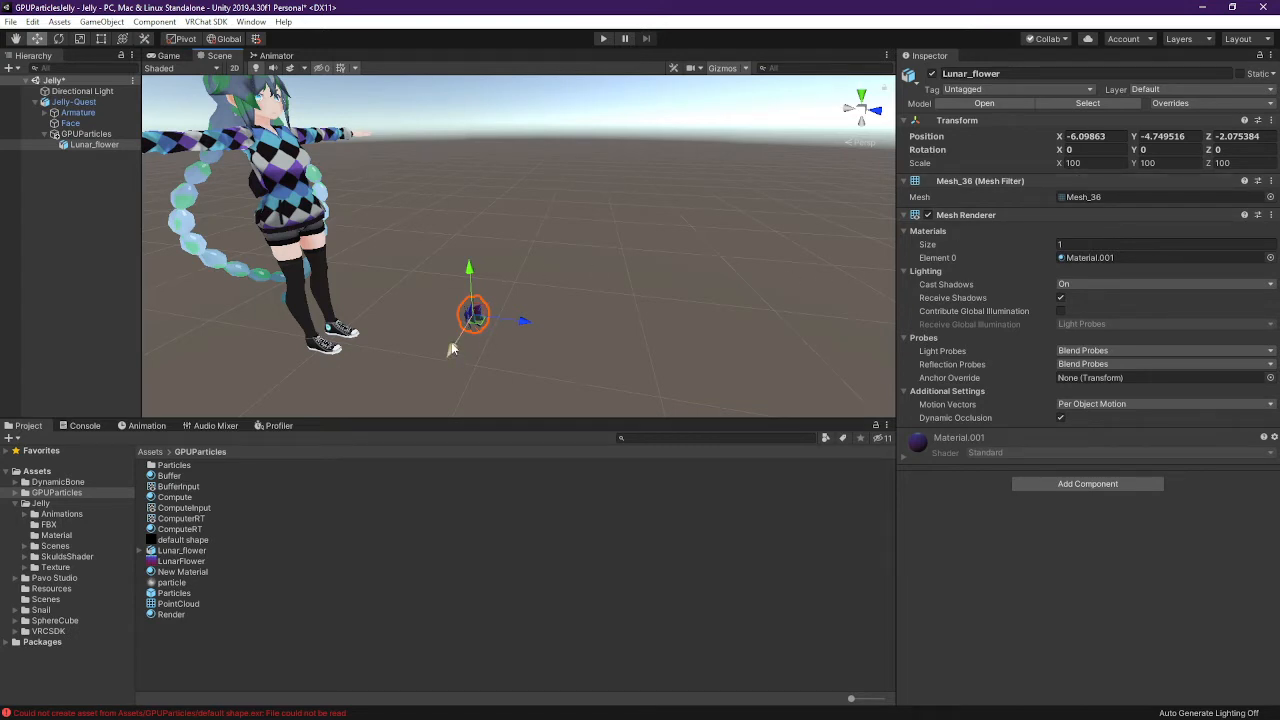
middle_click_drag(452, 348, 669, 178)
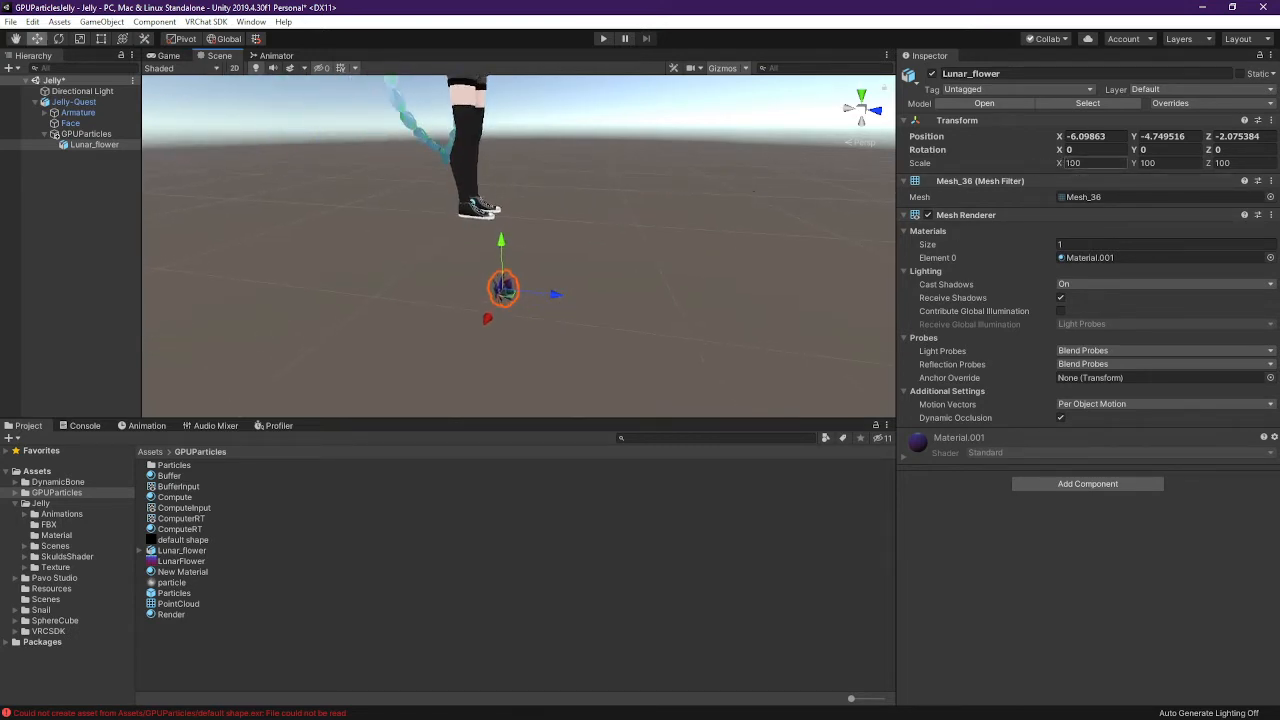
Set Lunar_flower's position to 0, 0 and its X rotation to -90
left_click(1103, 141)
type("0")
key("Tab")
type("0")
key("Tab")
type("0")
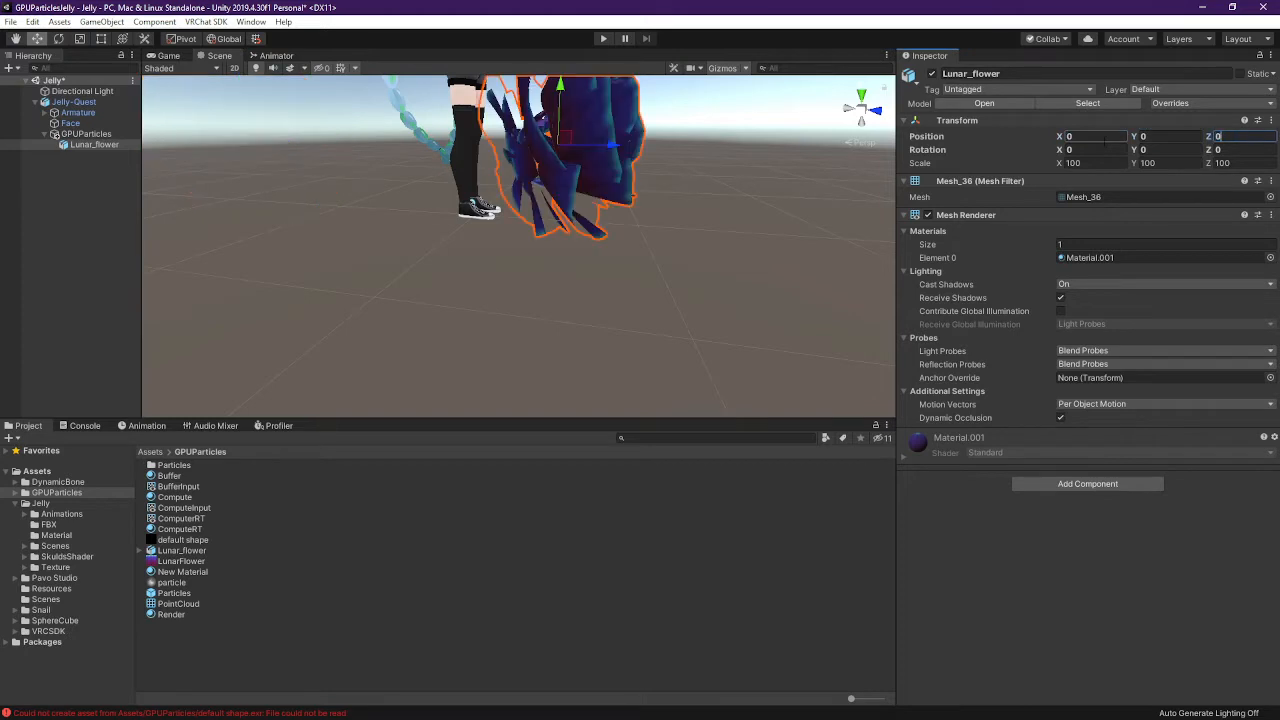
middle_click_drag(488, 106, 438, 183)
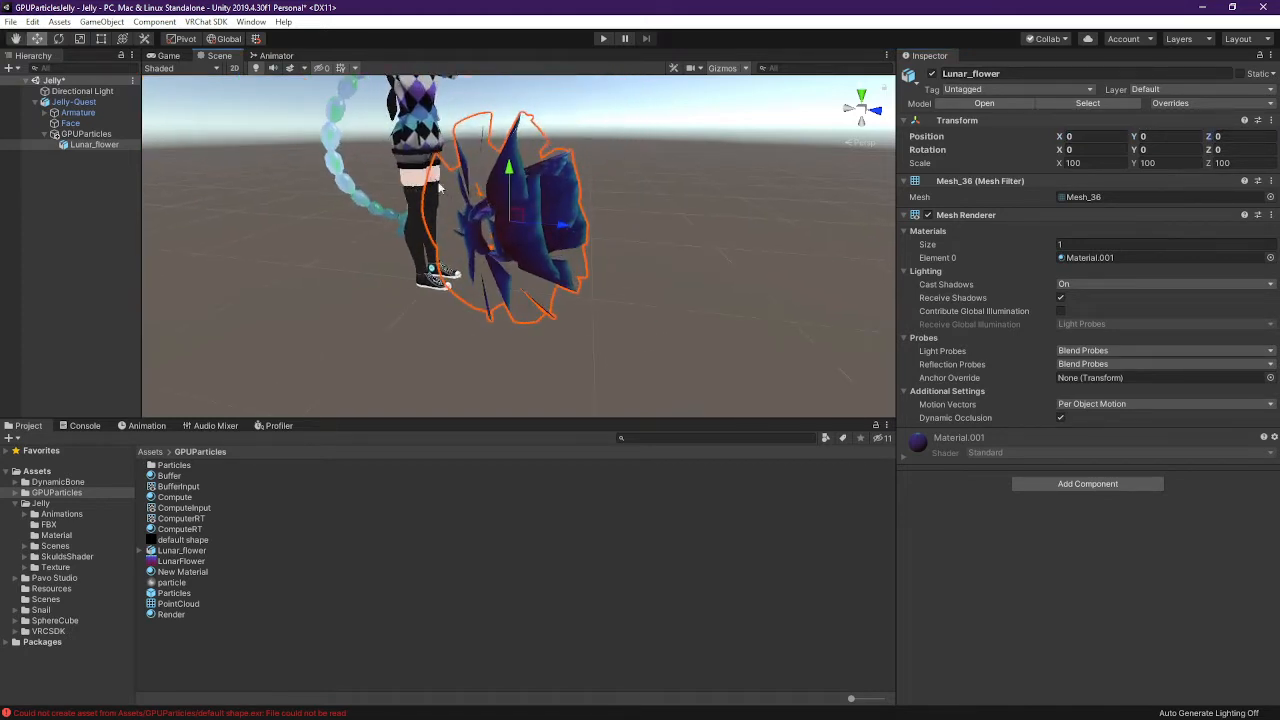
left_click(1100, 149)
type("90")
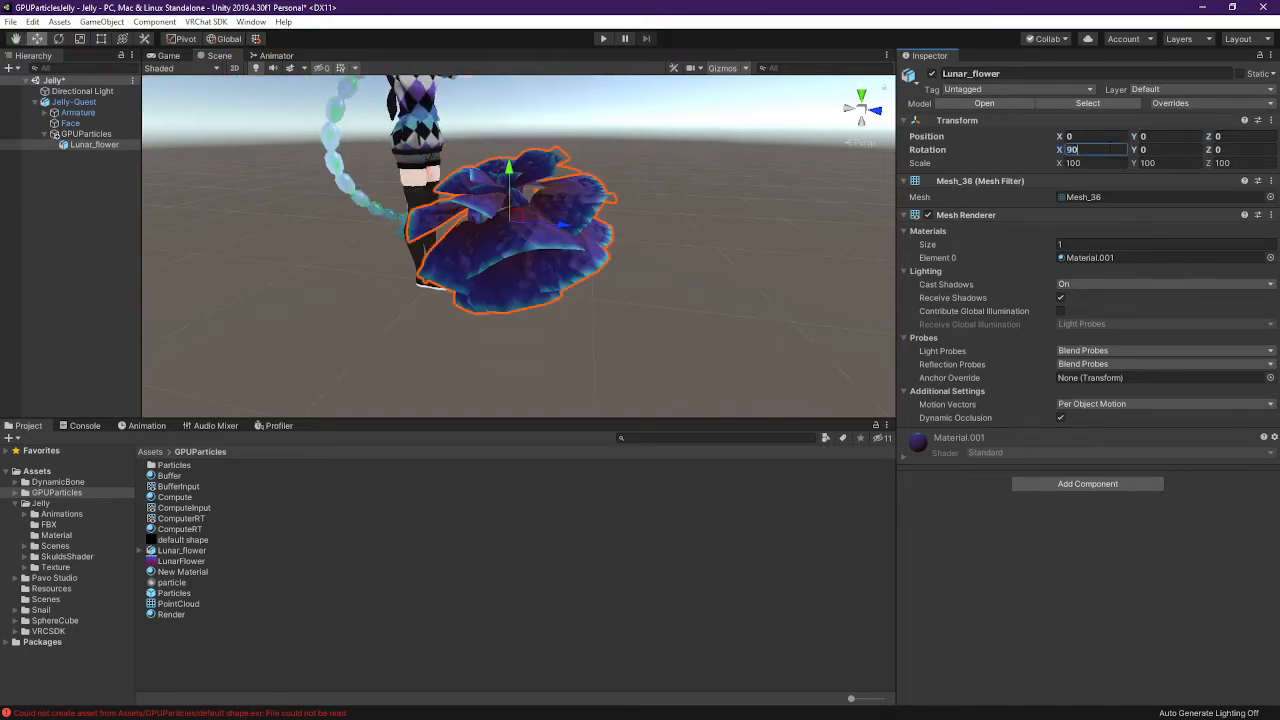
key("Left")
key("Left")
type("-")
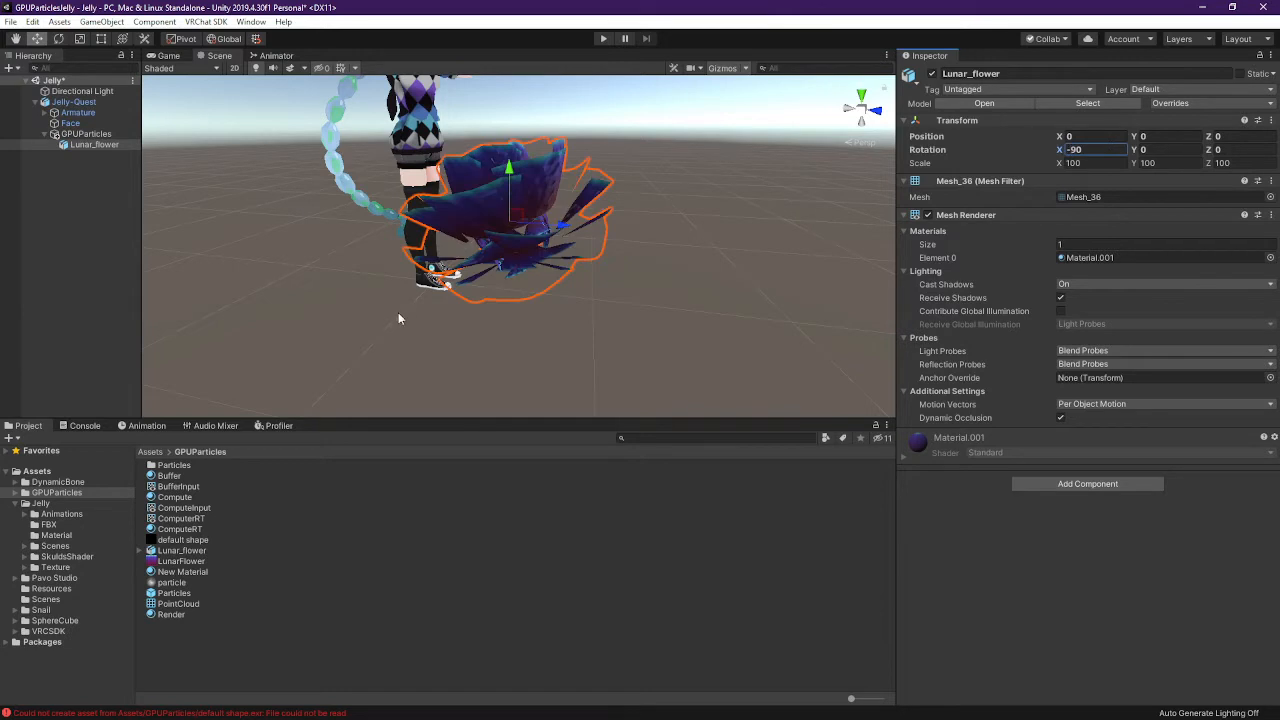
right_click_drag(398, 313, 368, 277)
right_click_drag(457, 298, 517, 288)
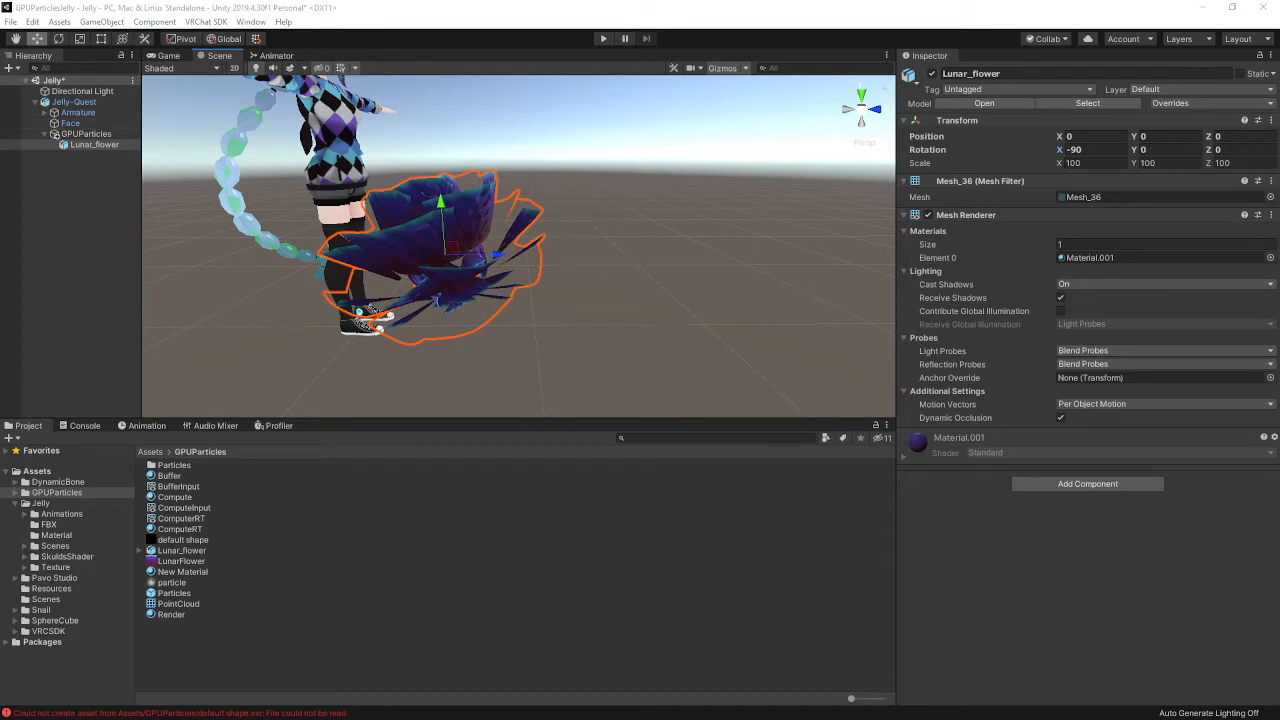
Open the VRChatSDK3Avatars project from the Unity Hub project list
key("alt+Tab")
scroll(563, 277, "up", 10)
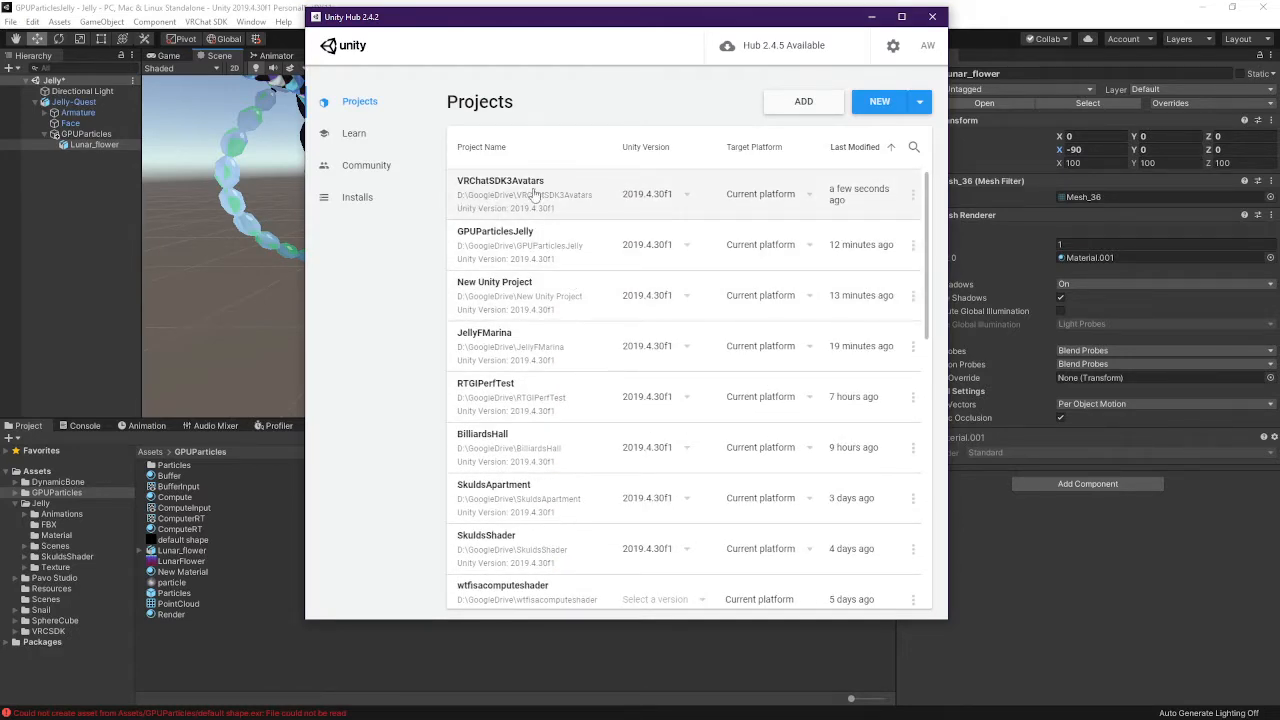
left_click(534, 196)
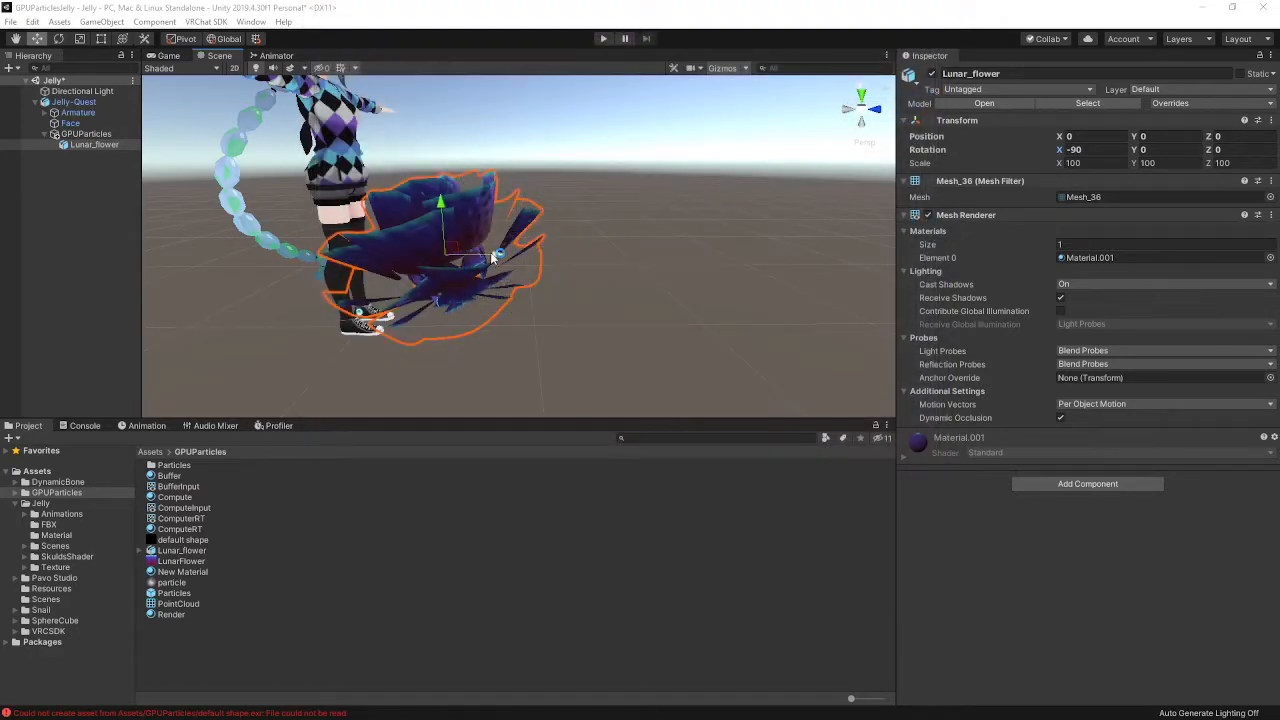
Nudge Lunar_flower along Z, then add the Particles prefab under GPUParticles in the Hierarchy
left_click_drag(500, 257, 546, 259)
middle_click_drag(510, 325, 543, 305)
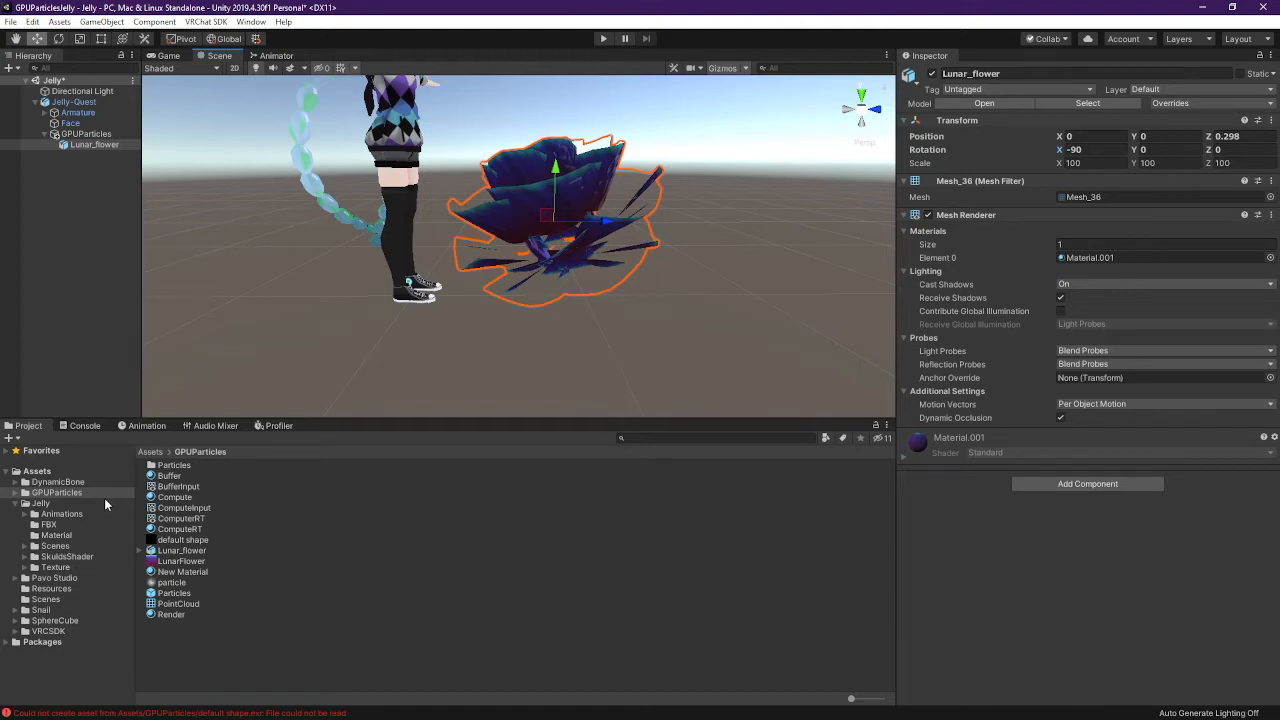
left_click(140, 551)
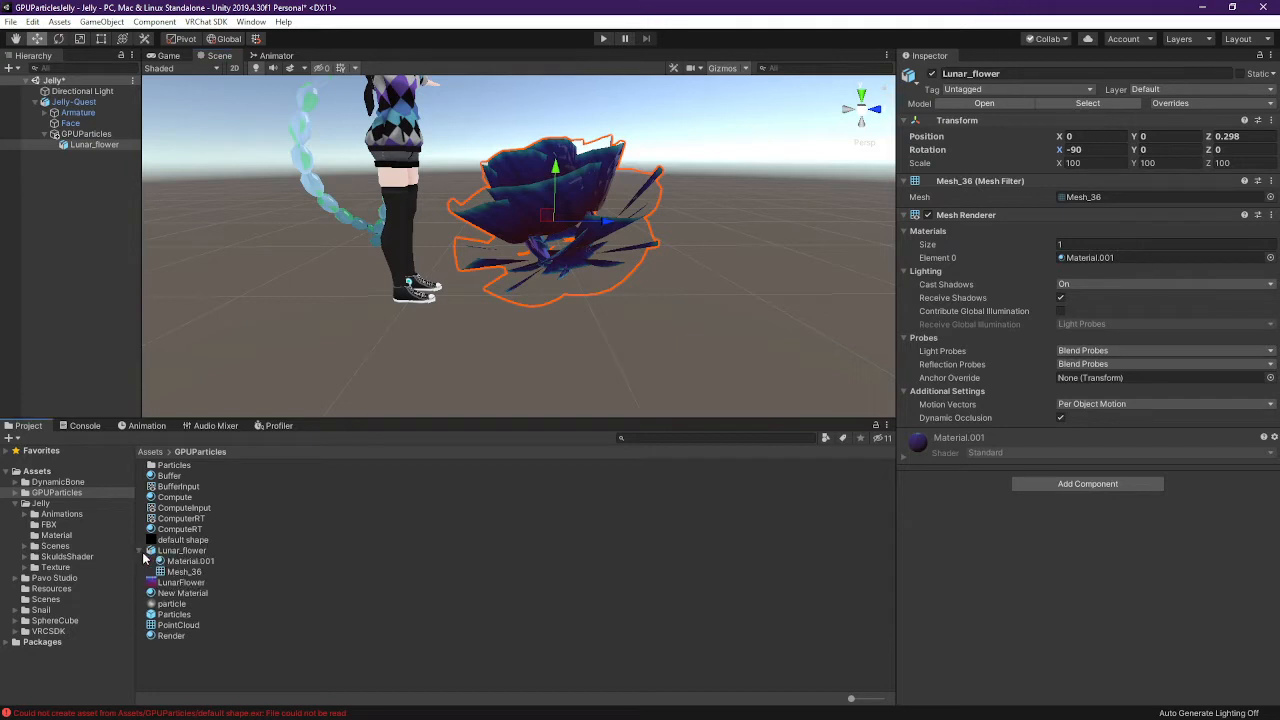
left_click(141, 551)
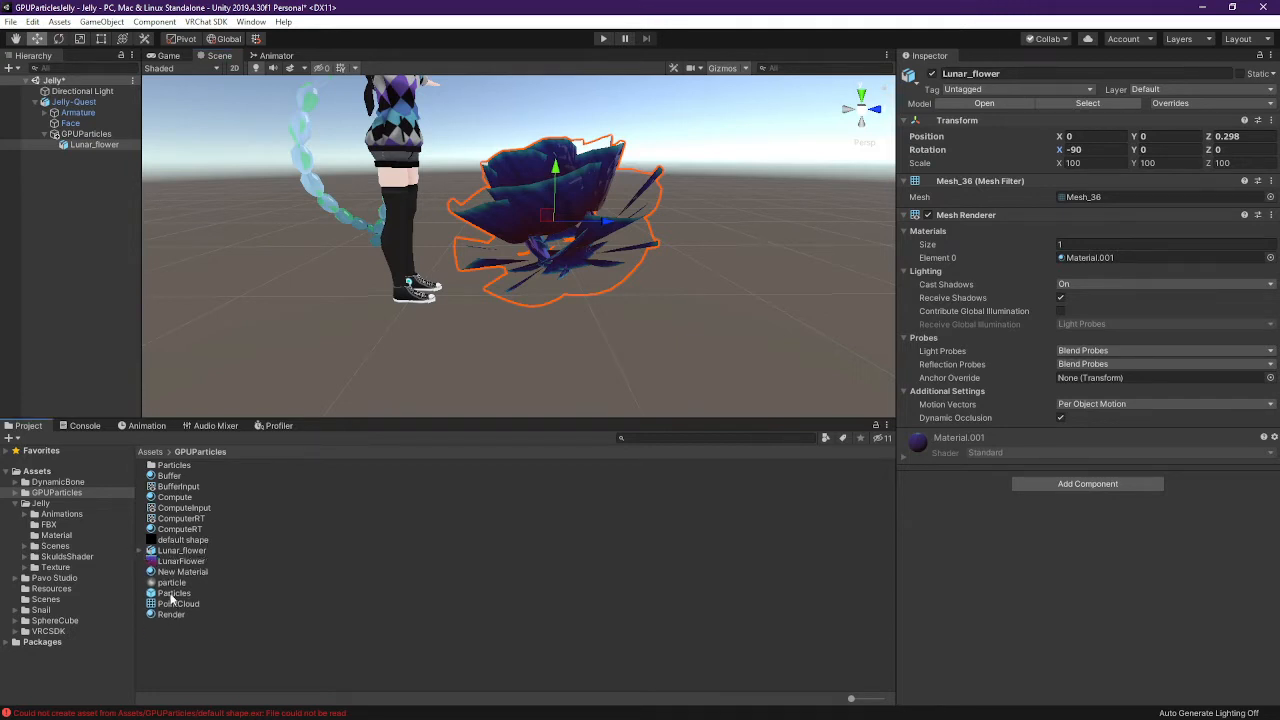
left_click_drag(178, 593, 104, 141)
Delete the old standalone Lunar_flower from the Hierarchy
left_click(56, 145)
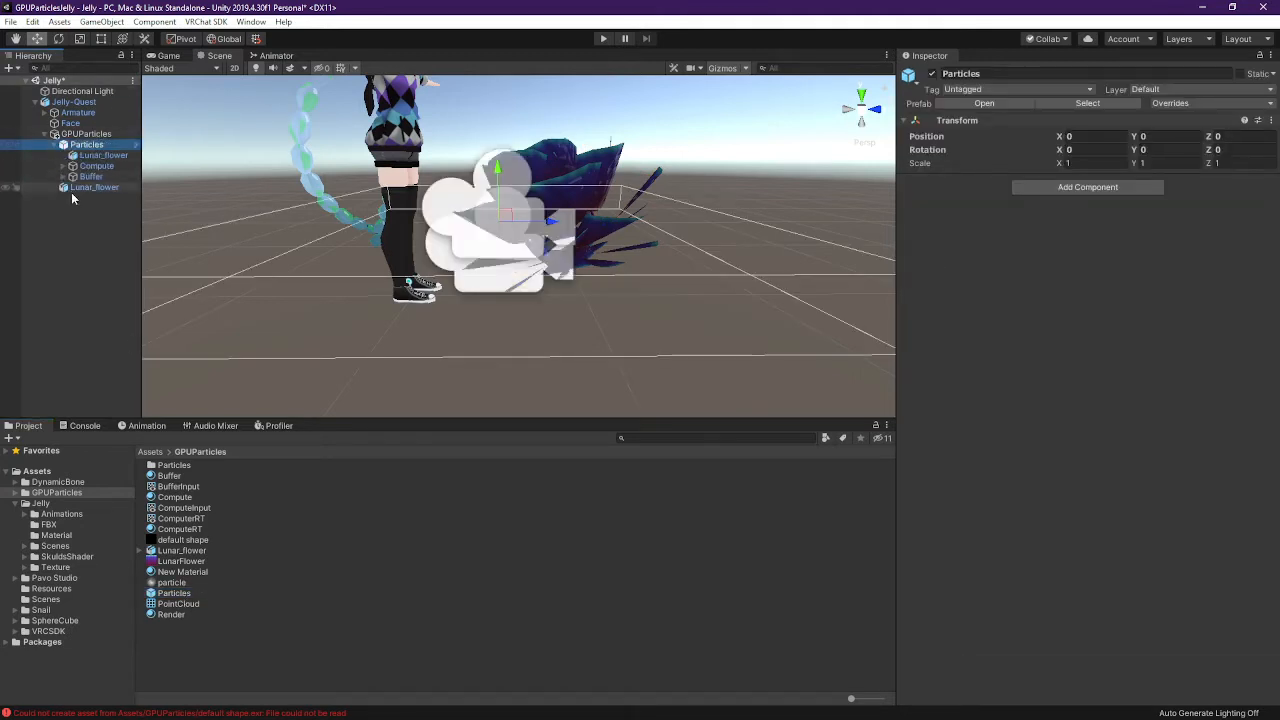
left_click(78, 188)
key("Delete")
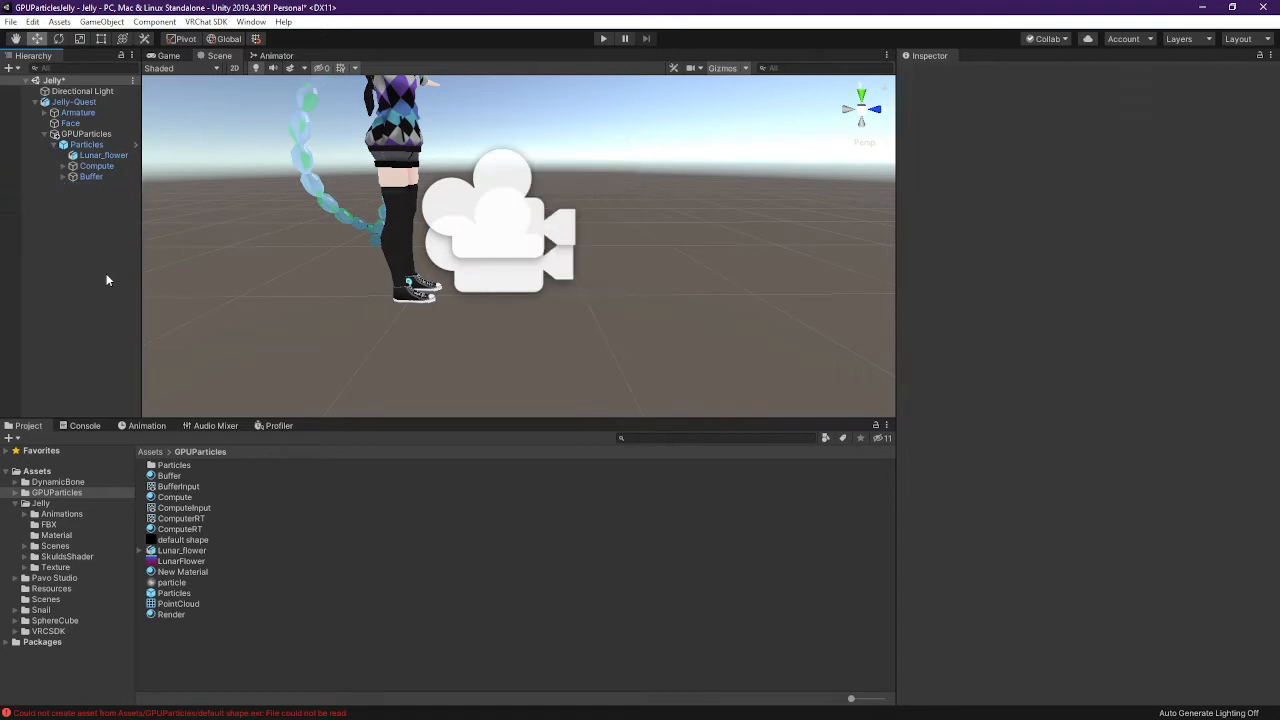
Inspect the Particles, GPUParticles, Face and prefab Lunar_flower objects while flying around the avatar
left_click(76, 145)
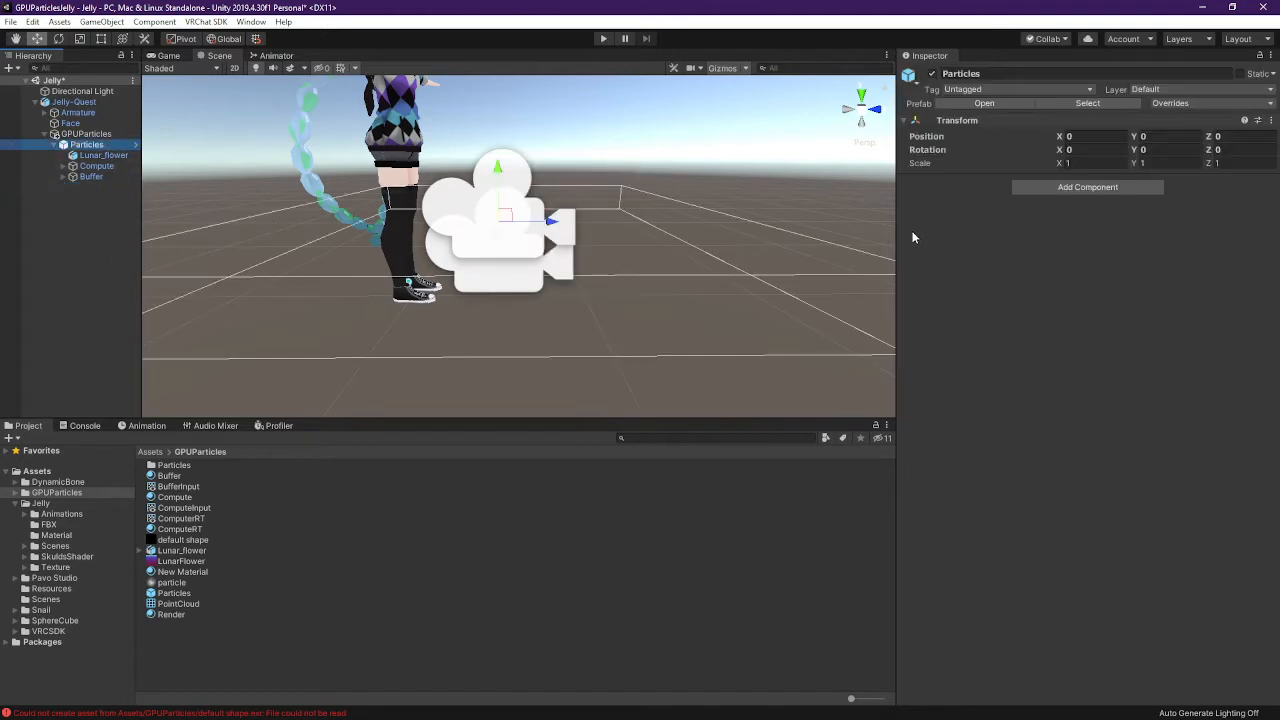
left_click(91, 134)
left_click(91, 145)
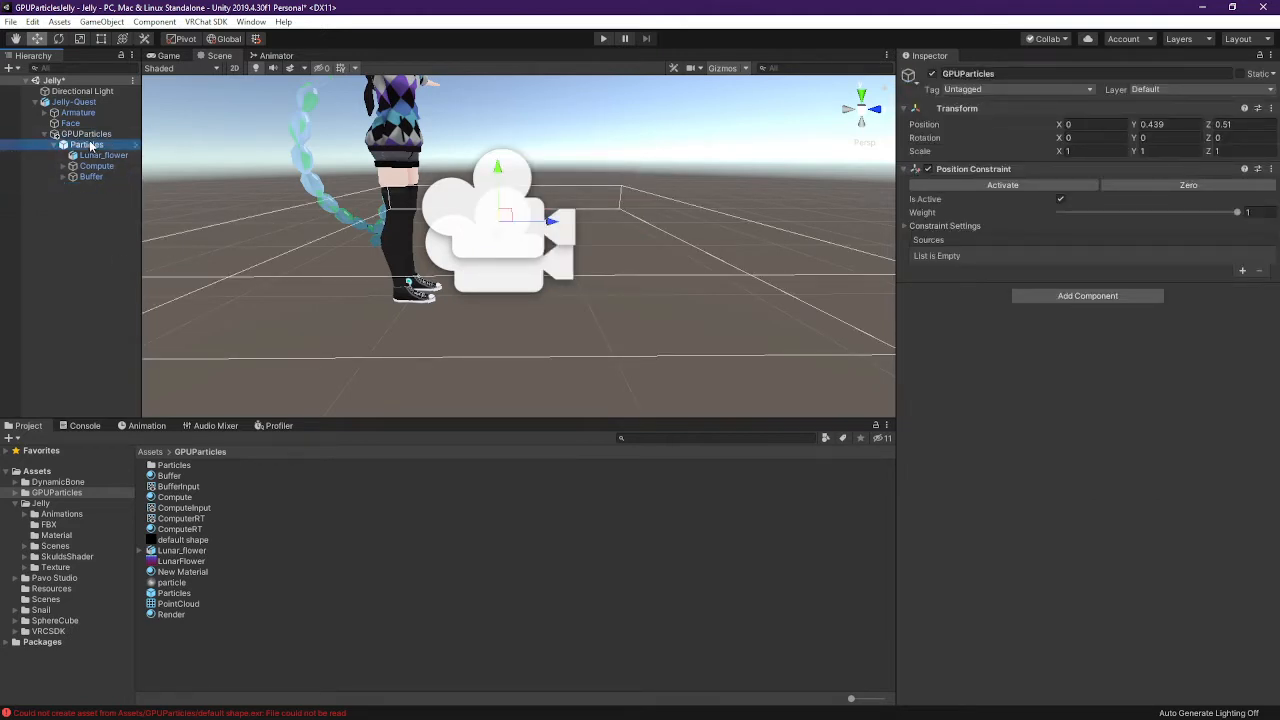
left_click(101, 134)
left_click(92, 155)
left_click(78, 124)
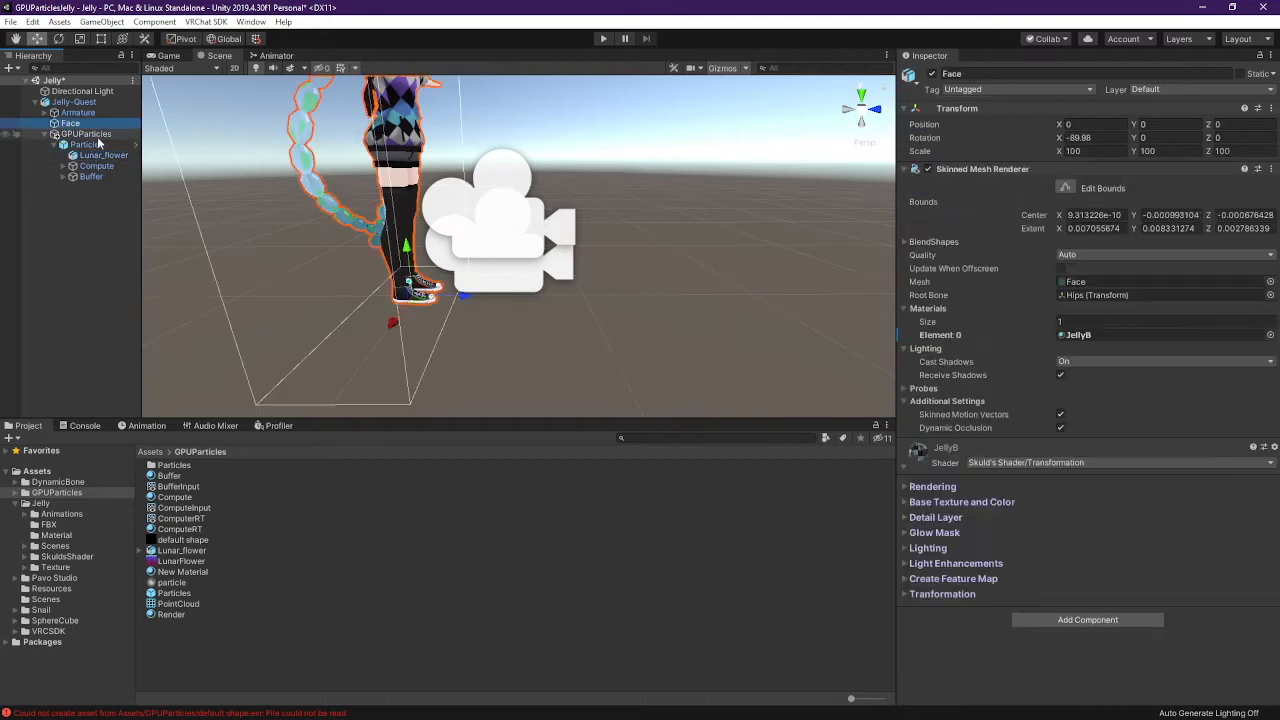
left_click(96, 146)
left_click(88, 134)
left_click(101, 155)
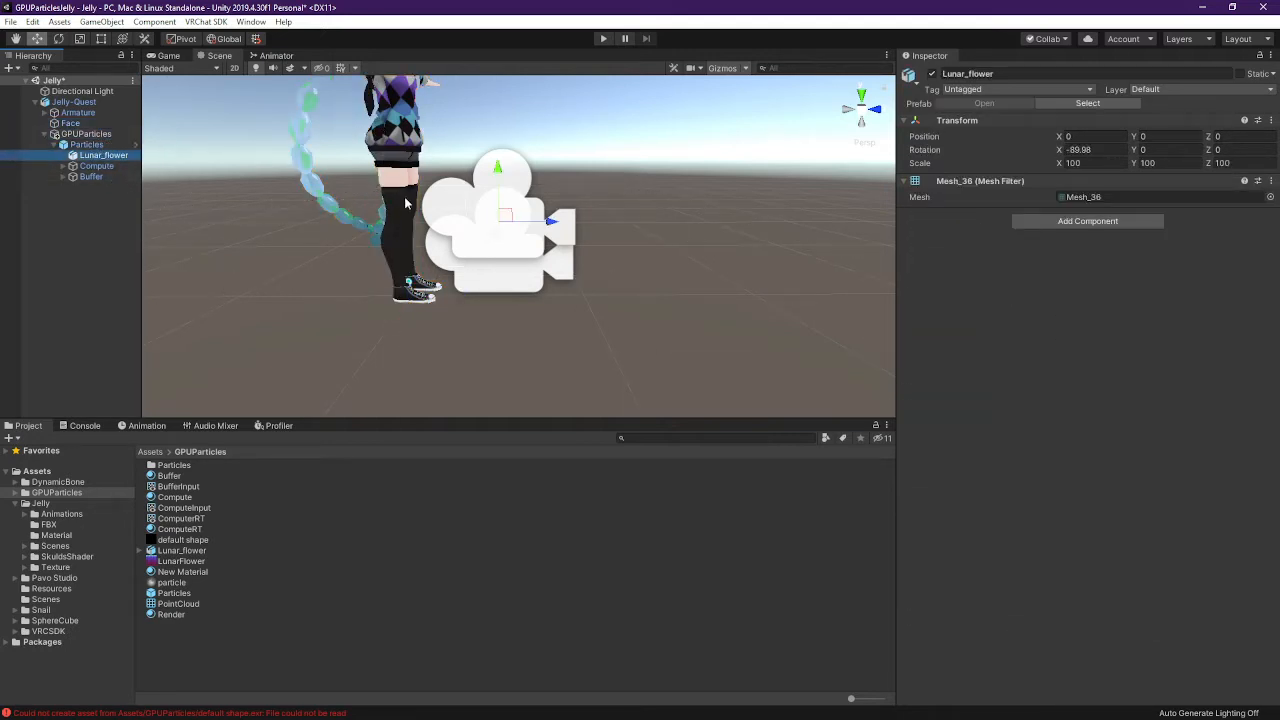
right_click_drag(610, 252, 433, 242)
key("d")
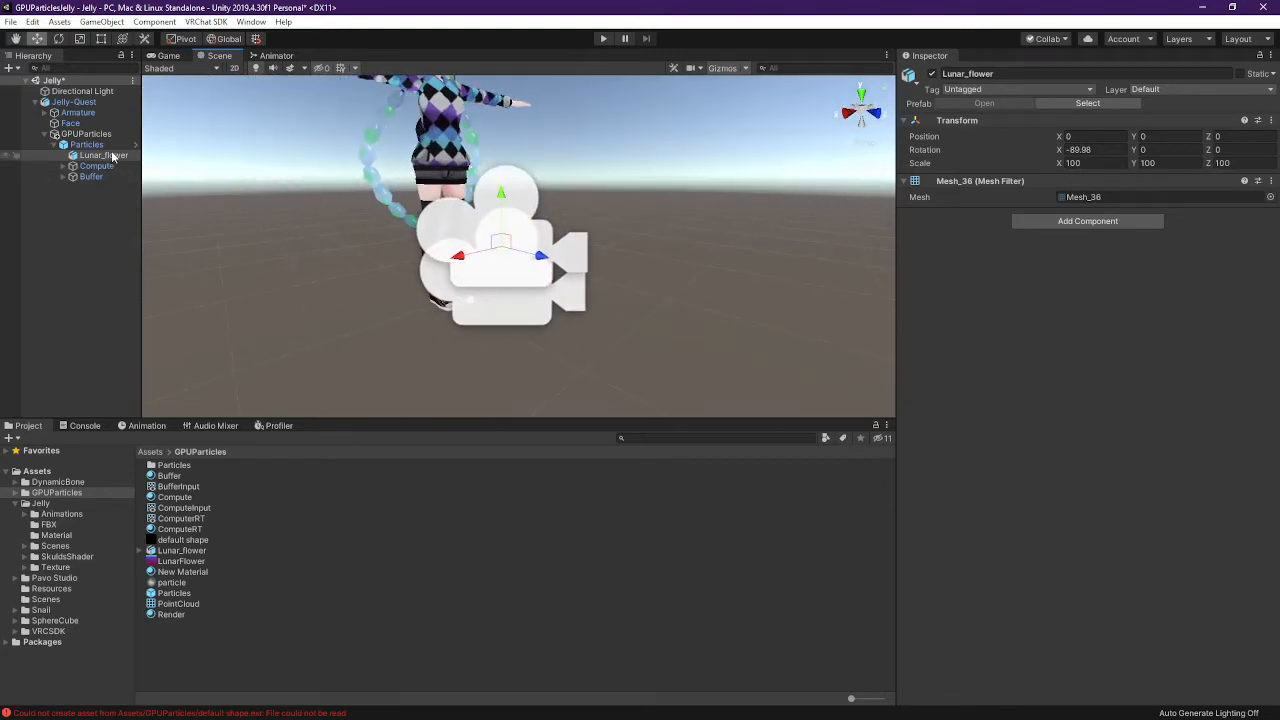
left_click(98, 146)
left_click(101, 155)
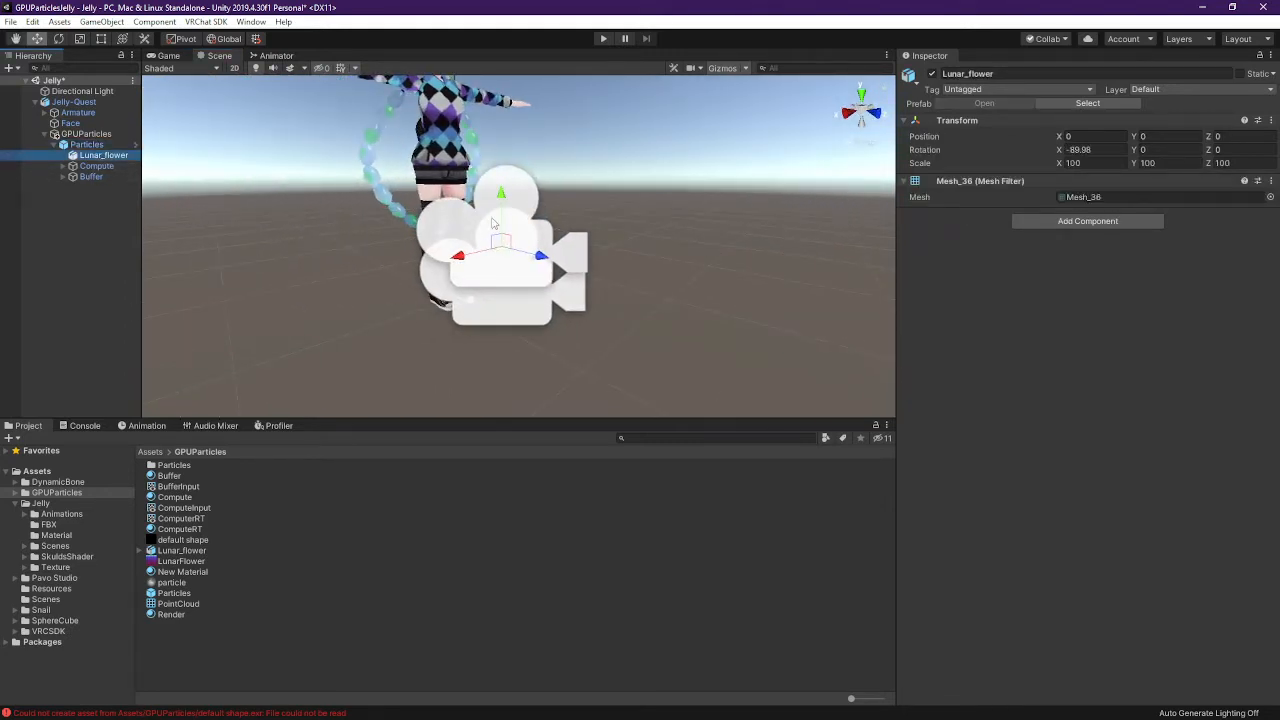
right_click_drag(534, 239, 705, 243)
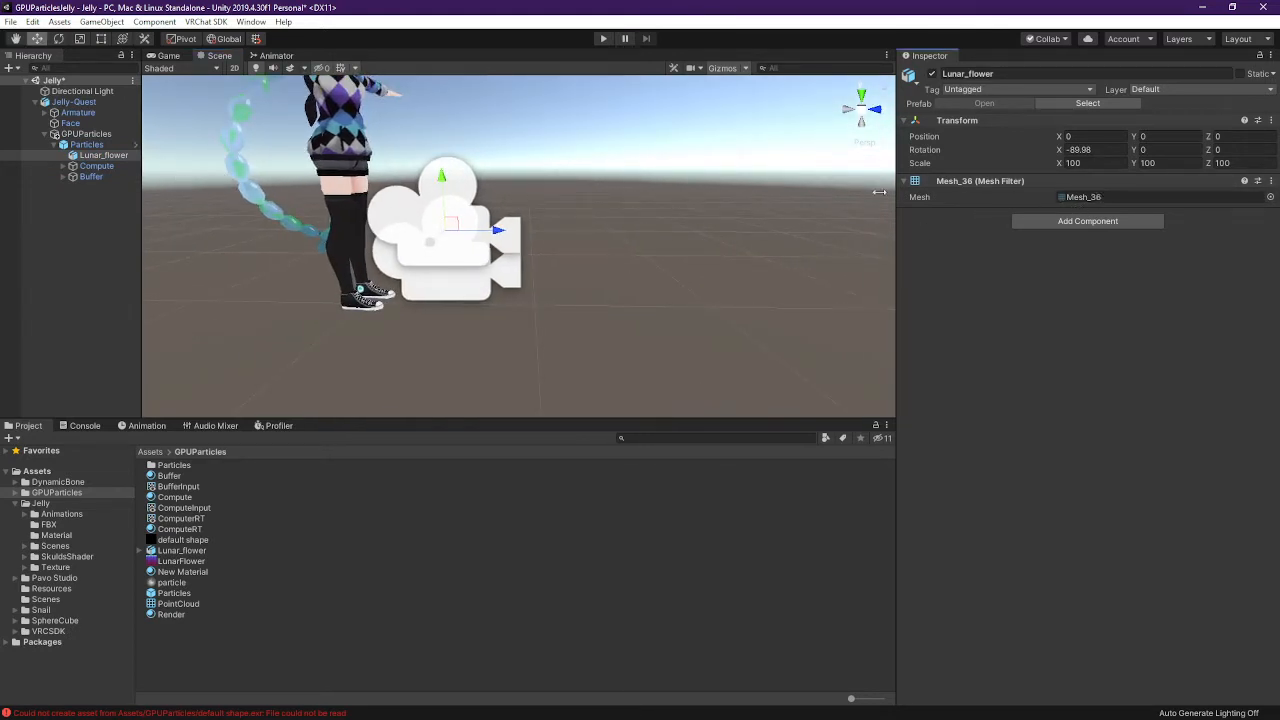
Inspect the Compute and Buffer objects and the Camera each one holds
left_click(97, 166)
left_click(92, 178)
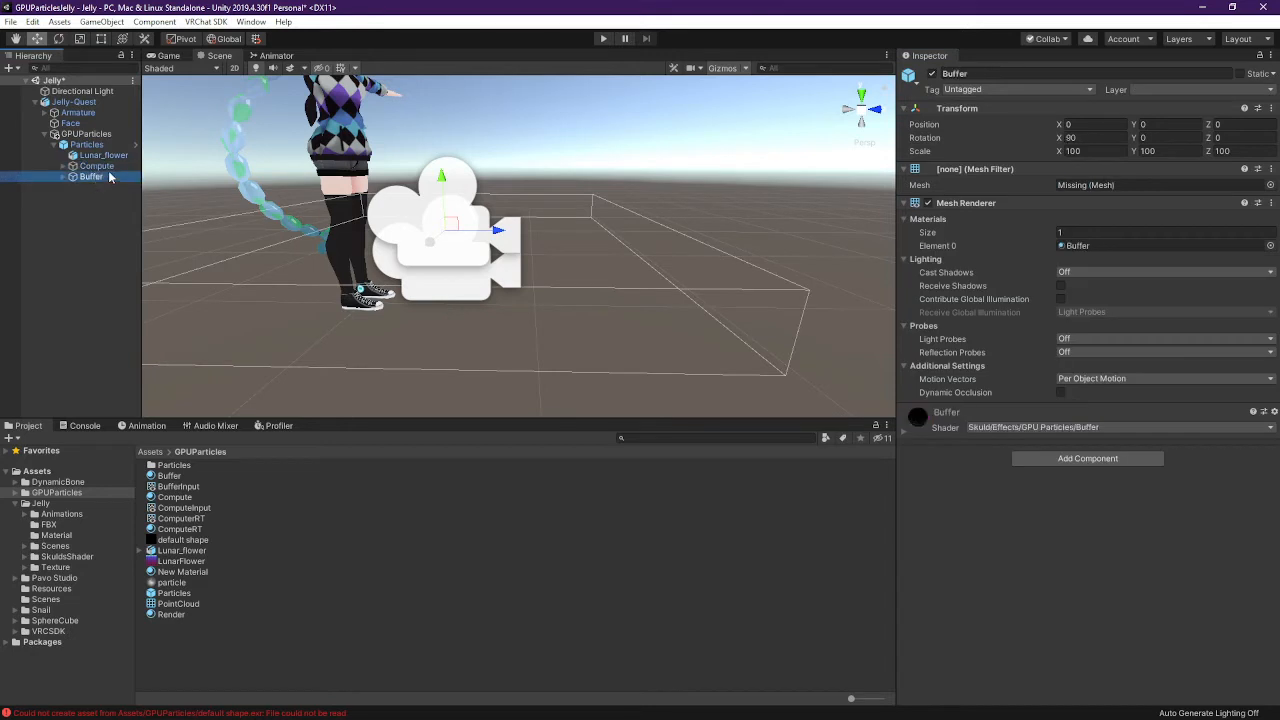
key("Up")
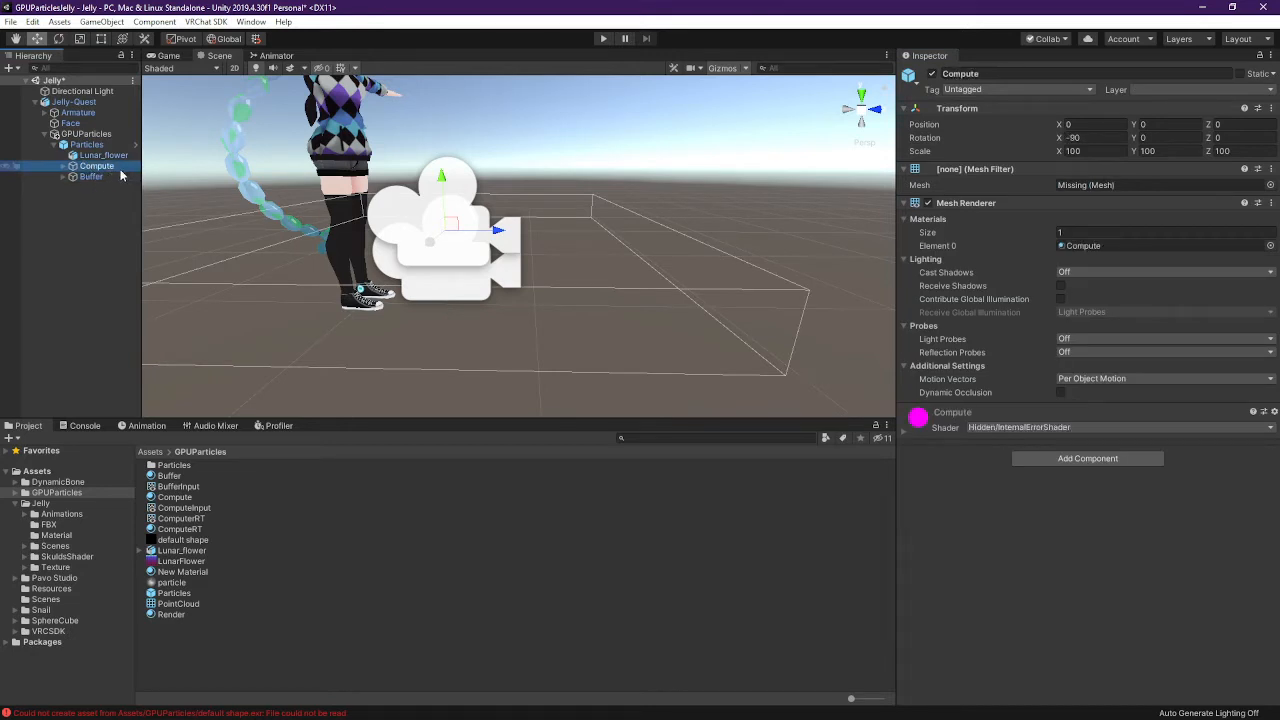
left_click(92, 176)
left_click(64, 176)
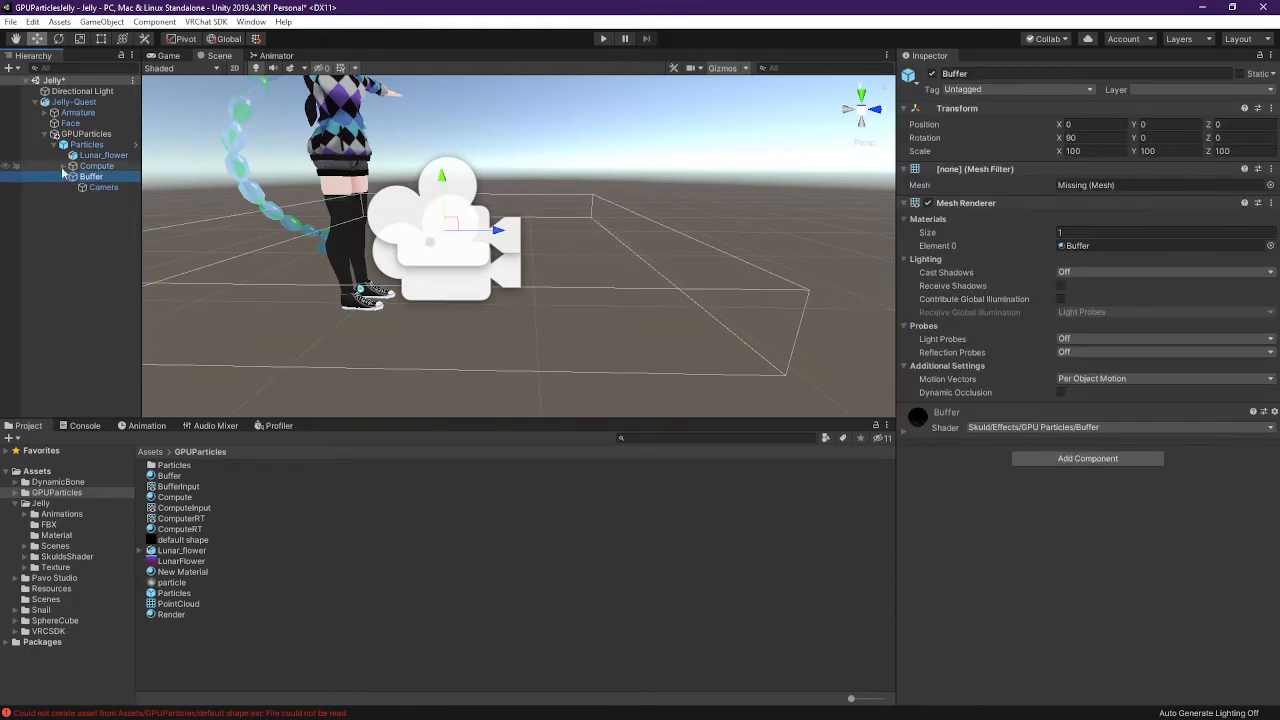
left_click(62, 167)
left_click(63, 167)
left_click(63, 167)
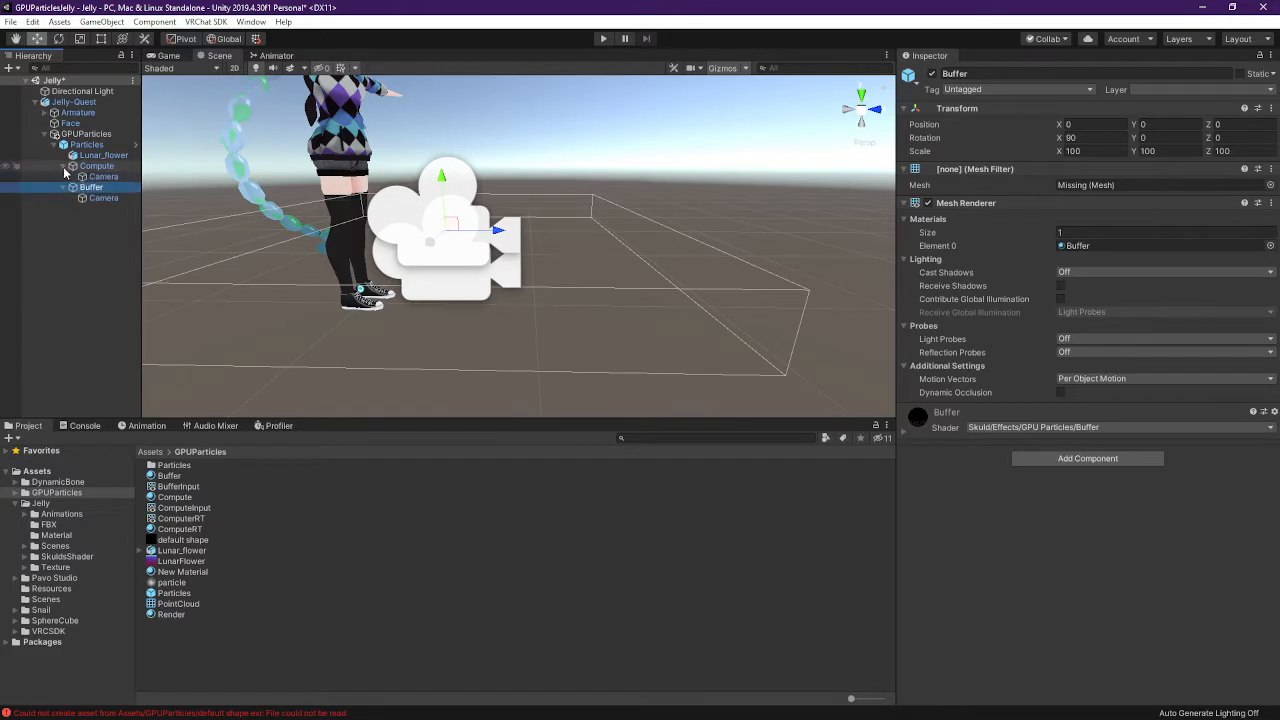
left_click(63, 166)
left_click(64, 176)
left_click(100, 155)
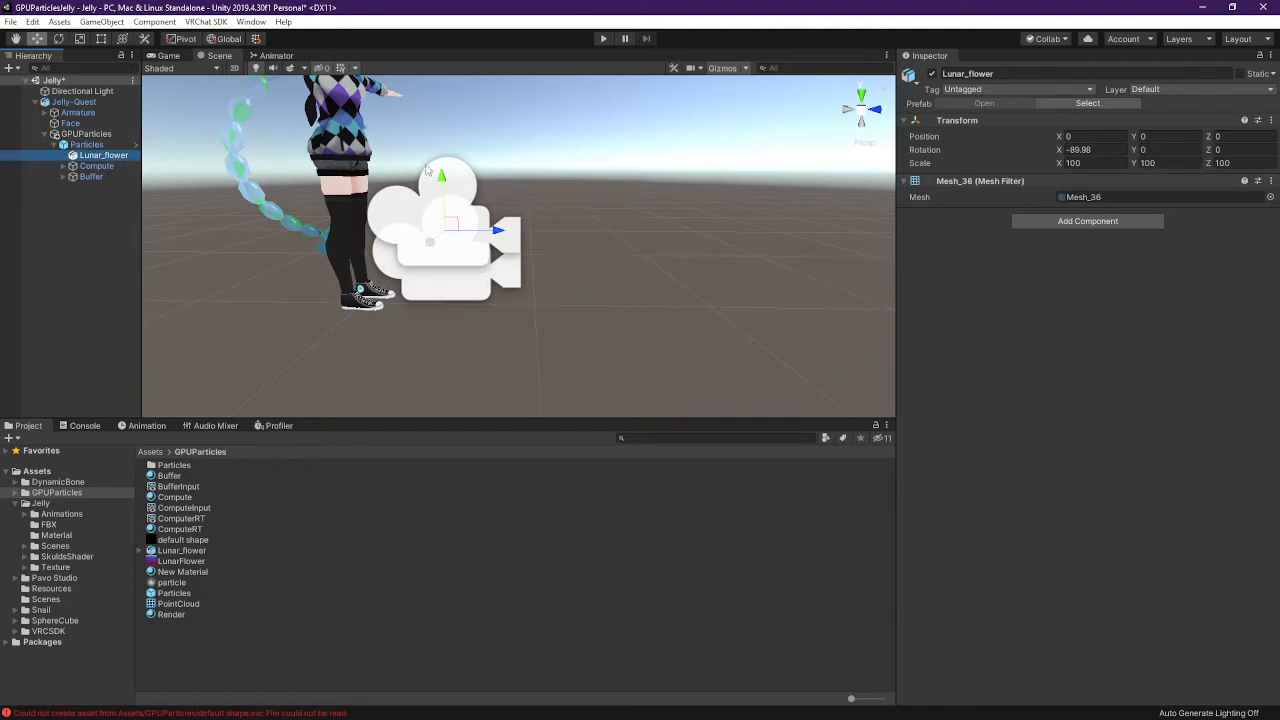
Move the view closer to the avatar's legs and re-inspect Particles and Lunar_flower
right_click_drag(526, 329, 634, 248)
key("w")
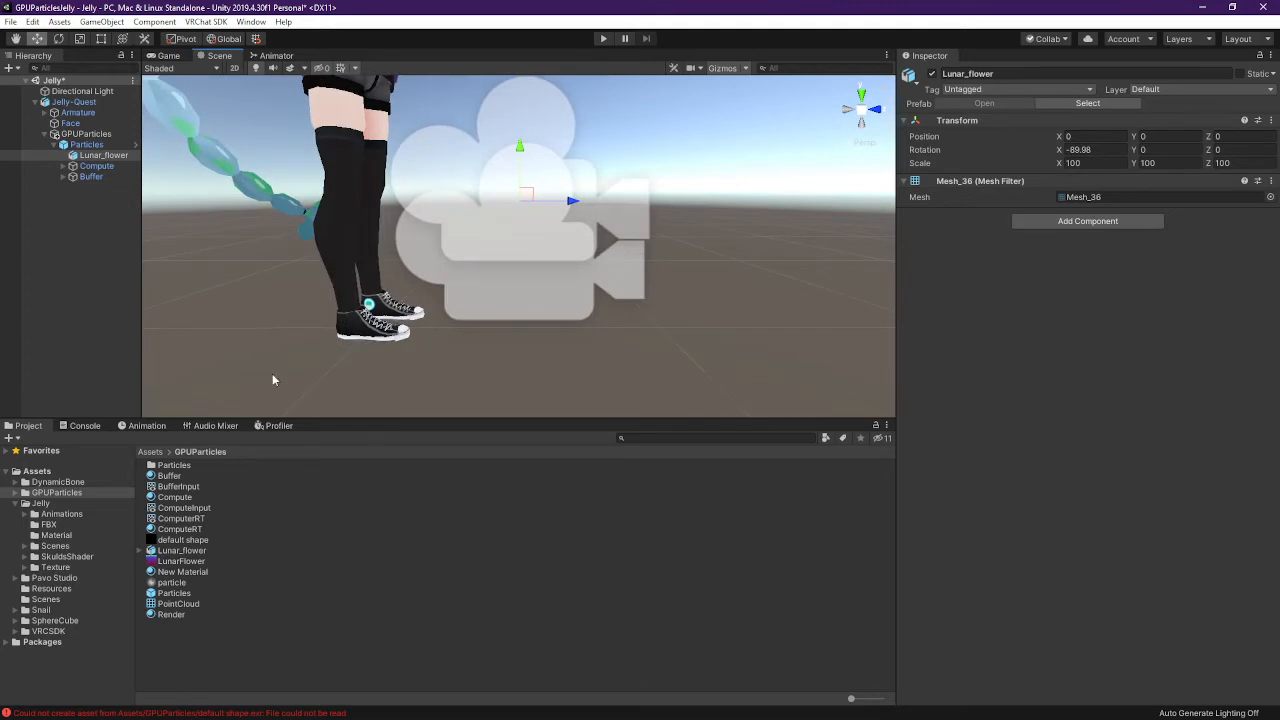
left_click(86, 145)
left_click(104, 156)
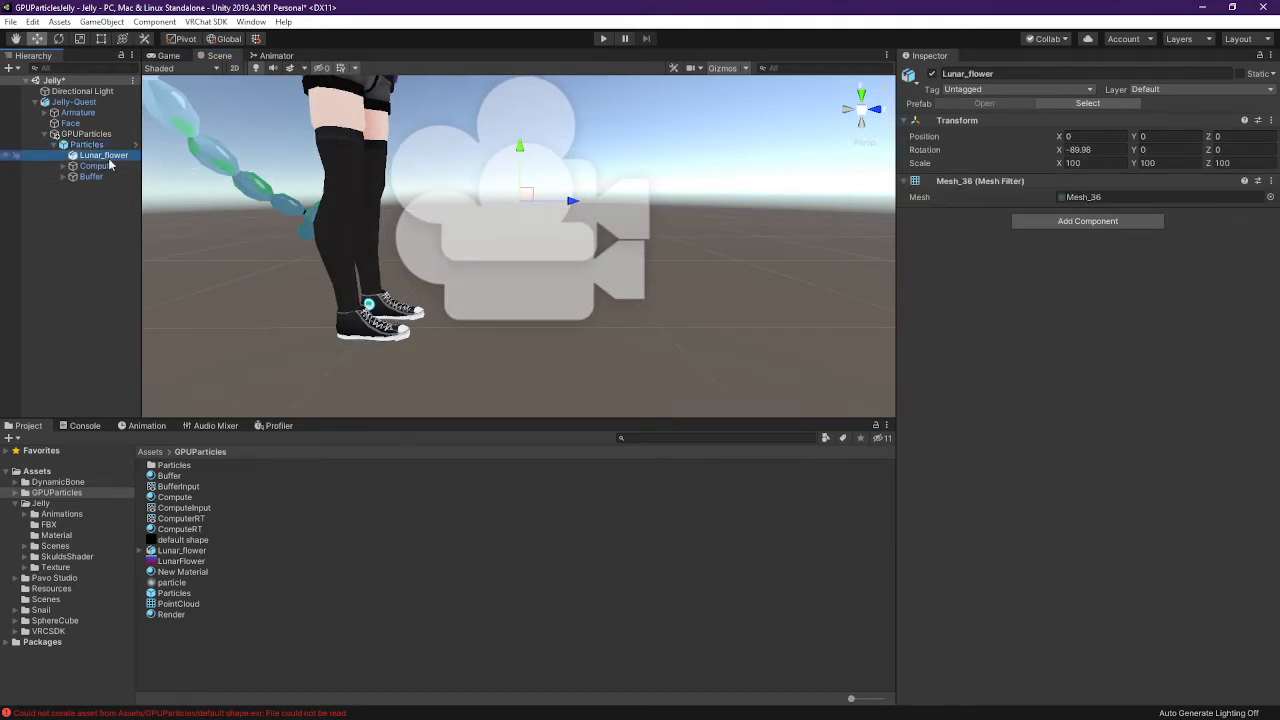
Open the Particles prefab and revert the removed Mesh Renderer on Lunar_flower
left_click(136, 145)
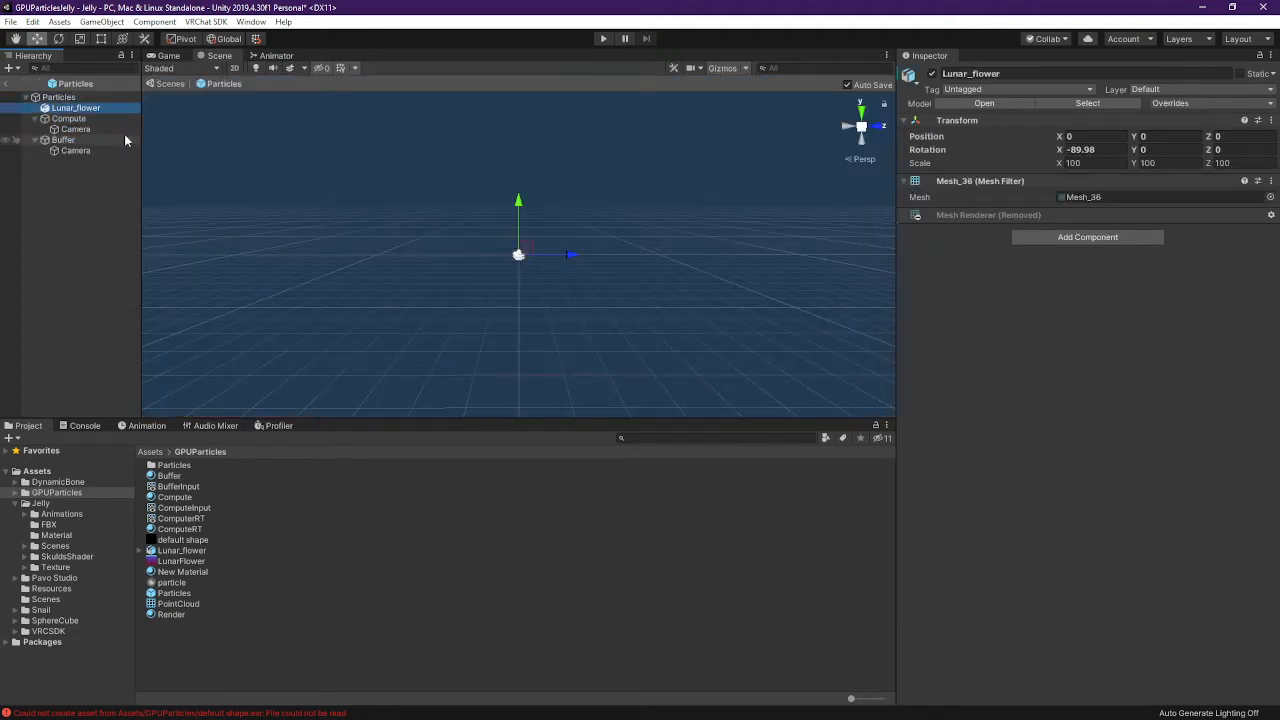
left_click(1271, 215)
mouse_move(1249, 228)
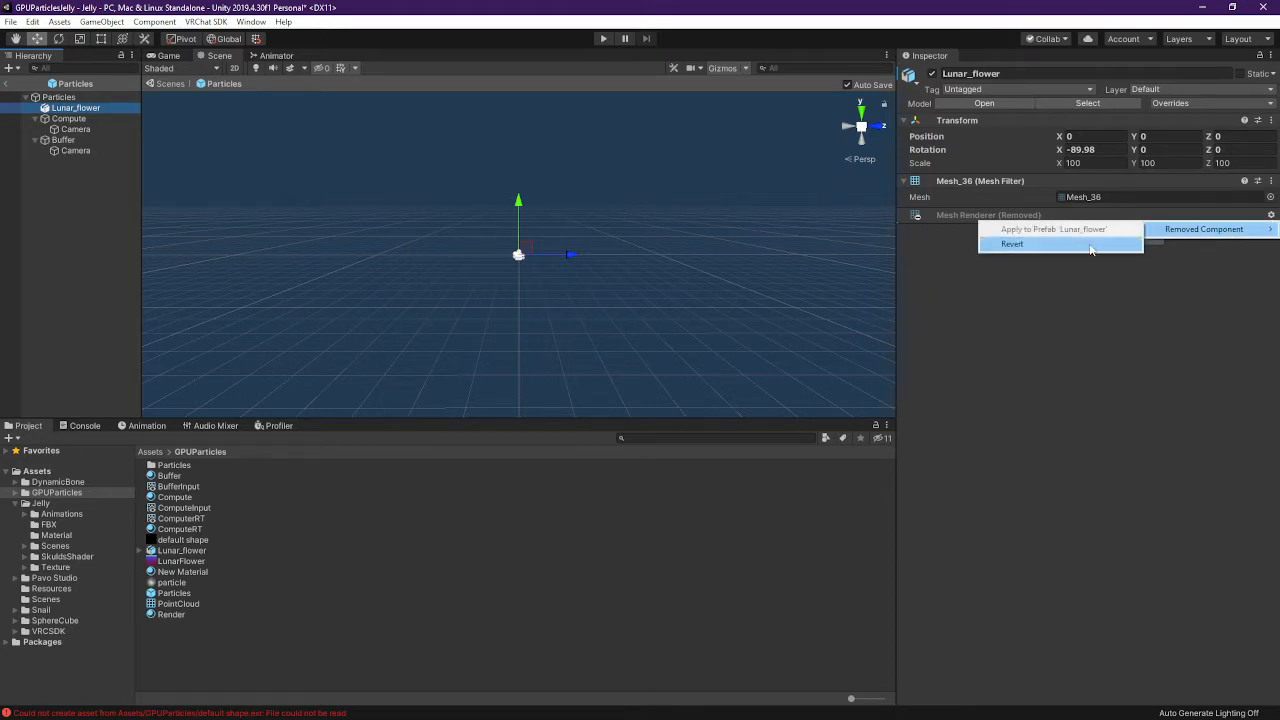
left_click(1036, 248)
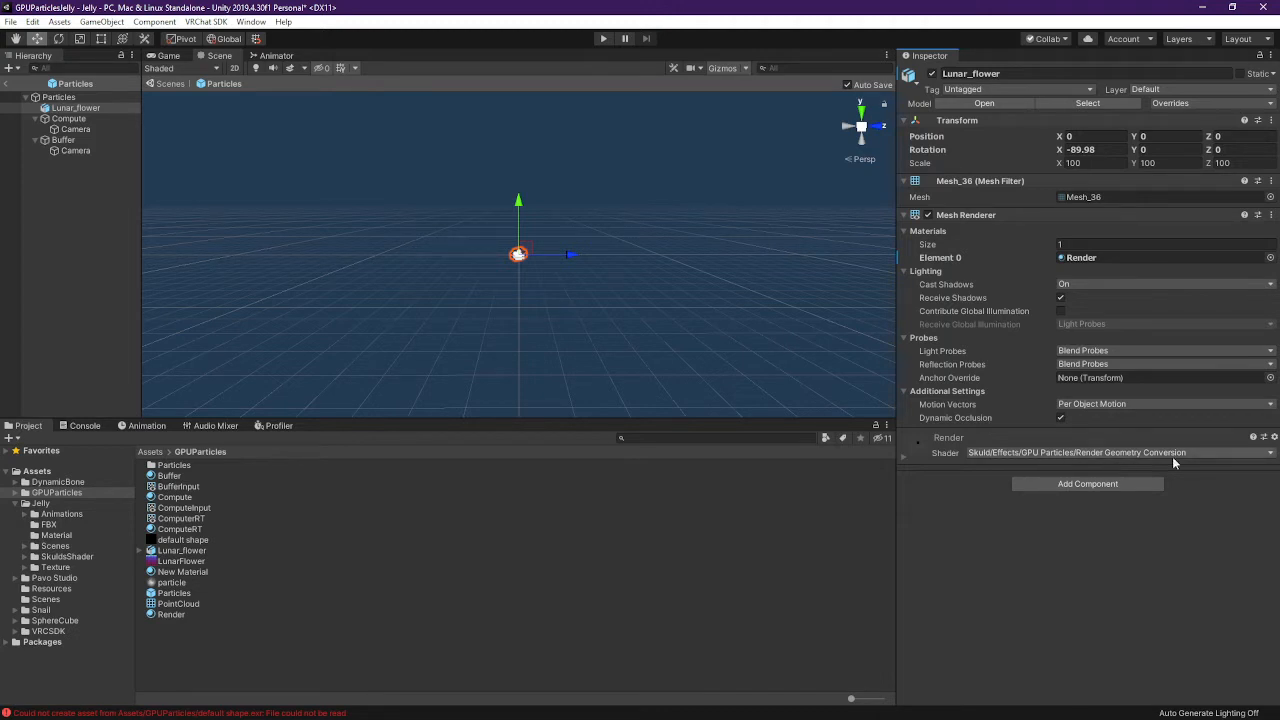
Confirm the Render material uses Skuld > Effects > GPU Particles > Render Geometry Conversion shader
left_click(1204, 452)
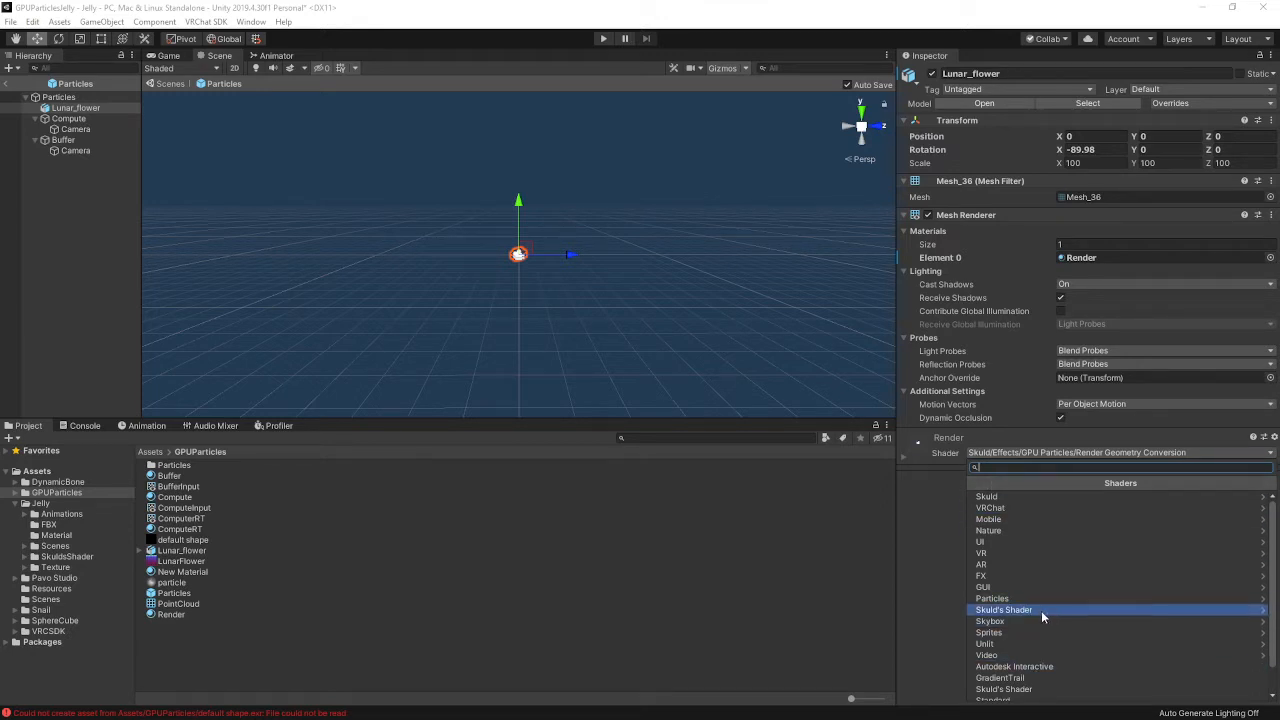
left_click(1012, 497)
left_click(1026, 499)
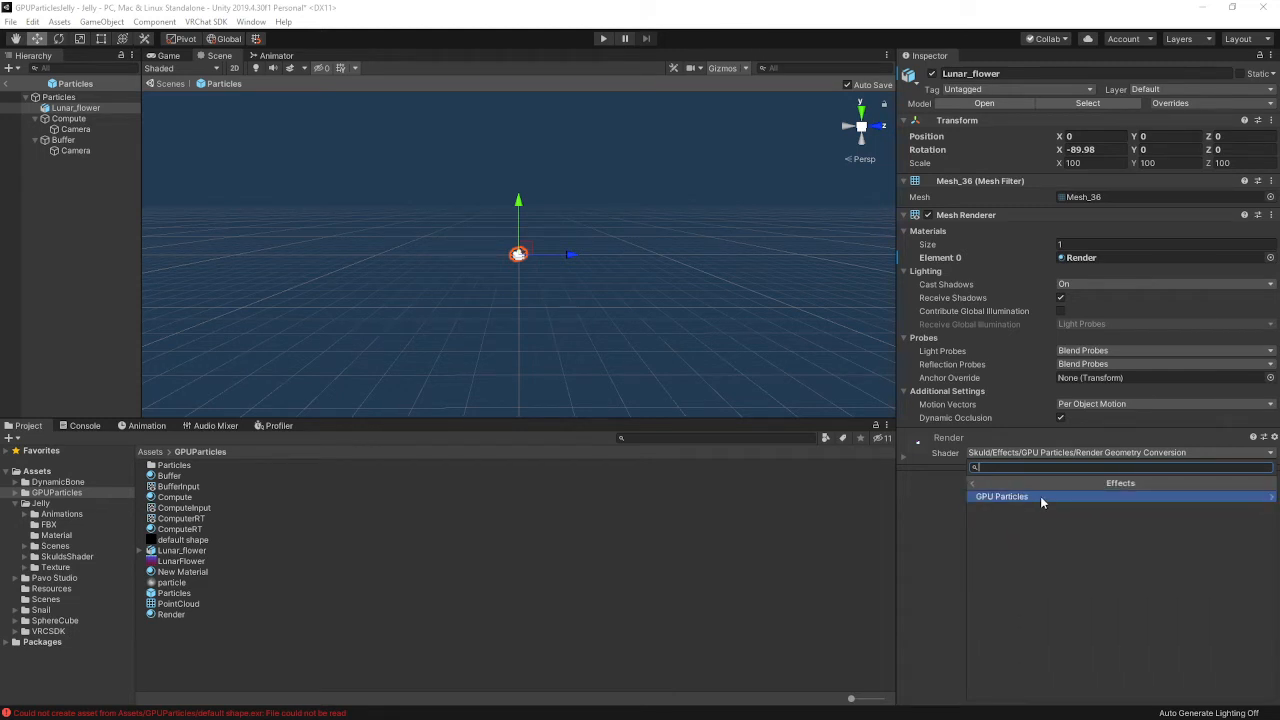
left_click(1040, 496)
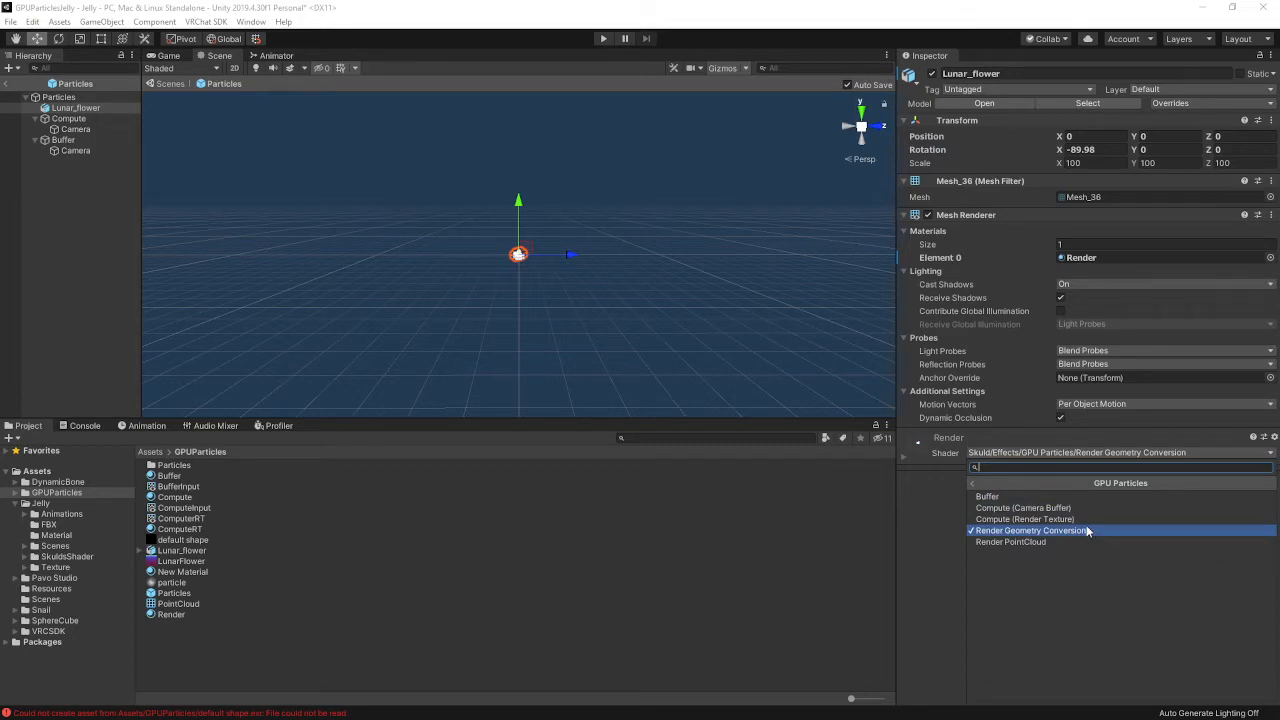
left_click(938, 500)
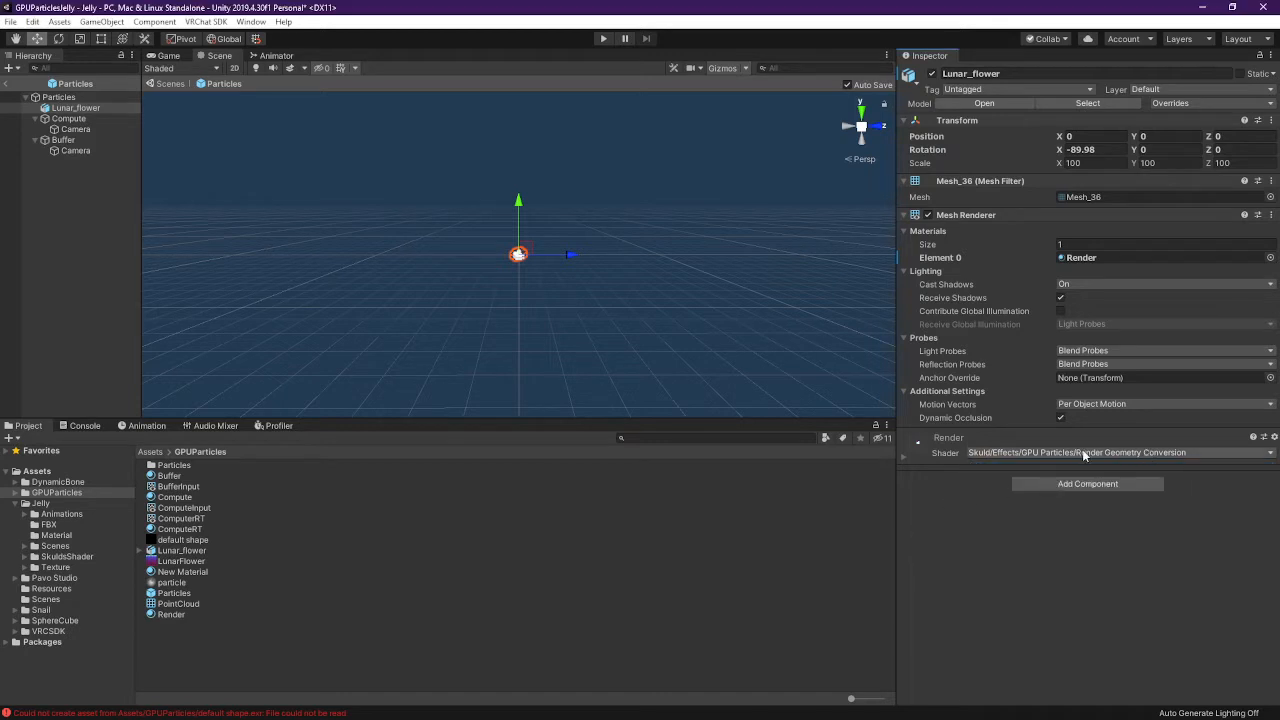
right_click_drag(524, 218, 536, 245)
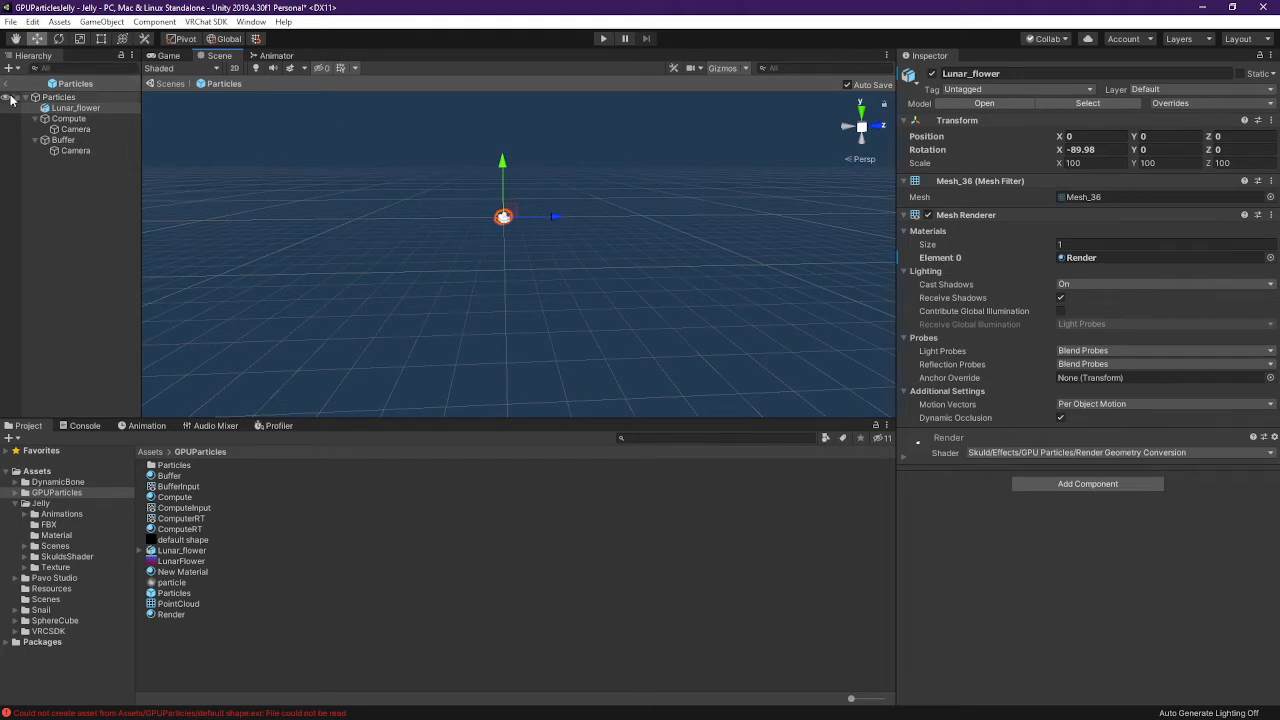
Exit Prefab Mode to the Jelly scene and orbit around the avatar and flower
left_click(9, 97)
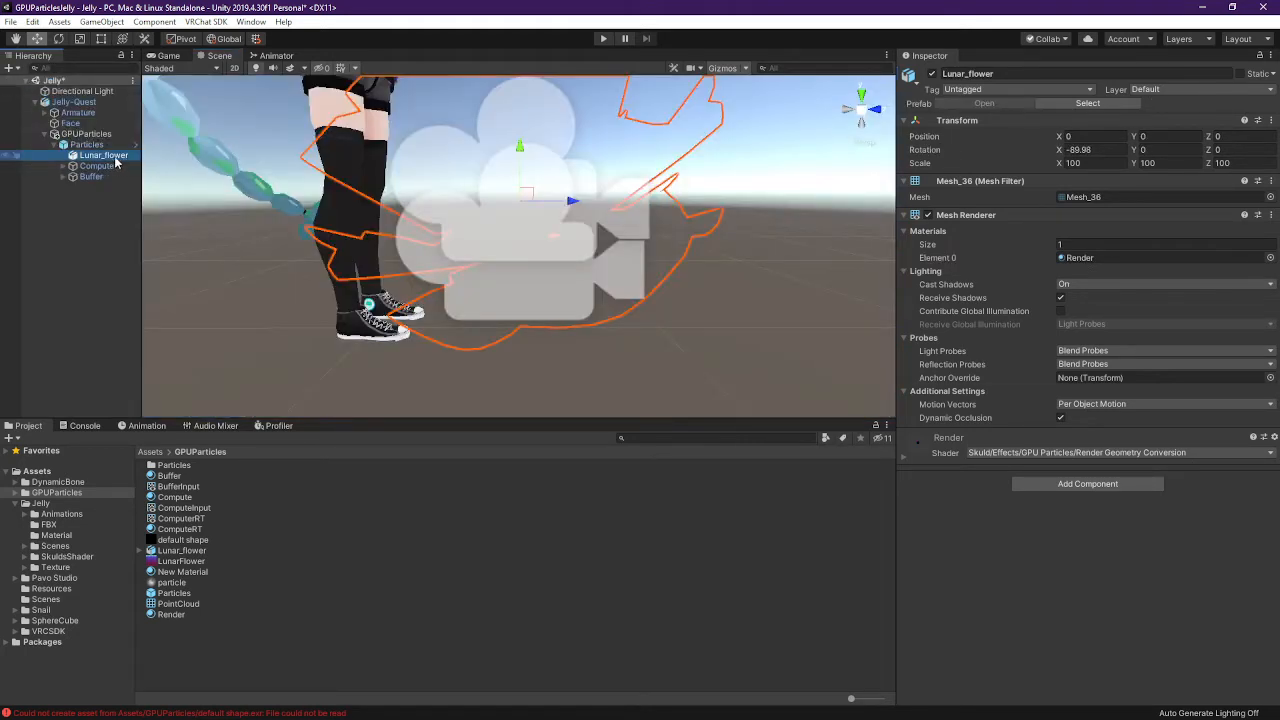
left_click_drag(384, 206, 761, 221, "alt")
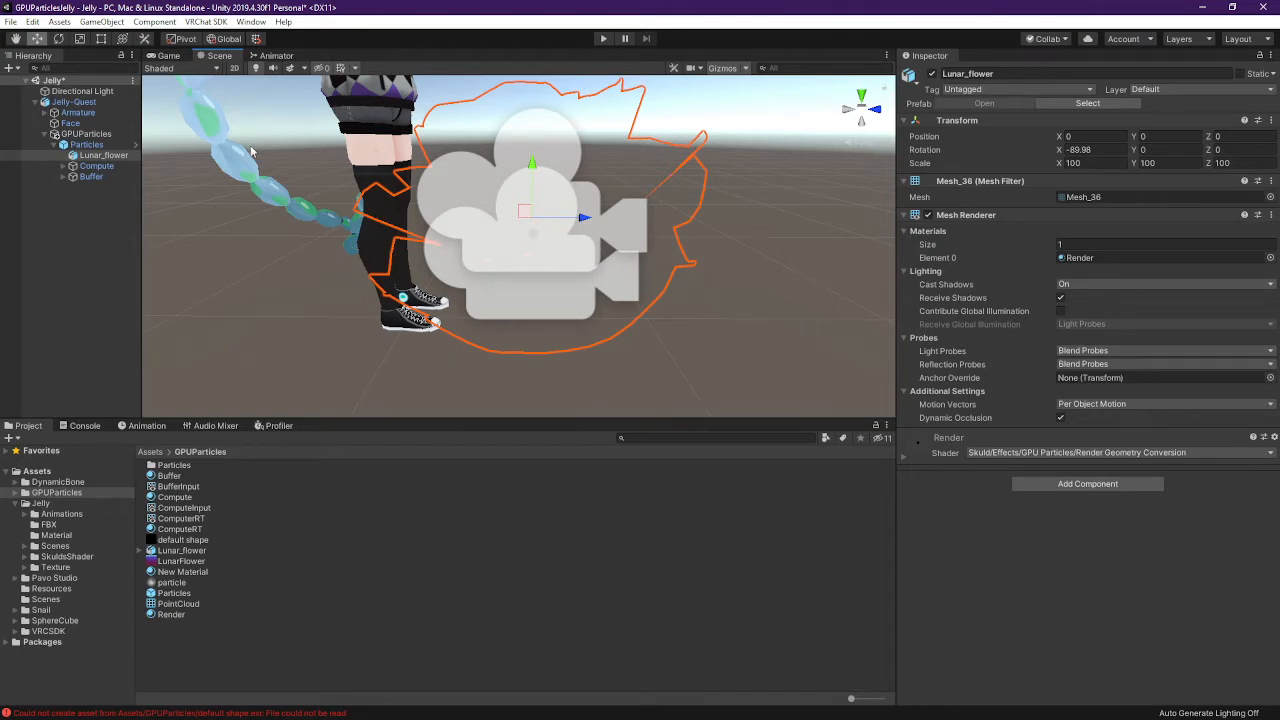
Give the Compute object's material the Skuld Effects GPU Particles Compute (Camera Buffer) shader
left_click(100, 167)
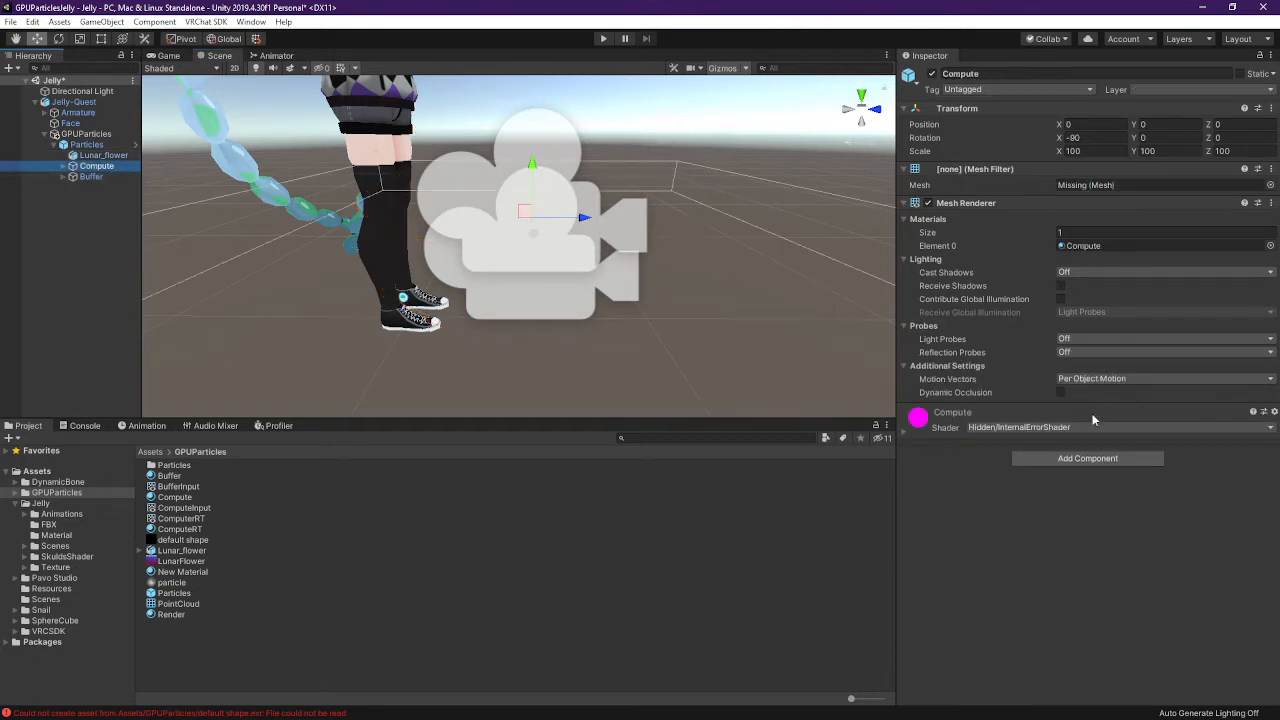
left_click(1022, 428)
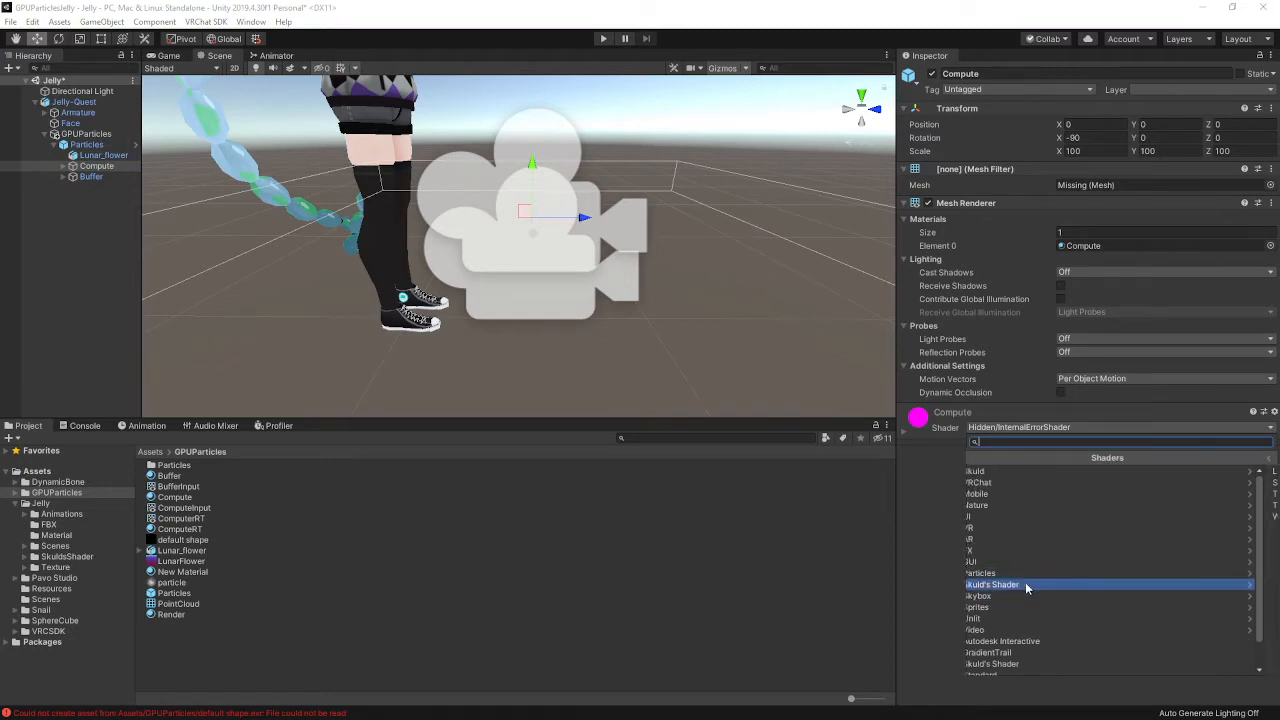
left_click(1010, 585)
left_click(977, 460)
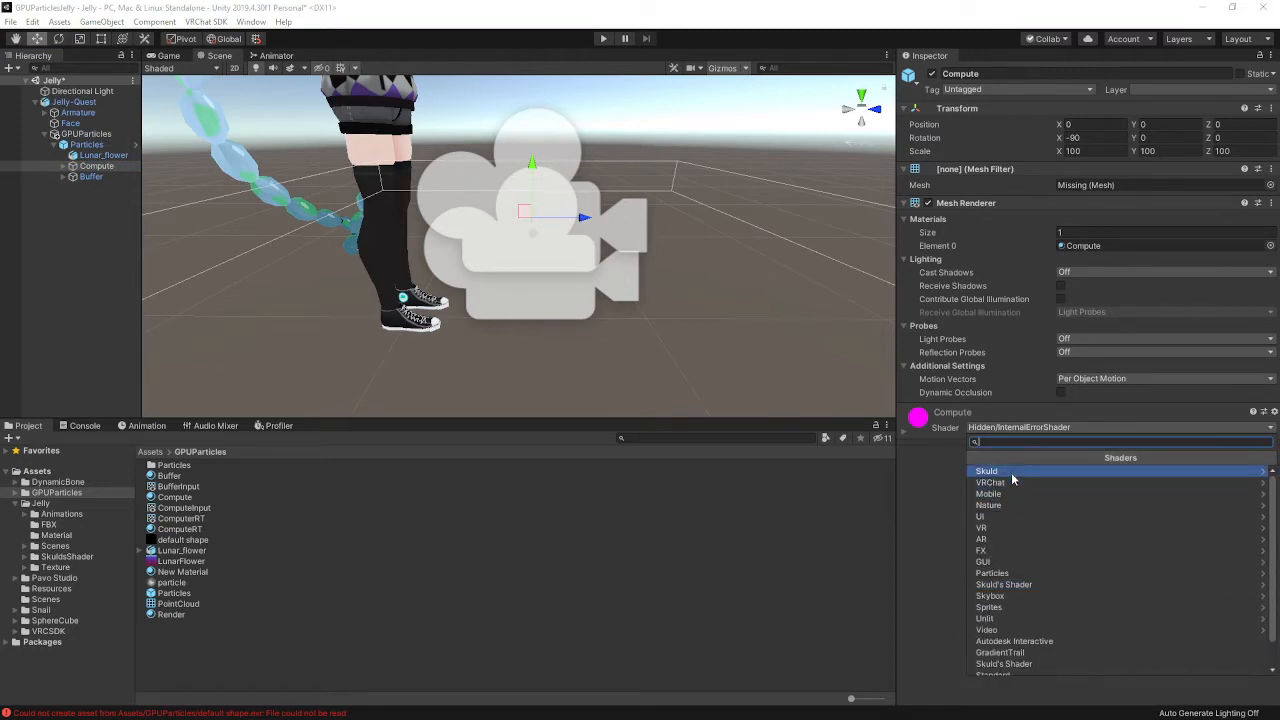
left_click(1011, 471)
left_click(1013, 472)
left_click(1012, 474)
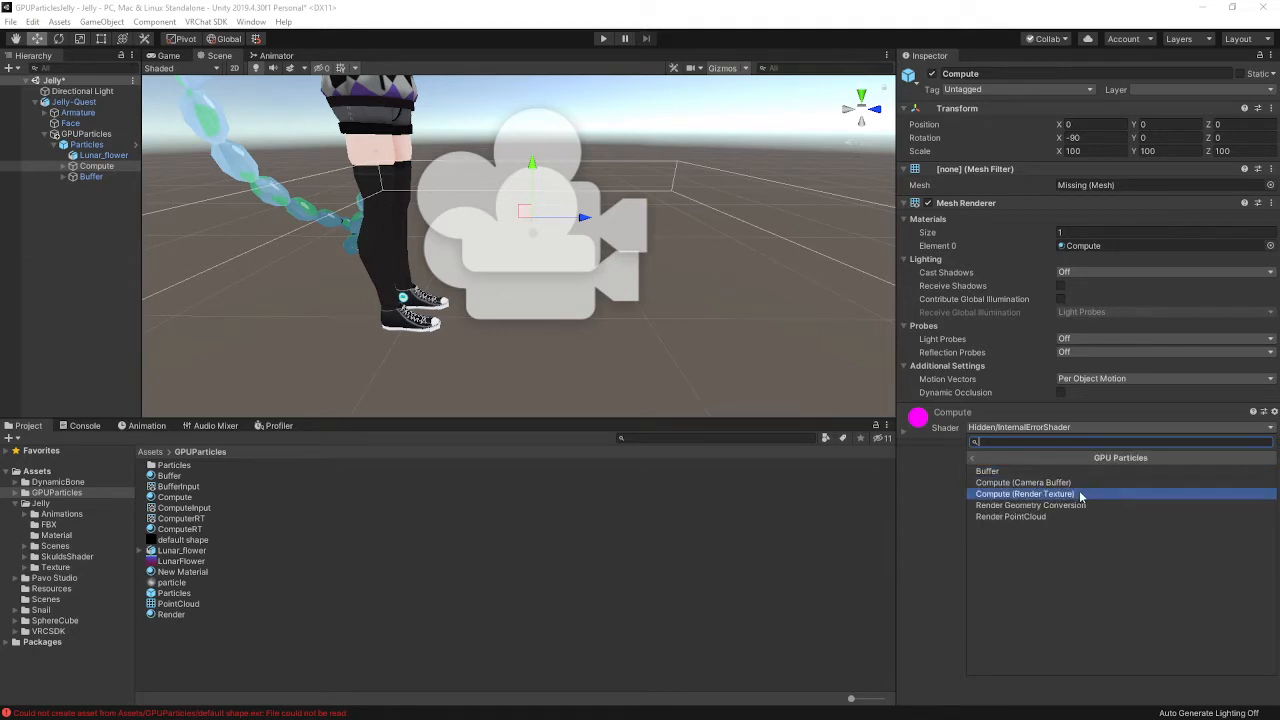
left_click(1080, 484)
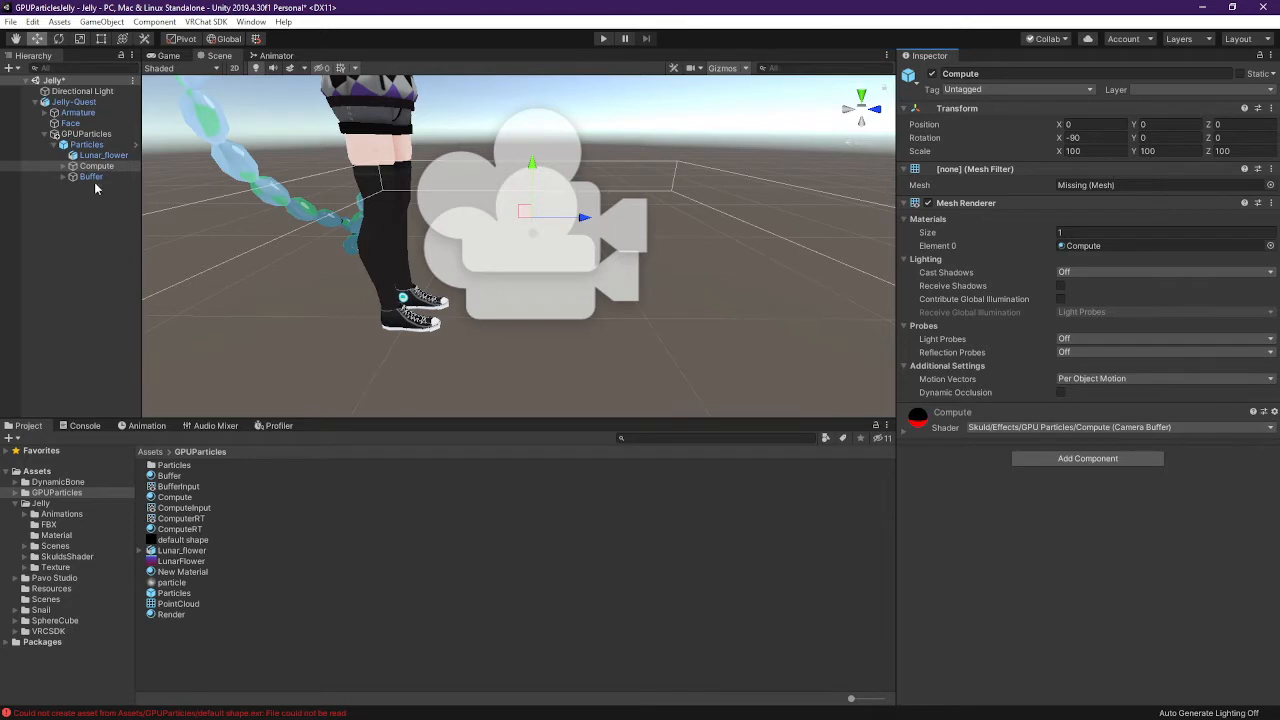
Expand the Compute material foldout to show its shader properties
left_click(60, 167)
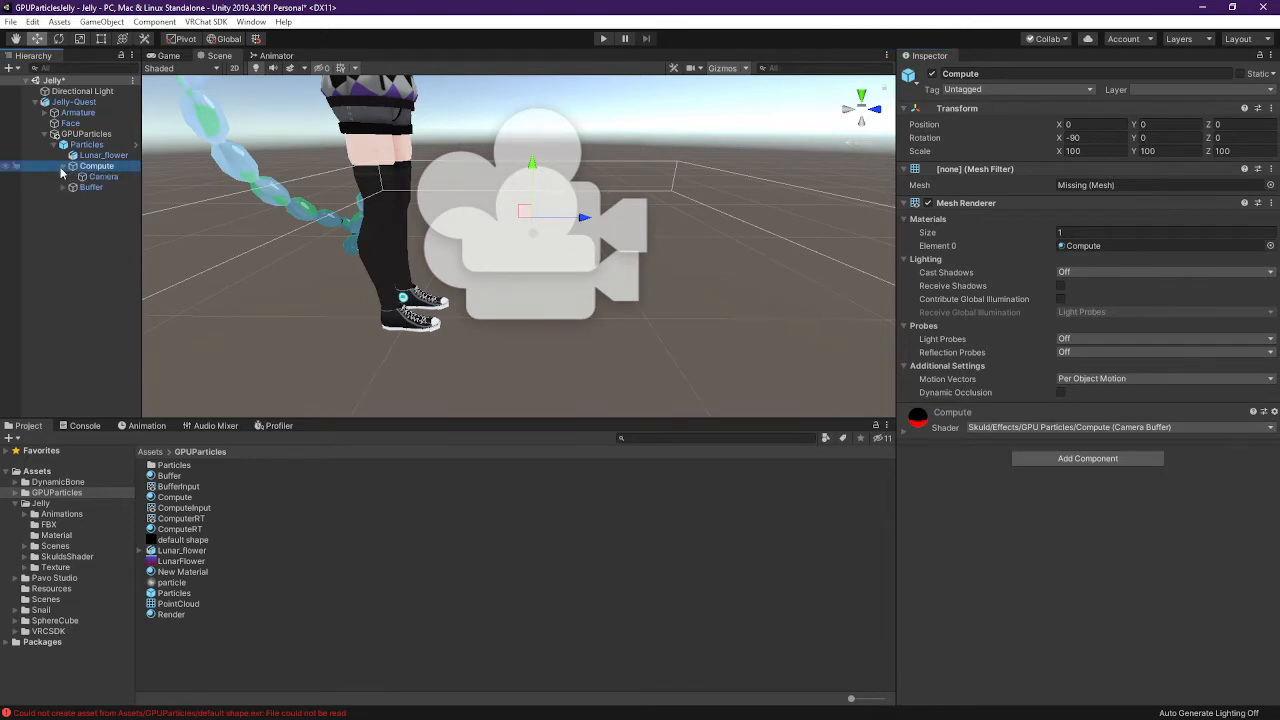
left_click(901, 437)
left_click(901, 437)
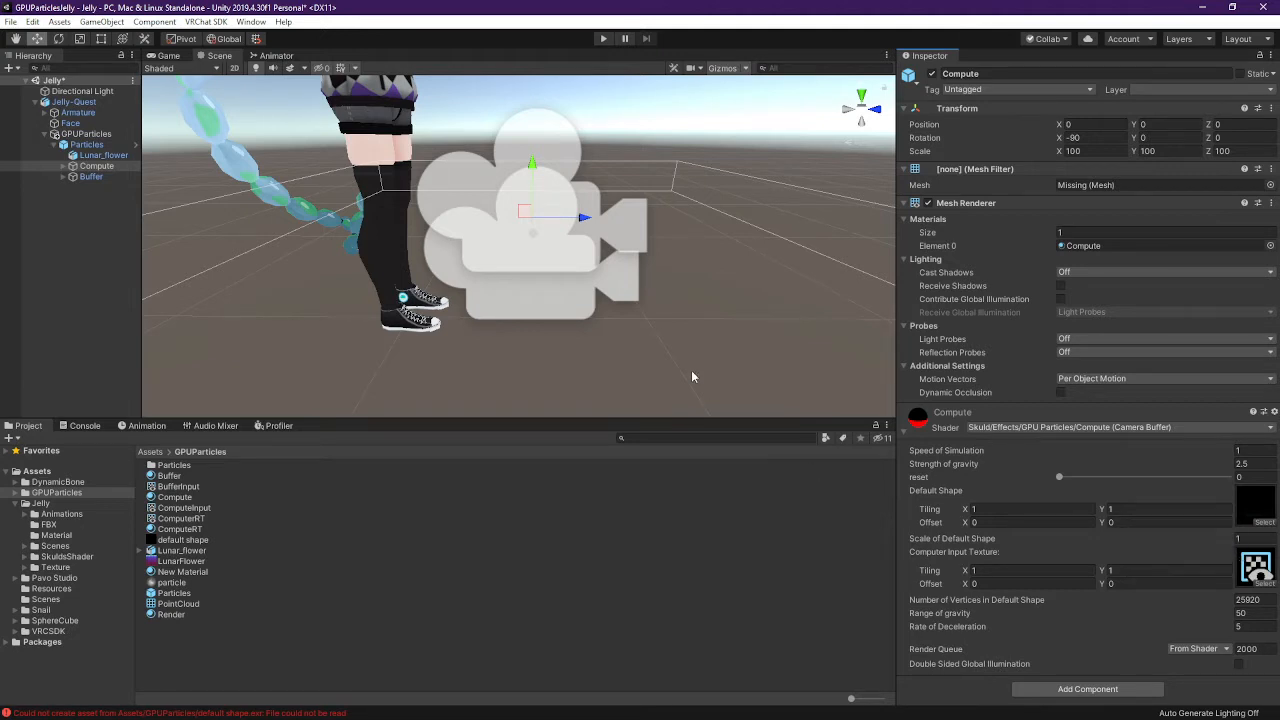
left_click_drag(691, 370, 685, 258, "alt")
mouse_move(685, 258)
middle_mouse_down()
mouse_move(734, 303)
mouse_move(690, 198)
mouse_move(700, 256)
middle_mouse_up()
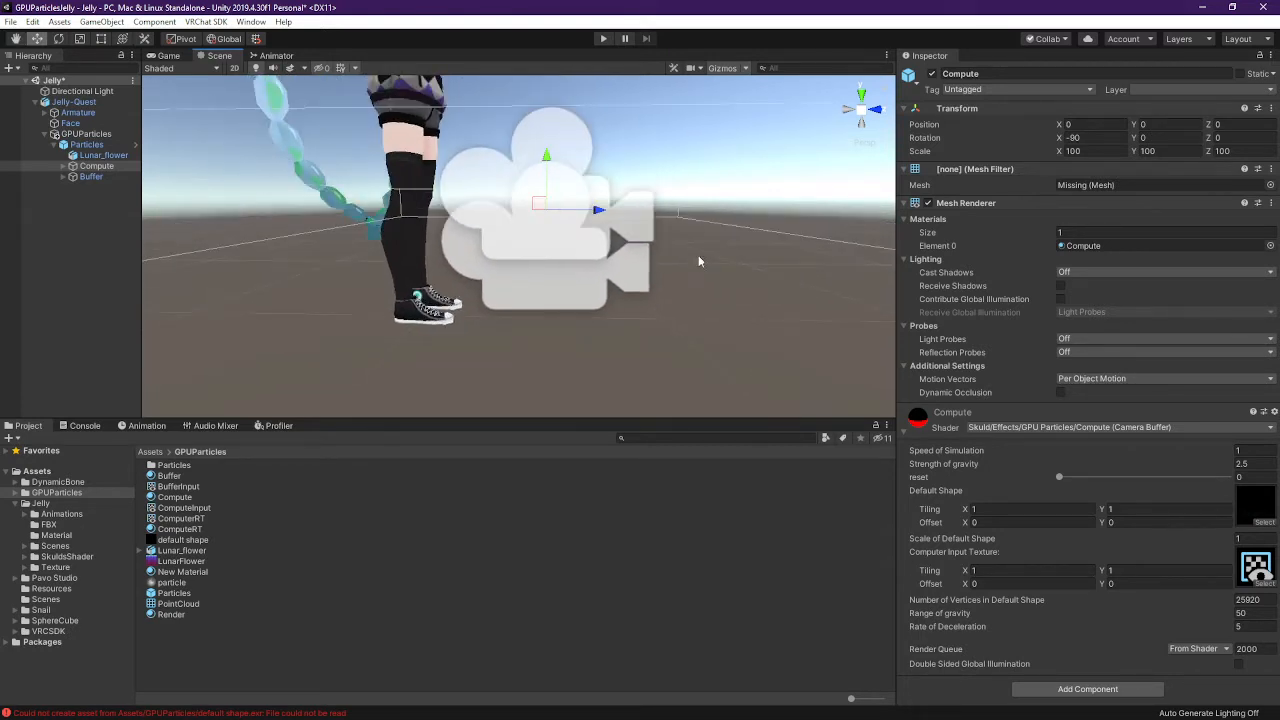
left_click(62, 165)
left_click(90, 176)
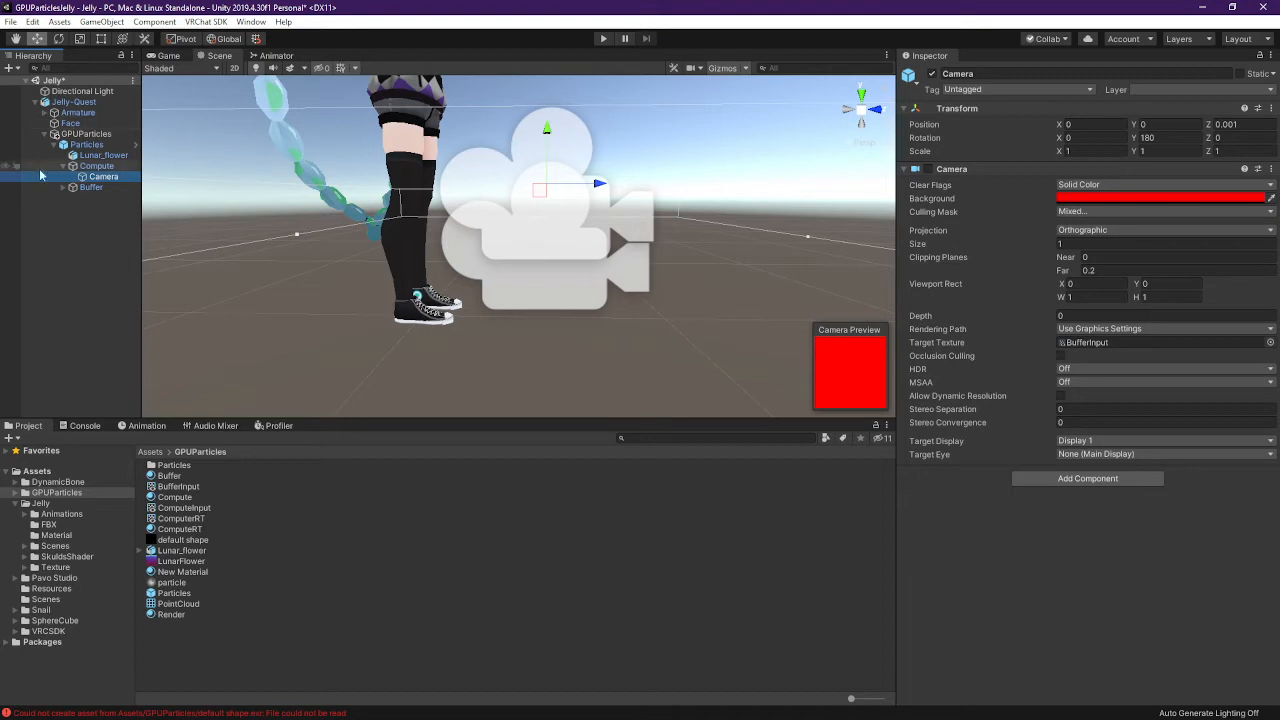
left_click(96, 165)
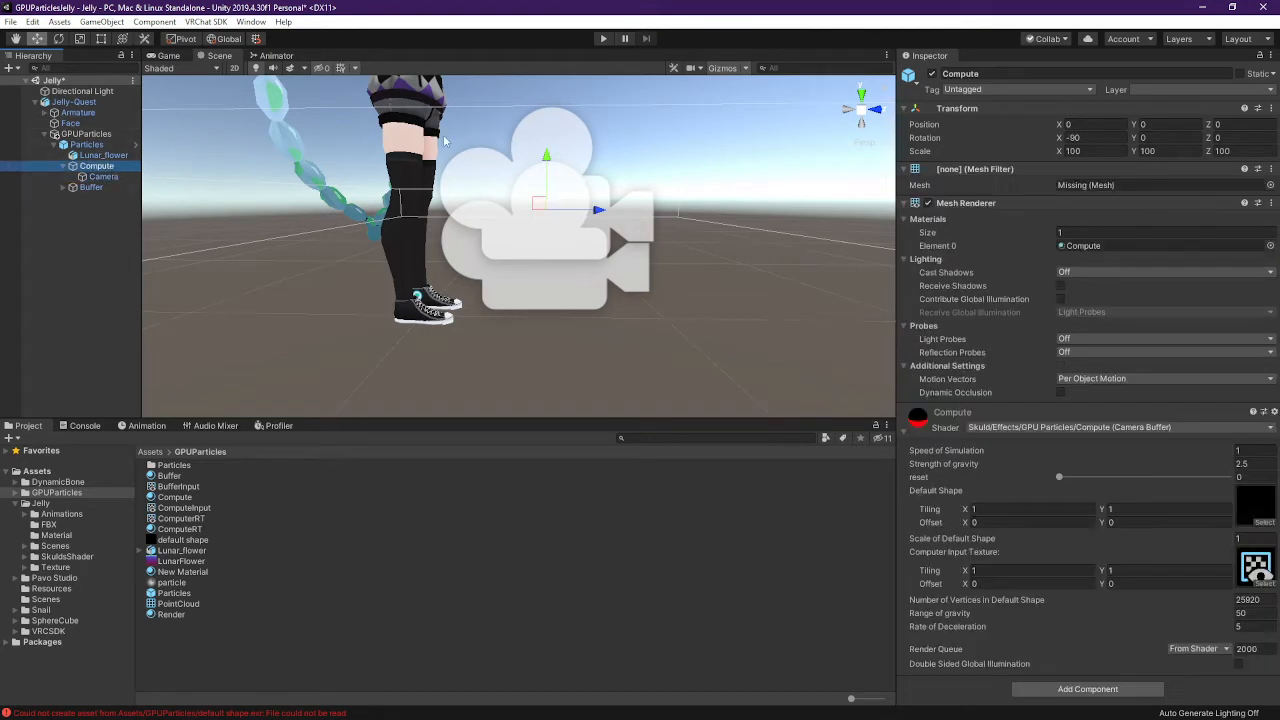
left_click(1196, 90)
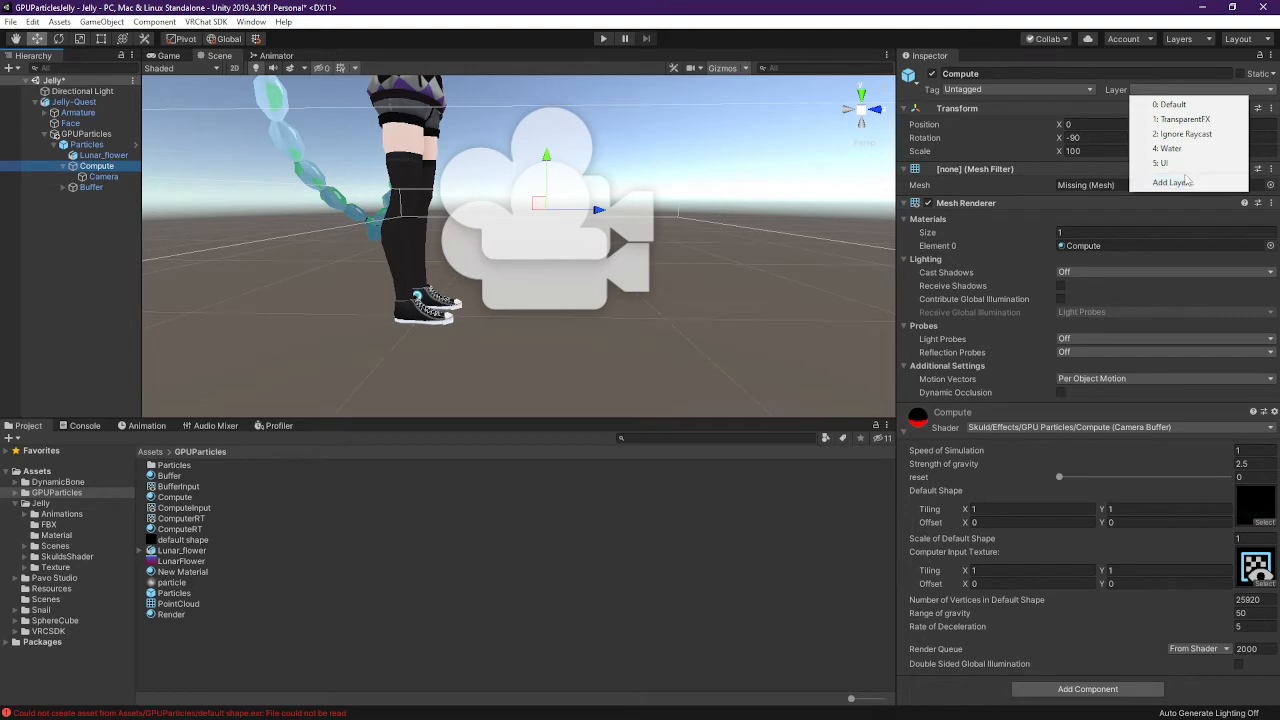
double_click(72, 102)
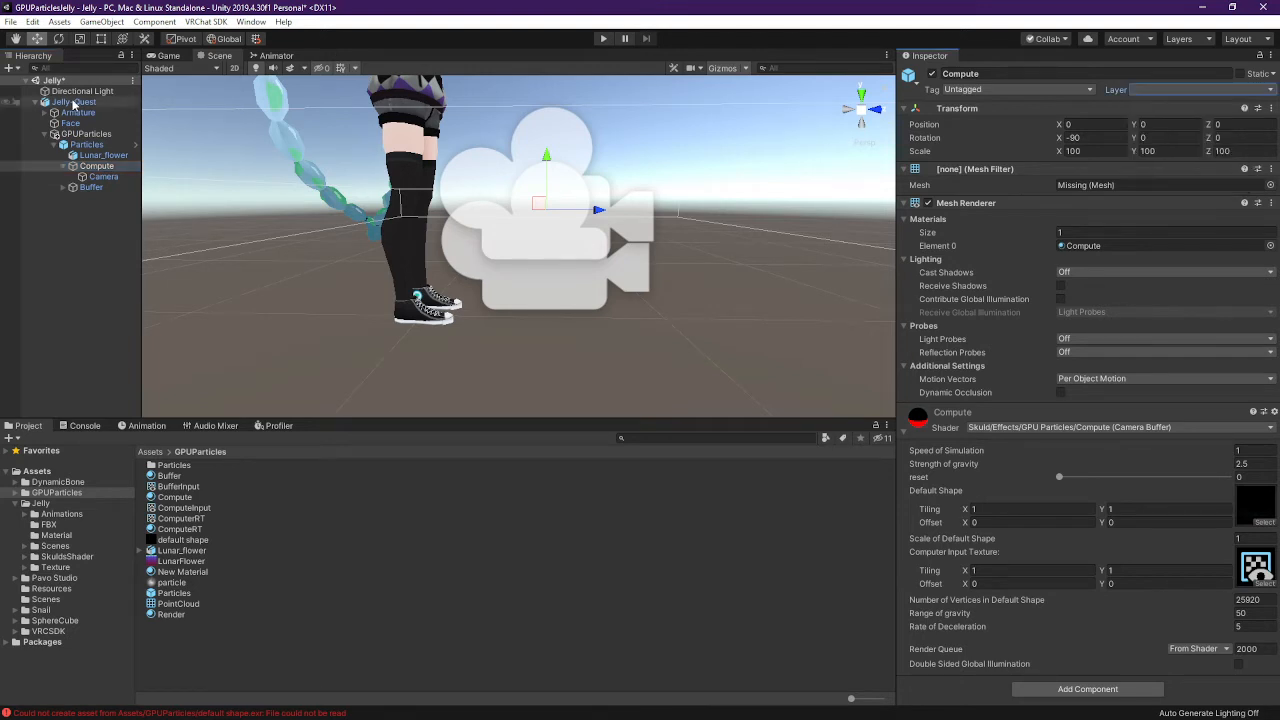
Add a VRC Avatar Descriptor component to Jelly-Quest via a 'vrc' search
left_click(99, 102)
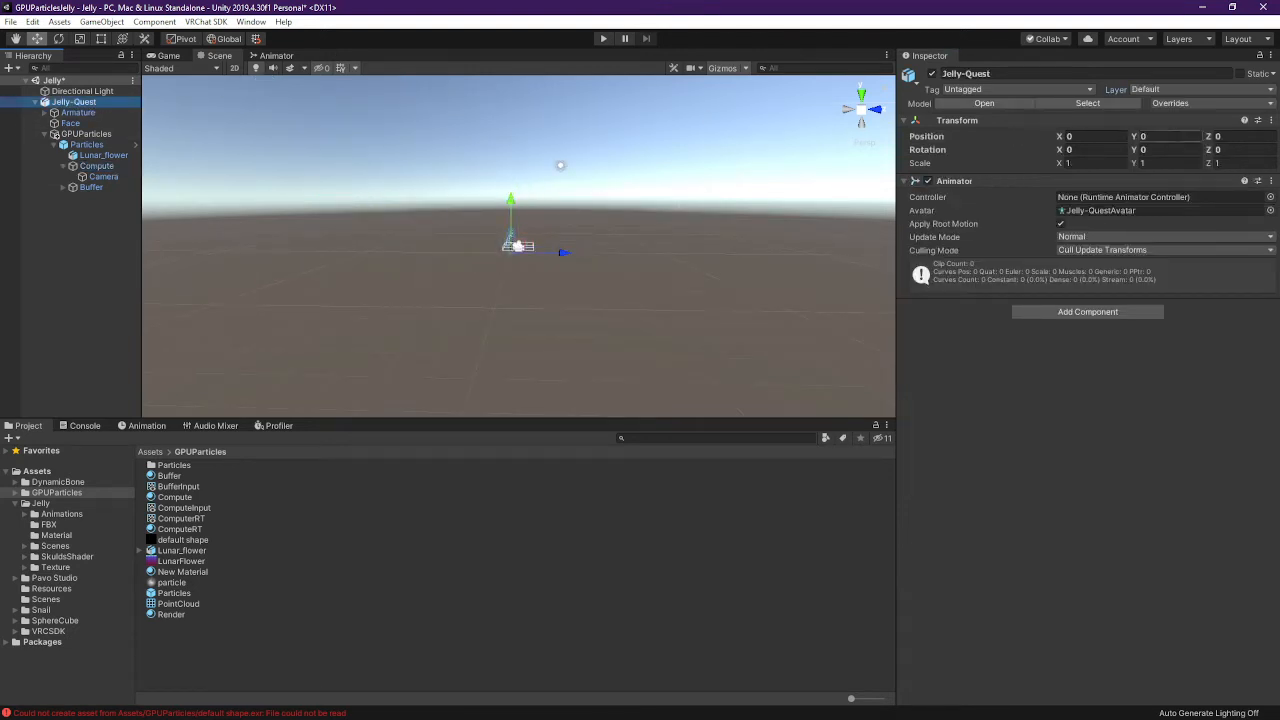
left_click(1105, 313)
type("vrc")
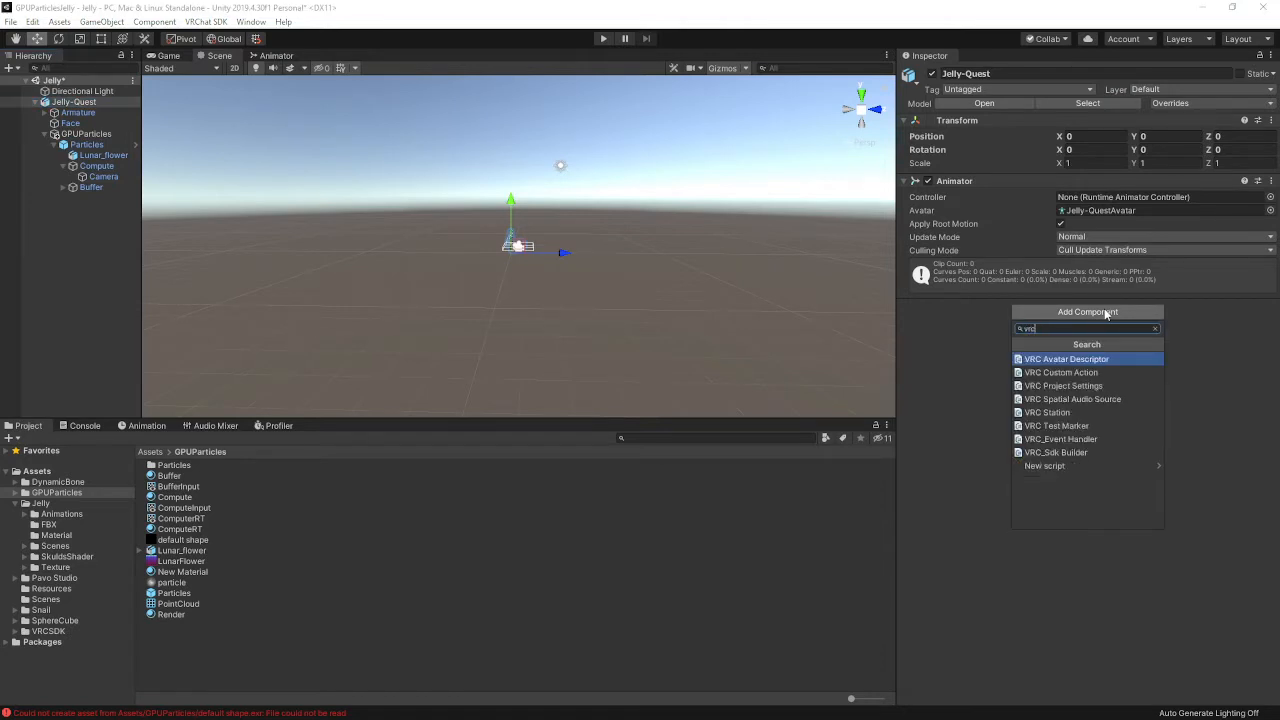
key("Down")
key("Down")
key("Down")
key("Down")
key("Down")
key("Up")
key("Up")
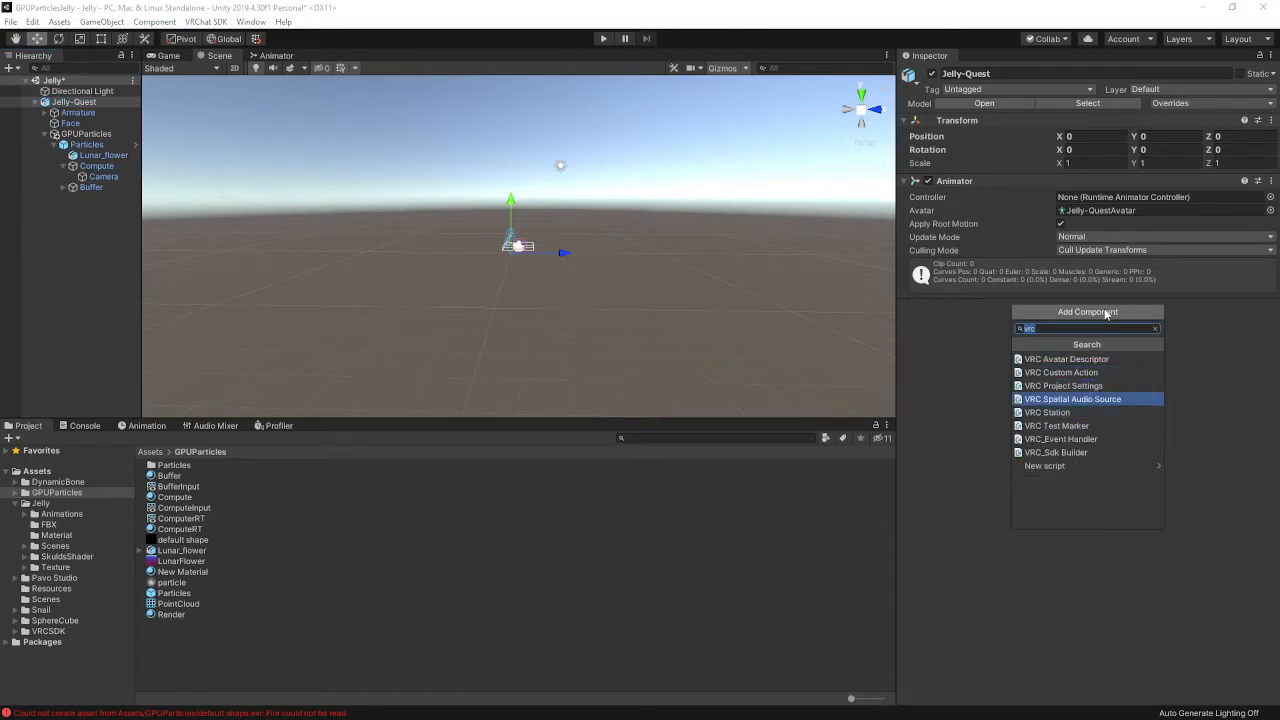
key("Up")
key("Up")
key("Up")
key("Return")
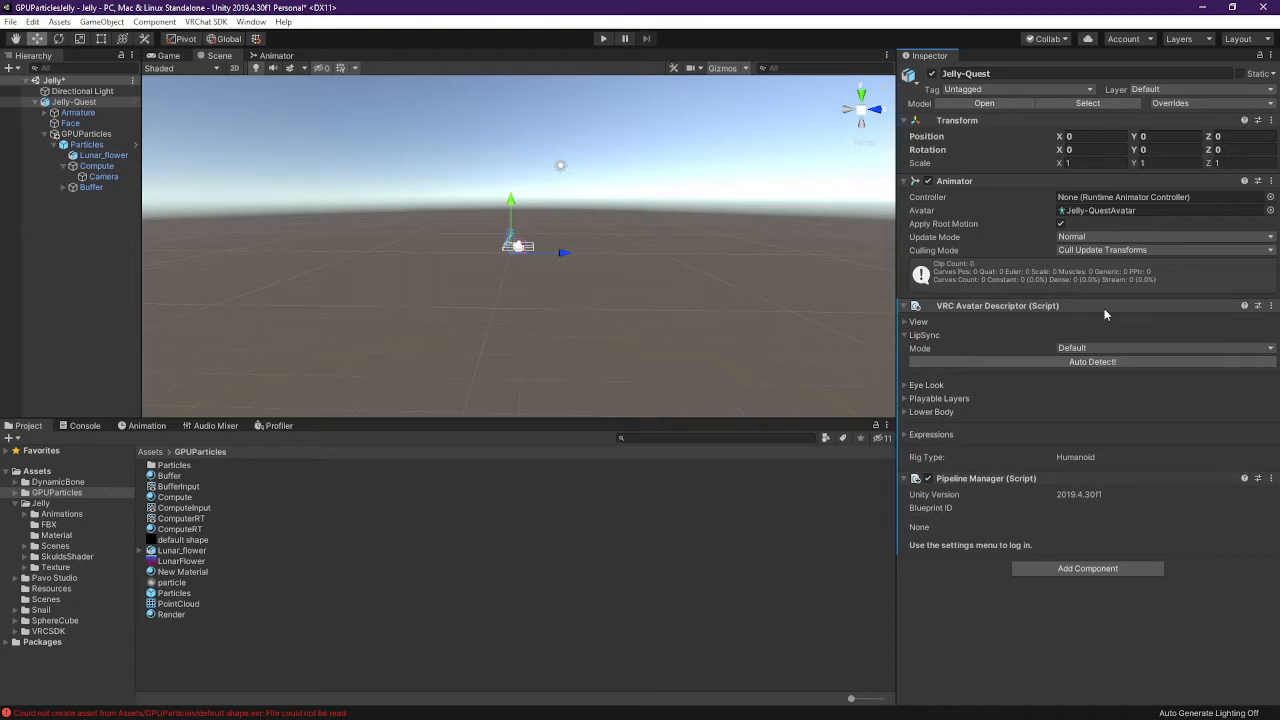
Show the VRChat SDK control panel and drag it toward the Inspector
left_click(205, 21)
left_click(232, 56)
left_click_drag(272, 11, 1168, 65)
left_click_drag(960, 62, 1072, 112)
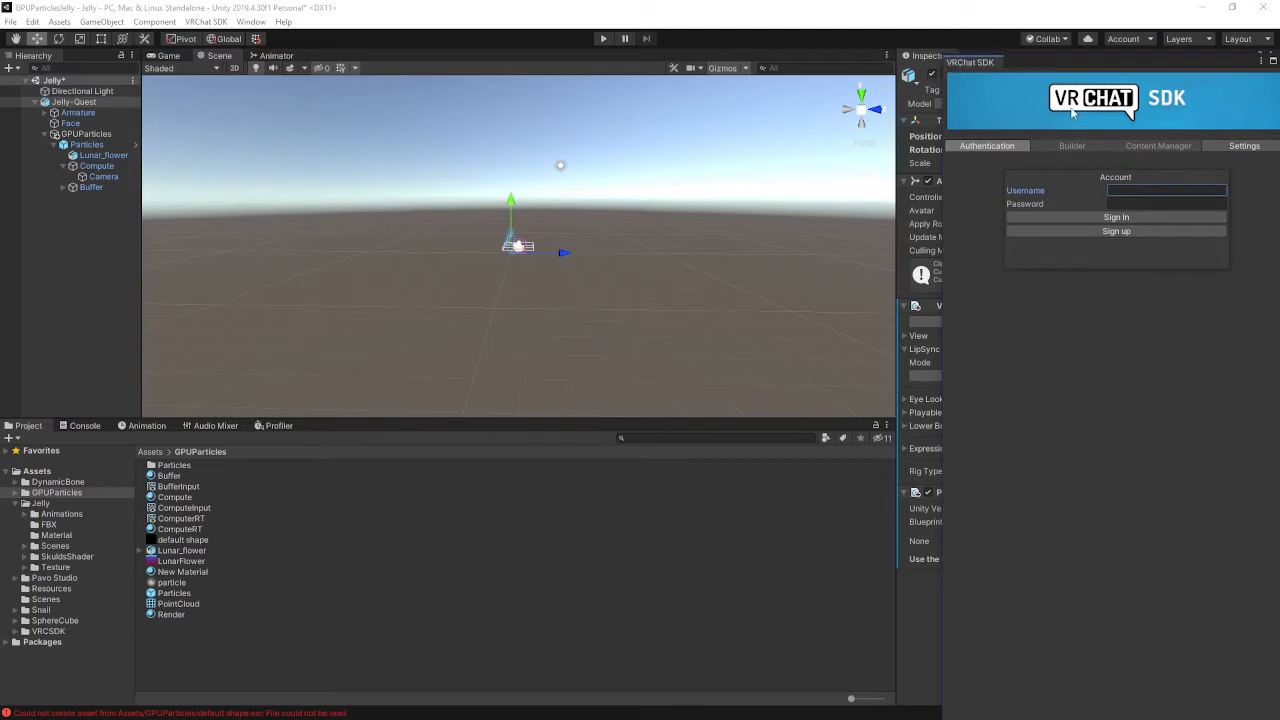
Dock the VRChat SDK panel, sign in with the account username and password, and view the Builder checklist
left_click(984, 53)
left_click_drag(973, 53, 985, 57)
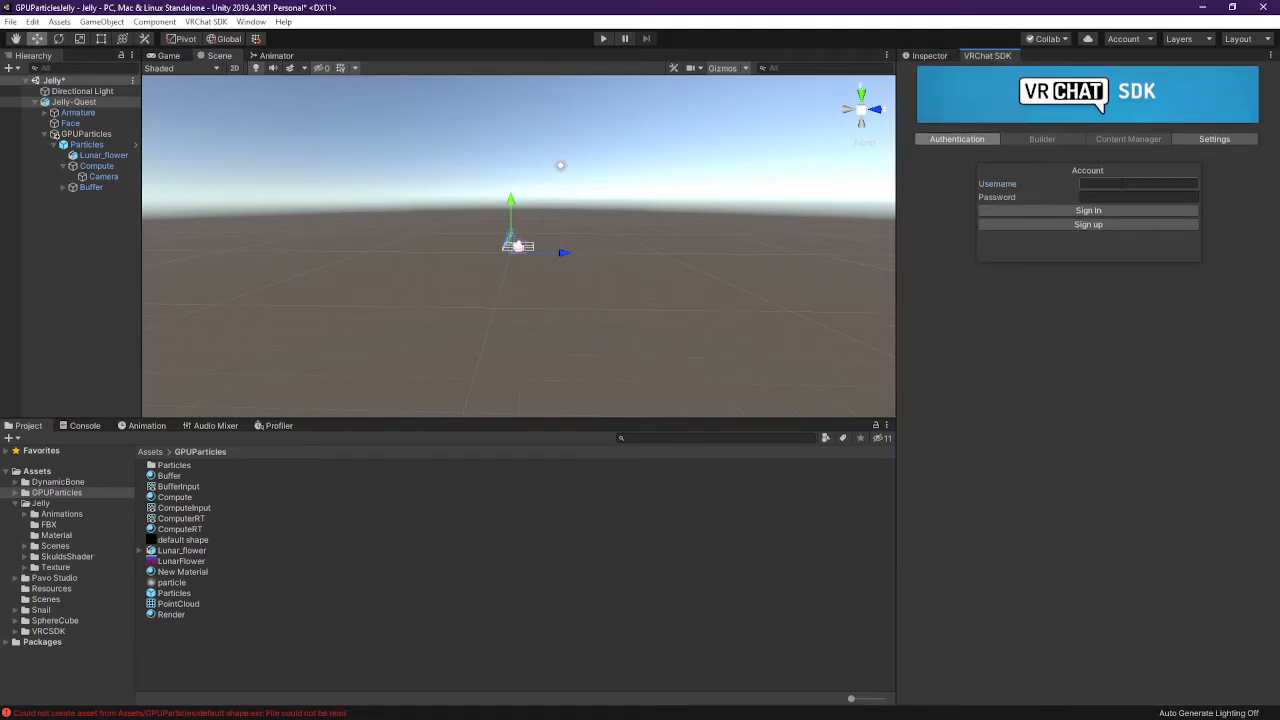
left_click(1121, 183)
type("Skuld")
key("Tab")
type("*")
left_click(1123, 211)
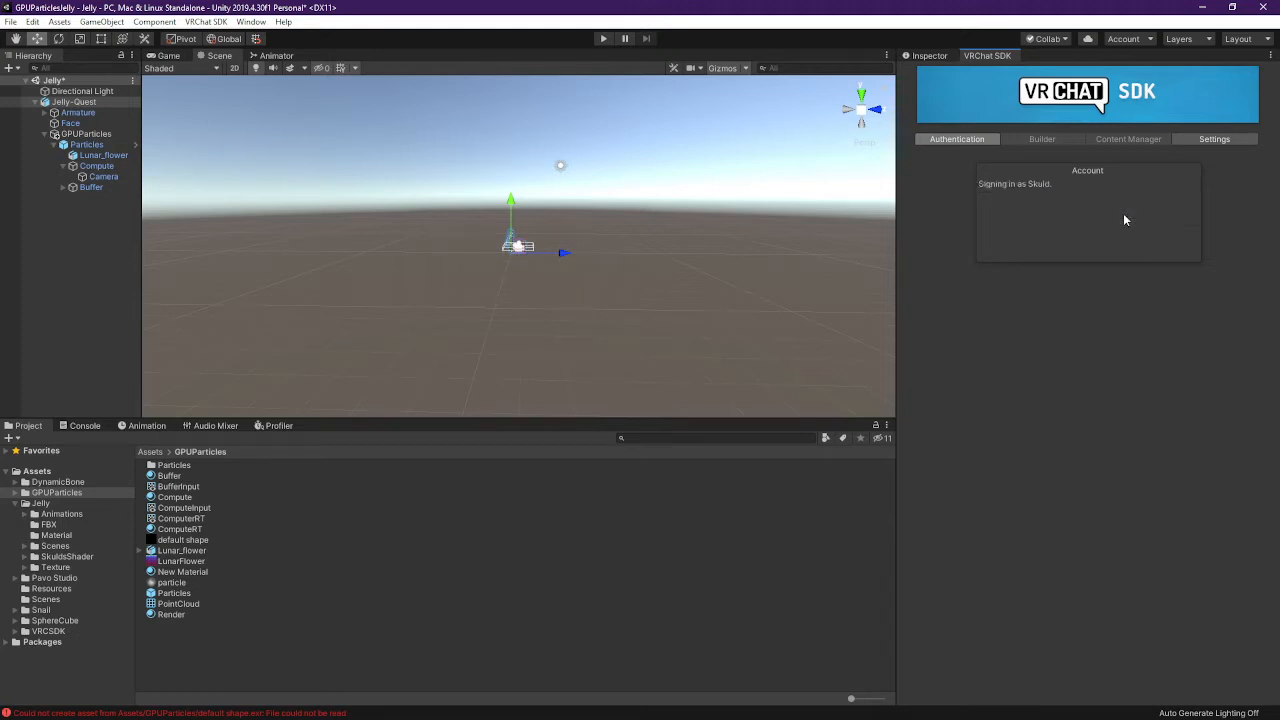
left_click(1037, 139)
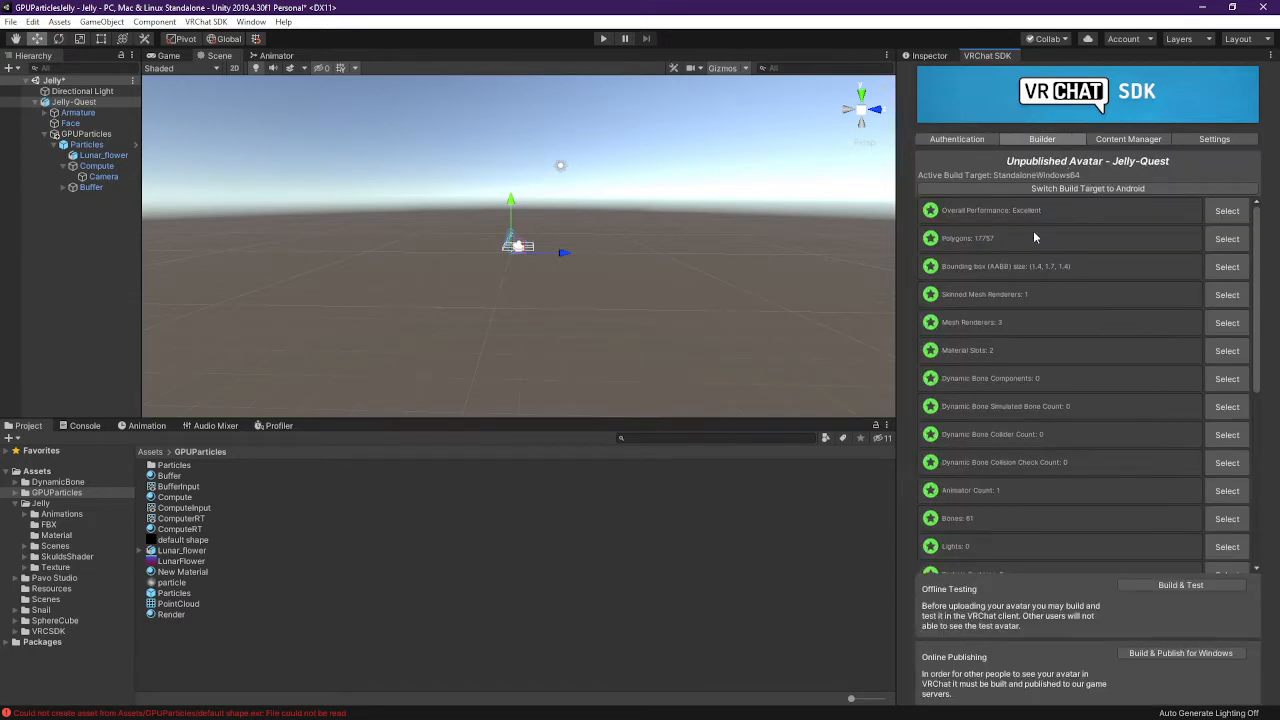
Browse the Content Manager and collapse the uploaded worlds and avatars lists
scroll(1088, 352, "down", 5)
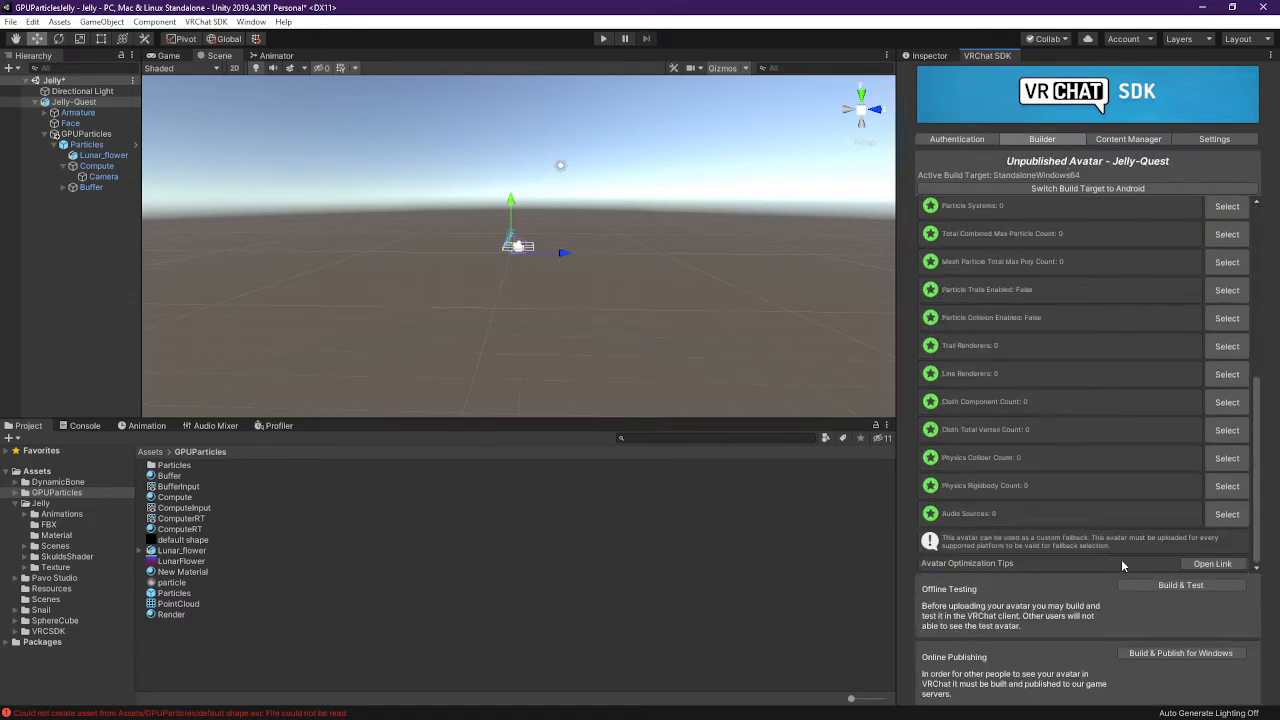
scroll(1158, 550, "up", 5)
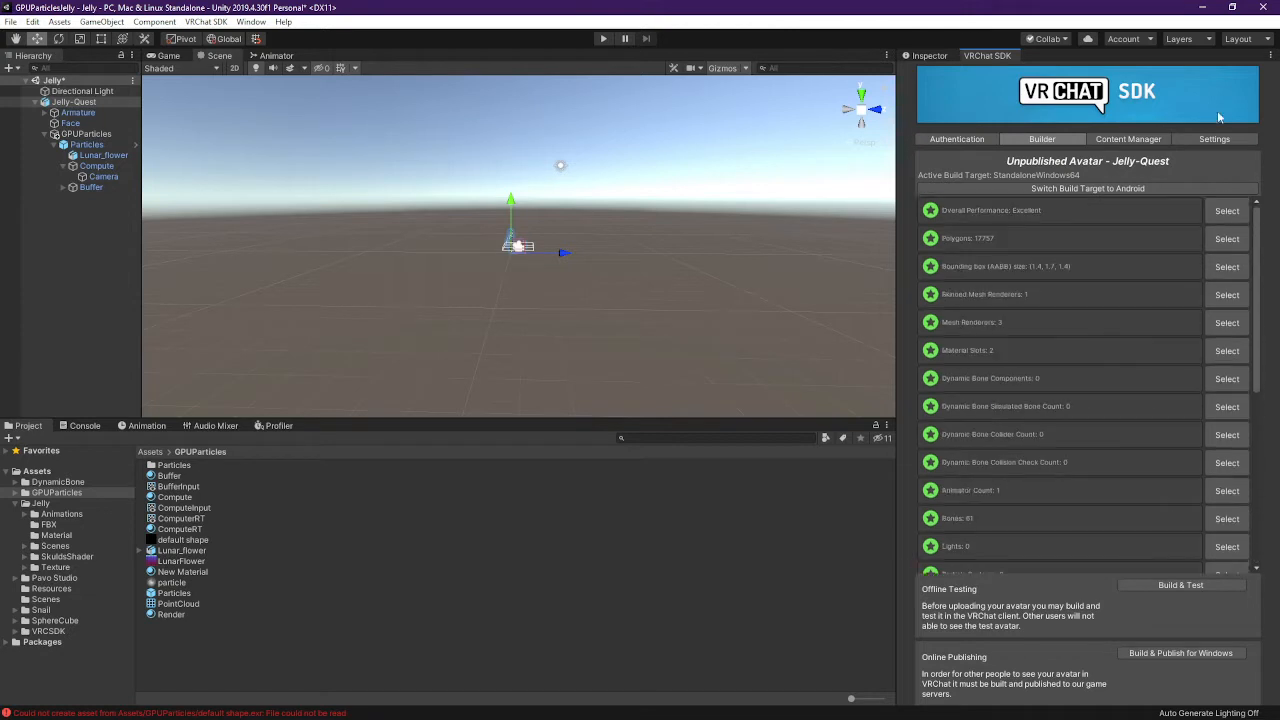
left_click(1130, 139)
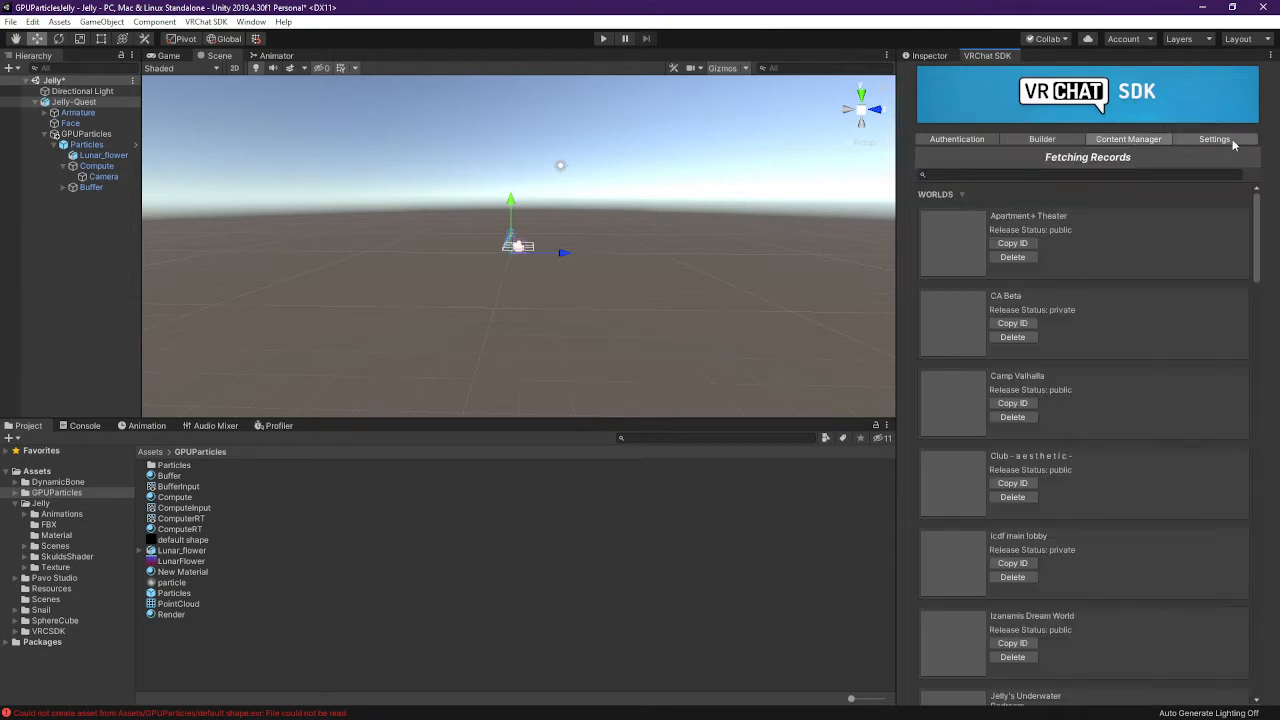
left_click(964, 199)
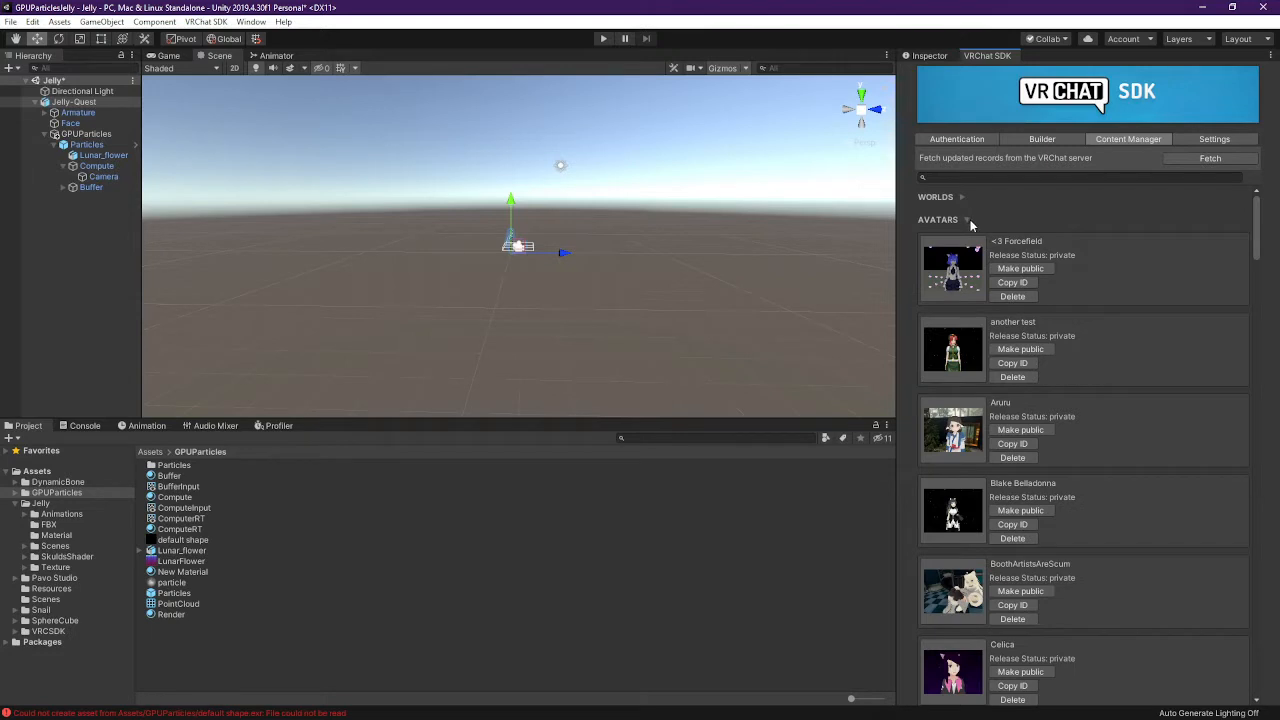
left_click(967, 220)
Enable Show Extra Options in the VRChat SDK Settings
left_click(1214, 139)
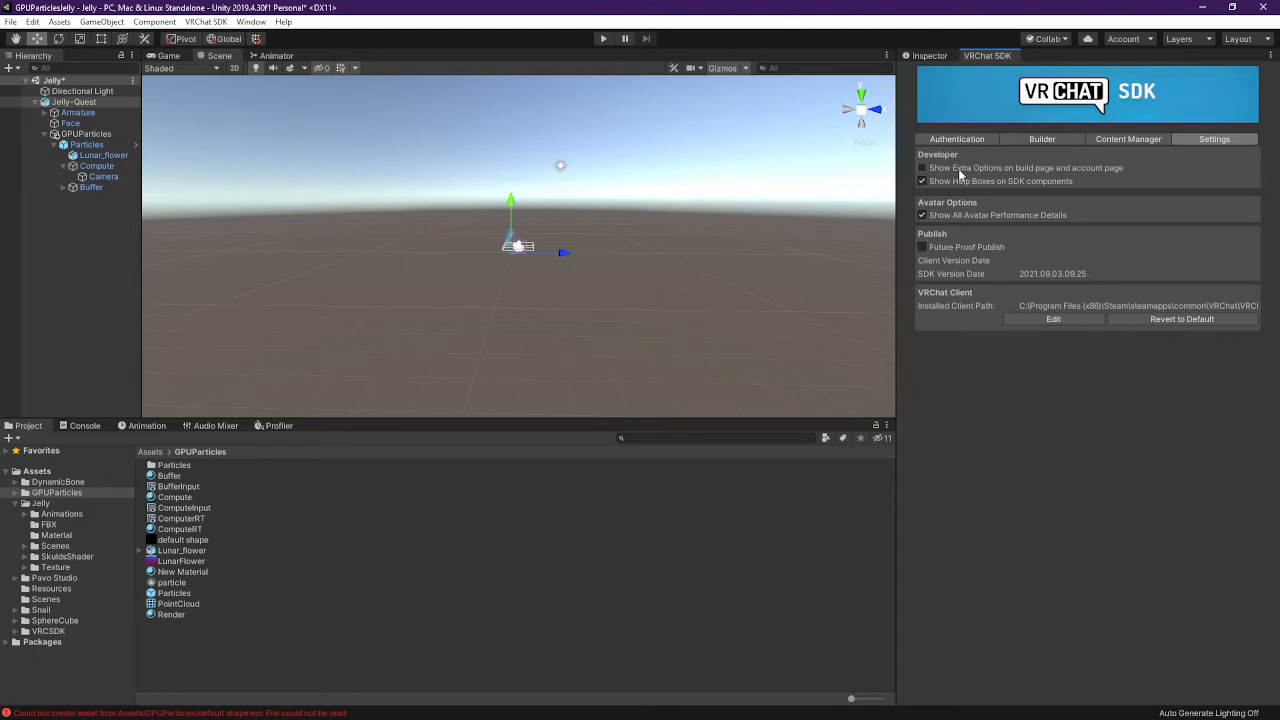
left_click(1002, 139)
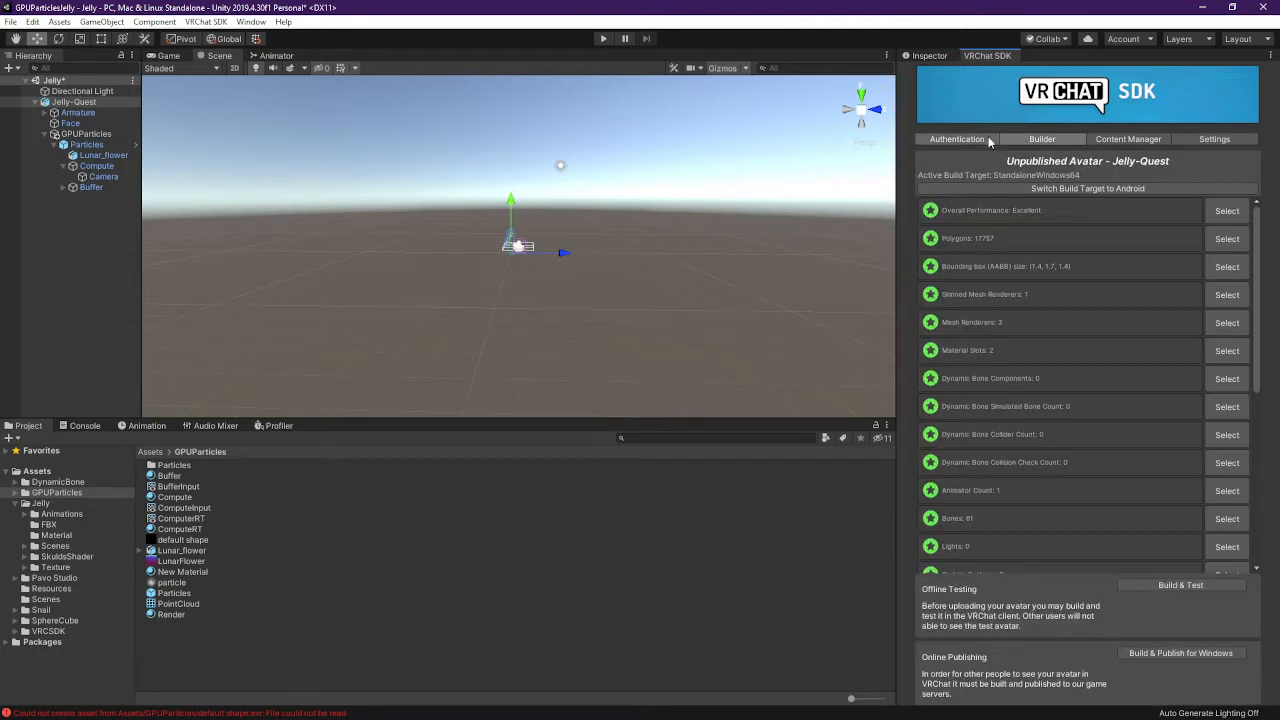
left_click(990, 140)
Review the Content Manager's test and uploaded avatar lists and Fetch fresh records from the server
left_click(1118, 140)
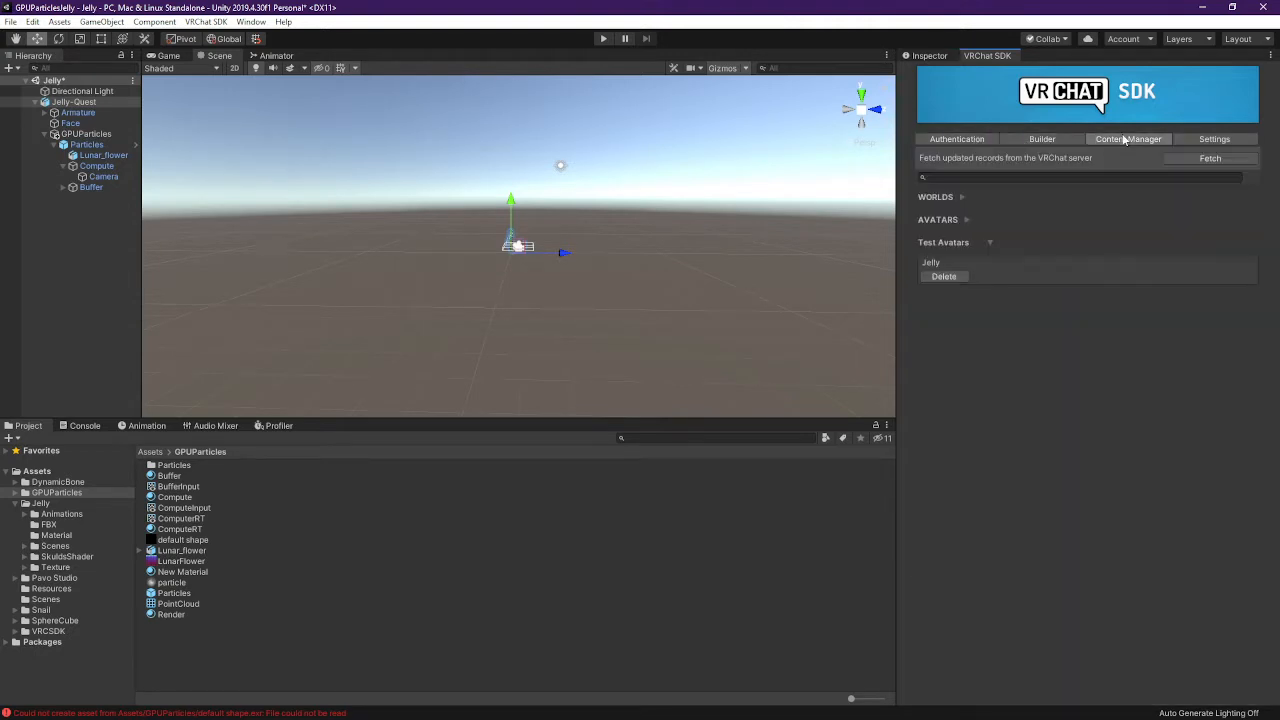
left_click(990, 242)
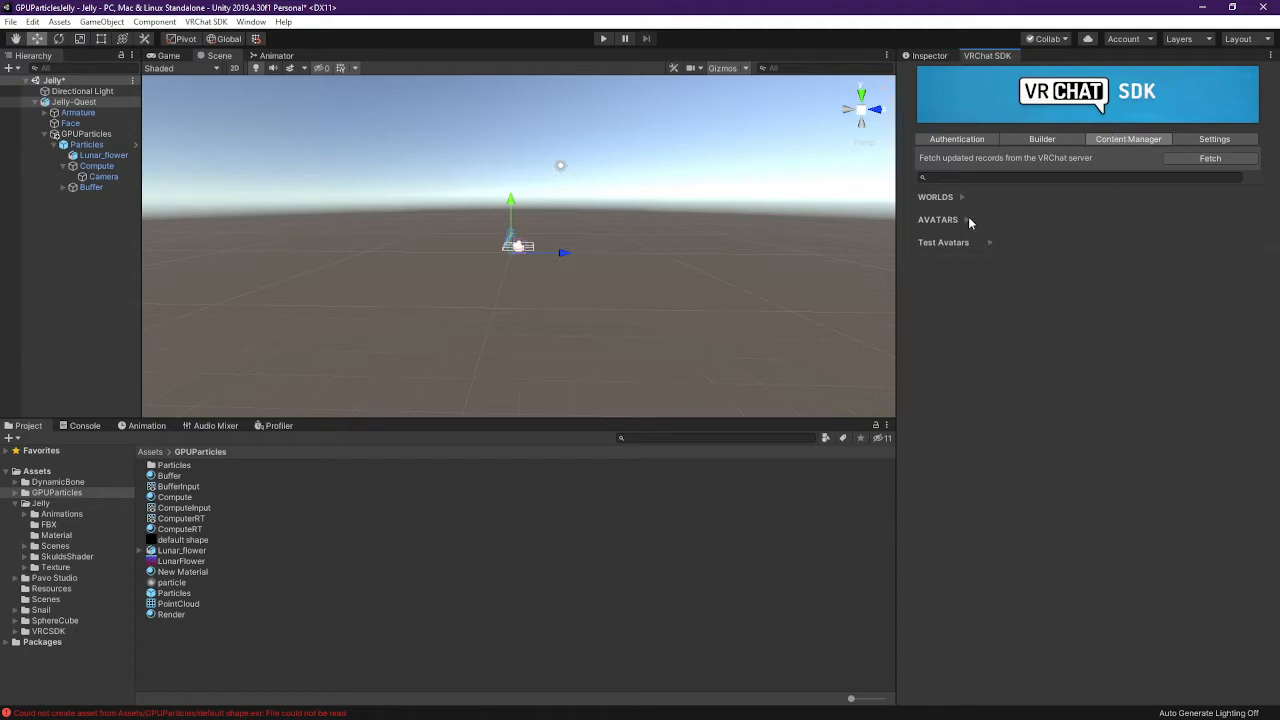
left_click(963, 220)
left_click(963, 220)
left_click(989, 241)
left_click(989, 241)
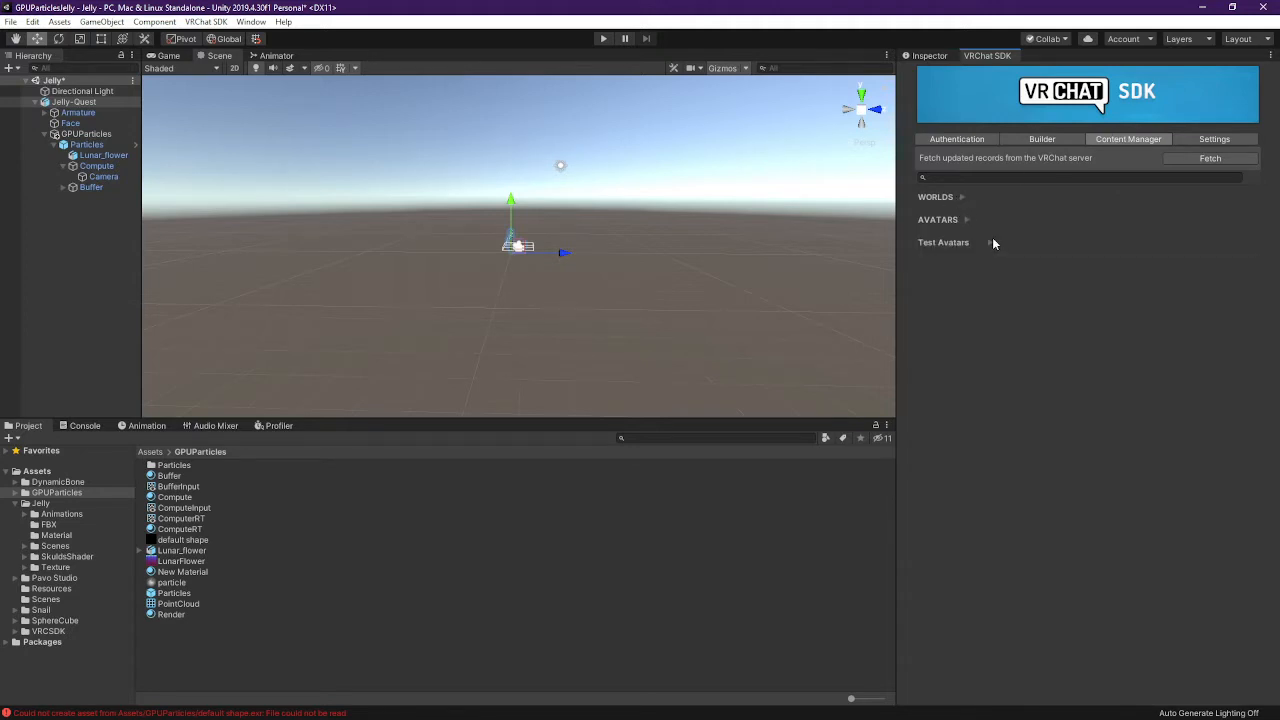
left_click(1208, 159)
Check the account's login and creator status under Authentication, then return to Jelly-Quest's components
left_click(1216, 139)
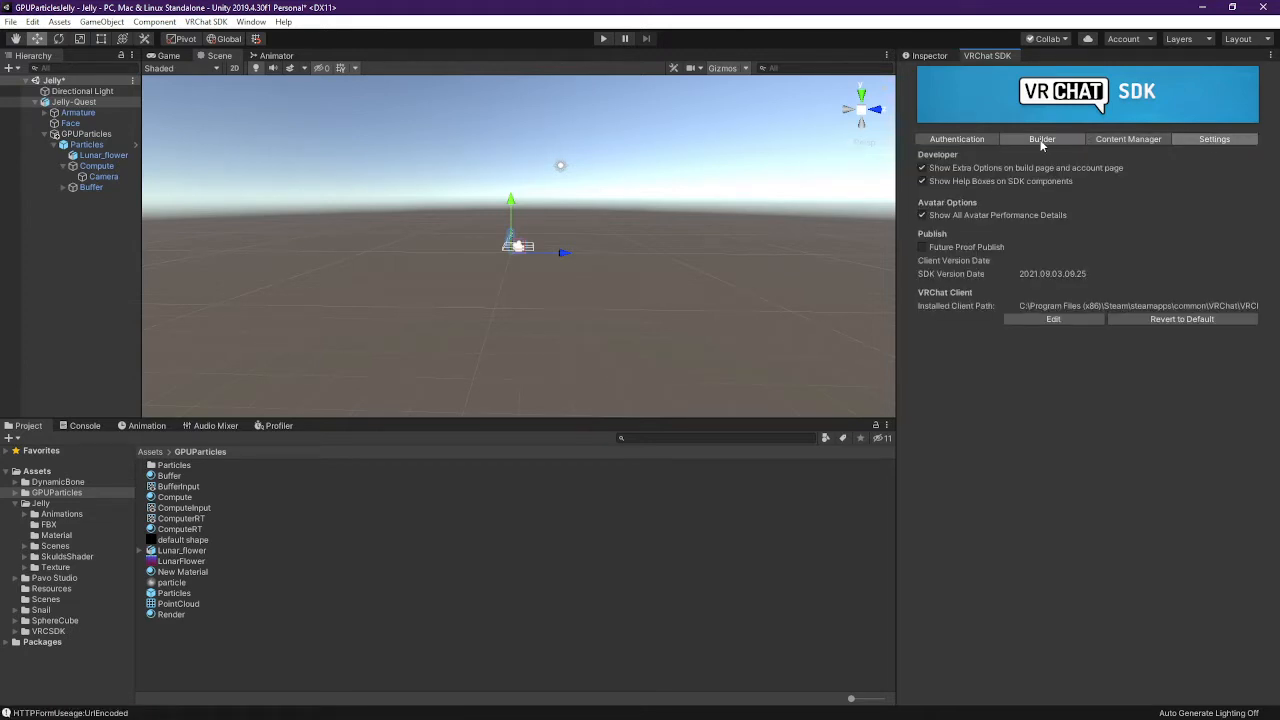
left_click(966, 143)
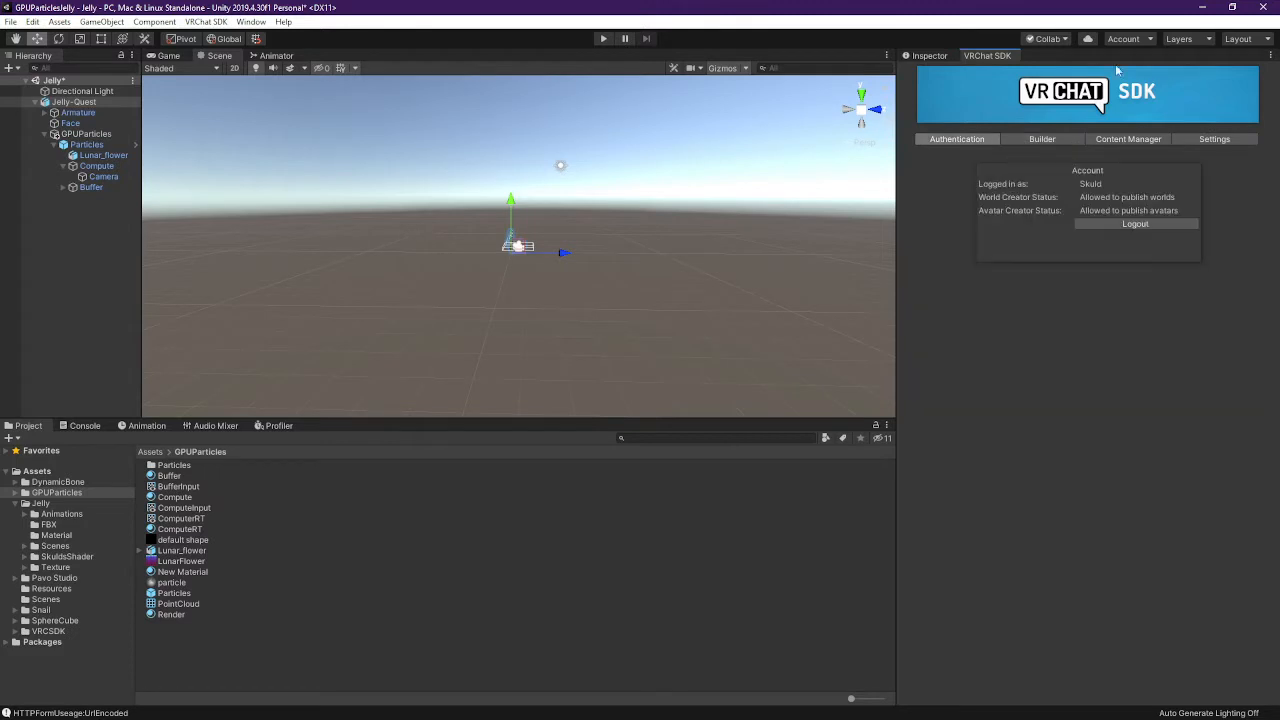
left_click(930, 57)
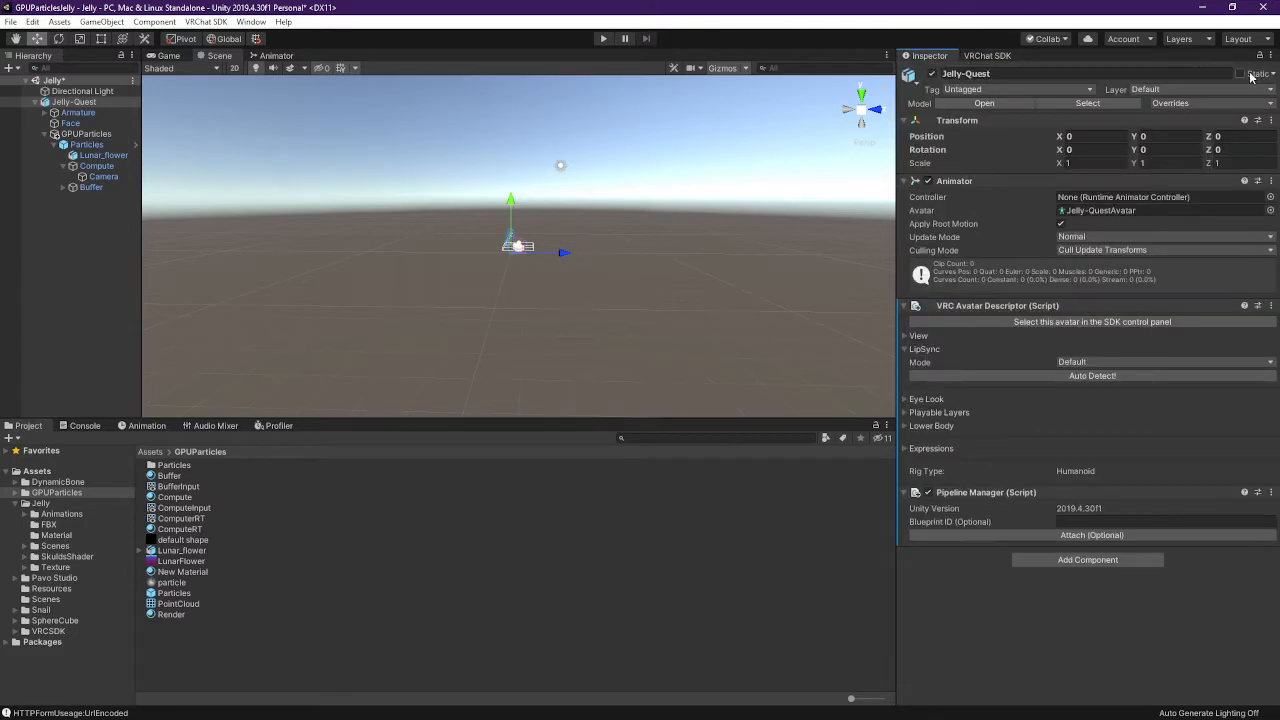
Reapply VRChat's required player settings, then open the VRChat SDK Splash Screen
left_click(1259, 90)
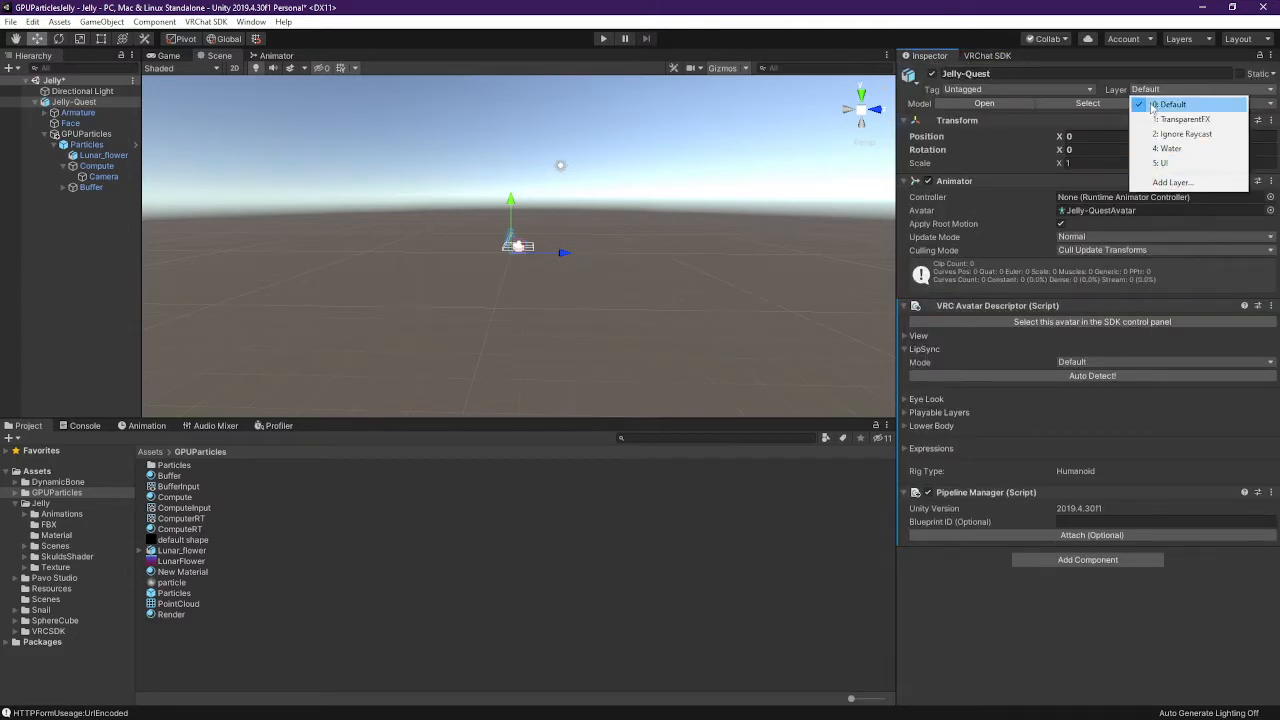
left_click(205, 21)
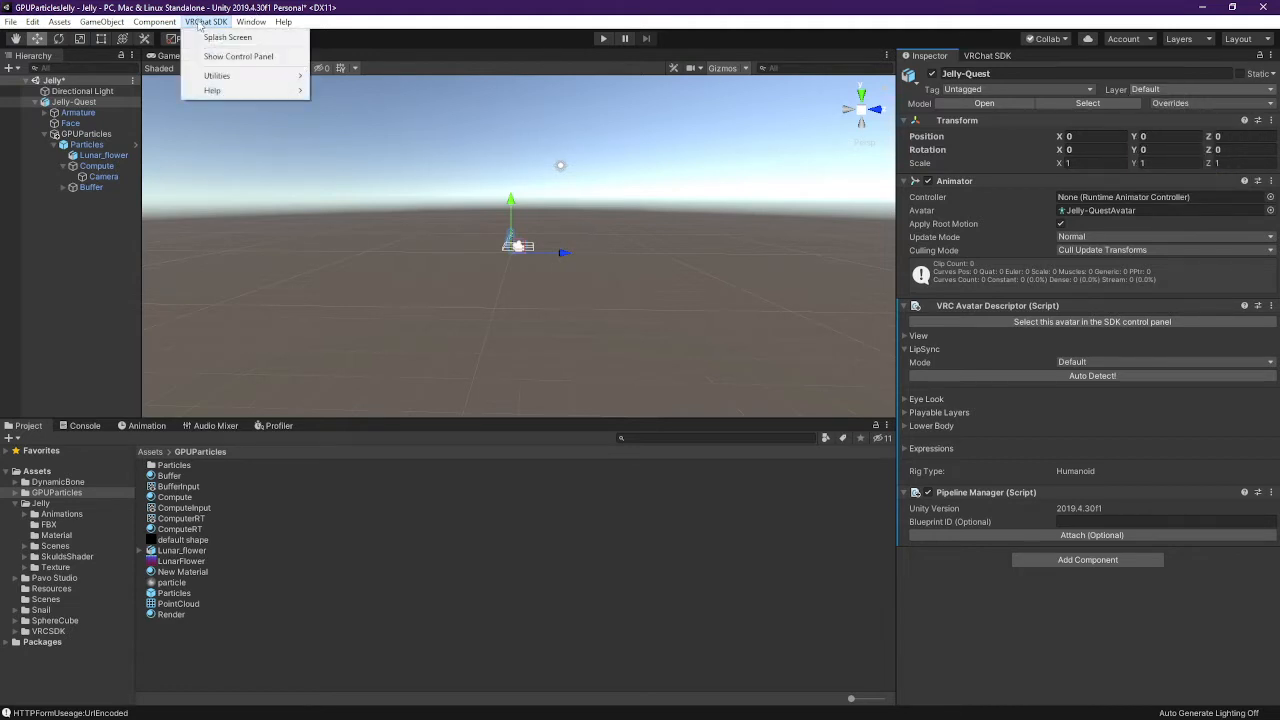
mouse_move(225, 76)
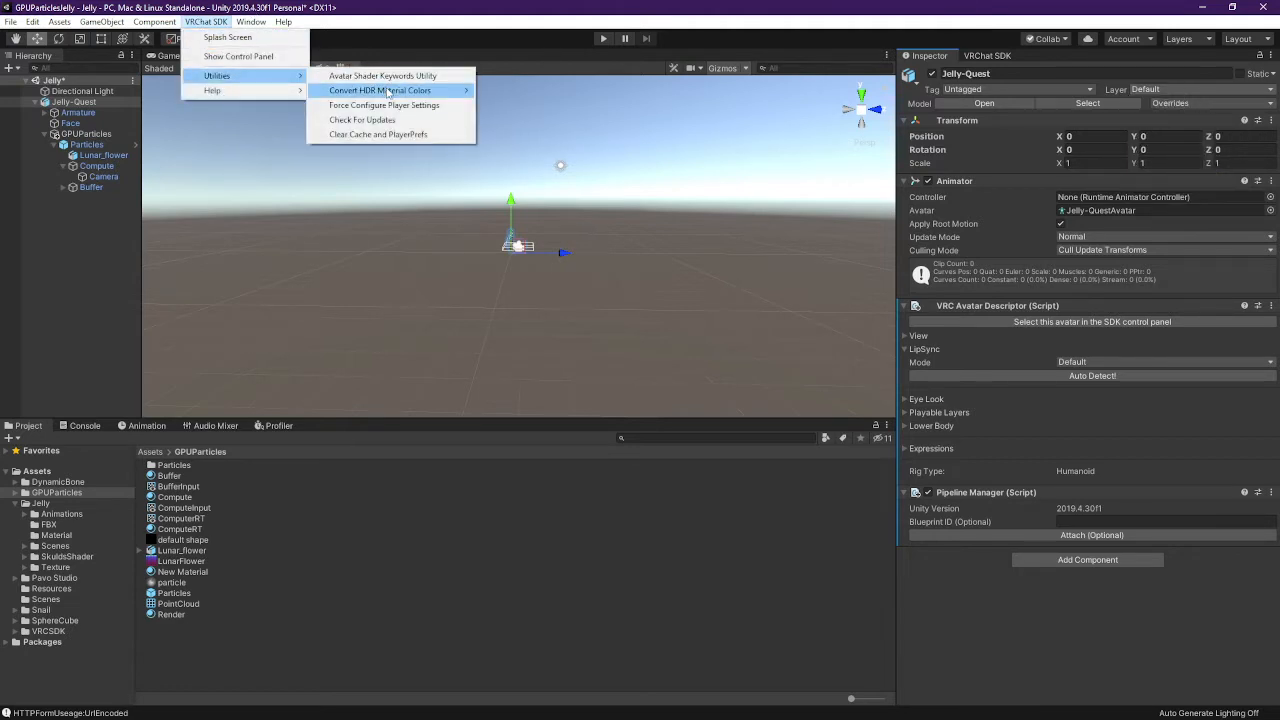
mouse_move(388, 93)
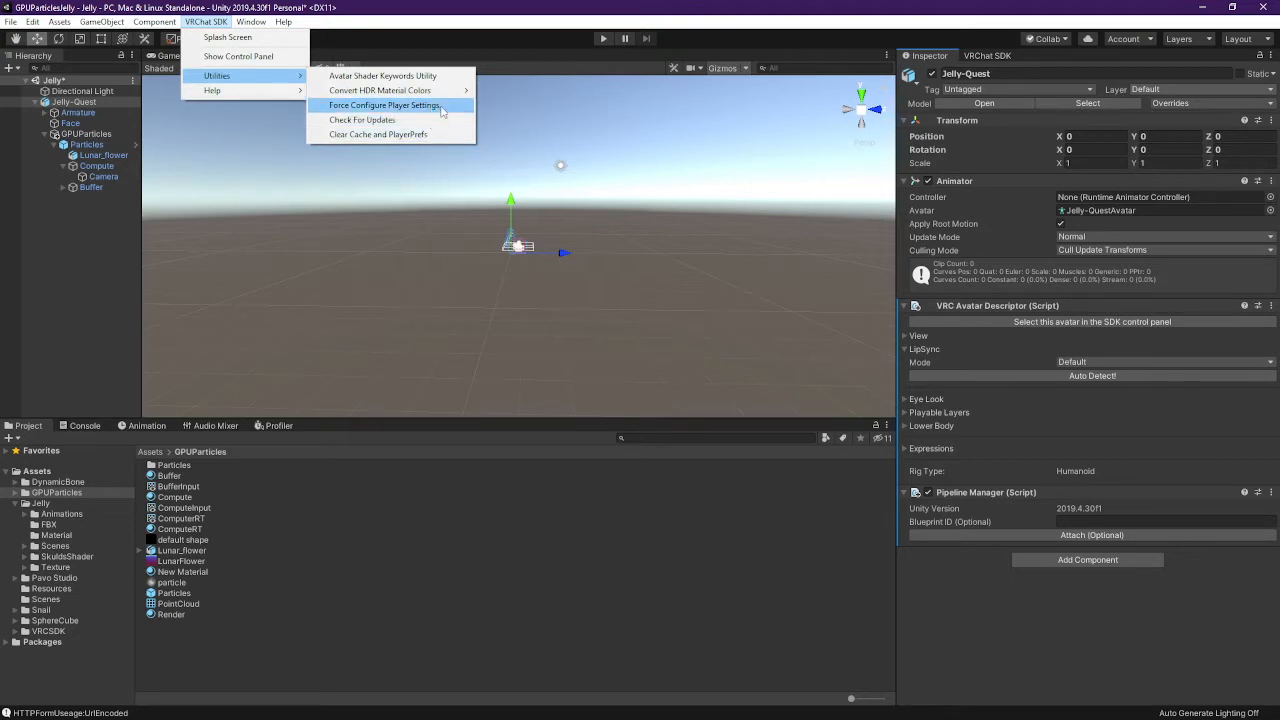
left_click(450, 105)
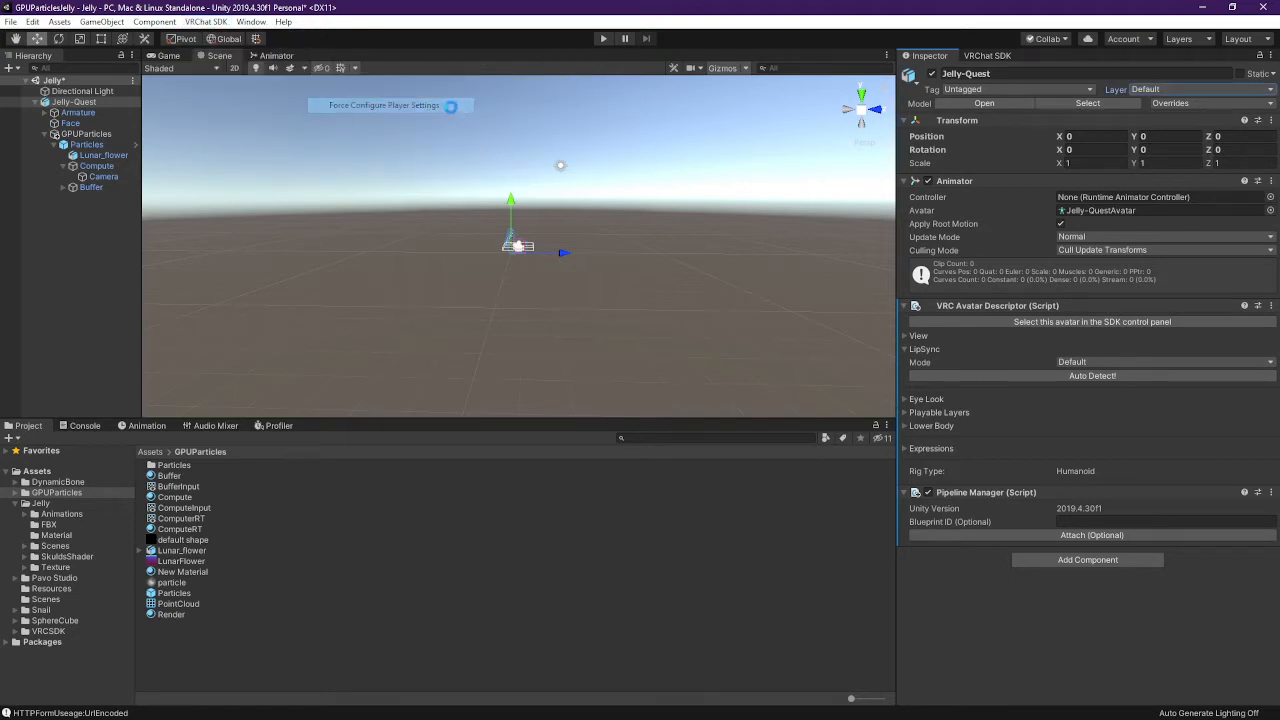
left_click(205, 21)
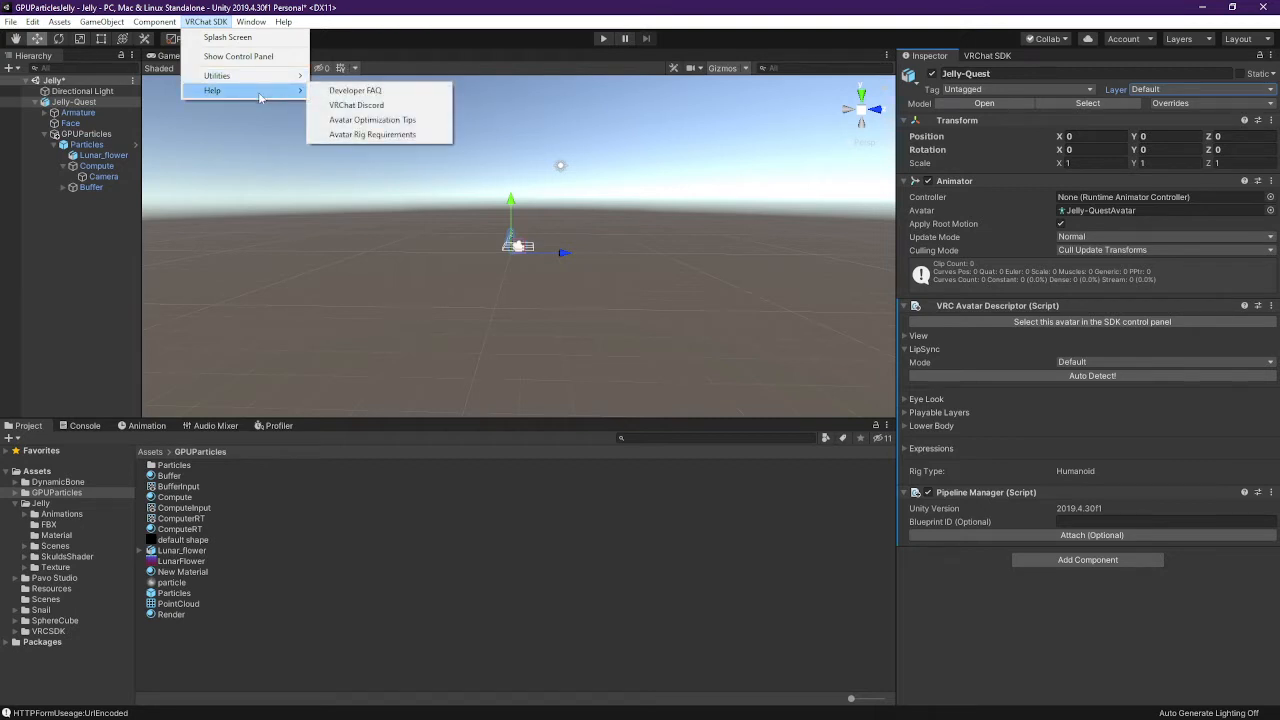
left_click(275, 38)
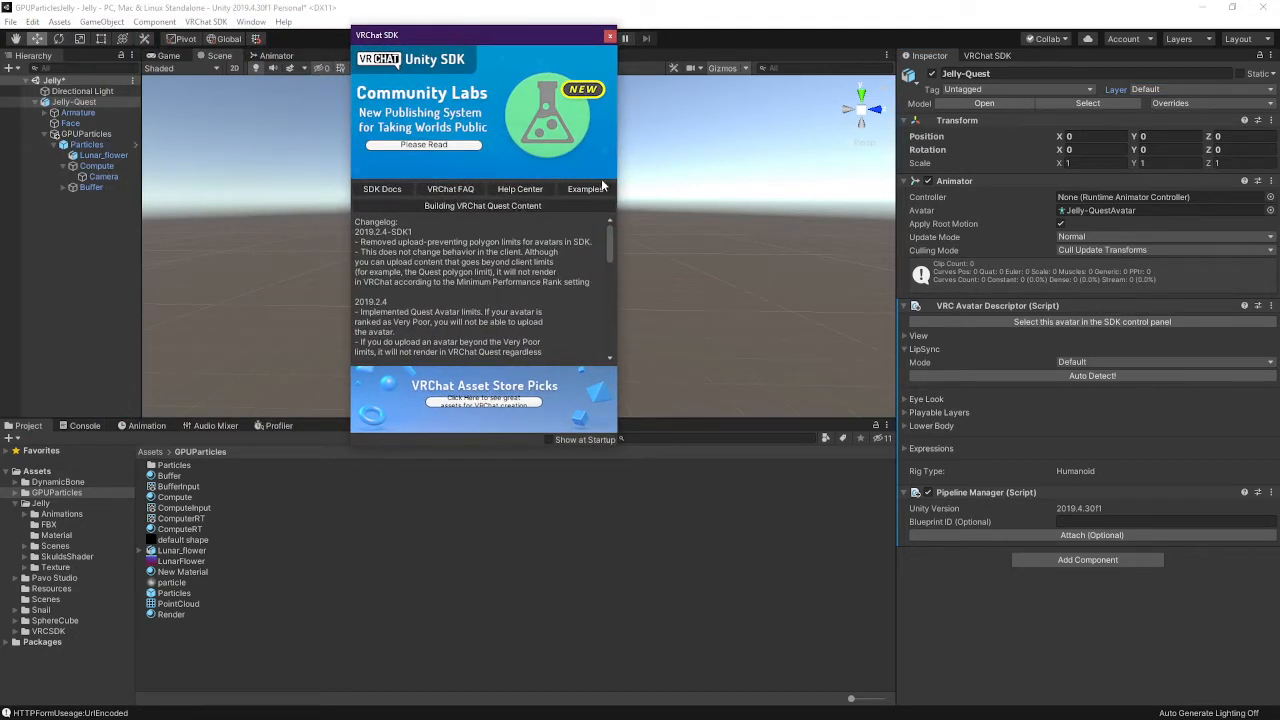
View the SDK Docs in the browser, scroll the changelog, and close the SDK splash window
left_click(382, 190)
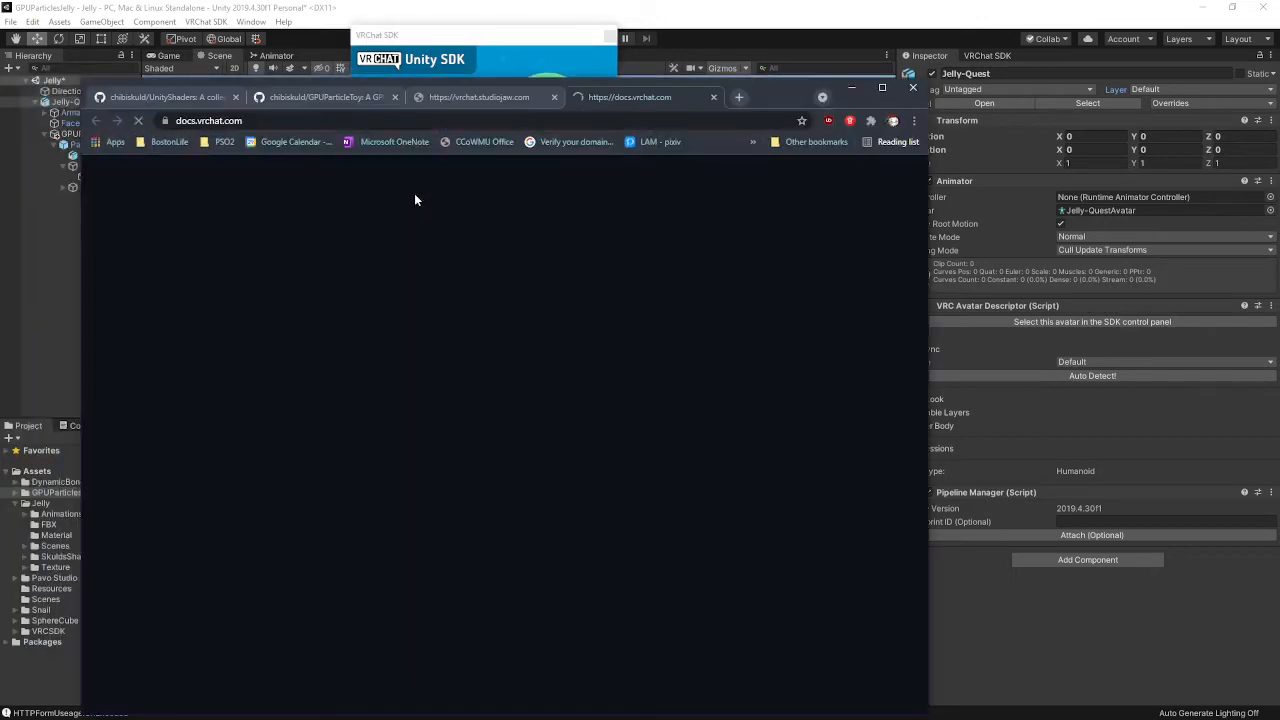
left_click(714, 97)
left_click(851, 88)
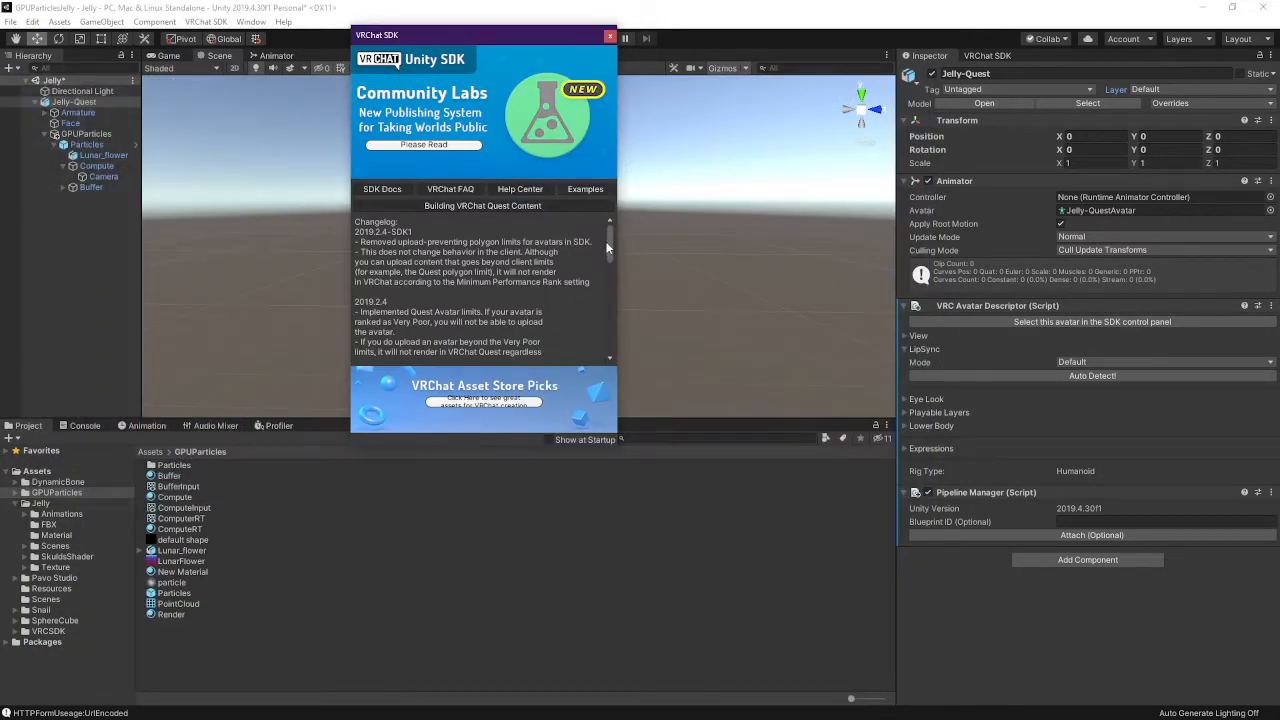
left_click_drag(610, 245, 621, 204)
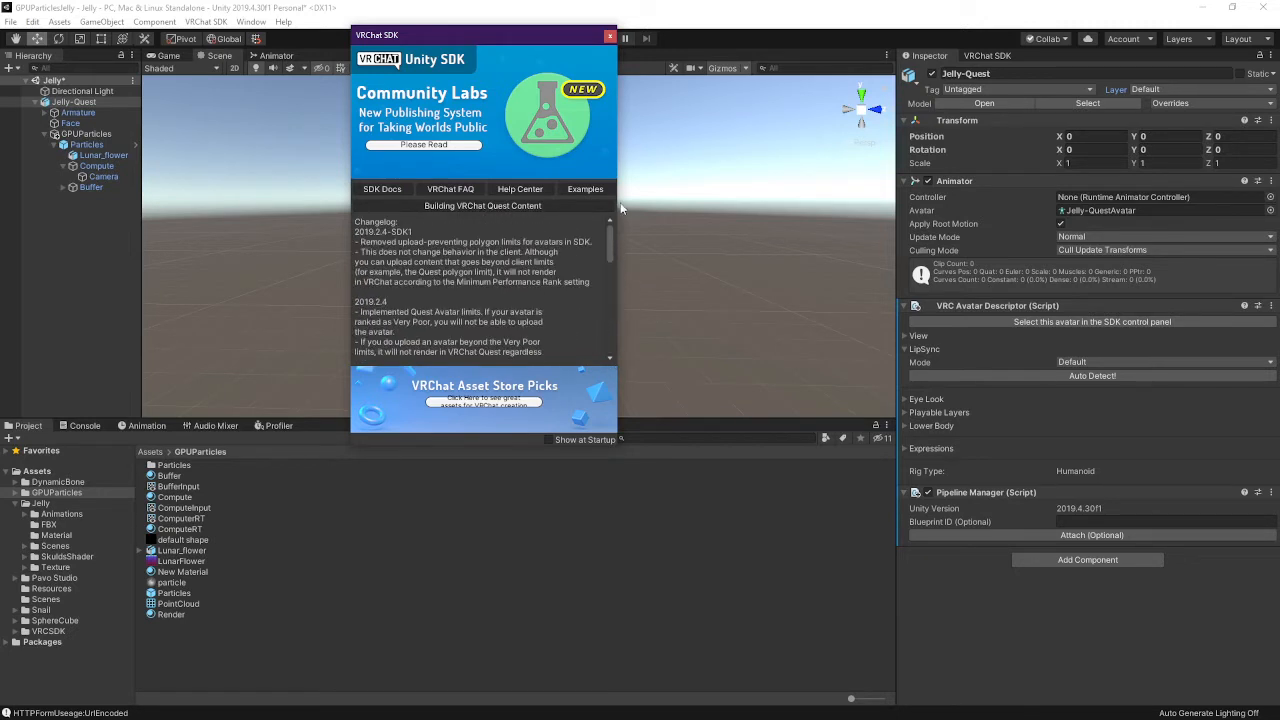
left_click(607, 37)
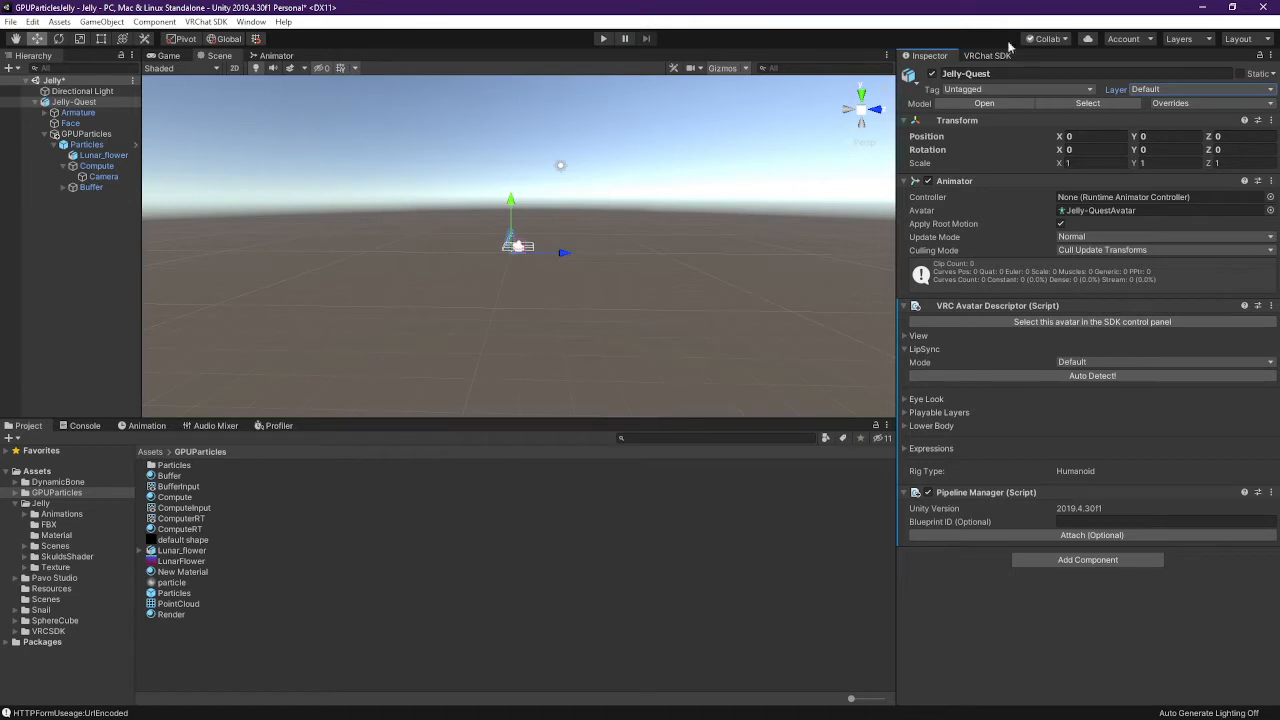
left_click(990, 55)
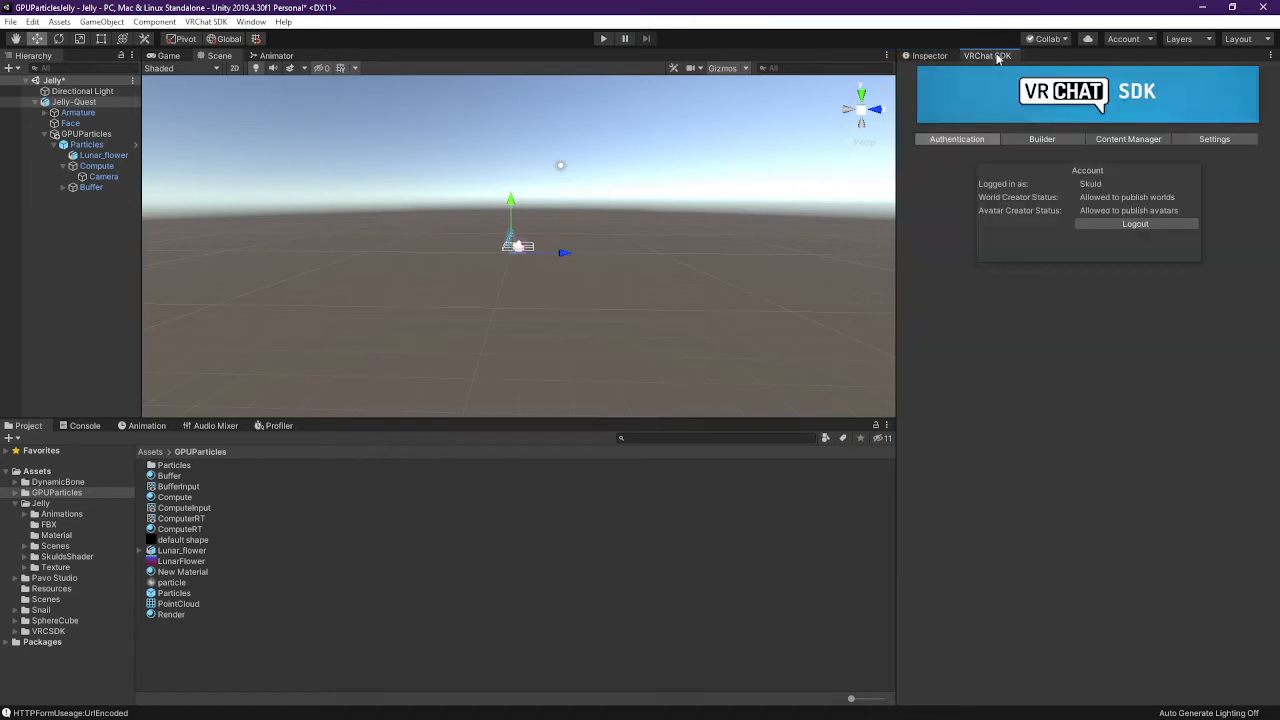
left_click(927, 56)
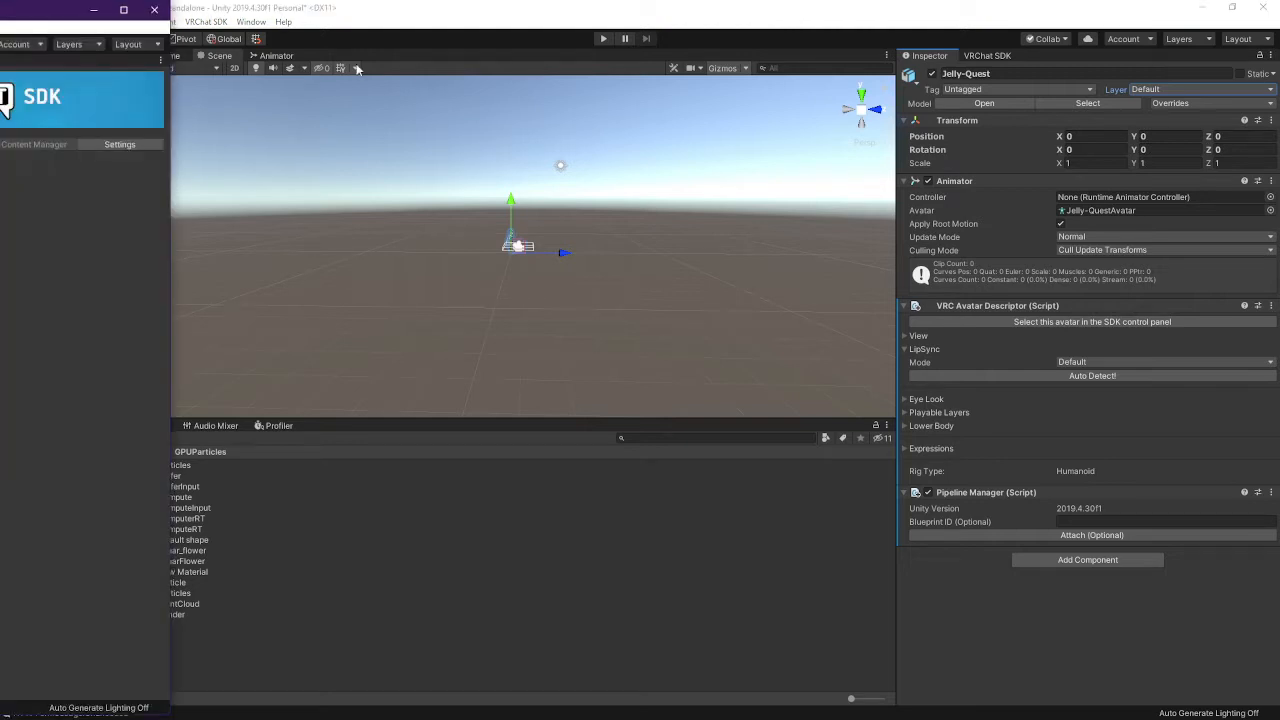
left_click_drag(34, 12, 1091, 129)
double_click(965, 127)
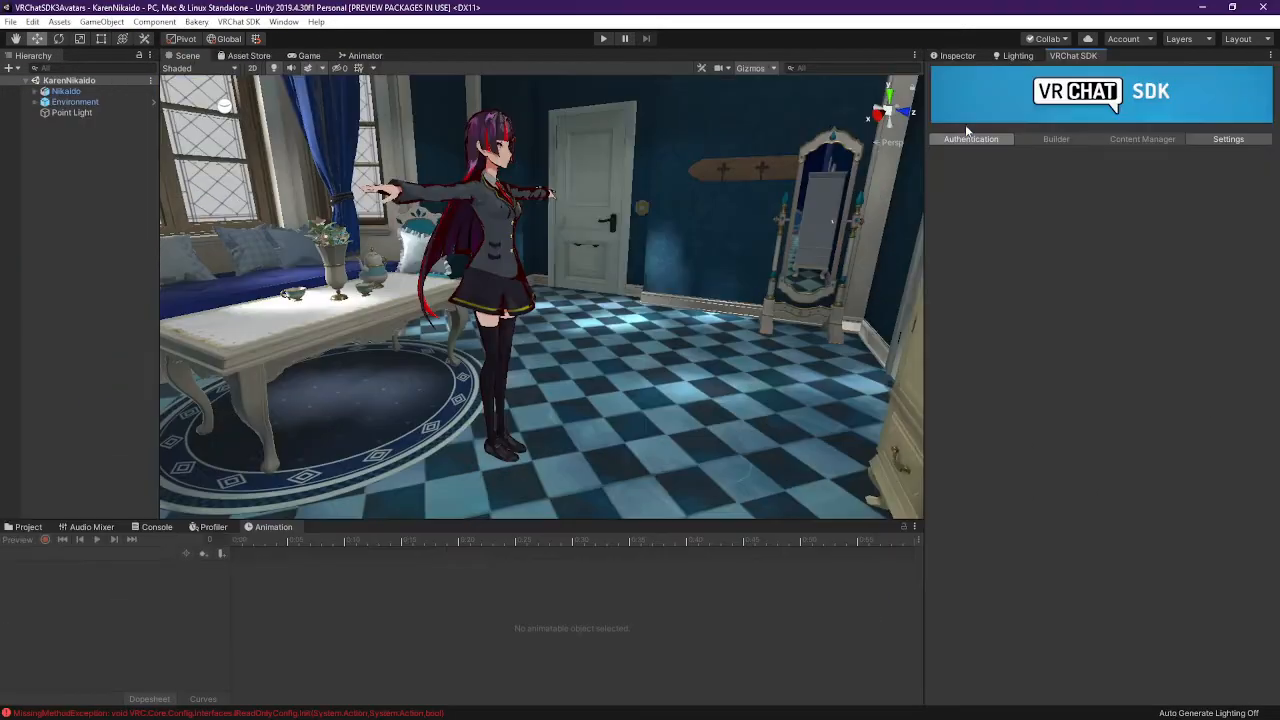
left_click(1203, 42)
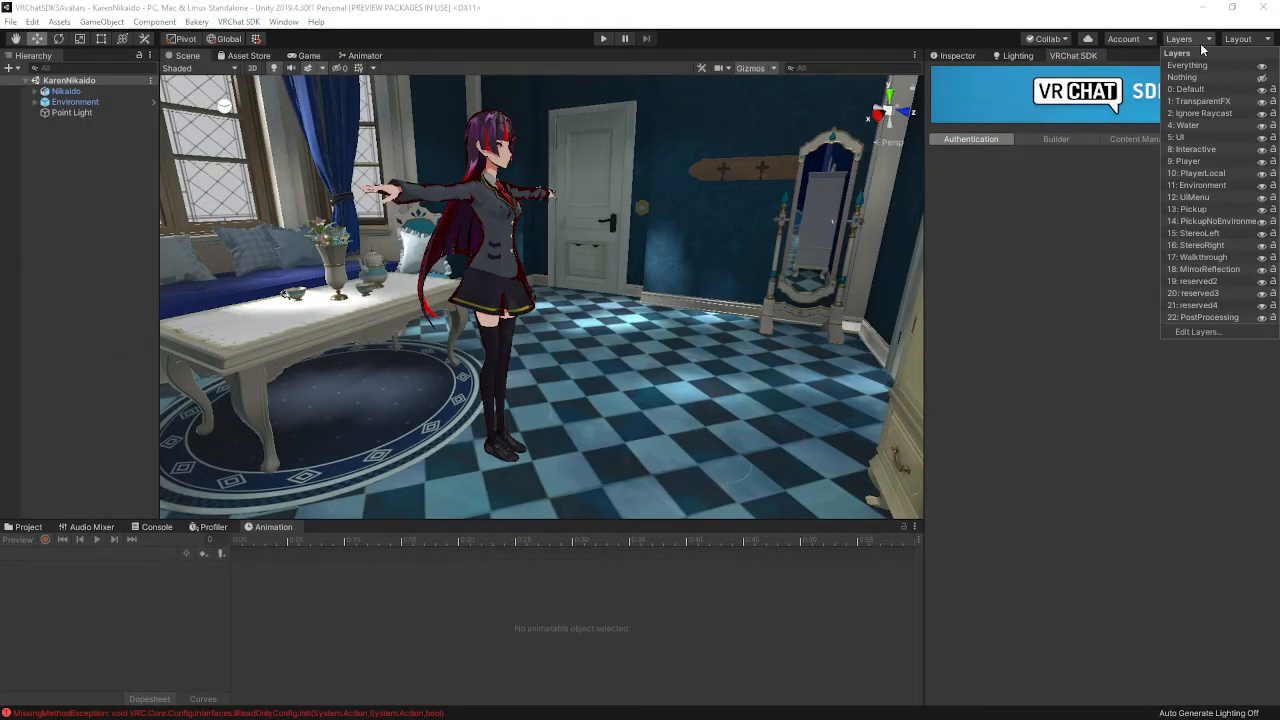
left_click(1184, 333)
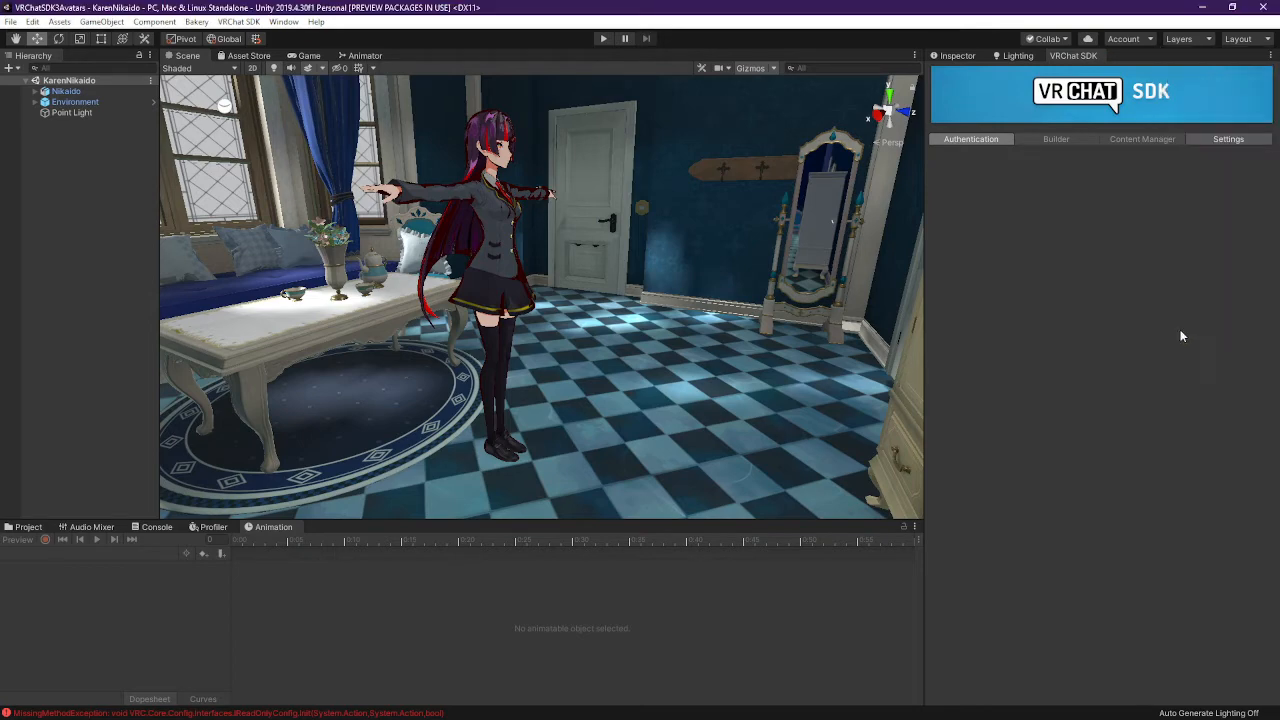
left_click(1205, 9)
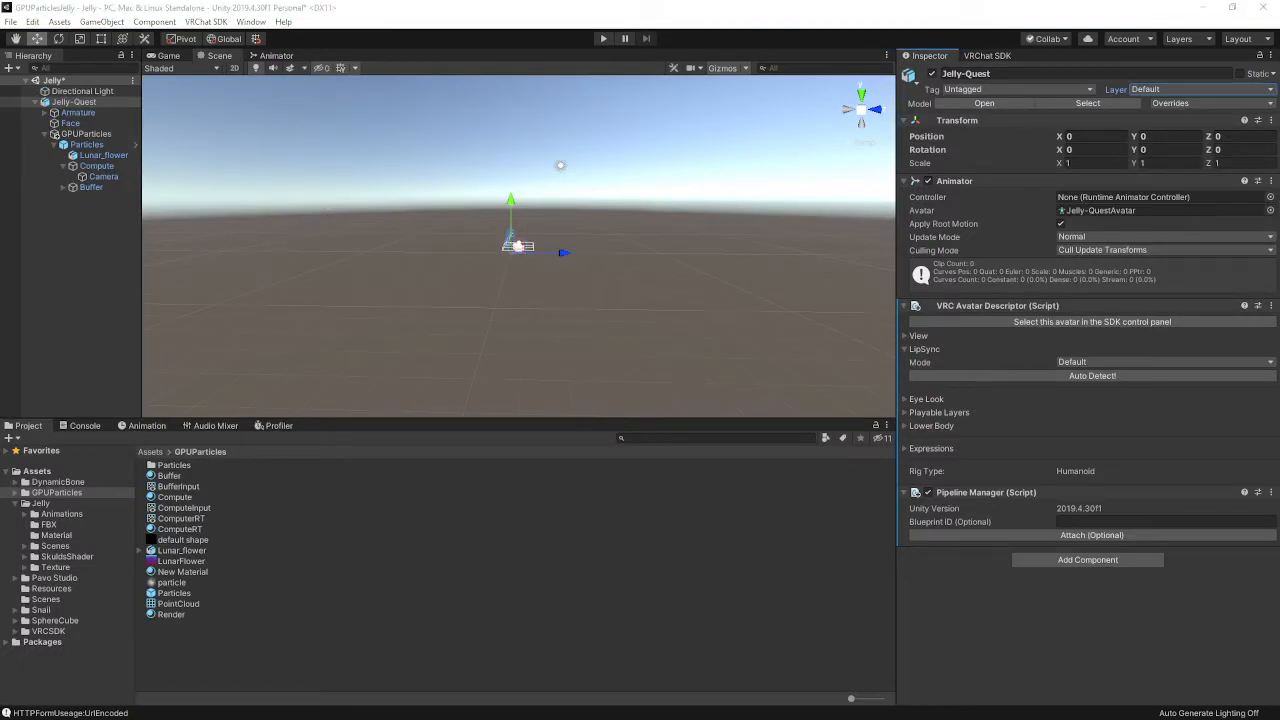
Switch back to the VRChatSDK3Avatars Unity window and focus it
key("alt+Tab")
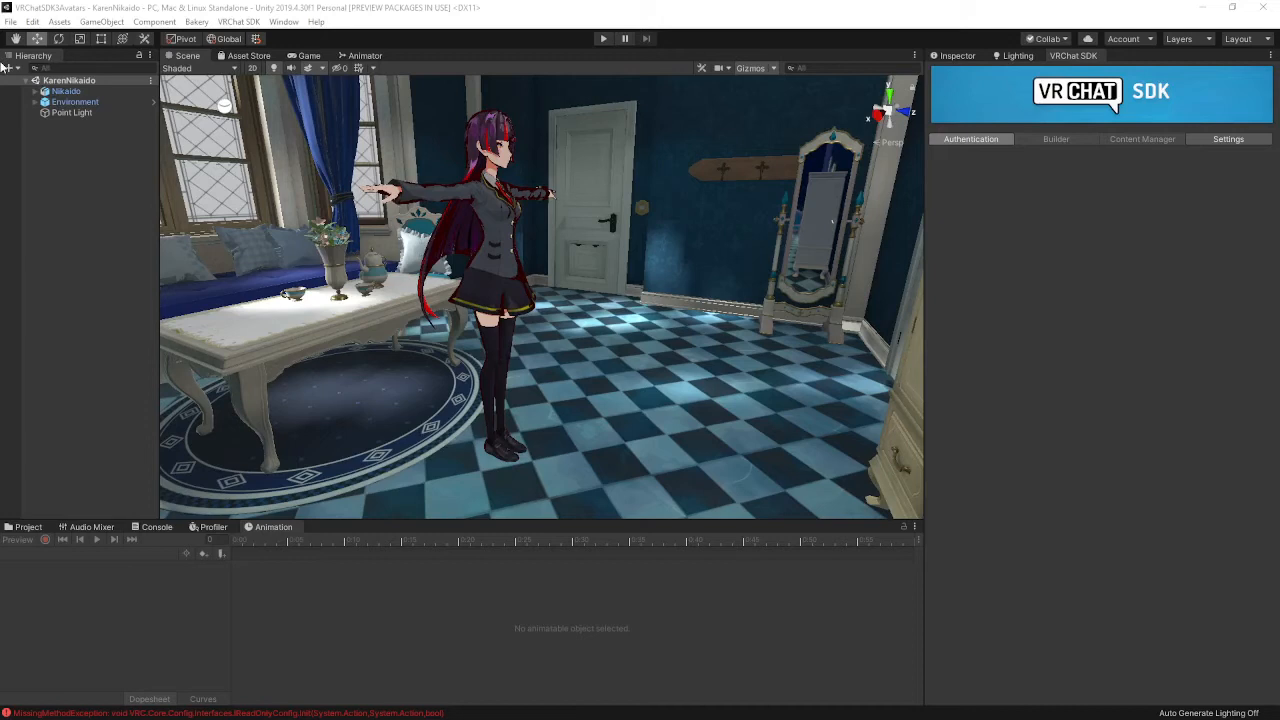
left_click(77, 87)
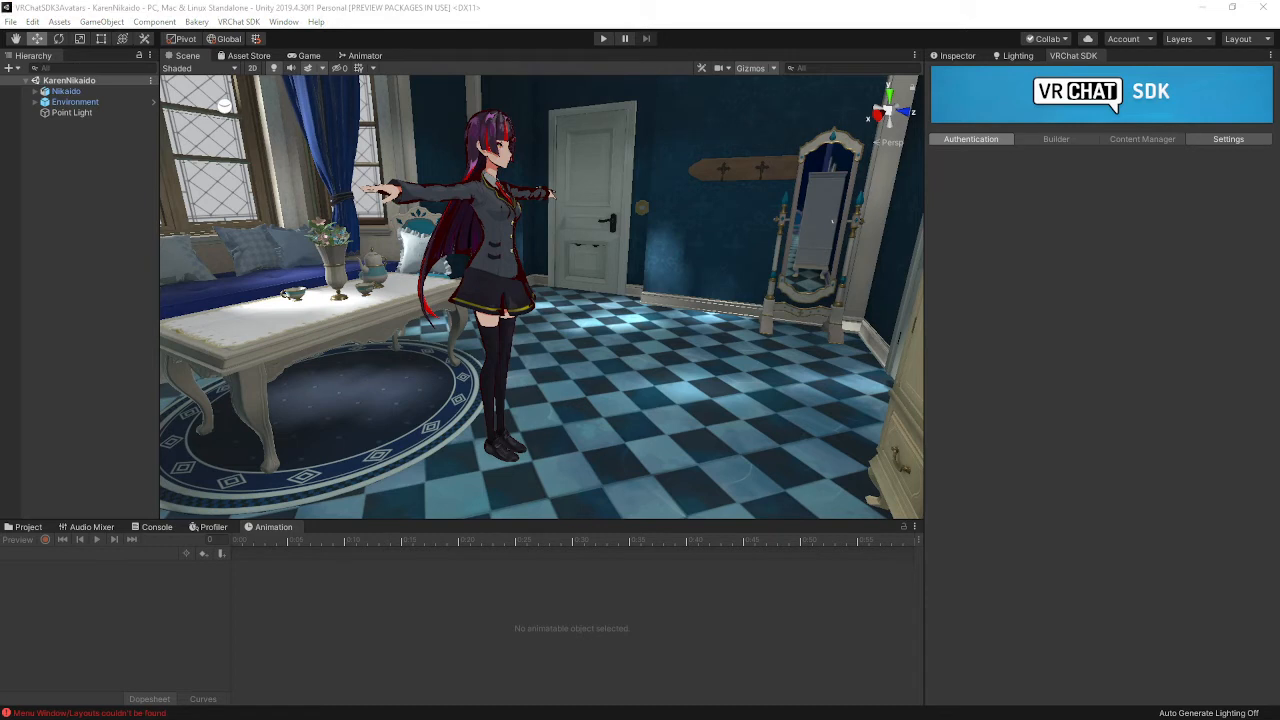
Re-maximize the avatar project window and show its Project asset folders
left_click(160, 10)
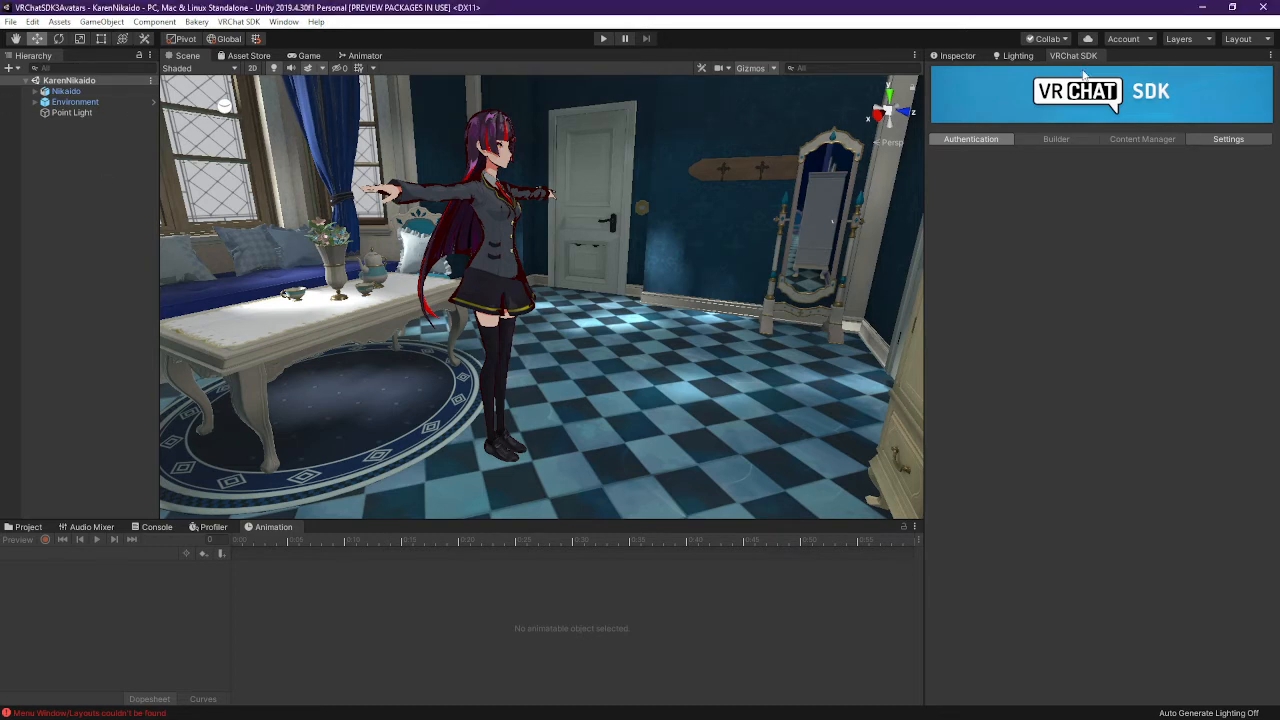
left_click(1232, 7)
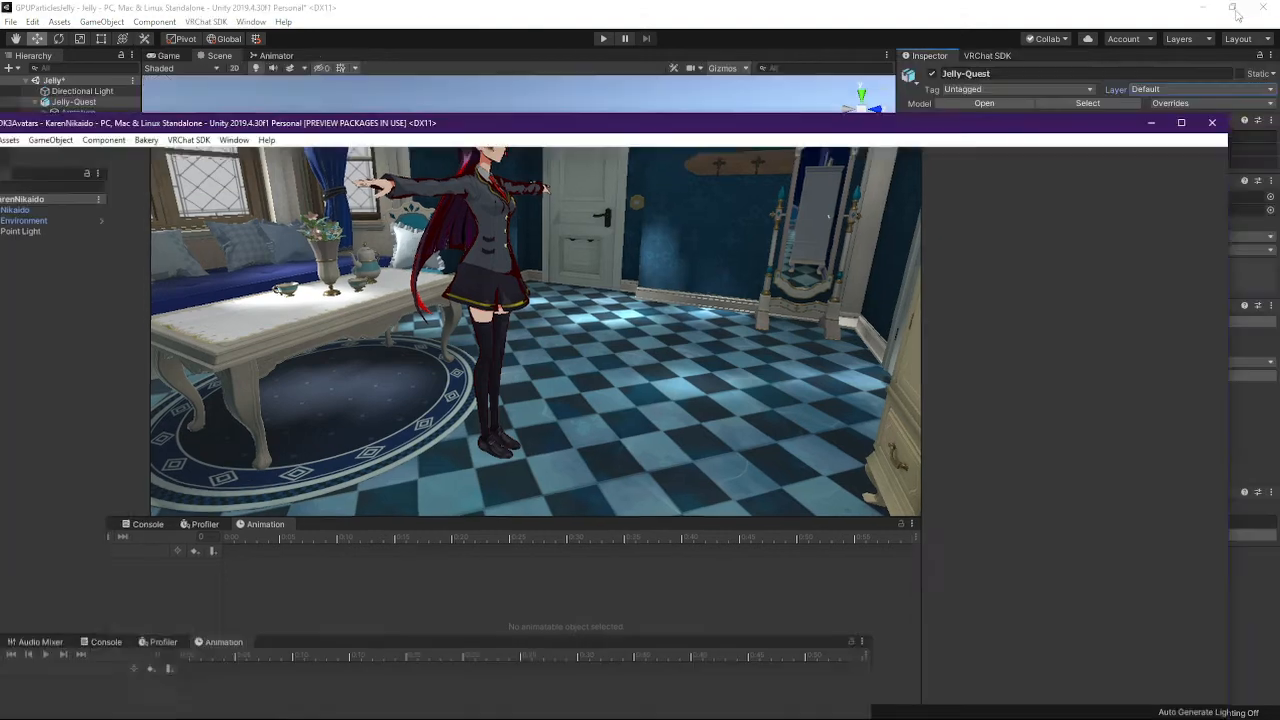
left_click_drag(1102, 136, 1098, 1)
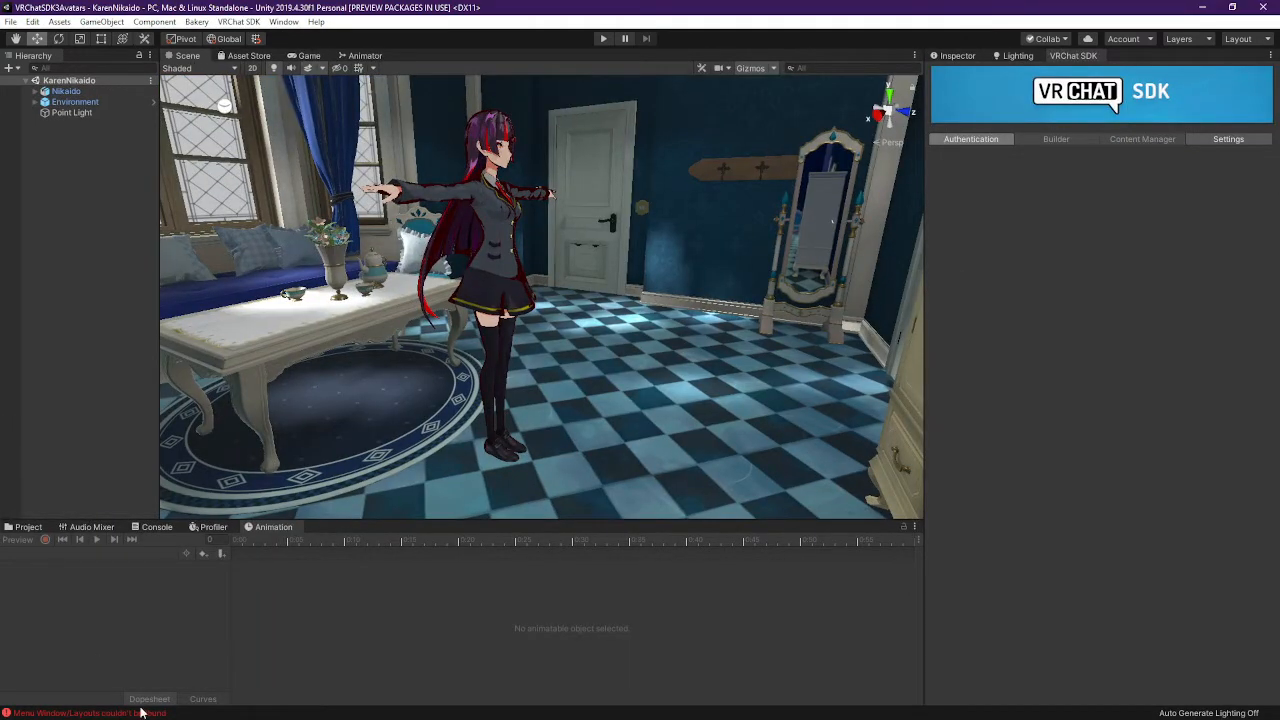
left_click(89, 531)
left_click(28, 527)
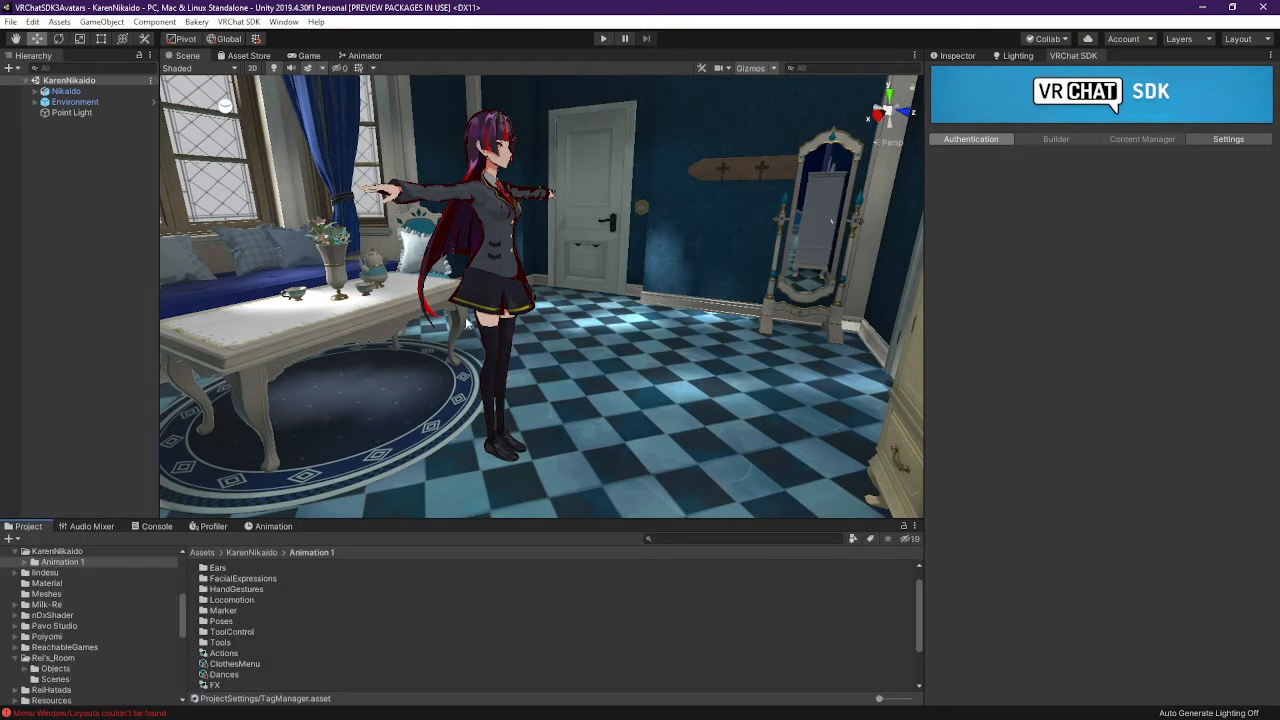
Check the Account and Layers dropdowns, then un-maximize the window to reveal the Jelly project
left_click(1124, 39)
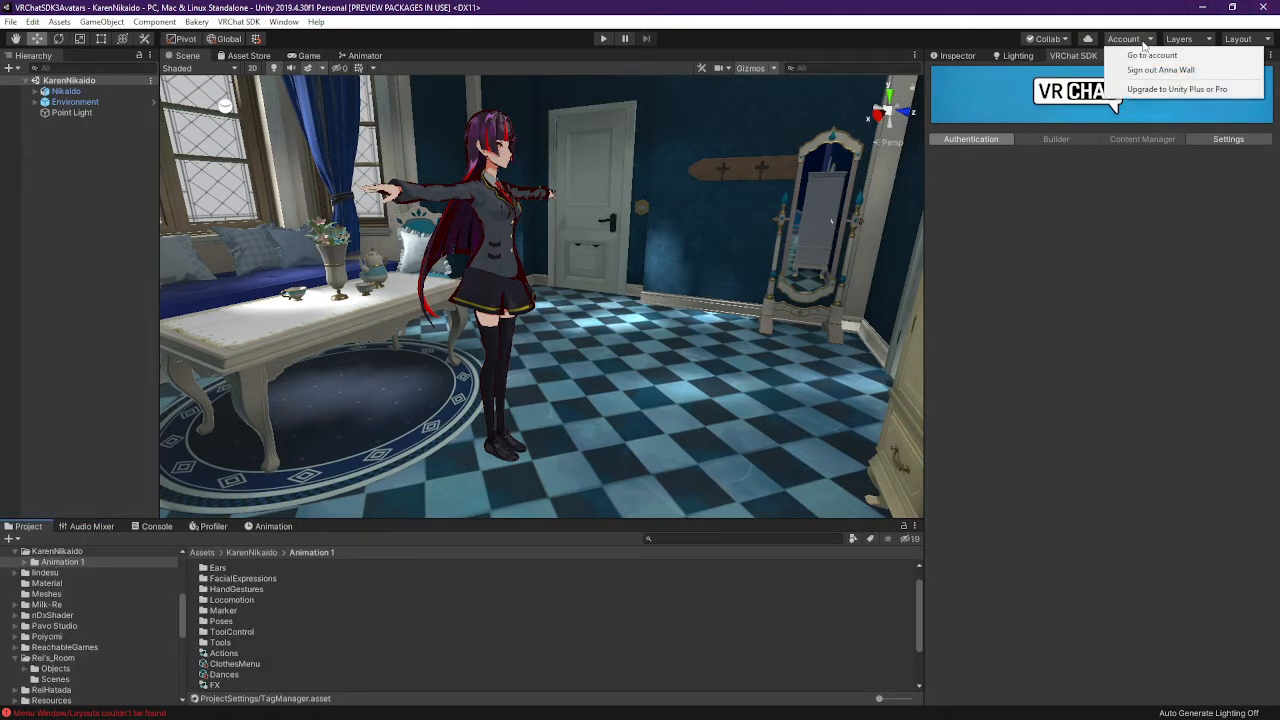
left_click(1182, 40)
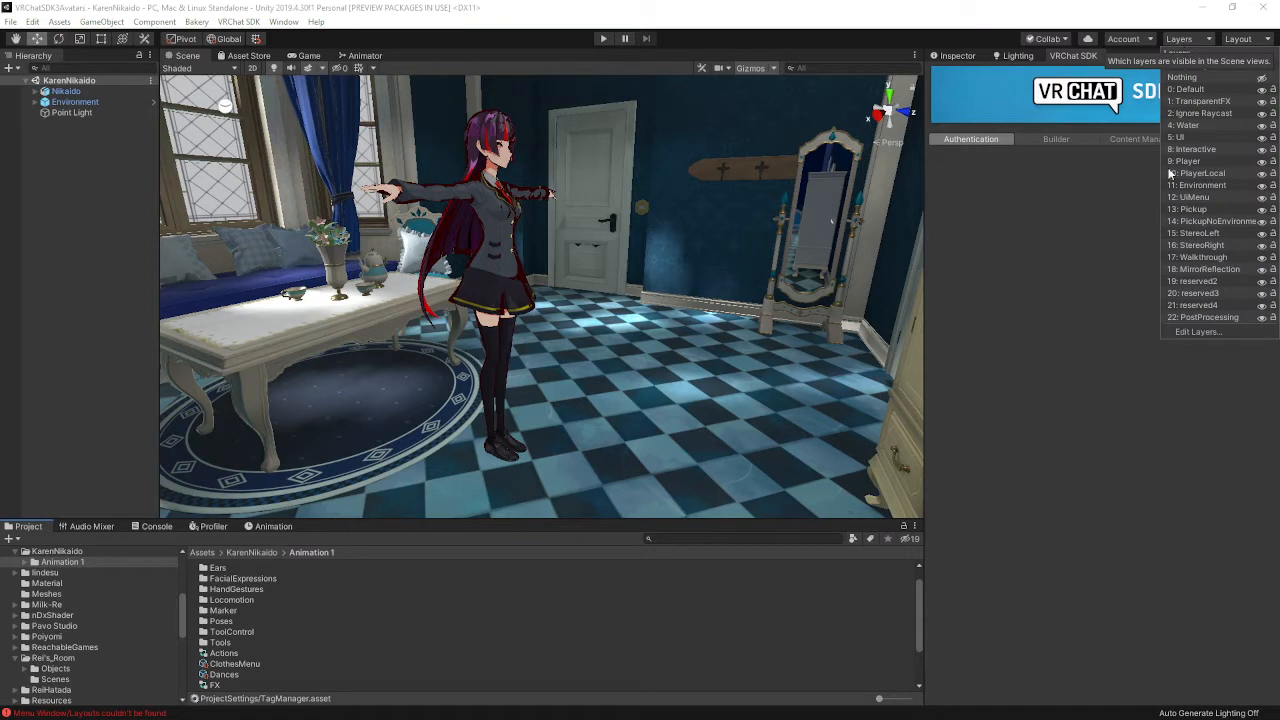
left_click(1181, 333)
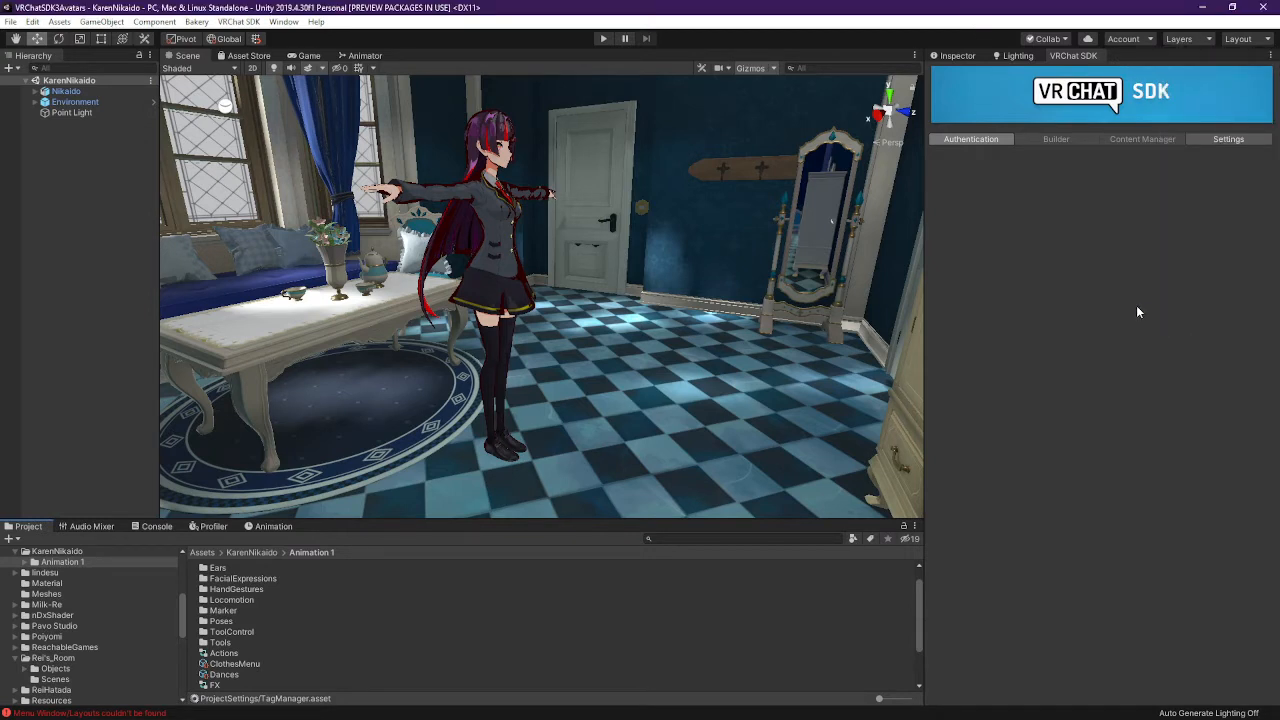
left_click(1182, 39)
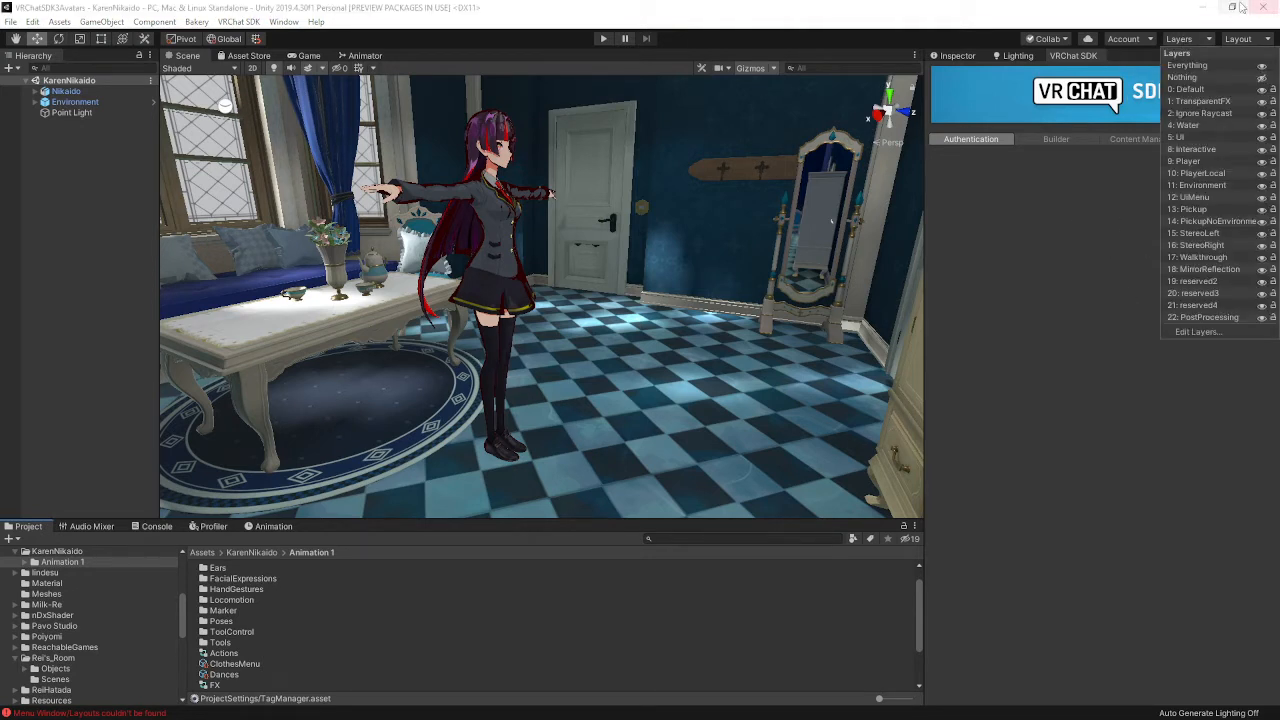
left_click_drag(1110, 7, 0, 180)
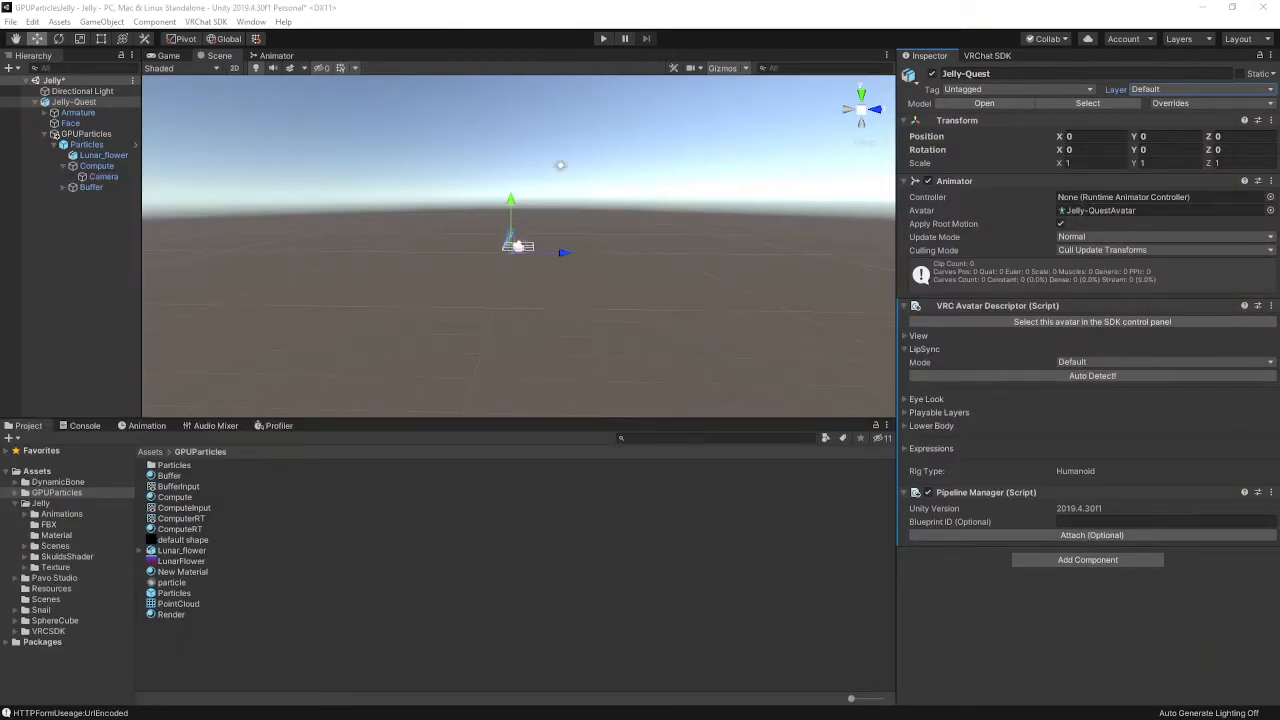
Choose Add Layer from Jelly-Quest's Layer dropdown to show Tags & Layers
left_click(1192, 89)
left_click(1192, 89)
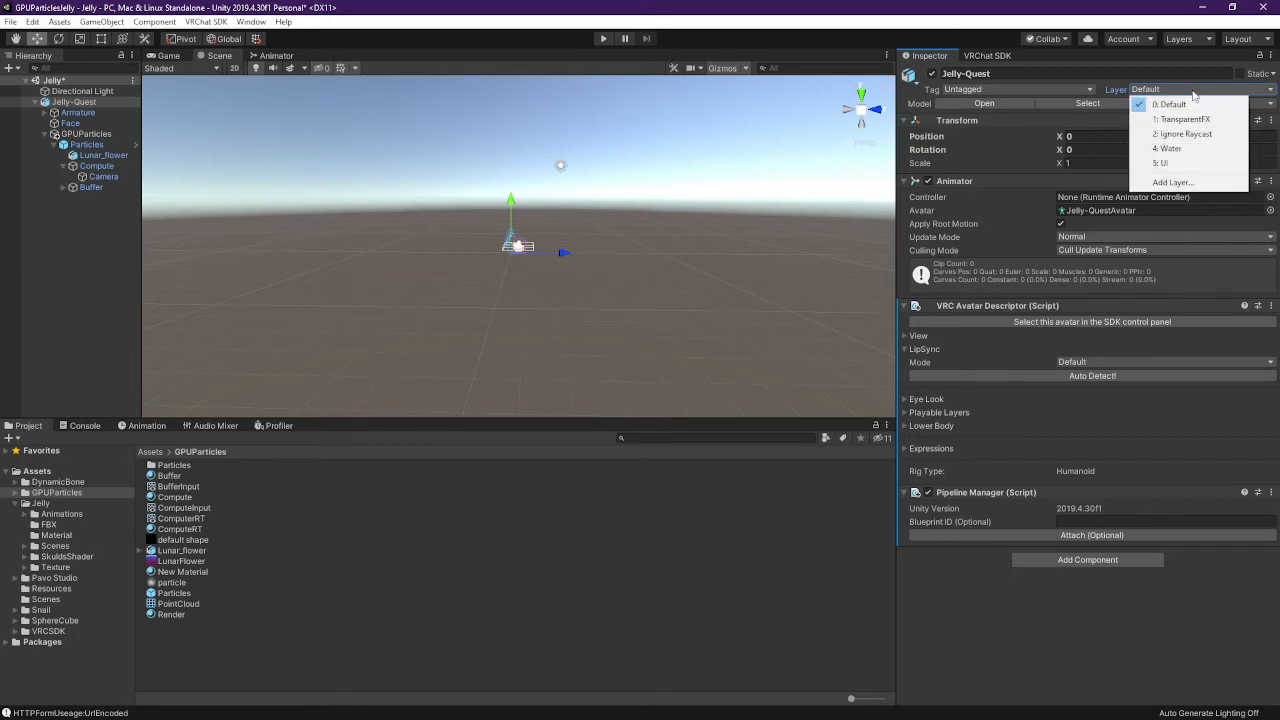
left_click(1172, 182)
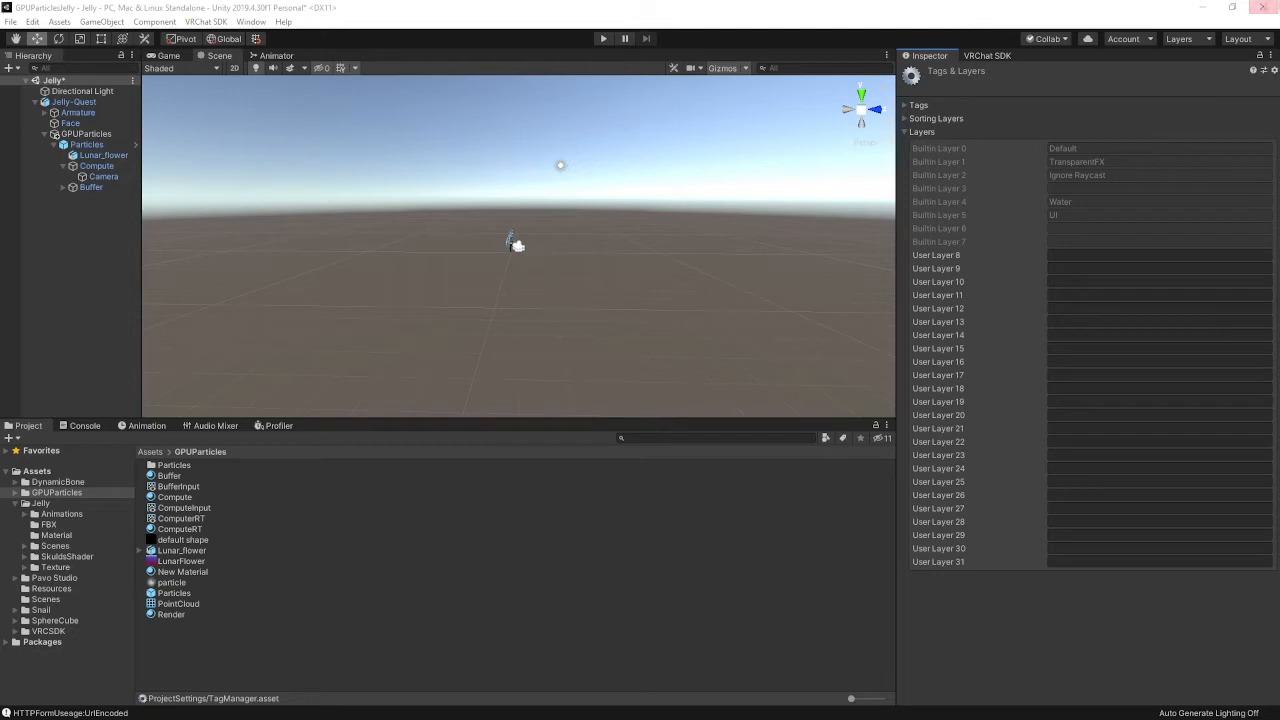
left_click(1209, 40)
Name User Layers 8–12 Interactive, Player, PlayerLocal, Environment and UiMenu
left_click(1103, 255)
type("Interactive")
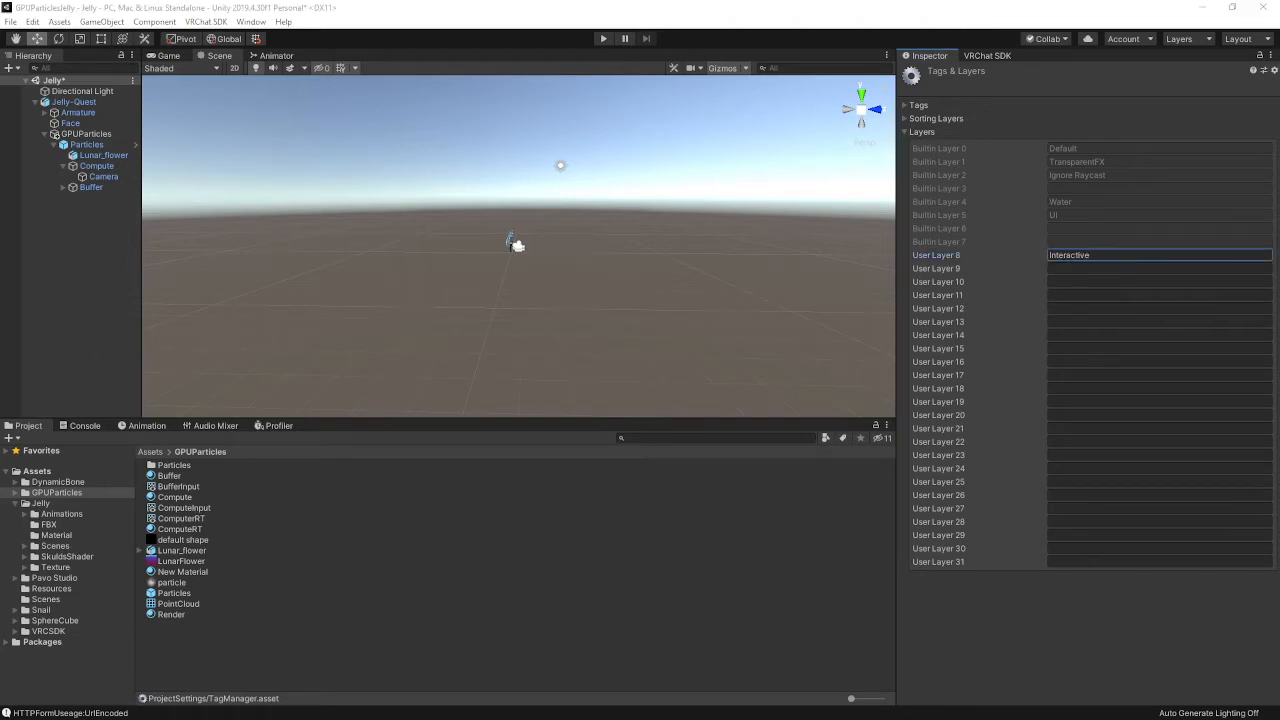
left_click(1088, 268)
type("Player")
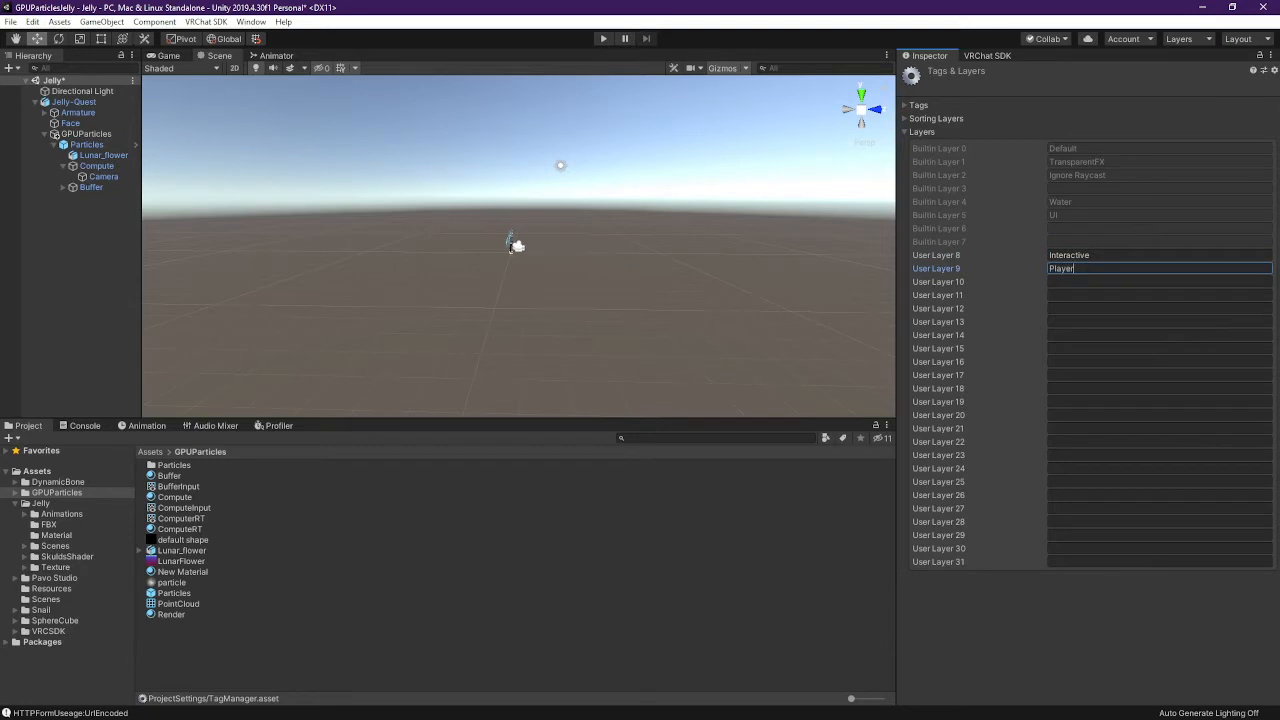
left_click(1112, 281)
type("Player")
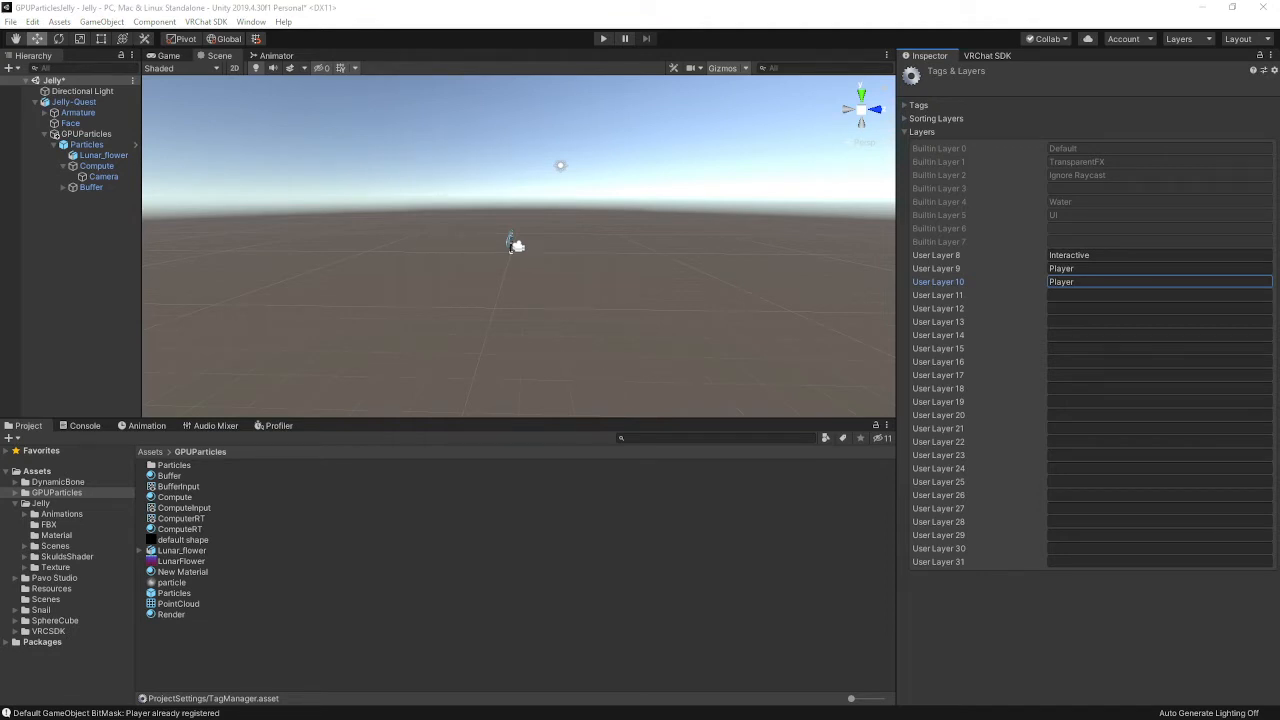
left_click(1112, 282)
type("PlayerLocal")
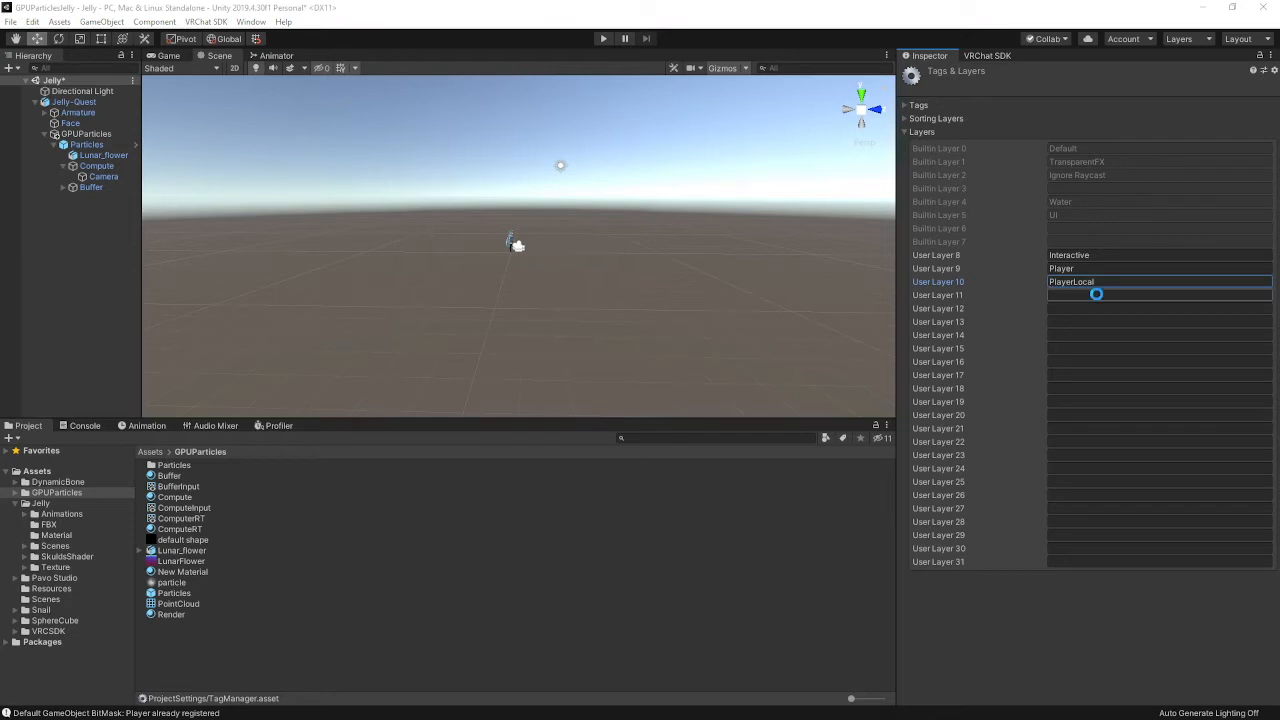
left_click(1094, 293)
type("Environment")
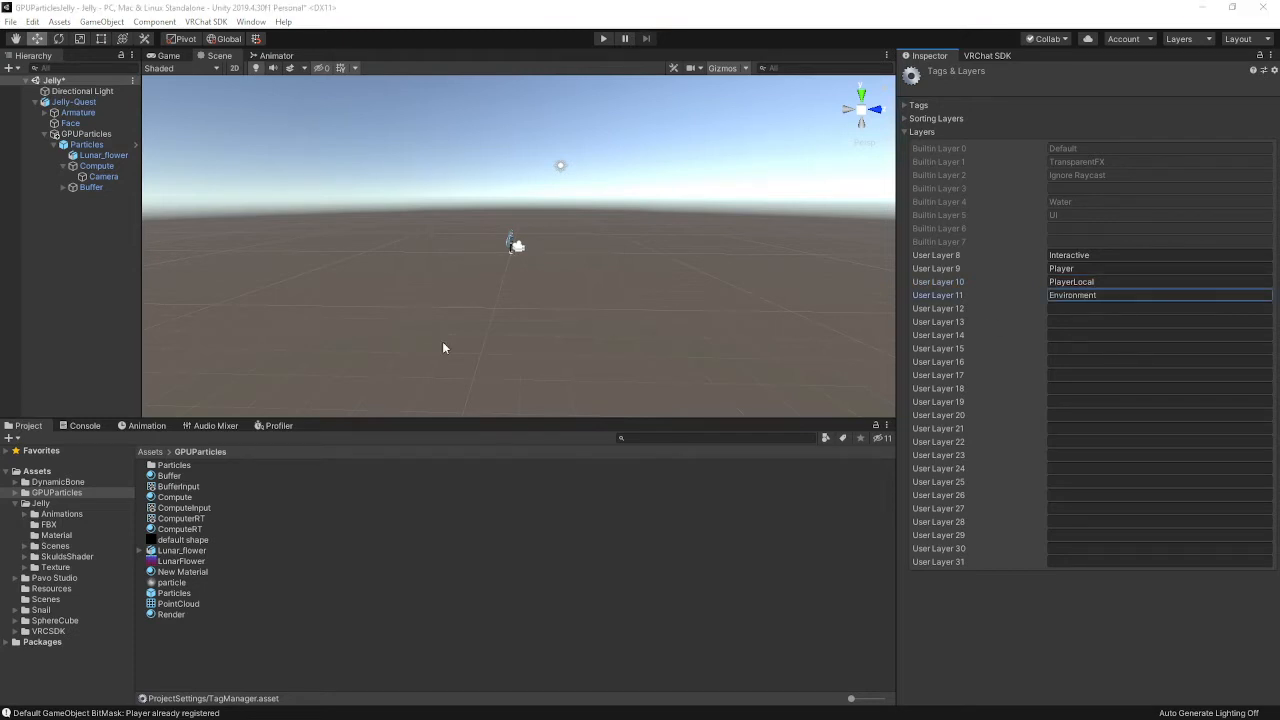
left_click(1068, 310)
type("UiMenu")
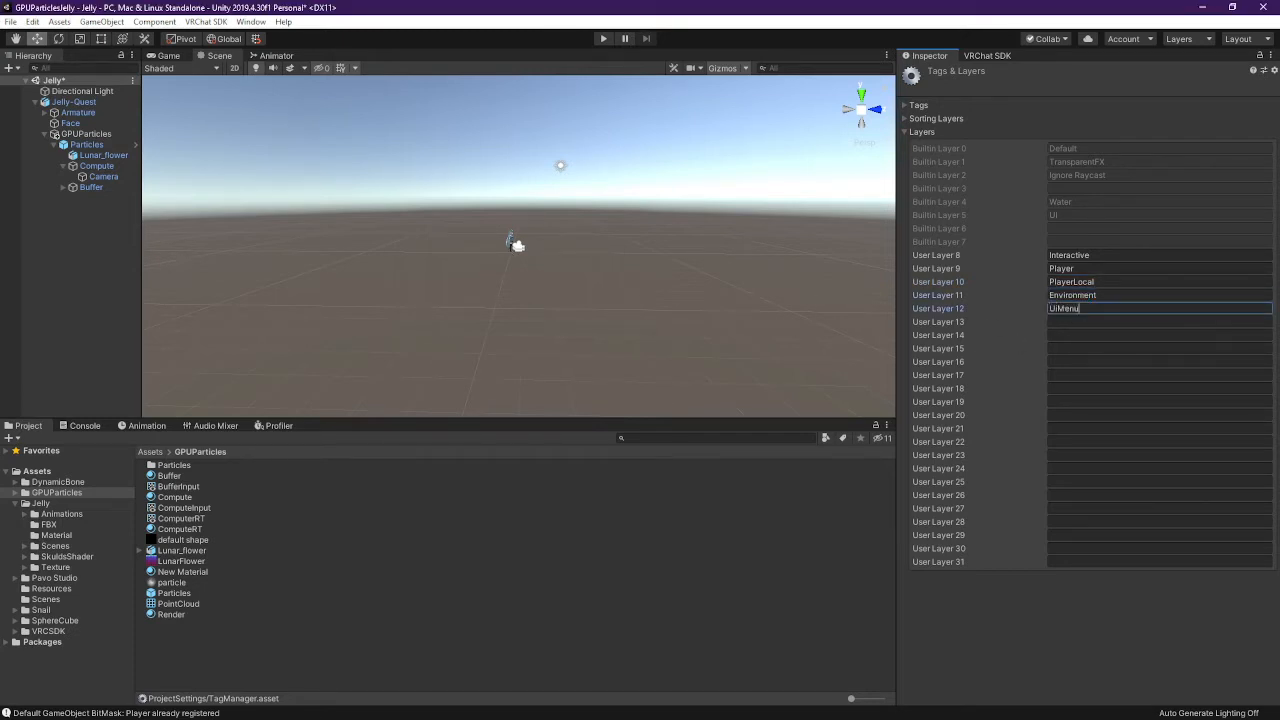
Name User Layers 13–18 Pickup, PickupNoEnvironment, StereoLeft, StereoRight, Walkthrough and MirrorReflection
left_click(1100, 321)
type("Pickup")
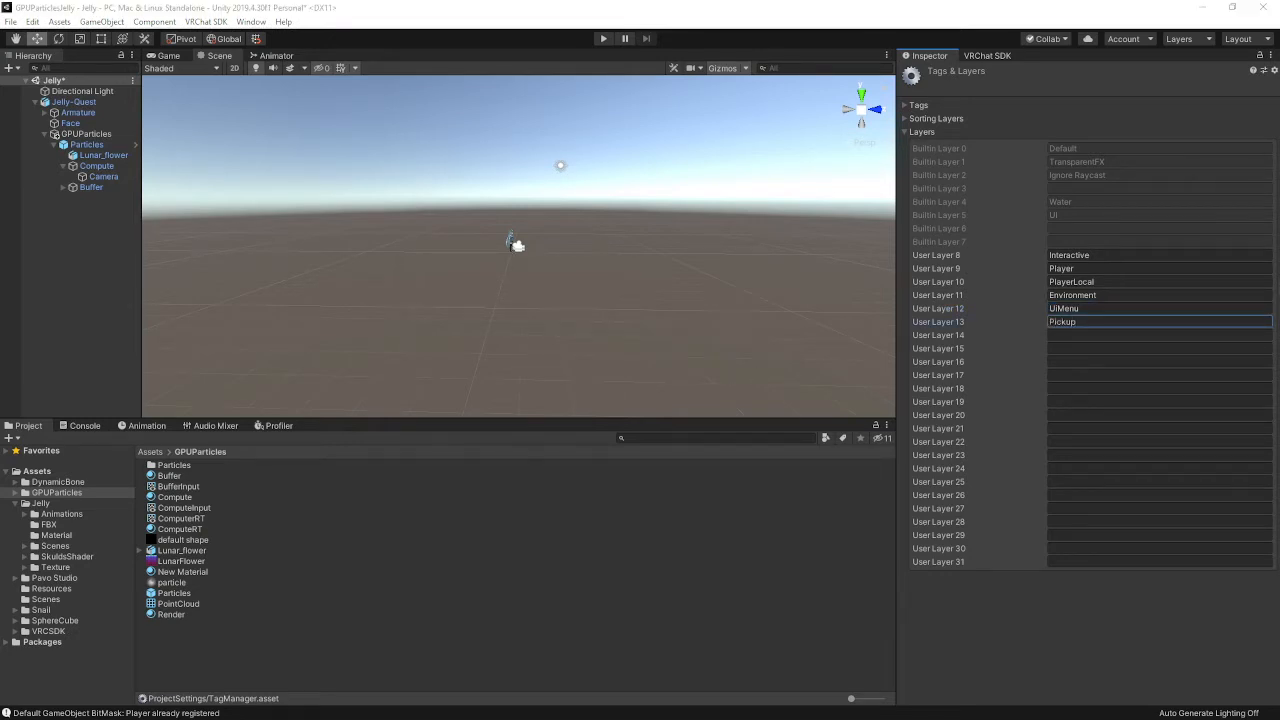
left_click(1098, 335)
type("PickupNoEnvironment")
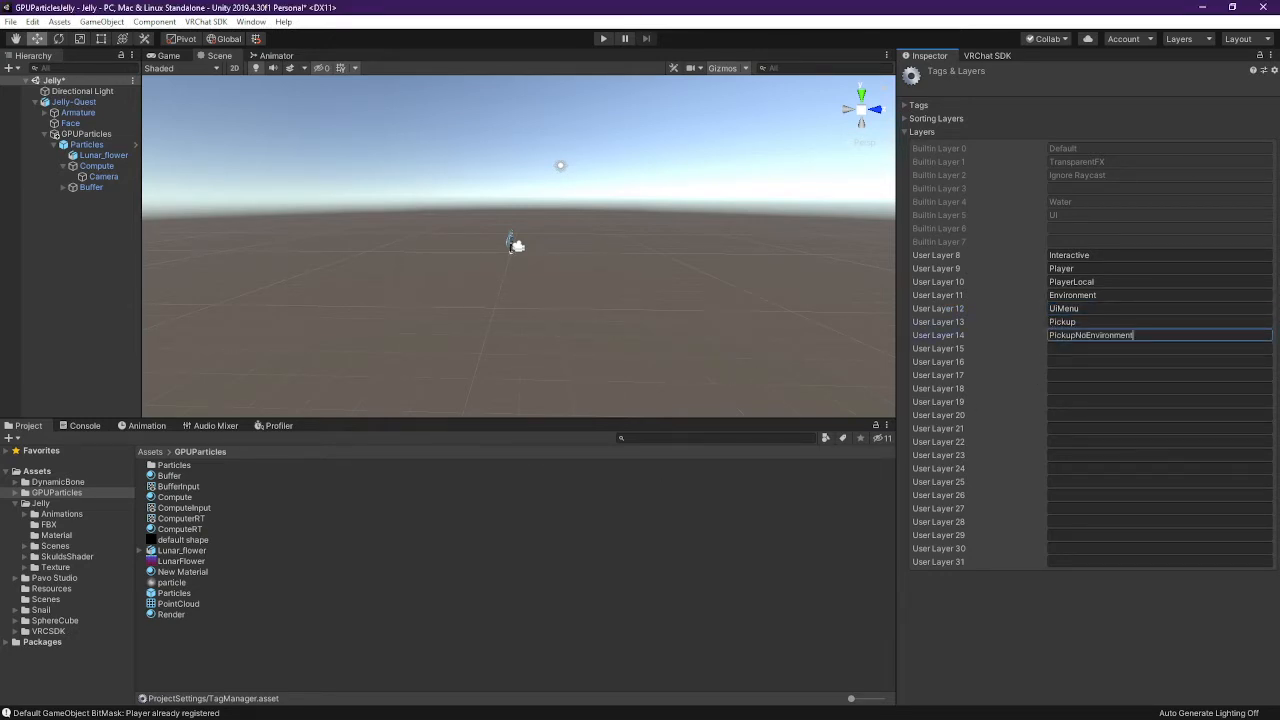
left_click(1100, 349)
type("StereoLeft")
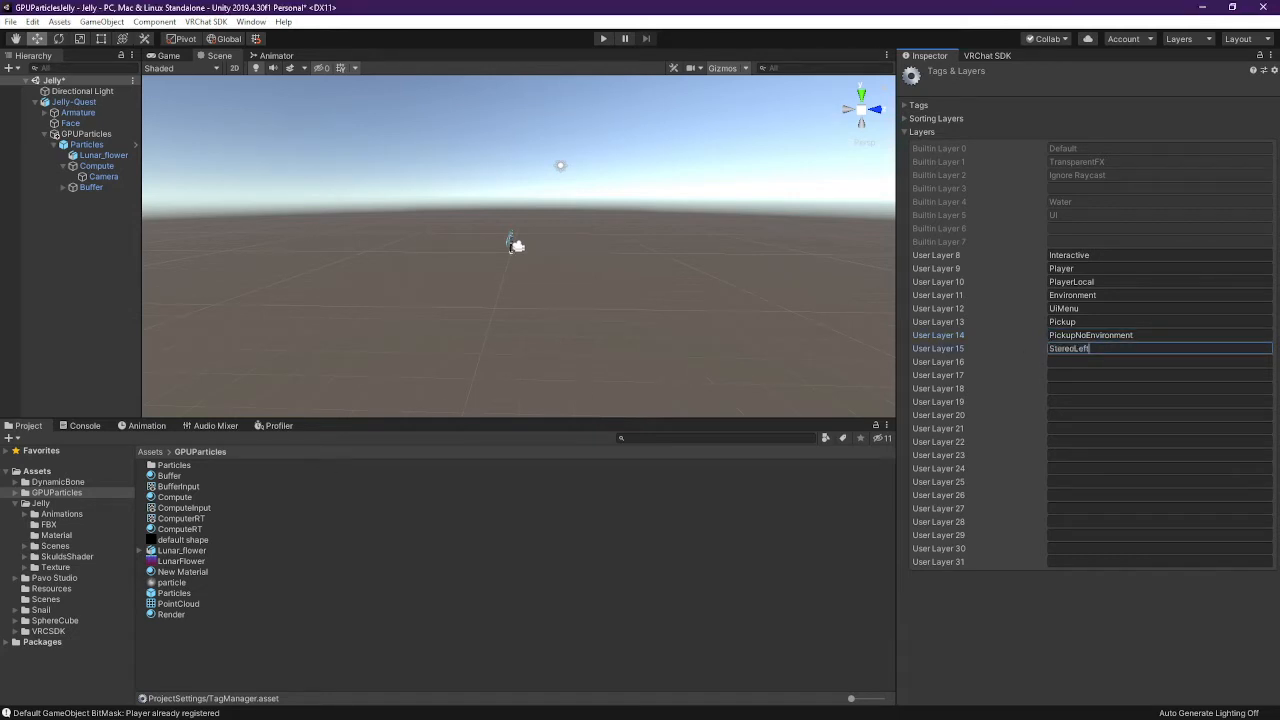
left_click(1118, 364)
type("StereoRight")
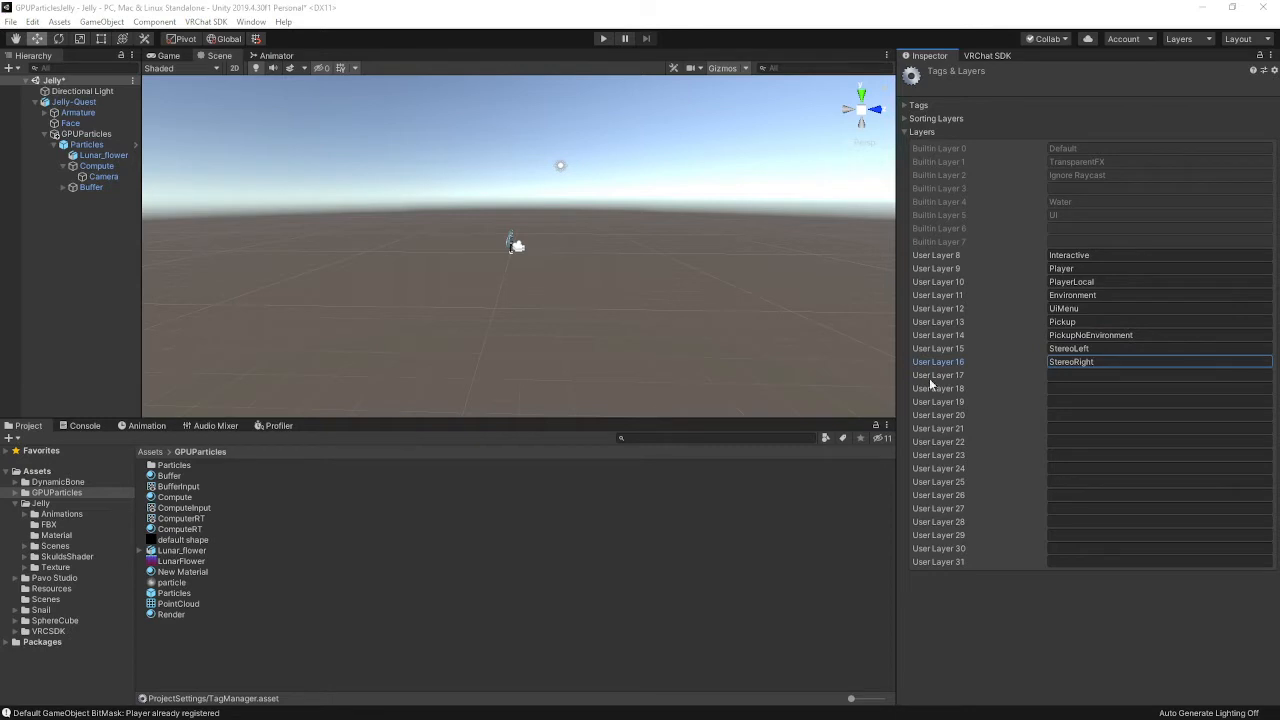
left_click(1098, 376)
type("Walkthrough")
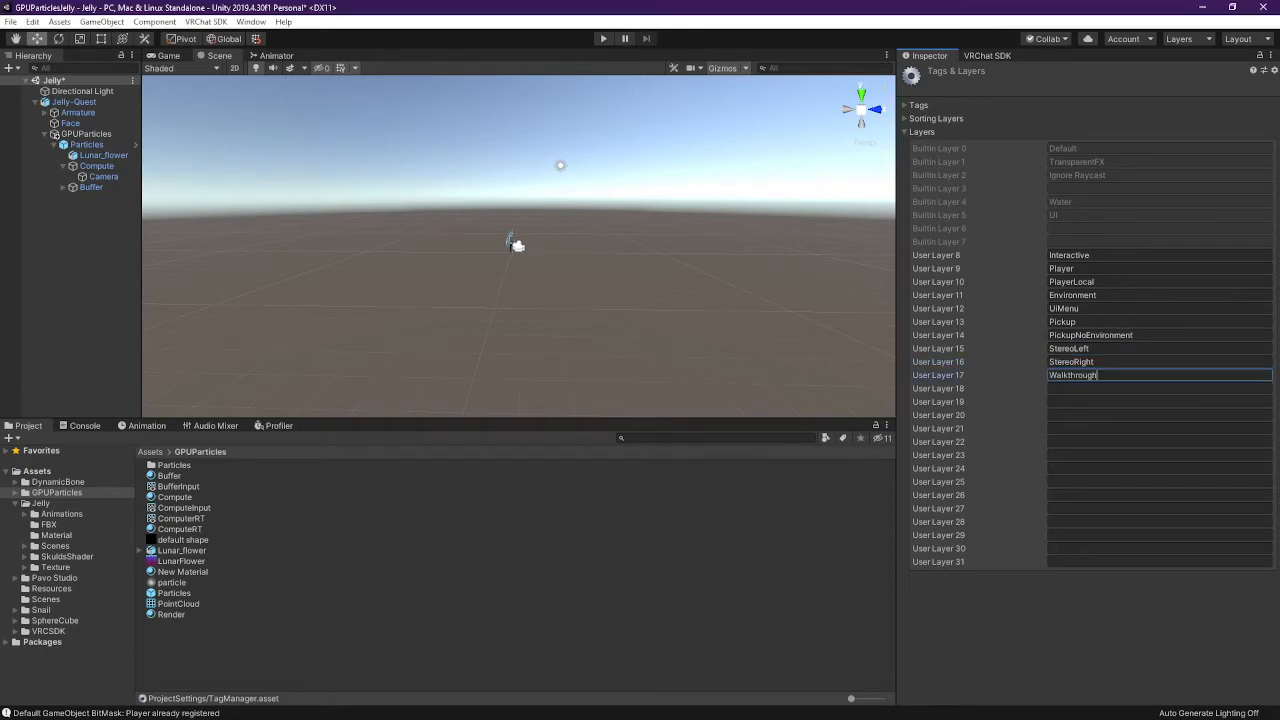
left_click(1100, 388)
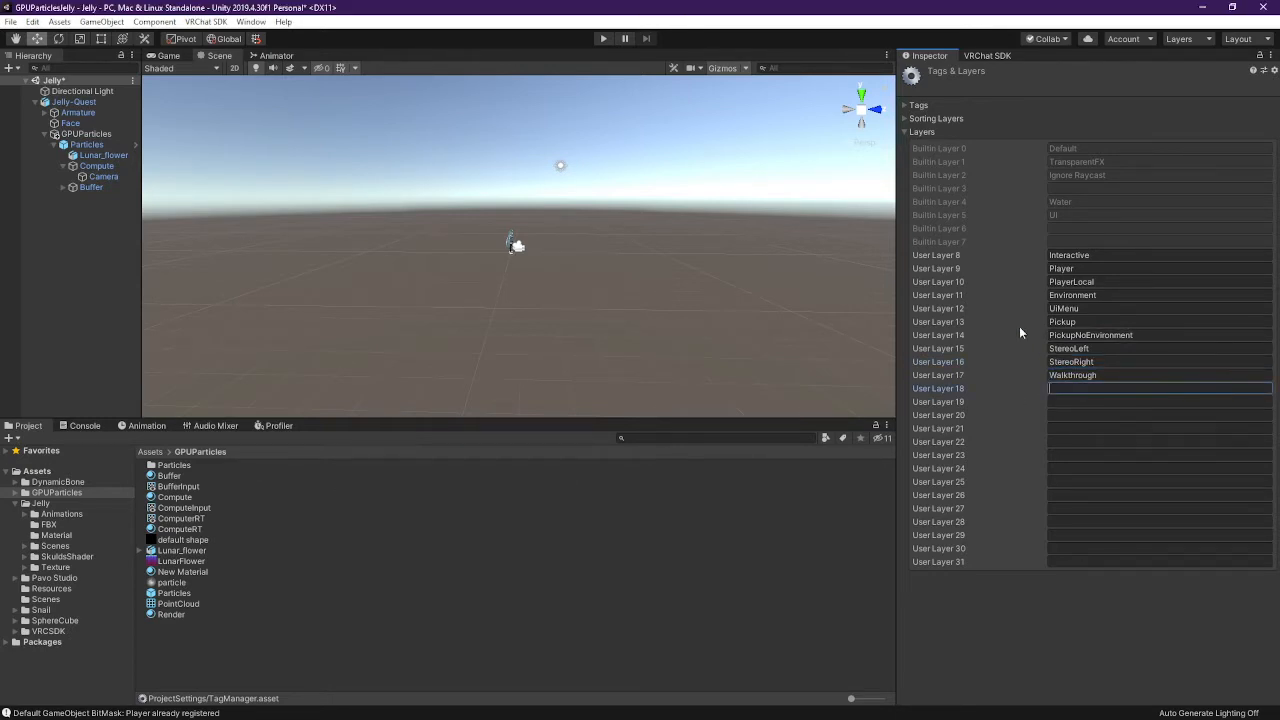
type("MirrorReflection")
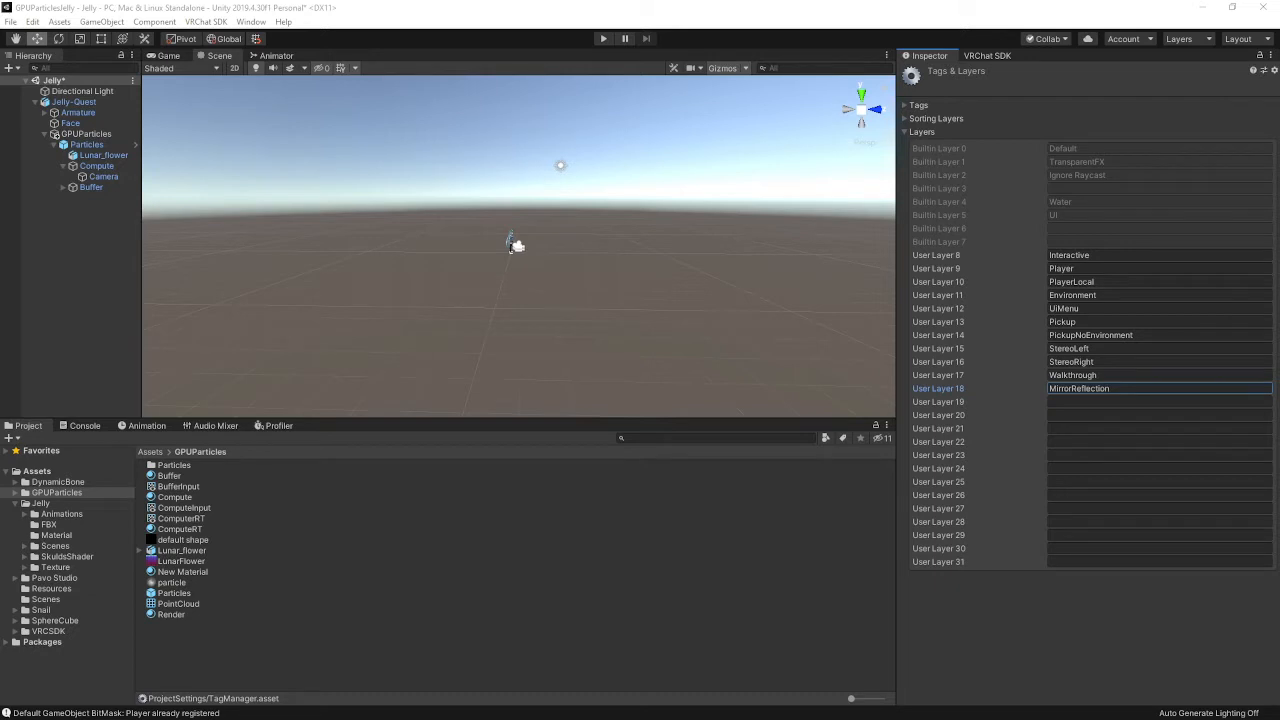
Name User Layers 19–22 reserved2, reserved3, reserved4 and PostProcessing, then select Particles in the Hierarchy
left_click(1085, 402)
type("reserved2")
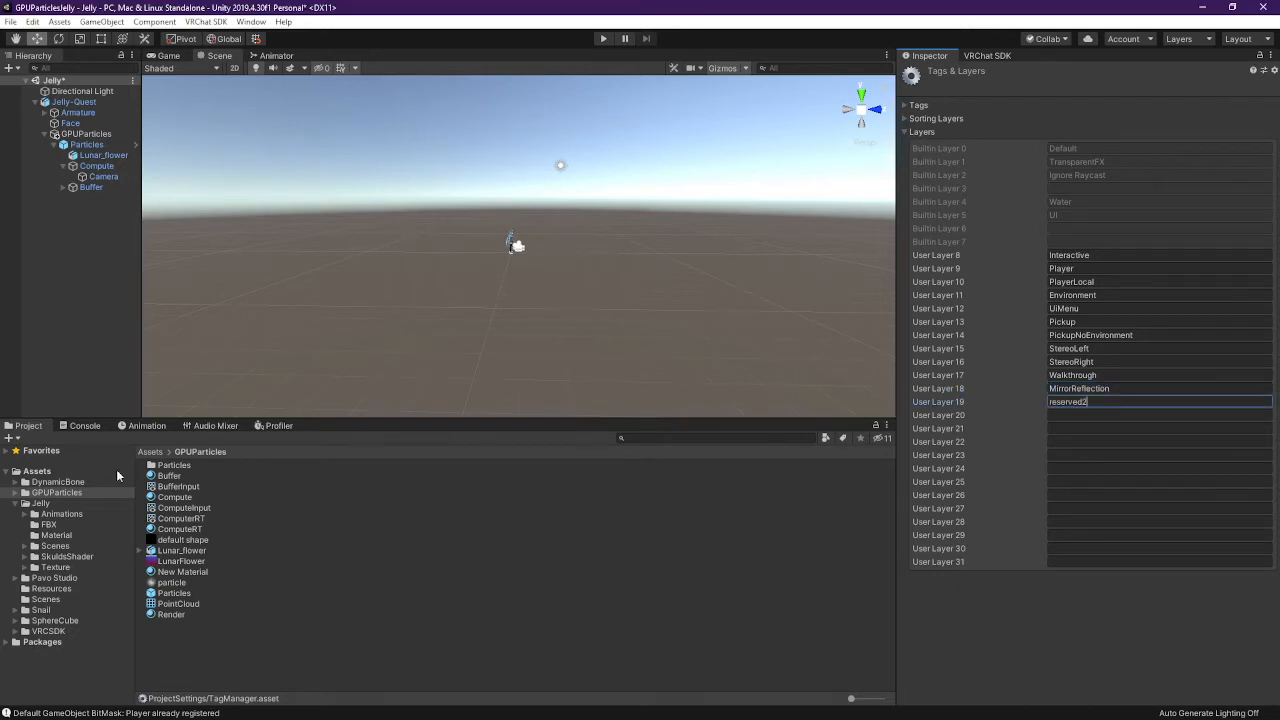
left_click(1062, 415)
type("reserved3")
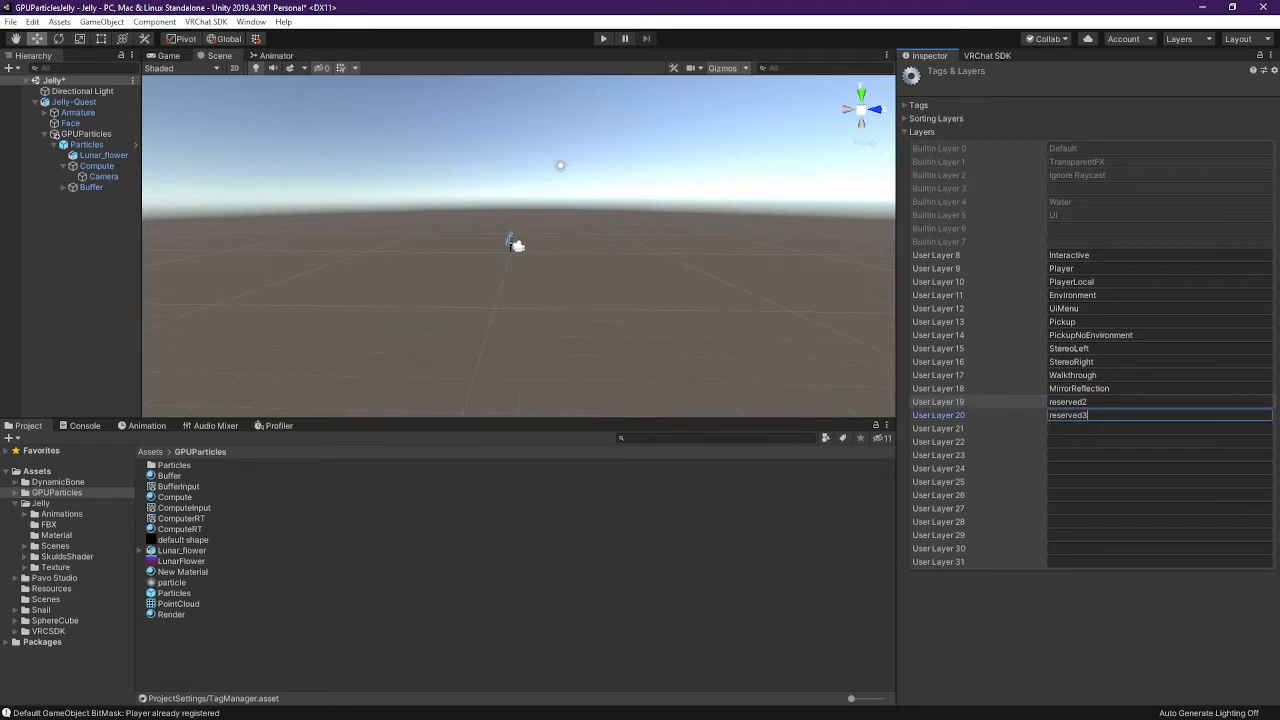
left_click(1062, 428)
type("reserved4")
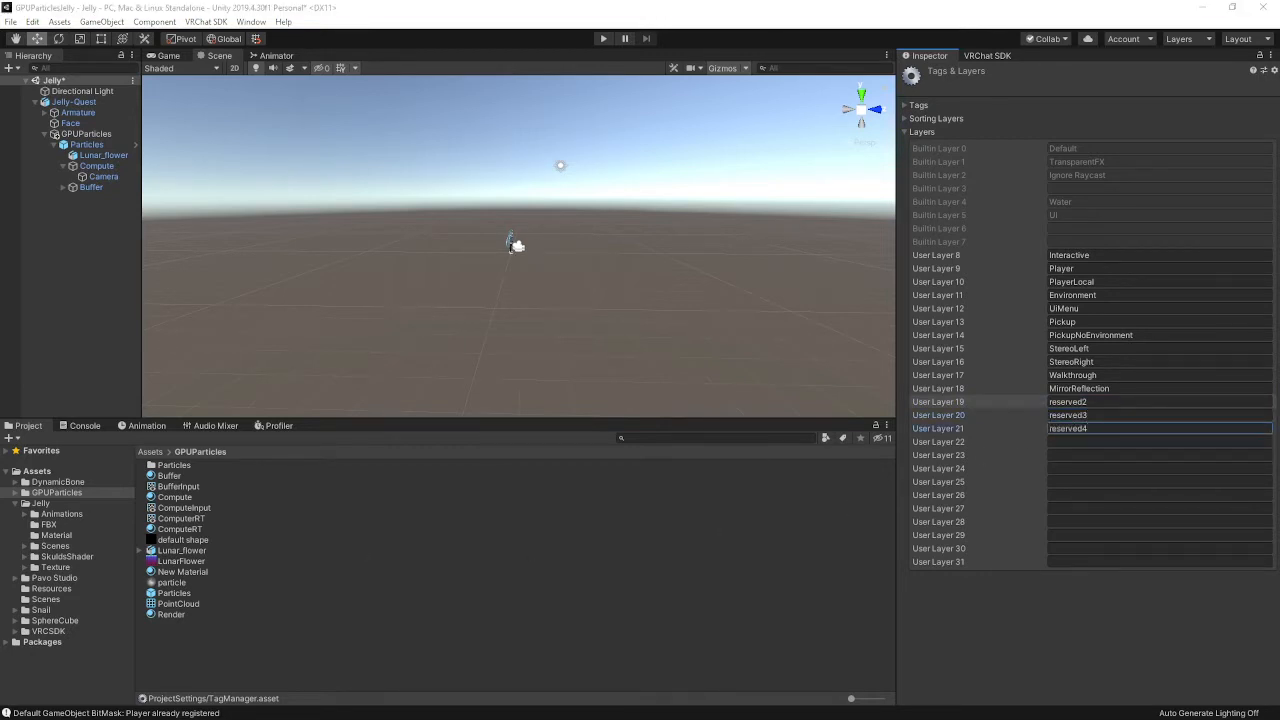
left_click(1140, 441)
type("PostProcessing")
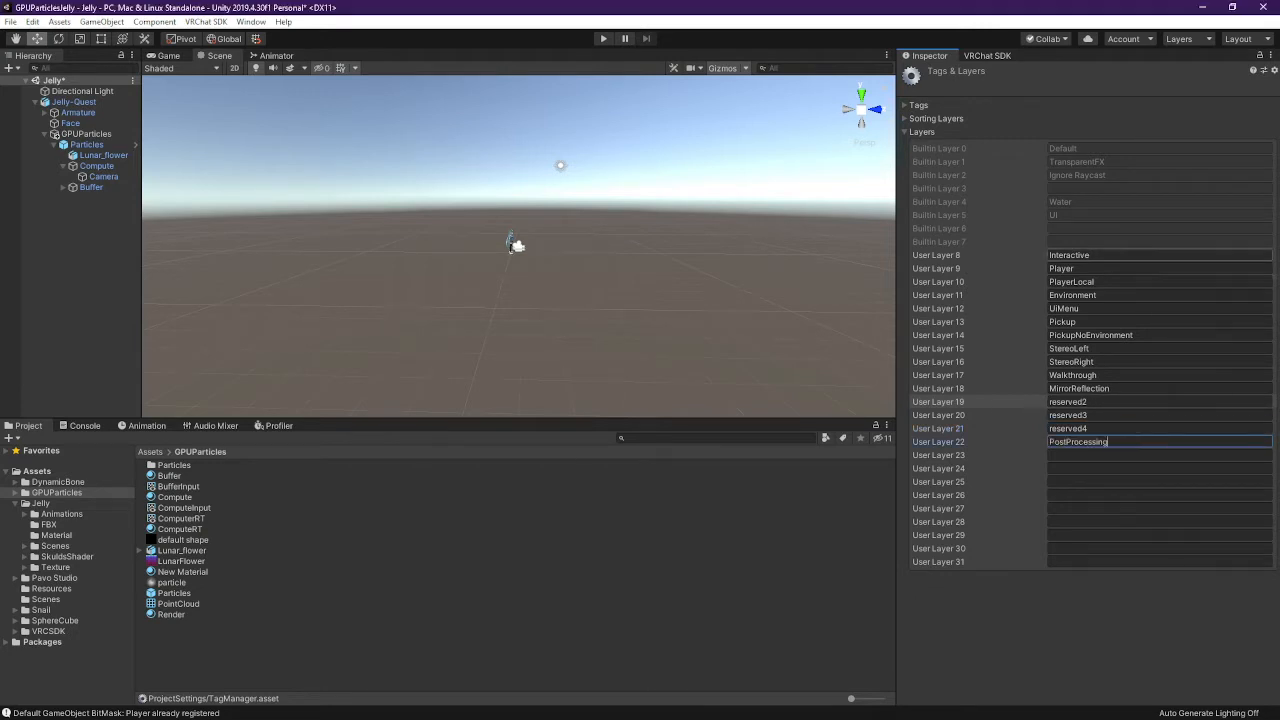
left_click(91, 187)
left_click(97, 146)
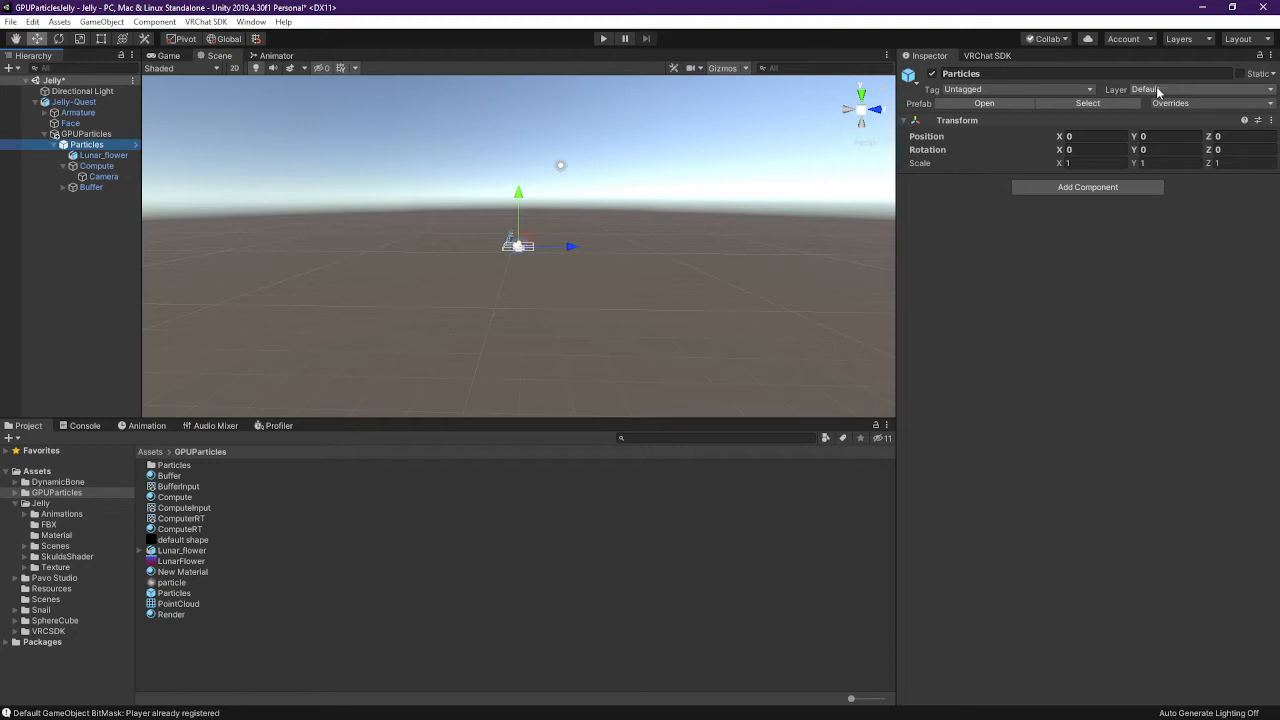
Select Lunar_flower, Compute and then Buffer, flying the Scene view toward the avatar
left_click(95, 156)
left_click(96, 166)
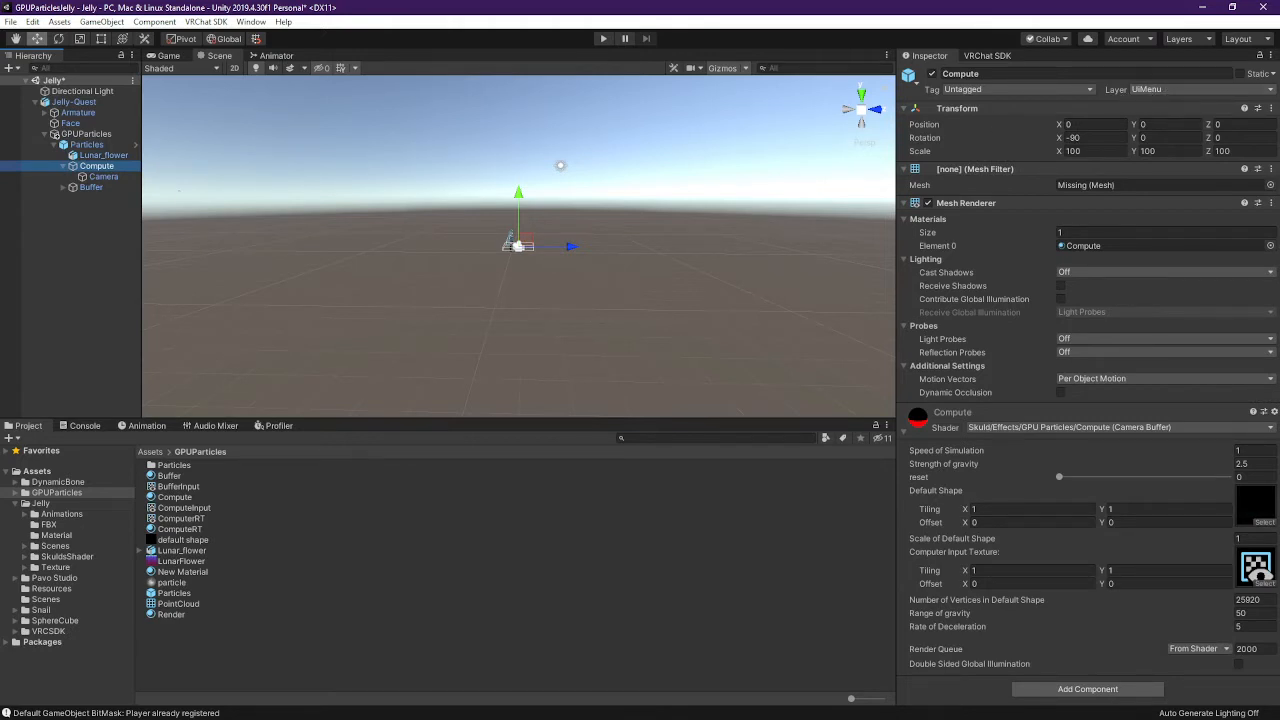
left_click(90, 187)
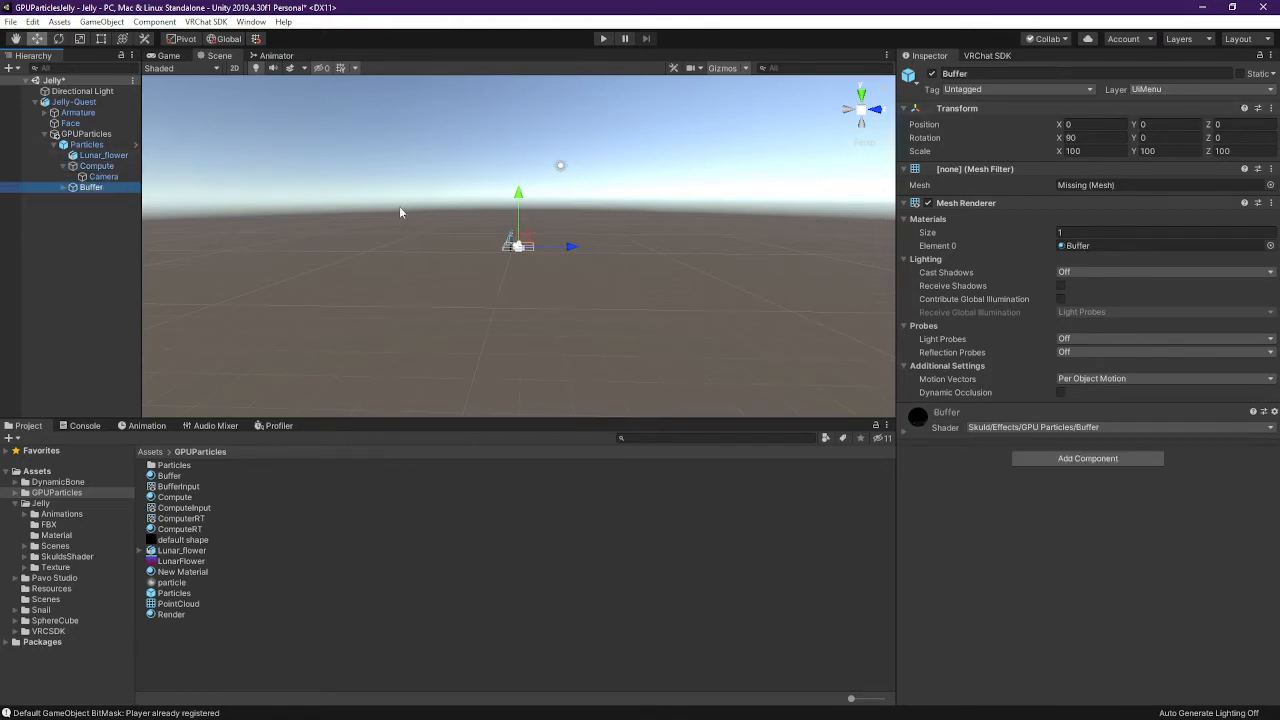
mouse_move(548, 212)
right_mouse_down()
mouse_move(528, 263)
mouse_move(564, 225)
mouse_move(568, 188)
mouse_move(600, 266)
mouse_move(523, 271)
mouse_move(545, 204)
right_mouse_up()
key("w")
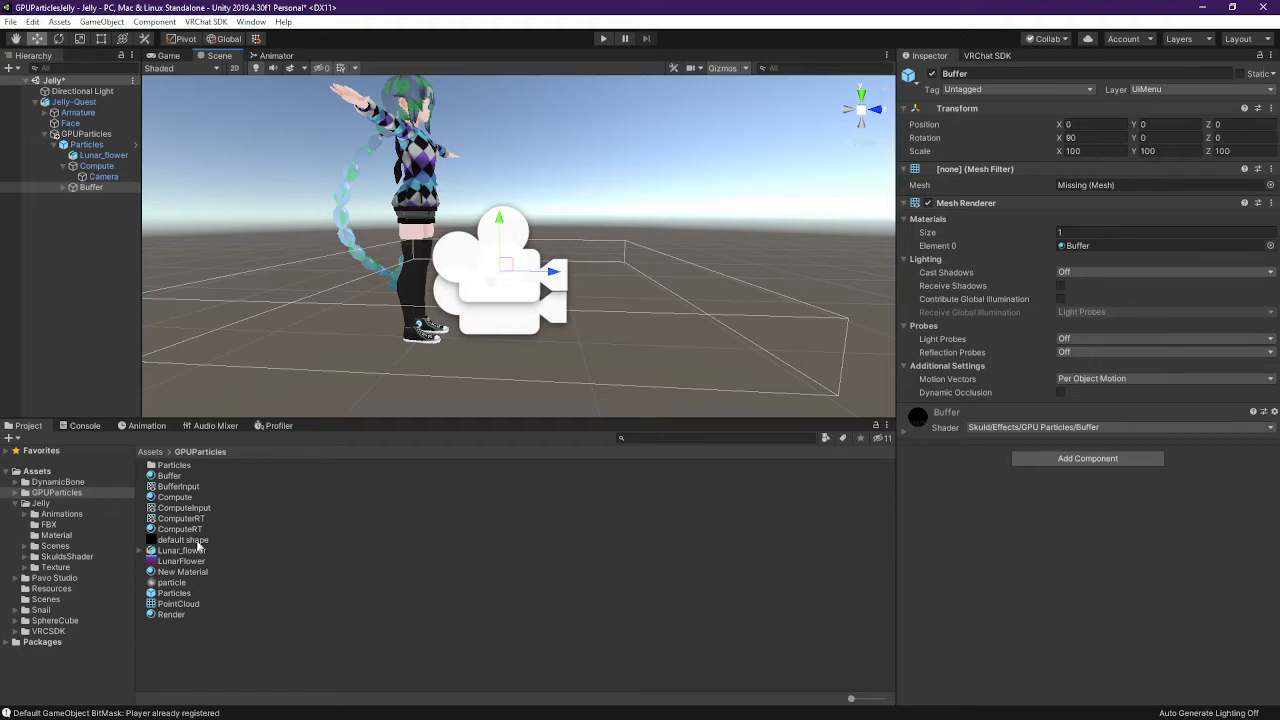
Expand and collapse the Lunar_flower asset, then open the mesh picker for Buffer's Mesh Filter
left_click(141, 550)
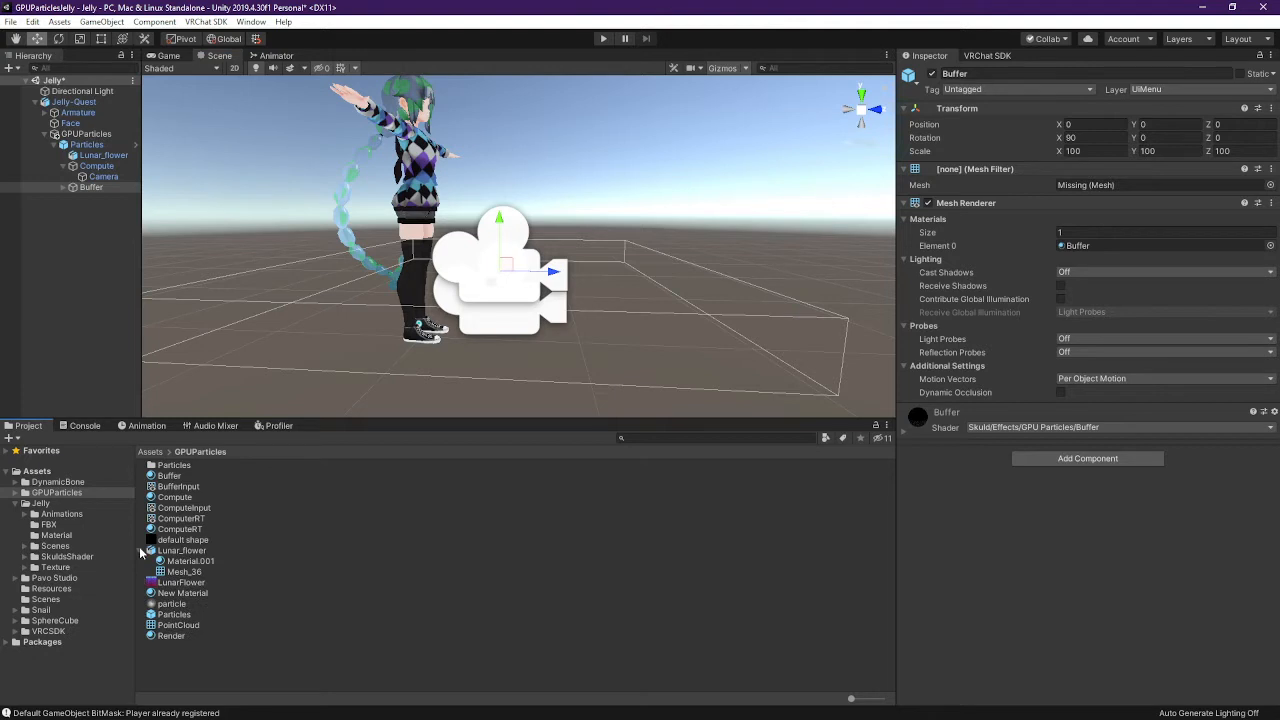
left_click(141, 550)
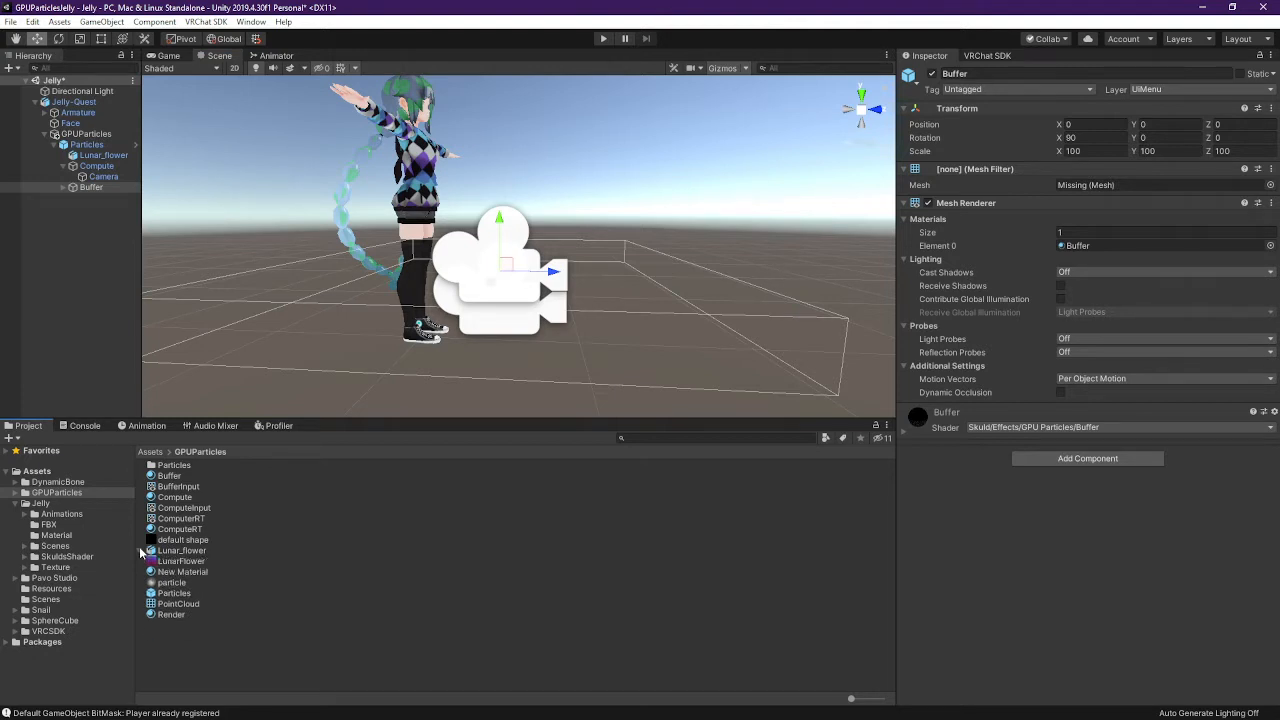
left_click(1270, 185)
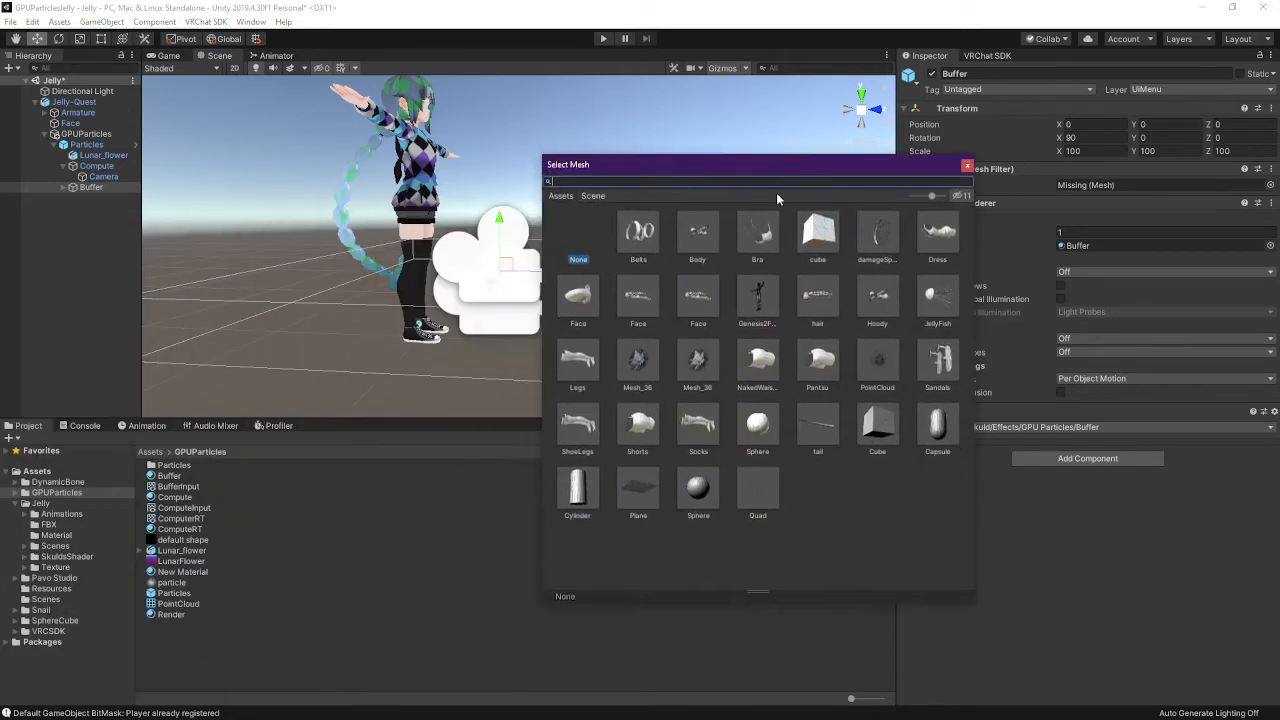
Assign the built-in Plane mesh to Buffer and inspect it in the Scene view
type("plane")
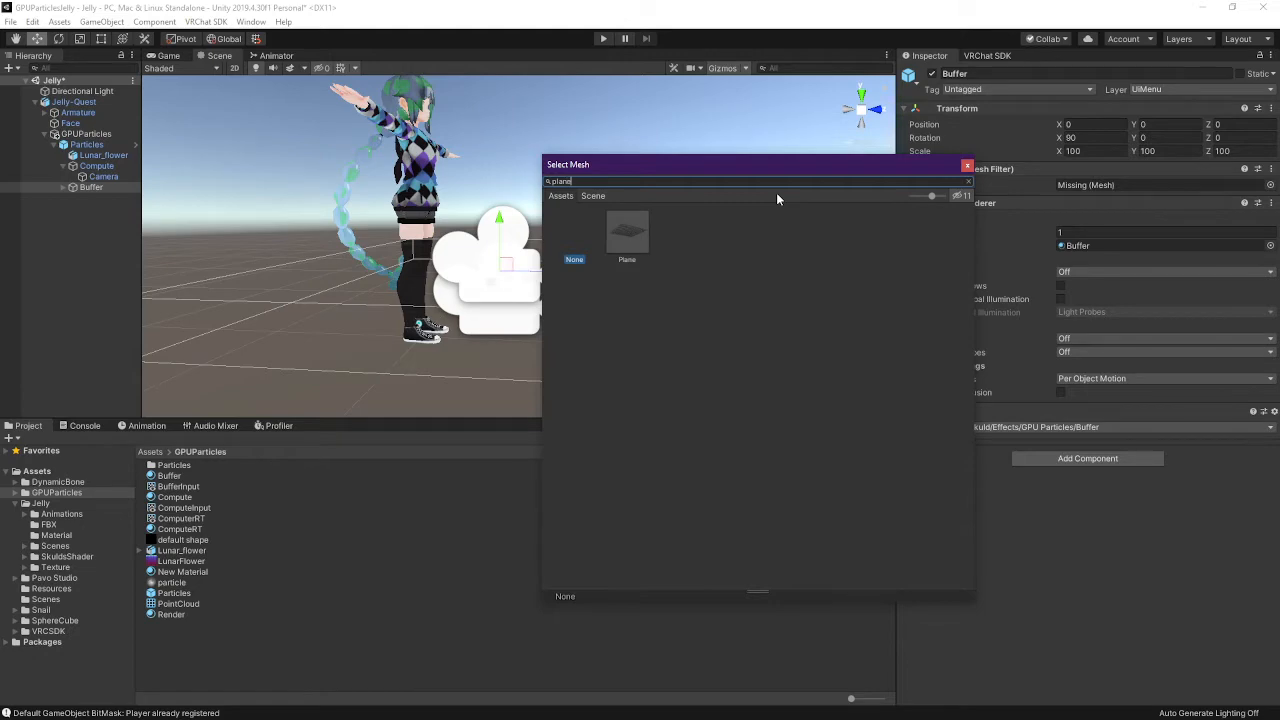
double_click(626, 234)
scroll(598, 261, "down", 5)
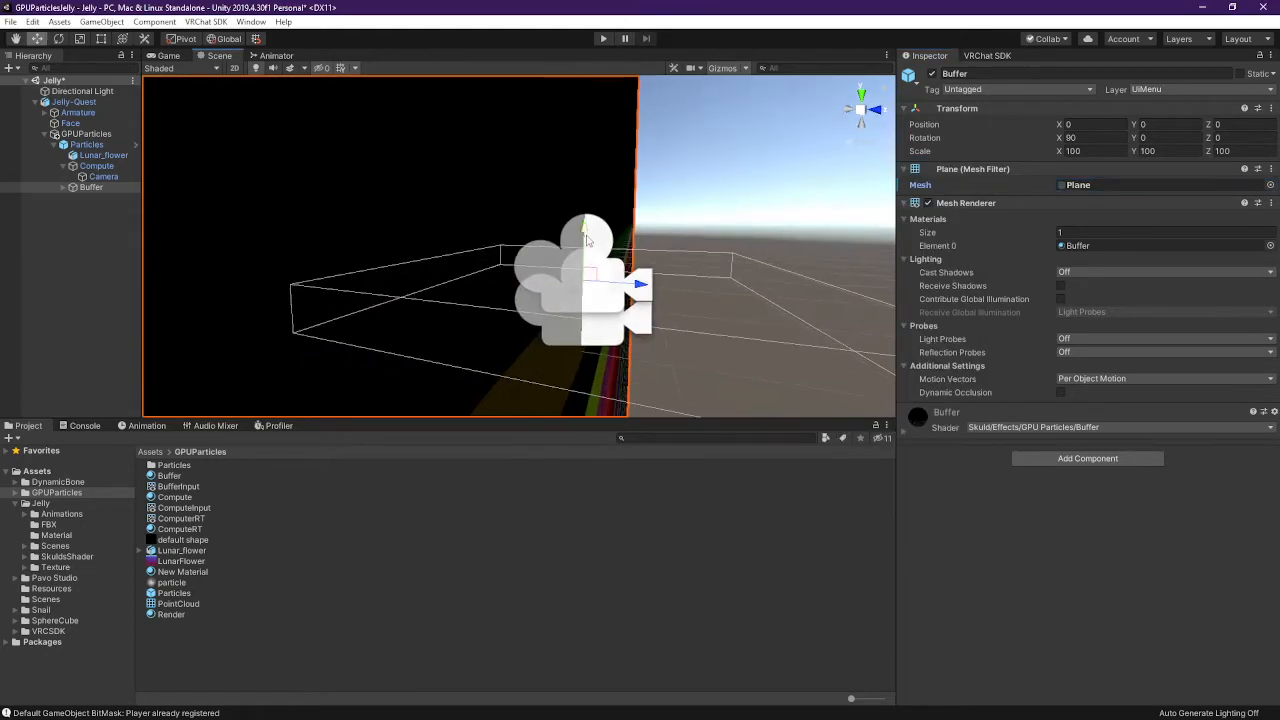
scroll(612, 276, "down", 5)
left_click_drag(668, 268, 591, 264, "alt")
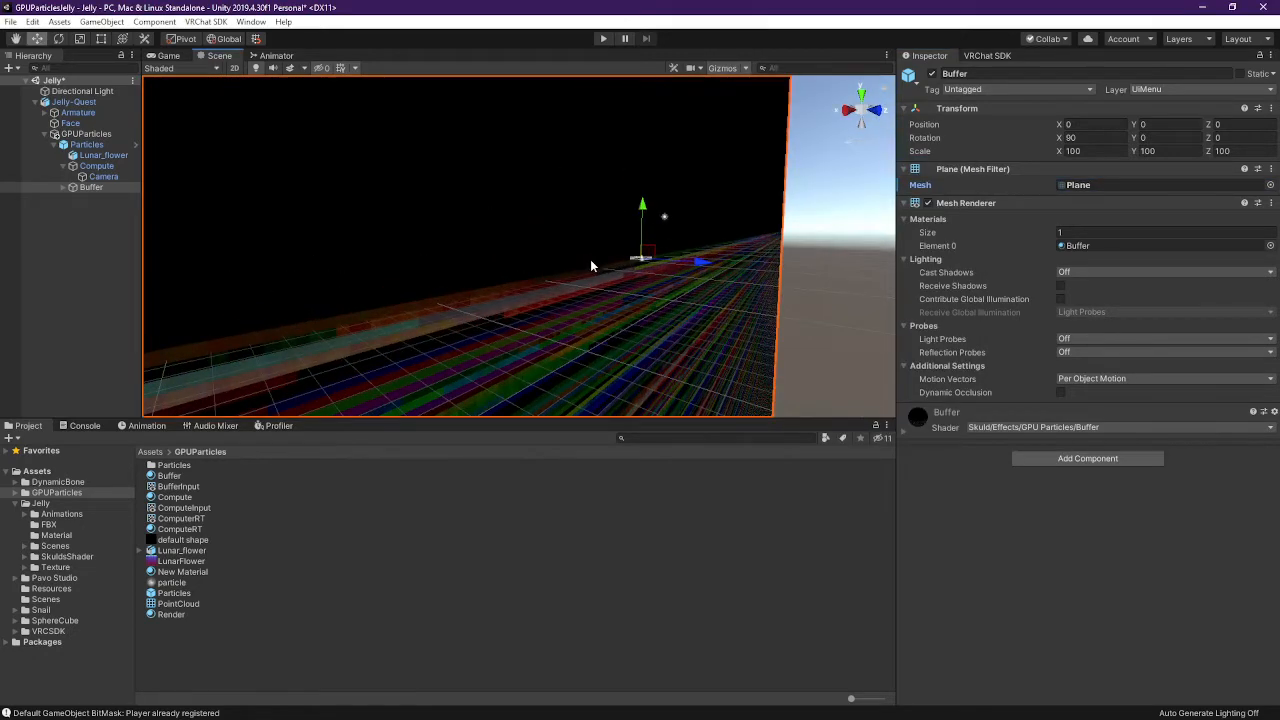
scroll(597, 282, "down", 5)
scroll(598, 285, "down", 10)
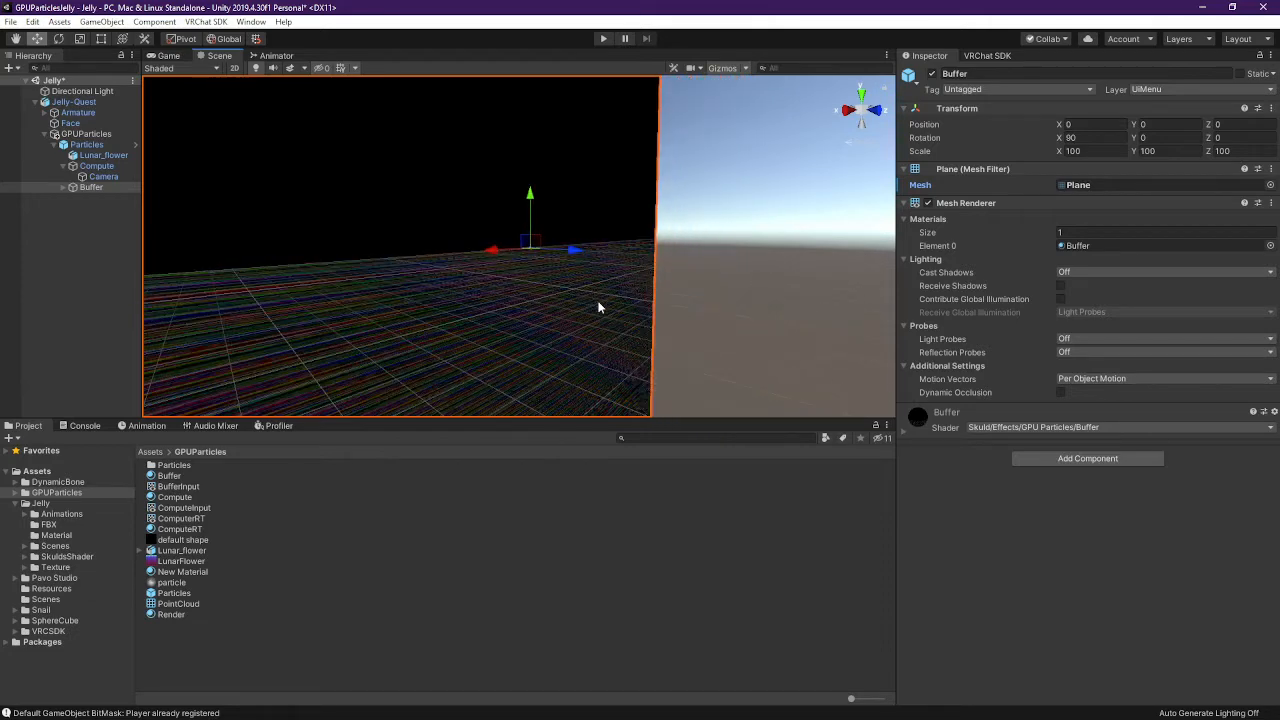
scroll(608, 313, "down", 3)
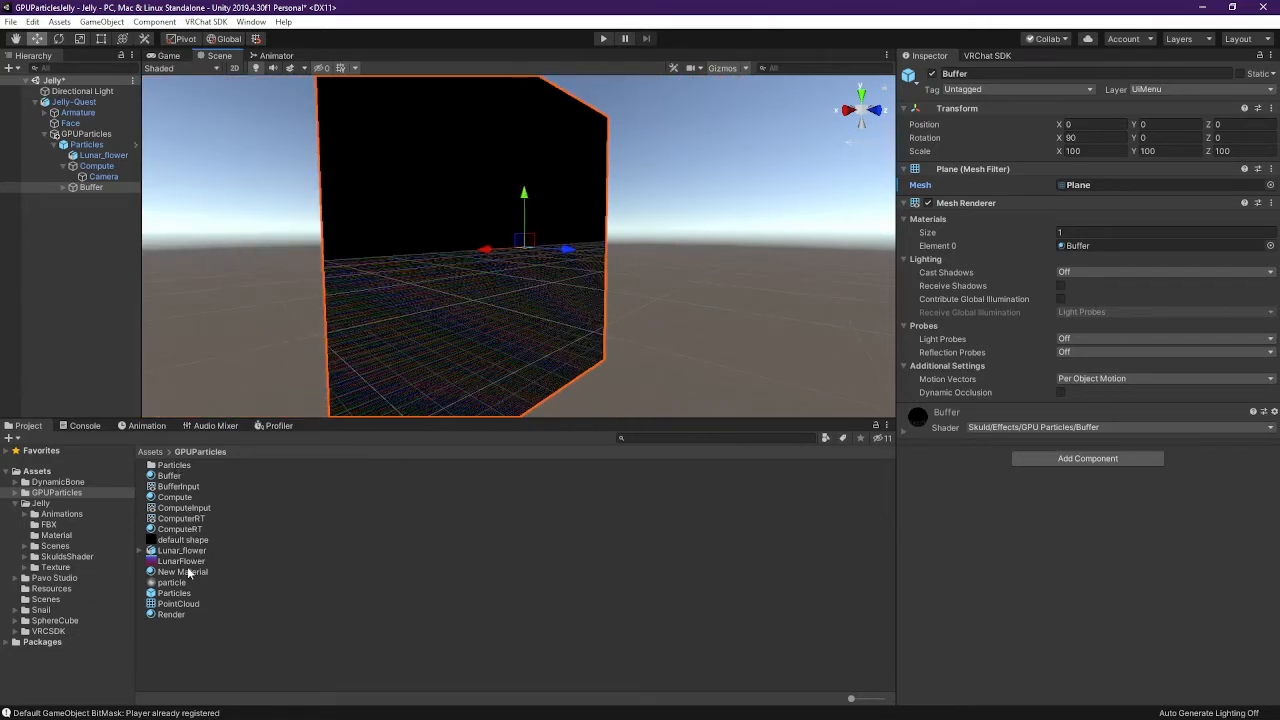
left_click(61, 490)
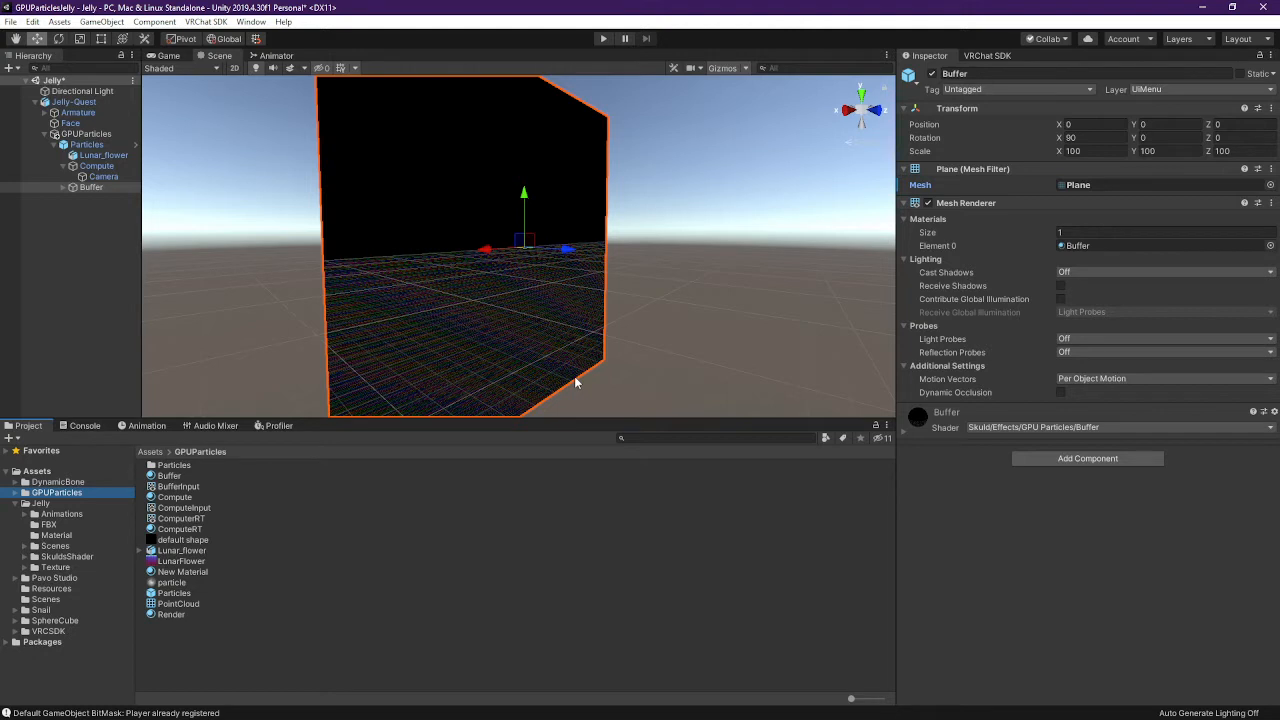
Replace Buffer's mesh with the built-in Quad and frame the quad in the Scene view
left_click(1270, 185)
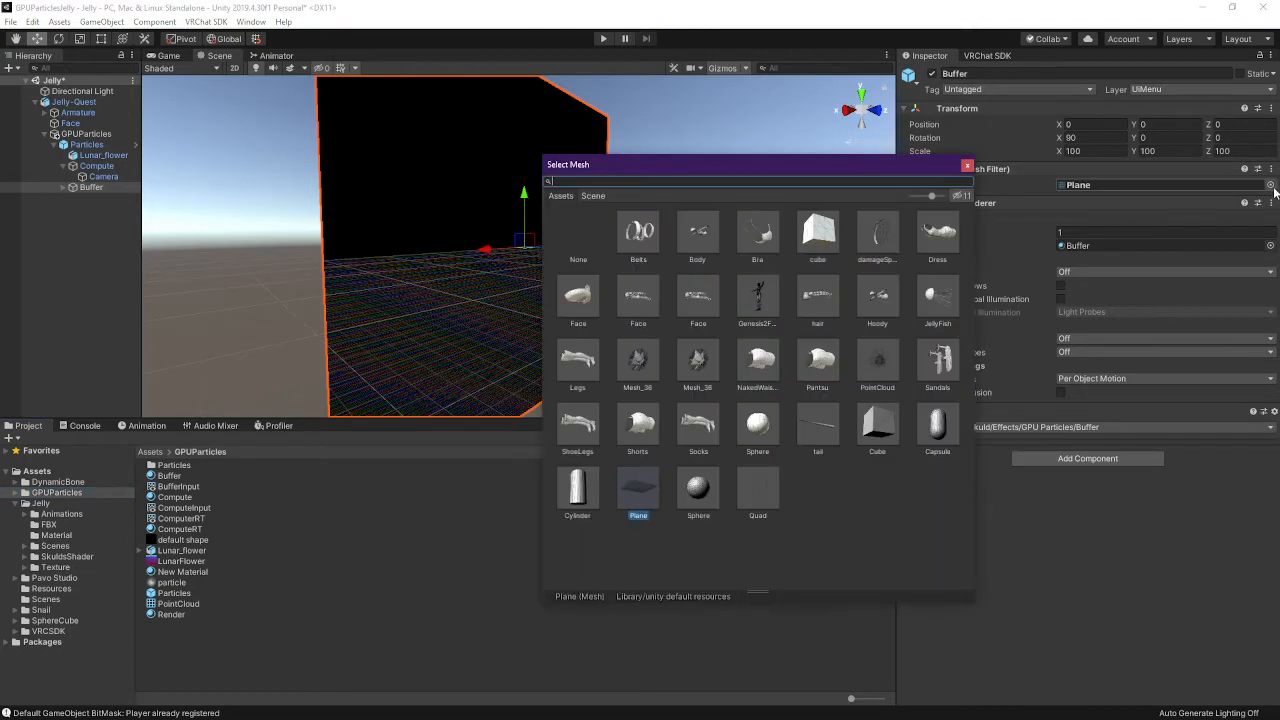
type("quad")
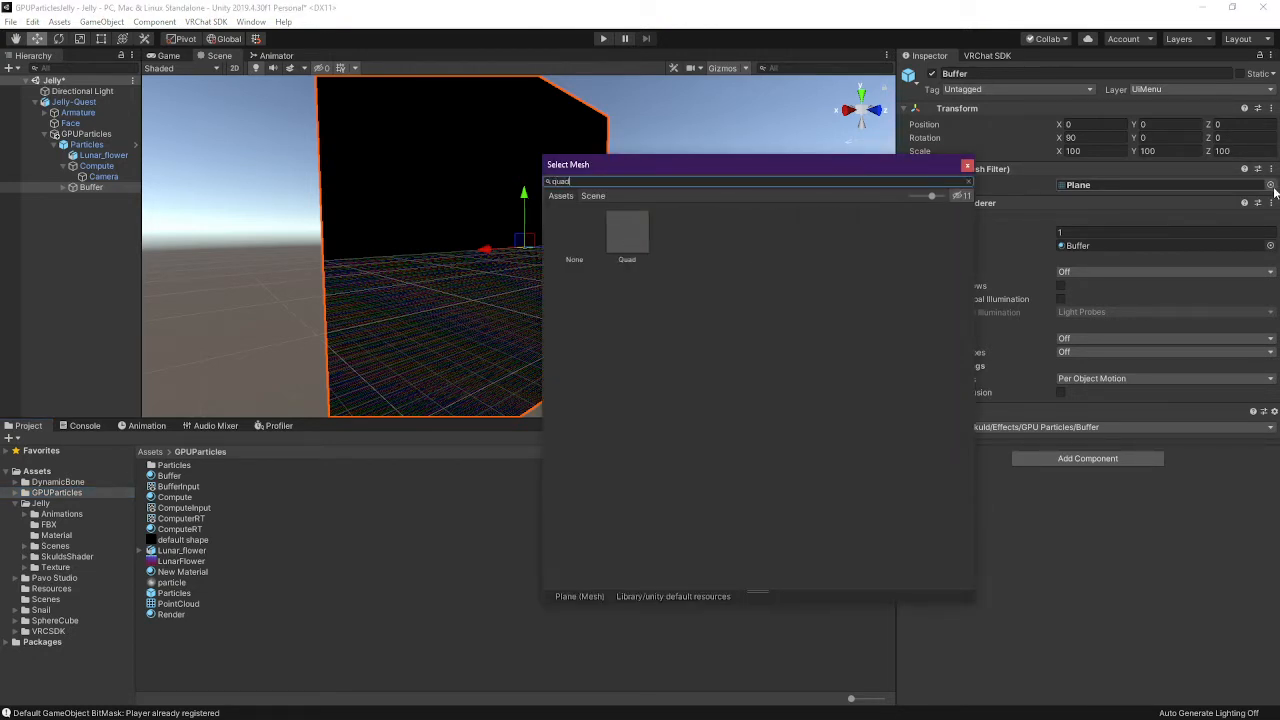
left_click(628, 229)
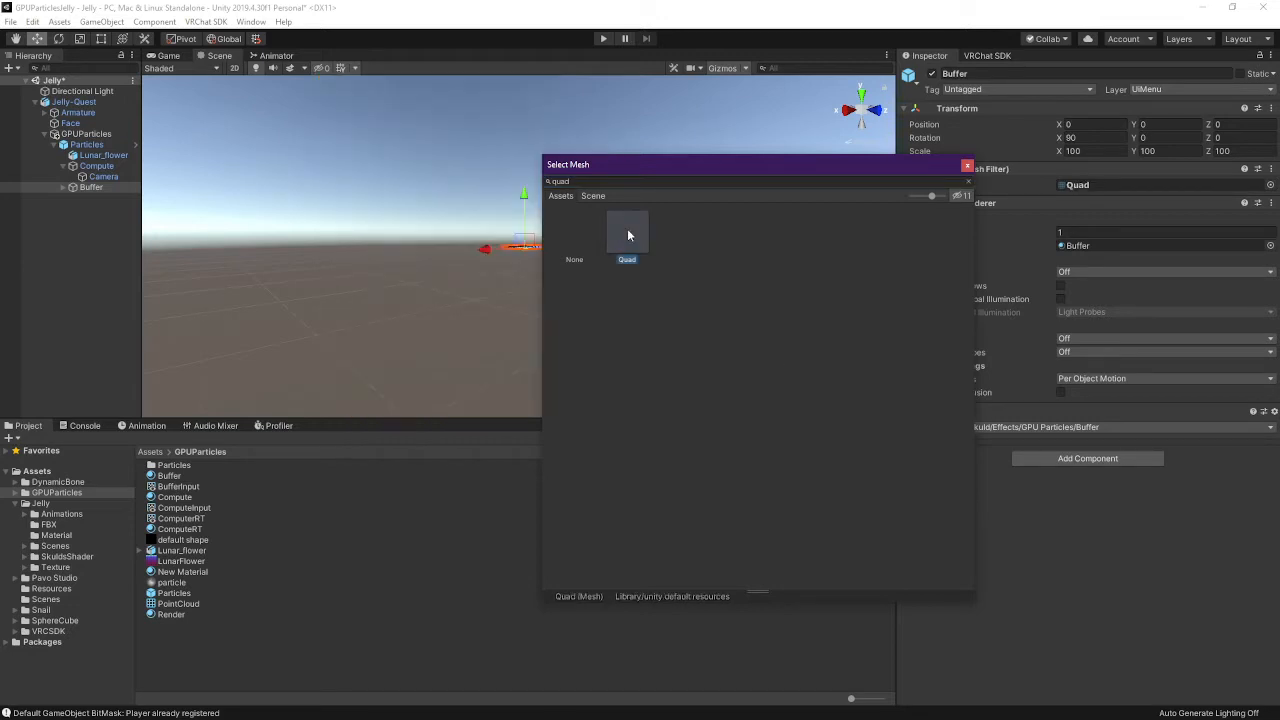
left_click(1187, 614)
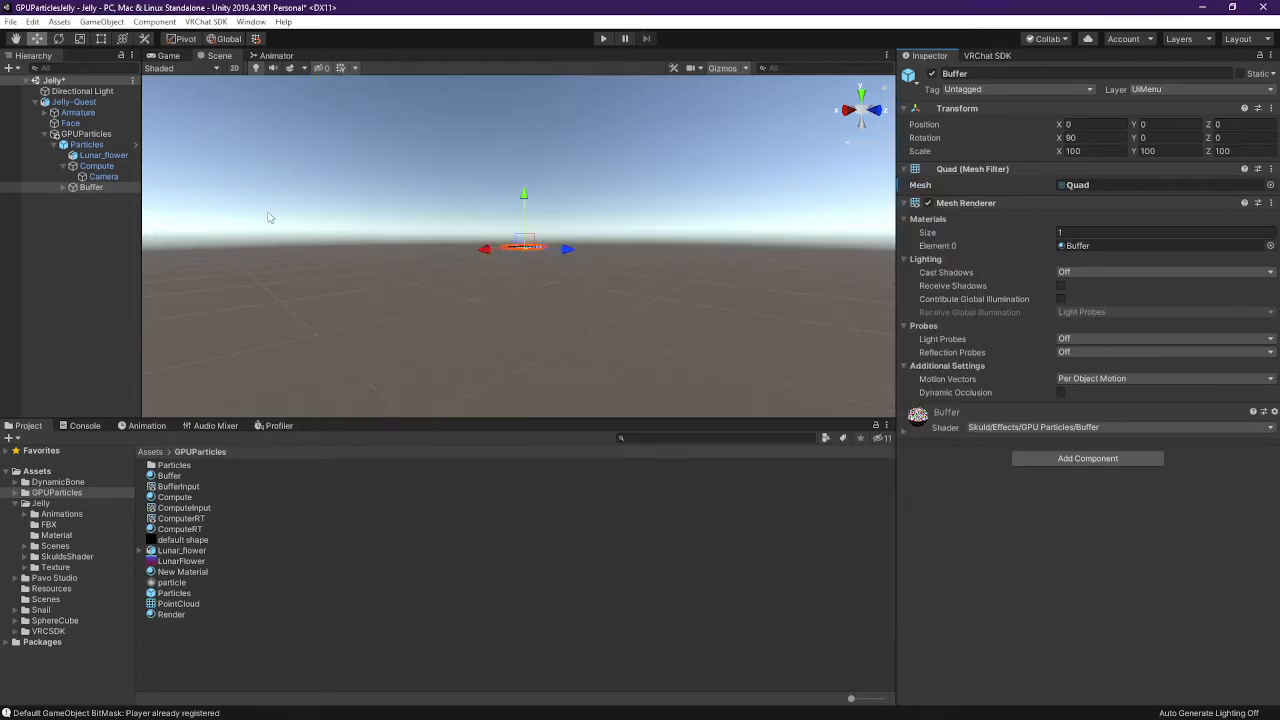
double_click(99, 191)
mouse_move(508, 252)
right_mouse_down()
mouse_move(523, 201)
mouse_move(486, 190)
mouse_move(474, 251)
mouse_move(497, 253)
right_mouse_up()
Fly the Scene view over the Buffer quad toward the avatar
key("w")
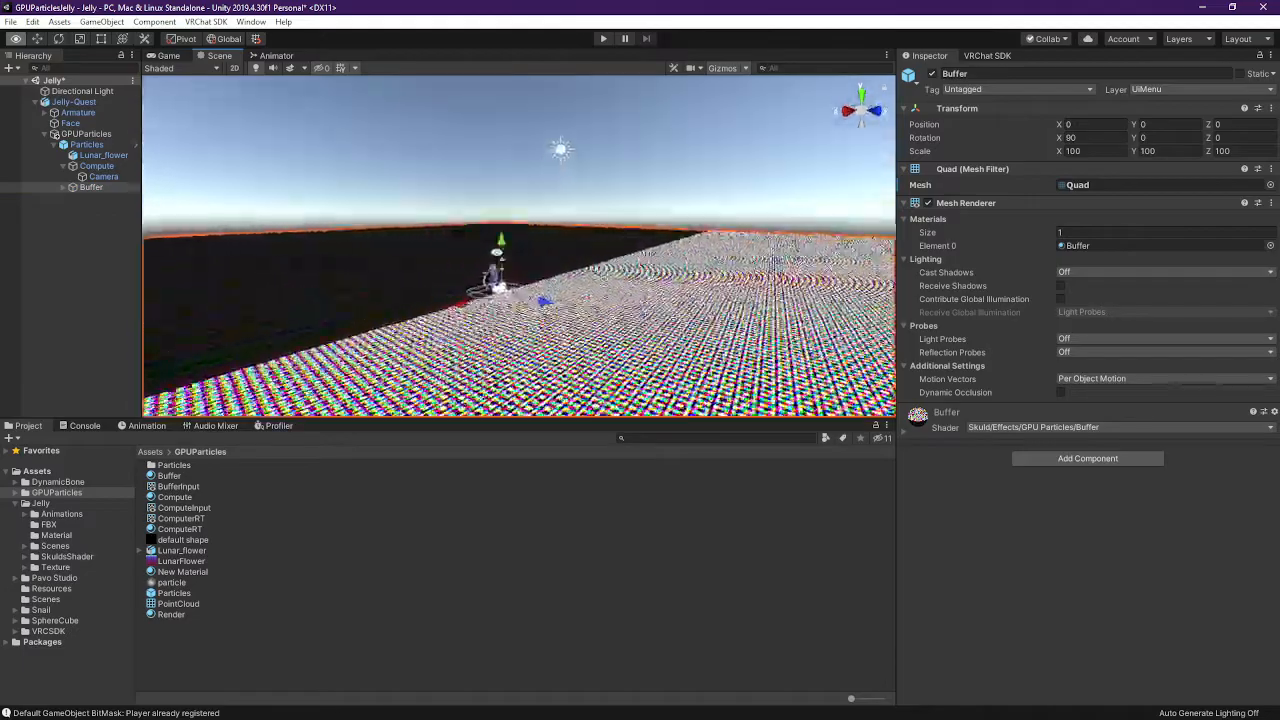
left_click_drag(497, 253, 492, 280)
key("w")
right_click_drag(497, 253, 679, 156)
key("s")
key("w")
key("s")
key("w")
Expand Buffer in the Hierarchy to reveal its Camera, then switch to the SkuldA3 folder in File Explorer
key("s")
key("w")
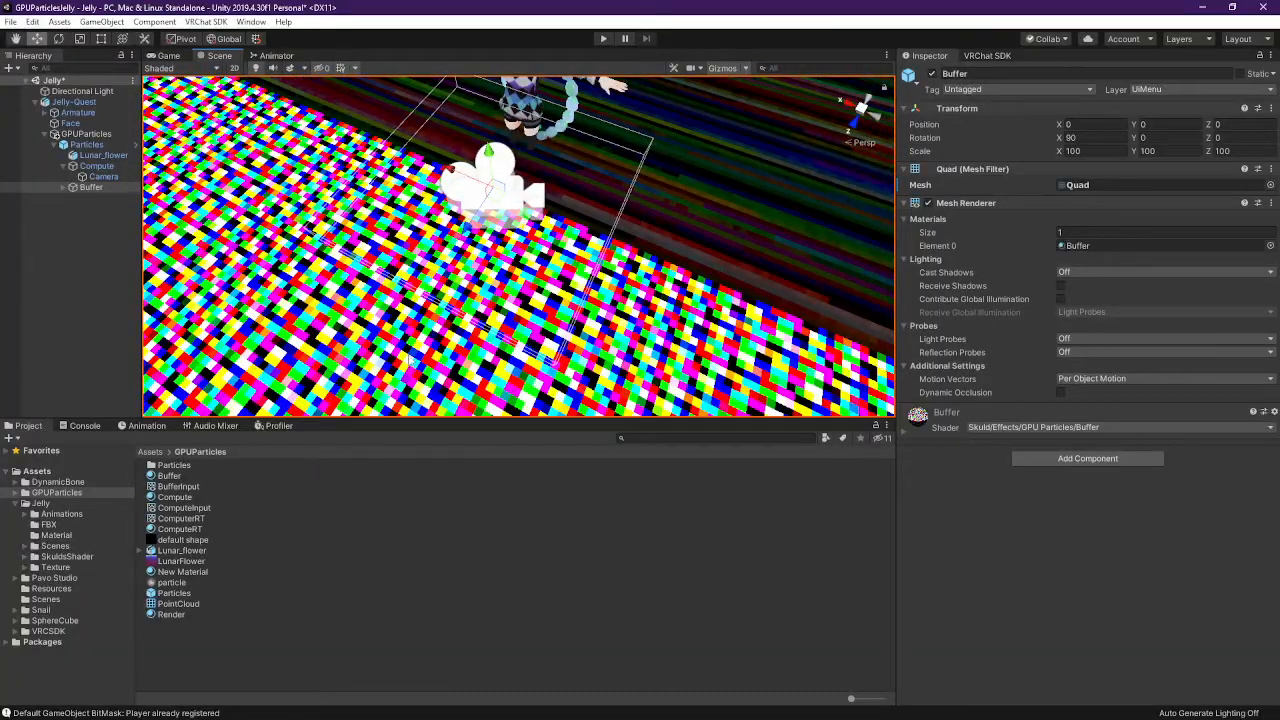
right_click_drag(480, 146, 637, 267)
key("s")
left_click(64, 187)
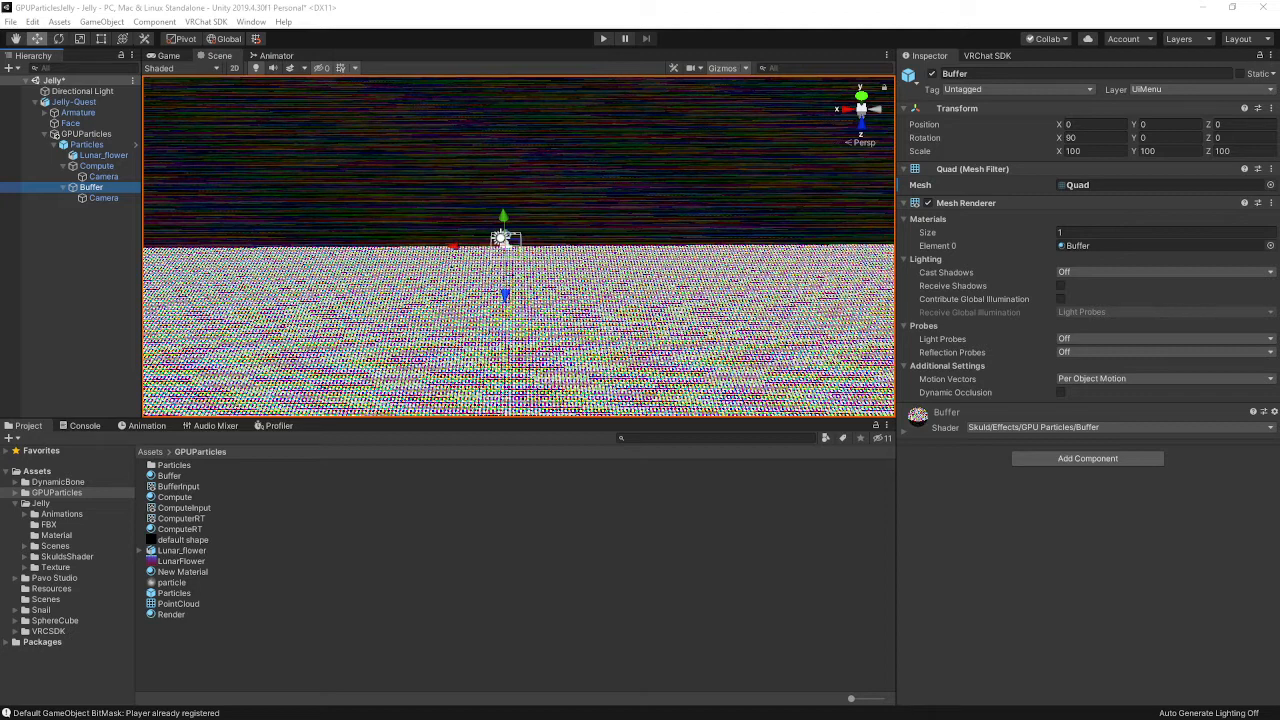
key("alt+Tab")
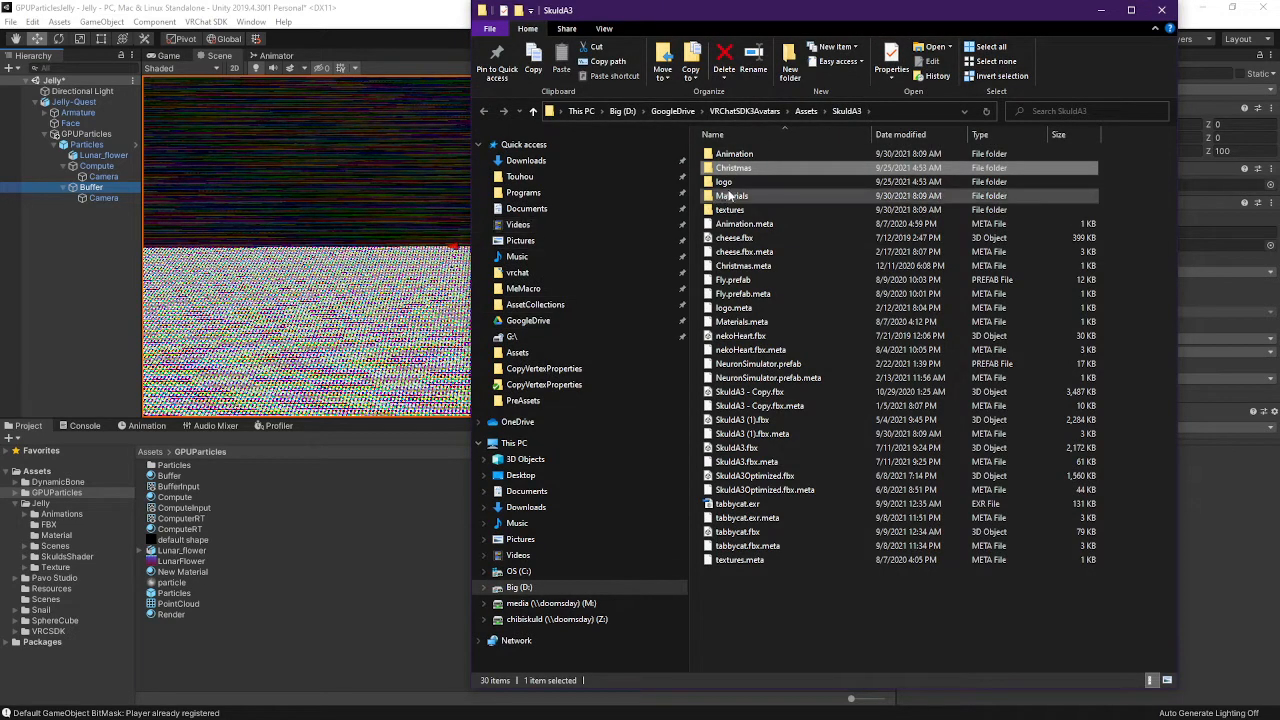
Close the SkuldA3 File Explorer window and bring the other Unity project window forward
left_click(1162, 10)
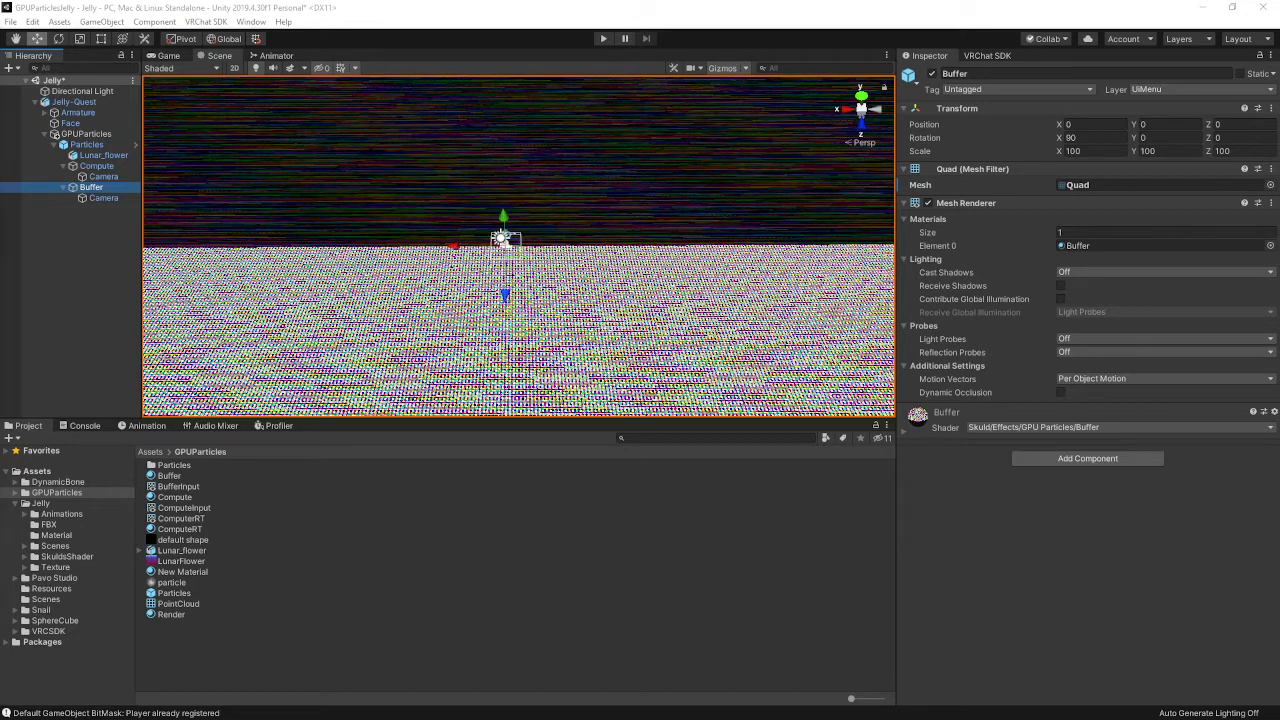
left_click_drag(1279, 138, 1143, 157)
Maximize the VRChatSDK3Avatars project, hide SkuldA3Optimized and show the SkuldA3 (Toys) avatar
double_click(1111, 155)
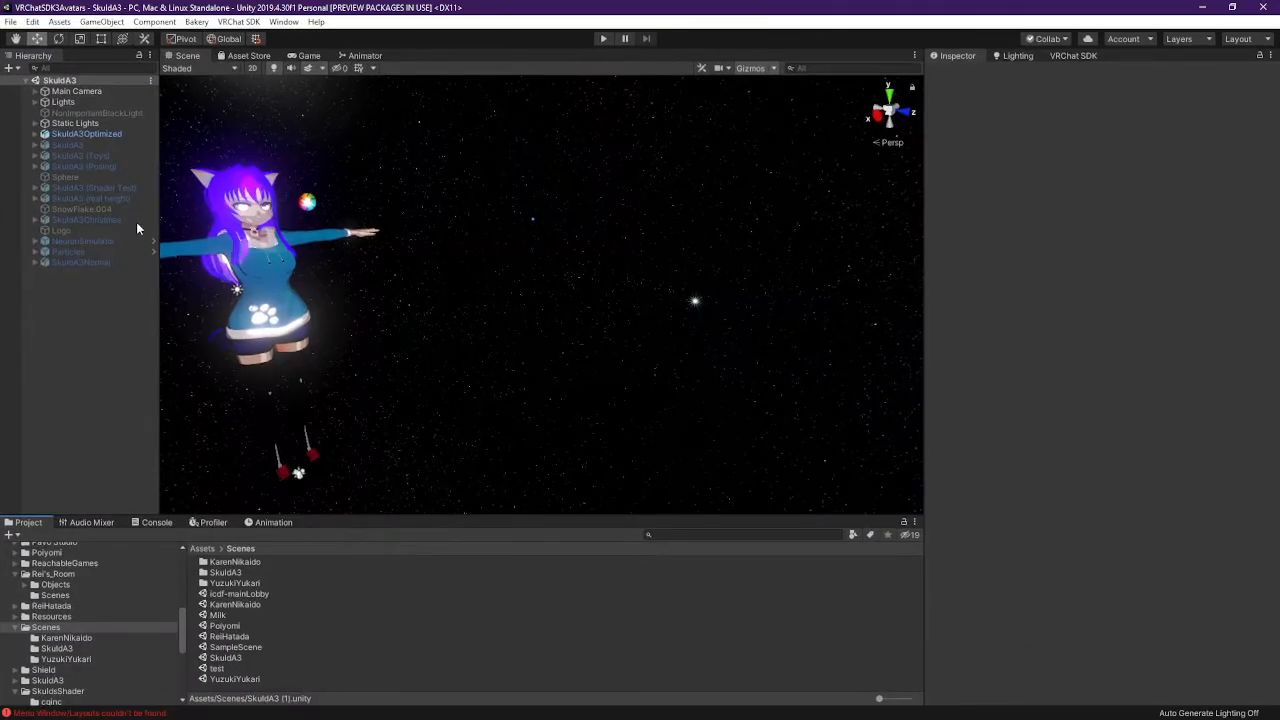
right_click_drag(587, 292, 534, 266)
left_click(615, 302)
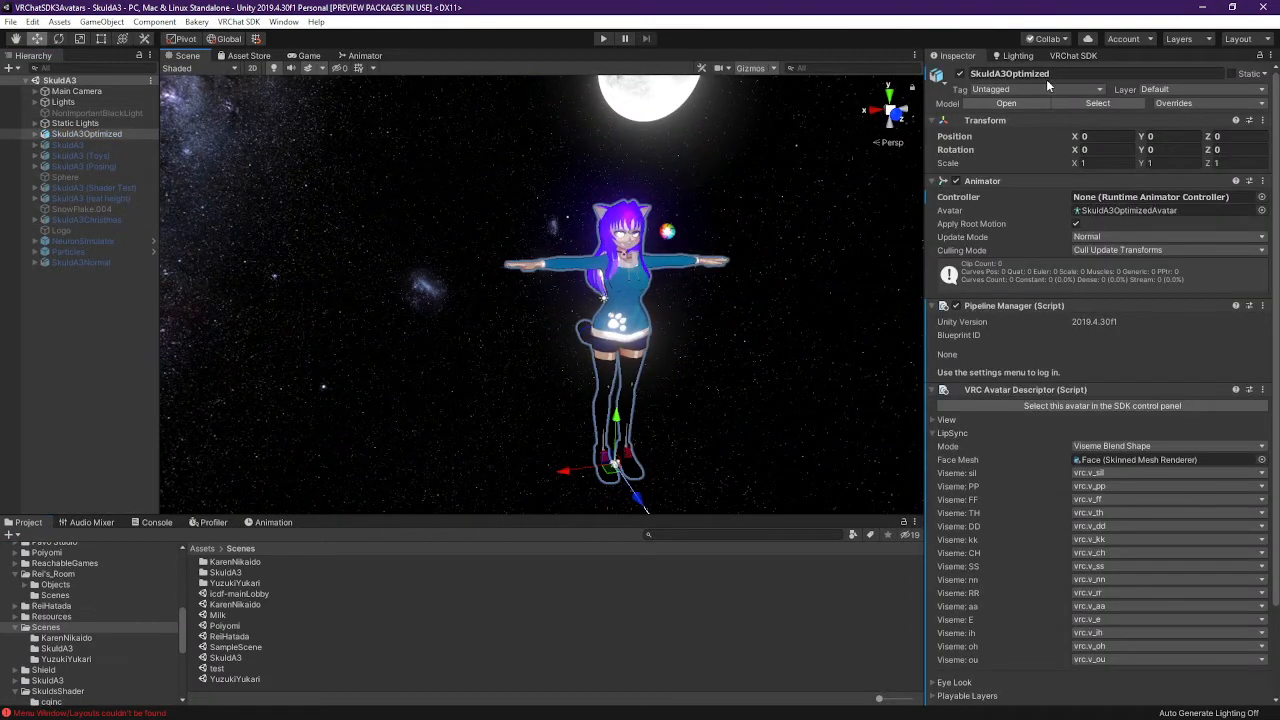
left_click(960, 76)
left_click(80, 157)
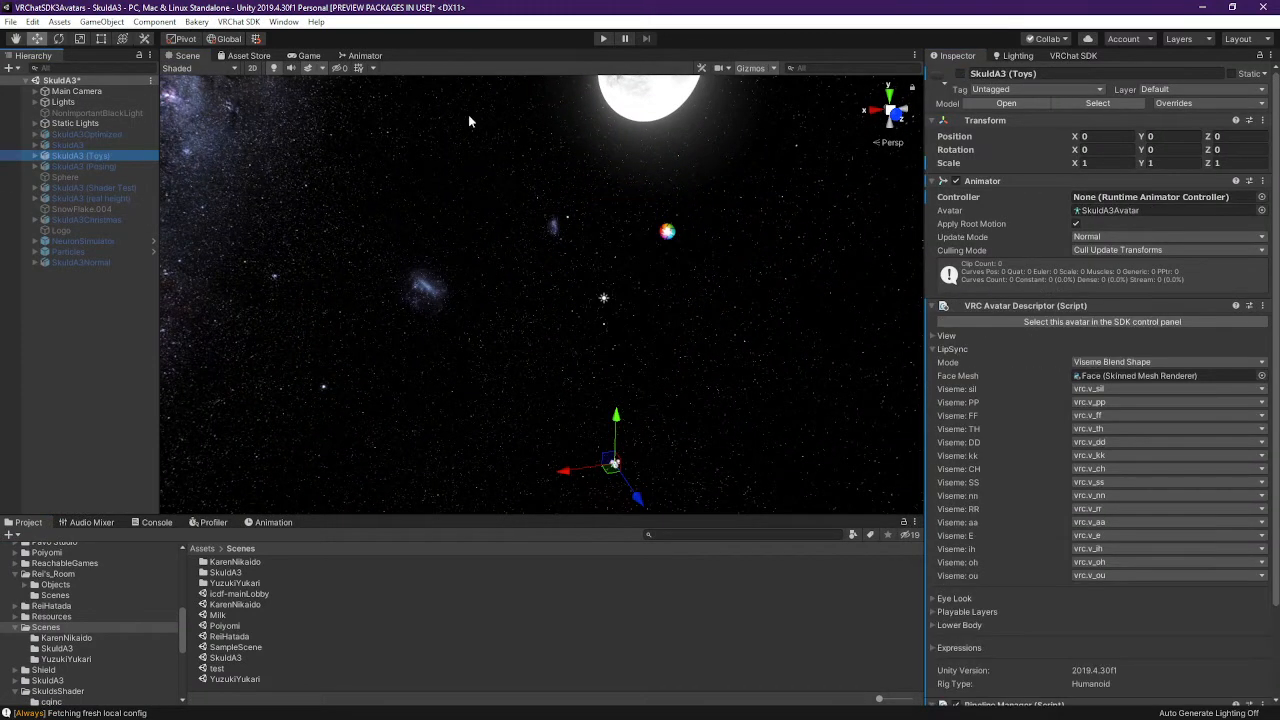
left_click(960, 74)
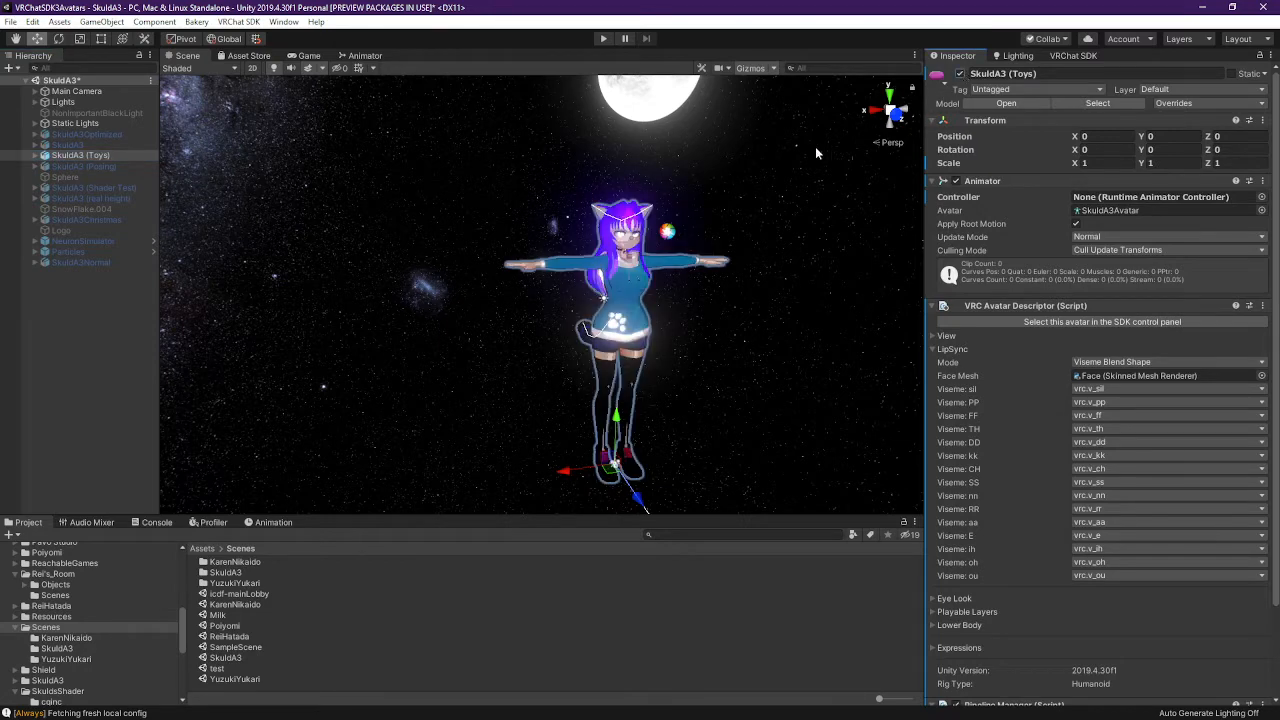
right_click_drag(815, 146, 540, 280)
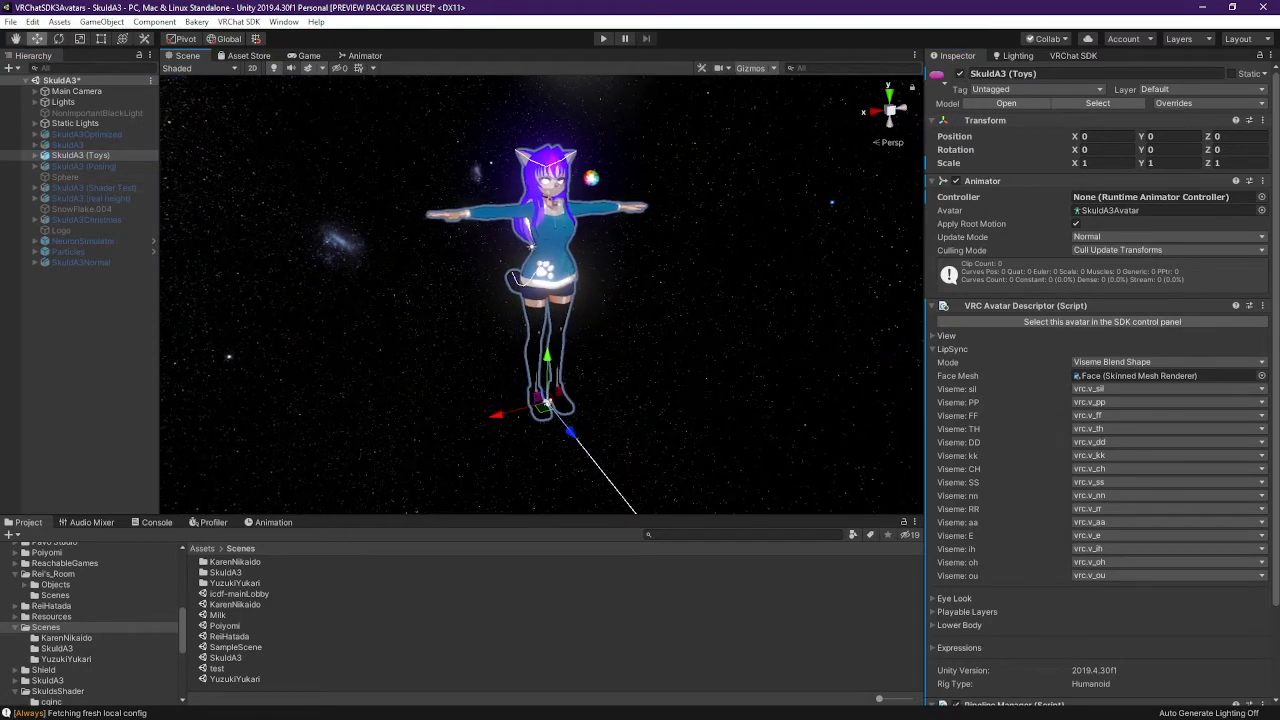
Expand Particles > Container > Particles, select Compute and locate its 1mplane mesh in NeuronSim
left_click(36, 156)
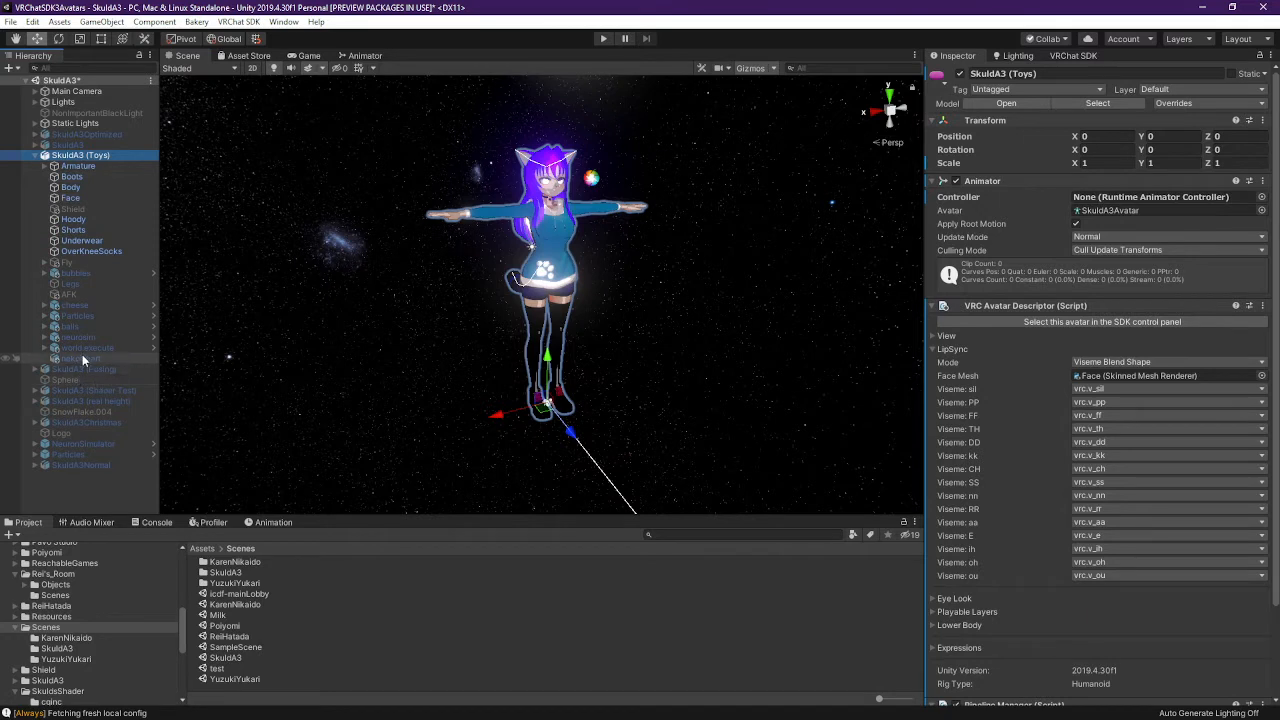
left_click(85, 315)
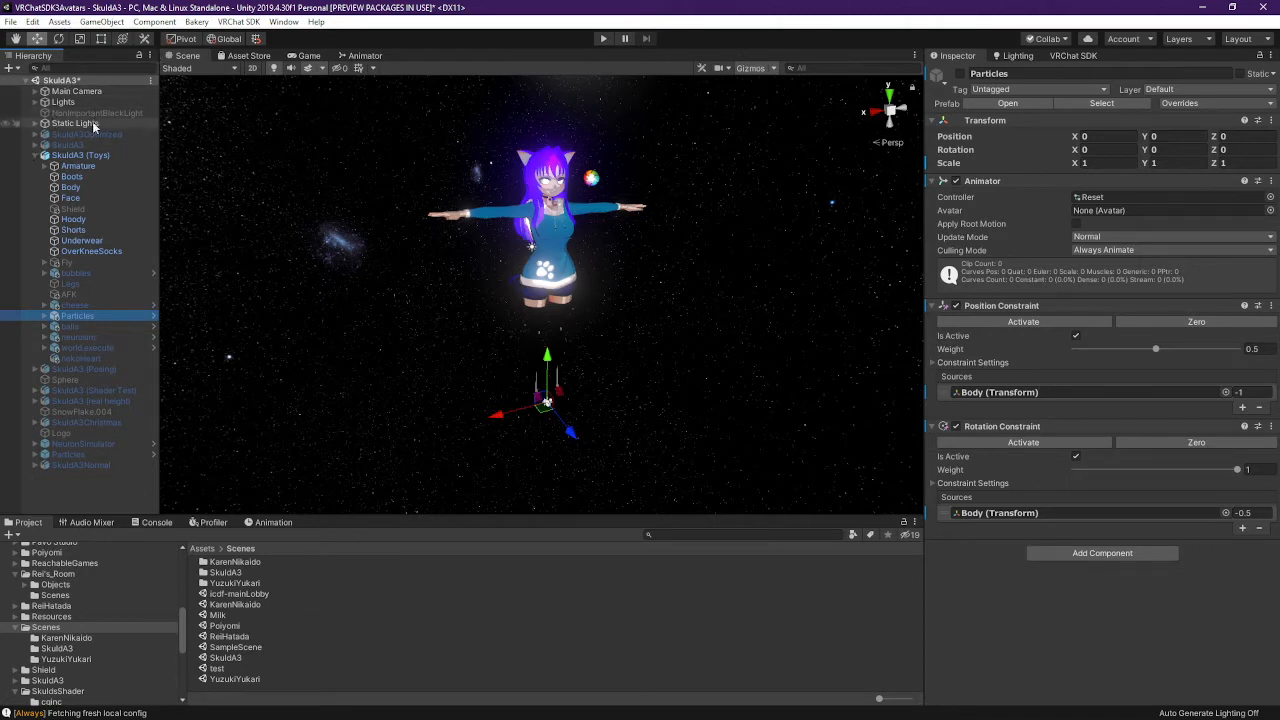
left_click(45, 315)
left_click(53, 326)
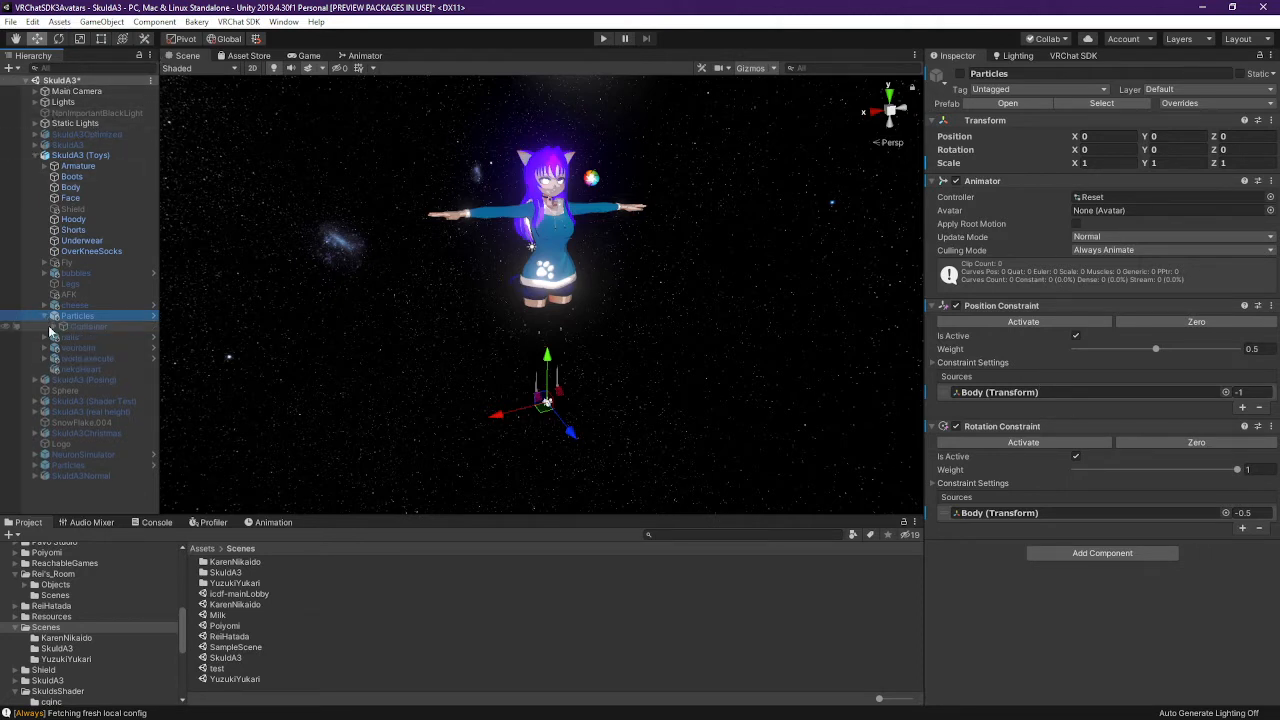
left_click(72, 337)
left_click(63, 337)
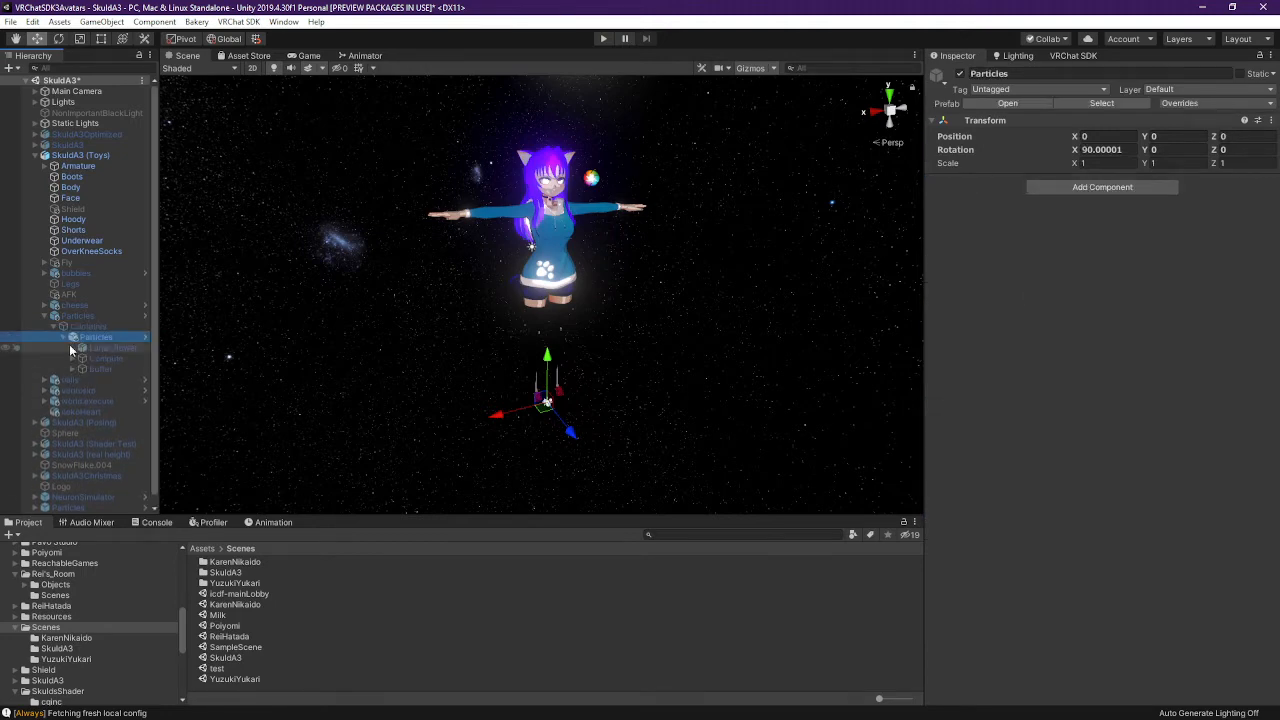
left_click(80, 358)
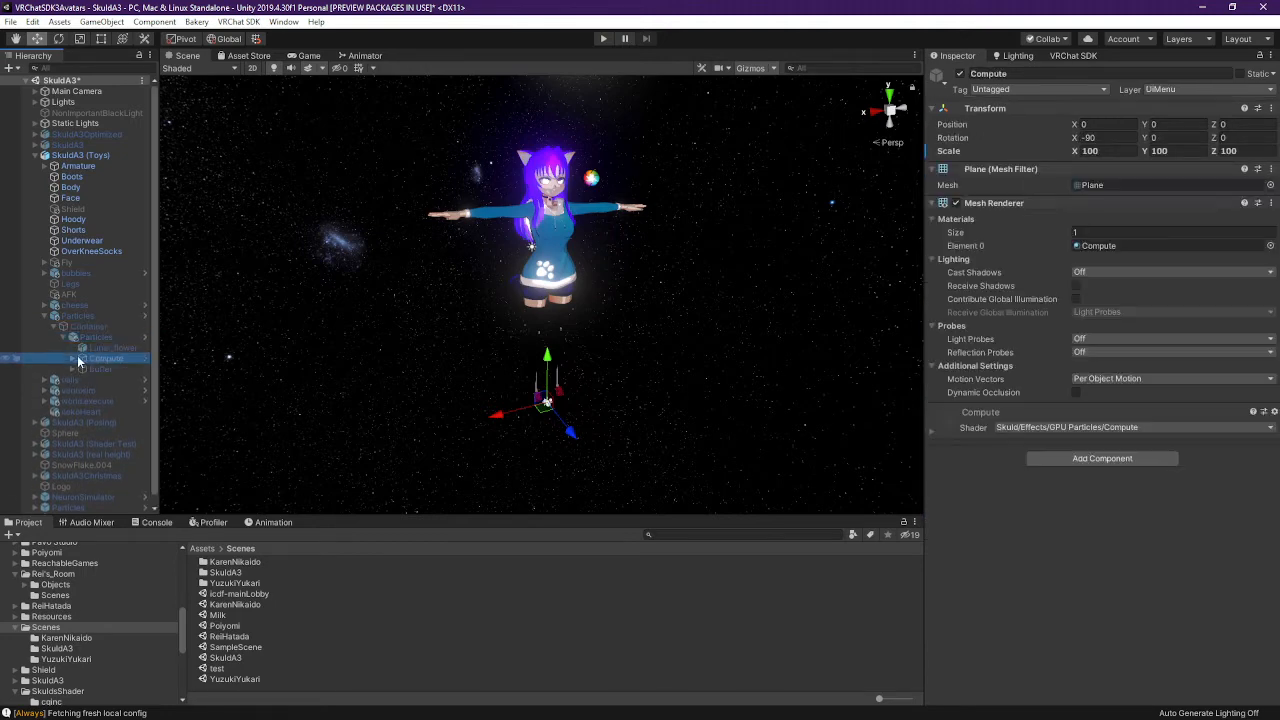
left_click(1101, 184)
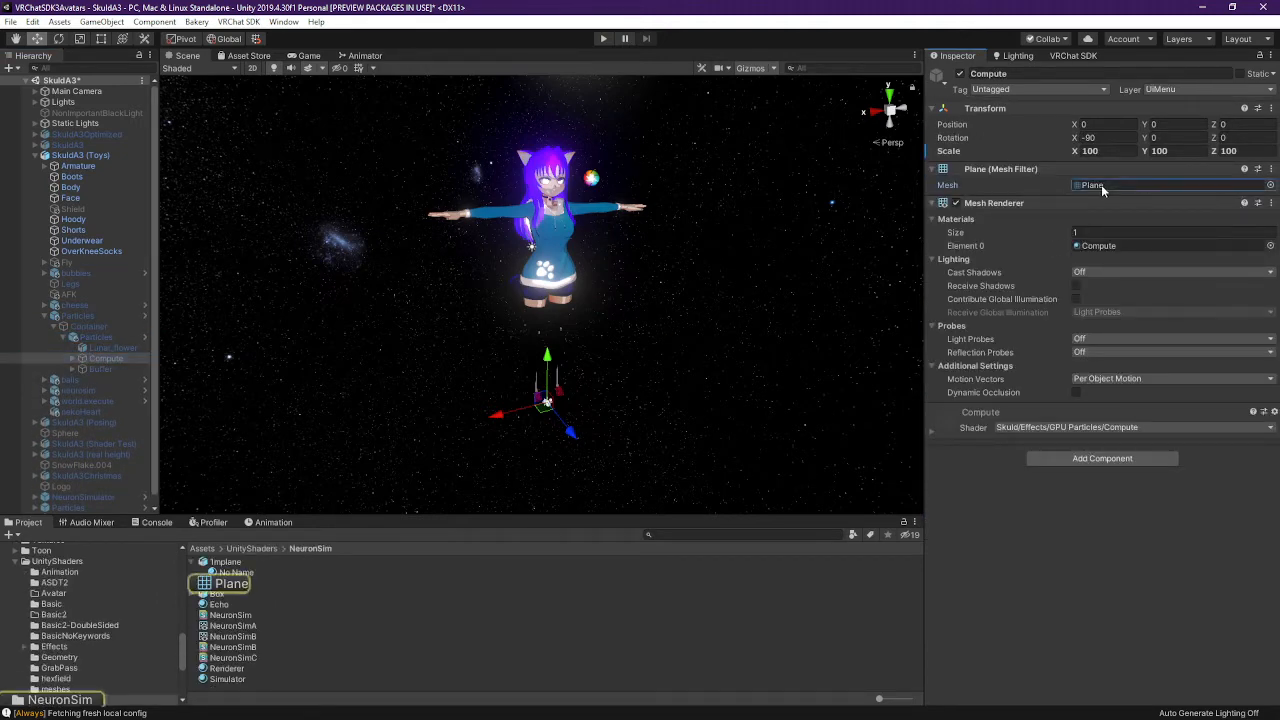
left_click(226, 562)
scroll(57, 672, "down", 3)
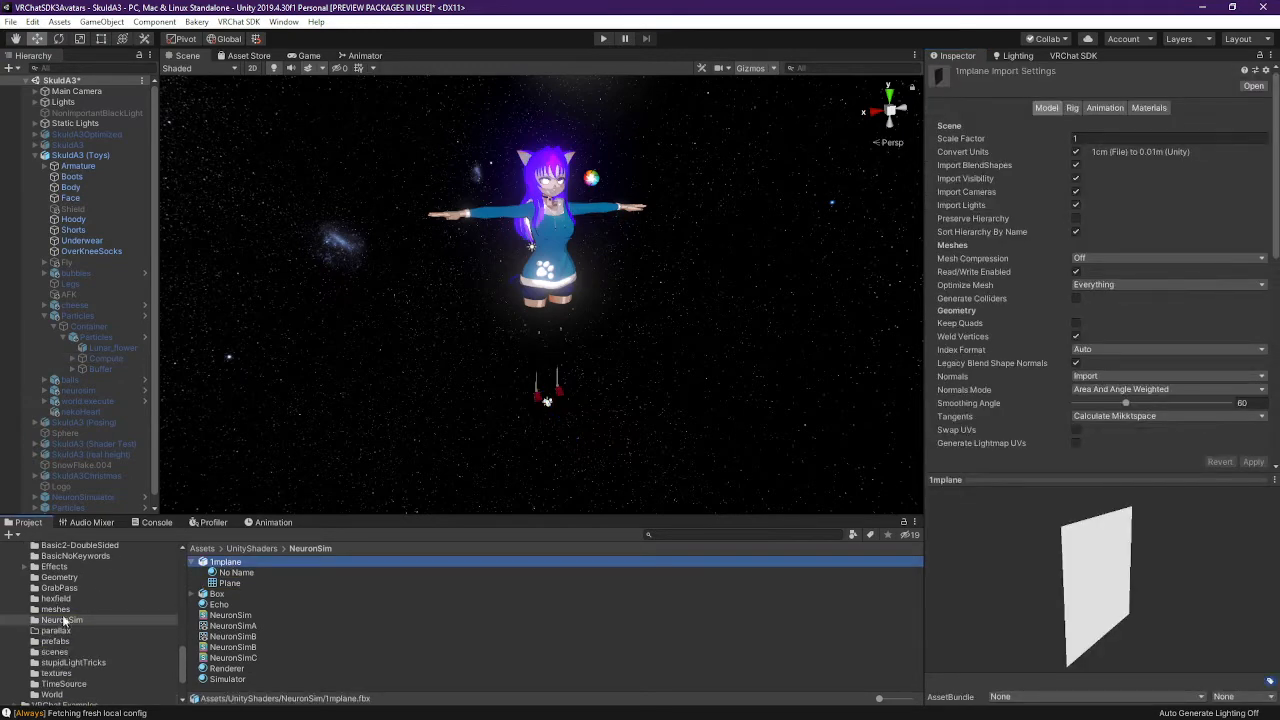
left_click(65, 621)
Reveal 1mplane.fbx in File Explorer and copy it
right_click(245, 565)
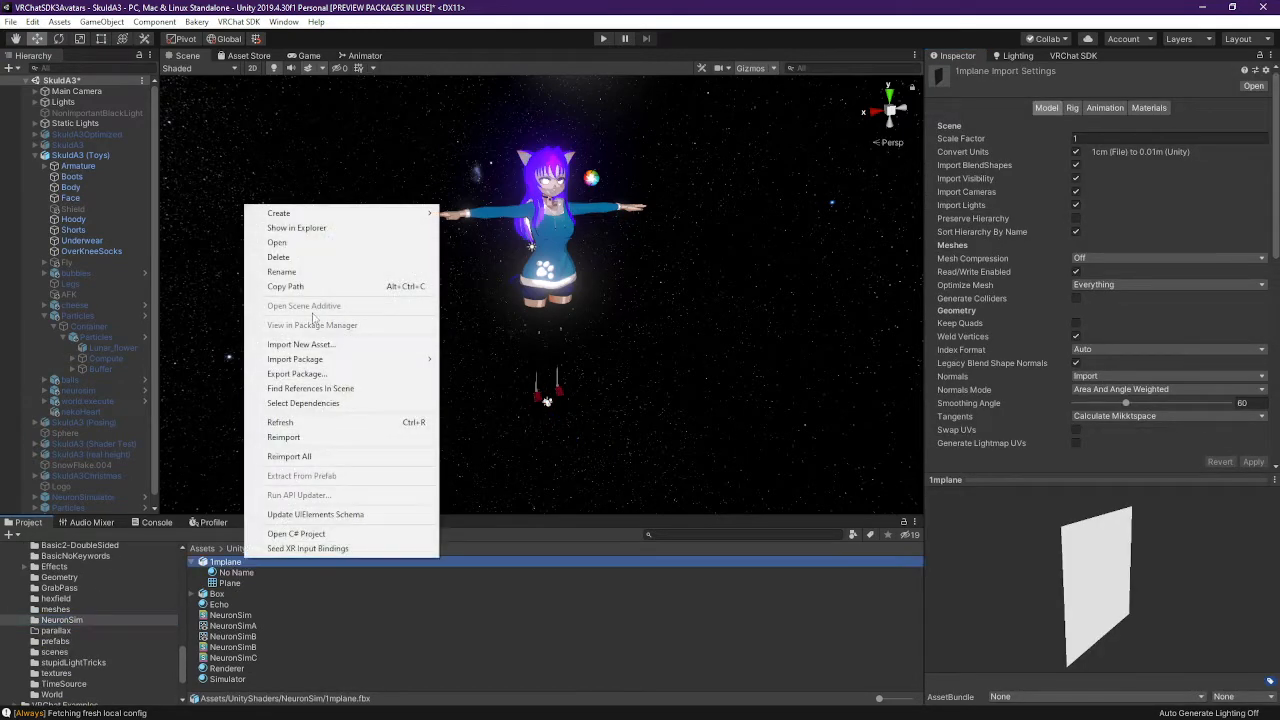
left_click(290, 229)
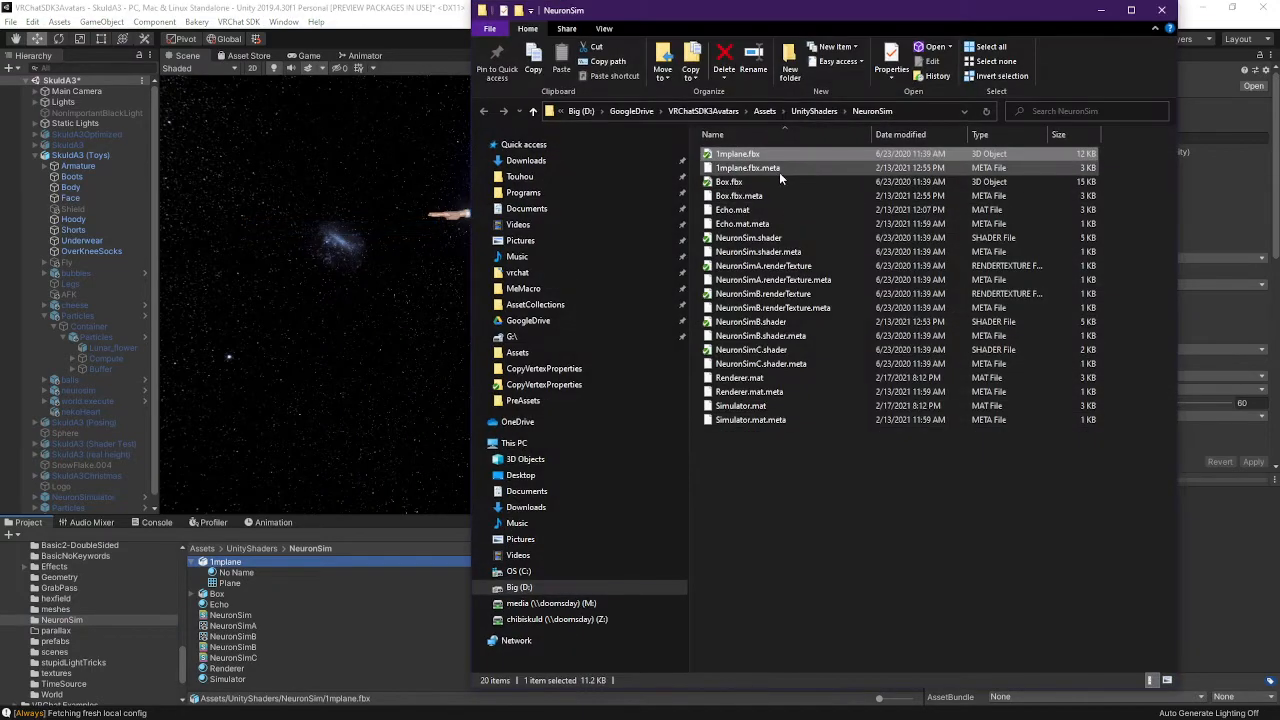
key("ctrl+c")
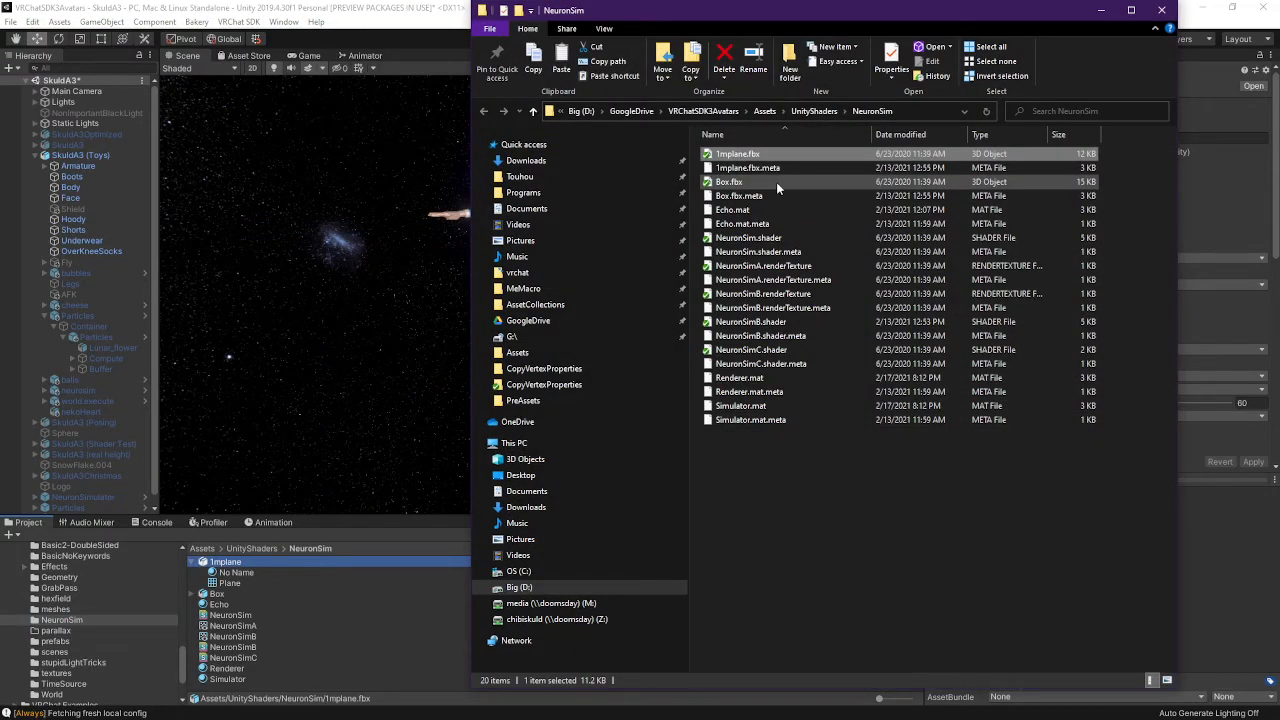
key("alt+Tab")
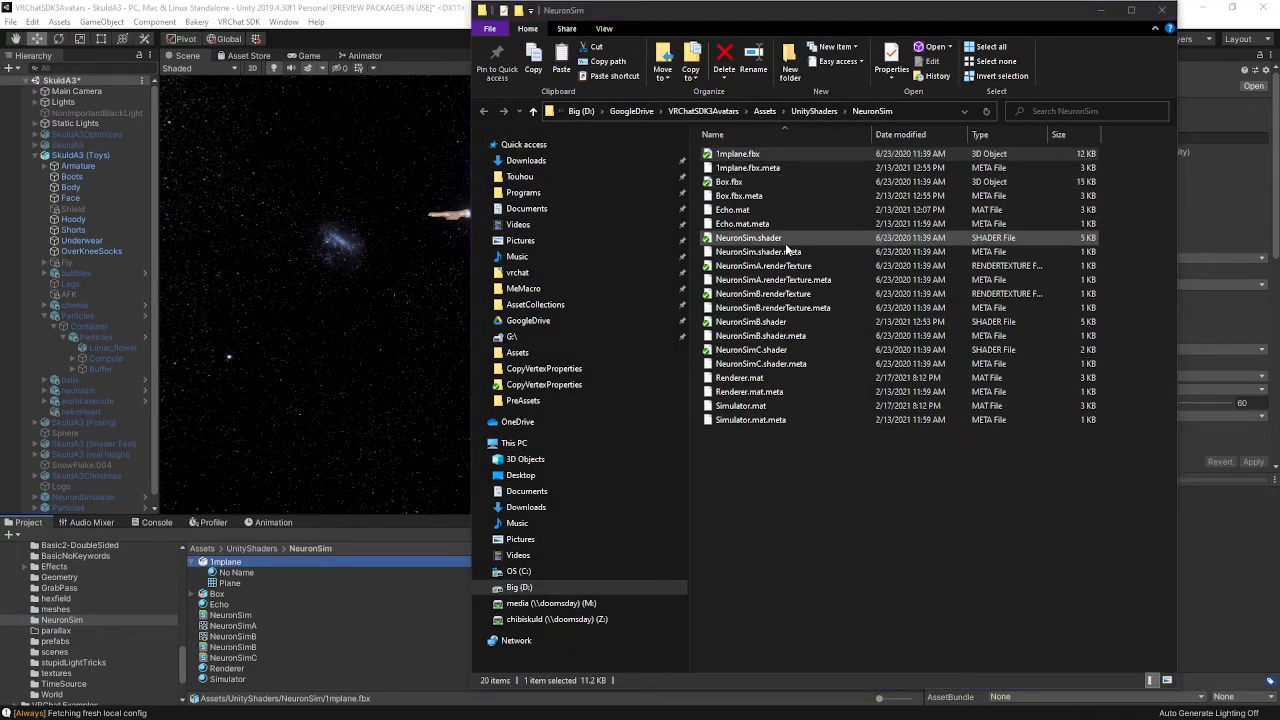
key("alt+Tab")
Paste 1mplane.fbx into the Jelly project's GPUParticles folder and reselect Compute in Unity
right_click(241, 660)
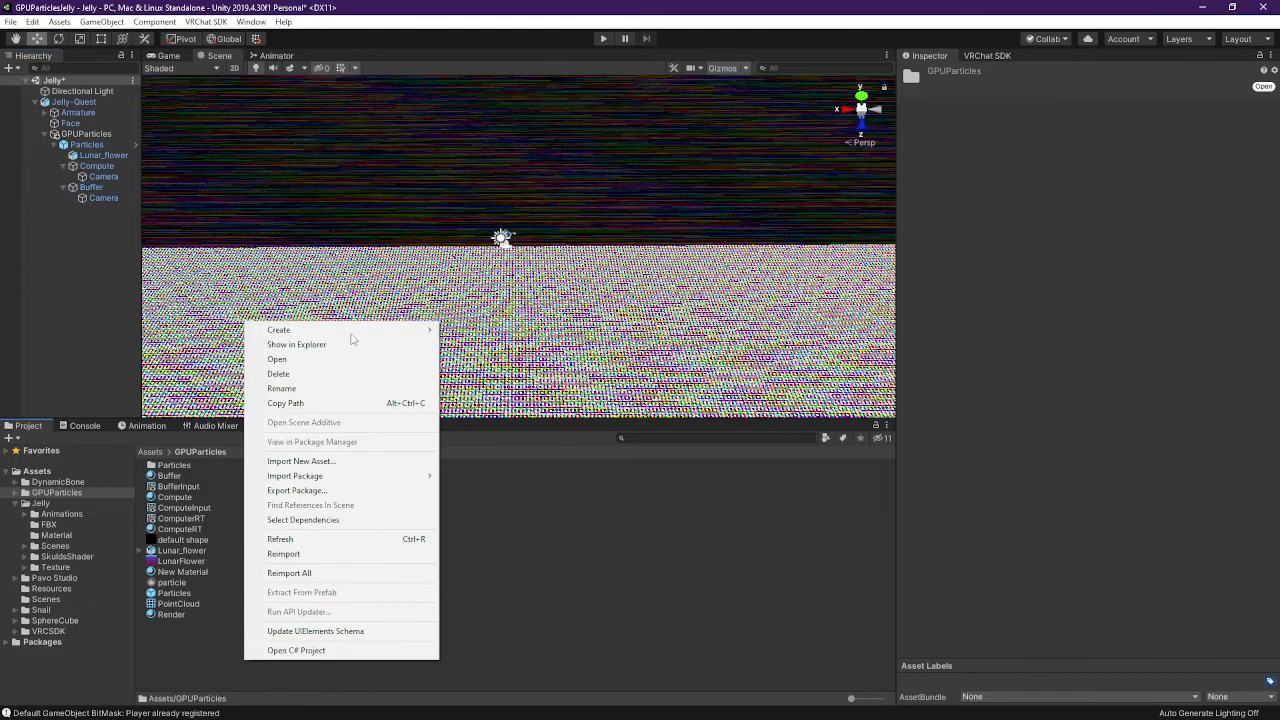
left_click(320, 341)
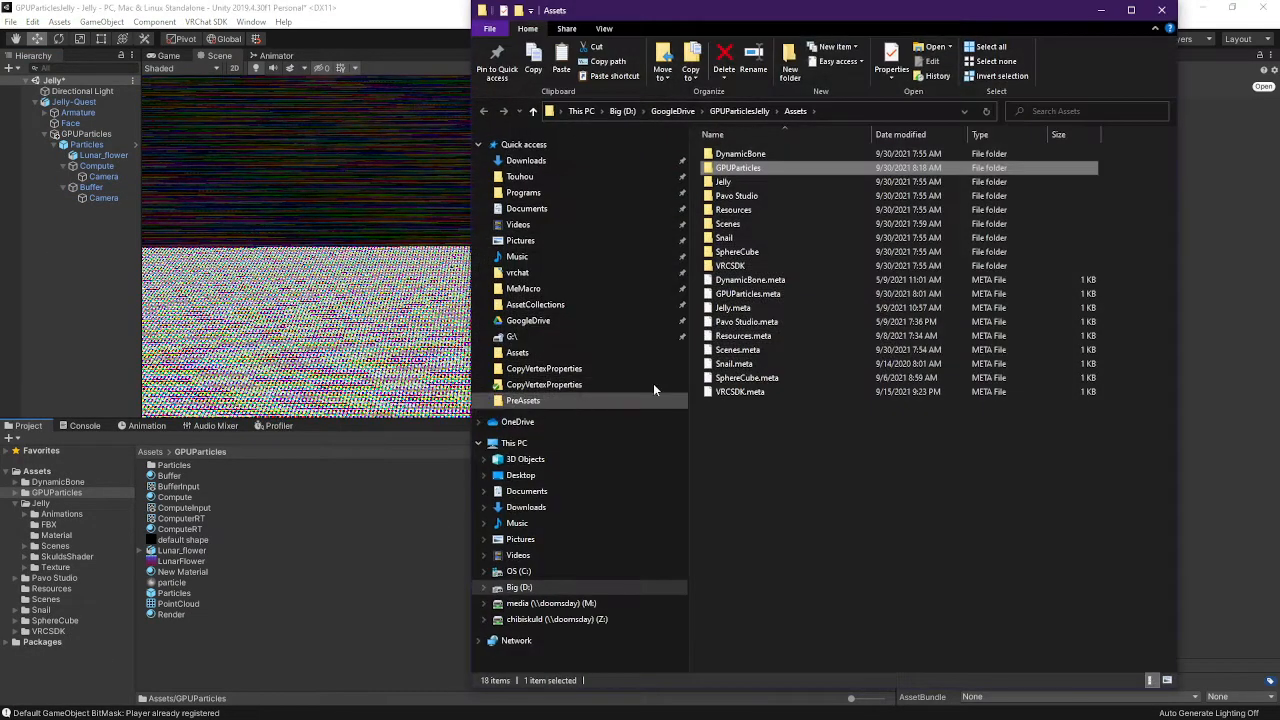
double_click(758, 168)
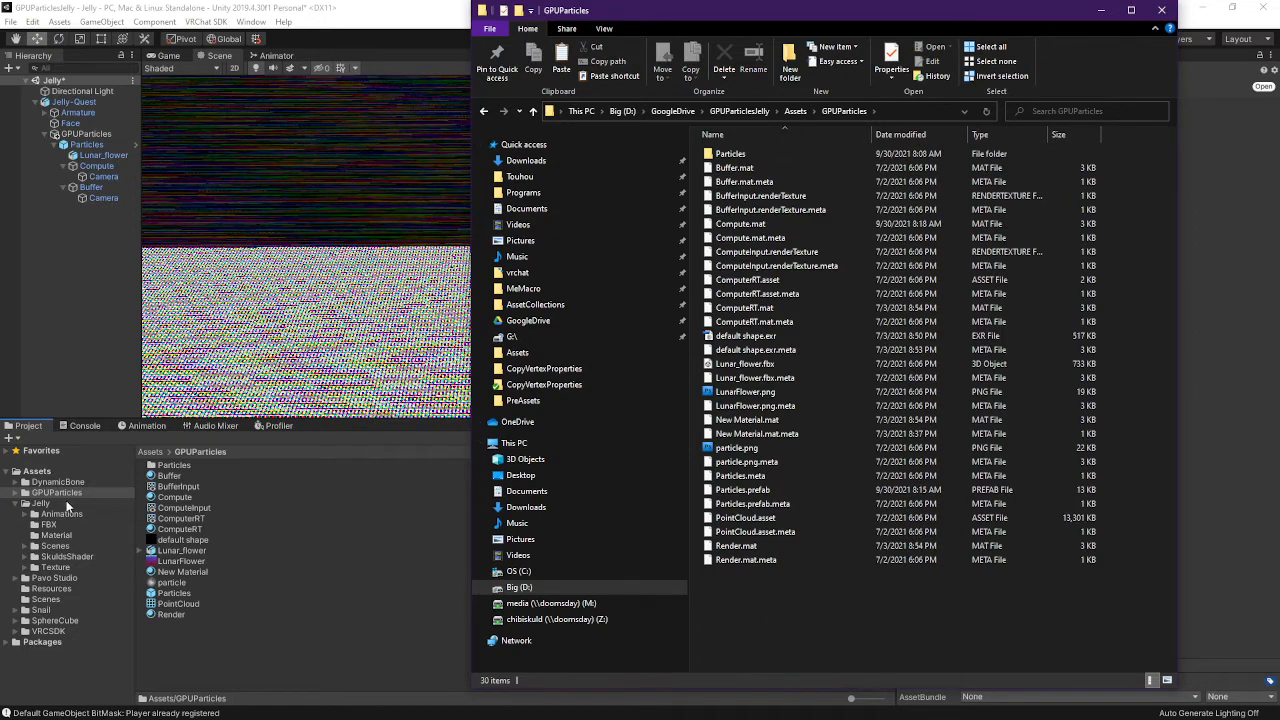
left_click(43, 484)
left_click(60, 493)
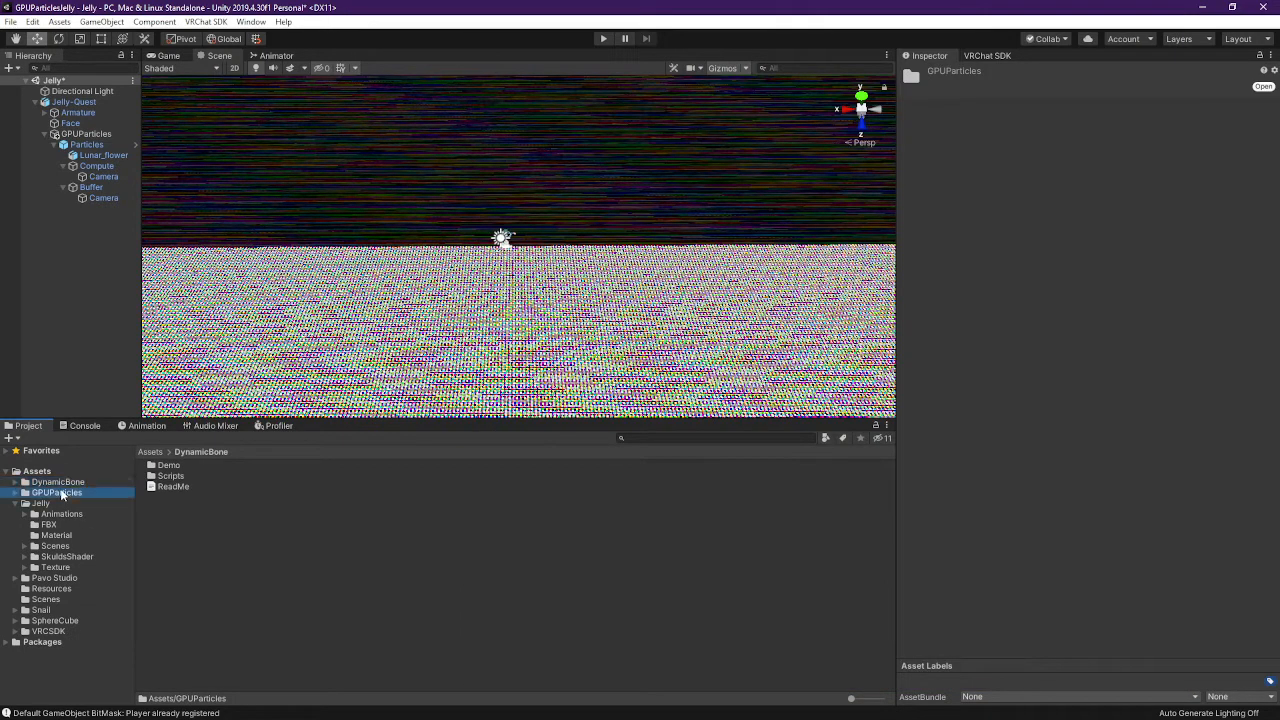
double_click(168, 467)
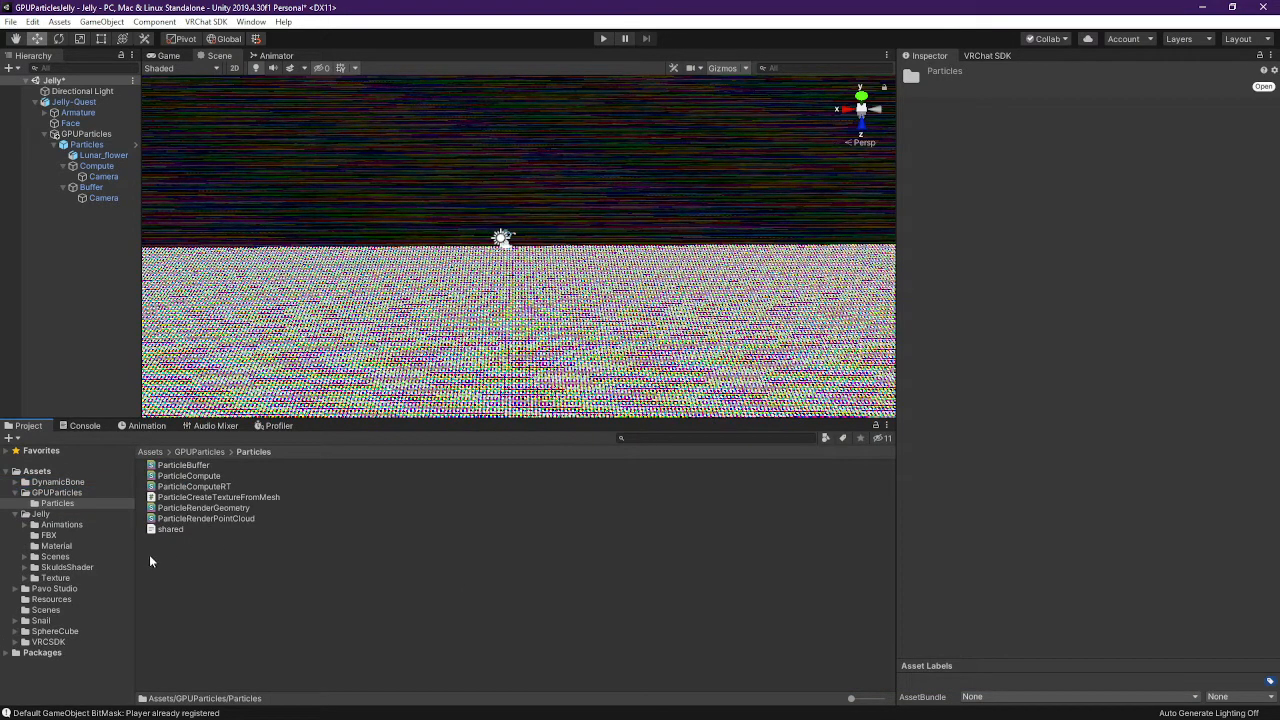
key("alt+Tab")
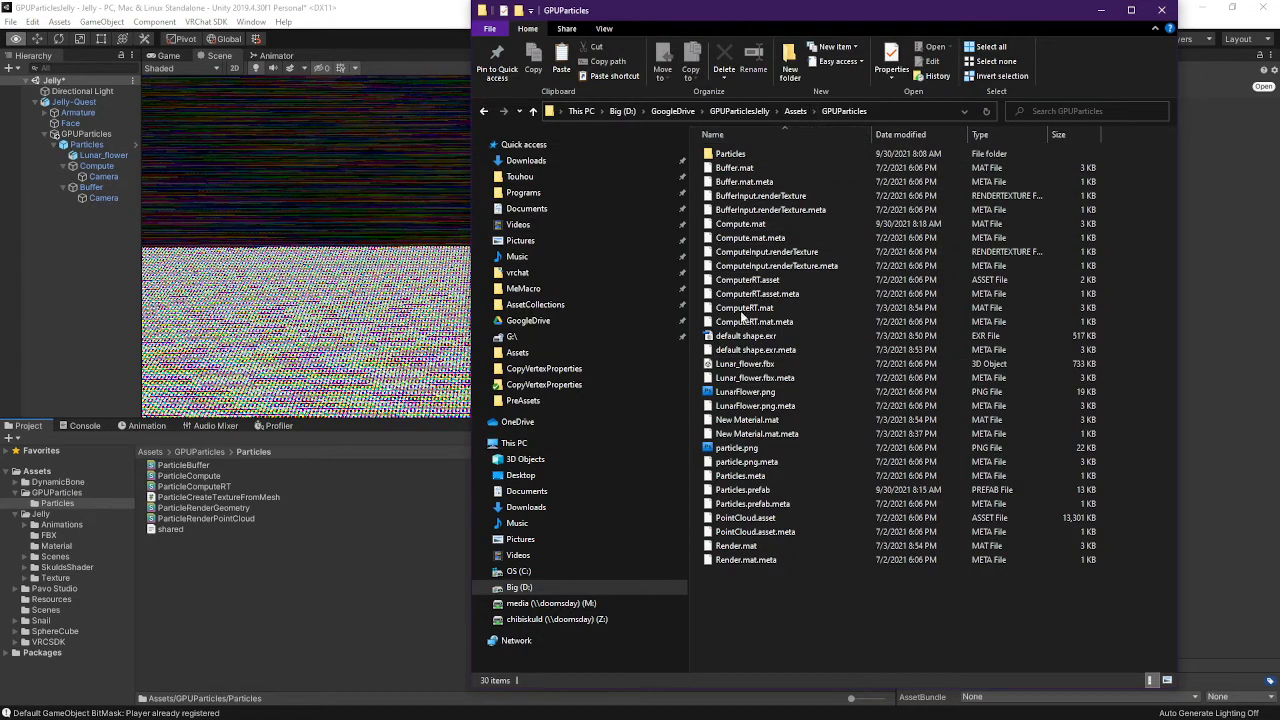
key("ctrl+v")
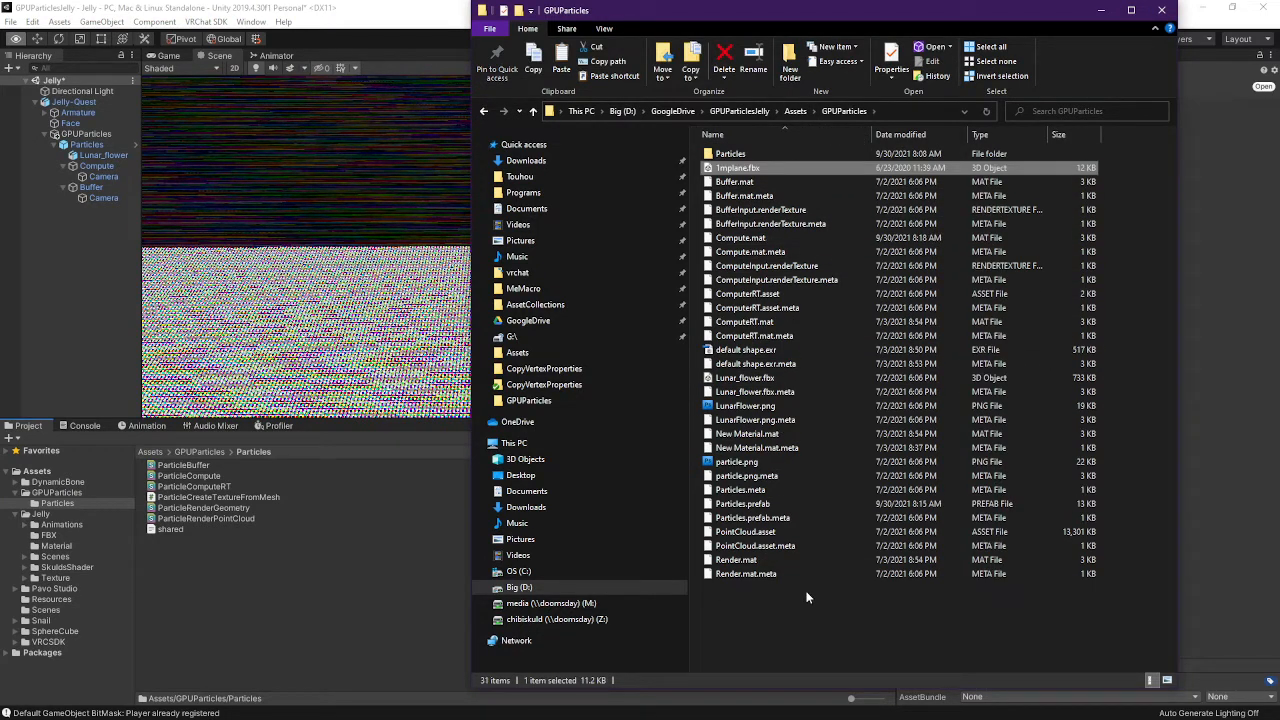
left_click(217, 573)
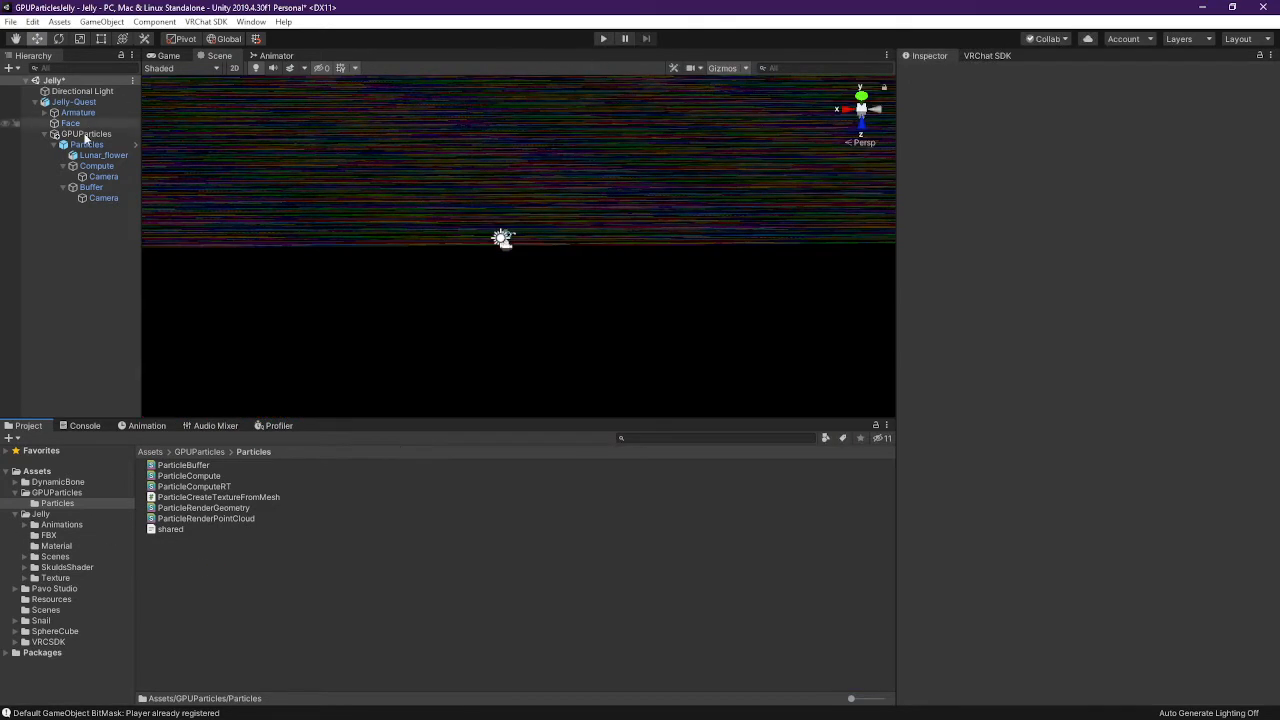
left_click(97, 165)
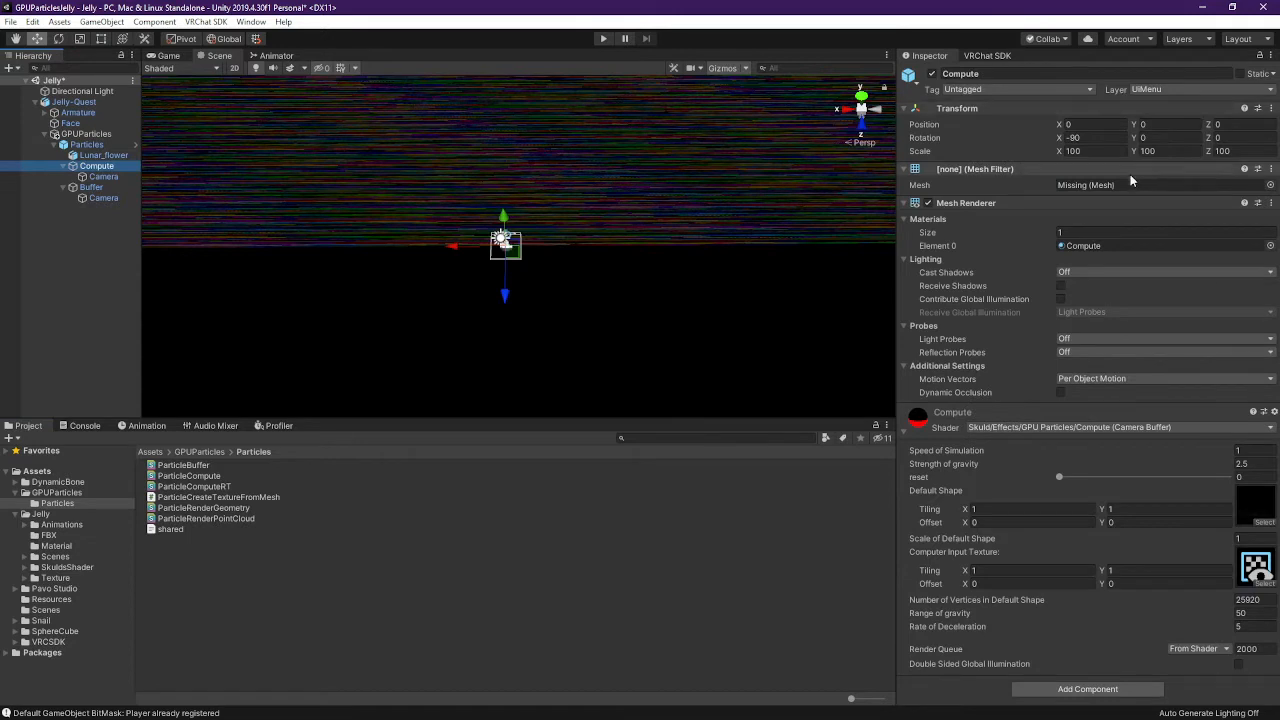
Drag 1mplane's Plane mesh into the Mesh field of both Compute and Buffer
left_click(68, 493)
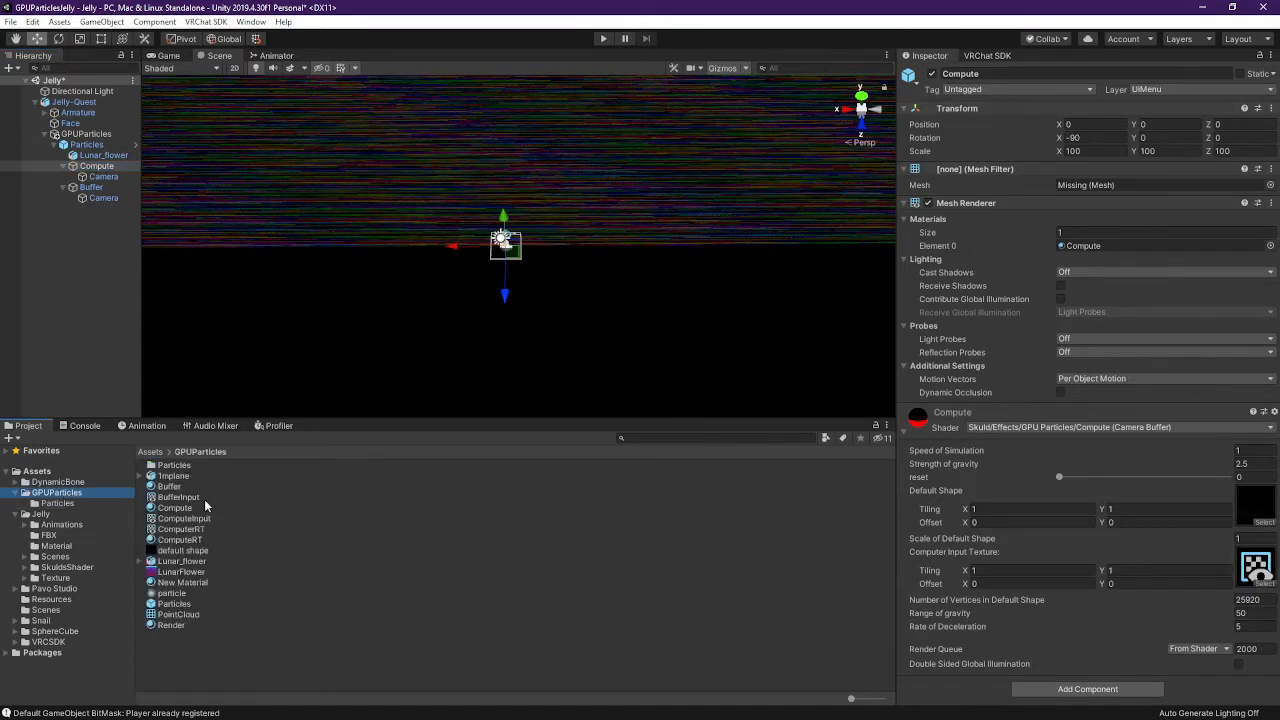
left_click(150, 476)
left_click_drag(176, 497, 1133, 188)
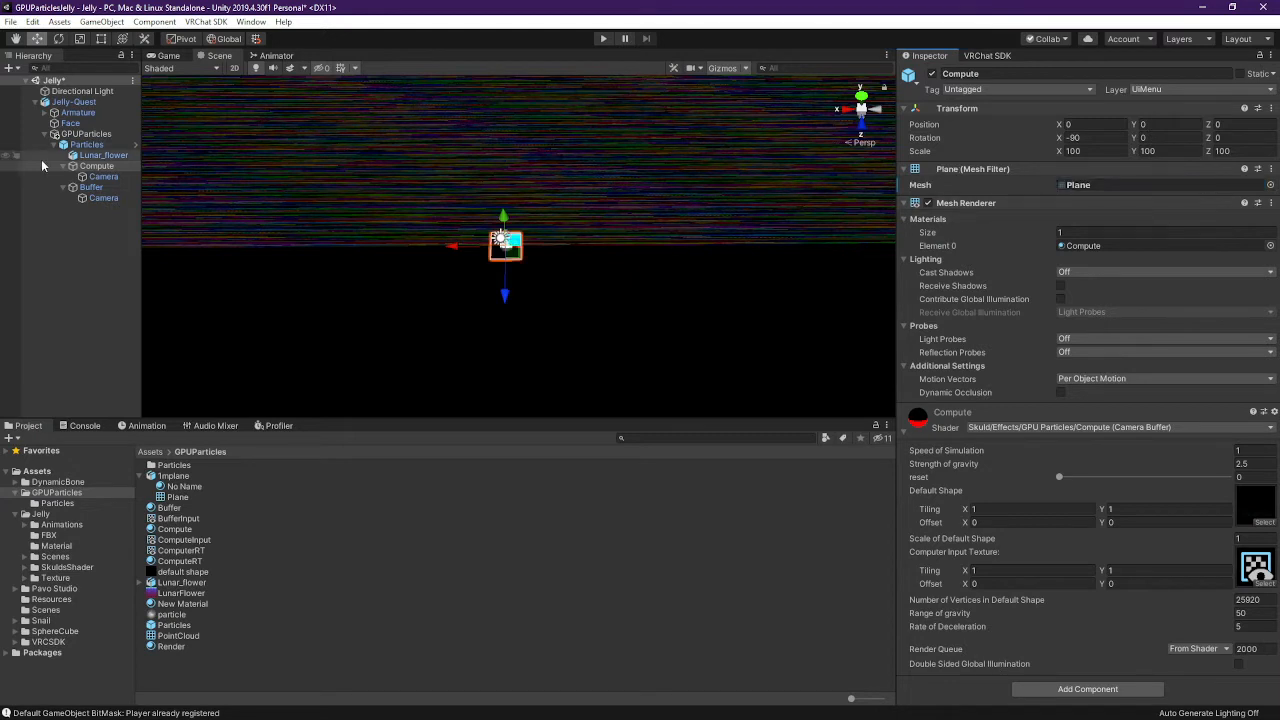
left_click(91, 187)
left_click_drag(175, 500, 1130, 186)
right_click_drag(544, 276, 568, 712)
right_click_drag(622, 270, 598, 130)
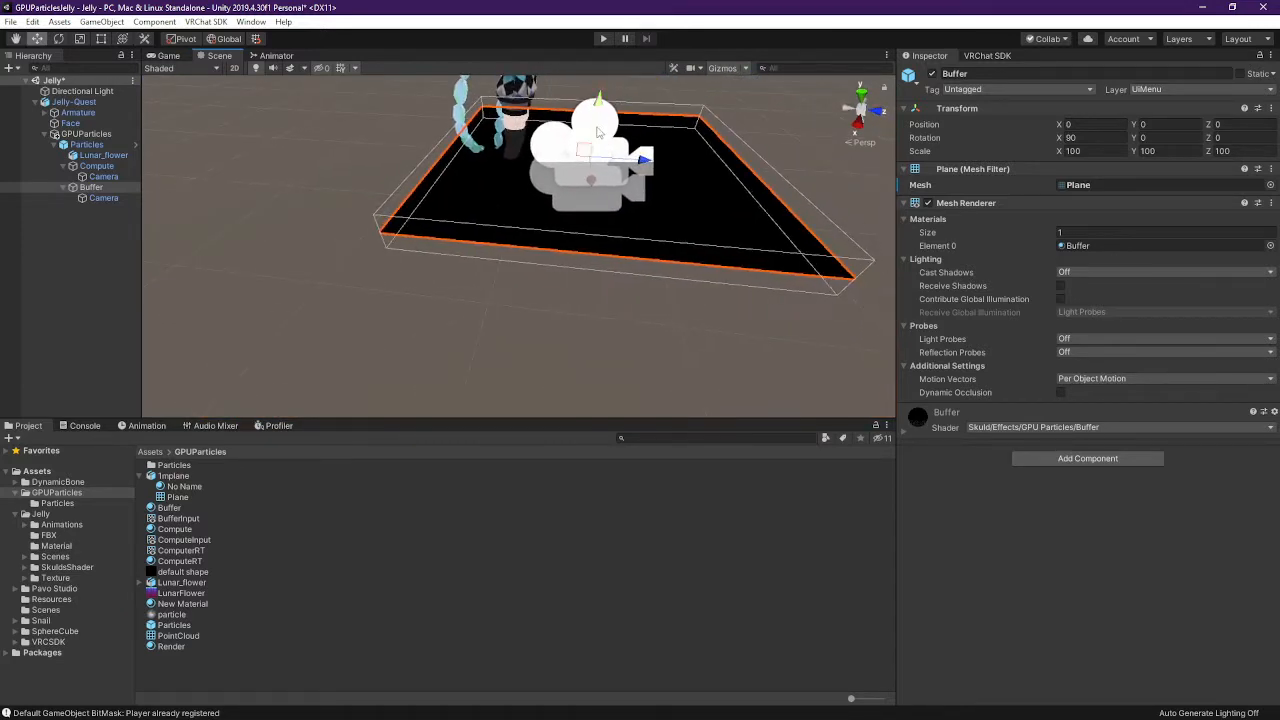
Check that the camera under Compute renders into the BufferInput render texture
left_click(104, 177)
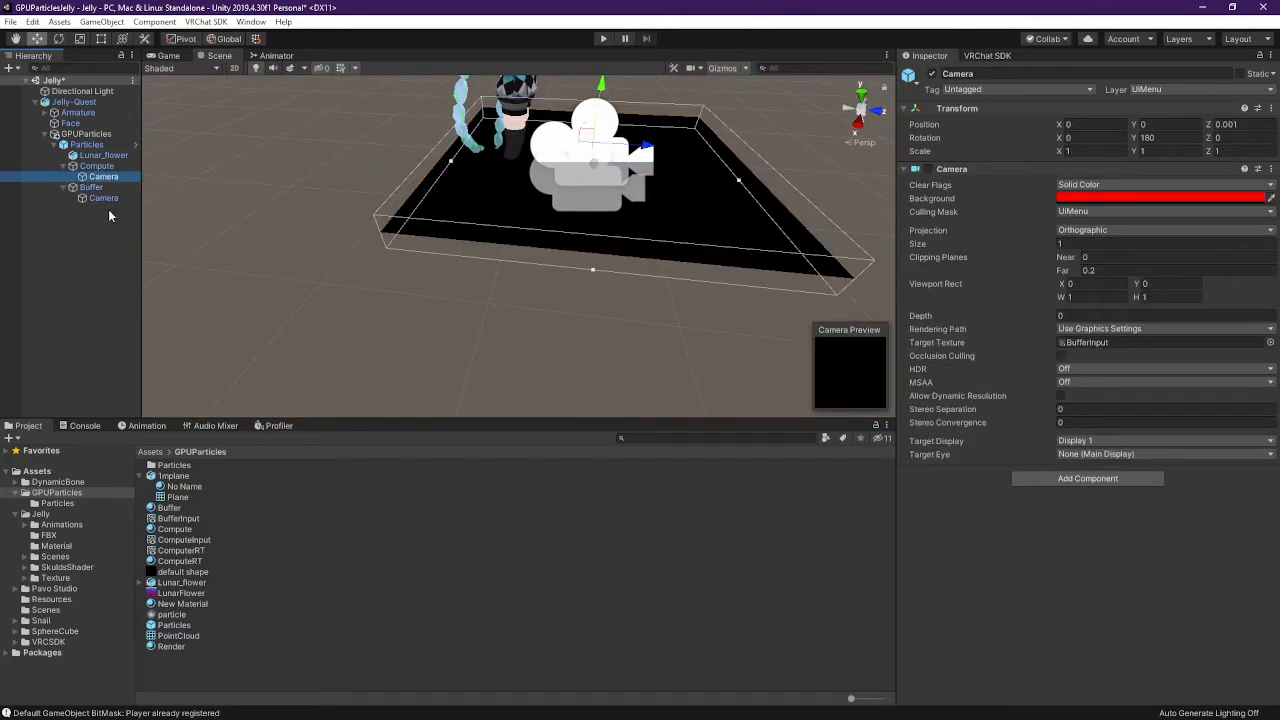
left_click(114, 189)
left_click(117, 178)
left_click(106, 166)
left_click(107, 177)
left_click(107, 166)
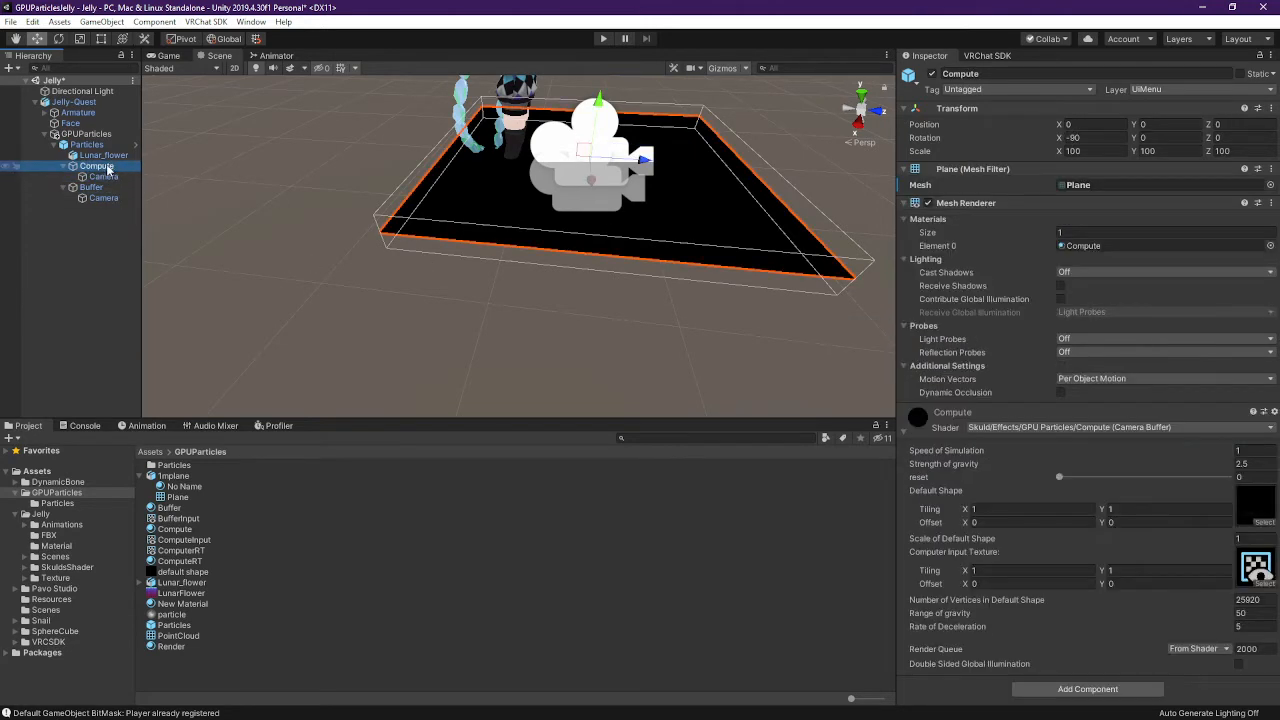
left_click(107, 177)
left_click(107, 166)
left_click(107, 177)
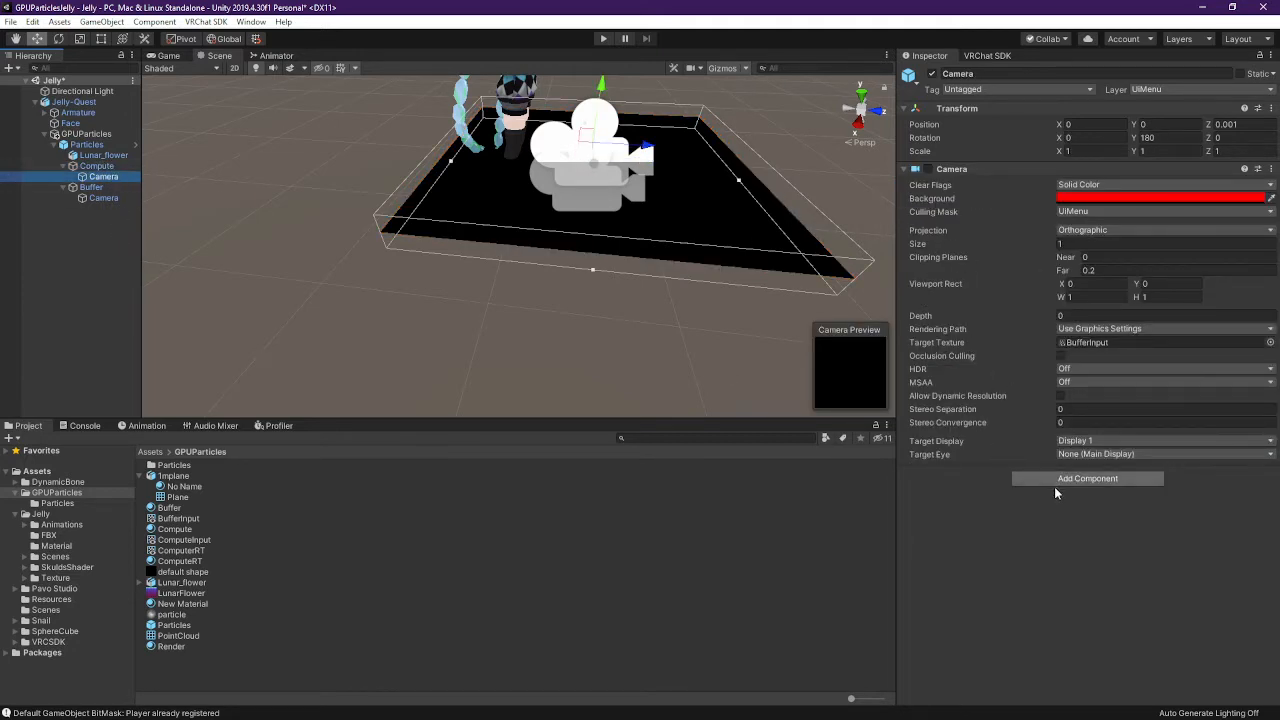
left_click(1087, 343)
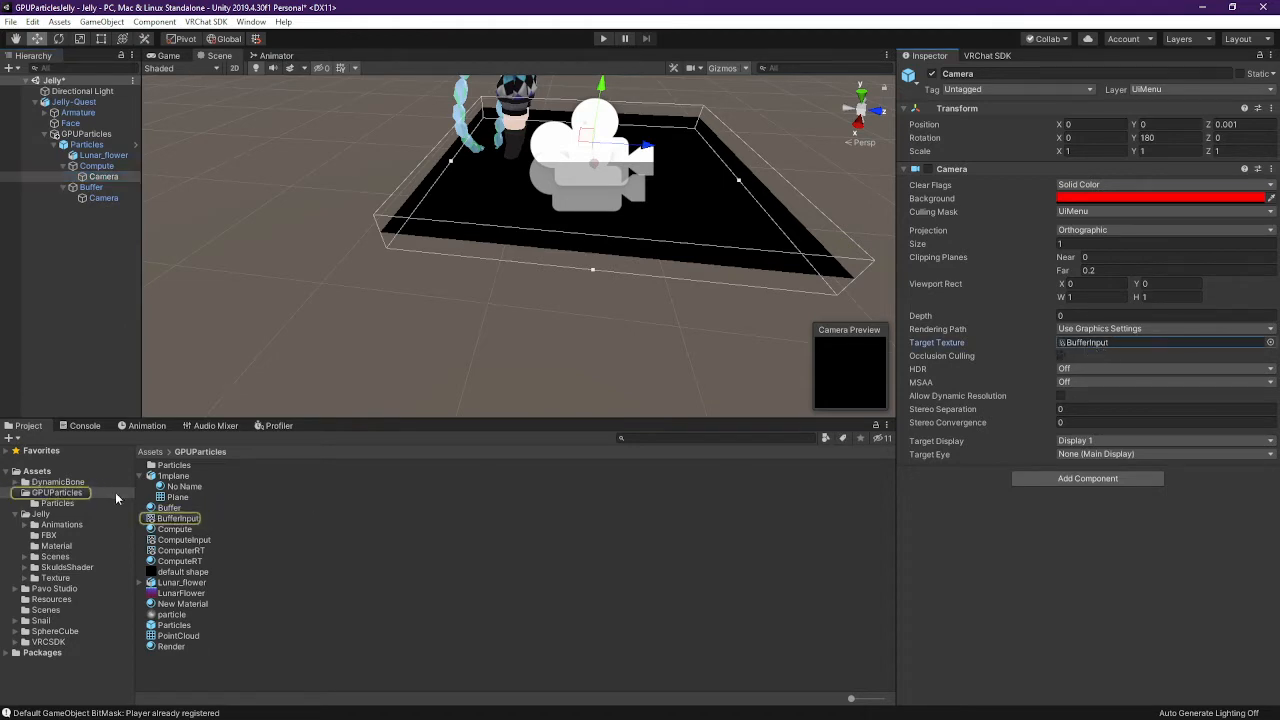
left_click(172, 520)
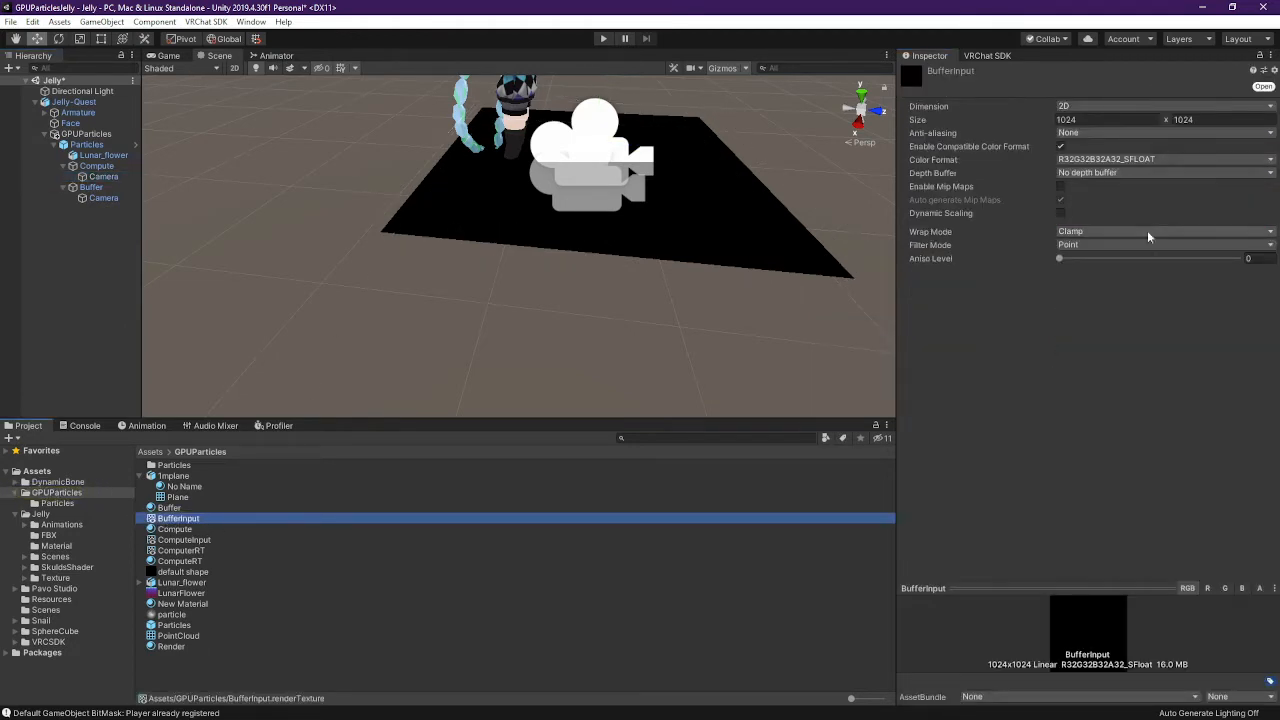
Confirm Buffer's material reads ComputerRT, its camera targets ComputeInput, and Compute's material reads it
left_click(684, 218)
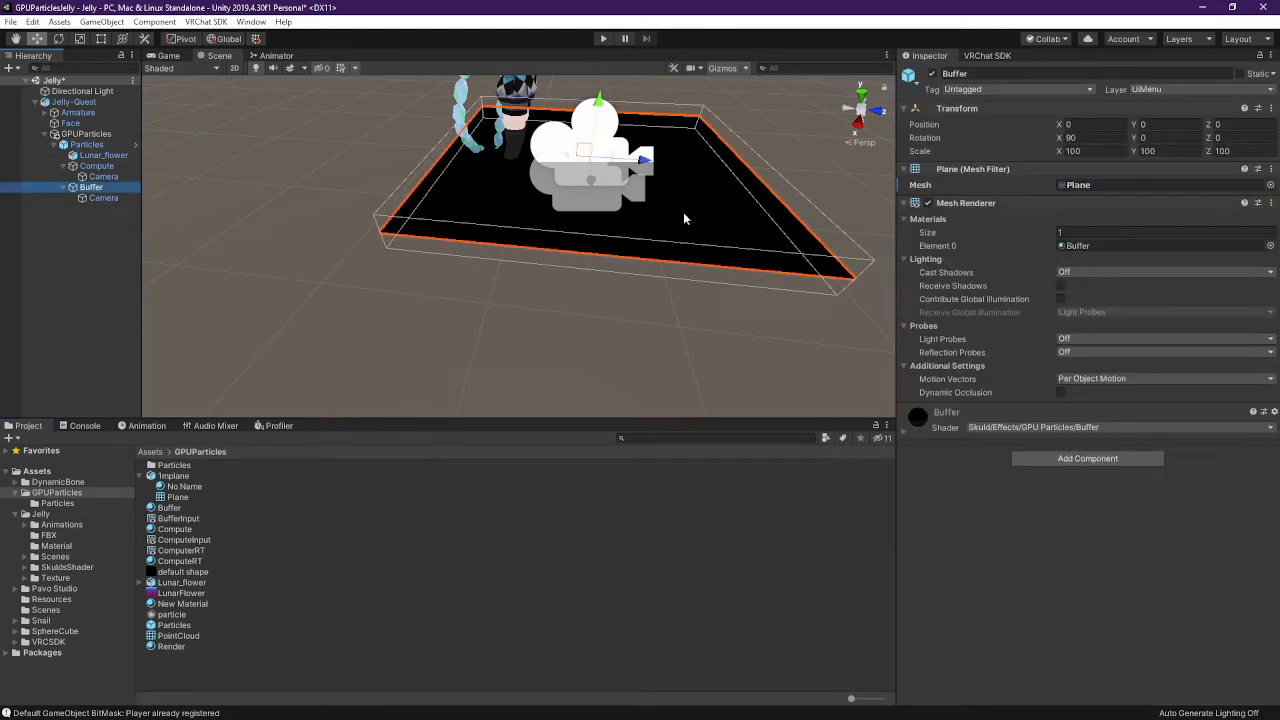
left_click(899, 437)
left_click(905, 433)
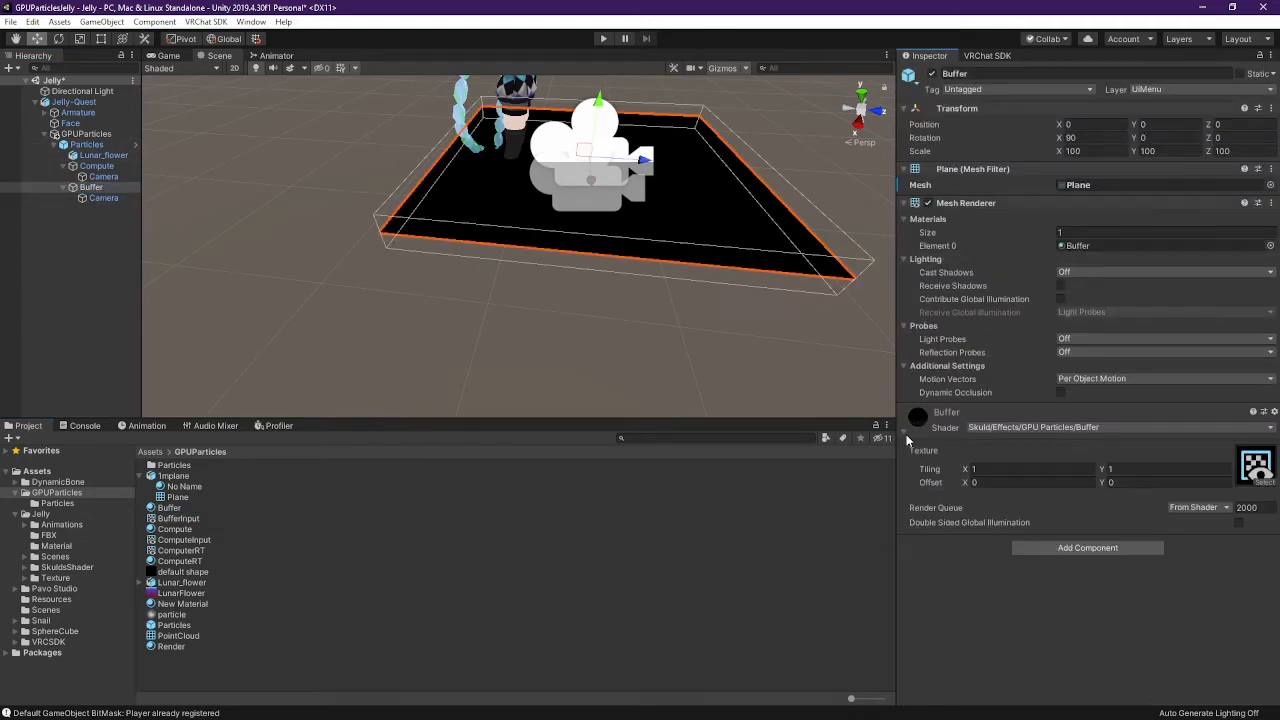
left_click(1257, 470)
left_click(1259, 474)
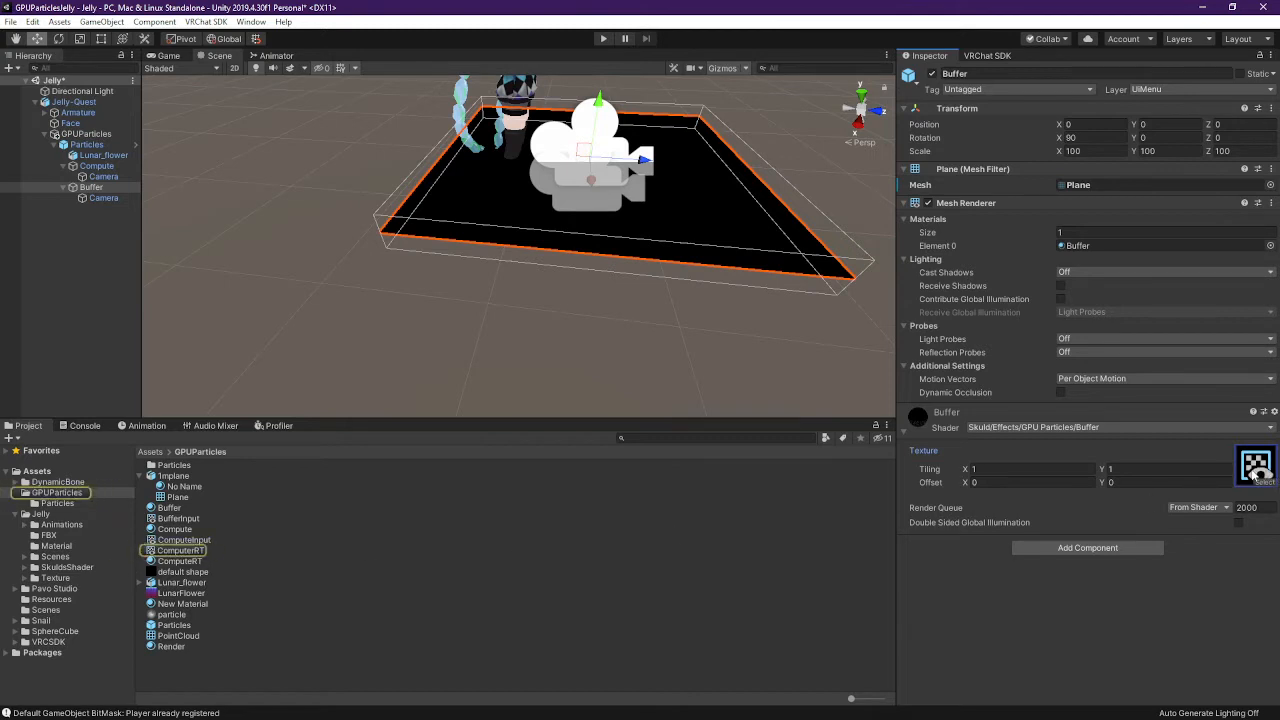
left_click(118, 198)
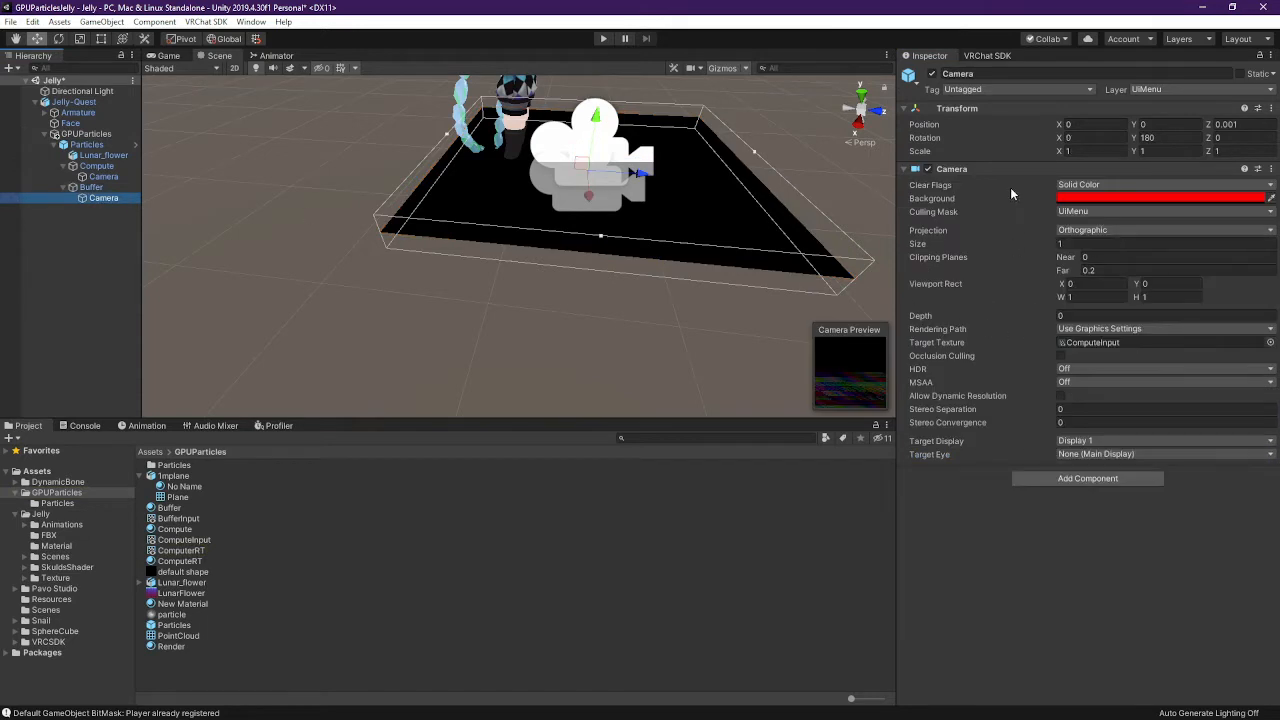
left_click(1106, 344)
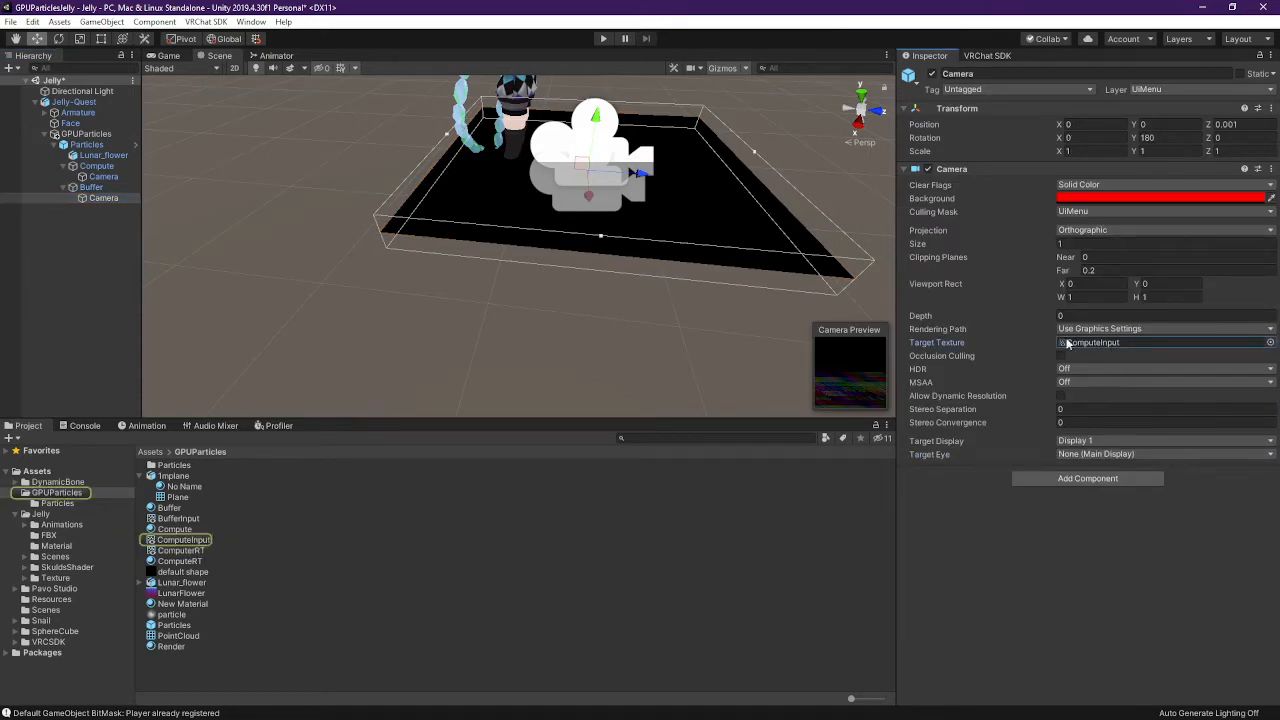
left_click(108, 167)
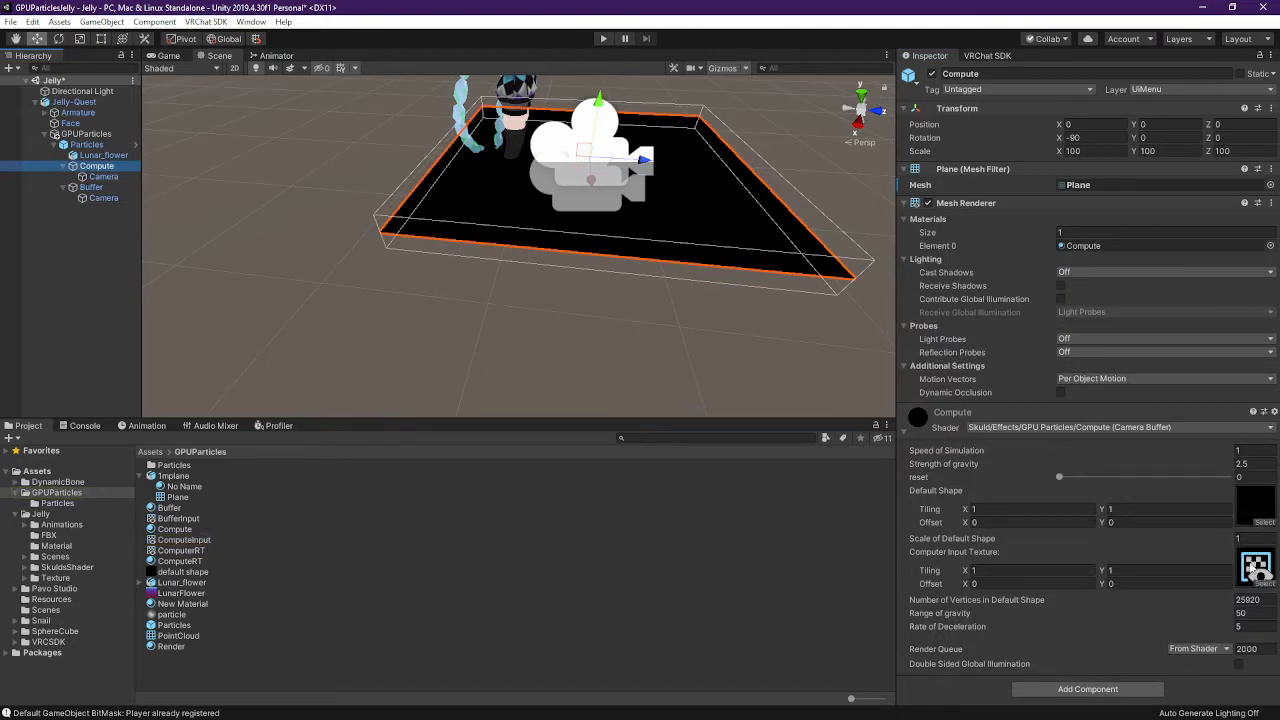
left_click(1256, 567)
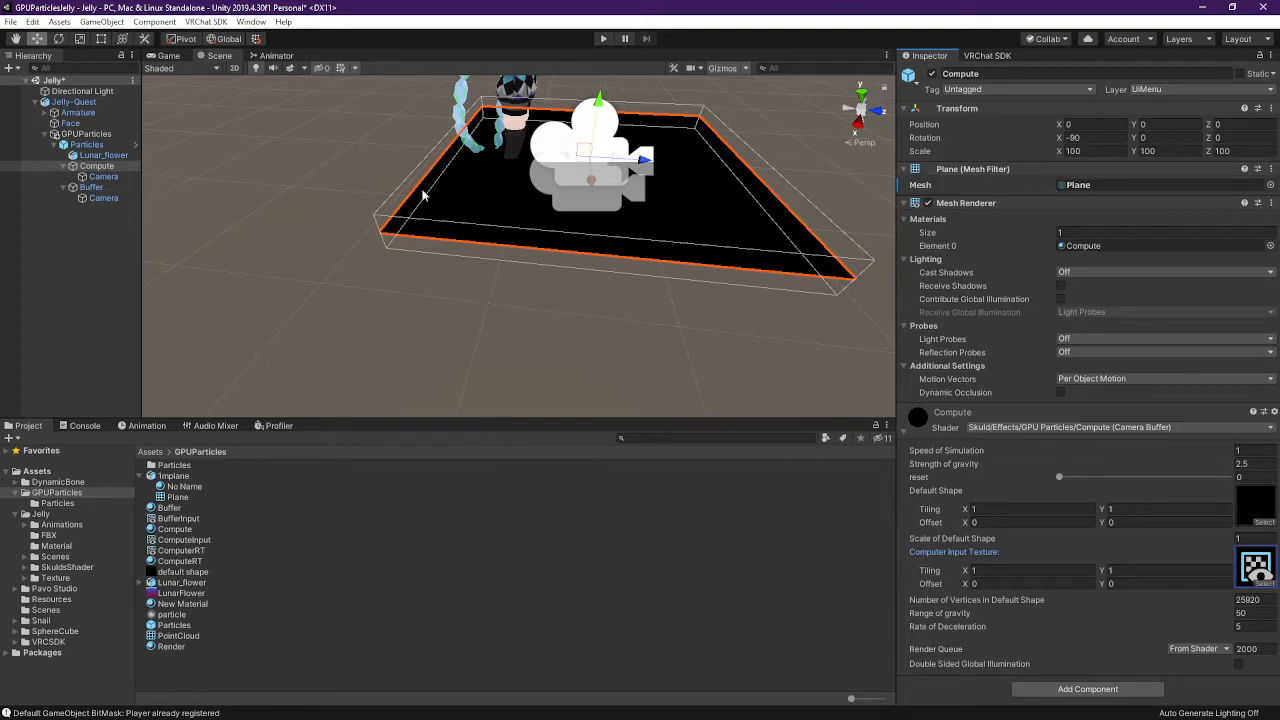
Open the default shape texture's import settings, peeking at standalone overrides before returning to Default
left_click(175, 583)
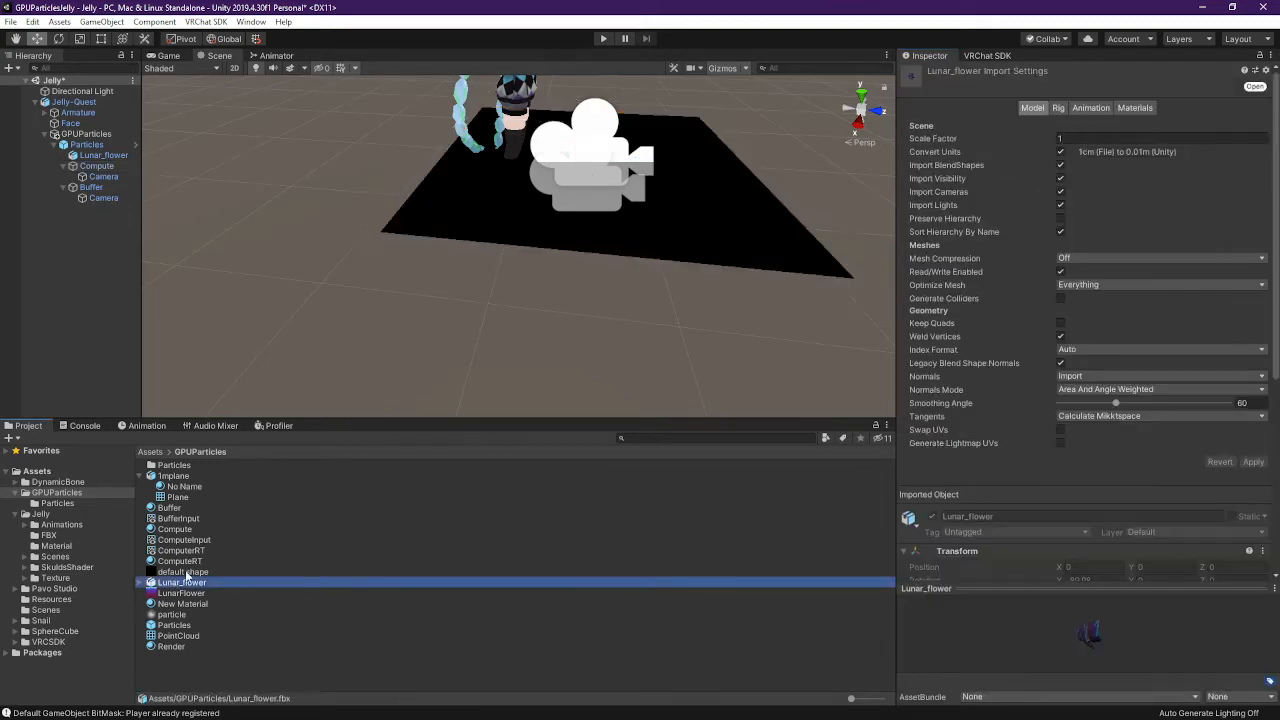
left_click(193, 572)
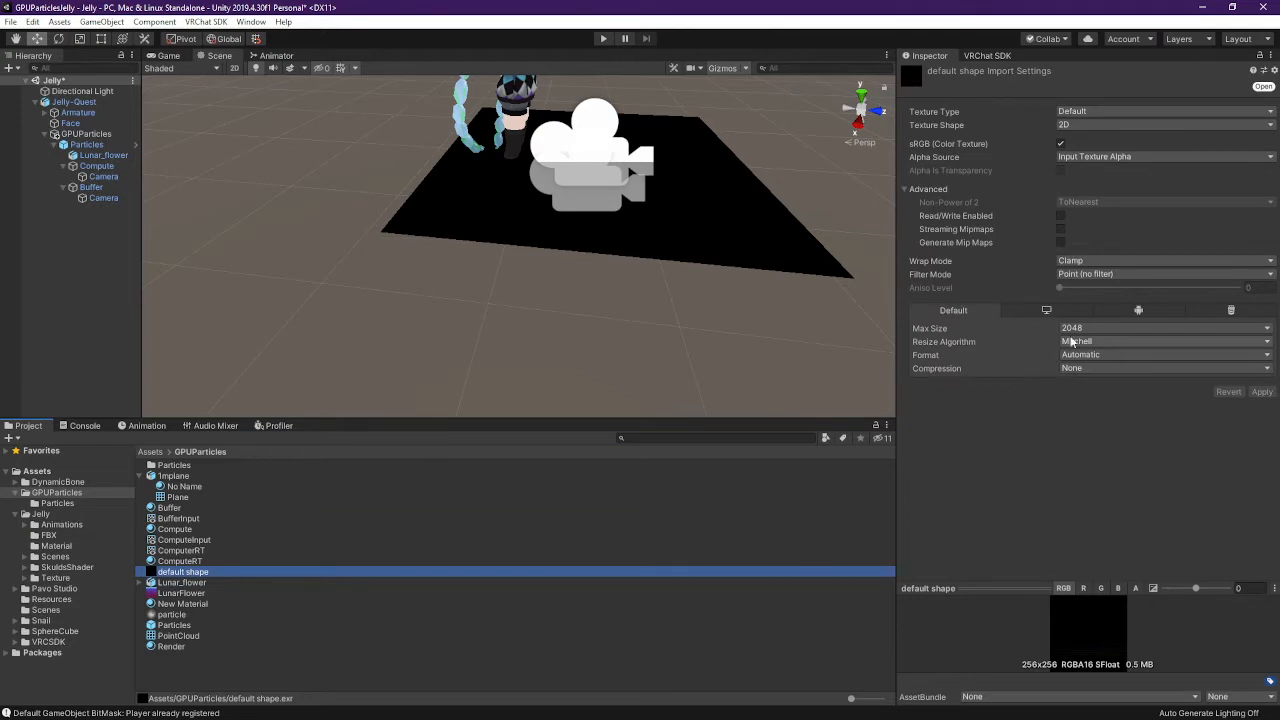
left_click(1058, 312)
left_click(972, 312)
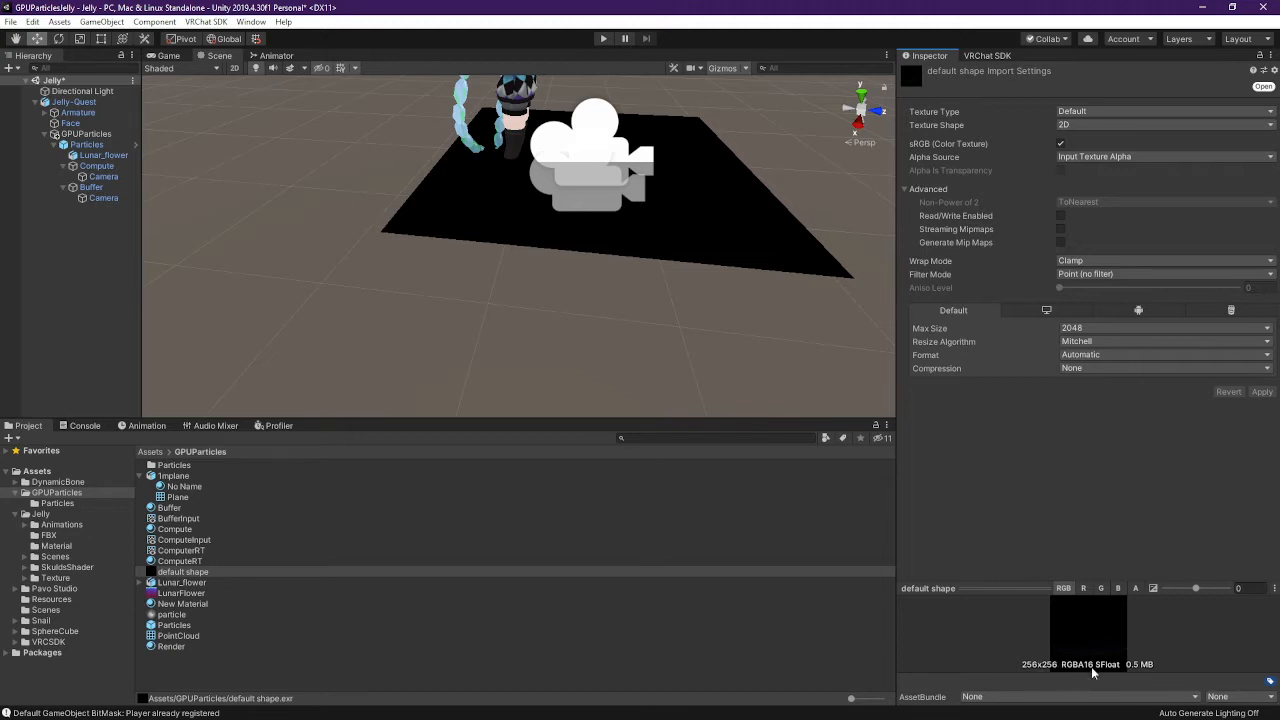
right_click_drag(519, 220, 547, 157)
right_click_drag(605, 379, 514, 271)
right_click_drag(565, 342, 604, 340)
right_click_drag(600, 290, 388, 273)
right_click_drag(397, 328, 350, 328)
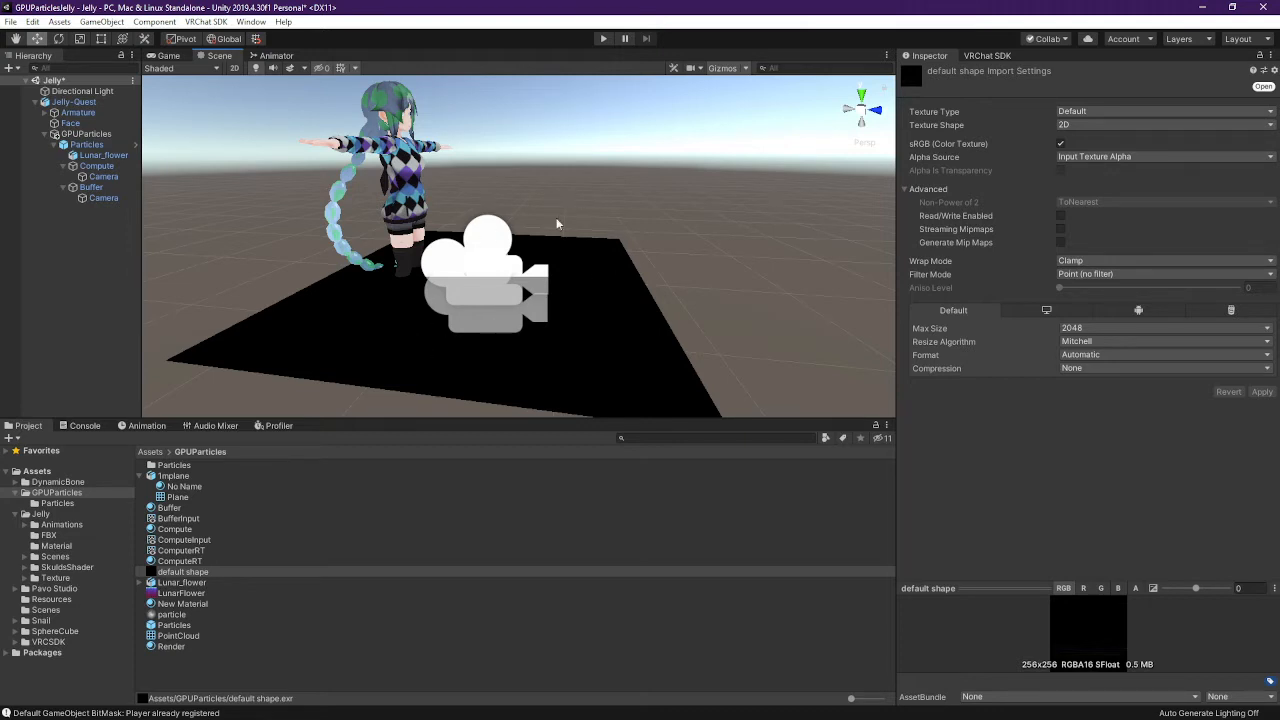
left_click_drag(382, 390, 655, 325, "alt")
Start Play mode and view the Lunar_flower particles in the Scene view
left_click(103, 155)
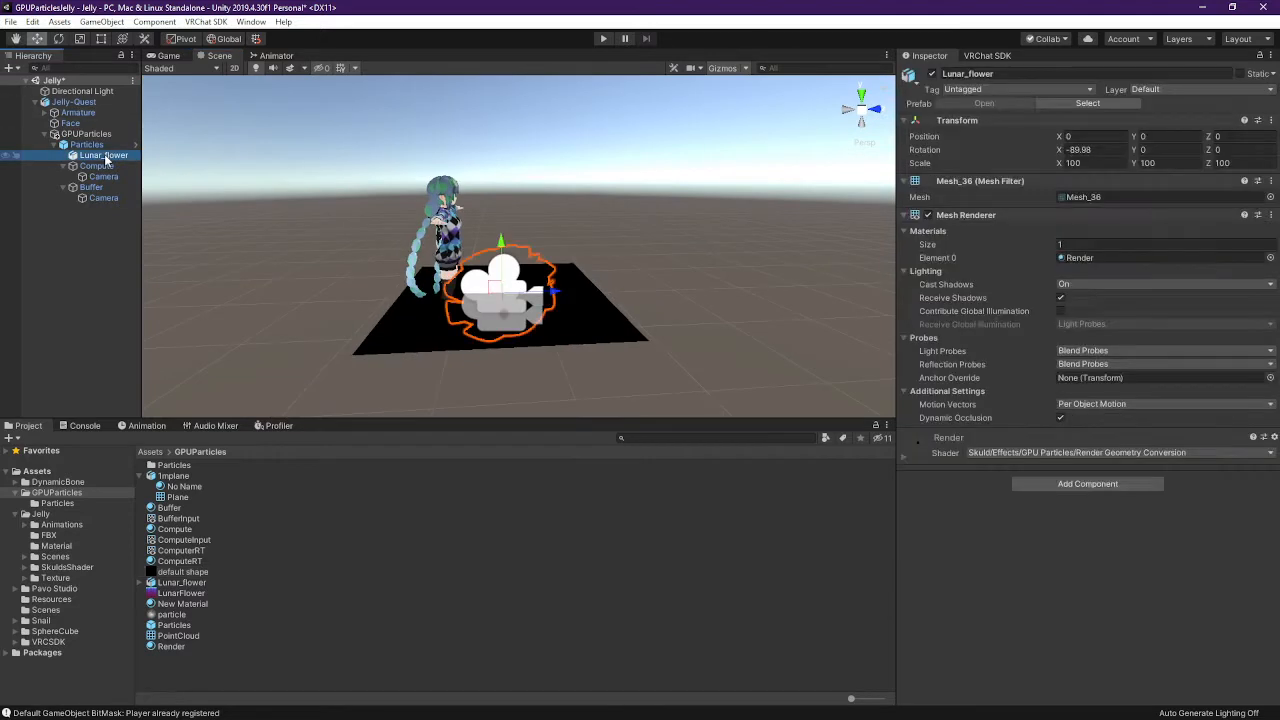
left_click(605, 39)
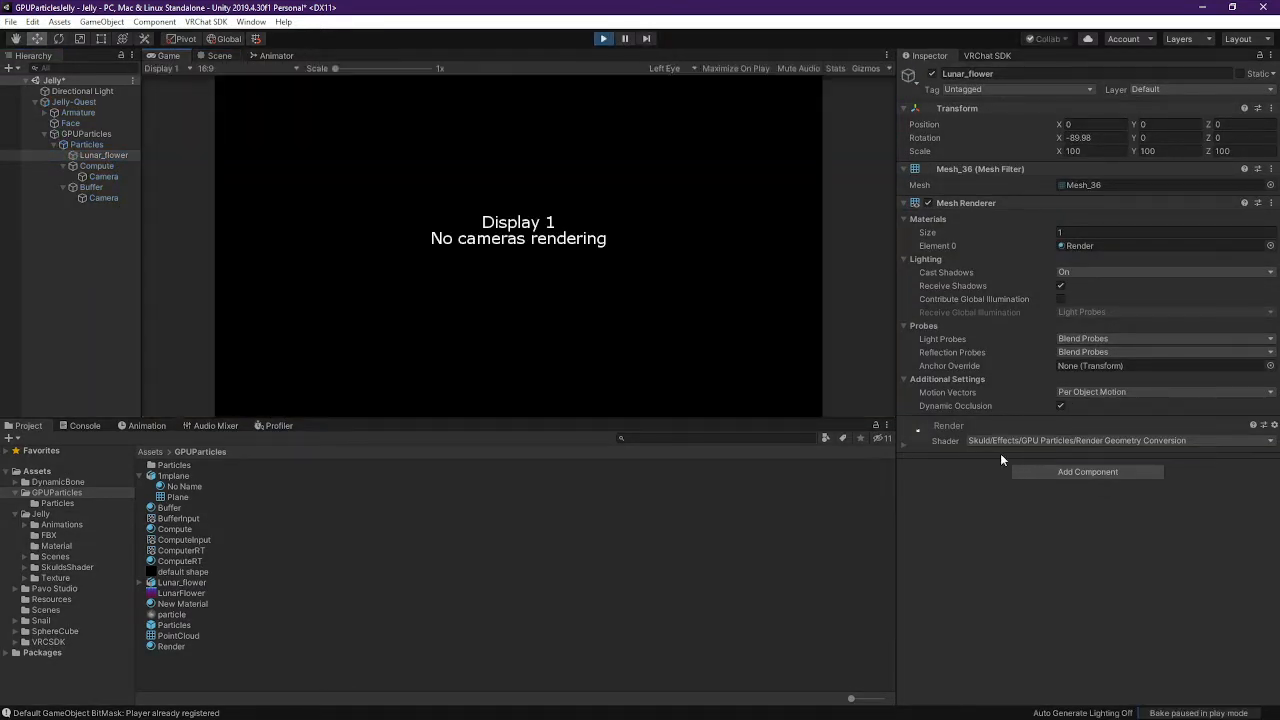
left_click(219, 55)
left_click_drag(461, 279, 580, 343, "alt")
right_click_drag(581, 343, 652, 144)
key("d")
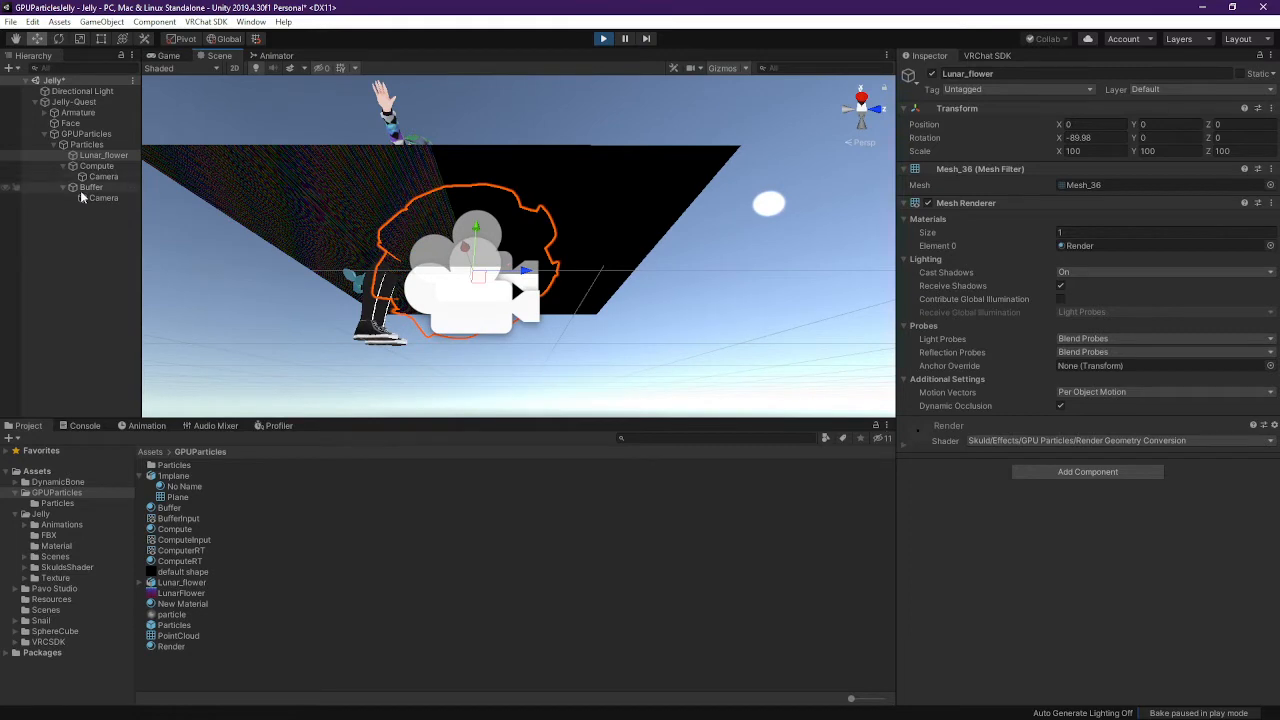
Select the Compute plane and drag its material's reset slider to 1
left_click(55, 187)
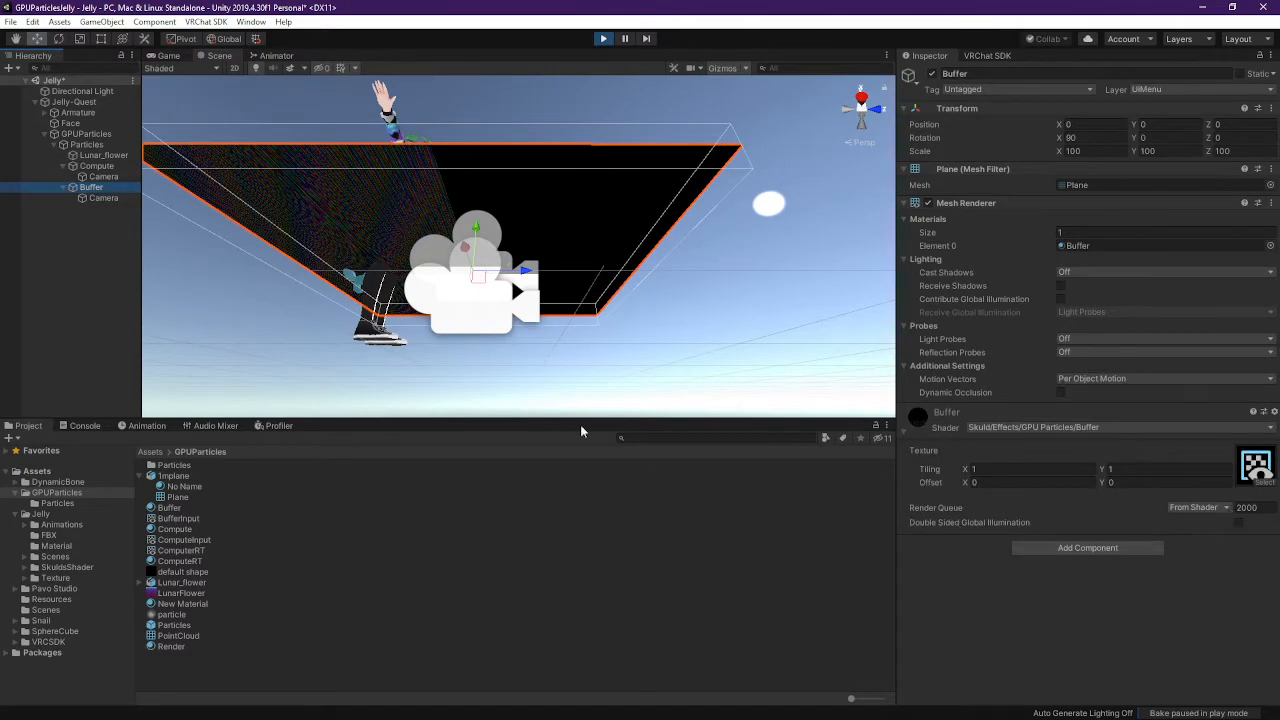
key("Up")
key("Up")
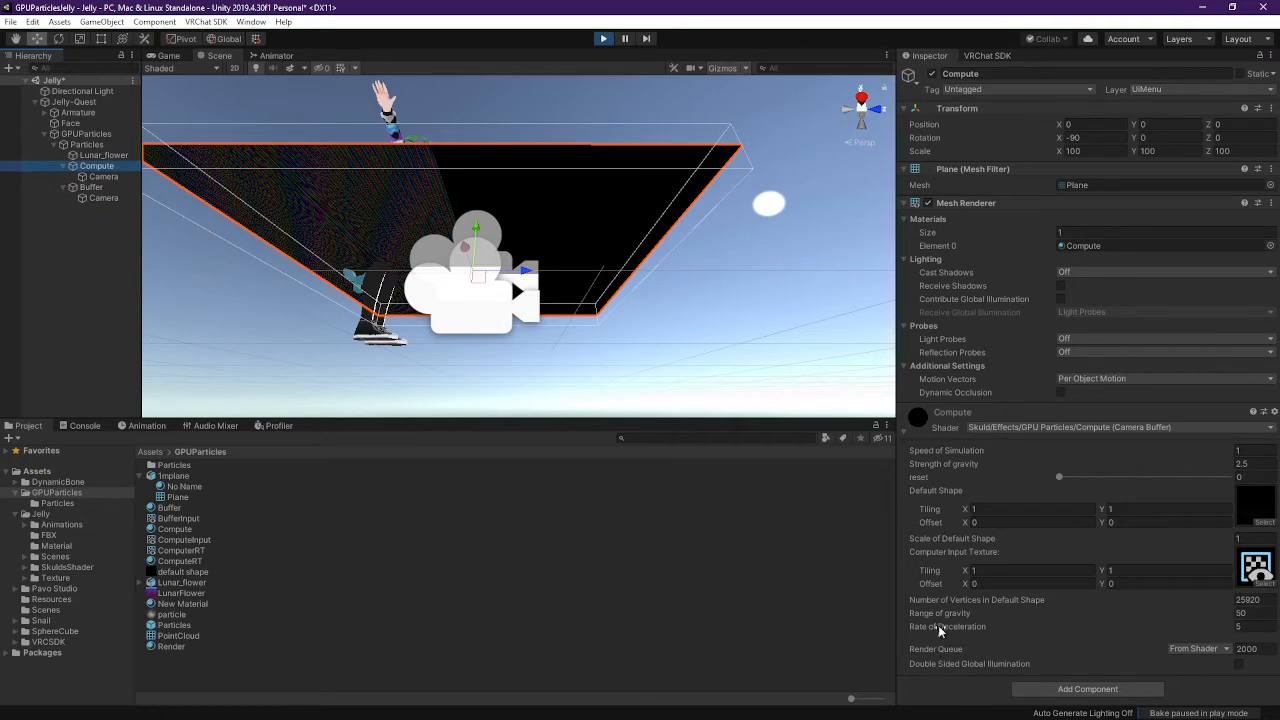
left_click(1065, 481)
left_click_drag(1065, 481, 1238, 481)
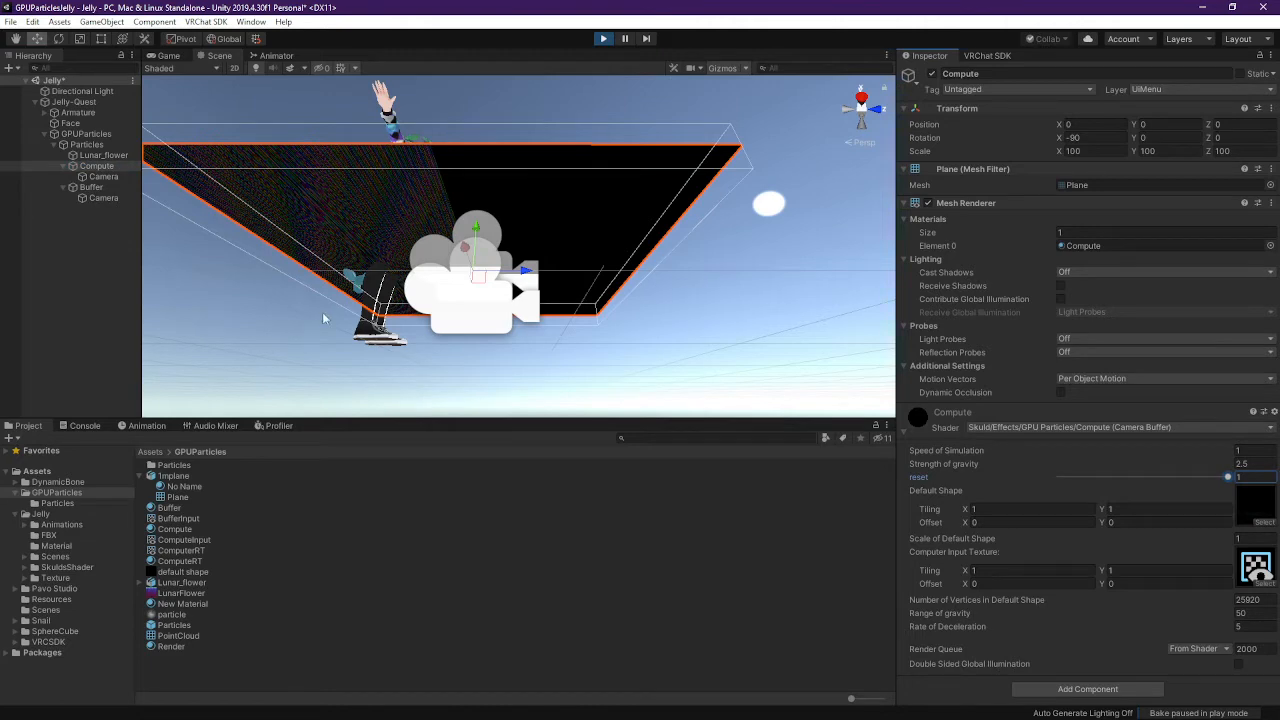
right_click_drag(525, 286, 515, 377)
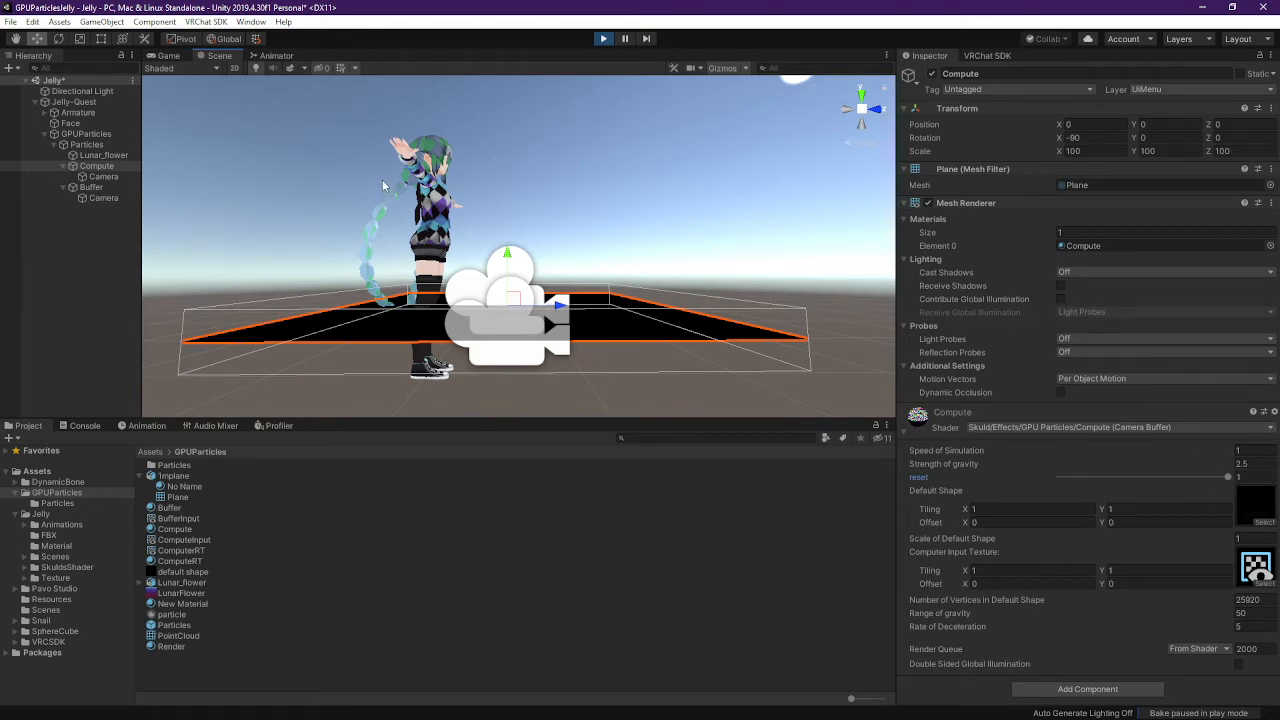
right_click_drag(459, 148, 403, 178)
left_click(104, 176)
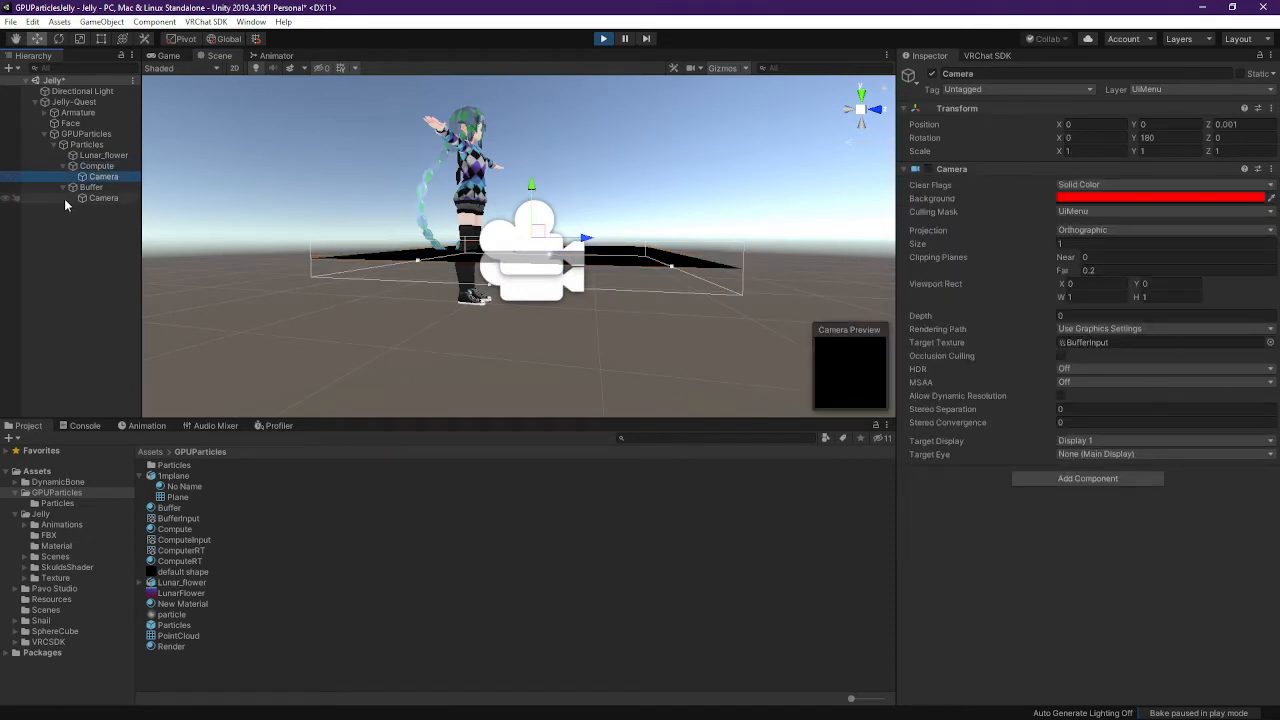
left_click(100, 198)
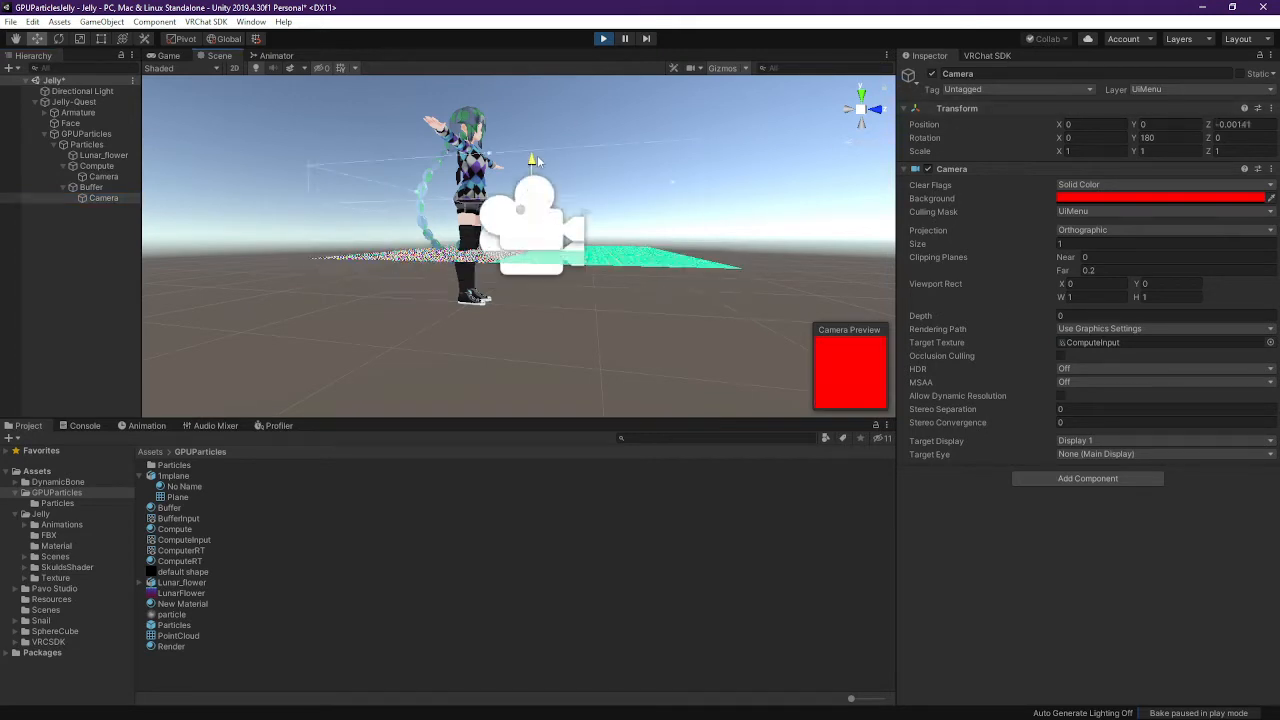
left_click_drag(532, 212, 542, 102)
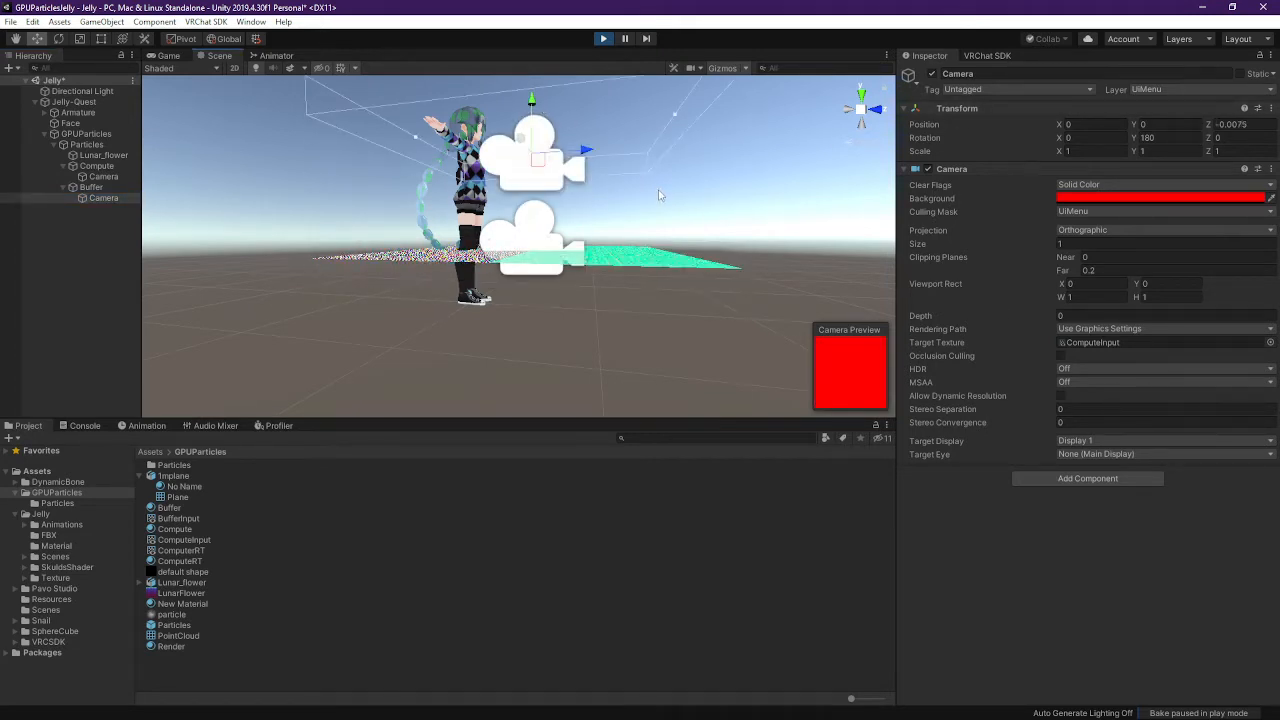
mouse_move(662, 196)
middle_mouse_down()
mouse_move(660, 246)
mouse_move(667, 215)
middle_mouse_up()
right_click_drag(669, 219, 571, 291)
scroll(690, 262, "down", 5)
middle_click_drag(582, 307, 570, 312)
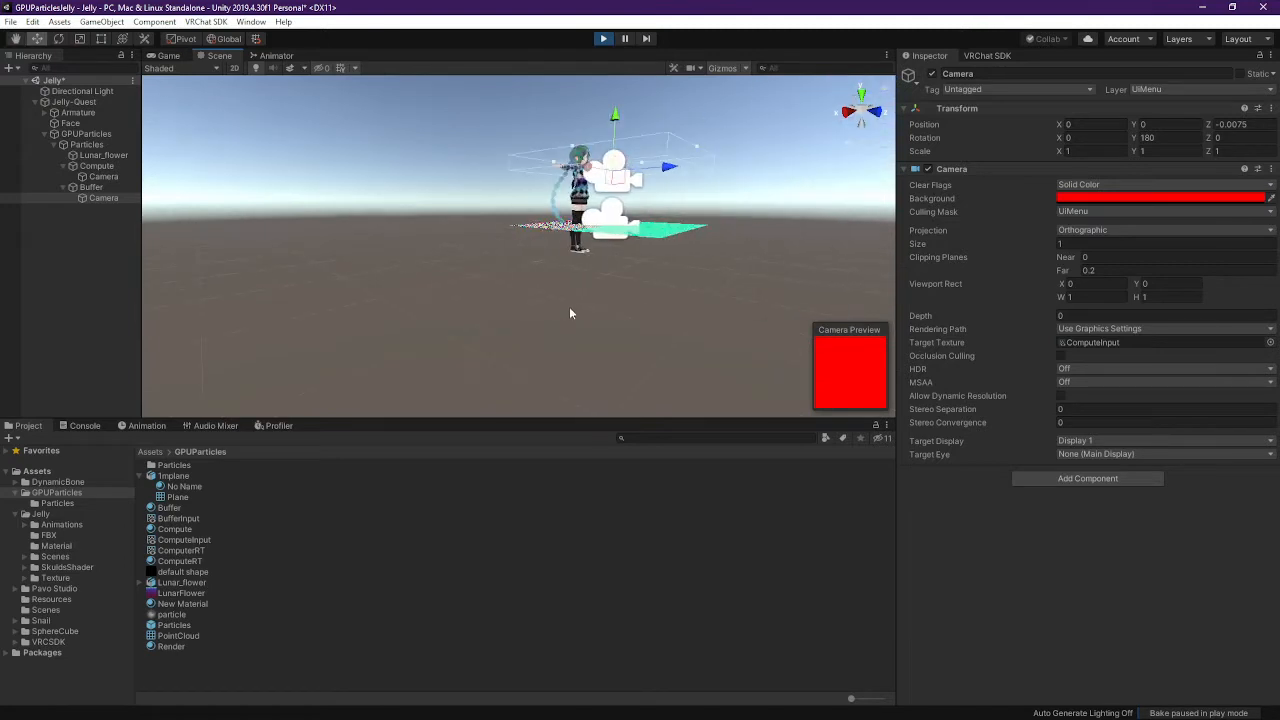
right_click_drag(576, 285, 578, 280)
key("w")
right_click_drag(595, 290, 735, 286)
key("w")
key("s")
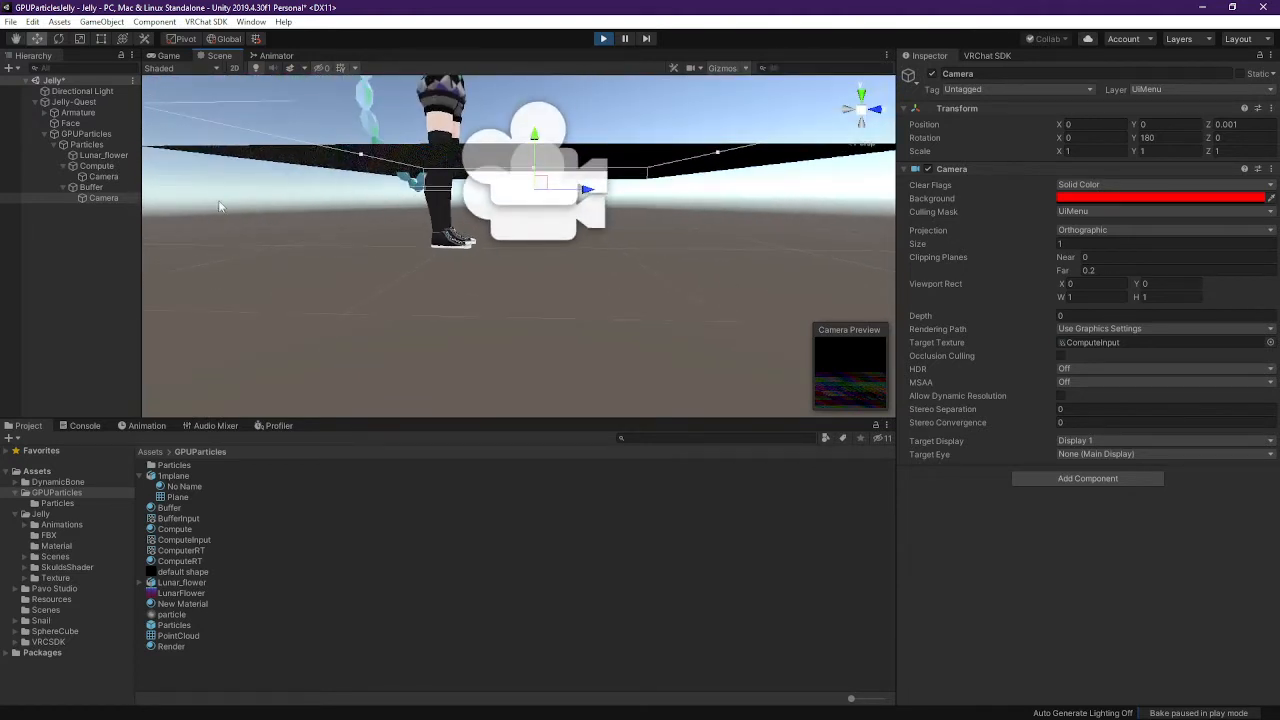
left_click(92, 187)
left_click(931, 74)
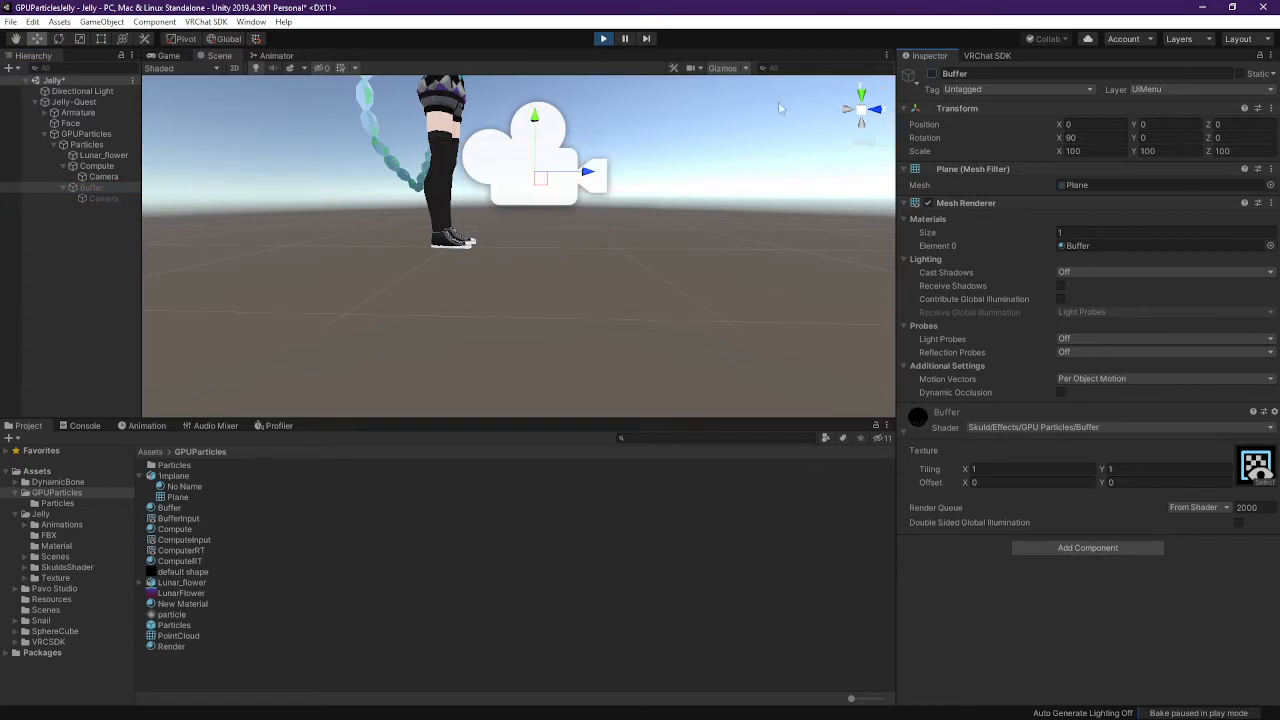
left_click(100, 177)
middle_click_drag(684, 271, 566, 247)
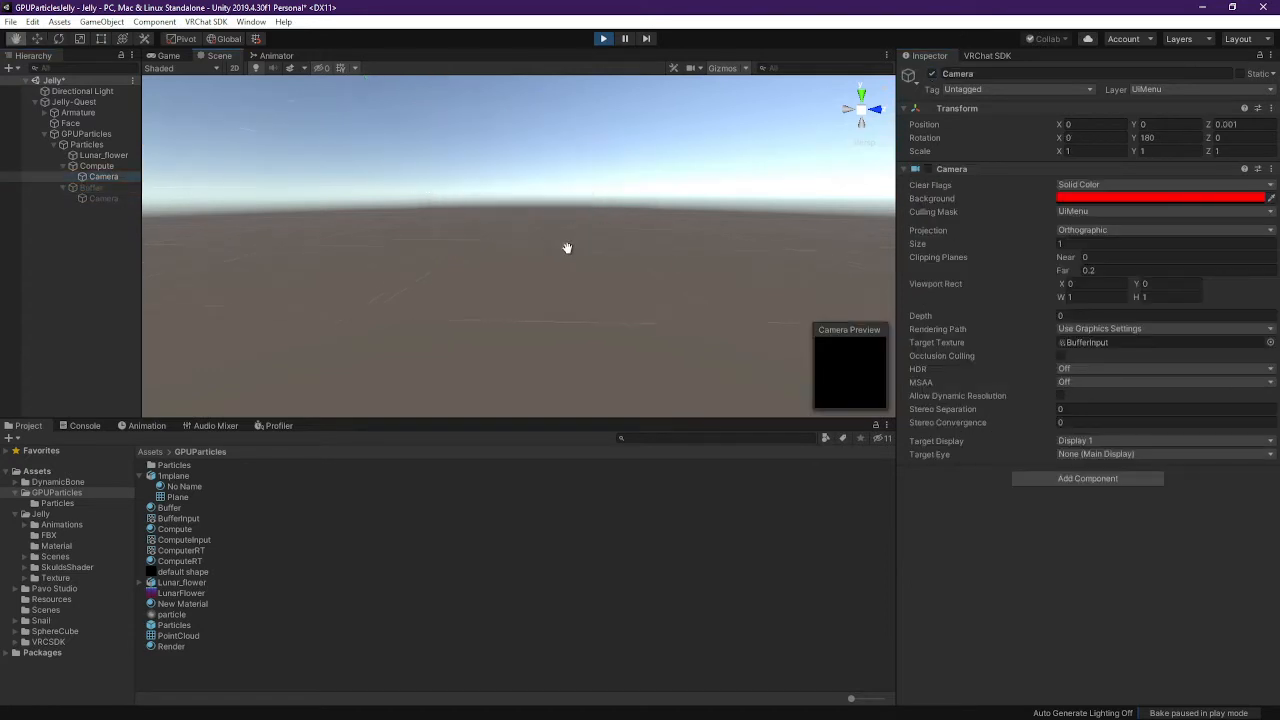
right_click_drag(598, 223, 581, 259)
key("a")
key("w")
key("s")
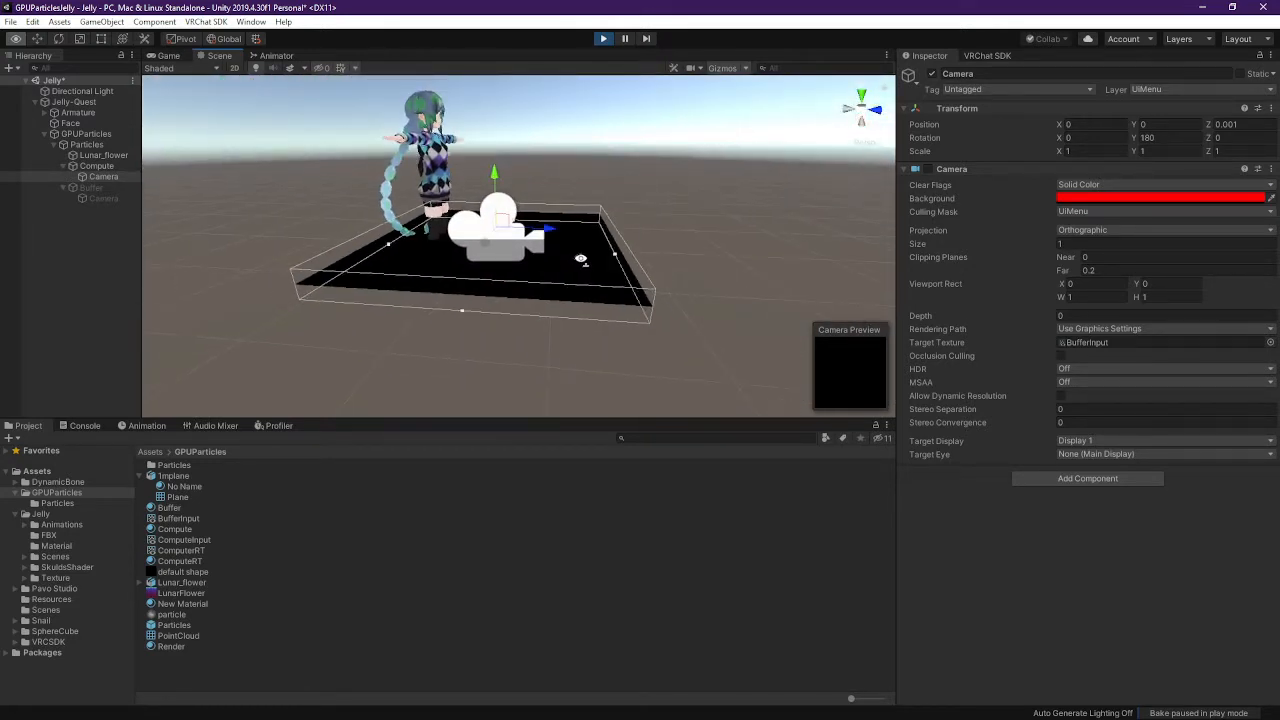
left_click(92, 188)
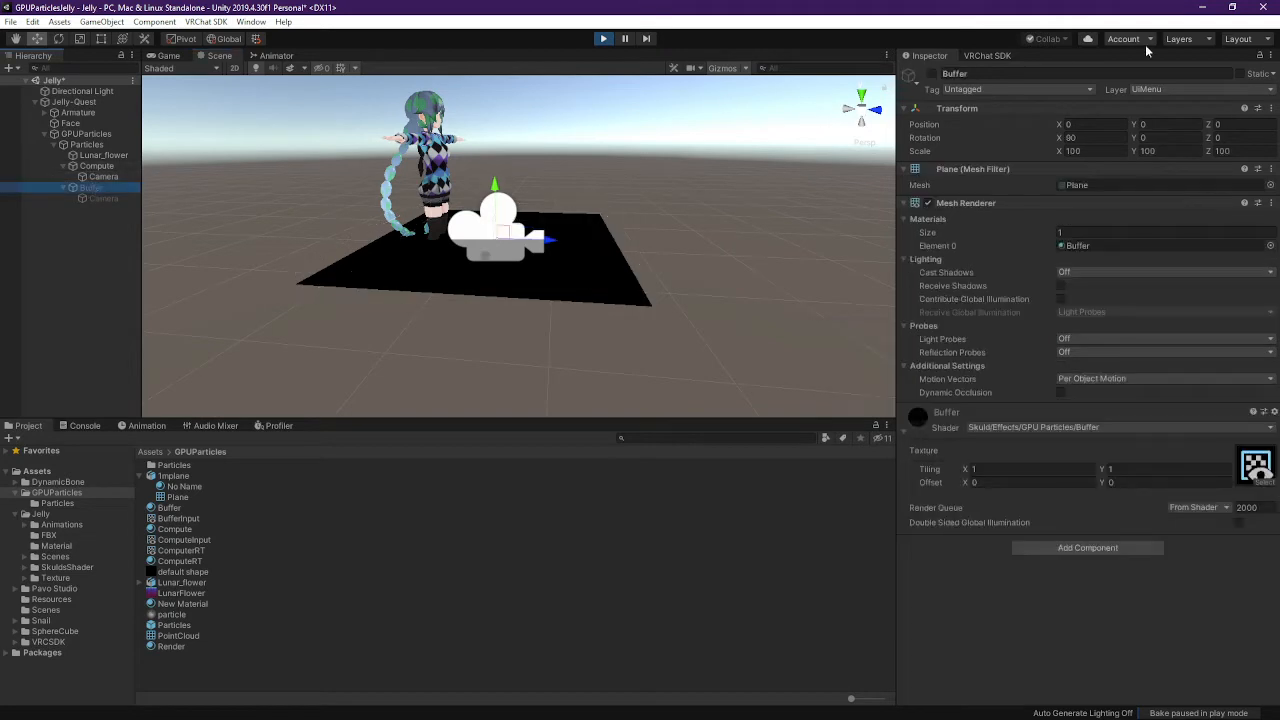
left_click(933, 74)
mouse_move(622, 246)
middle_mouse_down()
mouse_move(614, 223)
mouse_move(623, 248)
middle_mouse_up()
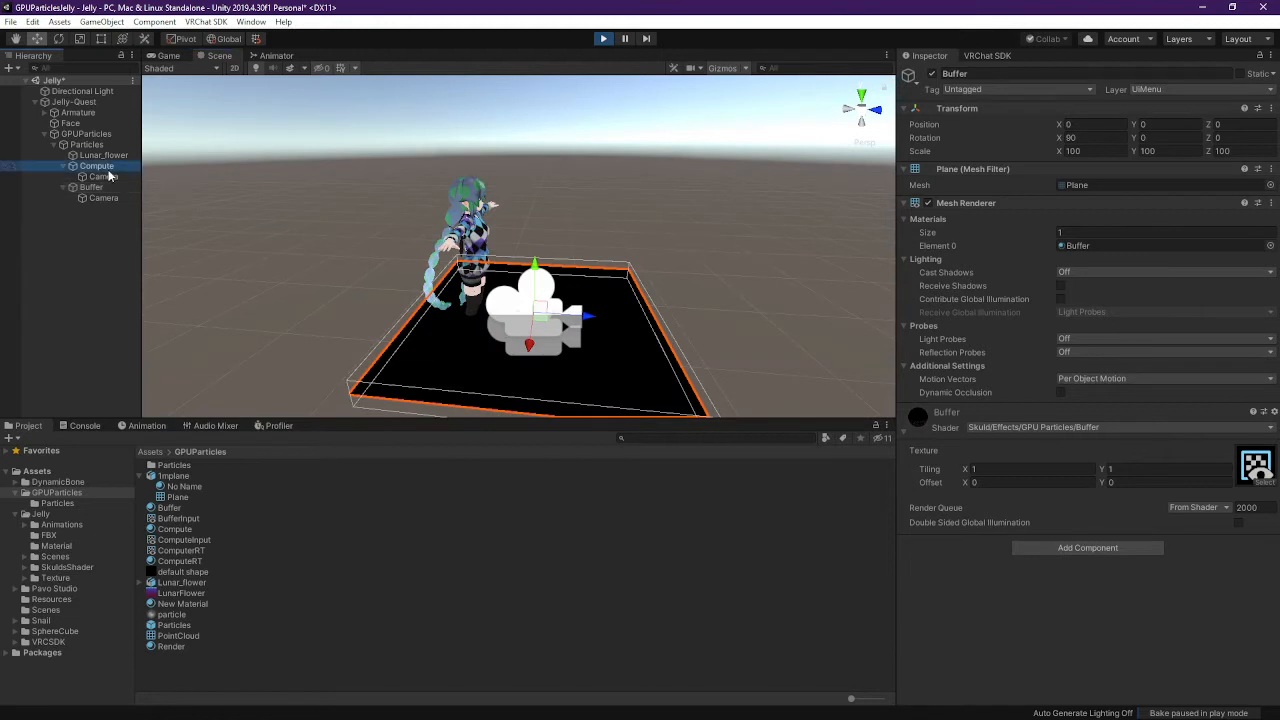
left_click(932, 74)
left_click(932, 74)
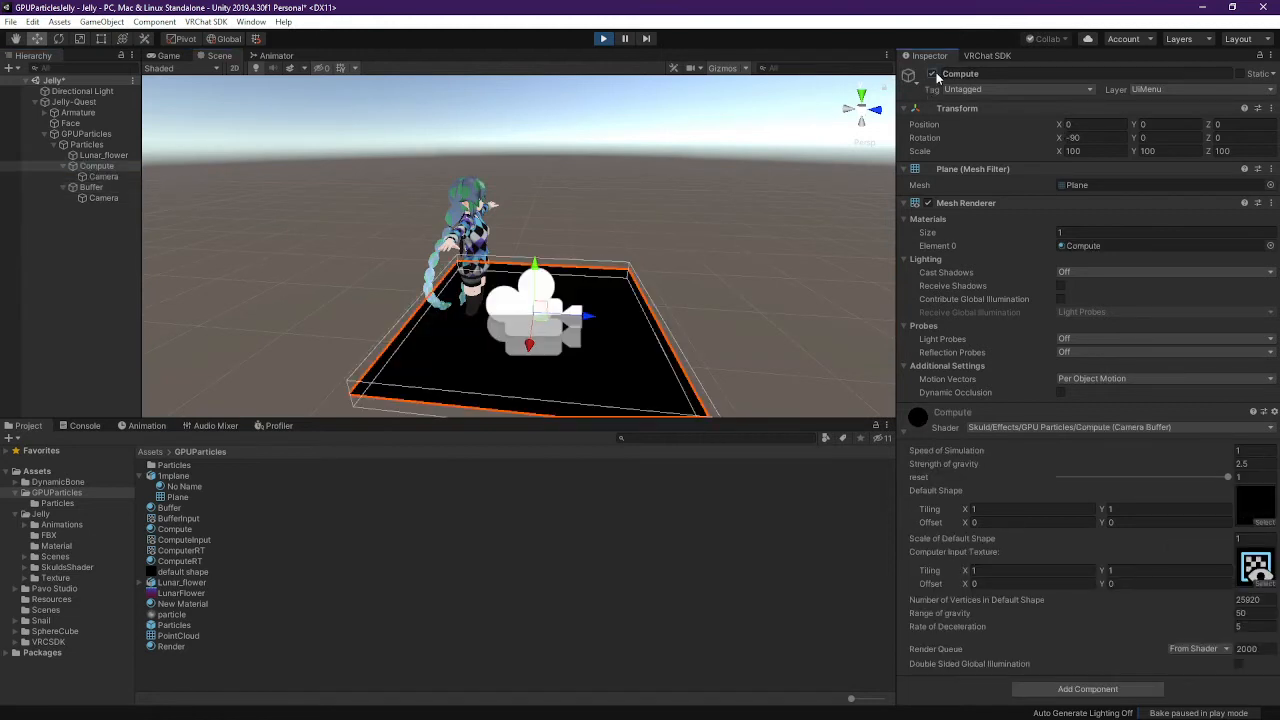
left_click(932, 74)
left_click(932, 74)
middle_click_drag(664, 250, 660, 251)
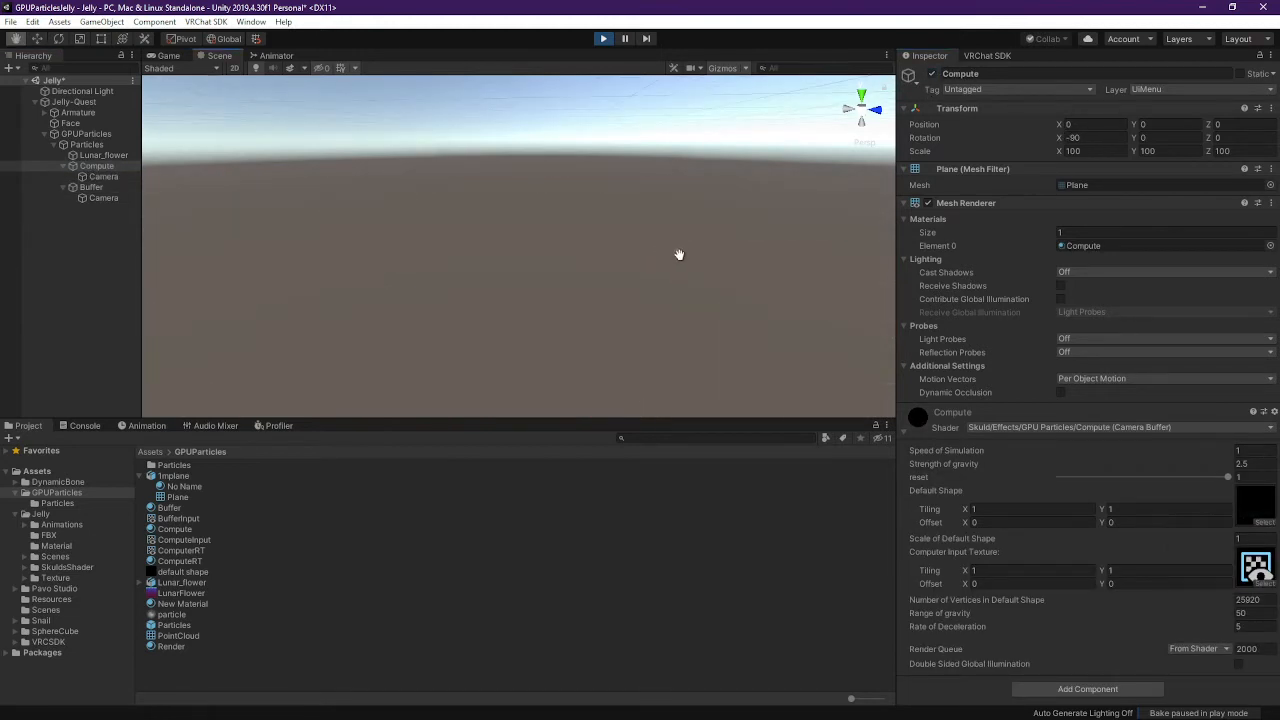
key("f")
left_click_drag(663, 263, 560, 375, "alt")
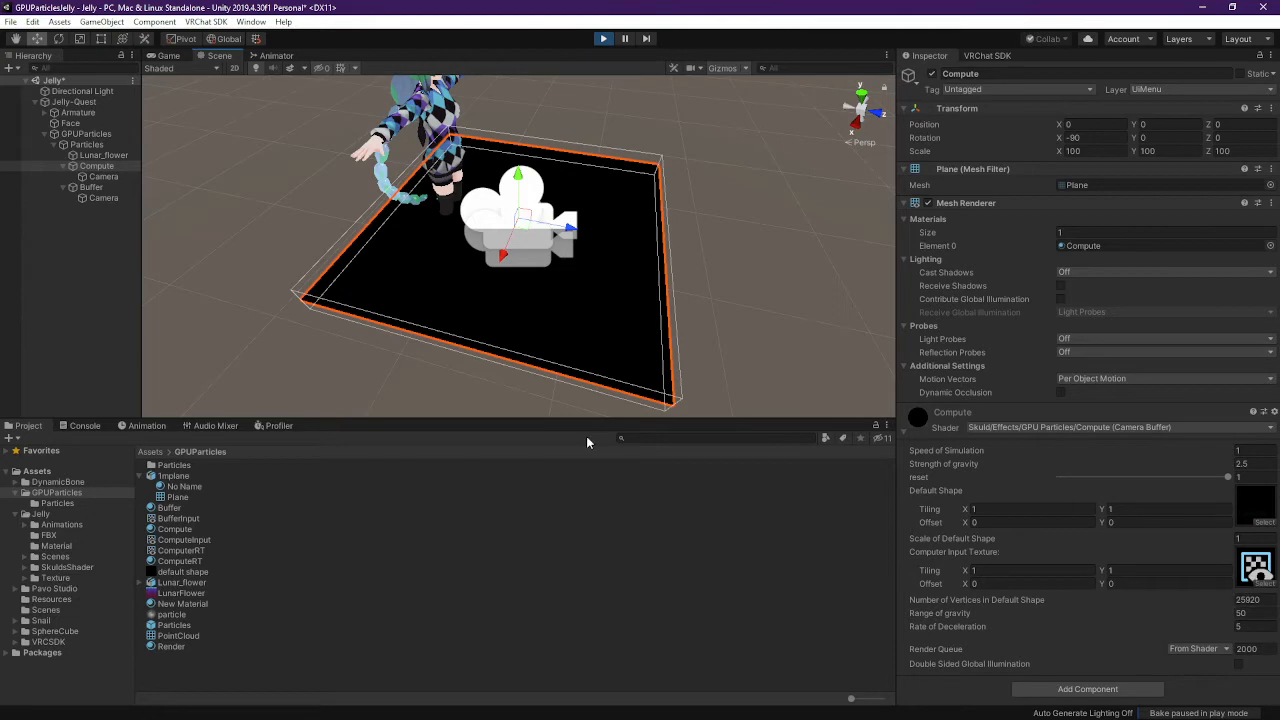
left_click_drag(570, 405, 433, 340, "alt")
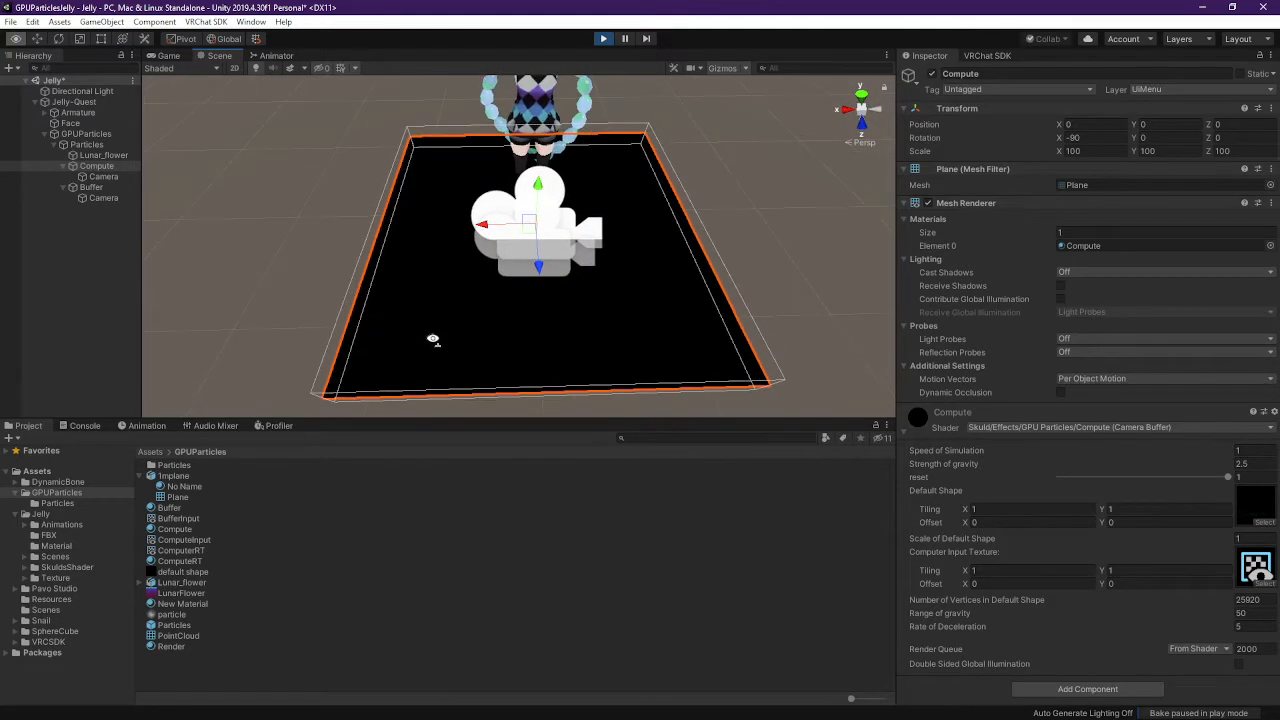
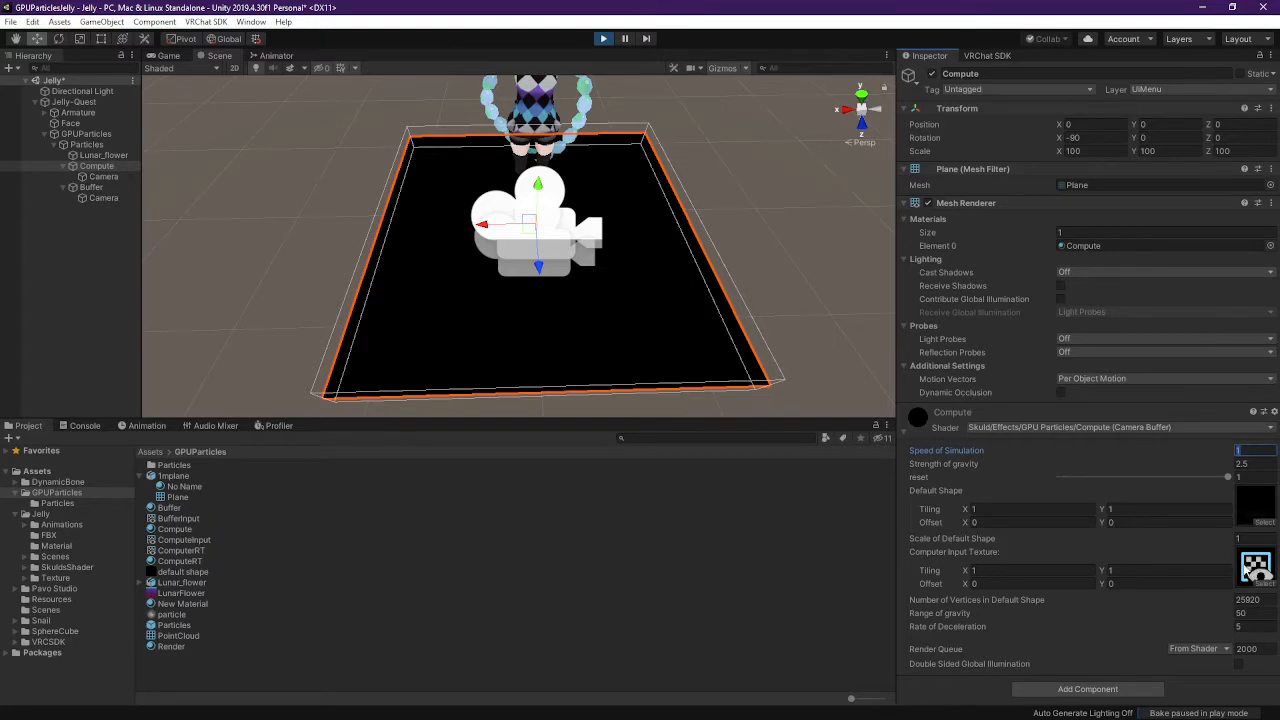
Compare the ComputeInput, ComputerRT and BufferInput render texture settings in the Project panel
left_click(184, 540)
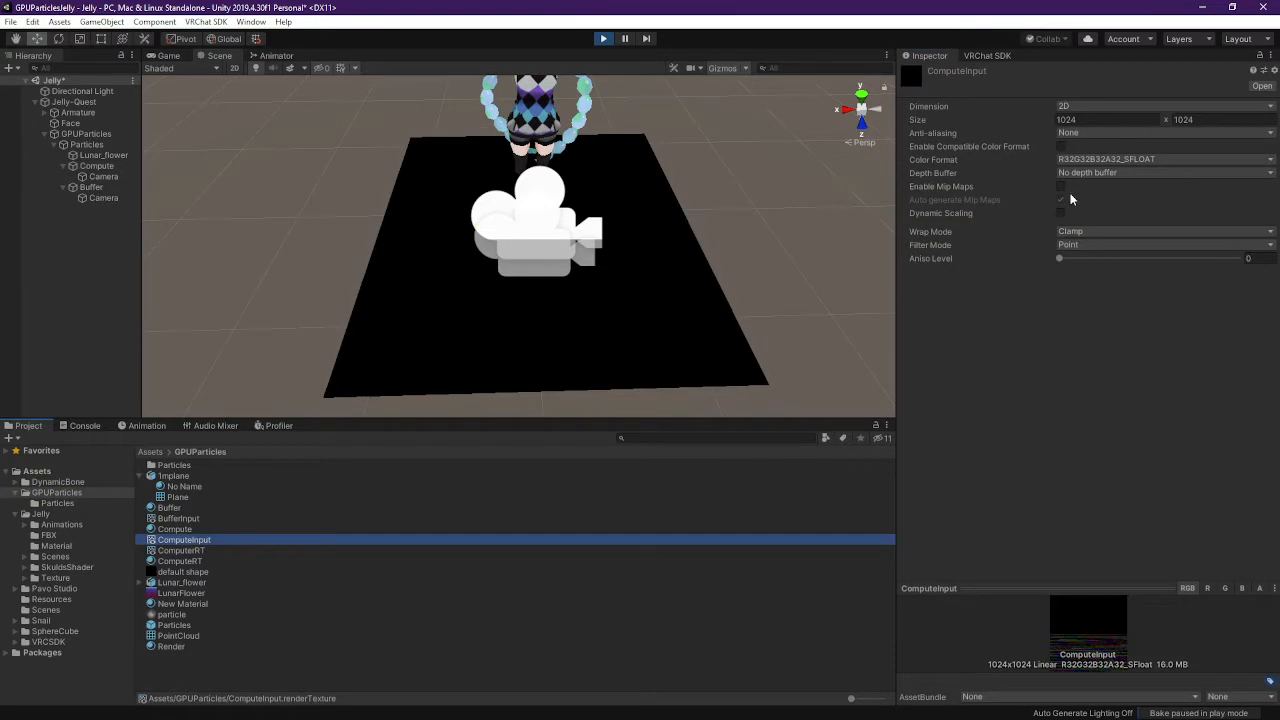
left_click(180, 550, "ctrl")
left_click(205, 550, "ctrl")
left_click(202, 552)
left_click(198, 543)
left_click(197, 520, "ctrl")
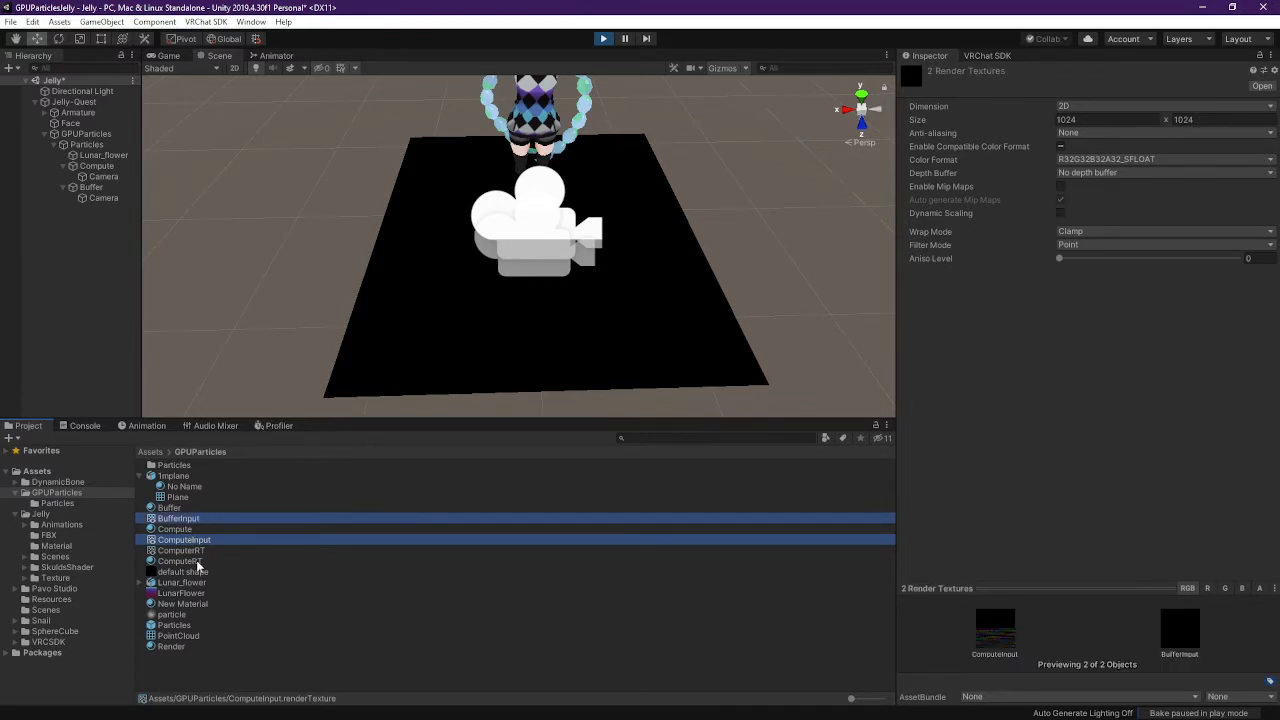
left_click(205, 550)
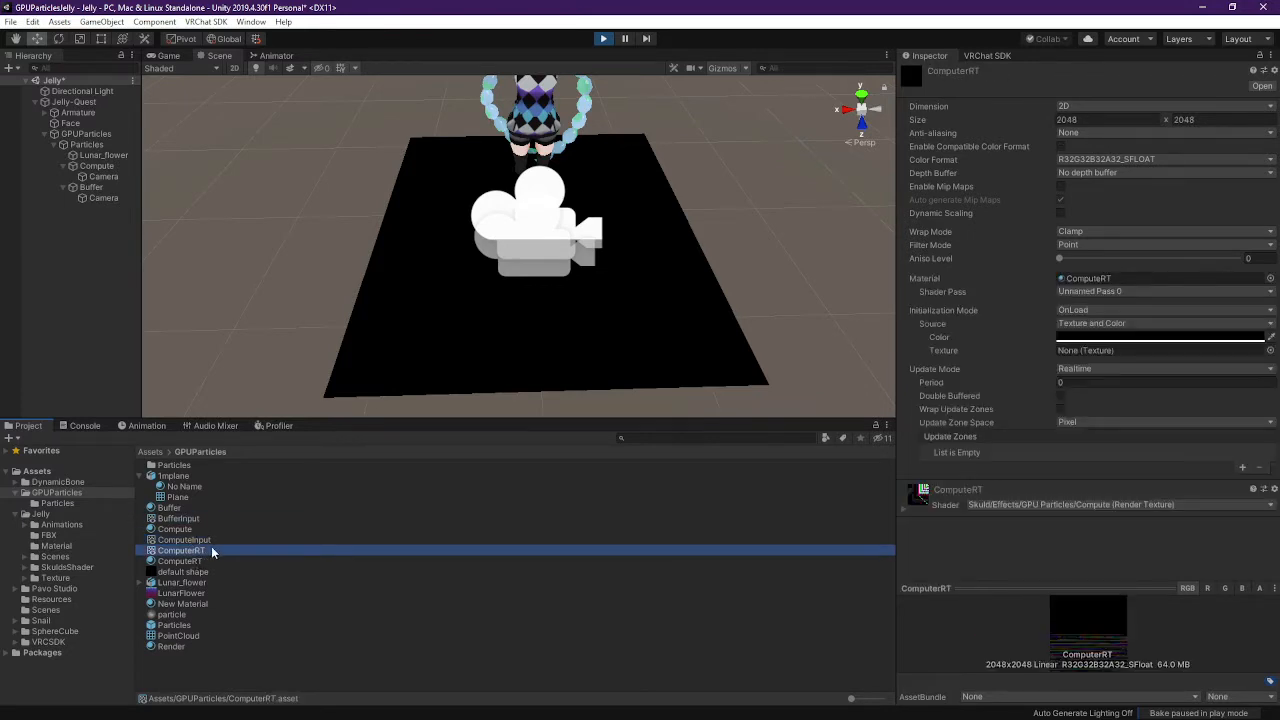
key("Up")
key("Up")
key("Up")
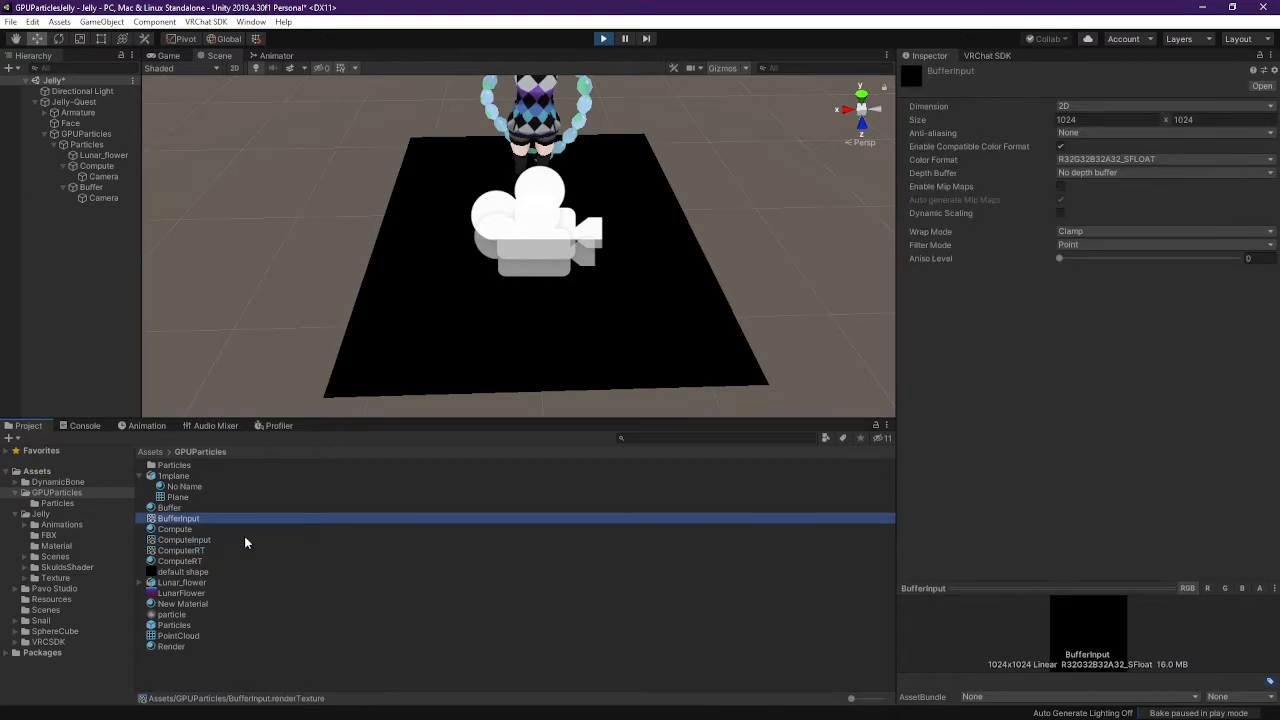
key("Down")
key("Down")
key("Down")
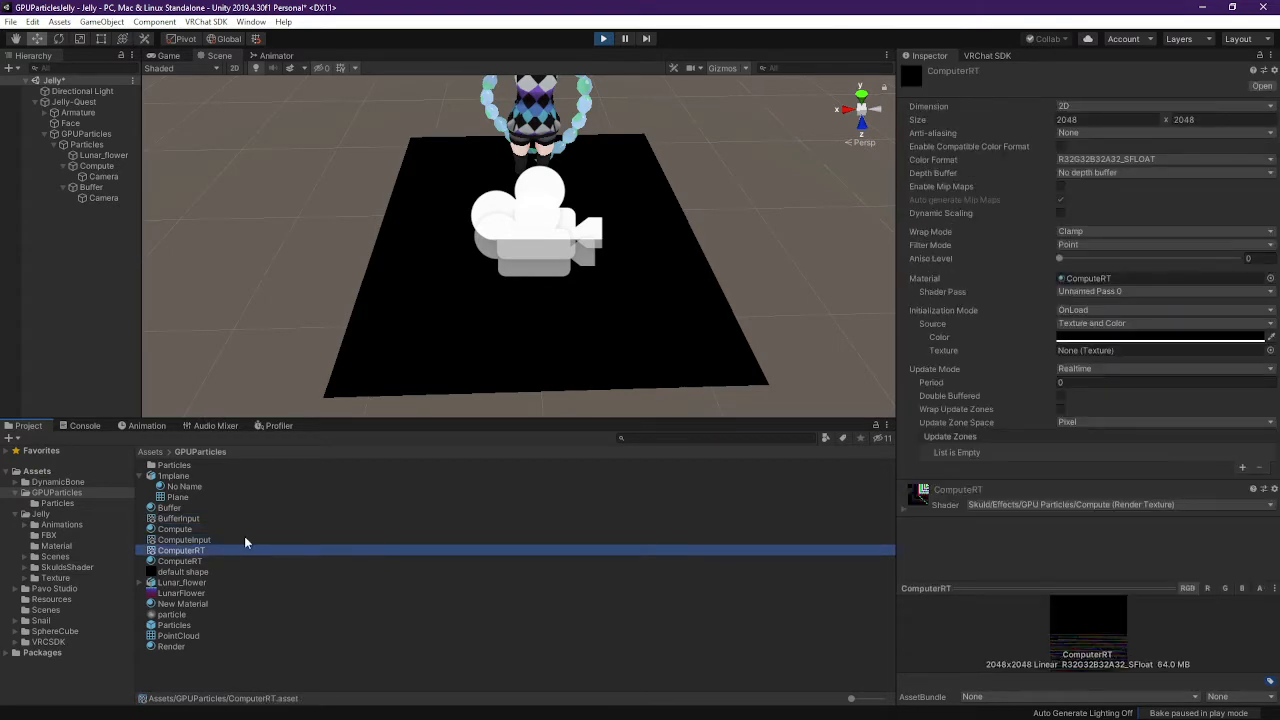
key("Up")
key("Up")
key("Up")
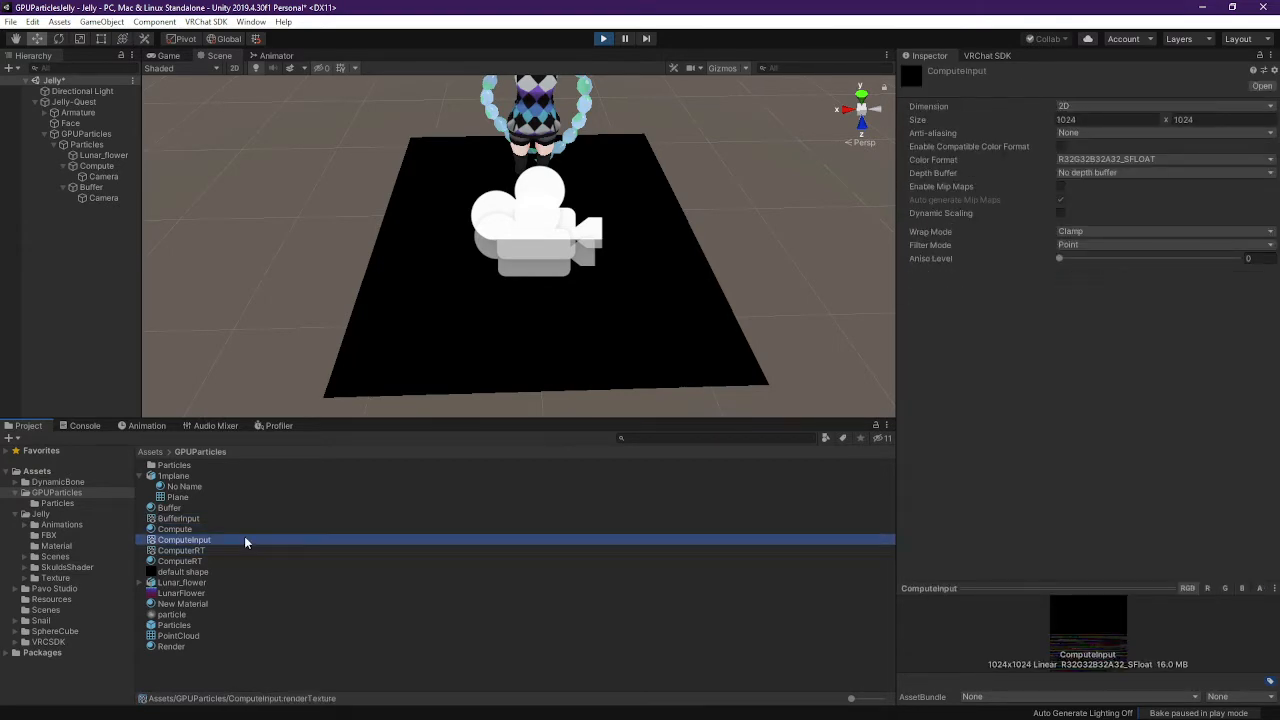
key("Down")
key("Down")
key("Up")
key("Up")
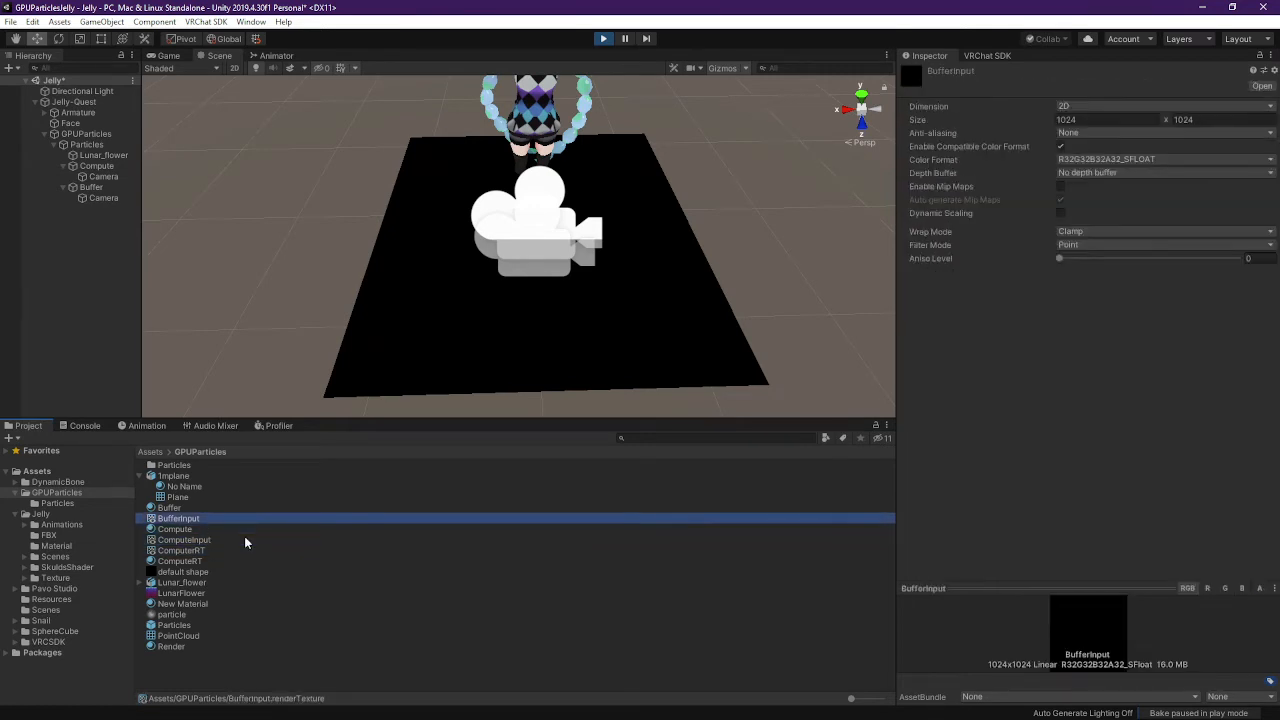
key("Down")
key("Down")
key("Down")
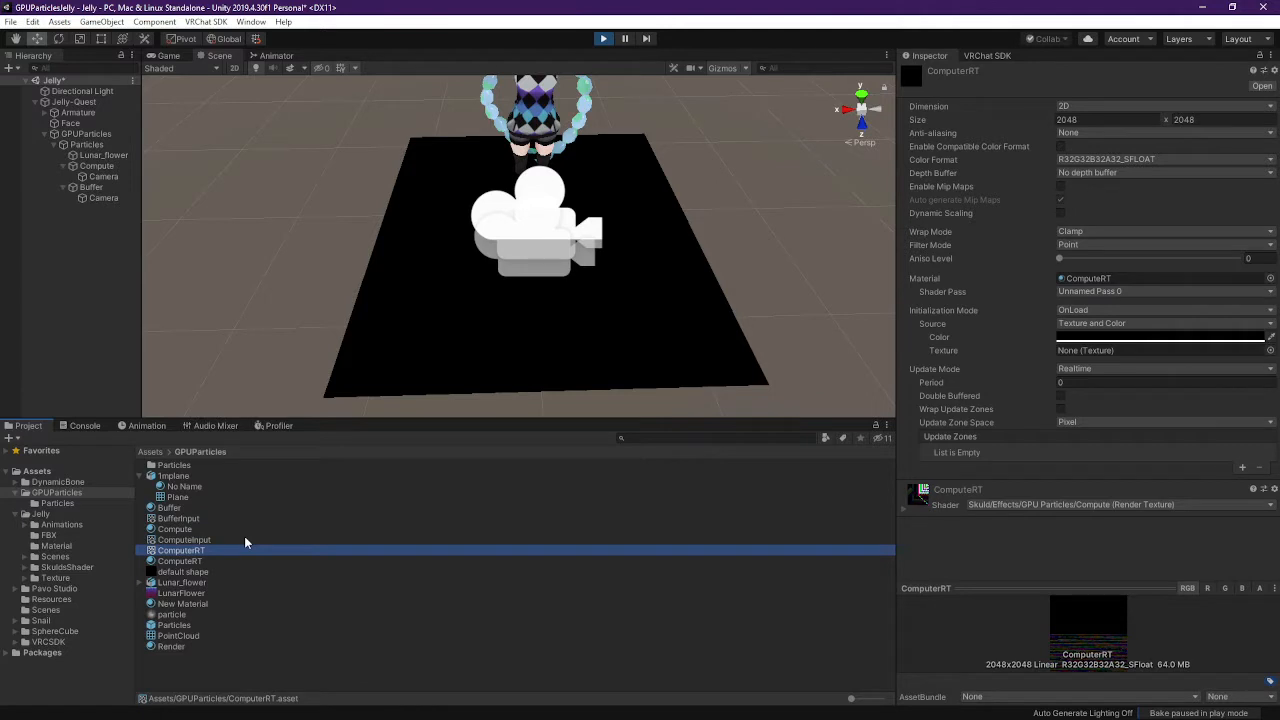
key("Down")
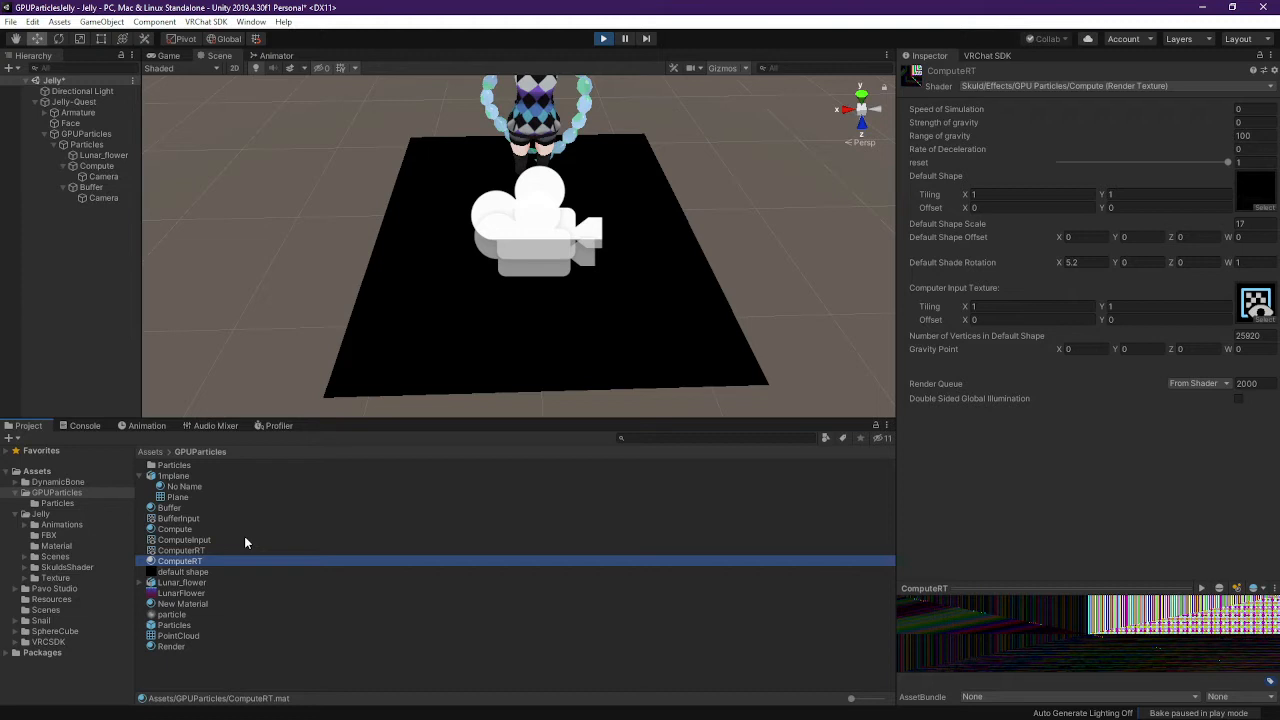
key("Up")
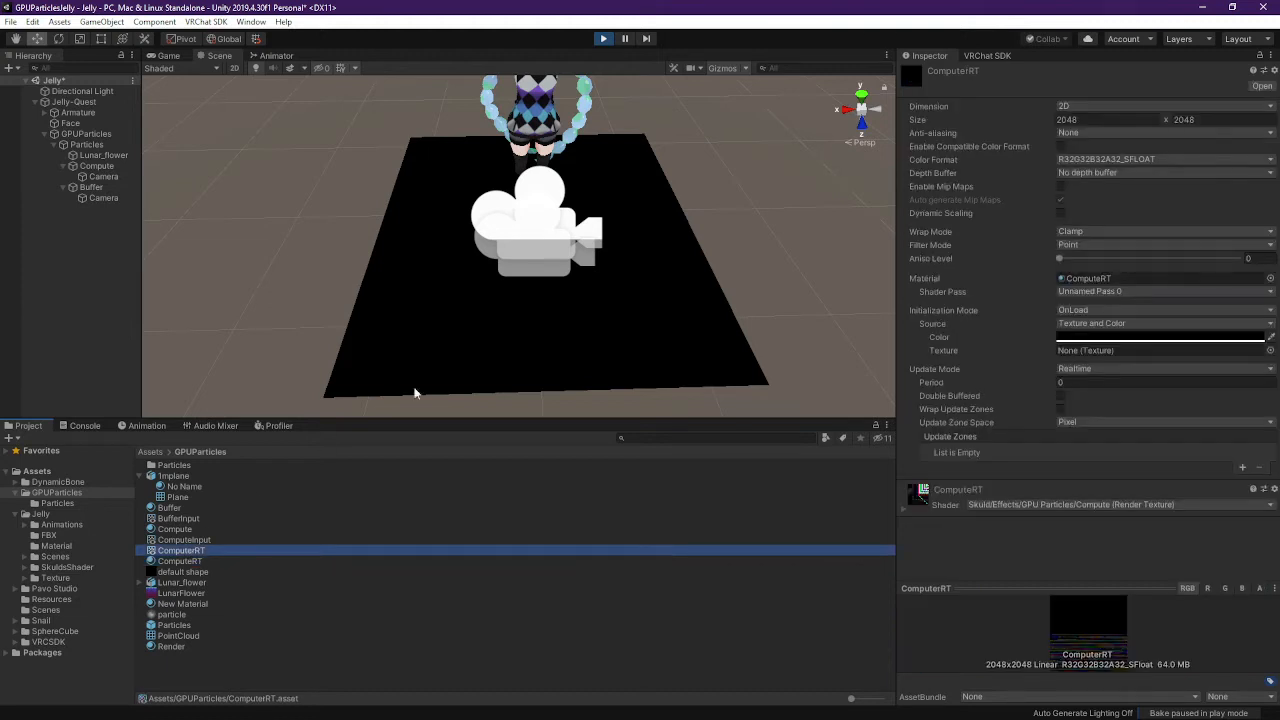
Assign the ComputerRT render texture to the Buffer material's texture slot
left_click(93, 185)
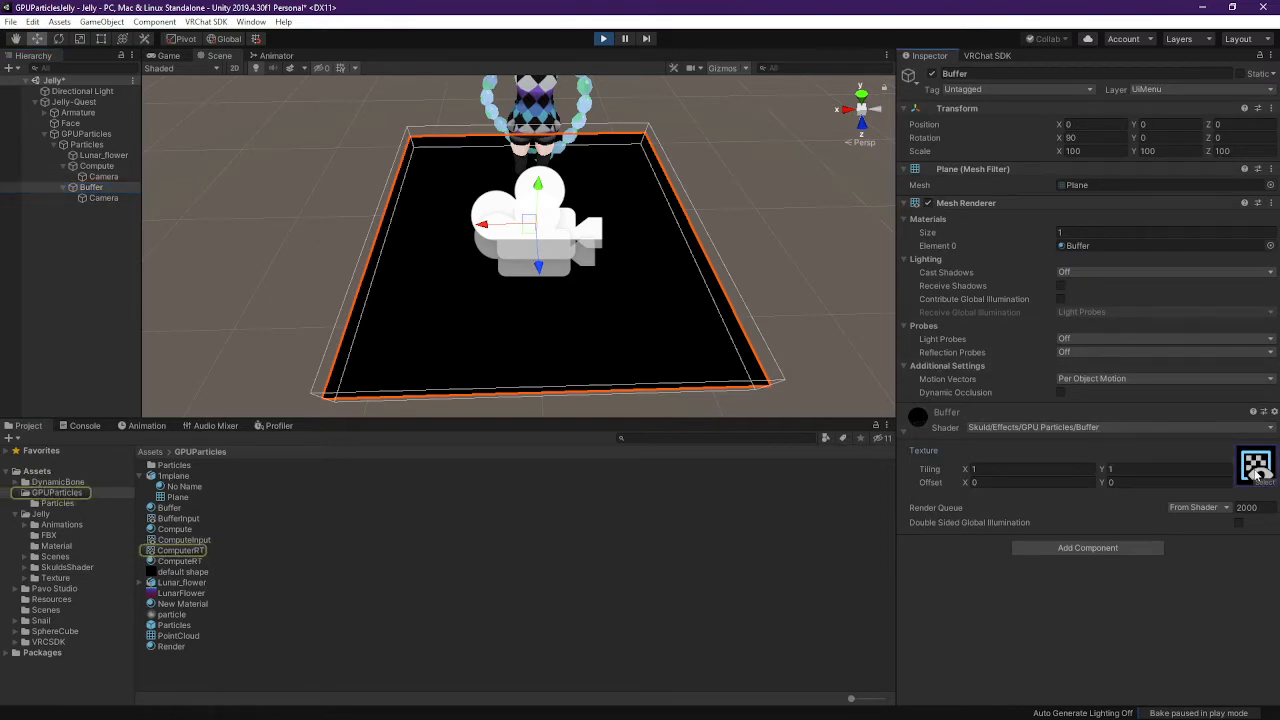
left_click(168, 553)
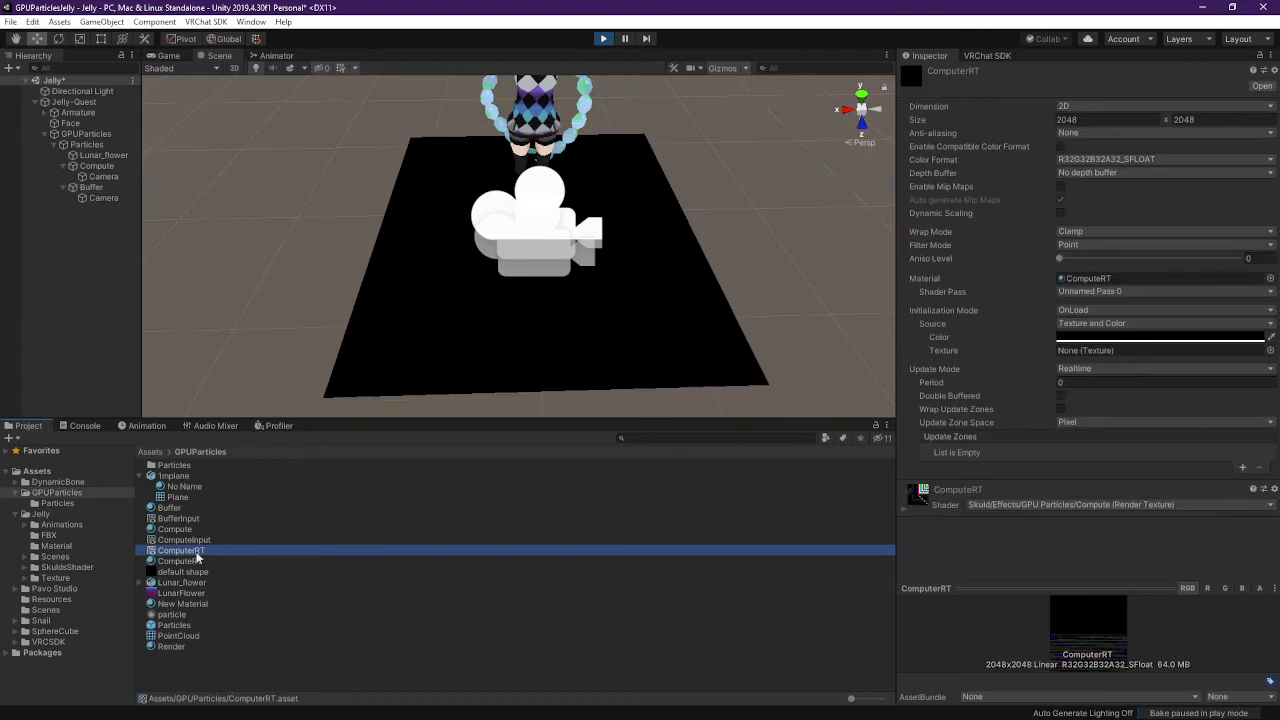
left_click(97, 188)
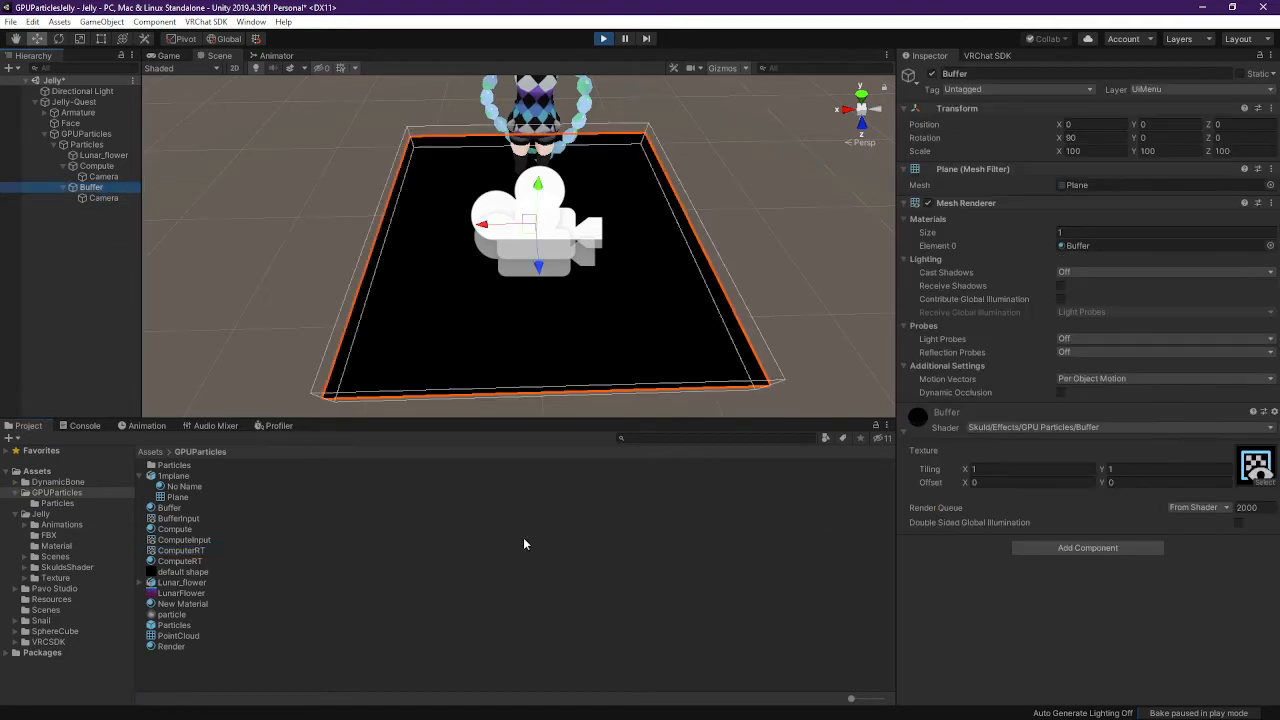
left_click_drag(201, 548, 1253, 472)
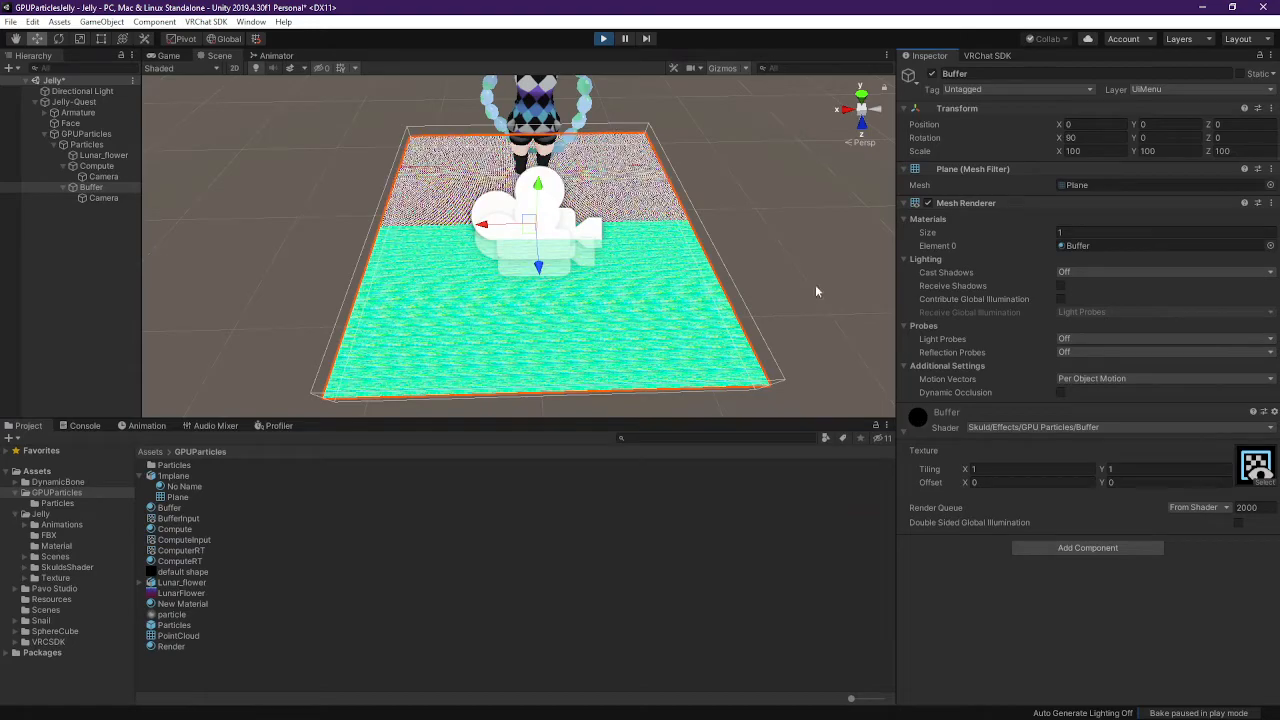
Confirm the camera under Buffer targets ComputeInput, then orbit around the planes
left_click(103, 198)
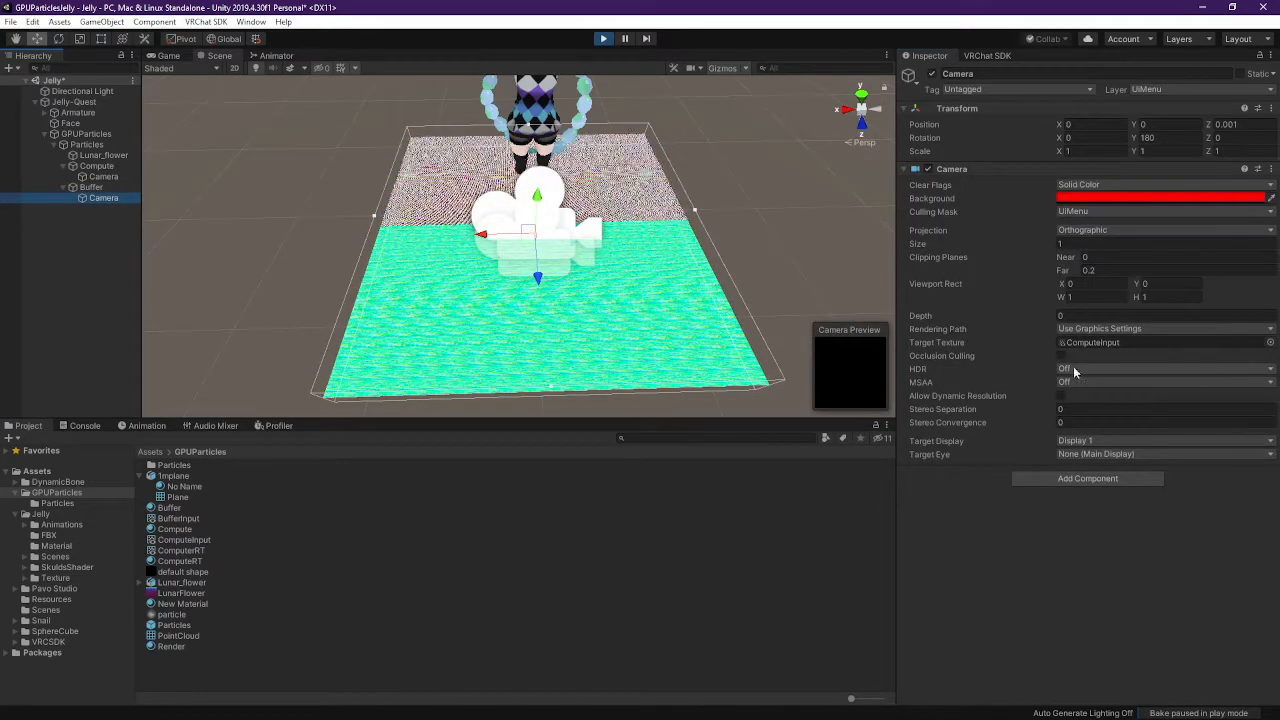
left_click(1122, 342)
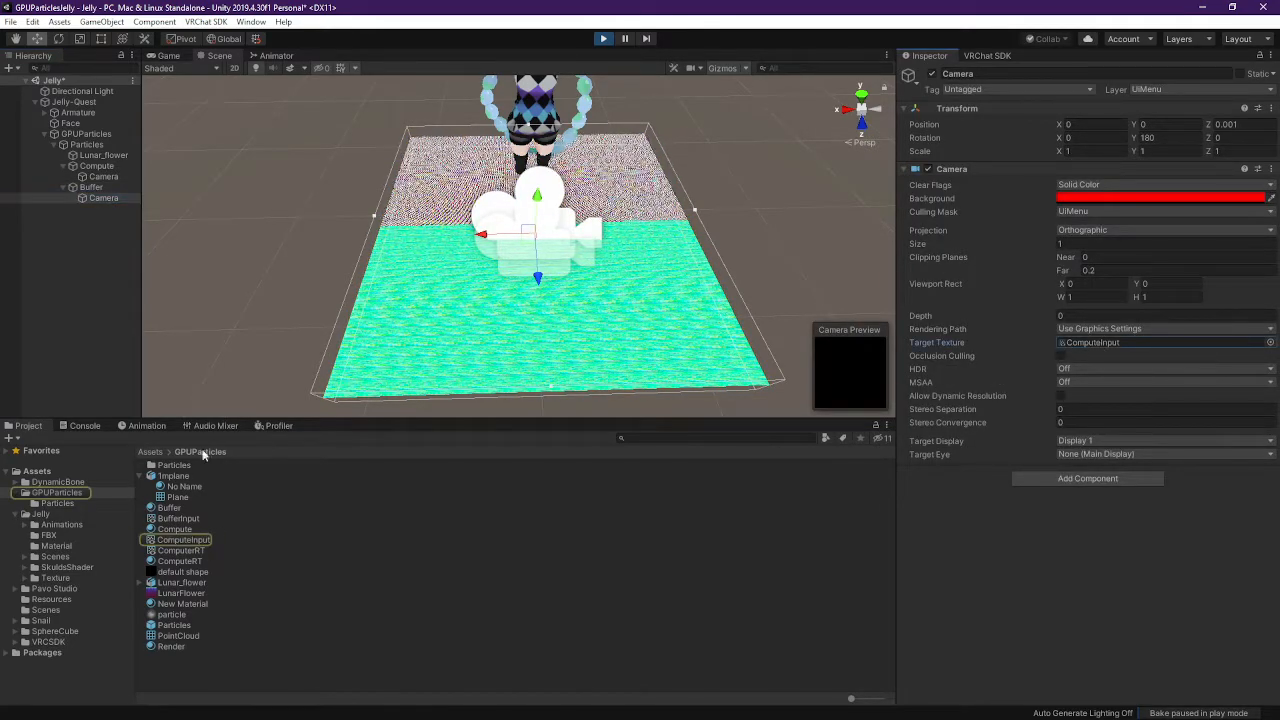
left_click(100, 190)
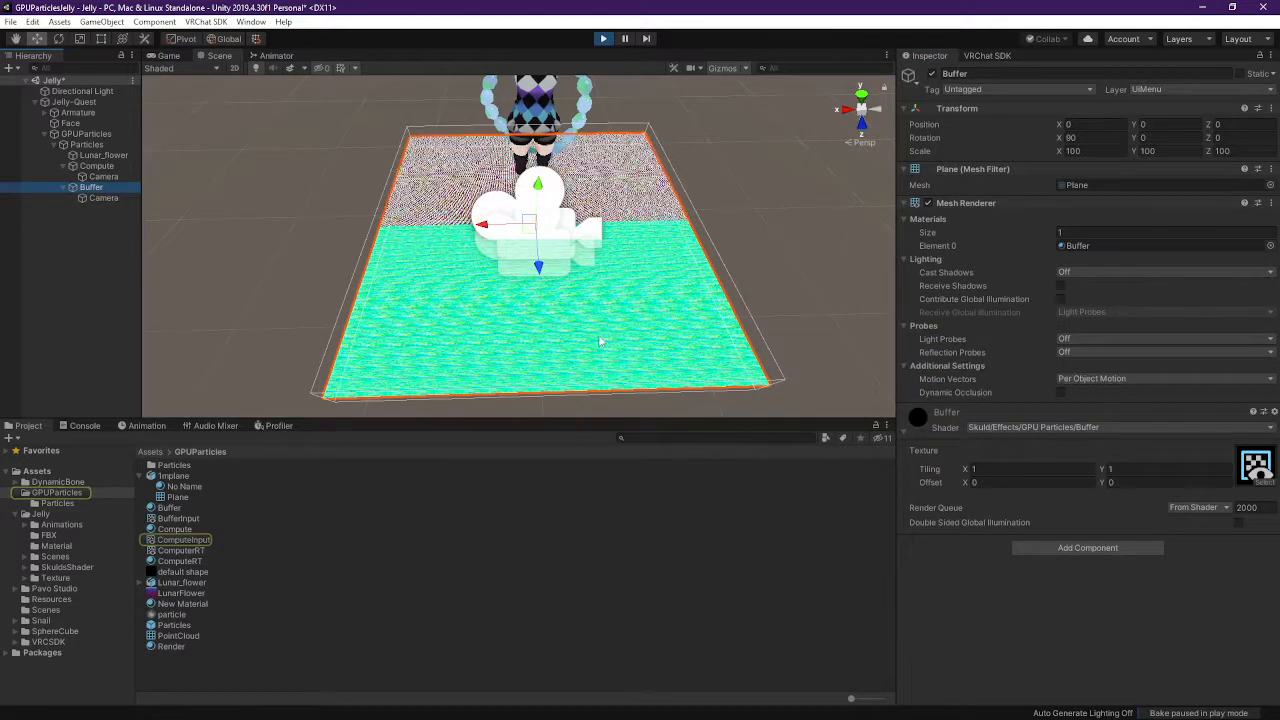
right_click_drag(640, 370, 880, 308)
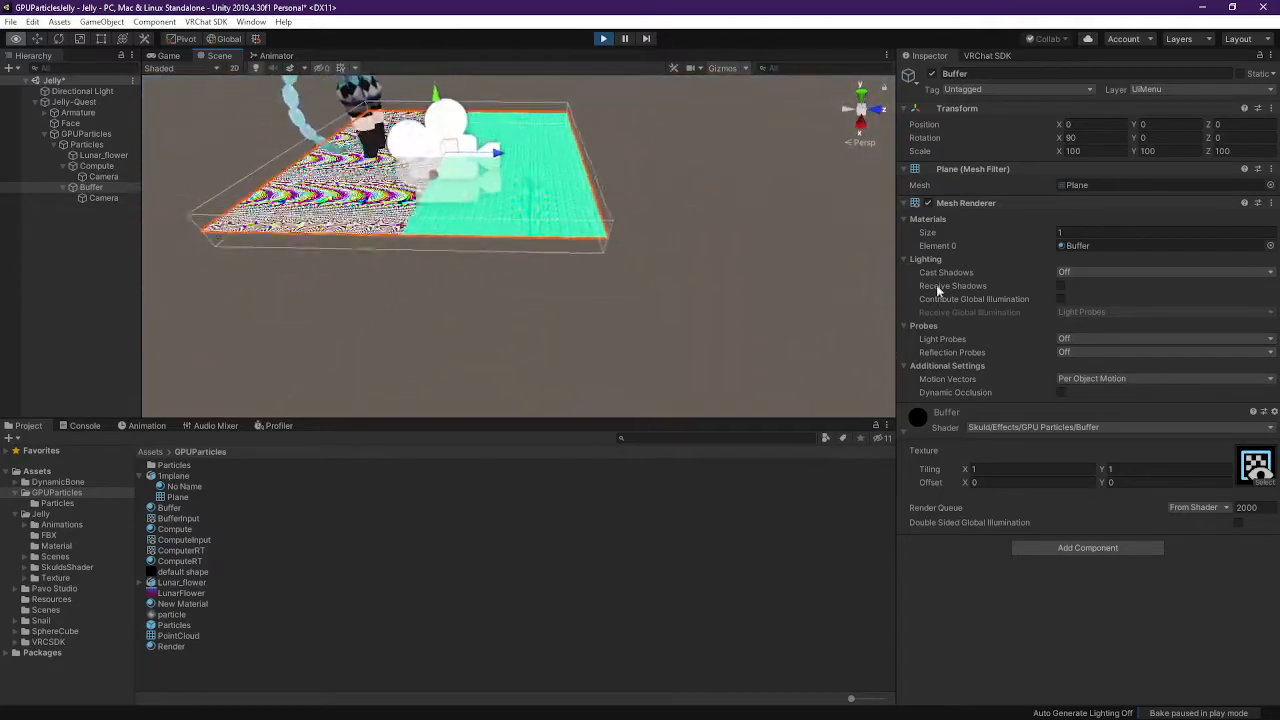
Check that the camera under Compute renders into BufferInput, viewing the planes from below
left_click(97, 166)
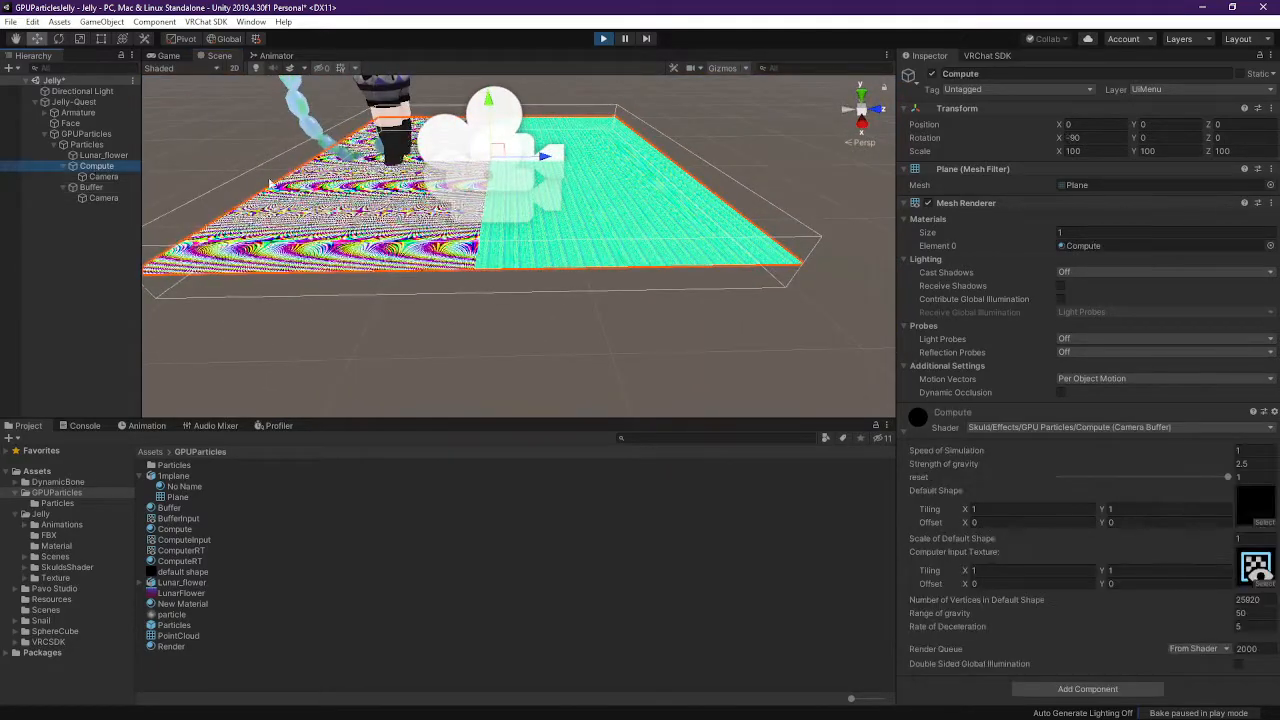
left_click(103, 177)
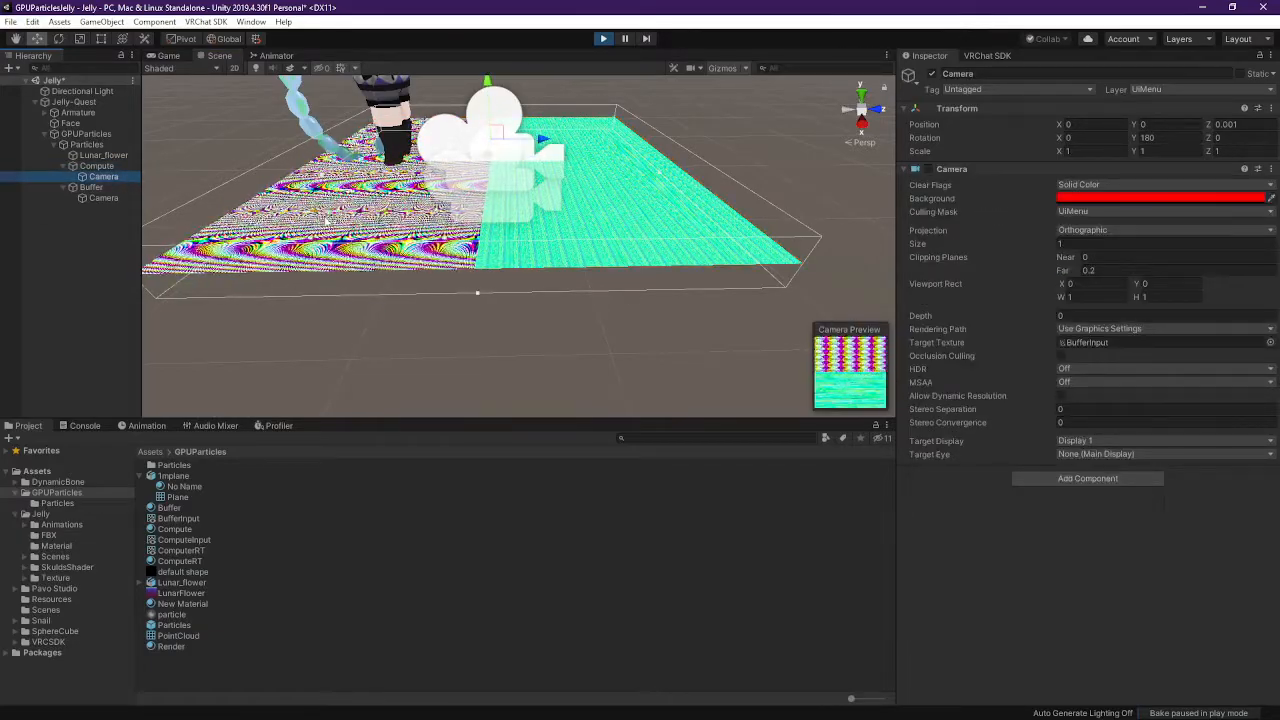
right_click_drag(372, 273, 380, 328)
right_click_drag(371, 259, 636, 128)
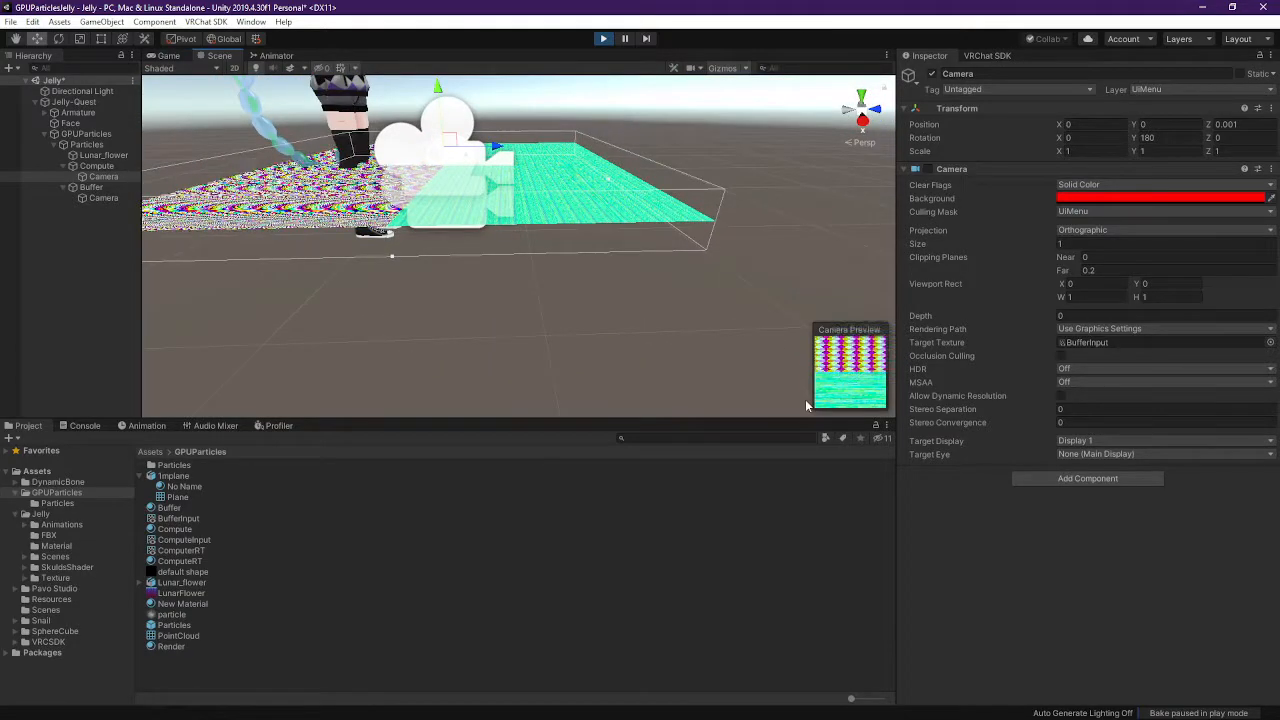
left_click(111, 168)
left_click(112, 177)
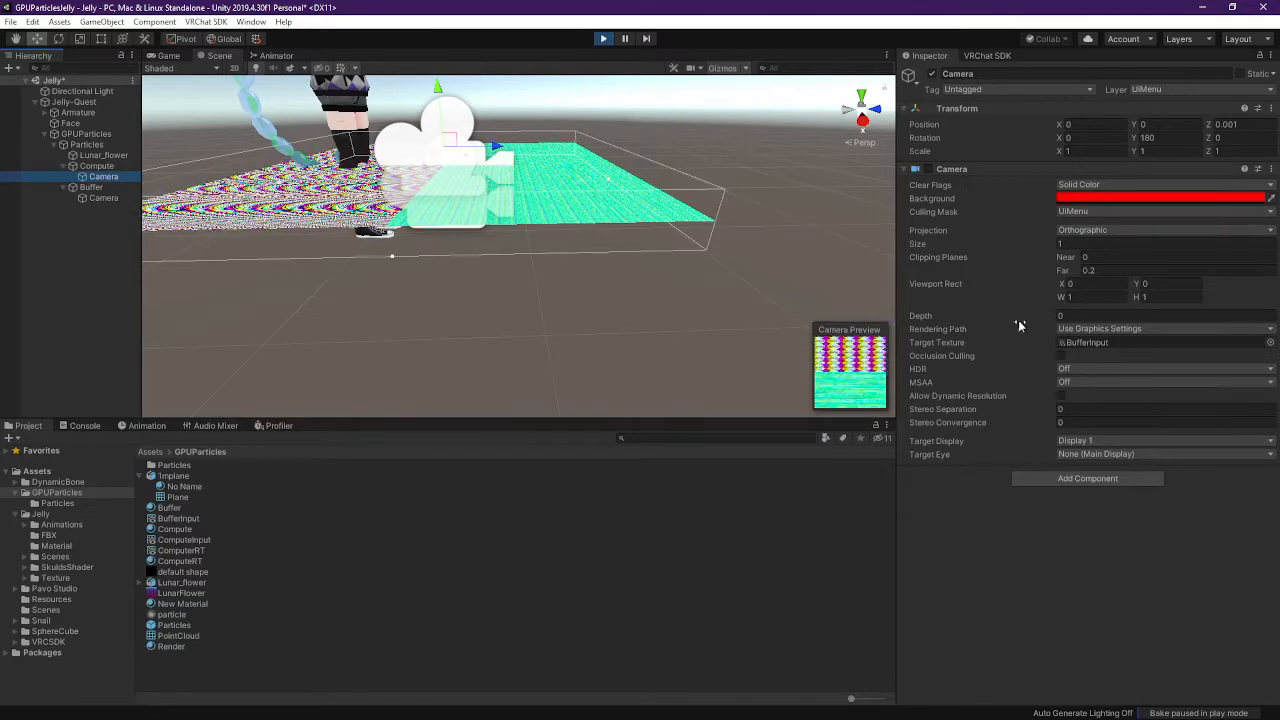
left_click(1078, 344)
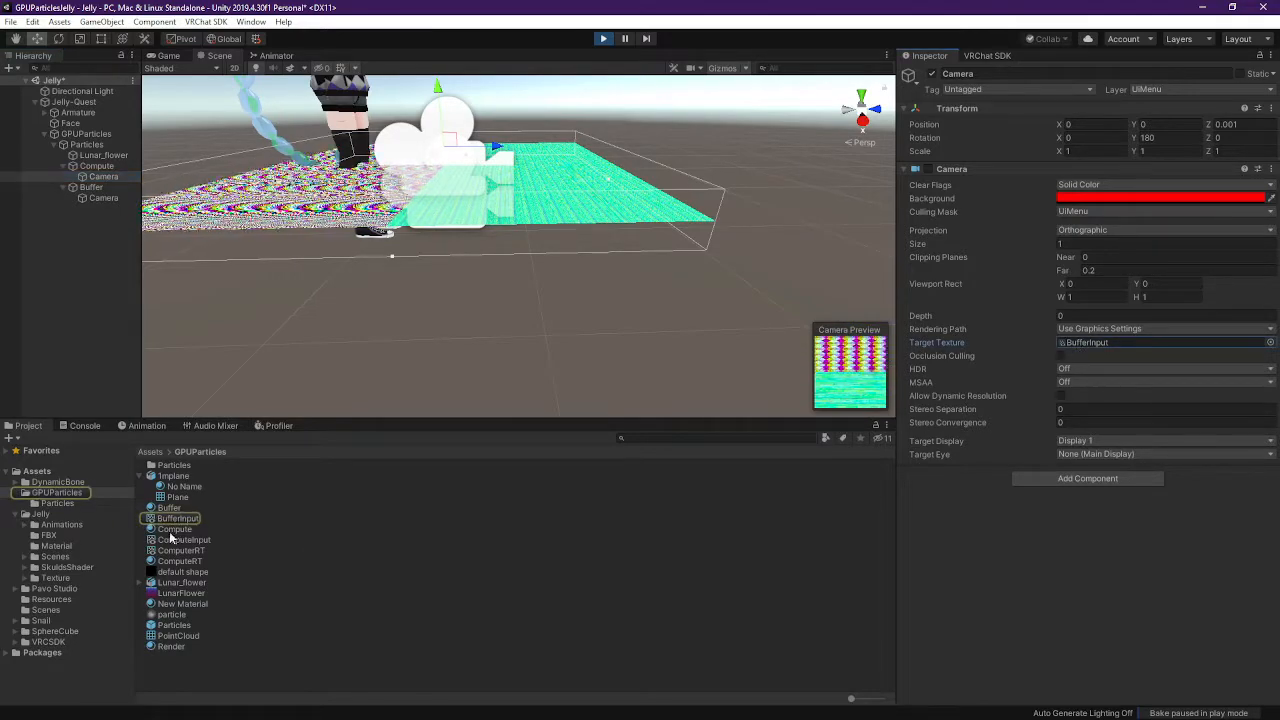
Verify the Buffer and Compute materials' input textures, then fly toward the Buffer plane
left_click(93, 188)
left_click(1256, 466)
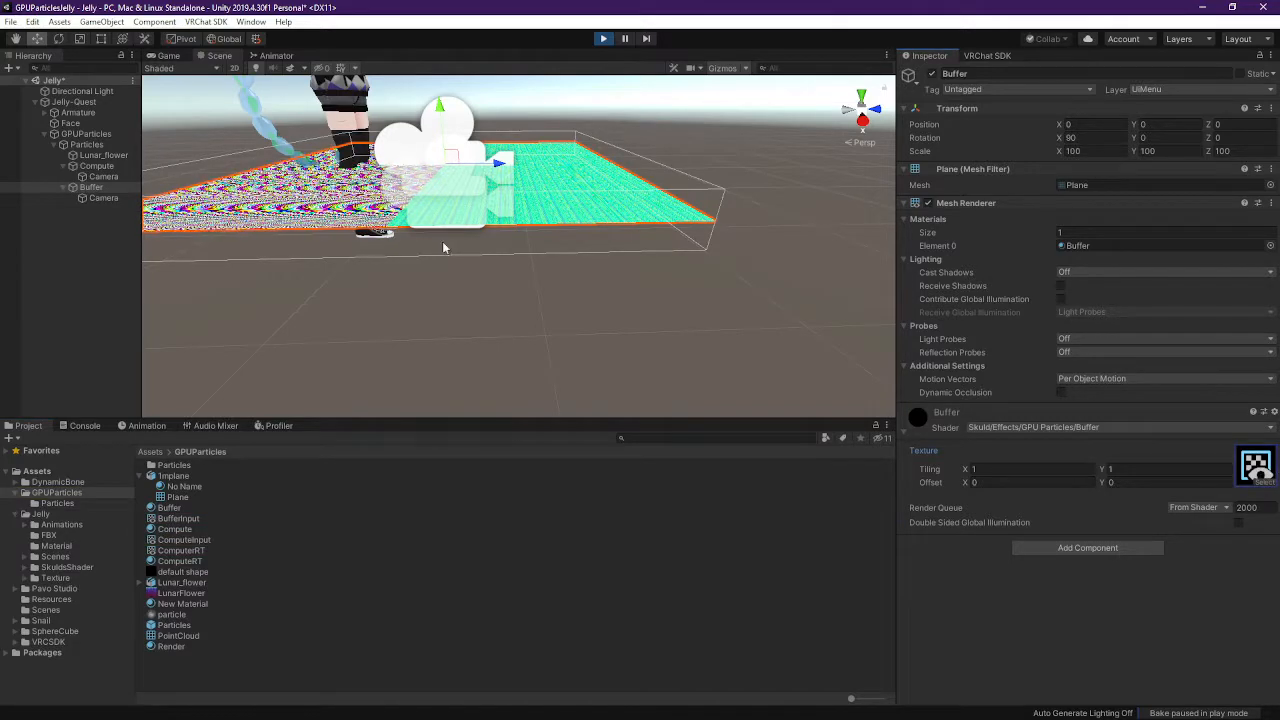
left_click(105, 167)
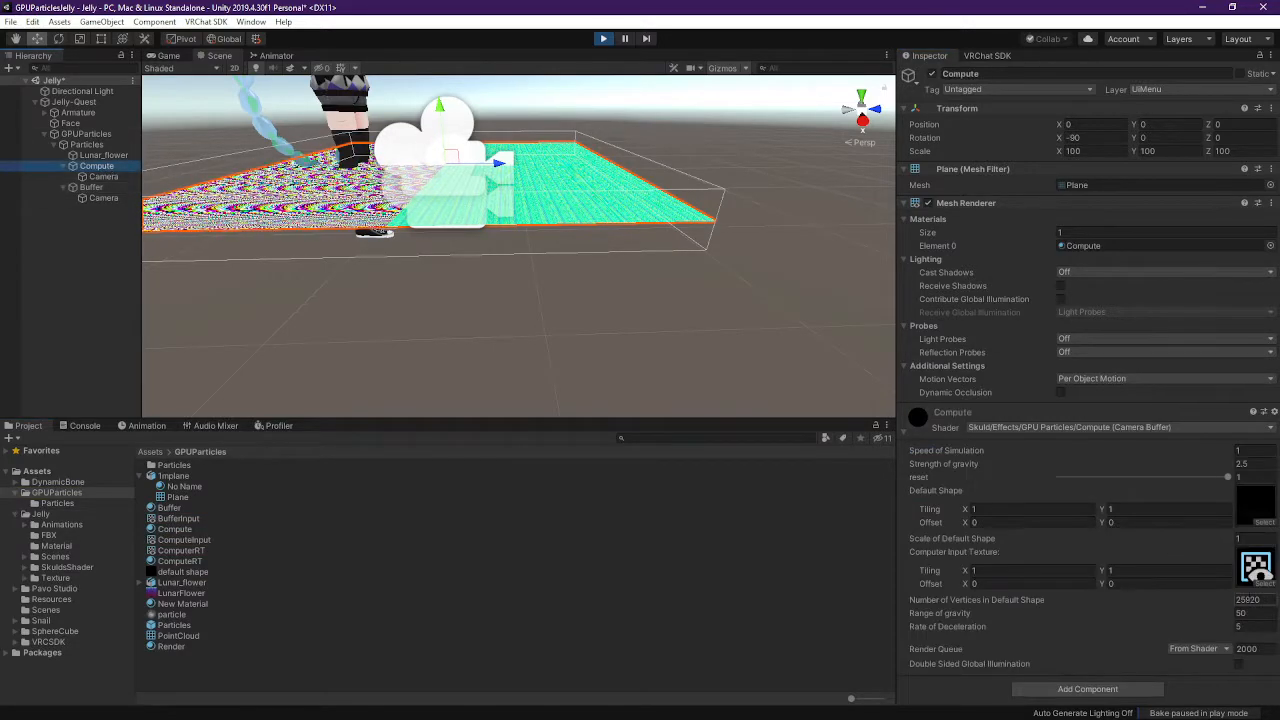
left_click(1246, 586)
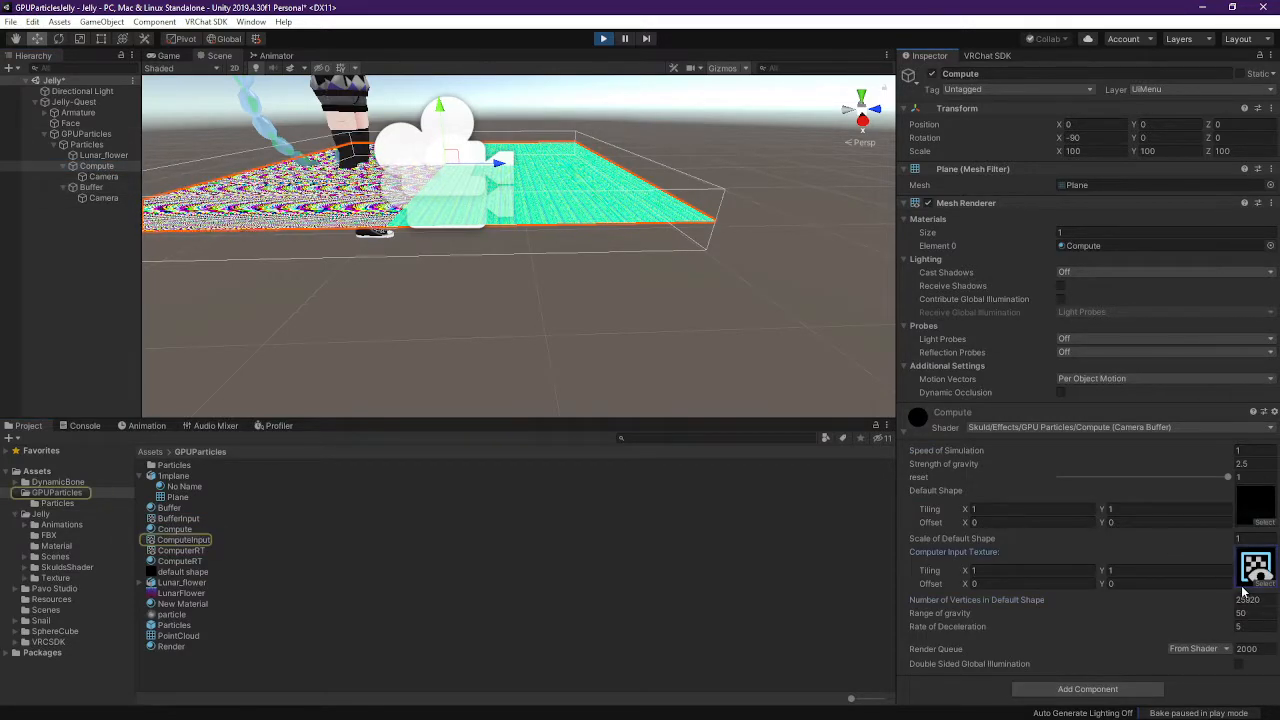
left_click(115, 188)
left_click(1258, 469)
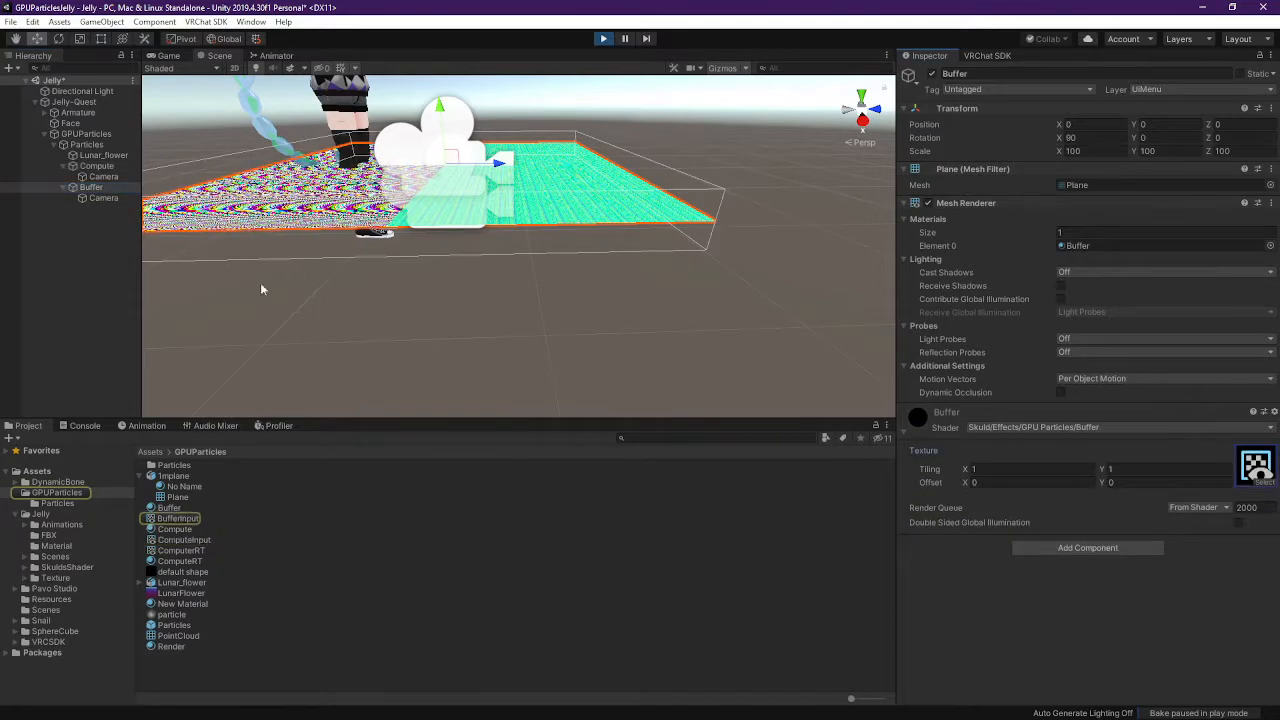
scroll(440, 280, "up", 5)
right_click_drag(500, 245, 515, 609)
key("s")
key("w")
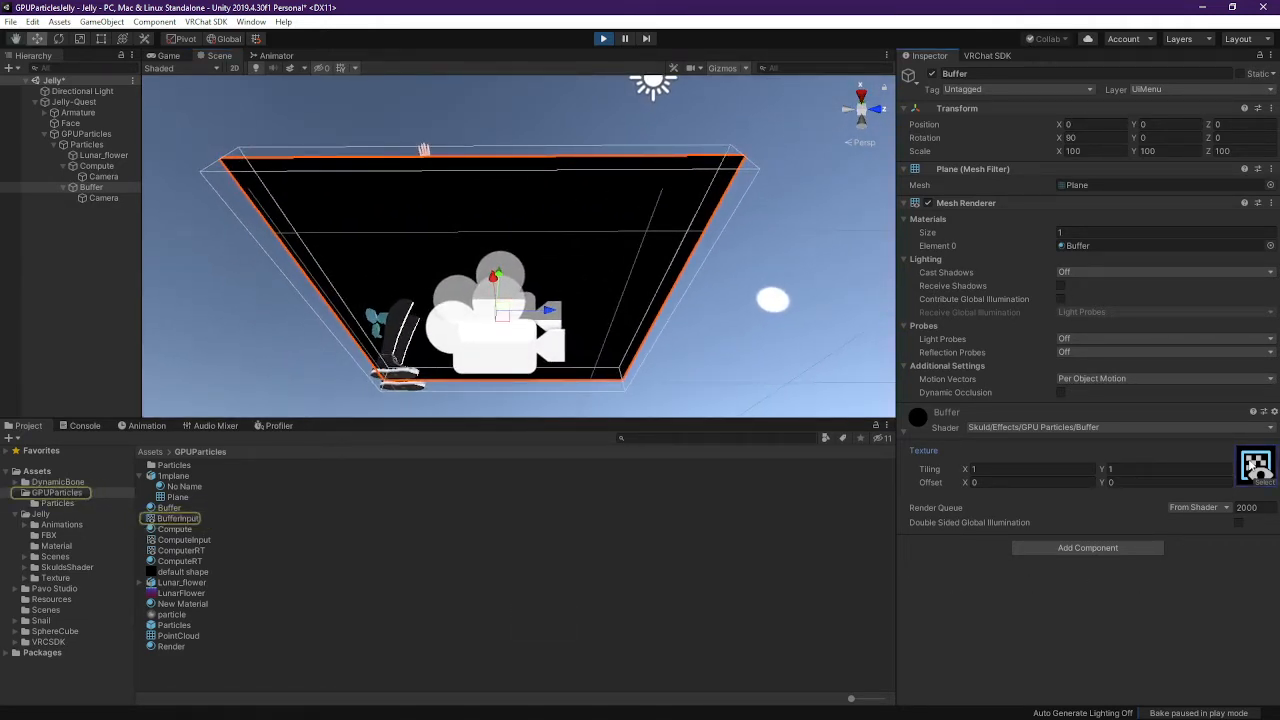
Fly over the planes and inspect BufferInput, the Compute camera's target texture
right_click_drag(605, 264, 609, 687)
key("w")
key("s")
left_click(113, 177)
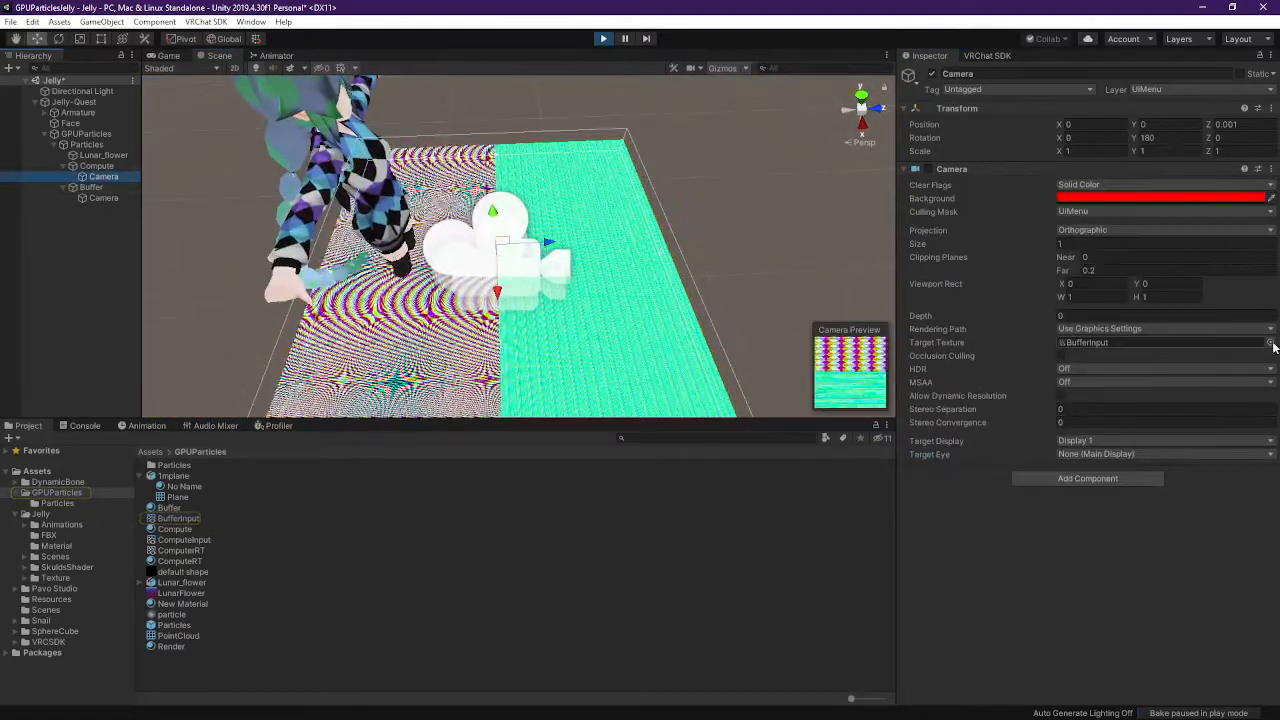
left_click(1085, 342)
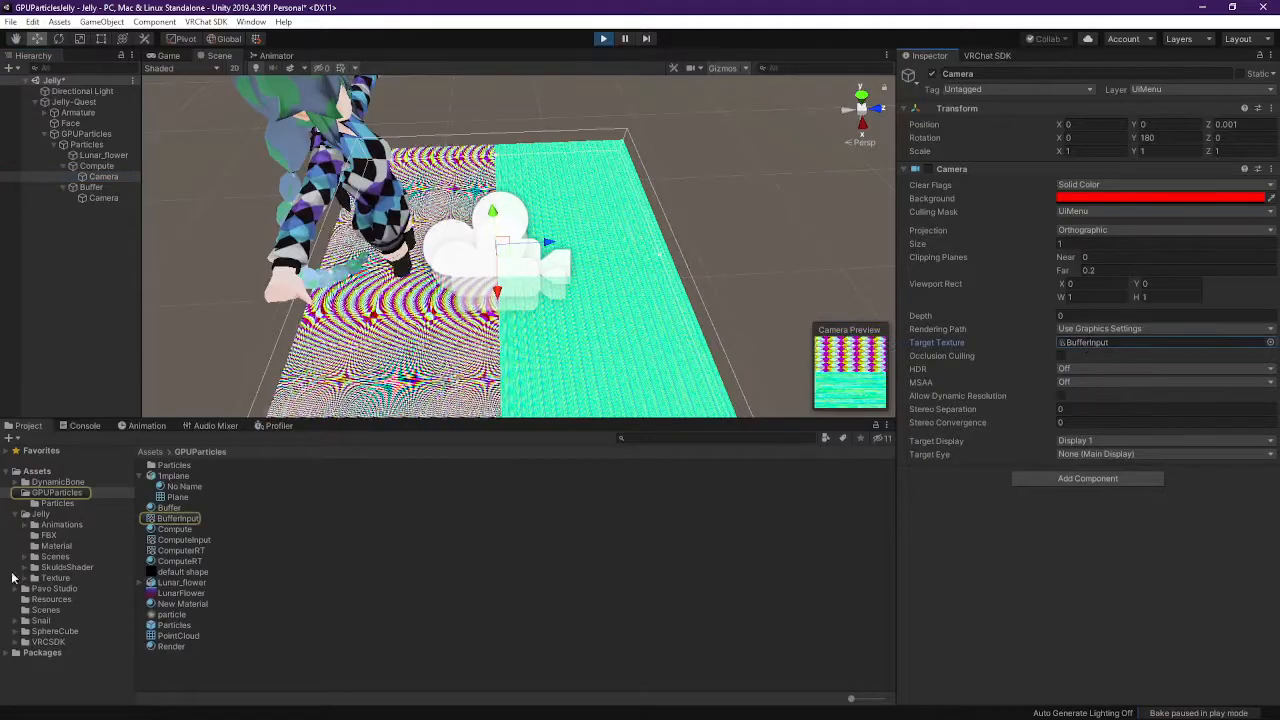
left_click(192, 519)
Select the black Buffer plane and fly the view around it and the avatar
right_click_drag(702, 300, 616, 695)
key("w")
key("s")
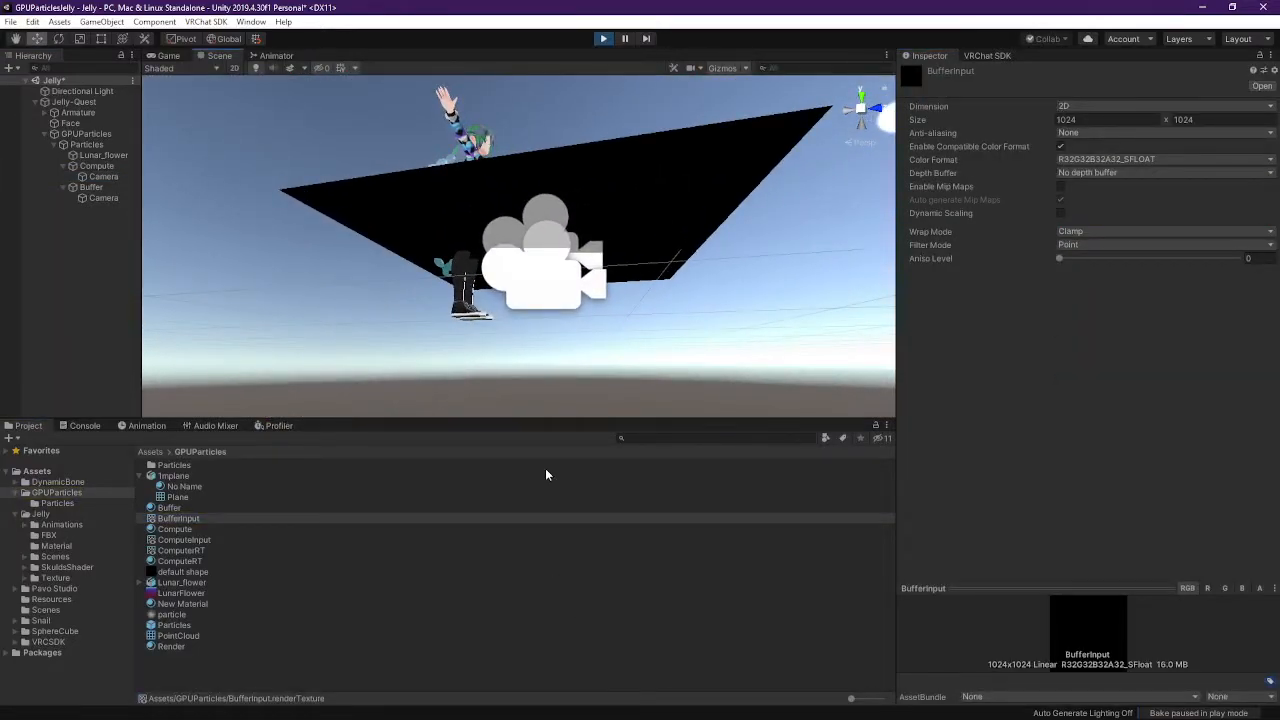
left_click(708, 204)
key("d")
mouse_move(658, 233)
right_mouse_down()
mouse_move(560, 234)
mouse_move(680, 244)
right_mouse_up()
key("a")
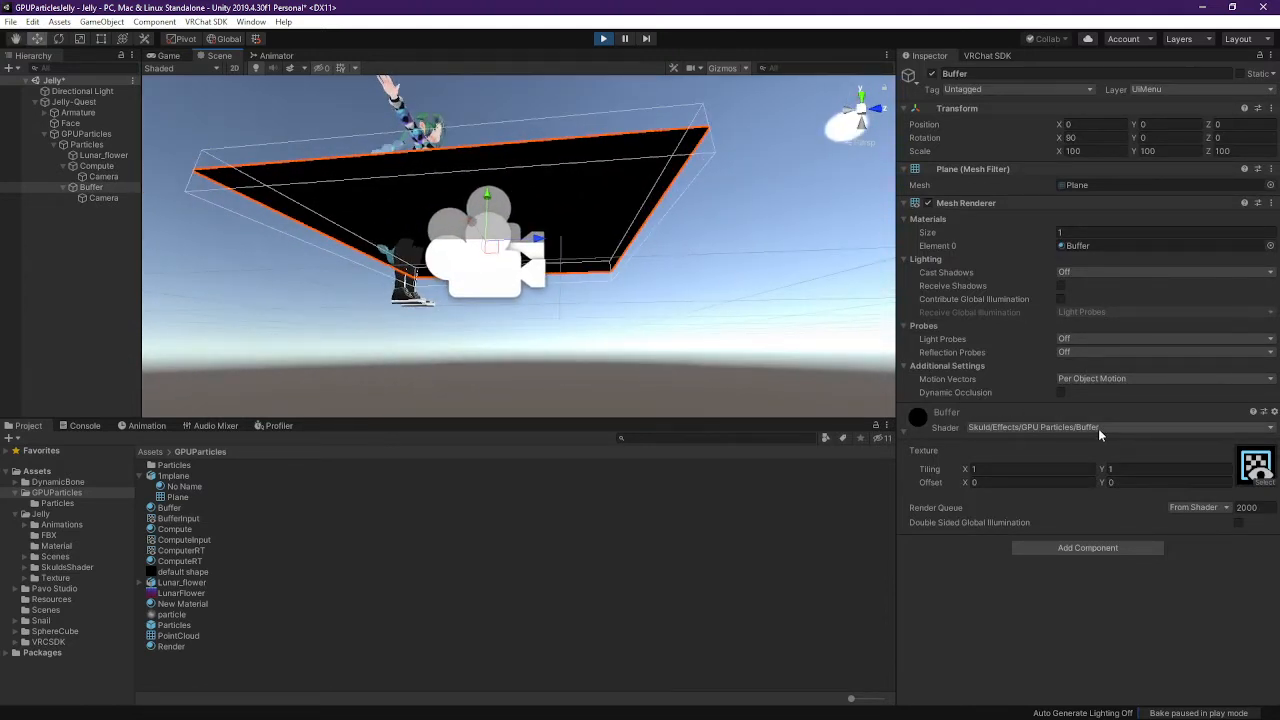
key("a")
right_click_drag(584, 276, 650, 275)
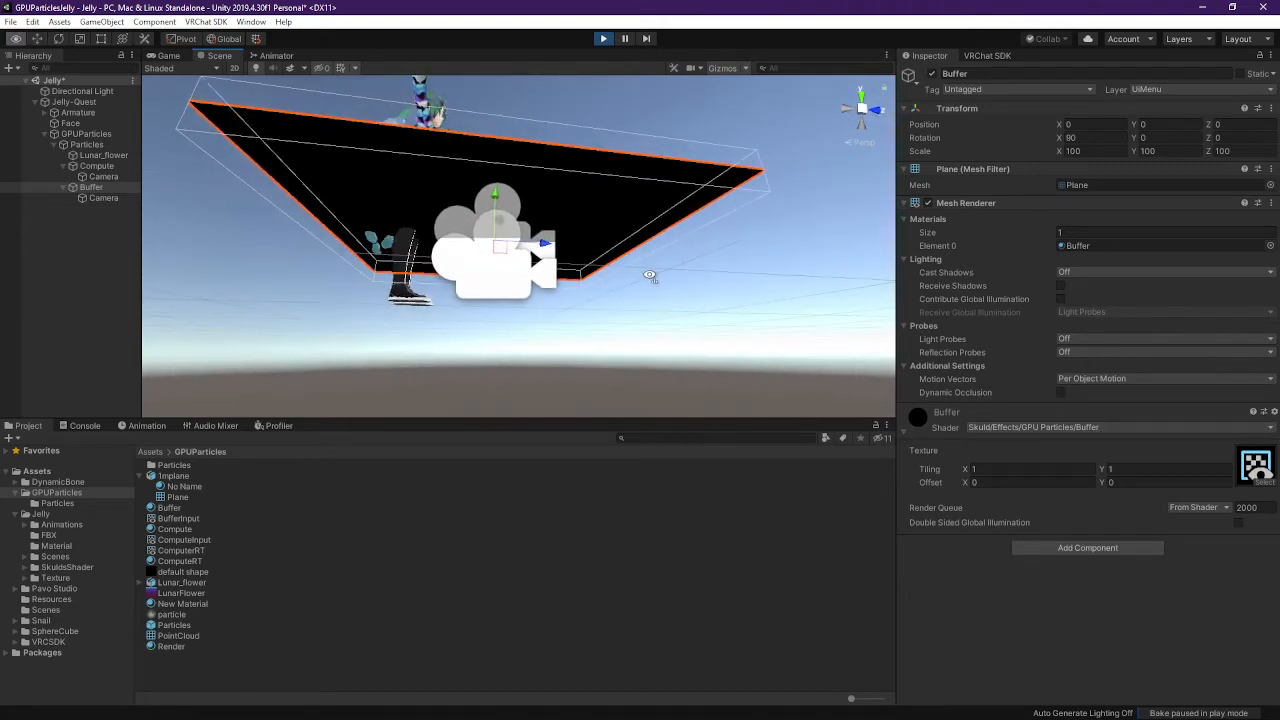
right_click_drag(564, 260, 748, 261)
right_click_drag(513, 273, 487, 361)
Open BufferInput from the Buffer material's texture slot, enlarge its preview, and stop play mode
left_click(104, 155)
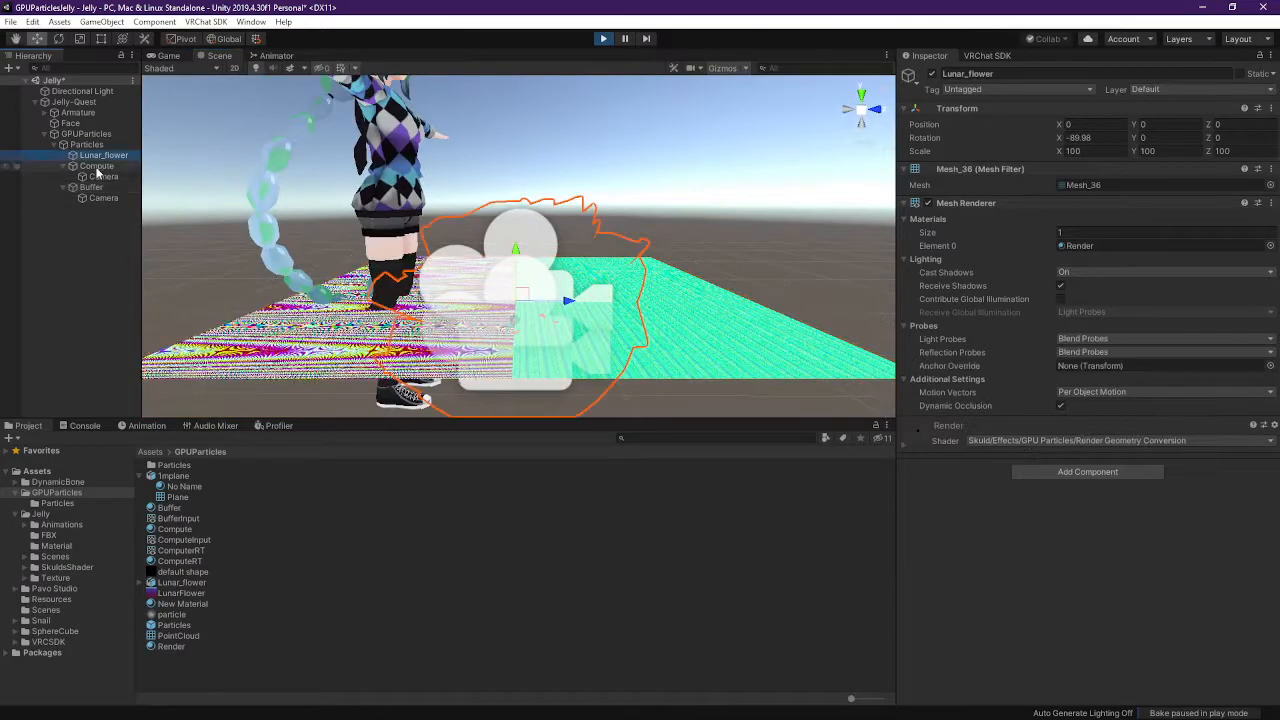
left_click(97, 166)
left_click(104, 176)
left_click(91, 187)
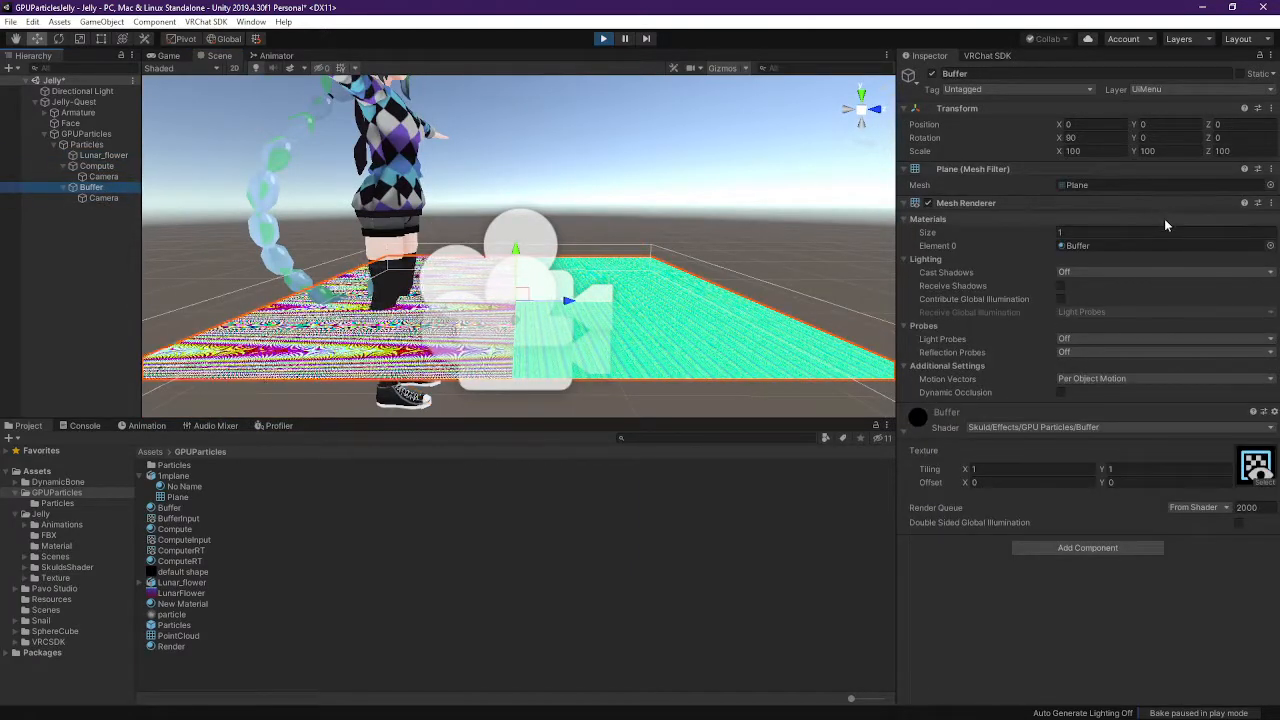
left_click(1238, 482)
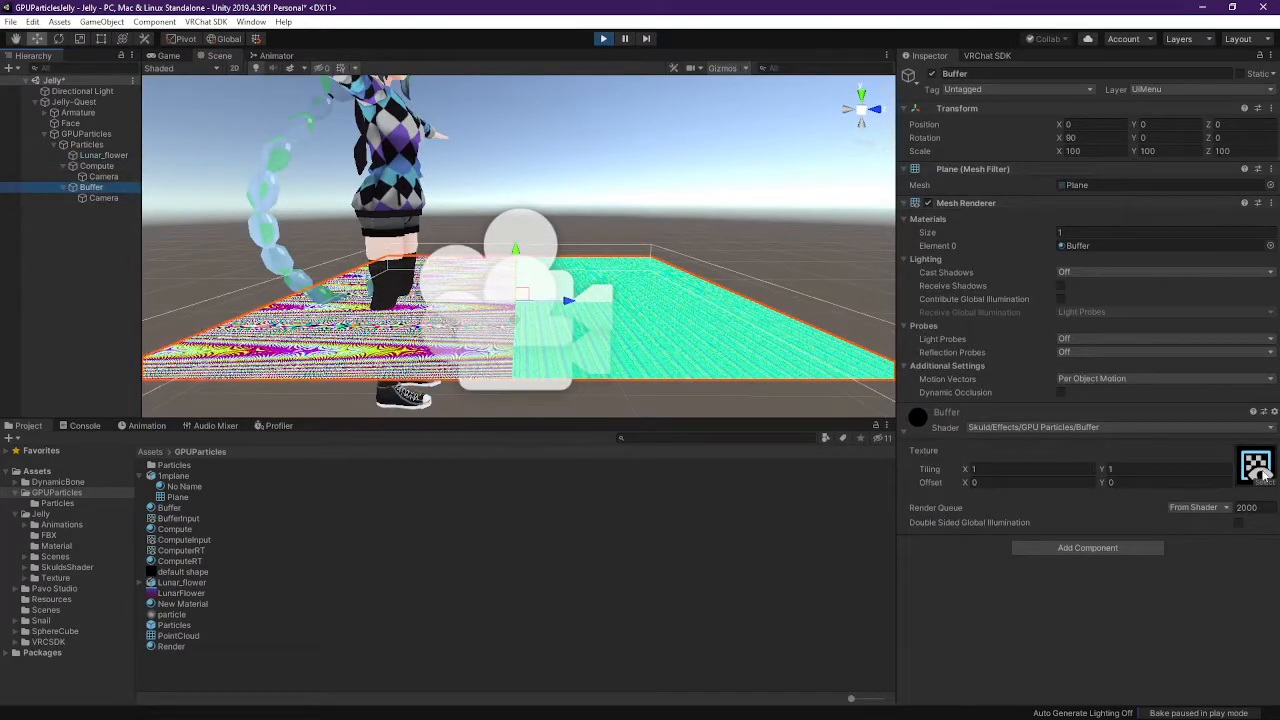
left_click(178, 518)
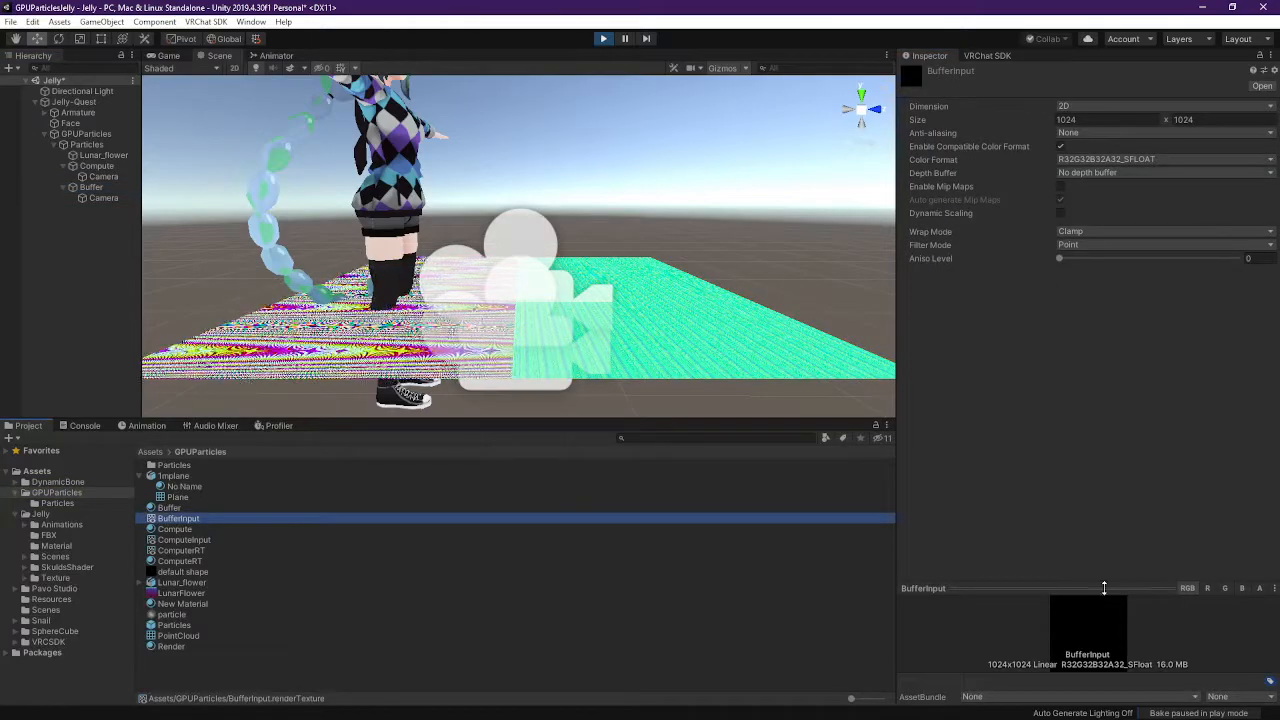
left_click(1050, 588)
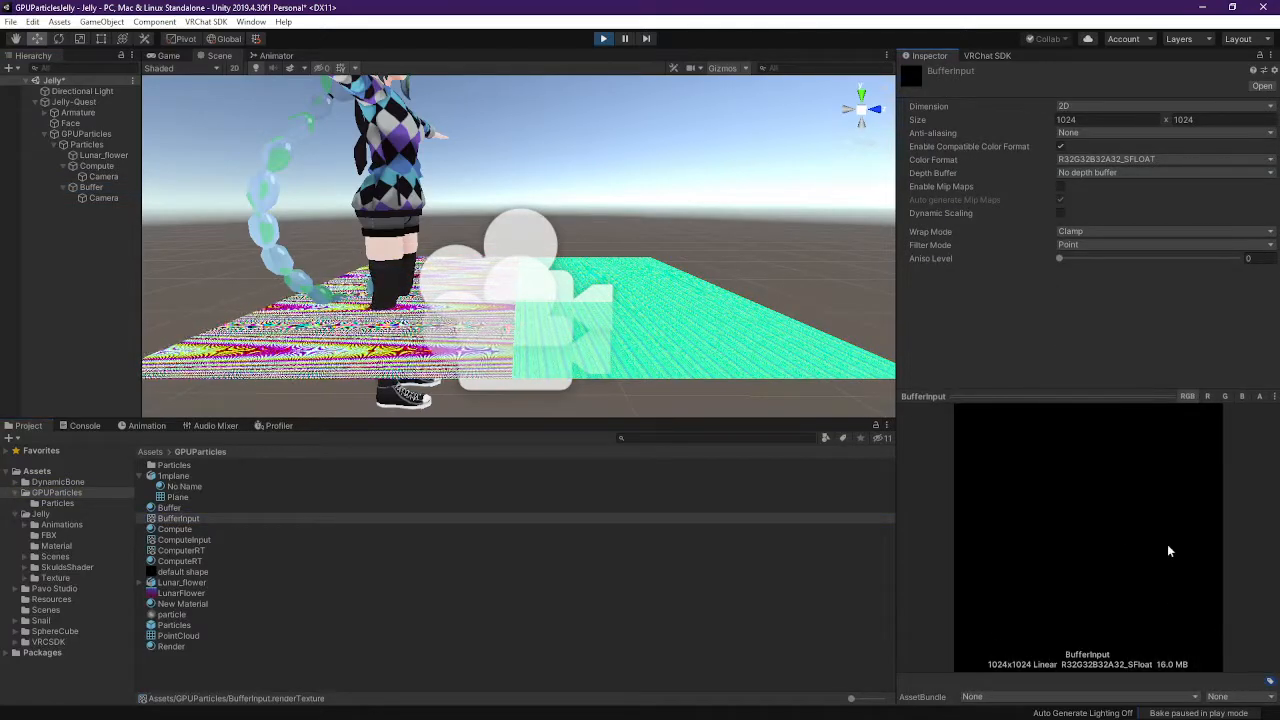
left_click(600, 38)
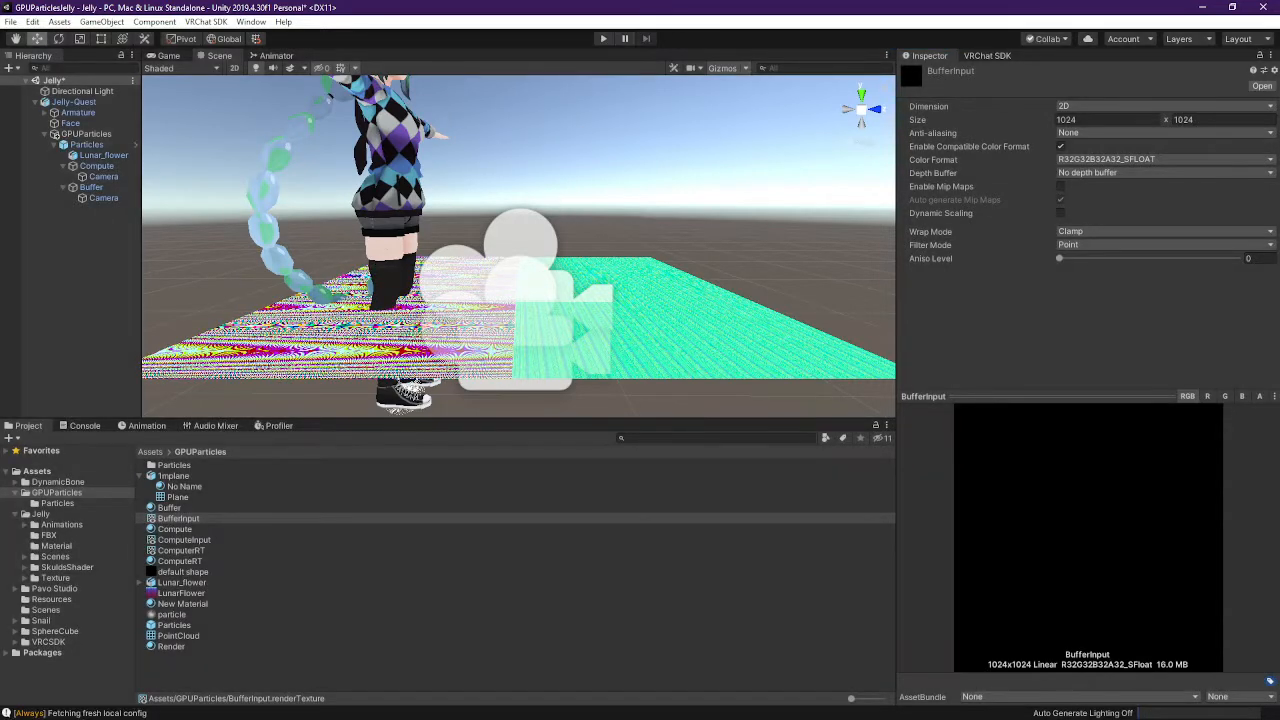
Inspect the Compute material's ComputeInput texture and the Compute camera's BufferInput target and rendering path
left_click(98, 166)
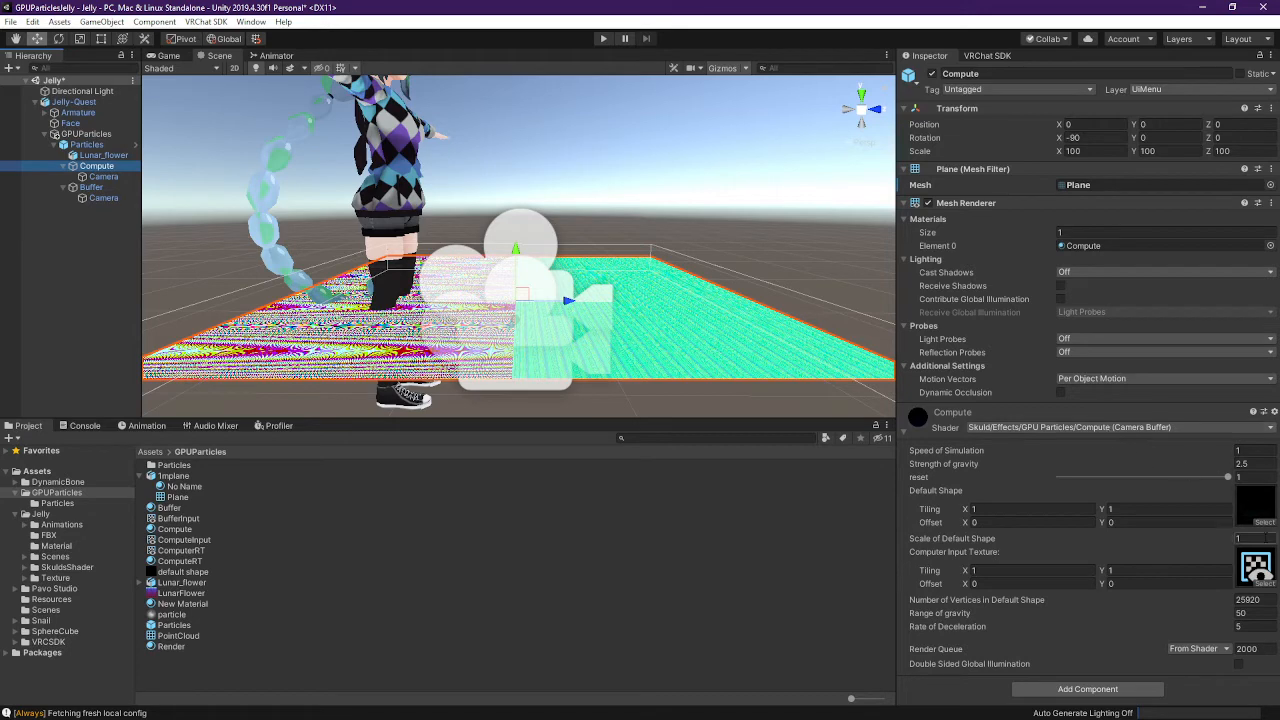
left_click(1260, 568)
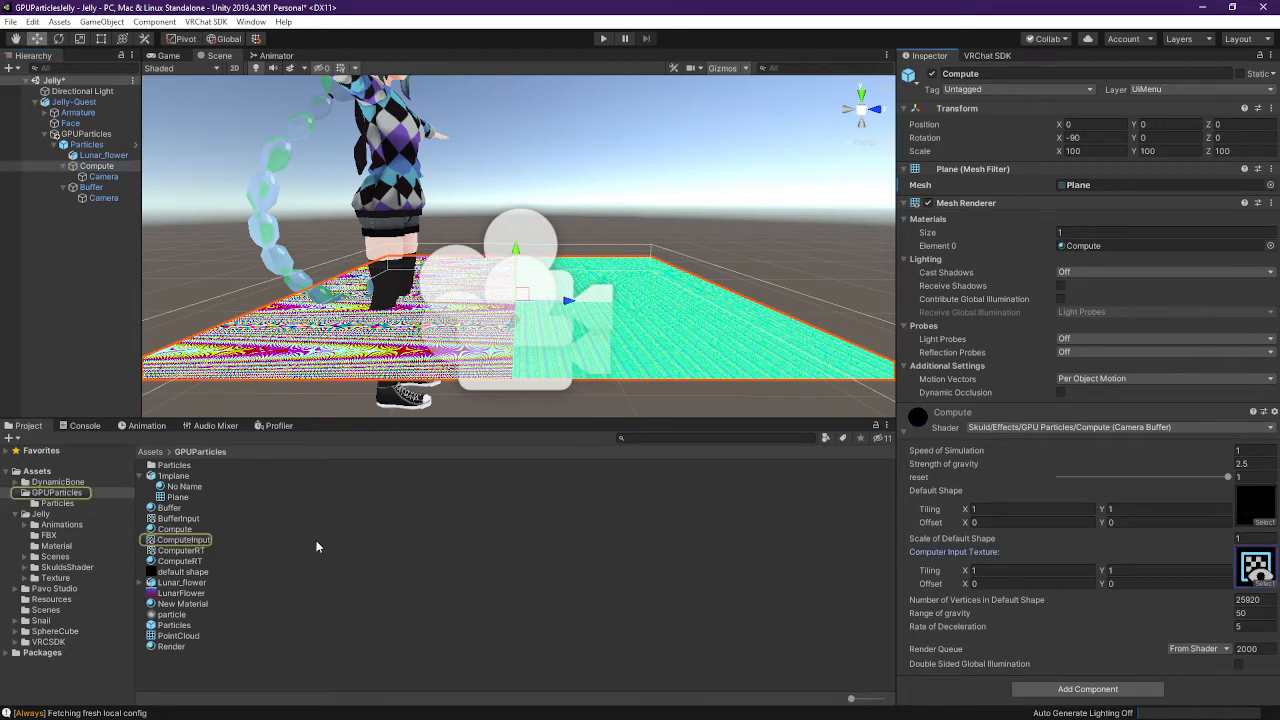
left_click(220, 538)
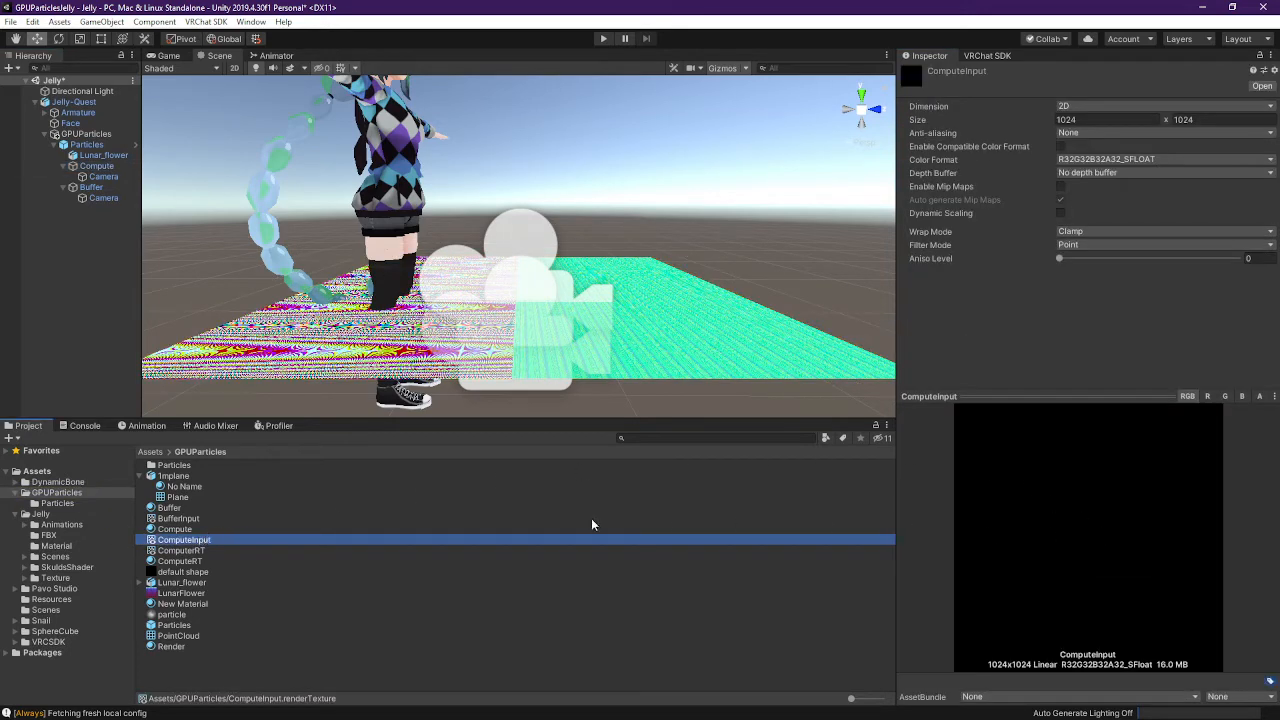
left_click(103, 176)
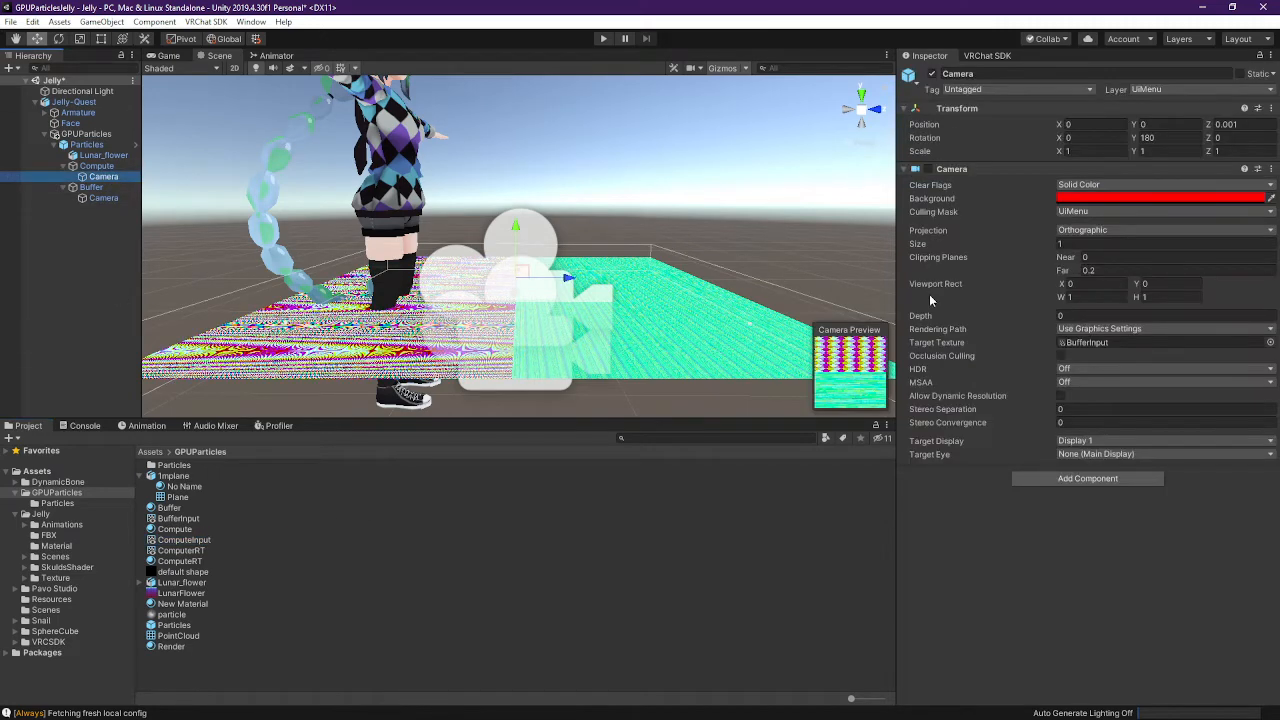
left_click(1096, 342)
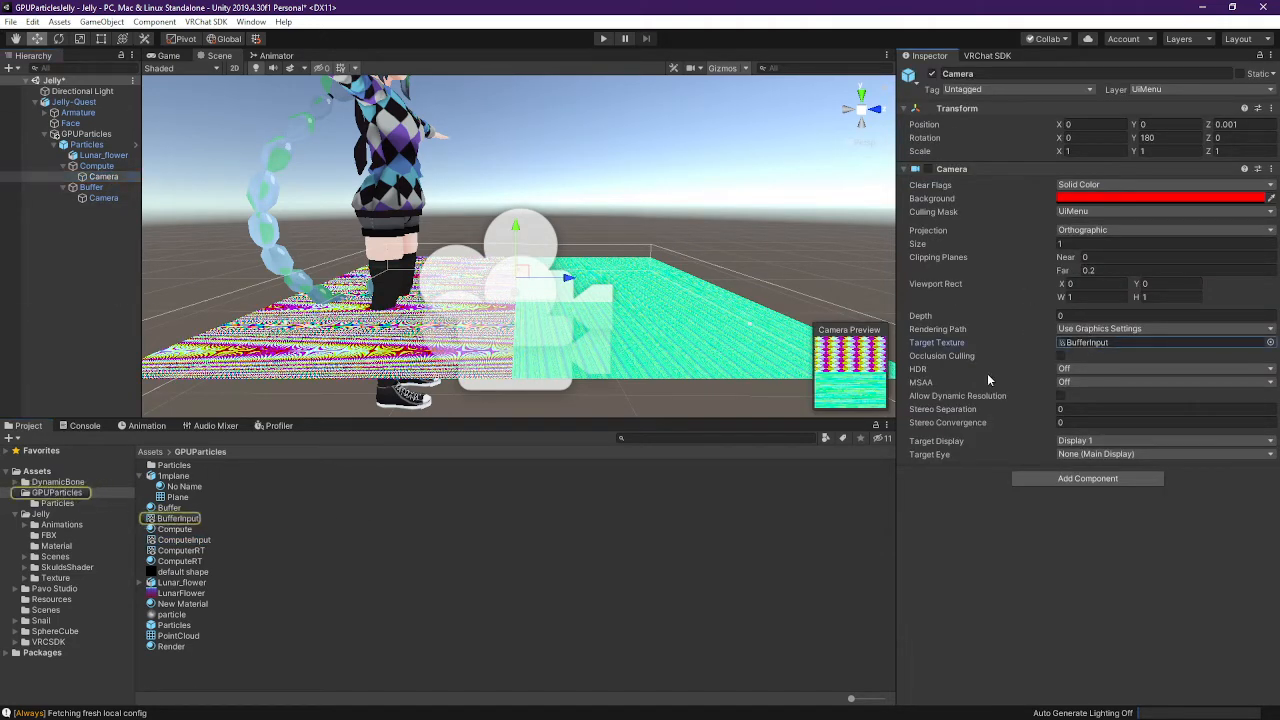
left_click(1112, 332)
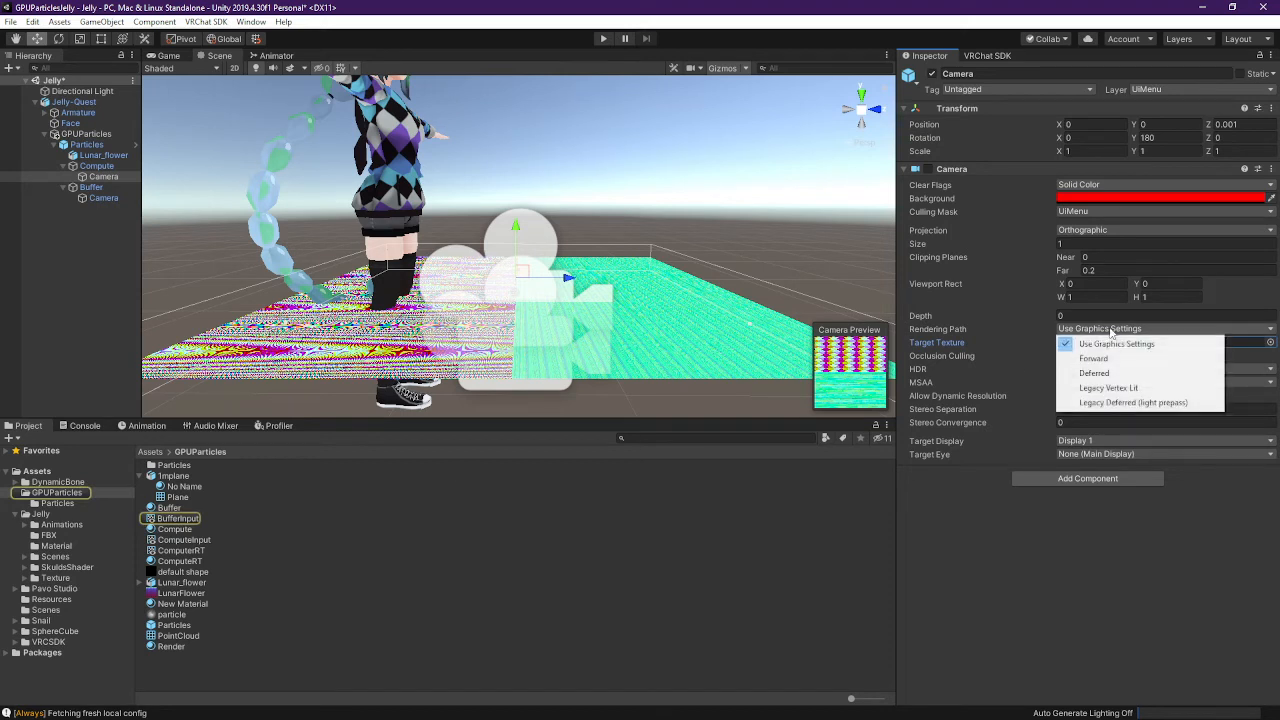
left_click(976, 342)
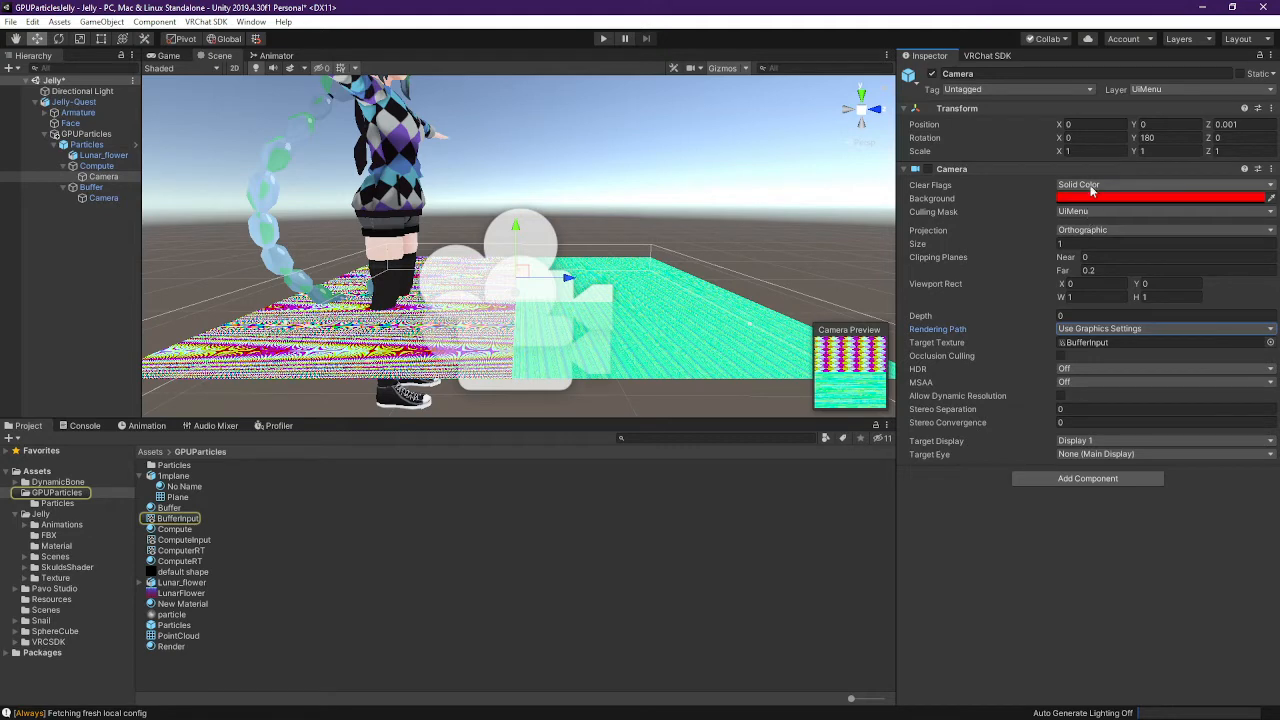
Click through the Buffer and Compute planes and their cameras, ending on the Compute camera
left_click(97, 166)
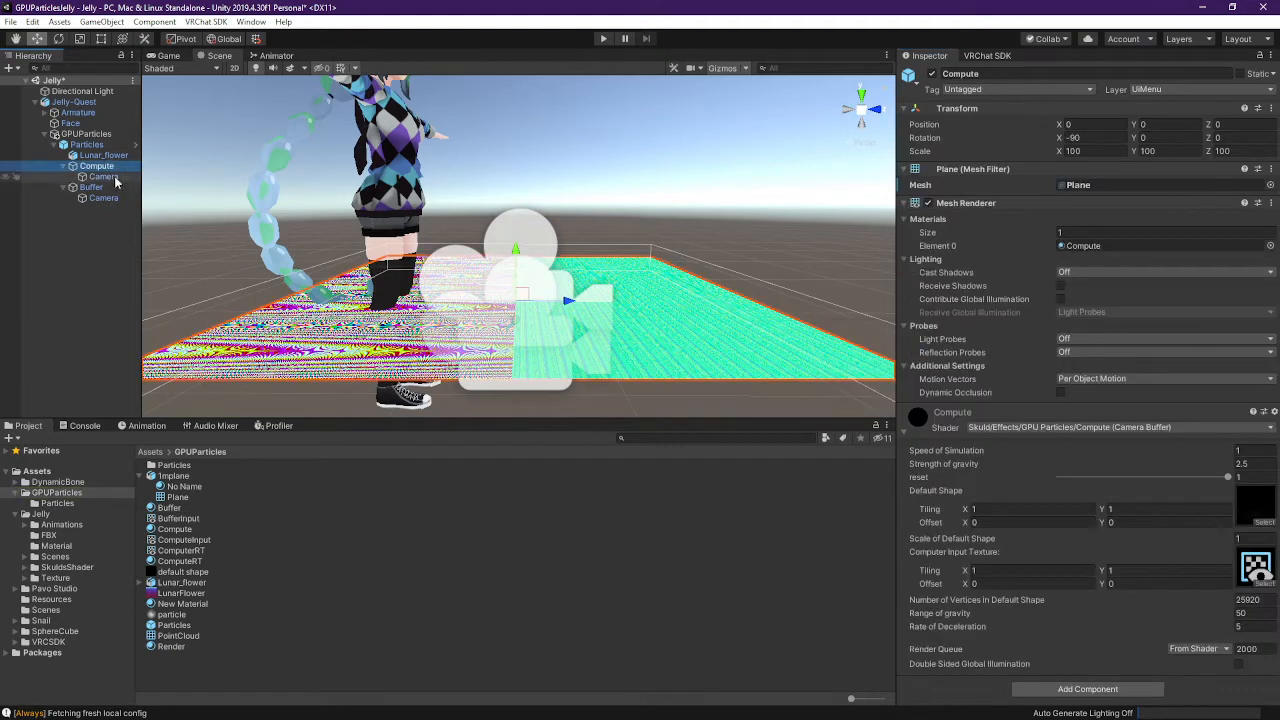
left_click(95, 187)
left_click(103, 198)
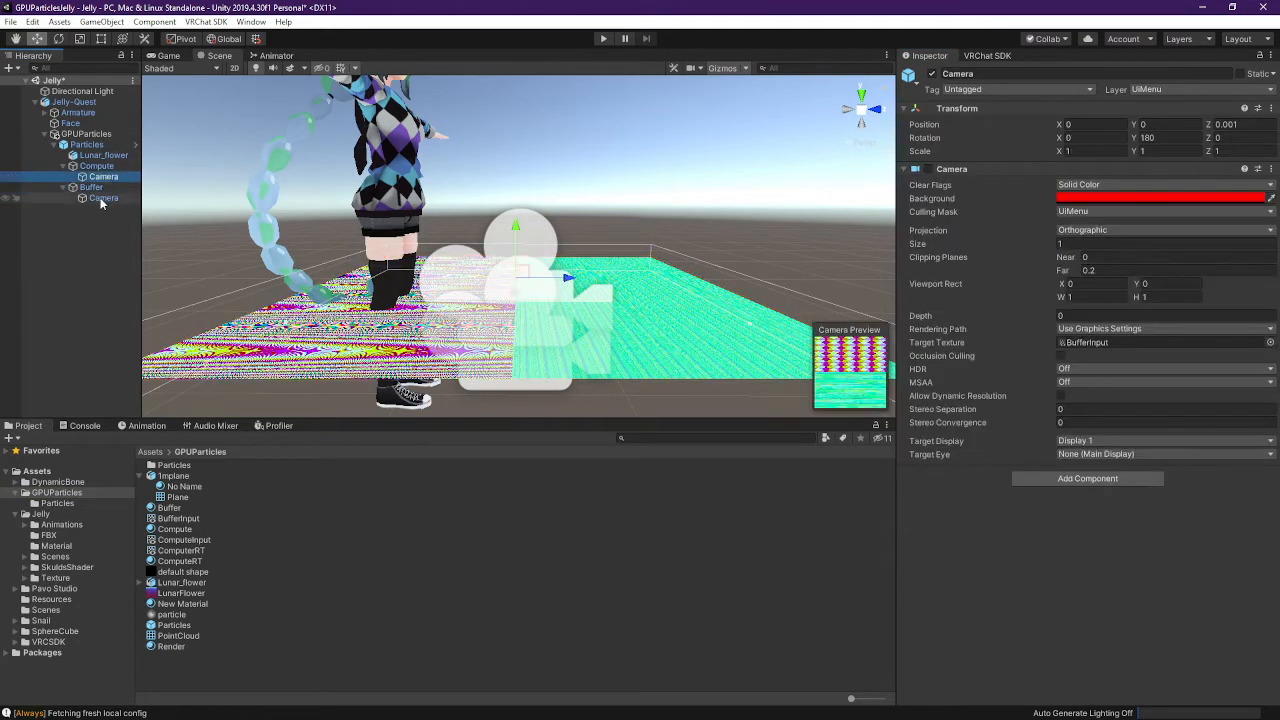
left_click(92, 187)
left_click(106, 198)
left_click(103, 176)
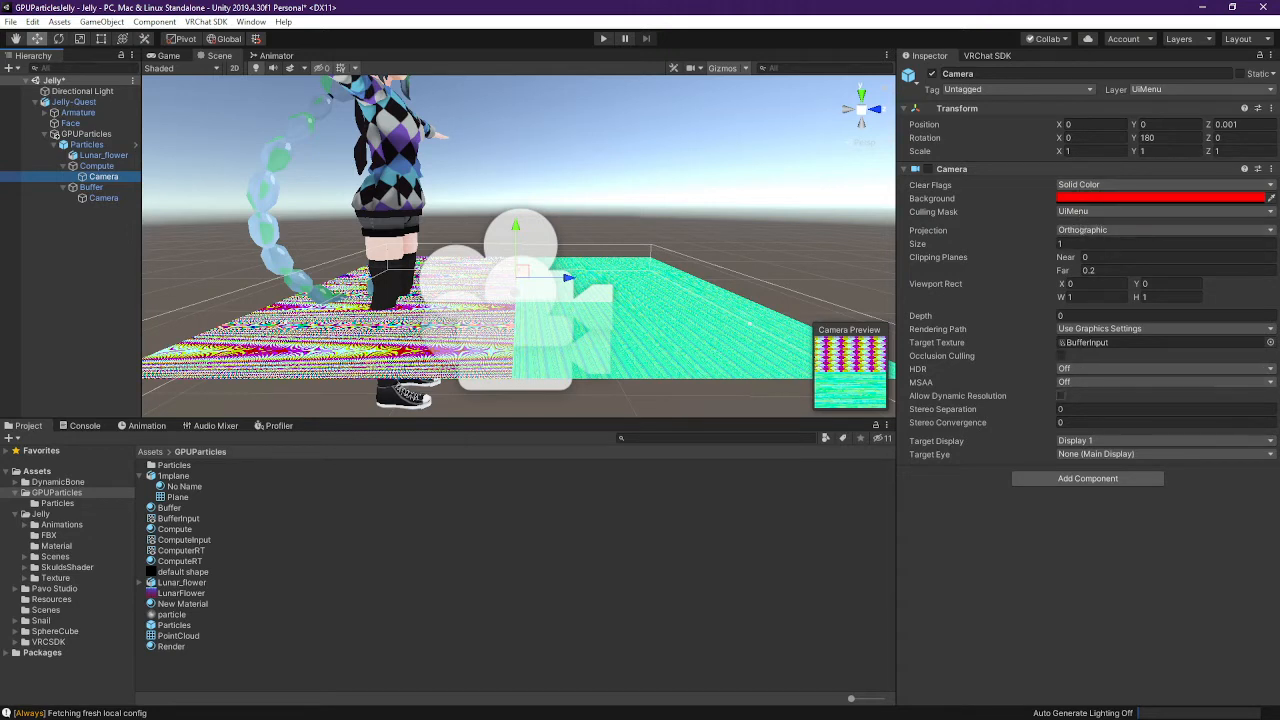
Compare the 2048x2048 ComputerRT with the 1024x1024 ComputeInput and BufferInput textures
left_click(1114, 336)
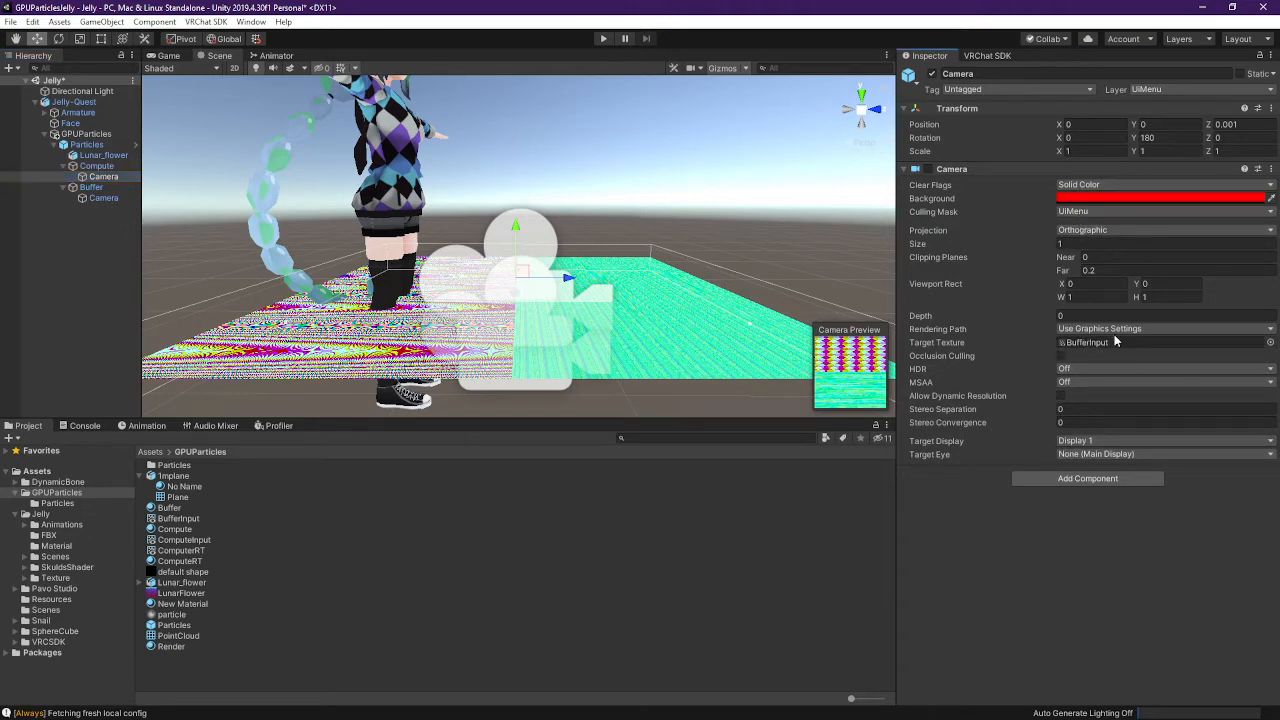
left_click(200, 550)
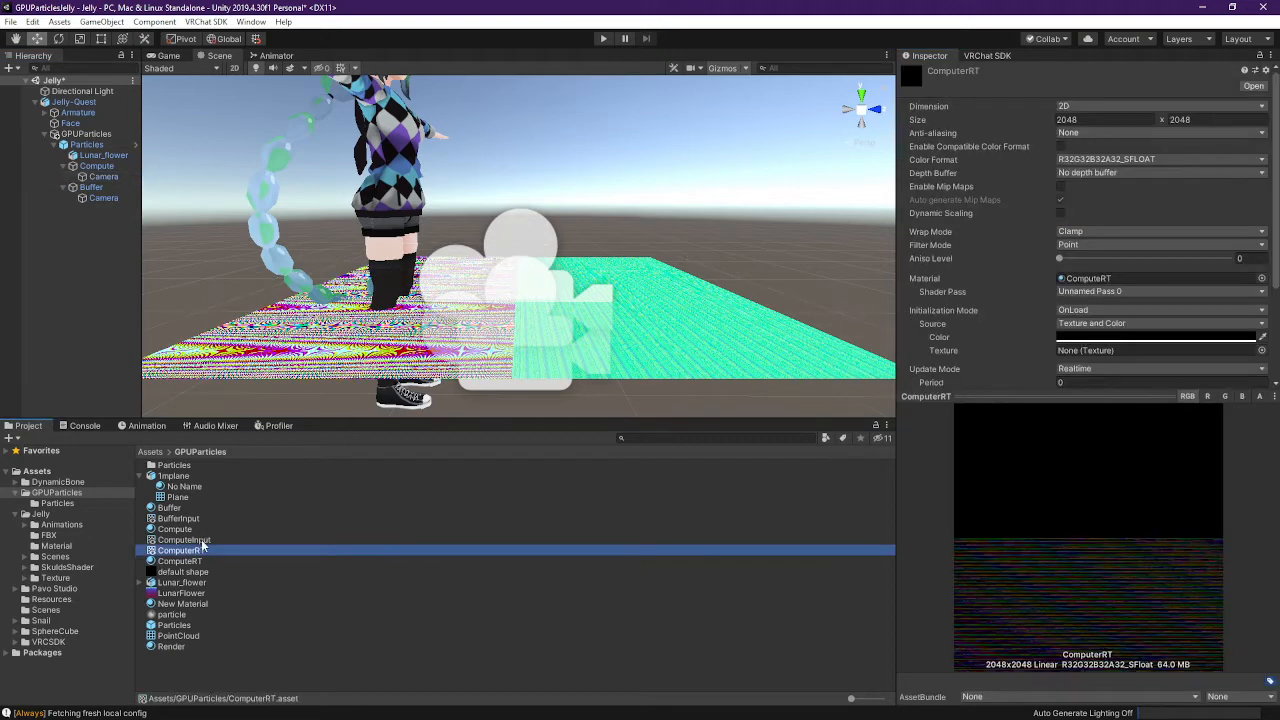
left_click(200, 540)
left_click(182, 550)
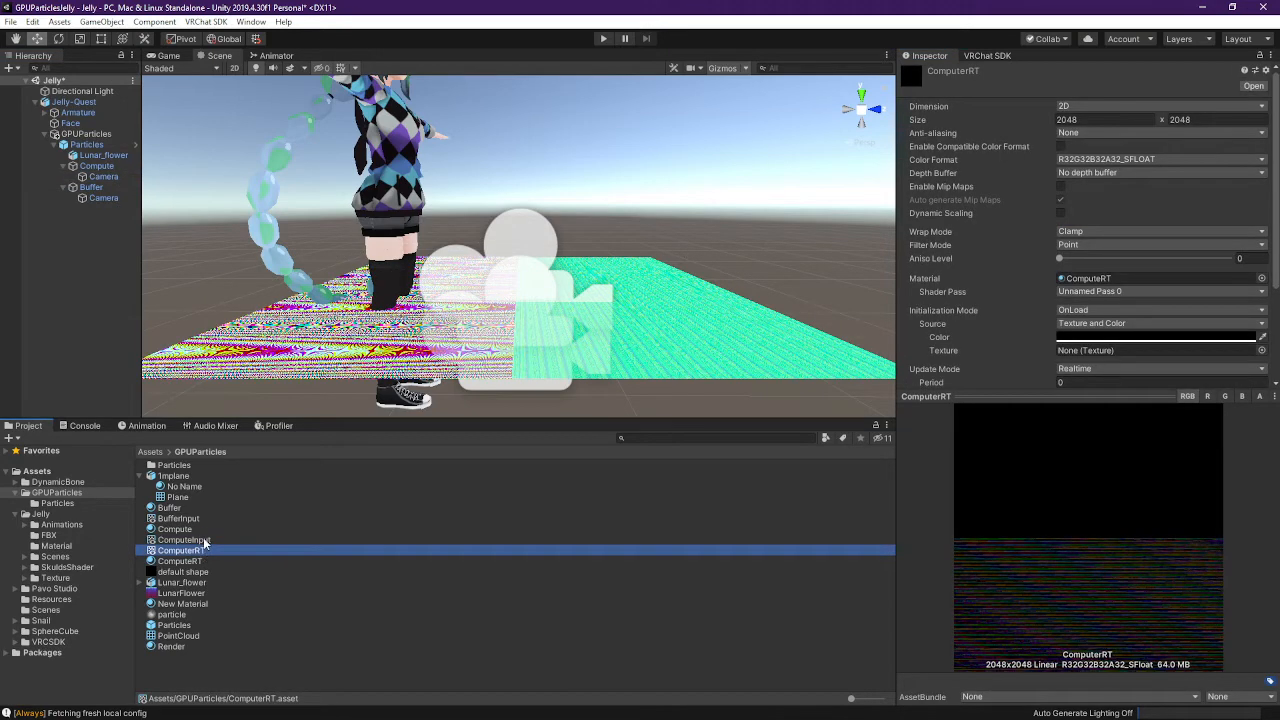
left_click(185, 540)
left_click(180, 518)
left_click(185, 540)
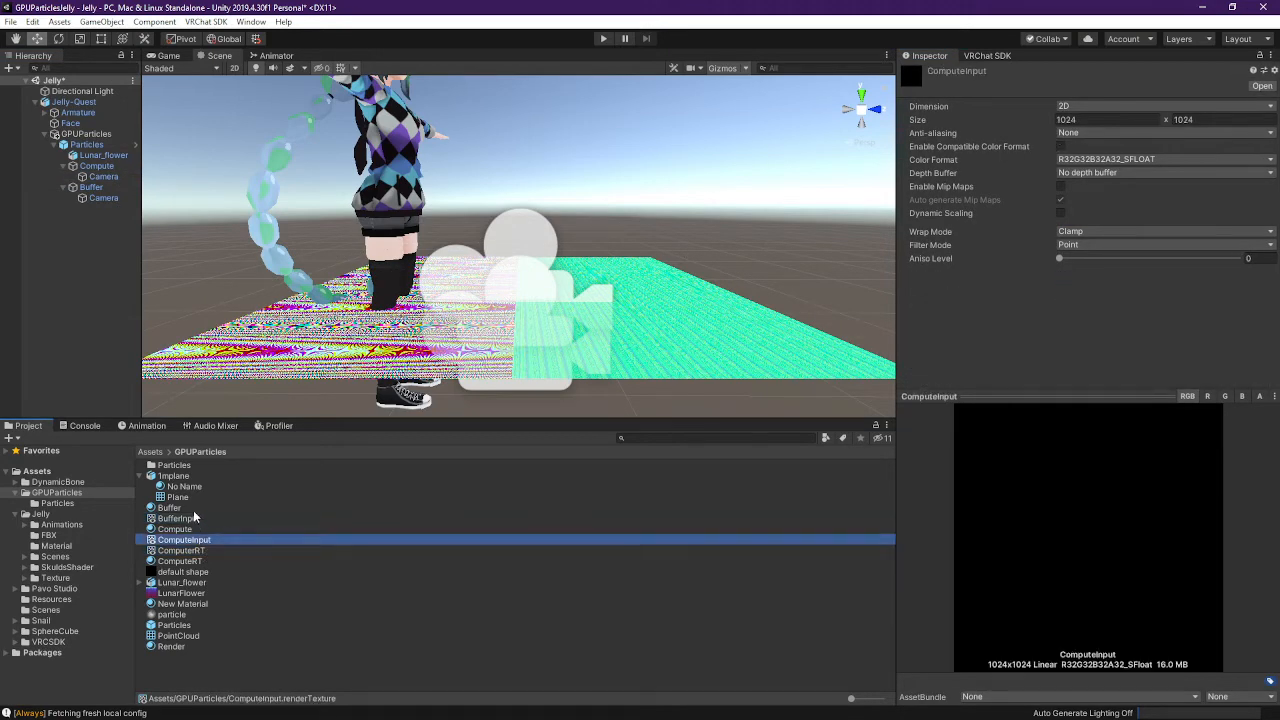
Recheck the Buffer material and render textures, then view the Compute material's gravity strength 2.5 settings
left_click(193, 508)
left_click(196, 519)
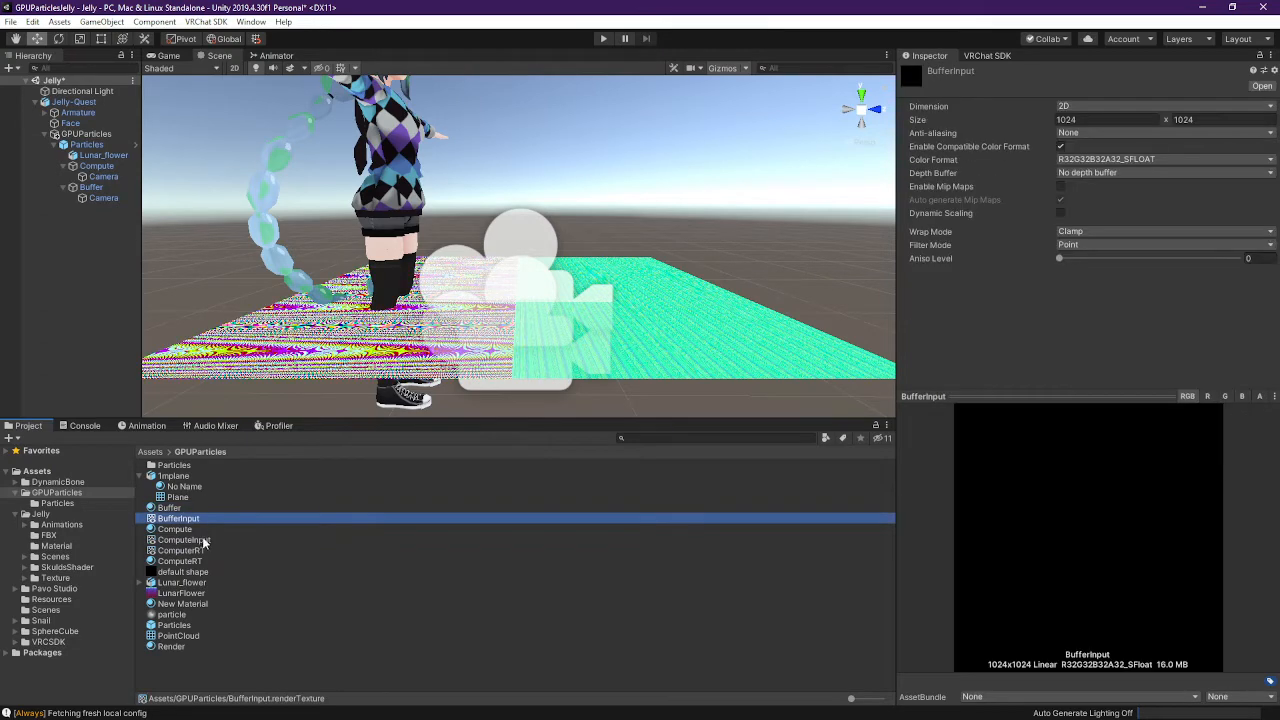
left_click(204, 540)
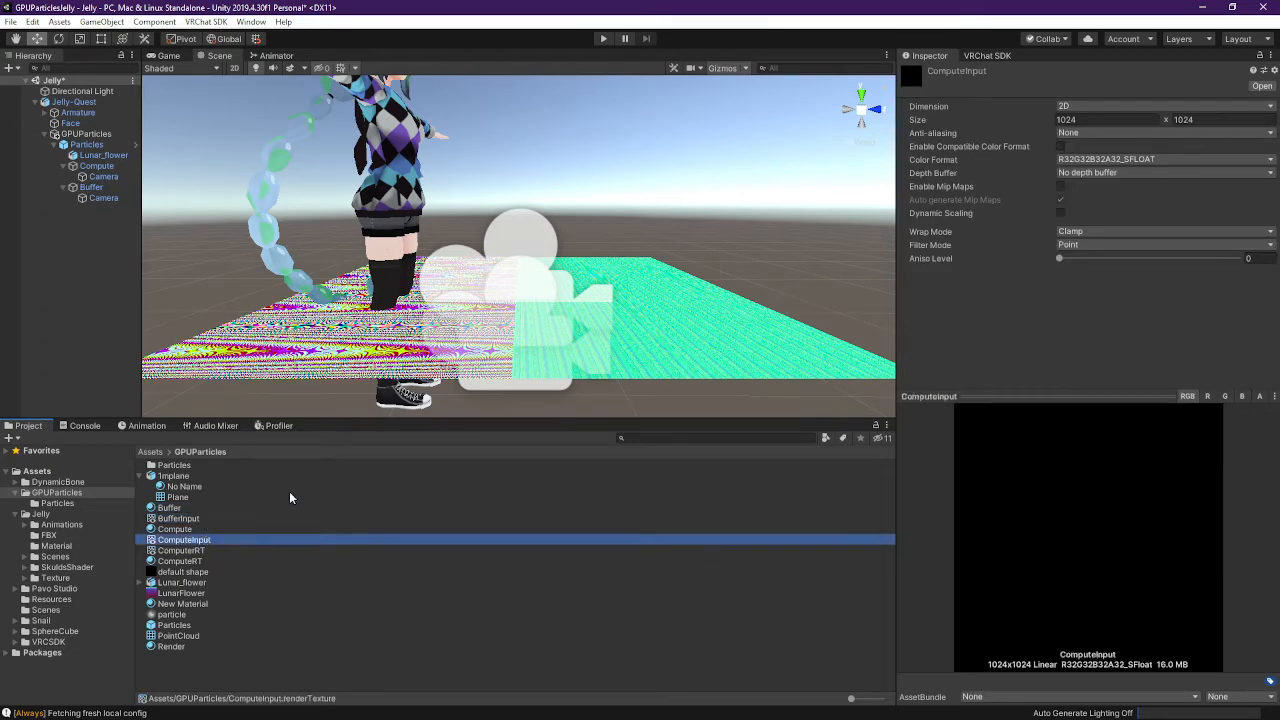
left_click(174, 519)
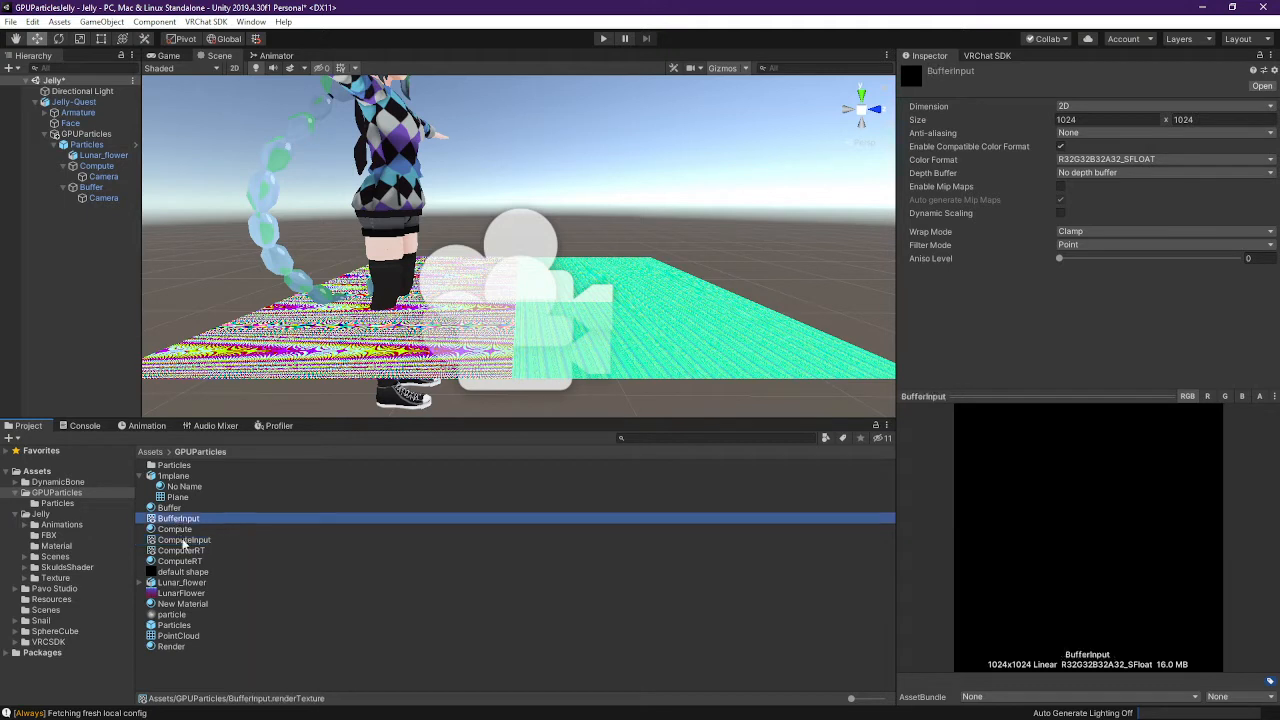
left_click(187, 551)
left_click(191, 540)
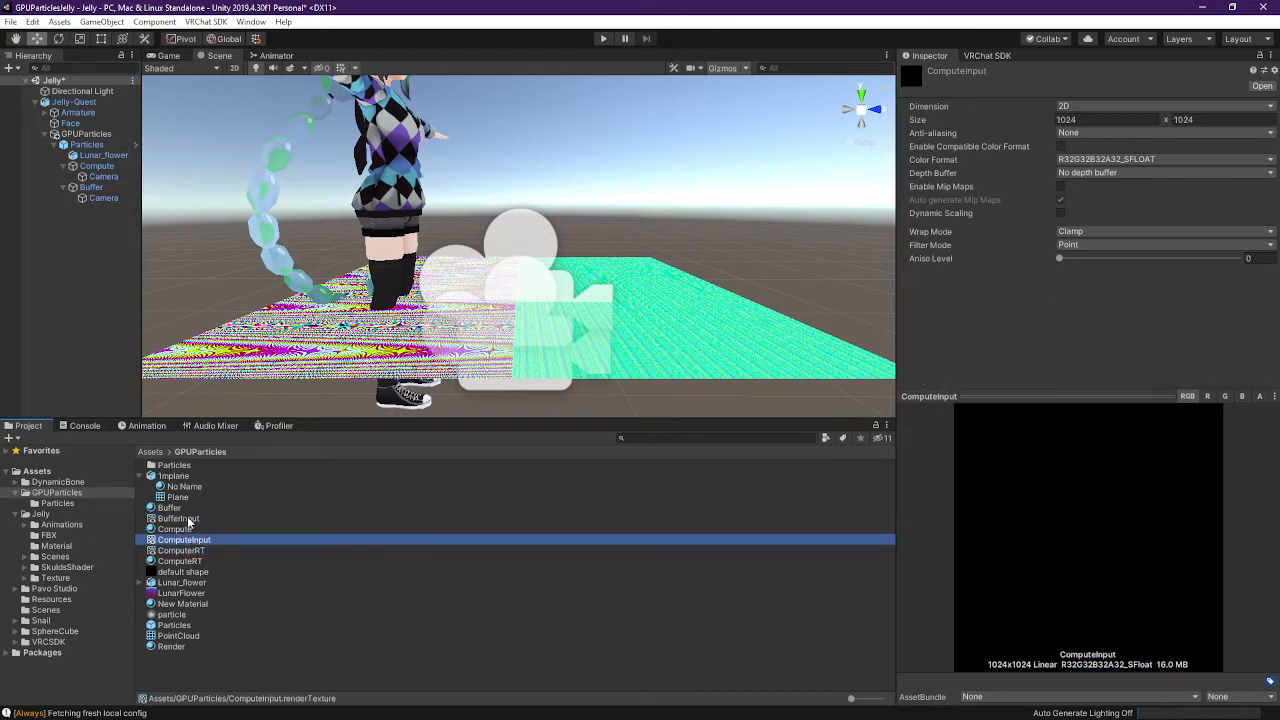
left_click(187, 521)
left_click(191, 540)
left_click(213, 520)
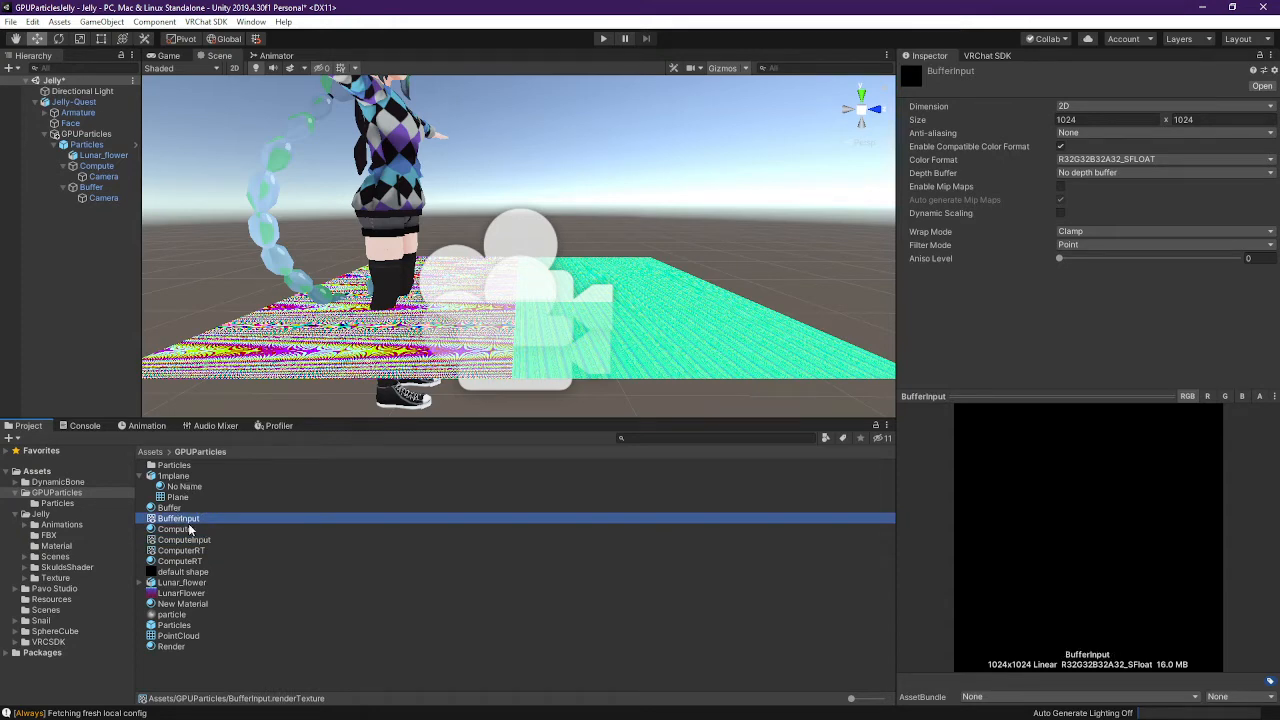
left_click(189, 529)
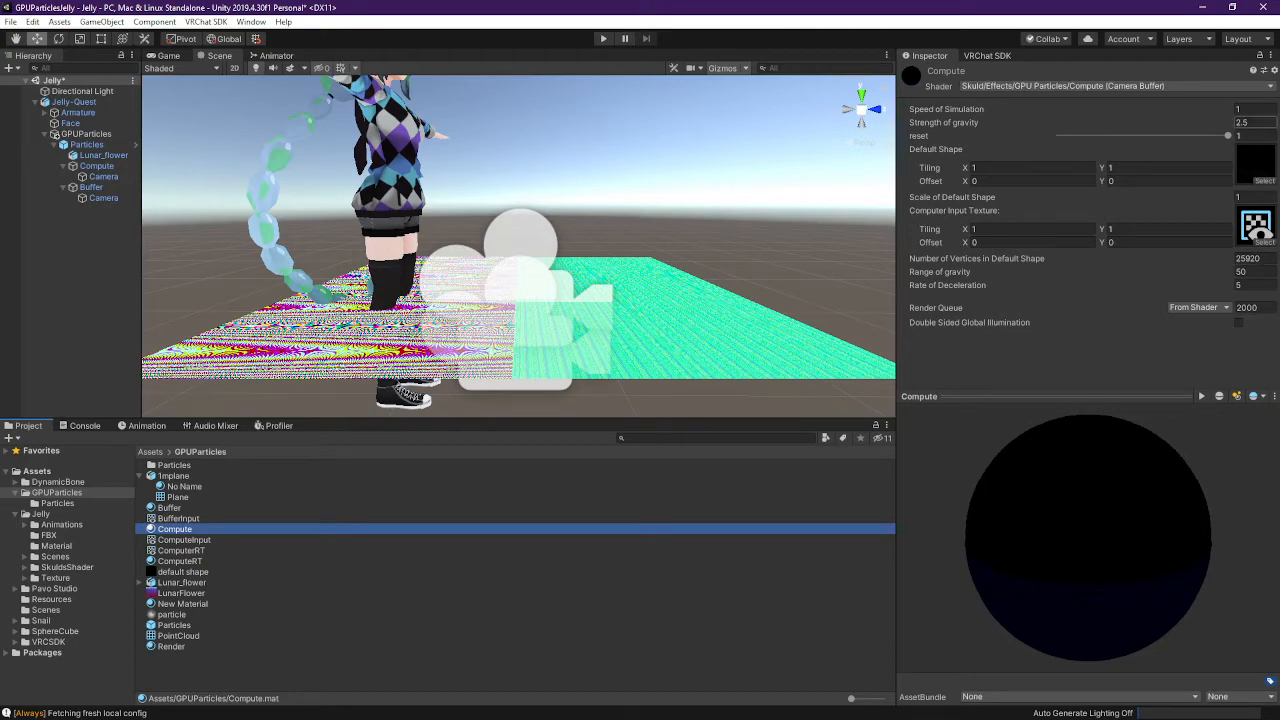
mouse_move(540, 273)
right_mouse_down()
mouse_move(549, 303)
mouse_move(543, 245)
mouse_move(534, 345)
mouse_move(544, 273)
right_mouse_up()
Frame both planes in the Scene view and start play mode
key("s")
key("w")
key("s")
key("w")
key("s")
key("a")
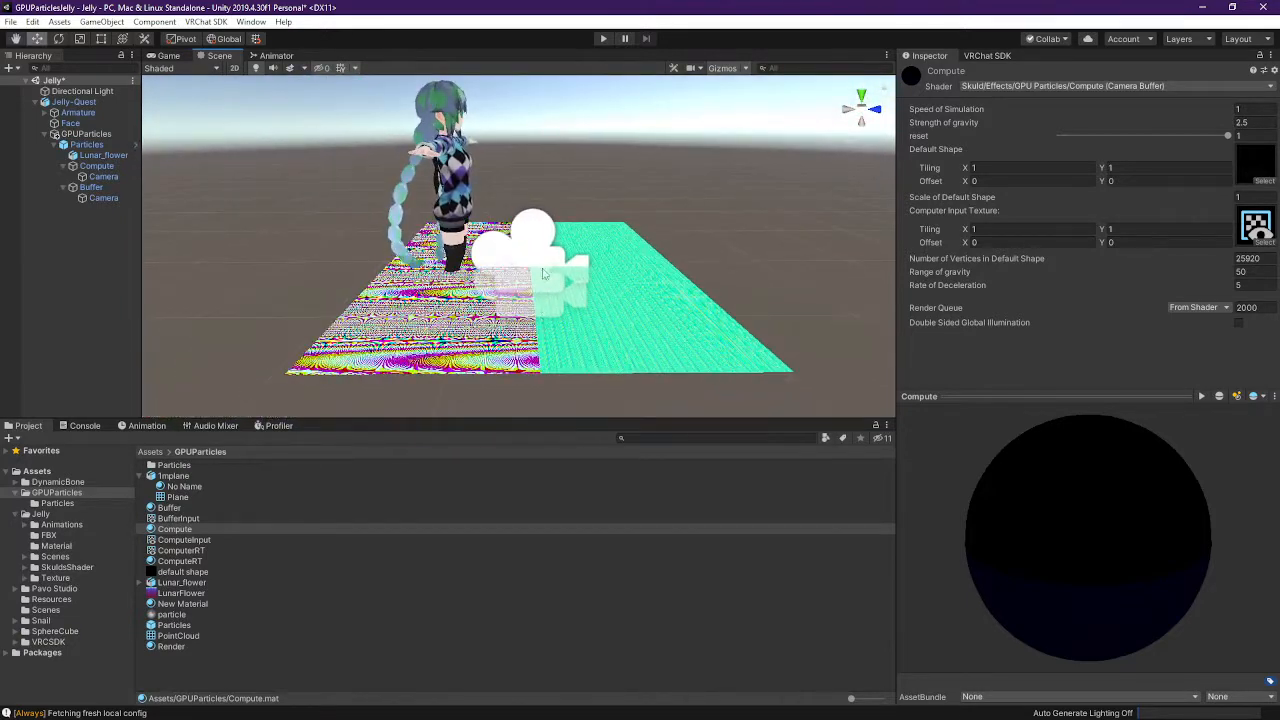
left_click(600, 40)
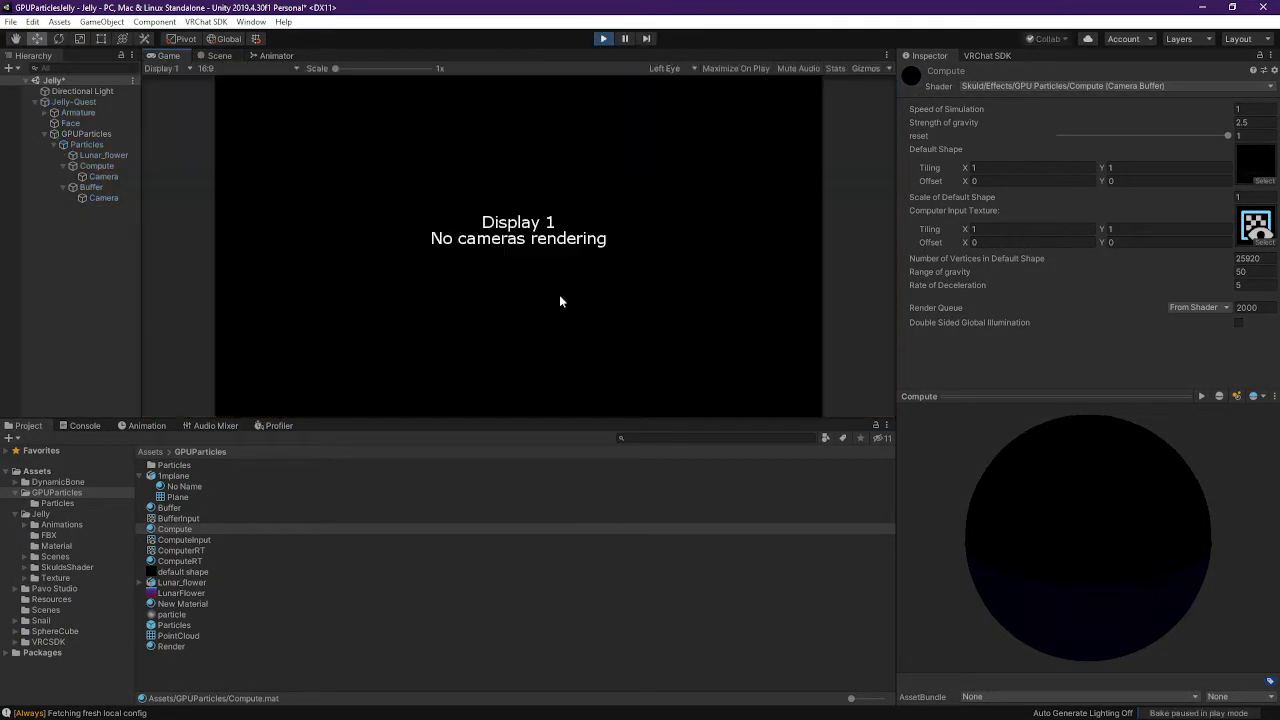
Look up beneath the running Compute and Buffer planes in the Scene view
left_click(219, 56)
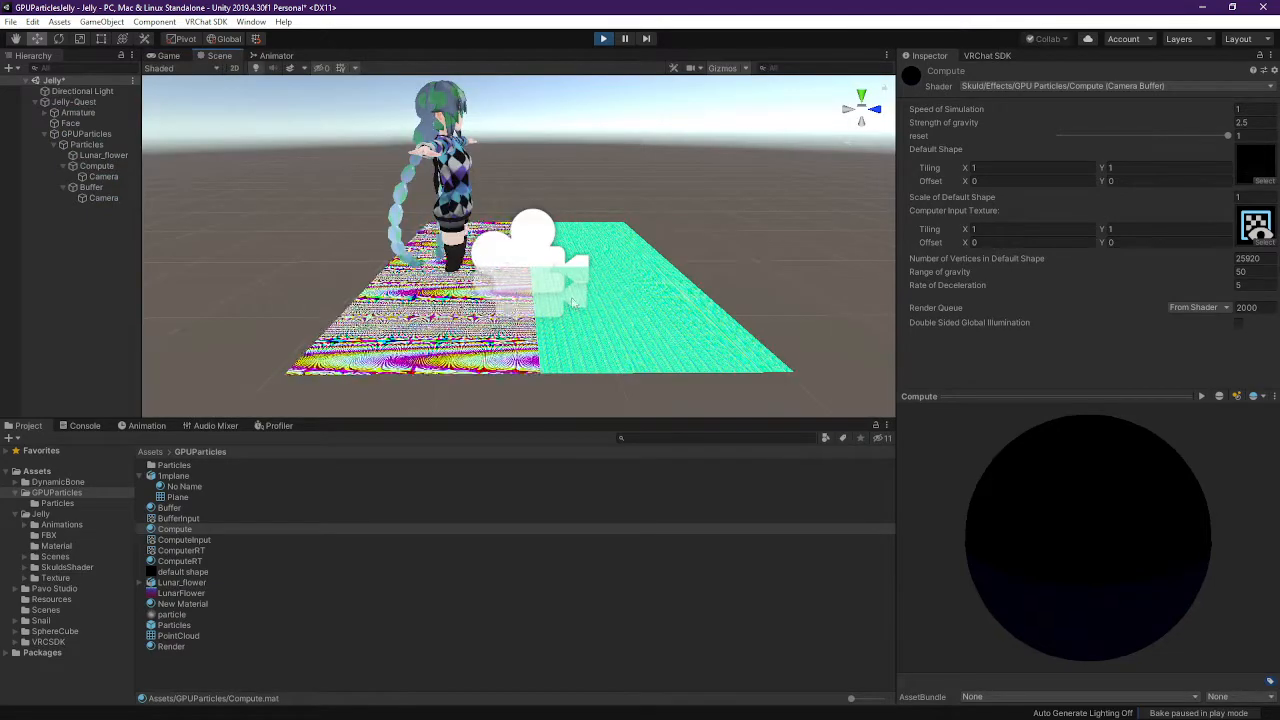
right_click_drag(575, 305, 543, 313)
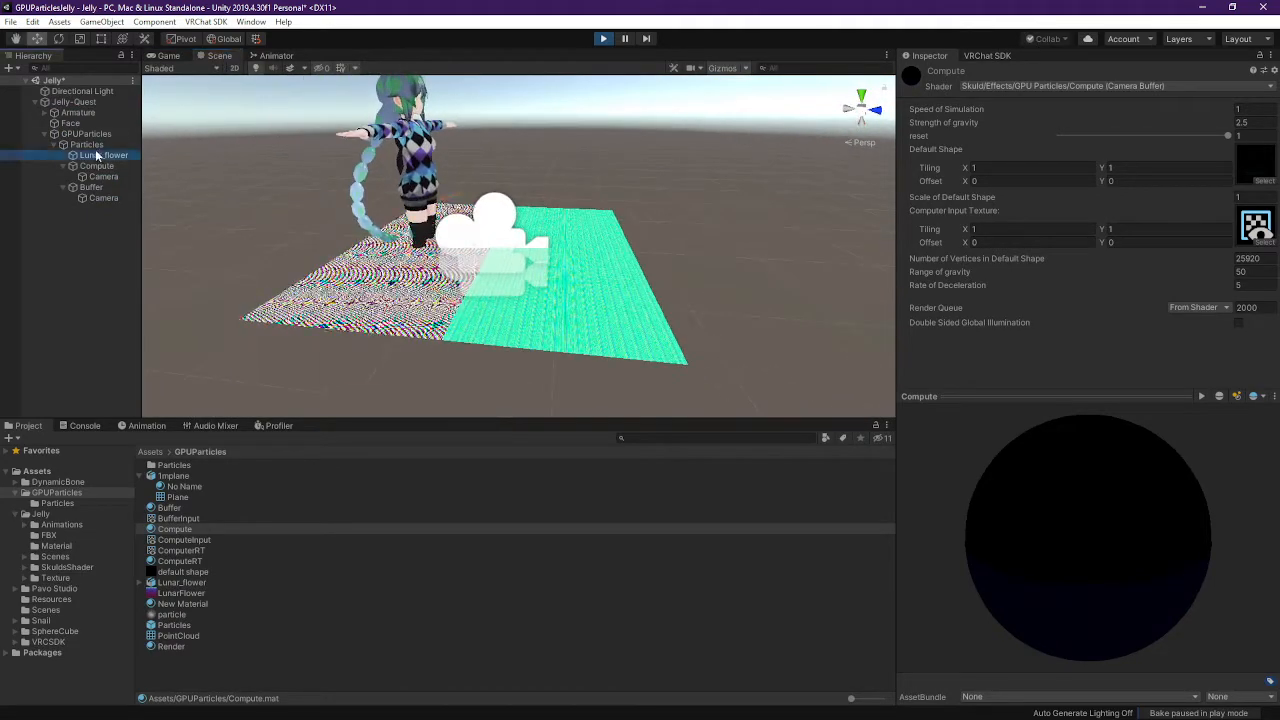
left_click(96, 166)
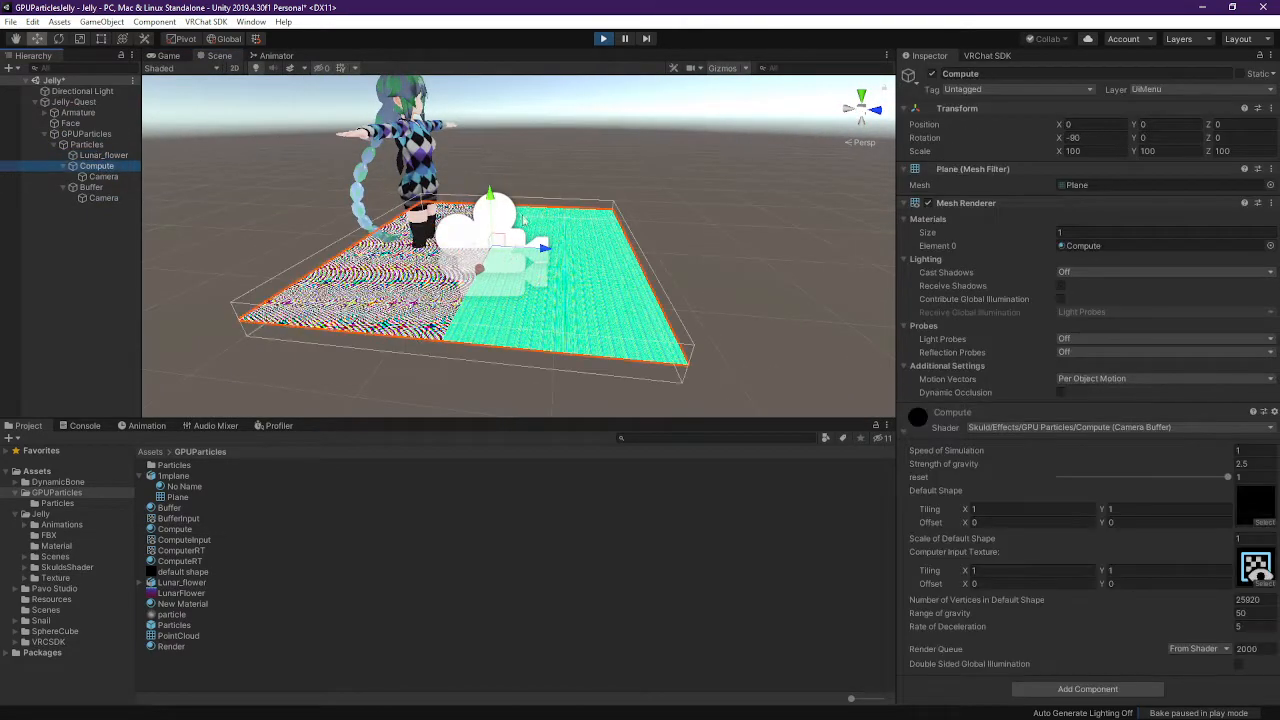
left_click(90, 188)
left_click(98, 167)
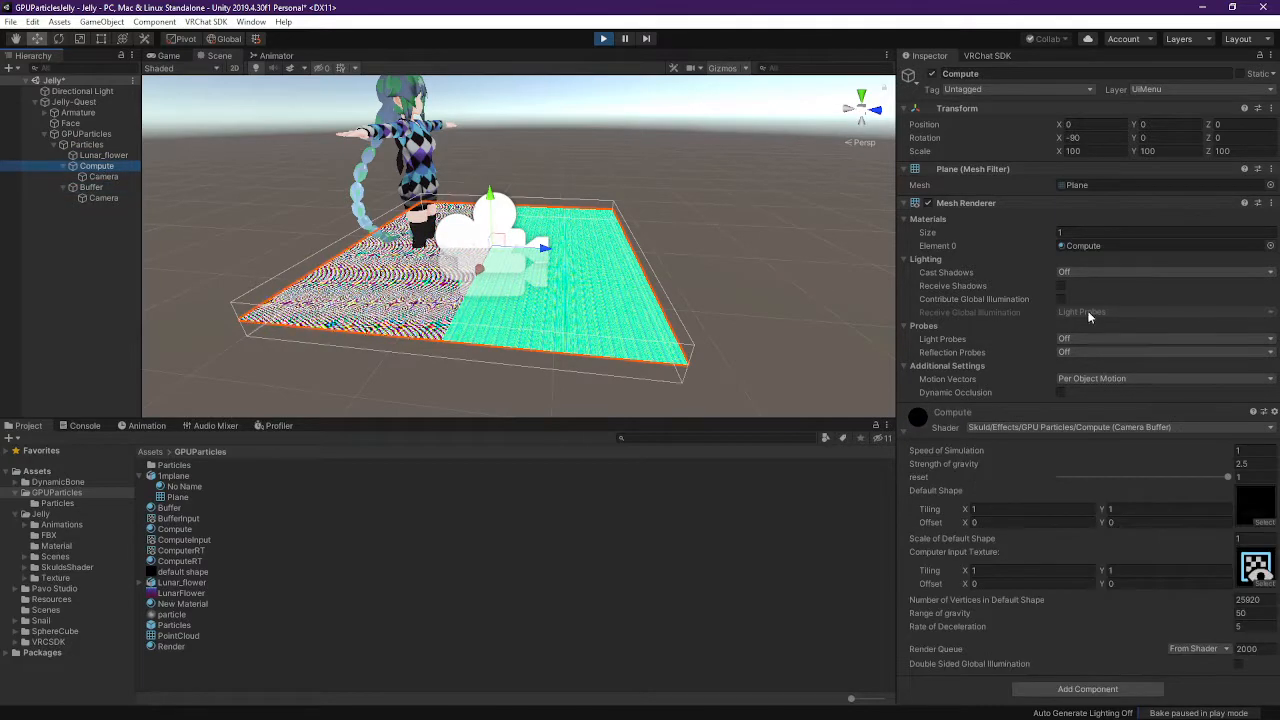
right_click_drag(830, 262, 566, 32)
Trace the Compute camera's target texture to the BufferInput render texture
left_click(136, 177)
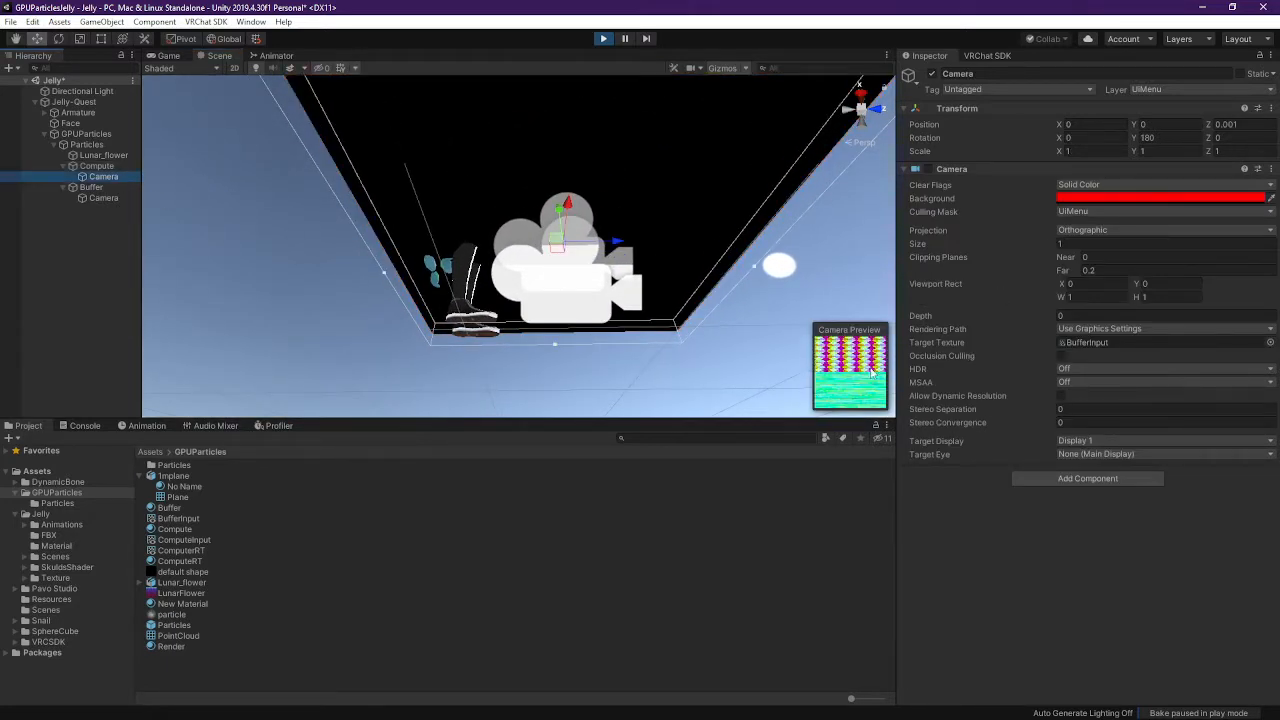
left_click(1102, 342)
left_click(166, 519)
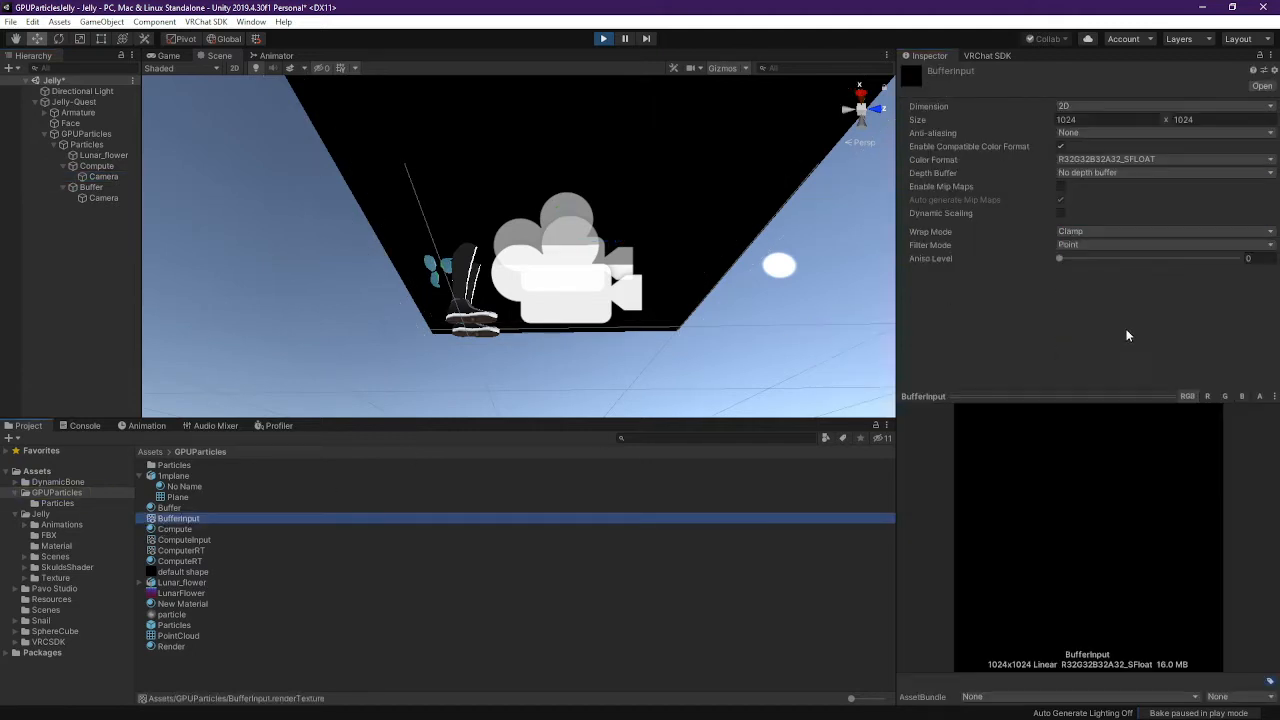
Confirm the Buffer material uses BufferInput, showing its 1024x1024 R32G32B32A32_SFloat, 16.0 MB settings
left_click(167, 509)
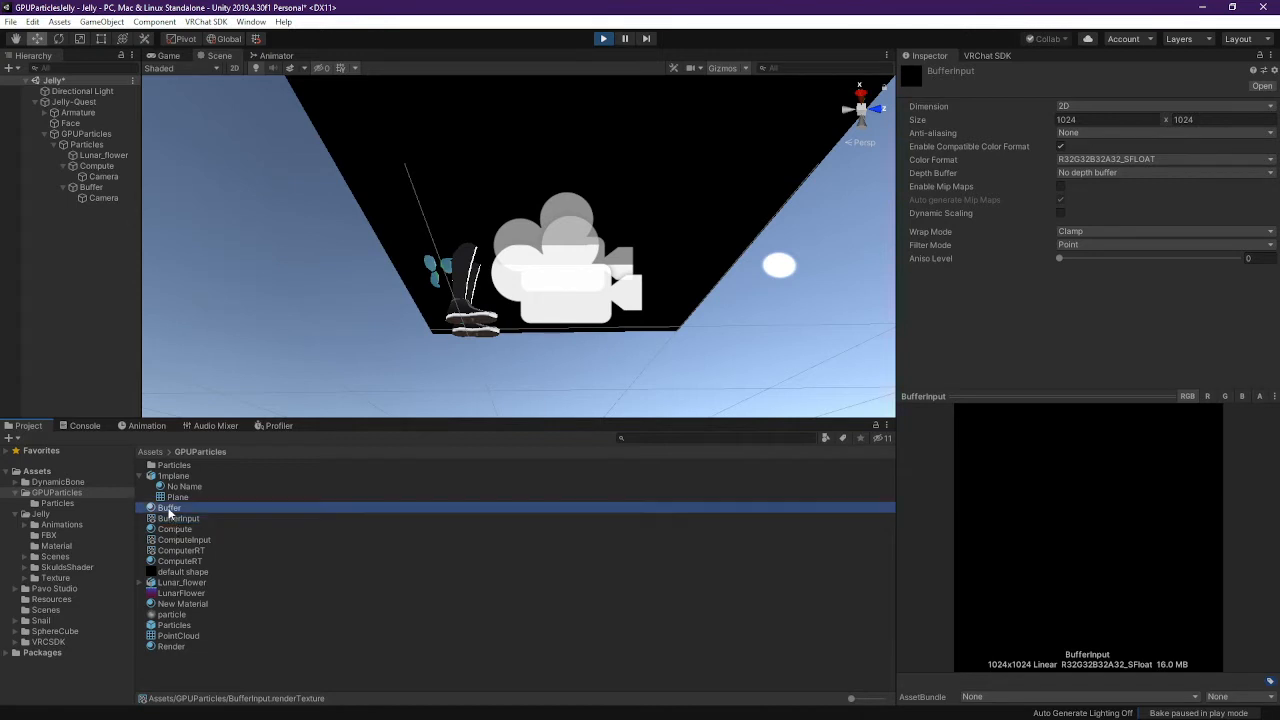
left_click(173, 518)
left_click(172, 497)
left_click(174, 508)
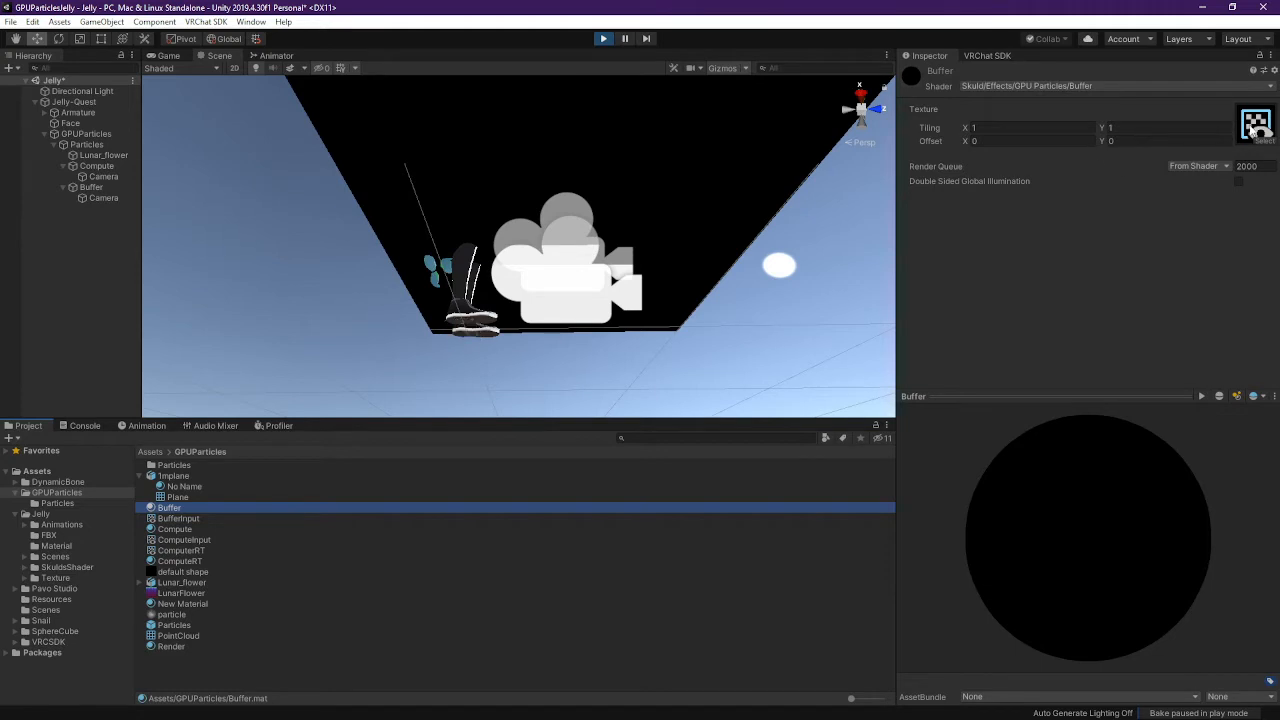
left_click(1255, 125)
left_click(174, 519)
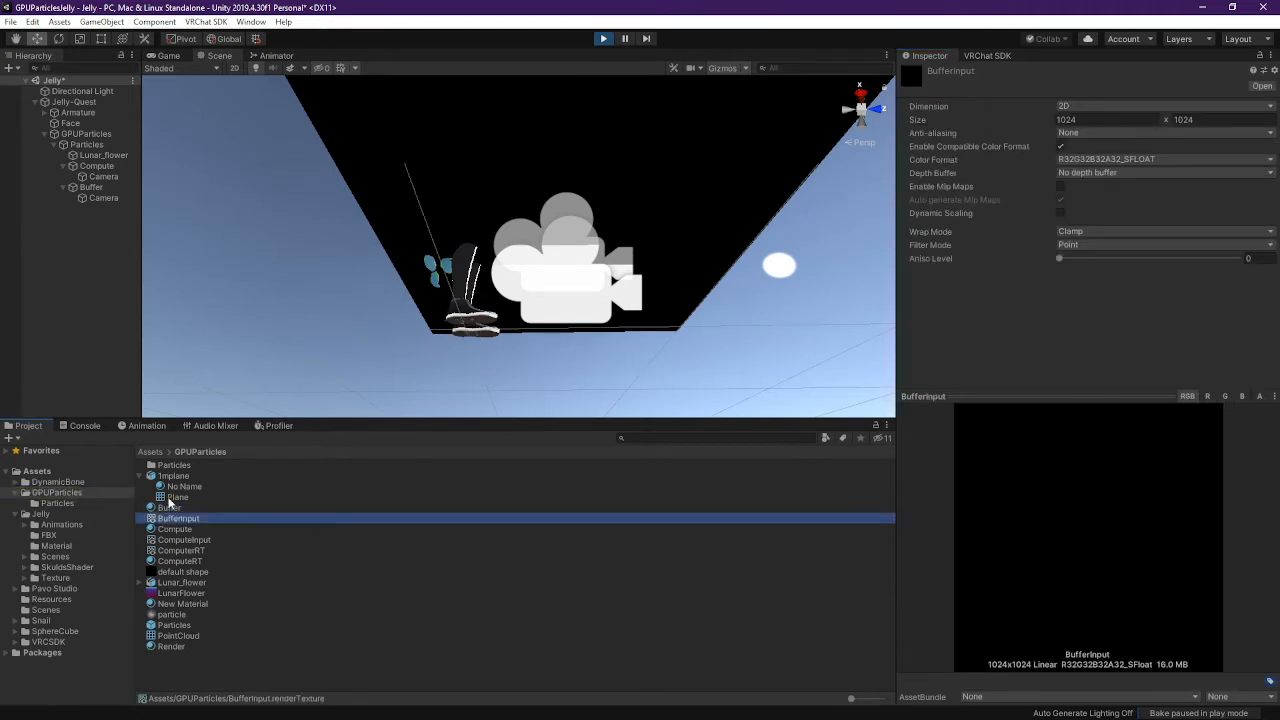
left_click(95, 176)
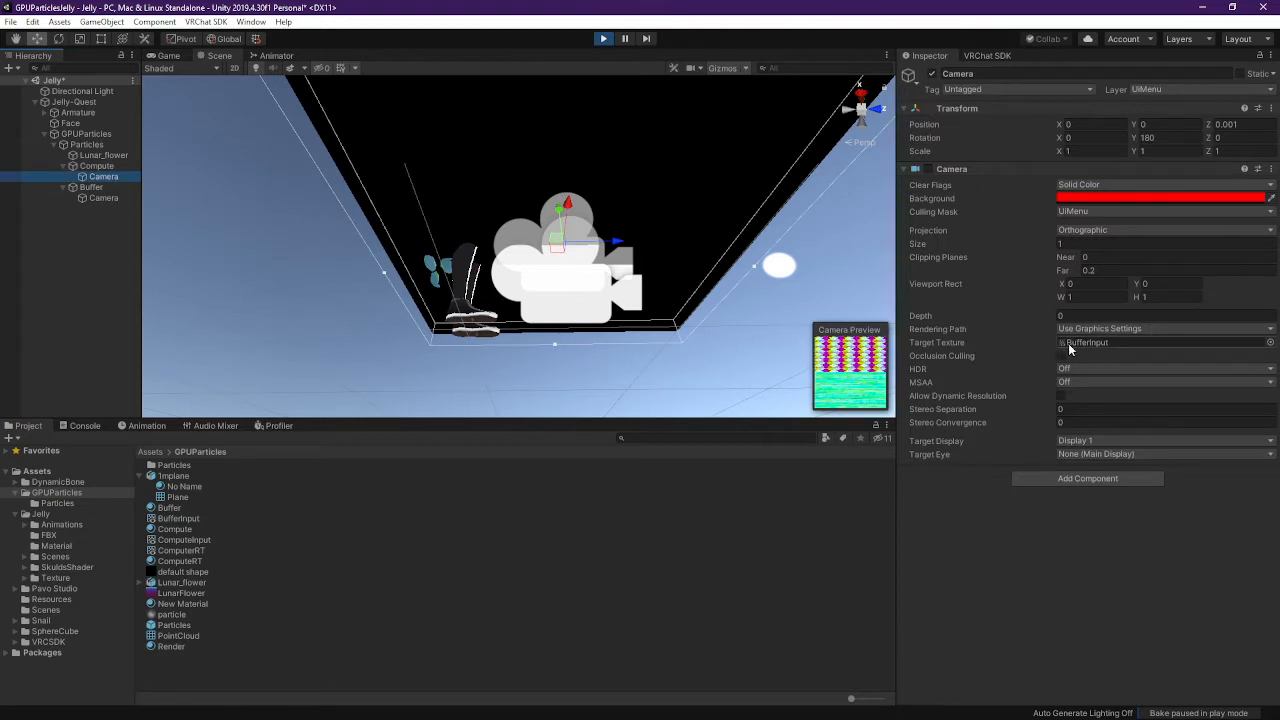
left_click(180, 518)
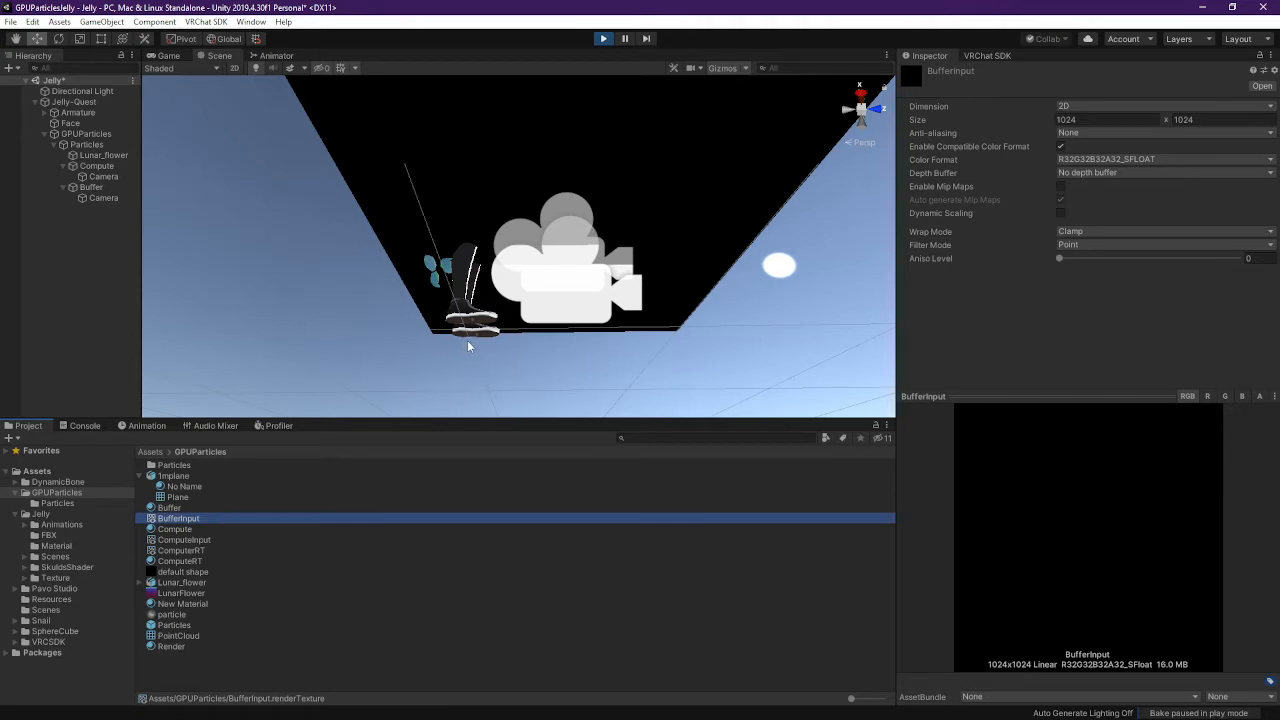
left_click(1113, 160)
left_click(939, 166)
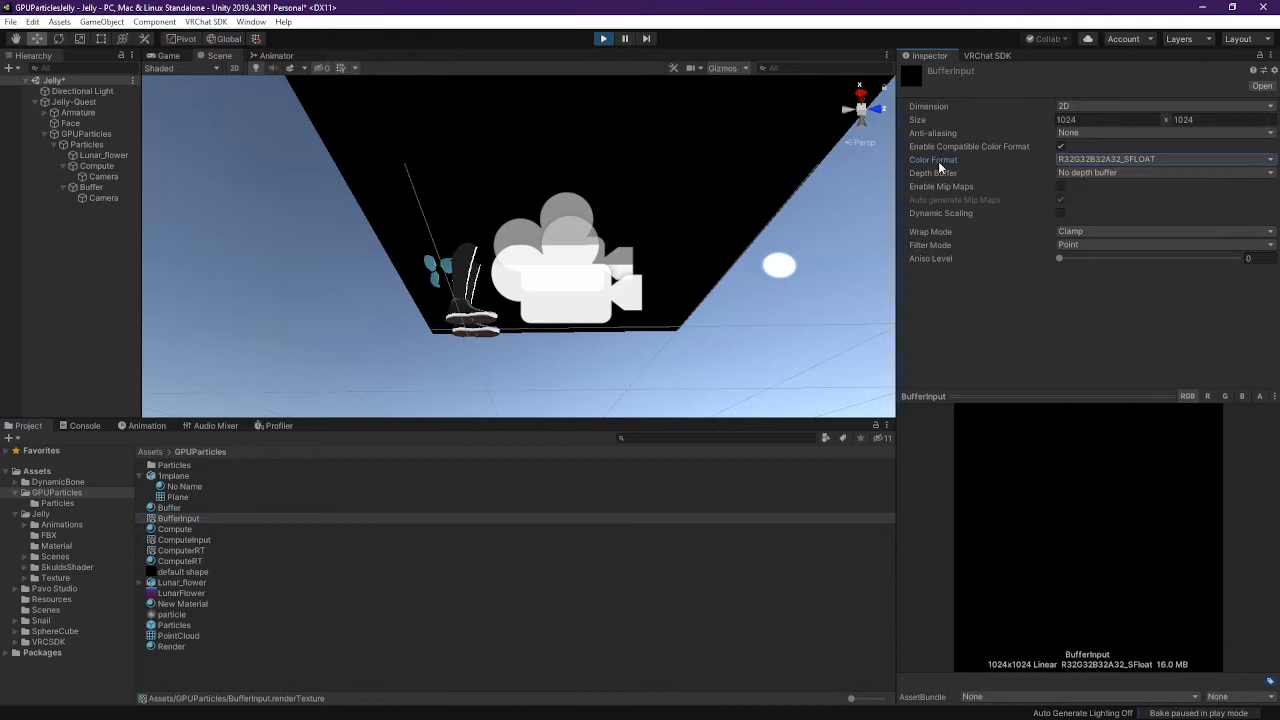
left_click(1091, 121)
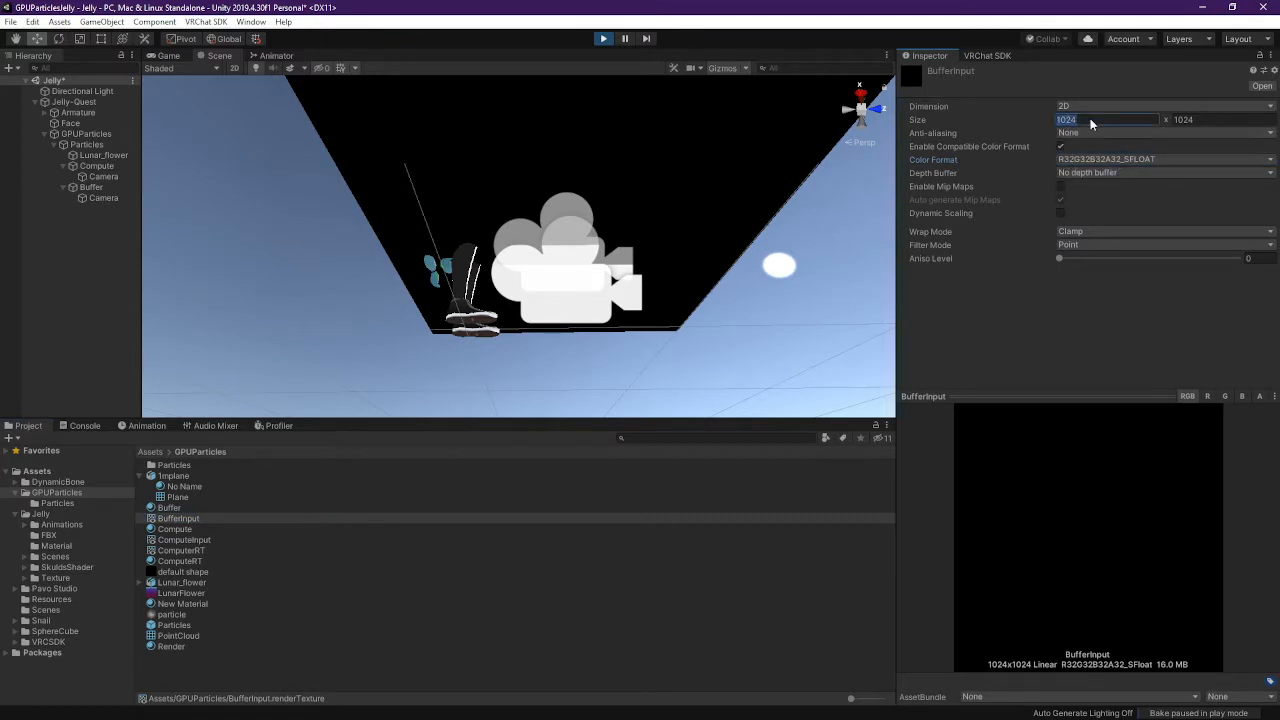
type("2048")
key("Tab")
type("2048")
key("Return")
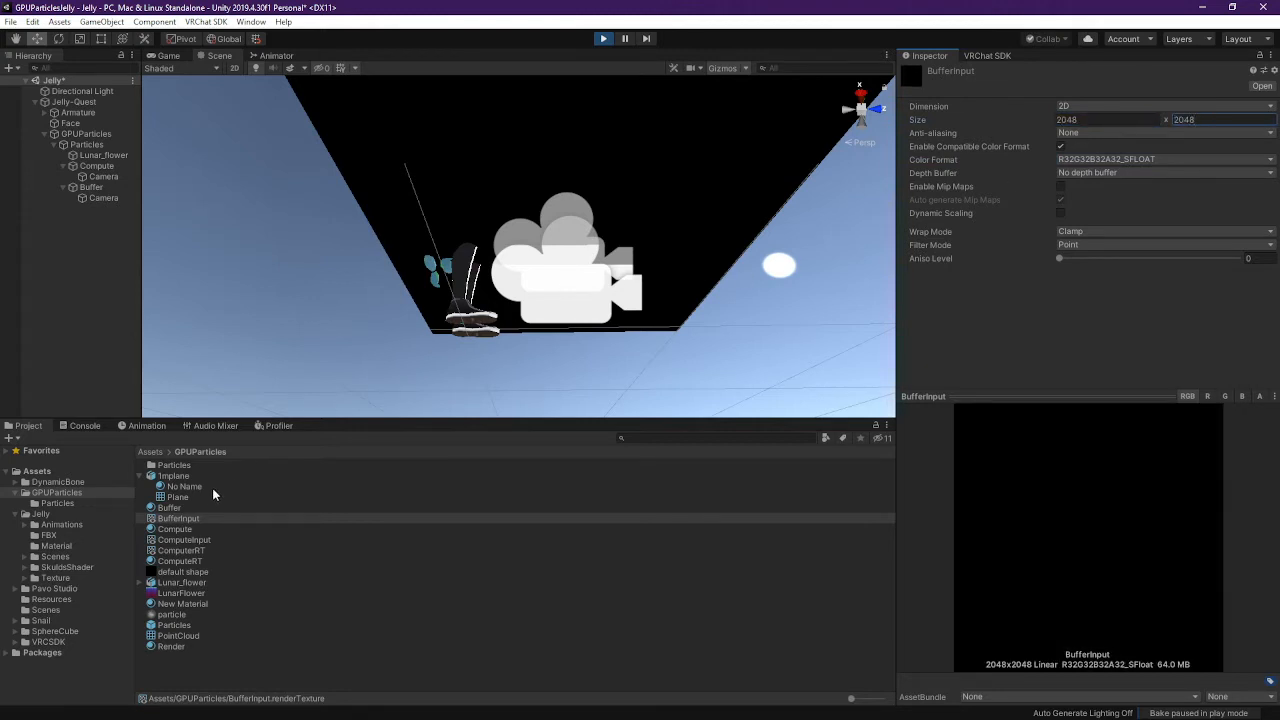
left_click(186, 540)
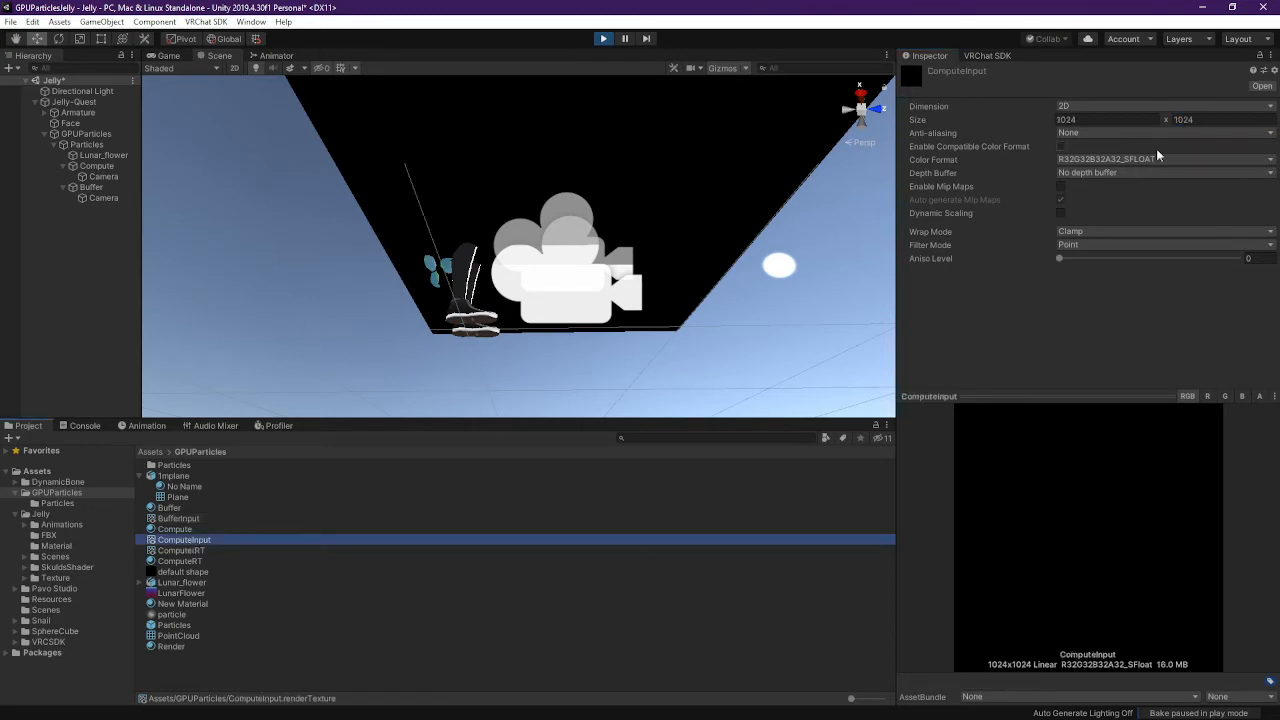
left_click(1121, 121)
type("2048")
key("Tab")
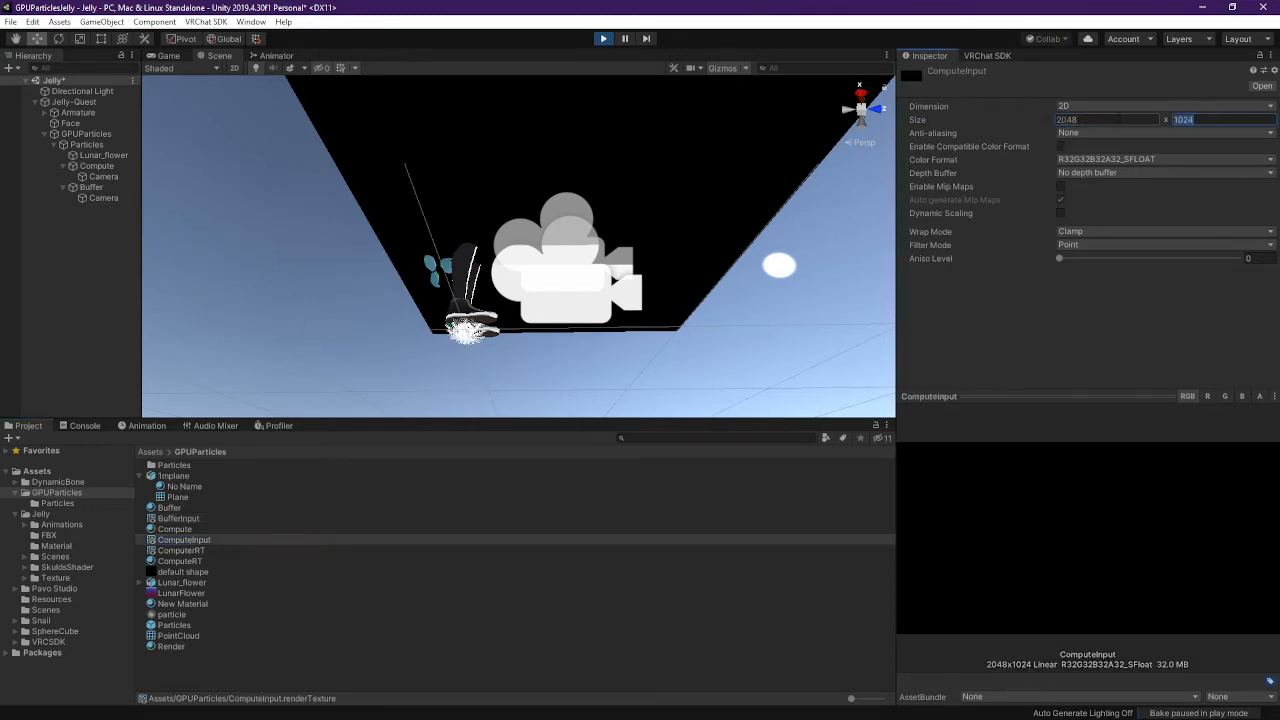
type("2048")
key("Return")
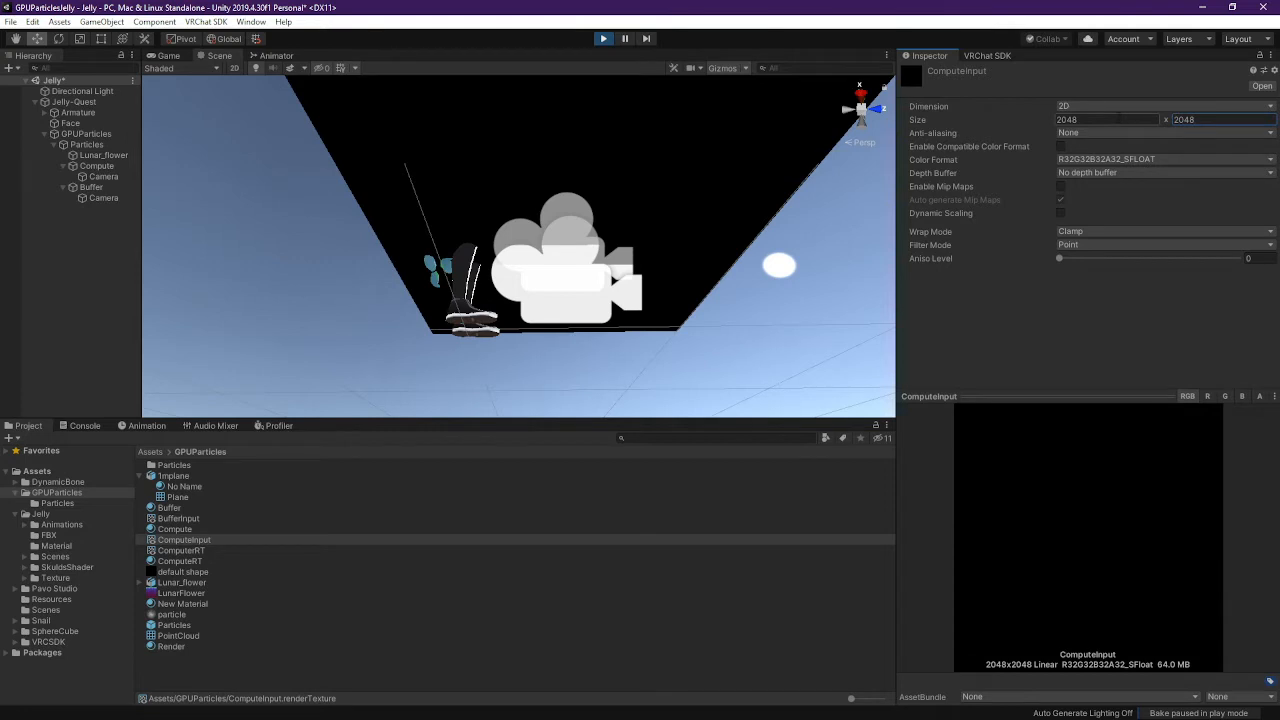
left_click(1078, 120)
type("4")
key("BackSpace")
type("1024")
key("Tab")
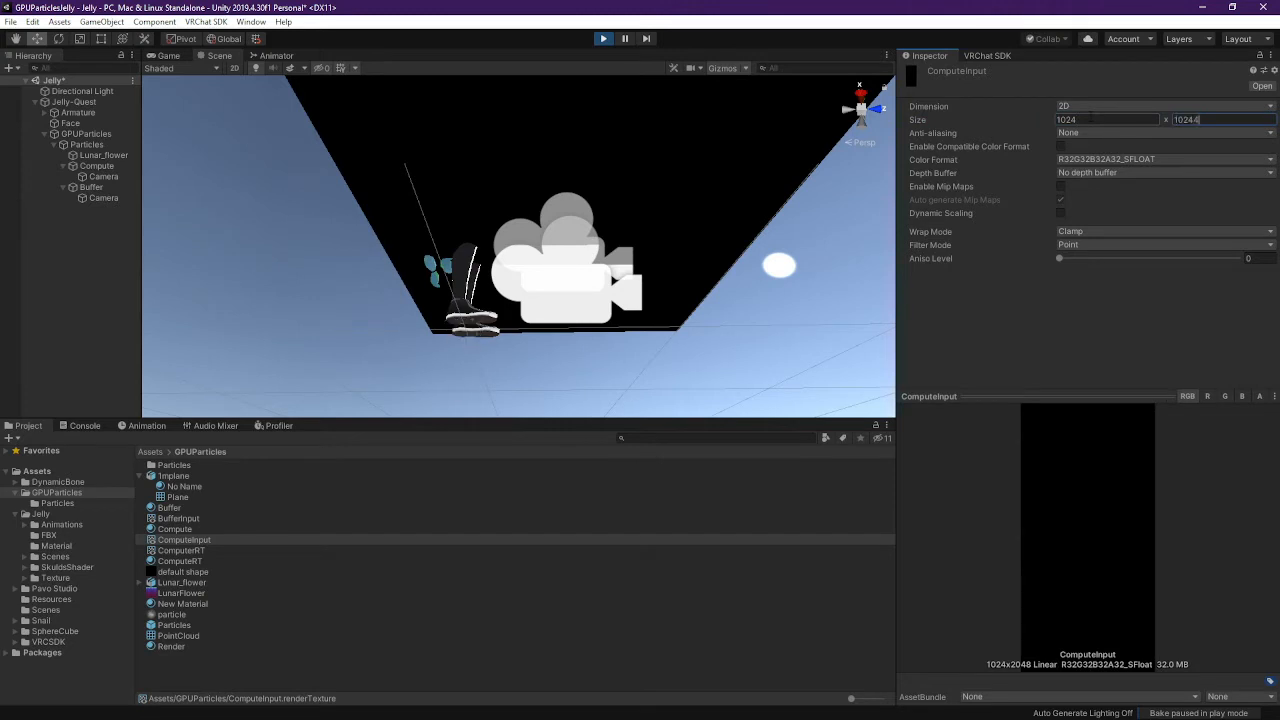
type("1024")
key("Return")
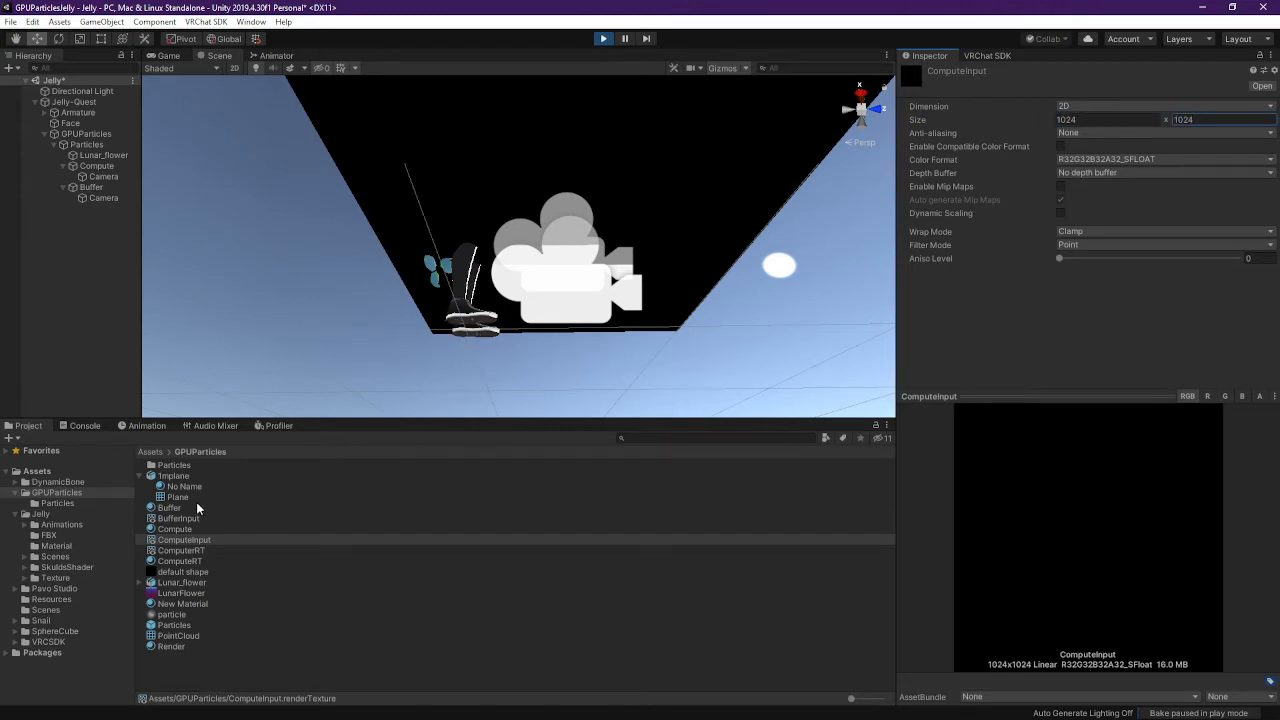
left_click(178, 518)
left_click(1085, 119)
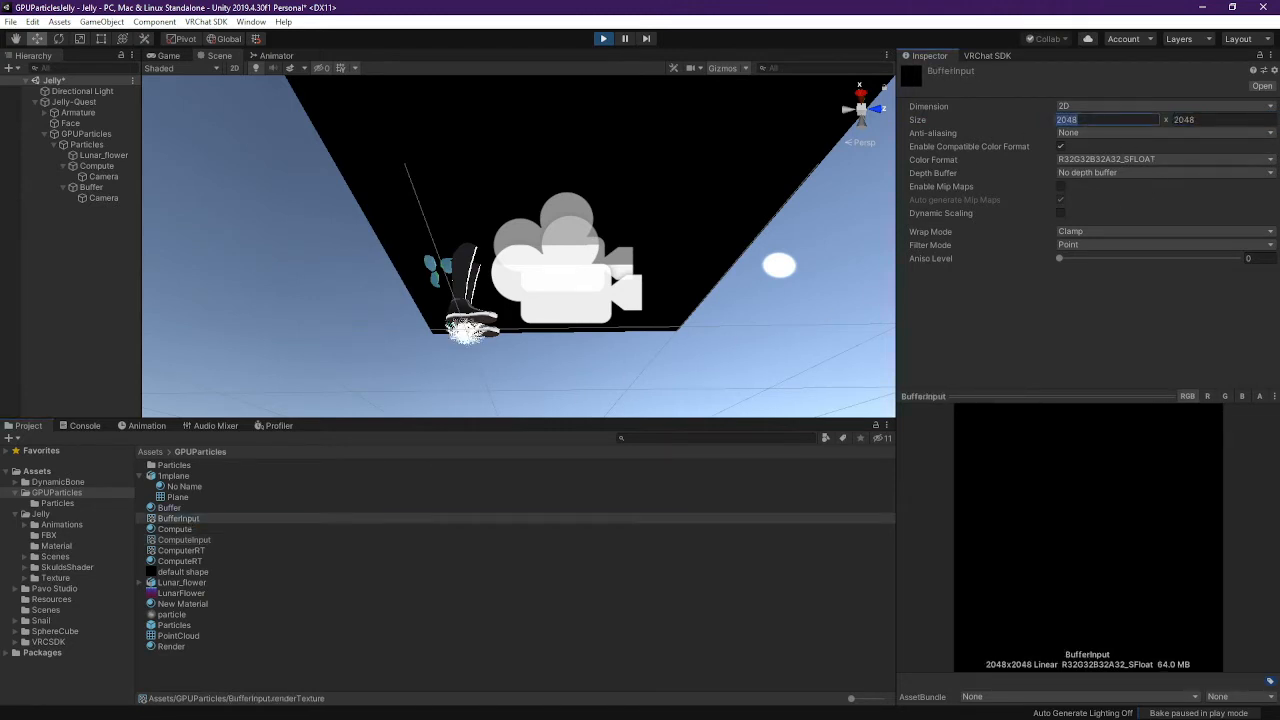
type("1024")
key("Tab")
type("1024")
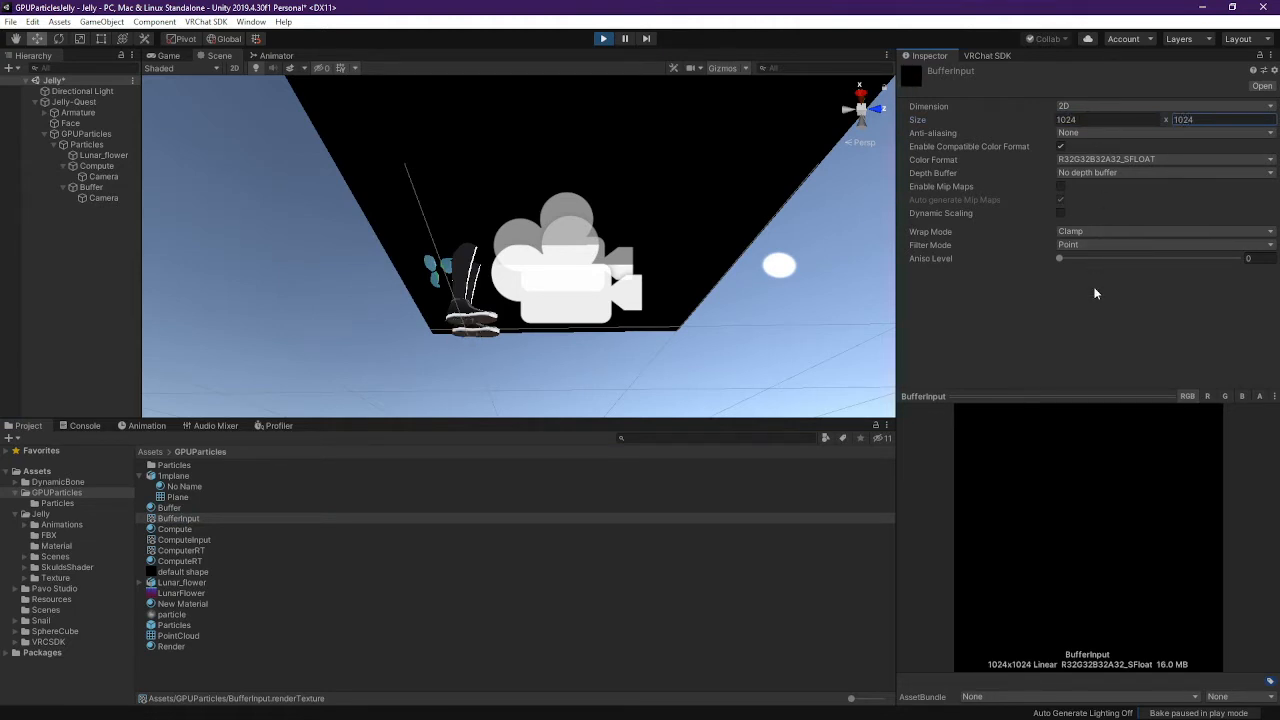
right_click_drag(366, 305, 349, 545)
key("s")
key("w")
Stop play mode and create a new render texture named test in the GPUParticles folder
left_click(603, 39)
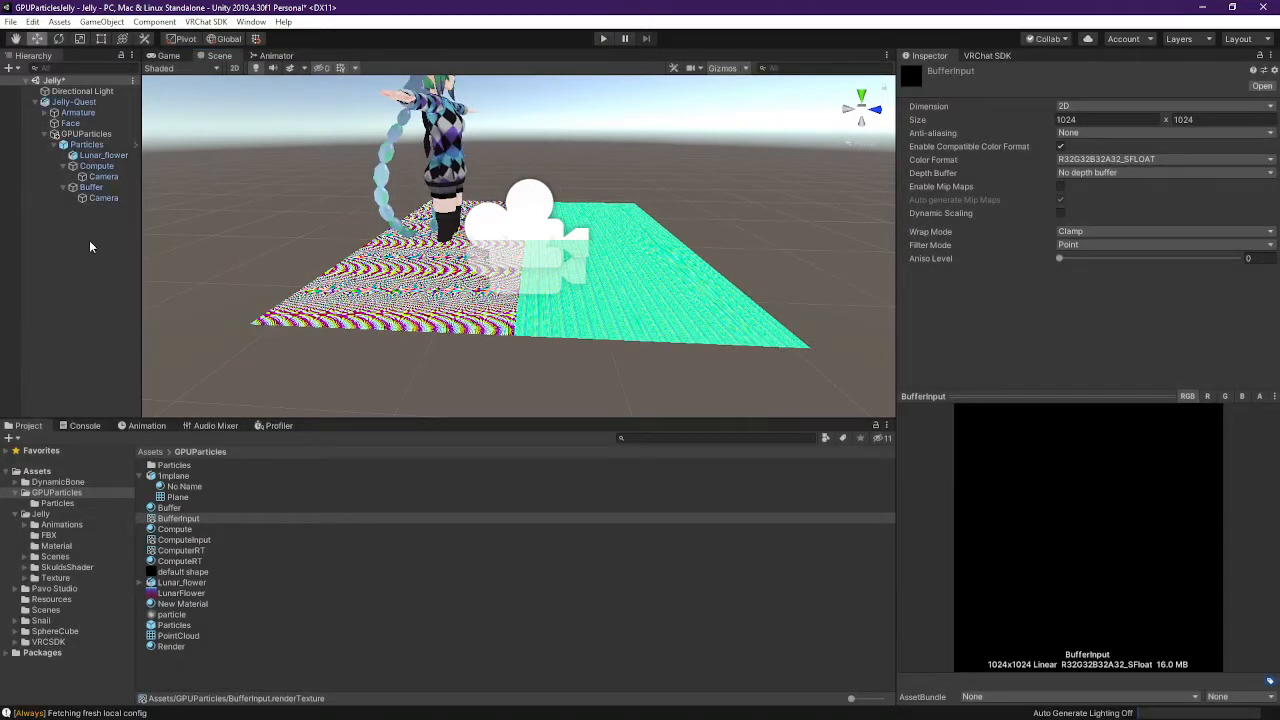
right_click(89, 240)
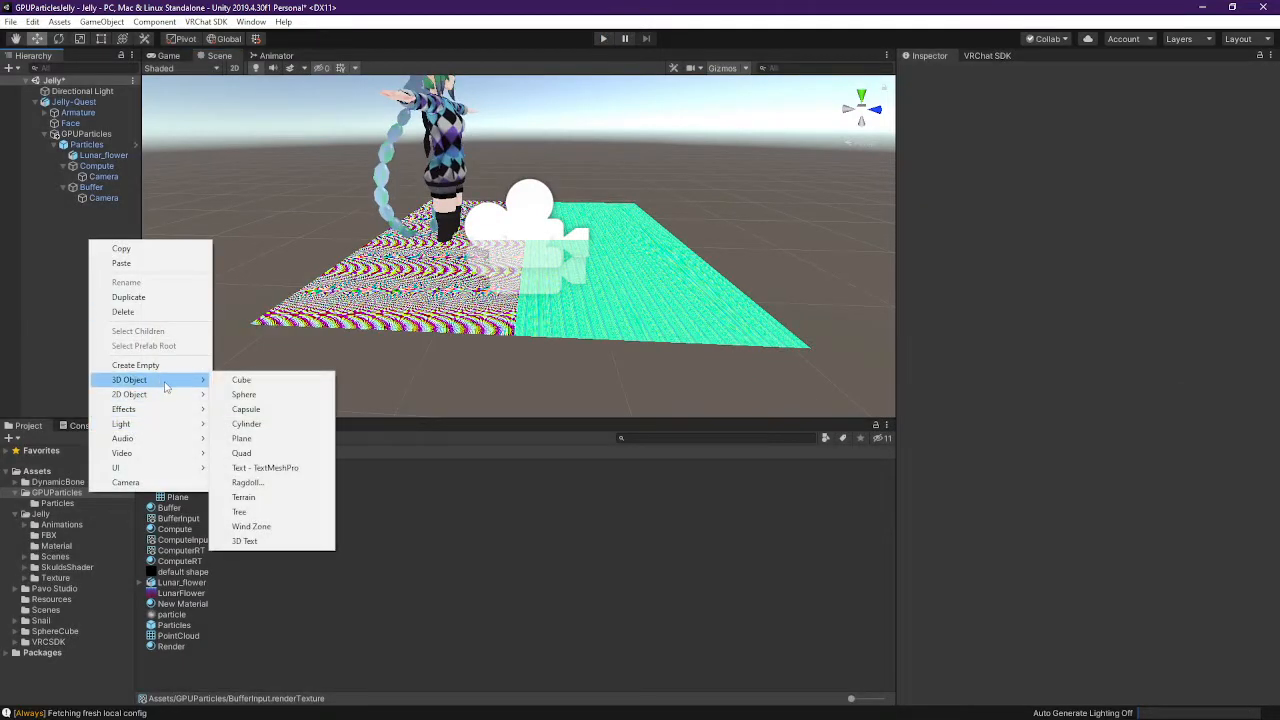
mouse_move(188, 423)
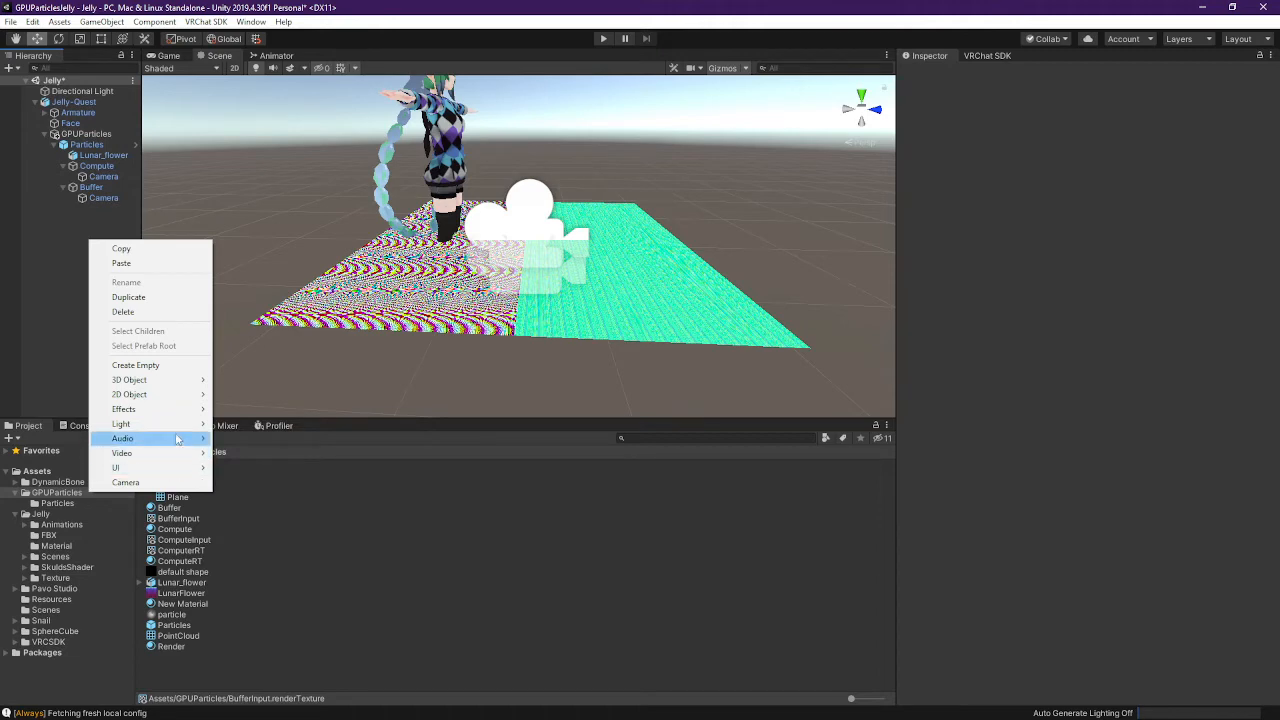
left_click(187, 648)
right_click(178, 668)
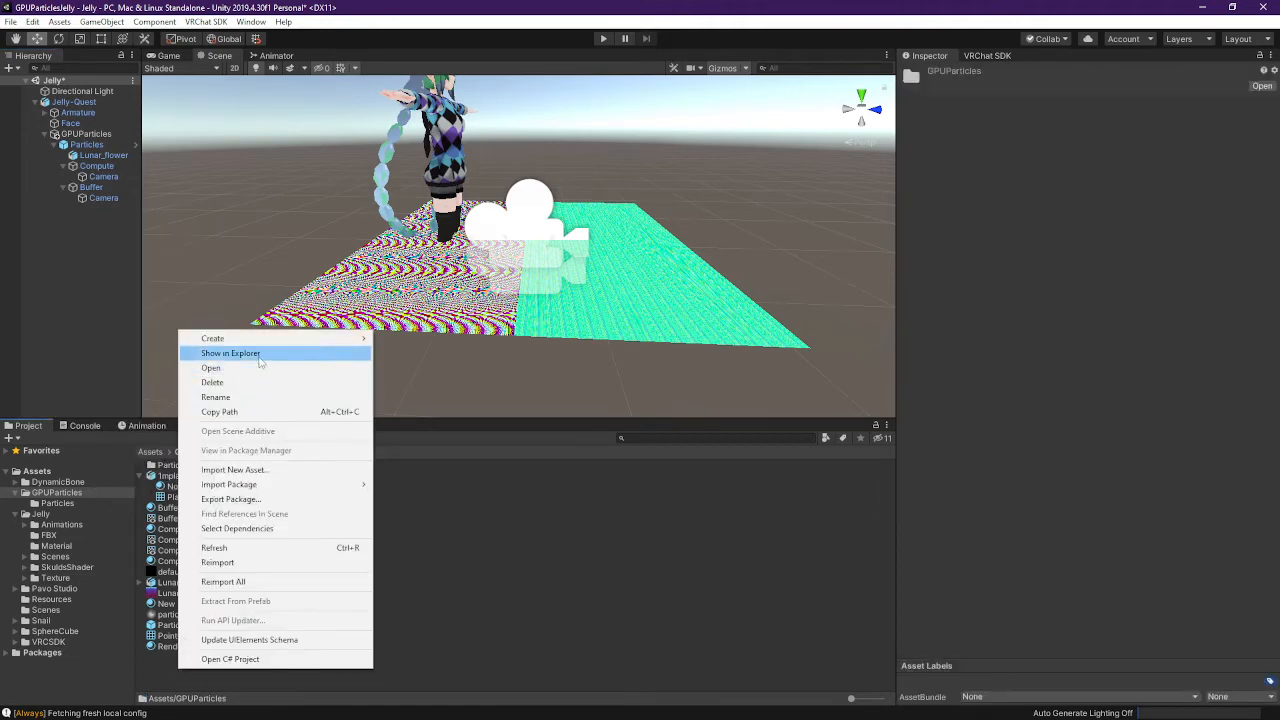
mouse_move(280, 338)
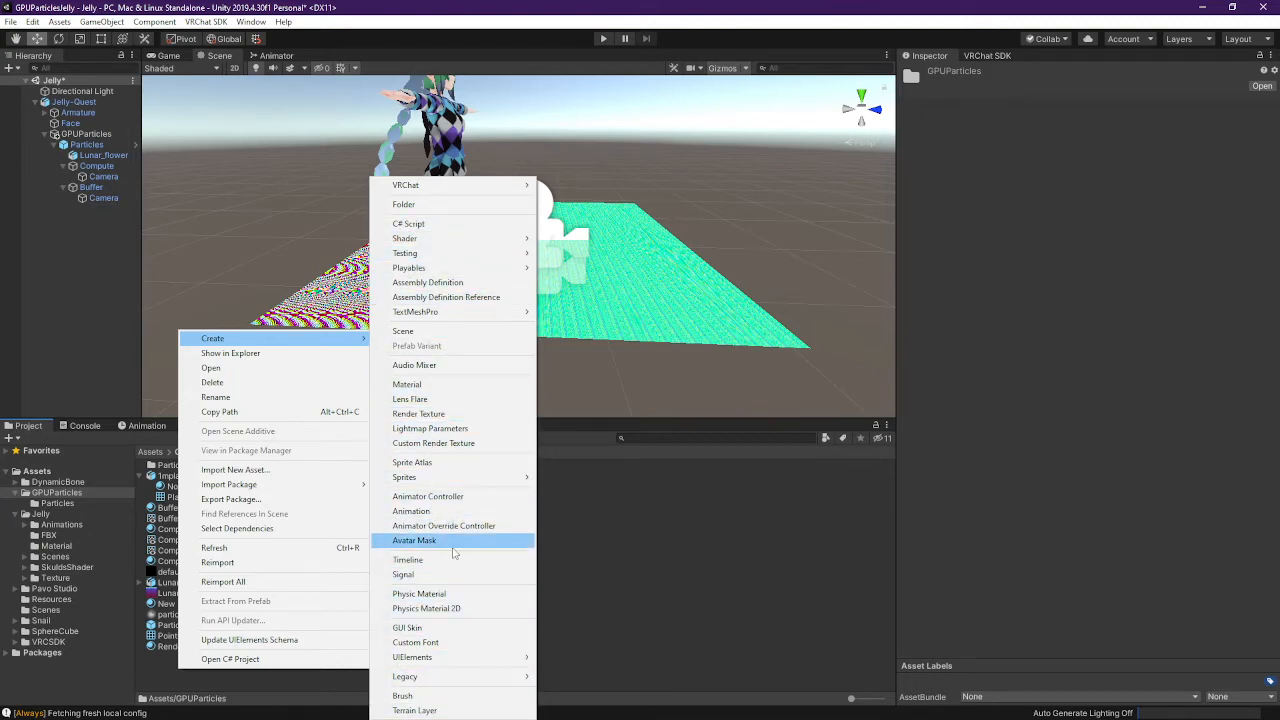
left_click(418, 413)
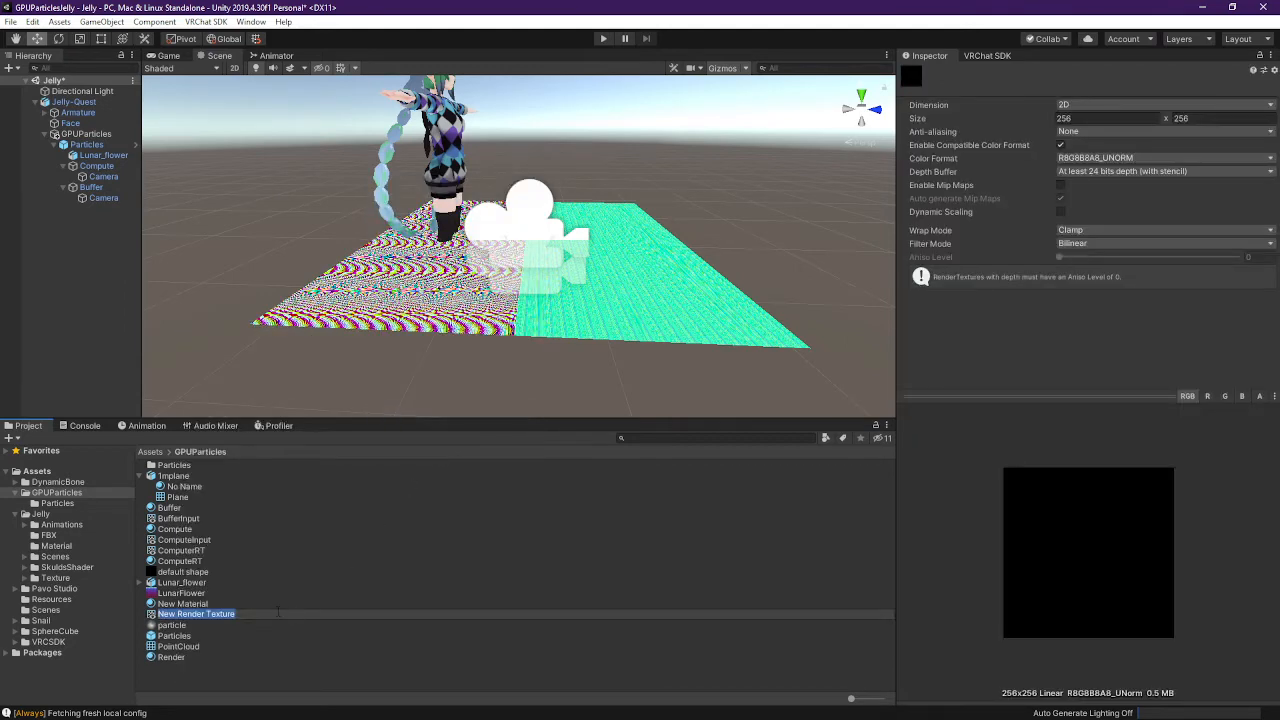
key("Return")
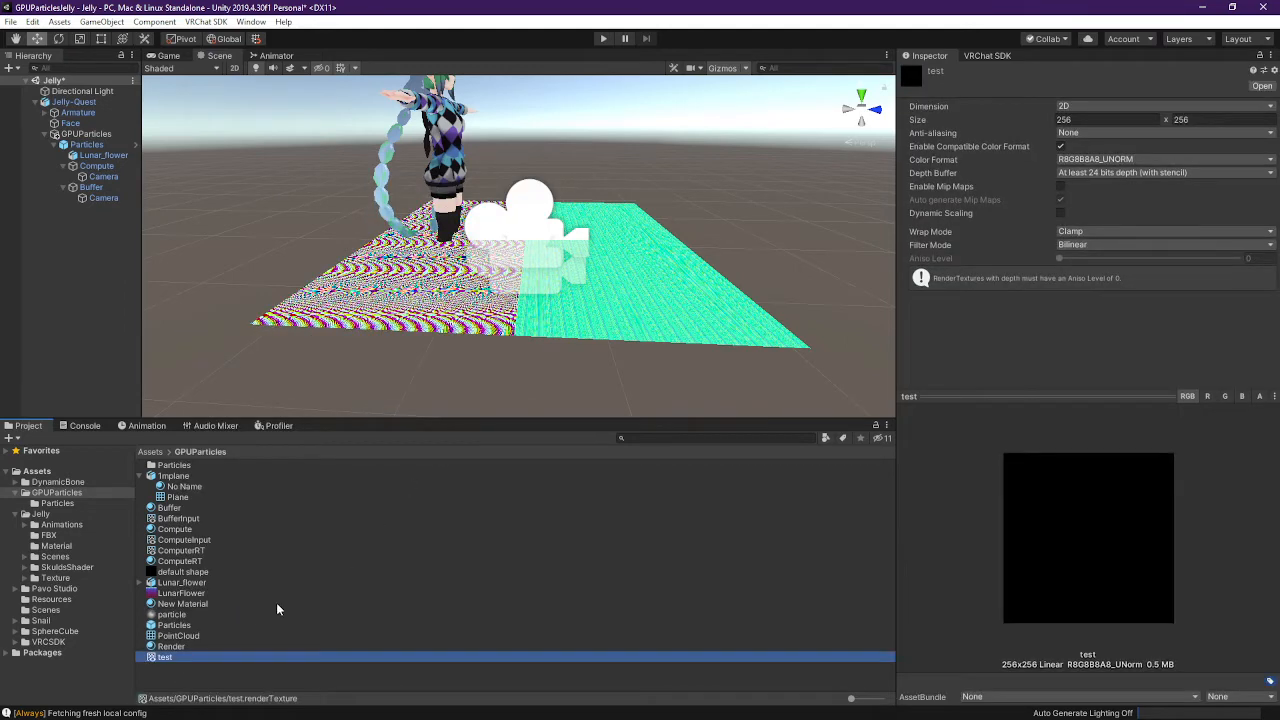
Add a new camera named Test and move it to the top of the Jelly hierarchy
right_click(86, 228)
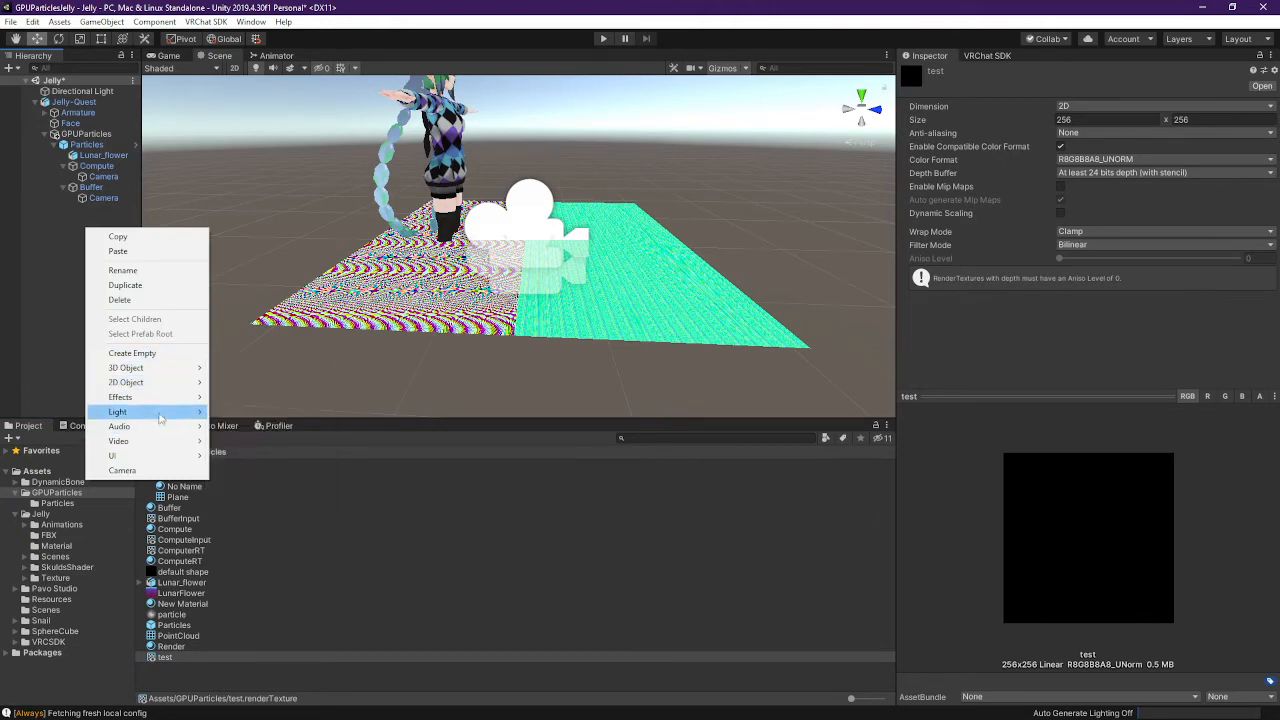
mouse_move(160, 418)
left_click(122, 470)
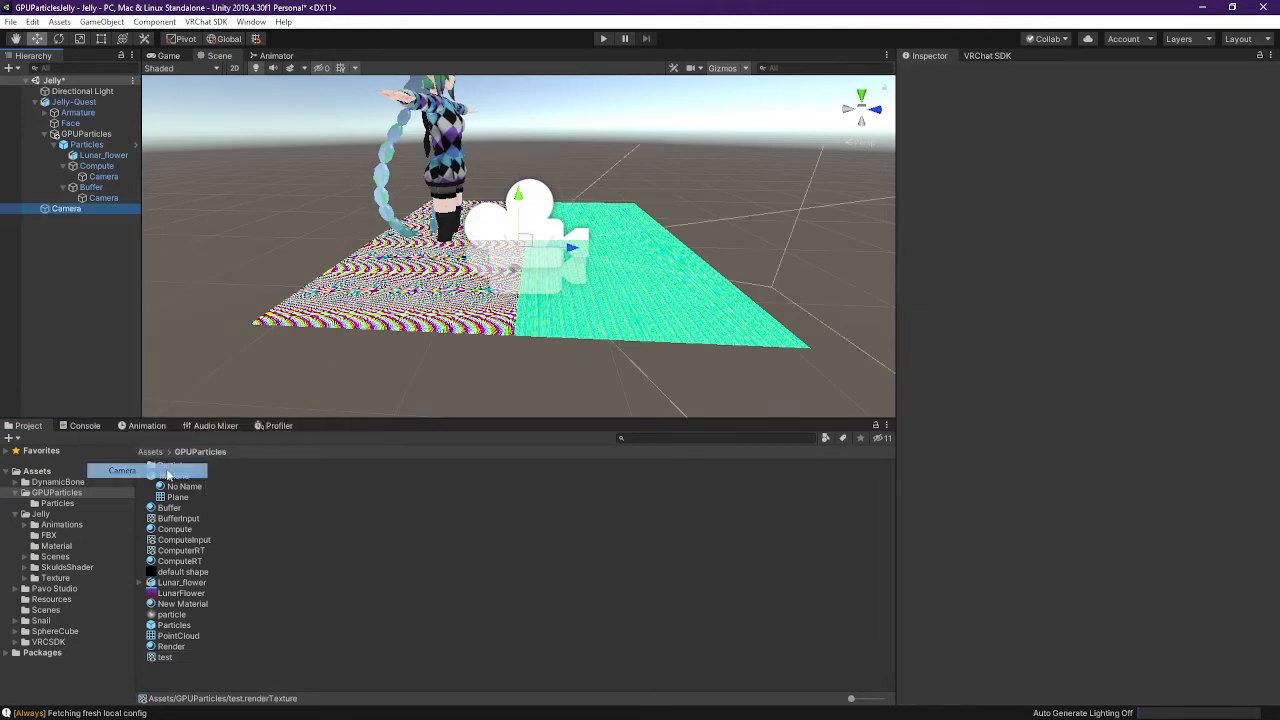
left_click(93, 210)
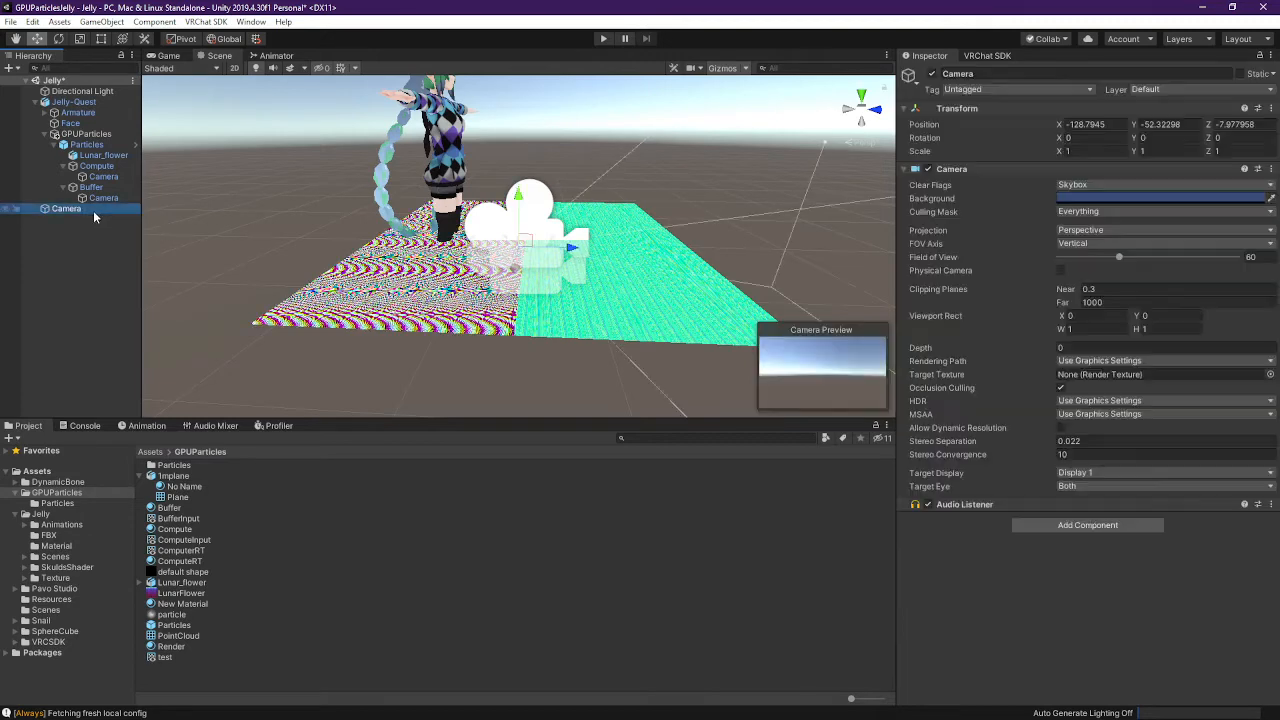
type("Test")
left_click(92, 267)
left_click(82, 207)
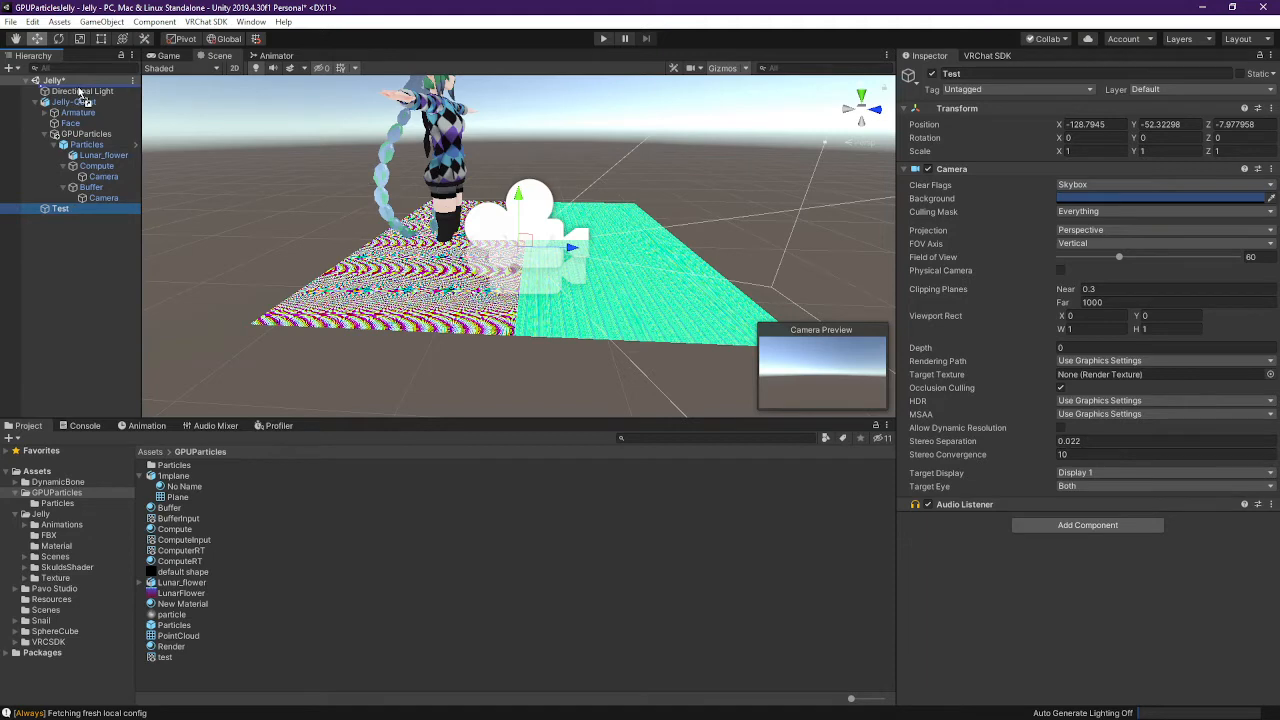
left_click_drag(80, 93, 78, 86)
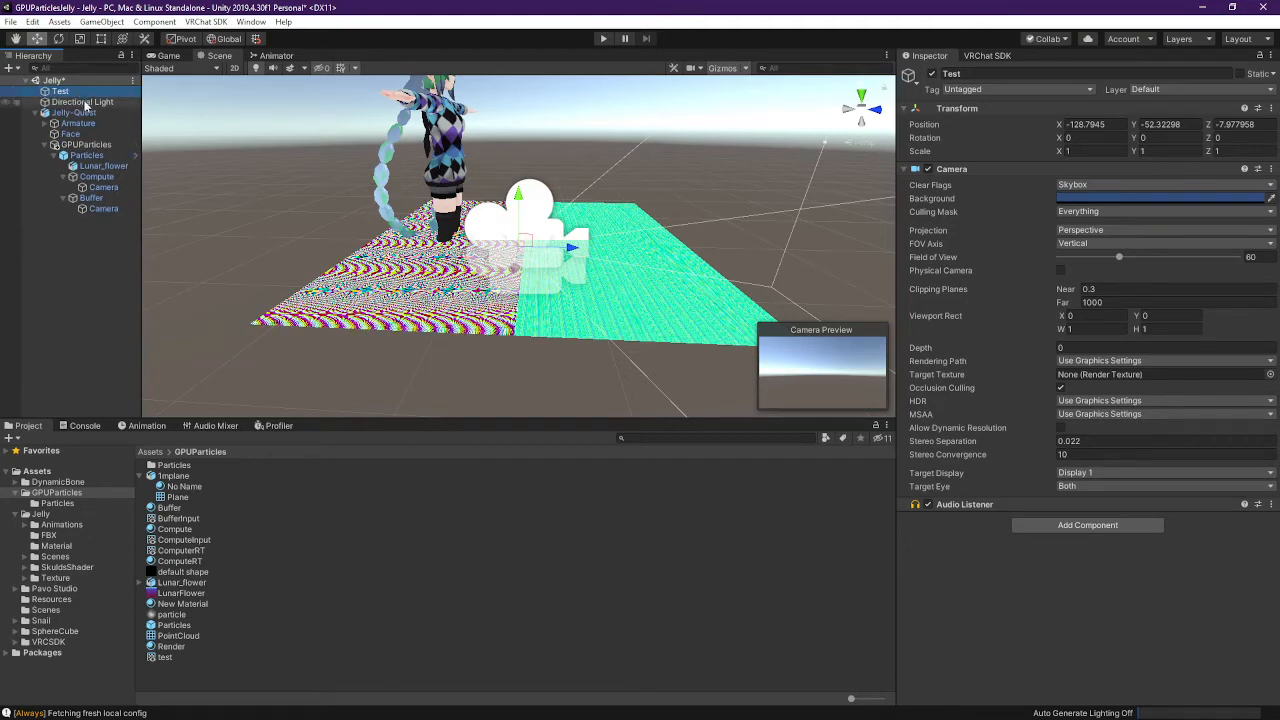
Review the Compute and Buffer planes and their tags, then start renaming Test to ReferenceCamera
left_click(92, 176)
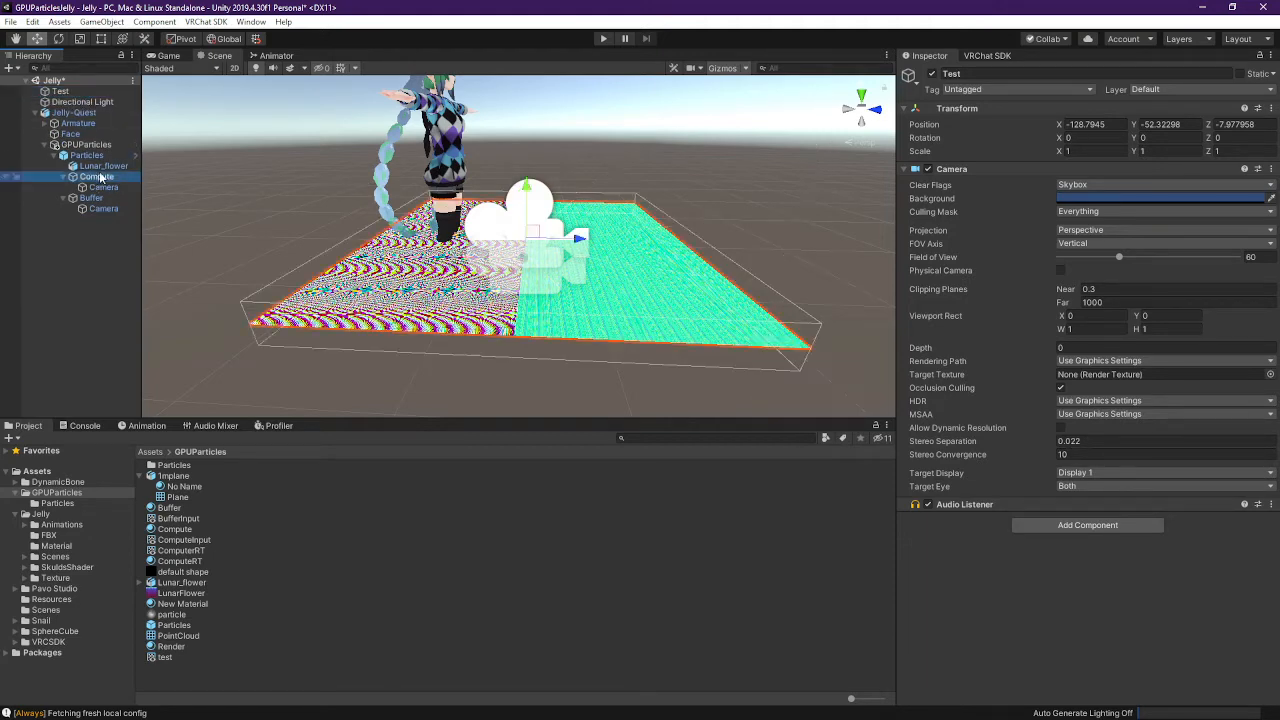
left_click(1043, 90)
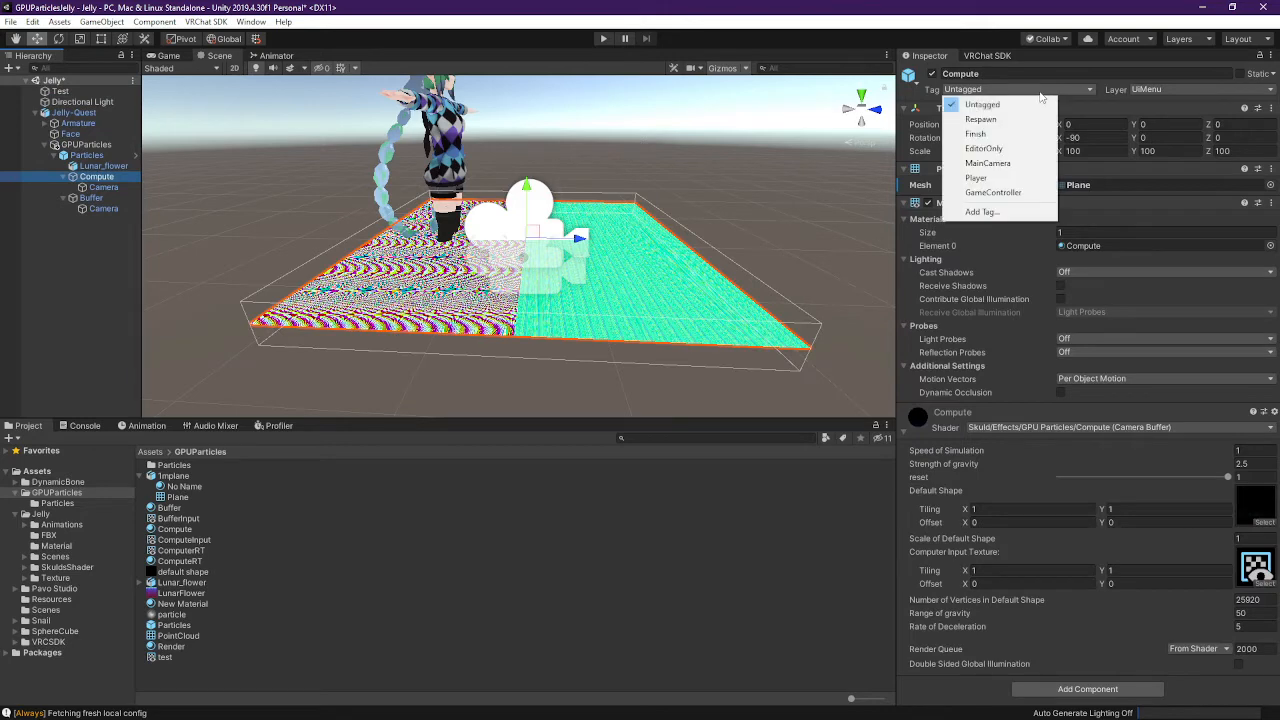
left_click(115, 231)
left_click(138, 199)
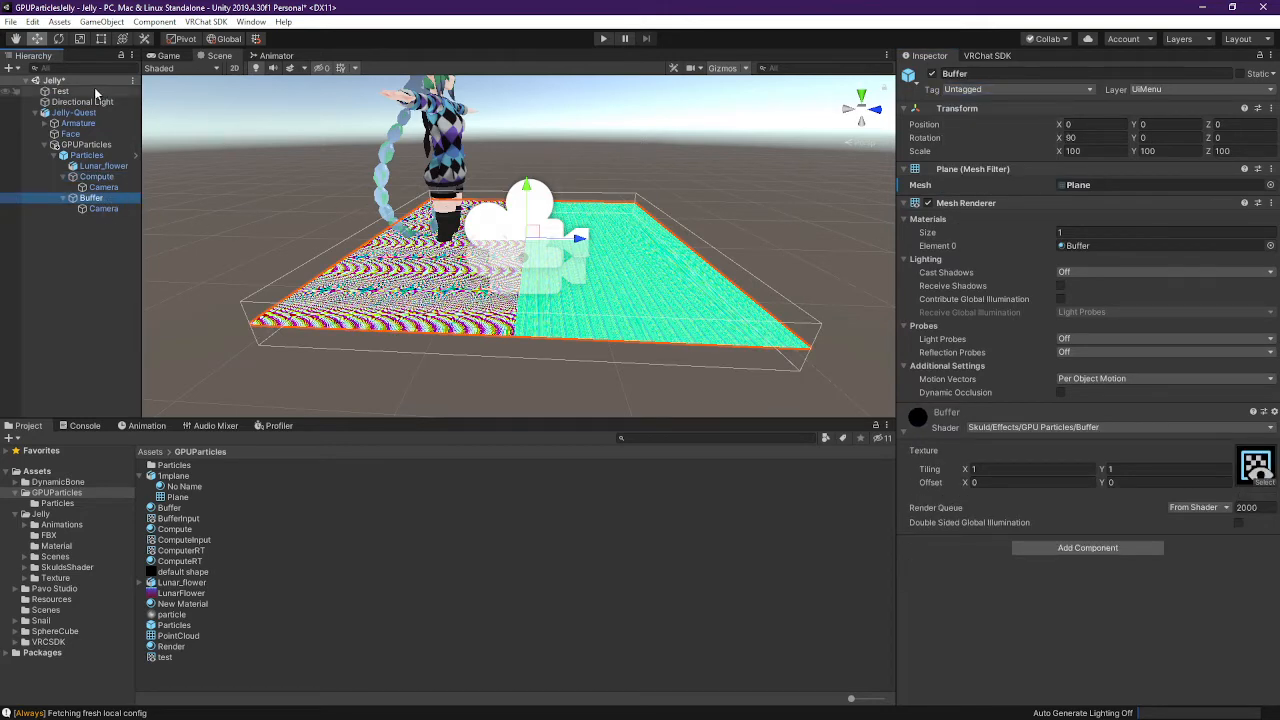
left_click(94, 89)
key("F2")
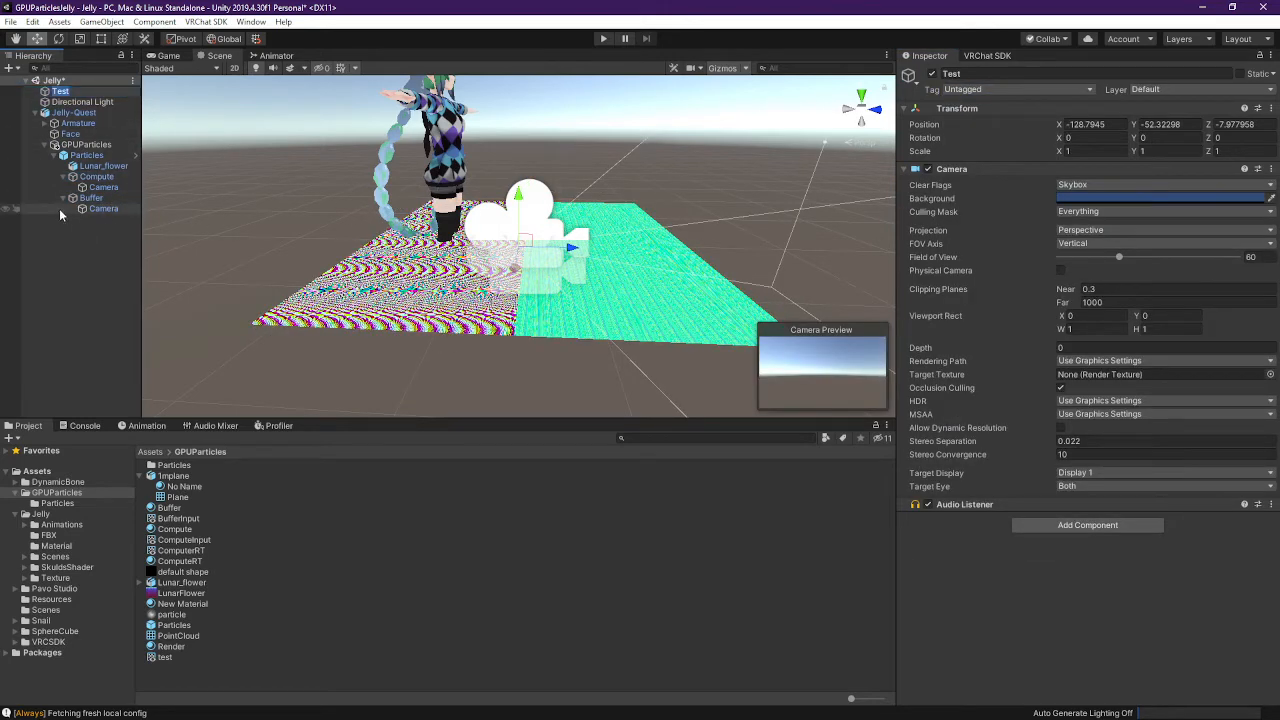
type("ReferenceCamera")
Commit the ReferenceCamera name, tag it MainCamera, set Target Eye to None (Main Display), and enter play mode
key("Return")
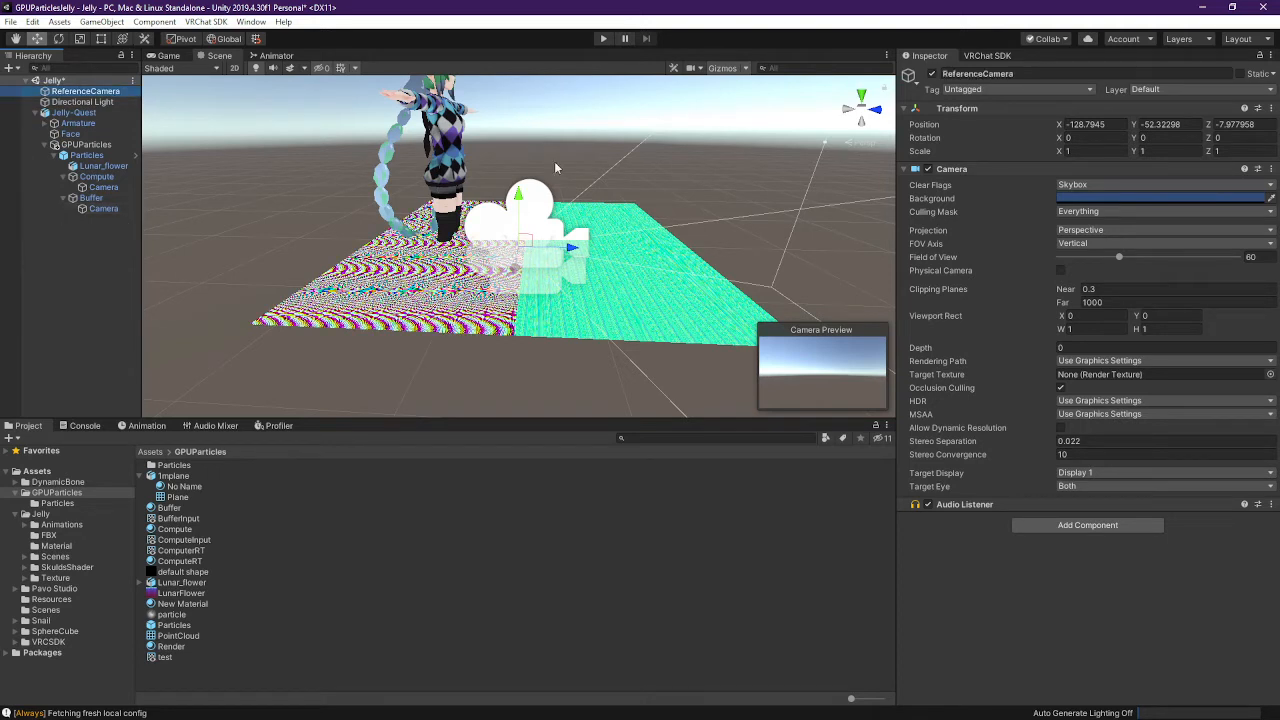
left_click(990, 89)
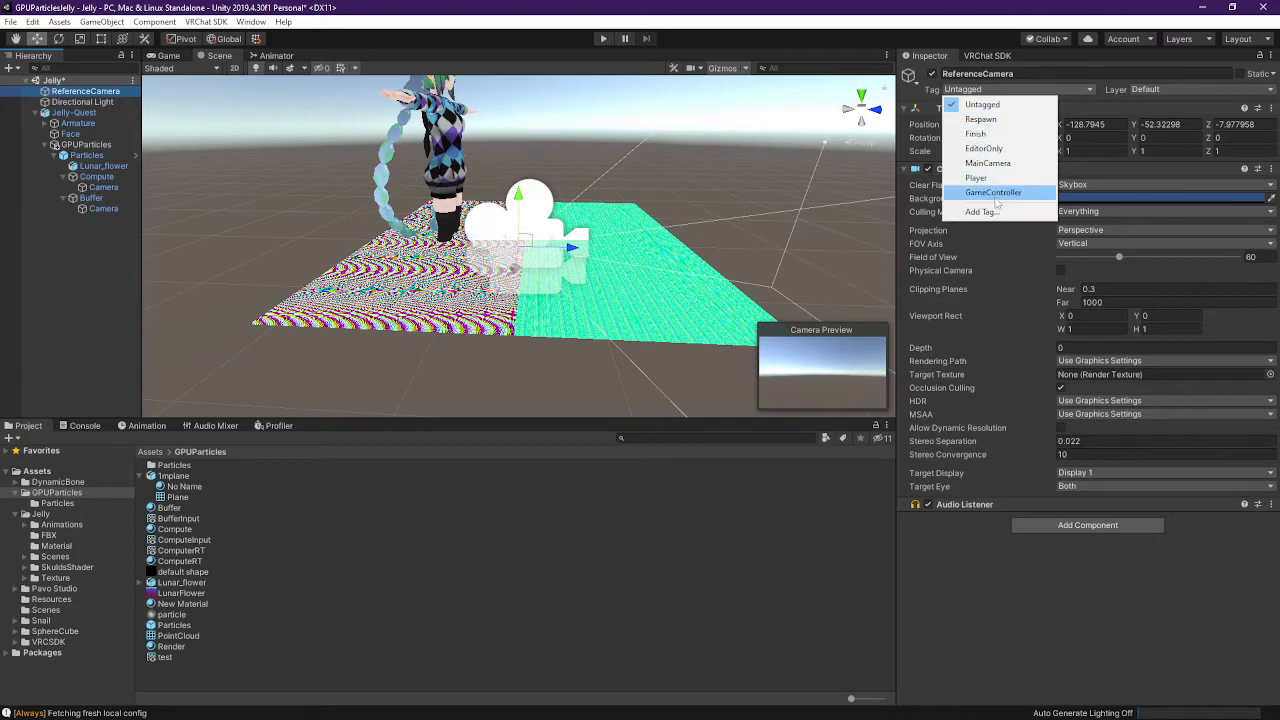
left_click(995, 163)
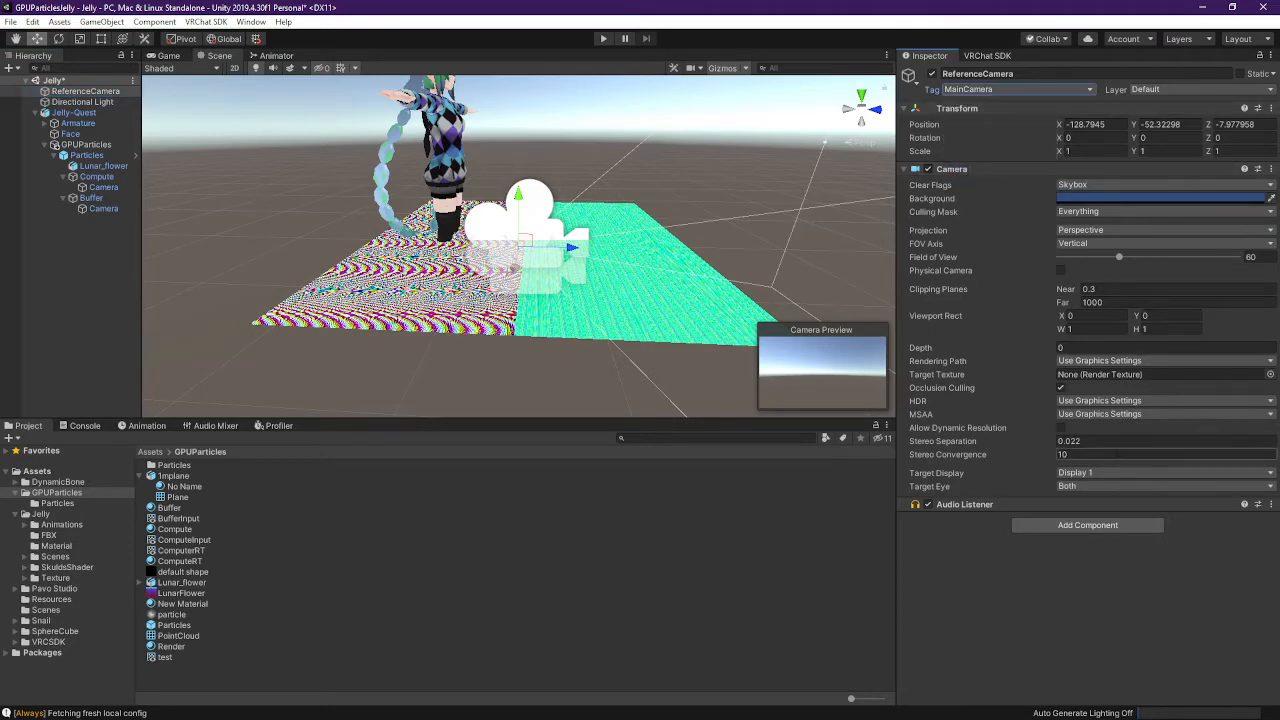
left_click(1086, 486)
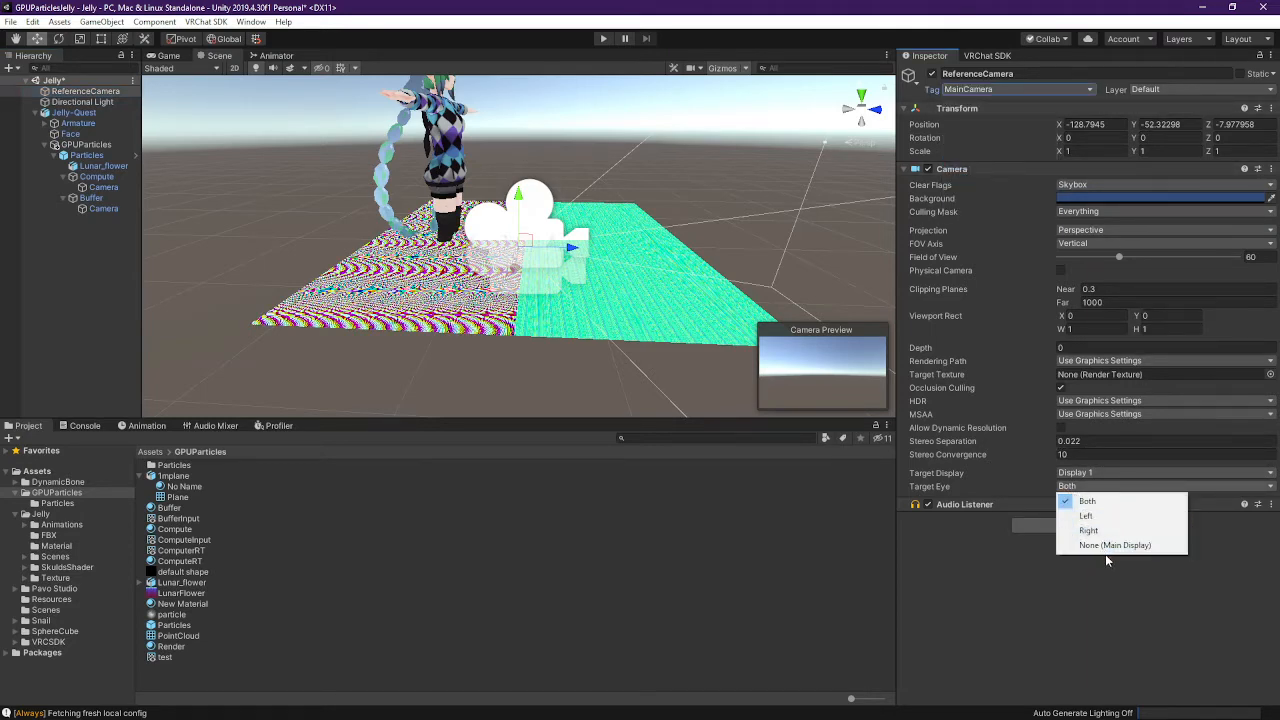
left_click(1110, 545)
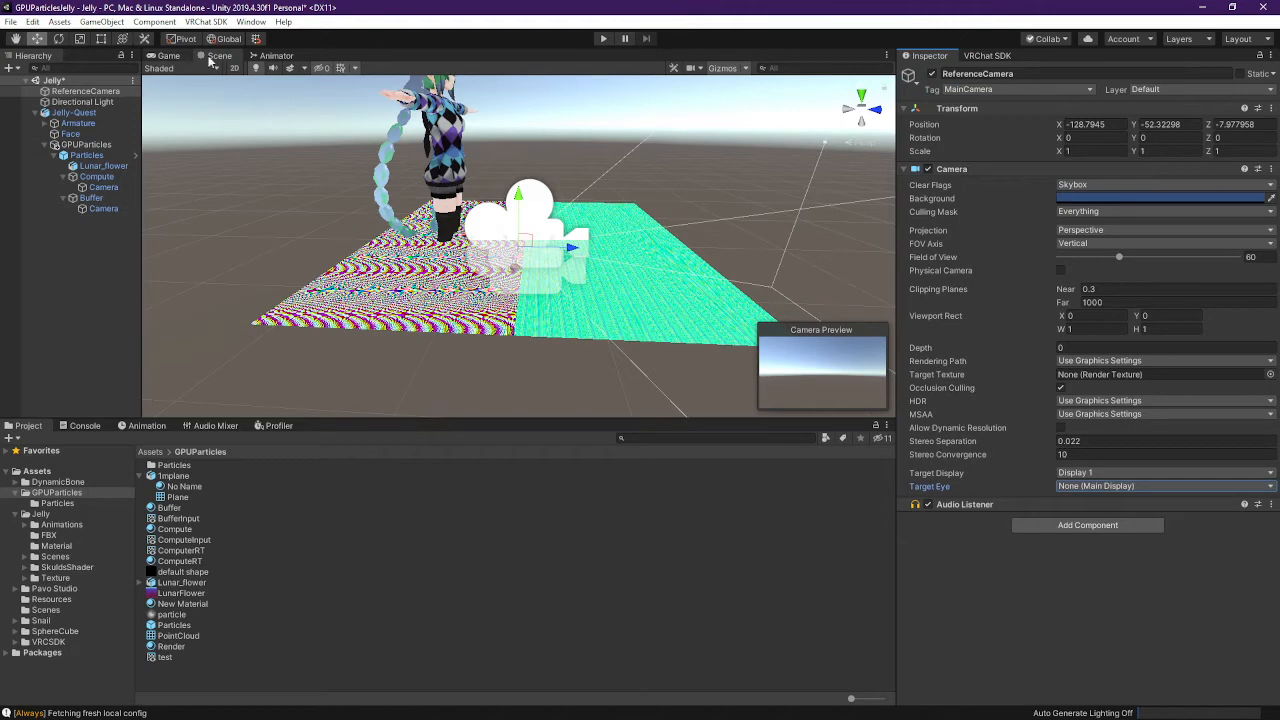
left_click(603, 39)
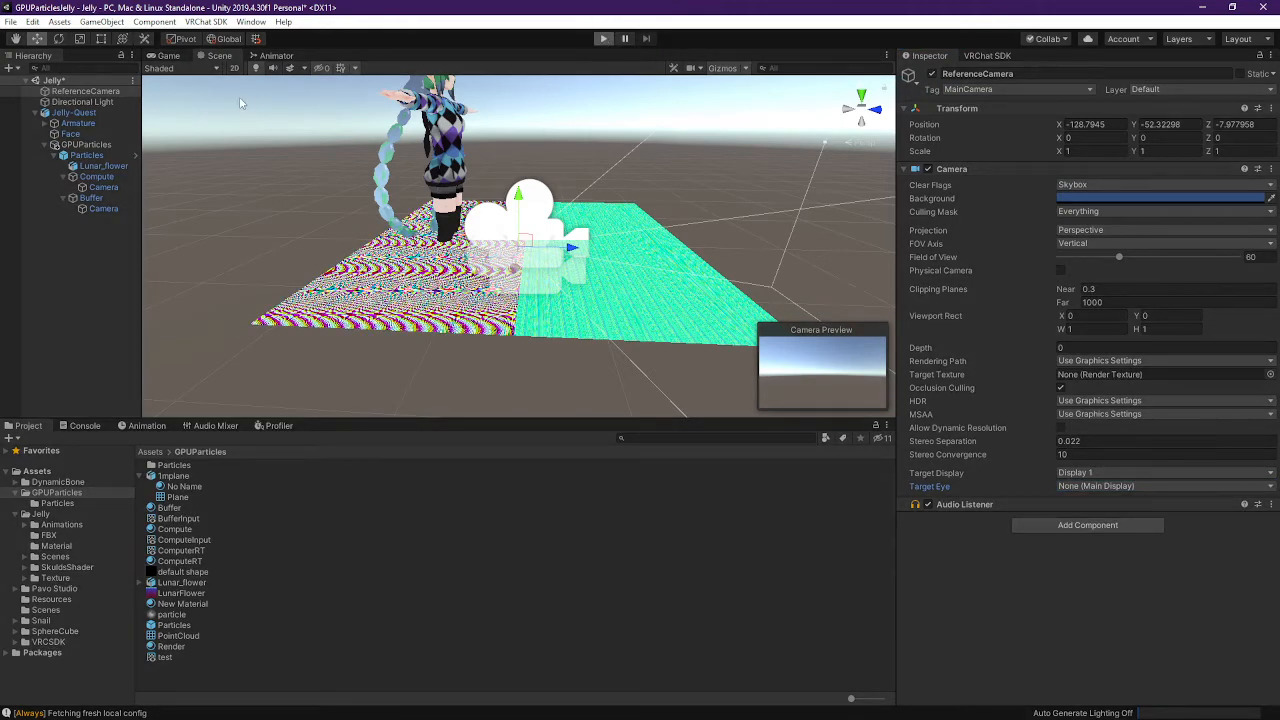
Select ReferenceCamera in the Scene view, shift it along Z and set its Y rotation to 180
left_click(200, 56)
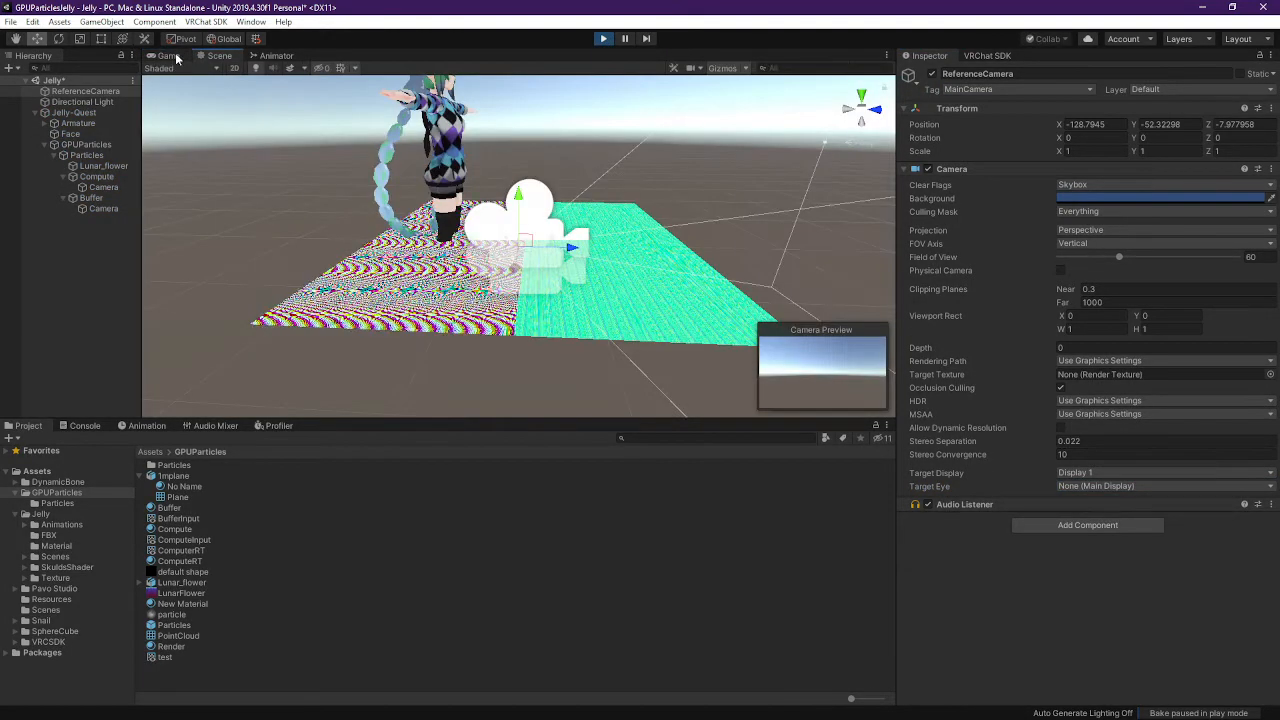
left_click(180, 57)
left_click(95, 90)
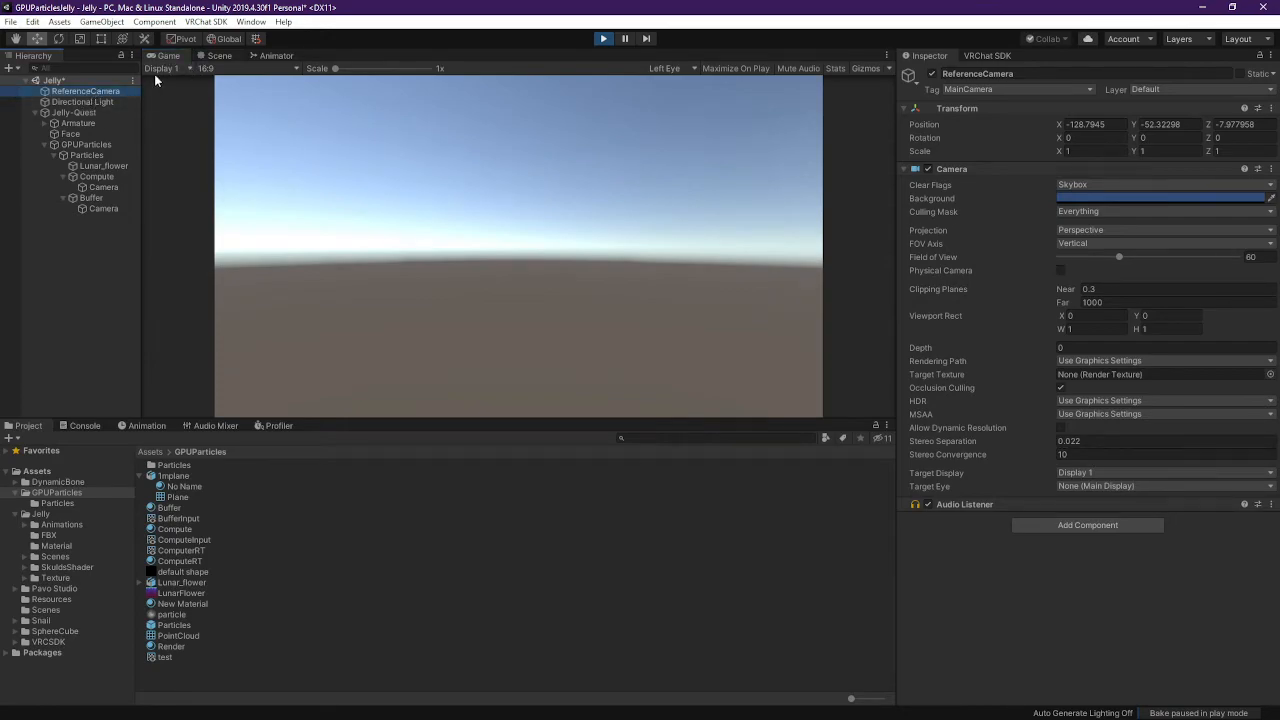
left_click(222, 57)
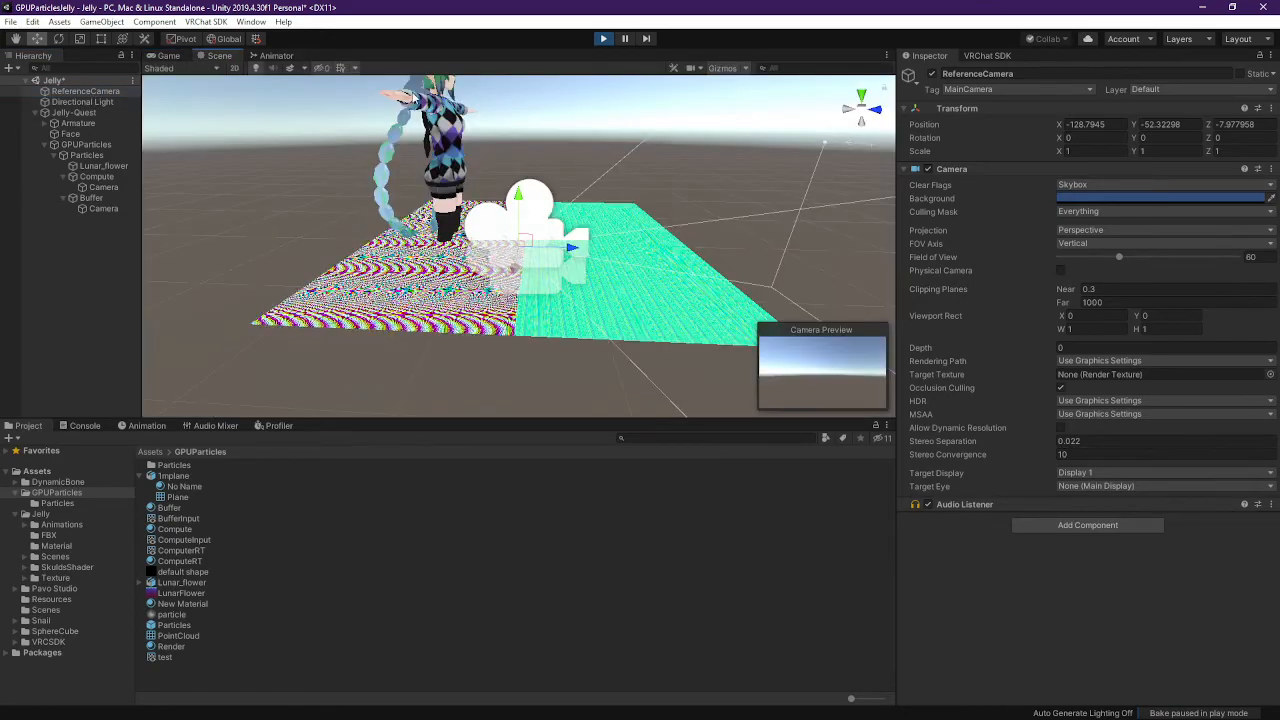
left_click_drag(530, 226, 754, 186)
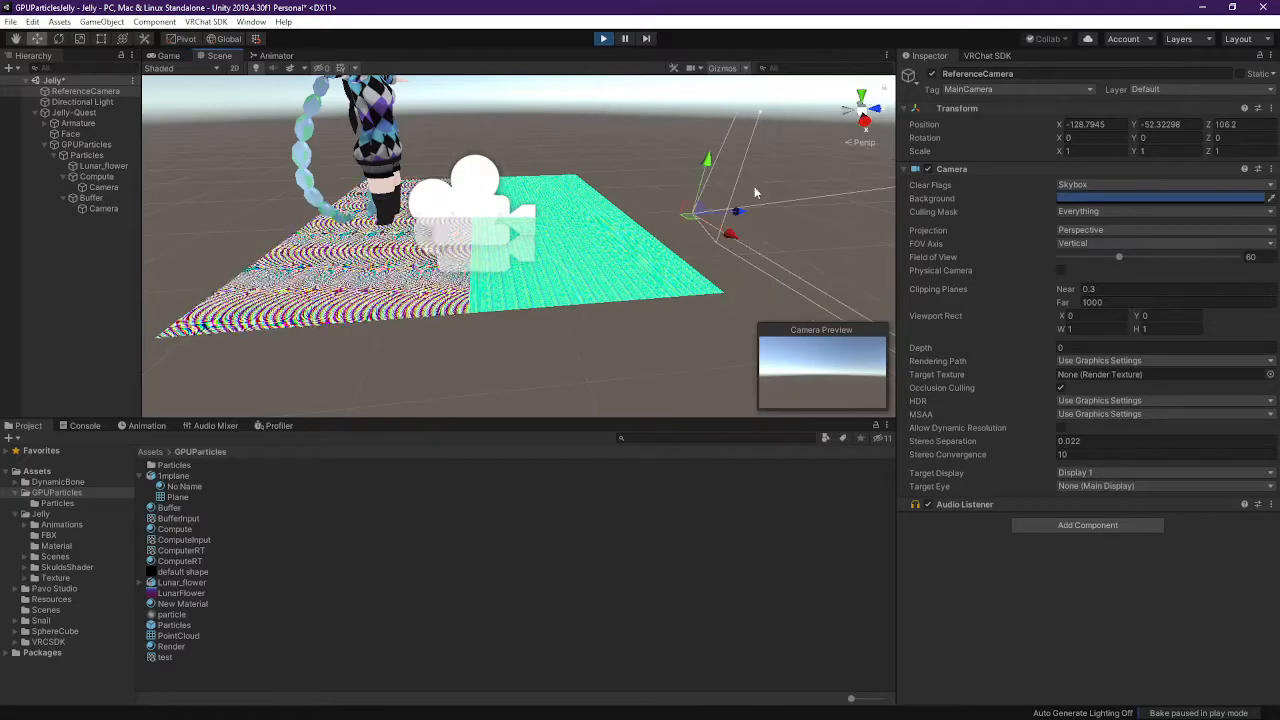
left_click(62, 38)
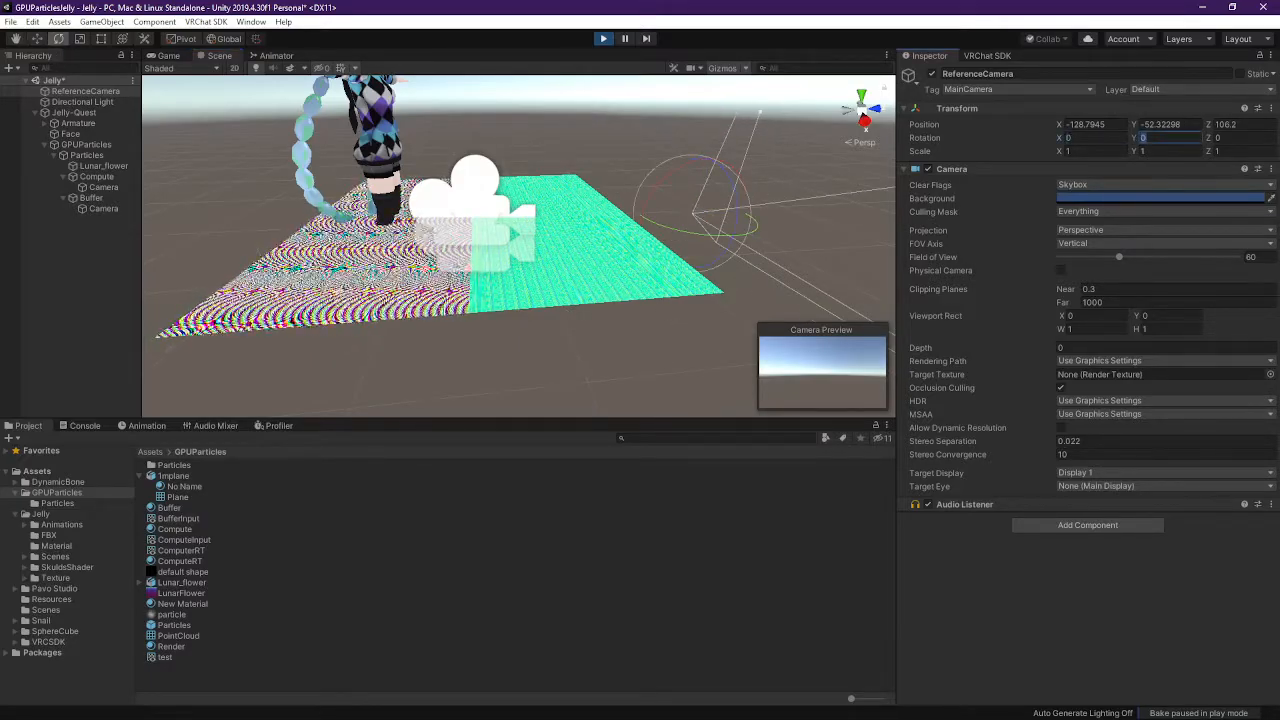
type("180")
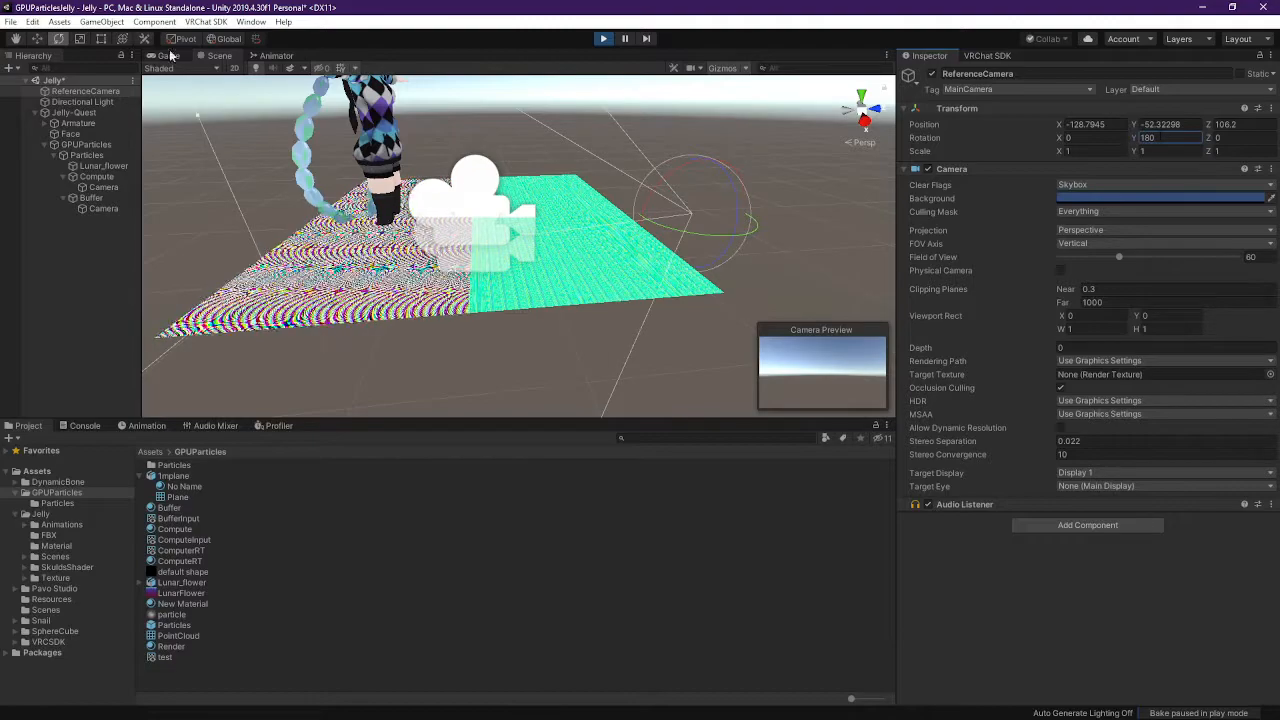
Reposition ReferenceCamera to X 0, Y 0, Z 4.6, then frame the Jelly-Quest avatar
left_click(39, 40)
left_click_drag(708, 170, 705, 72)
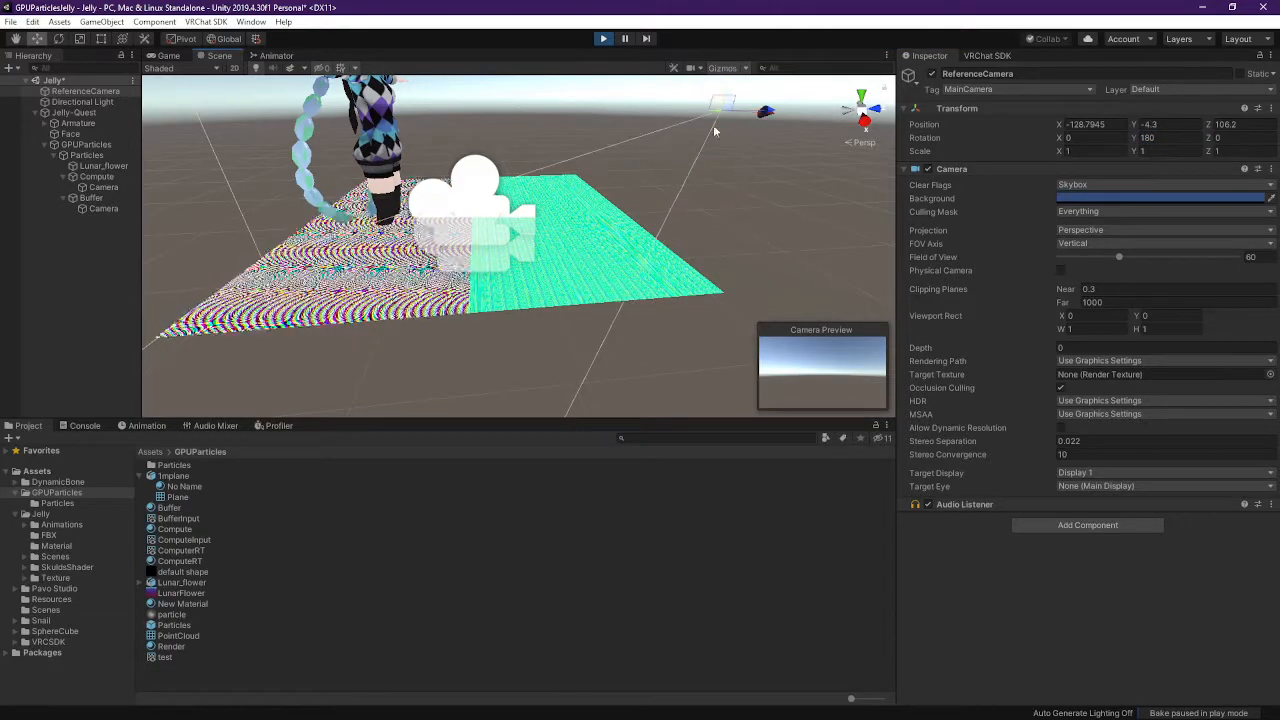
right_click_drag(714, 131, 775, 246)
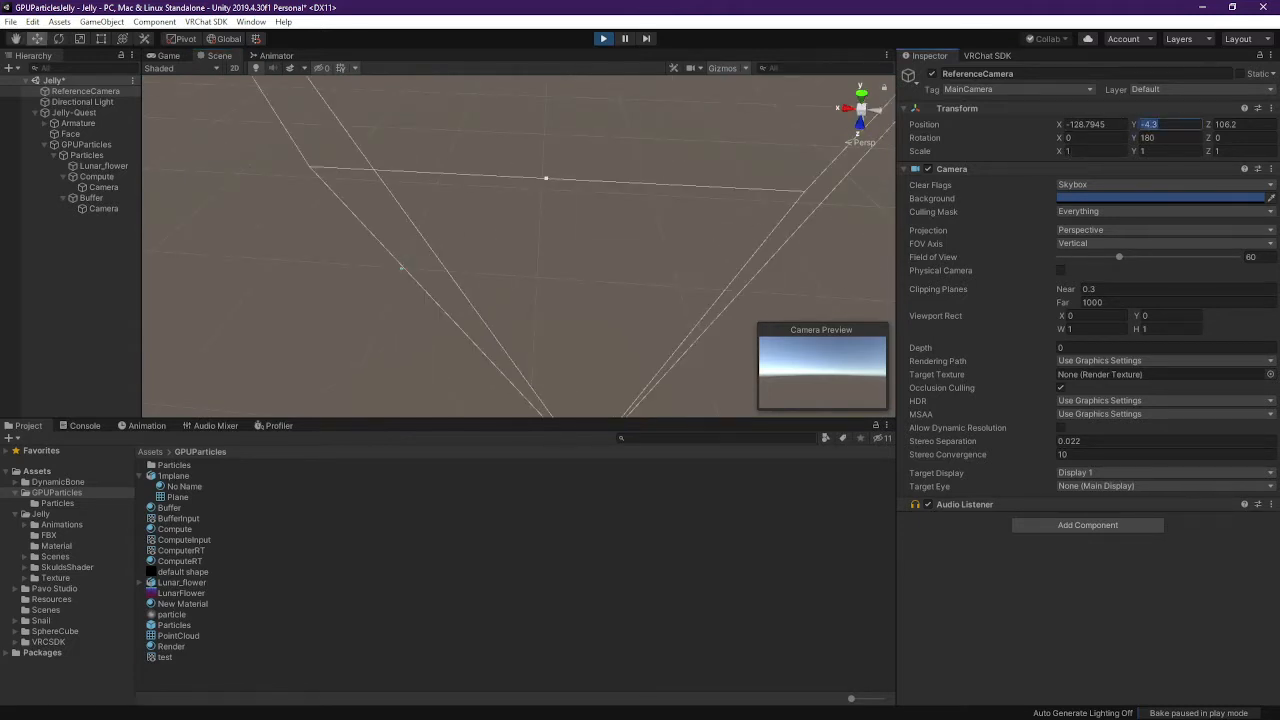
type("0")
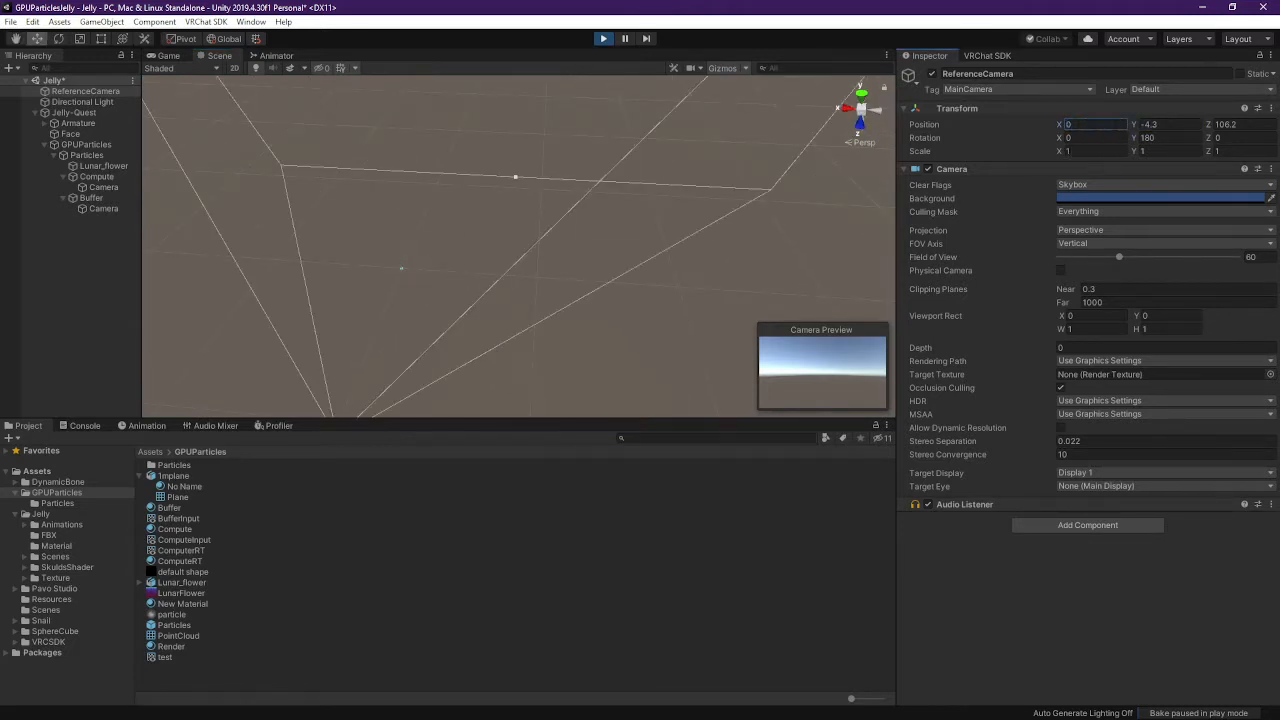
right_click_drag(406, 256, 510, 341)
left_click_drag(541, 347, 573, 200)
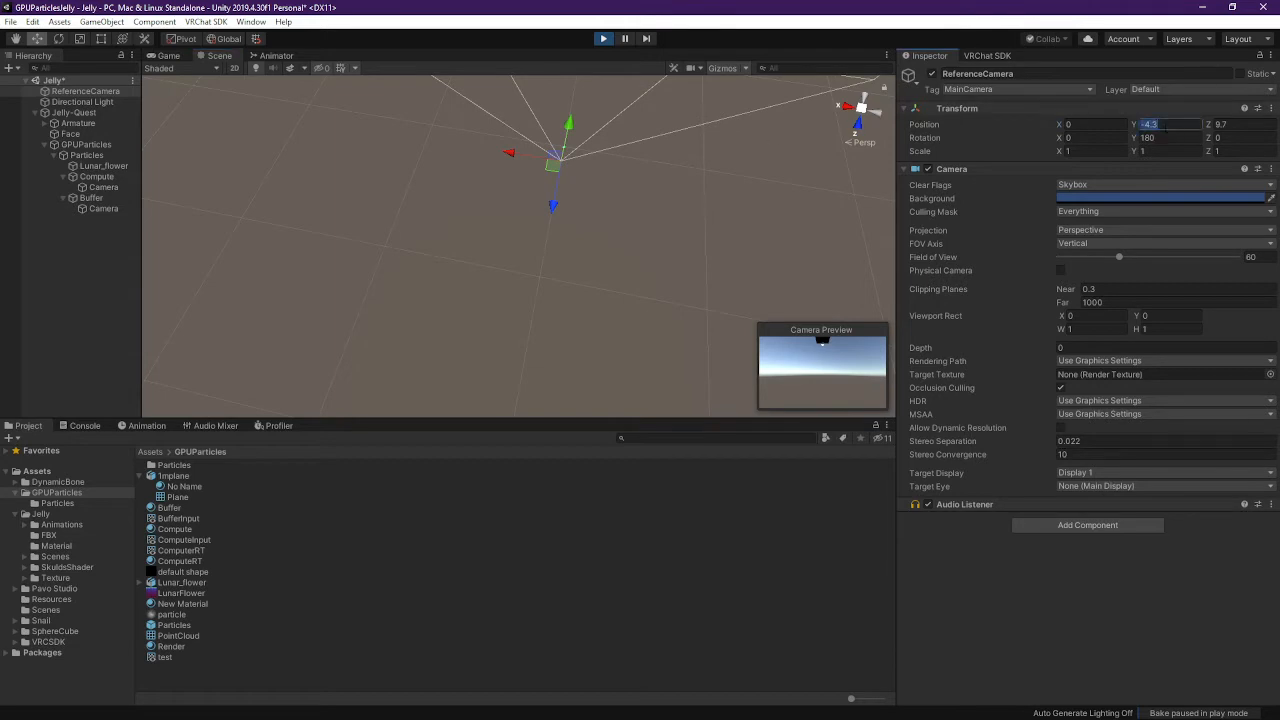
type("0")
left_click_drag(553, 207, 553, 201)
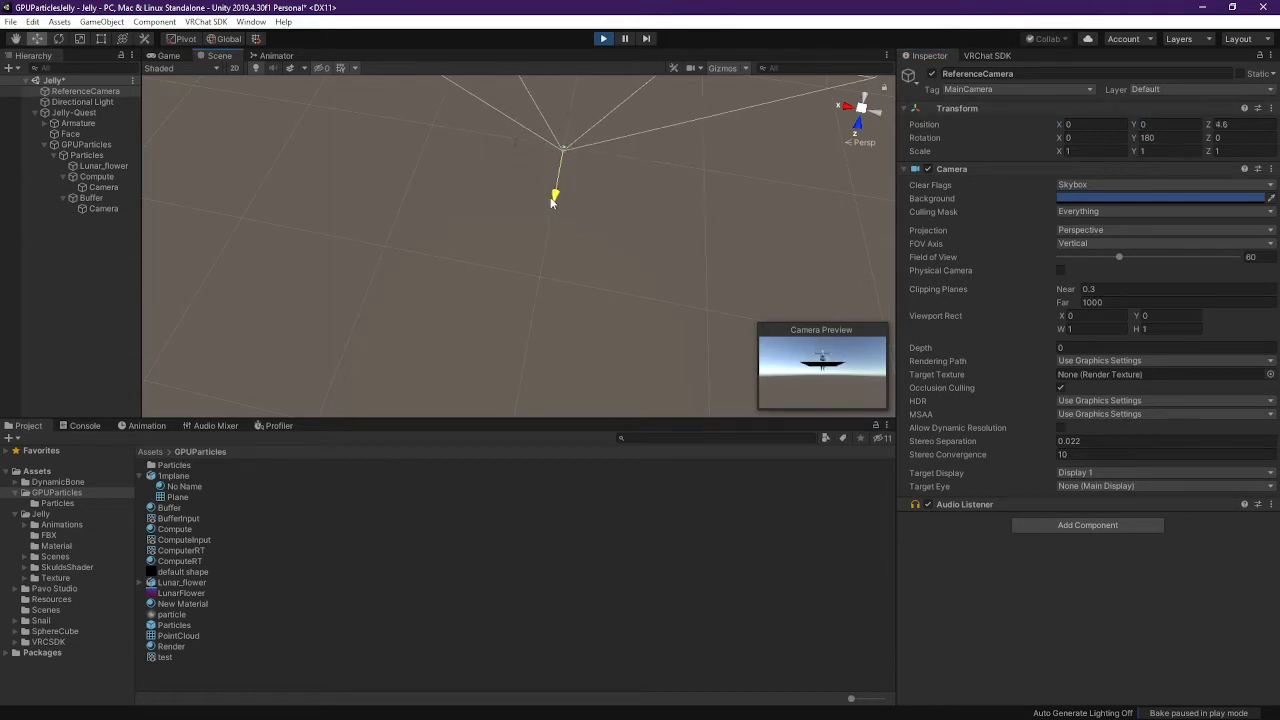
double_click(75, 112)
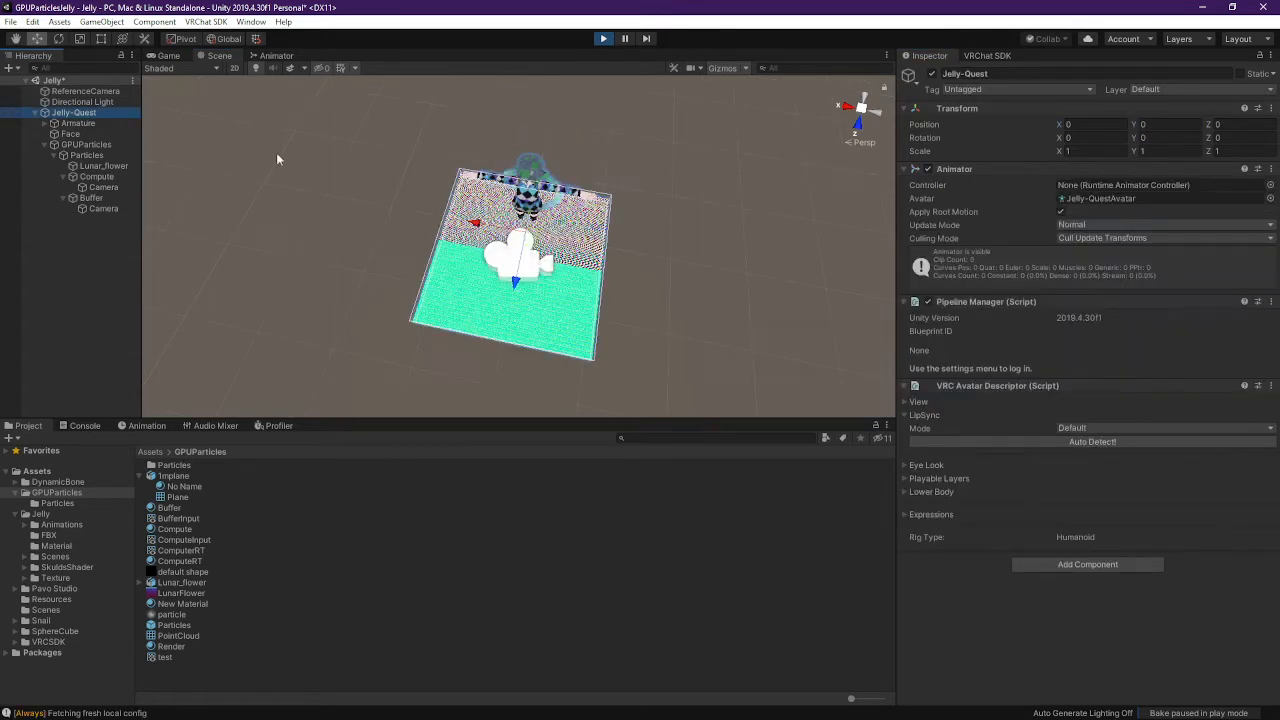
Raise ReferenceCamera to Y 1.474, tilt it to X 19.404, check the Game view, and select the Buffer material
left_click(95, 93)
right_click_drag(520, 220, 880, 250)
right_click_drag(430, 55, 382, 686)
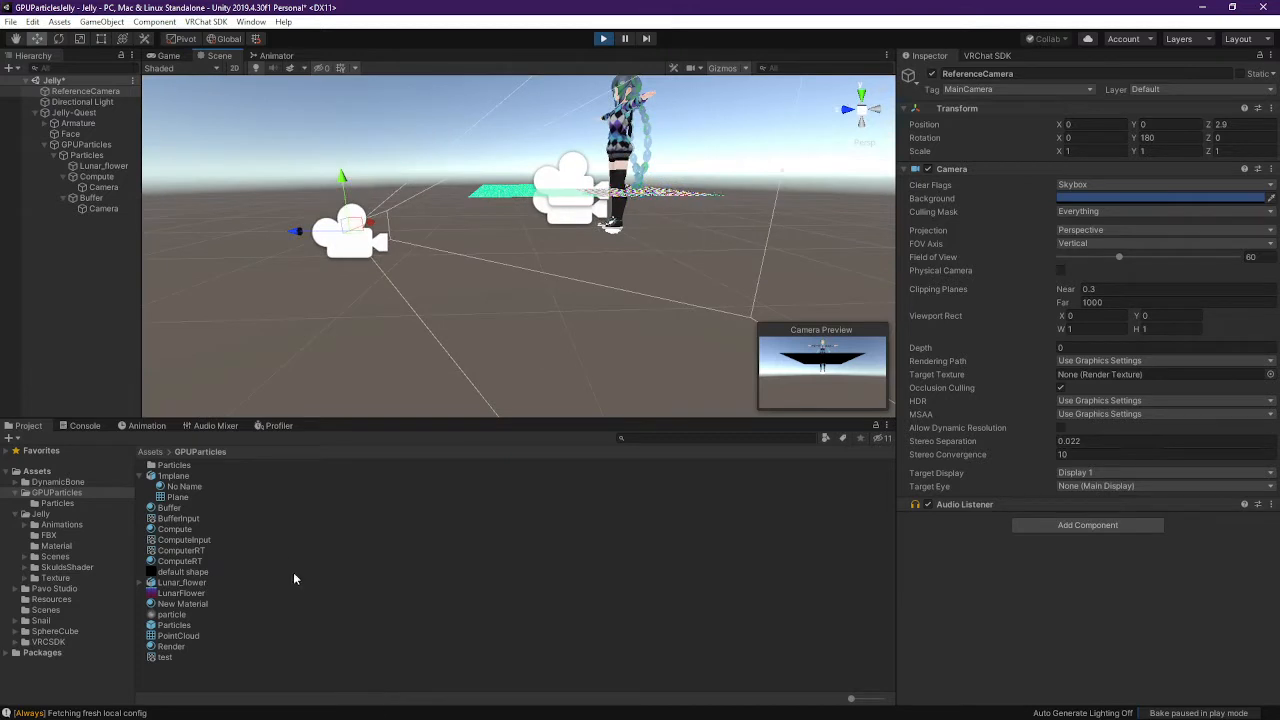
left_click_drag(340, 185, 340, 62)
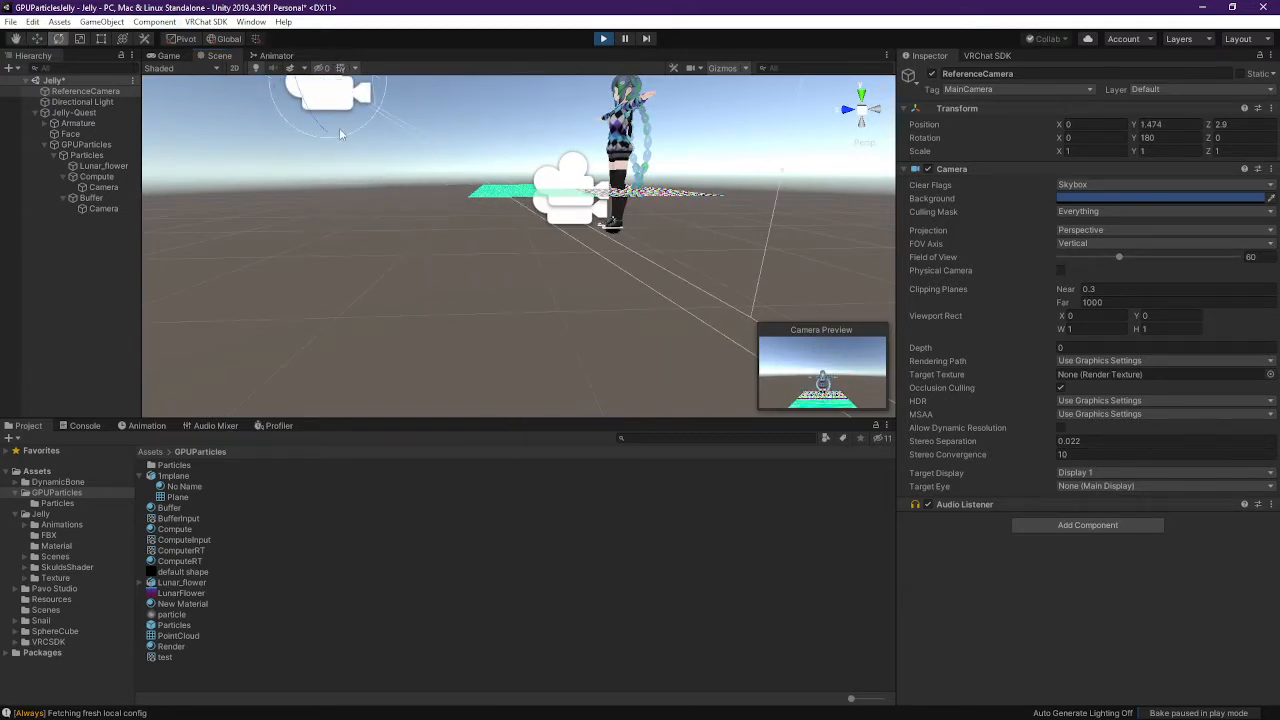
middle_click_drag(418, 189, 521, 313)
left_click_drag(475, 183, 491, 212)
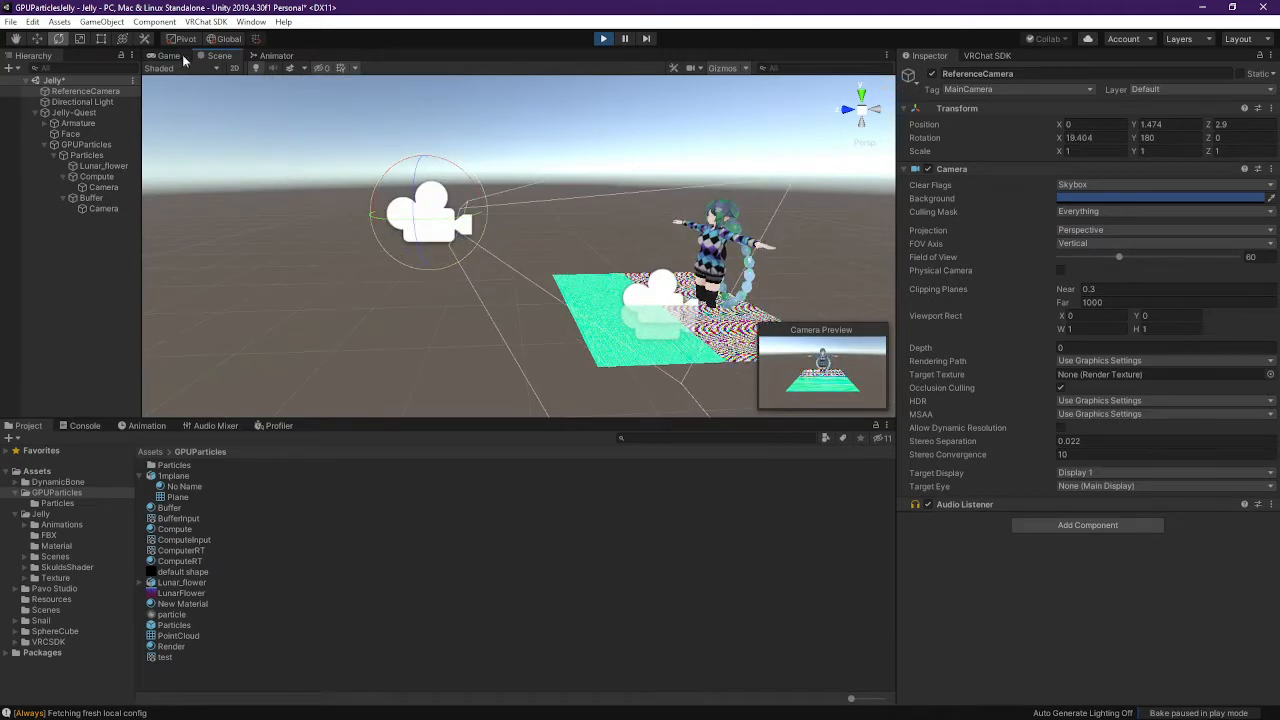
left_click(177, 56)
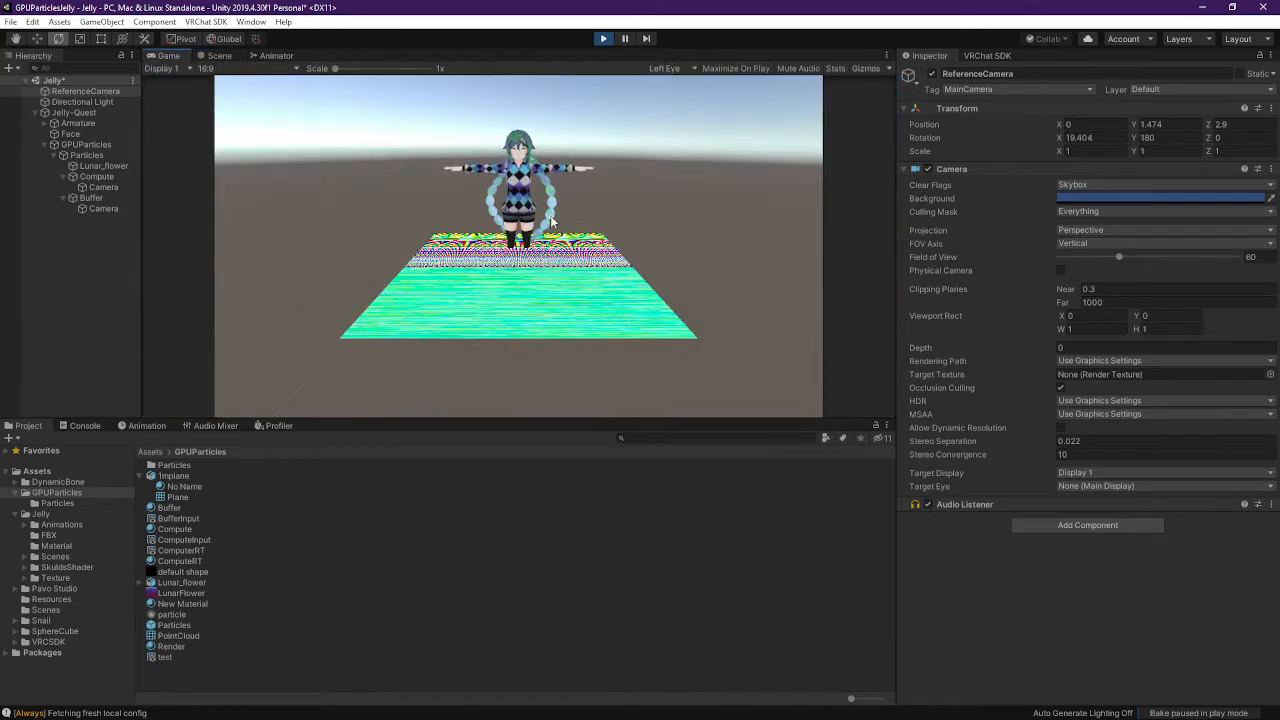
left_click(172, 508)
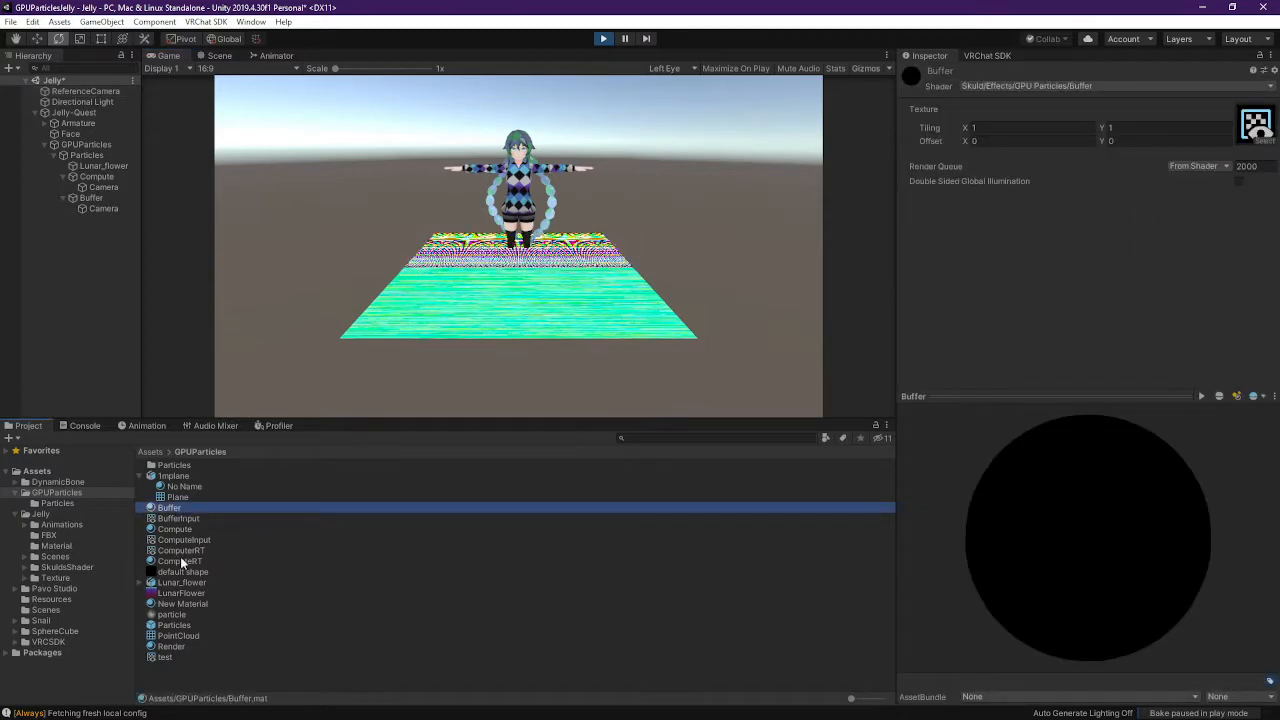
Inspect the BufferInput render texture and the Compute and Buffer objects and their cameras
left_click(182, 519)
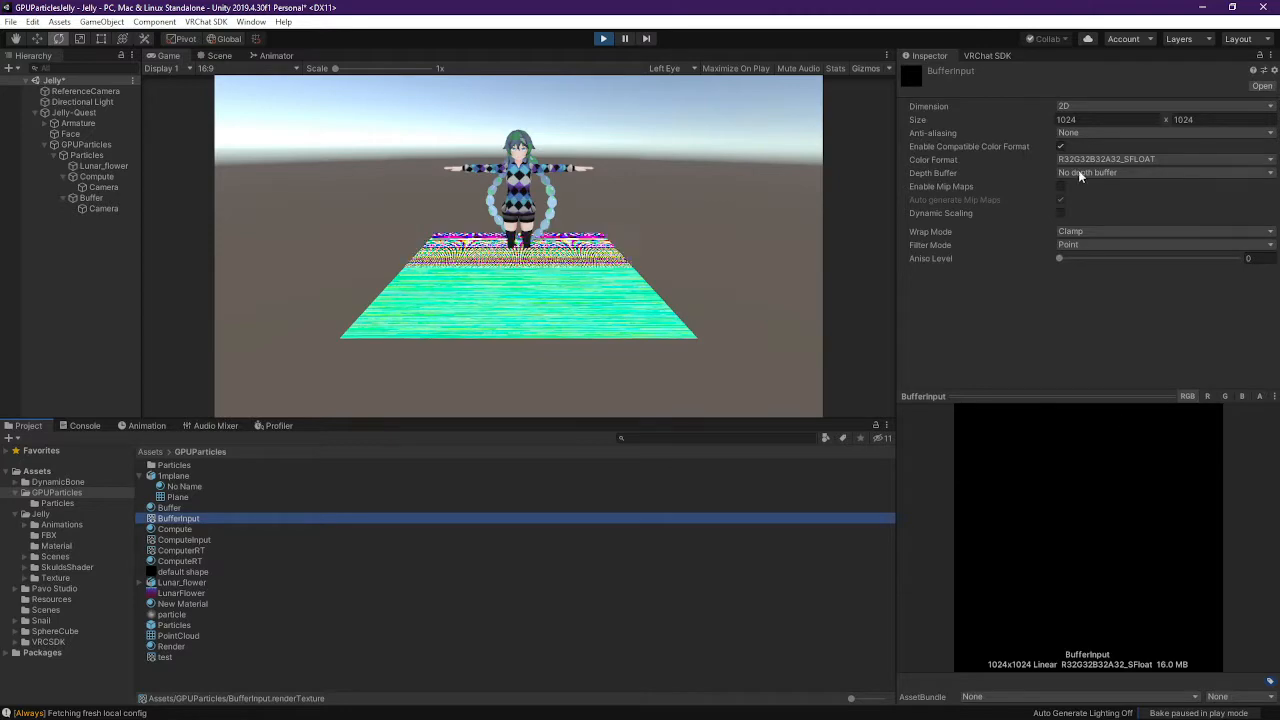
left_click(103, 178)
left_click(106, 201)
left_click(103, 187)
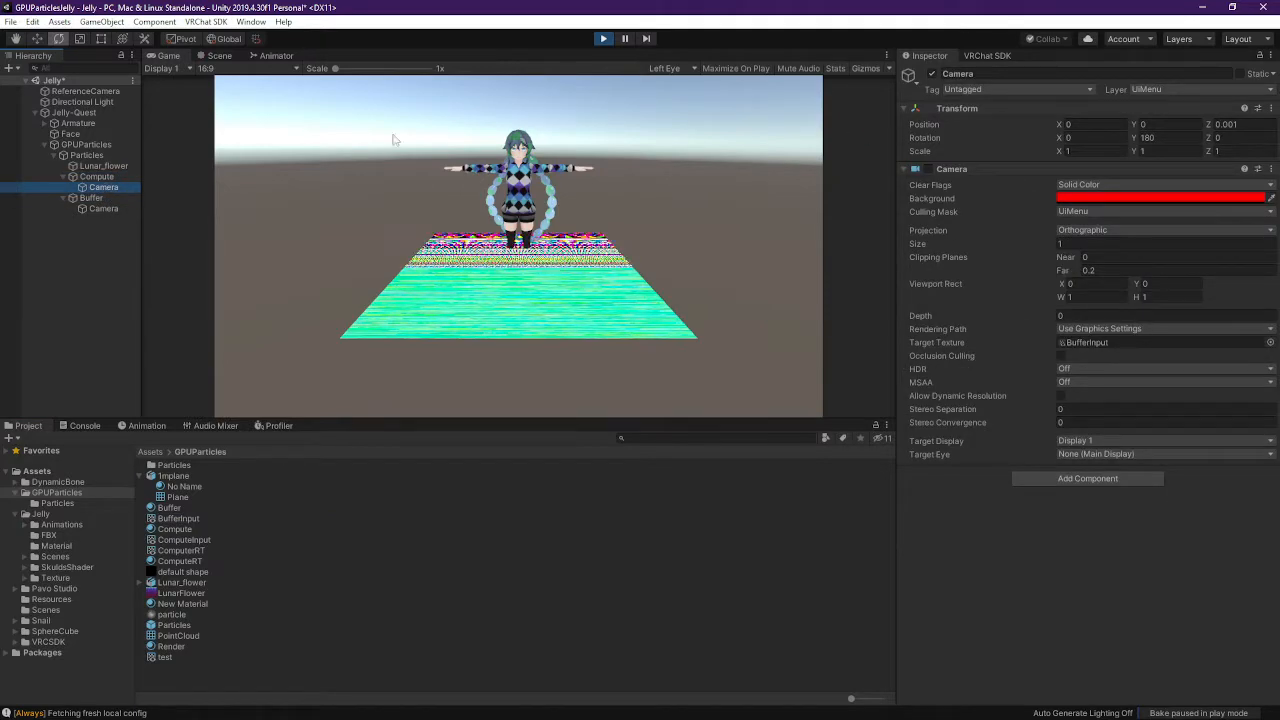
left_click(95, 176)
left_click(107, 188)
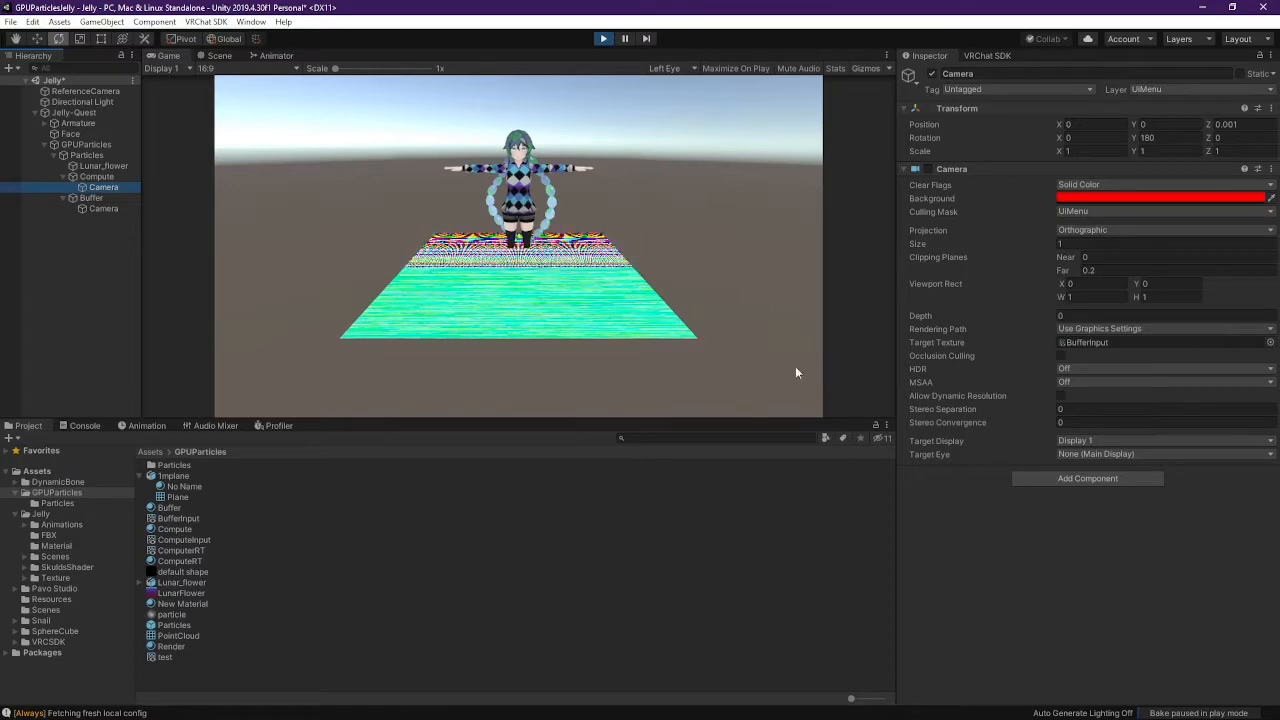
Compare the ComputeInput, ComputeRT and BufferInput textures, then stop play mode
left_click(190, 540)
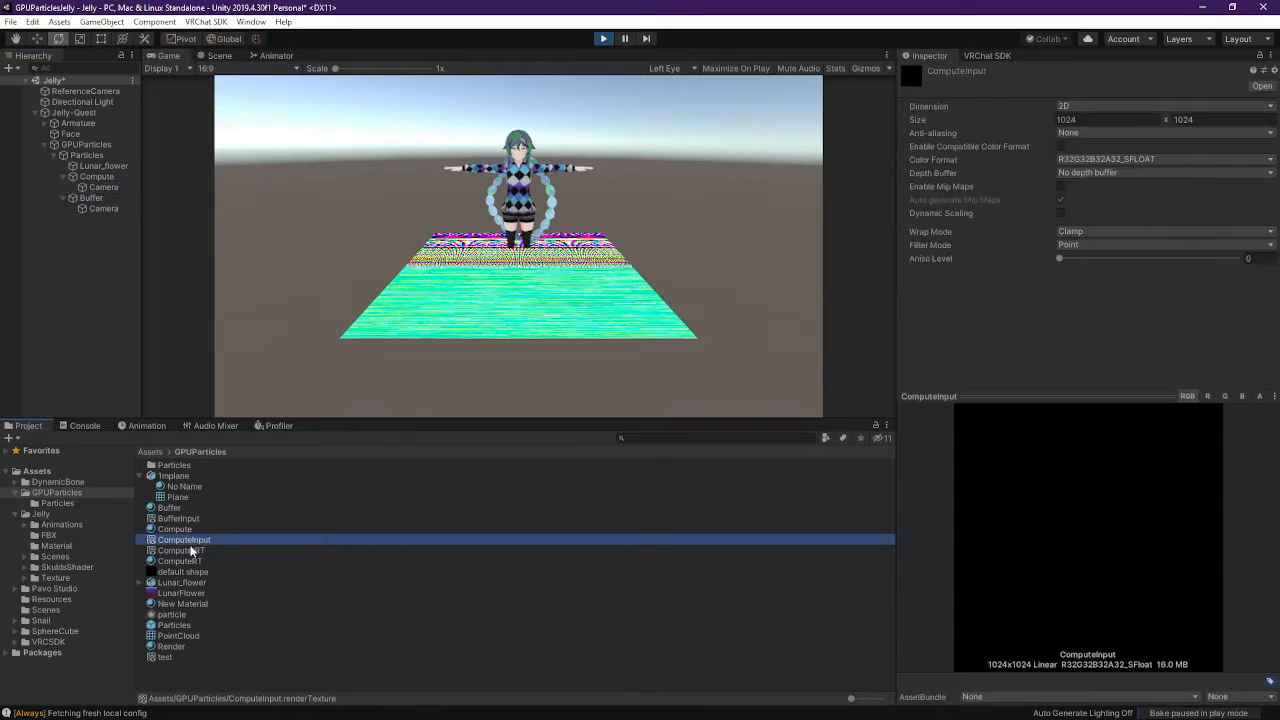
left_click(190, 550)
left_click(197, 540)
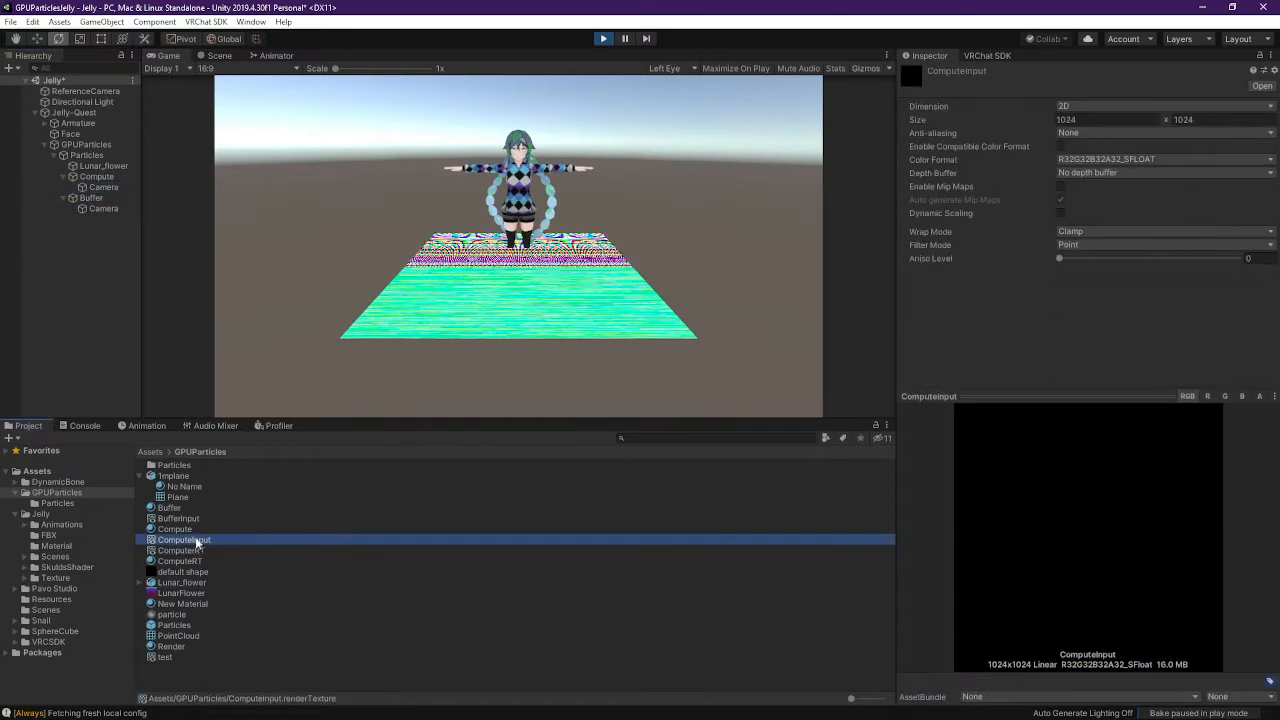
left_click(180, 518)
left_click(190, 540)
left_click(180, 518)
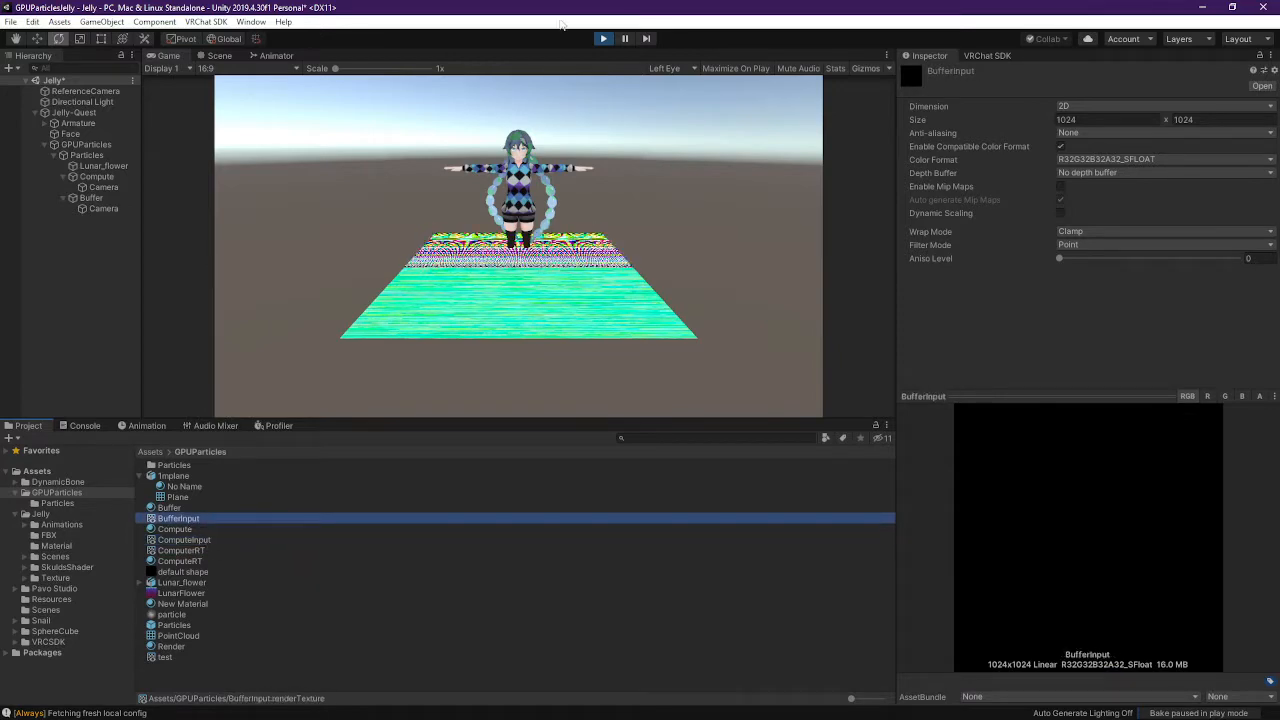
left_click(603, 38)
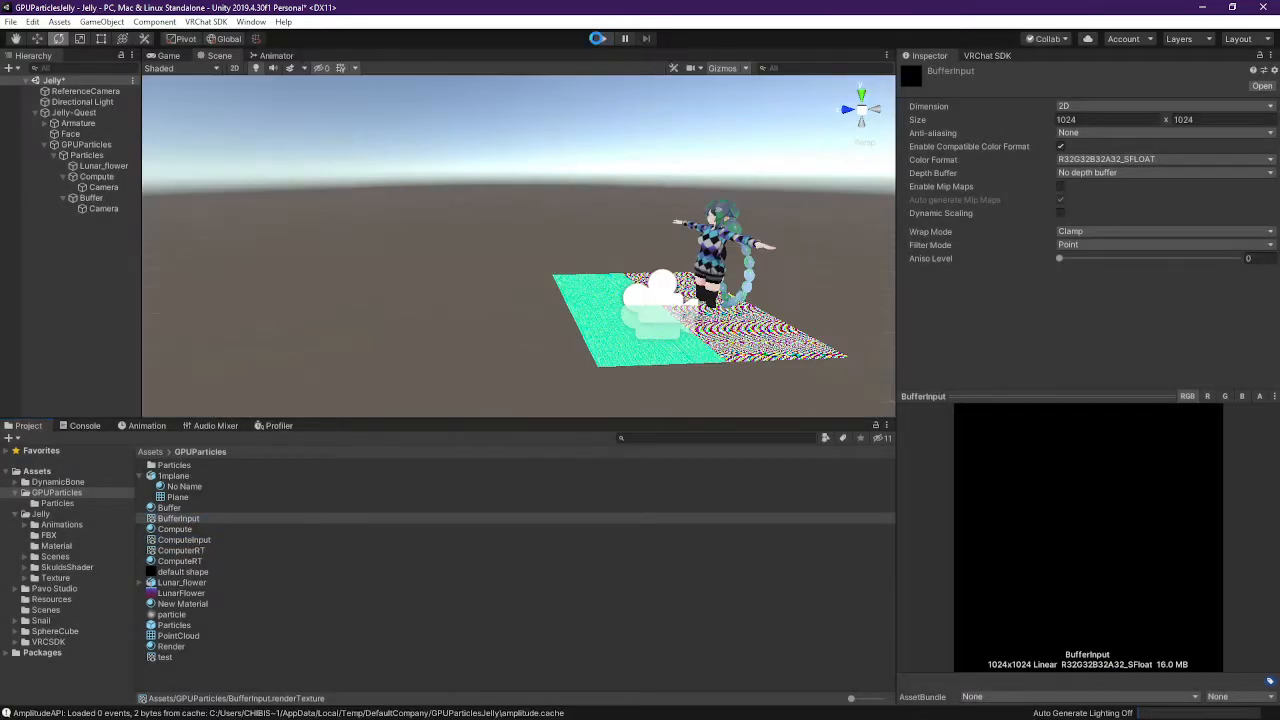
Orbit around the plane and create a new camera named Test from the Hierarchy
right_click_drag(503, 131, 1046, 190)
key("a")
key("a")
right_click_drag(462, 228, 540, 135)
left_click(51, 248)
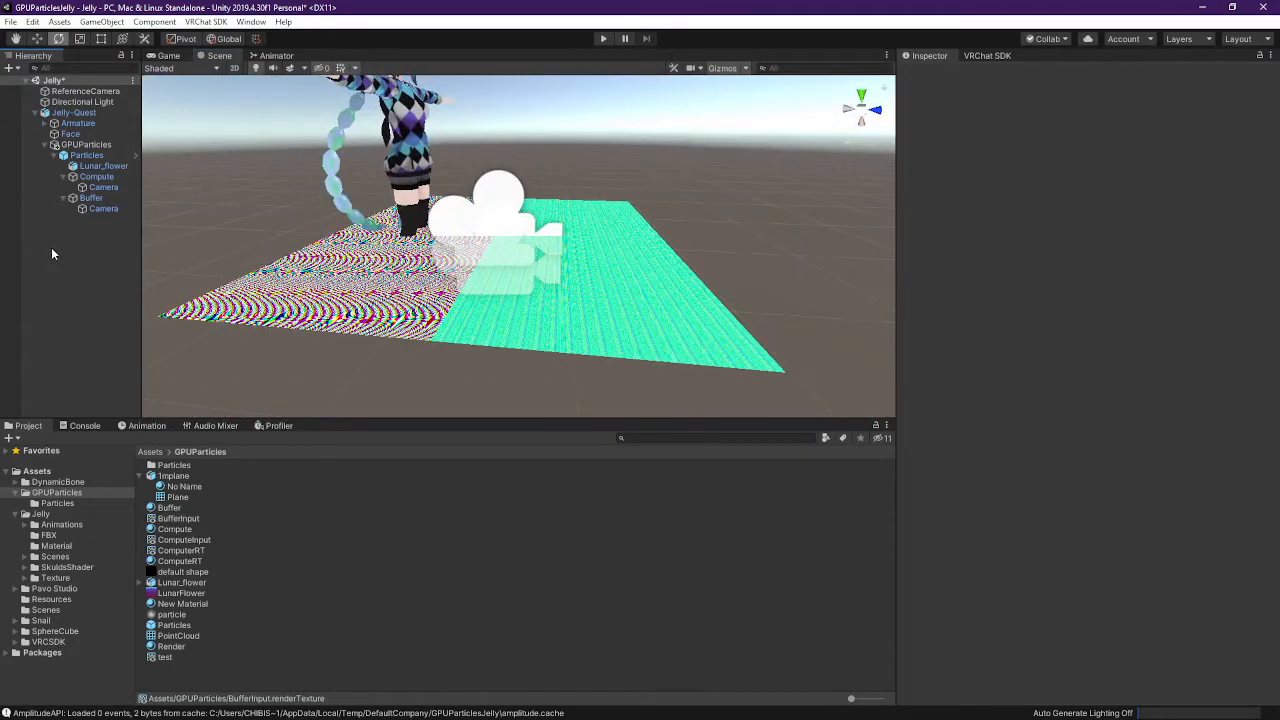
right_click(51, 248)
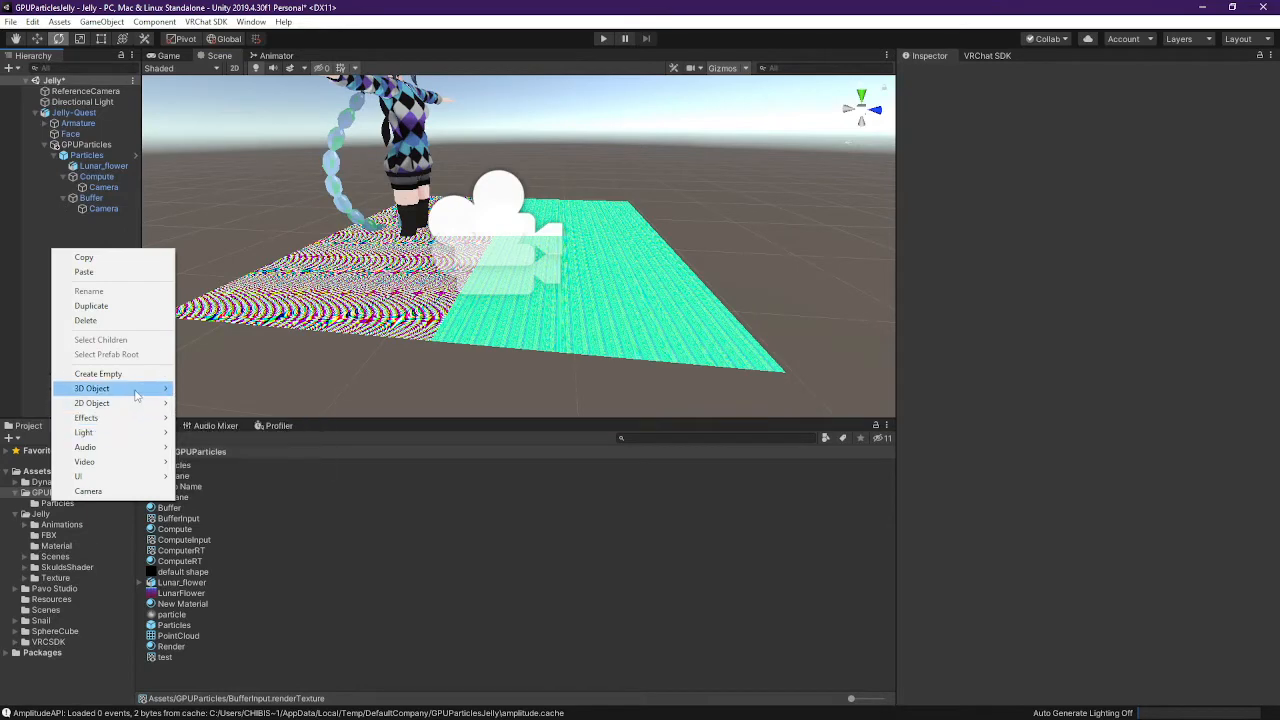
left_click(88, 491)
type("Test")
key("Return")
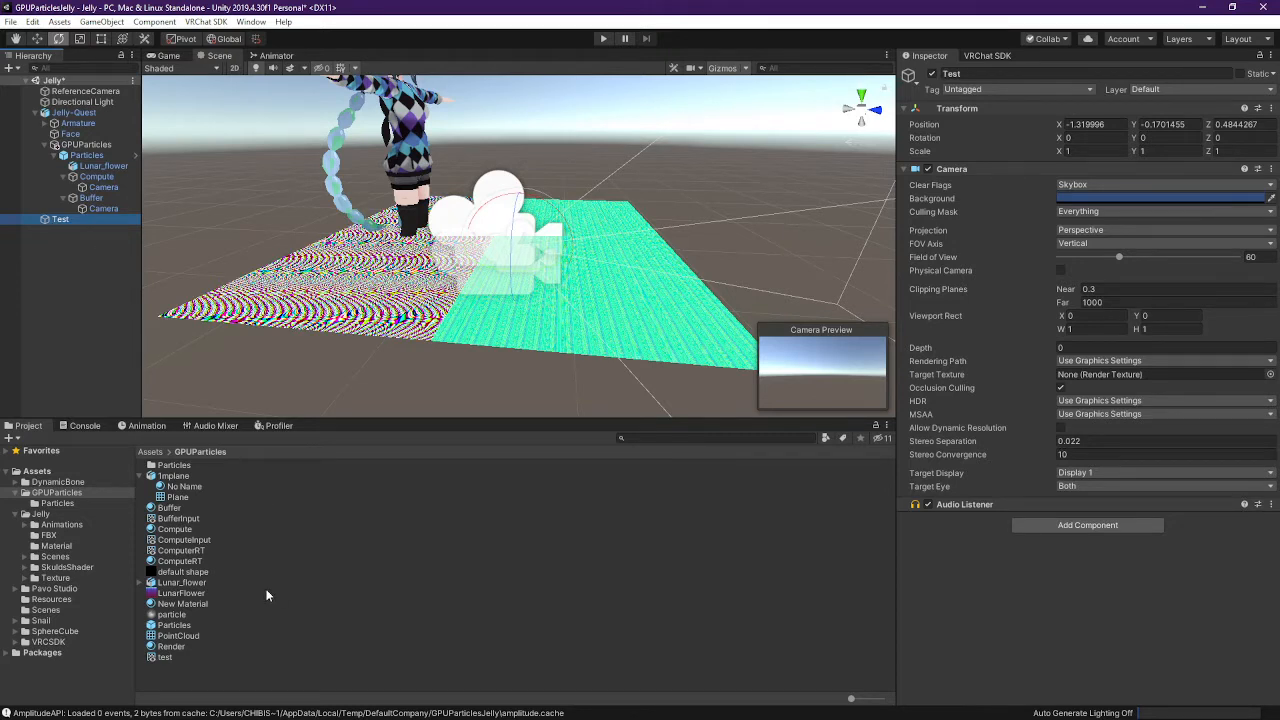
Assign the test render texture as the Test camera's Target Texture, leaving Rendering Path unchanged
left_click_drag(164, 658, 900, 388)
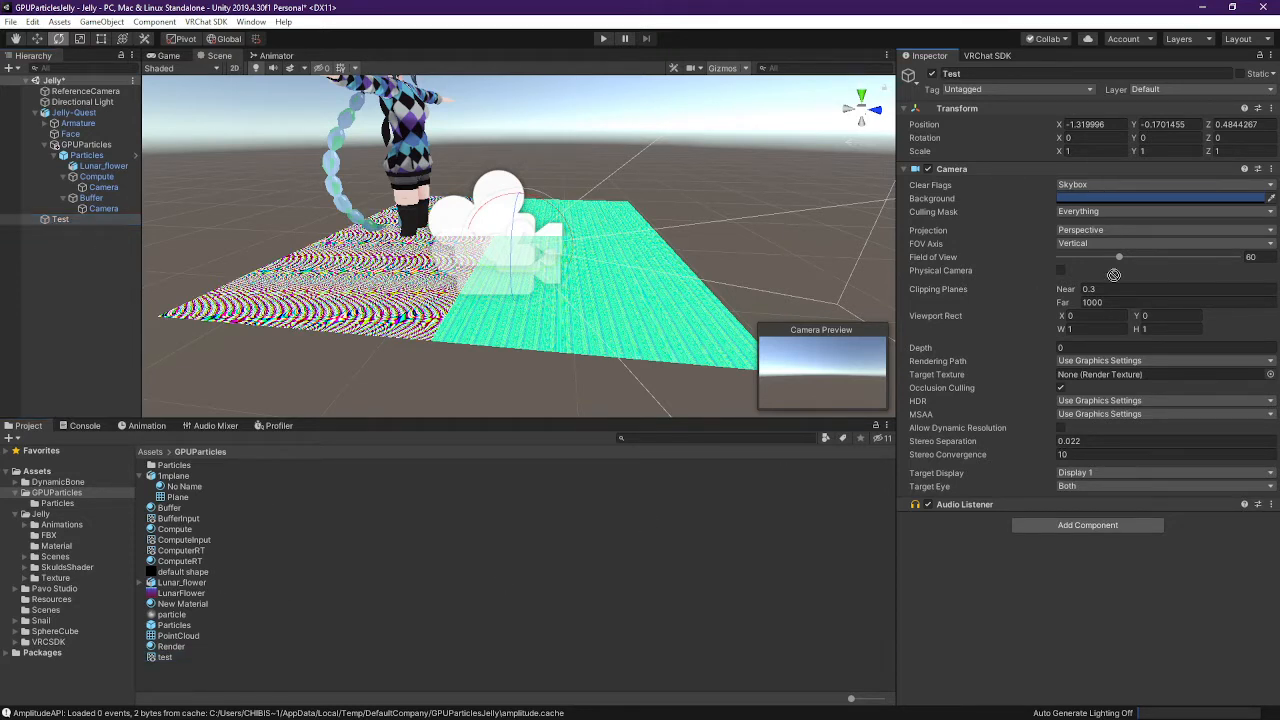
left_click_drag(1113, 274, 1110, 372)
left_click(1100, 362)
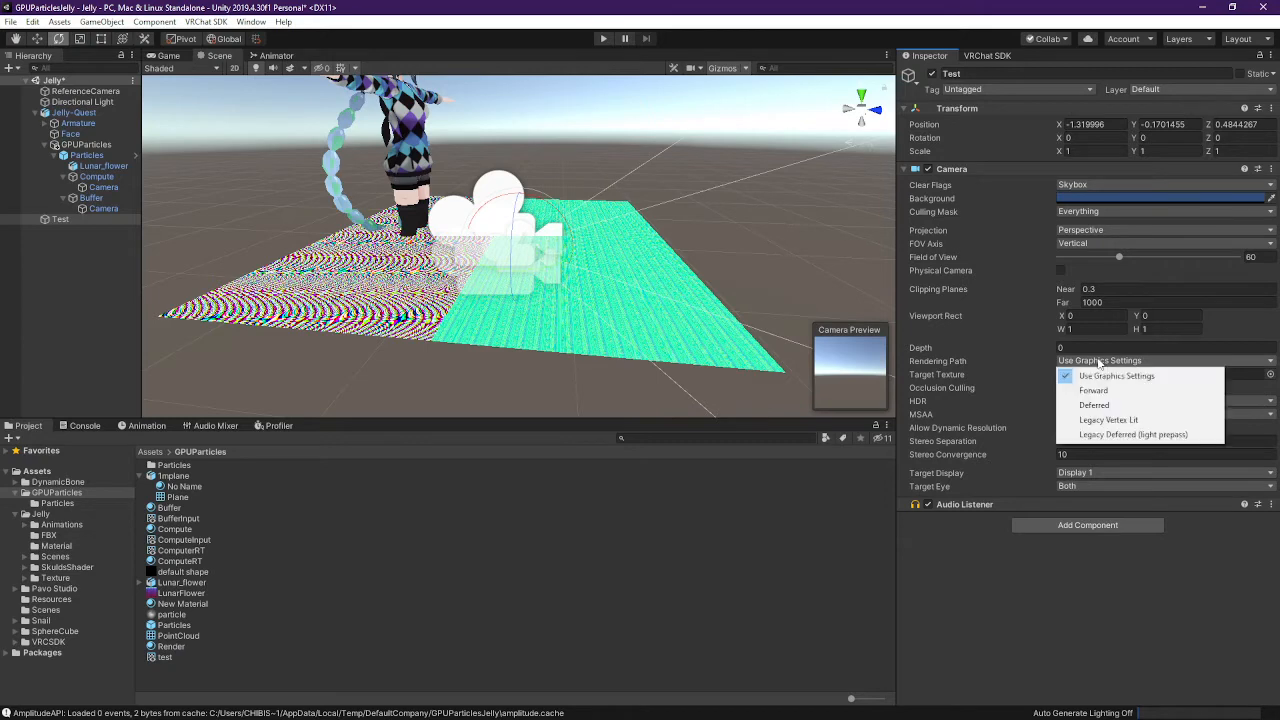
left_click(1044, 356)
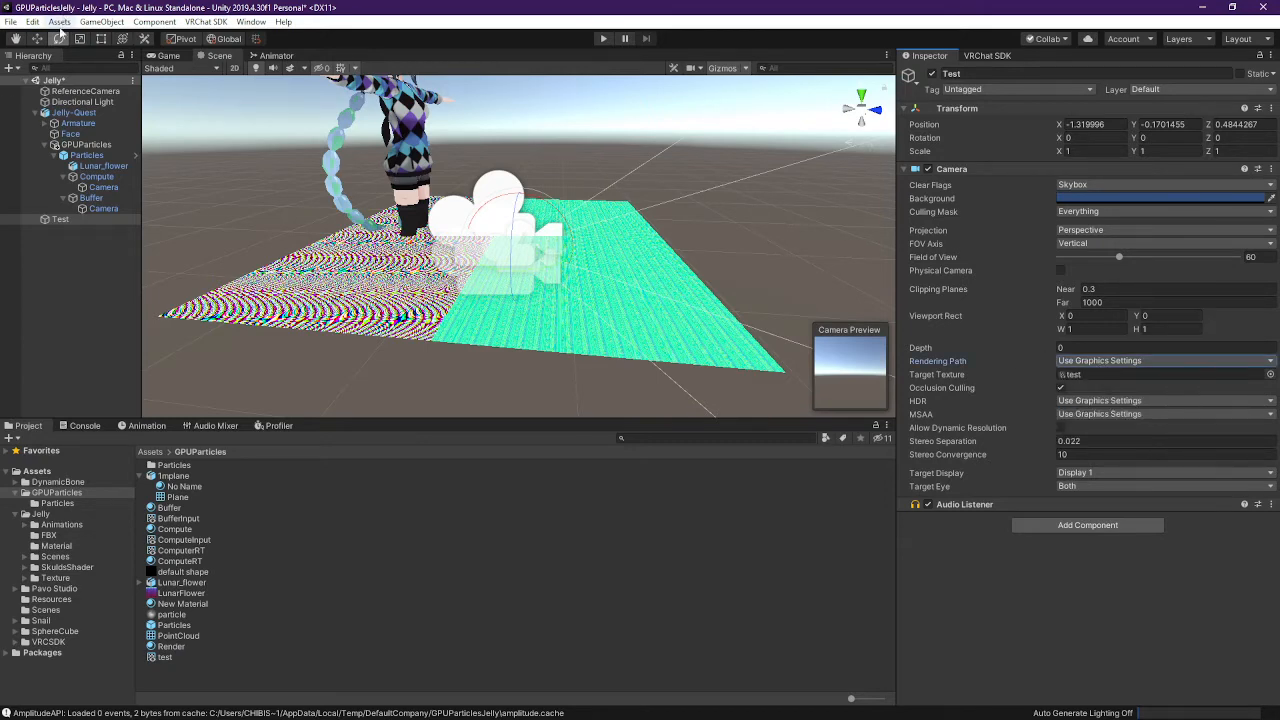
Move the Test camera to about 0.792, 1.453, 2.09 and tilt it down toward the avatar
left_click_drag(522, 260, 912, 259)
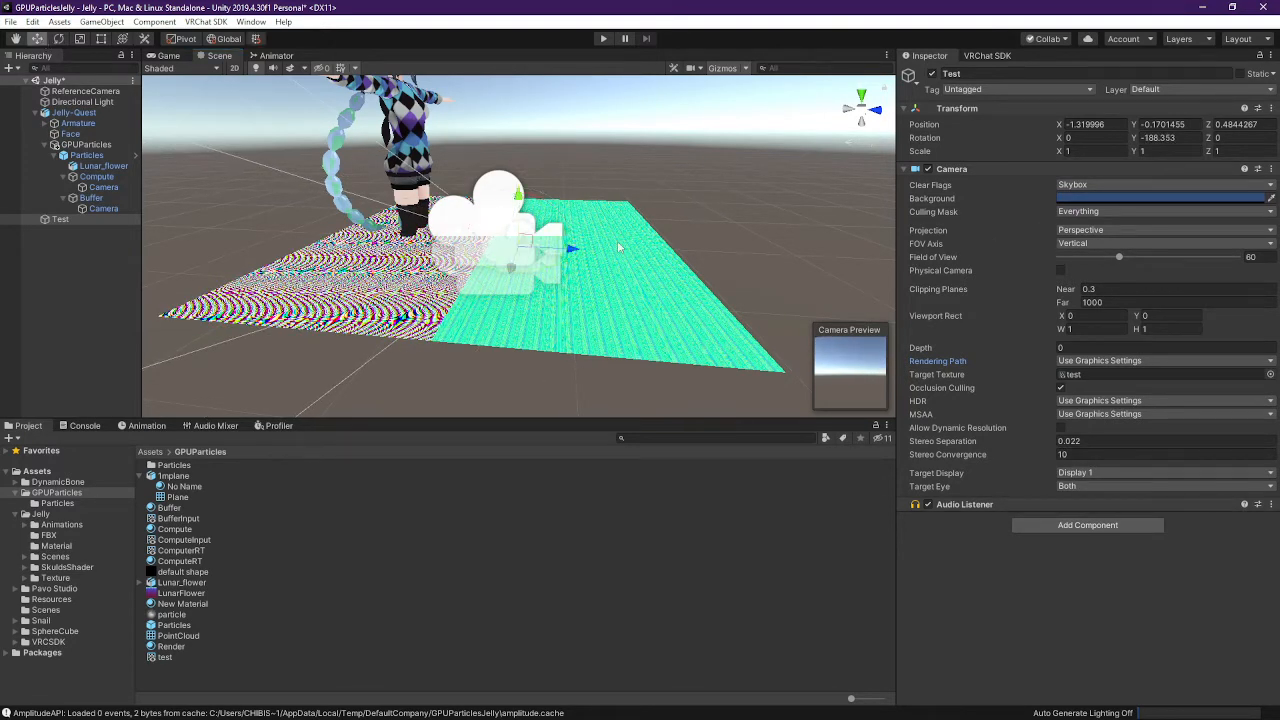
left_click_drag(580, 248, 773, 374)
left_click_drag(650, 175, 671, 252, "alt")
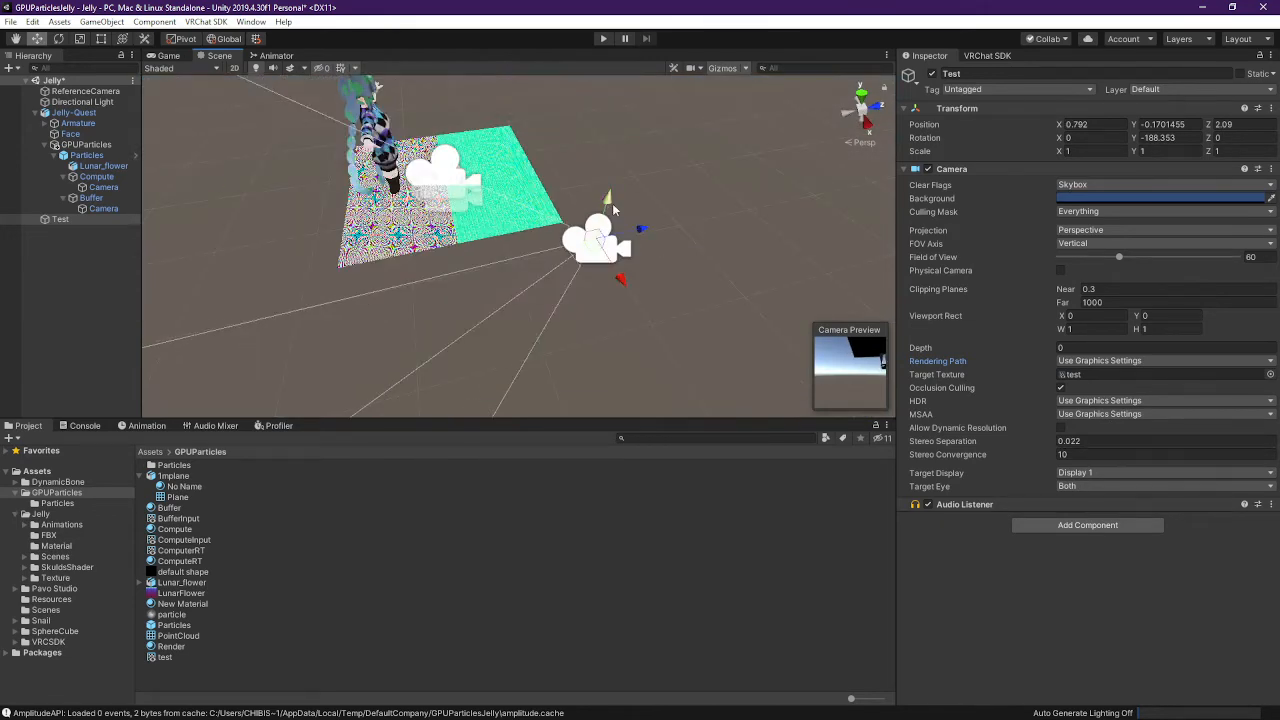
left_click_drag(610, 204, 646, 131)
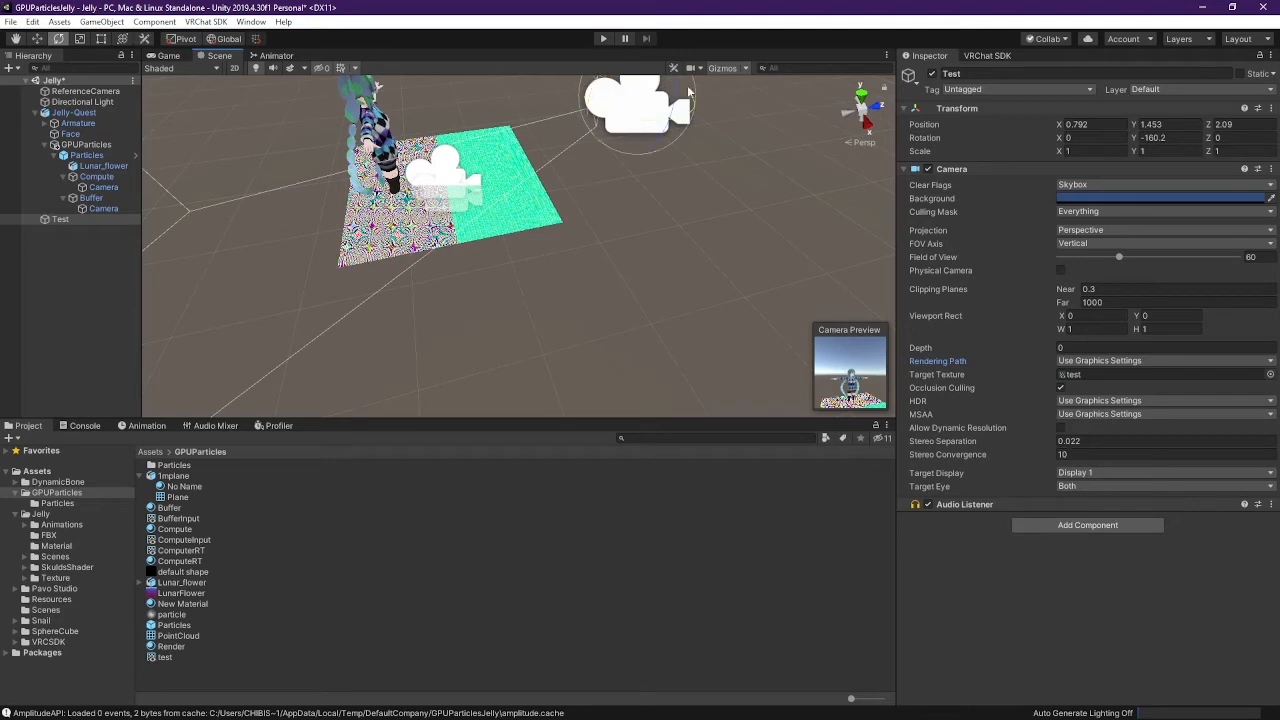
right_click_drag(688, 125, 703, 76)
left_click_drag(580, 132, 532, 158)
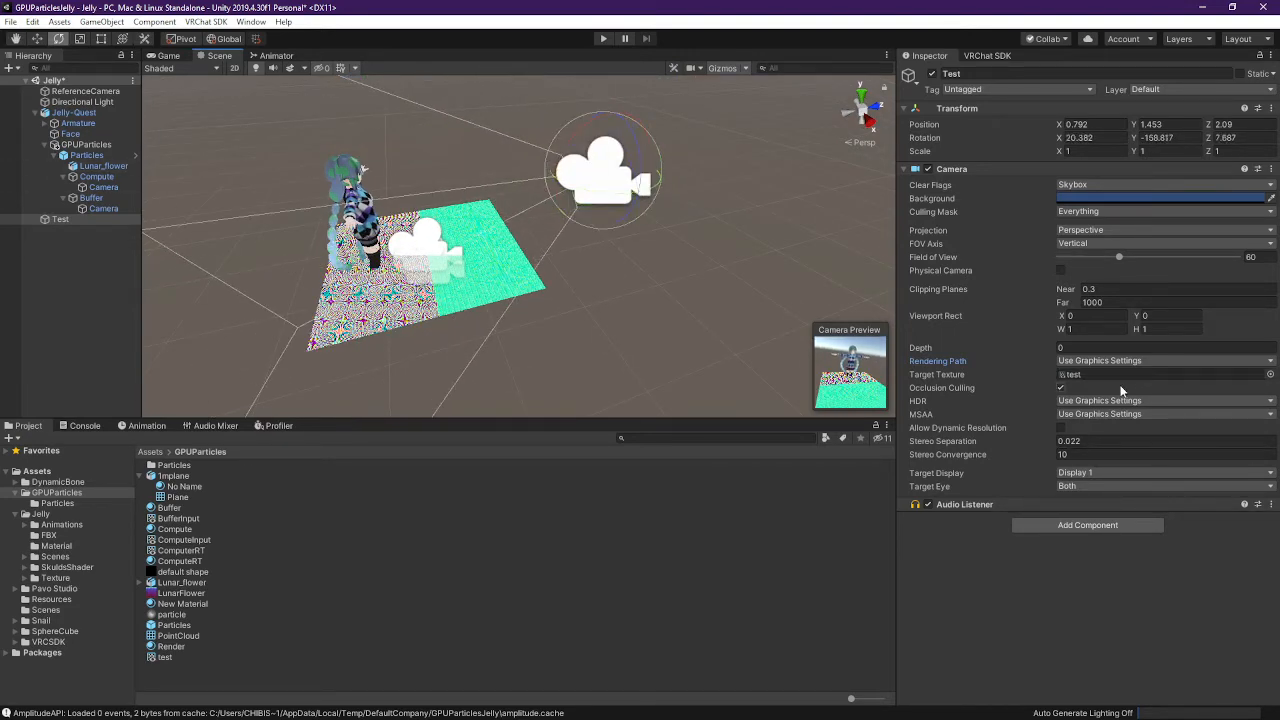
Open the test render texture and set its size to 1024 x 1024, keeping dimension 2D
left_click(1088, 374)
left_click(163, 657)
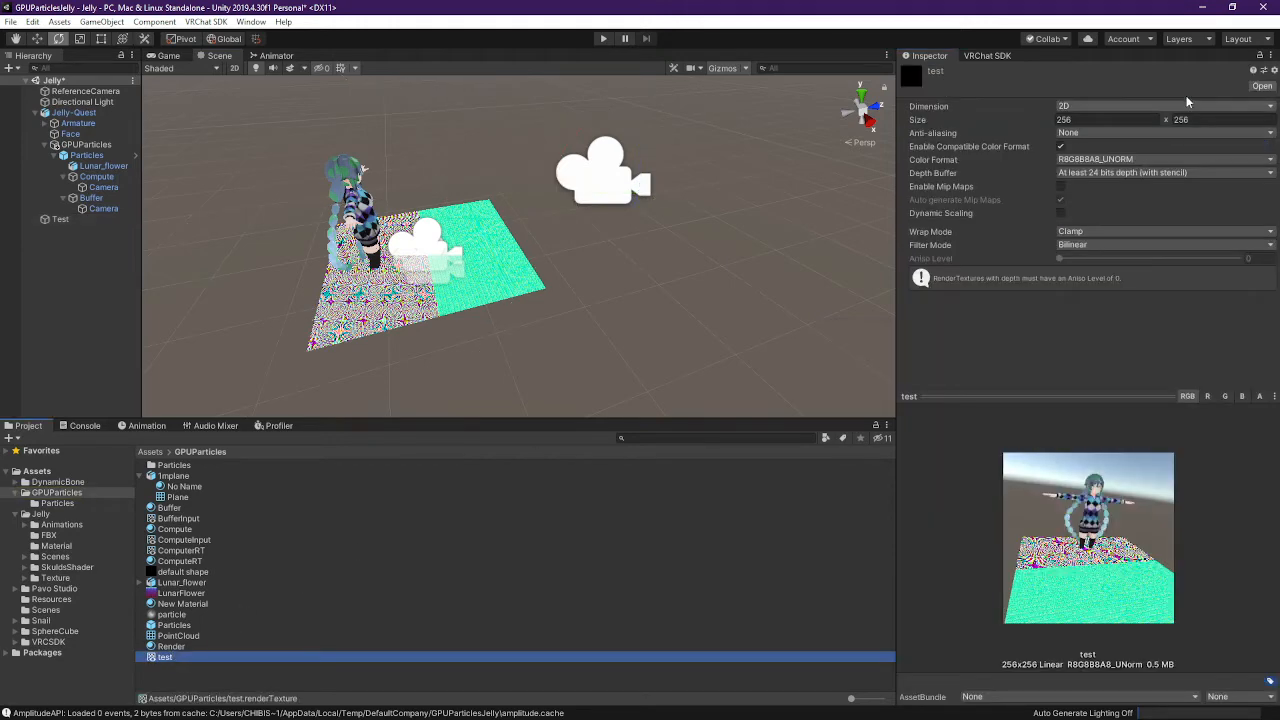
left_click(1102, 121)
type("1024")
key("Tab")
type("1024")
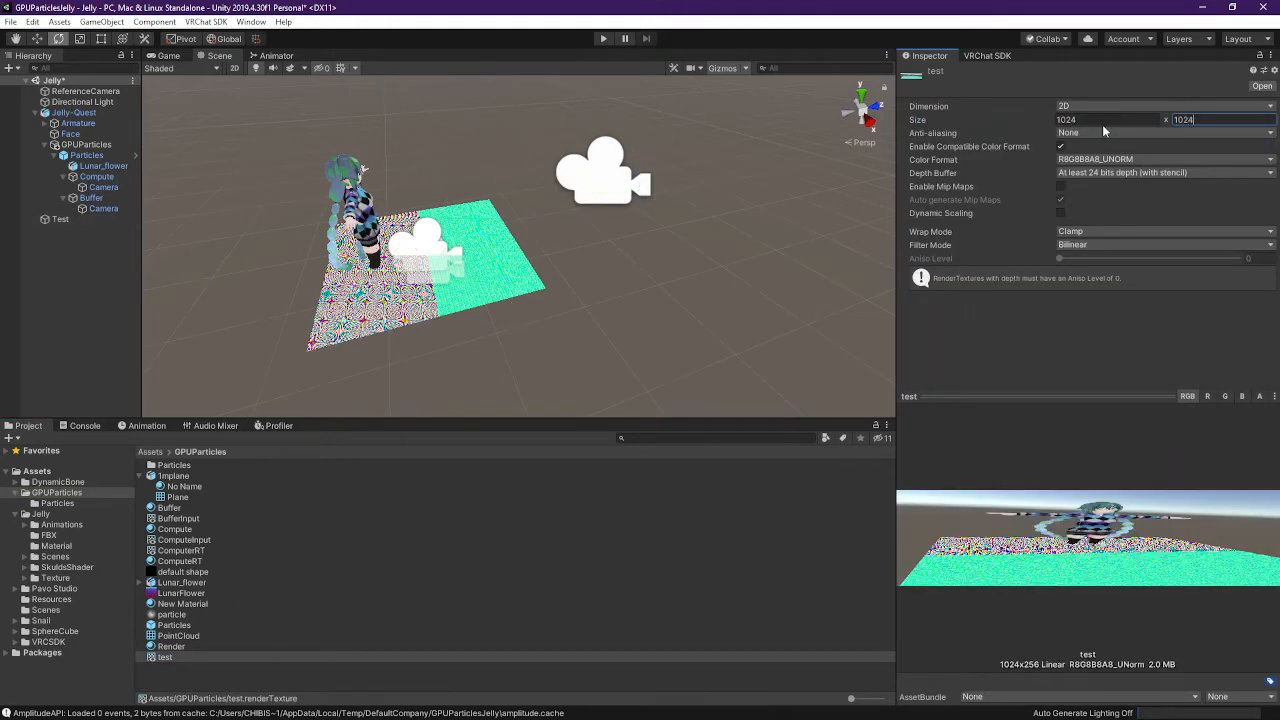
key("Tab")
left_click(1108, 108)
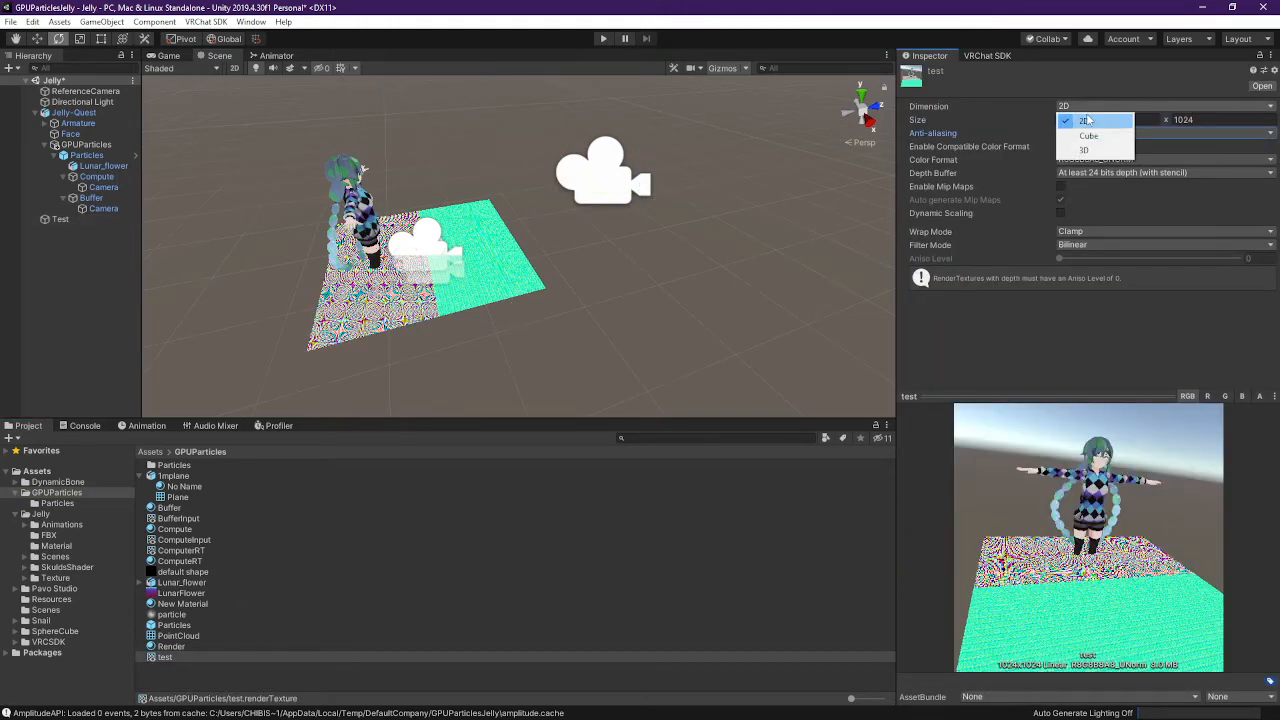
left_click(1101, 76)
Set colour format R16G16B16A16_SFLOAT, keep Clamp wrap mode, and switch filtering to Point
left_click(1115, 162)
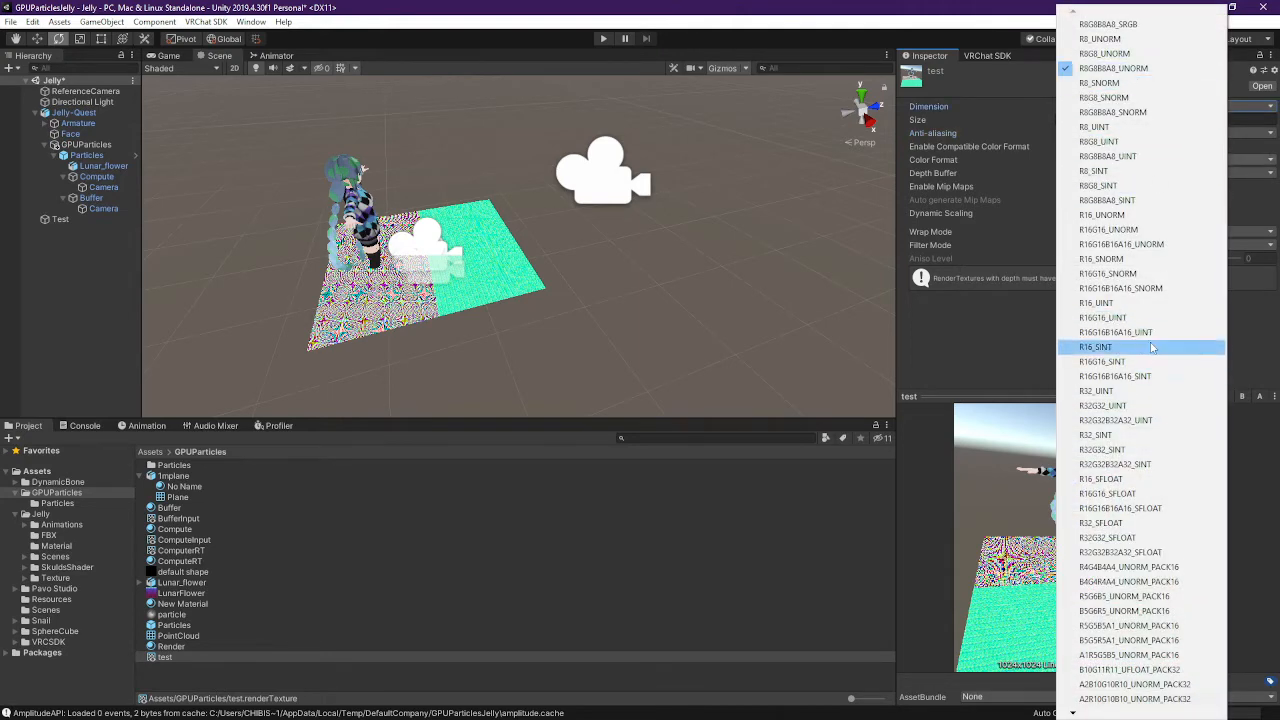
left_click(1164, 510)
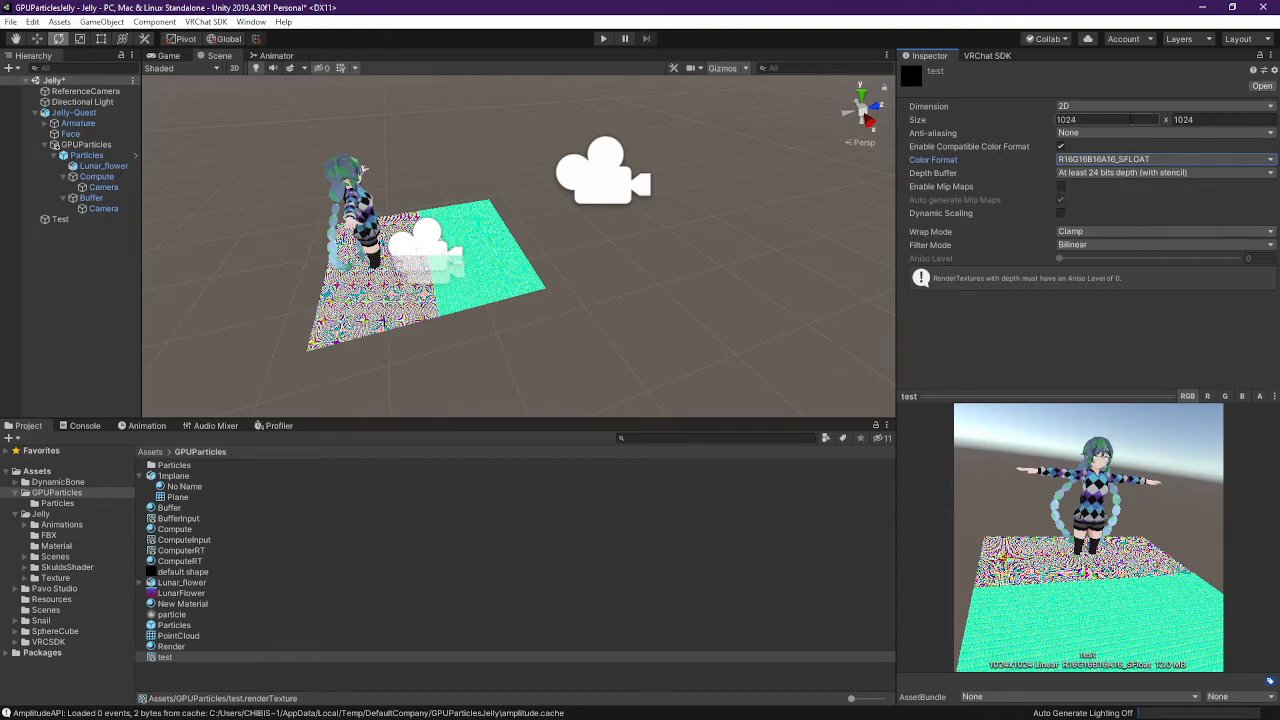
left_click(1166, 160)
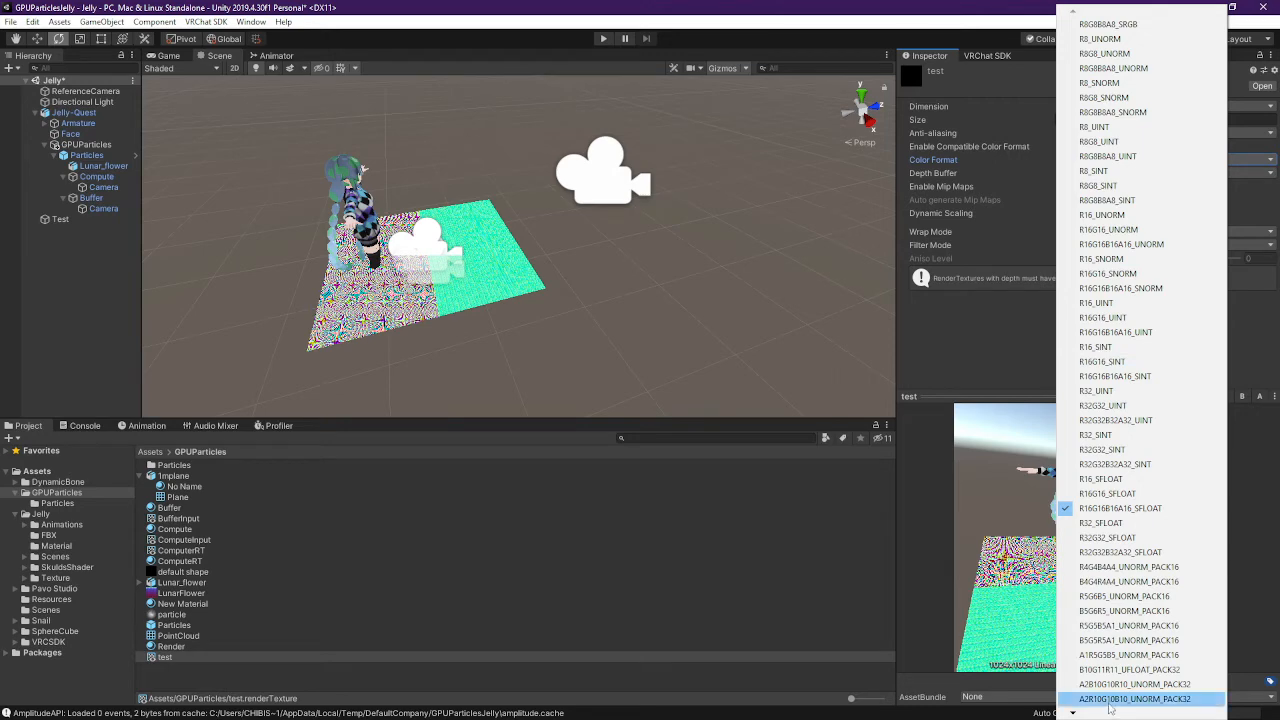
mouse_move(1085, 715)
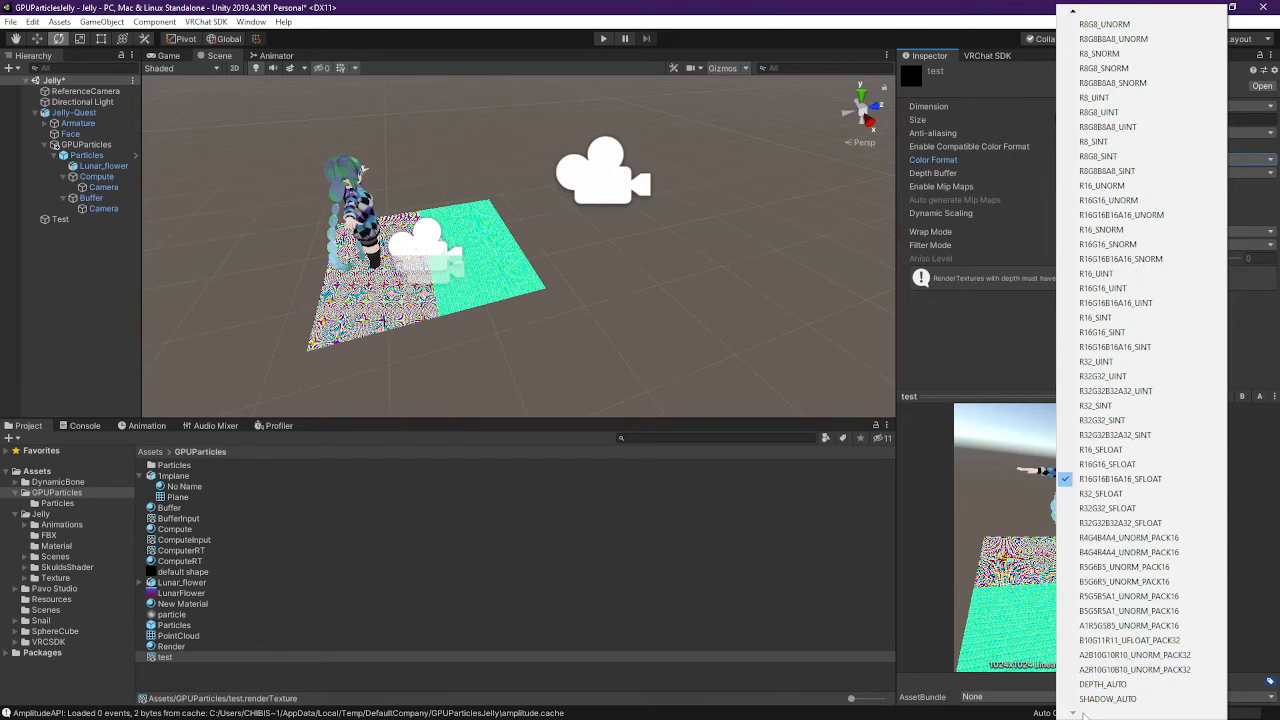
left_click(957, 457)
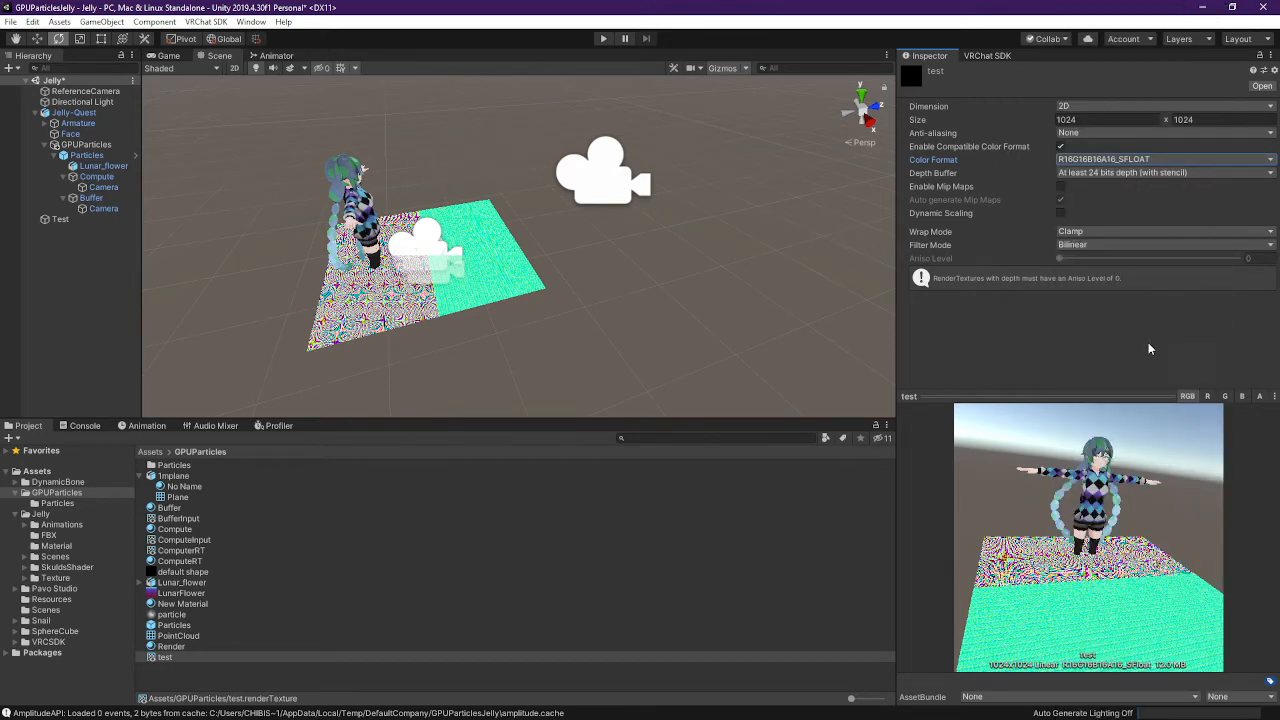
left_click(1122, 229)
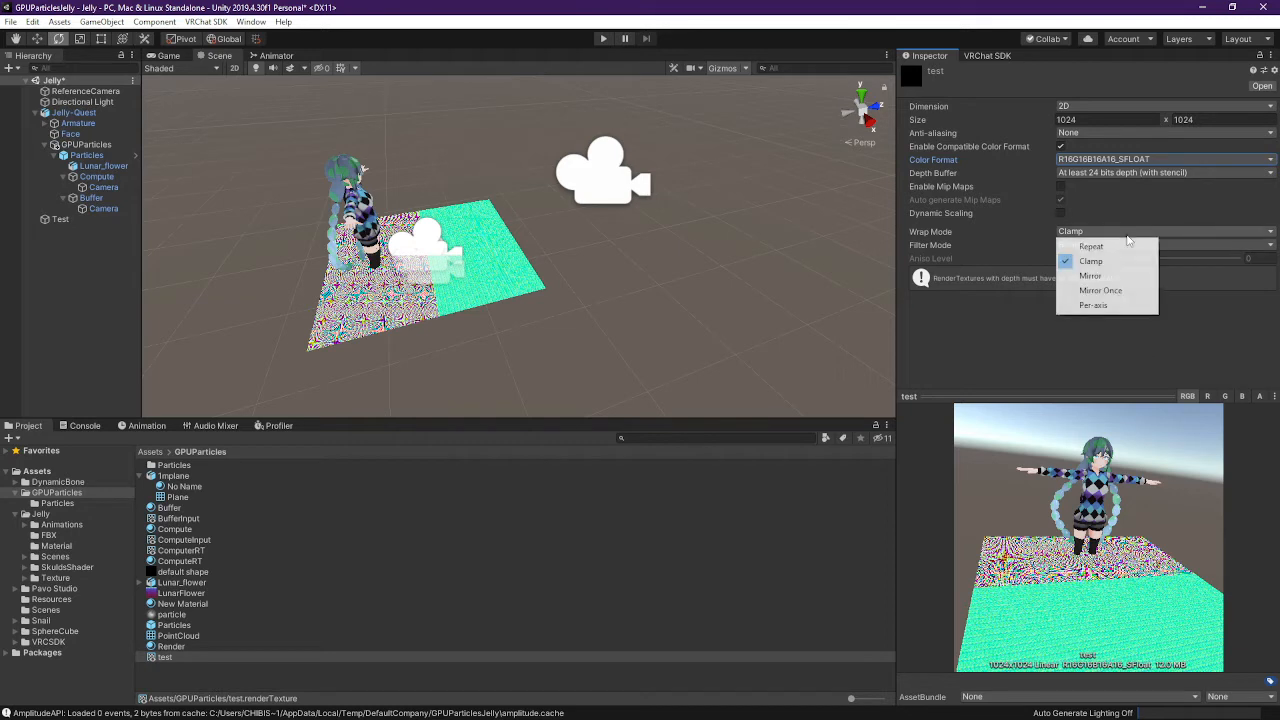
left_click(1010, 186)
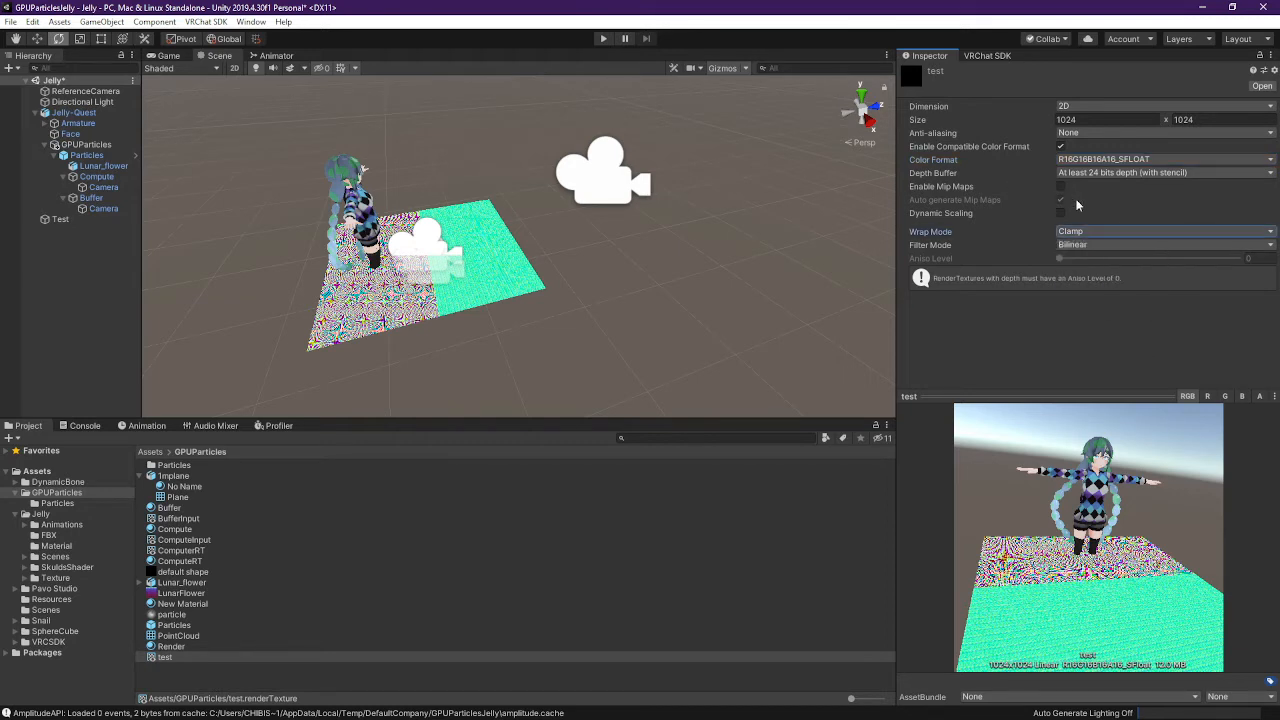
left_click(1097, 246)
left_click(1099, 259)
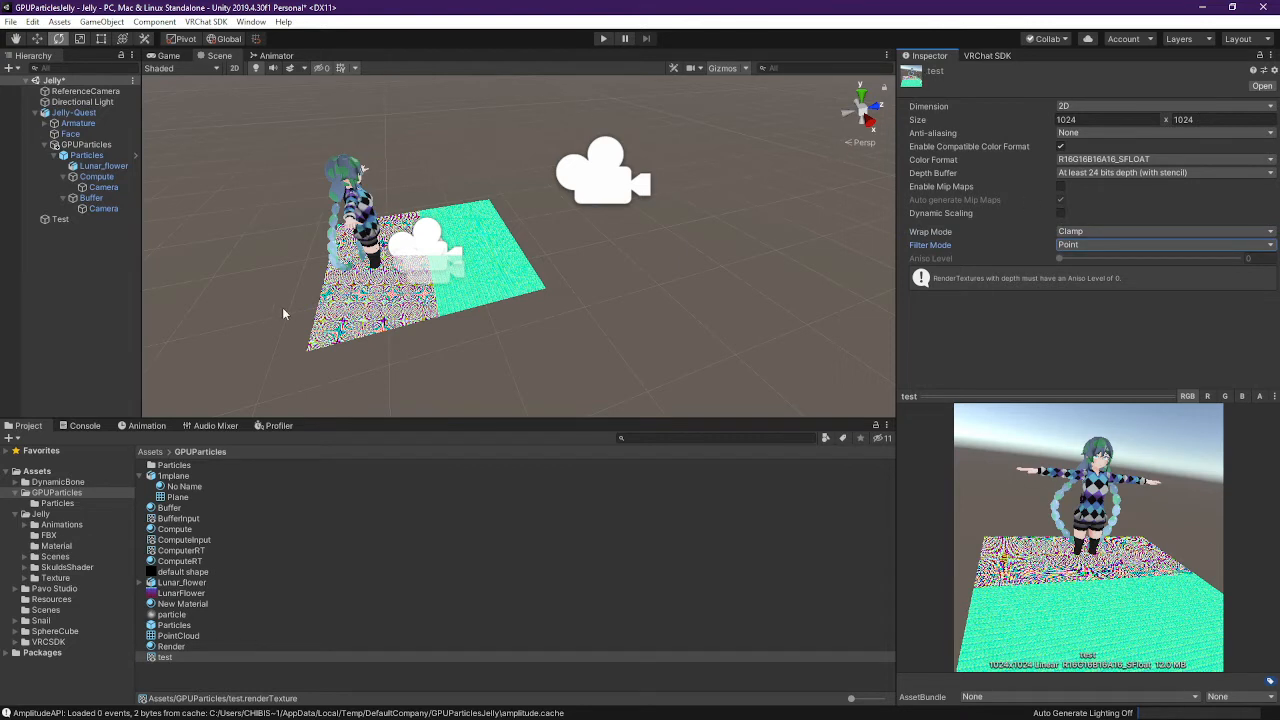
Compare the test, BufferInput, ComputeInput and ComputerRT texture settings
left_click(100, 199)
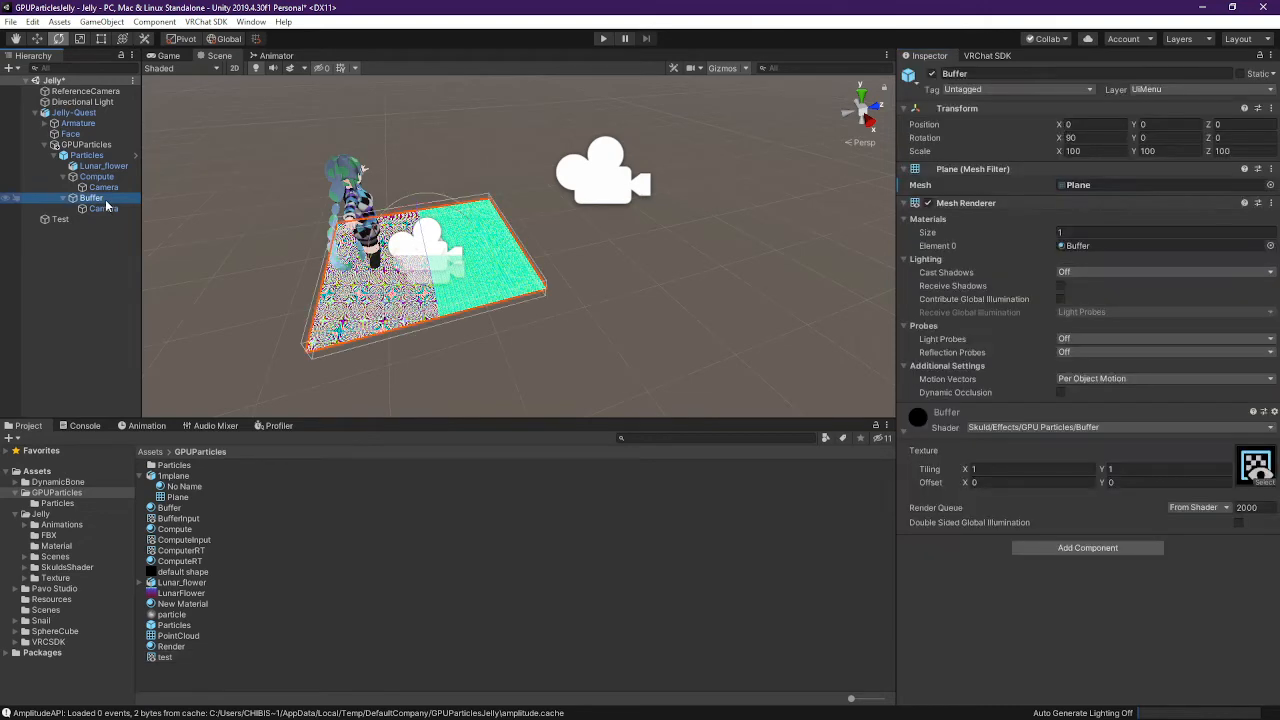
left_click(60, 219)
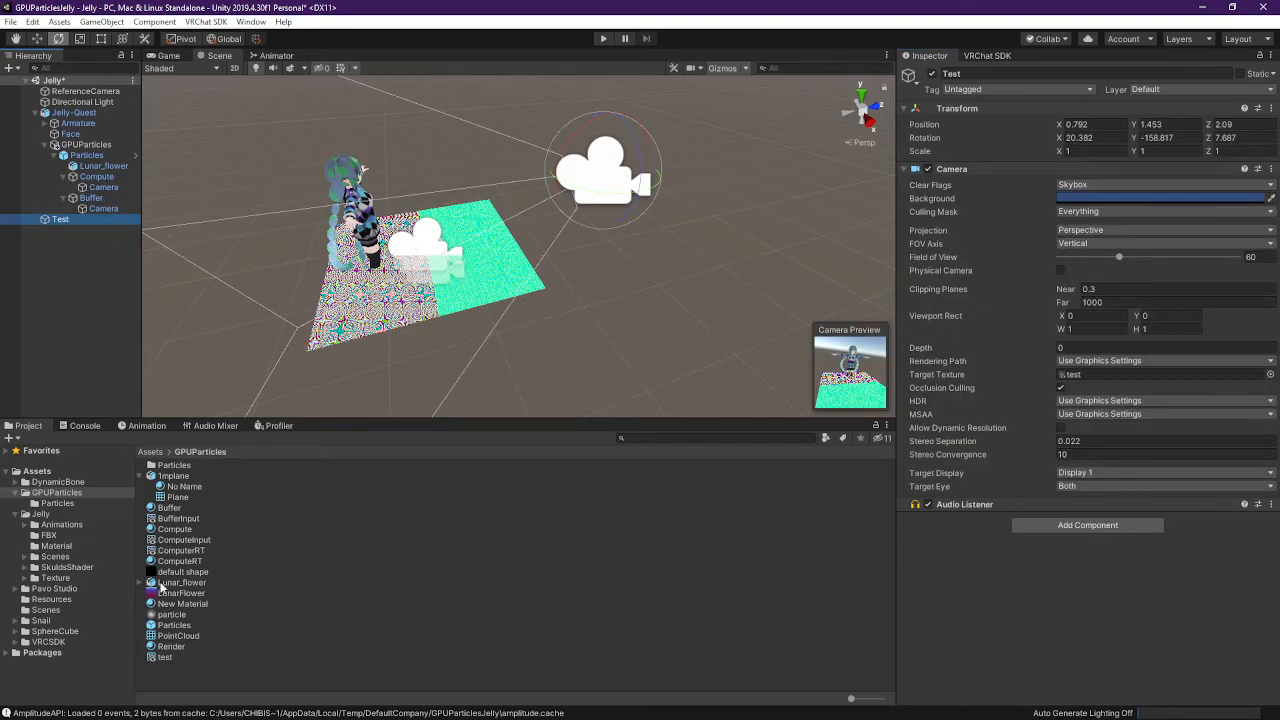
left_click(175, 518)
left_click(165, 657)
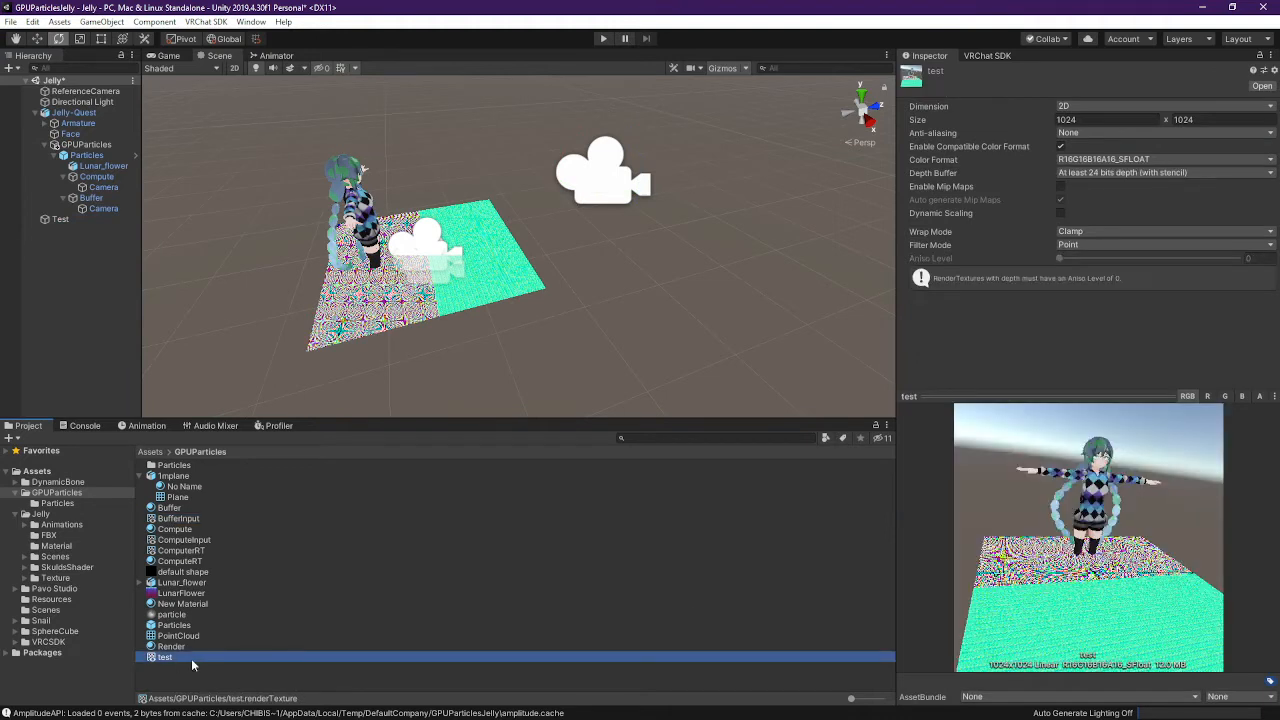
left_click(192, 541)
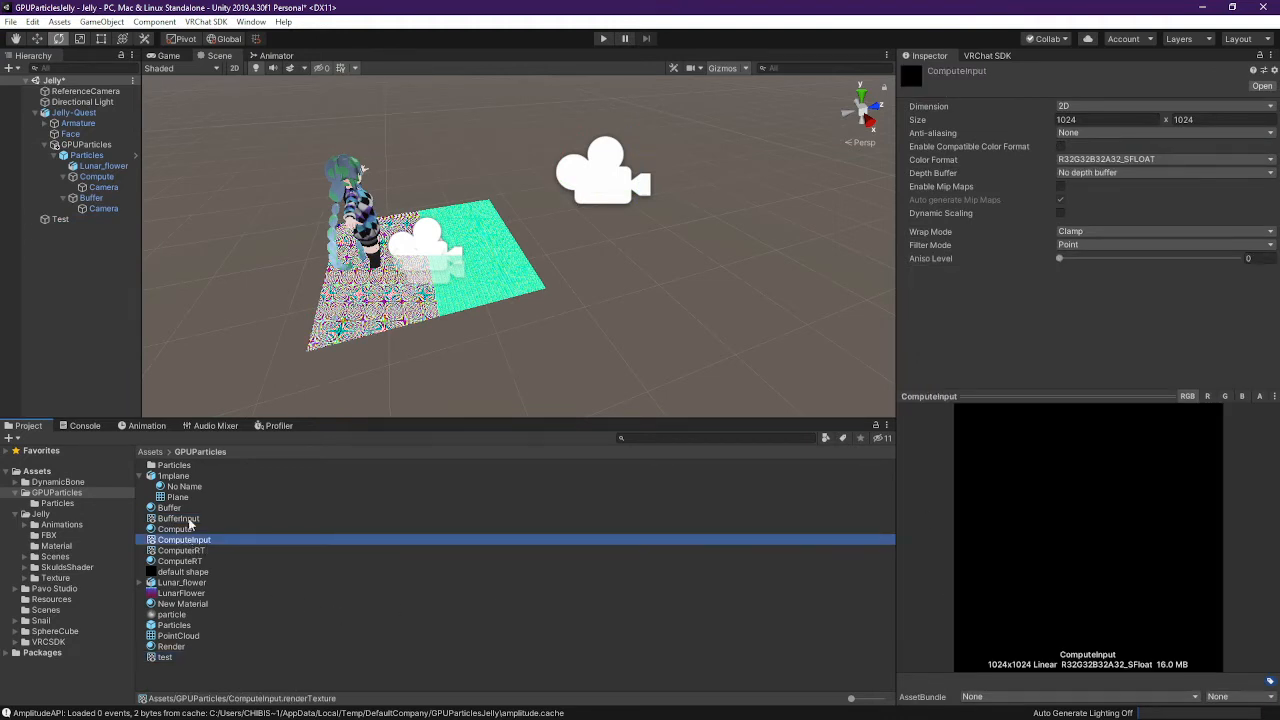
left_click(191, 522)
left_click(200, 551)
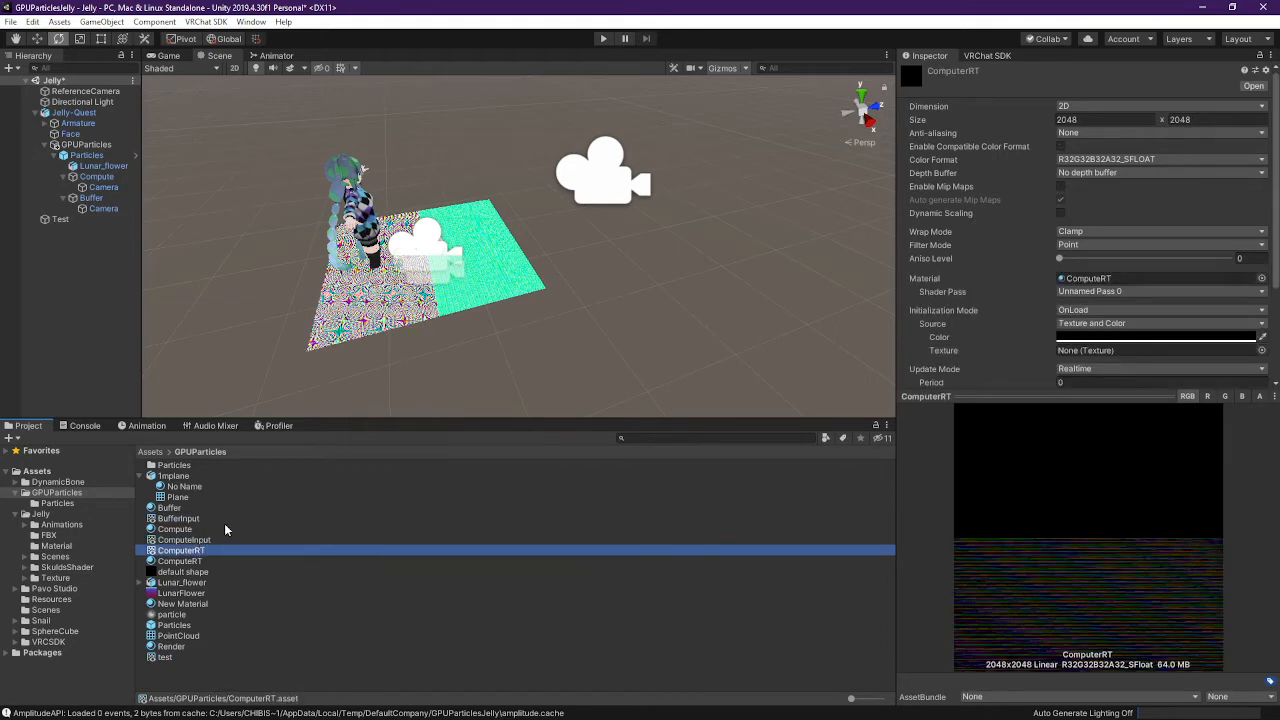
left_click(188, 541)
left_click(184, 520)
left_click(189, 540)
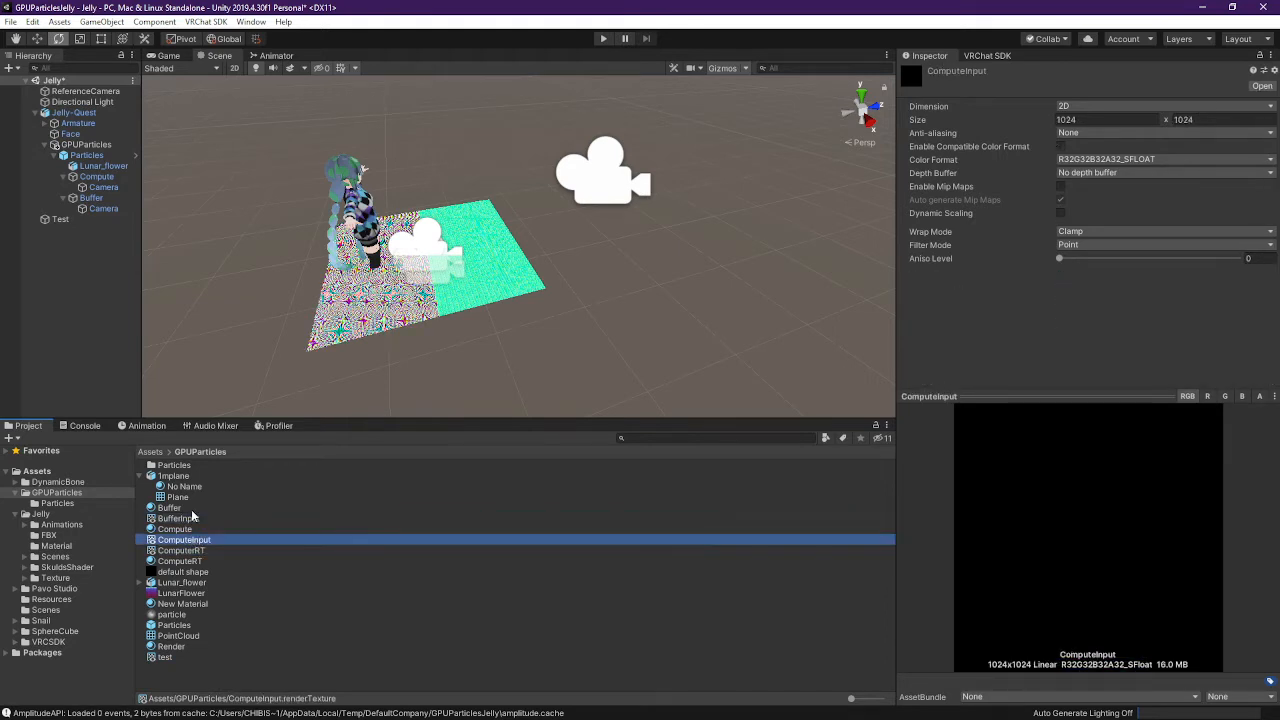
left_click(196, 520)
left_click(199, 541)
Check the Compute and Buffer cameras' target textures, toggle one to refresh, then delete the Test camera
left_click(117, 198)
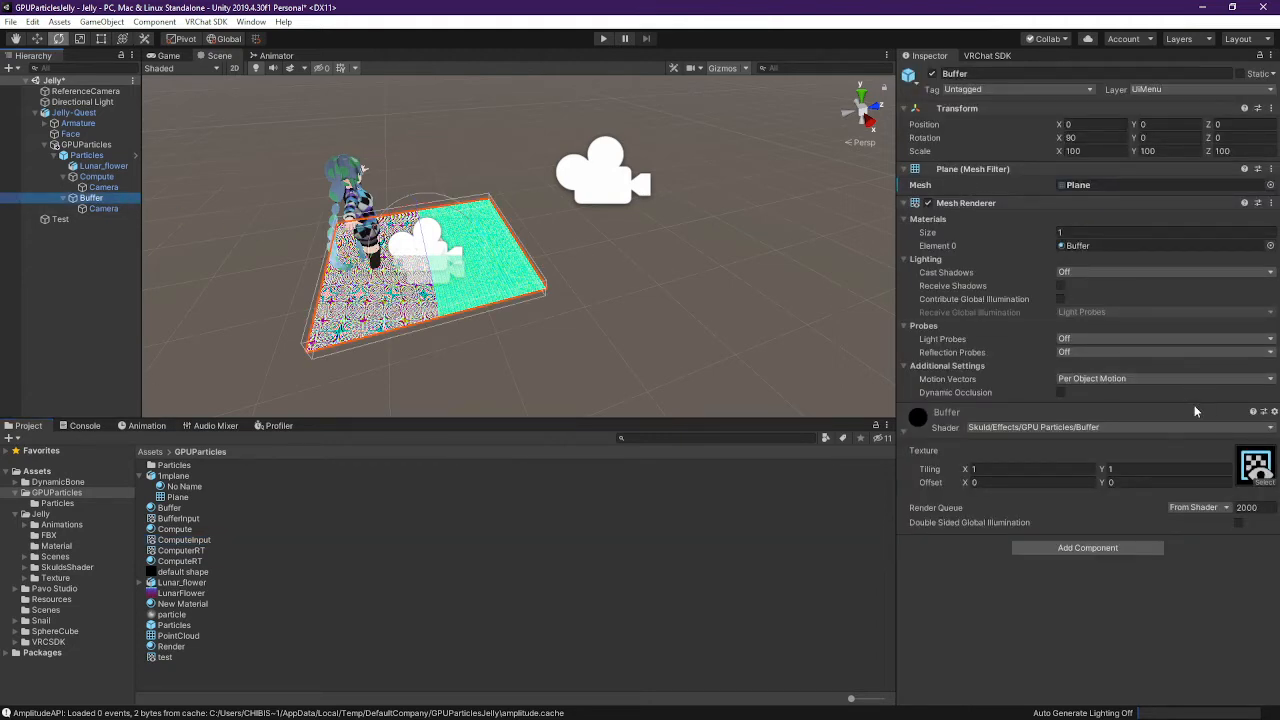
left_click(93, 208)
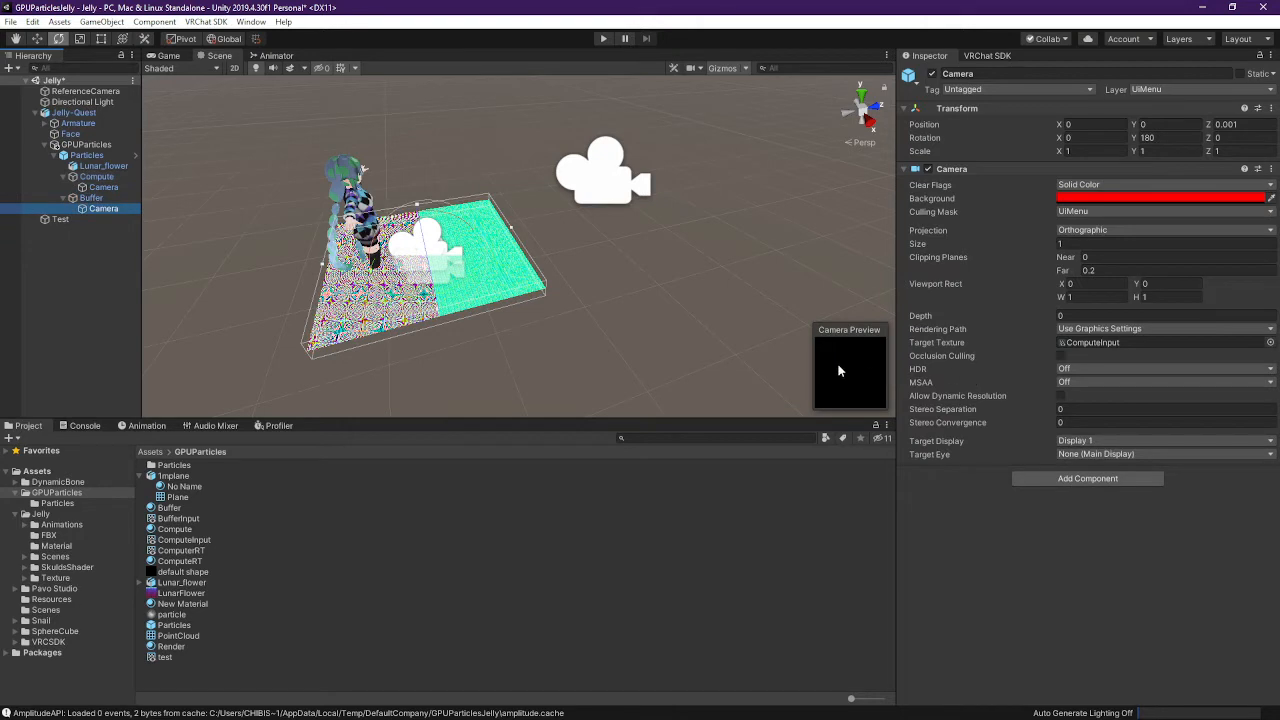
left_click(124, 188)
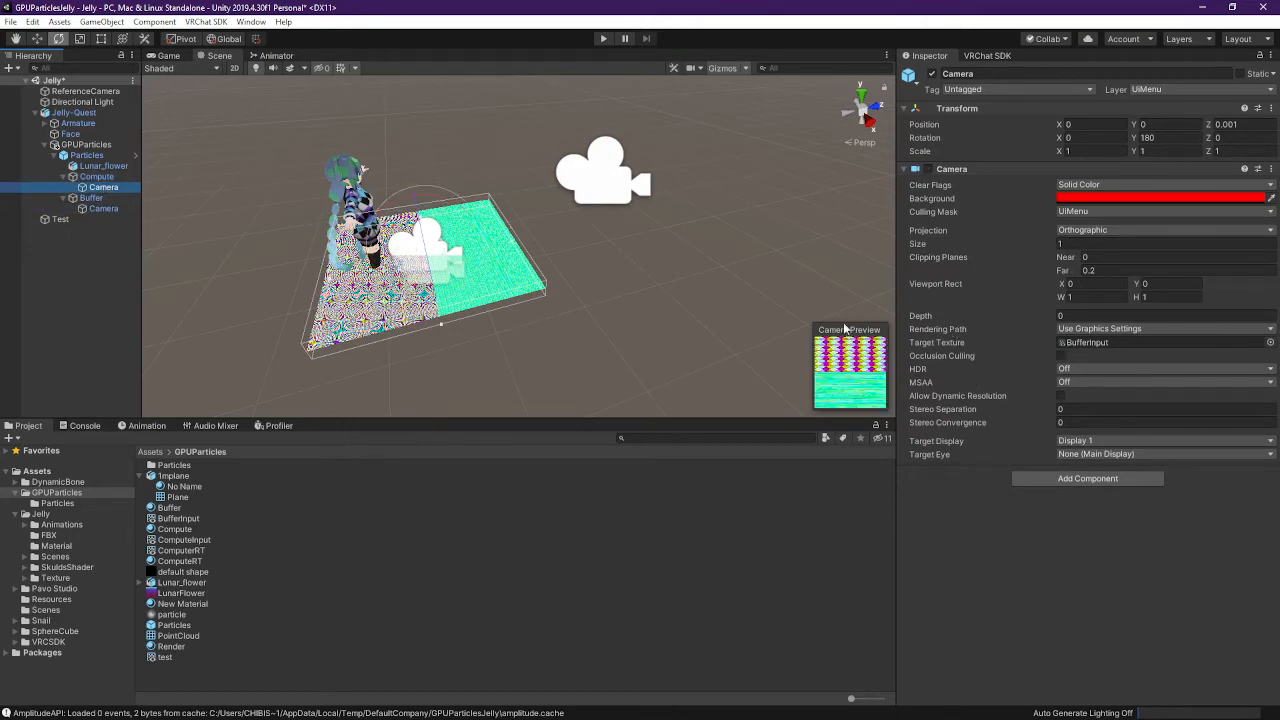
left_click(928, 170)
left_click(92, 209)
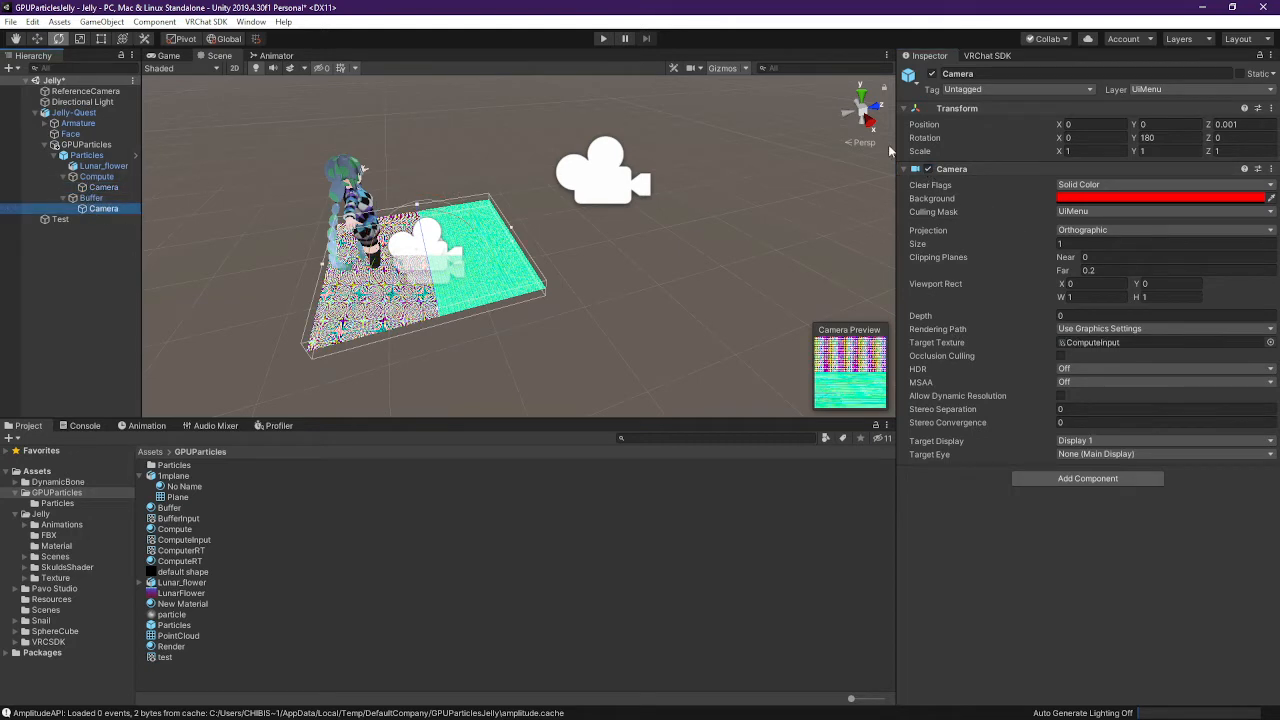
left_click(104, 188)
left_click(108, 207)
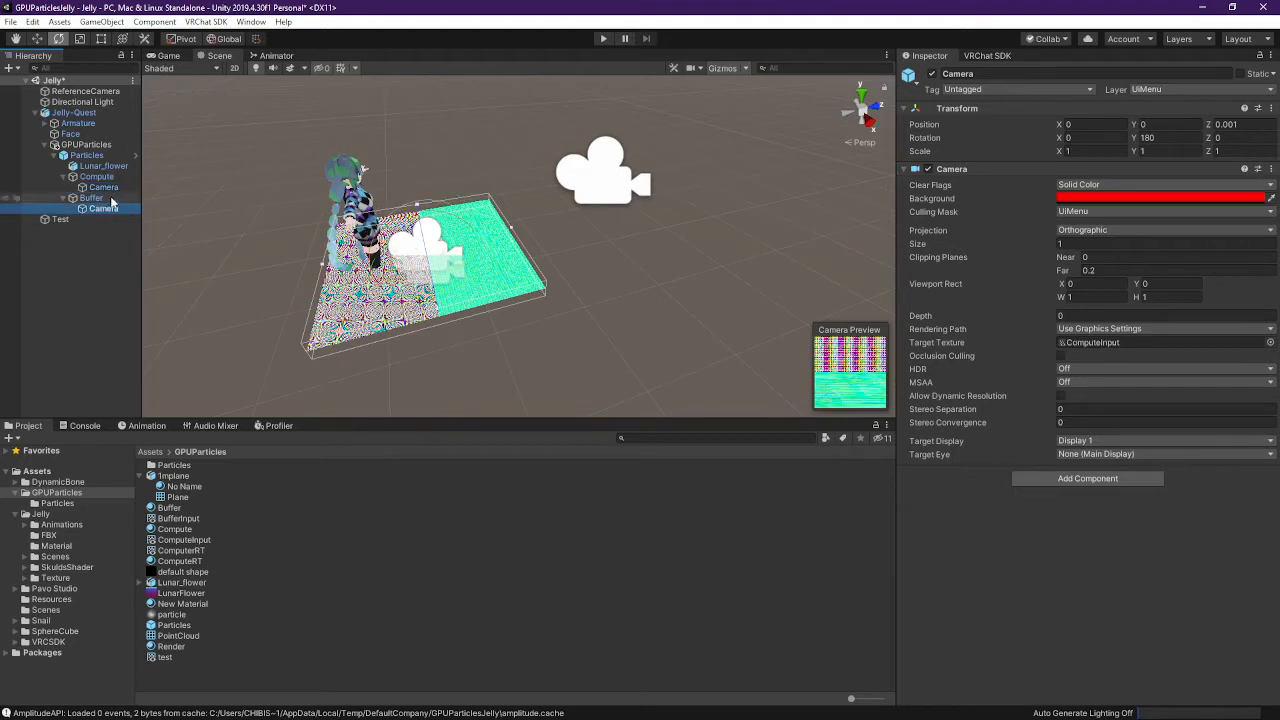
left_click(104, 188)
left_click(104, 208)
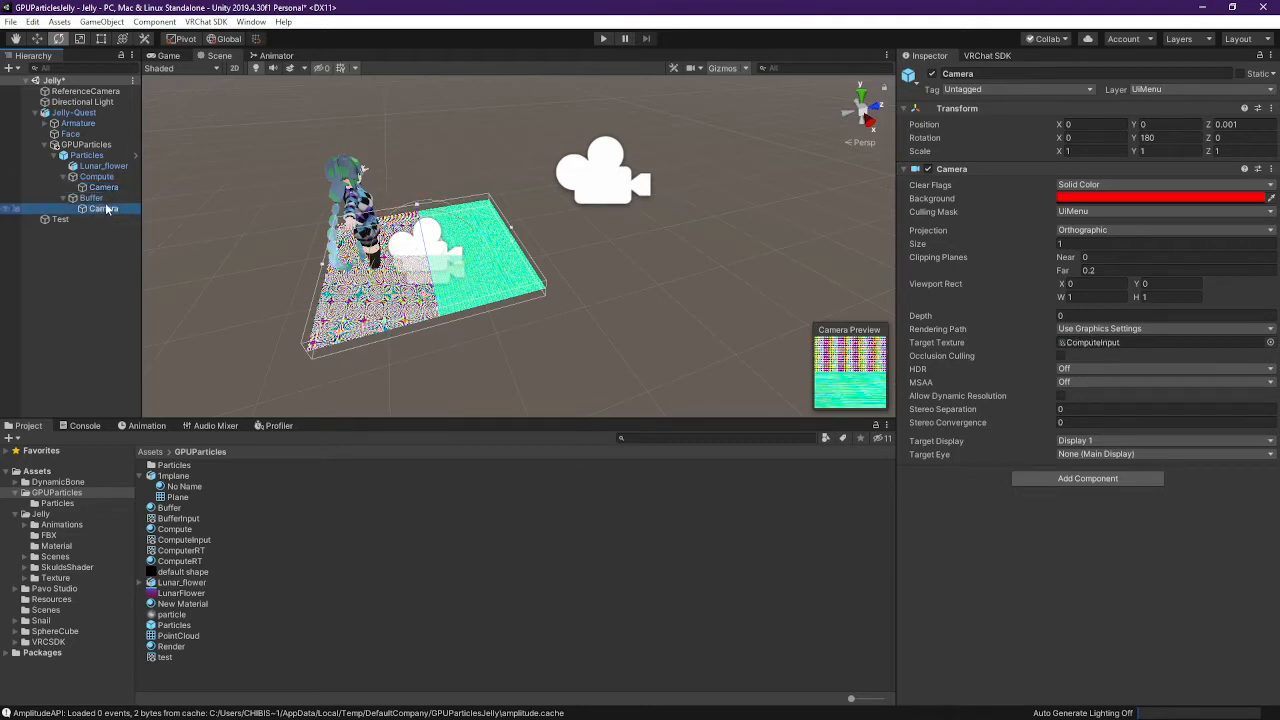
left_click(62, 219)
key("Delete")
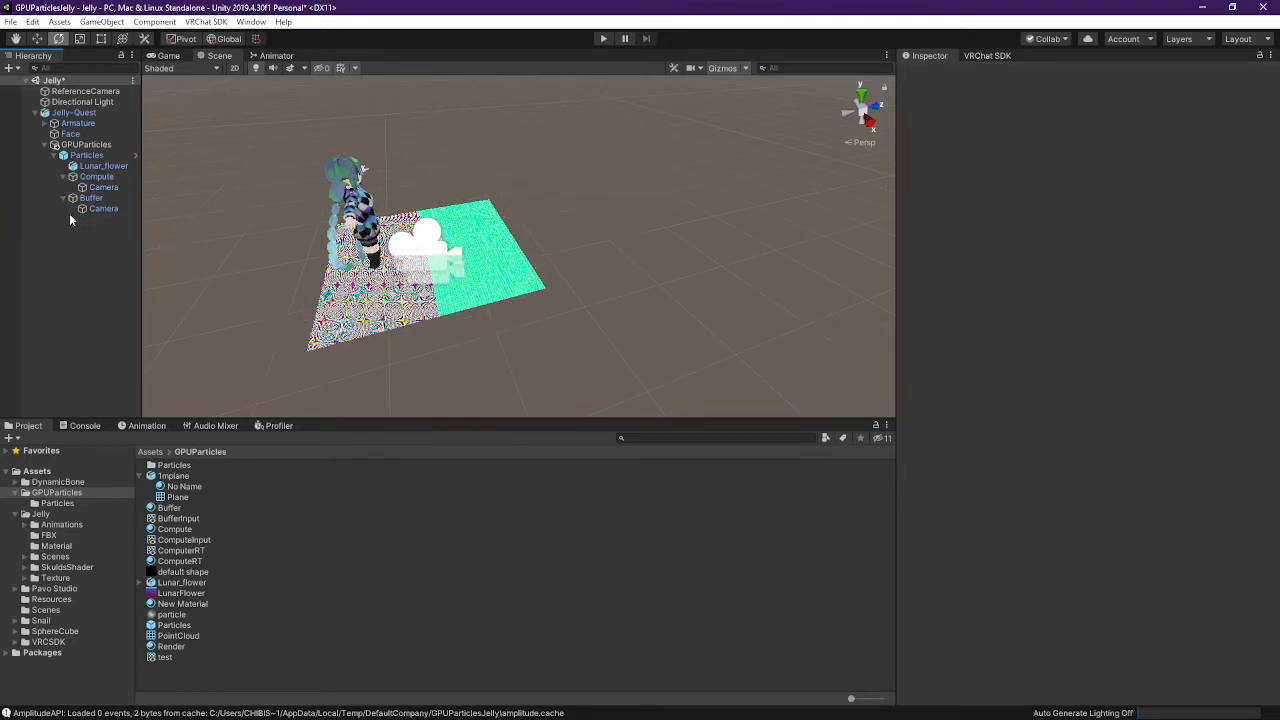
Check the Compute camera, start play mode, and fly the Scene view beneath and above the particle plane
left_click(118, 188)
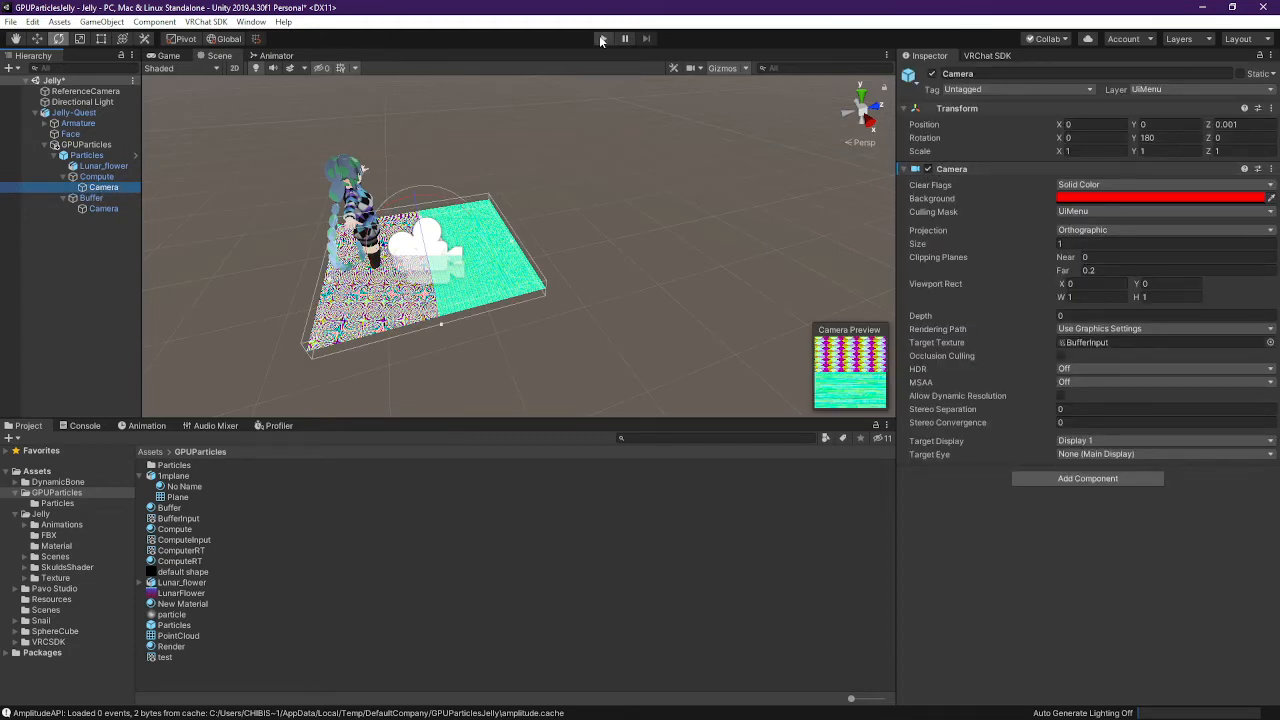
left_click(601, 41)
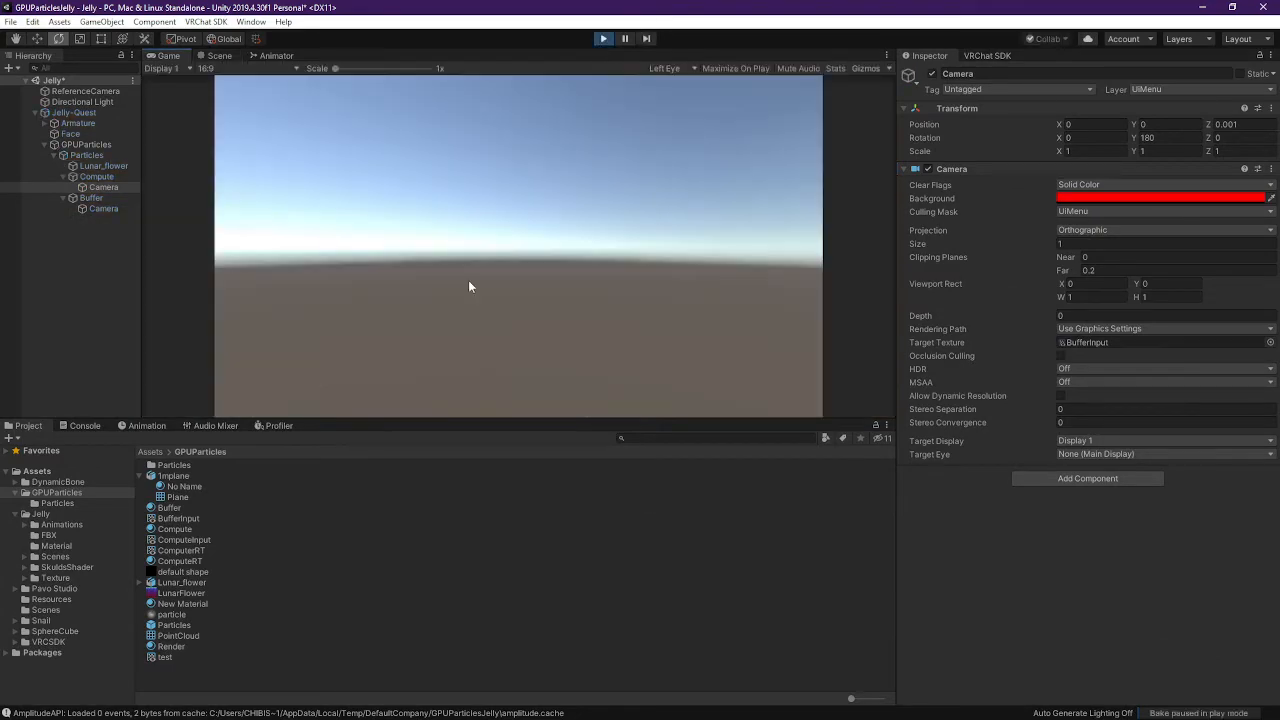
left_click(219, 55)
right_click_drag(520, 259, 504, 303)
key("w")
key("s")
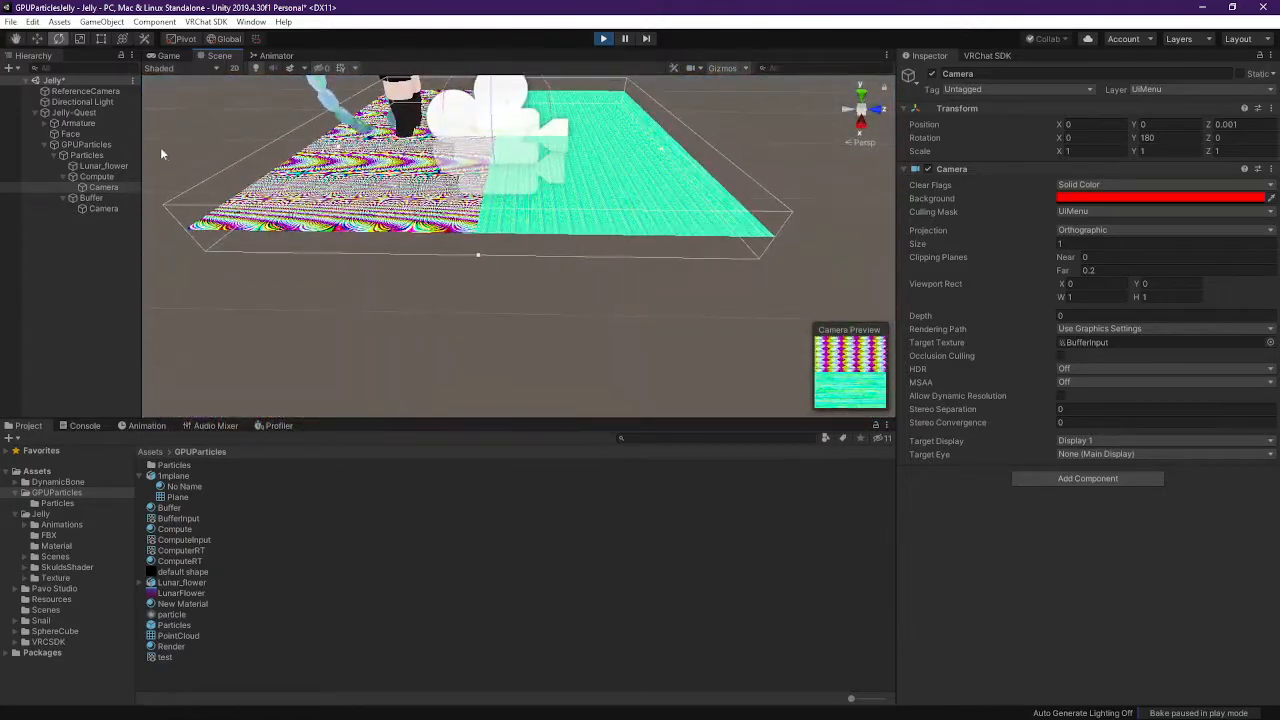
Frame Lunar_flower and fly around the floor, plane and avatar to view the particle render
double_click(103, 165)
right_click_drag(634, 108, 652, 82)
key("w")
key("s")
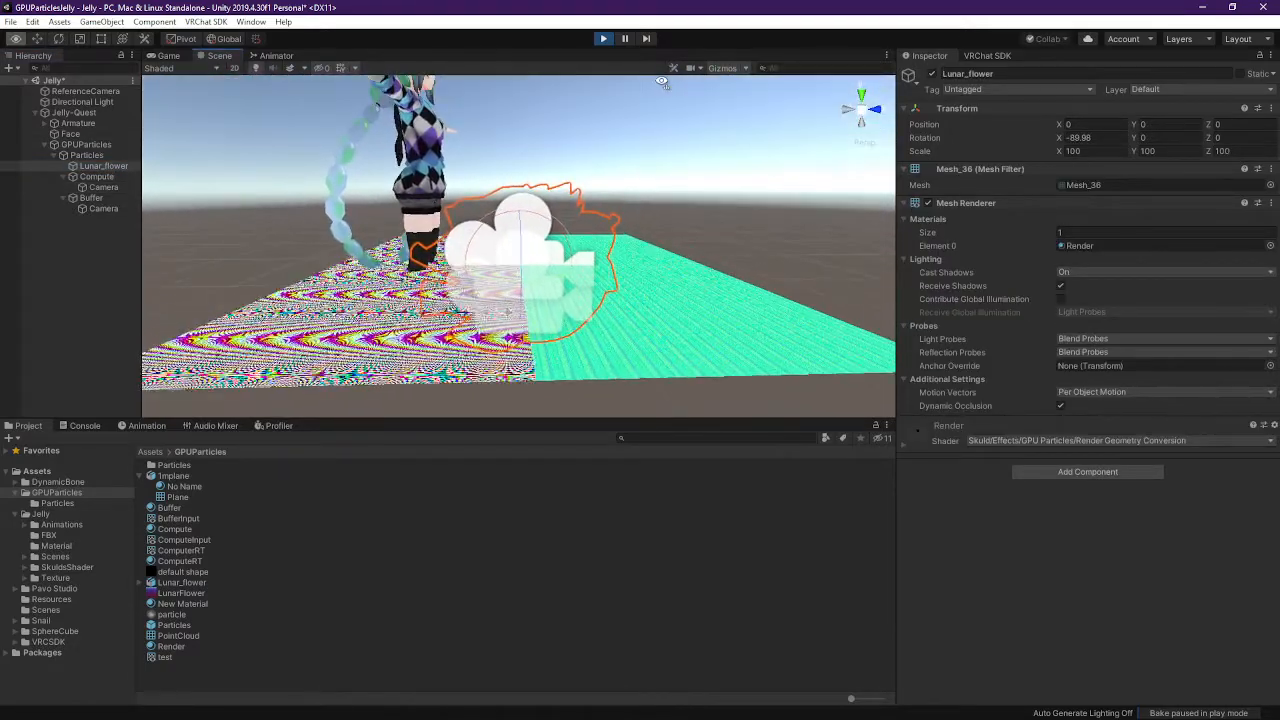
left_click(655, 294)
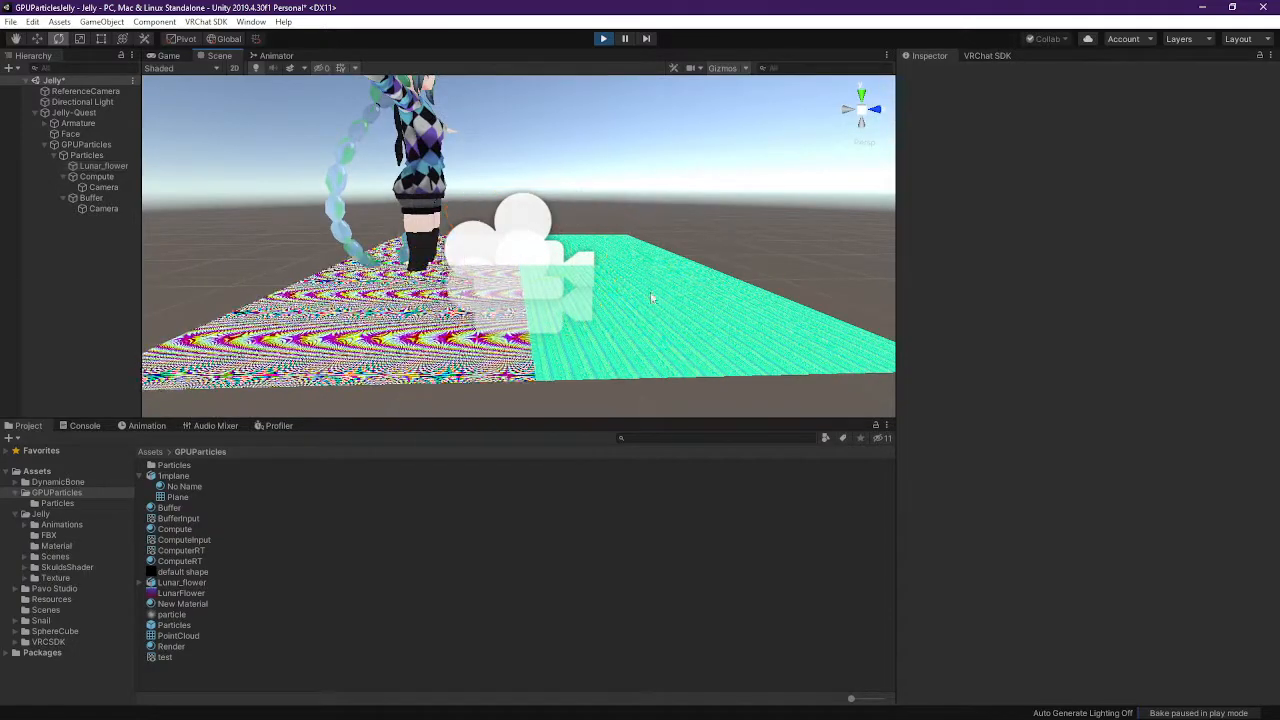
middle_click_drag(606, 313, 620, 246)
right_click_drag(620, 244, 621, 160)
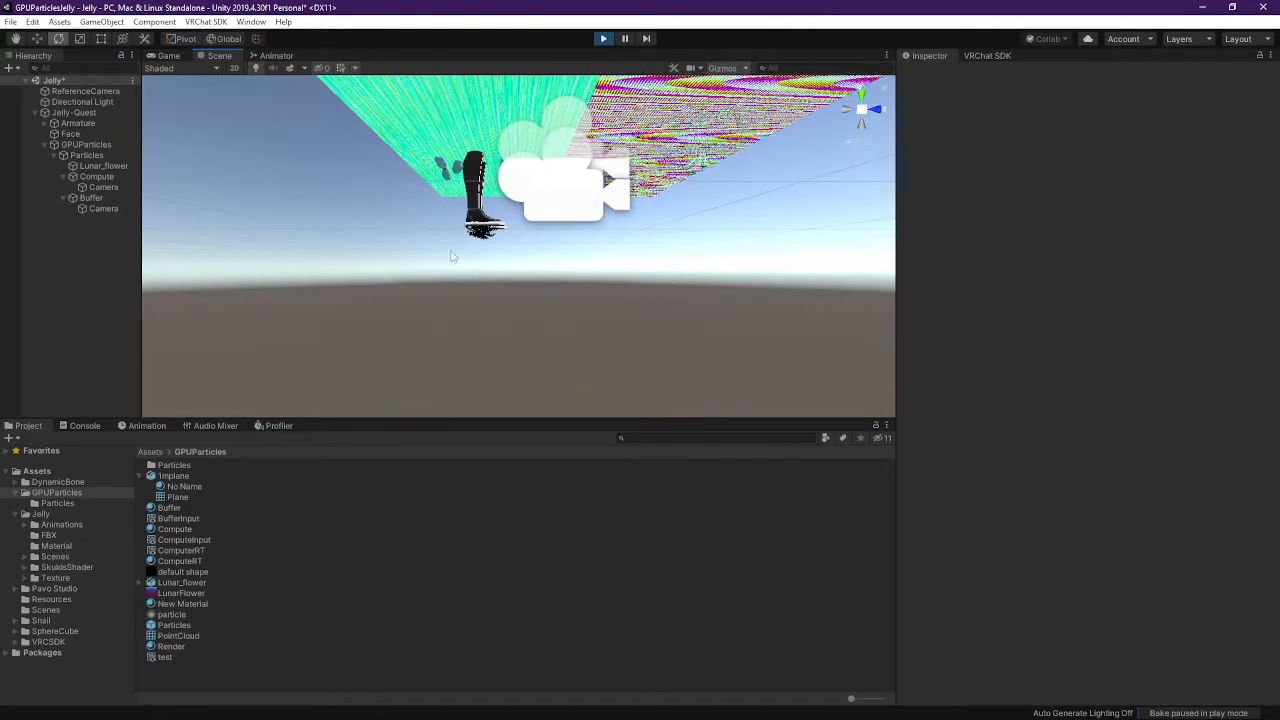
Reselect Lunar_flower, switch to the move tool, and select the Particles object
left_click(108, 166)
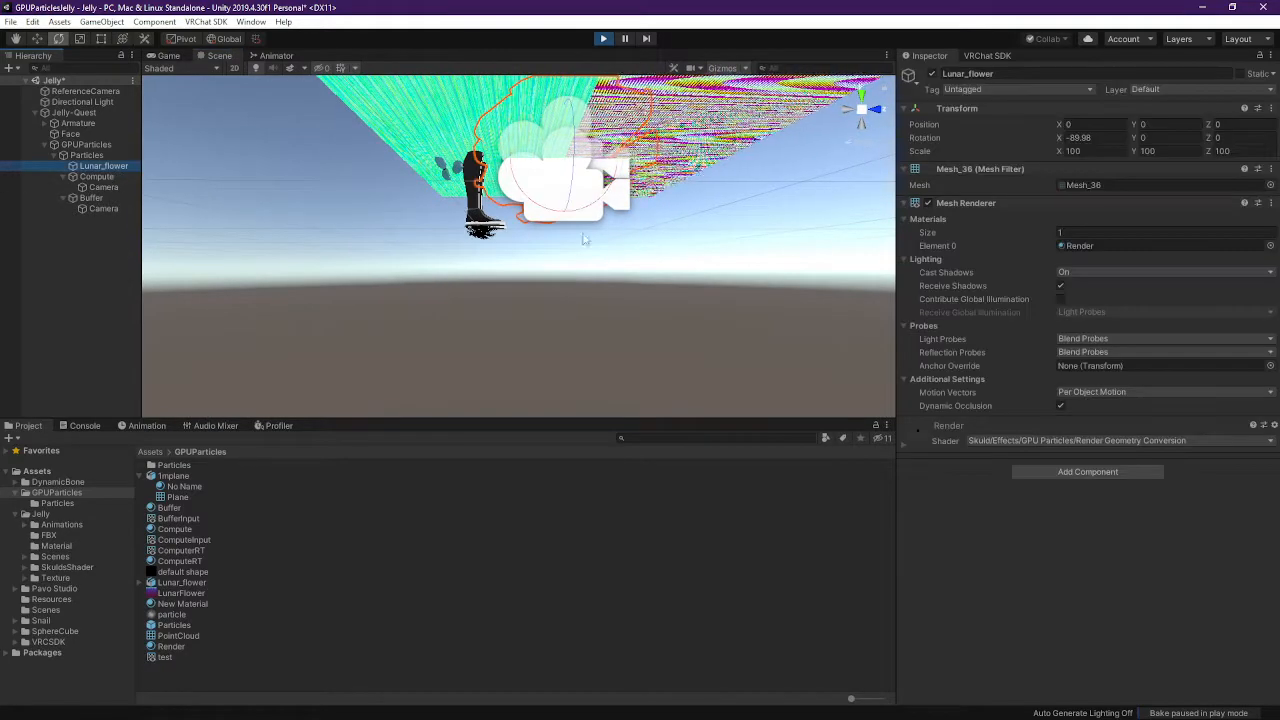
middle_click_drag(637, 234, 618, 244)
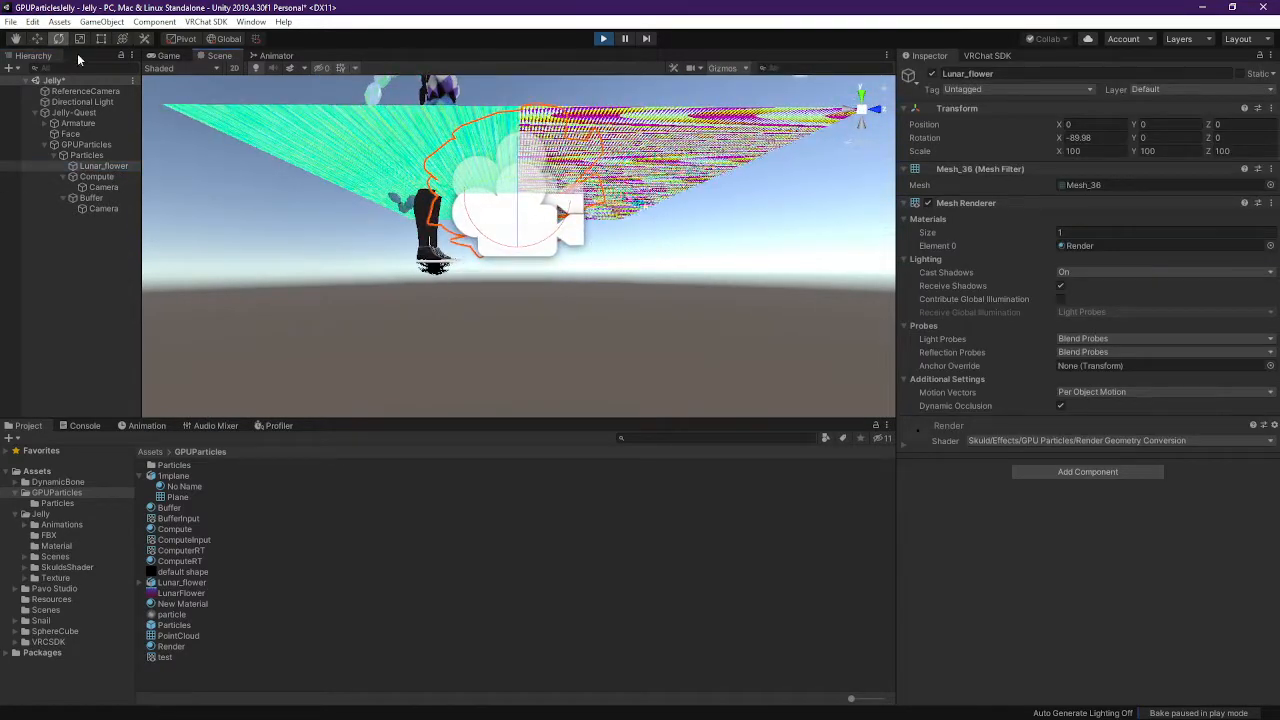
key("w")
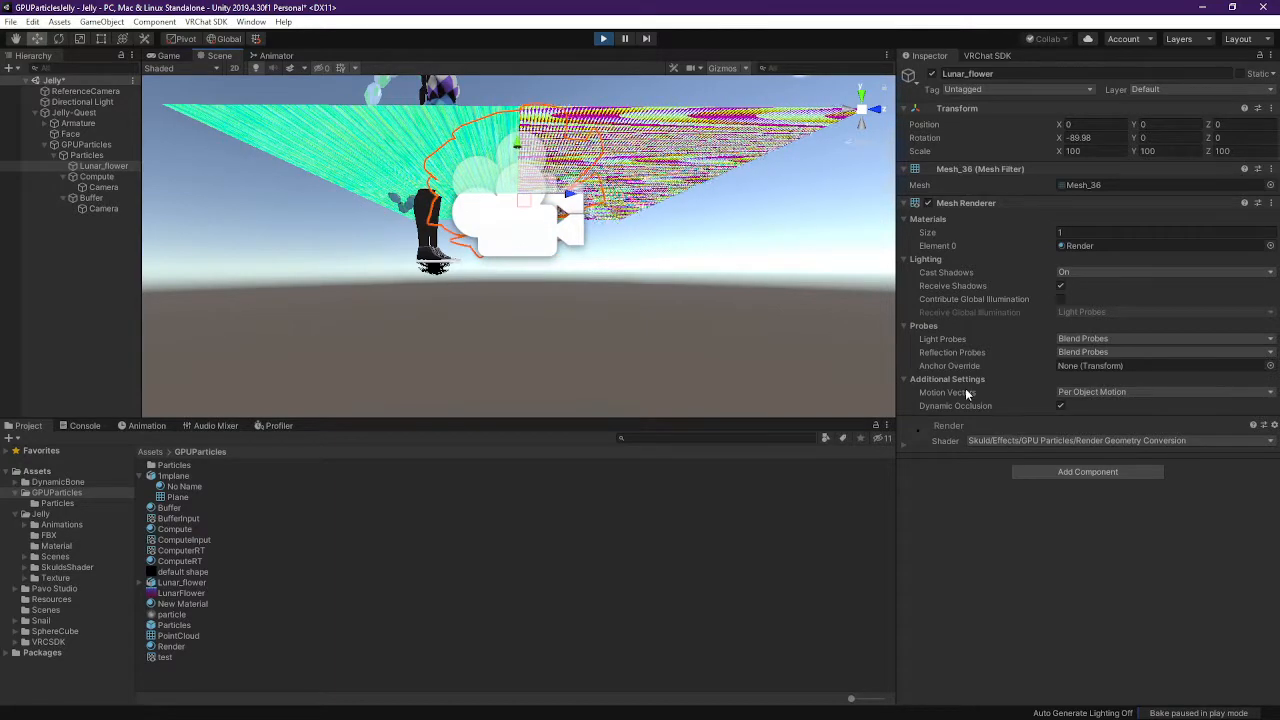
left_click(104, 157)
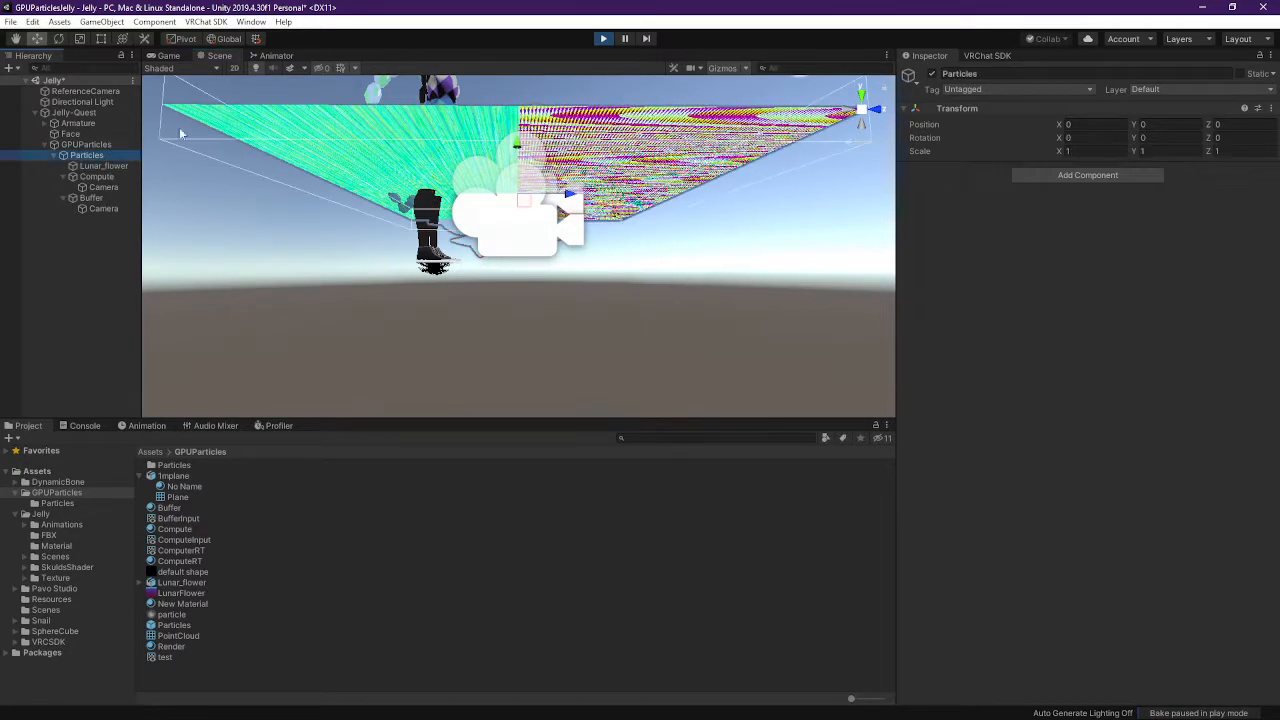
Stop play mode and remove the Position Constraint component from GPUParticles
key("ctrl+p")
left_click(86, 145)
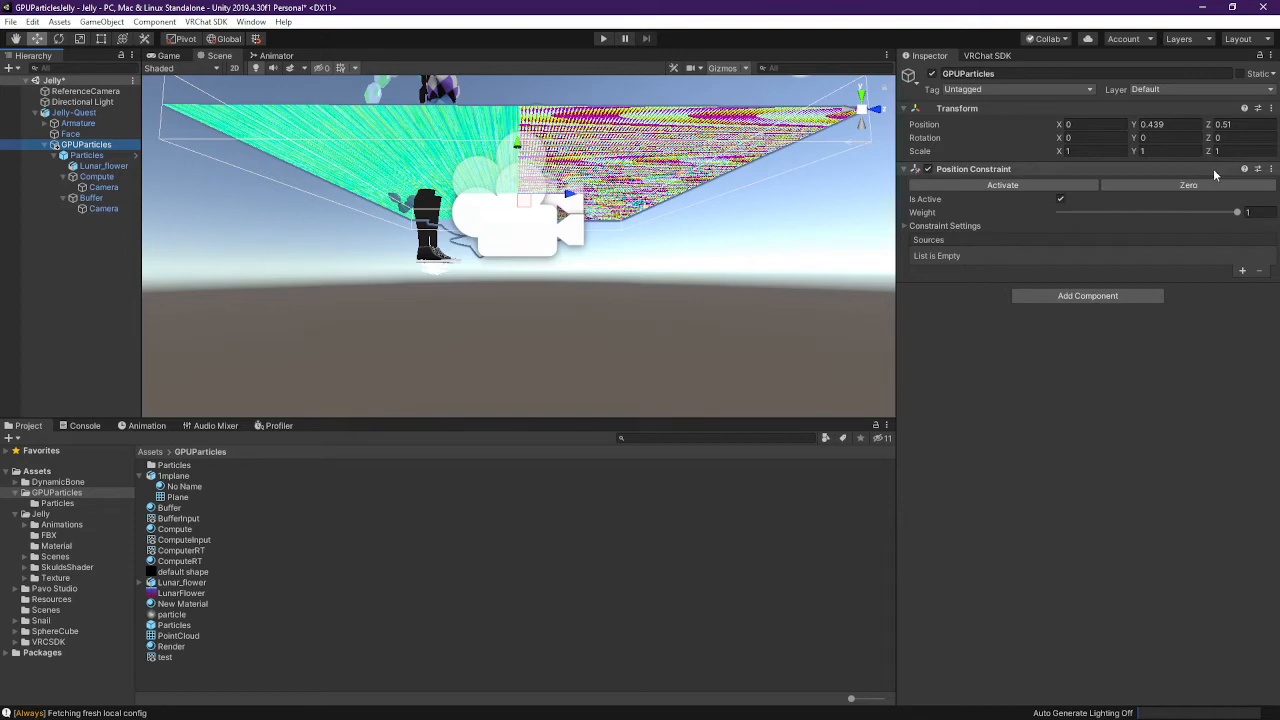
left_click(1267, 170)
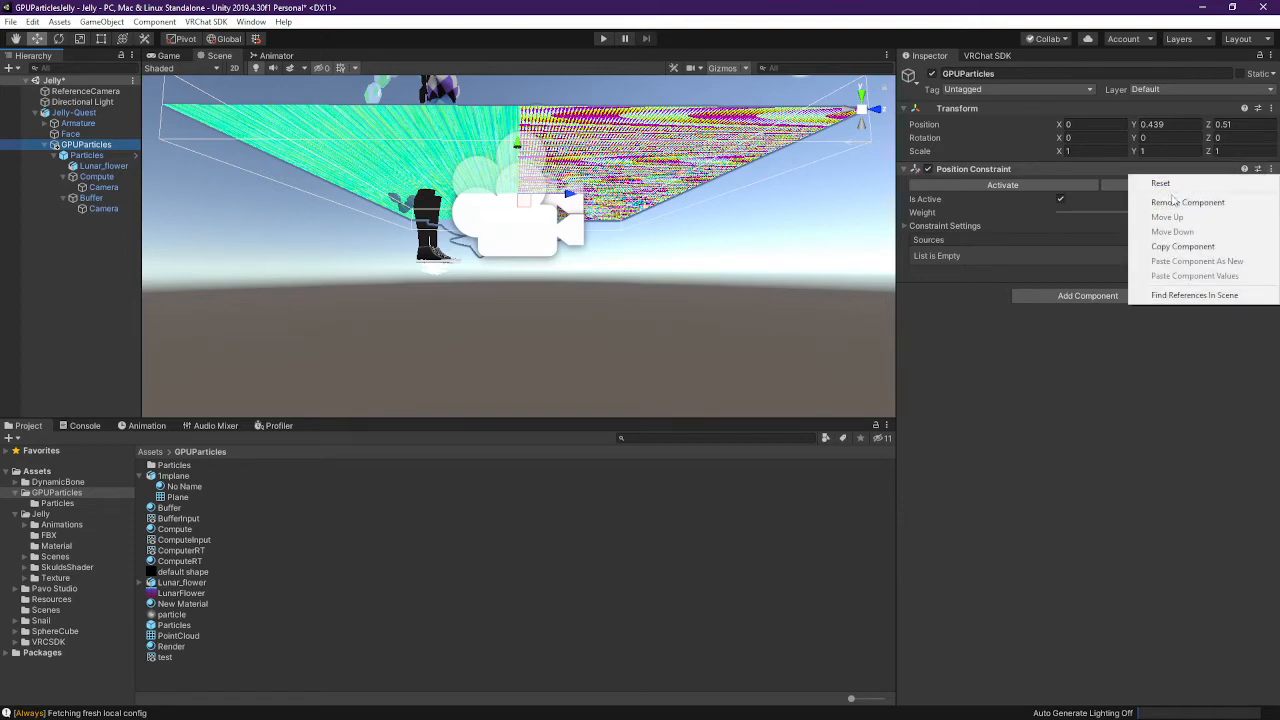
left_click(1177, 203)
Select Lunar_flower, then switch to the SkuldA3 Unity window
left_click(104, 166)
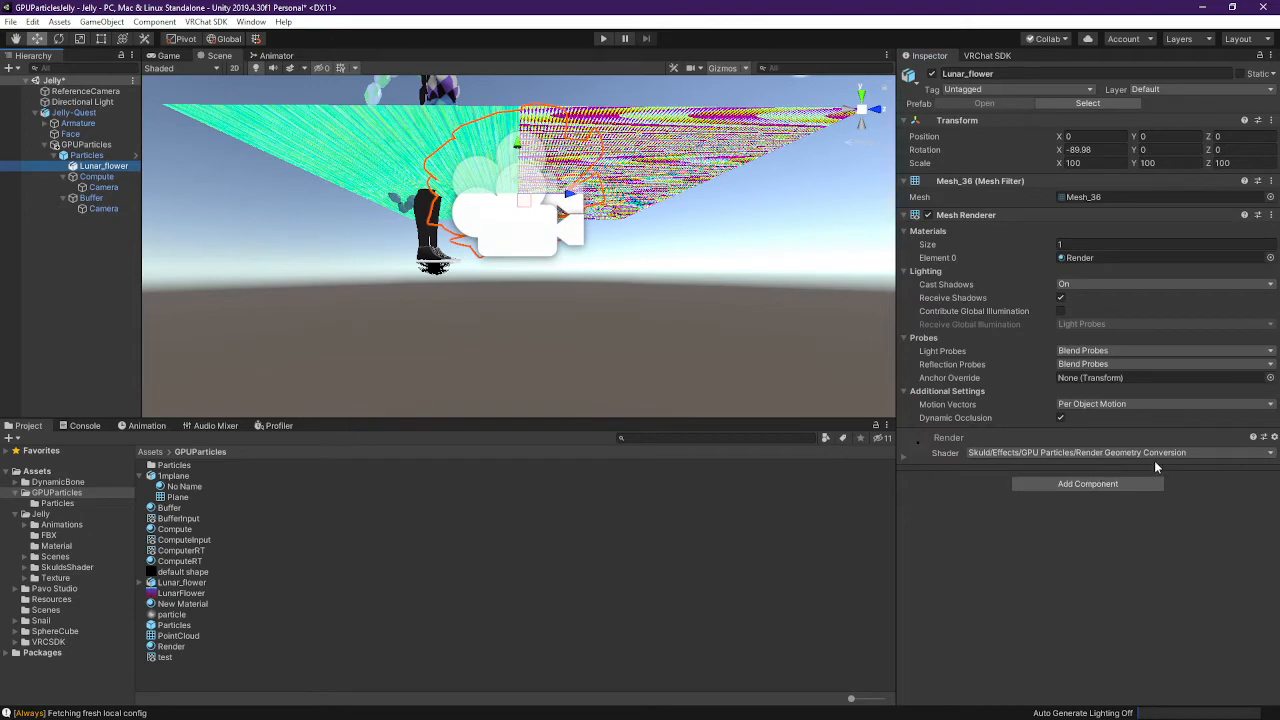
key("alt+Tab")
key("alt+Tab")
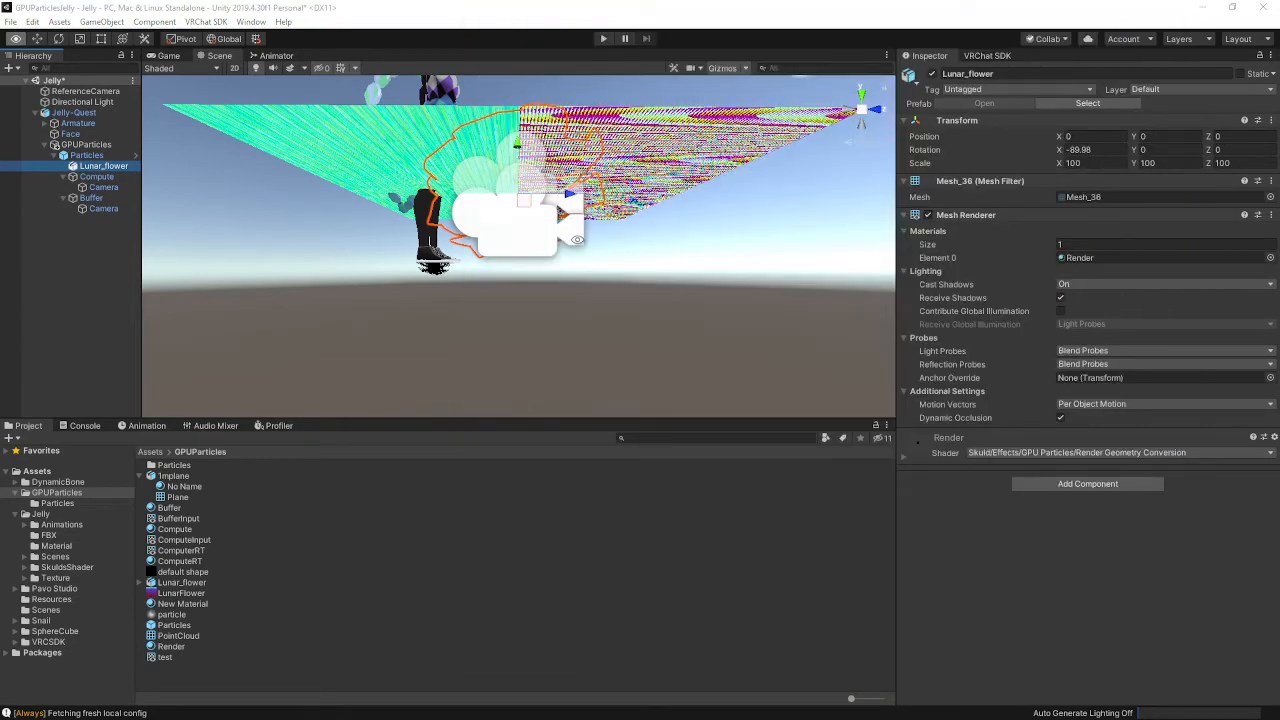
key("alt+Tab")
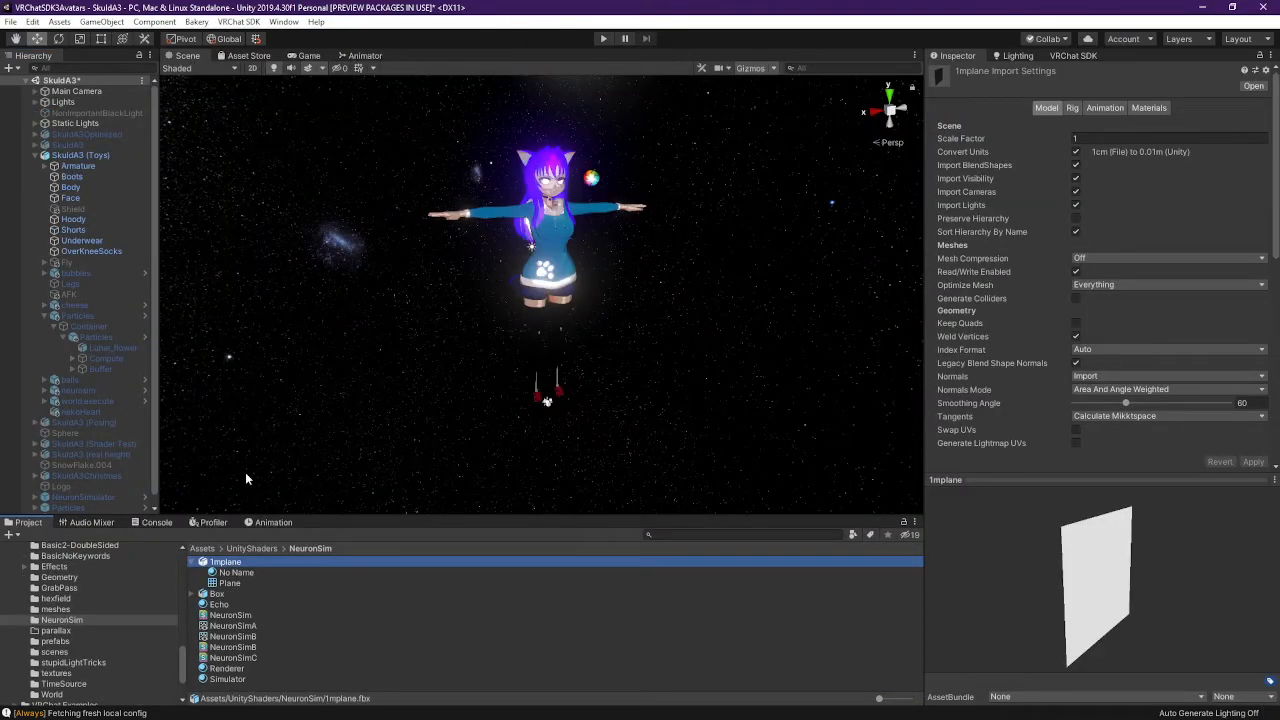
Inspect the SkuldA3 Particles object, its child Particles, and Lunar_flower in turn
left_click(64, 315)
left_click(92, 337)
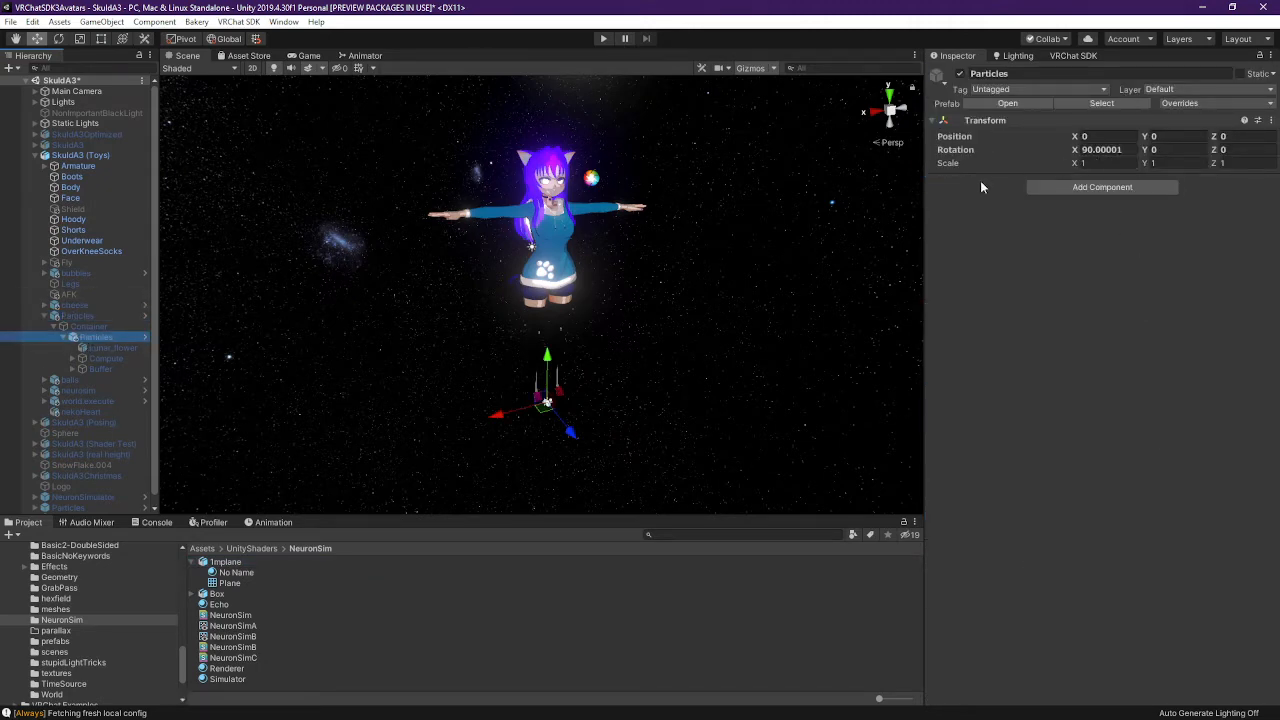
left_click(103, 348)
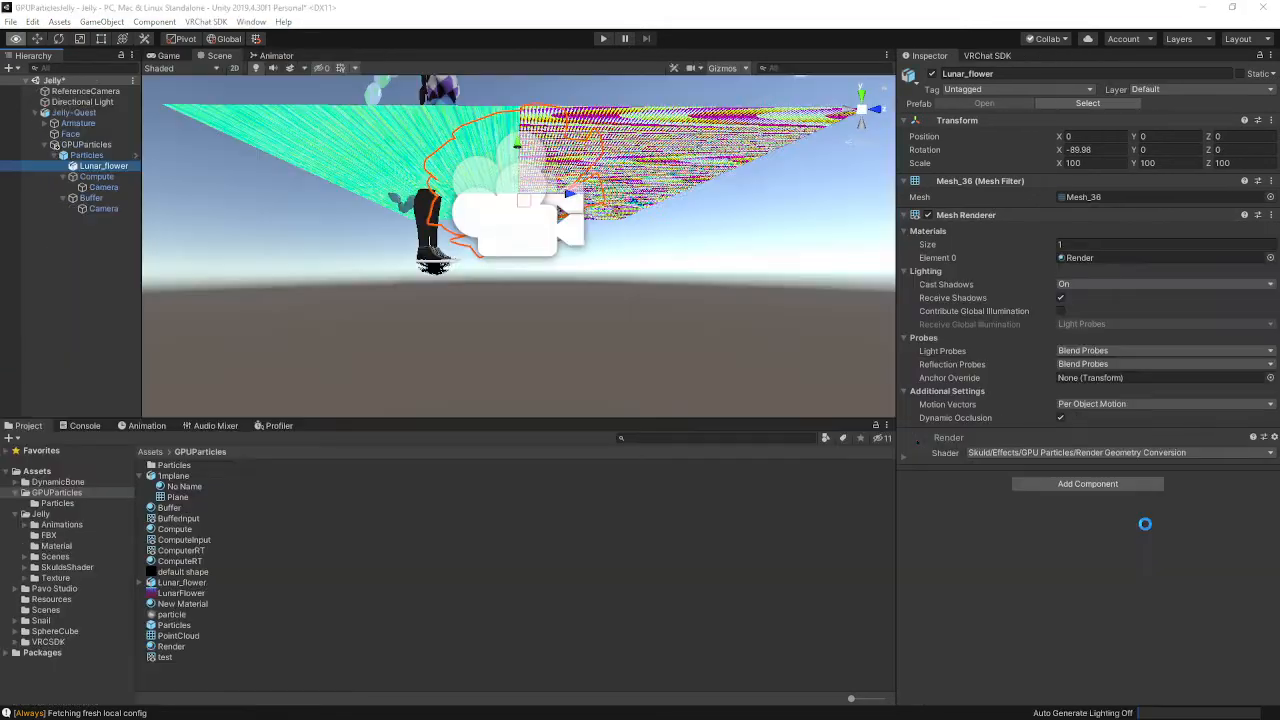
Confirm the Render shader stays Render Geometry Conversion and set Particle Size to 10
left_click(1101, 456)
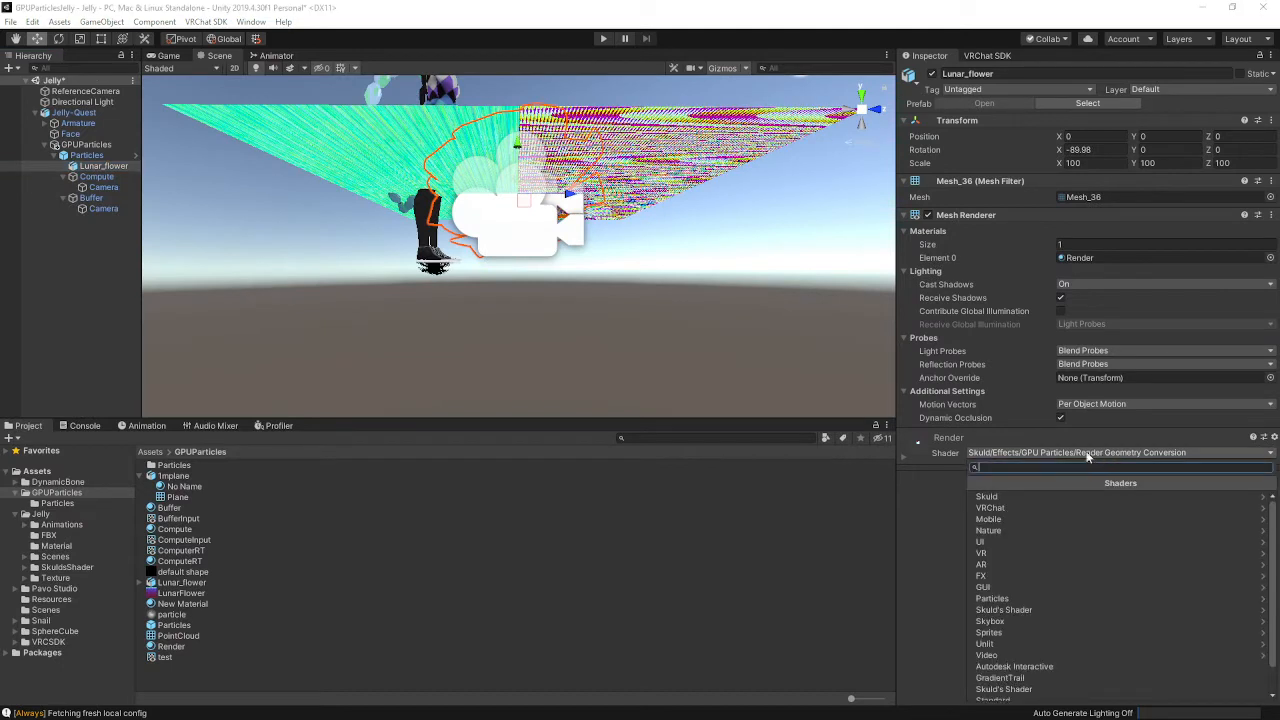
left_click(1017, 493)
left_click(1019, 497)
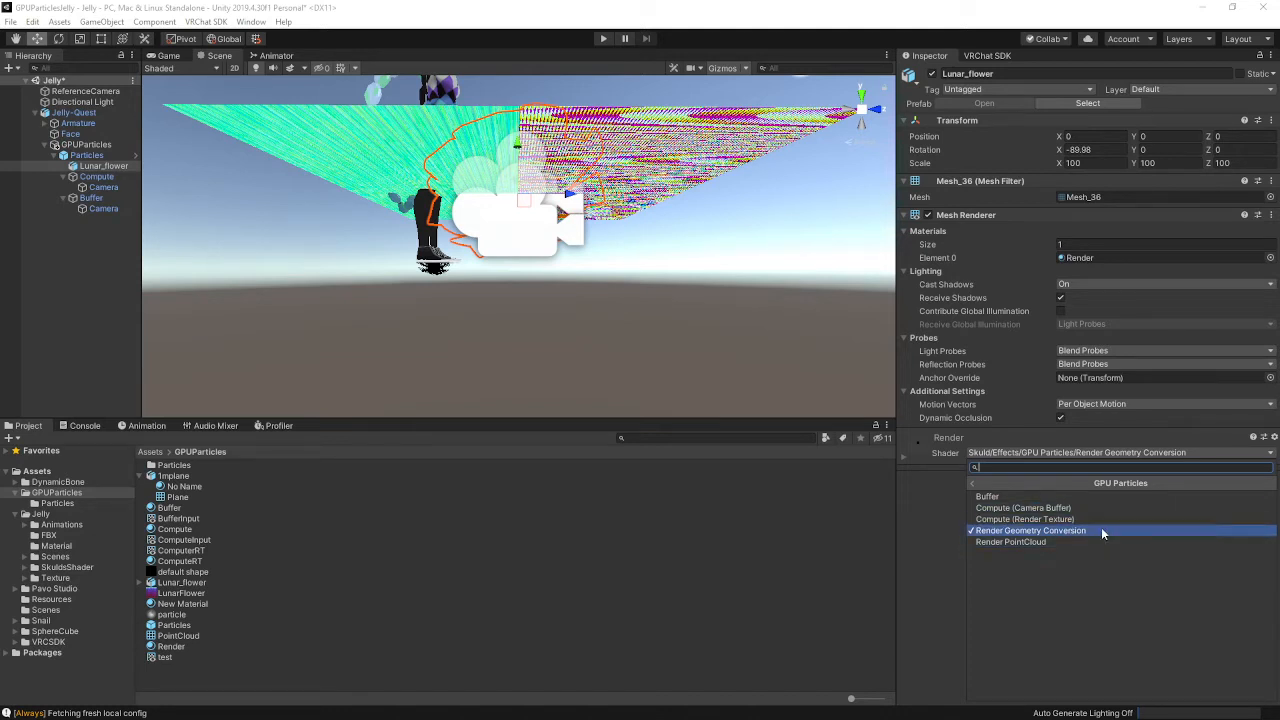
left_click(1249, 452)
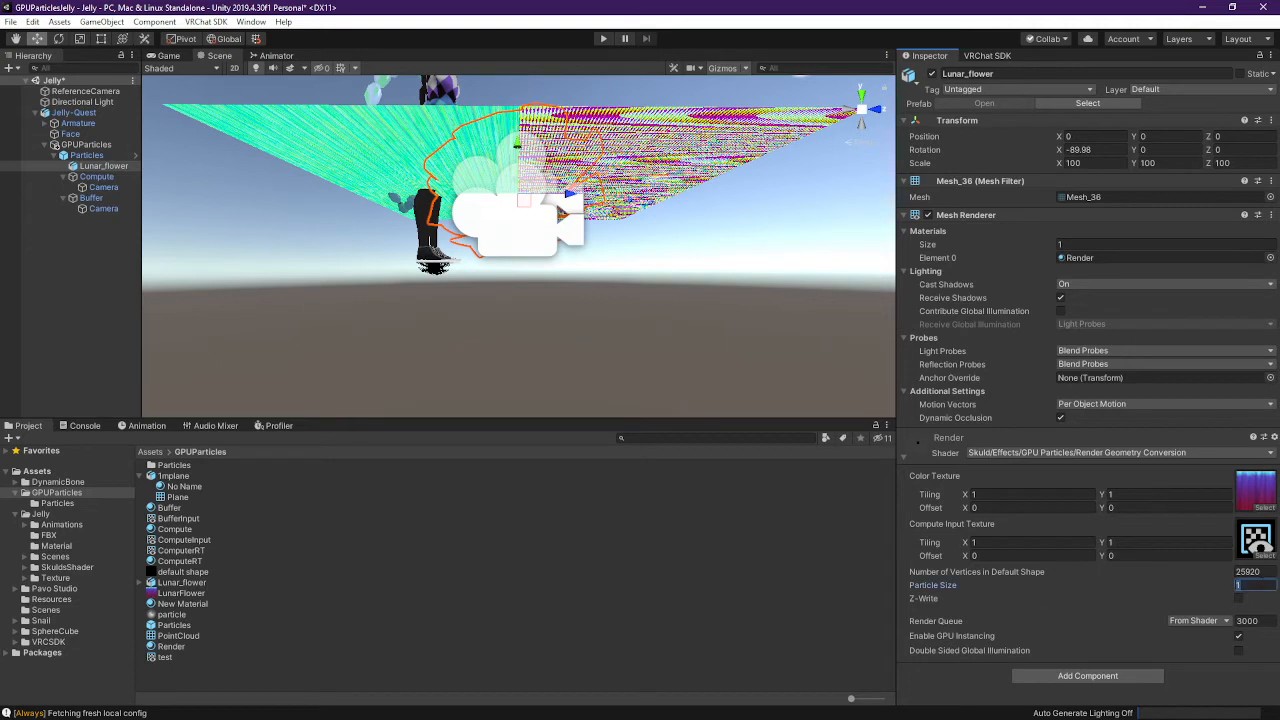
type("0")
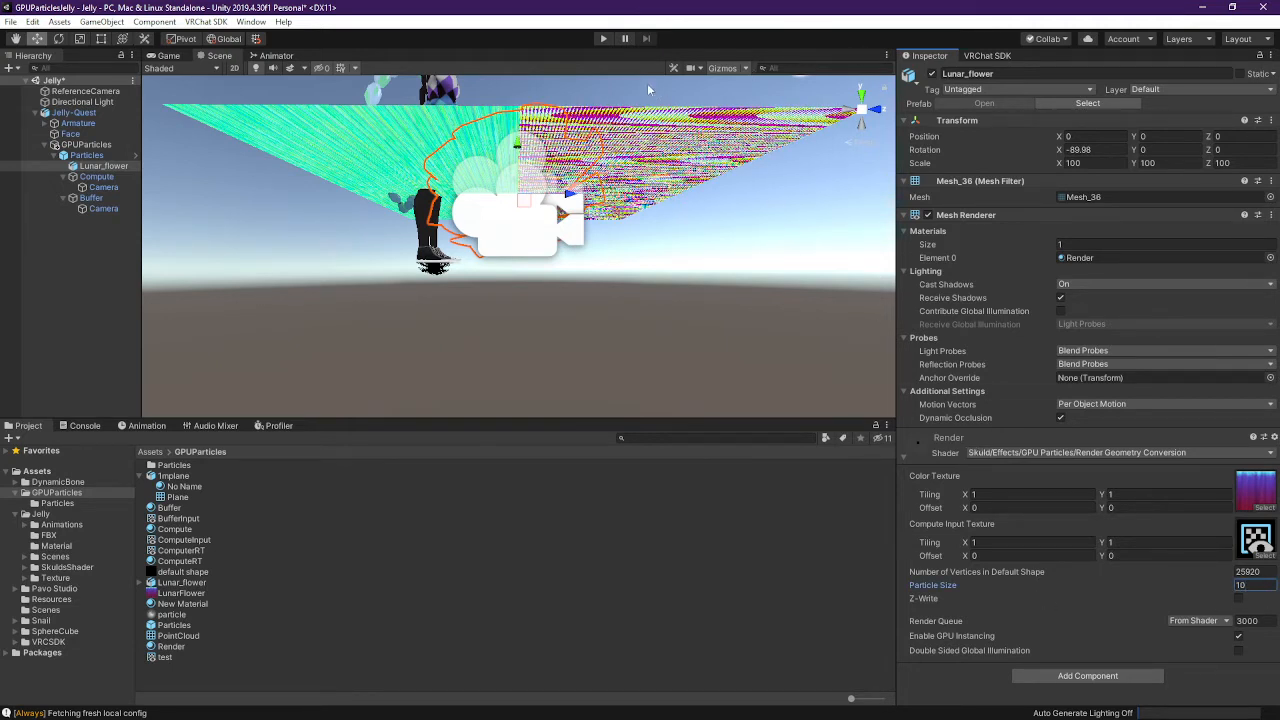
Run play mode and orbit the Scene view to see the larger particles
left_click(604, 39)
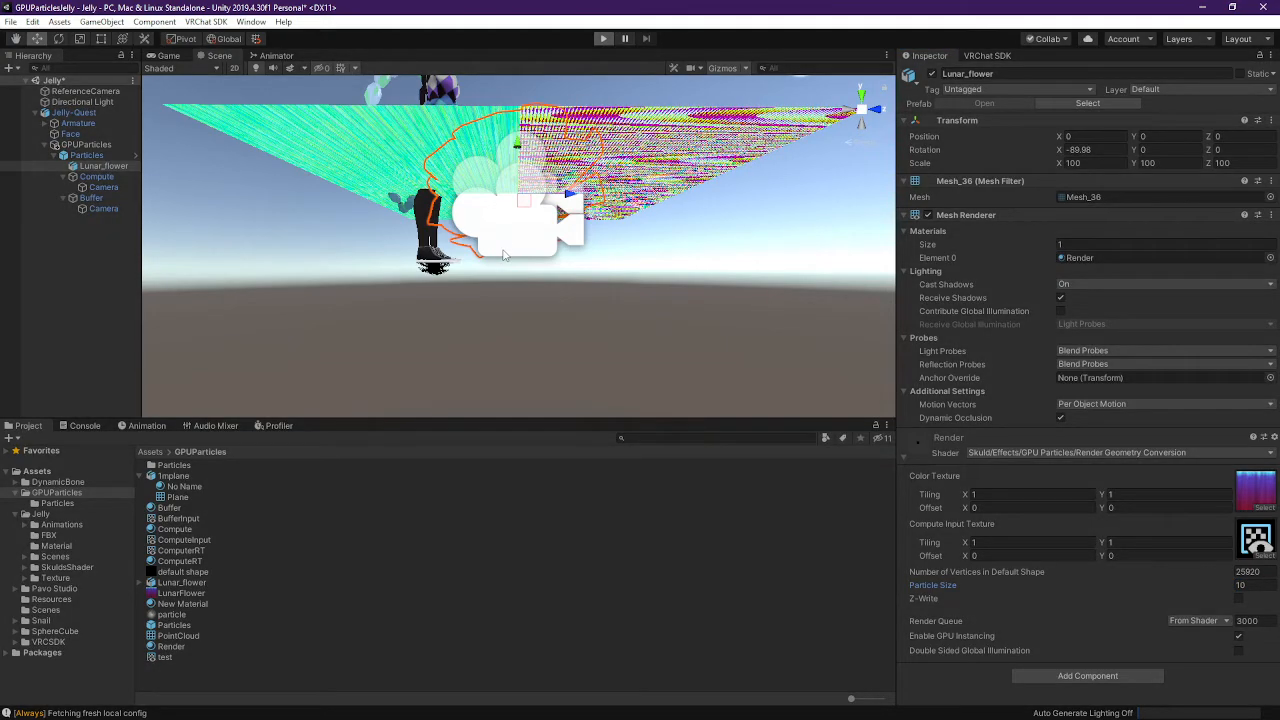
left_click(226, 56)
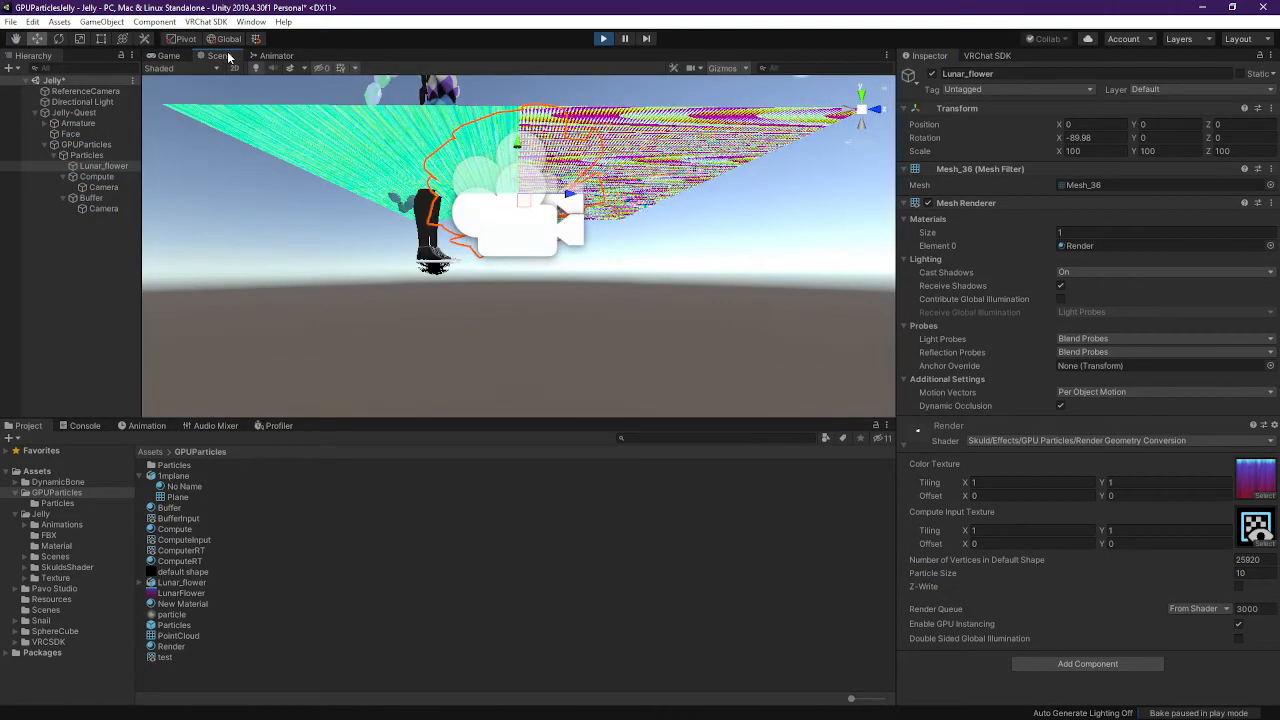
middle_click_drag(646, 230, 675, 229)
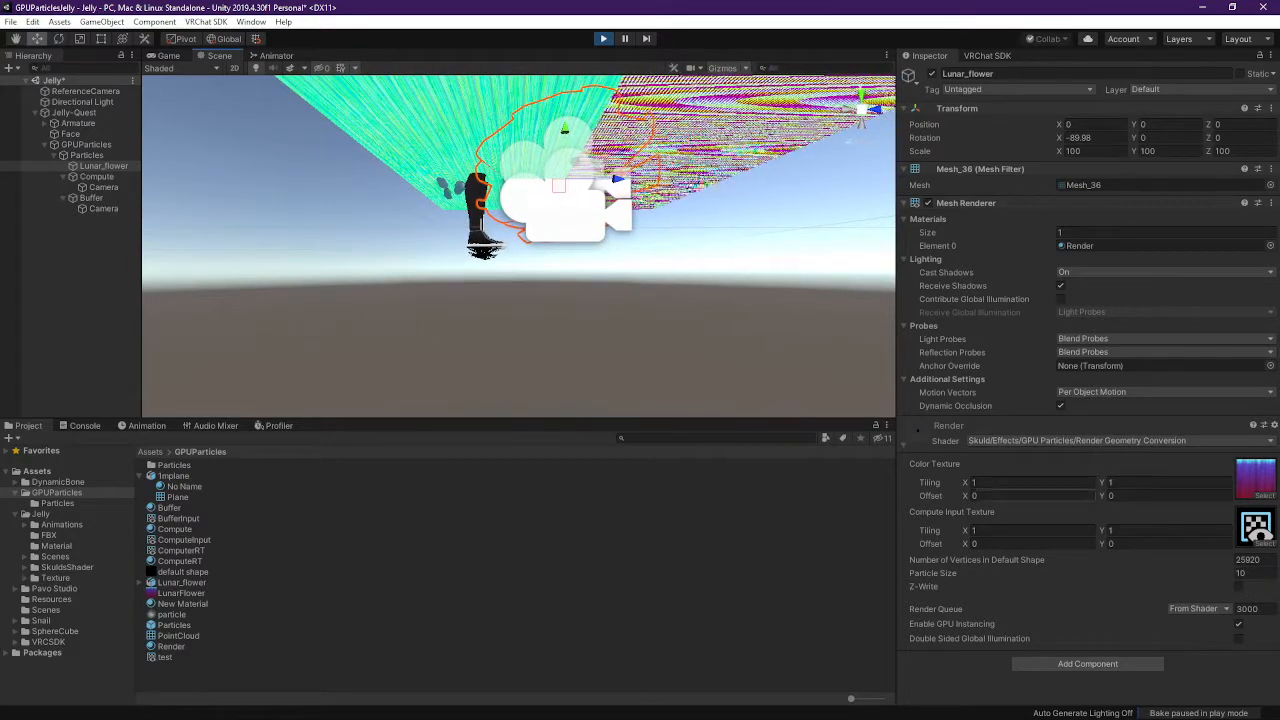
right_click_drag(634, 301, 592, 325)
middle_click_drag(592, 325, 563, 338)
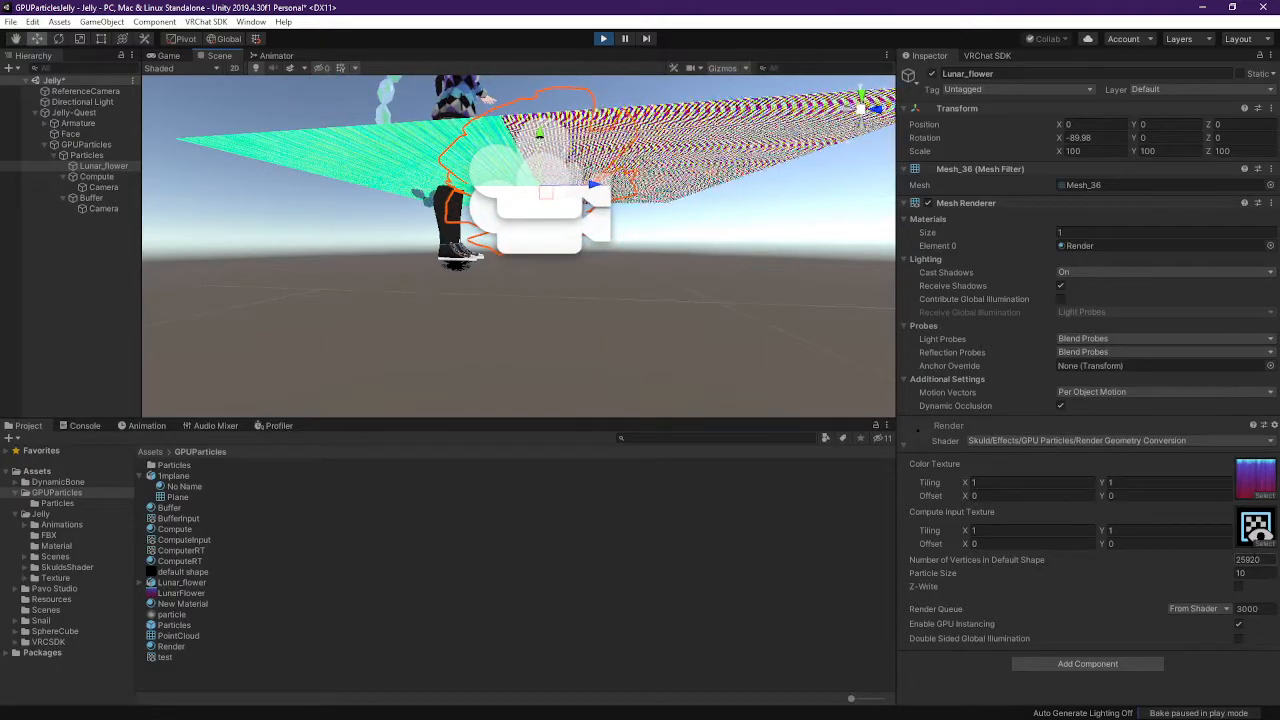
left_click(1064, 441)
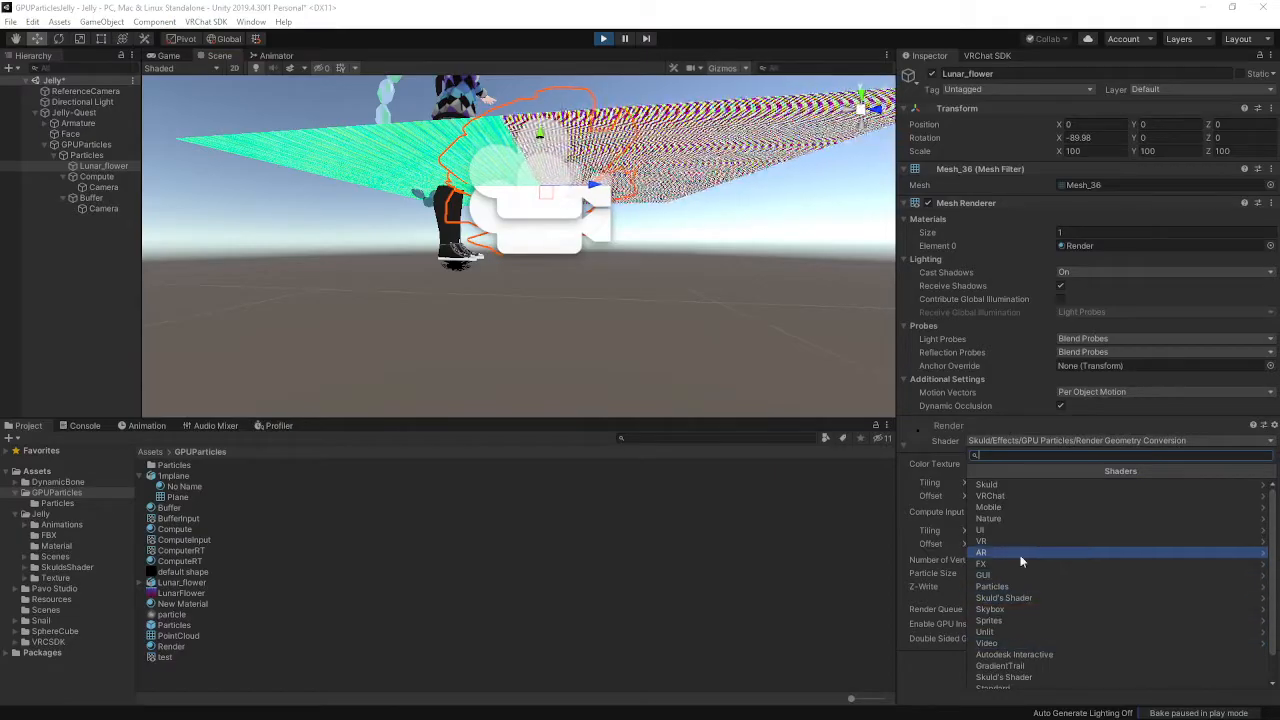
Switch the Render material's shader to Skuld/Effects/GPU Particles/Render PointCloud
left_click(1021, 484)
left_click(1090, 485)
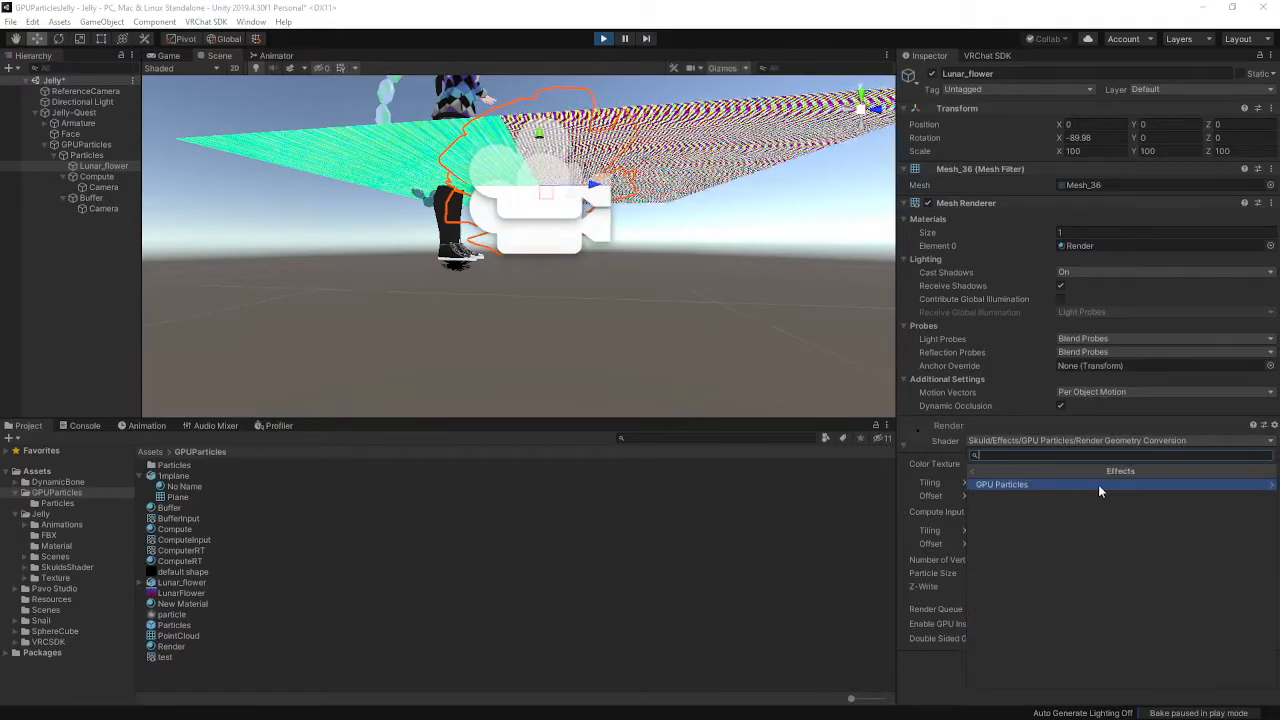
left_click(1098, 484)
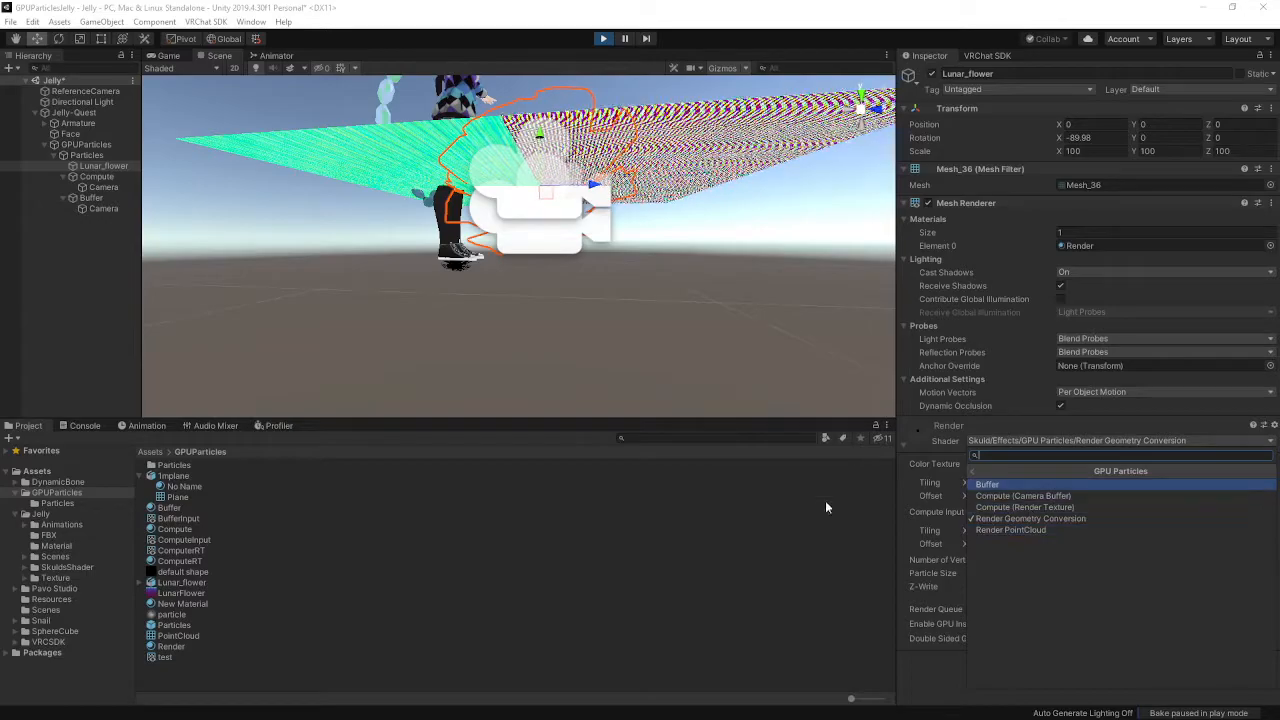
left_click(1053, 529)
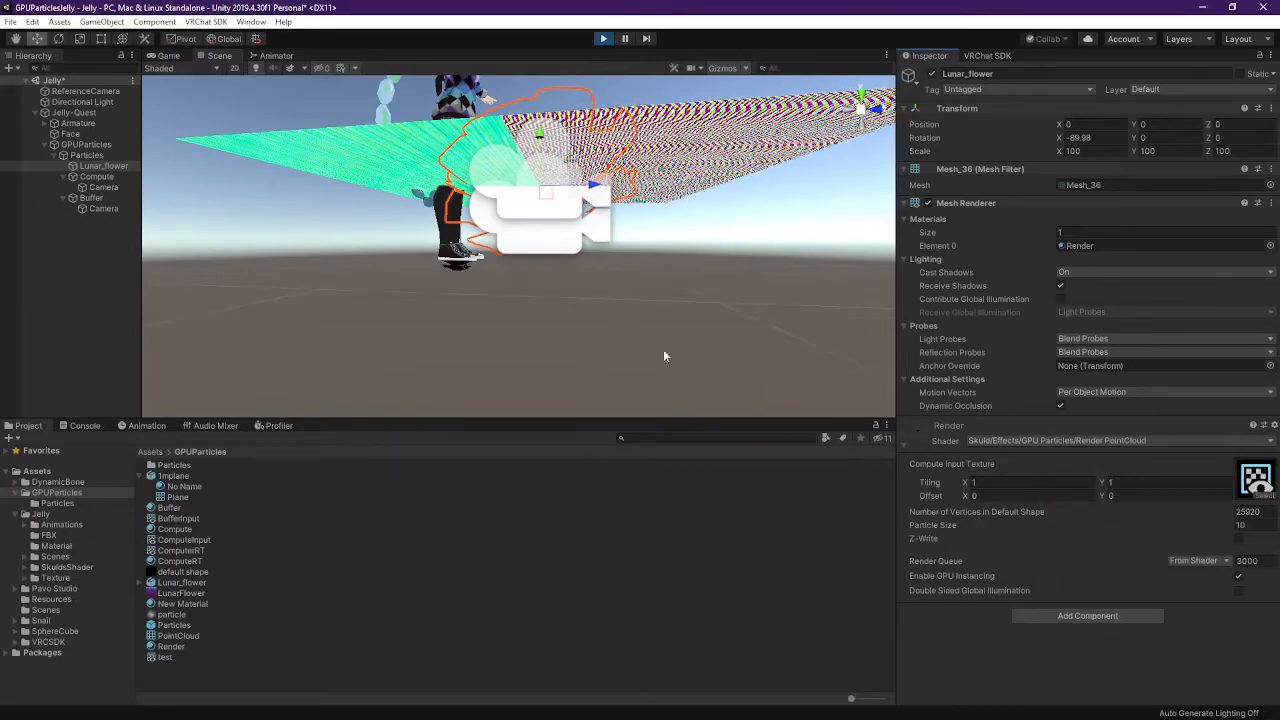
Revert the shader to Render Geometry Conversion, then switch to the SkuldA3 window
left_click(1165, 441)
left_click(1052, 484)
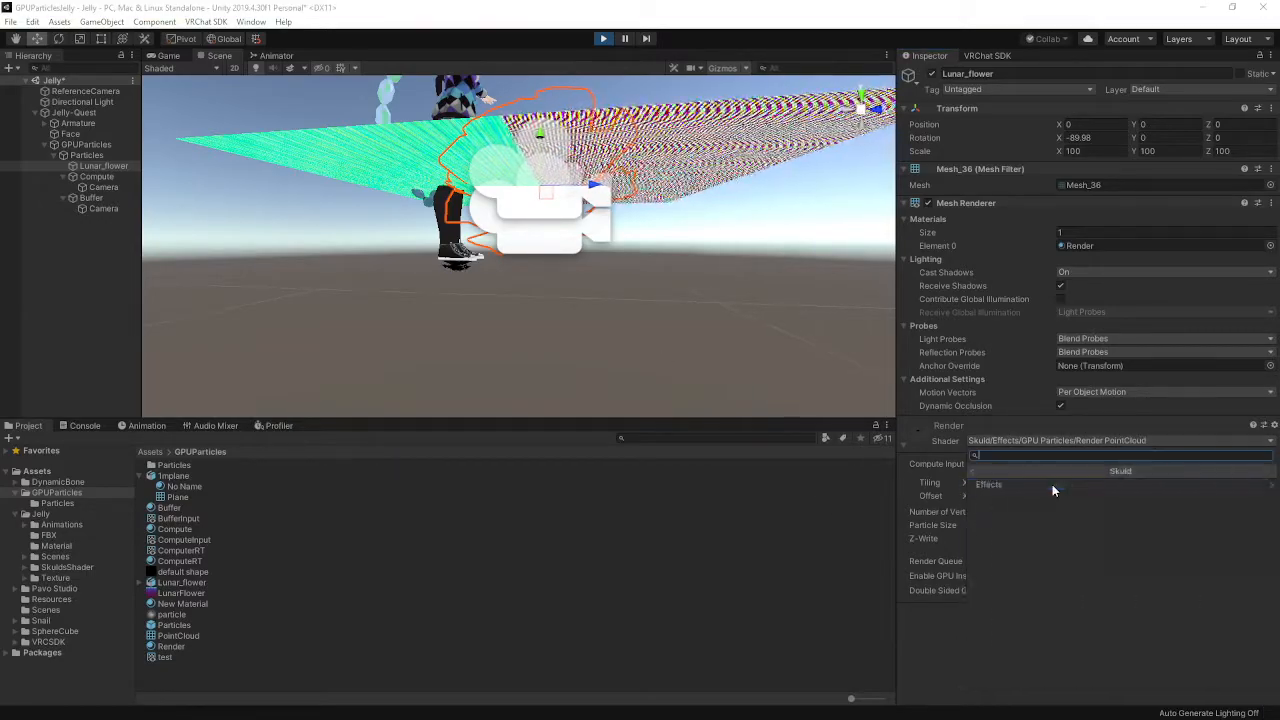
left_click(1052, 484)
left_click(1052, 484)
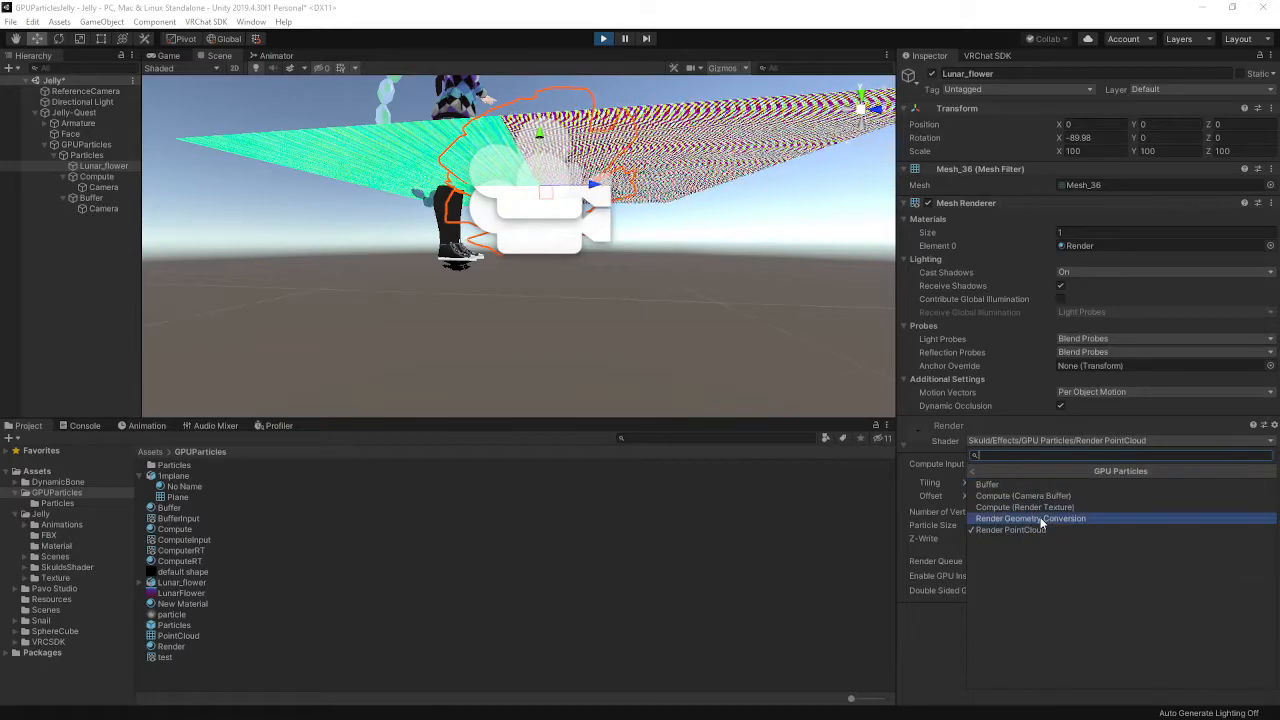
left_click(1048, 515)
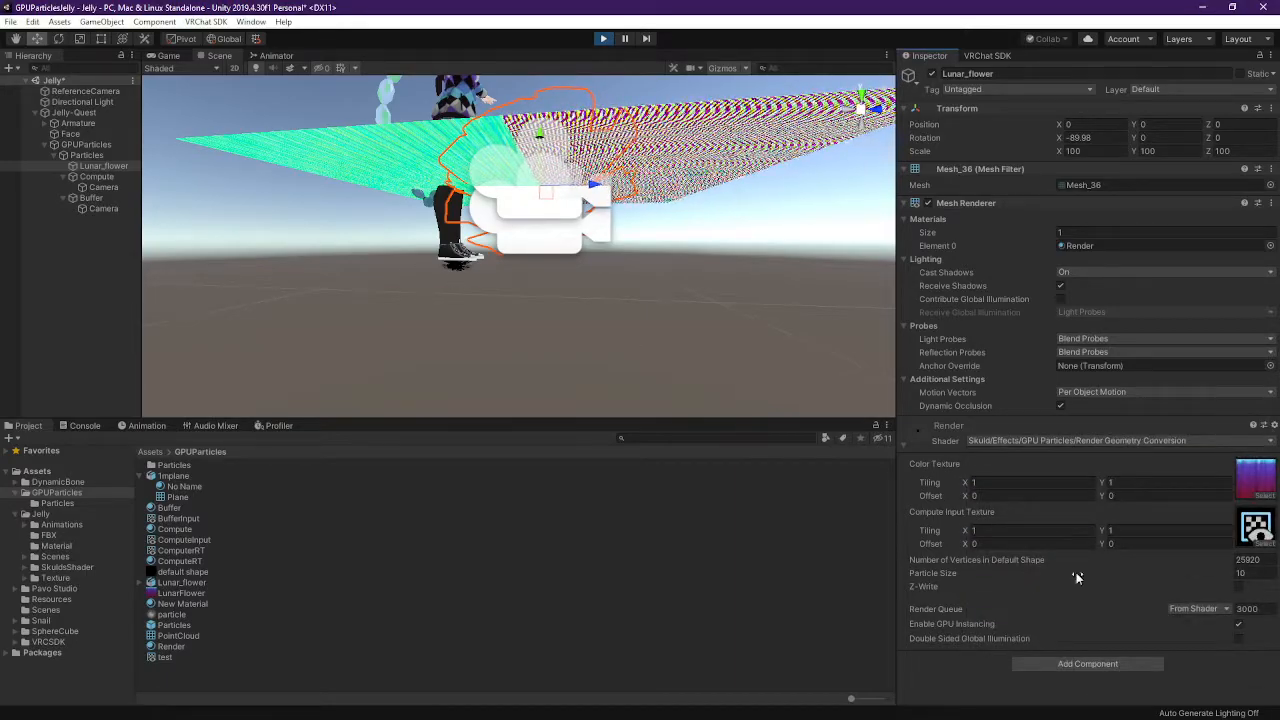
left_click(1256, 561)
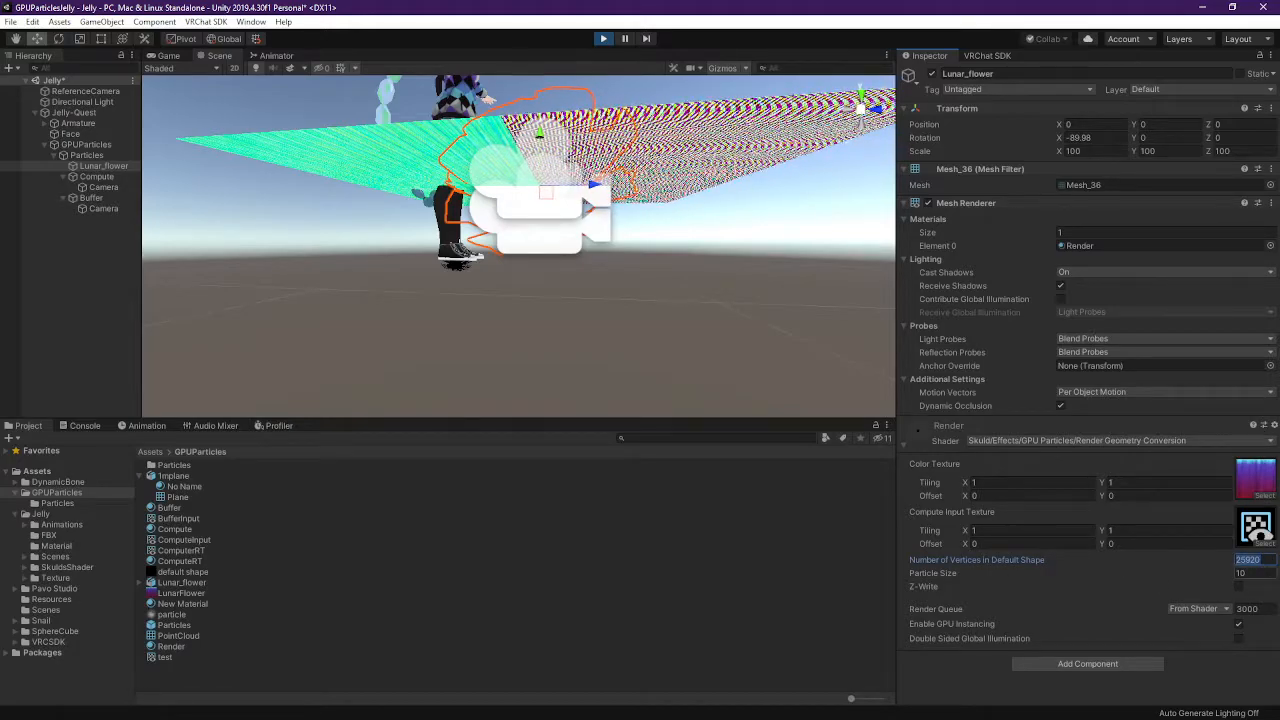
key("alt+Tab")
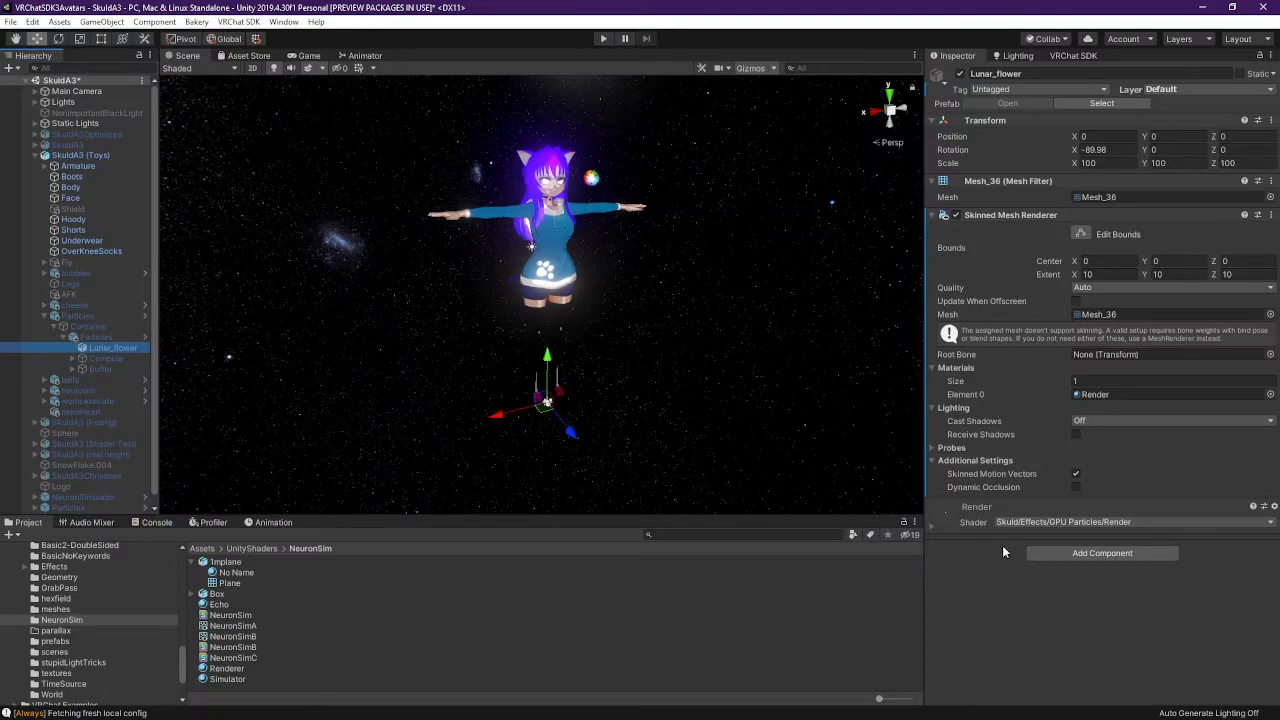
Expand SkuldA3's Render material and compare it against the Jelly version
left_click(933, 525)
scroll(951, 538, "down", 2)
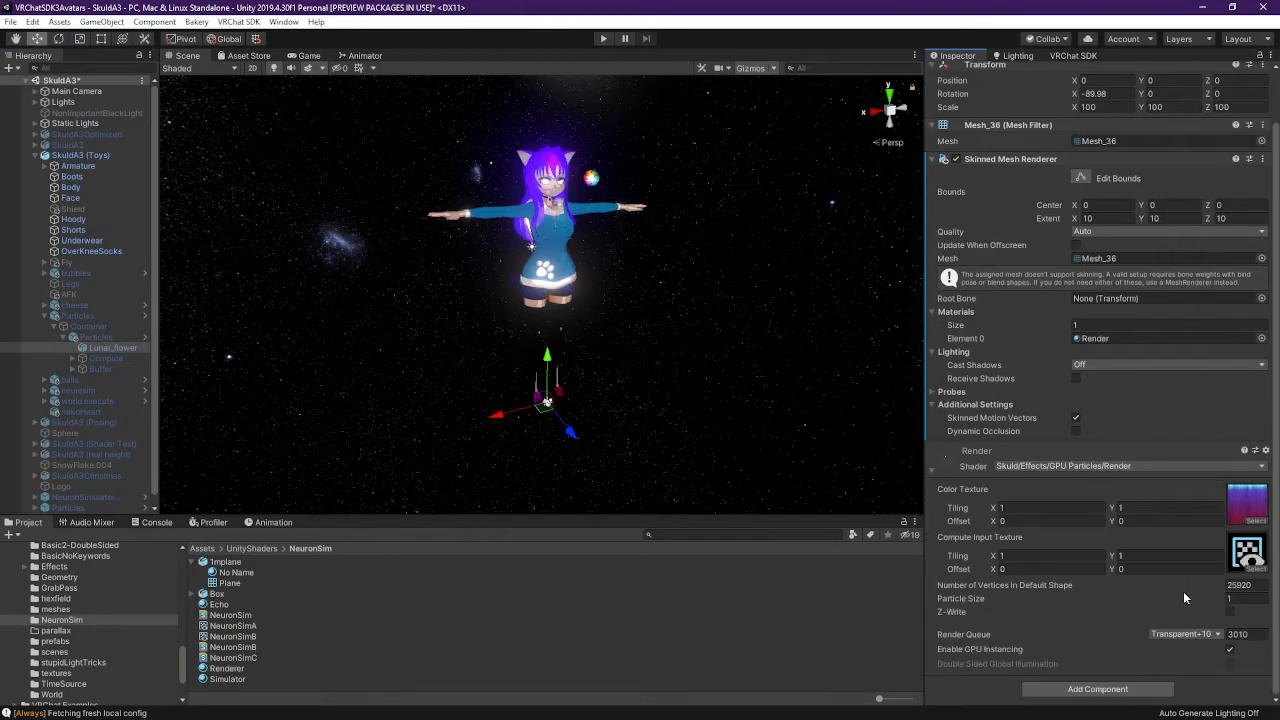
key("alt+Tab")
key("alt+Tab")
key("alt+Tab")
key("alt+Tab")
key("alt+Tab")
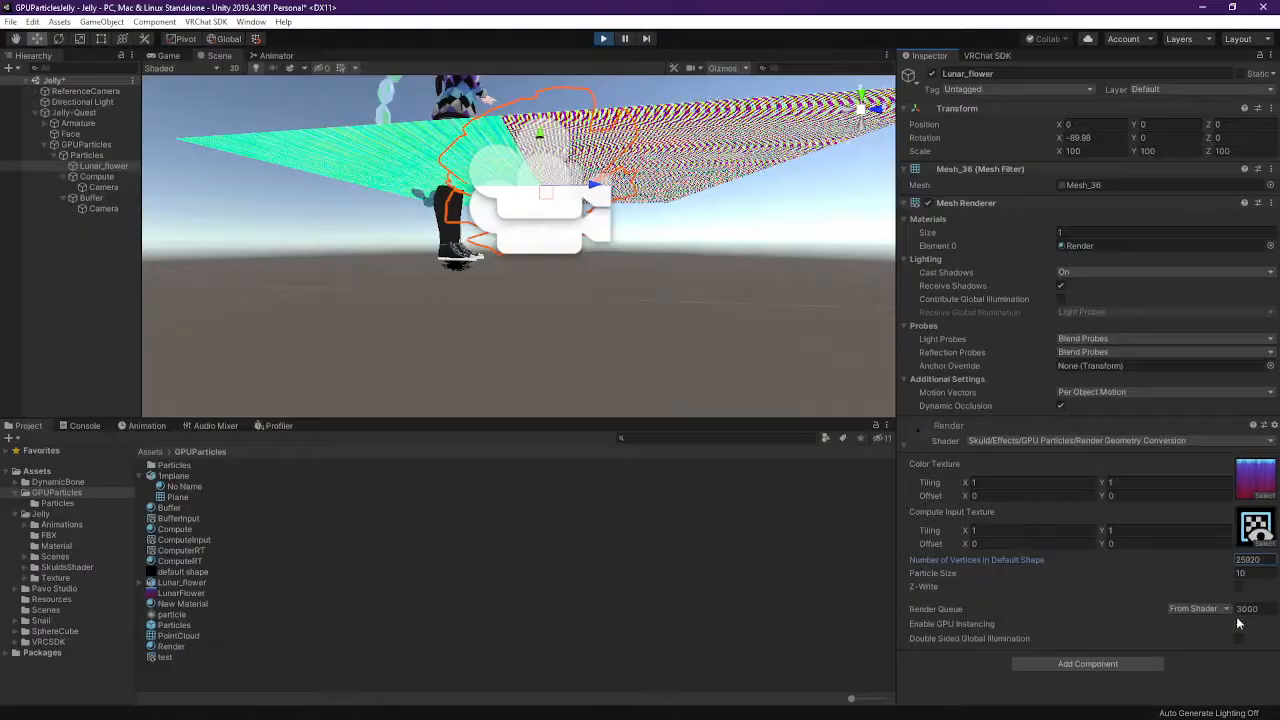
key("alt+Tab")
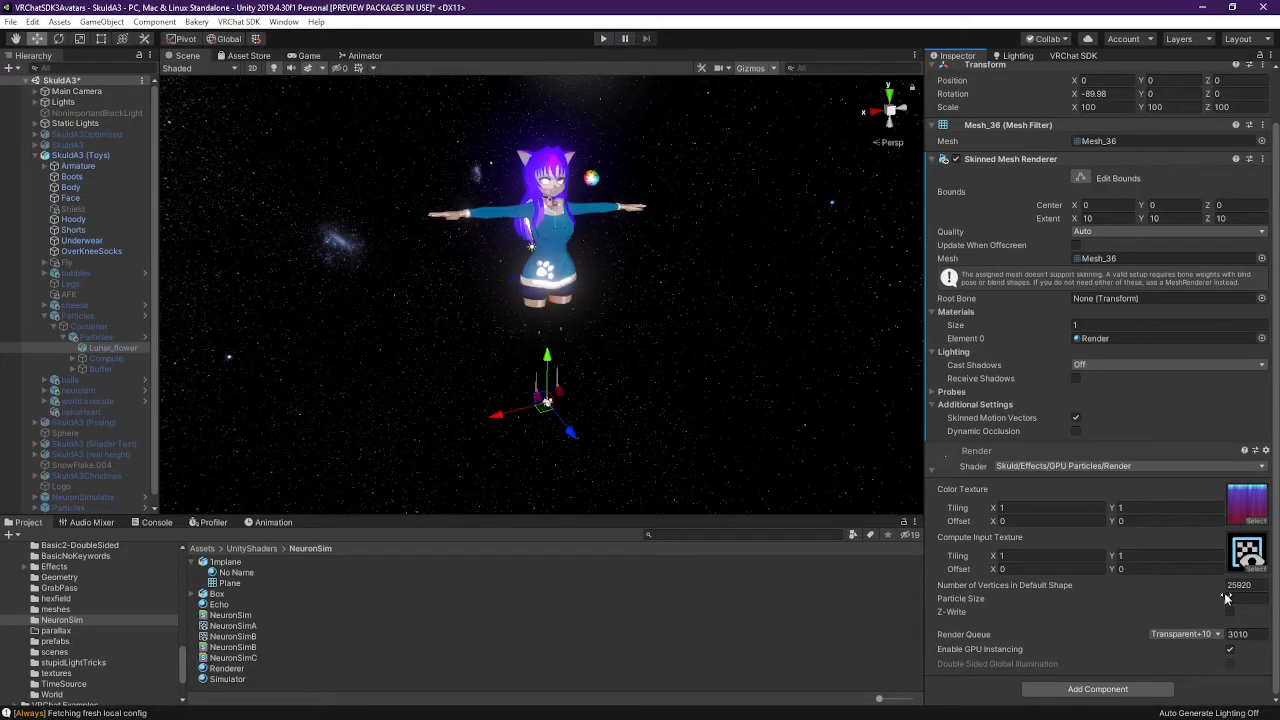
key("alt+Tab")
Orbit the Jelly Scene view toward the shoe and select the Compute plane
right_click_drag(571, 348, 537, 314)
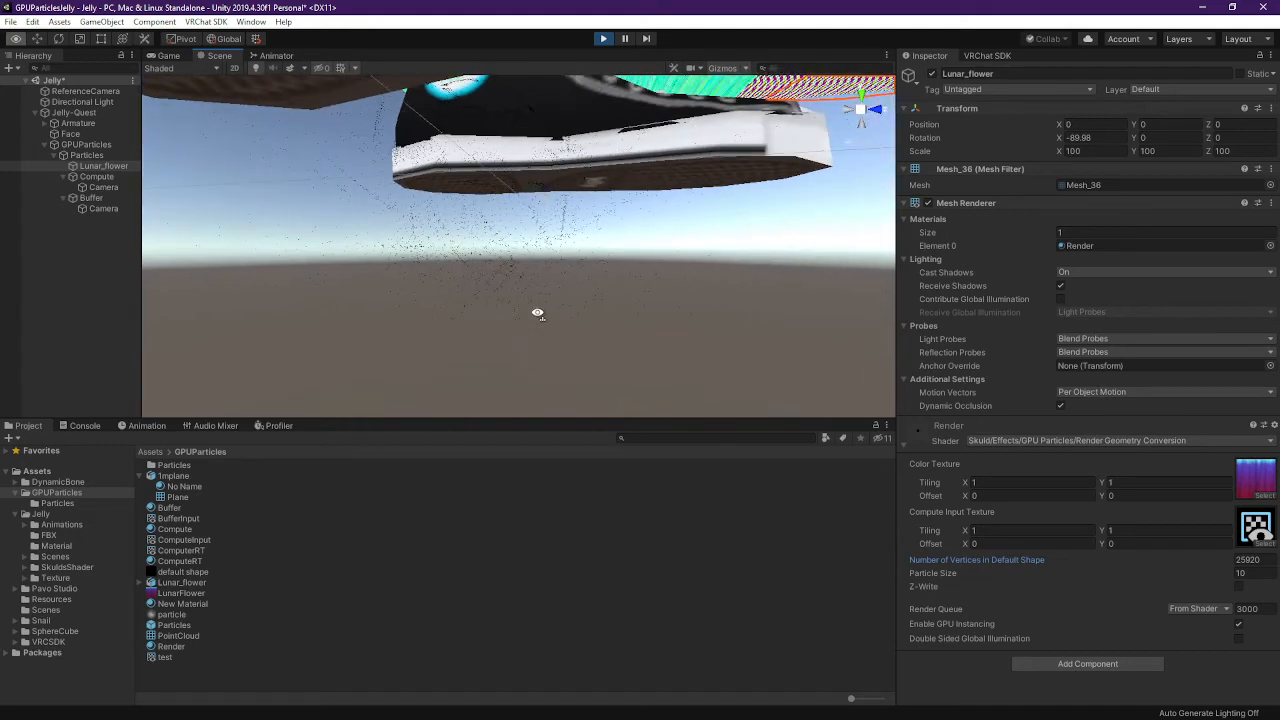
right_click_drag(563, 380, 585, 292)
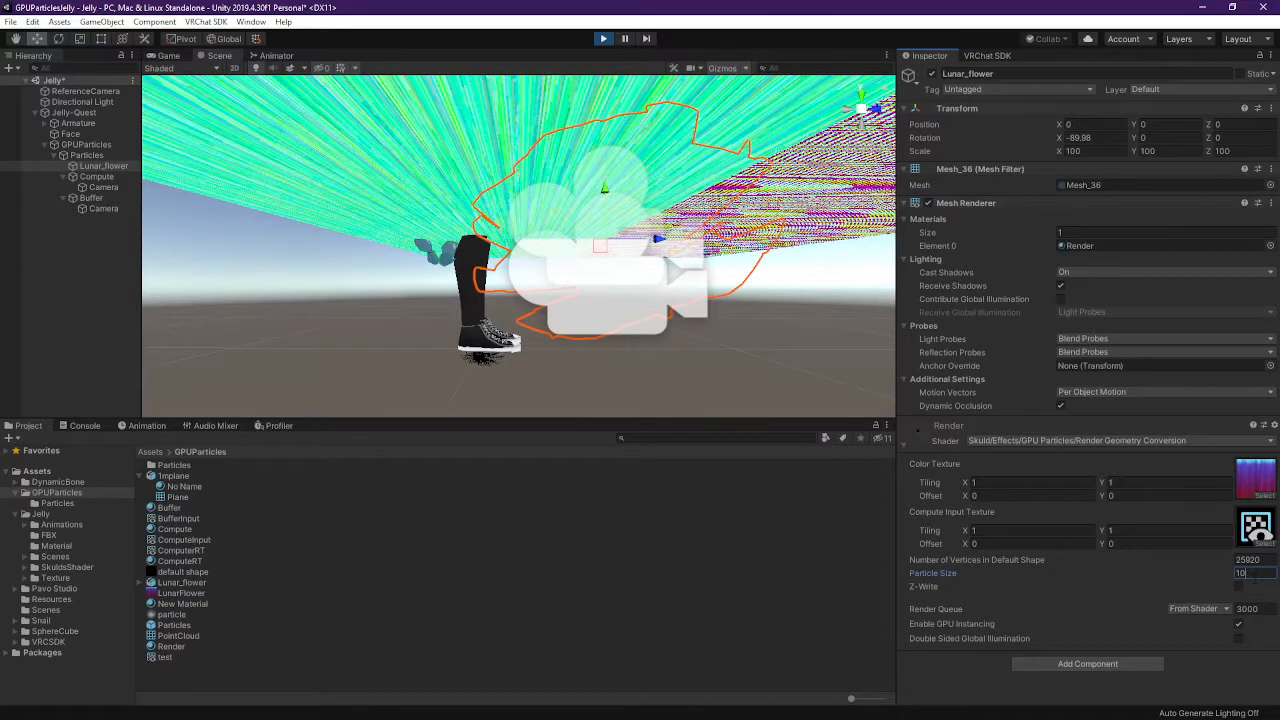
left_click(108, 188)
left_click(115, 178)
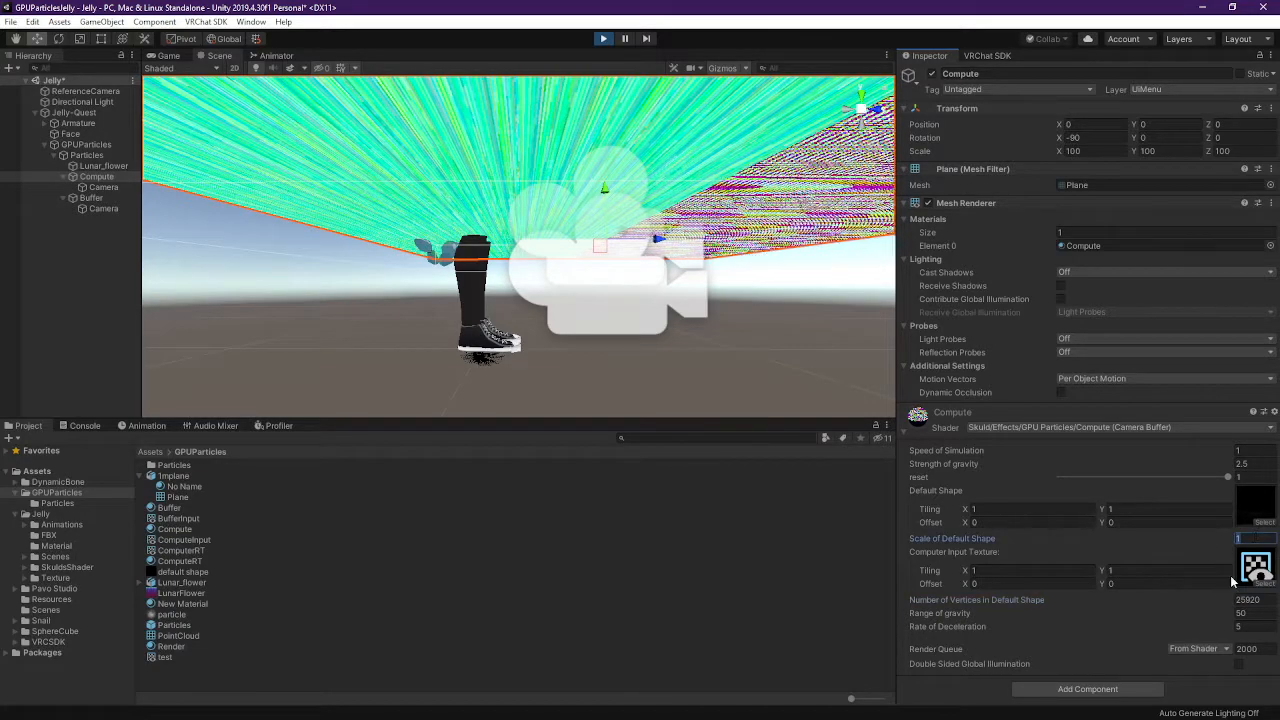
Try Scale of Default Shape at 0.1 and 0.01, return it to 1, and view the plane
type("0")
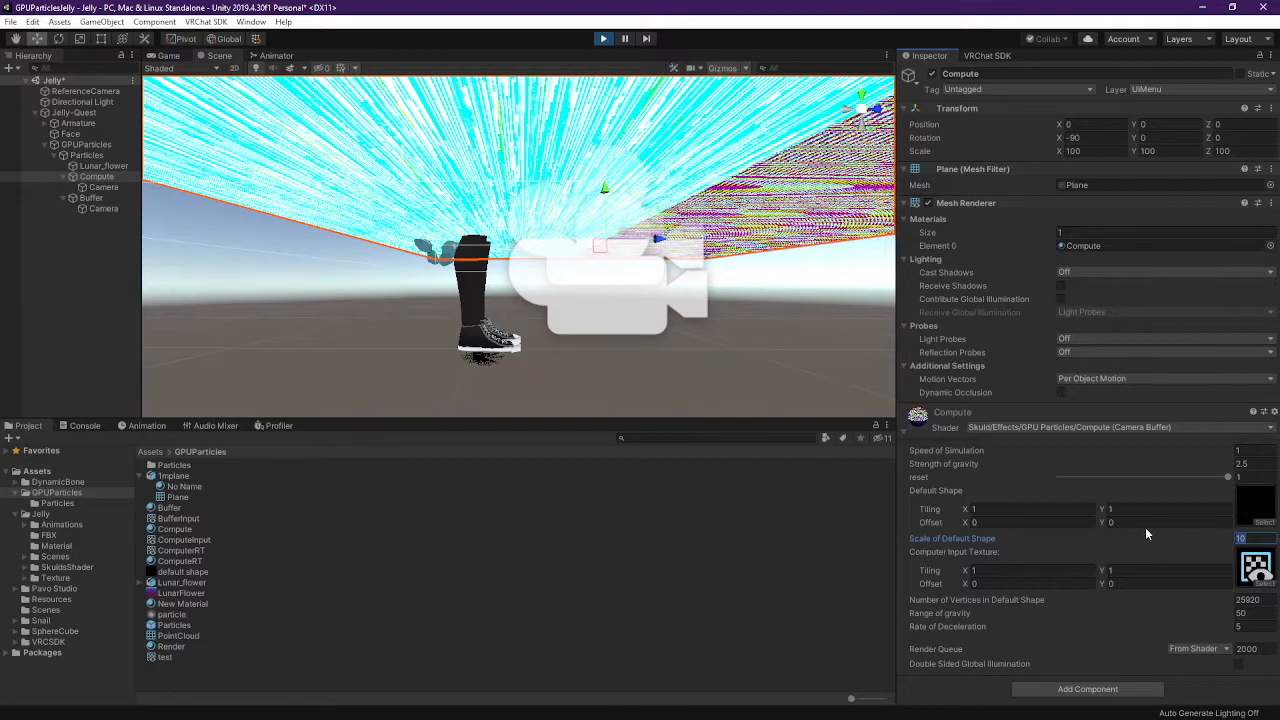
type(".1")
key("Left")
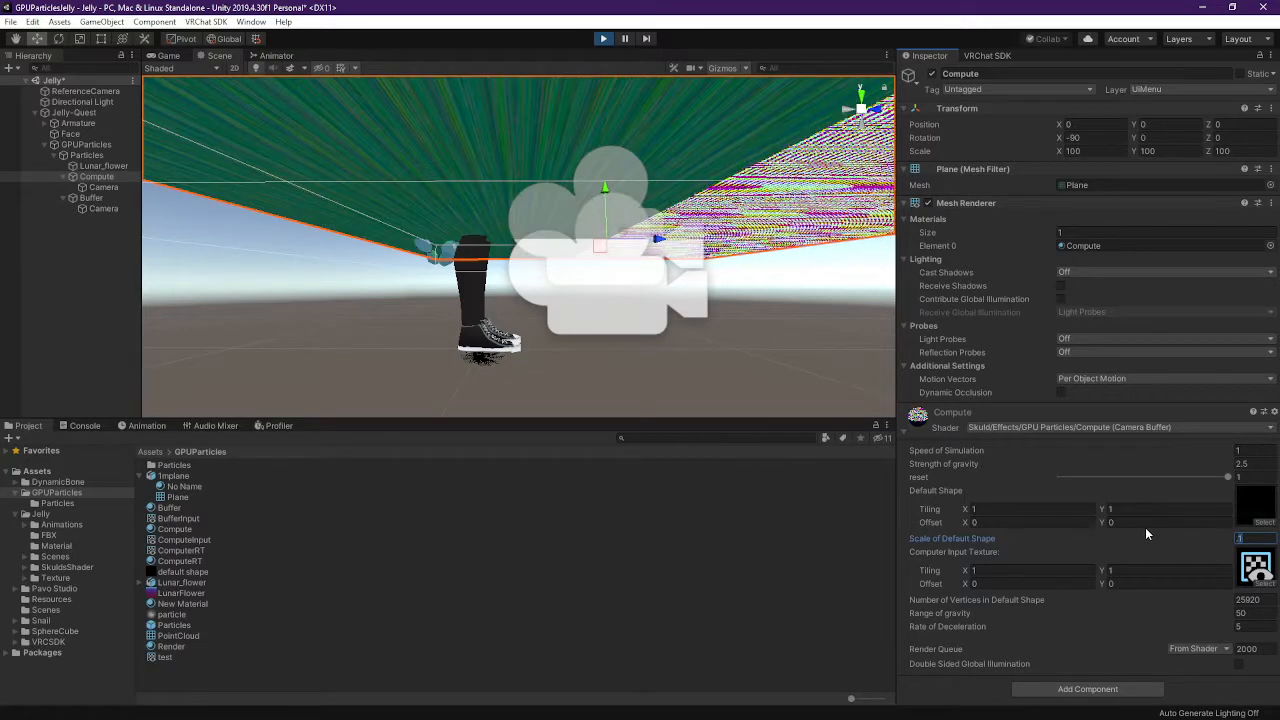
type("0")
key("BackSpace")
key("BackSpace")
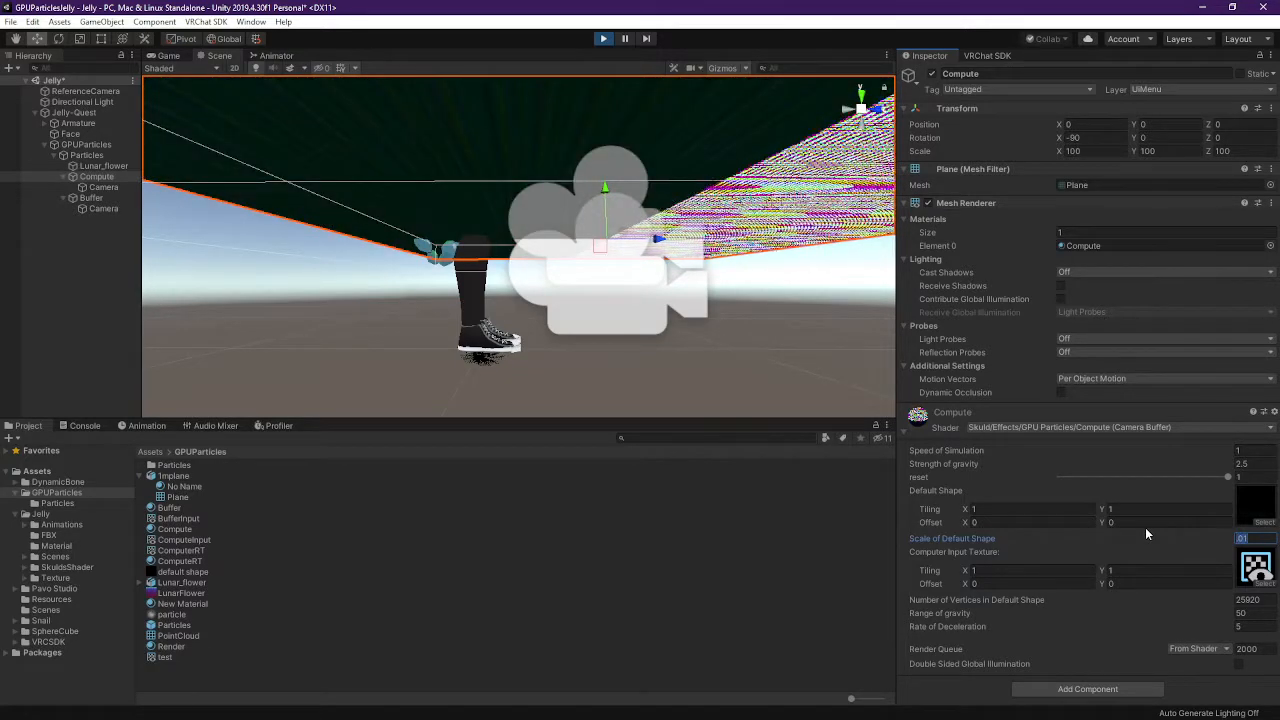
right_click_drag(770, 250, 716, 350)
key("w")
key("s")
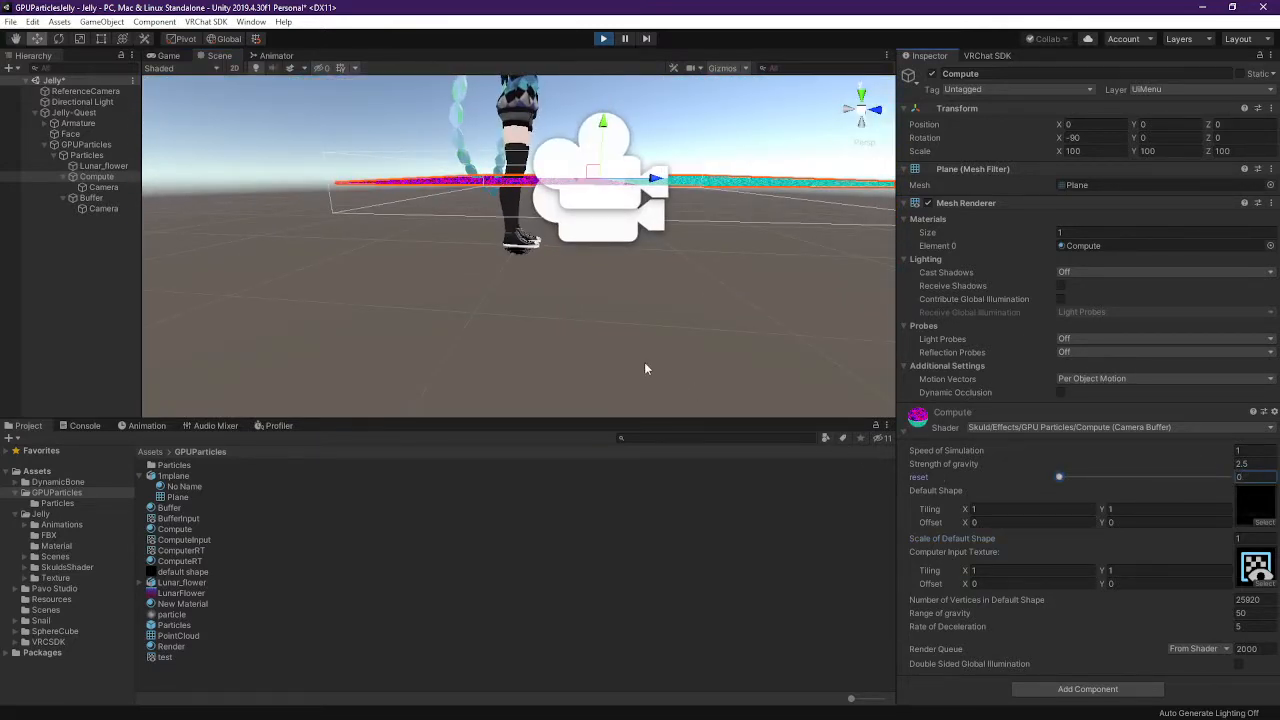
right_click_drag(582, 268, 567, 343)
Toggle the Compute material's reset between 0 and 1, leaving it at 1 to restart the particles
key("w")
key("s")
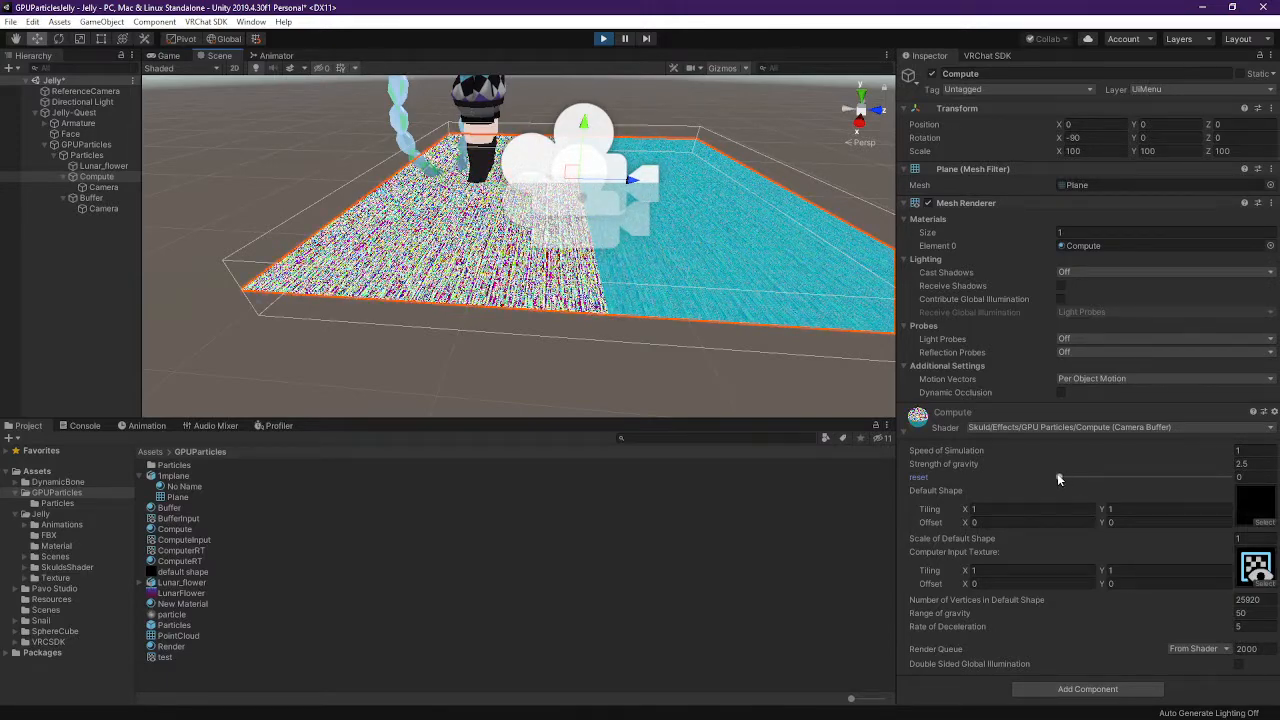
left_click(1058, 479)
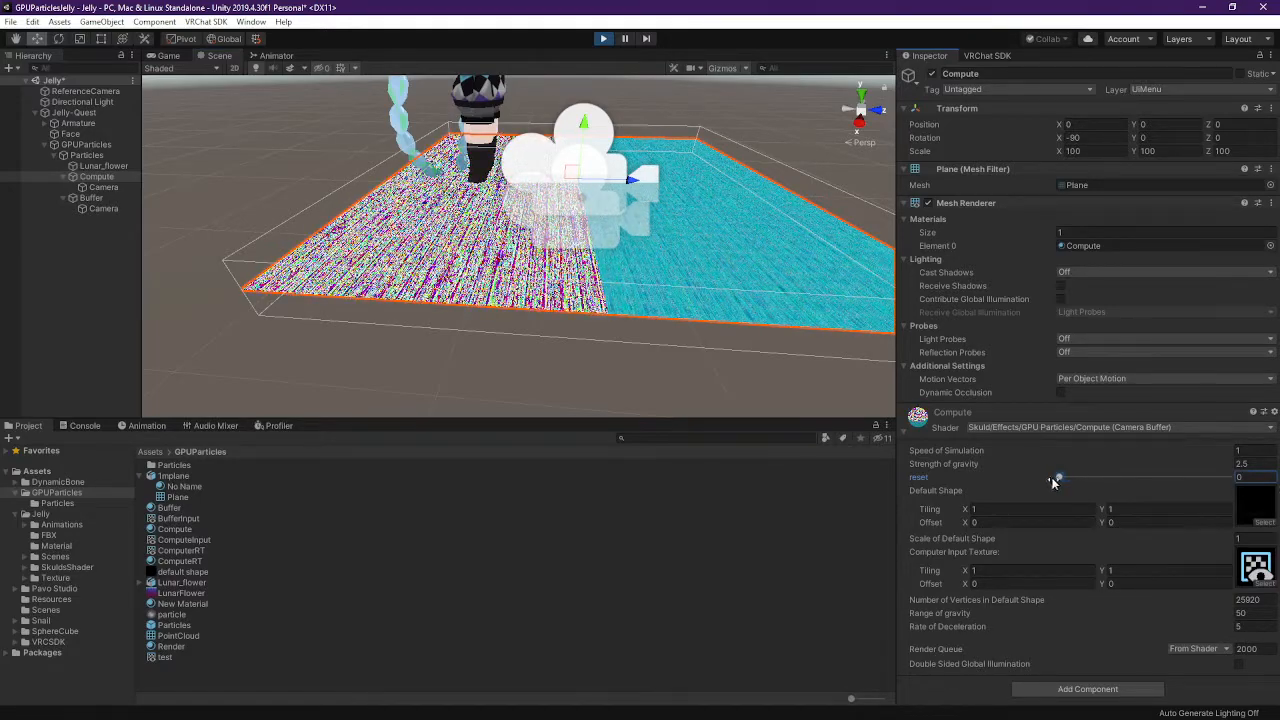
left_click_drag(1113, 485, 1228, 478)
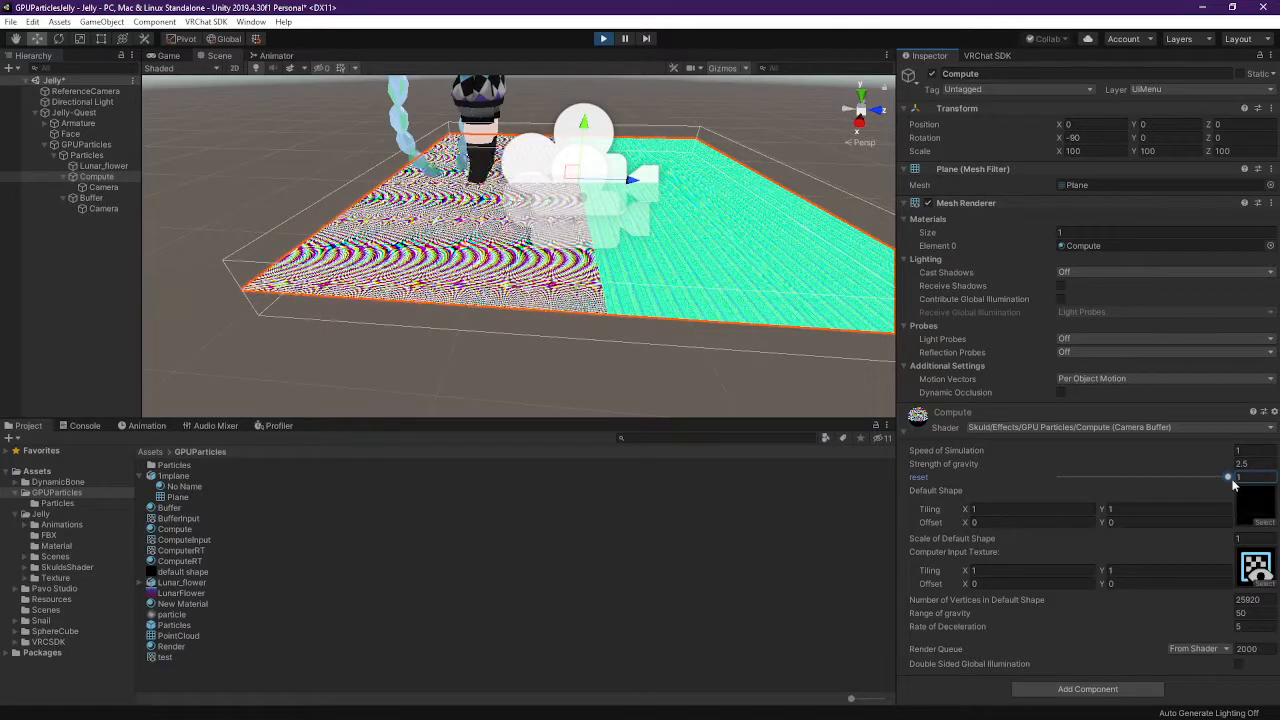
left_click_drag(1234, 484, 1058, 478)
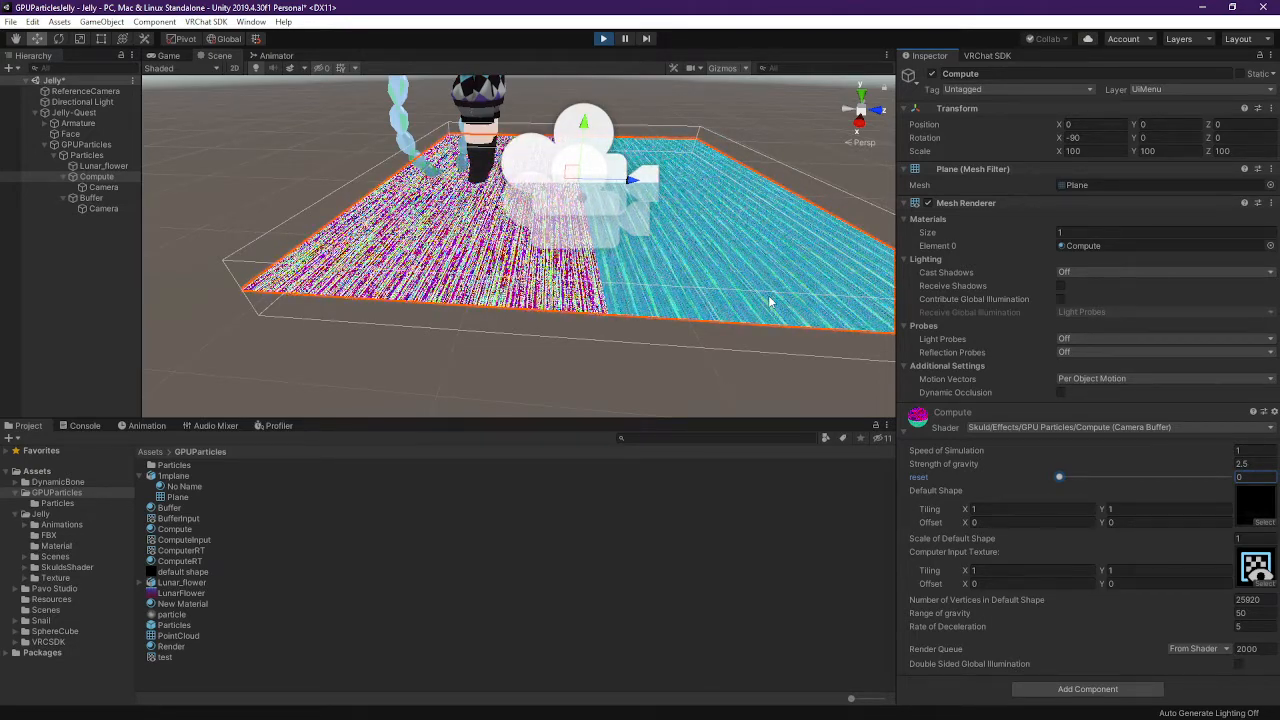
left_click(1130, 478)
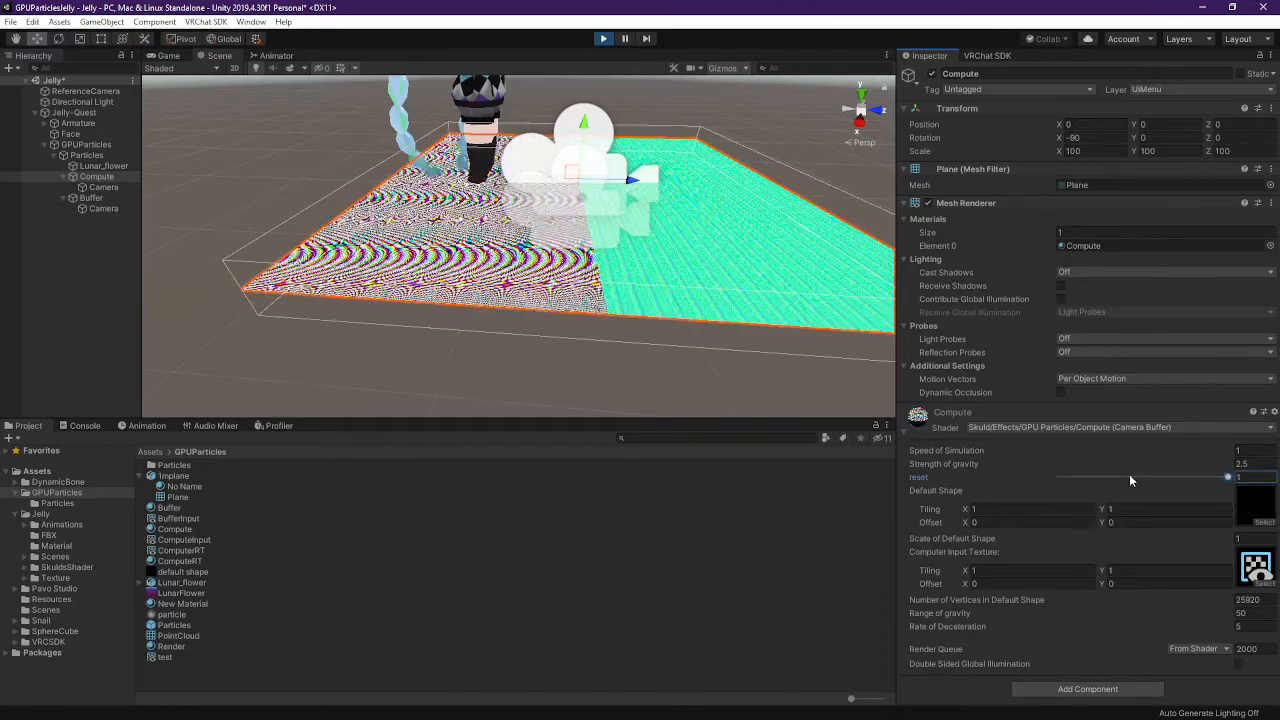
right_click_drag(600, 240, 591, 197)
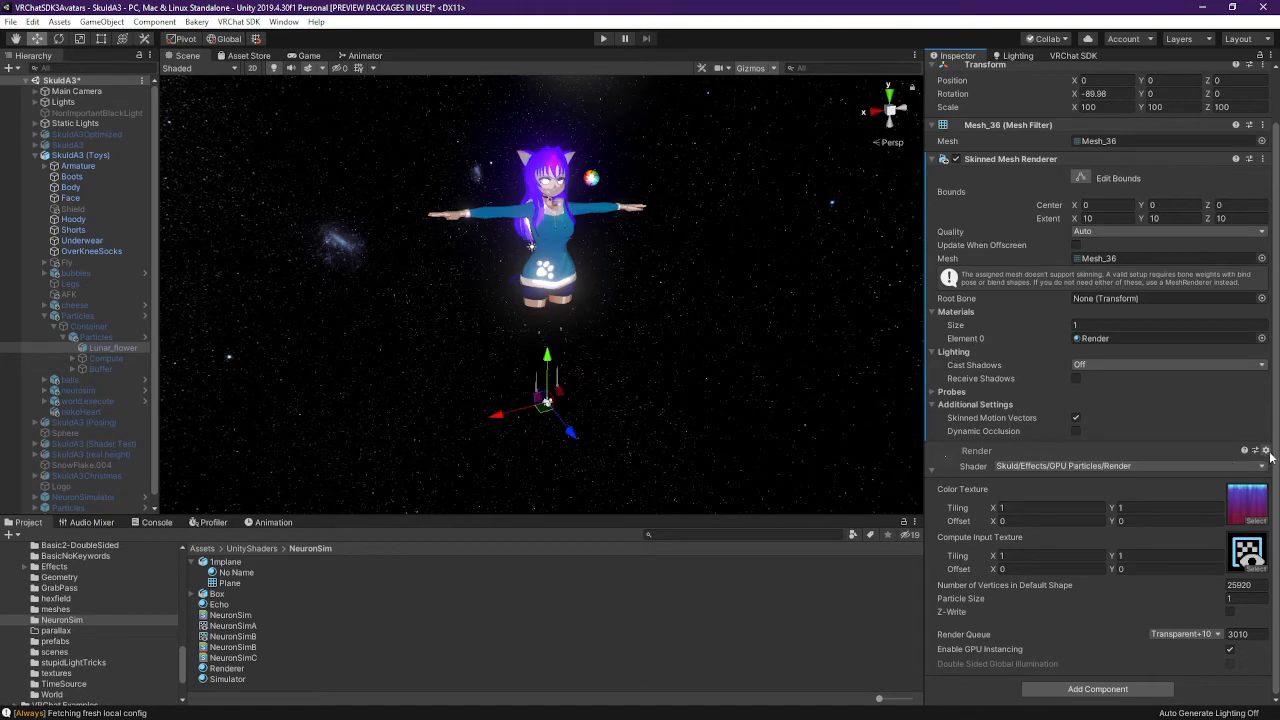
Locate the Render material's ParticleRender shader asset in the SkuldA3 Project panel
left_click(1266, 451)
left_click(1150, 470)
left_click(250, 586)
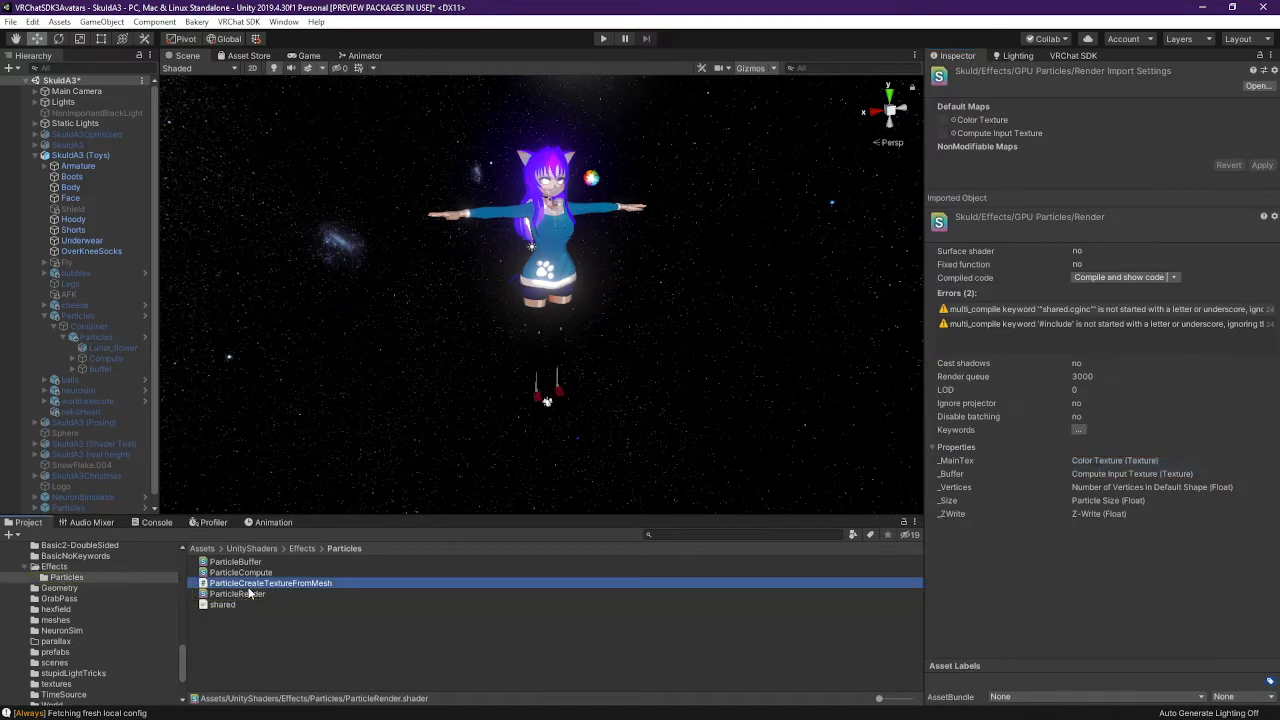
left_click(250, 591)
Show ParticleRender.shader in File Explorer, then open Jelly's GPUParticles folder
right_click(250, 590)
left_click(350, 262)
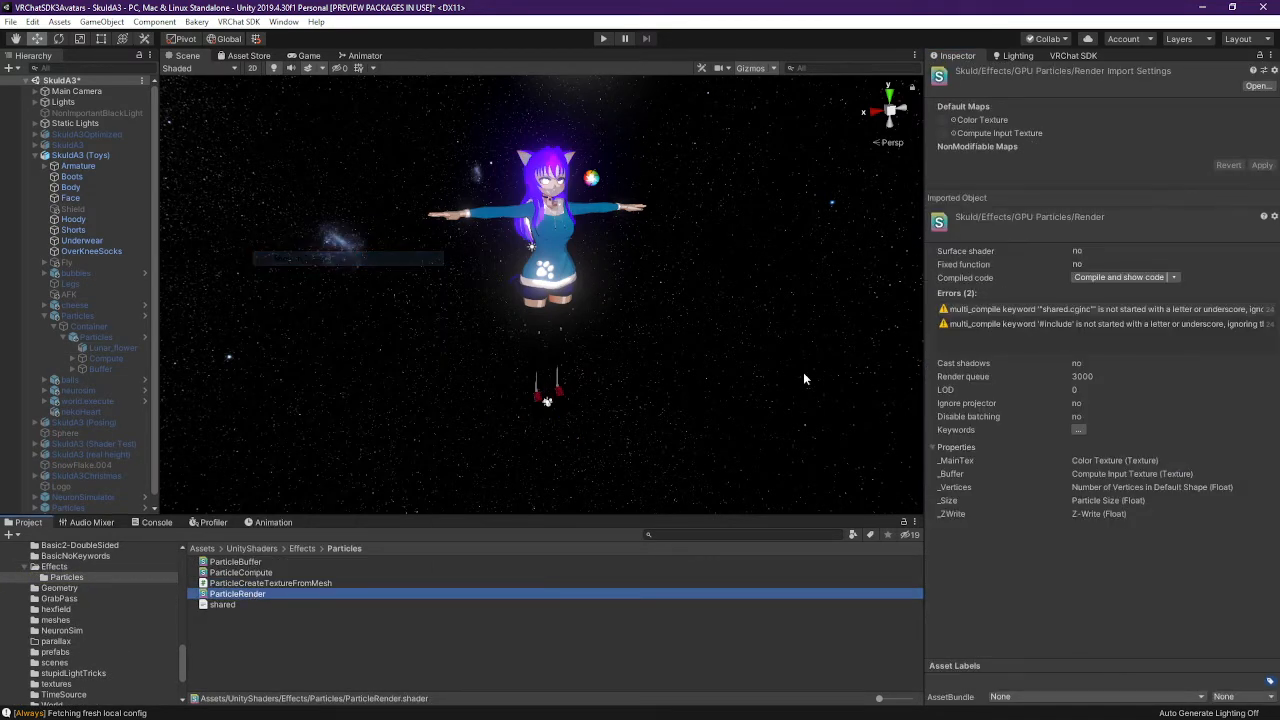
left_click(798, 240)
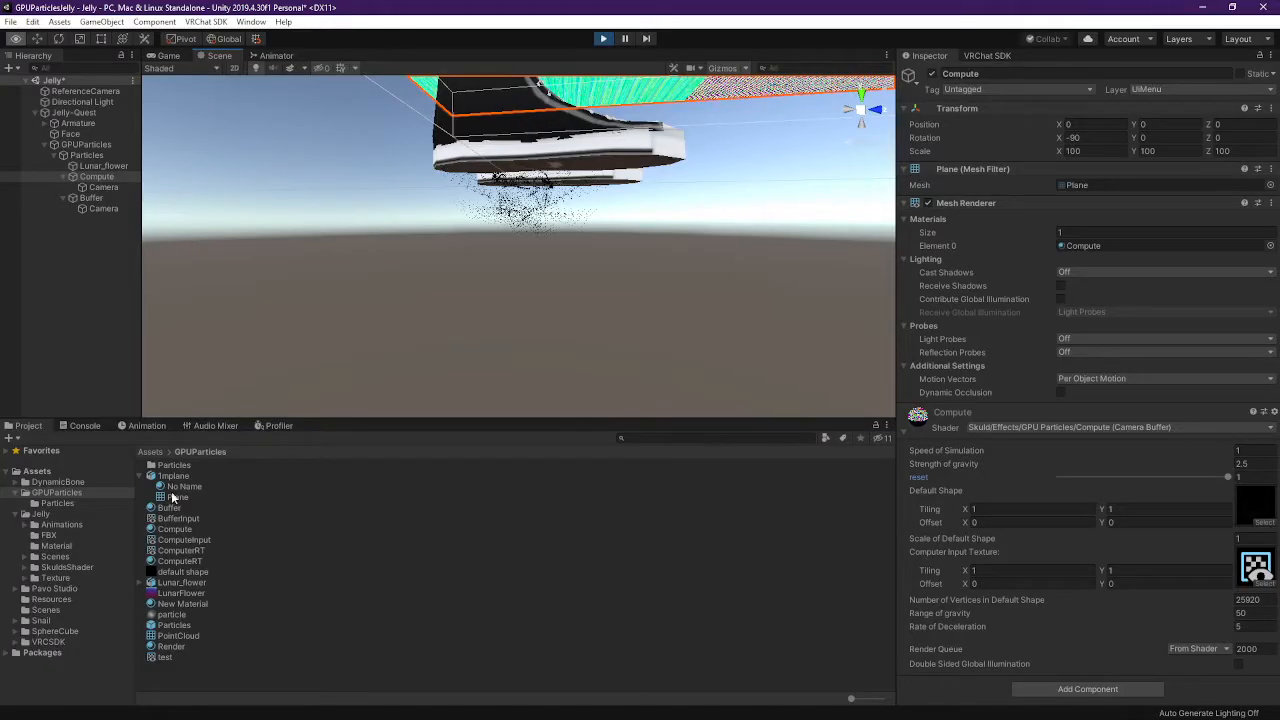
left_click(78, 483)
left_click(77, 494)
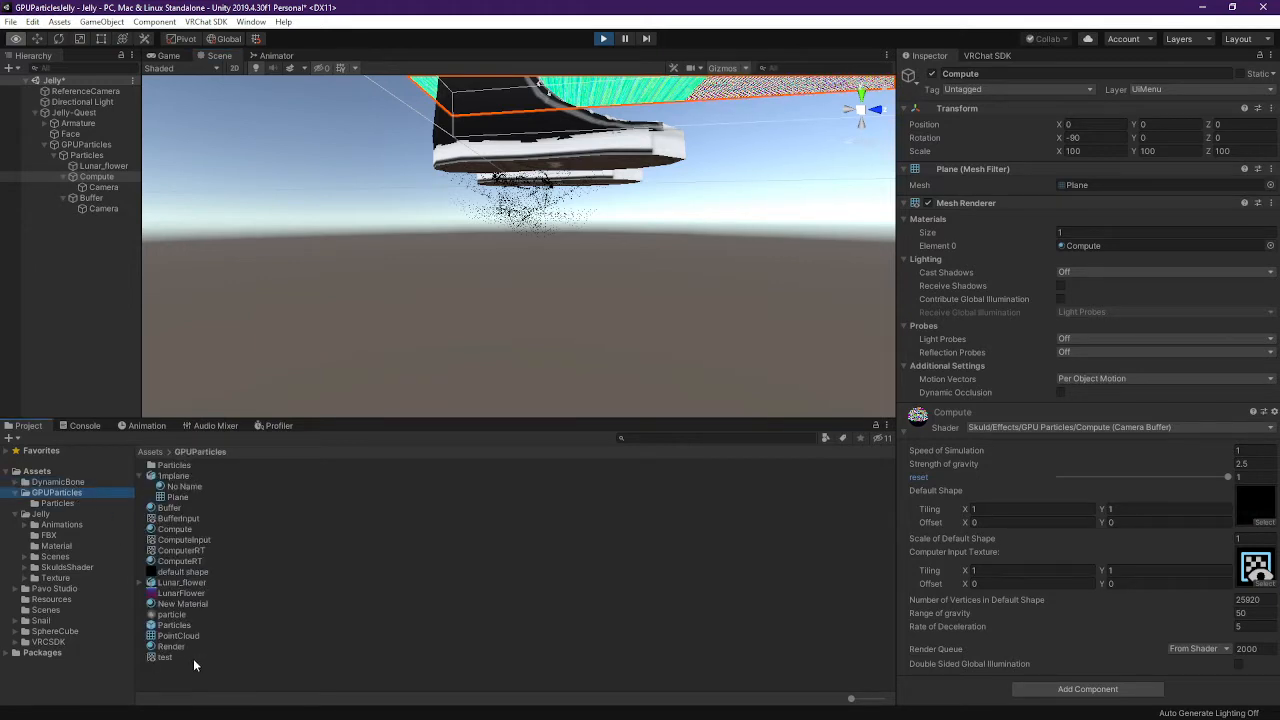
Open Jelly's GPUParticles\Particles folder in File Explorer and paste ParticleRender.shader into it
double_click(170, 465)
right_click(186, 550)
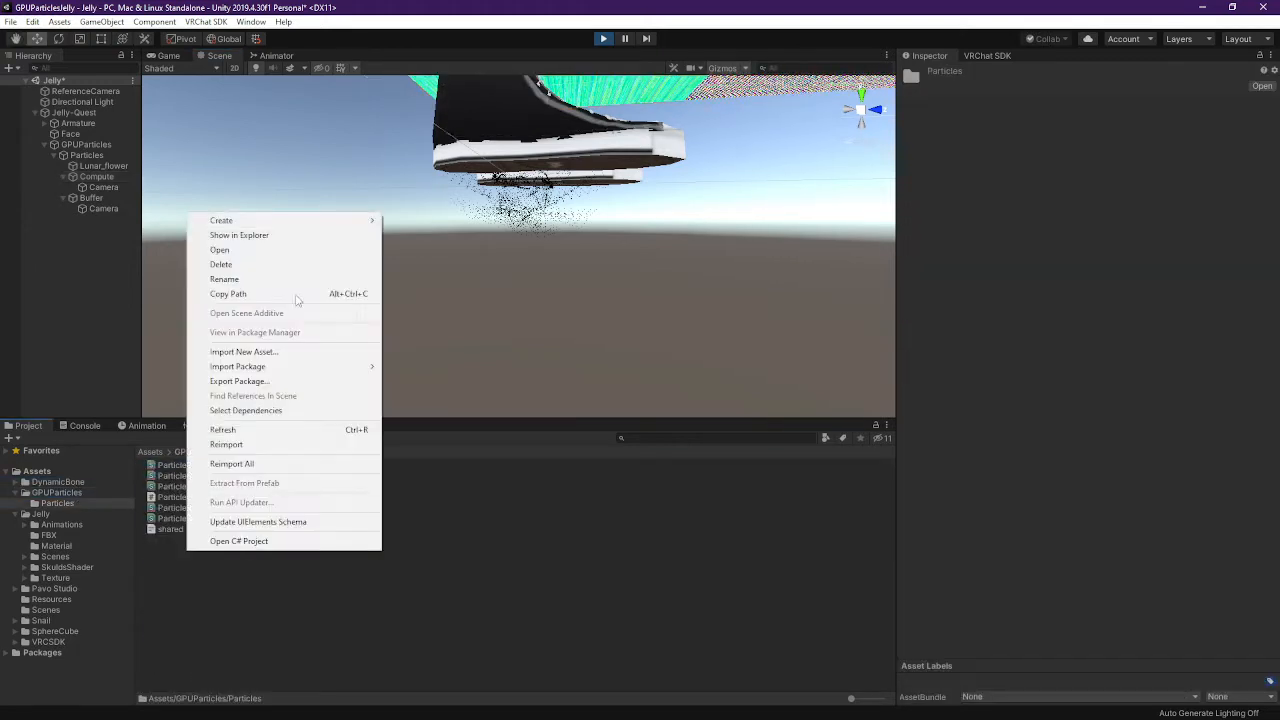
left_click(239, 235)
double_click(745, 150)
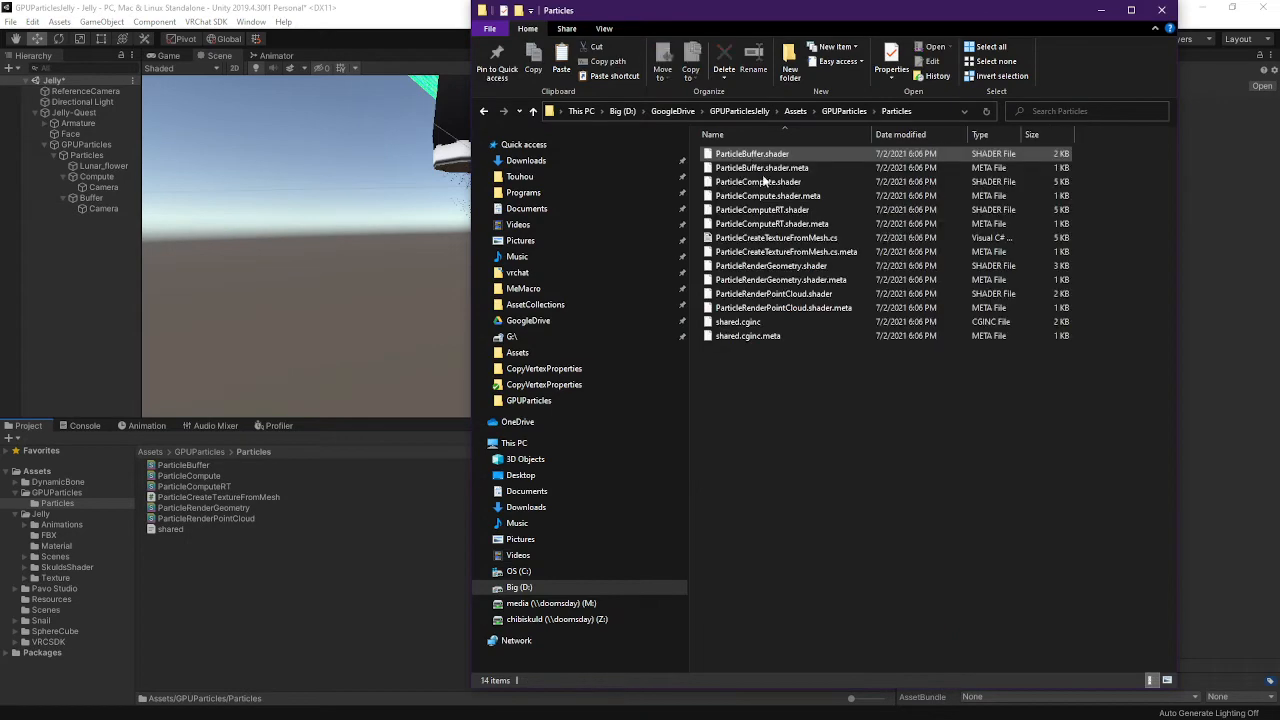
key("ctrl+v")
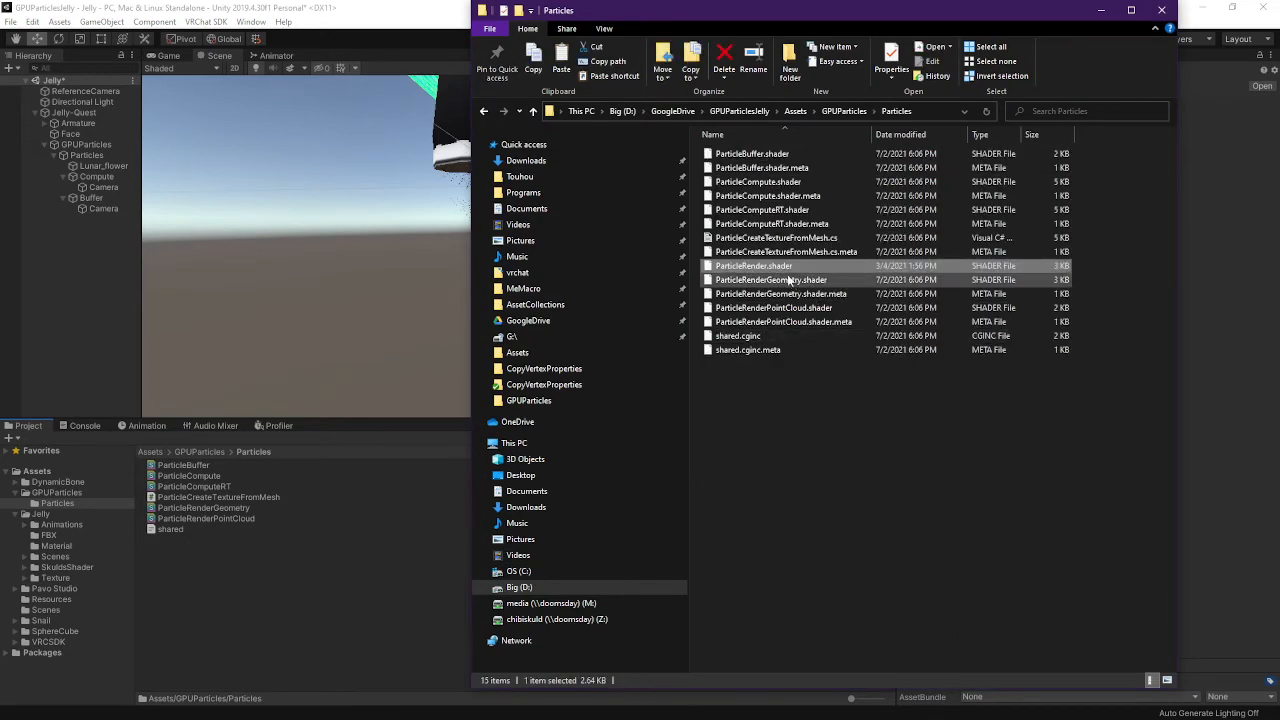
Compare the ParticleRenderGeometry, ParticleRenderPointCloud and ParticleComputeRT shaders in Unity with the Explorer folder
left_click(1207, 160)
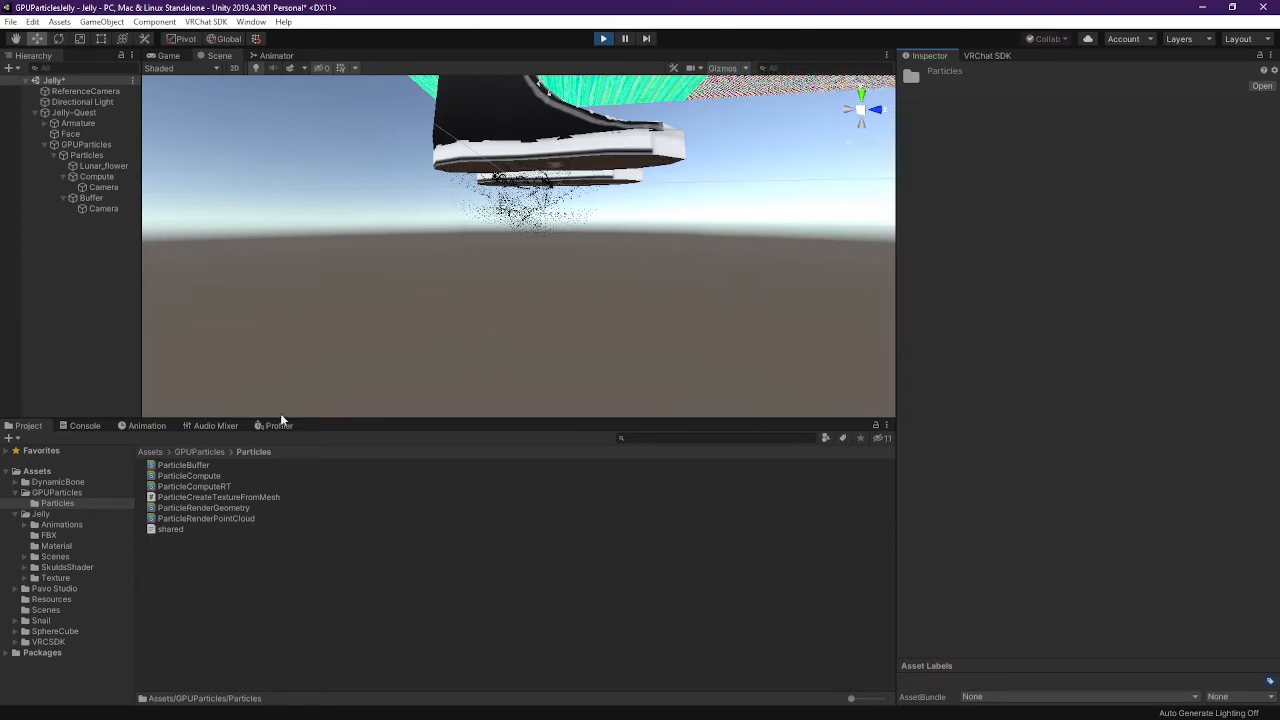
key("alt+Tab")
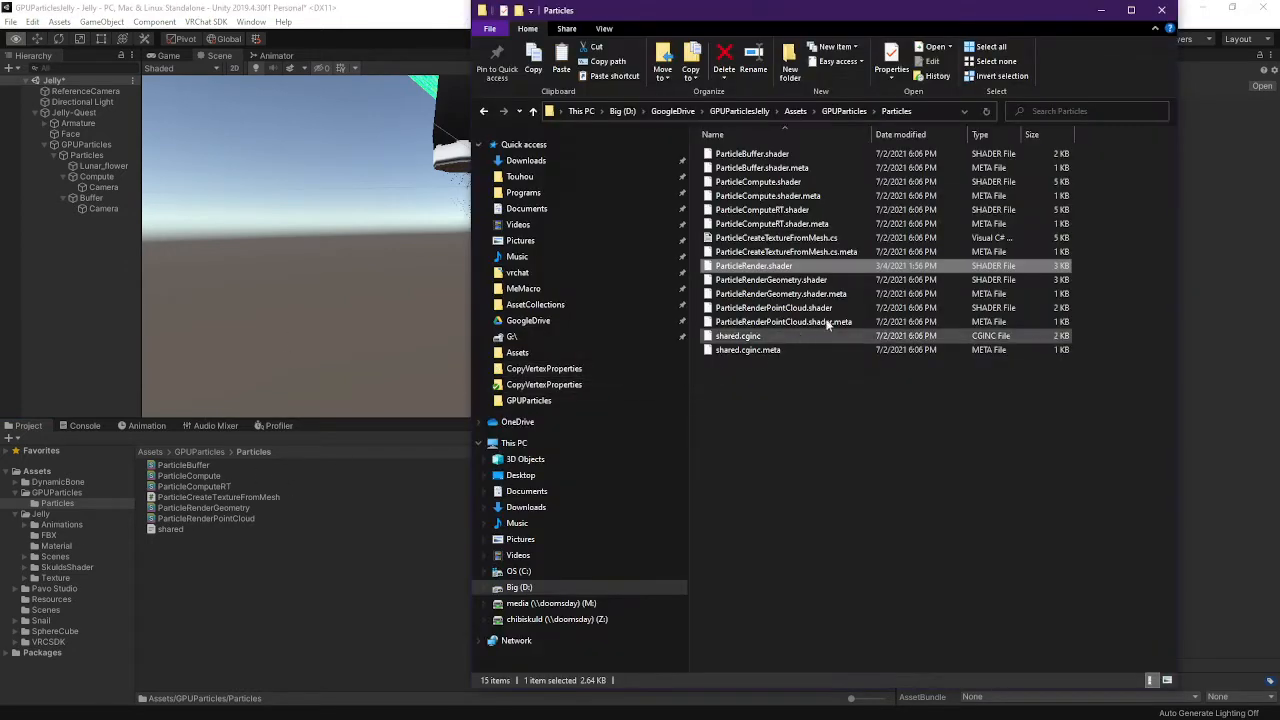
key("alt+Tab")
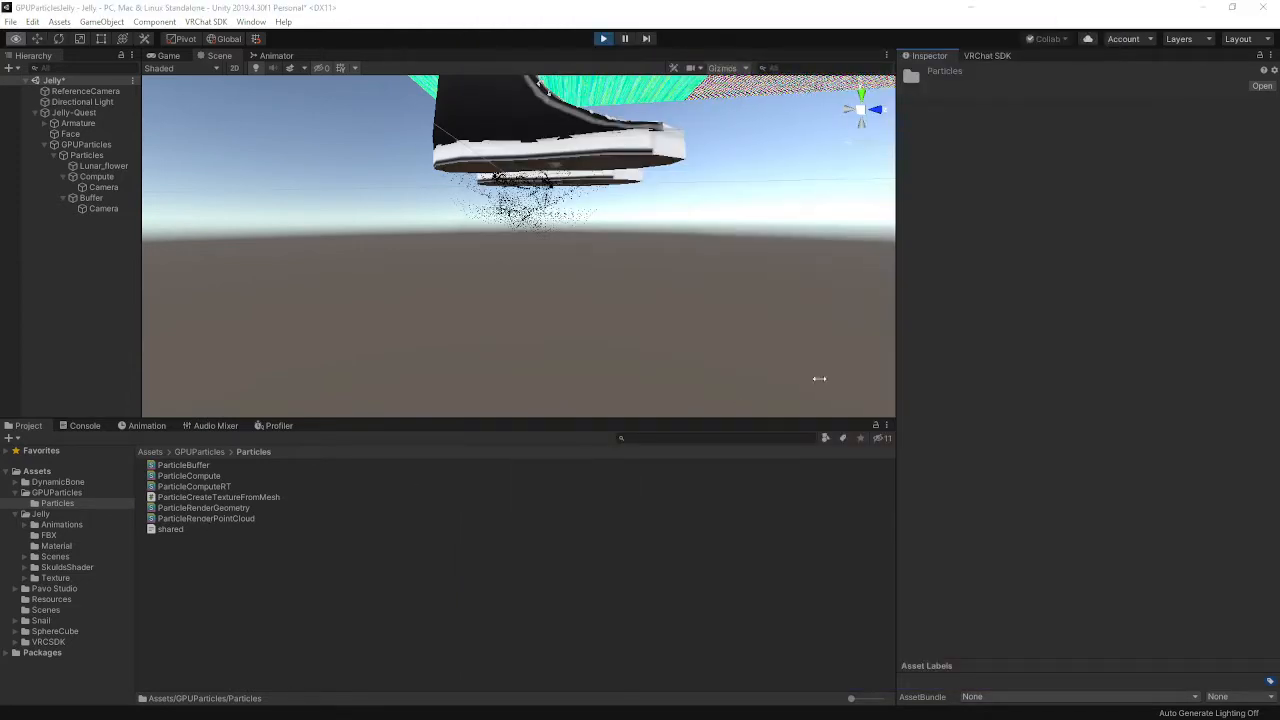
key("alt+Tab")
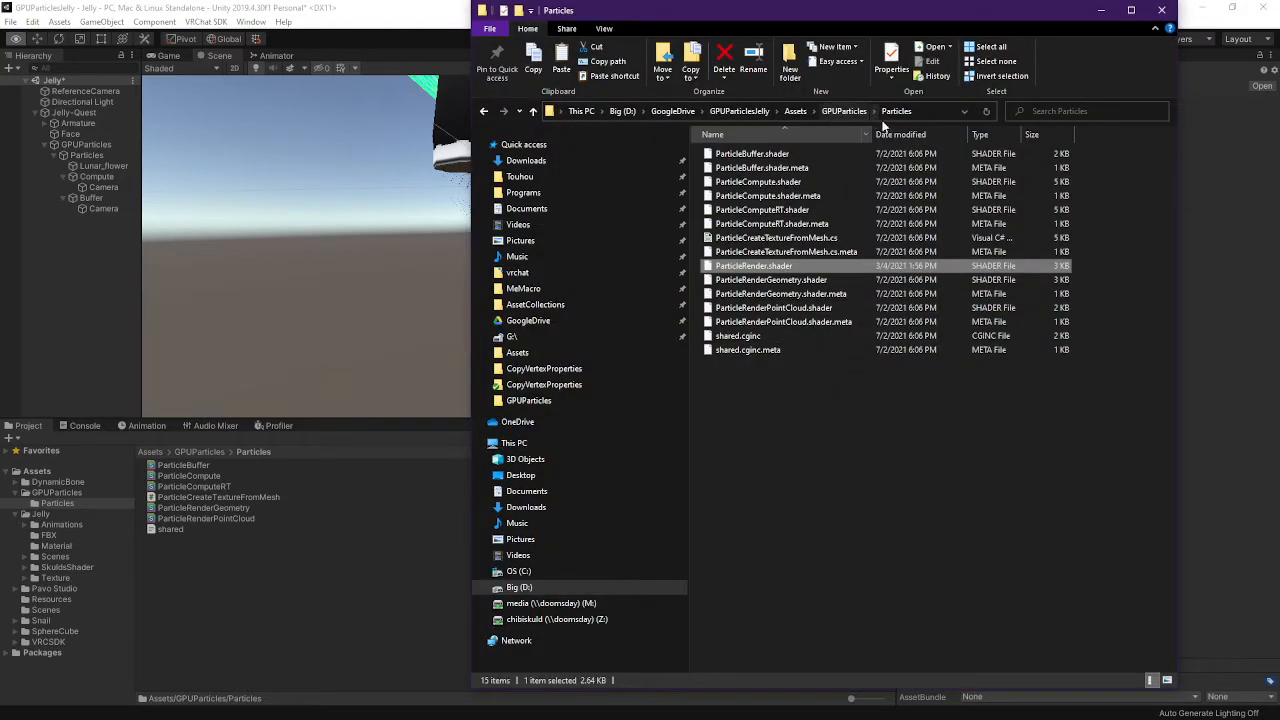
left_click(244, 638)
left_click(182, 509)
left_click(197, 519)
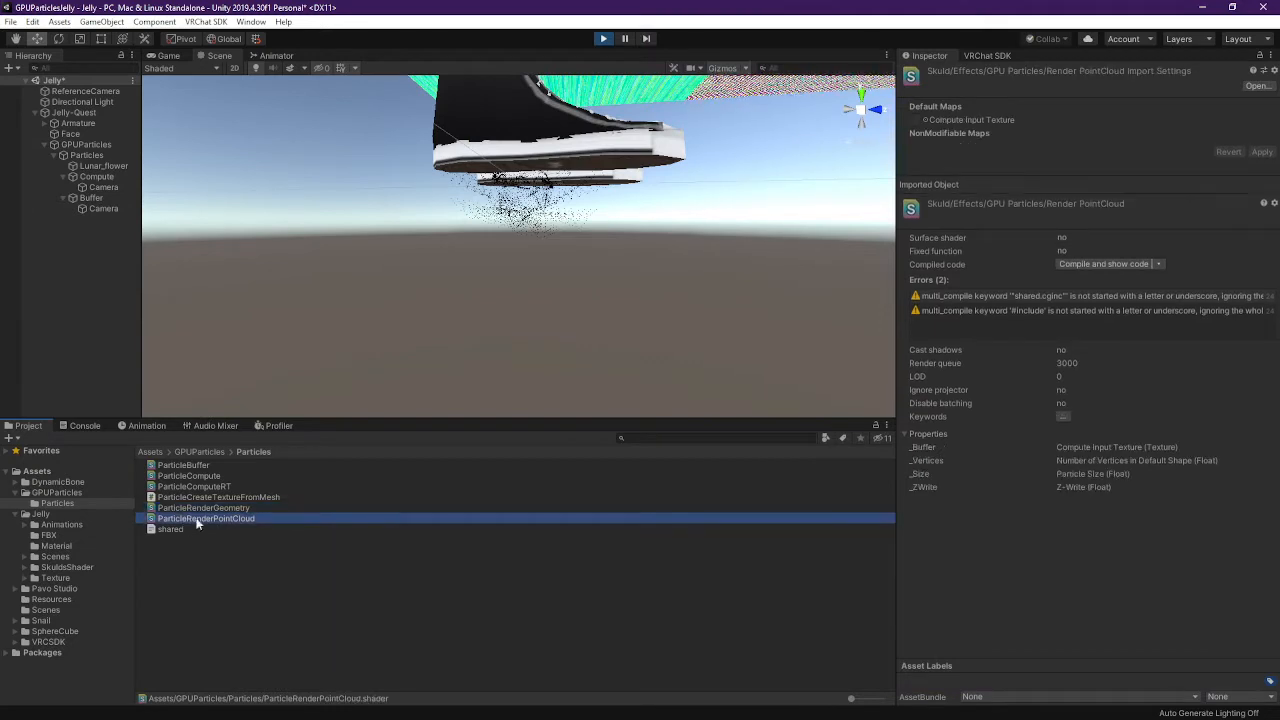
left_click(205, 487)
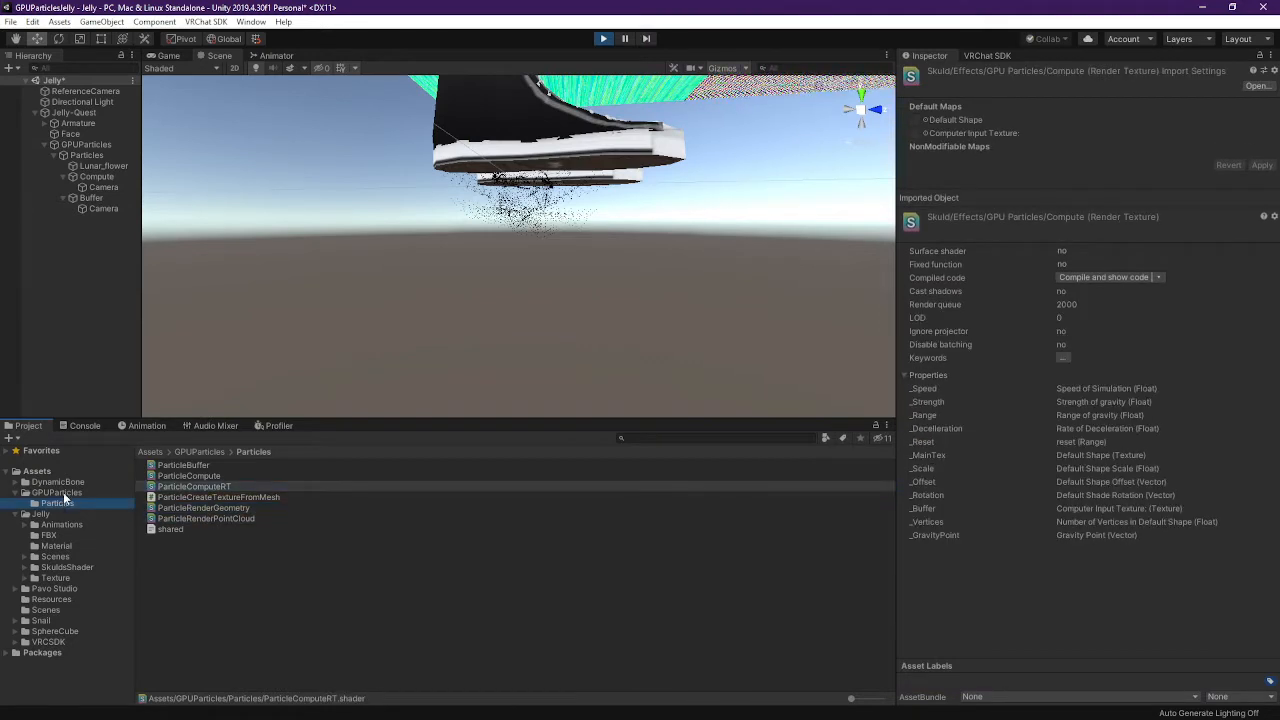
left_click(66, 493)
key("alt+Tab")
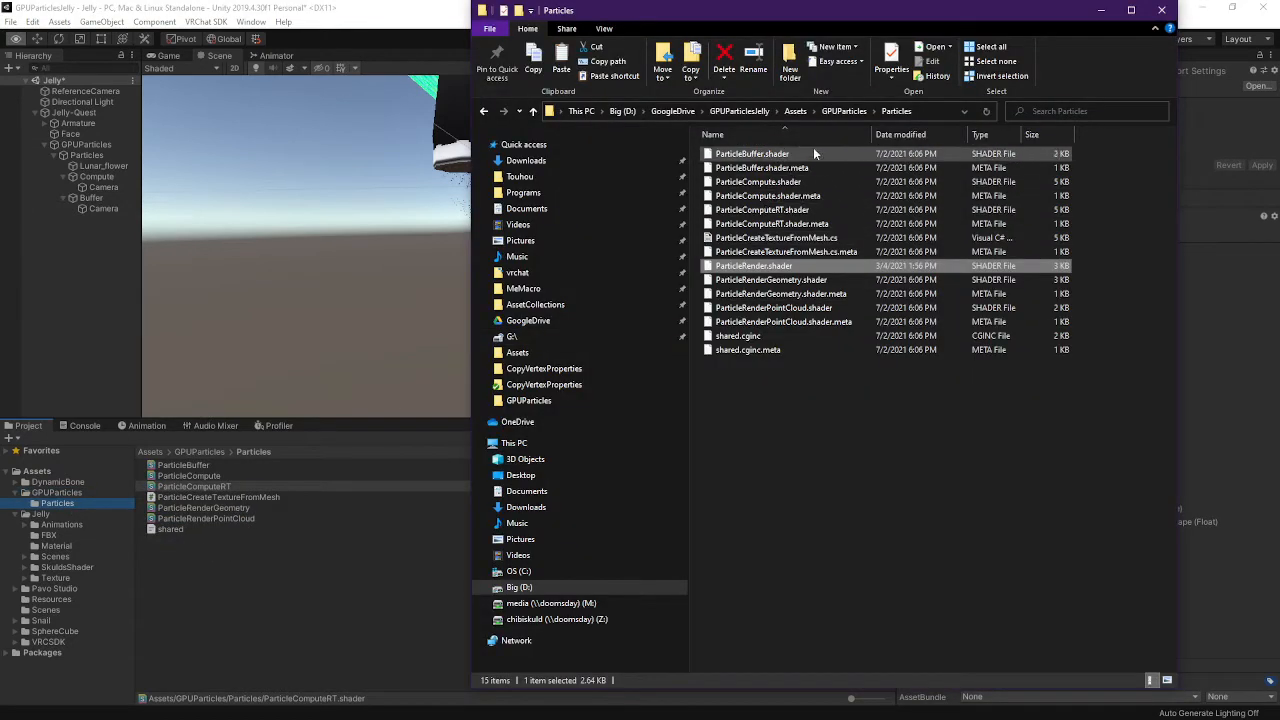
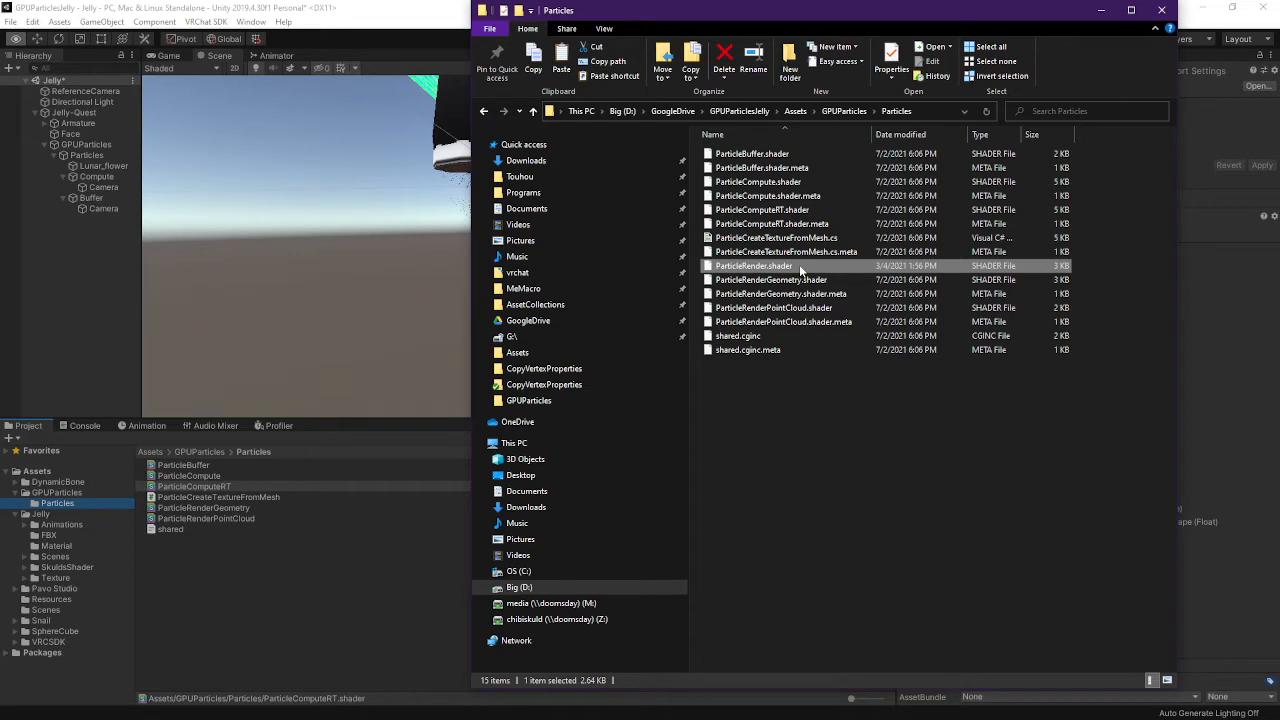
Import ParticleRender.shader into the Particles folder and delete the duplicate ParticleRender 1
left_click_drag(799, 264, 266, 528)
left_click(213, 508)
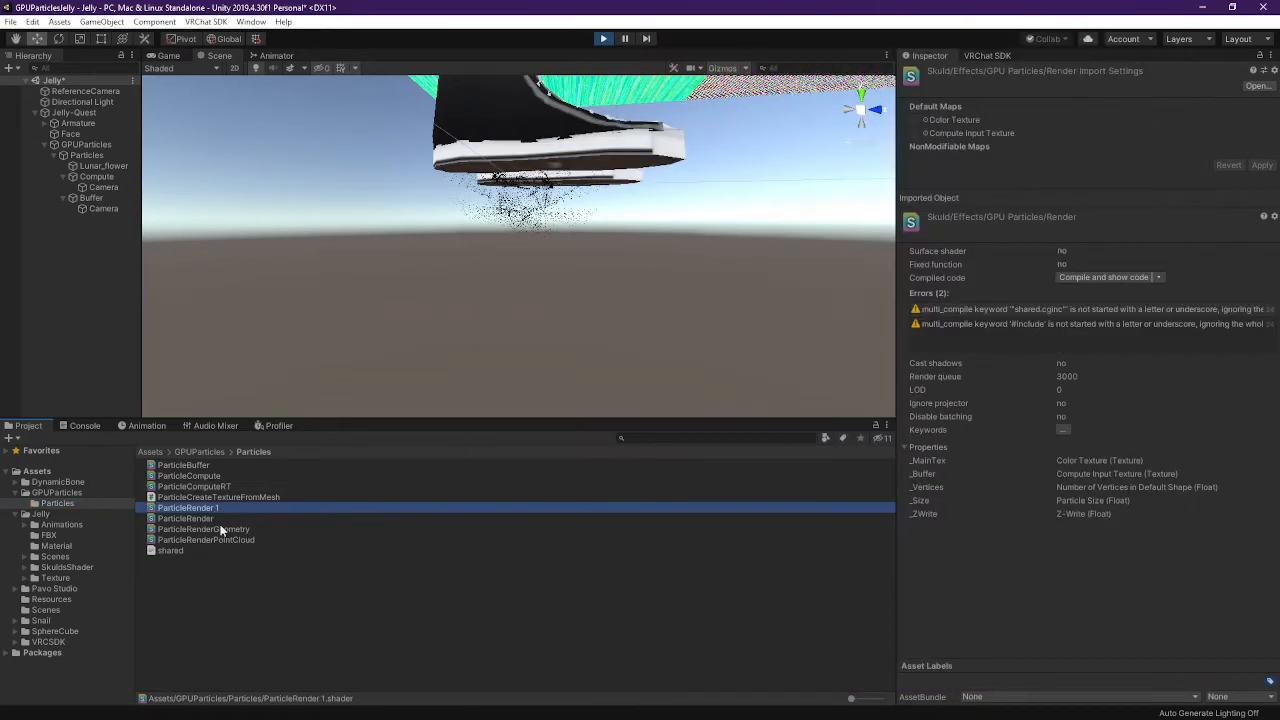
key("Delete")
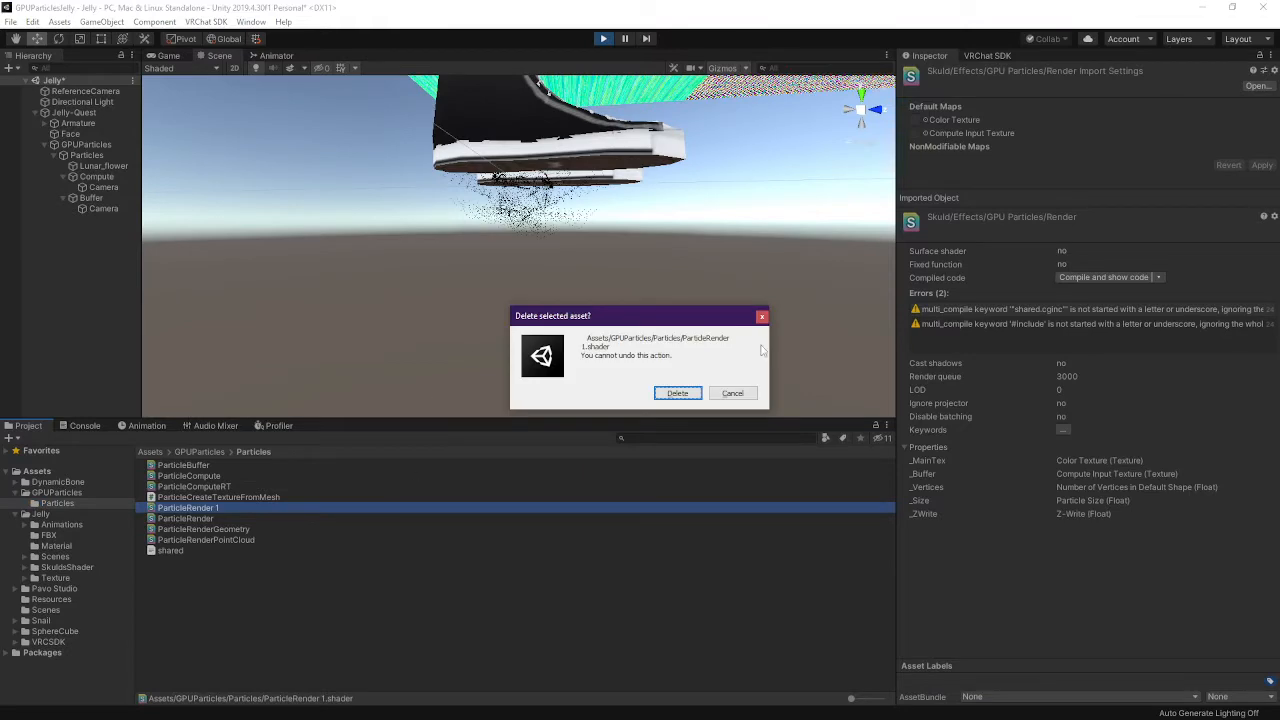
left_click(678, 393)
left_click(211, 509)
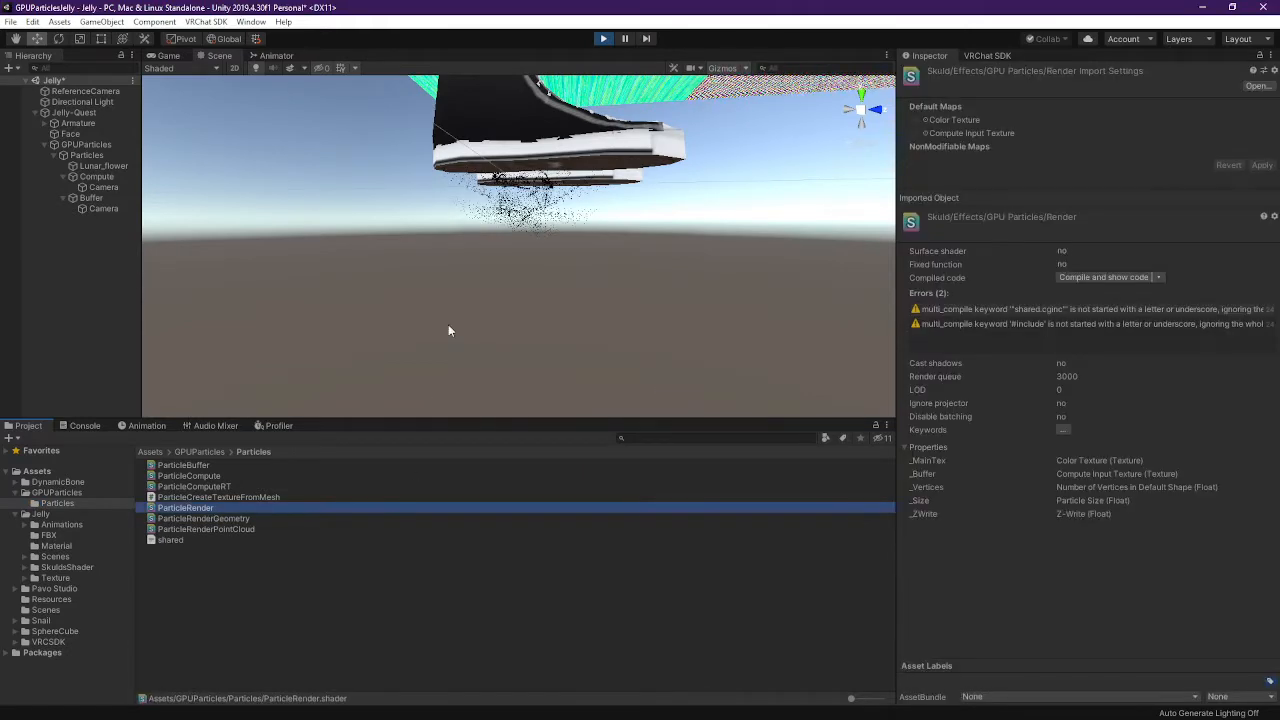
right_click_drag(582, 240, 584, 320)
Select Lunar_flower and switch its material to the Skuld/Effects/GPU Particles/Render shader
key("s")
key("w")
left_click(568, 224)
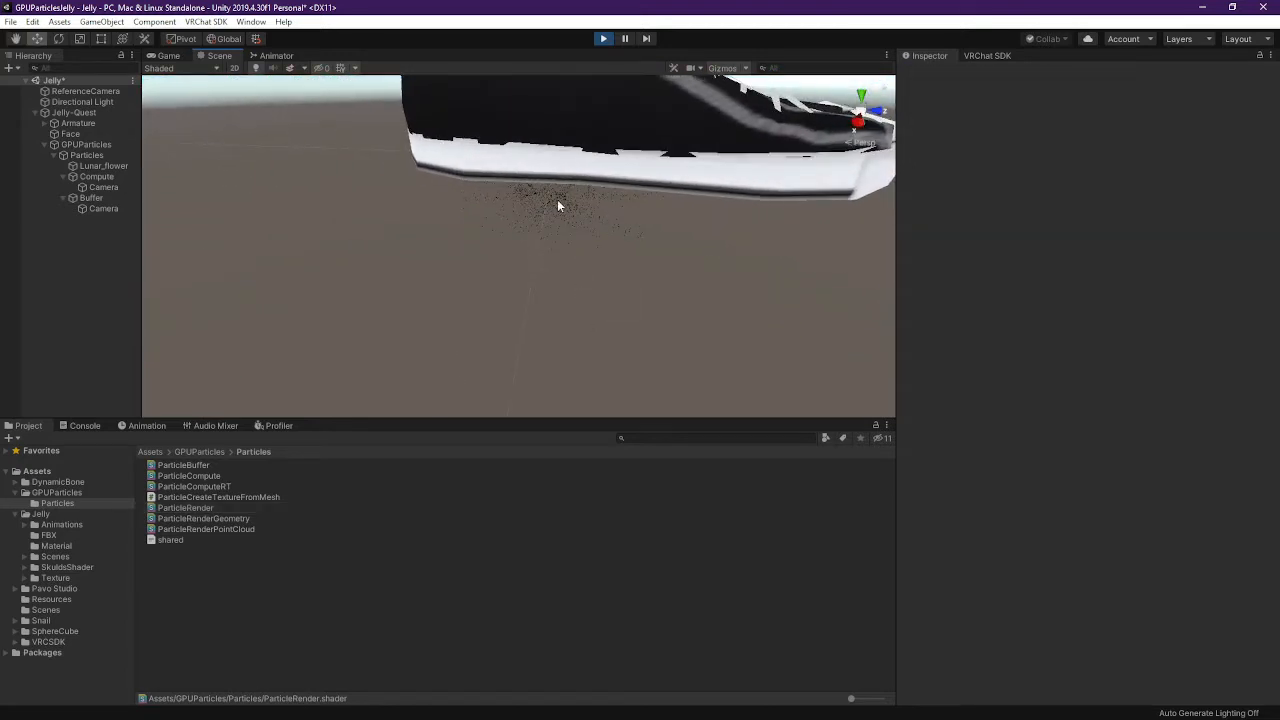
left_click(104, 166)
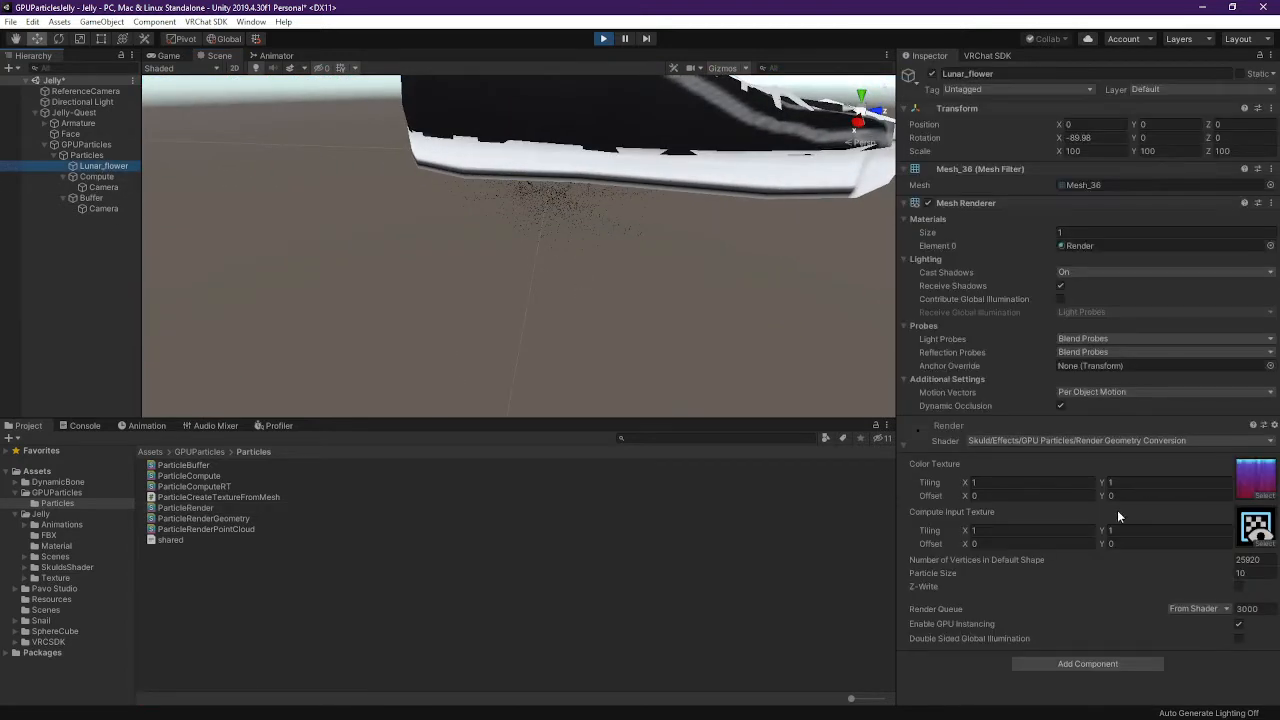
left_click(1106, 441)
left_click(1030, 485)
left_click(1024, 483)
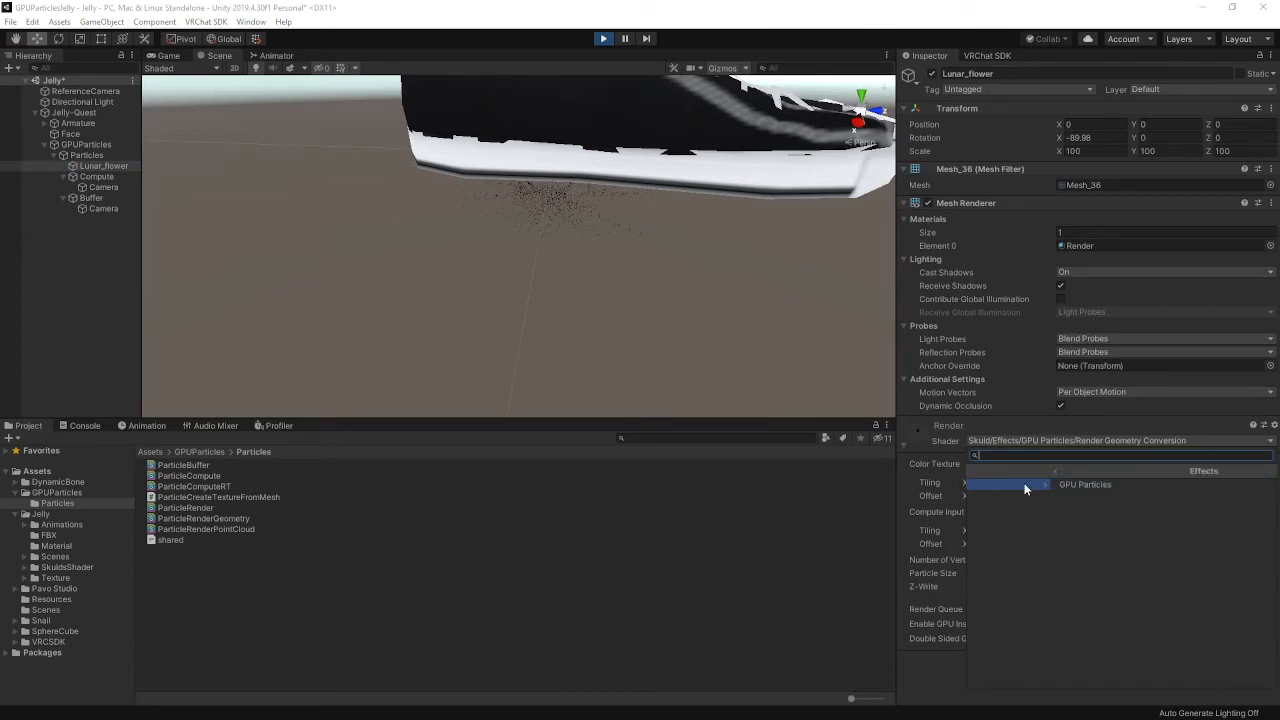
left_click(1024, 483)
left_click(1026, 518)
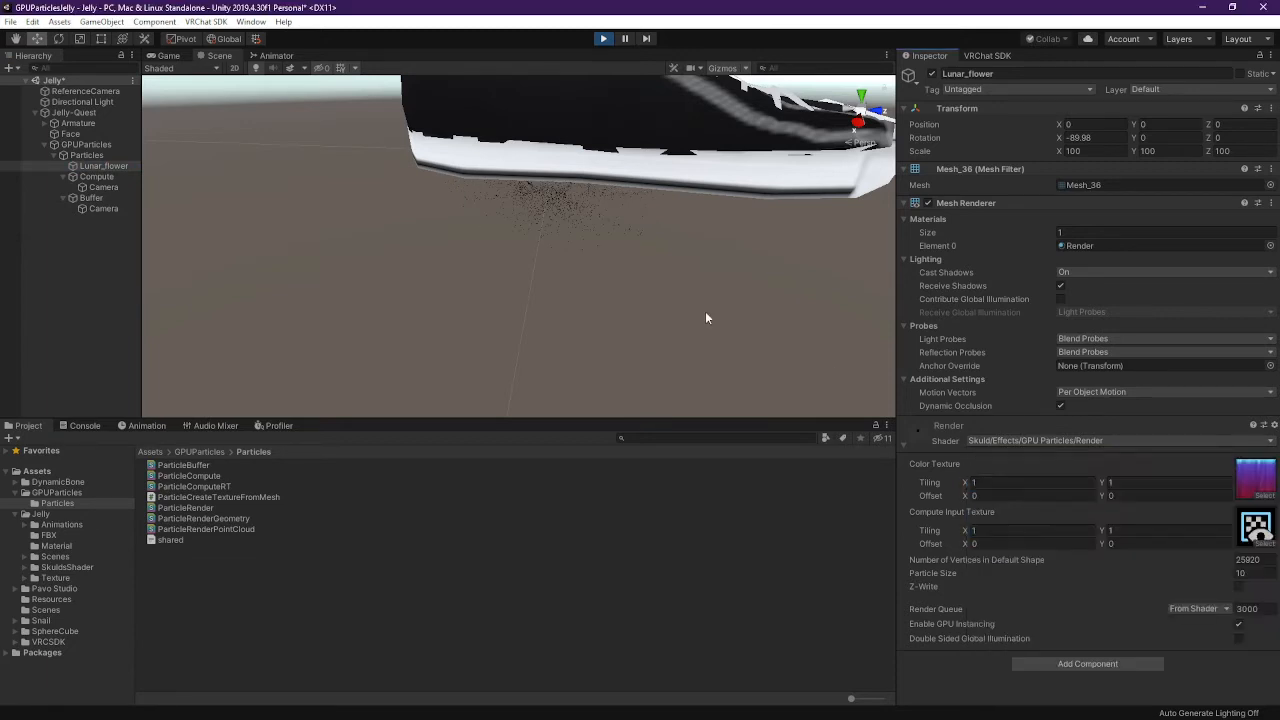
Assign the ComputeInput texture to the material's Compute Input Texture slot
left_click_drag(705, 311, 544, 262, "alt")
left_click(1260, 535)
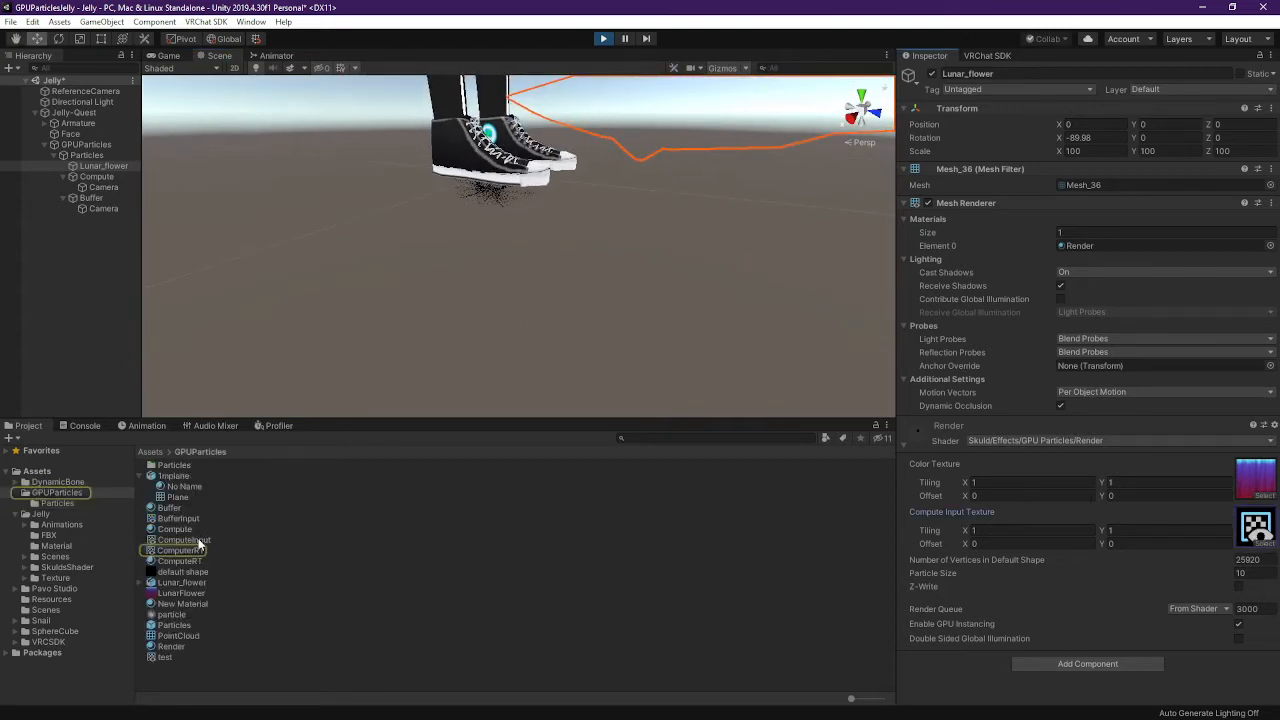
left_click_drag(199, 541, 1266, 530)
scroll(538, 216, "down", 8)
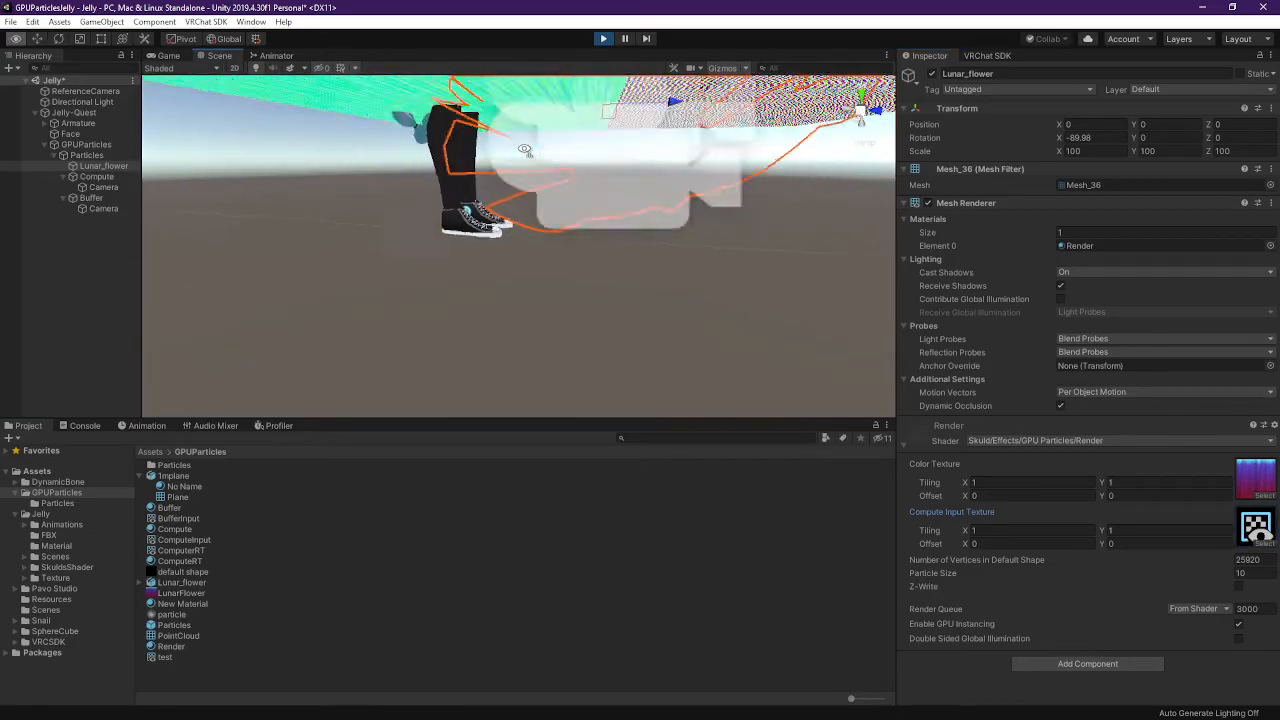
key("w")
mouse_move(540, 214)
right_mouse_down()
mouse_move(580, 163)
mouse_move(568, 148)
mouse_move(532, 204)
right_mouse_up()
key("s")
key("w")
key("s")
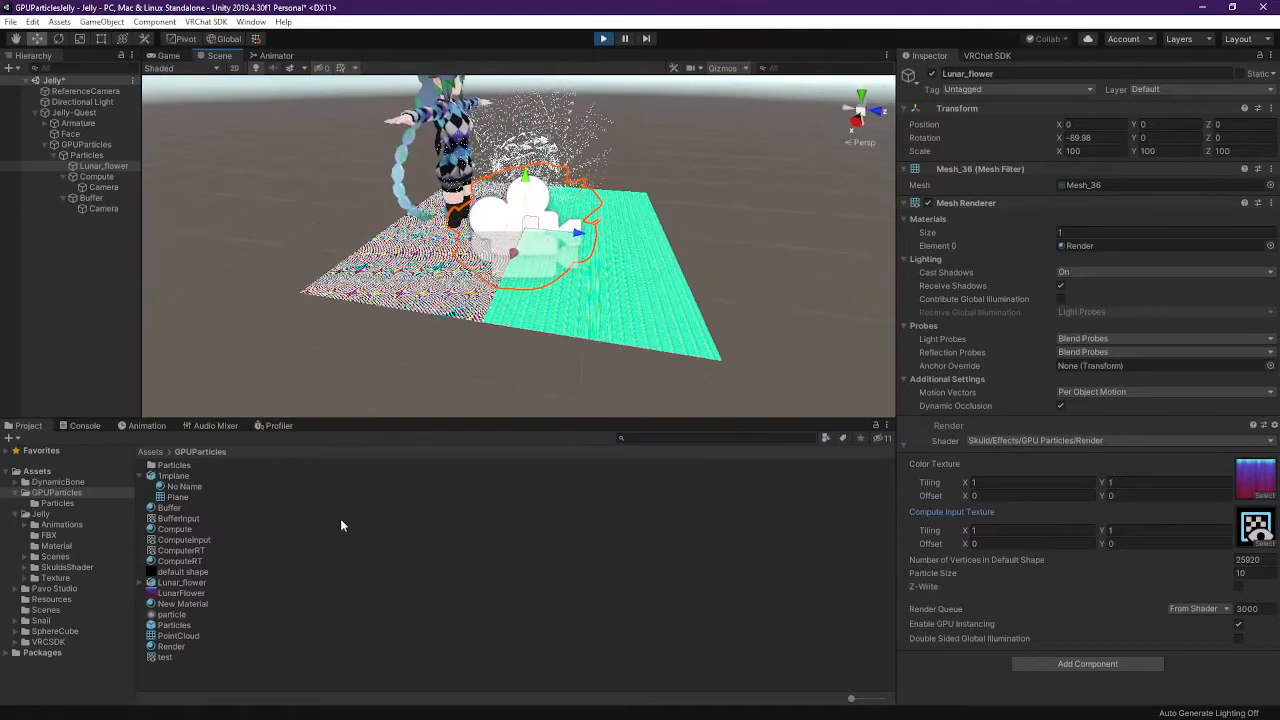
Change the material's shader to GPU Particles Render Geometry Conversion
left_click(1056, 440)
left_click(1026, 483)
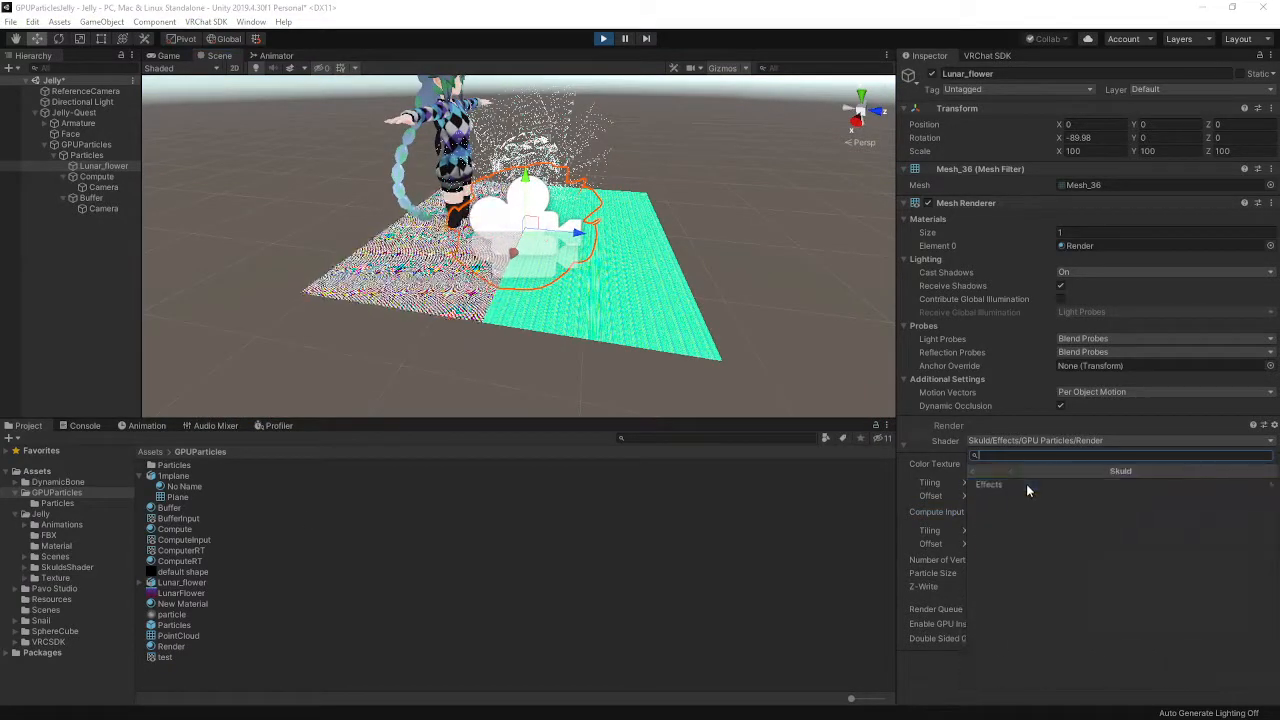
left_click(1026, 484)
left_click(1027, 485)
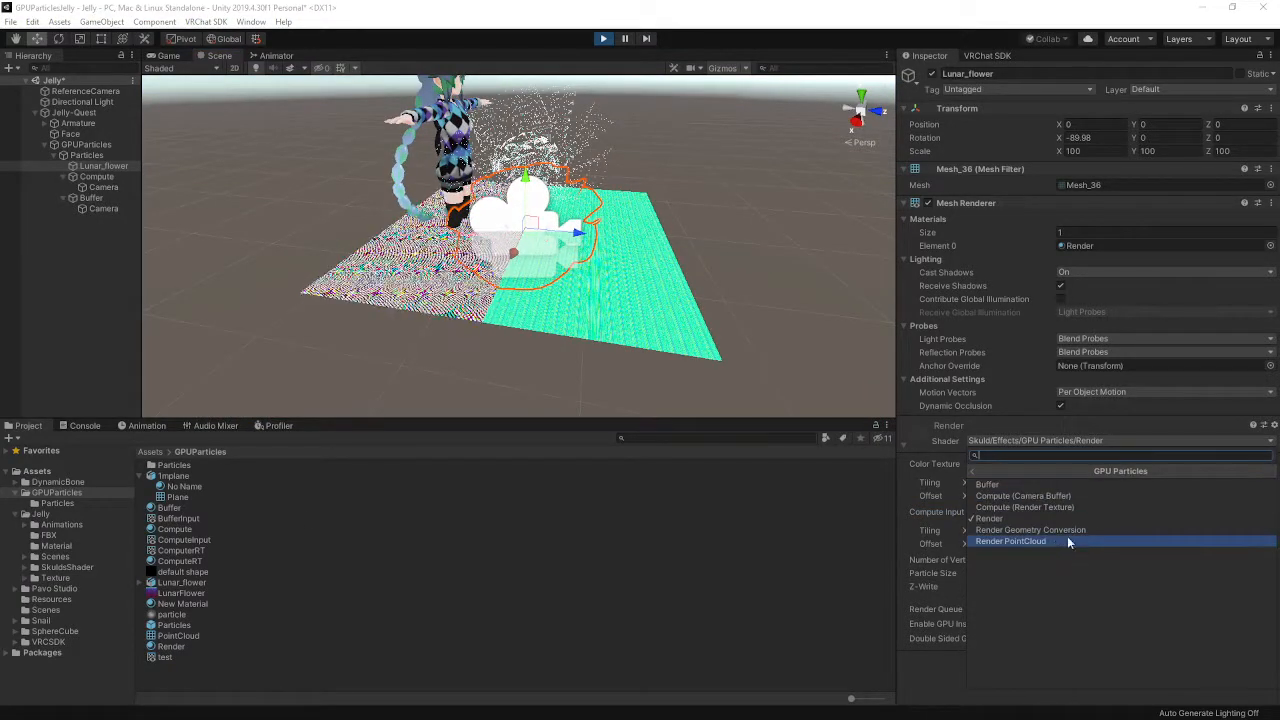
left_click(1076, 530)
right_click_drag(692, 285, 697, 204)
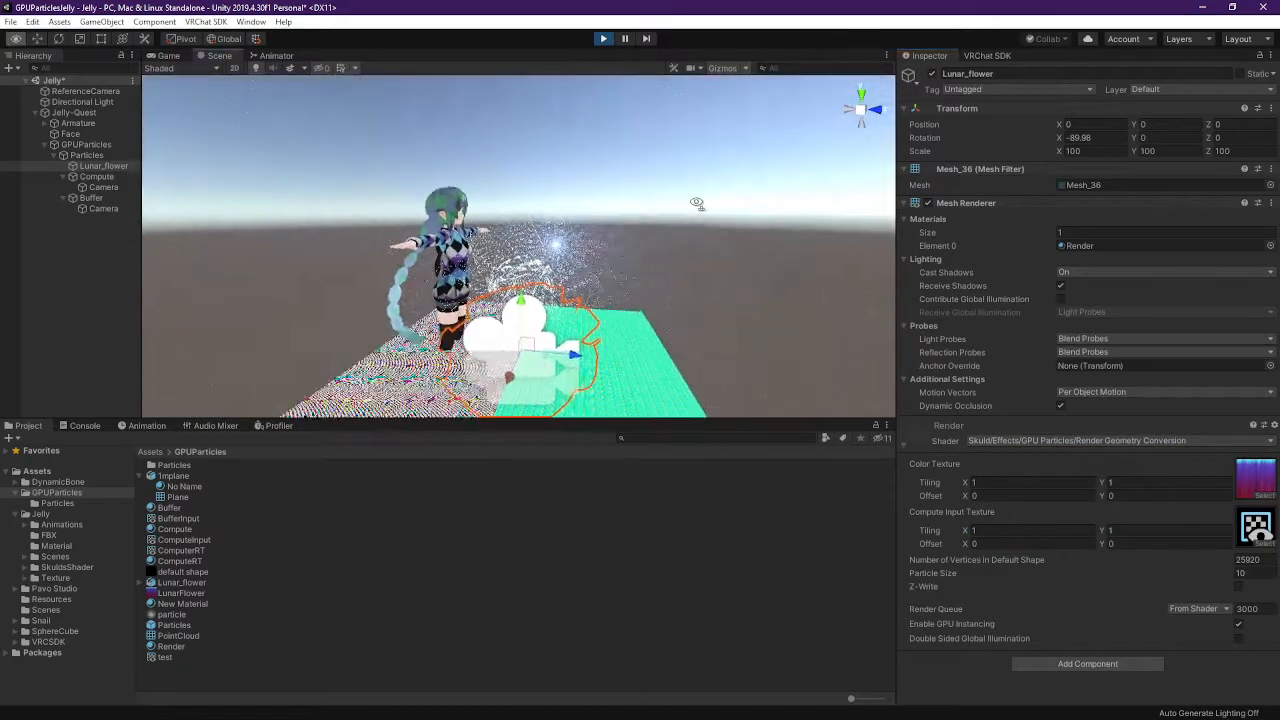
Try the Render PointCloud shader, then return to Render Geometry Conversion
left_click(1108, 439)
left_click(1027, 486)
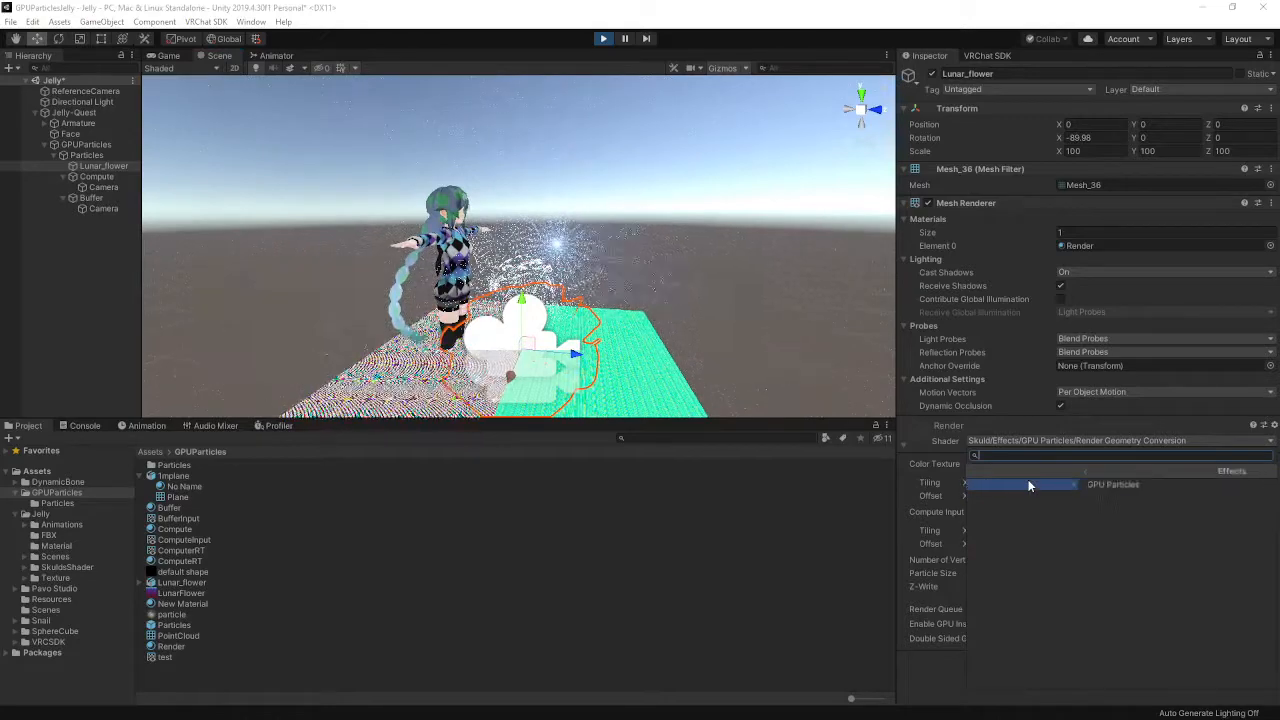
left_click(1028, 482)
left_click(1040, 538)
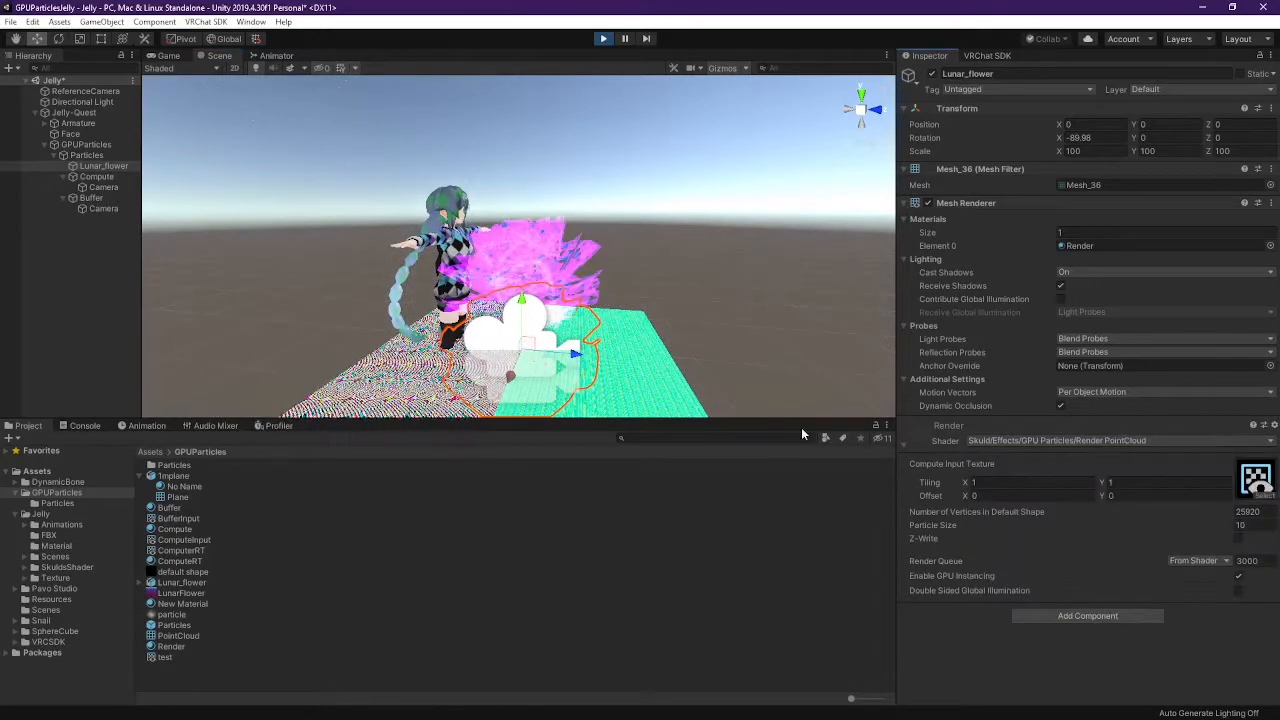
left_click(1069, 440)
left_click(1060, 486)
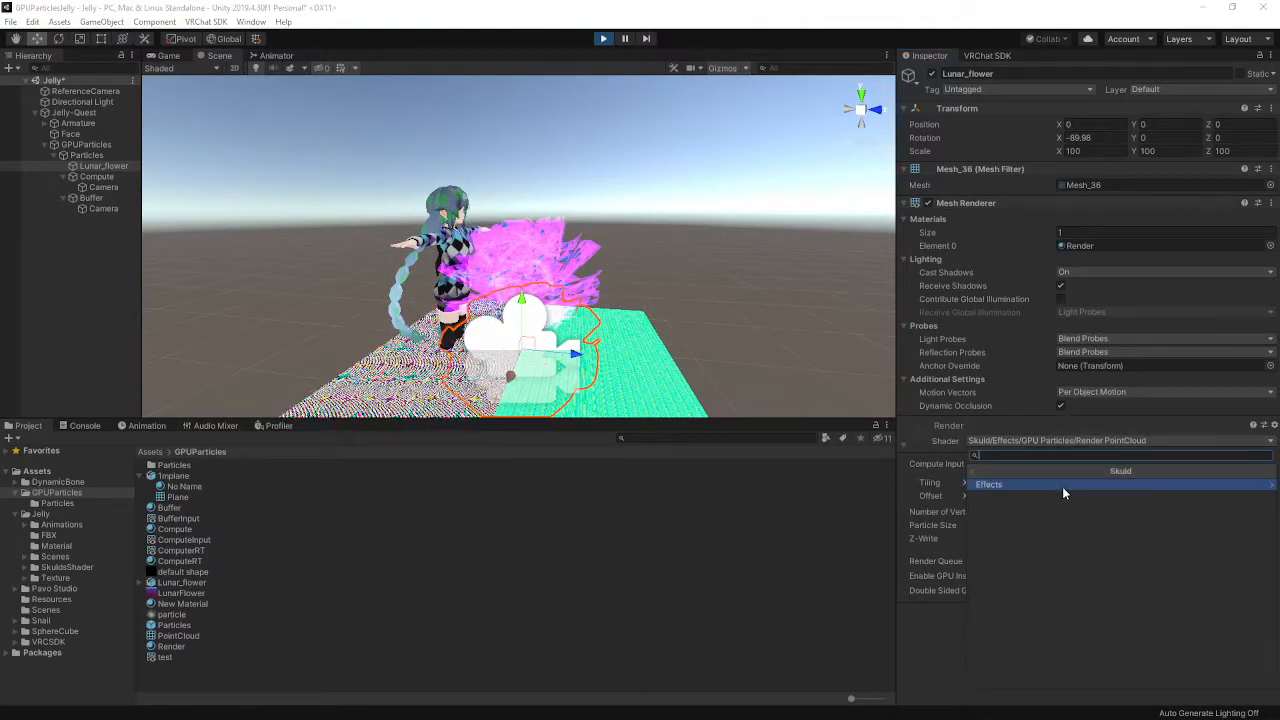
left_click(1062, 486)
left_click(1063, 485)
left_click(1048, 529)
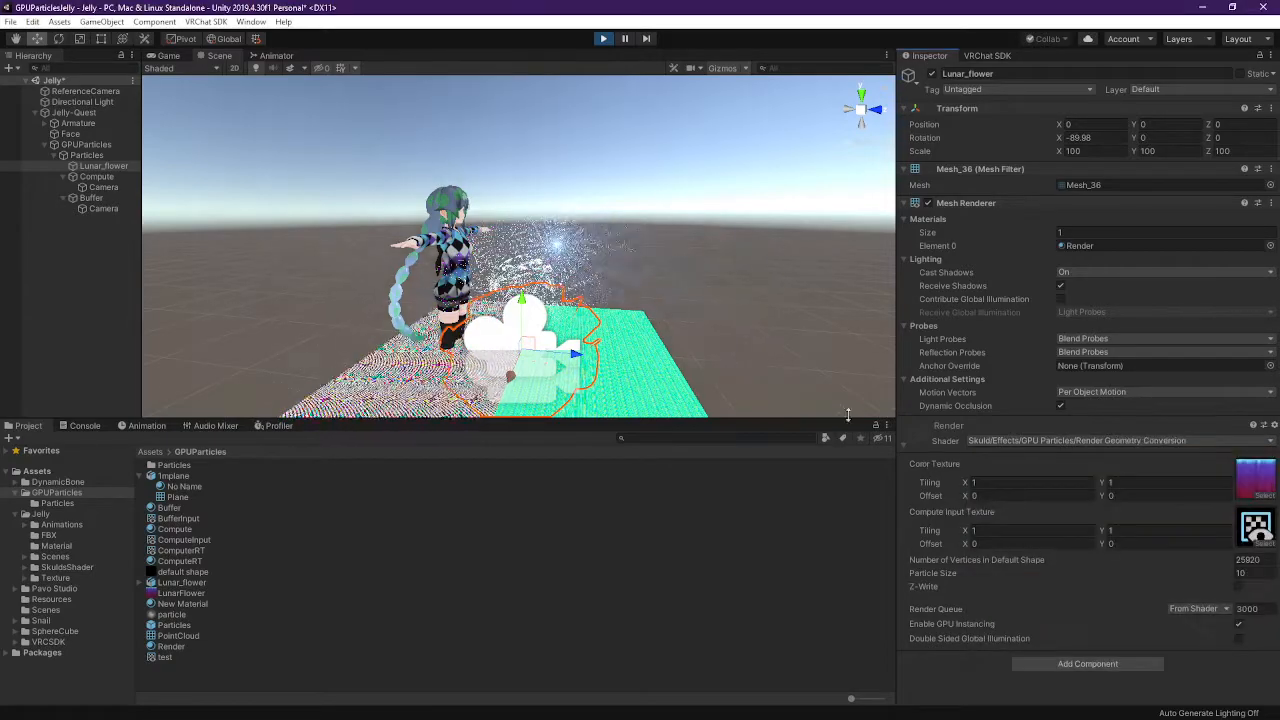
right_click_drag(625, 285, 690, 300)
key("s")
key("s")
key("s")
On the Compute material, set reset to 1 and Scale of Default Shape to 0.1
key("w")
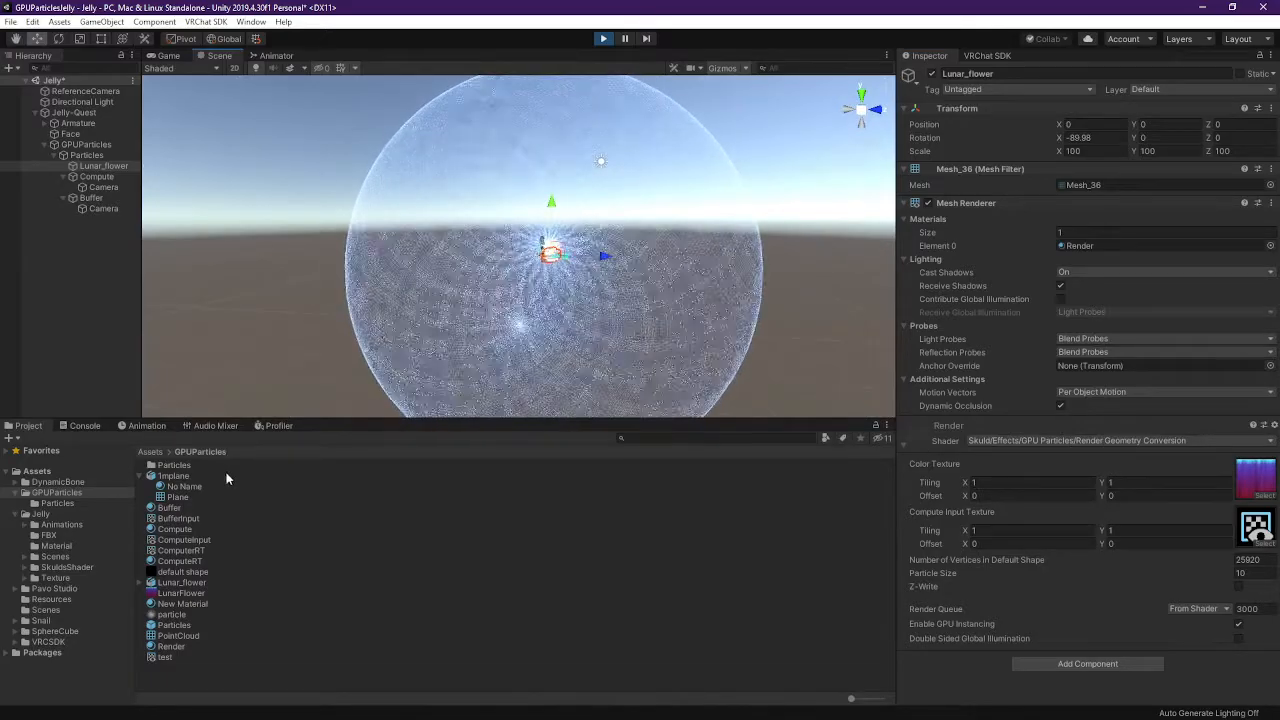
left_click(97, 177)
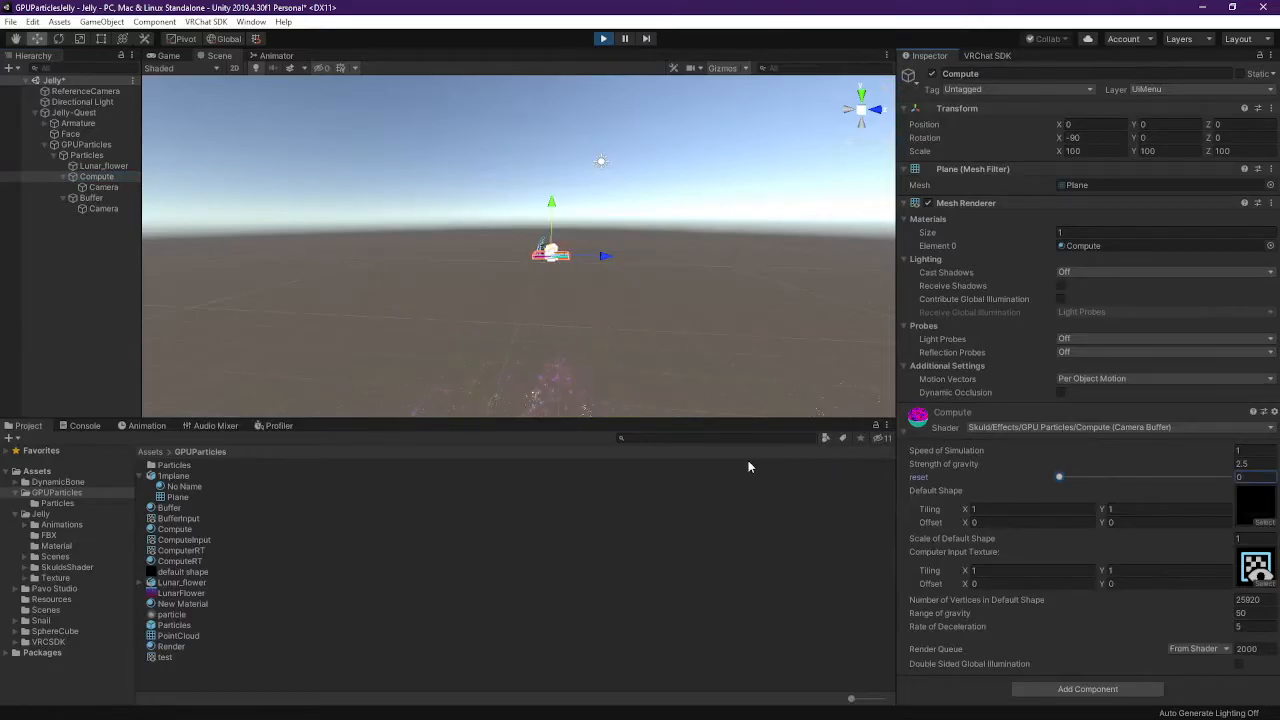
left_click_drag(1162, 476, 1229, 476)
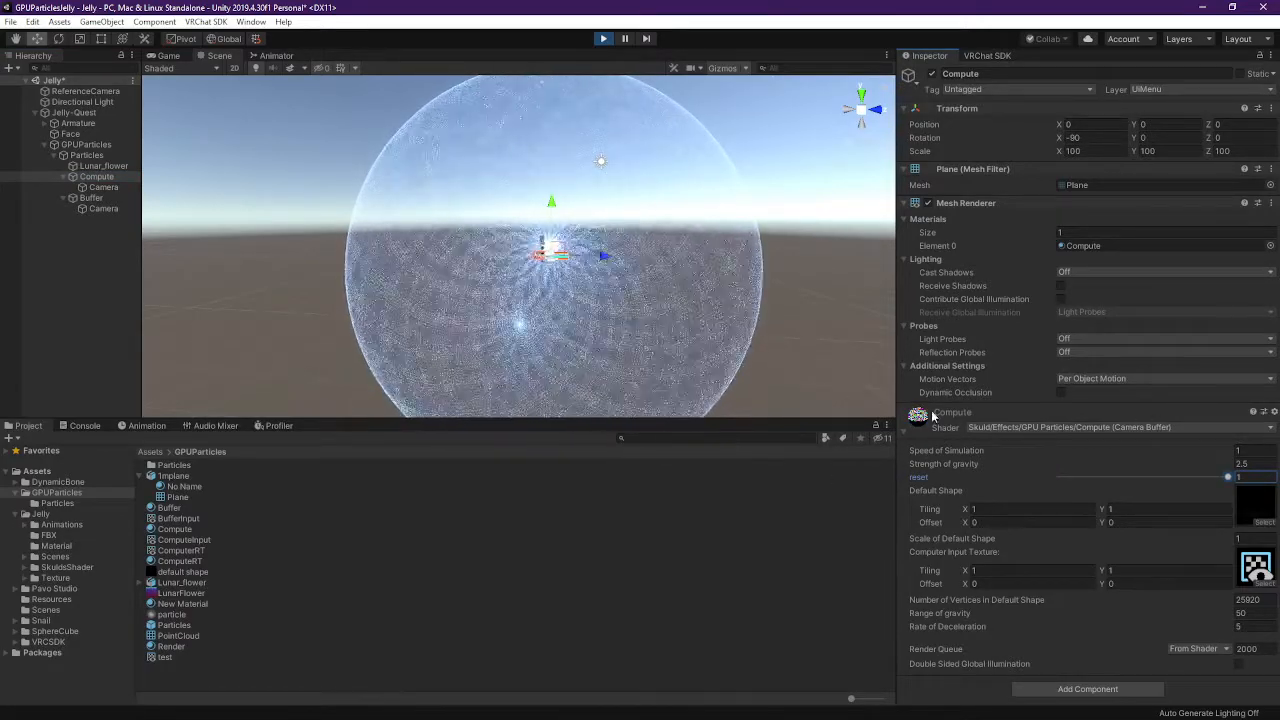
left_click(104, 177)
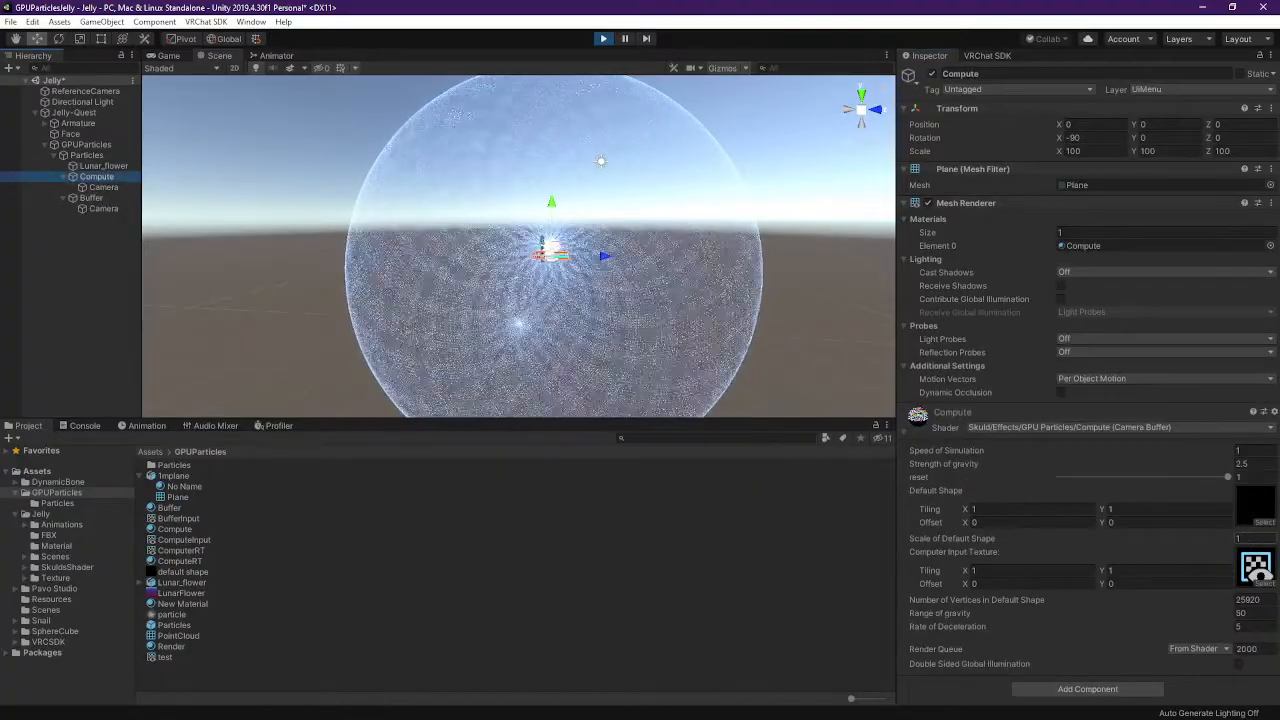
left_click(1253, 539)
type(".1")
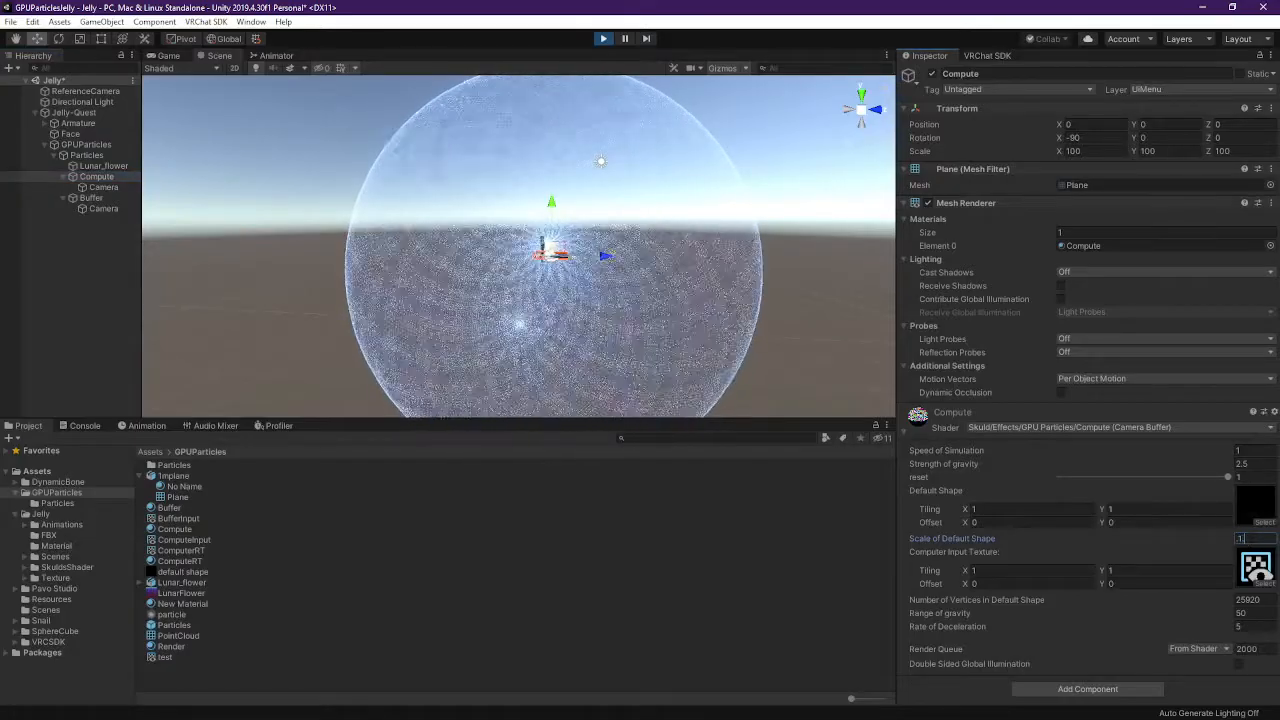
key("BackSpace")
key("BackSpace")
type("0")
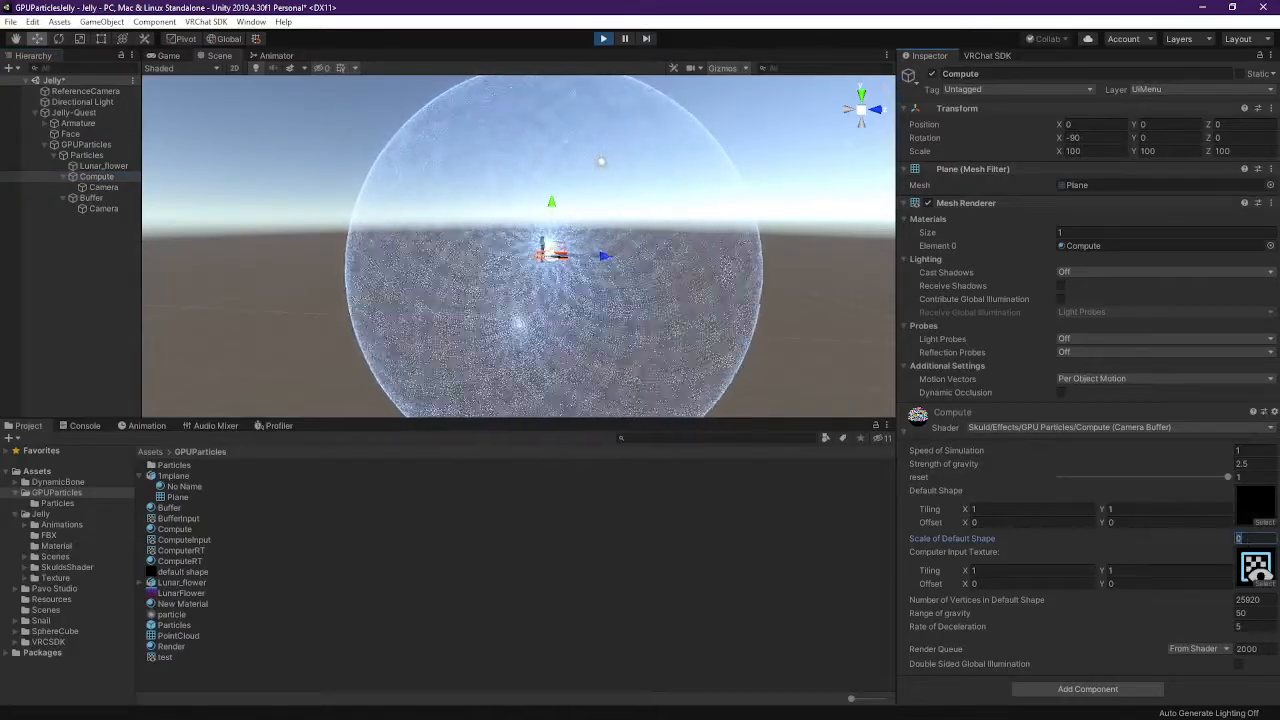
type(".1")
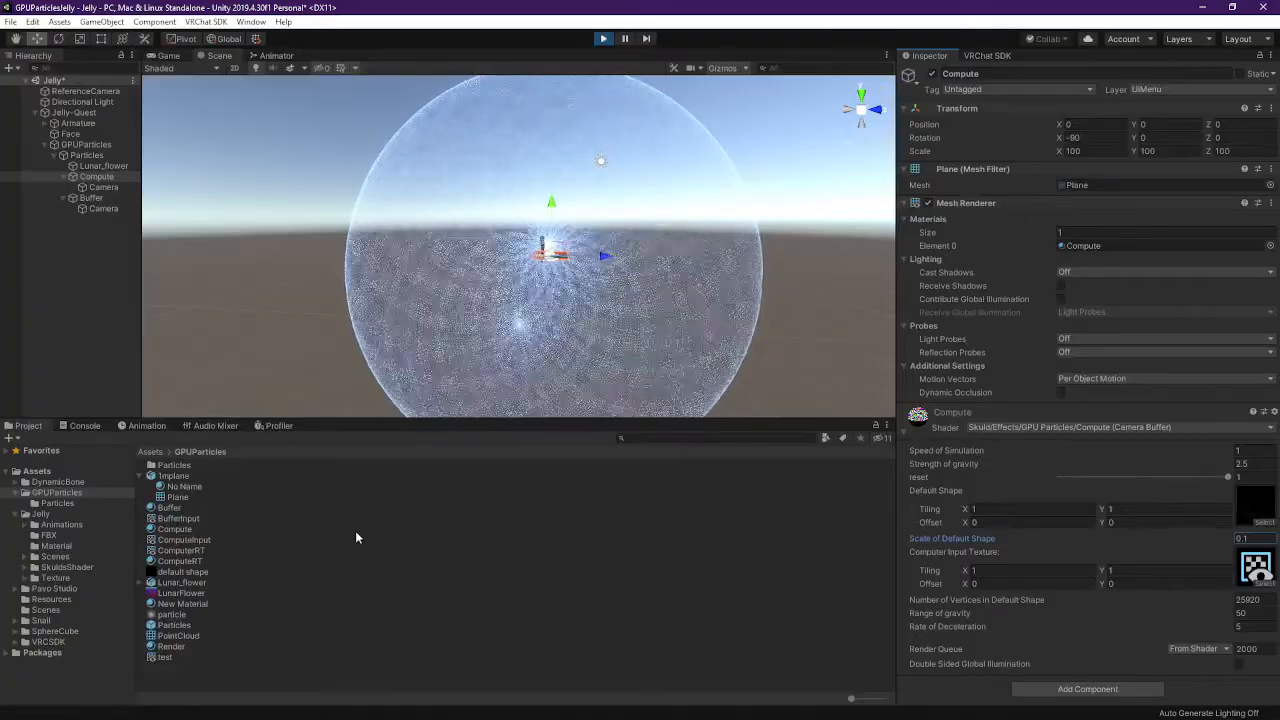
left_click(125, 179)
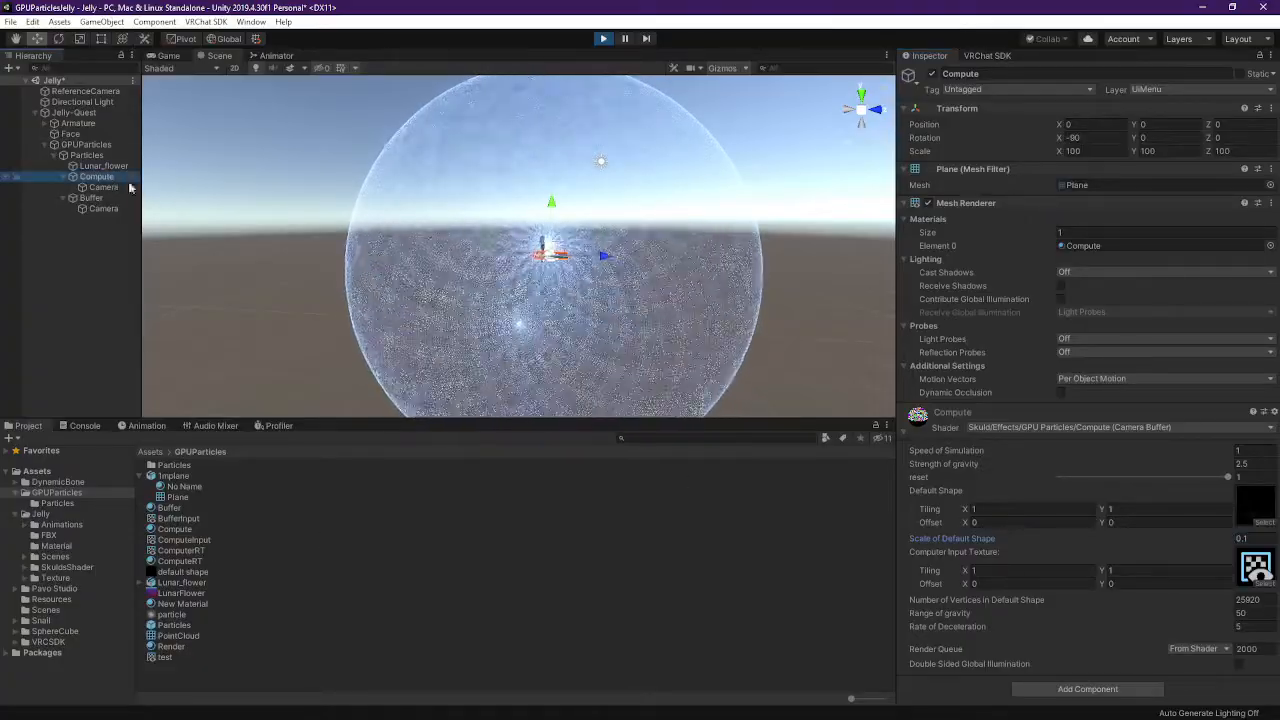
Browse the Compute material's Skuld shader list, closing it unchanged, and select Buffer
left_click(1152, 427)
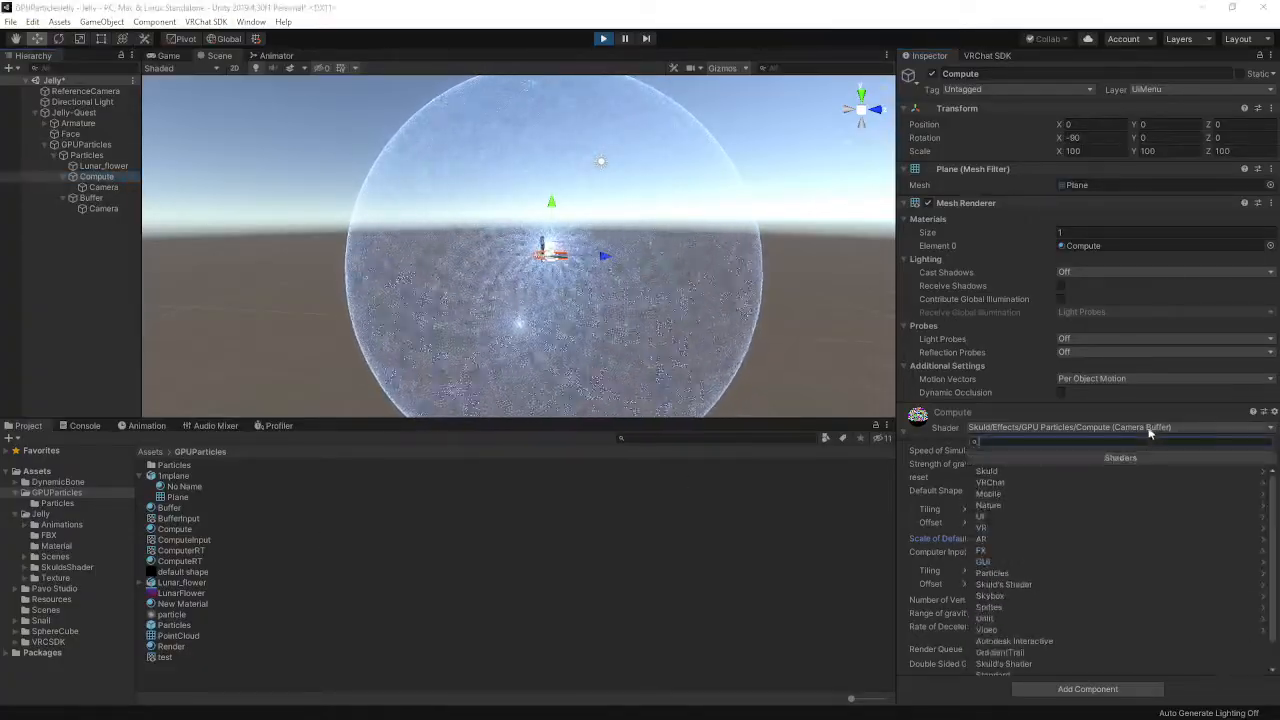
left_click(1023, 470)
left_click(1022, 471)
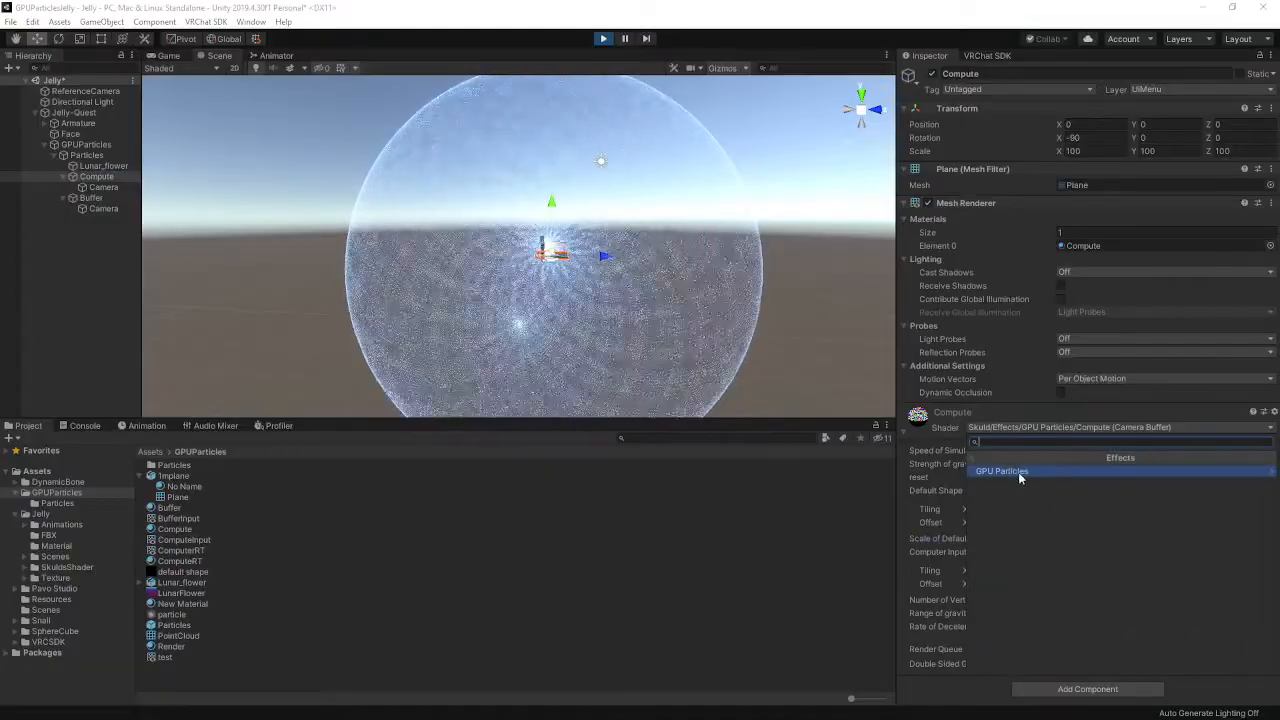
left_click(406, 502)
left_click(100, 201)
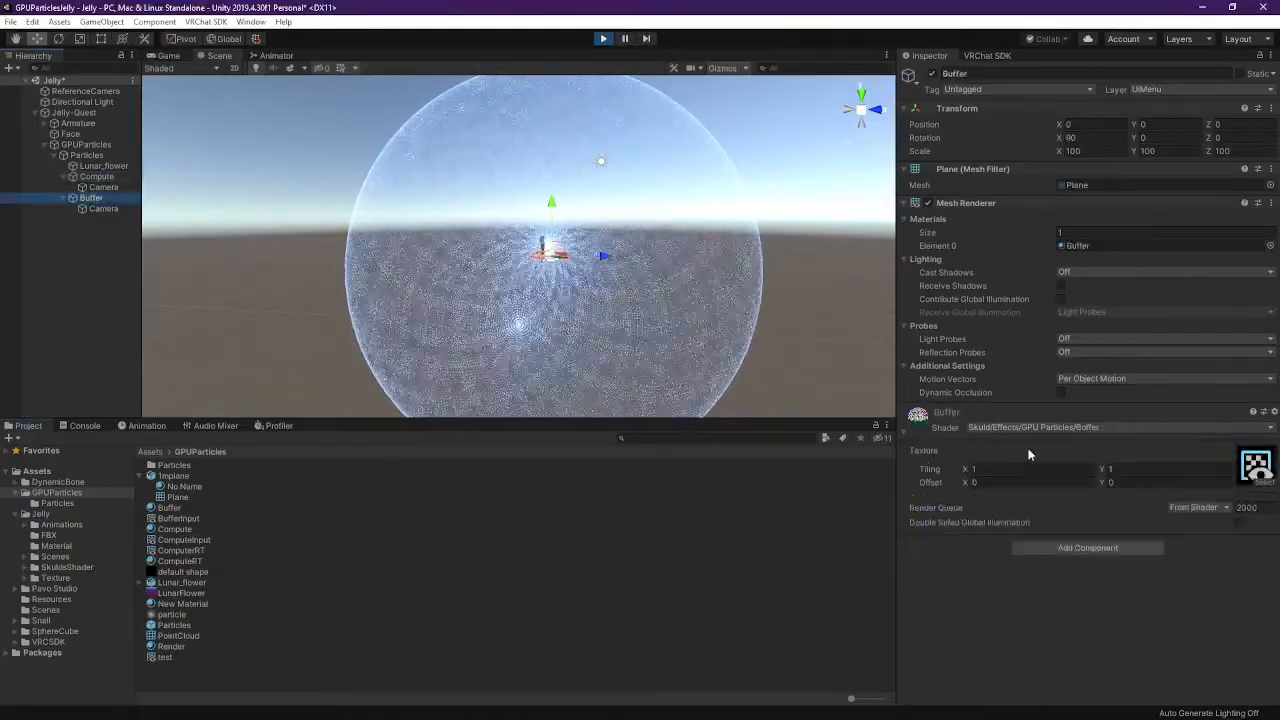
Switch Lunar_flower's material to the Skuld/Effects/GPU Particles/Render shader
left_click(104, 165)
left_click(1103, 440)
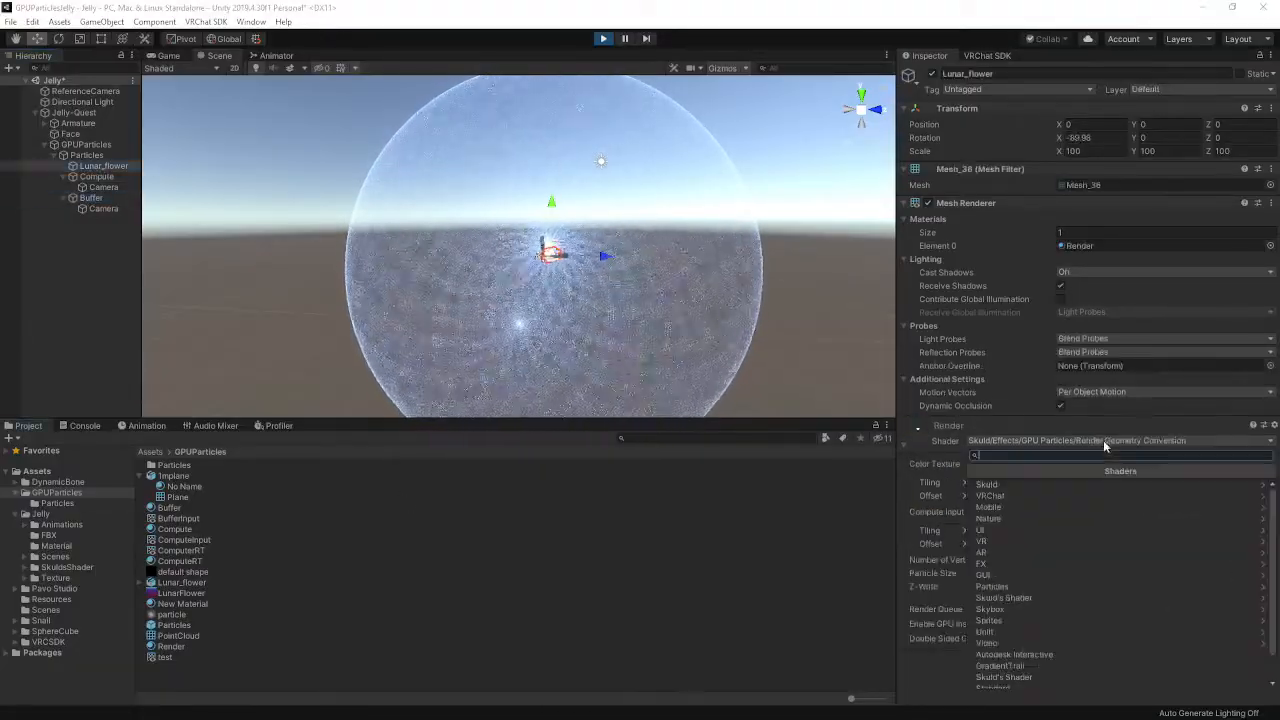
left_click(1026, 488)
left_click(1021, 485)
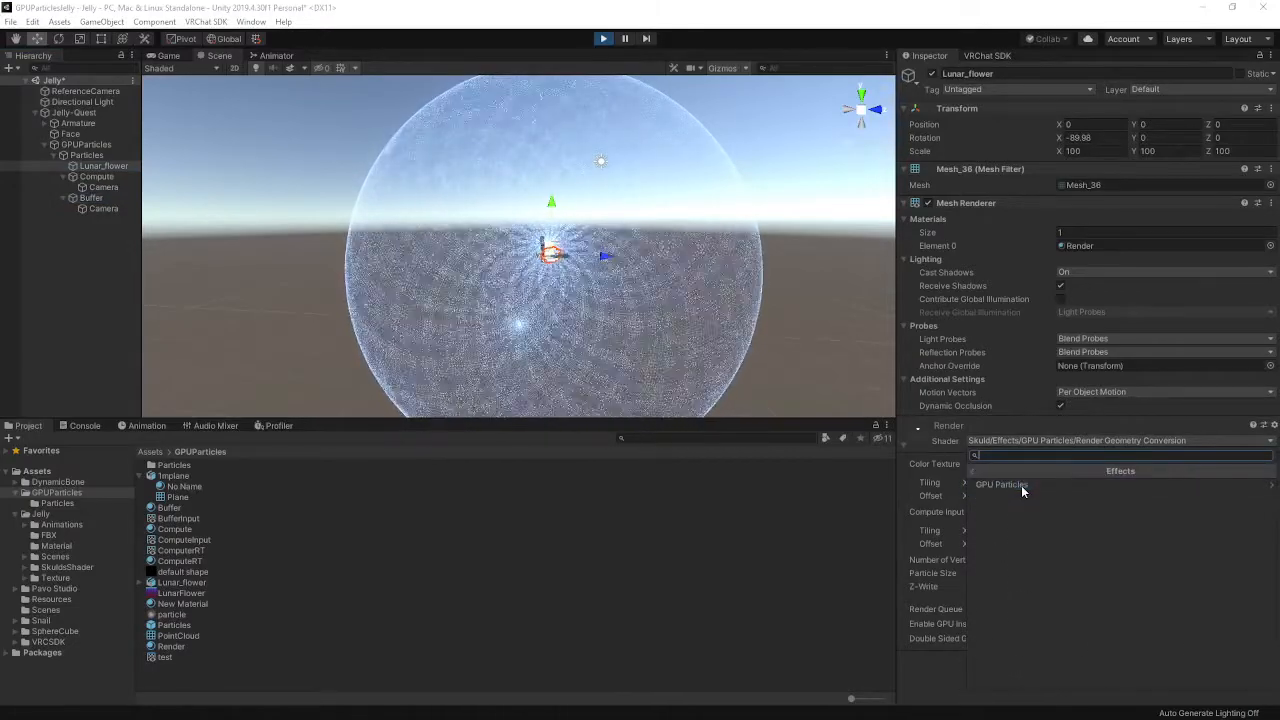
left_click(1021, 485)
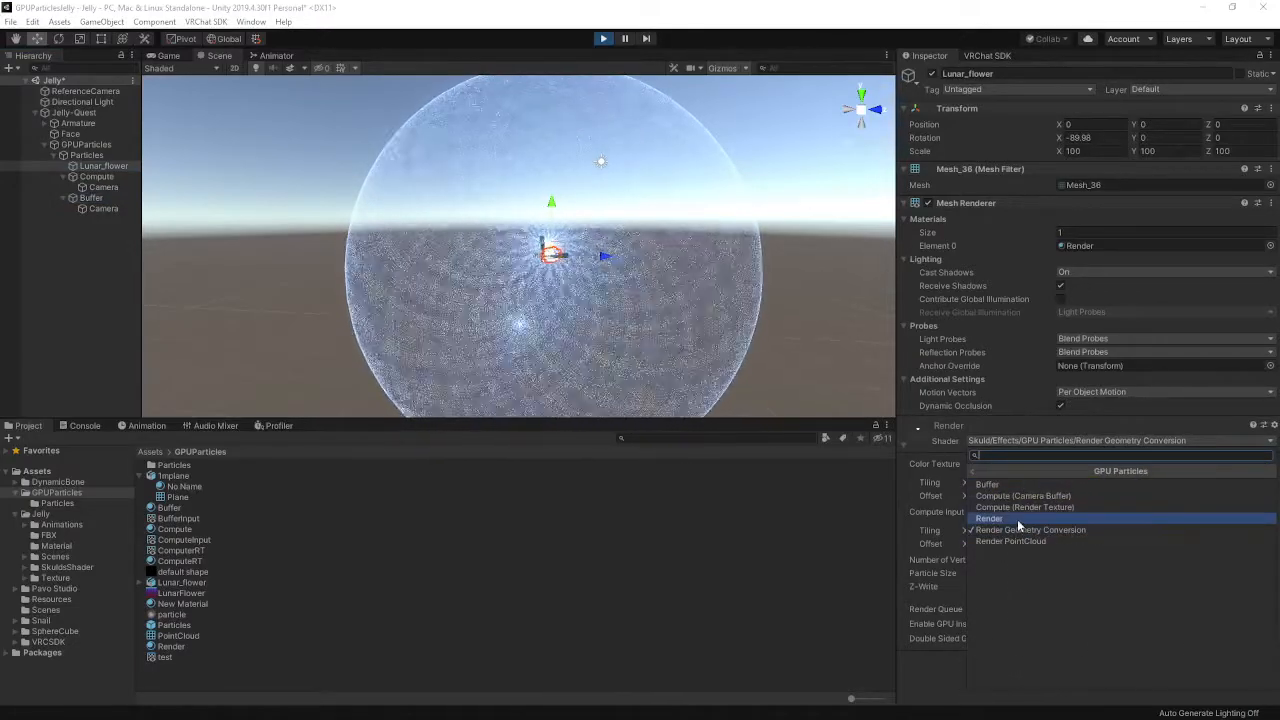
left_click(1017, 519)
left_click(1097, 438)
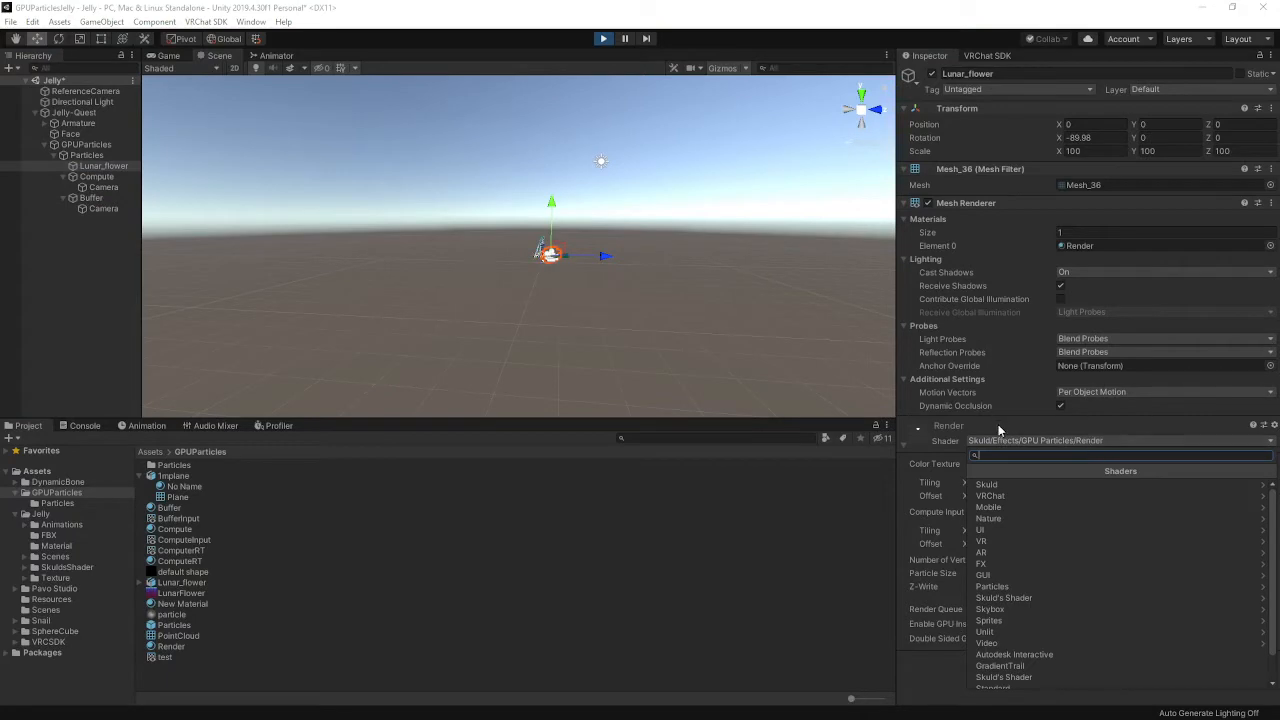
left_click(562, 278)
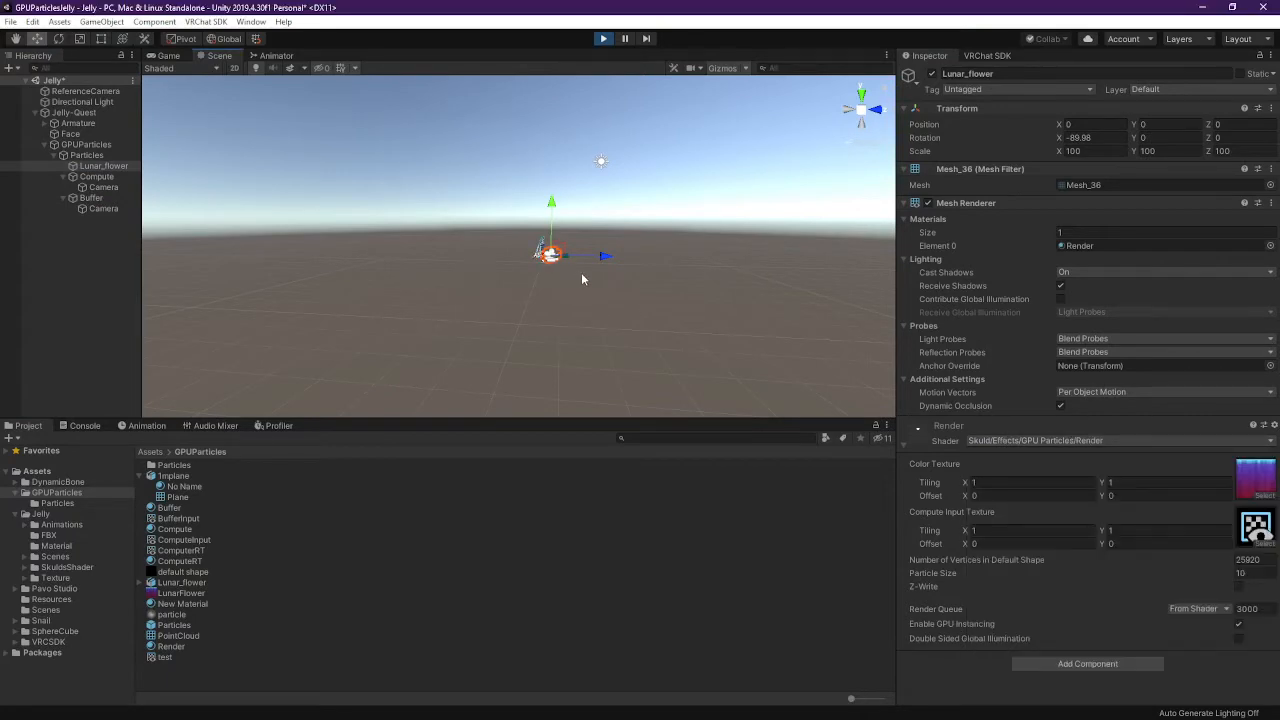
right_click_drag(581, 279, 612, 343)
key("w")
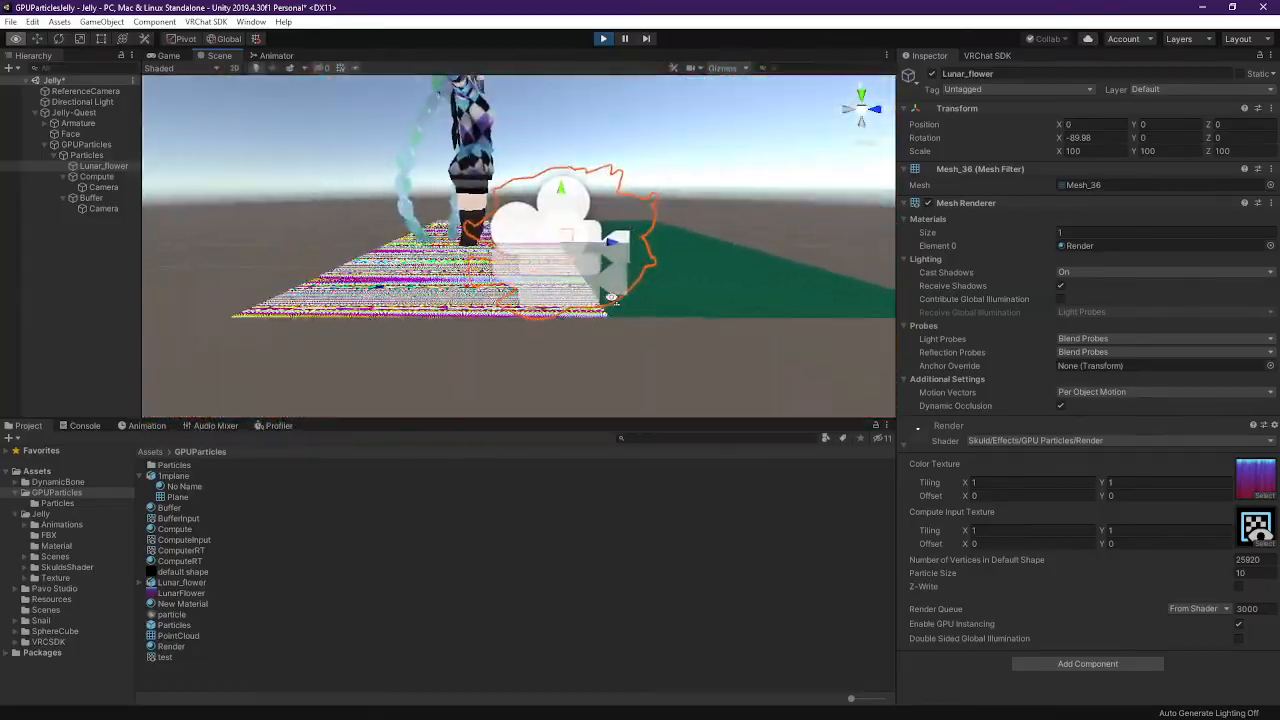
Set the Compute material's Scale of Default Shape to 1
left_click(104, 175)
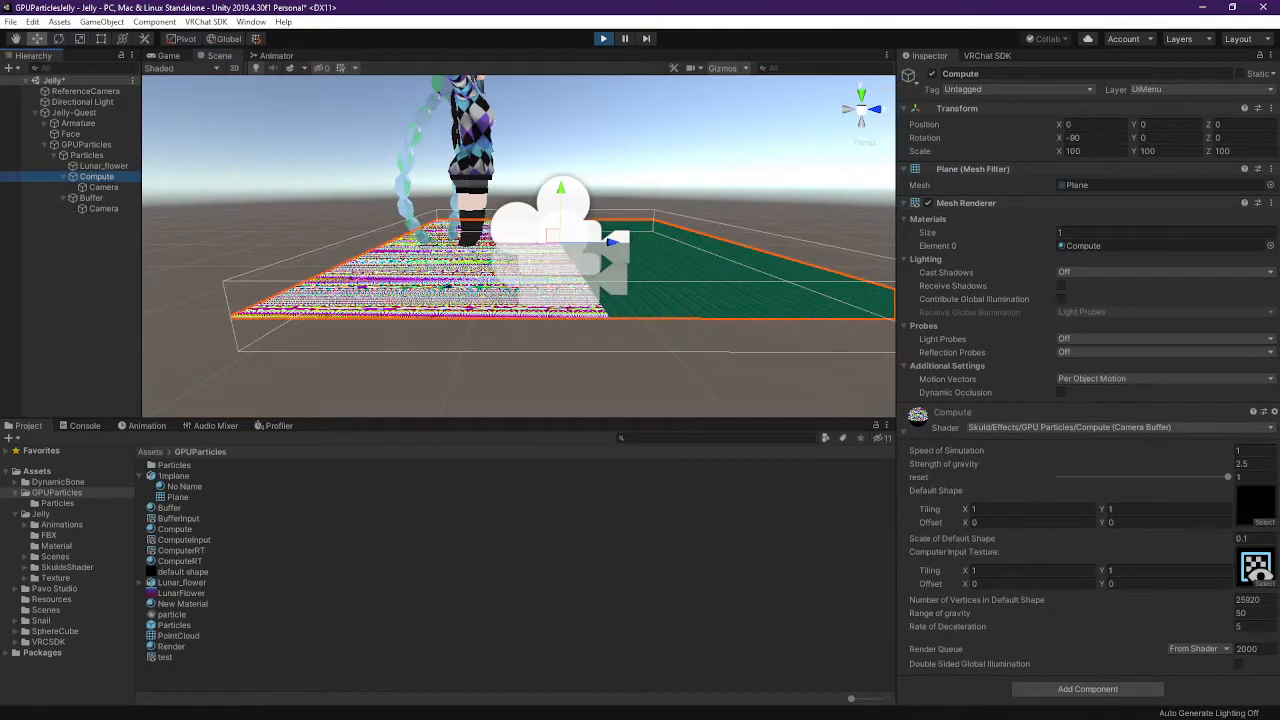
left_click(1257, 538)
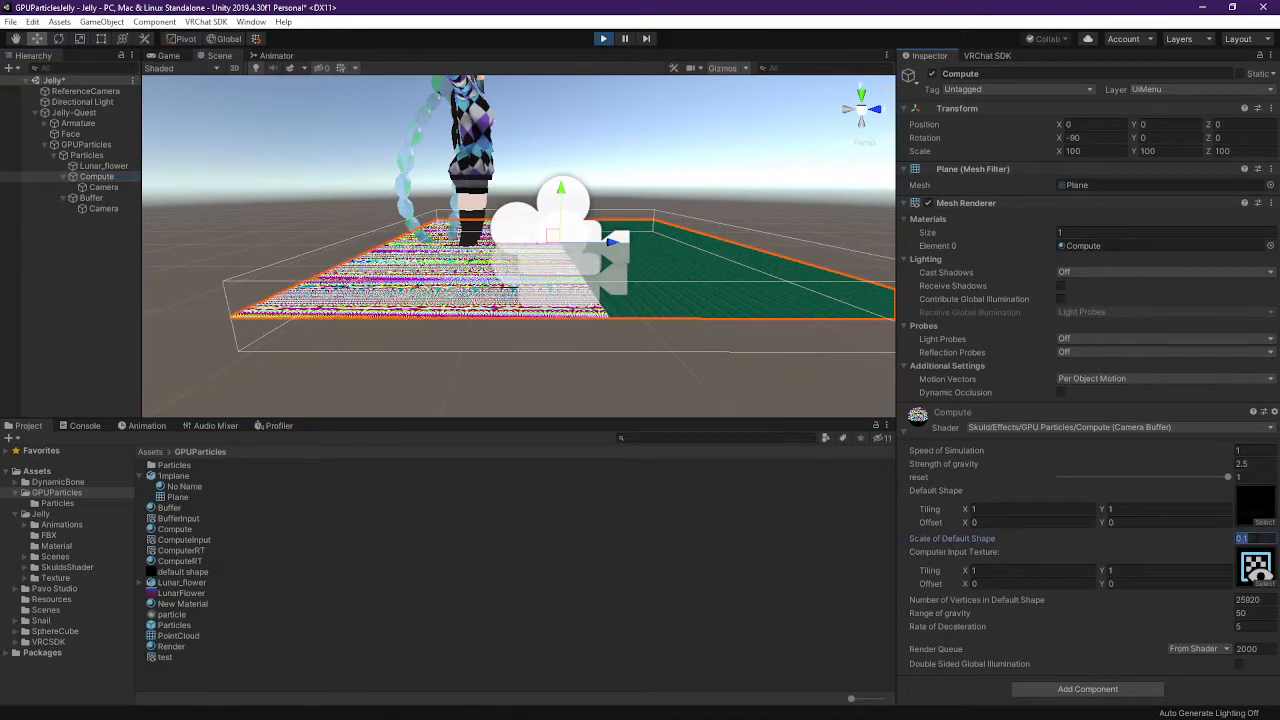
type("1")
right_click_drag(596, 265, 576, 332)
key("s")
key("w")
left_click(743, 257)
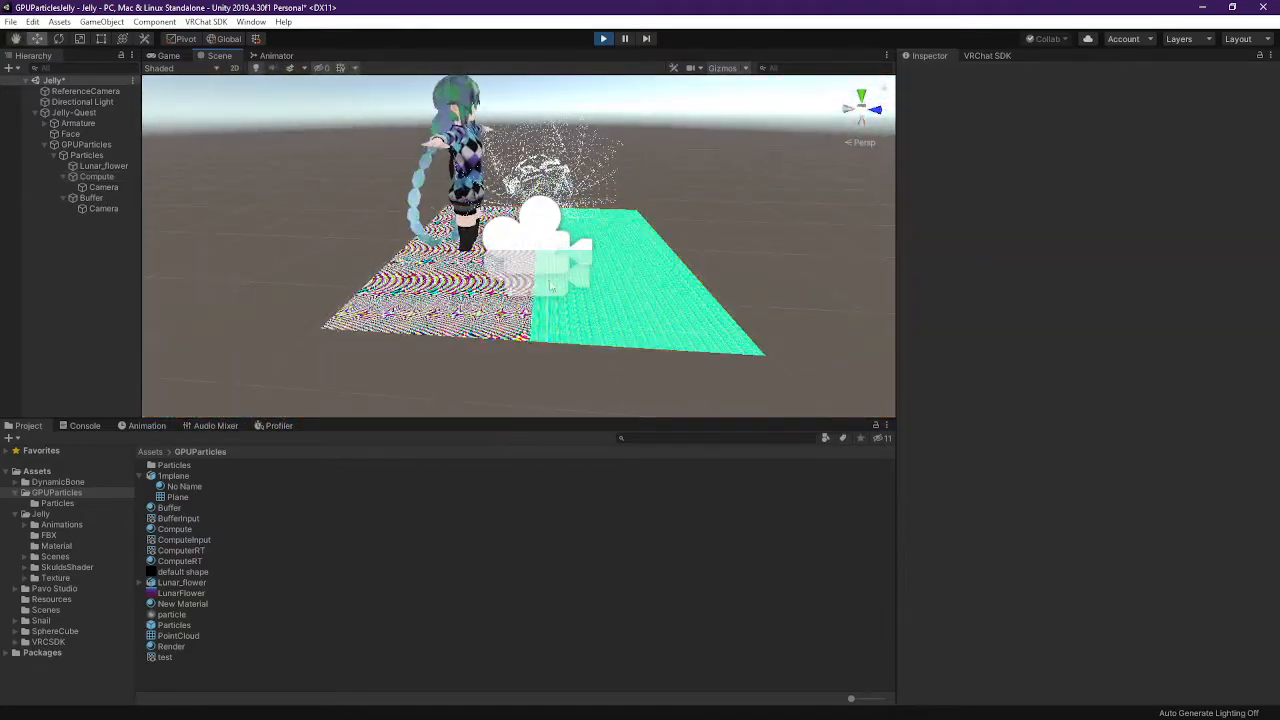
left_click(110, 176)
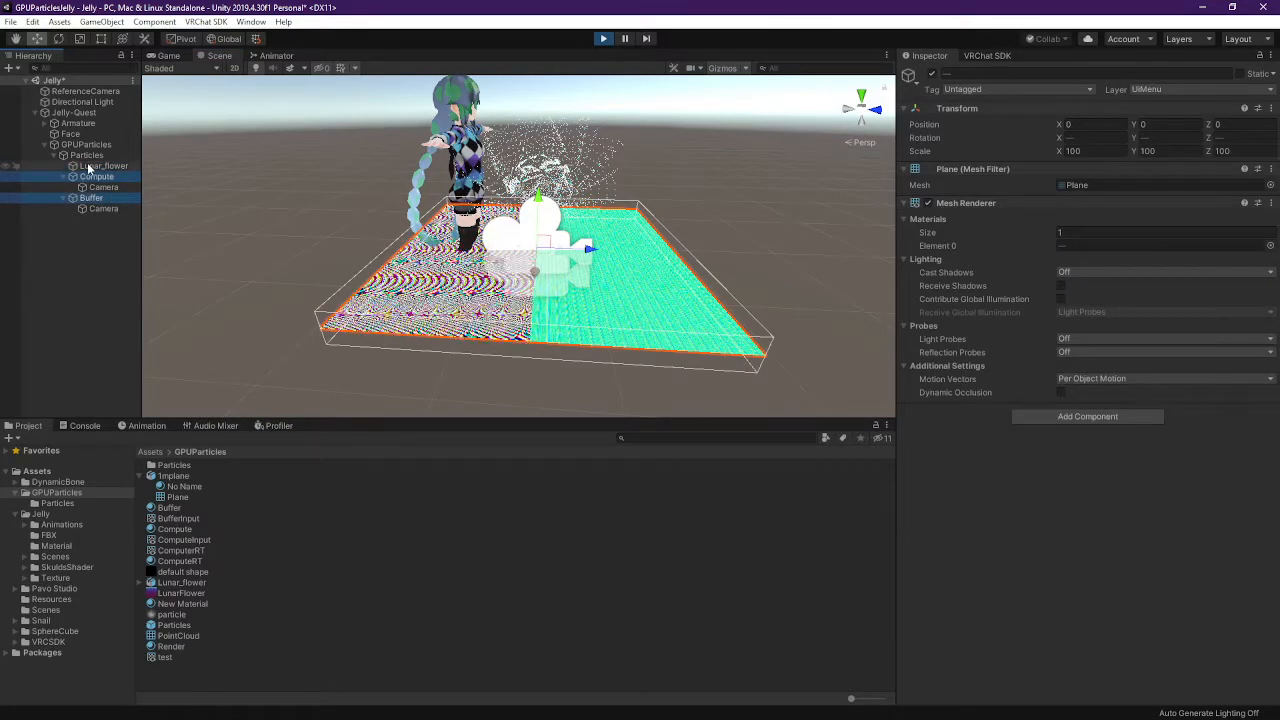
right_click_drag(752, 212, 491, 203)
key("d")
right_click_drag(333, 210, 312, 165)
Set the Compute material's reset to 0 and hide the camera gizmo icons
left_click(105, 166)
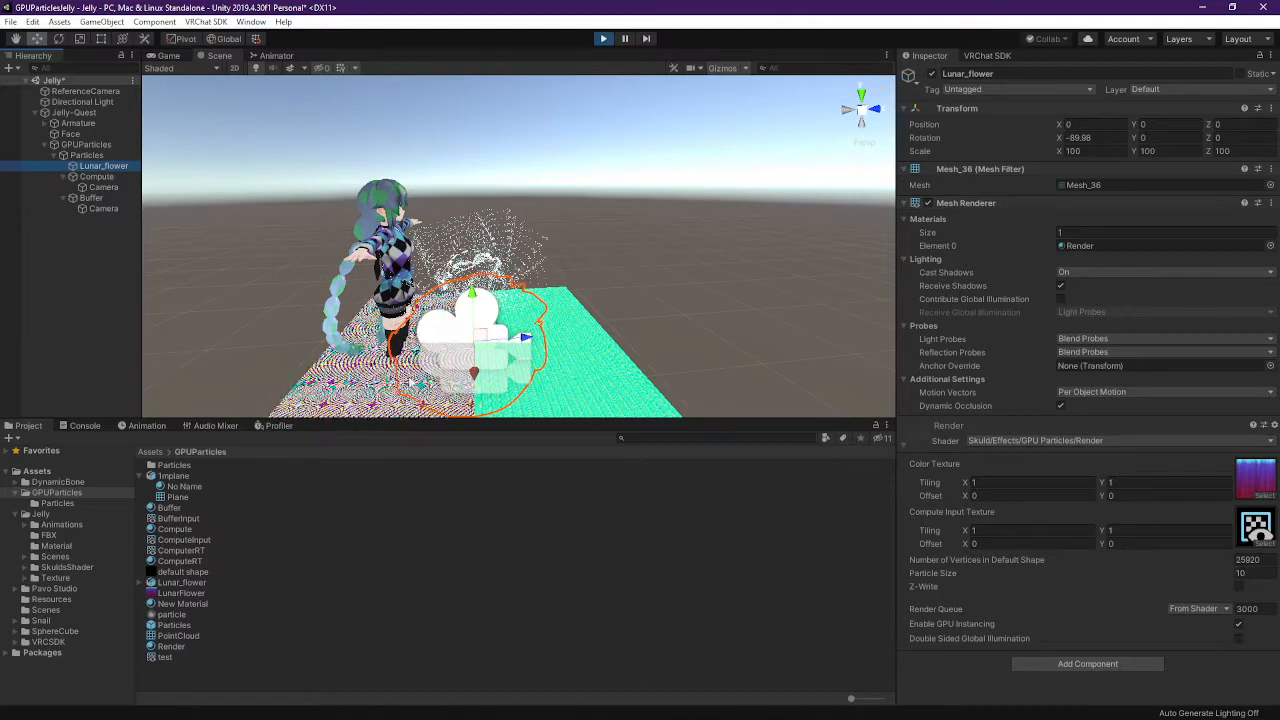
left_click(97, 176)
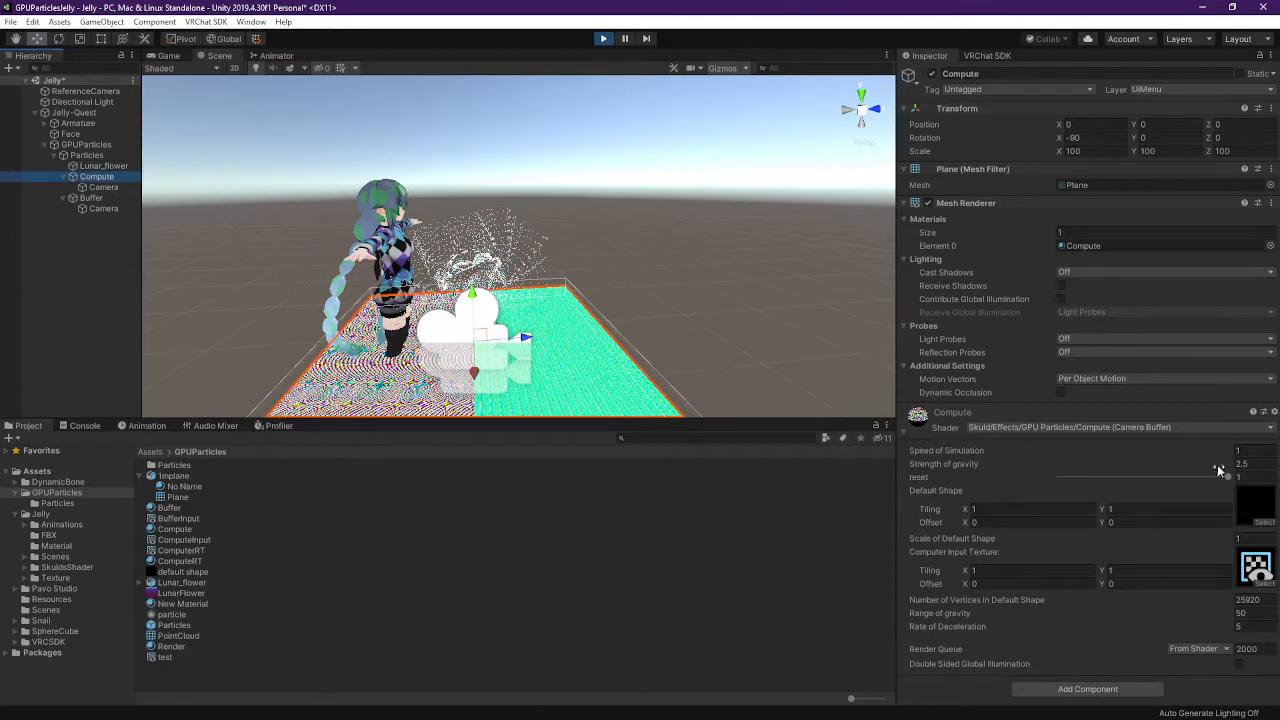
left_click_drag(1226, 482, 1121, 486)
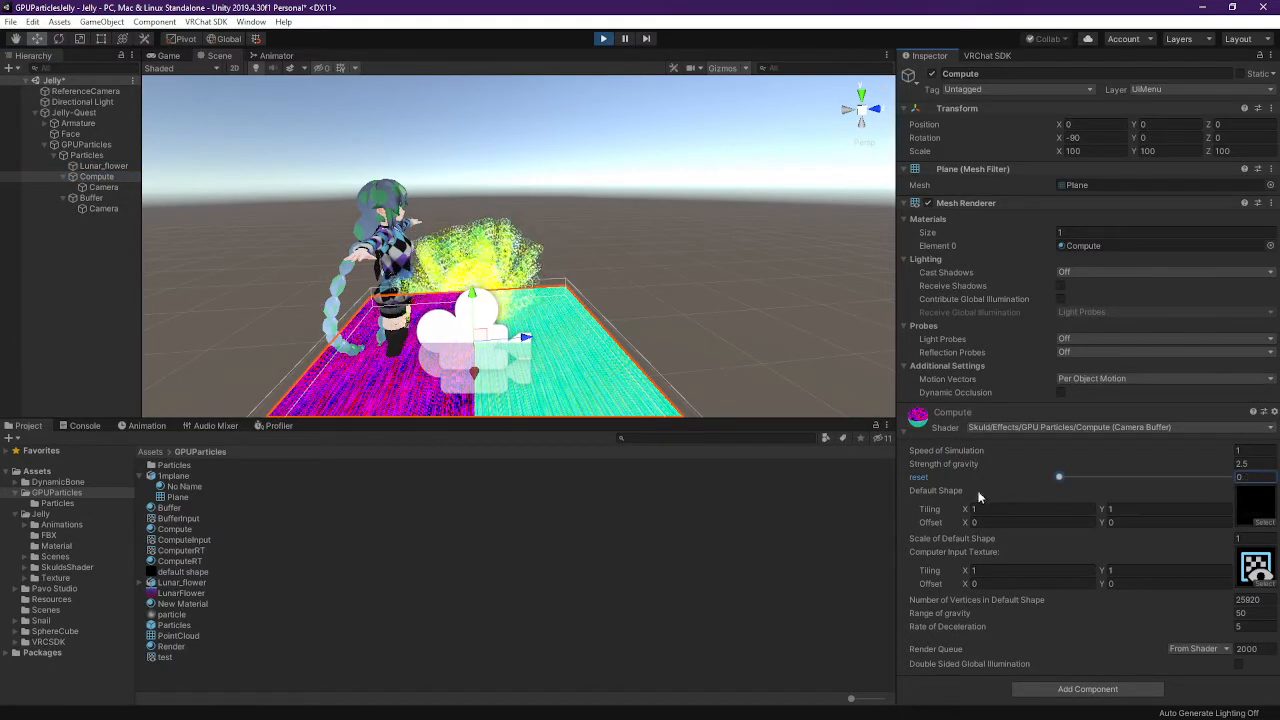
right_click_drag(487, 372, 472, 312)
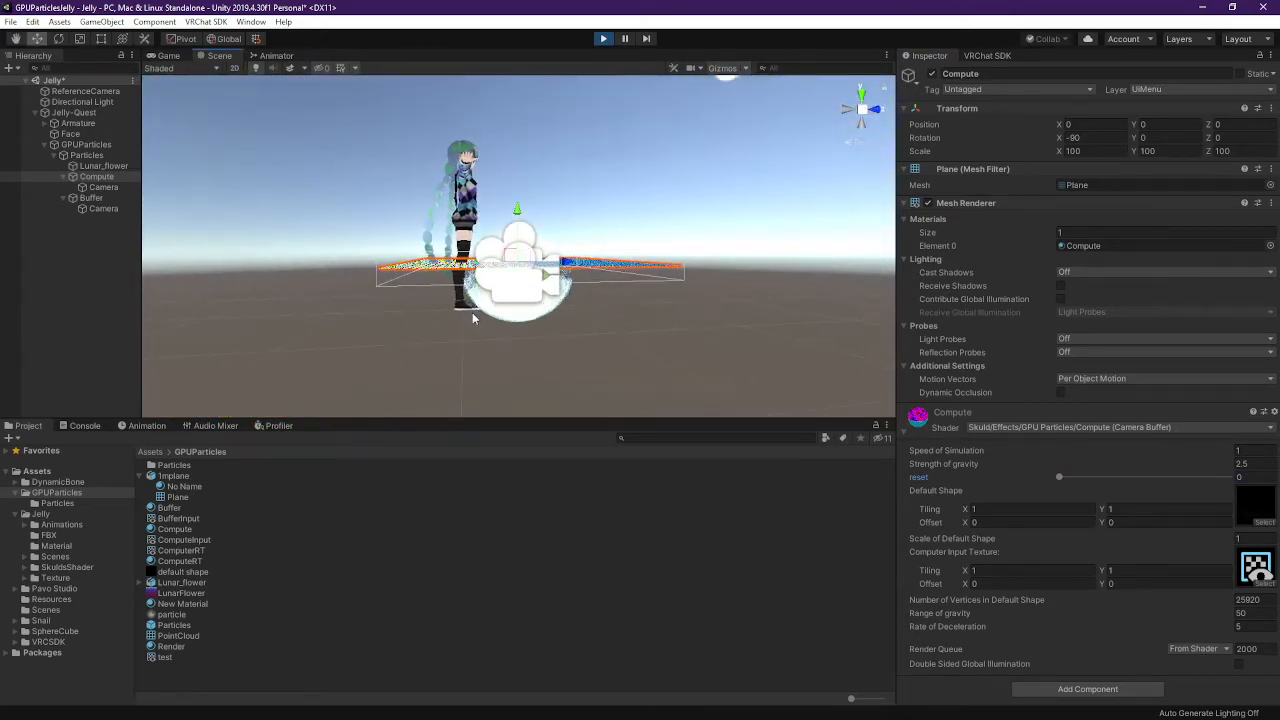
left_click(722, 68)
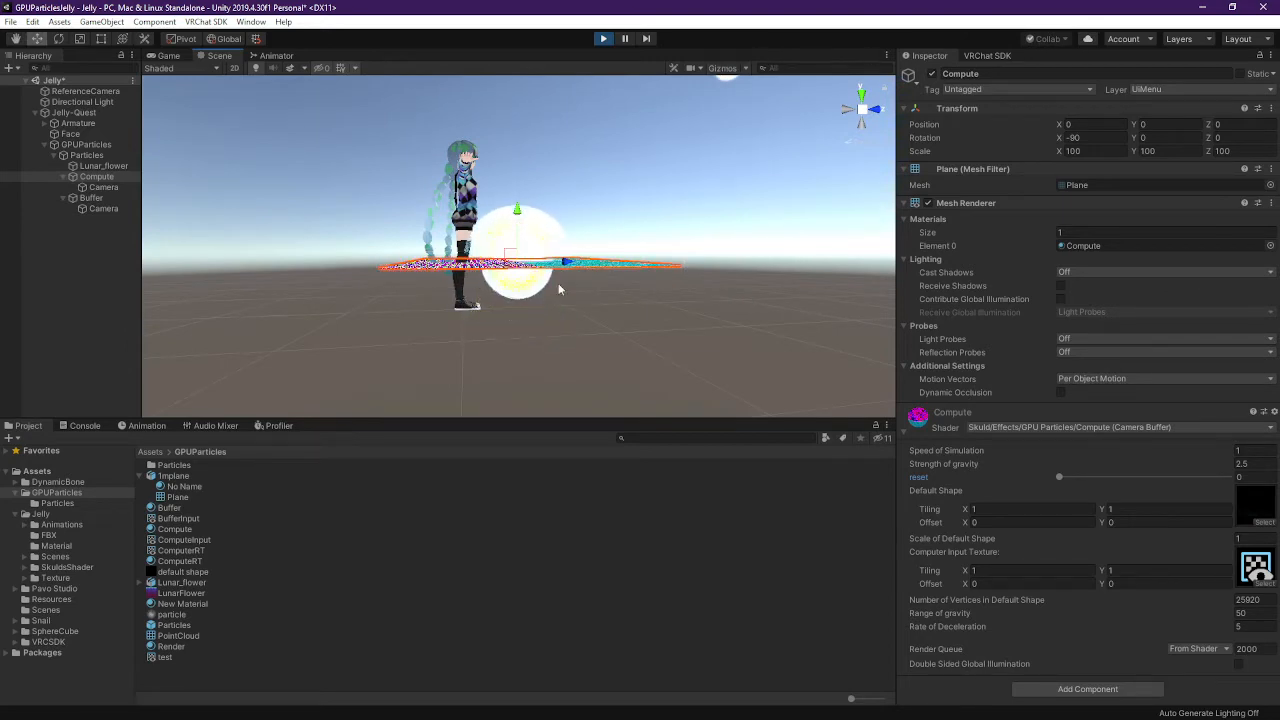
mouse_move(566, 312)
right_mouse_down()
mouse_move(571, 323)
mouse_move(550, 307)
right_mouse_up()
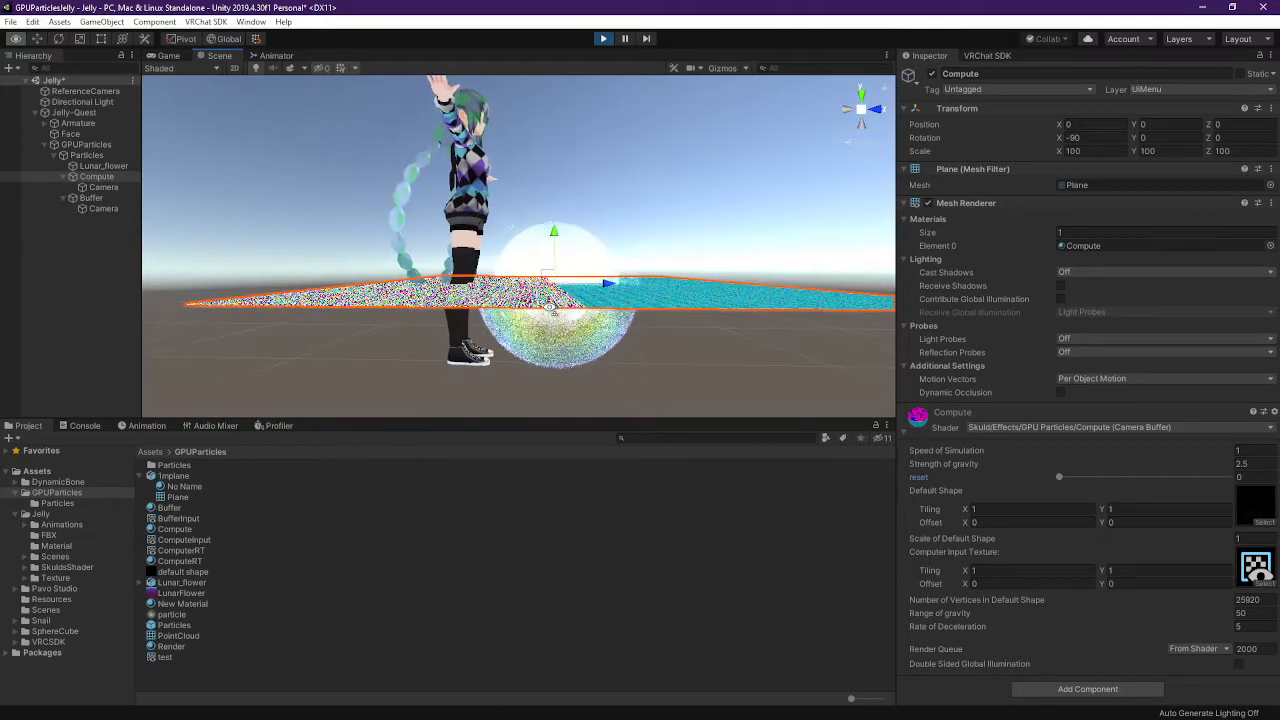
Raise the Particles group to Y 0.436 and collapse Jelly-Quest in the Hierarchy
left_click(88, 156)
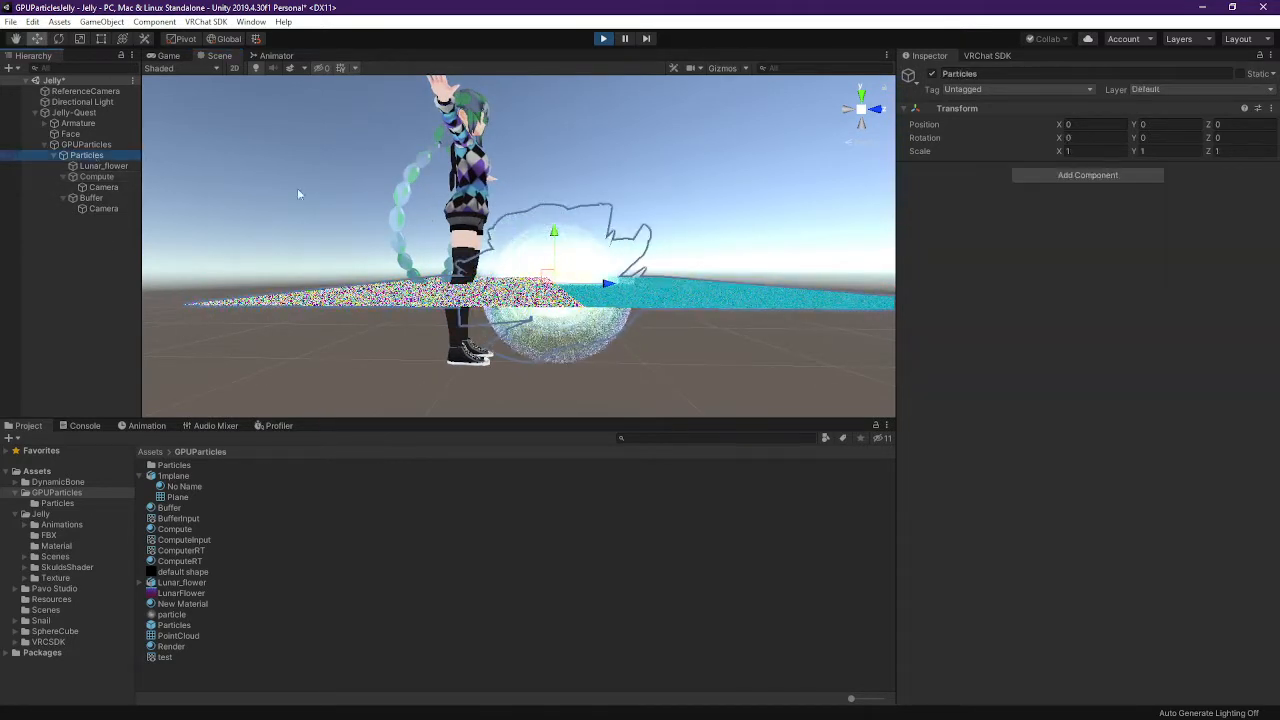
left_click_drag(555, 233, 560, 156)
middle_click_drag(639, 139, 638, 230)
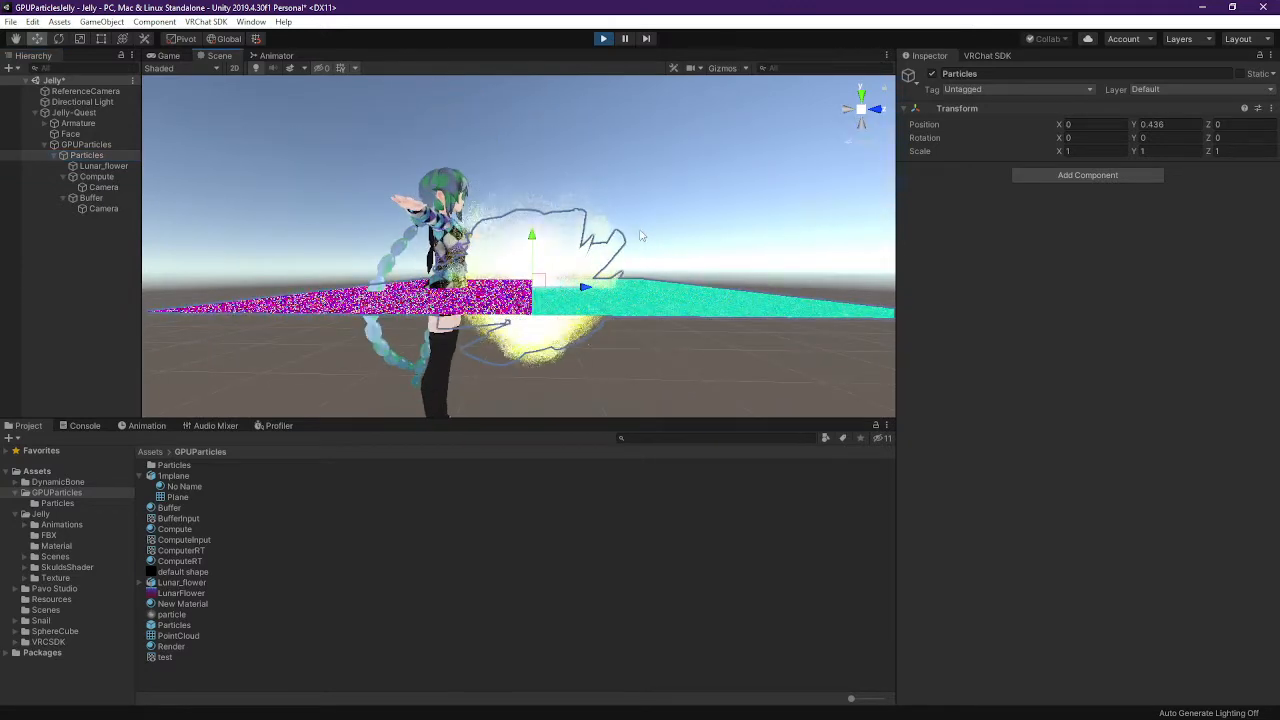
right_click(100, 267)
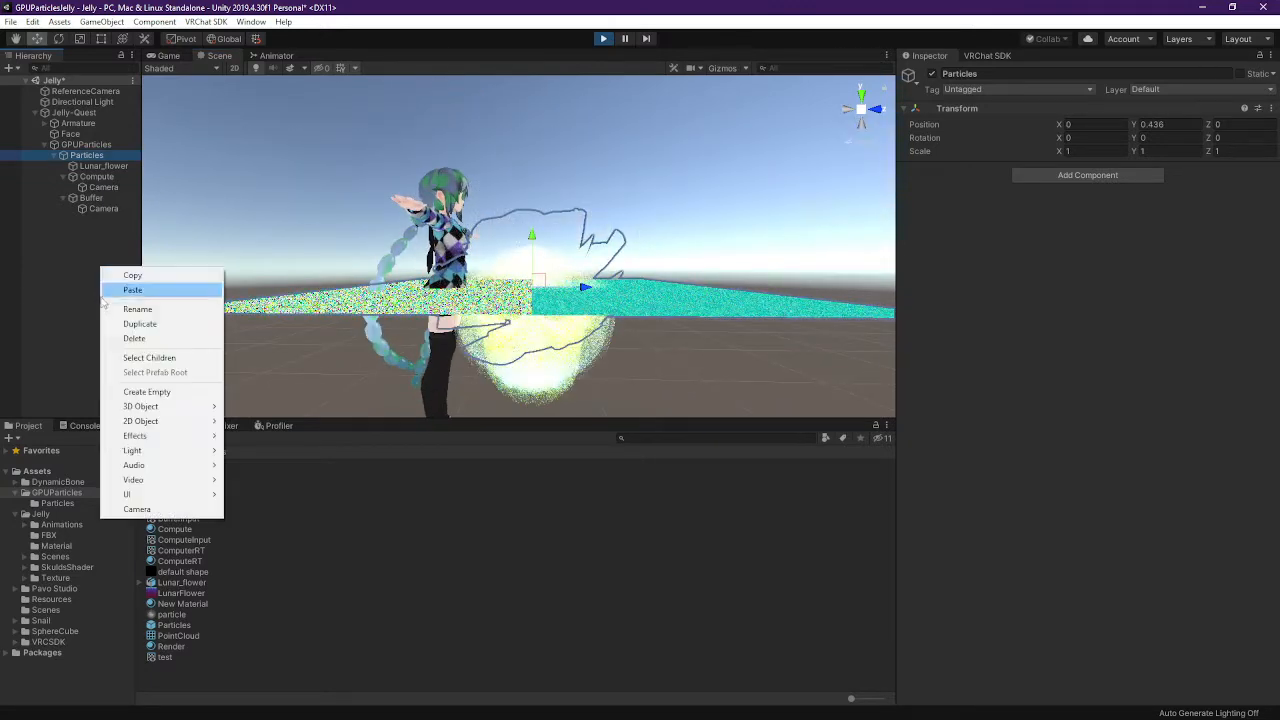
left_click(63, 113)
left_click(34, 113)
Add a Point Light with Render Mode Not Important and a black colour
right_click(45, 196)
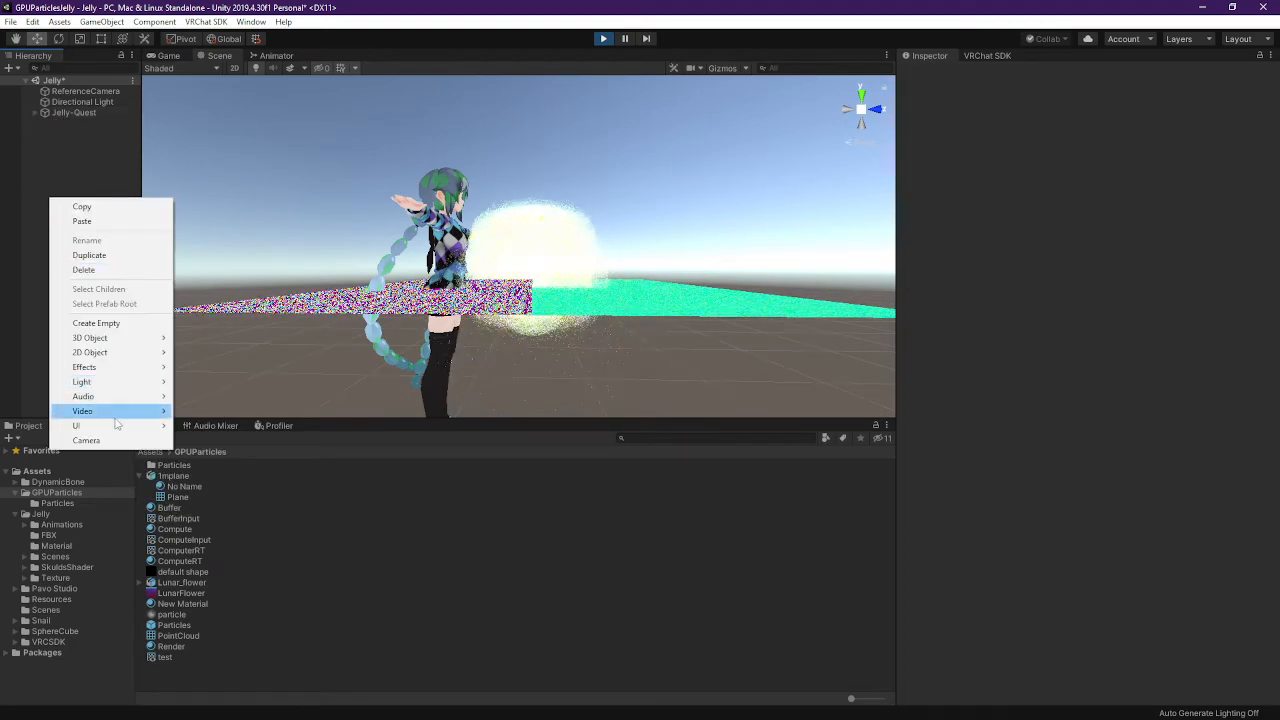
mouse_move(115, 382)
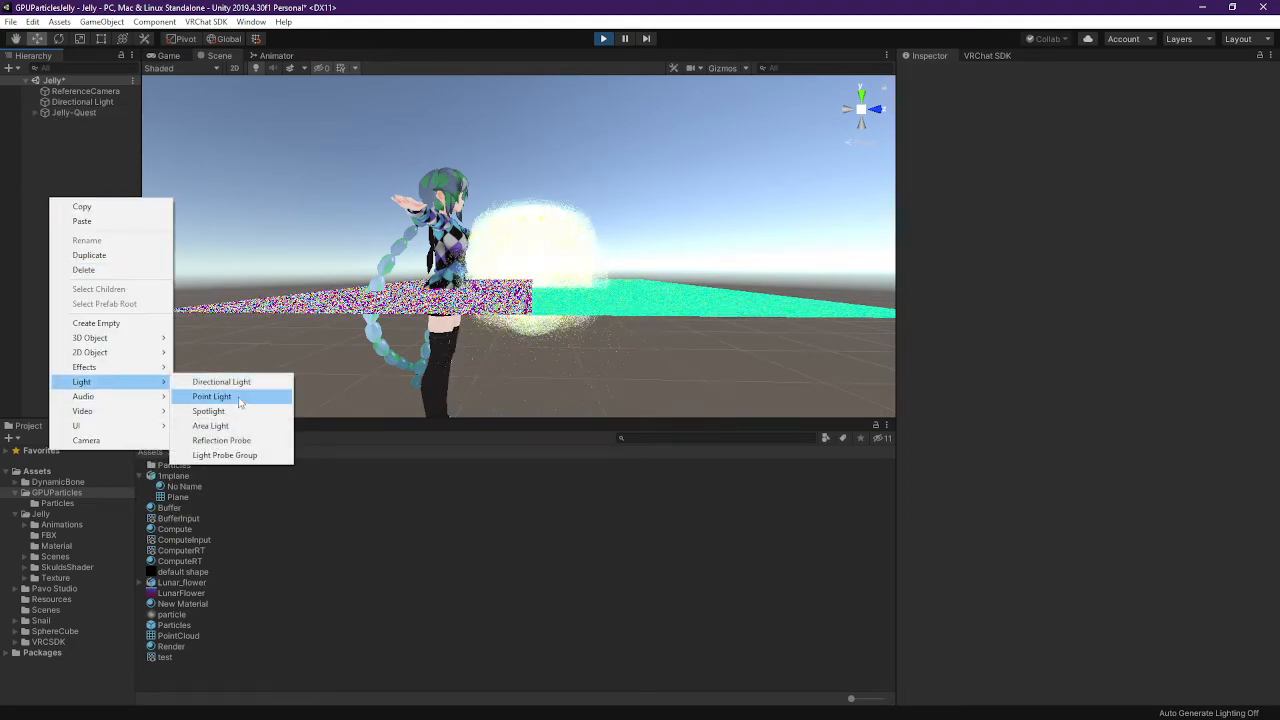
left_click(211, 397)
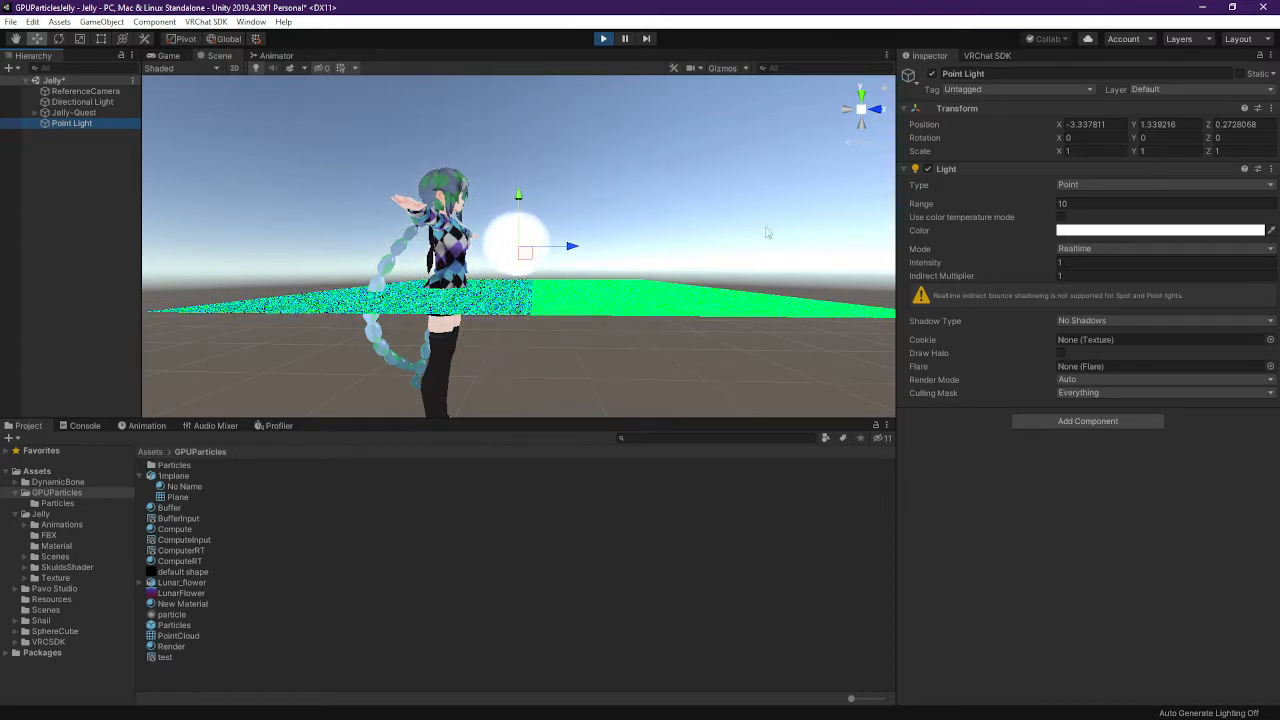
left_click(1066, 380)
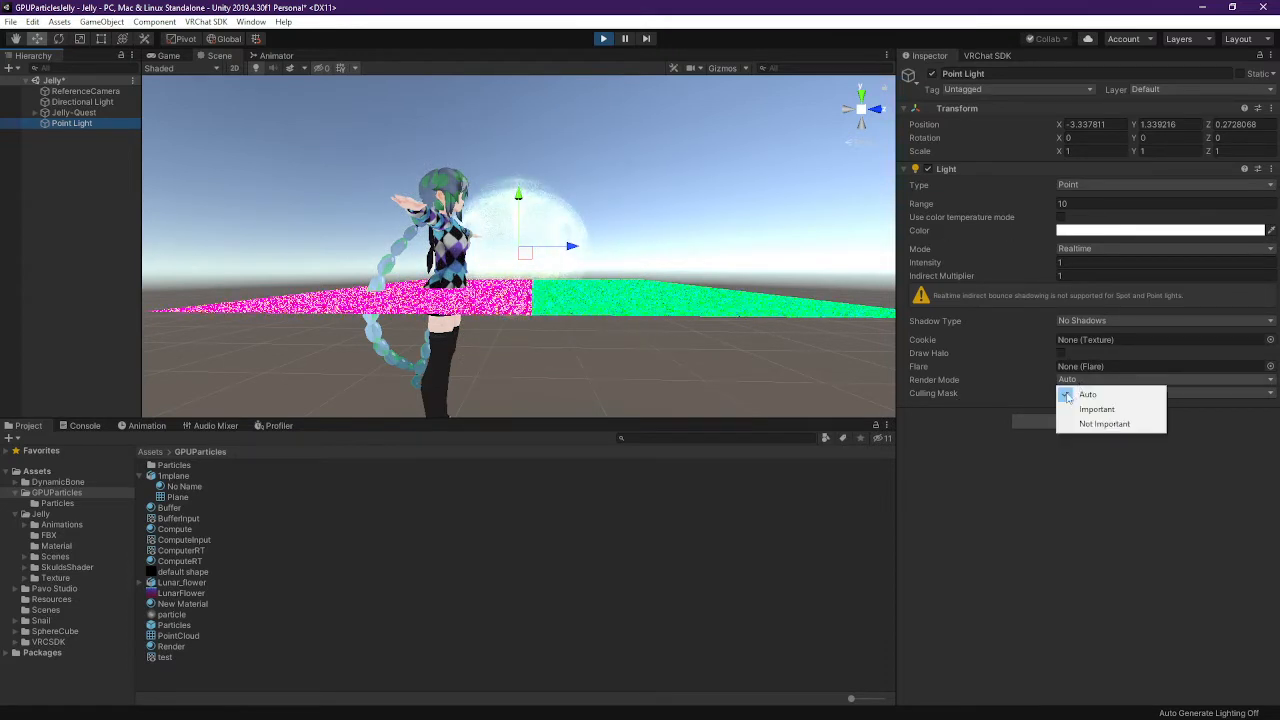
left_click(1100, 425)
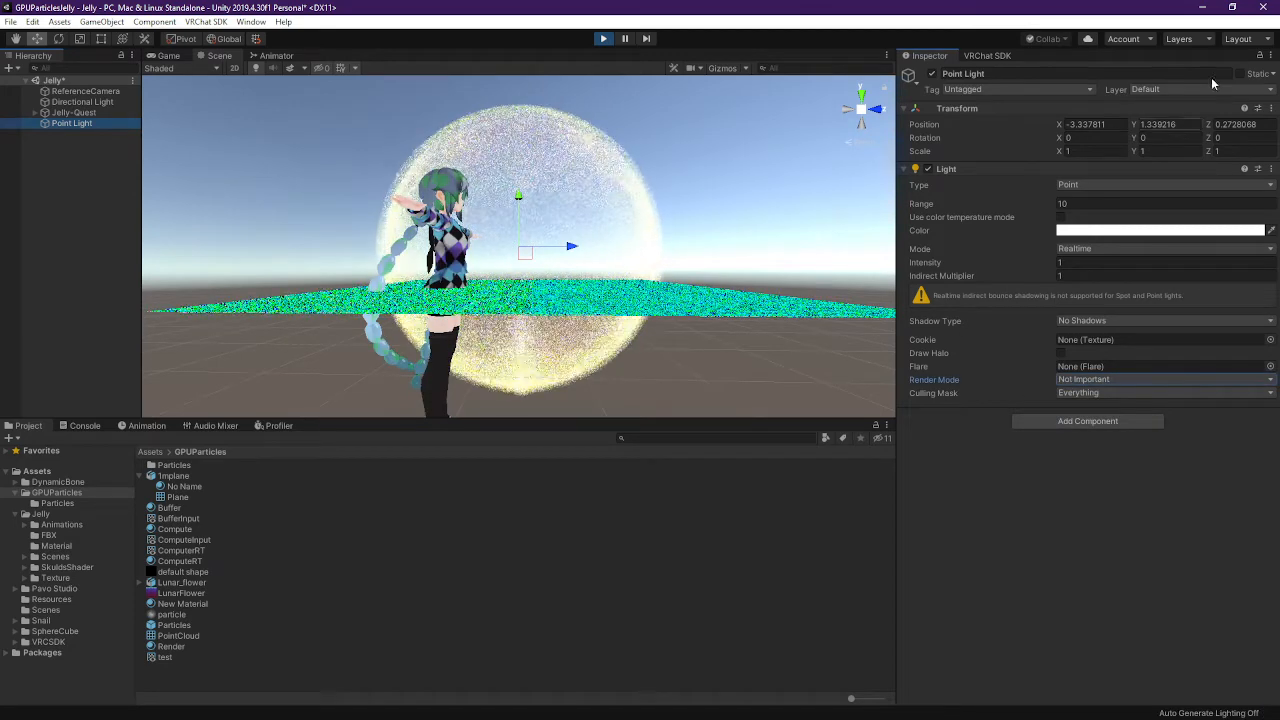
left_click(1090, 232)
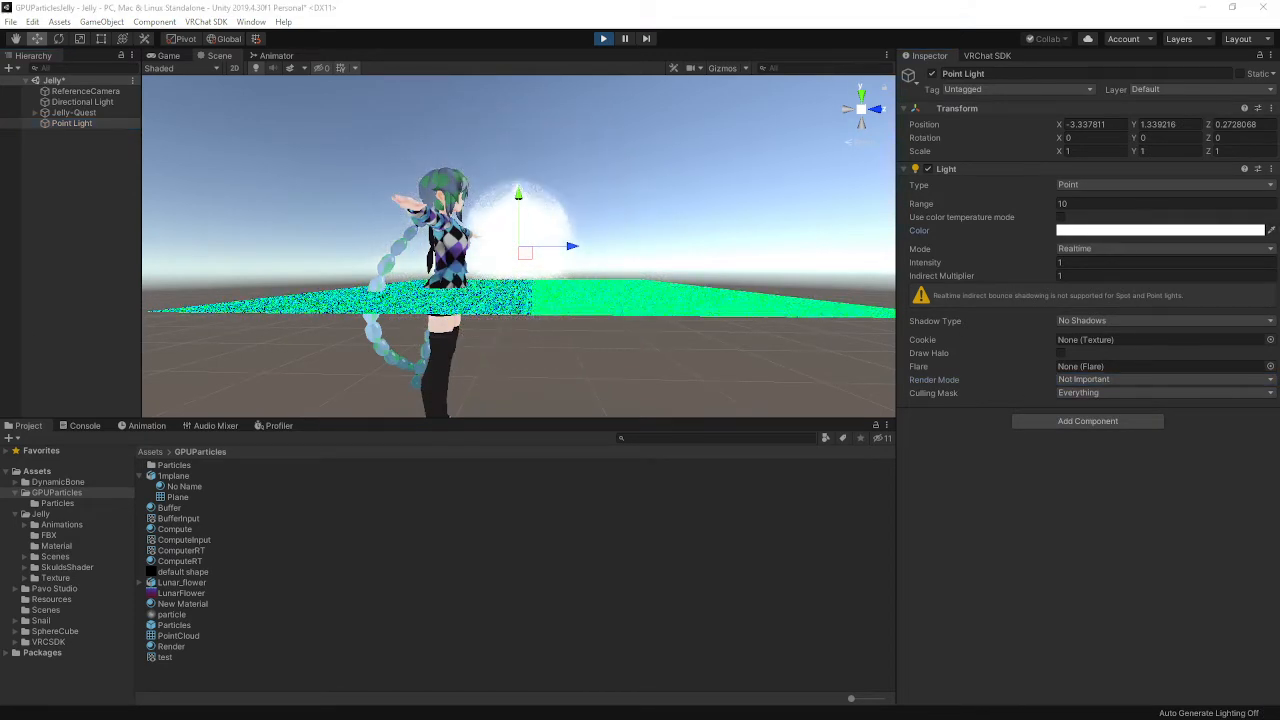
left_click_drag(876, 268, 844, 322)
left_click(966, 133)
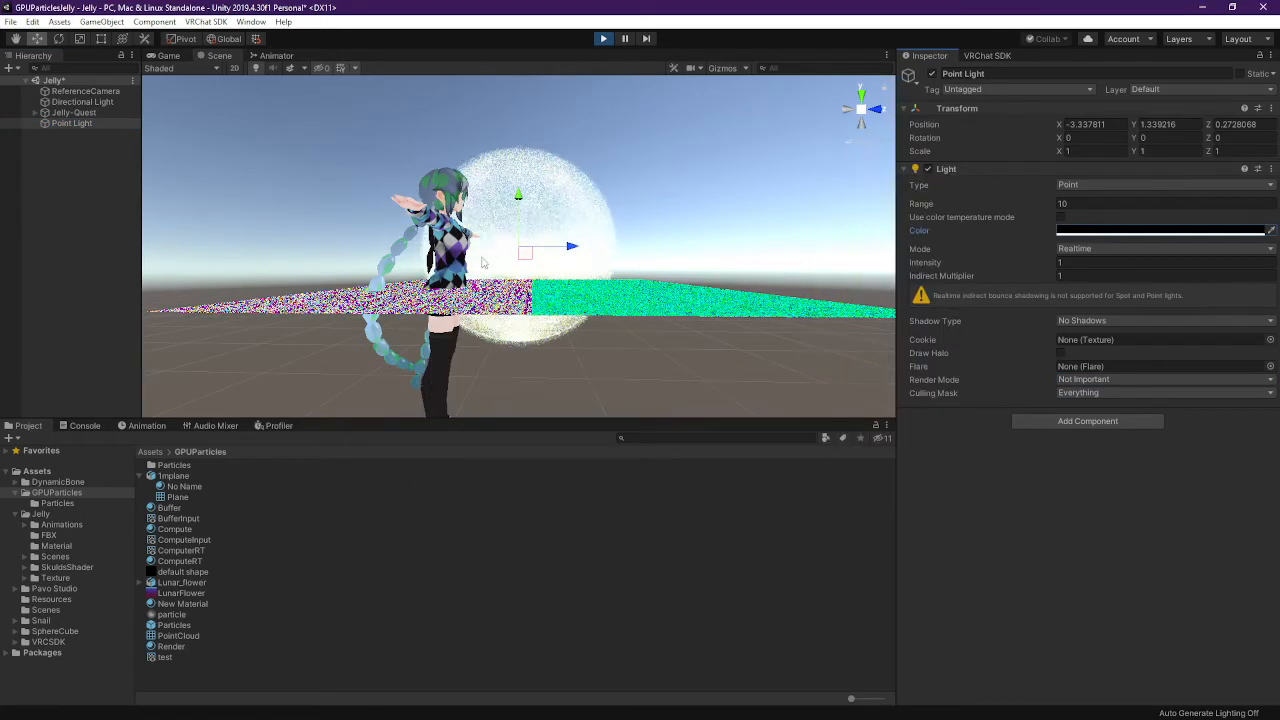
Keep the light Realtime and move it along Z to about -11.28, away from the avatar
left_click(1088, 249)
left_click(1094, 264)
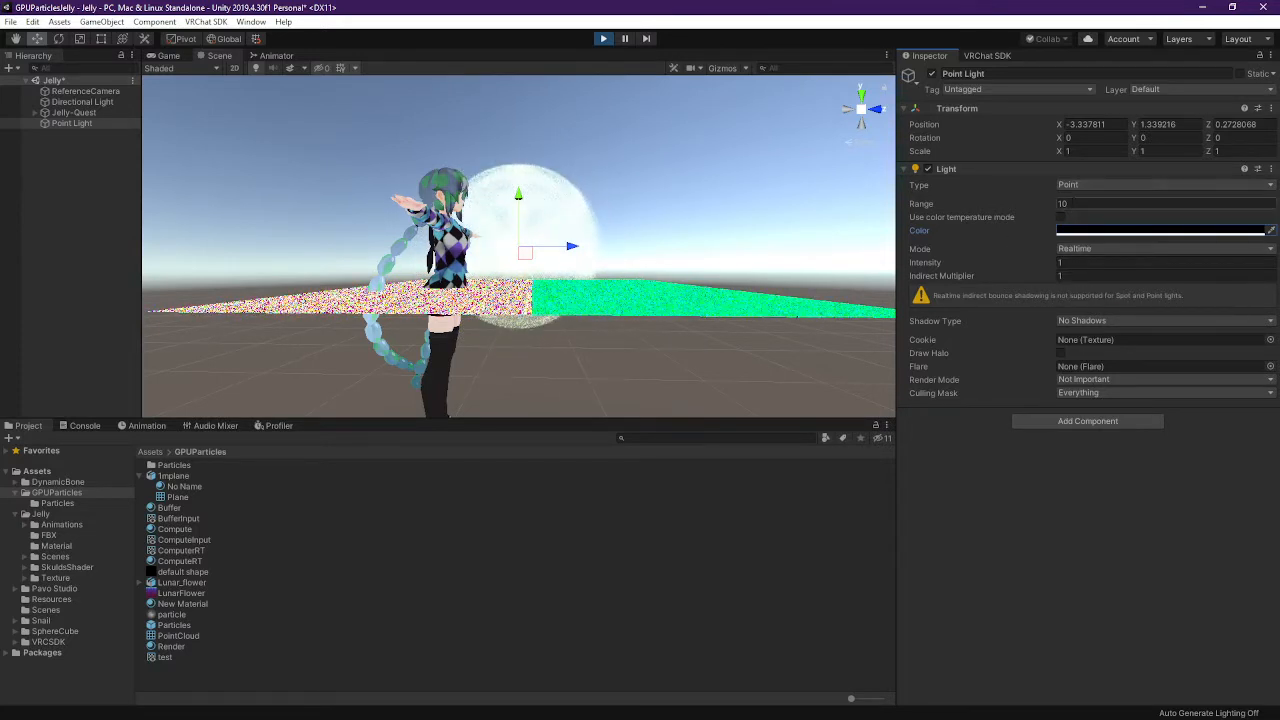
left_click(1100, 262)
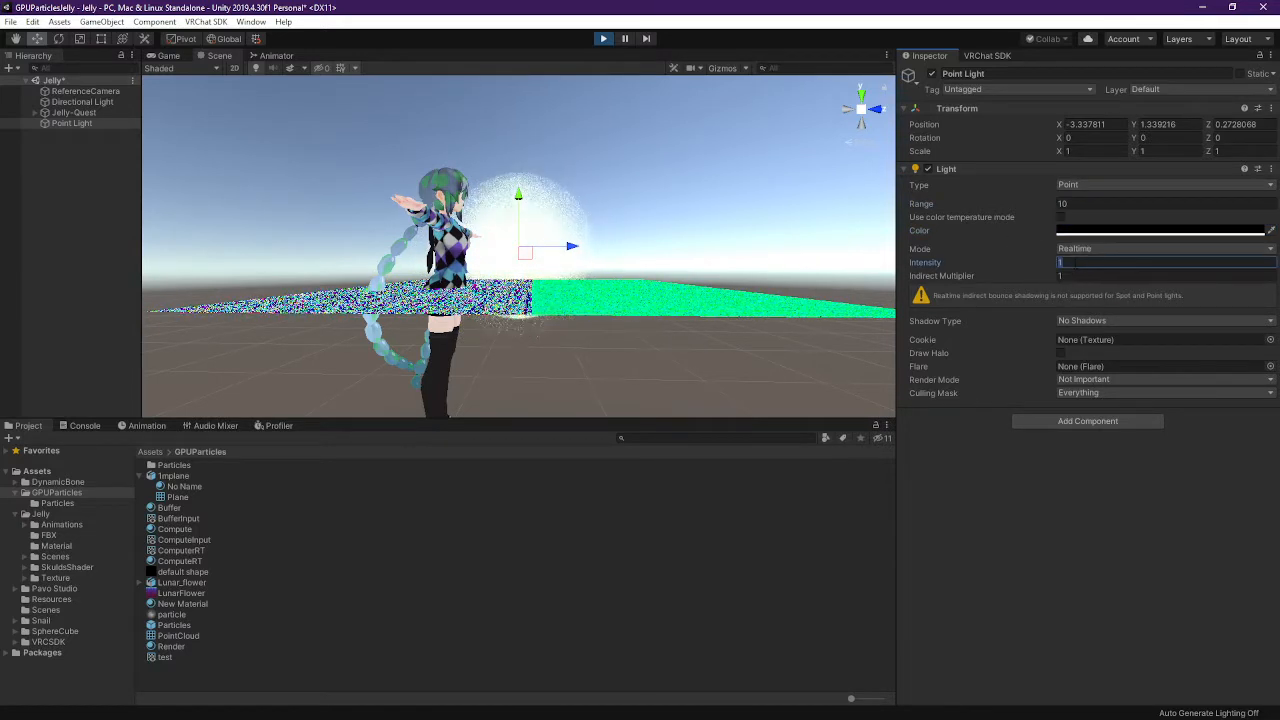
left_click(1079, 204)
scroll(529, 260, "down", 8)
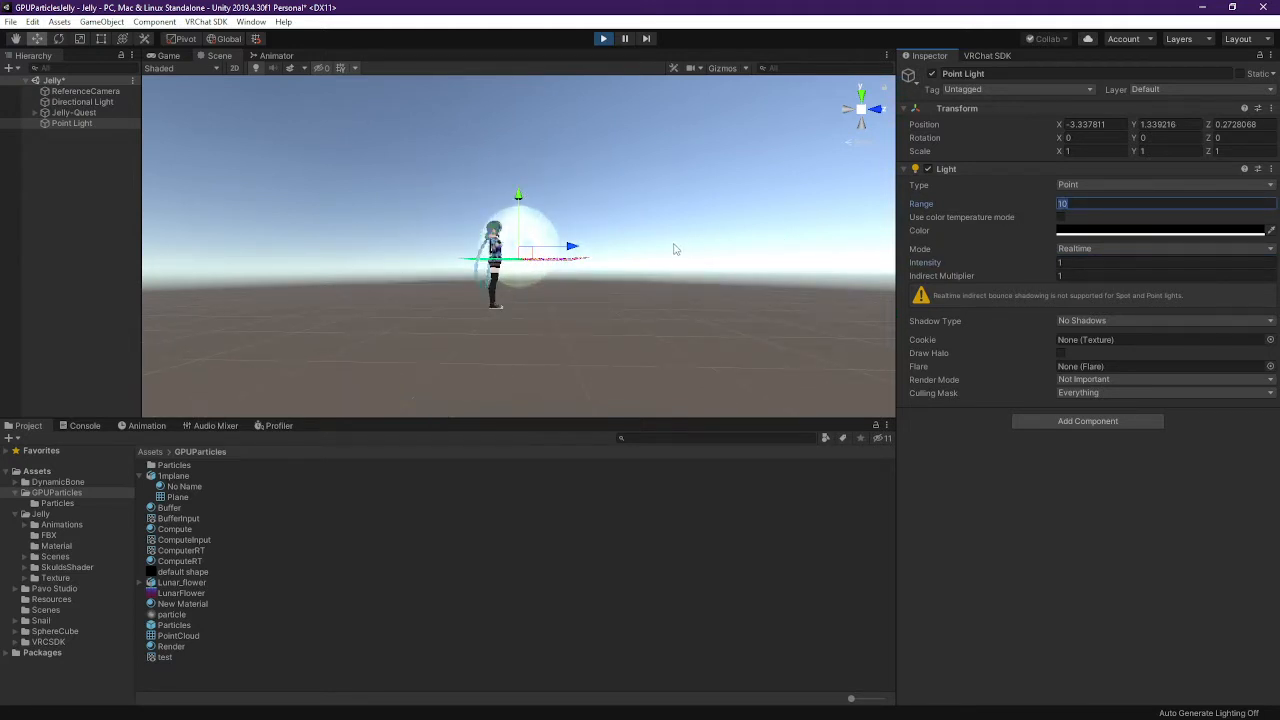
left_click_drag(576, 250, 576, 254)
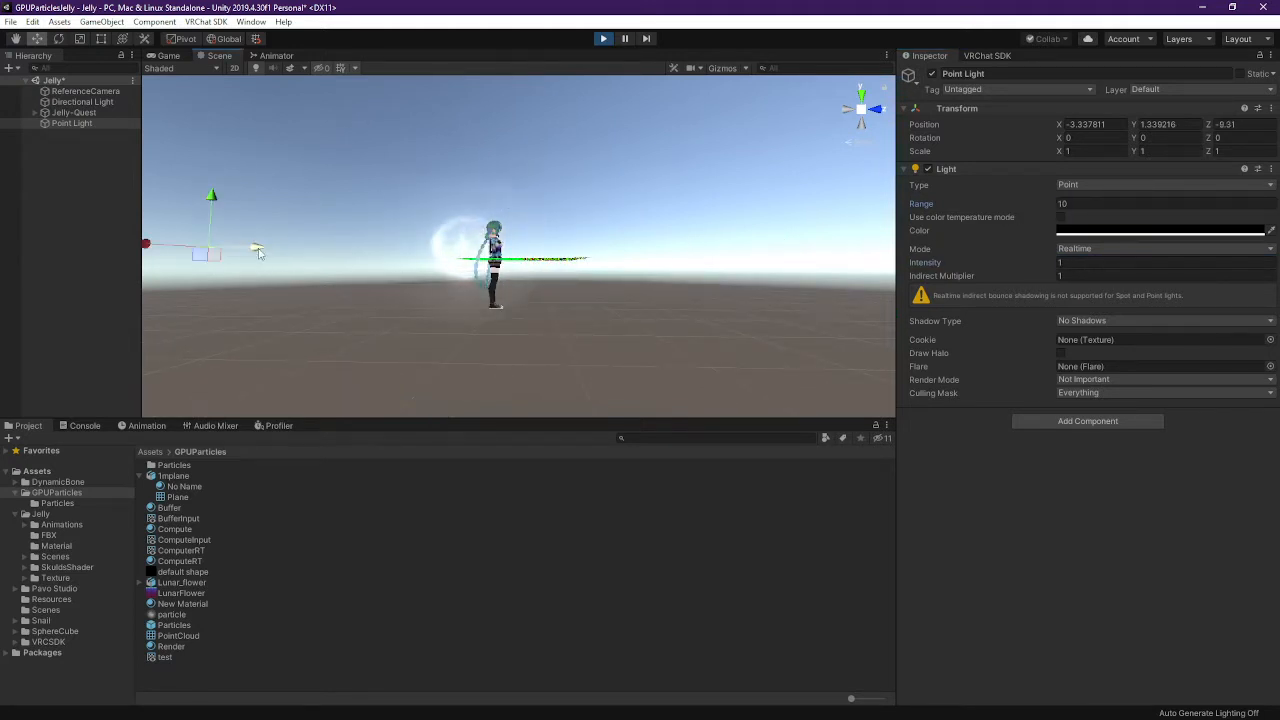
scroll(330, 255, "down", 4)
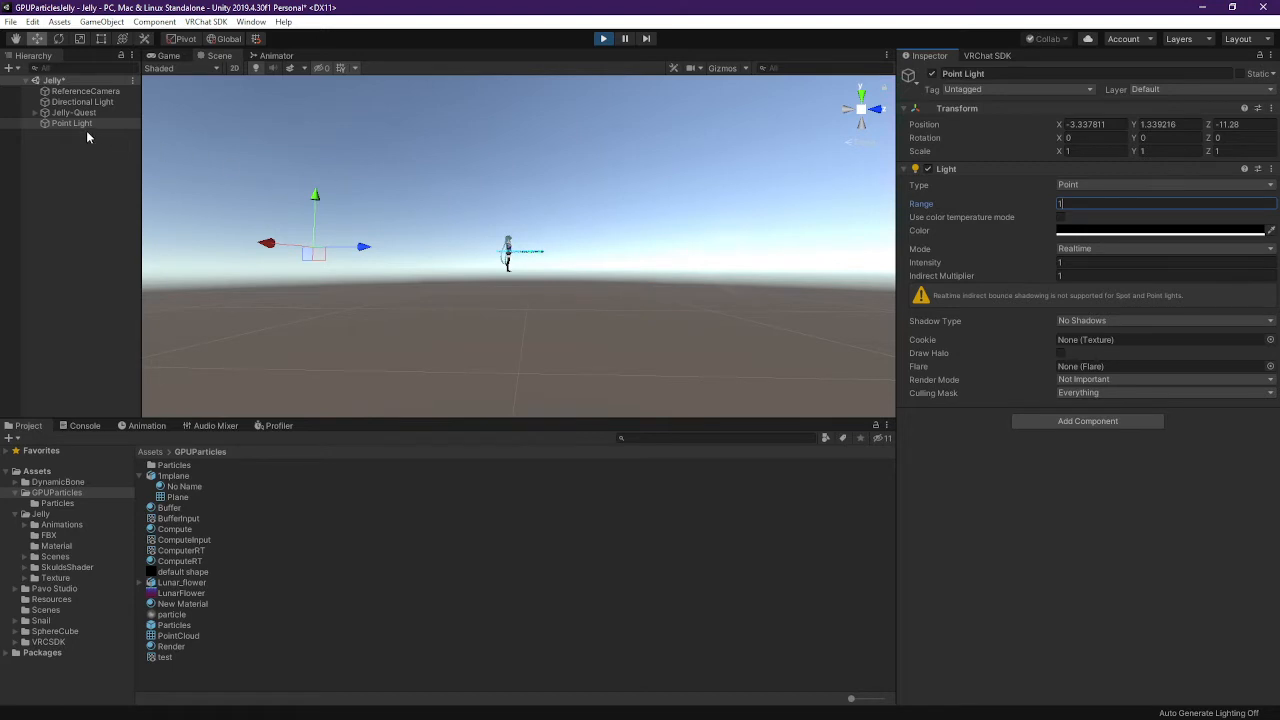
left_click(82, 102)
Expand Jelly-Quest and review the Particles, Lunar_flower and Compute objects
left_click(100, 91)
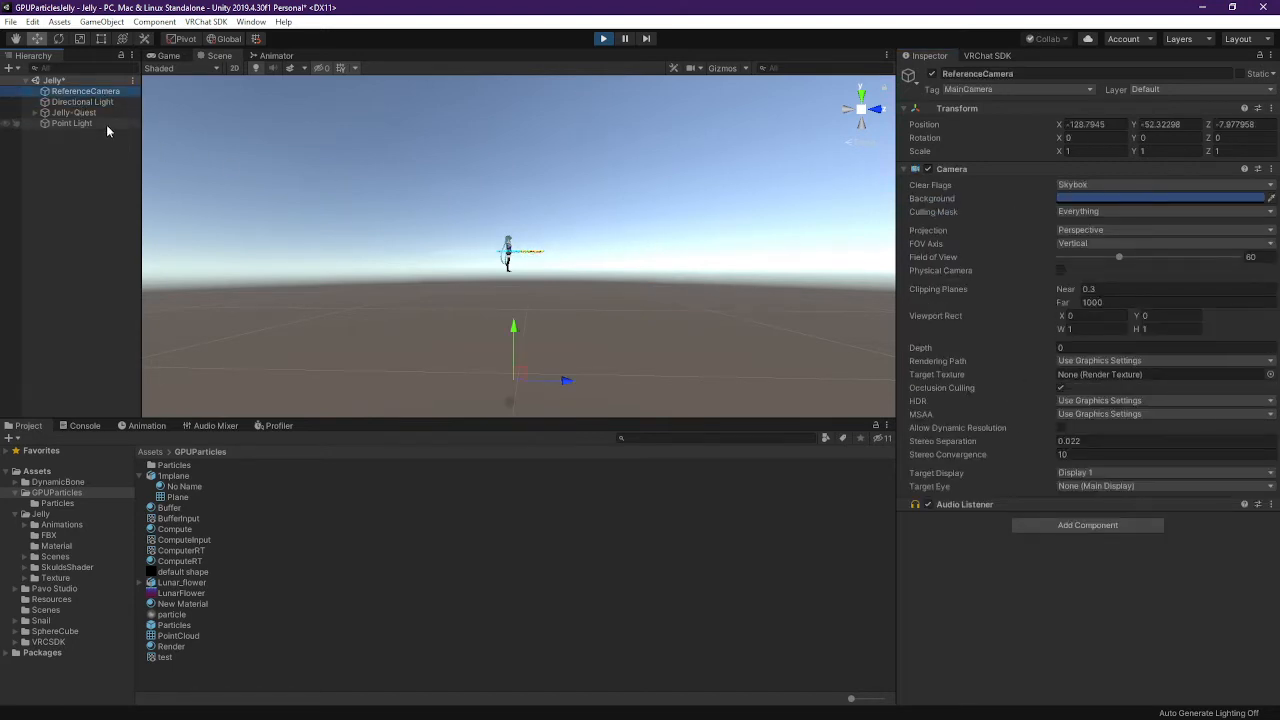
left_click(74, 113)
key("Right")
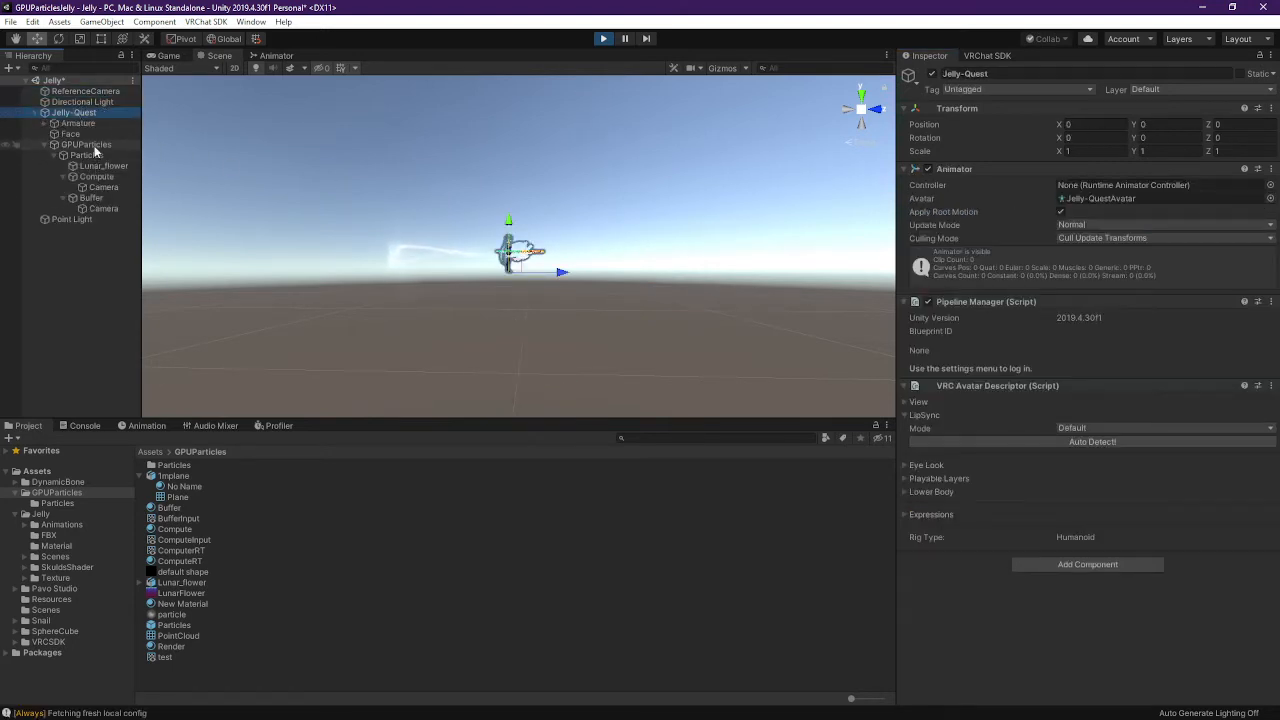
left_click(96, 155)
left_click(104, 166)
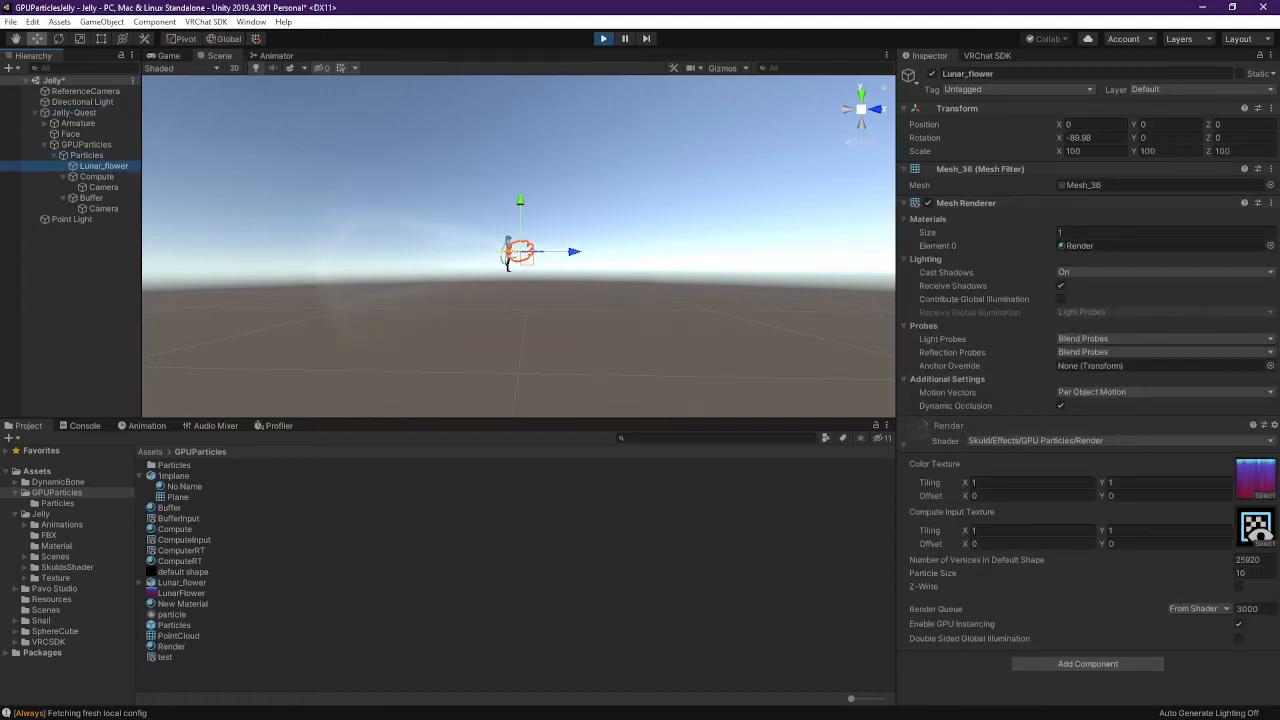
left_click(97, 176)
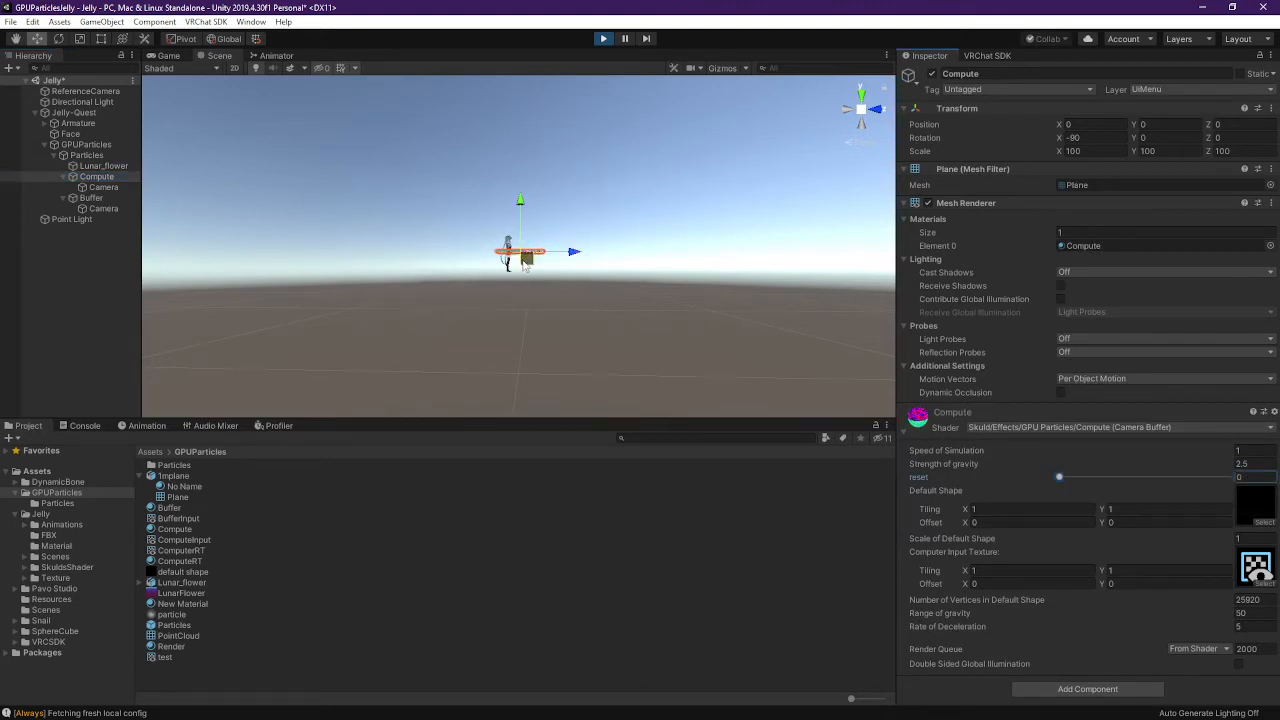
scroll(527, 262, "up", 8)
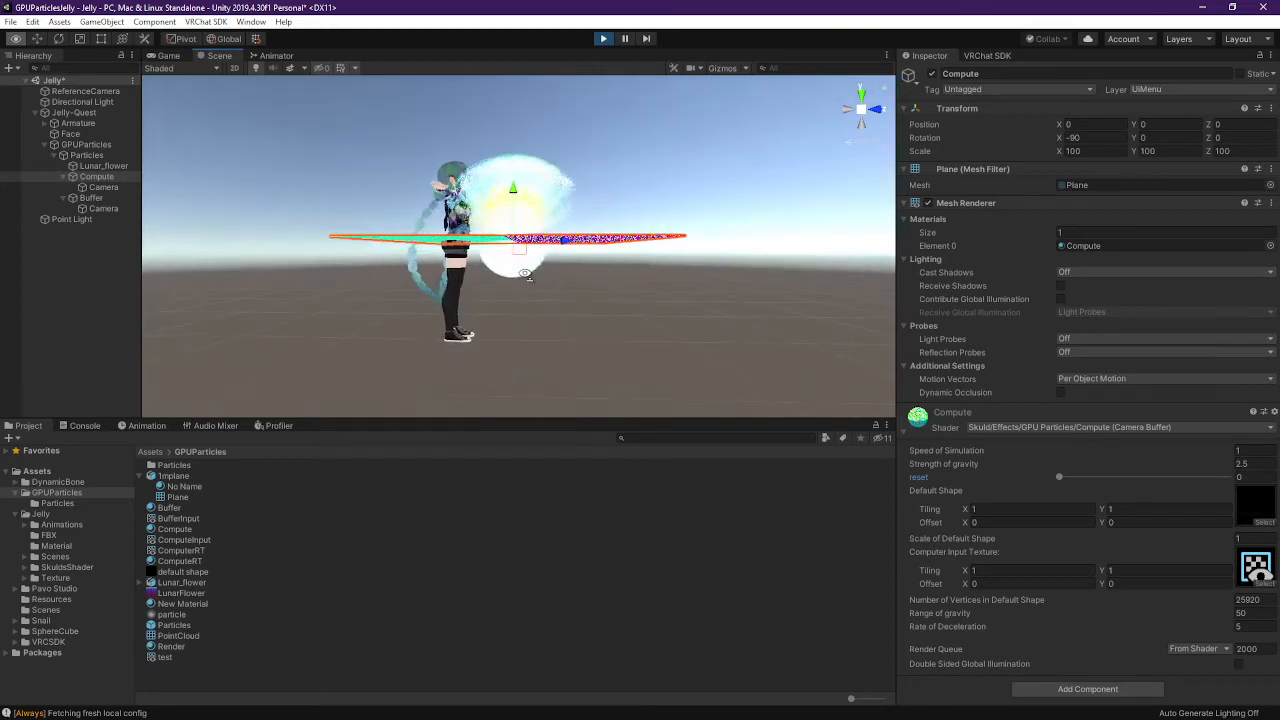
key("w")
right_click_drag(525, 273, 530, 265)
key("s")
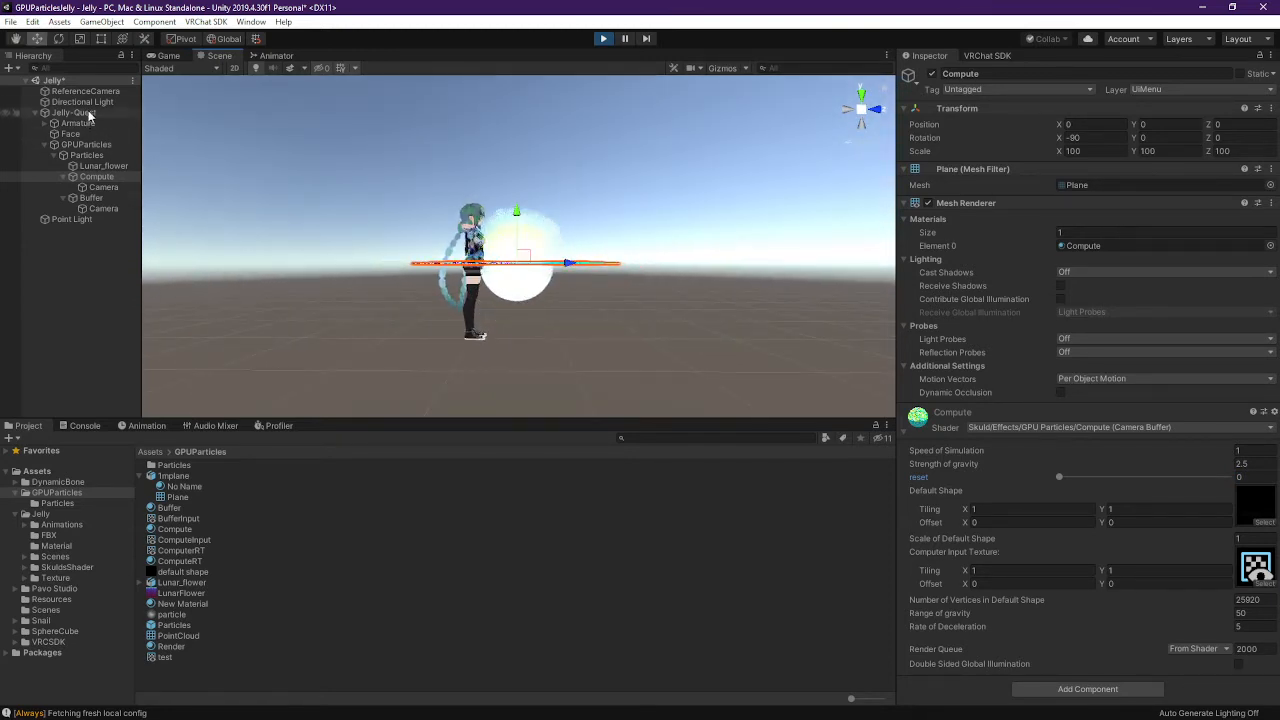
Set the Point Light's range to 1000
left_click(78, 219)
left_click(1102, 204)
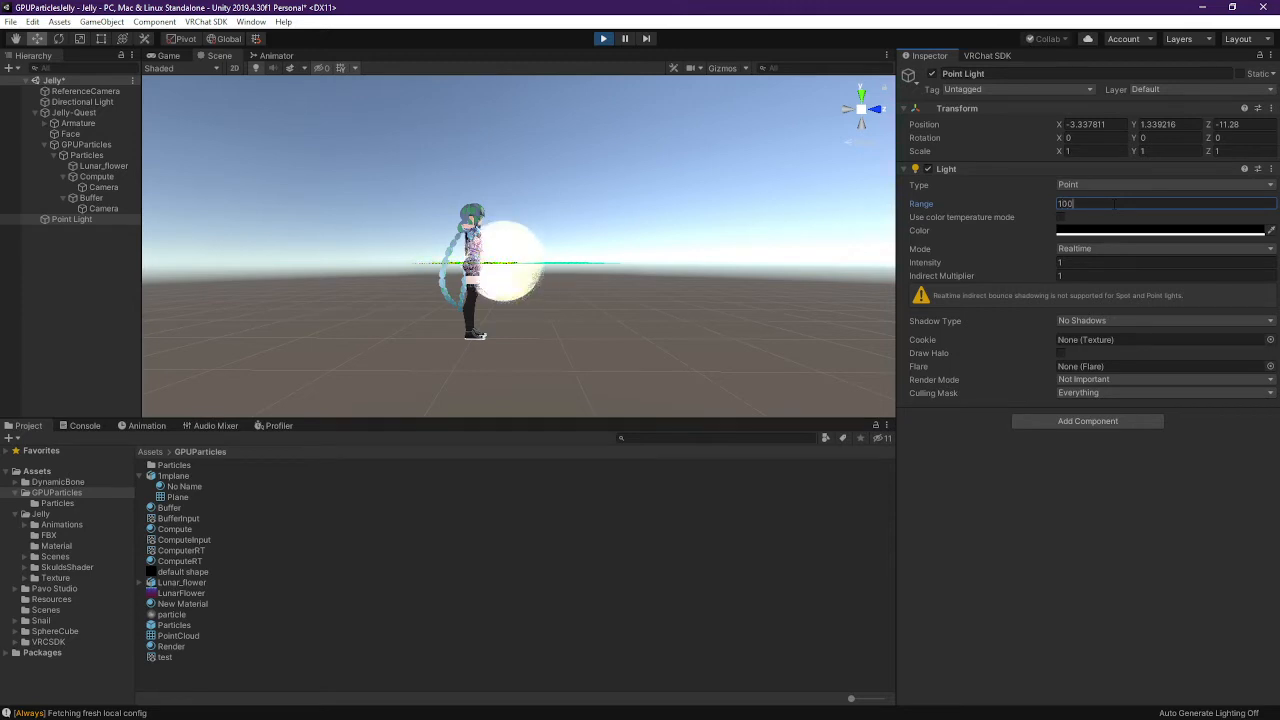
type("0")
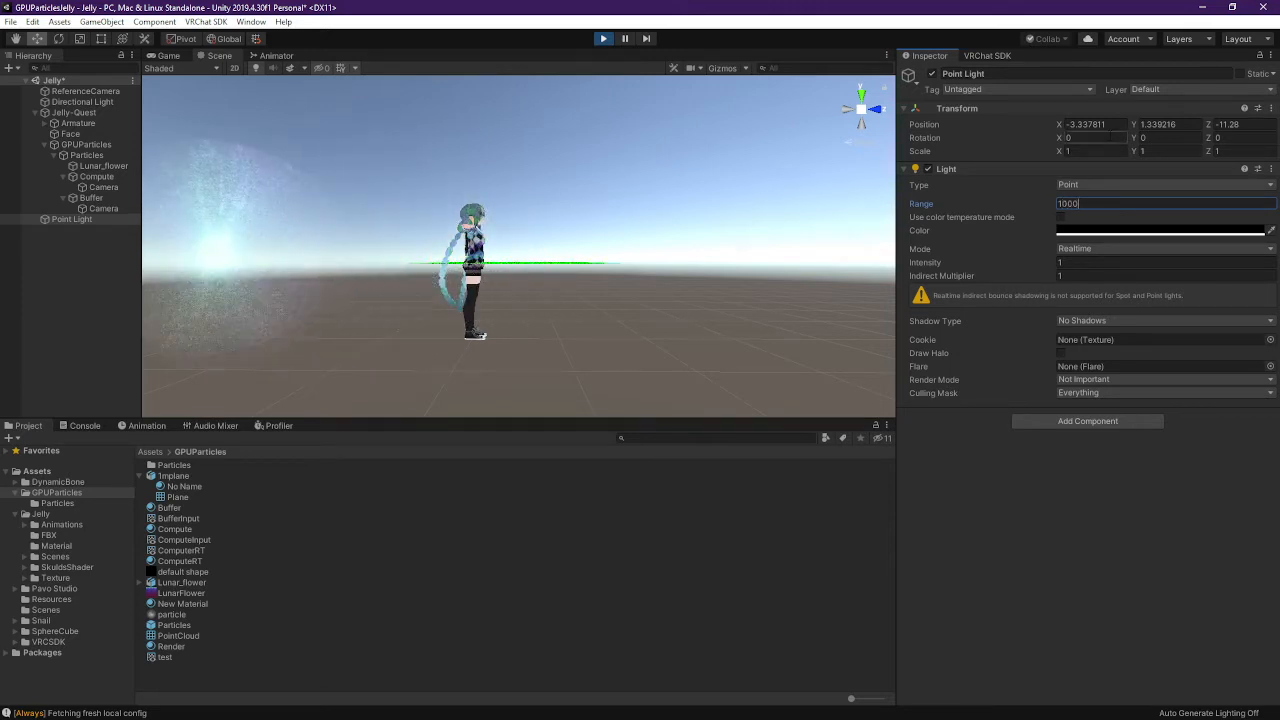
left_click(1109, 124)
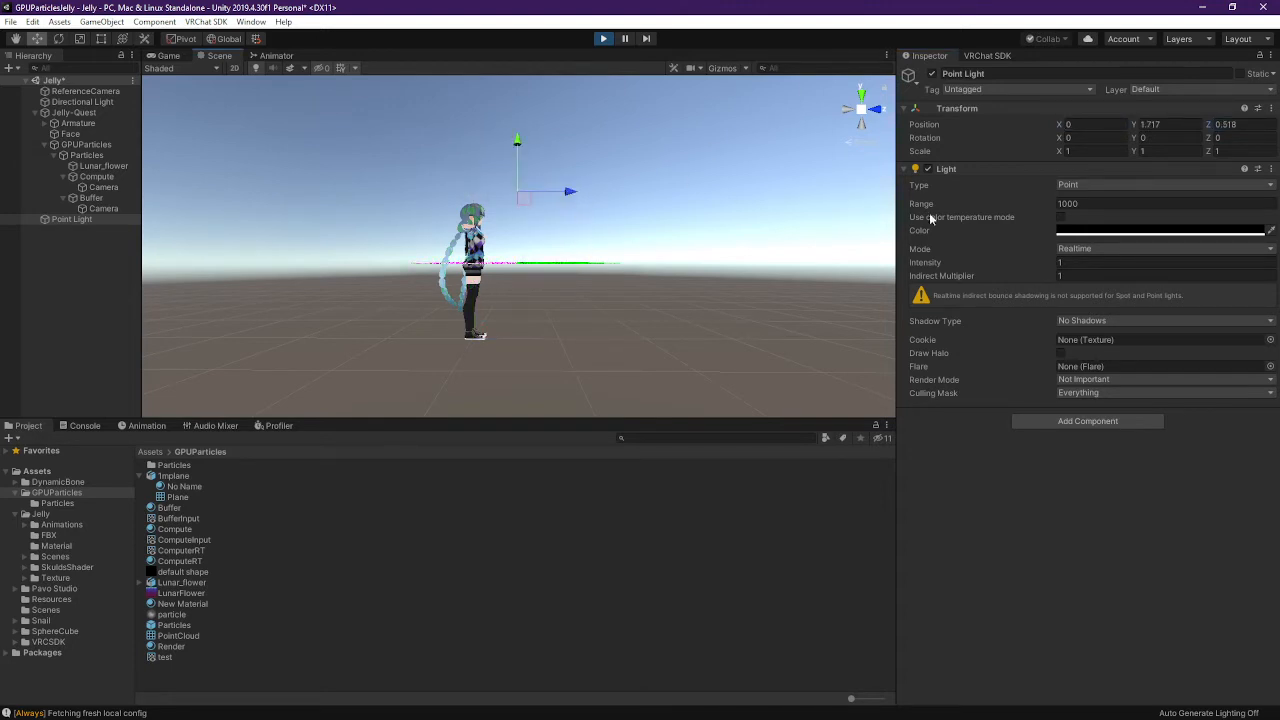
Drag the Compute material's reset back to 0 to respawn the particle sphere
left_click(86, 156)
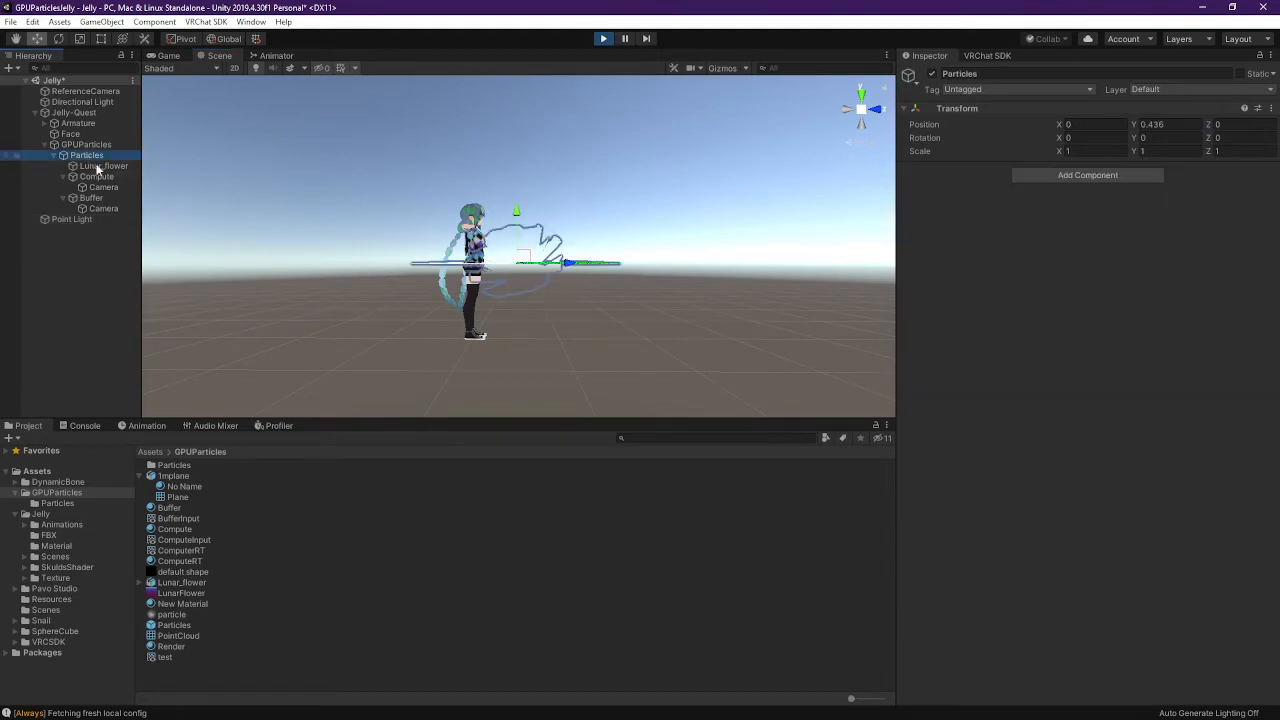
left_click(96, 176)
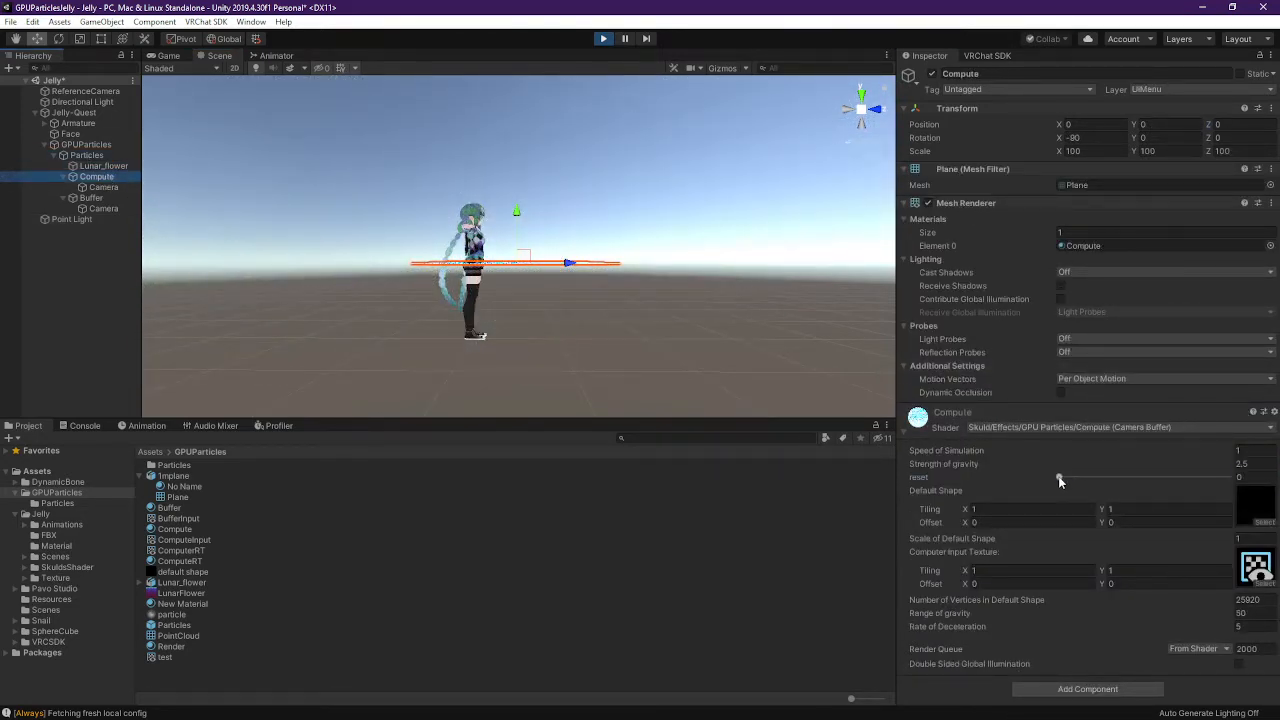
left_click_drag(1108, 486, 908, 467)
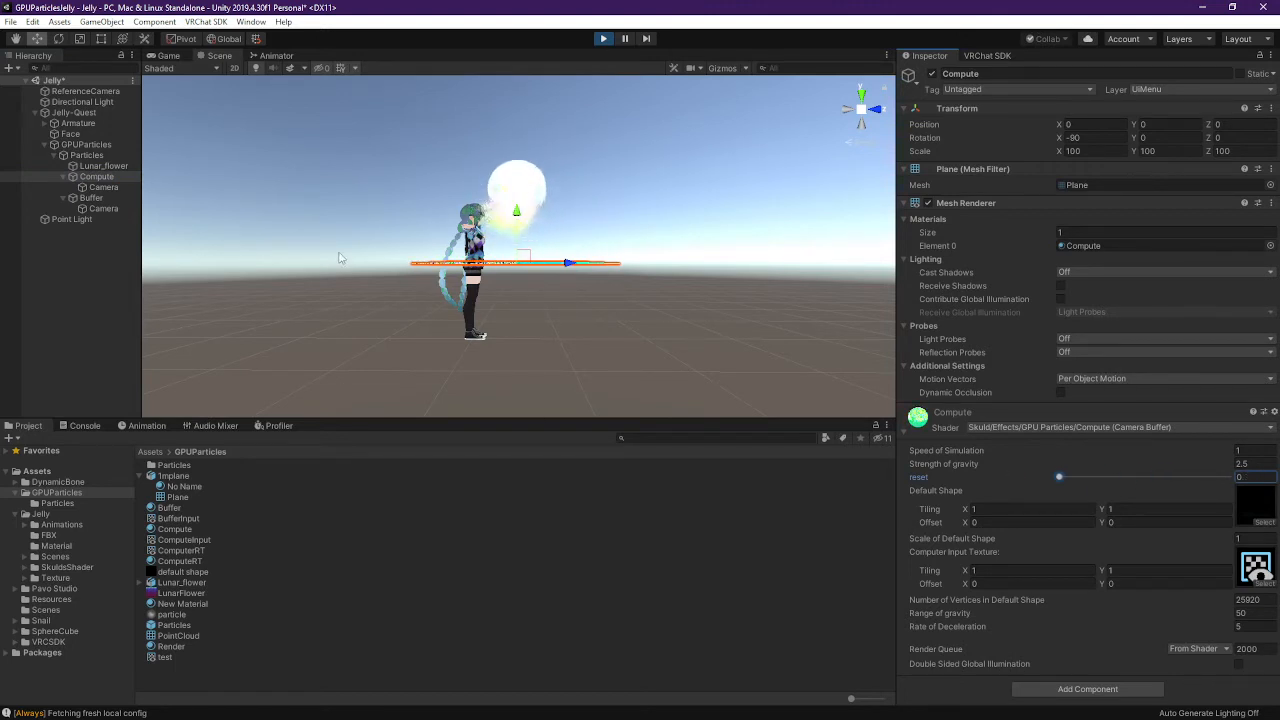
left_click(95, 217)
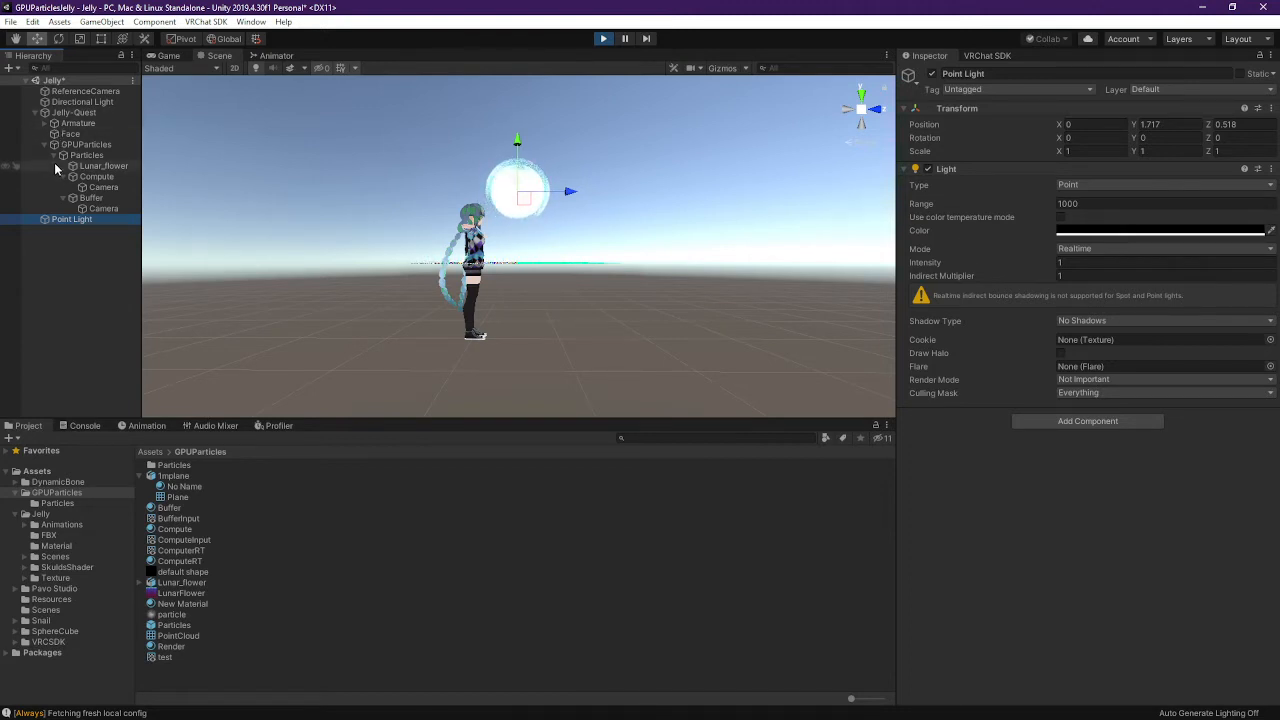
Expand the avatar's Armature through Hips, Spine, Chest, and the right arm down to Right wrist
left_click(41, 124)
left_click(46, 123)
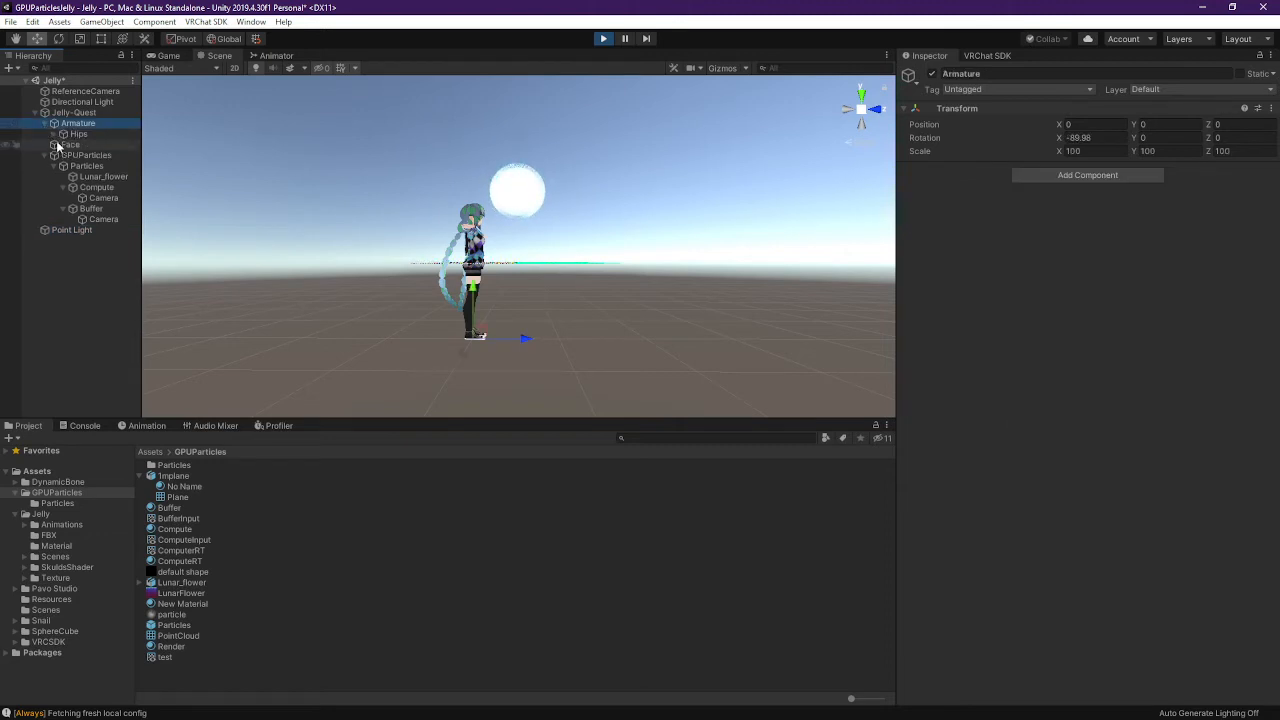
left_click(55, 134)
left_click(64, 167)
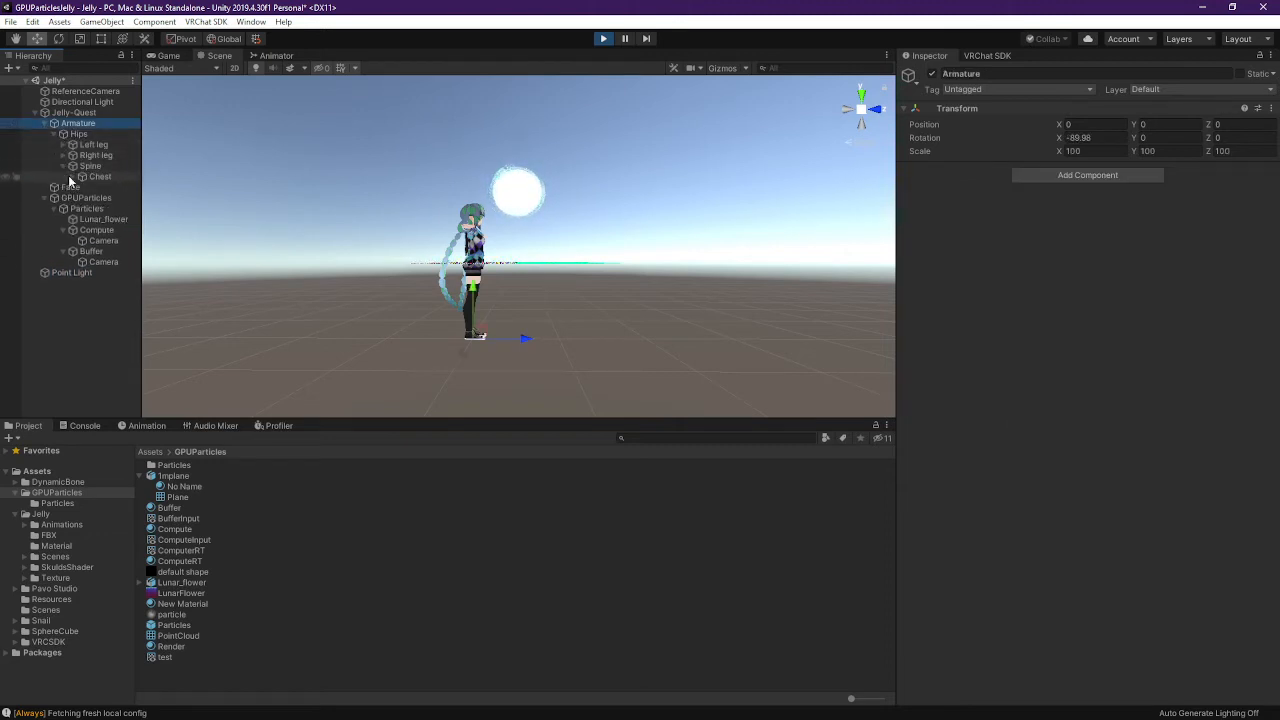
left_click(73, 177)
left_click(82, 208)
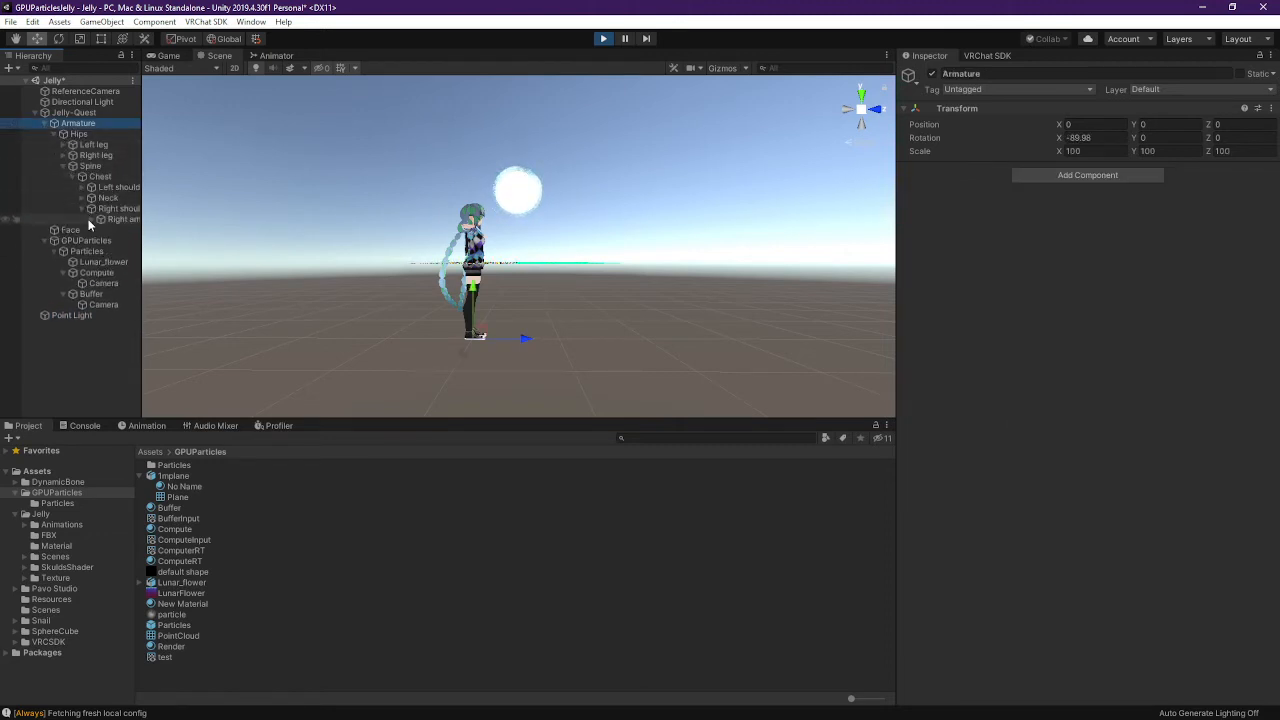
left_click(91, 219)
left_click(95, 233)
left_click(101, 231)
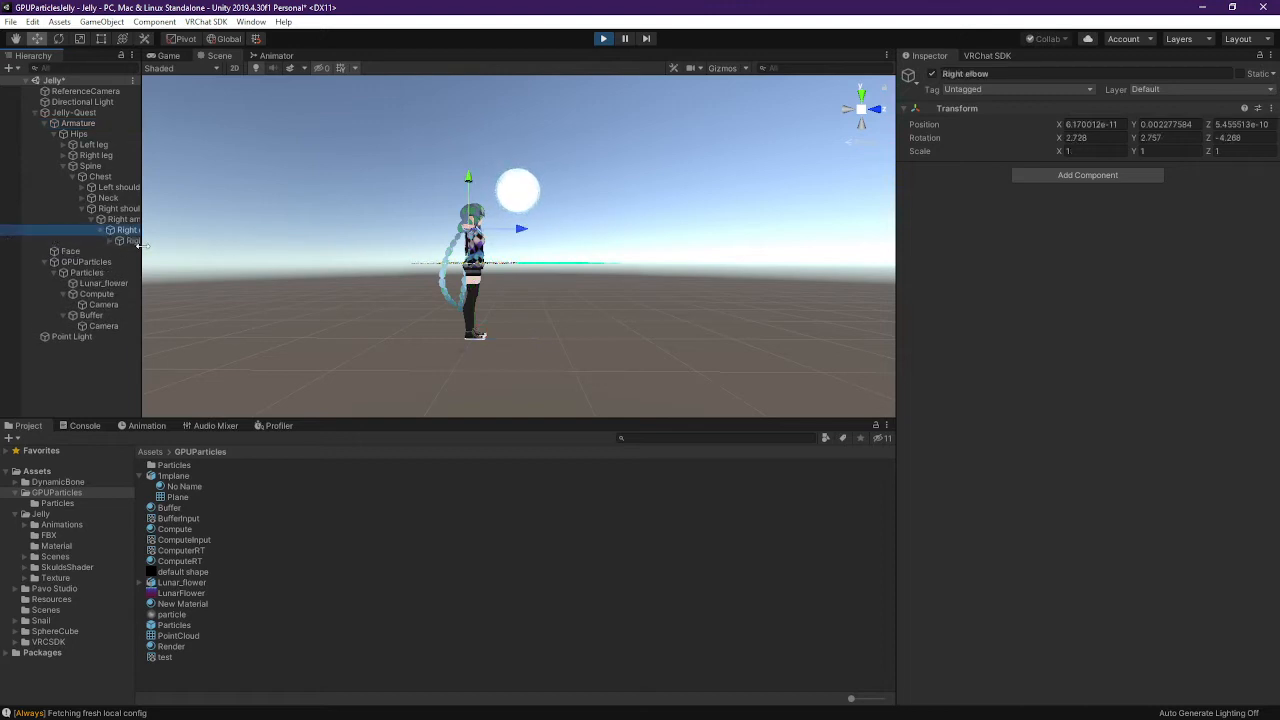
left_click_drag(141, 258, 188, 260)
left_click(111, 242)
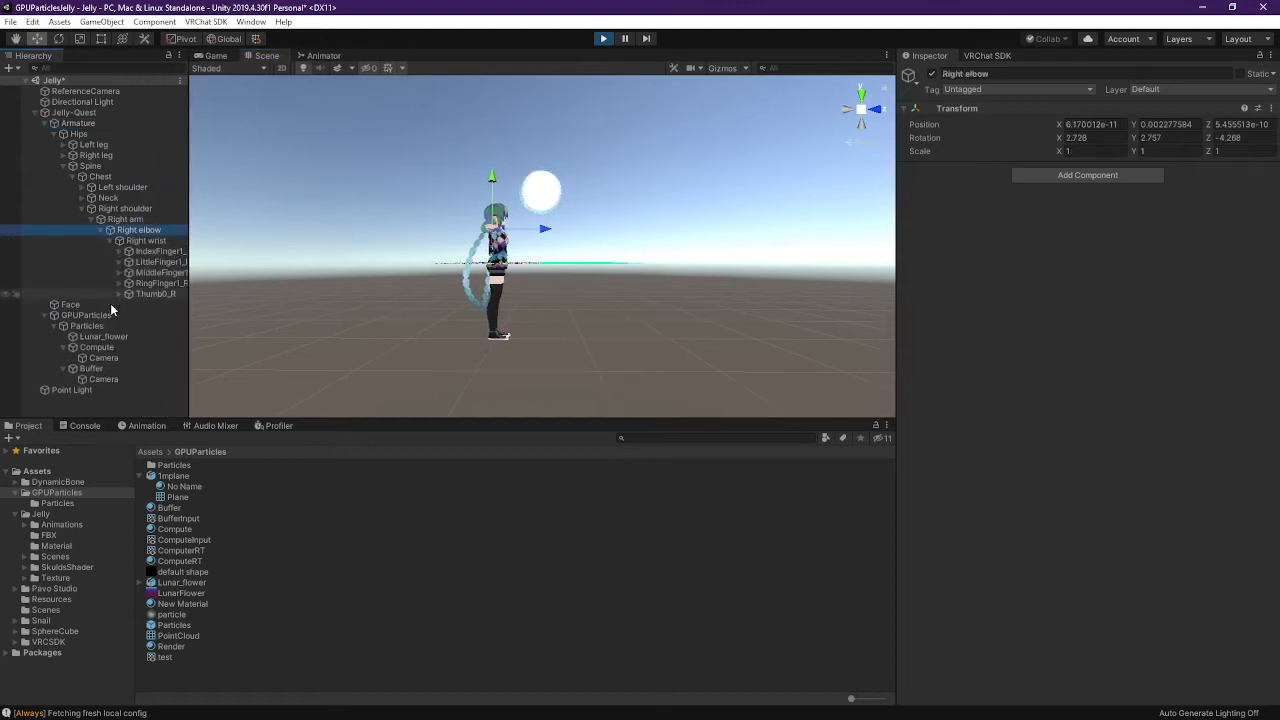
Parent the Point Light under Right wrist and set its position to 0, 0, 0
left_click_drag(82, 388, 141, 307)
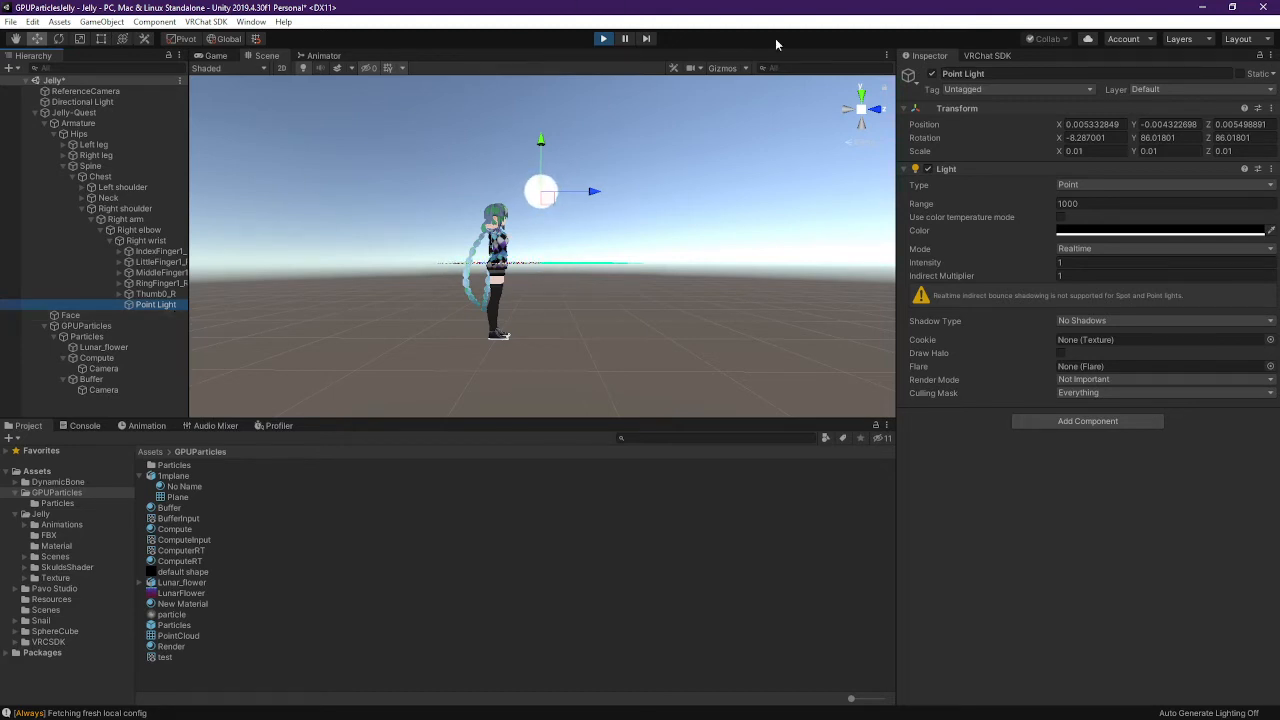
type("0")
key("Tab")
type("0")
key("Tab")
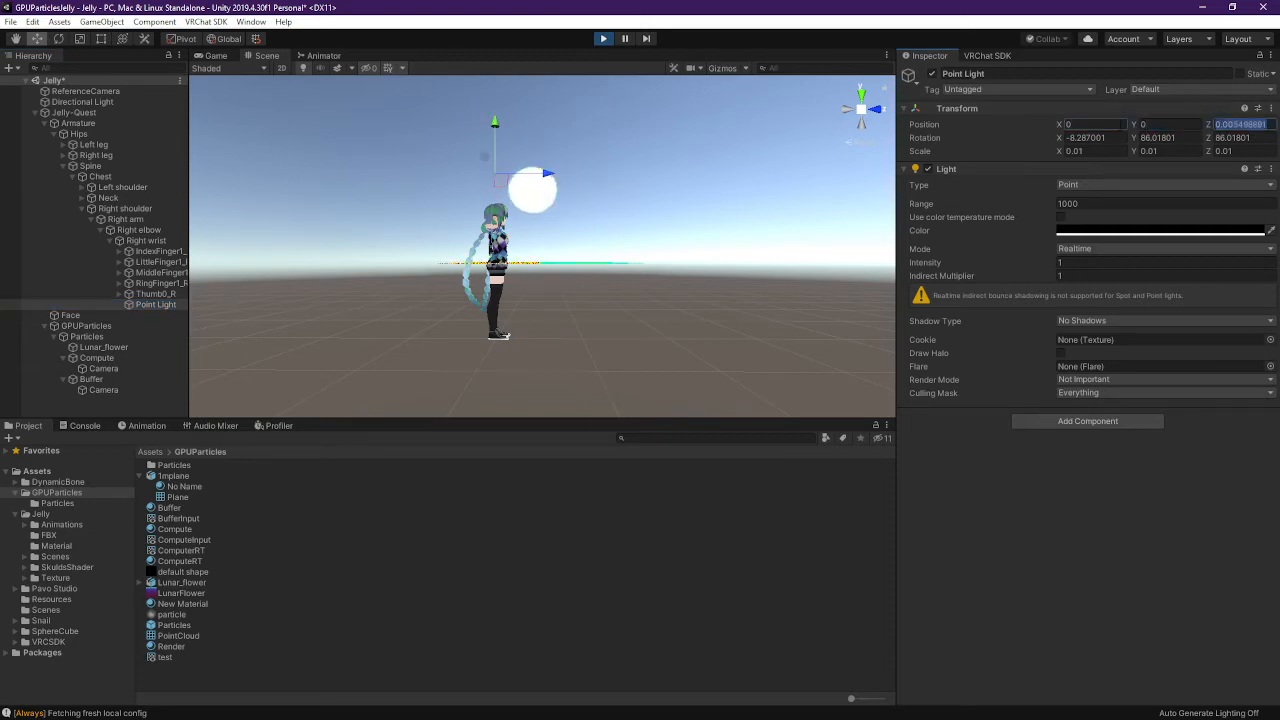
type("0")
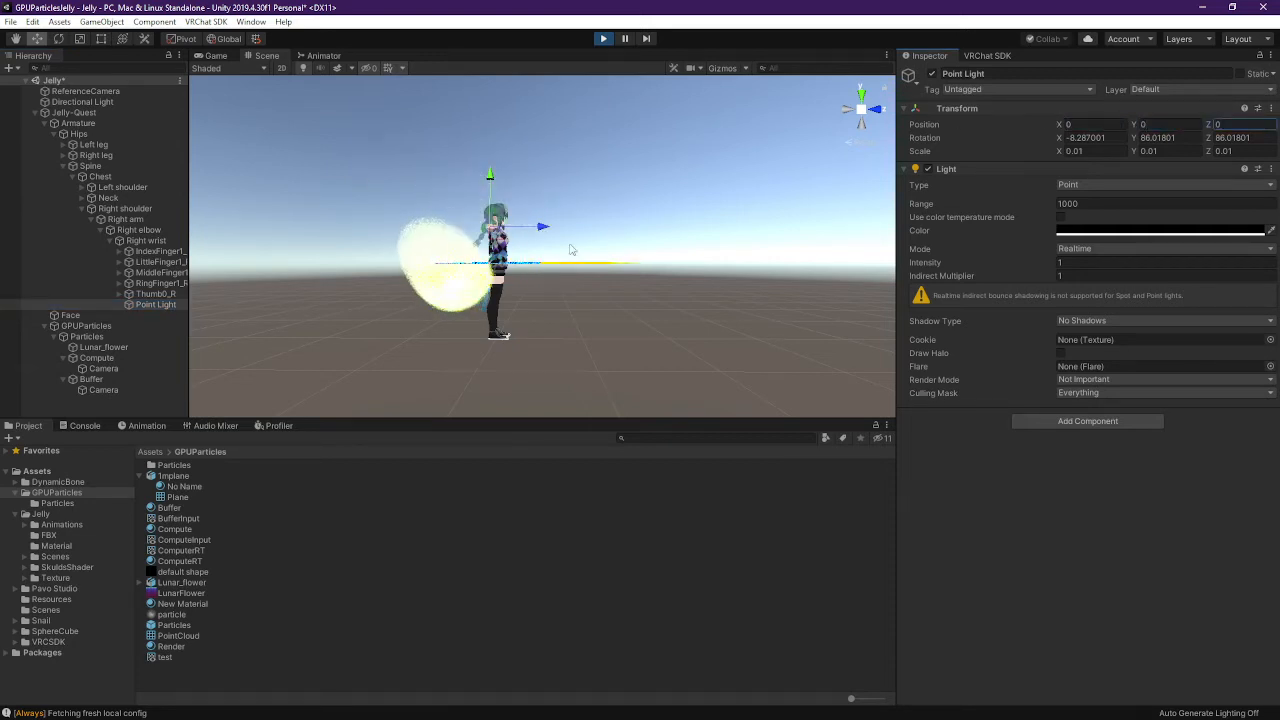
right_click_drag(571, 251, 305, 266)
key("d")
key("e")
key("s")
key("w")
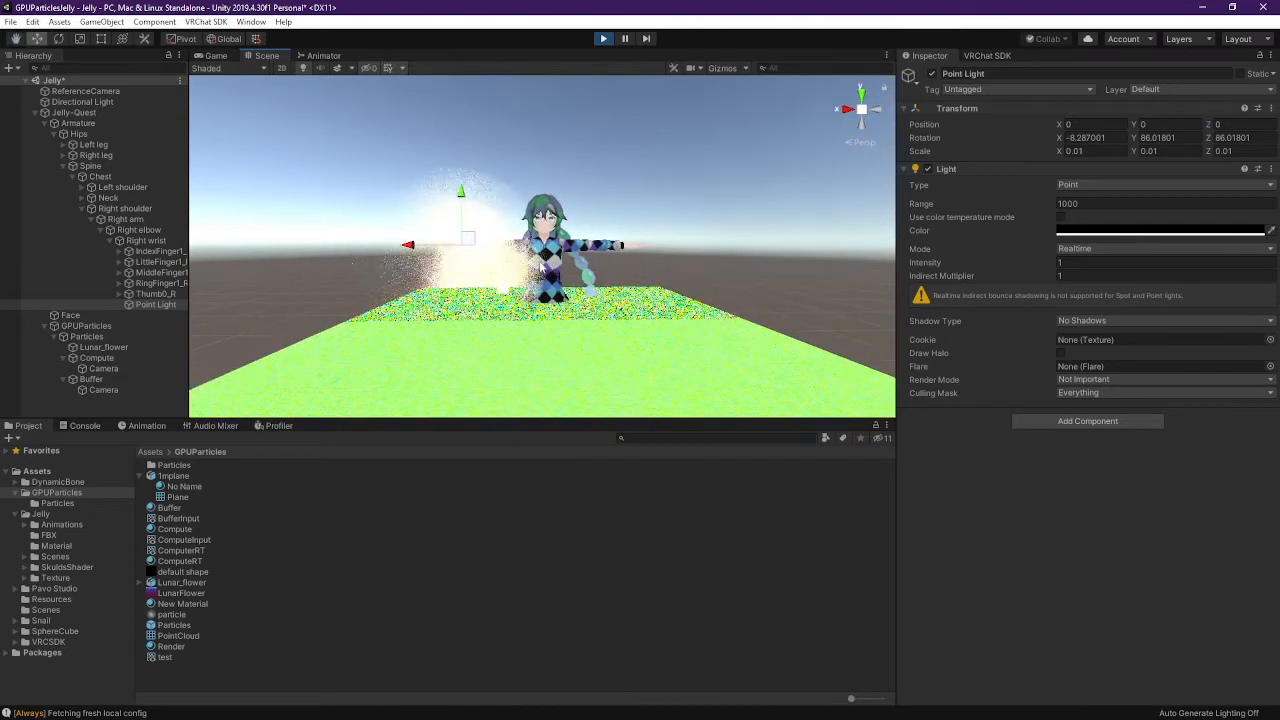
Nudge the wrist Point Light slightly along X and Y with the Move handles
left_click_drag(432, 247, 420, 254)
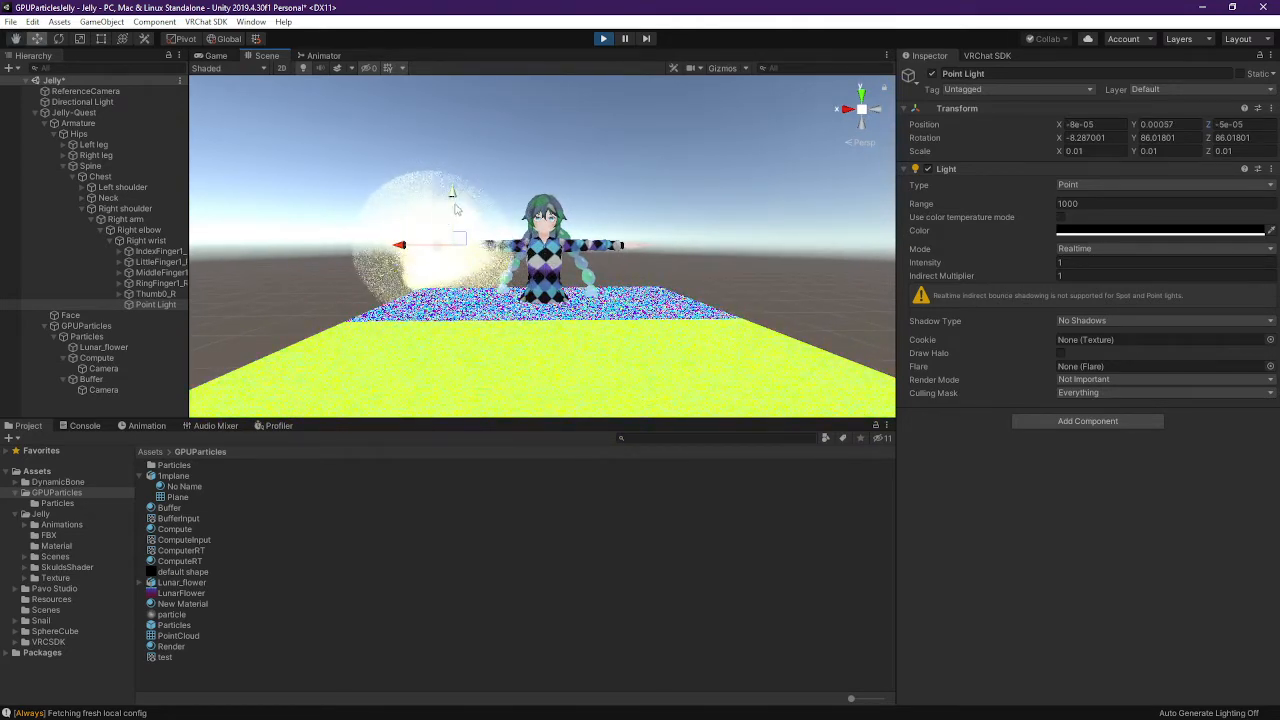
left_click_drag(452, 193, 452, 199)
right_click_drag(549, 269, 582, 270)
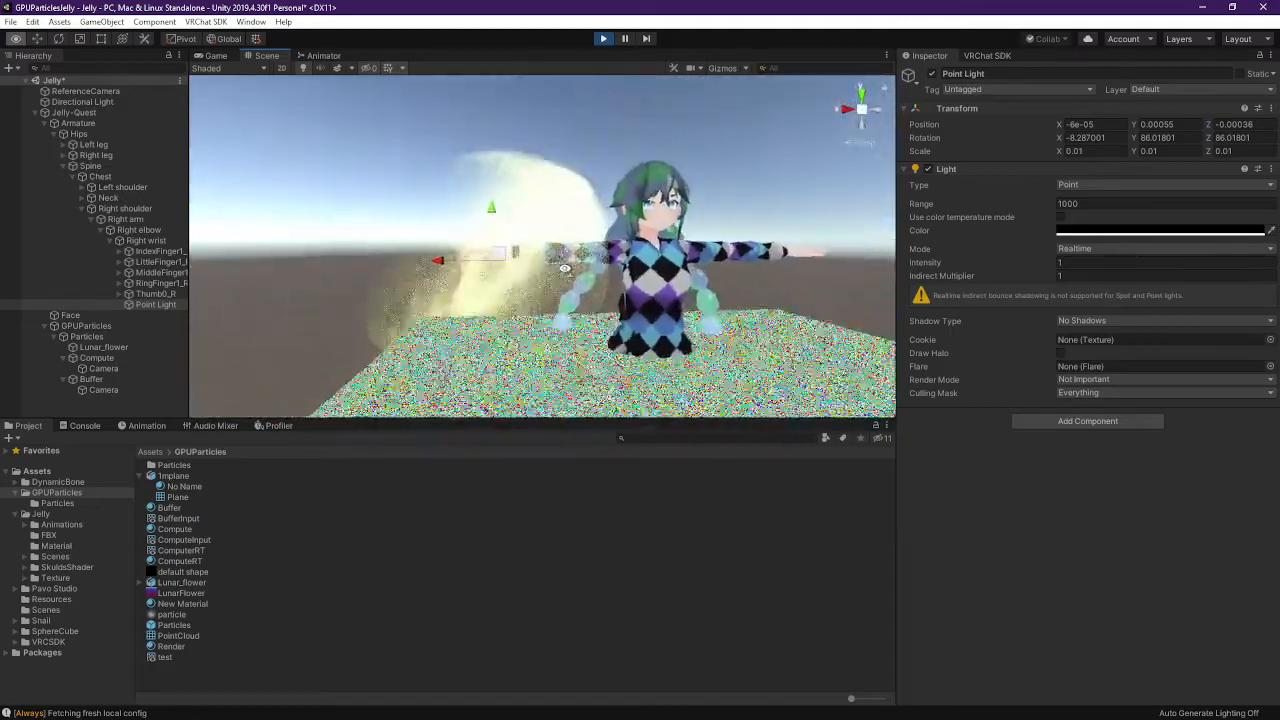
left_click_drag(478, 264, 464, 265)
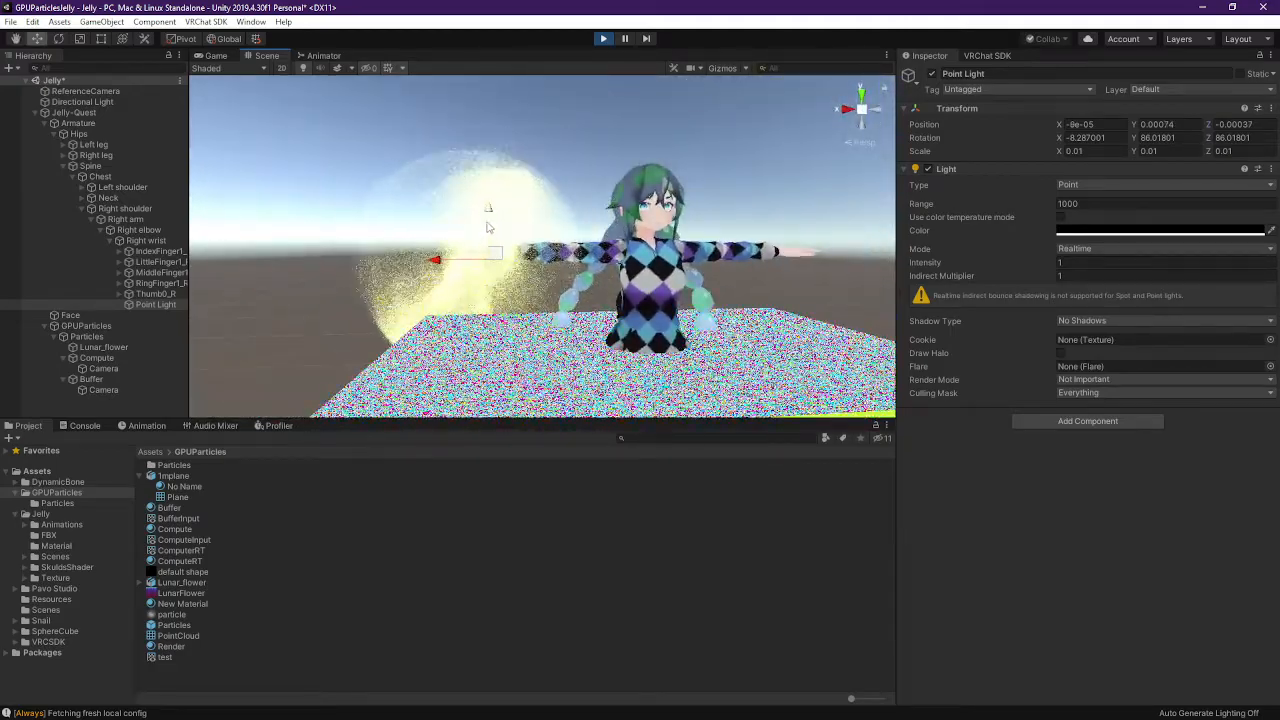
left_click_drag(490, 223, 490, 218)
right_click_drag(505, 285, 693, 287)
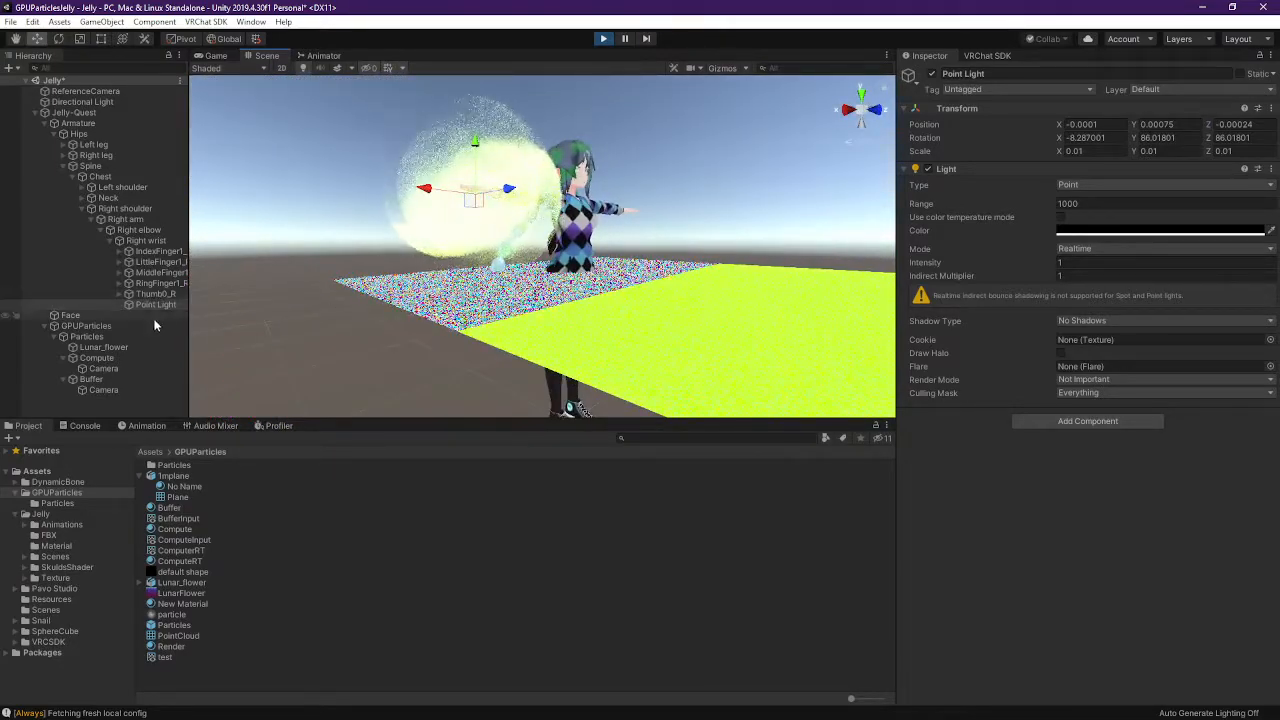
left_click(176, 305)
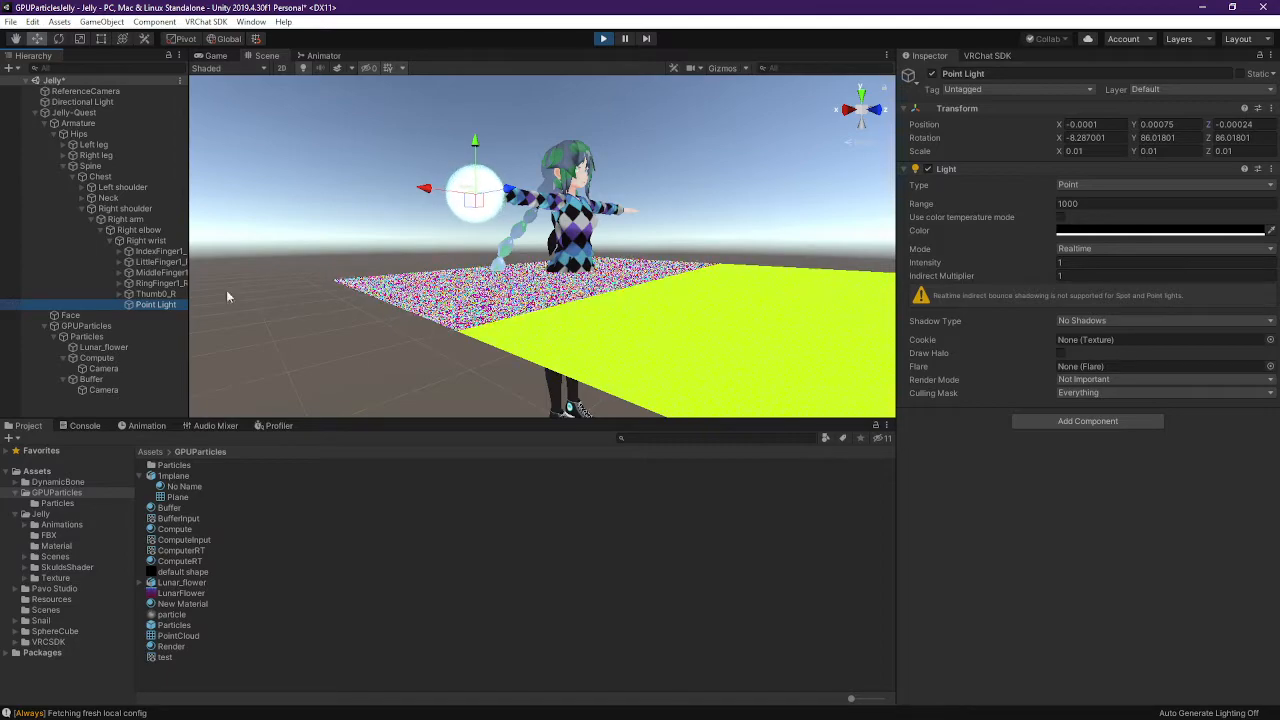
Fly around the right arm and noise plane to check the glowing particles
right_click_drag(650, 245, 826, 290)
key("w")
key("s")
key("a")
key("d")
key("w")
key("s")
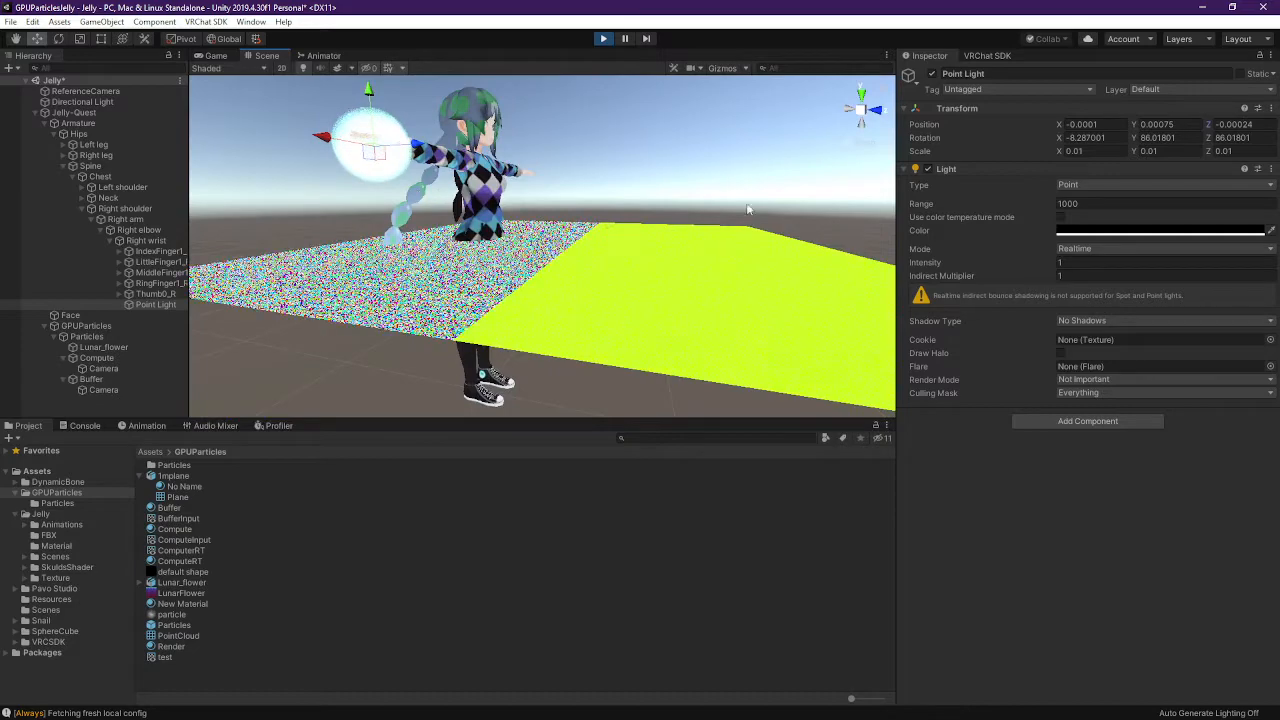
Toggle the Point Light off and on, leaving it disabled
left_click(933, 75)
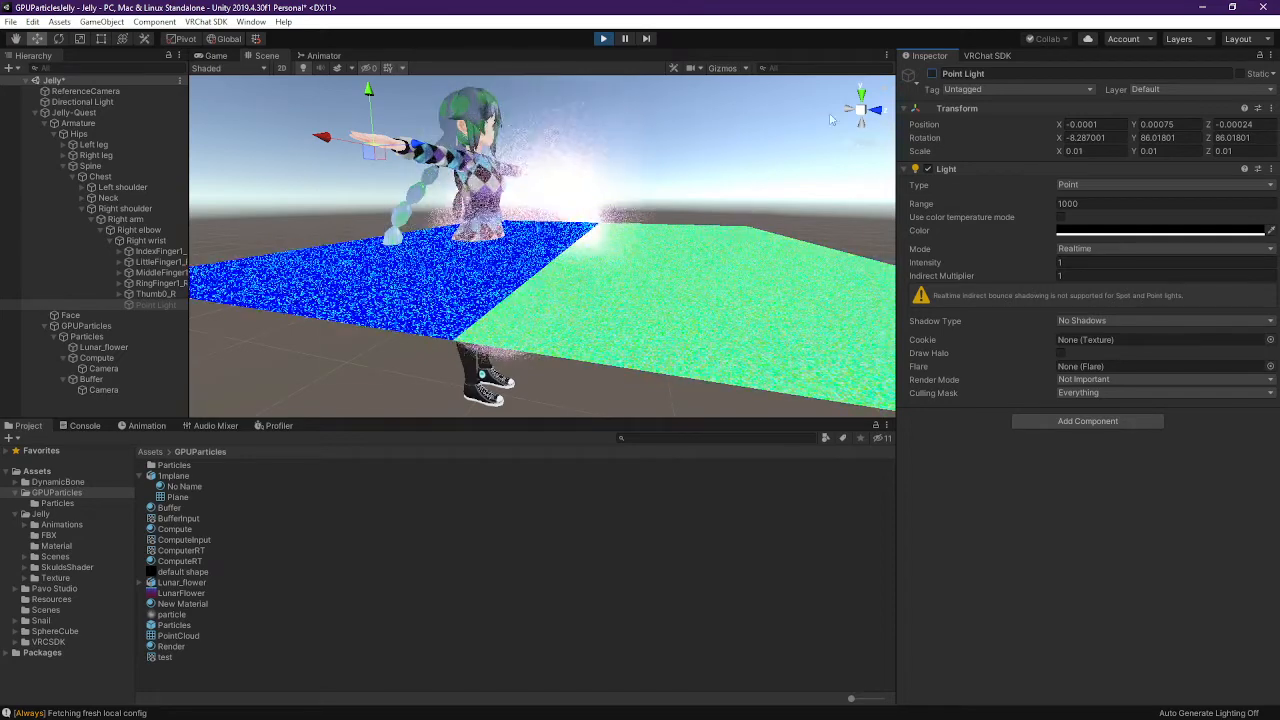
left_click(933, 75)
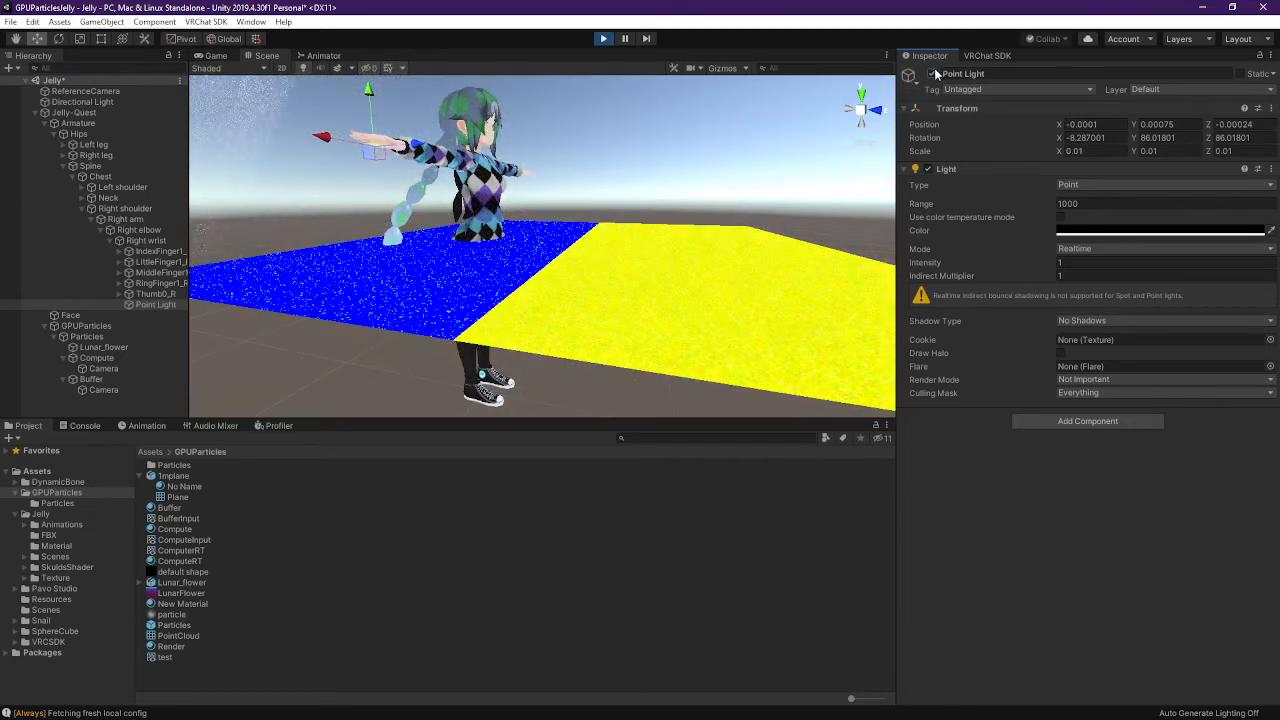
left_click(933, 75)
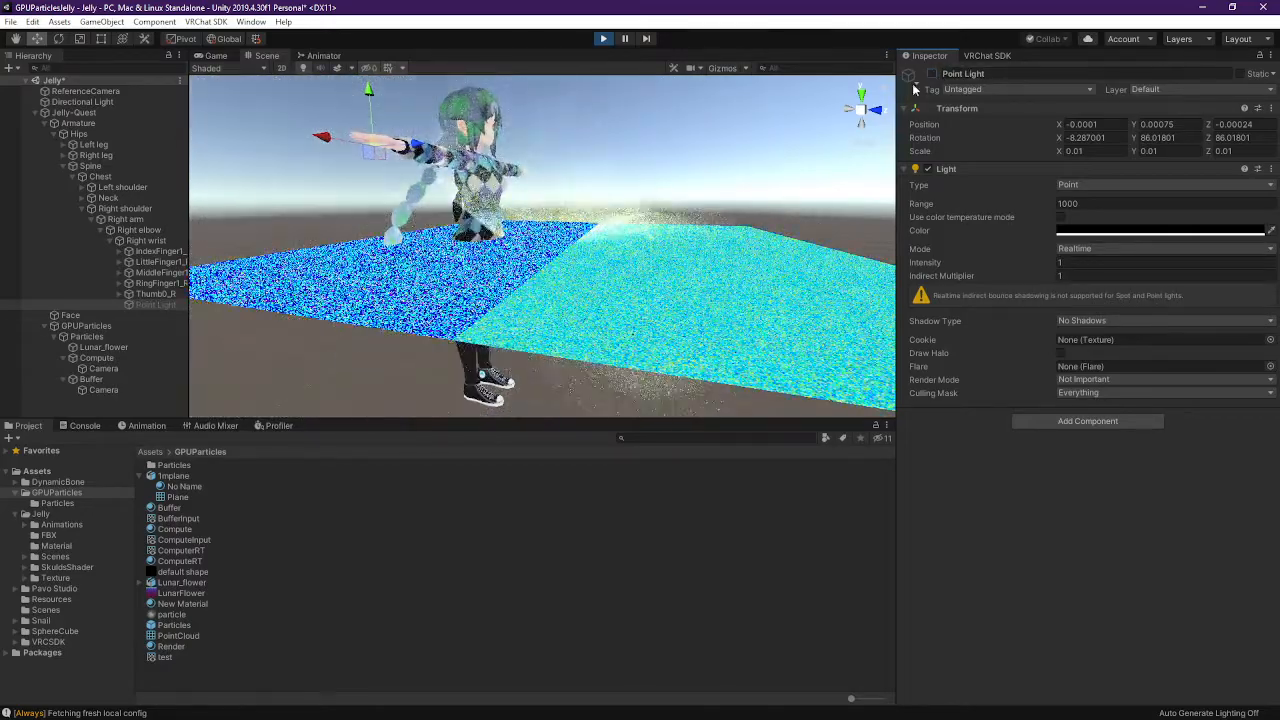
Toggle GPUParticles off and on three times to compare, leaving it enabled
left_click(108, 326)
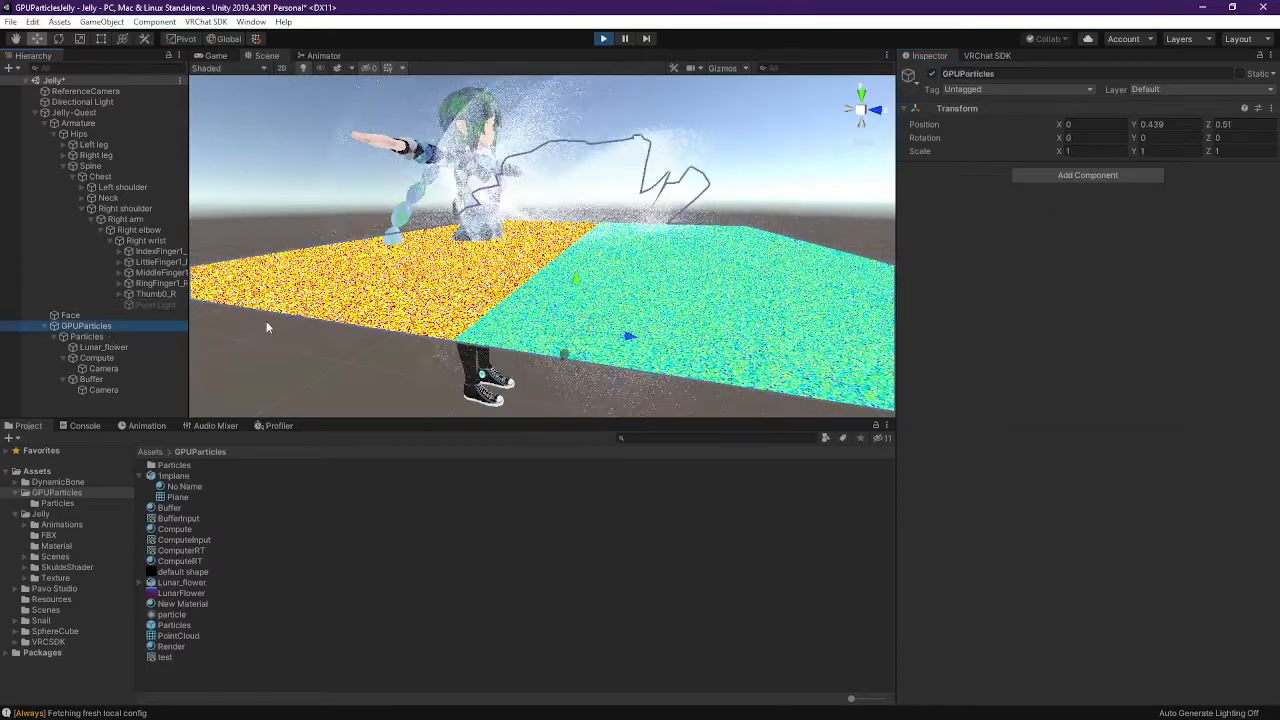
left_click(931, 74)
left_click(931, 74)
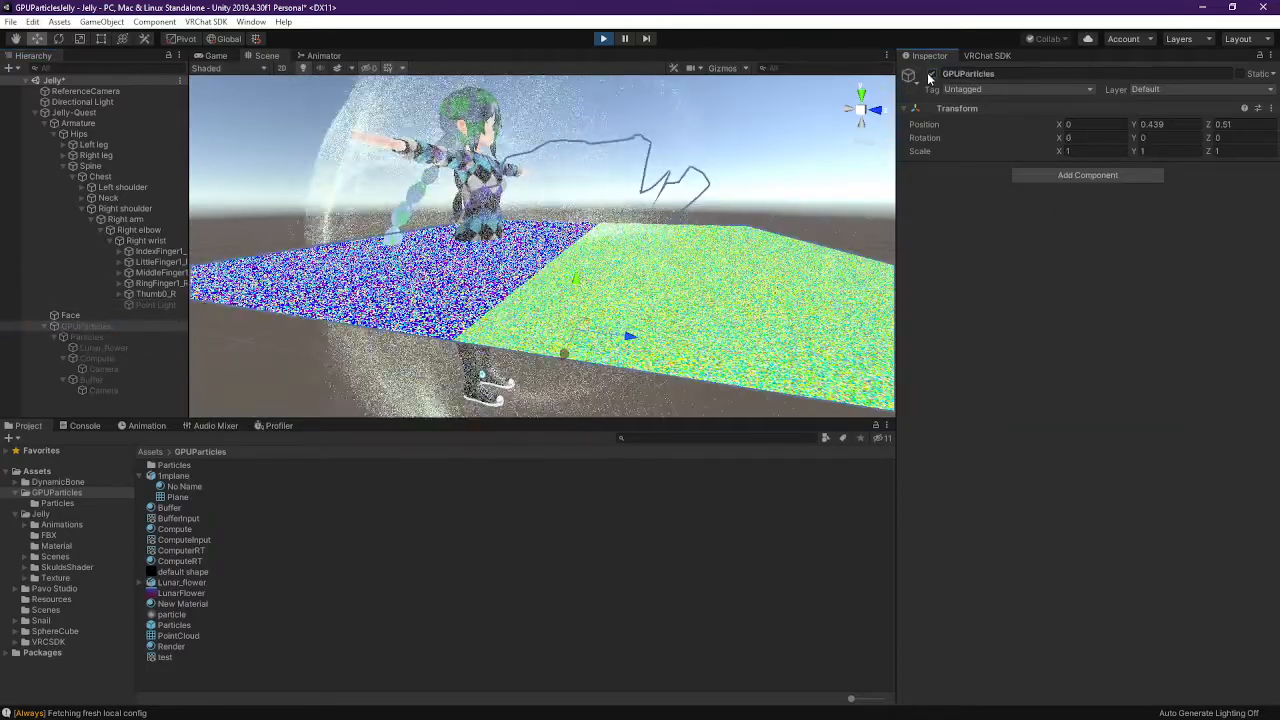
left_click(931, 74)
left_click(931, 74)
left_click(929, 74)
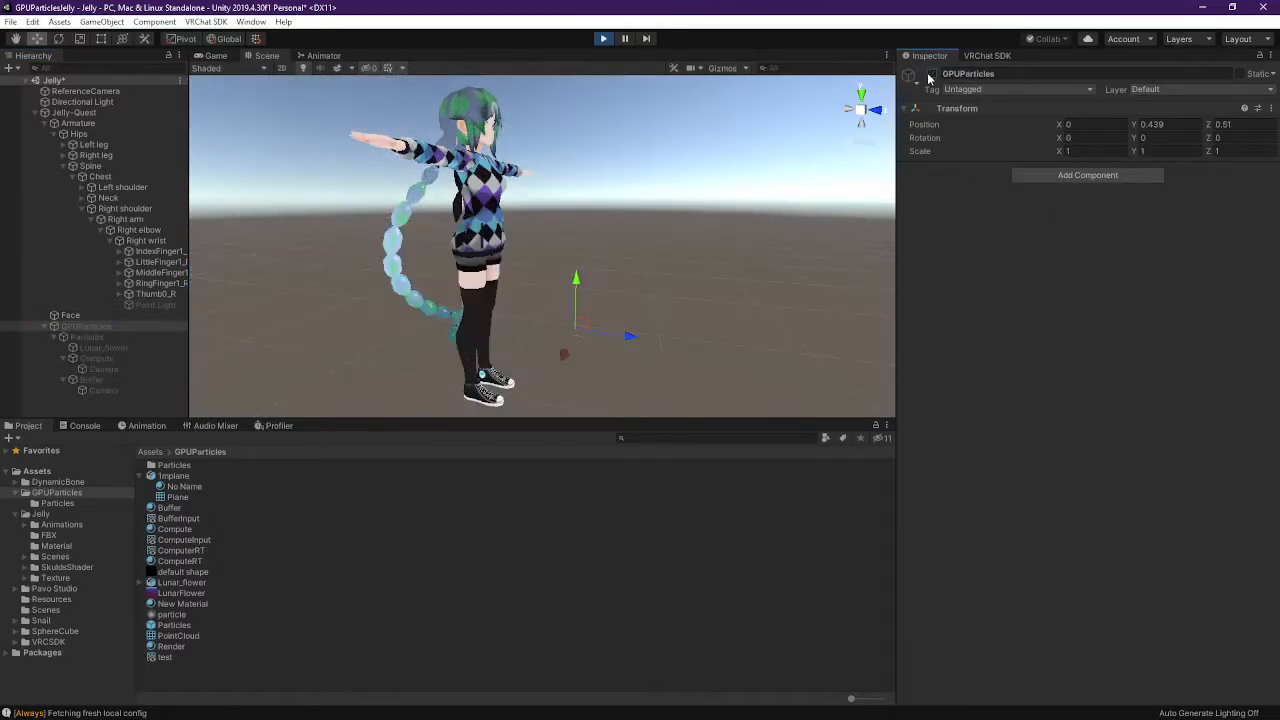
left_click(929, 74)
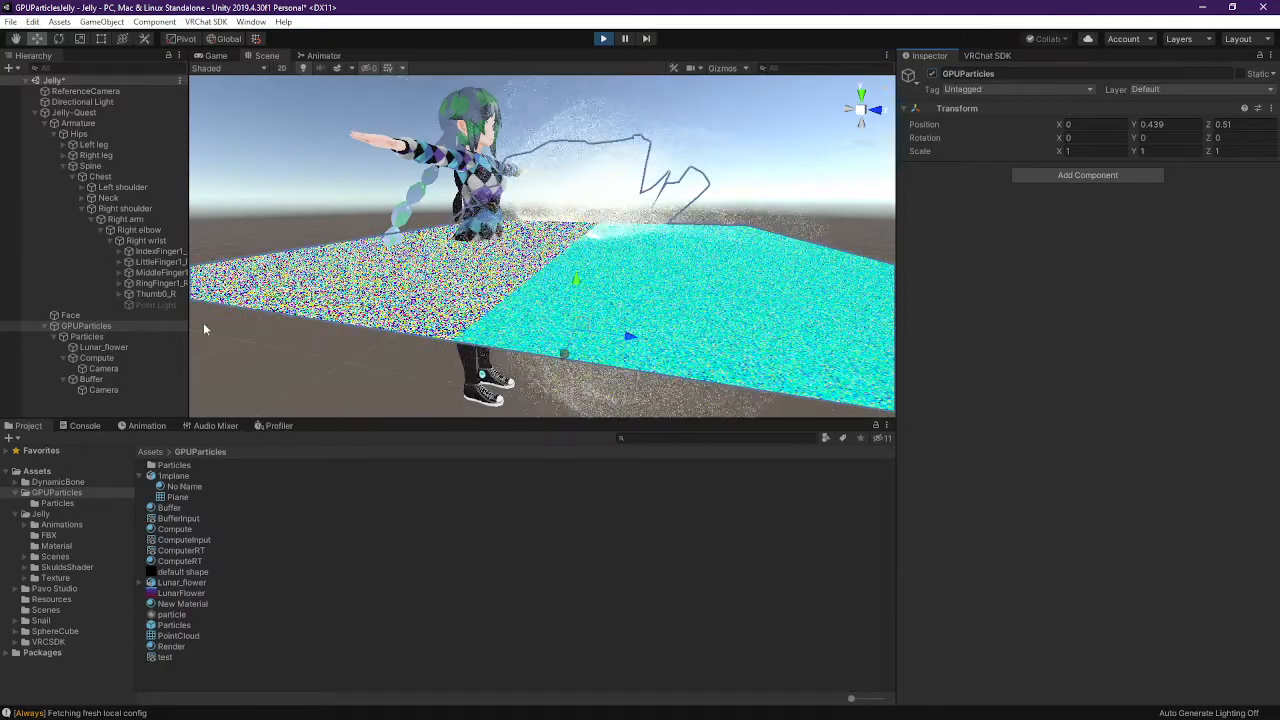
Collapse the Armature bone list under Jelly-Quest and orbit lower around the character
left_click(36, 113)
left_click(36, 113)
left_click(45, 123)
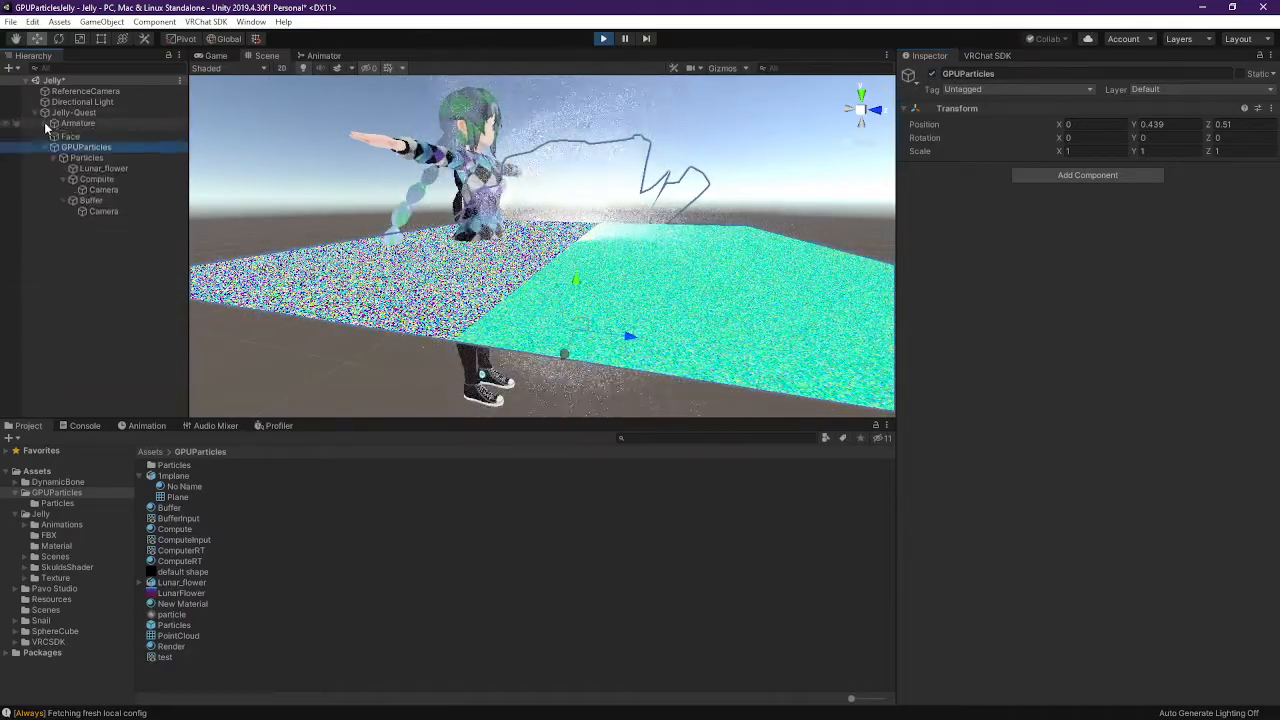
right_click_drag(735, 243, 689, 231)
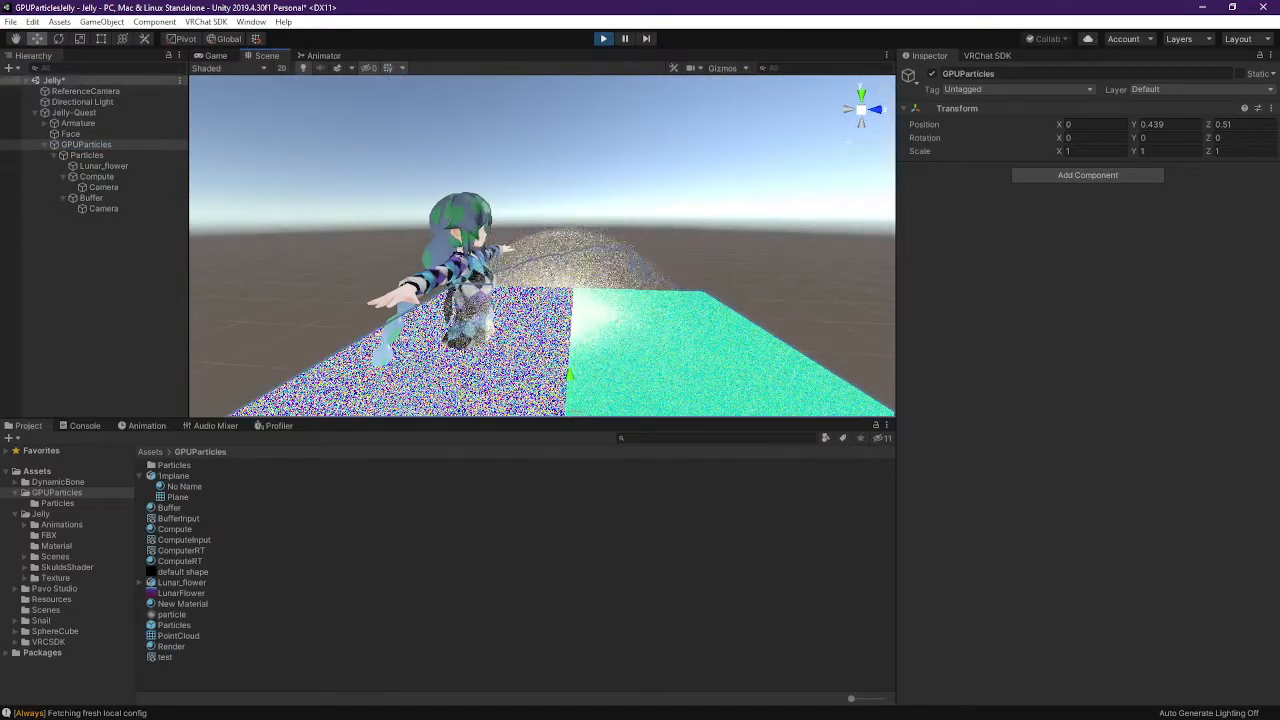
Select ReferenceCamera while playing and zero its X and Y position
left_click(219, 56)
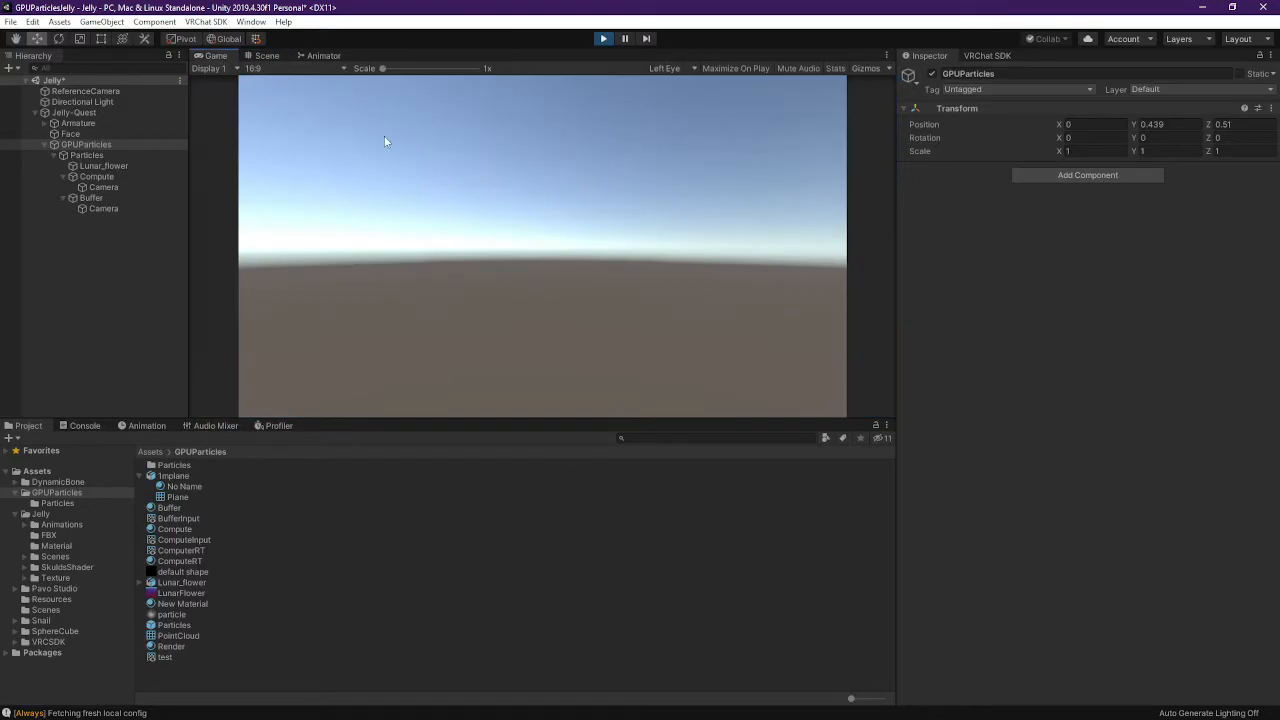
left_click(102, 99)
left_click(88, 91)
left_click(266, 55)
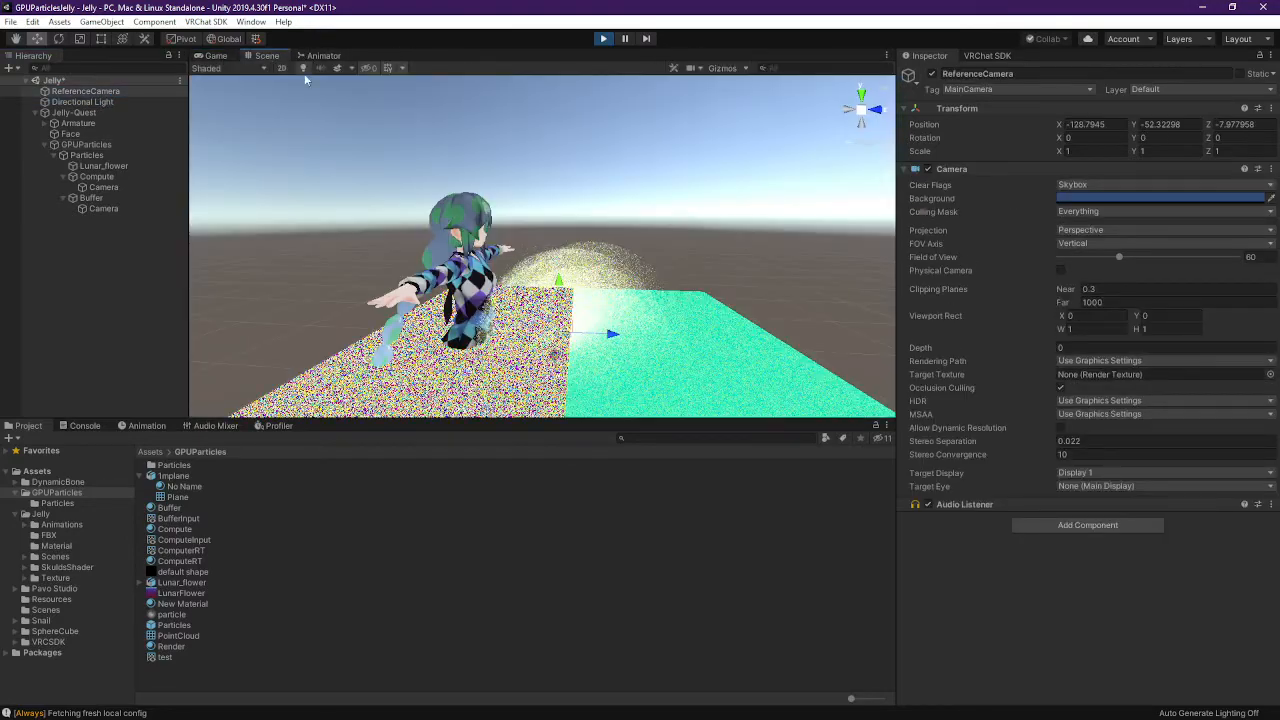
left_click(90, 95)
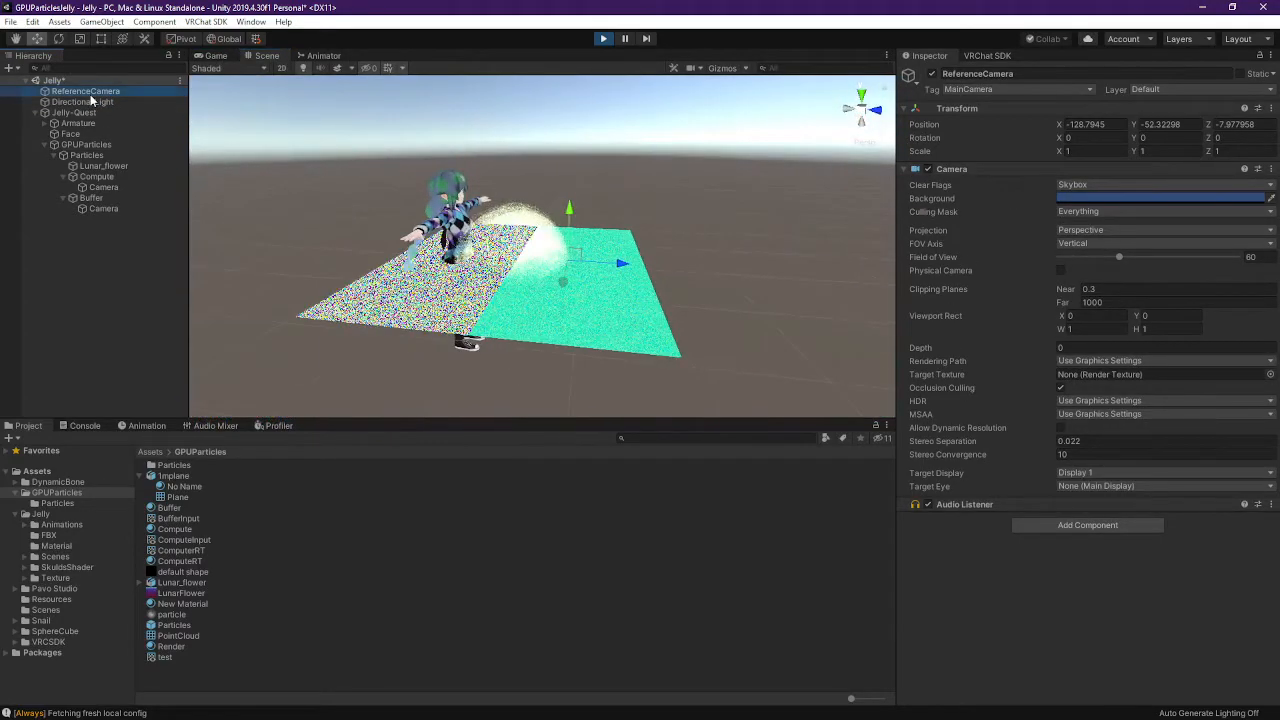
right_click_drag(580, 228, 611, 171)
middle_click_drag(614, 290, 622, 233)
left_click(1111, 123)
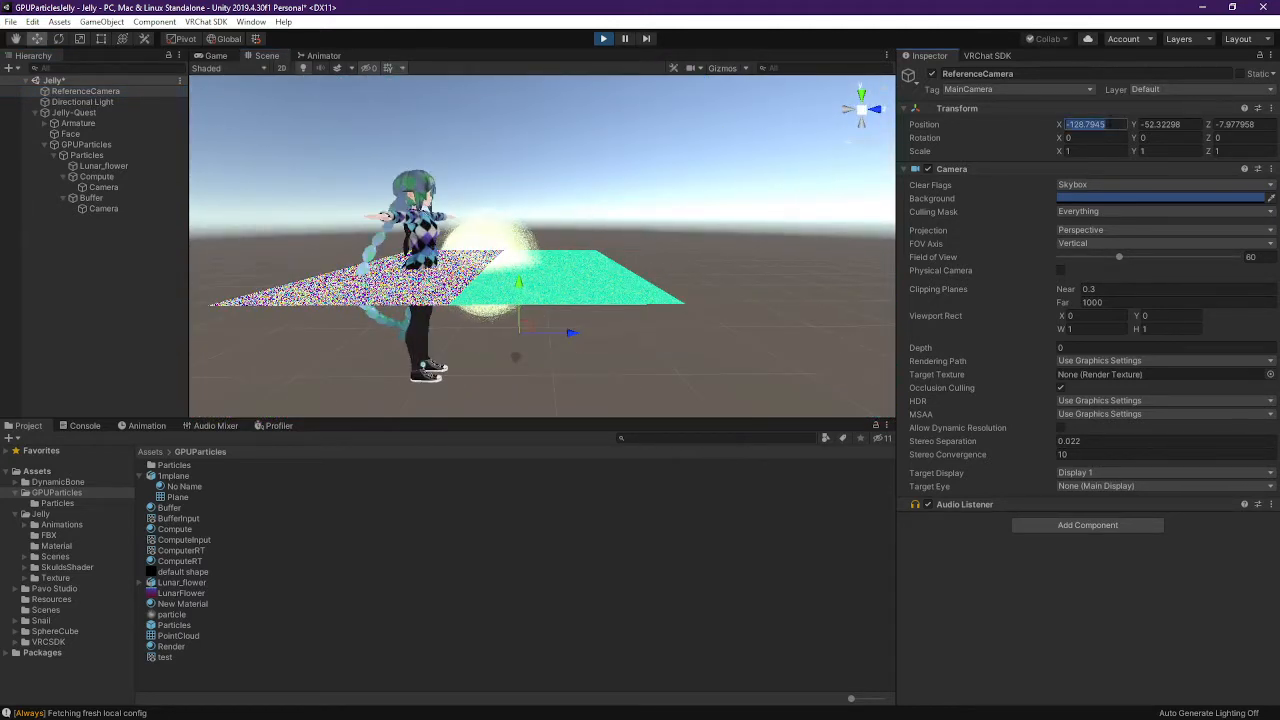
type("0")
key("Tab")
type("0")
key("Tab")
type("0")
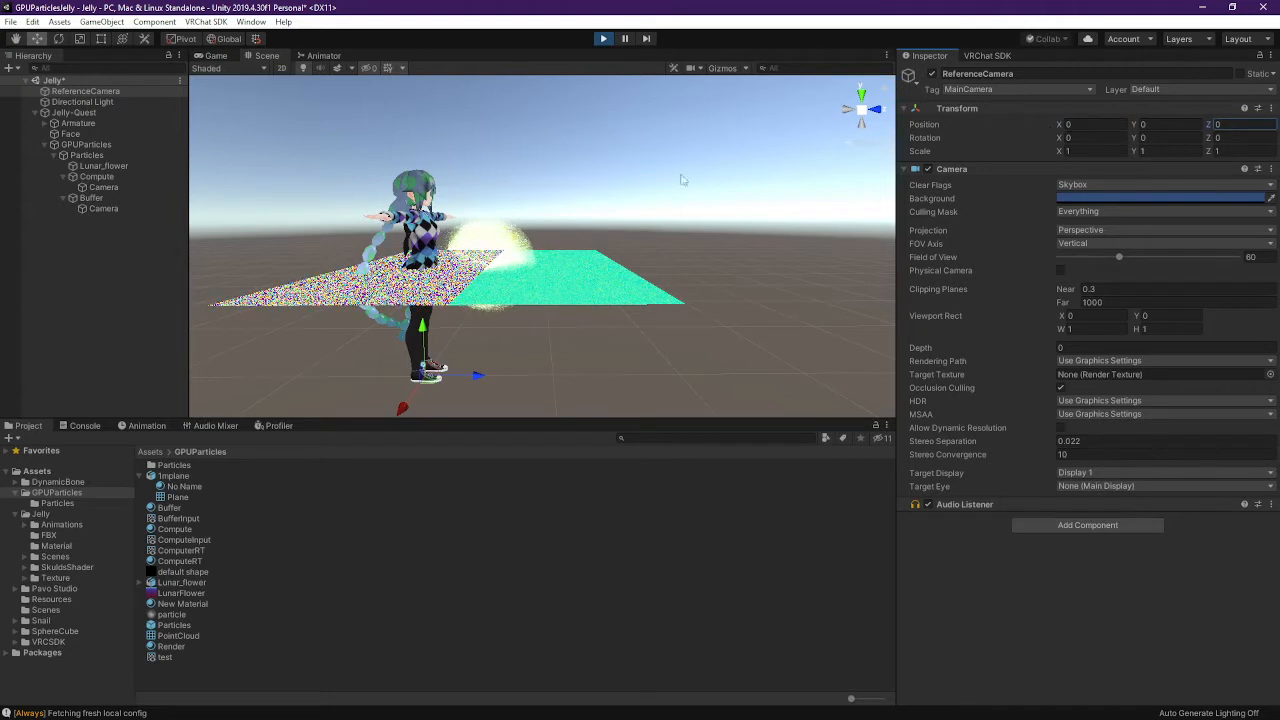
Stop Play mode and set ReferenceCamera's position to 0, 0, 0
left_click(602, 42)
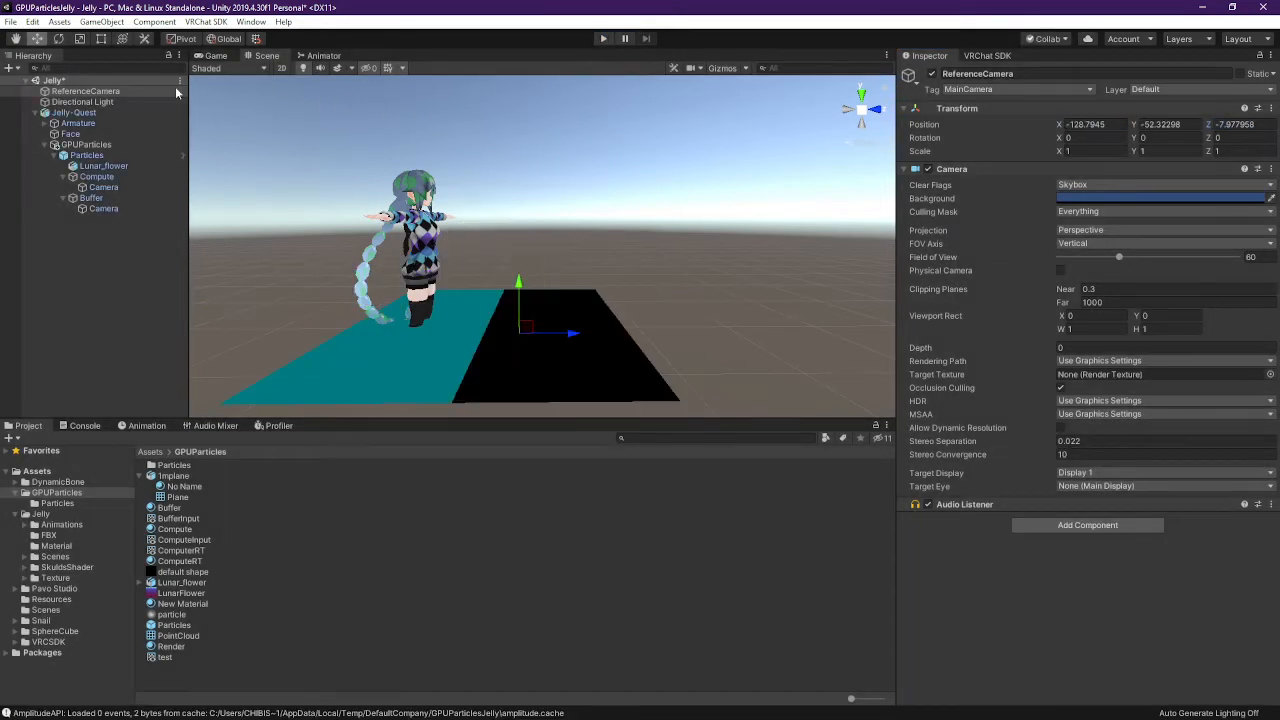
left_click(94, 92)
left_click(1222, 124)
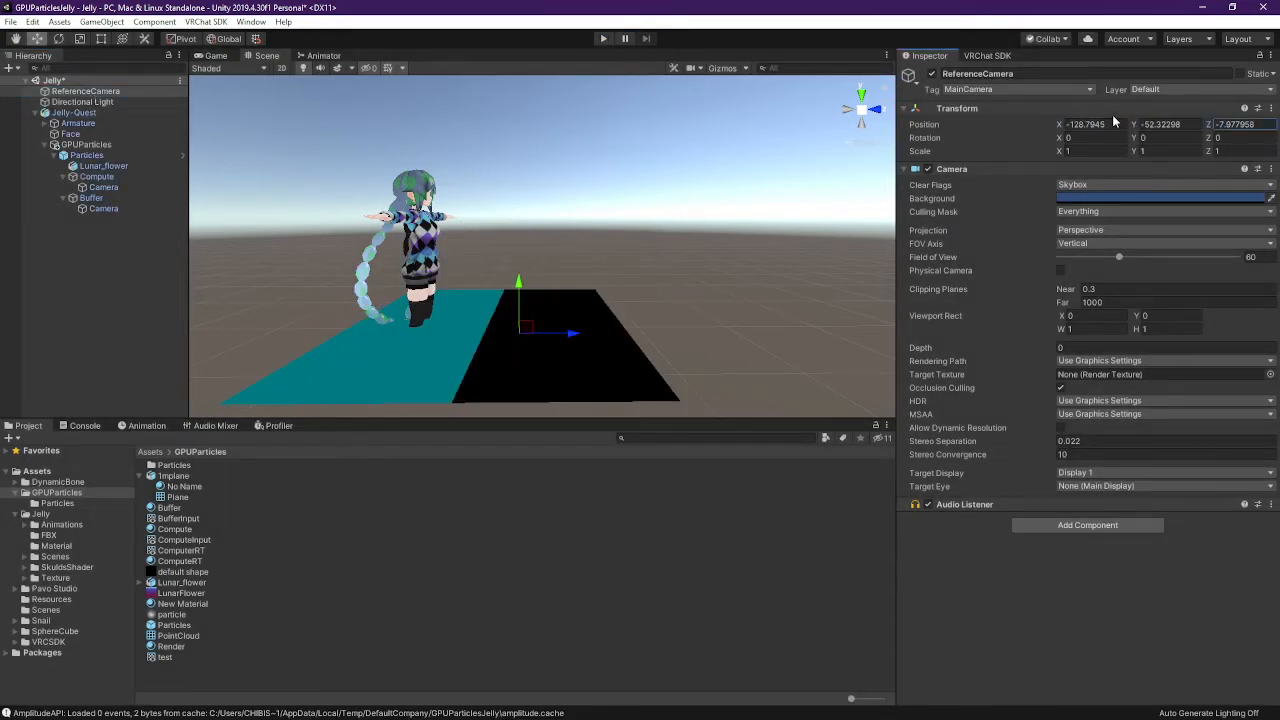
left_click(1098, 124)
type("0")
key("Tab")
type("0")
key("Tab")
type("0")
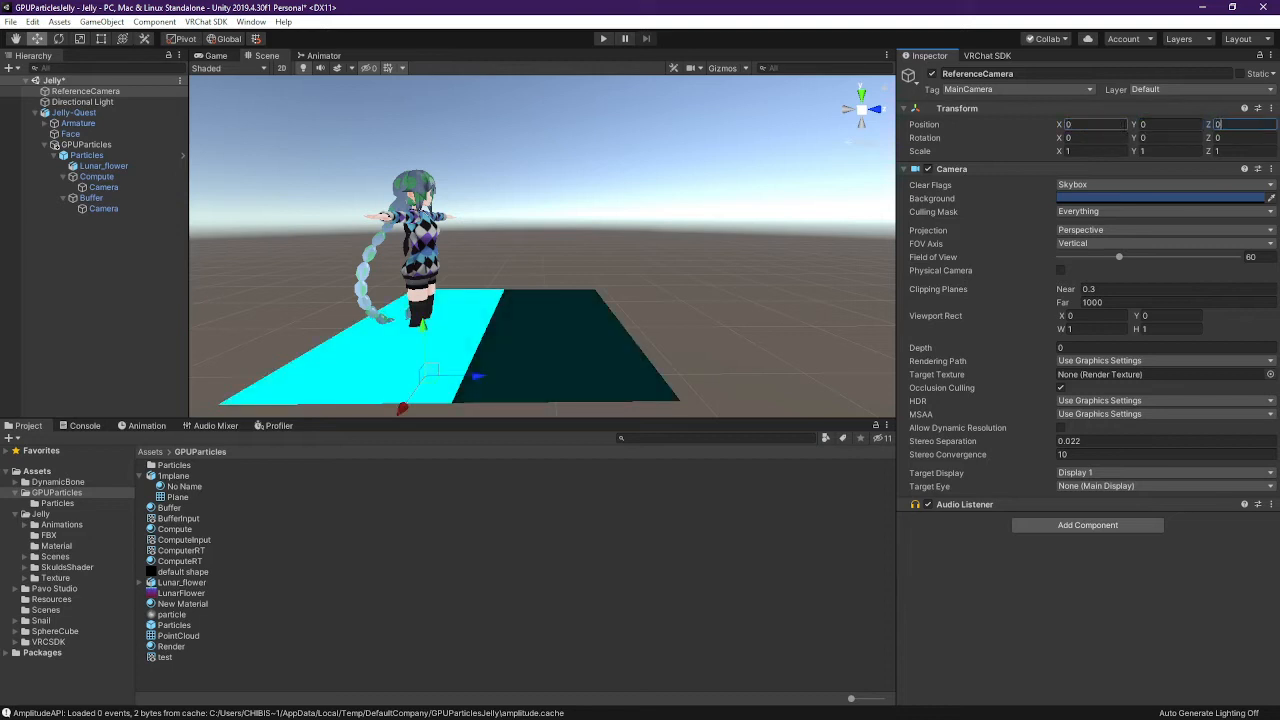
Set Particles' Position Y to 1 and GPUParticles' Position Y to 0
left_click(150, 156)
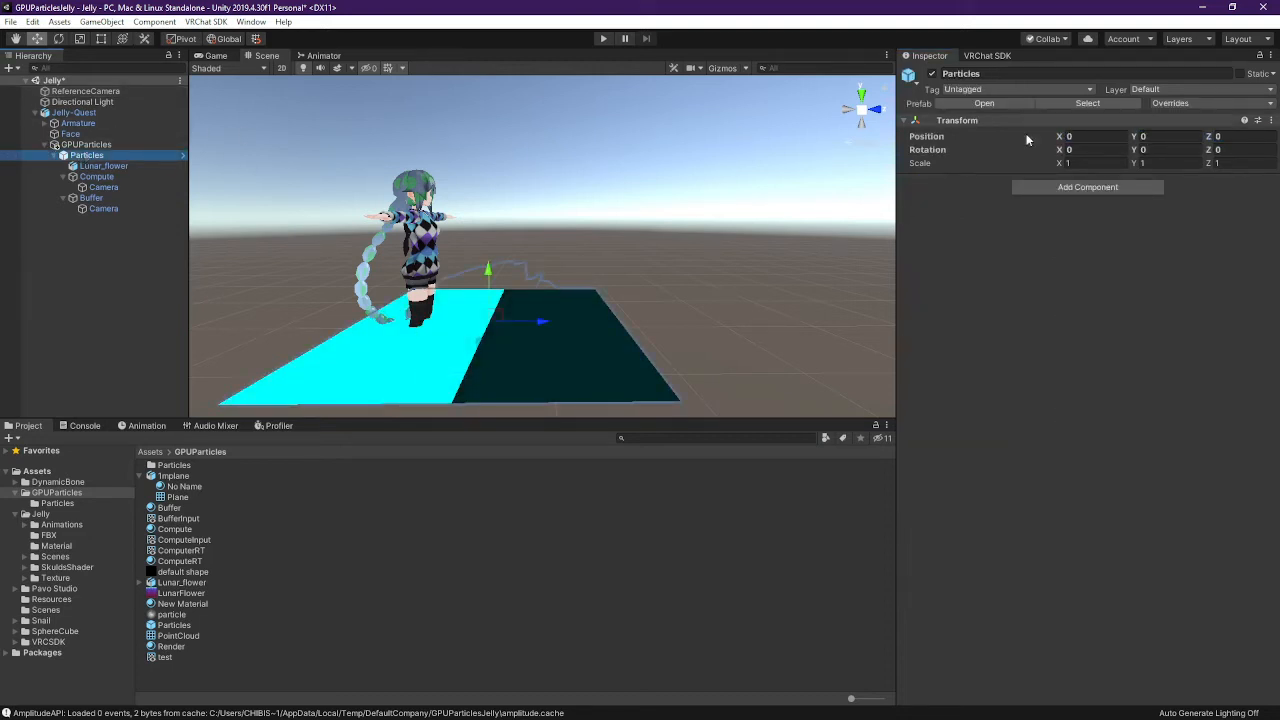
left_click(1175, 138)
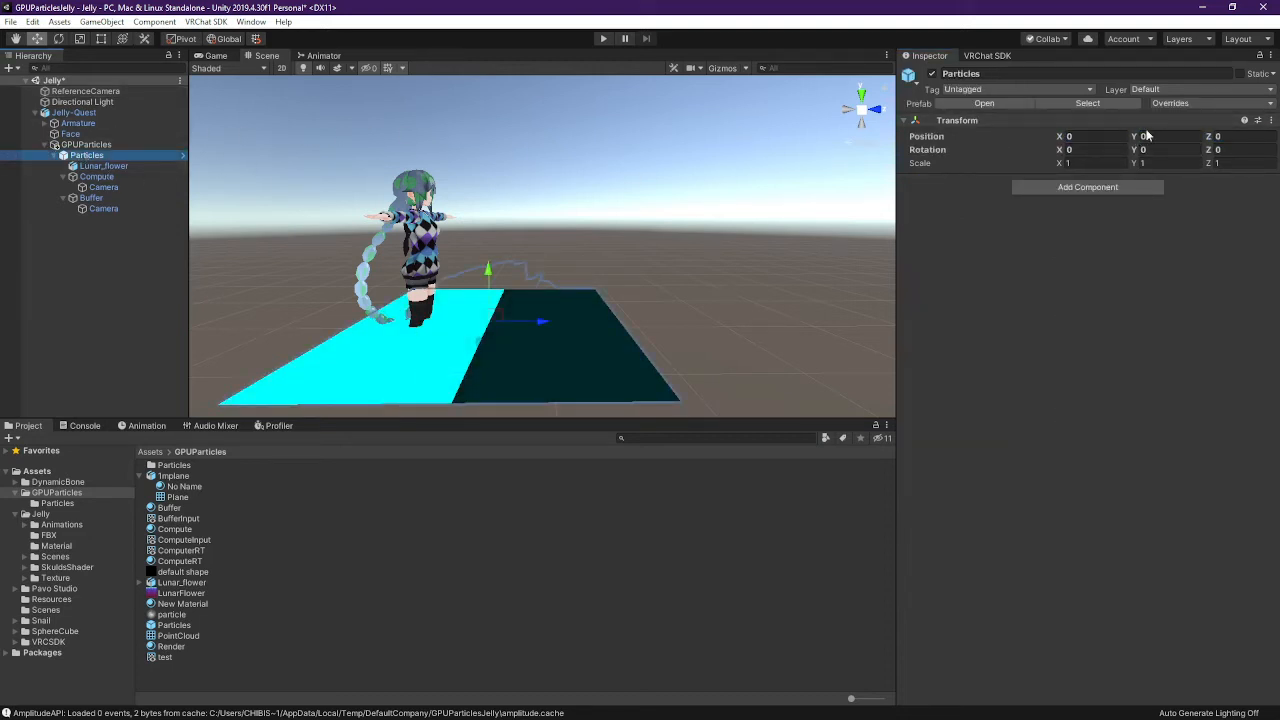
type("1")
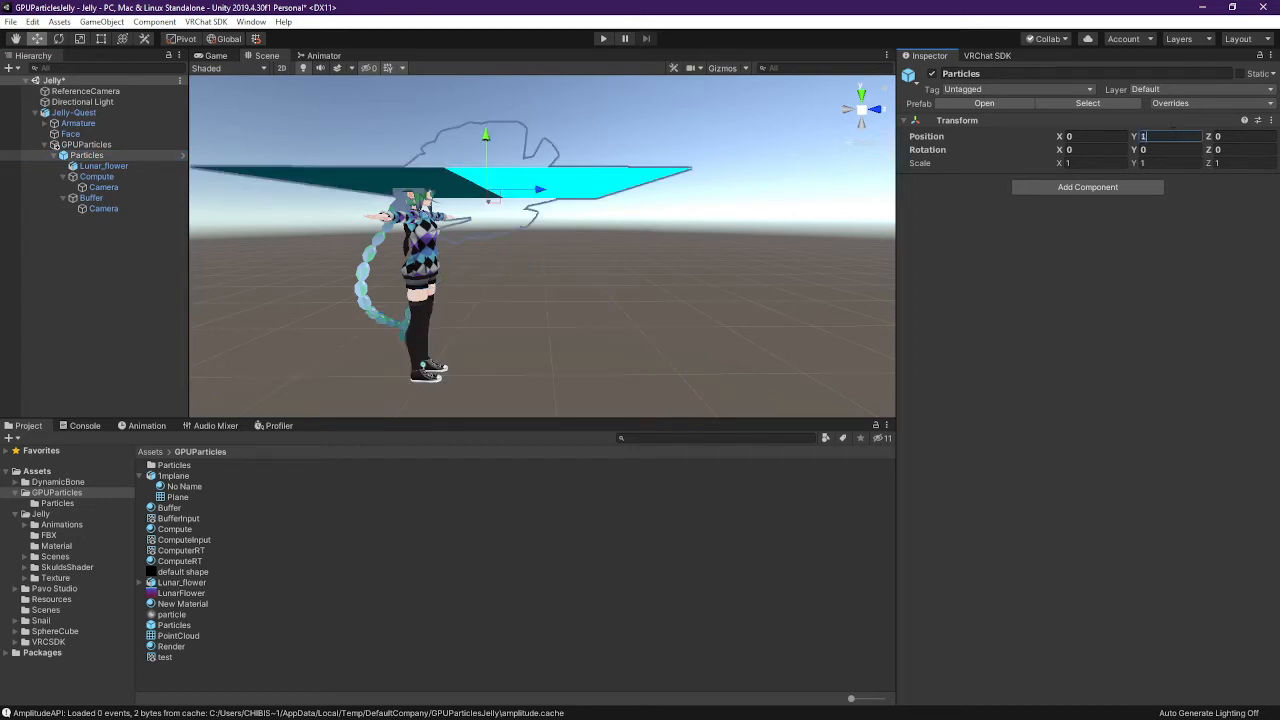
left_click(155, 147)
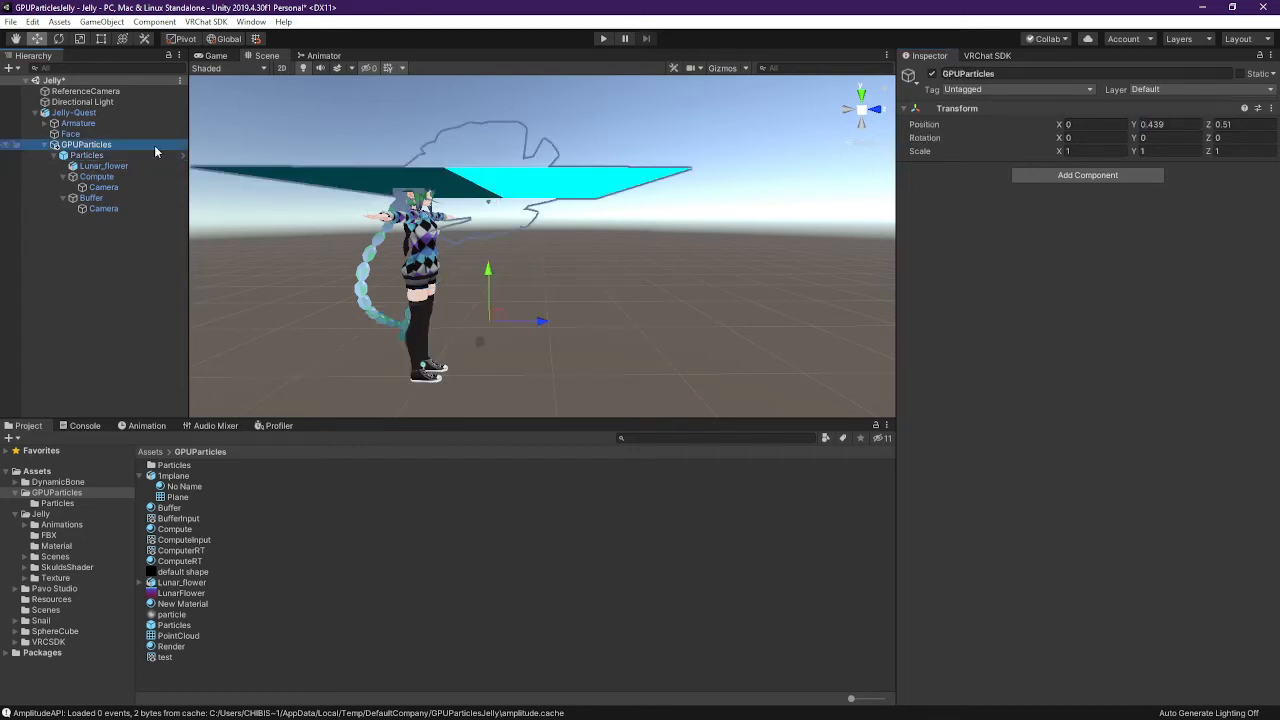
left_click(1165, 124)
type("0")
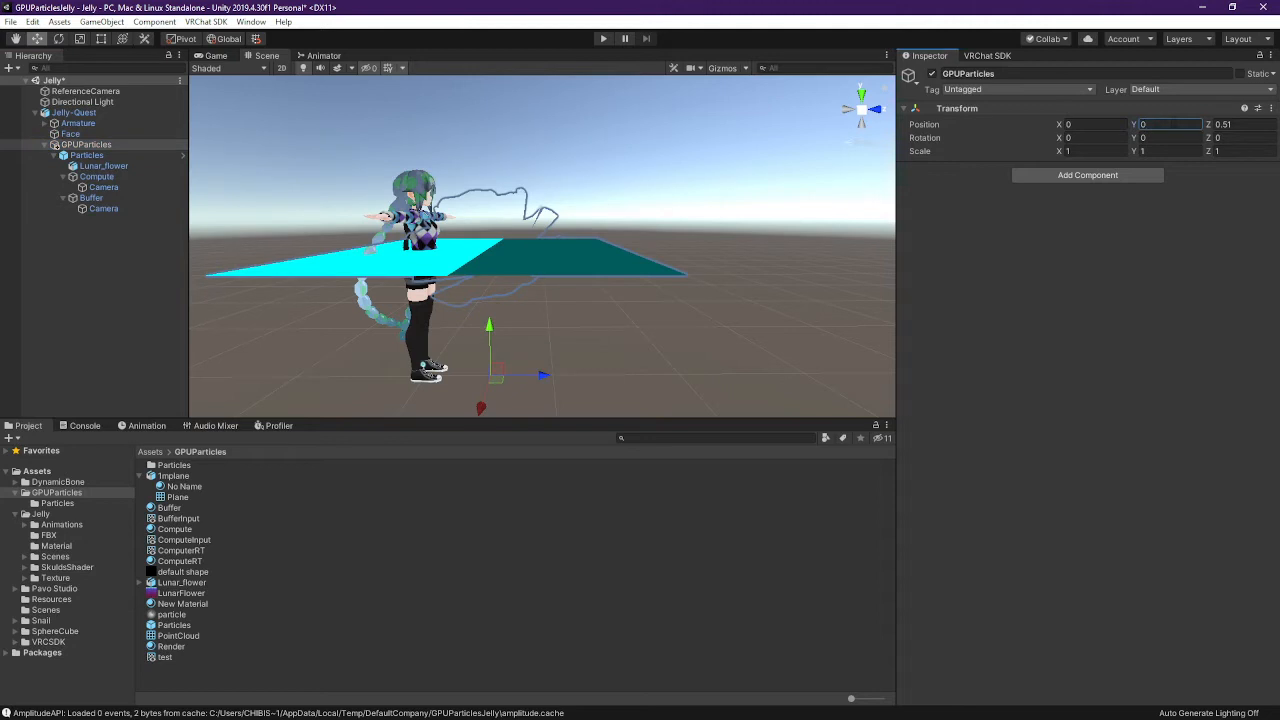
middle_click_drag(411, 198, 455, 211)
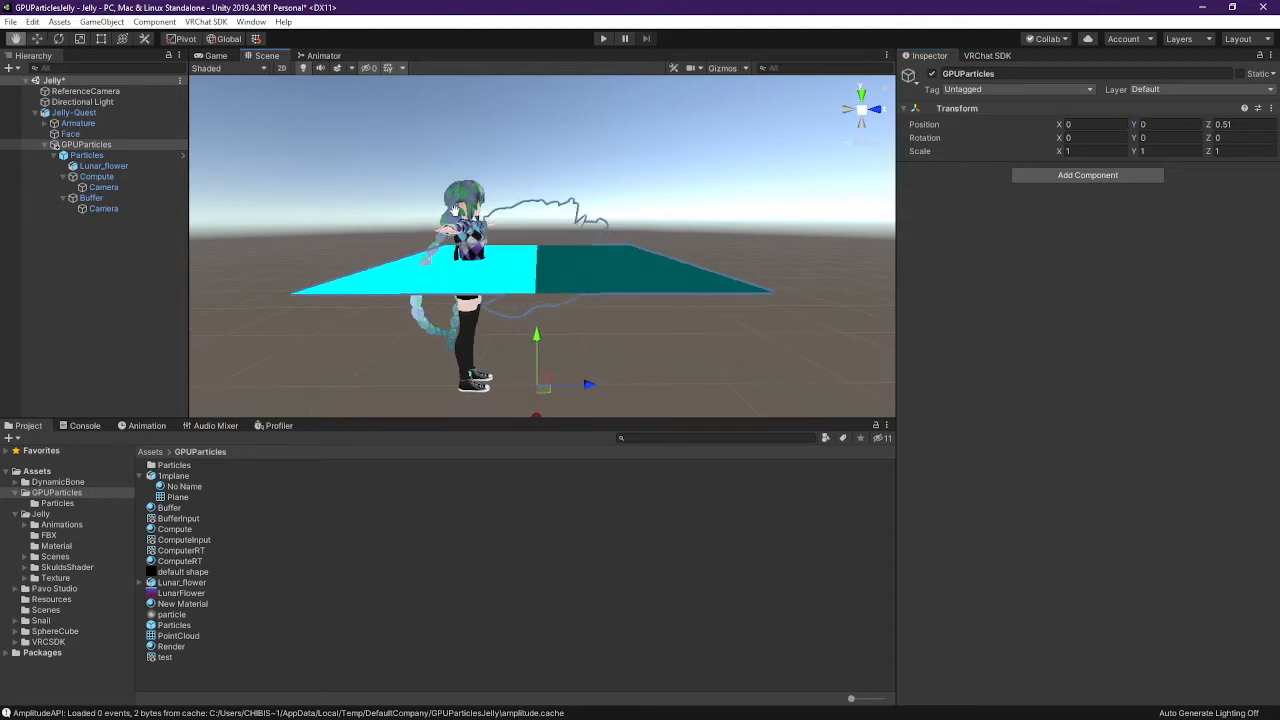
Set GPUParticles' Position Z to 0 and Particles' Position Z to 1
left_click(90, 155)
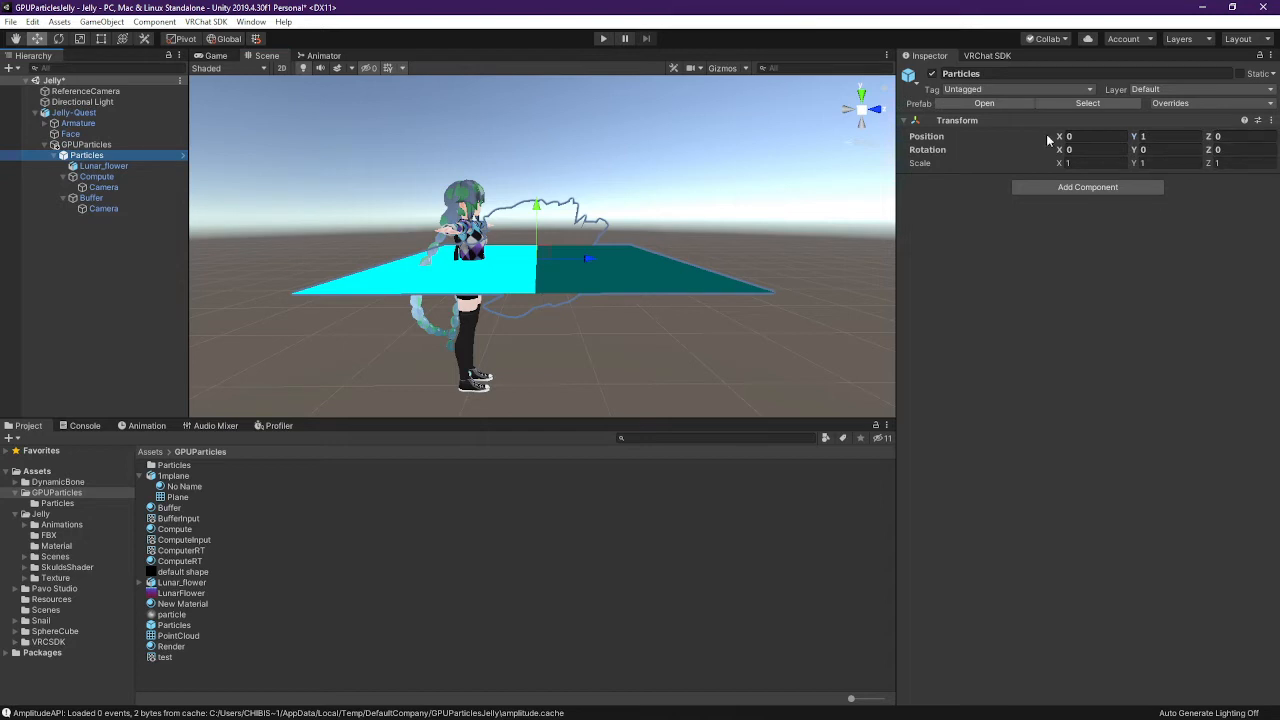
left_click(120, 145)
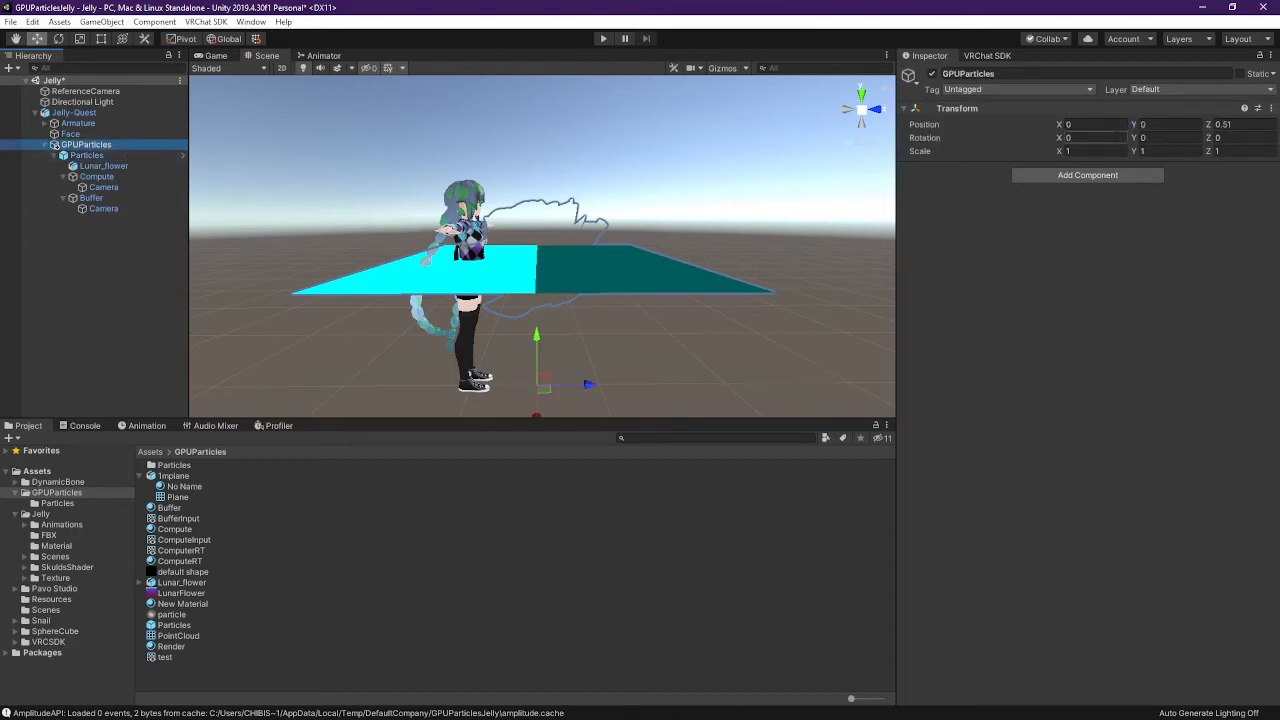
left_click(1230, 124)
type("0")
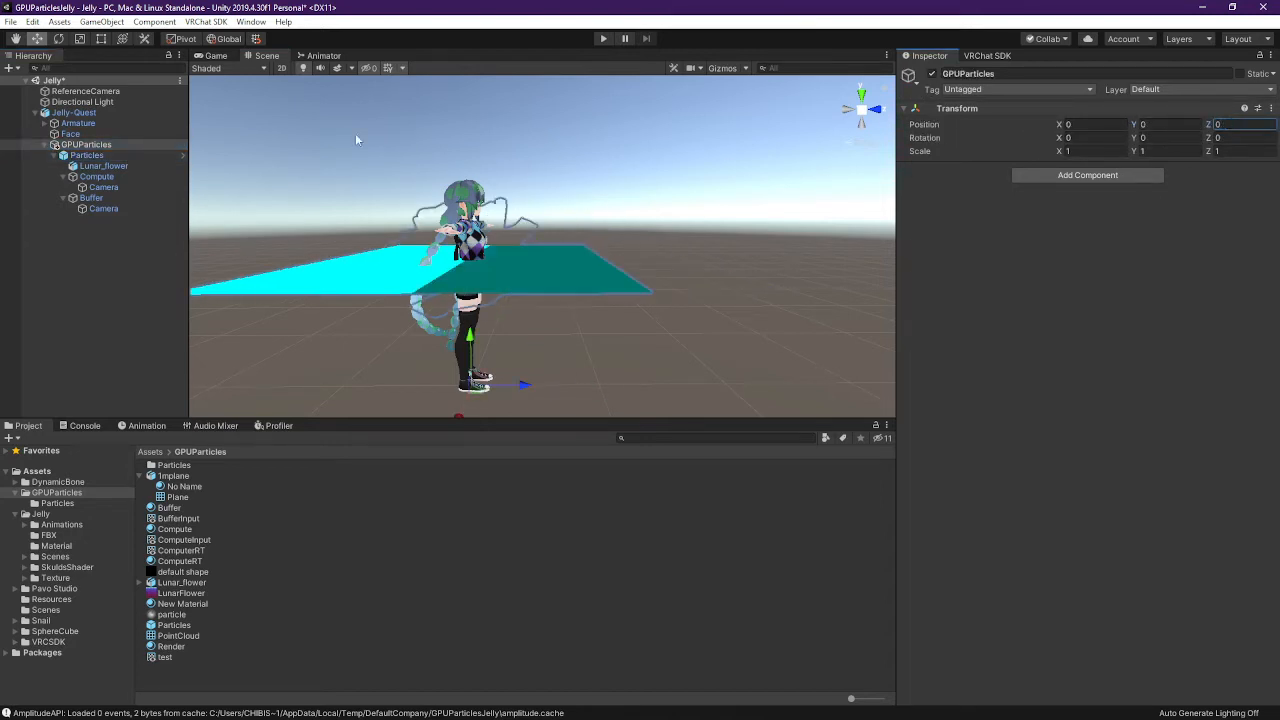
left_click(468, 177)
left_click(1222, 137)
type("1")
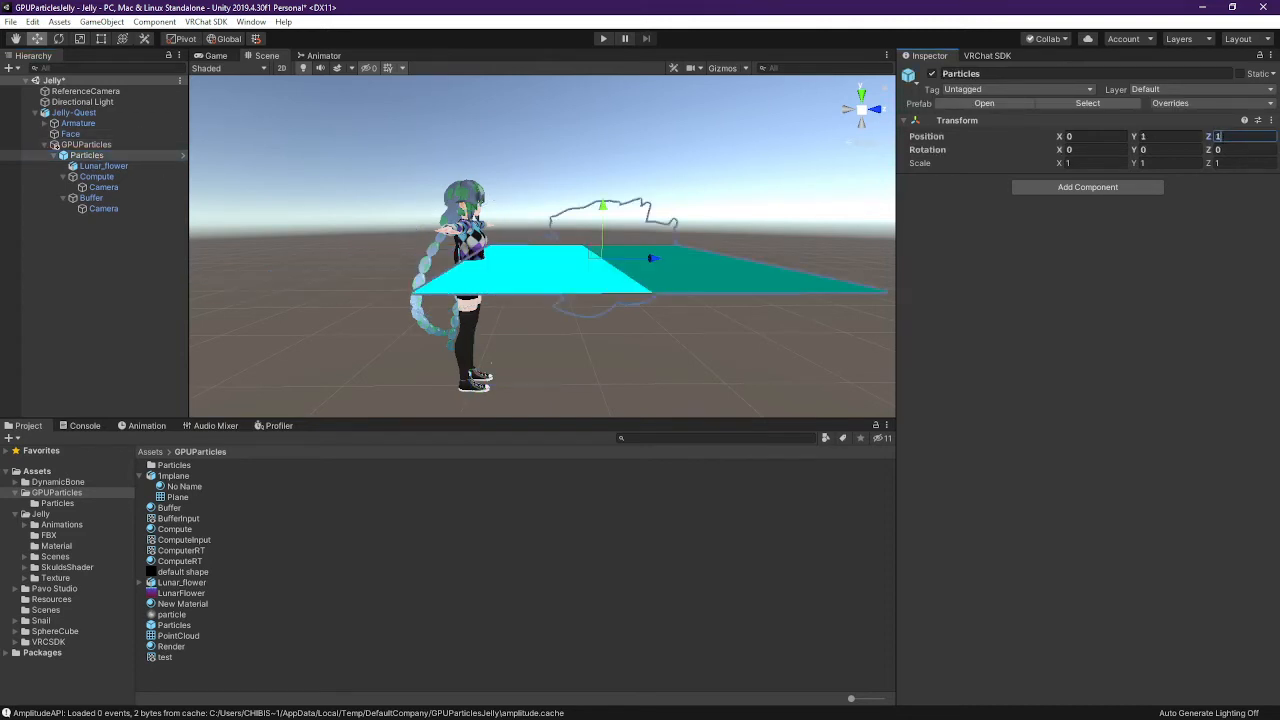
middle_click_drag(719, 260, 755, 253)
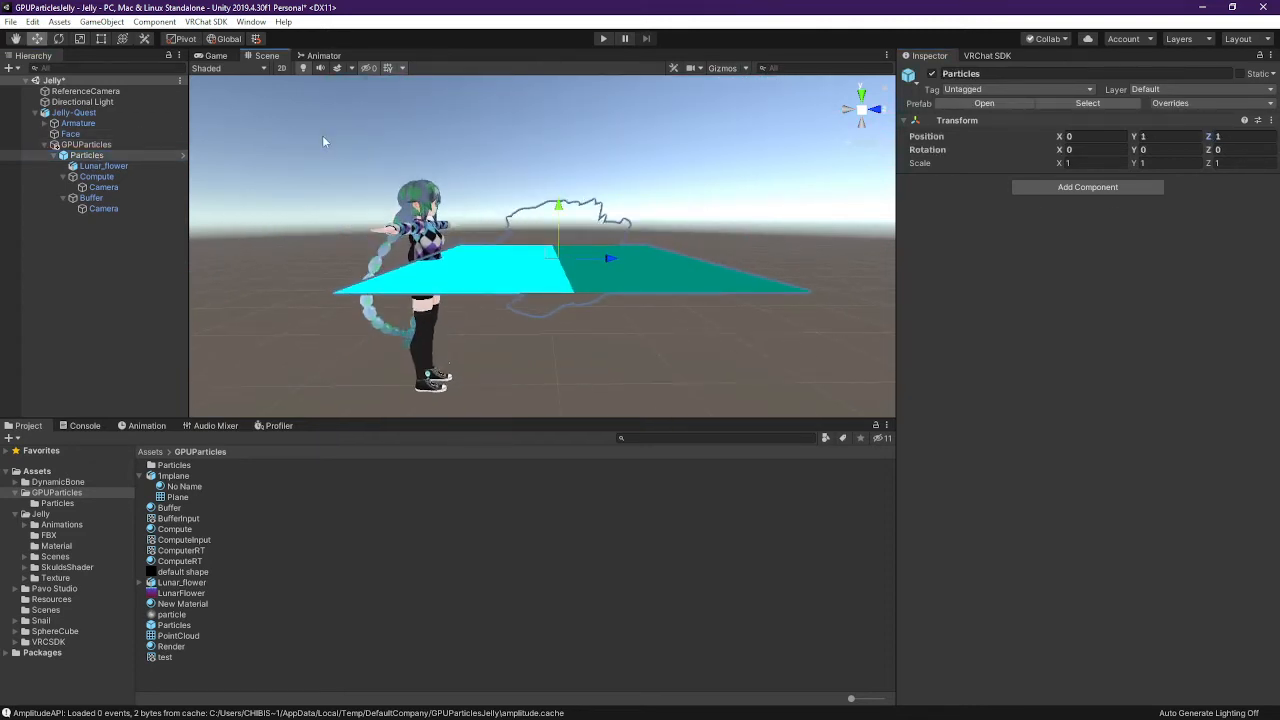
left_click(106, 165)
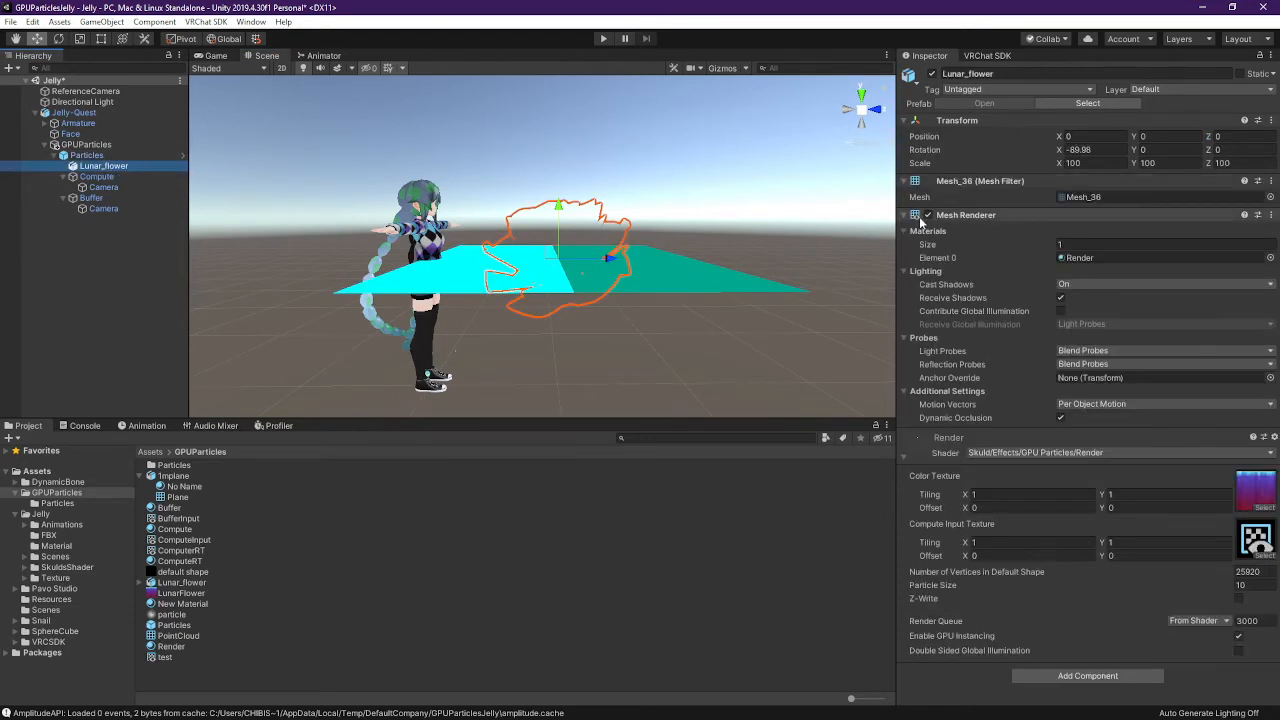
Move ReferenceCamera to 0, 2.334, 2.709, turned 180 and tilted down at the cyan plane
left_click(104, 92)
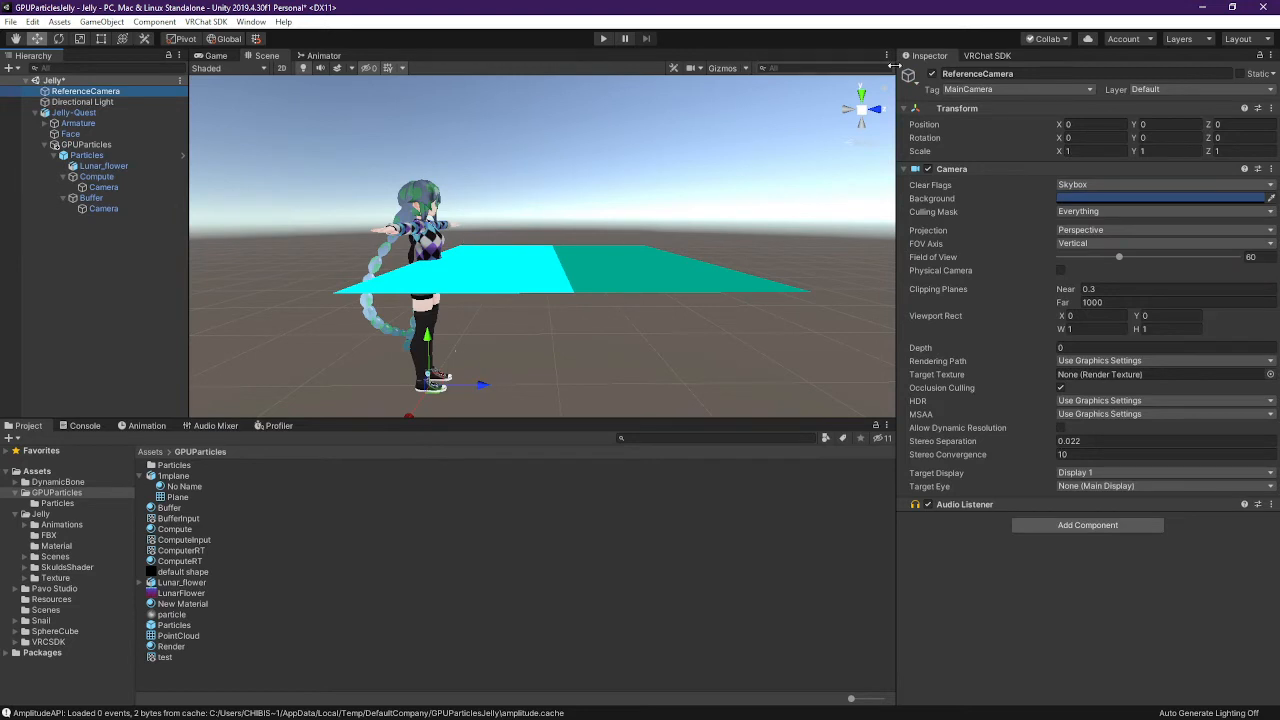
left_click(711, 69)
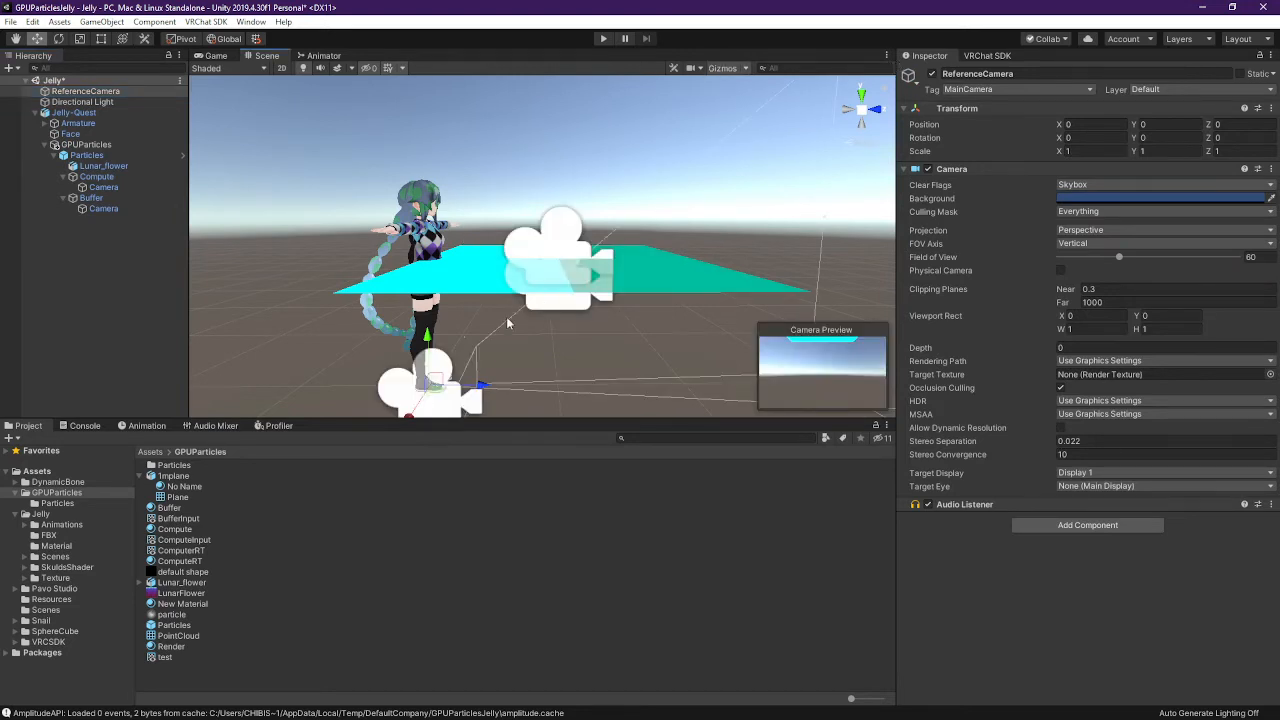
left_click_drag(483, 388, 610, 205)
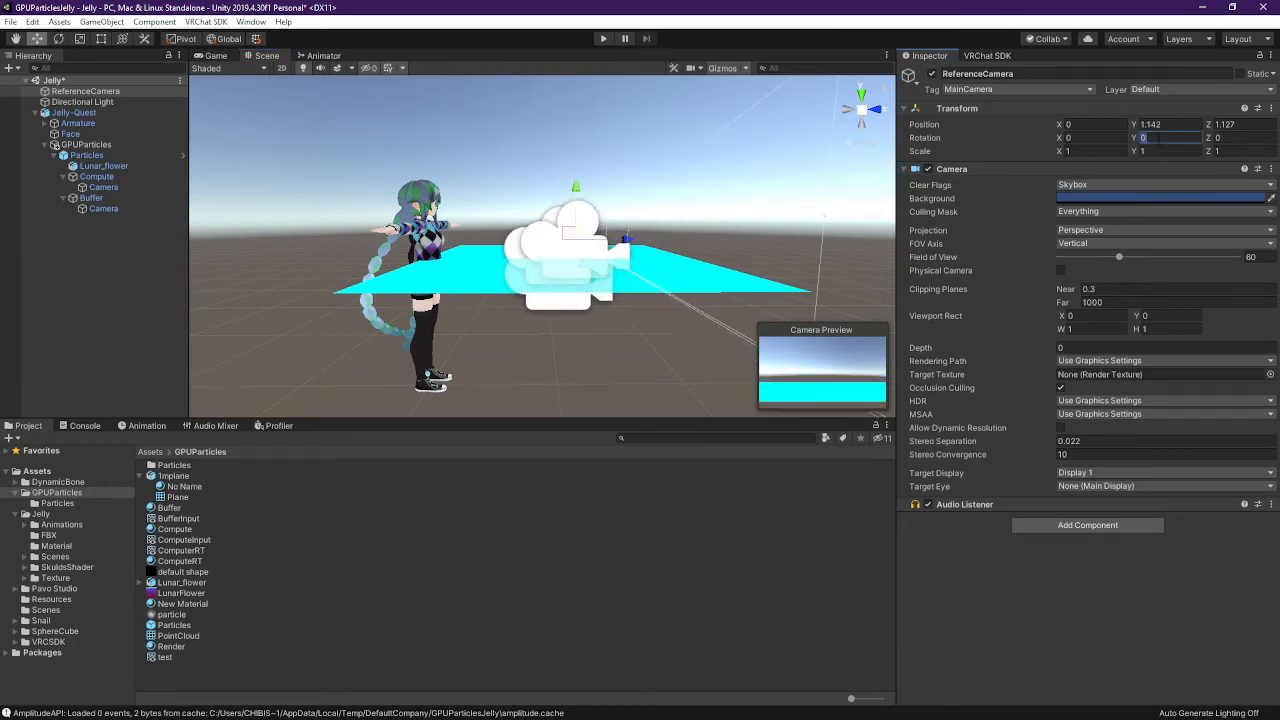
type("180")
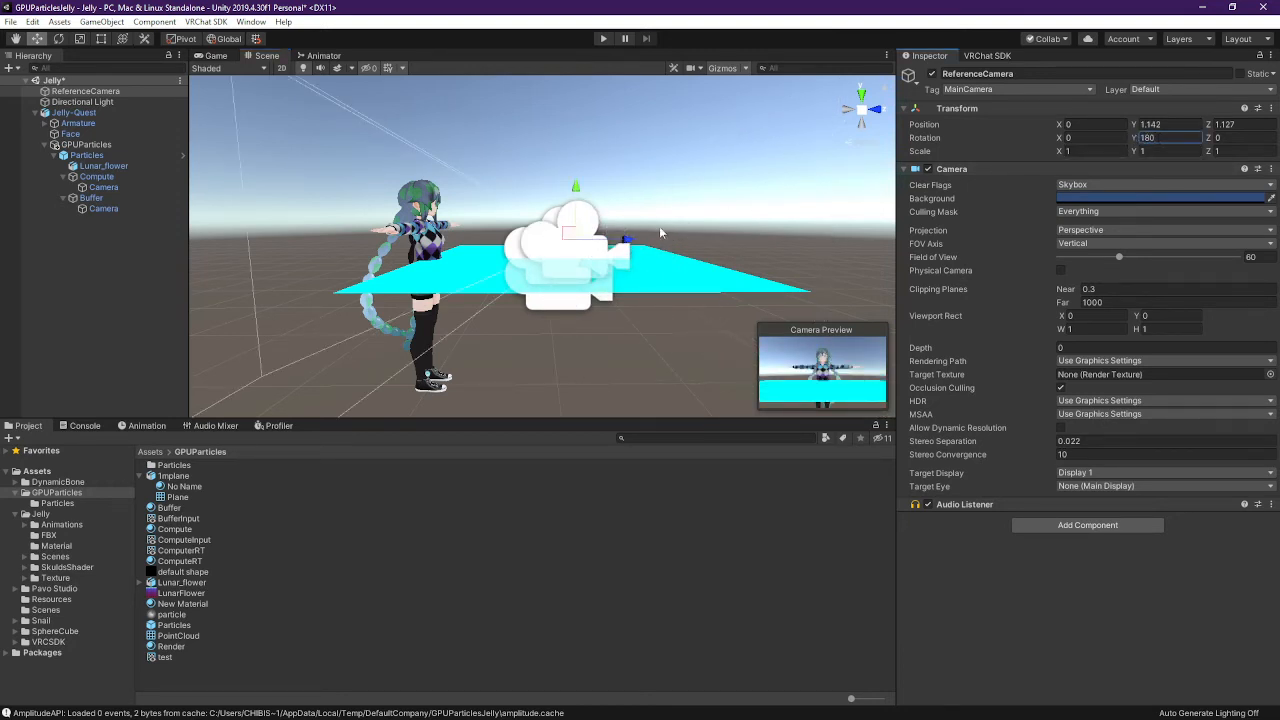
left_click_drag(627, 249, 846, 248)
middle_click_drag(848, 248, 726, 241)
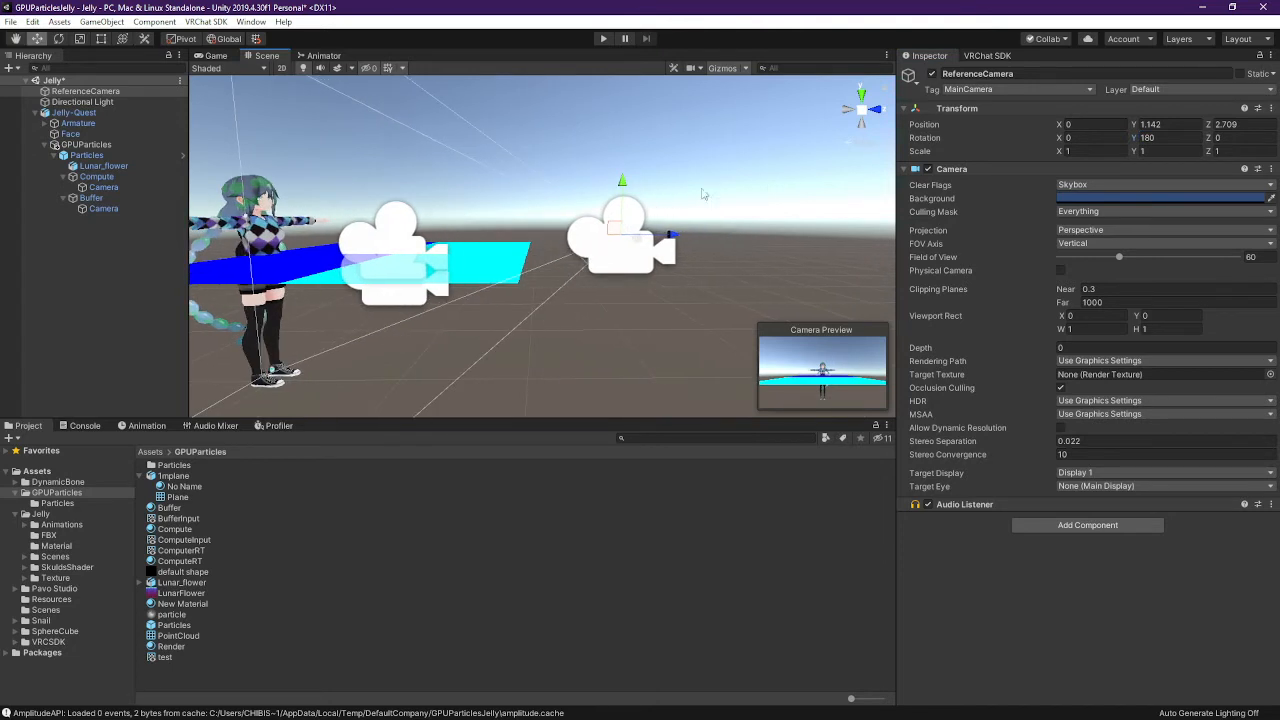
left_click(58, 38)
left_click_drag(669, 206, 660, 285)
left_click(37, 38)
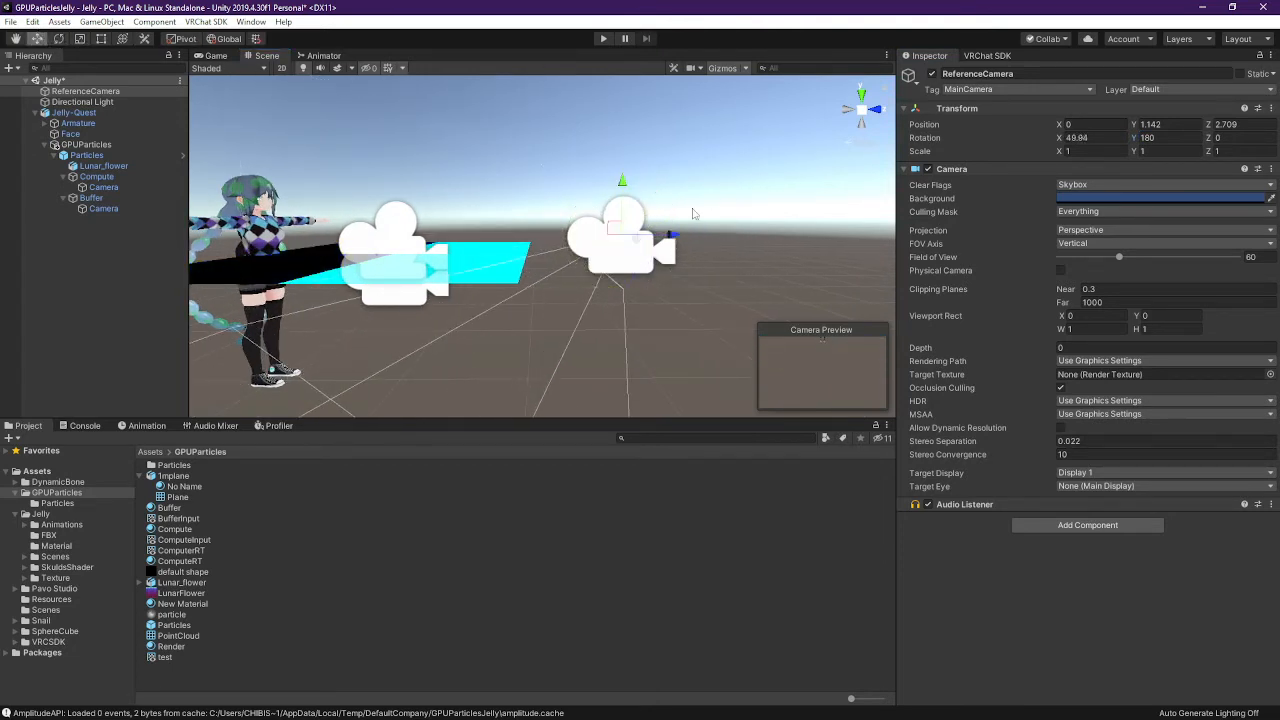
left_click_drag(622, 183, 620, 55)
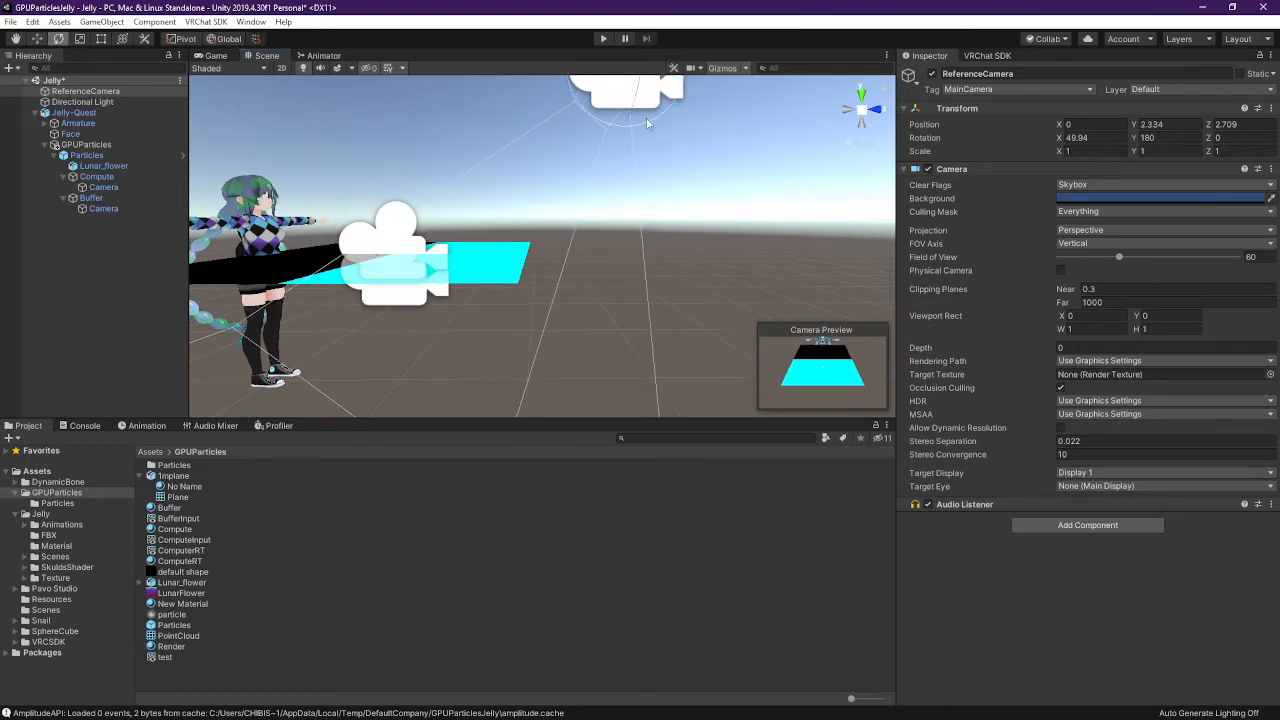
left_click_drag(647, 123, 626, 133)
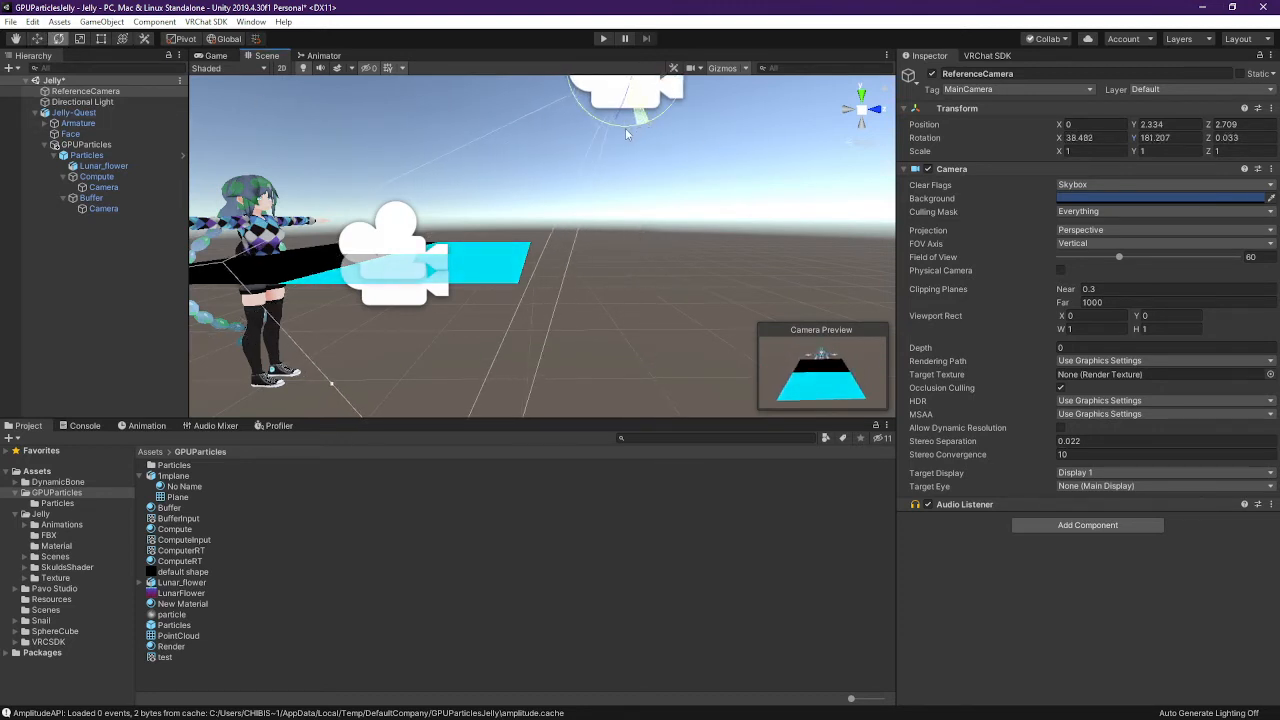
Exclude UiMenu, MirrorReflection and PlayerLocal layers from ReferenceCamera's Culling Mask
left_click(1088, 212)
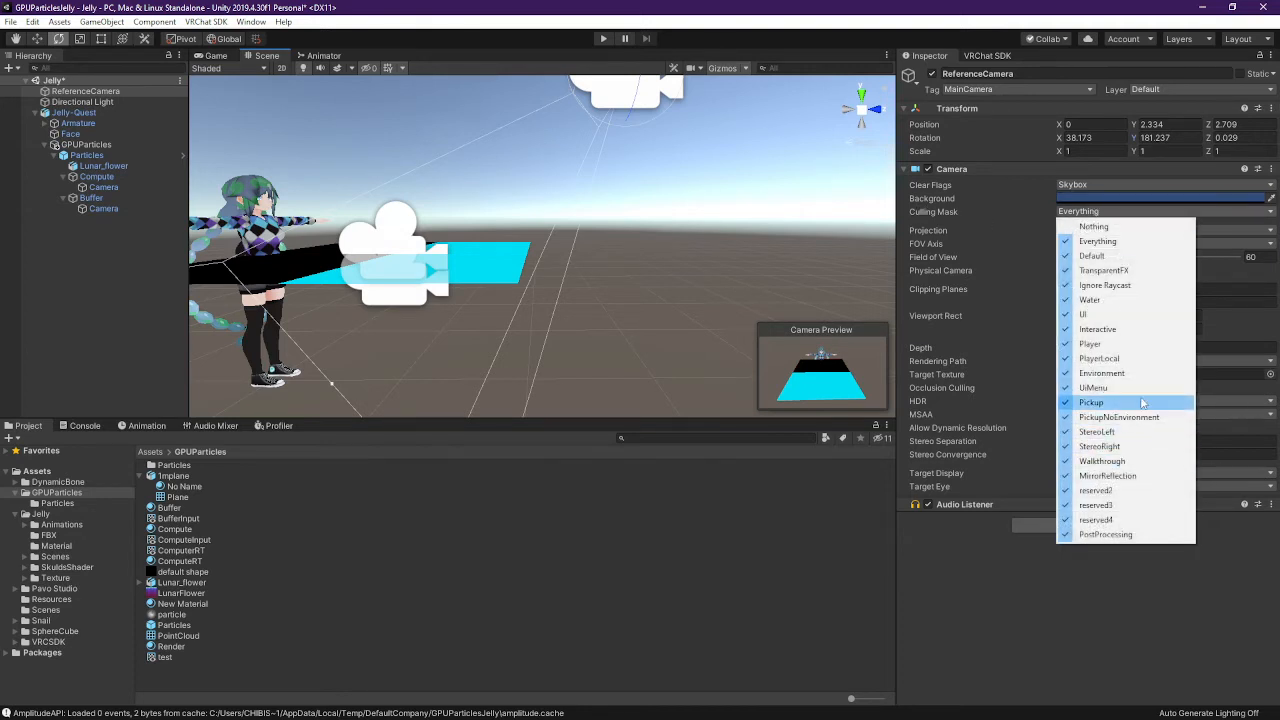
left_click(1093, 387)
left_click(1090, 211)
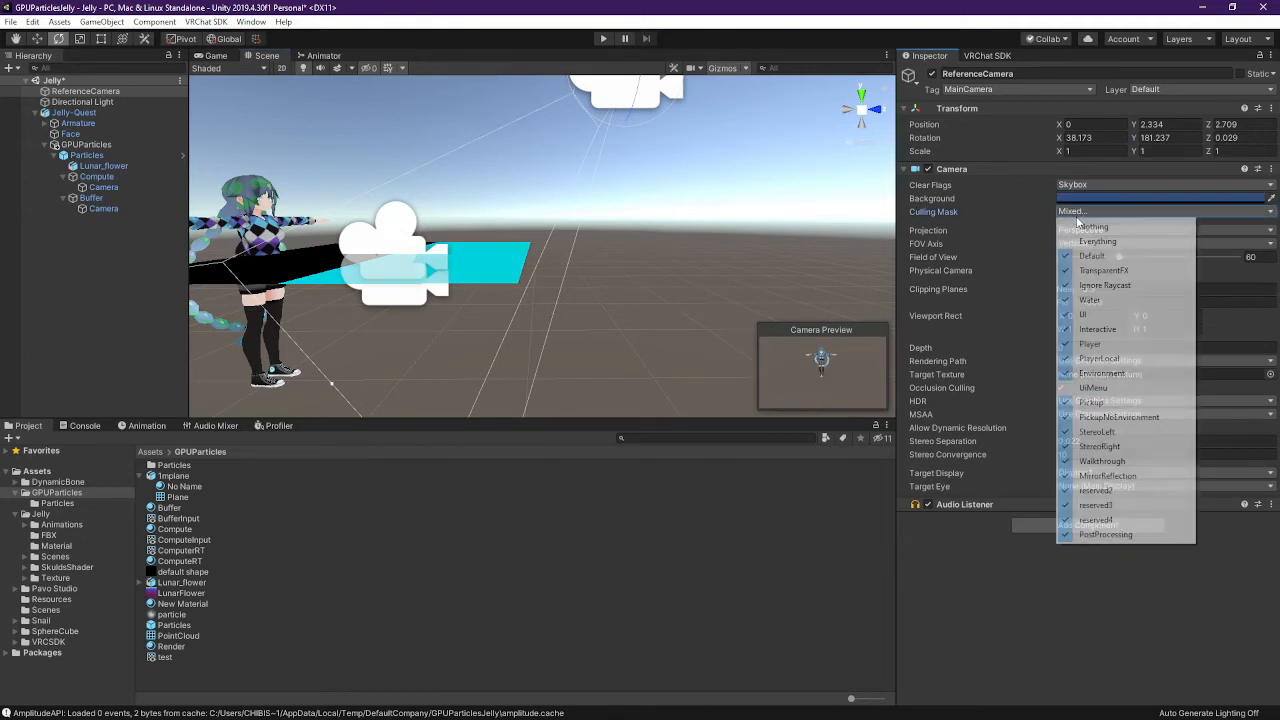
left_click(1119, 476)
left_click(1095, 210)
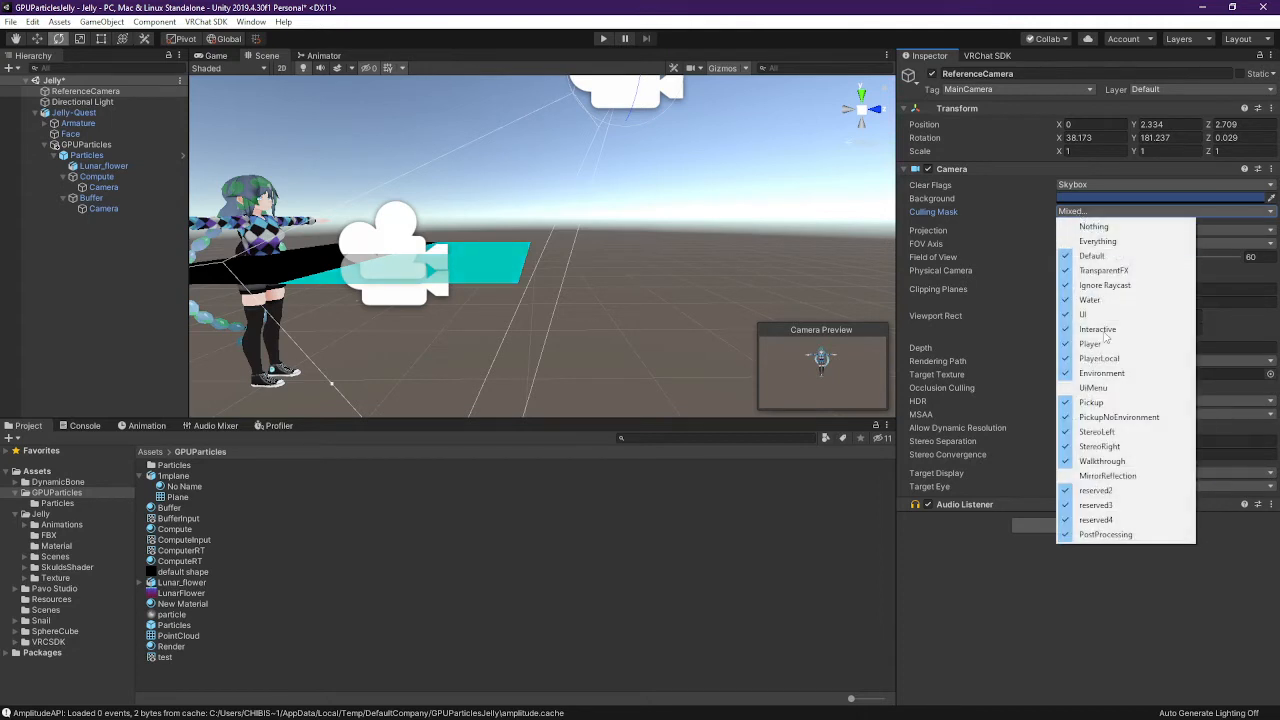
left_click(1110, 374)
left_click(1128, 212)
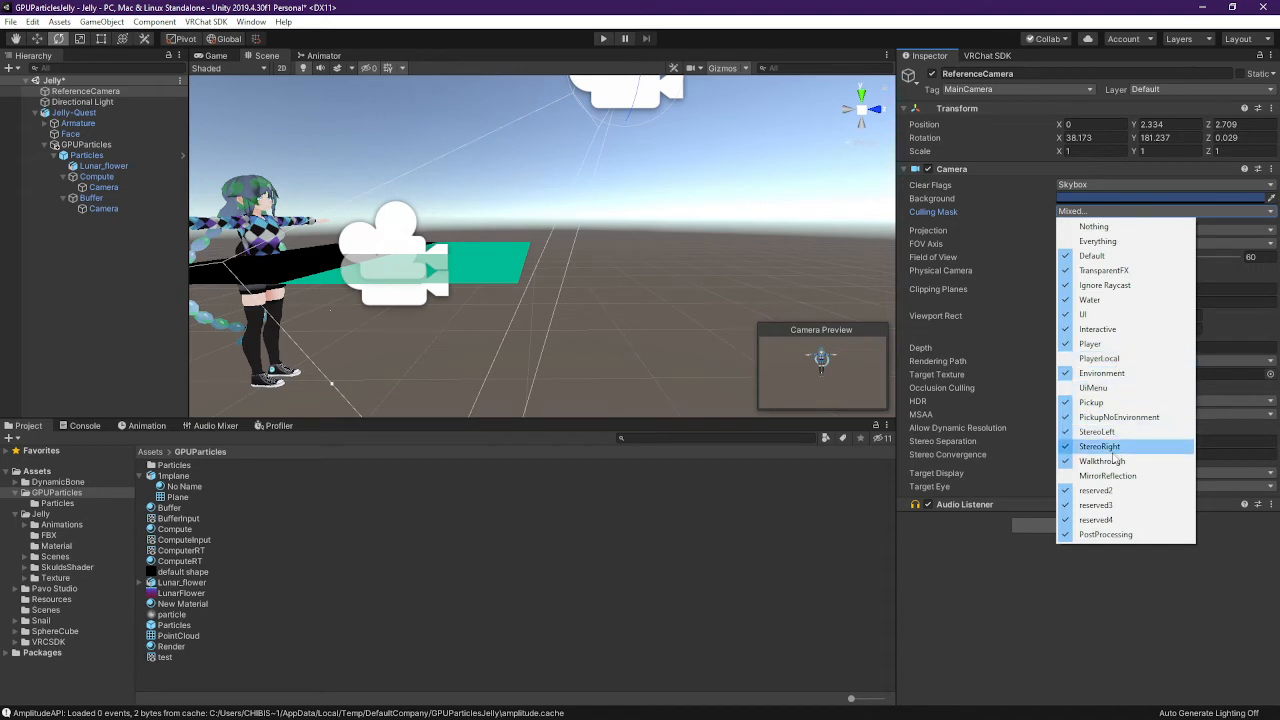
left_click(488, 40)
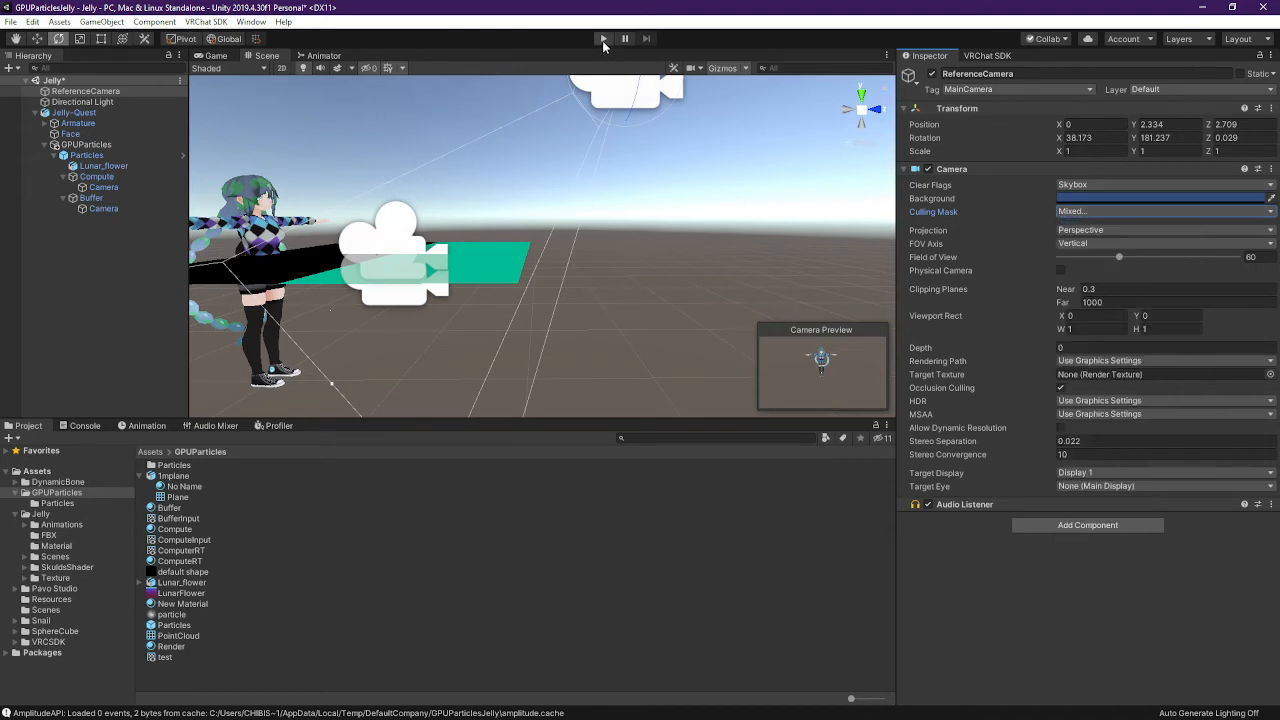
Start Play mode and drag the Compute plane's reset slider to burst the particles
left_click(603, 38)
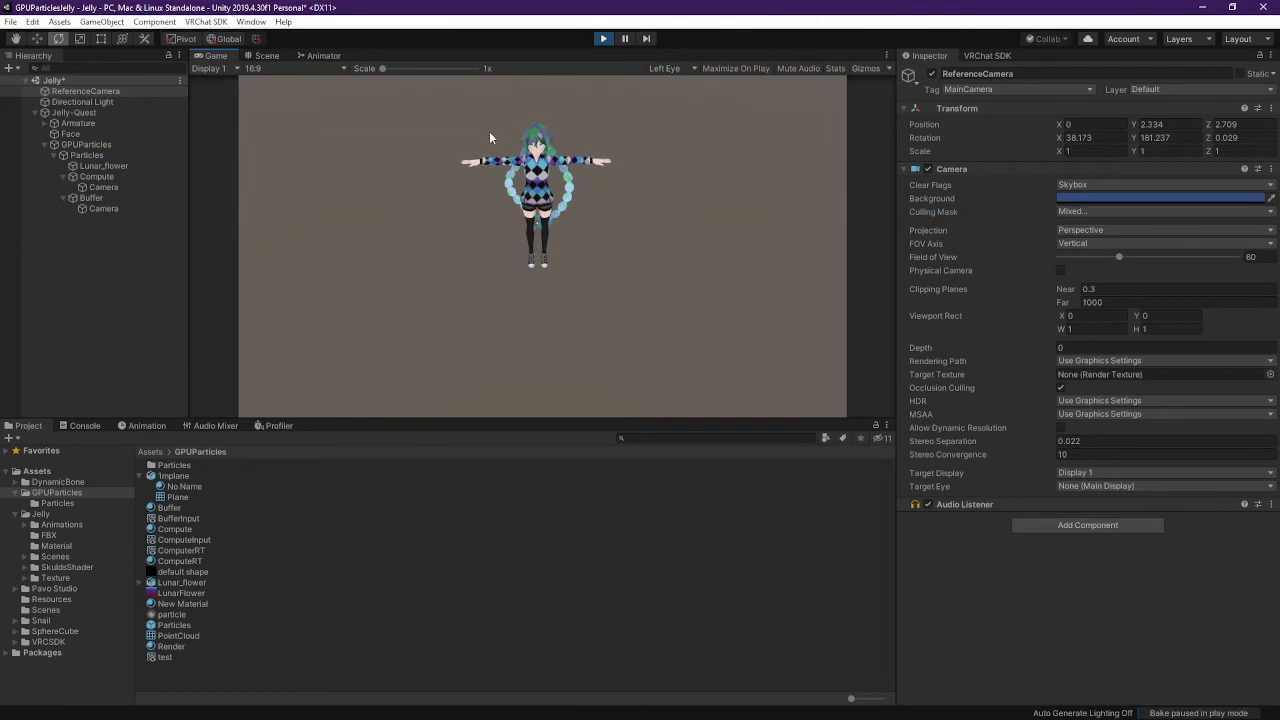
left_click(111, 178)
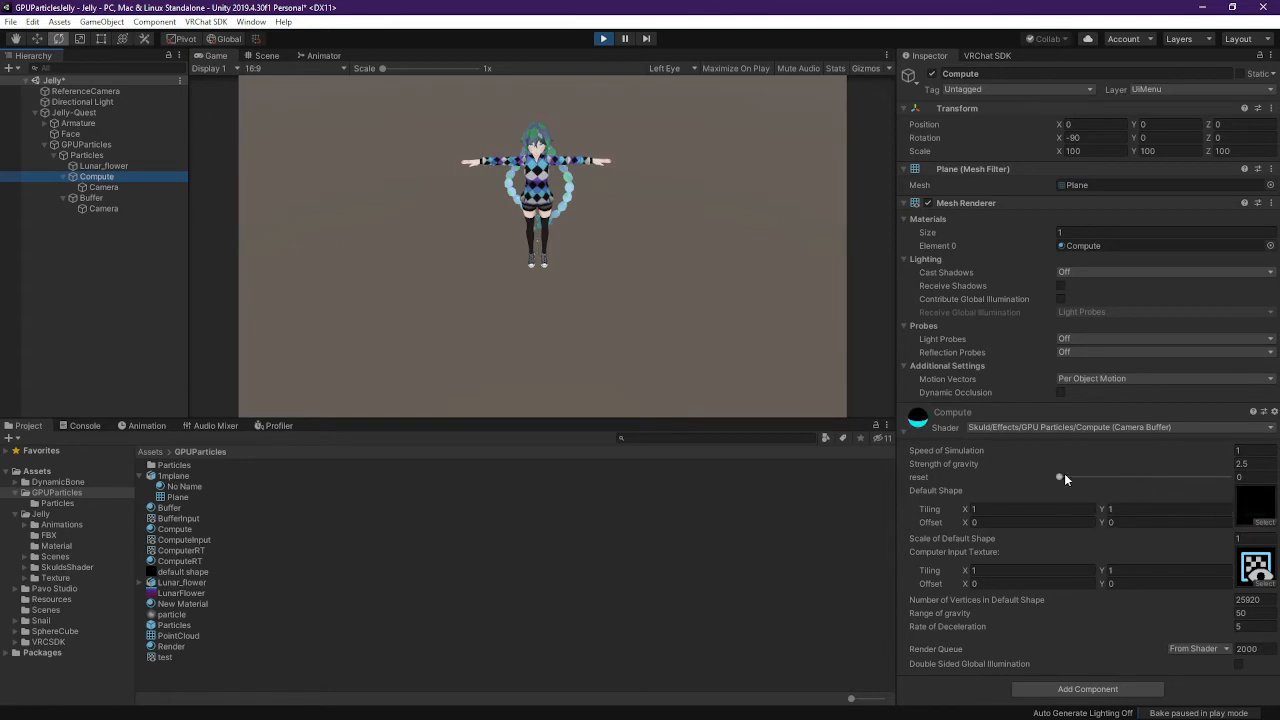
left_click_drag(1062, 477, 928, 436)
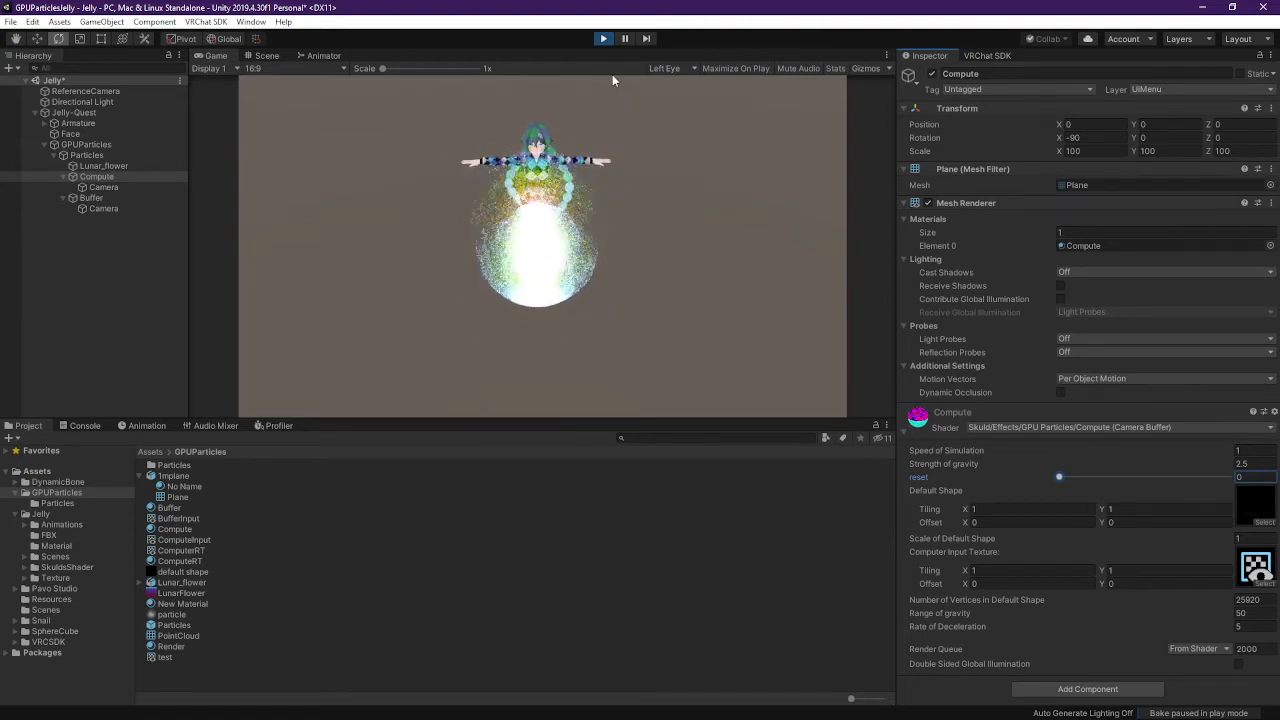
Tilt ReferenceCamera up, move it to Y 1.474 and Z 1.926, check Game view, then stop
left_click(86, 91)
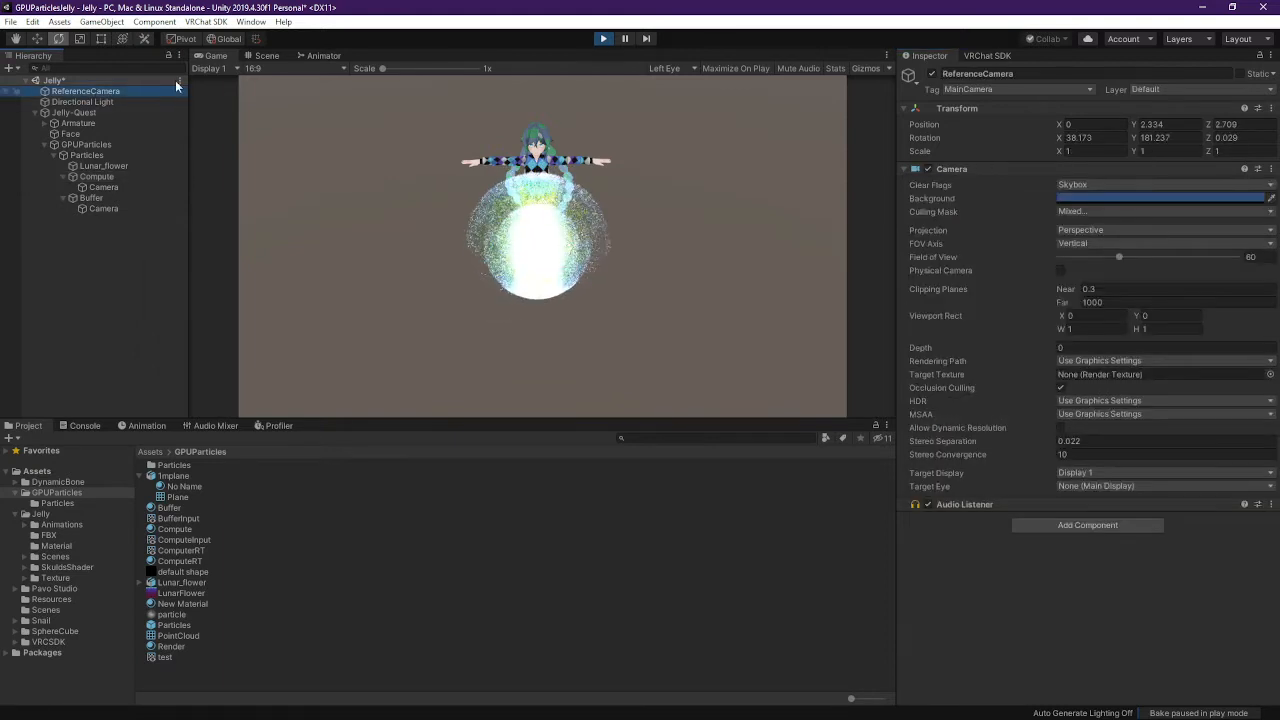
left_click(266, 55)
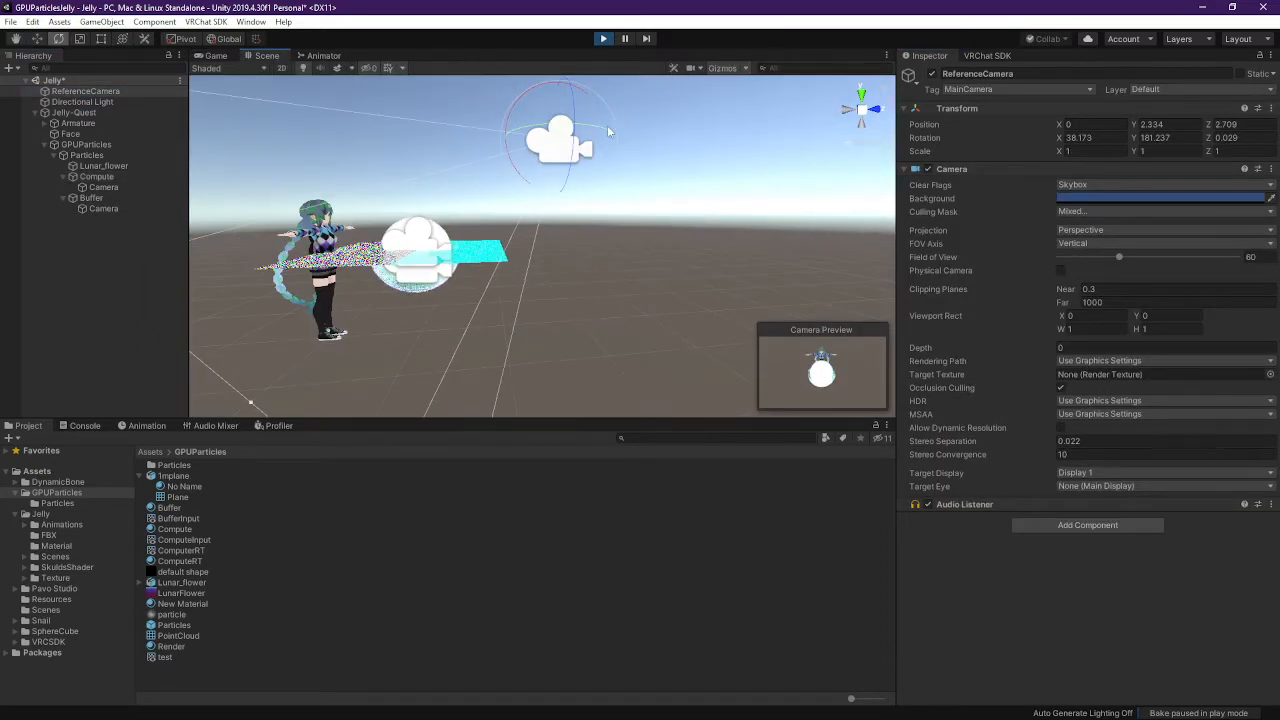
left_click_drag(543, 113, 495, 160)
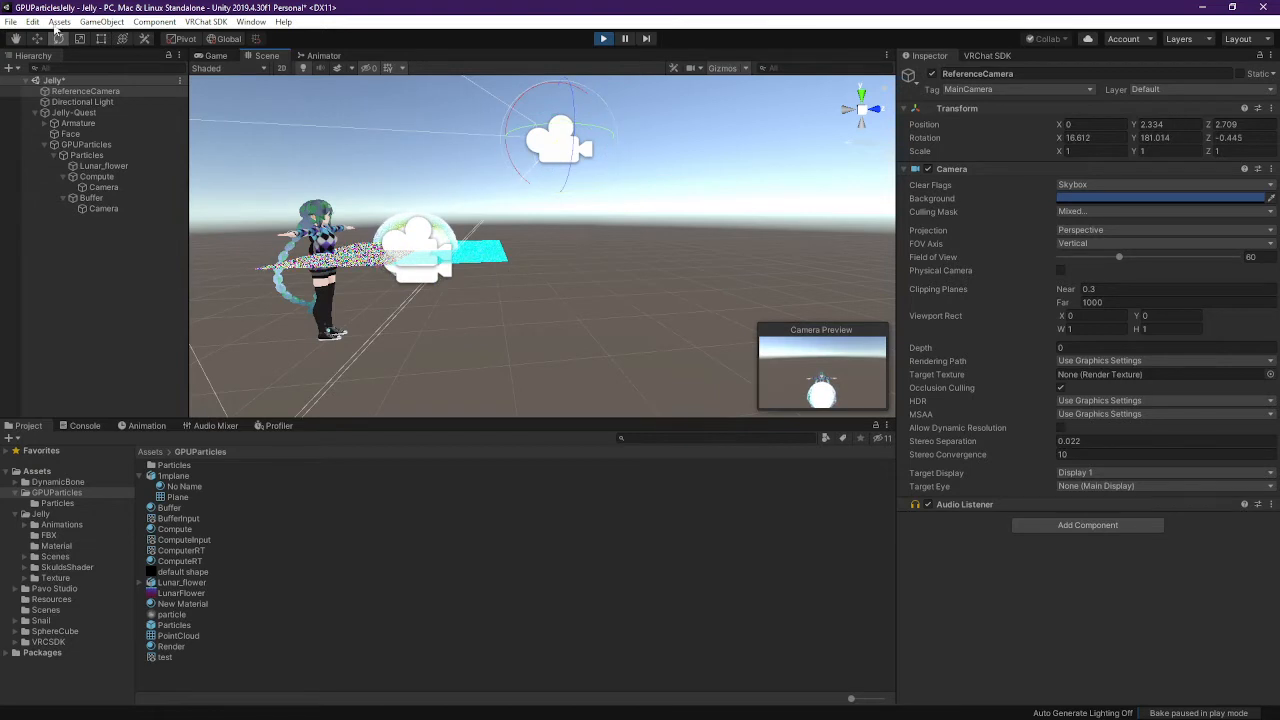
key("w")
left_click_drag(561, 97, 561, 162)
left_click_drag(604, 214, 547, 211)
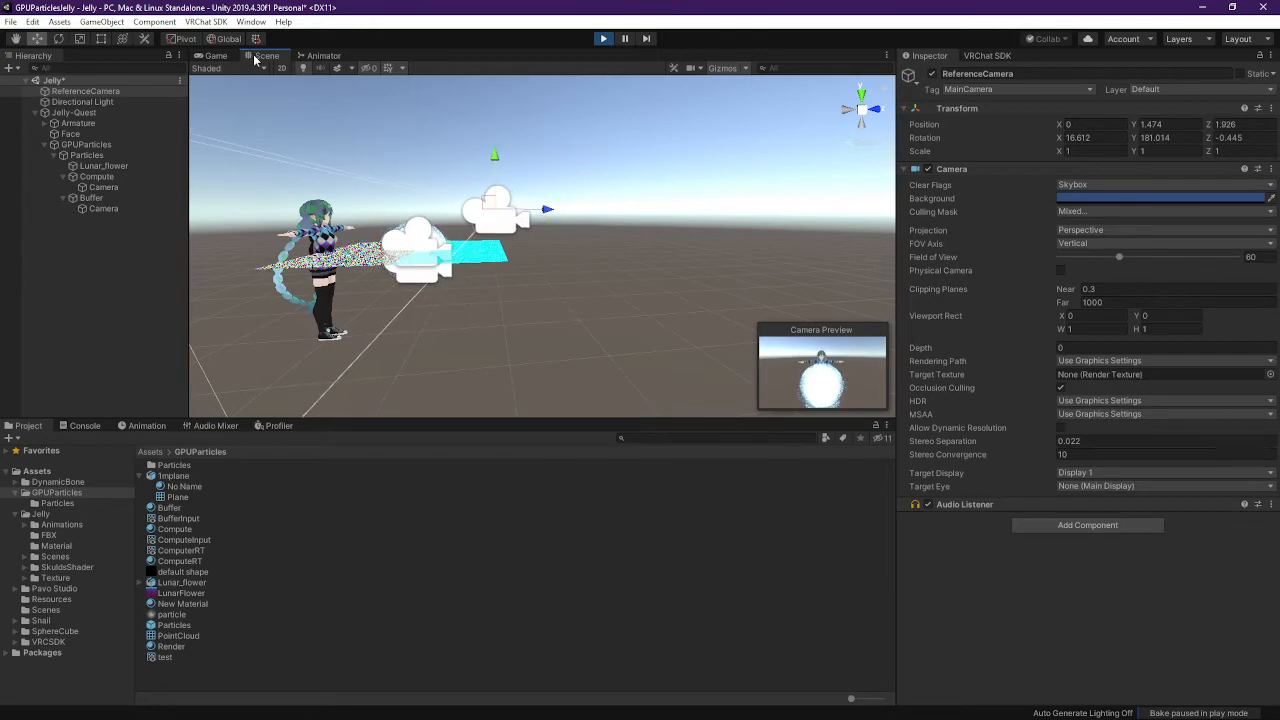
left_click(224, 56)
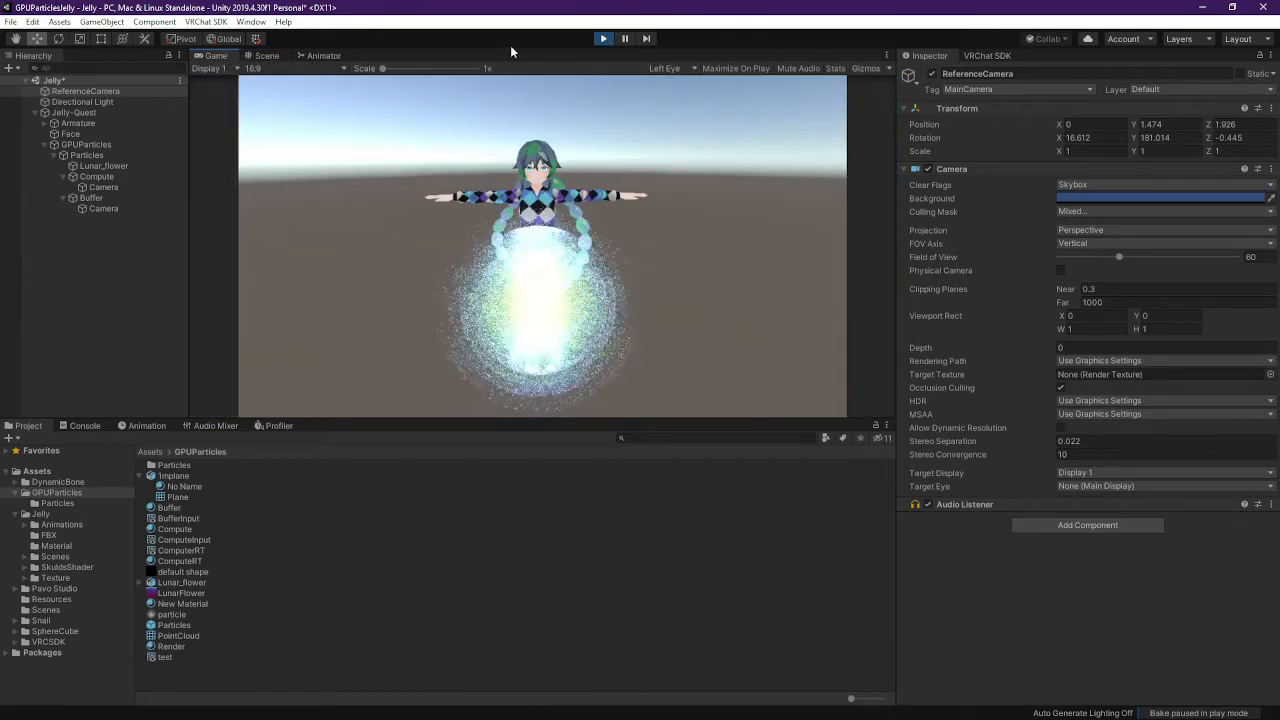
left_click(603, 38)
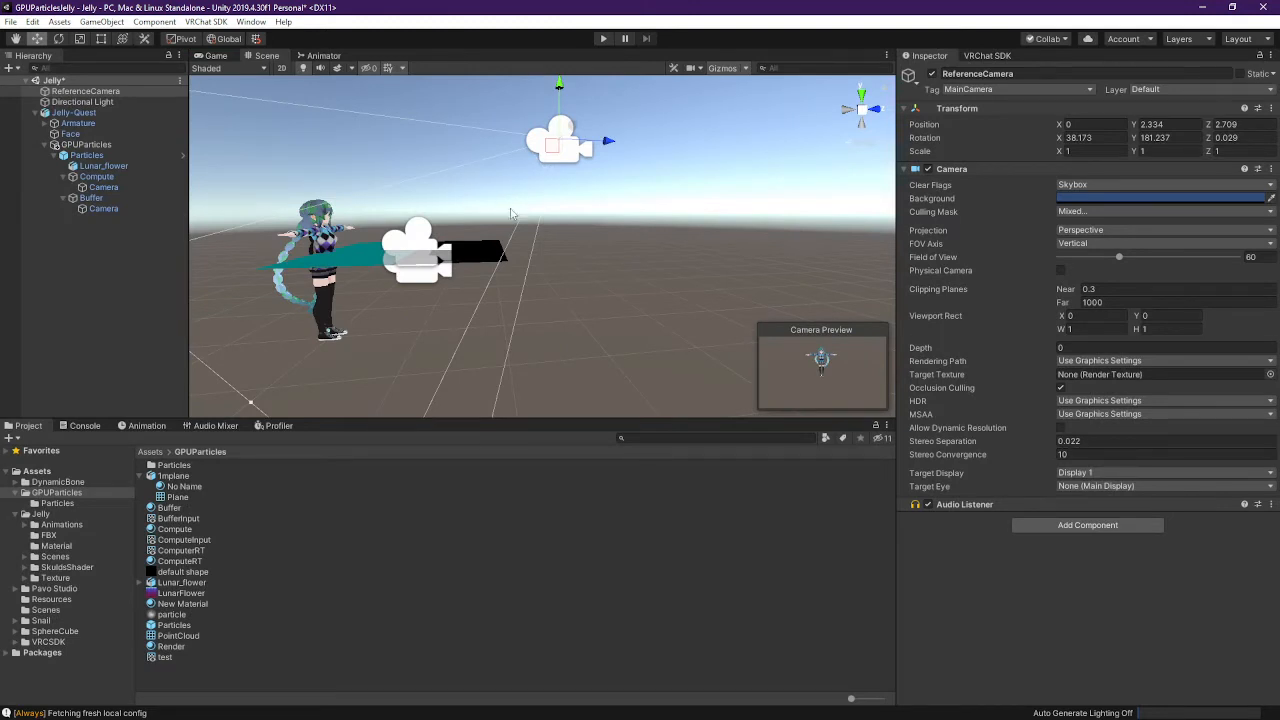
left_click(87, 155)
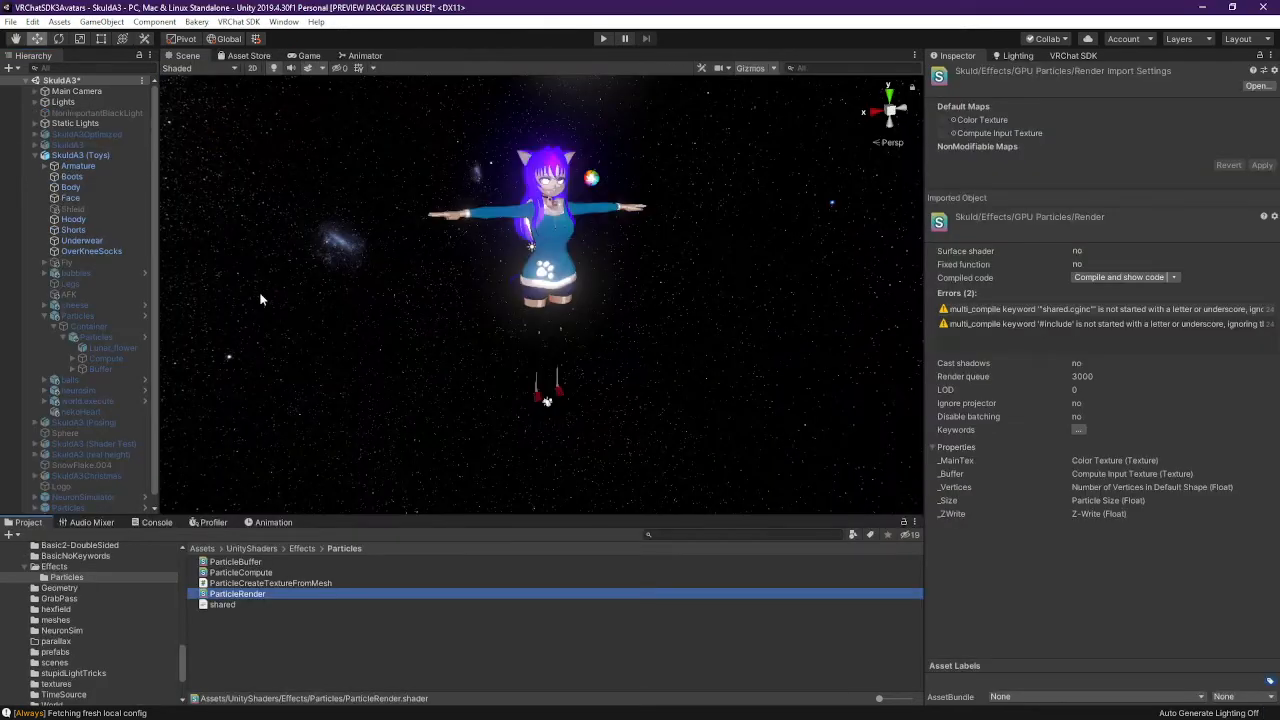
left_click(35, 156)
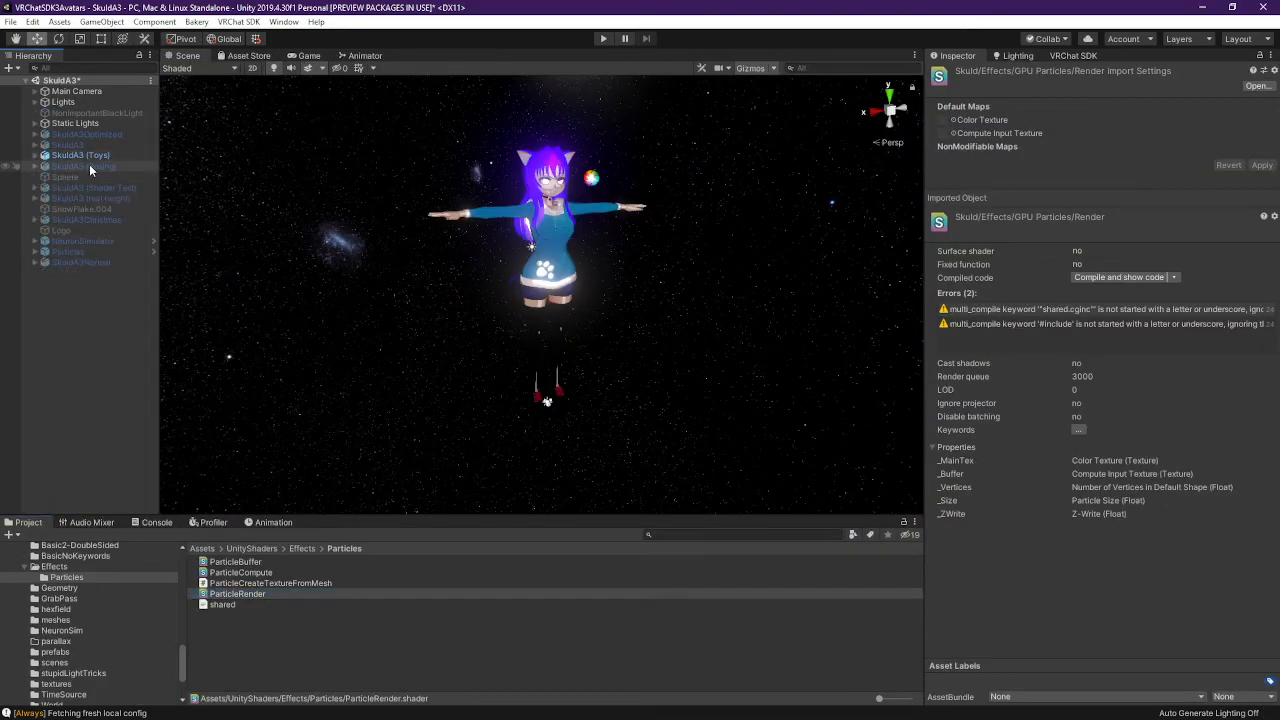
left_click(90, 166)
left_click(82, 243)
left_click(83, 261)
left_click(88, 251)
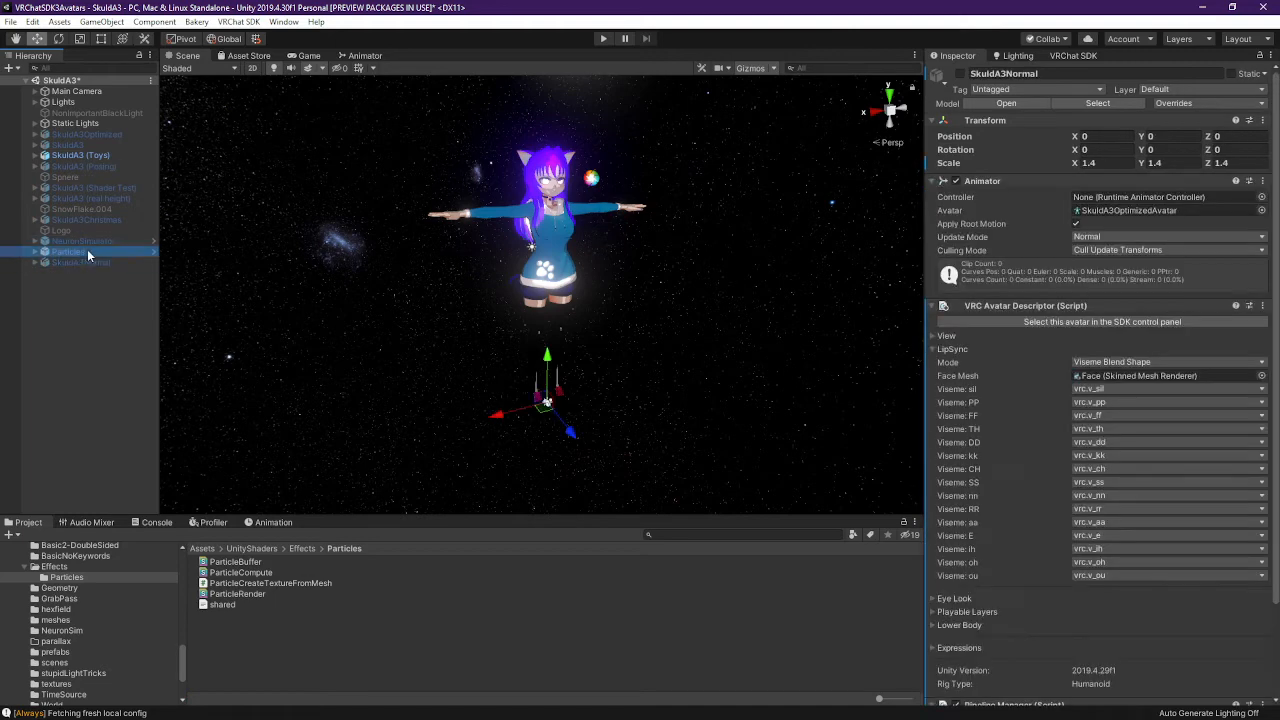
left_click(35, 252)
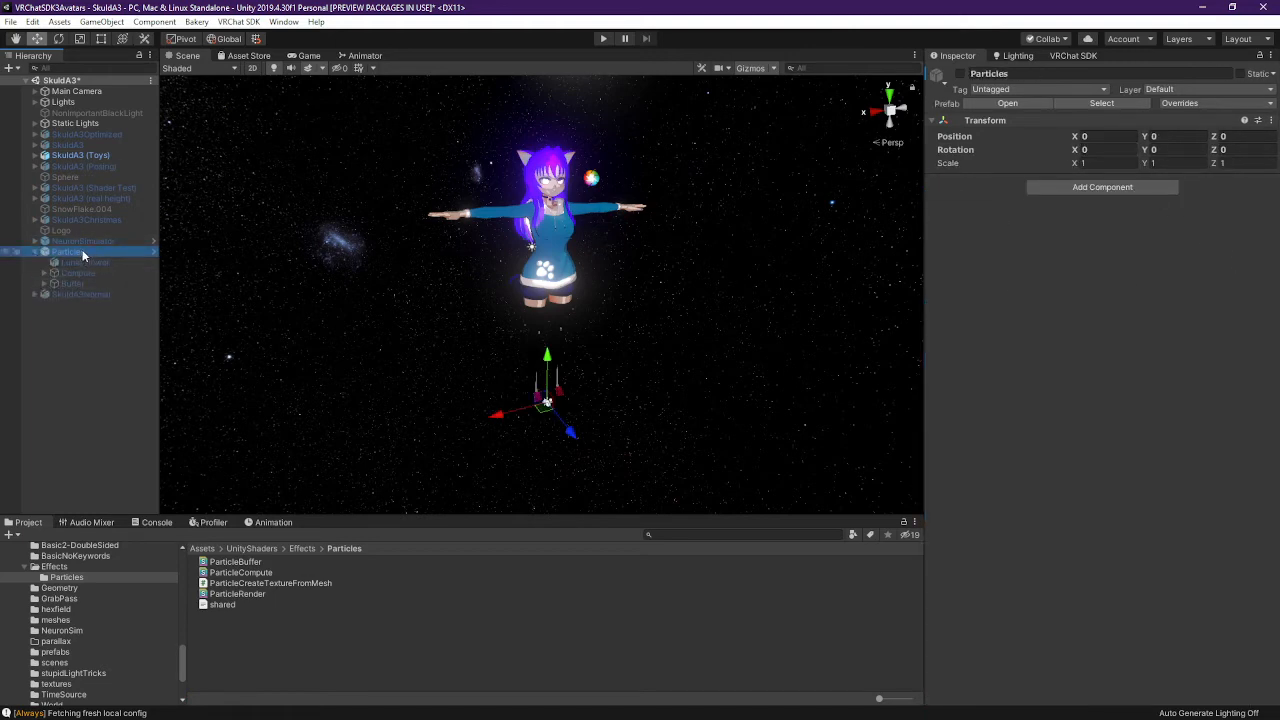
left_click(35, 155)
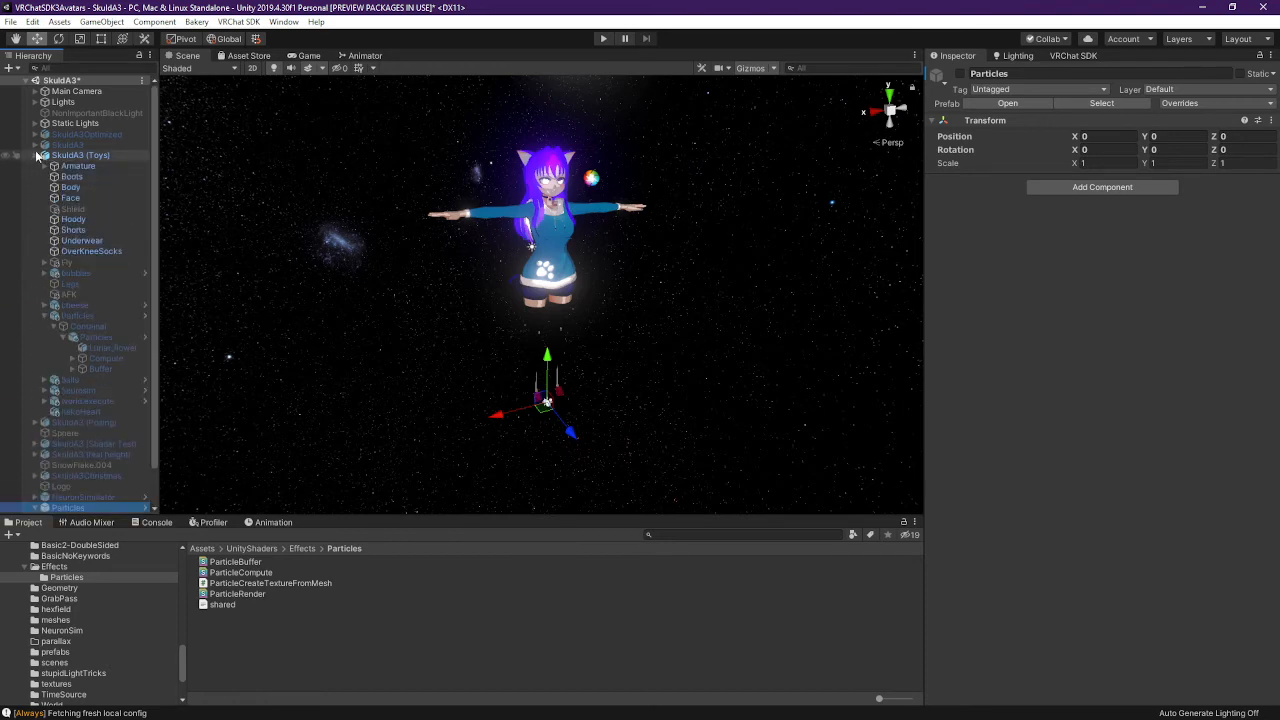
left_click(104, 326)
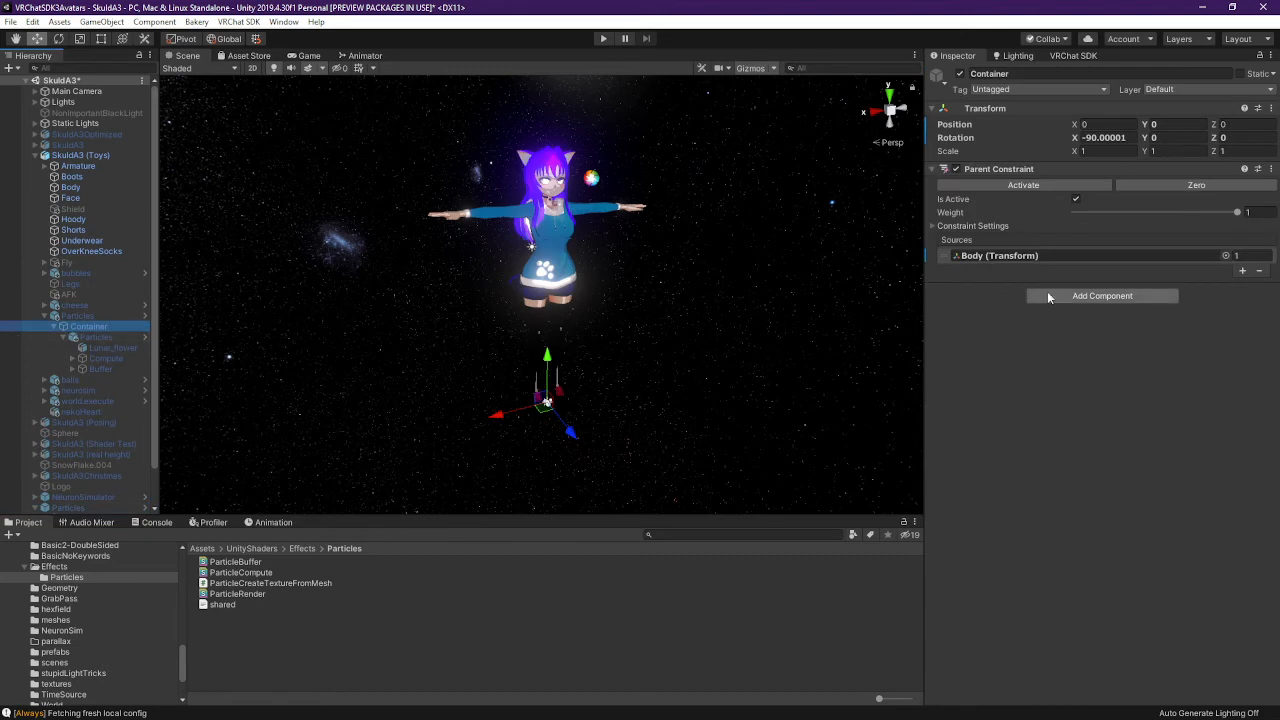
left_click(112, 337)
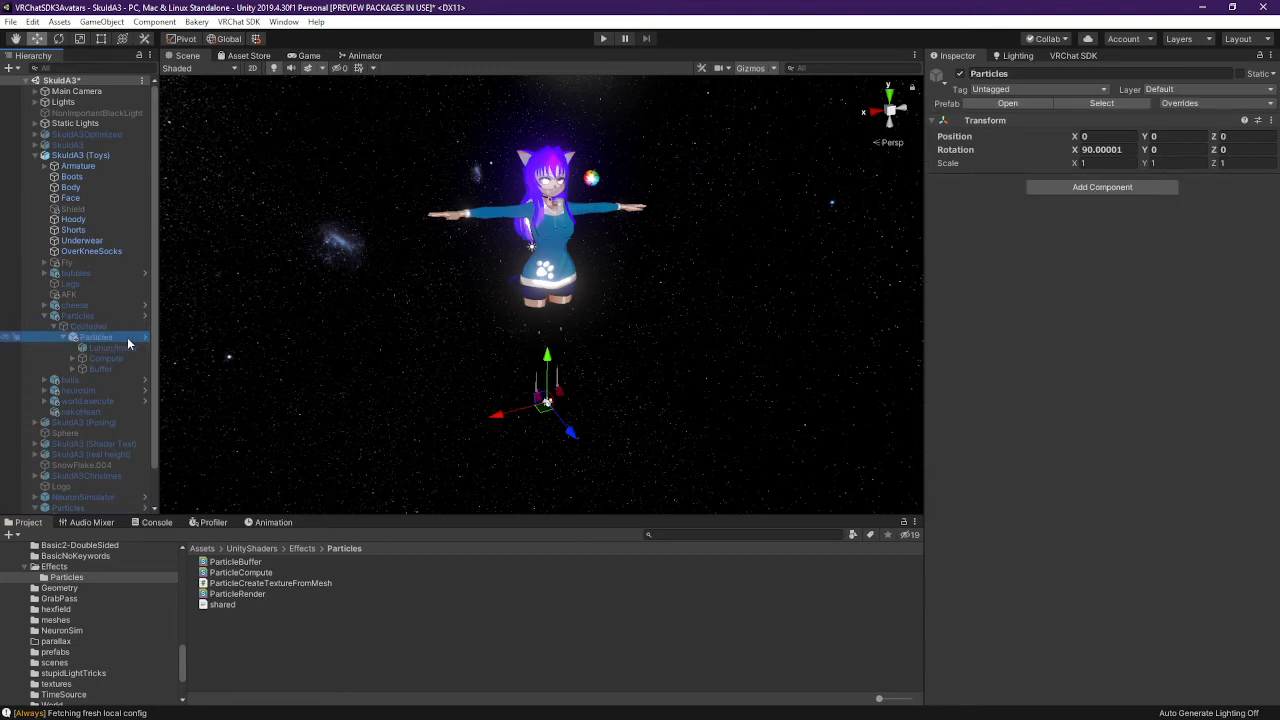
left_click(102, 328)
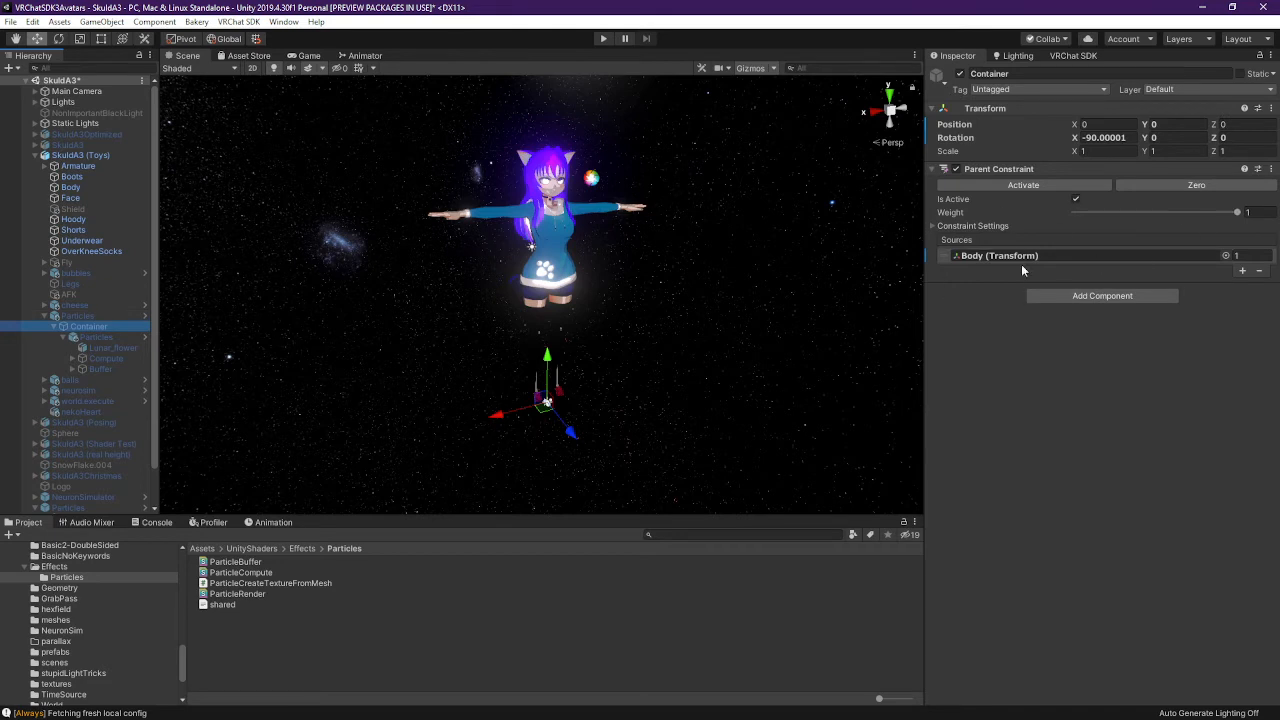
left_click(936, 225)
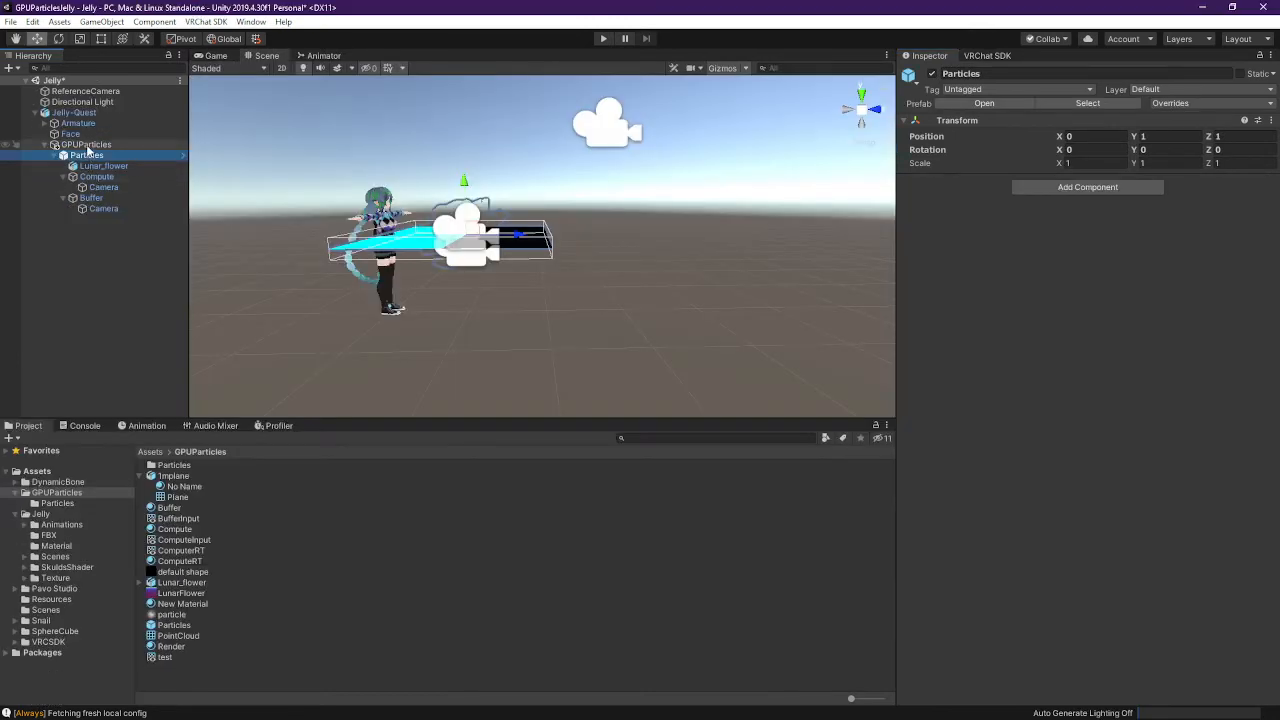
Create an empty GPUParticles child named 'Container' and order it beside Particles
right_click(88, 145)
left_click(170, 284)
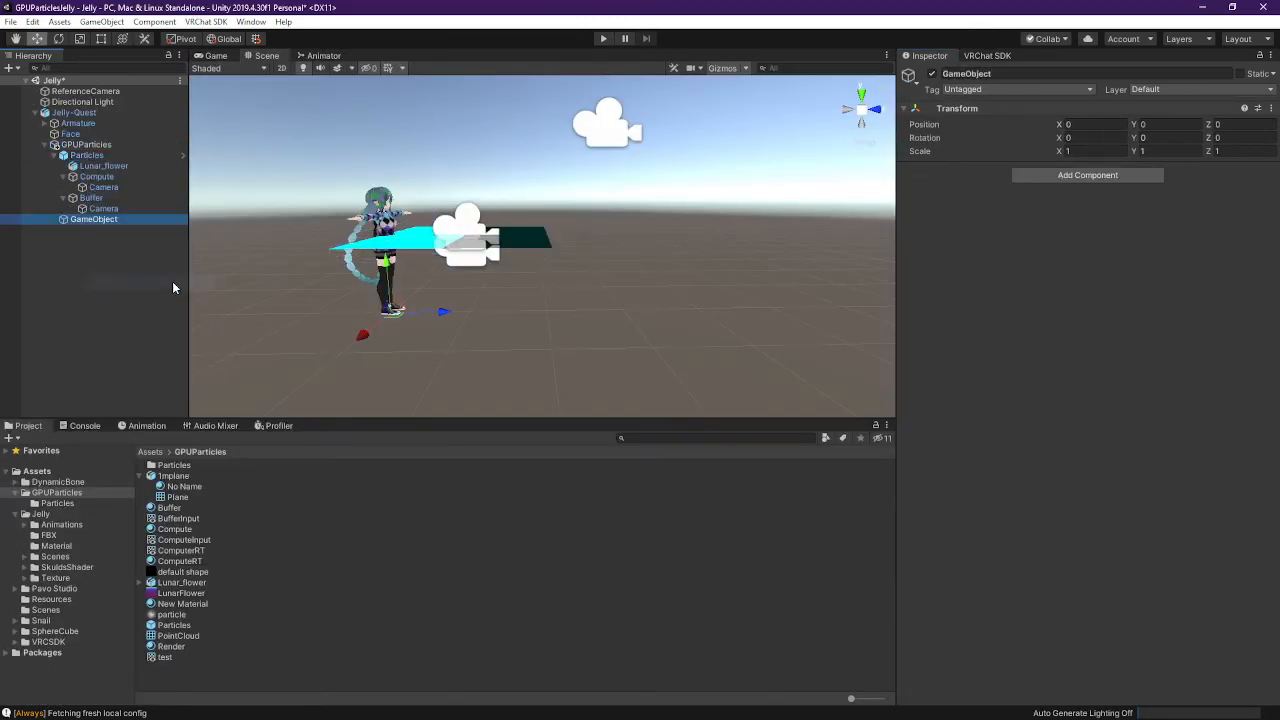
type("Container")
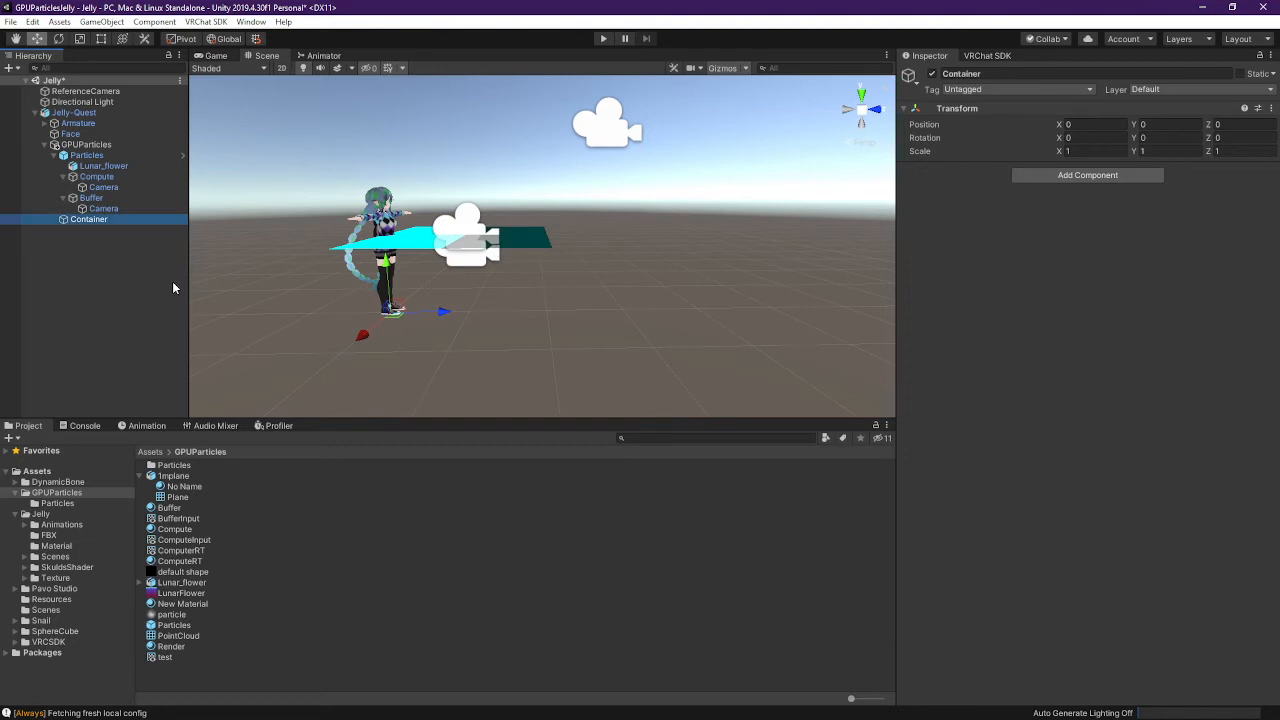
key("Return")
left_click_drag(110, 221, 107, 155)
left_click(94, 168)
left_click(88, 219)
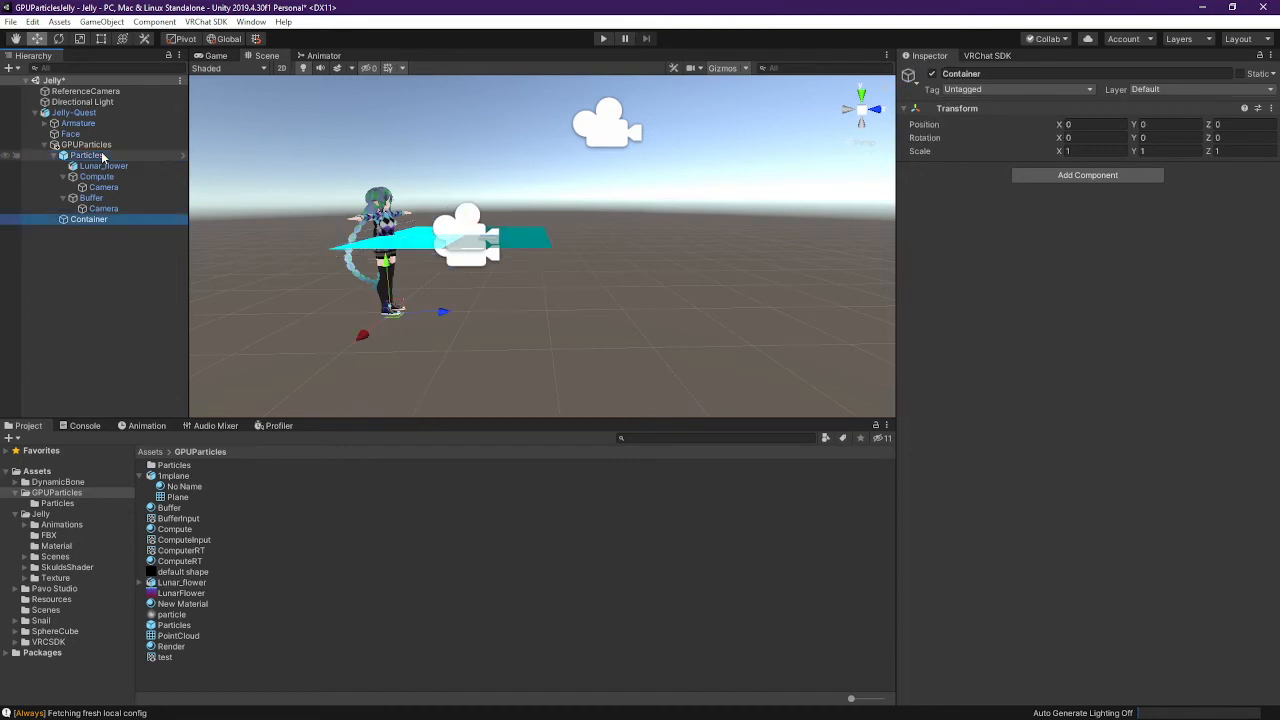
left_click_drag(88, 219, 90, 152)
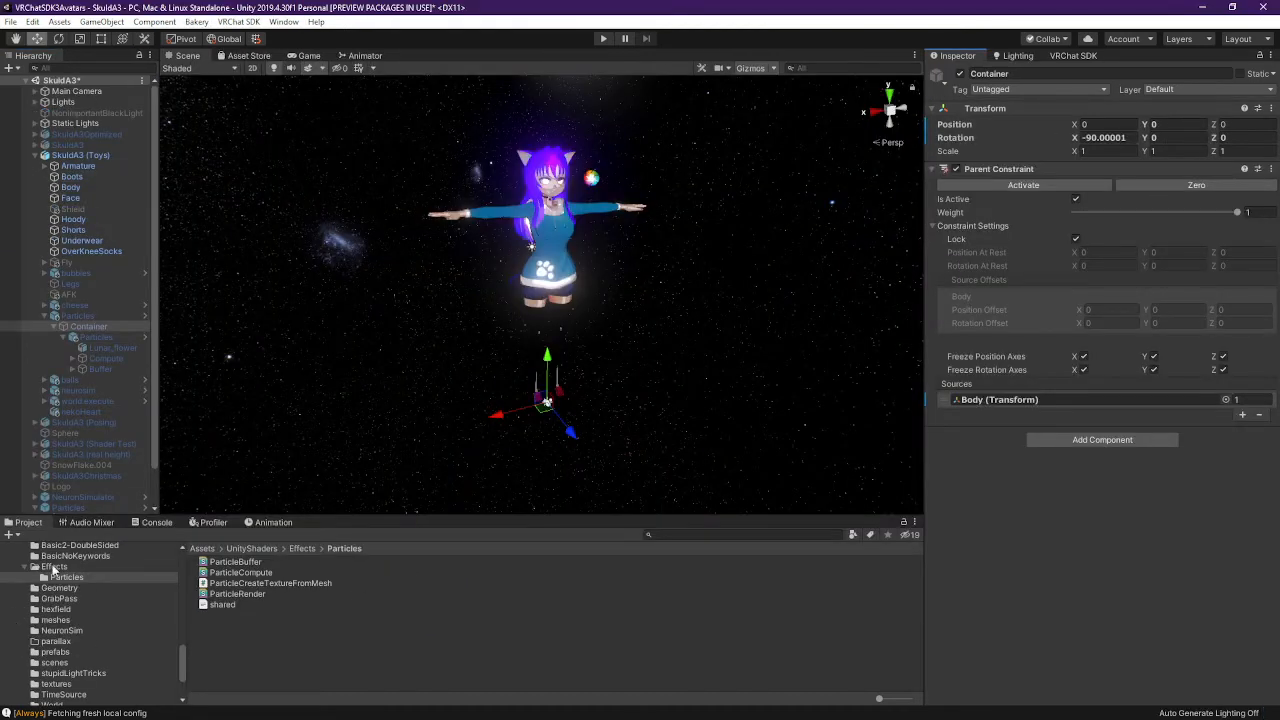
Locate and select the worldSpace prefab asset behind the Particles object
left_click(54, 567)
scroll(79, 596, "up", 5)
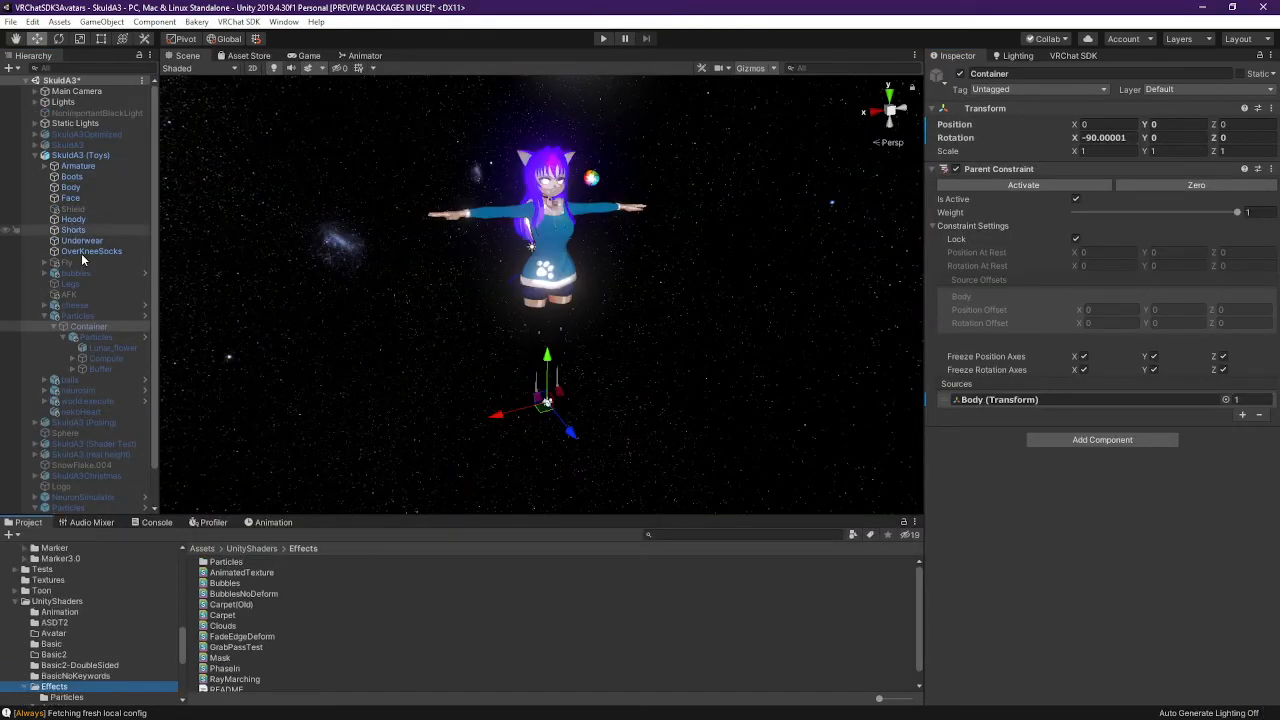
left_click(92, 316)
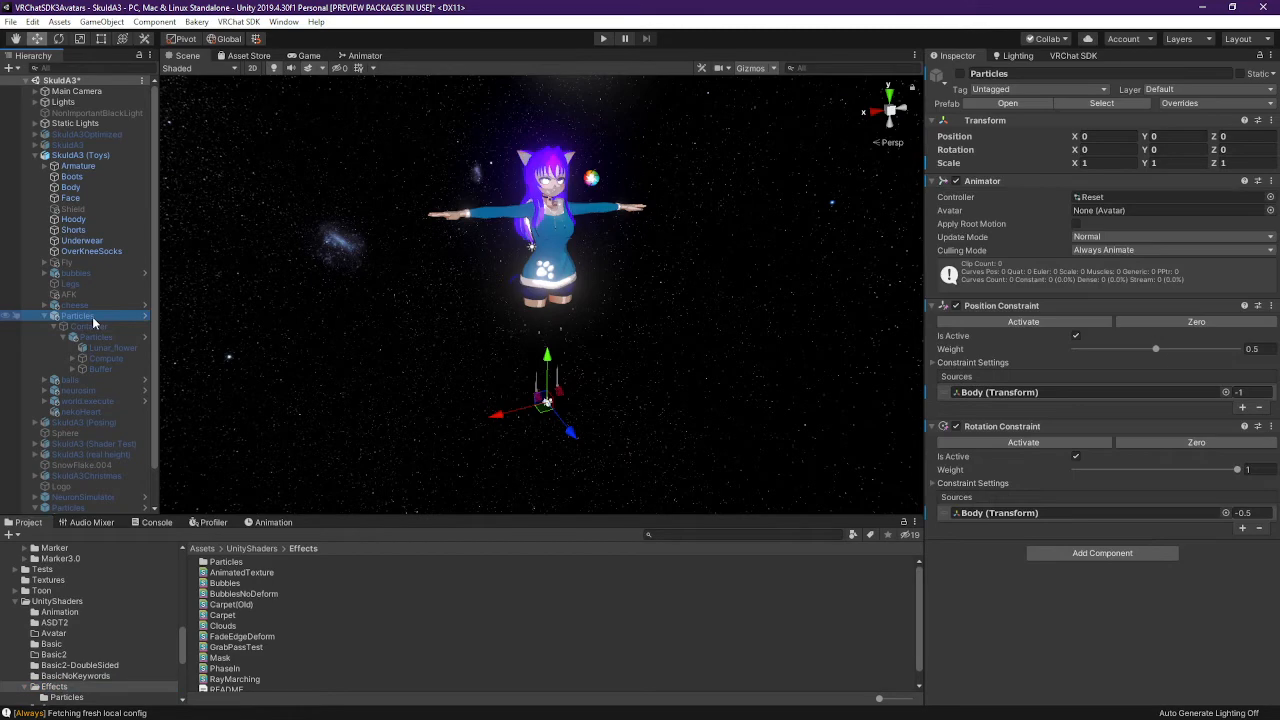
left_click(1108, 103)
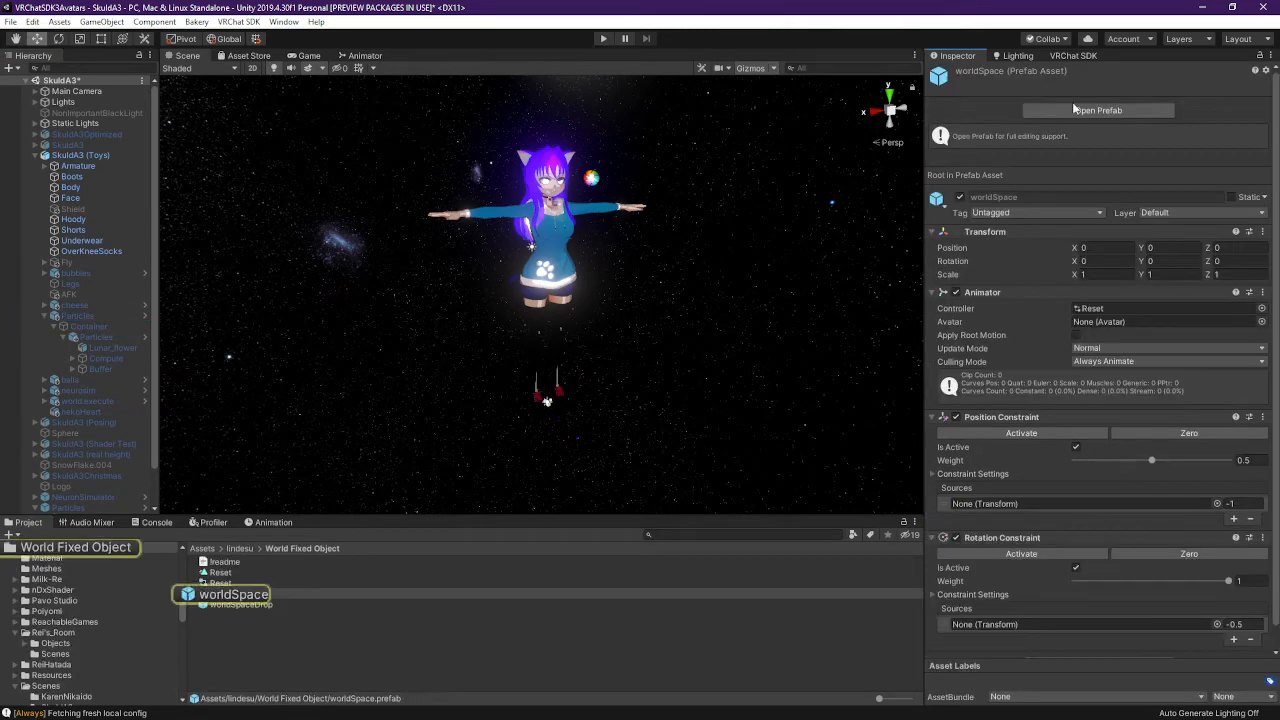
left_click(231, 597)
Open lindesu/World Fixed Object, then bring up the lindesu folder's context menu
scroll(95, 590, "up", 2)
left_click(45, 577)
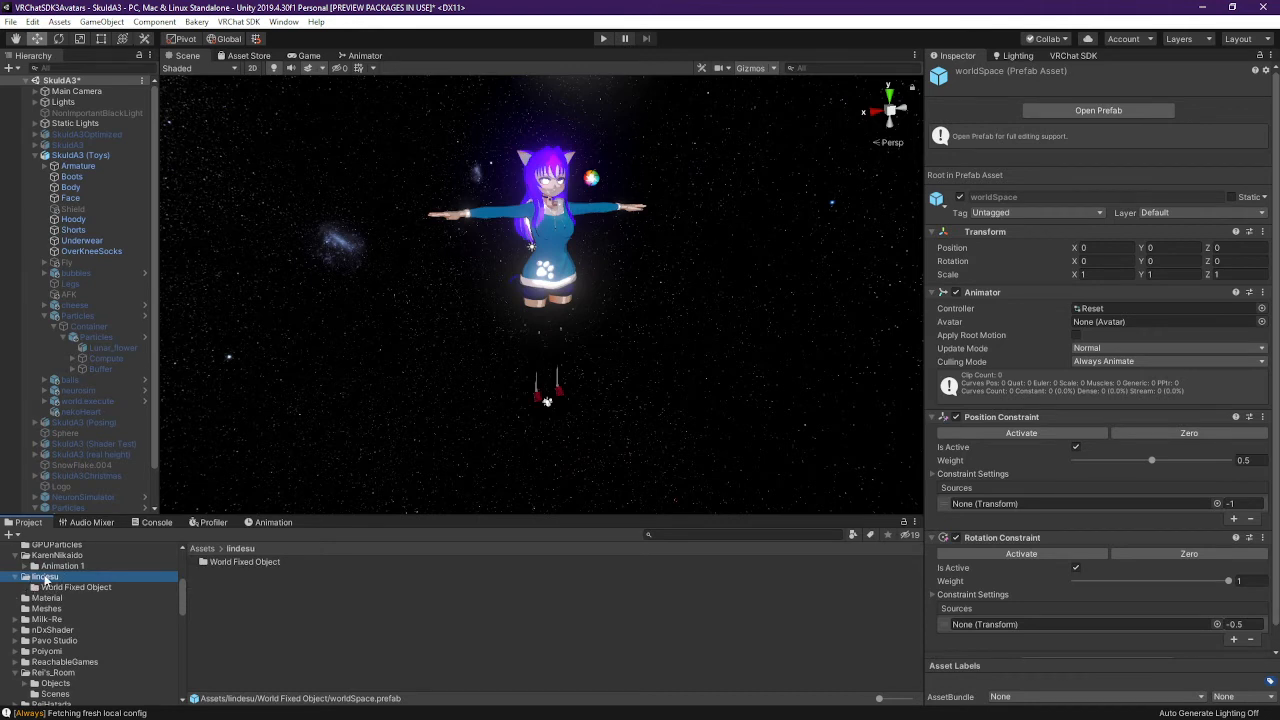
left_click(45, 578)
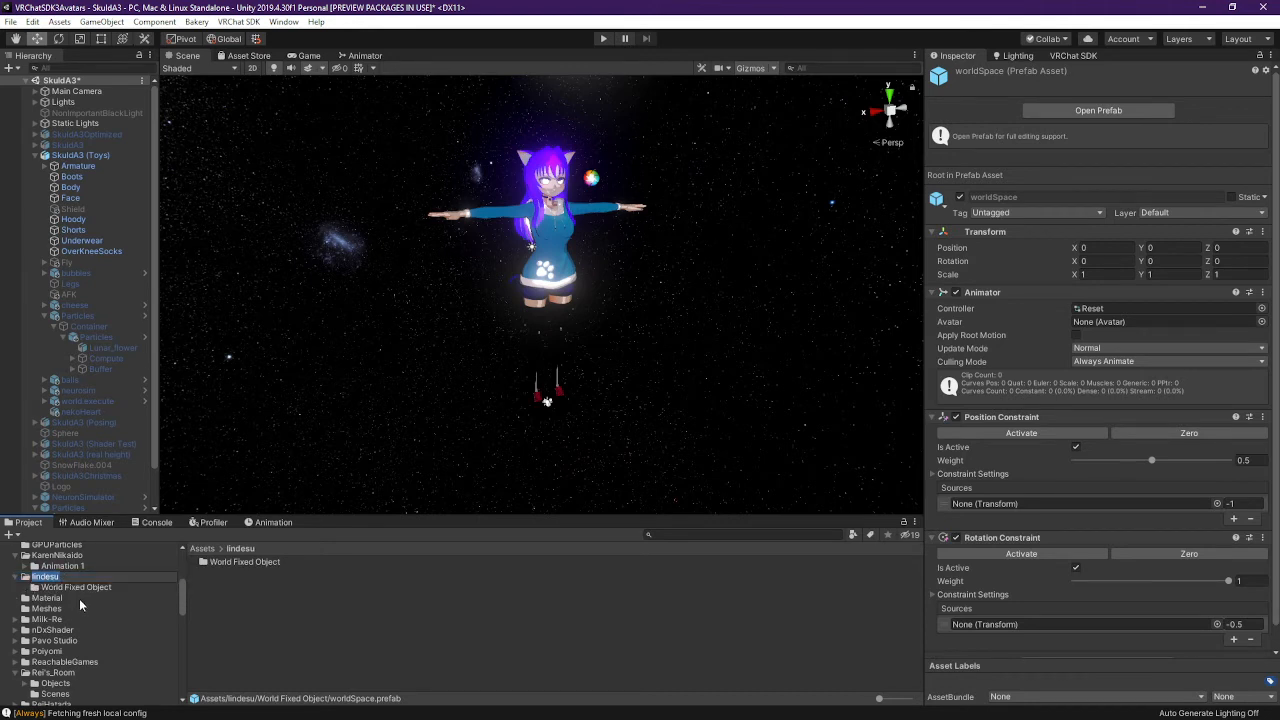
left_click(84, 588)
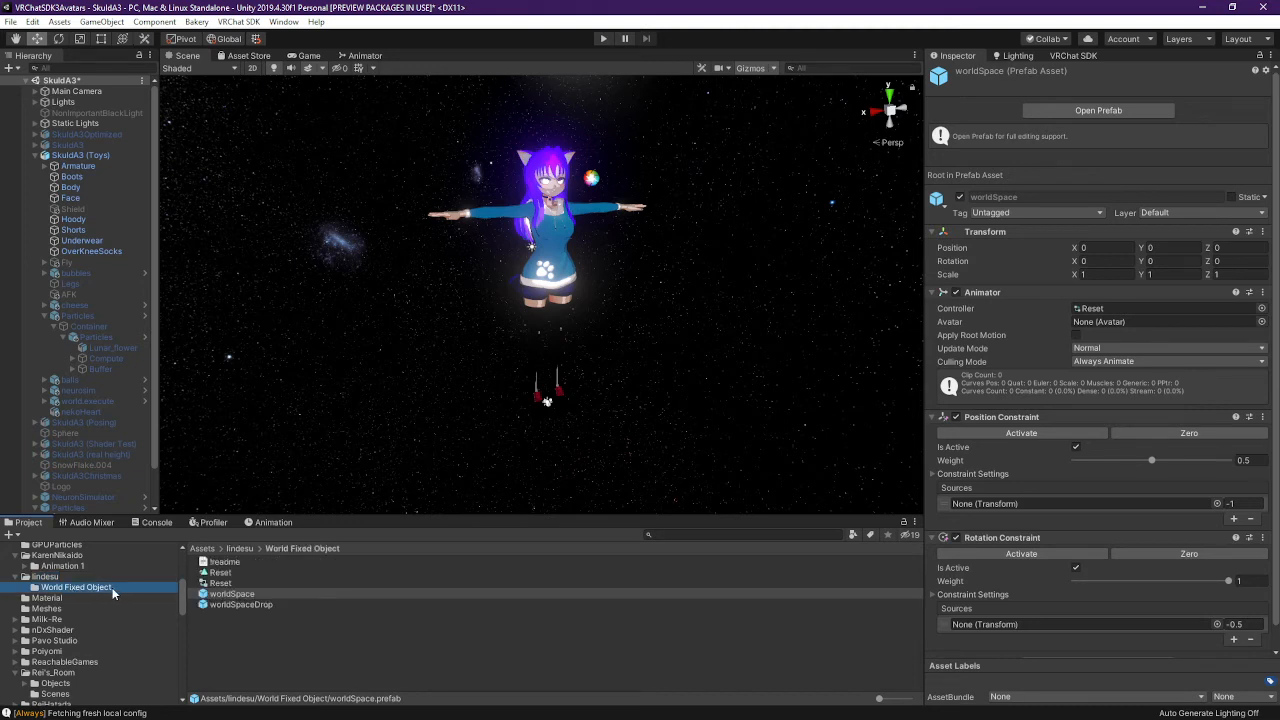
right_click(45, 578)
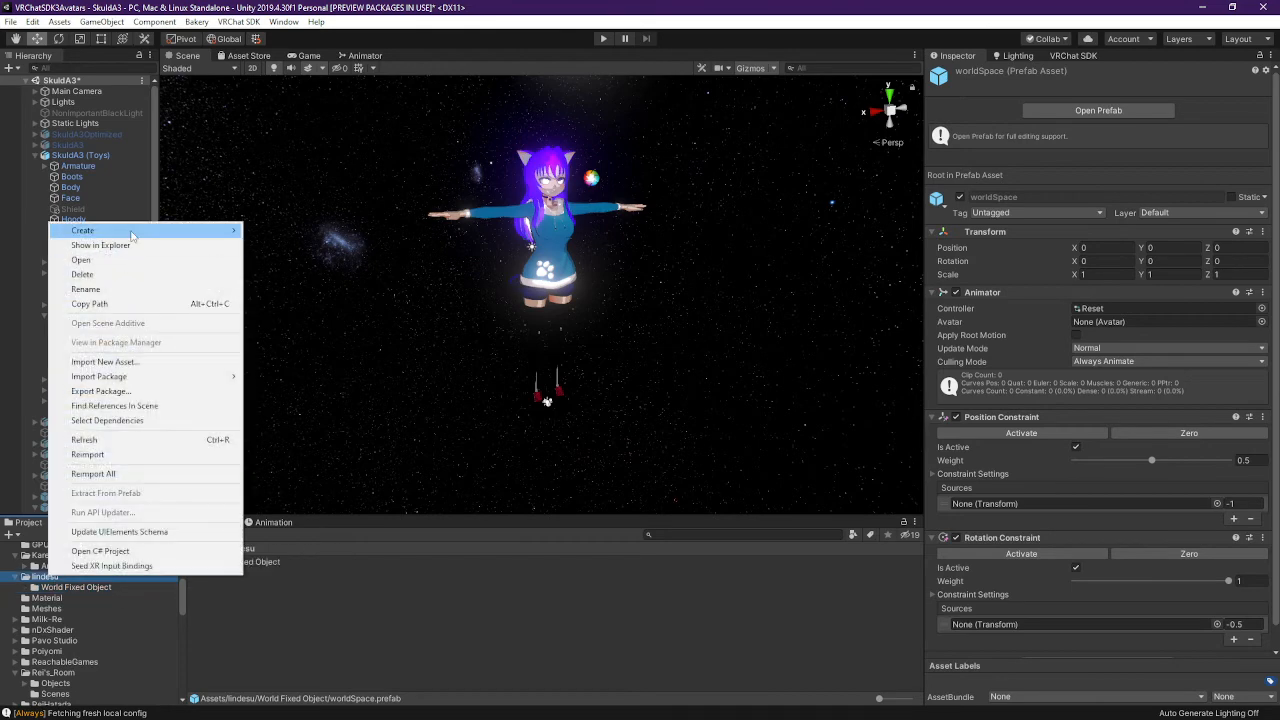
Select the lindesu folder in the avatar project's File Explorer window to copy it
left_click(151, 246)
left_click(734, 320)
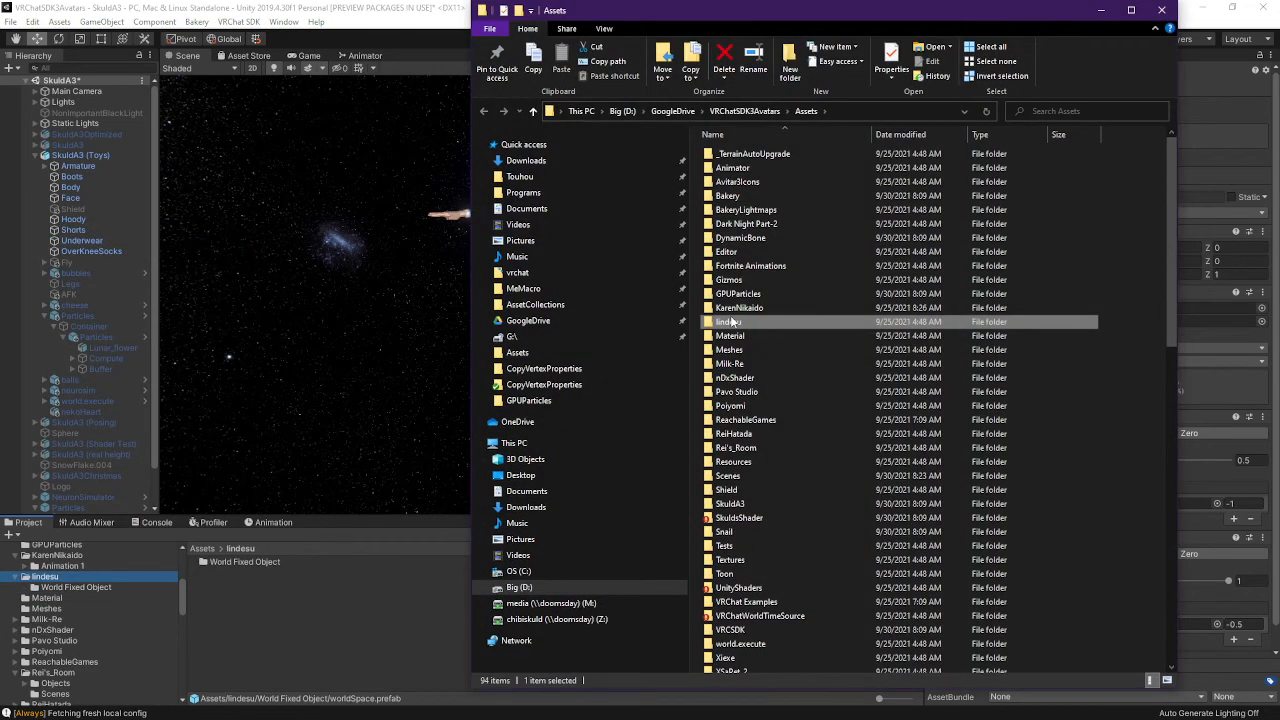
left_click(738, 322)
left_click(740, 309)
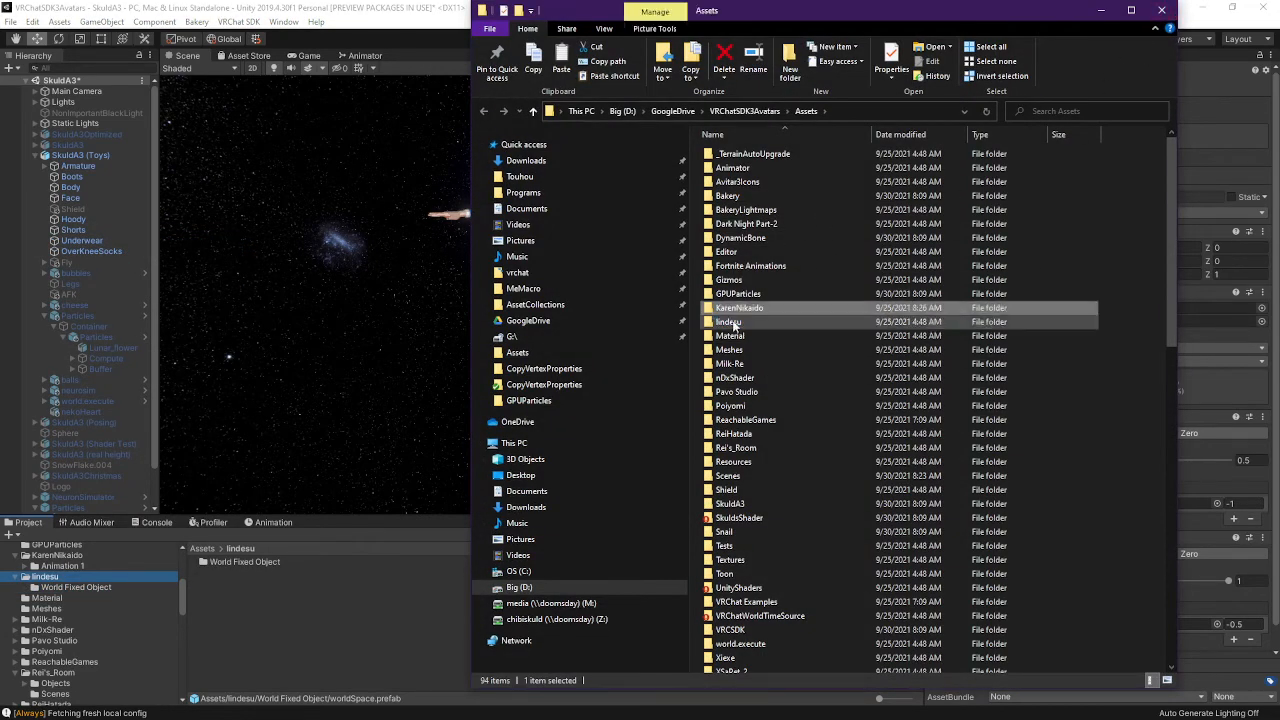
left_click(734, 325)
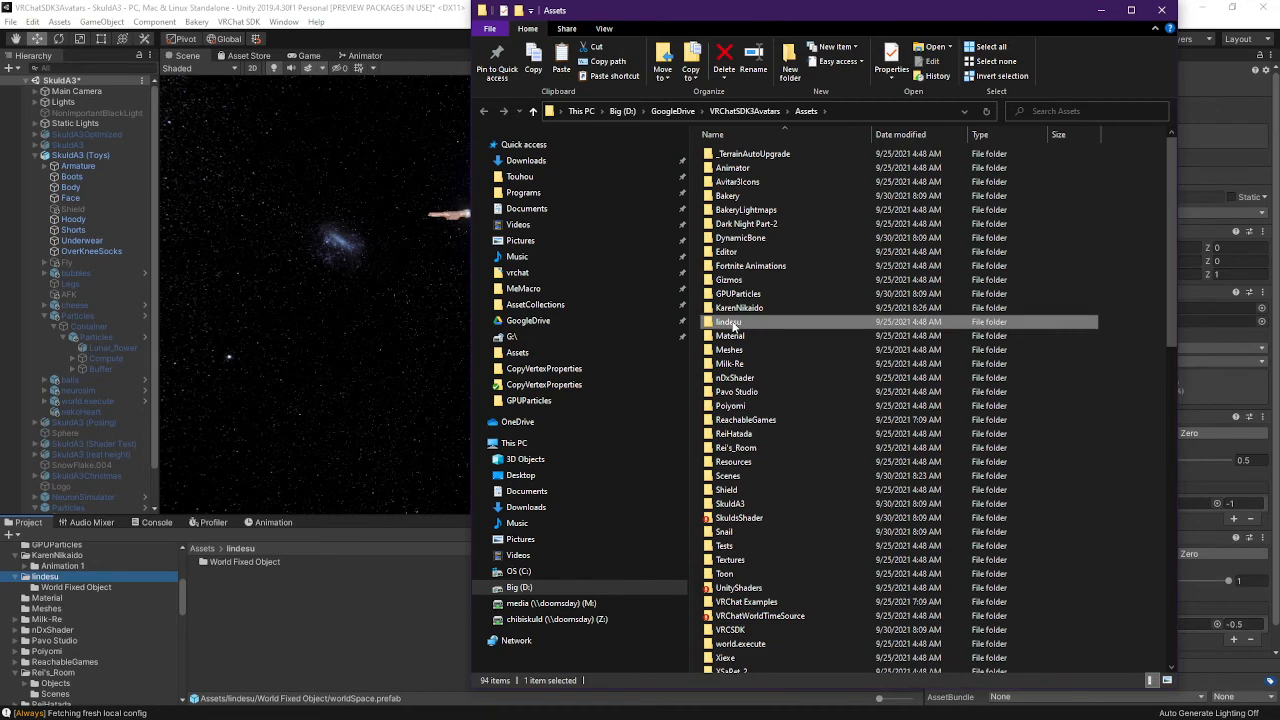
left_click(1161, 10)
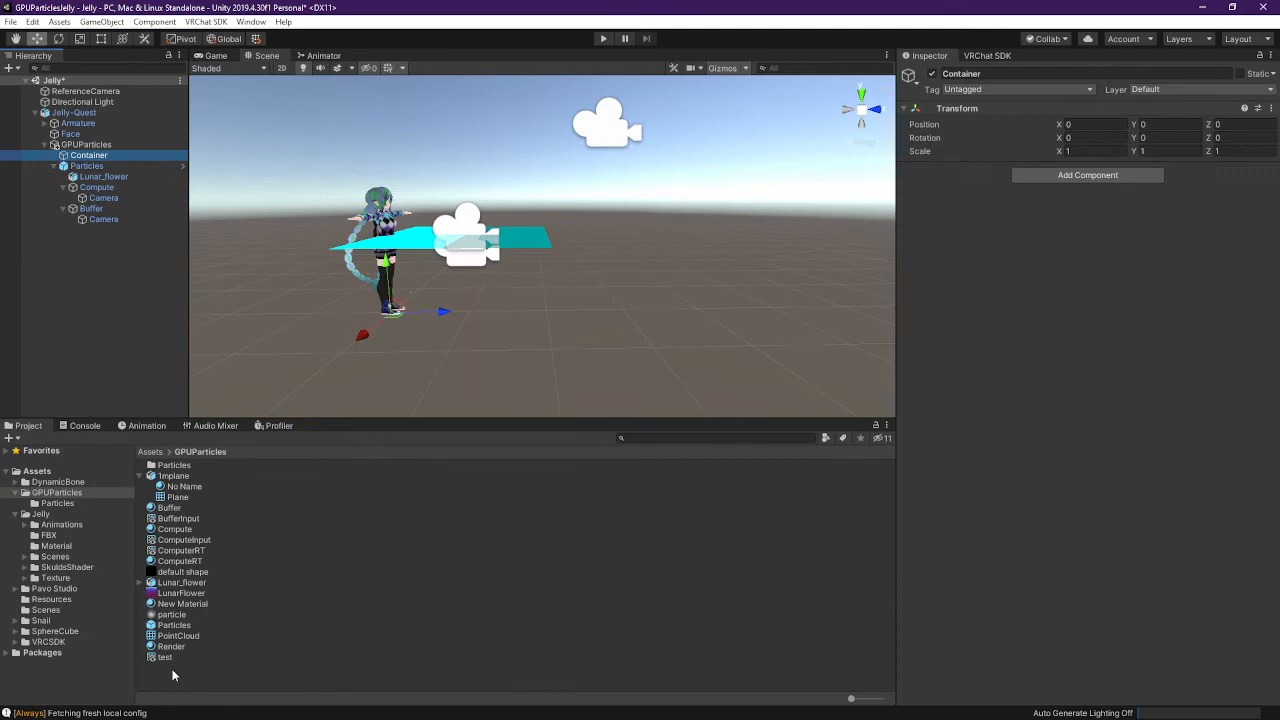
Paste lindesu into the GPUParticlesJelly project's Assets folder
right_click(170, 680)
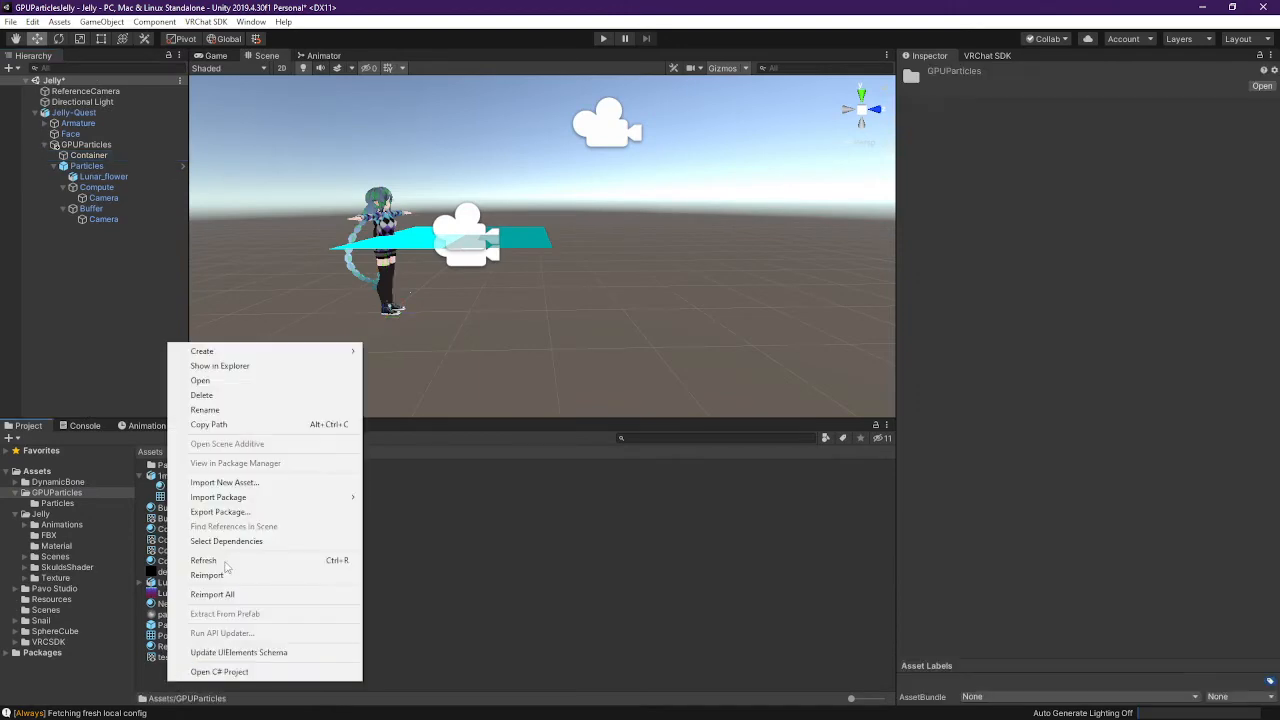
left_click(230, 365)
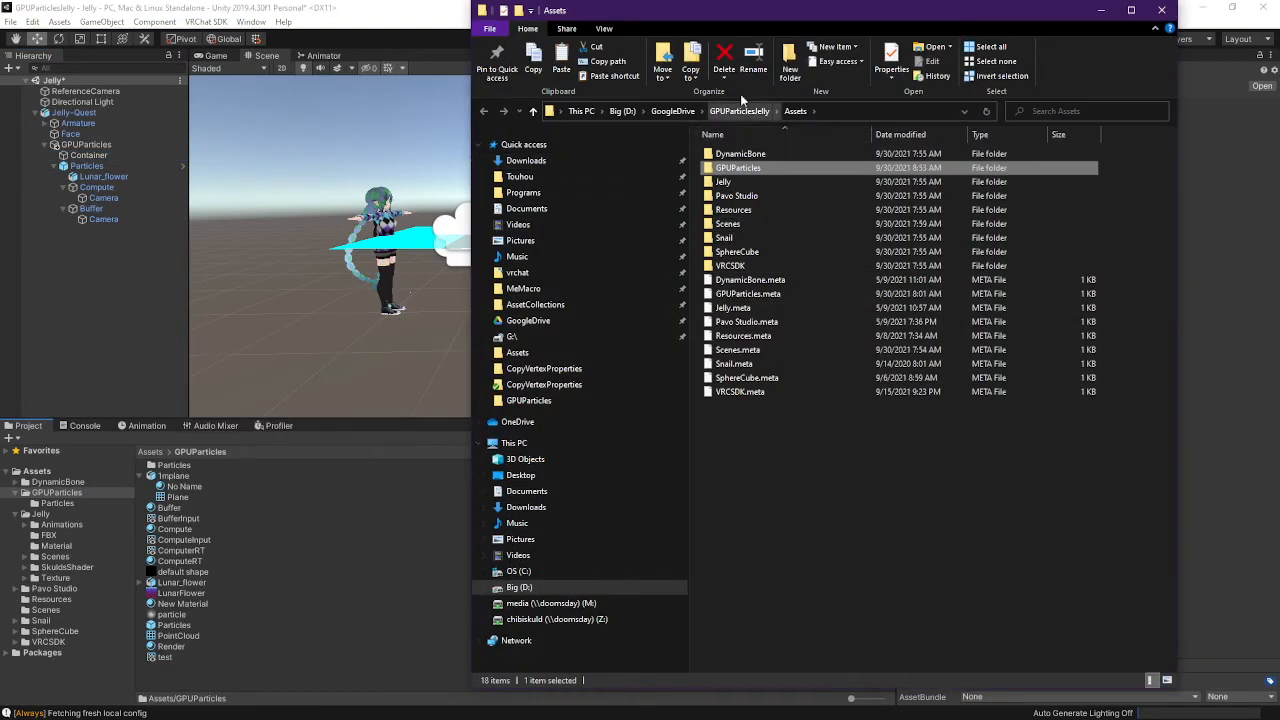
left_click(745, 111)
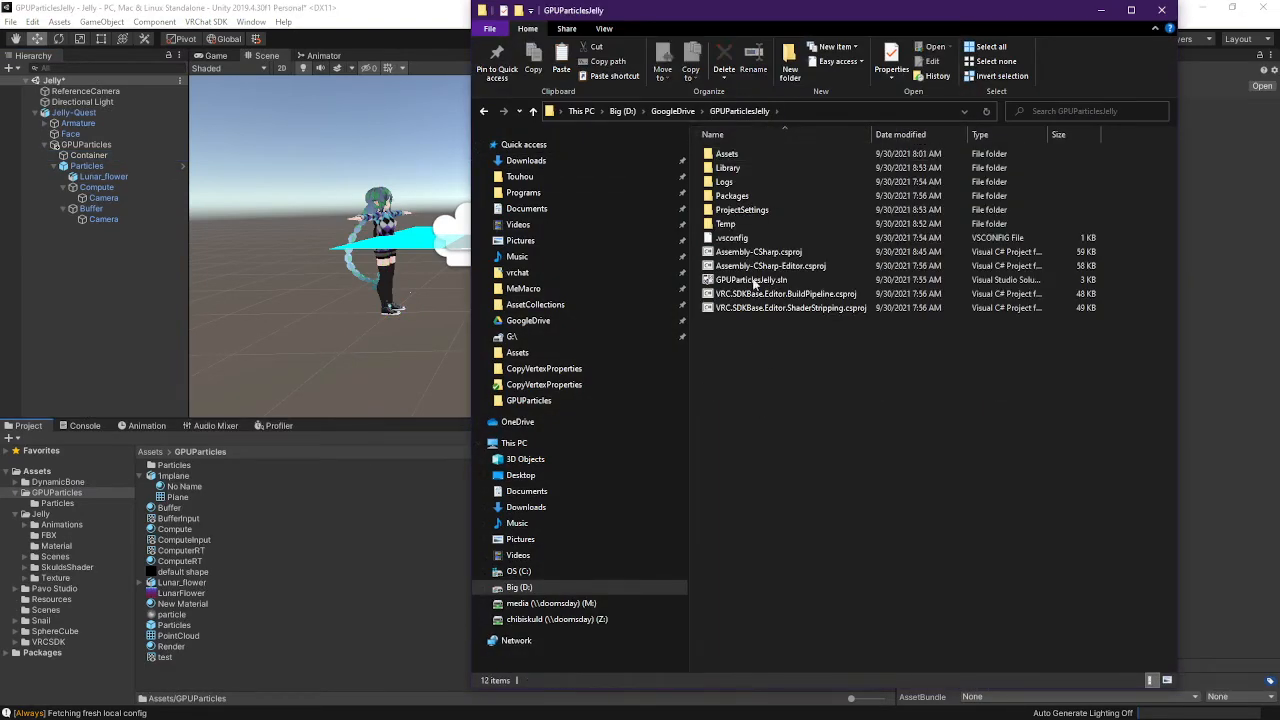
double_click(728, 154)
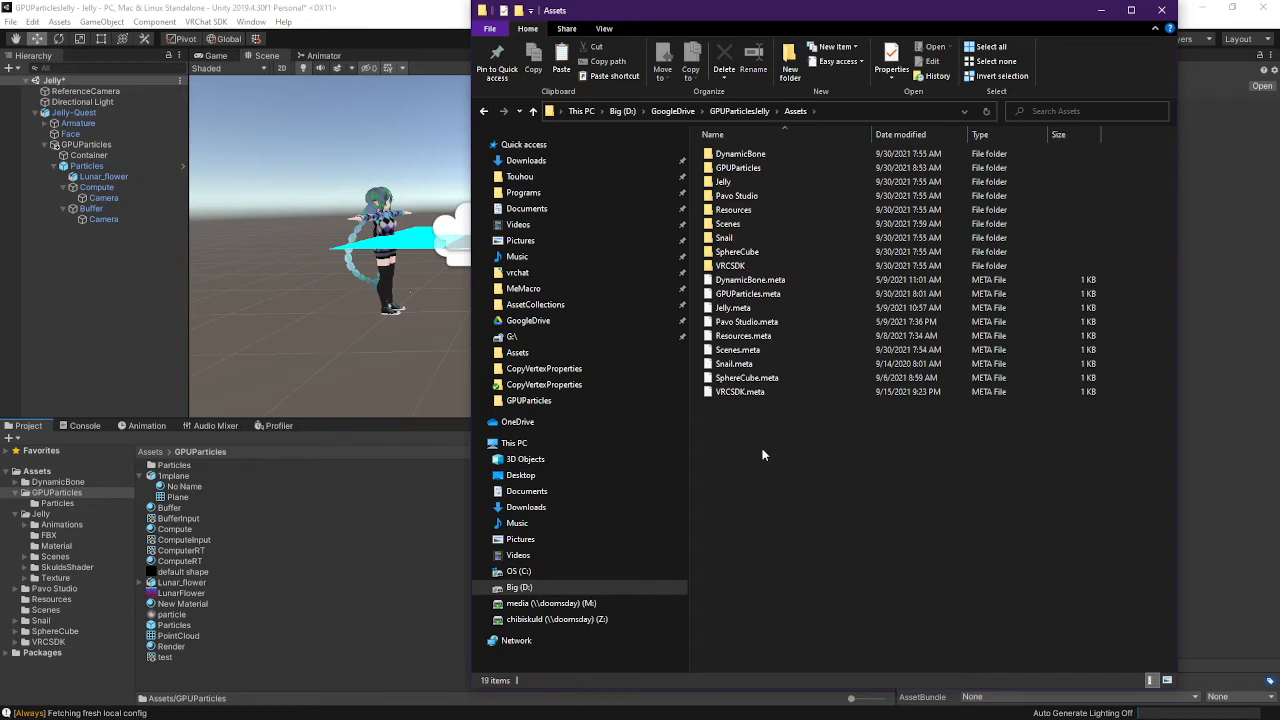
key("ctrl+v")
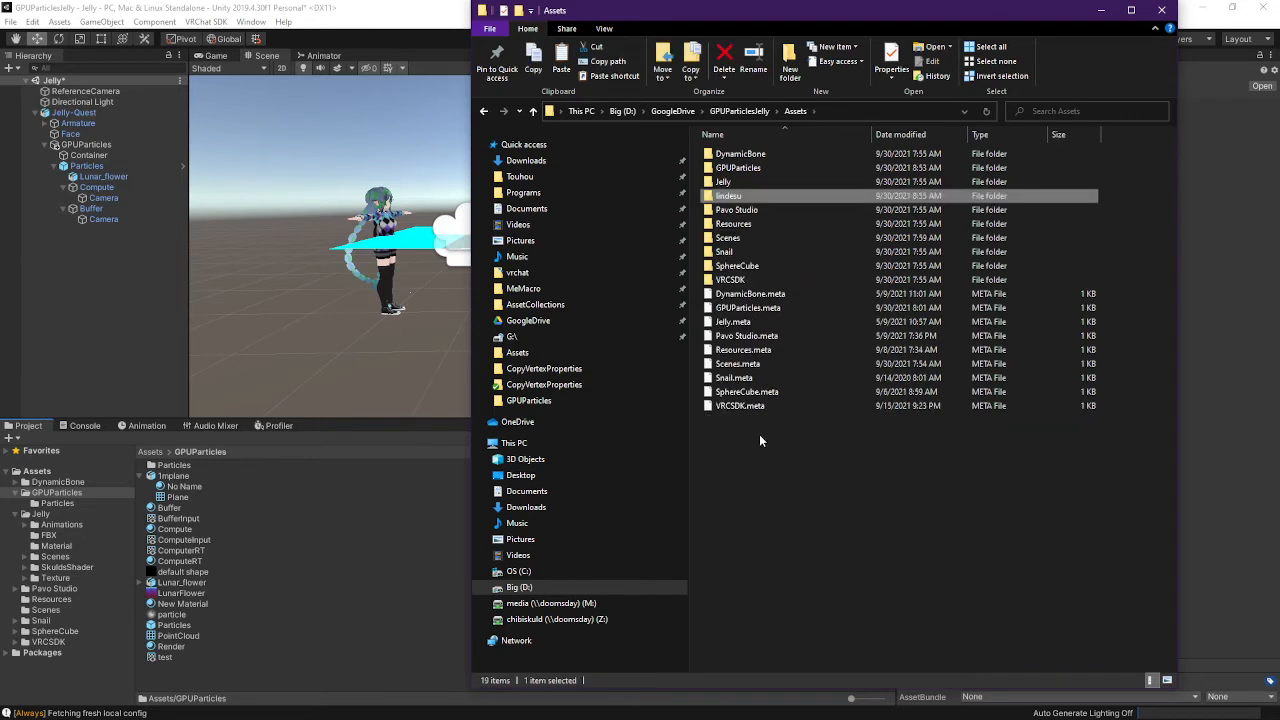
Open the pasted lindesu folder and its World Fixed Object subfolder
left_click(747, 200)
left_click(745, 198)
left_click(731, 185)
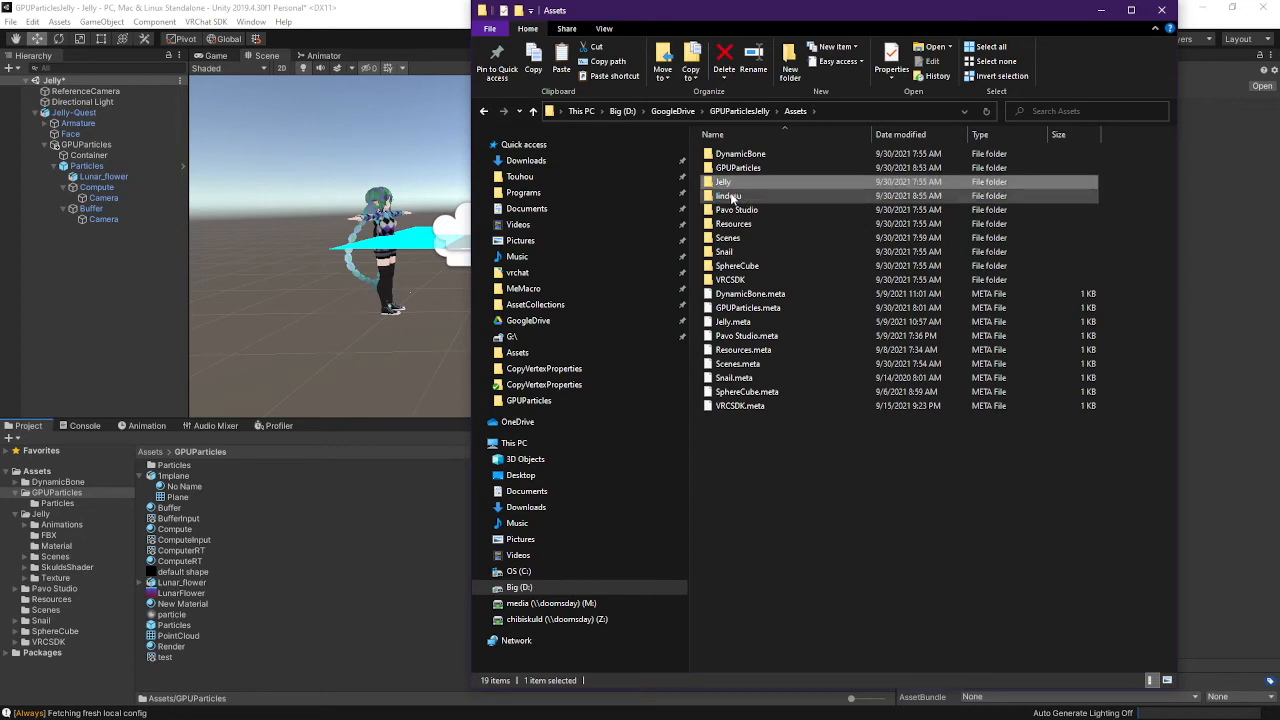
double_click(731, 197)
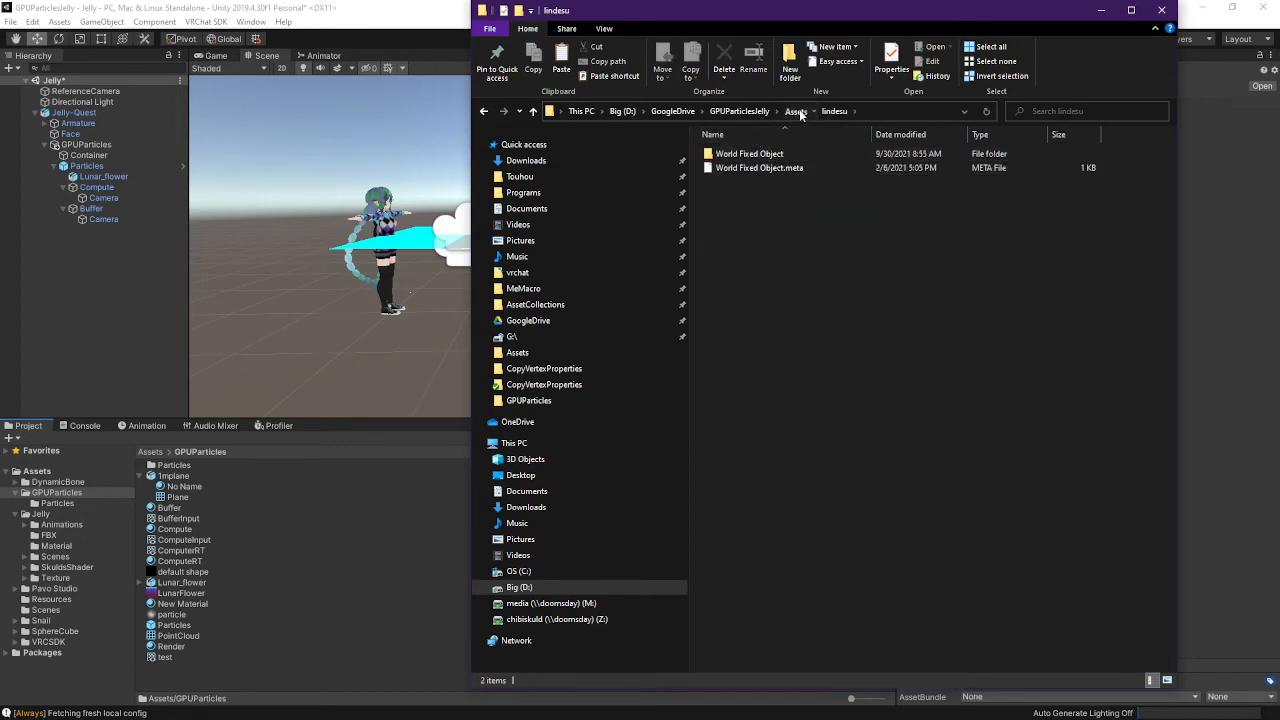
left_click(796, 111)
double_click(737, 199)
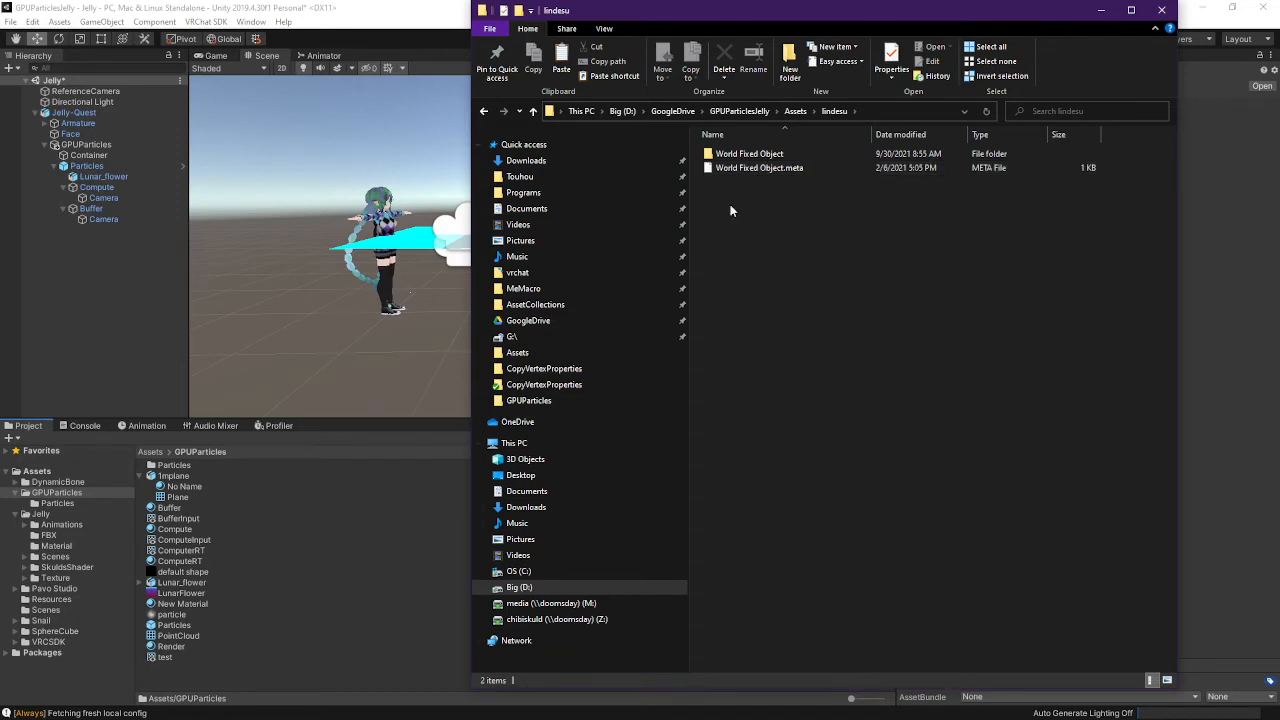
double_click(785, 155)
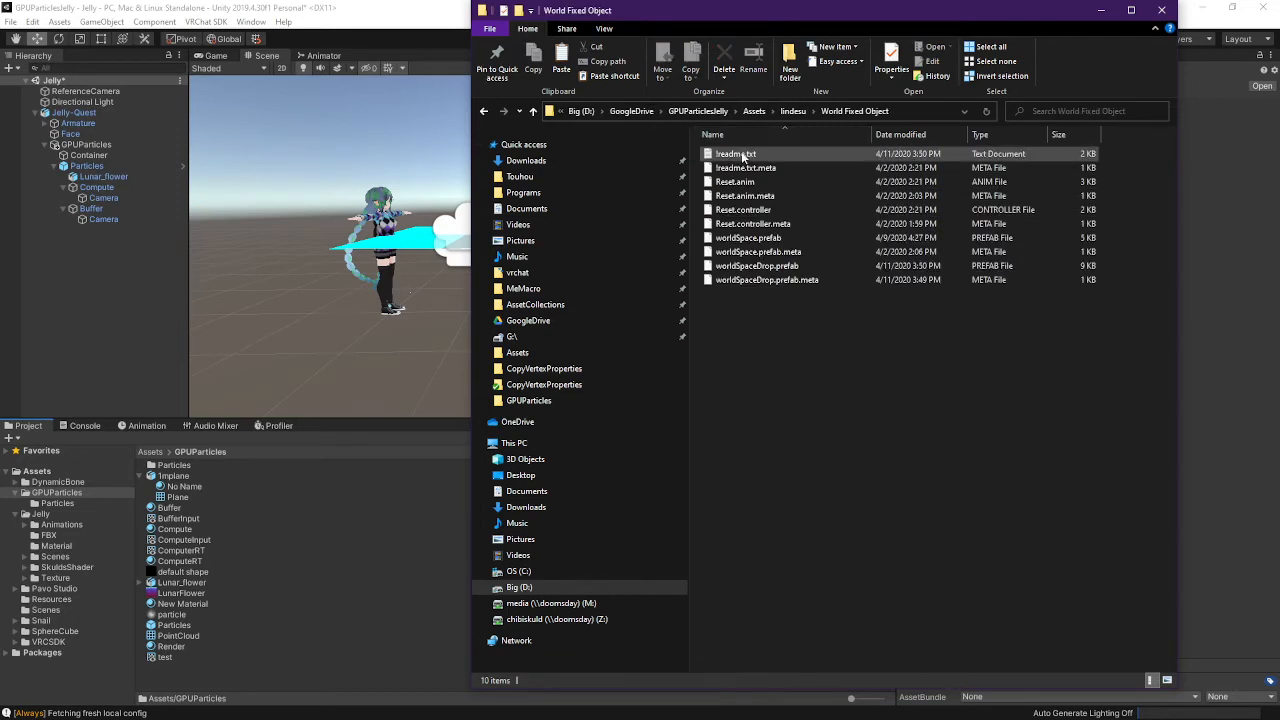
left_click(800, 153)
left_click_drag(0, 238, 621, 104)
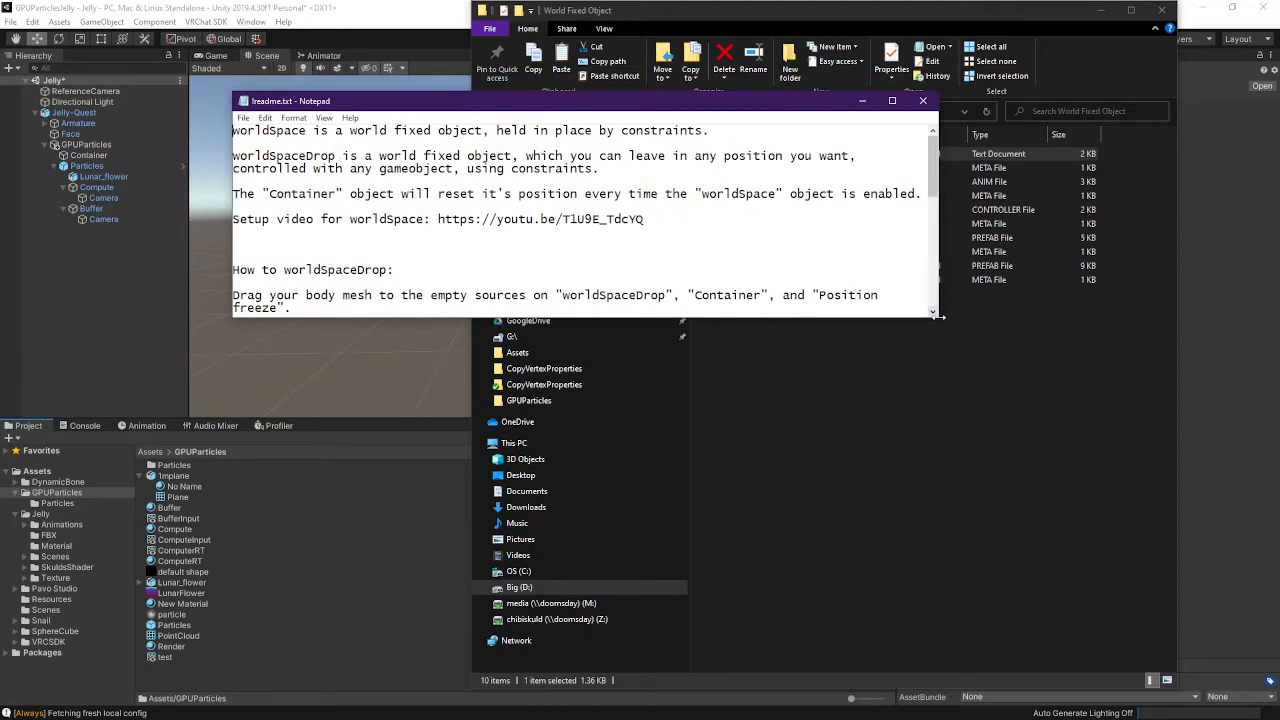
left_click_drag(940, 319, 930, 646)
scroll(858, 293, "down", 1)
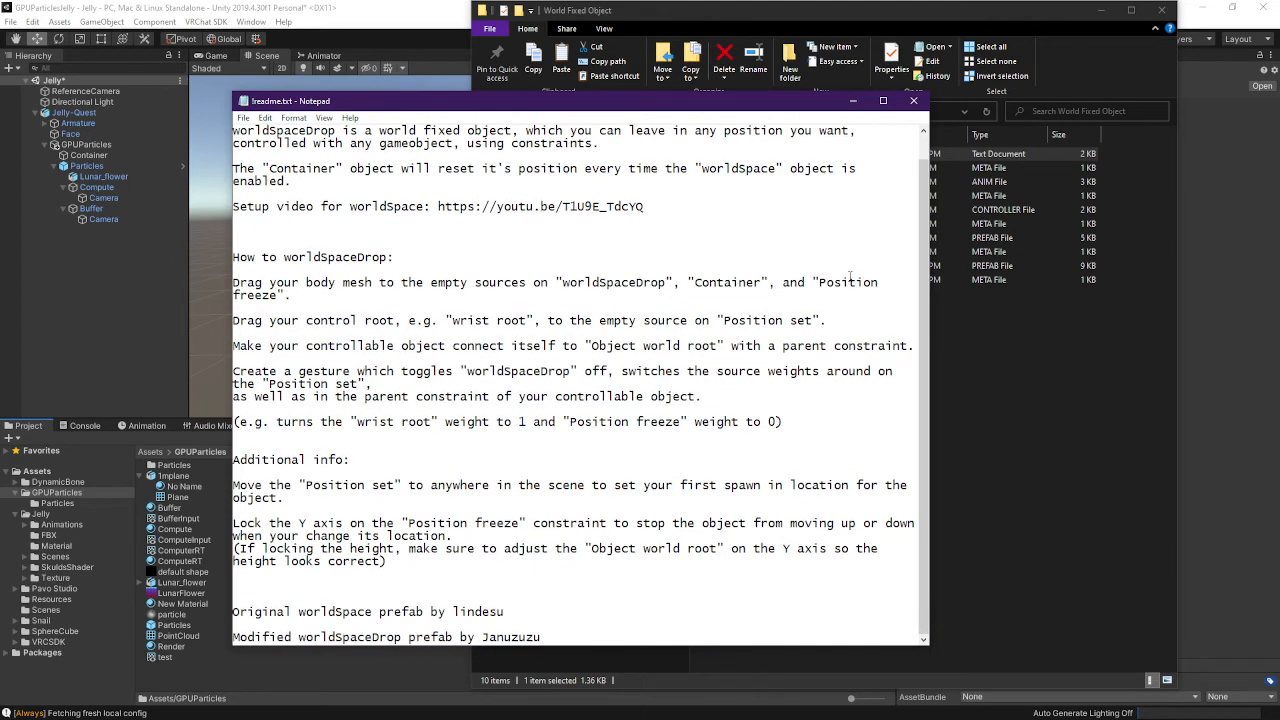
scroll(846, 269, "up", 1)
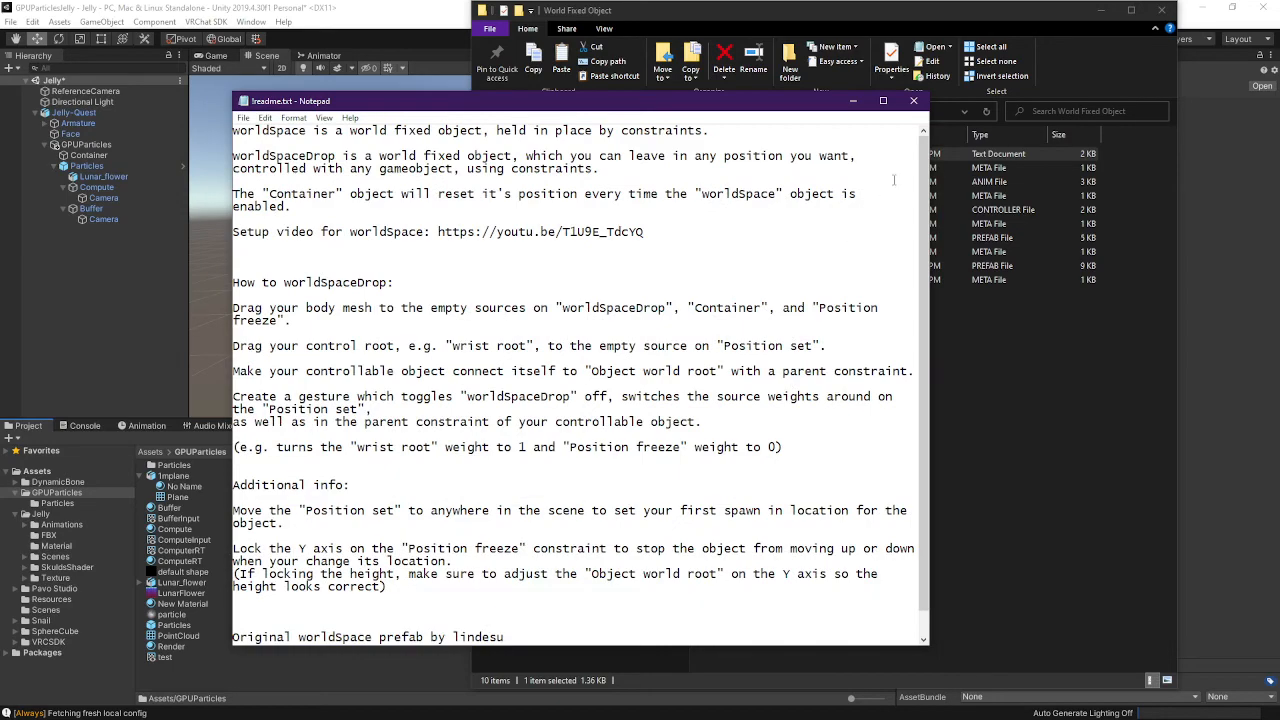
left_click(913, 101)
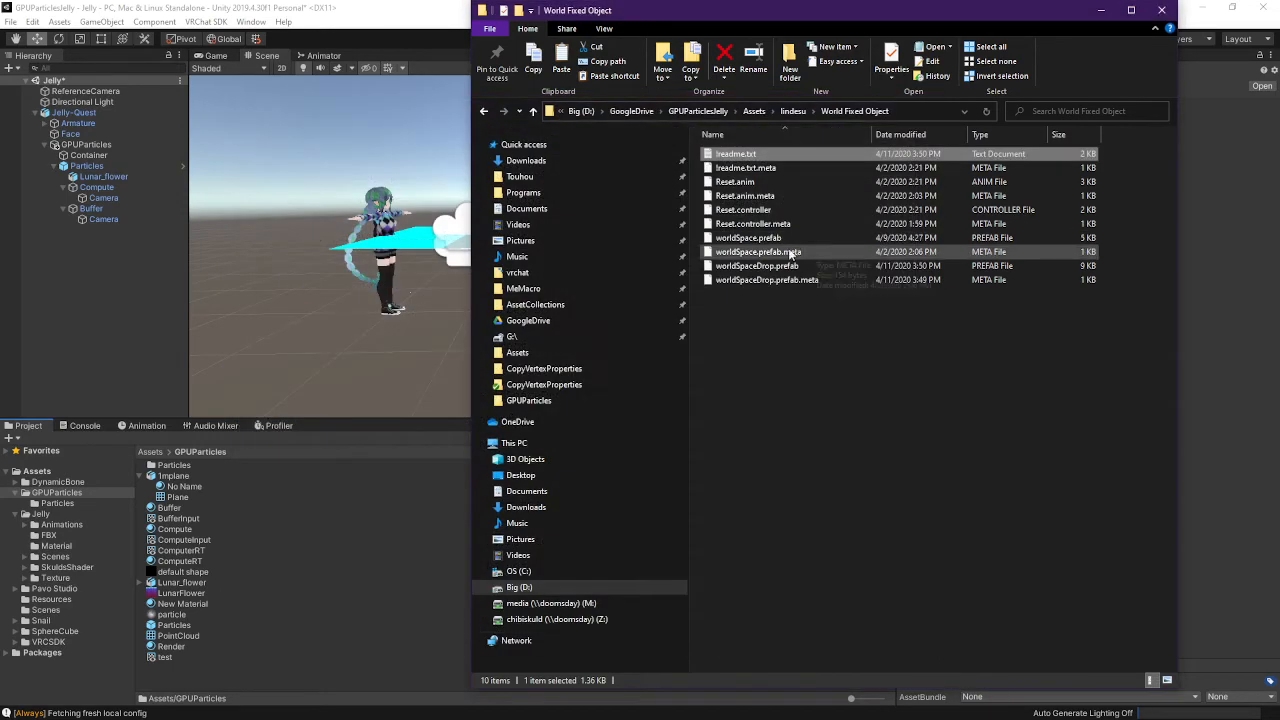
double_click(749, 157)
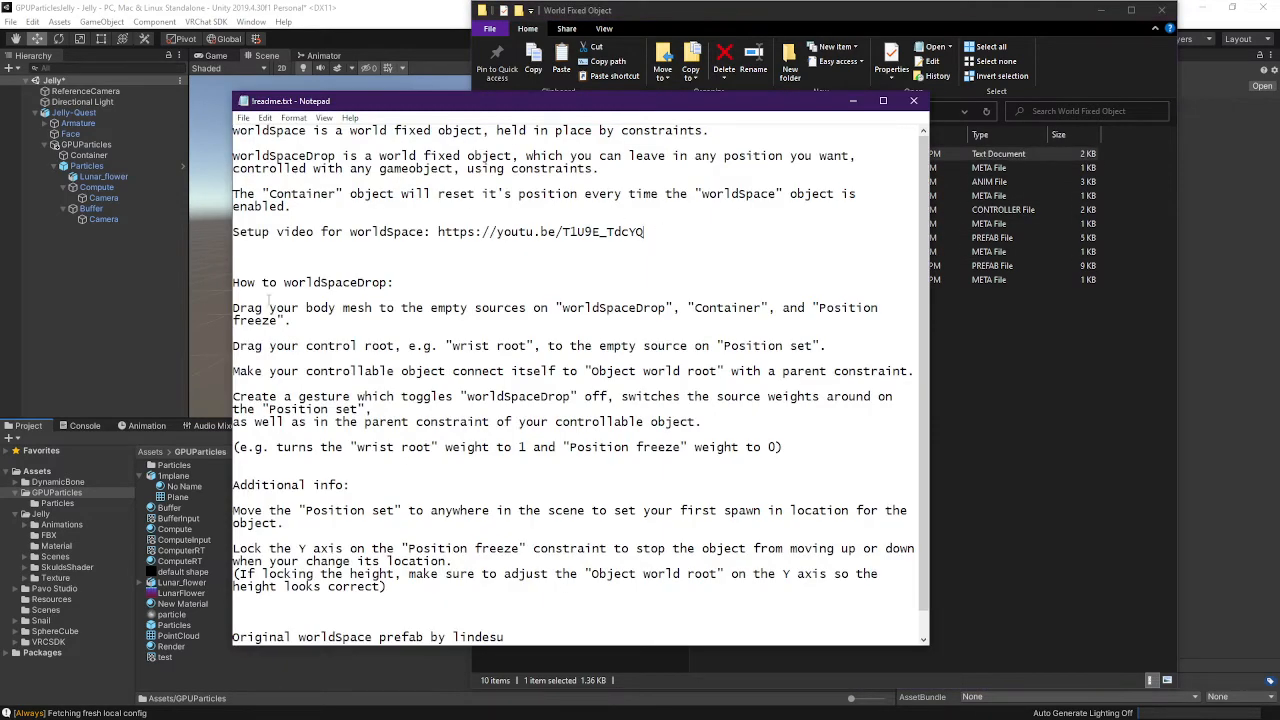
left_click_drag(268, 231, 644, 231)
left_click(709, 230)
scroll(661, 390, "down", 1)
left_click_drag(652, 206, 437, 208)
left_click(320, 596)
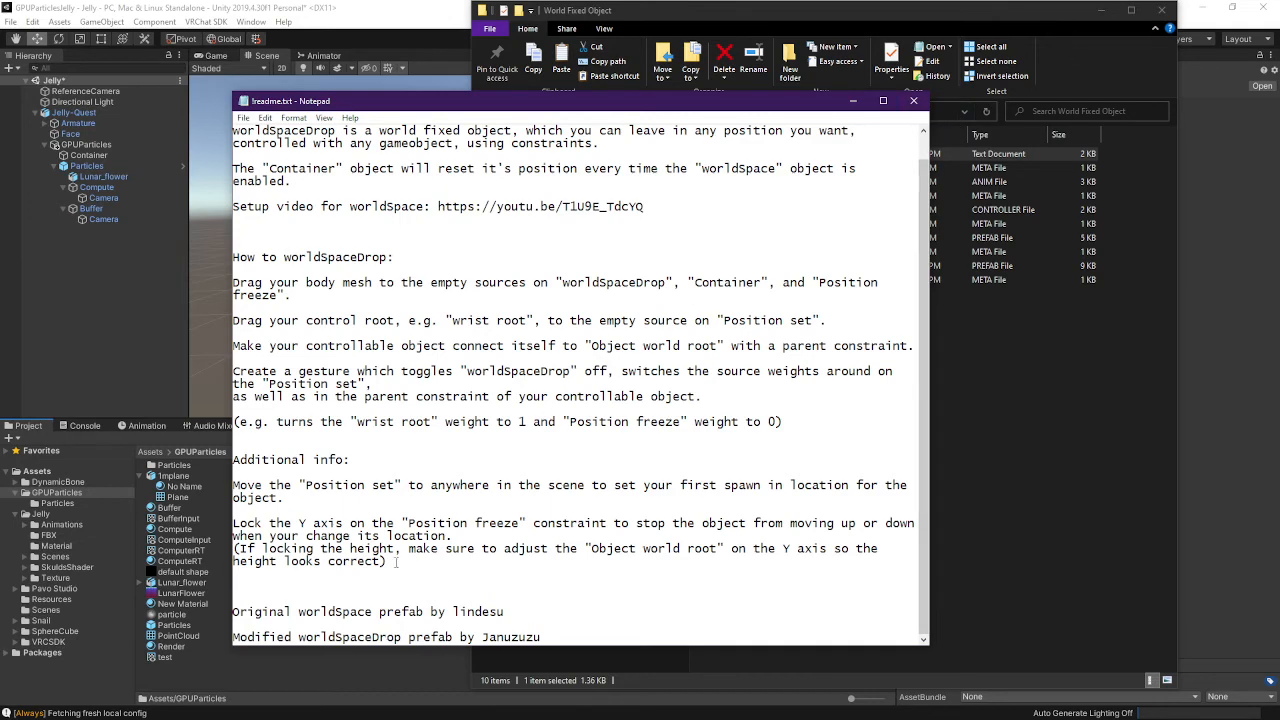
left_click(917, 102)
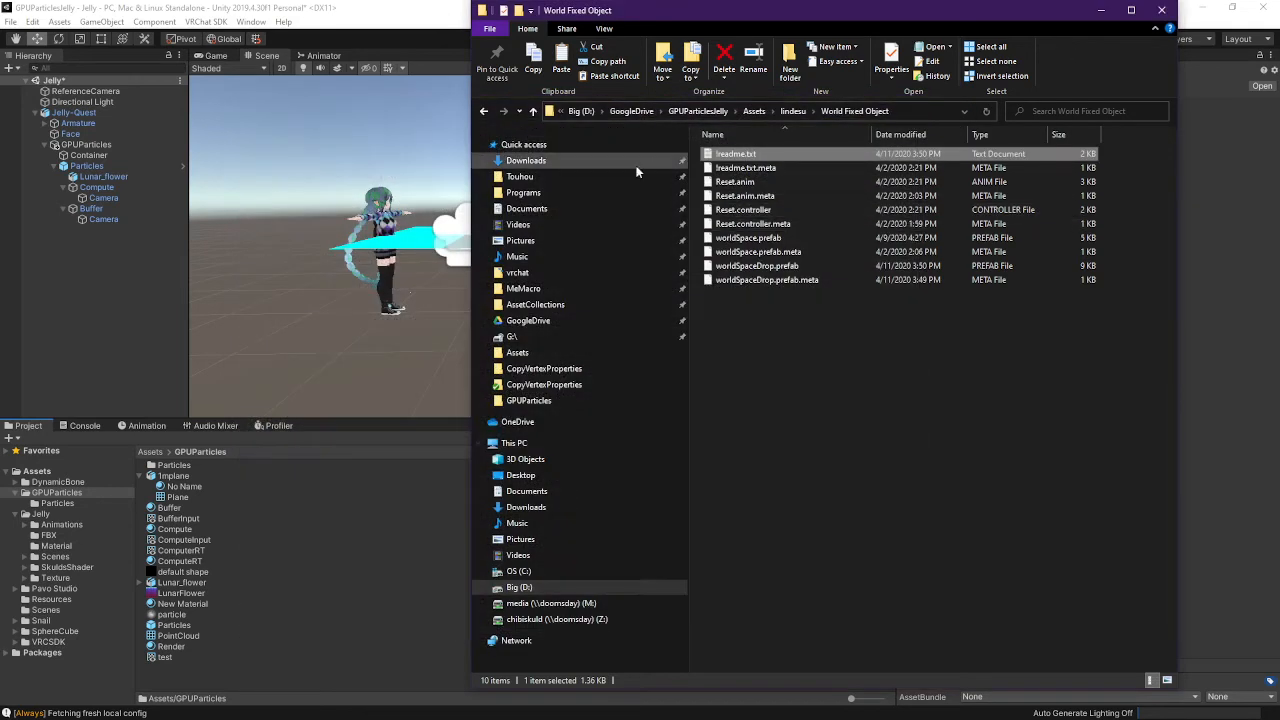
Drag the worldSpace prefab from lindesu > World Fixed Object under Jelly-Quest
left_click(170, 478)
left_click(66, 504)
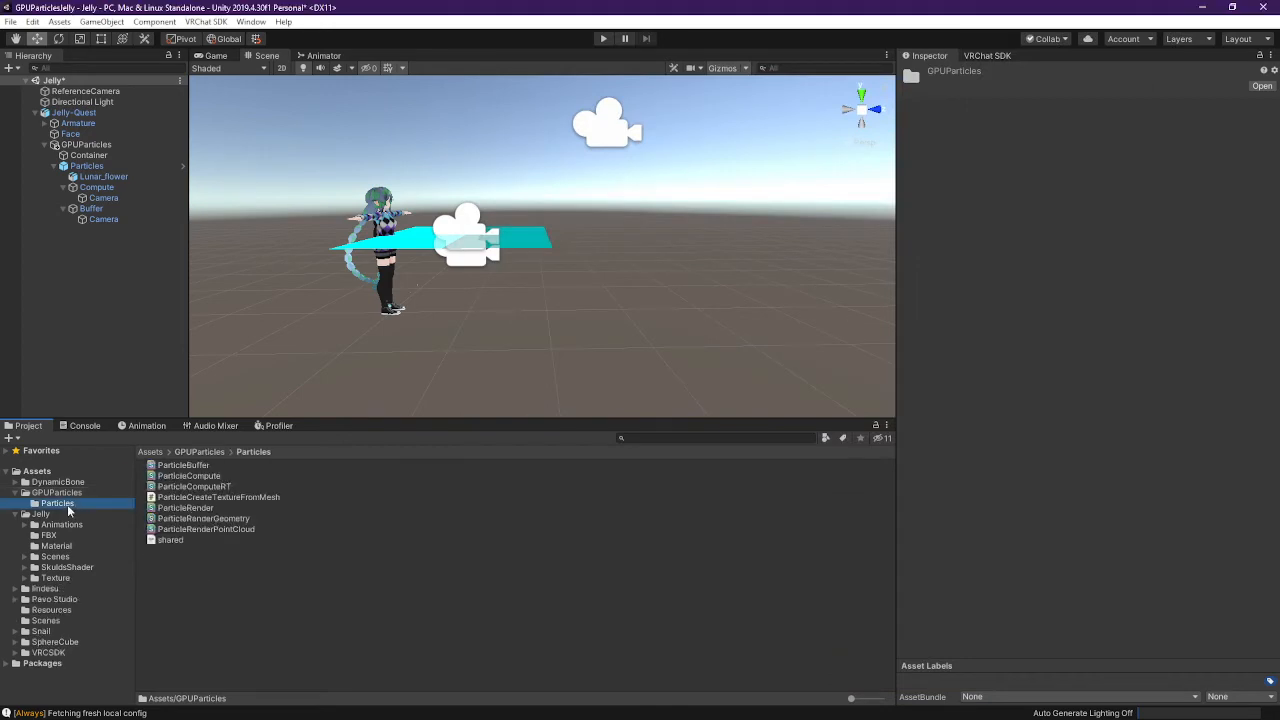
left_click(45, 588)
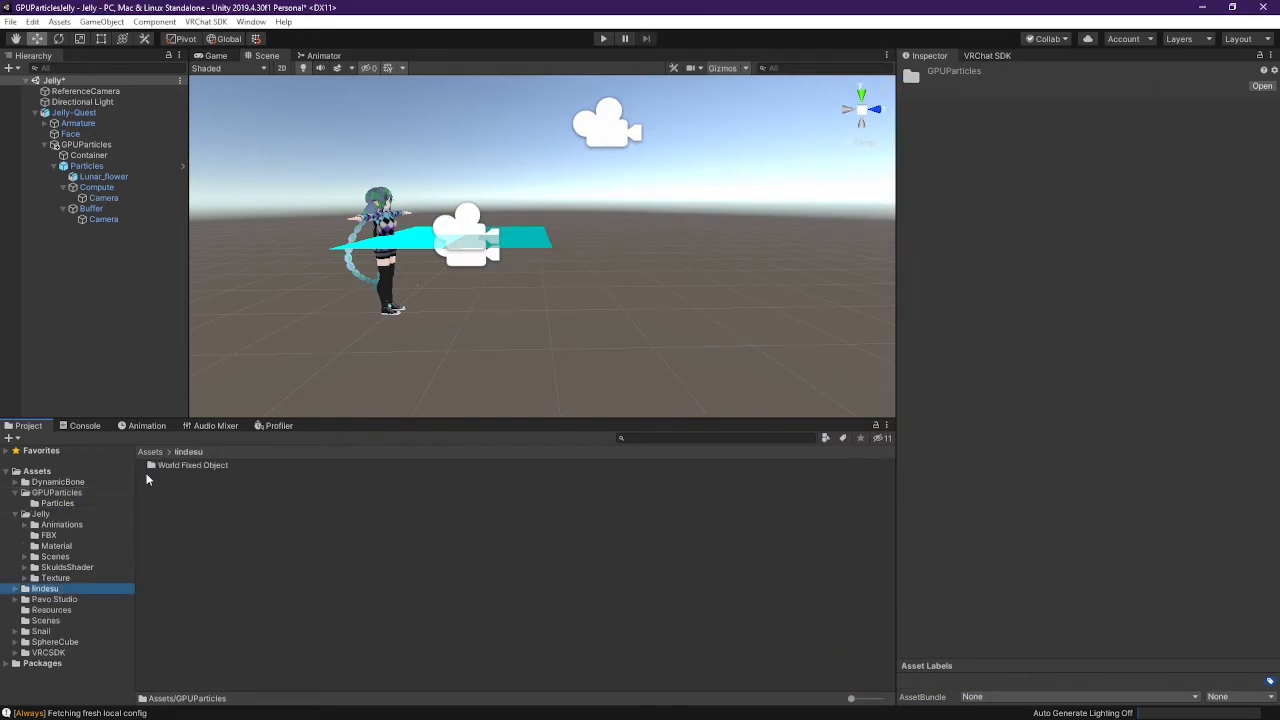
double_click(222, 462)
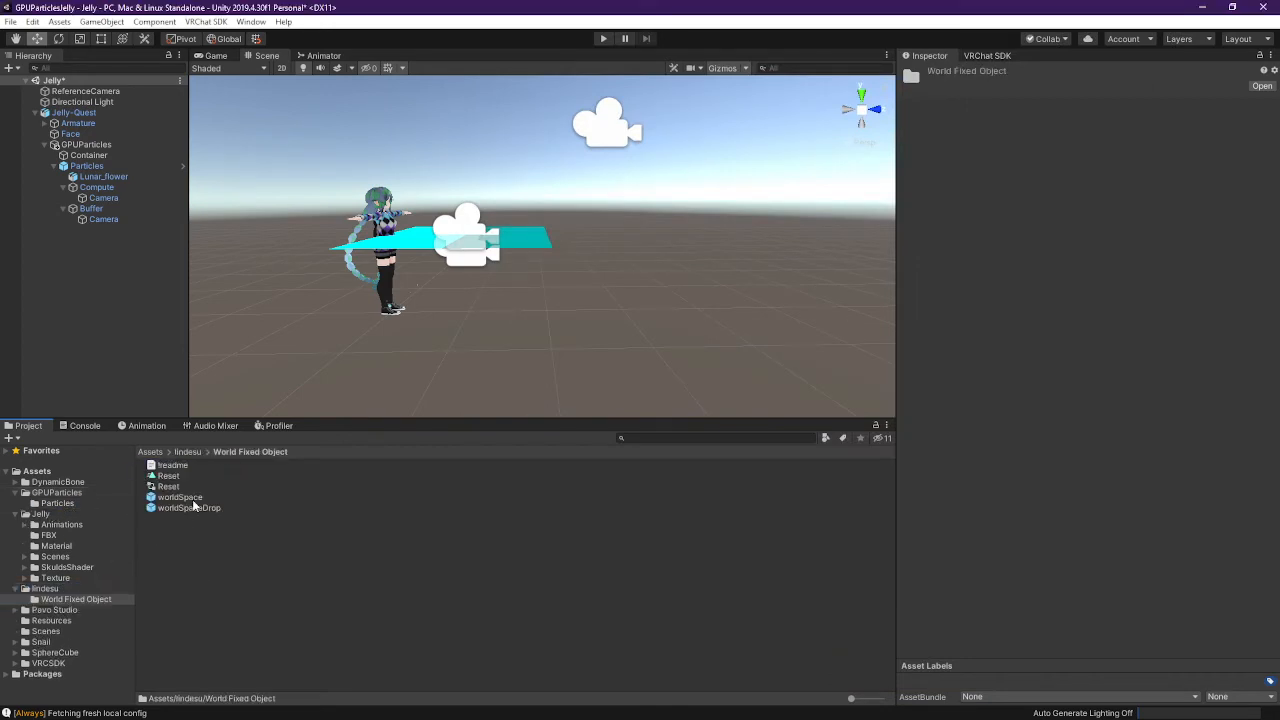
left_click(190, 498)
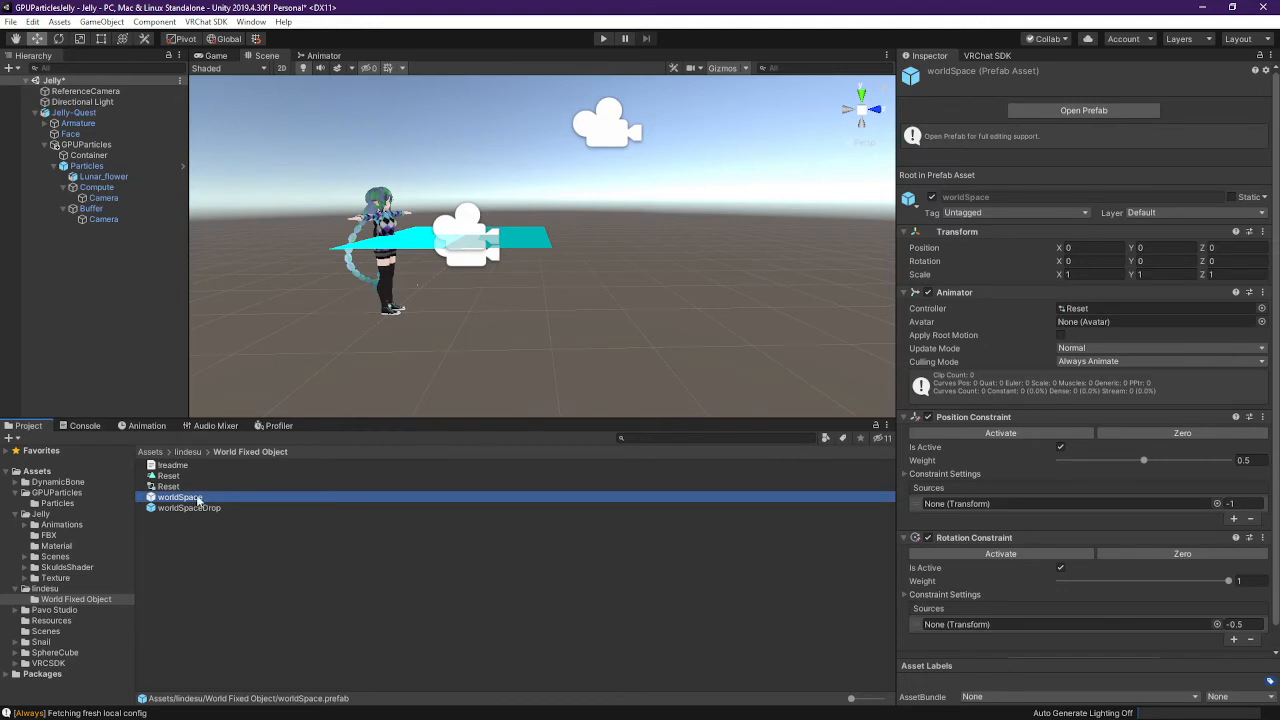
left_click_drag(197, 500, 88, 156)
Move Particles into worldSpace's Container and delete the old GPUParticles object
left_click(40, 148)
left_click(43, 146)
left_click(100, 231)
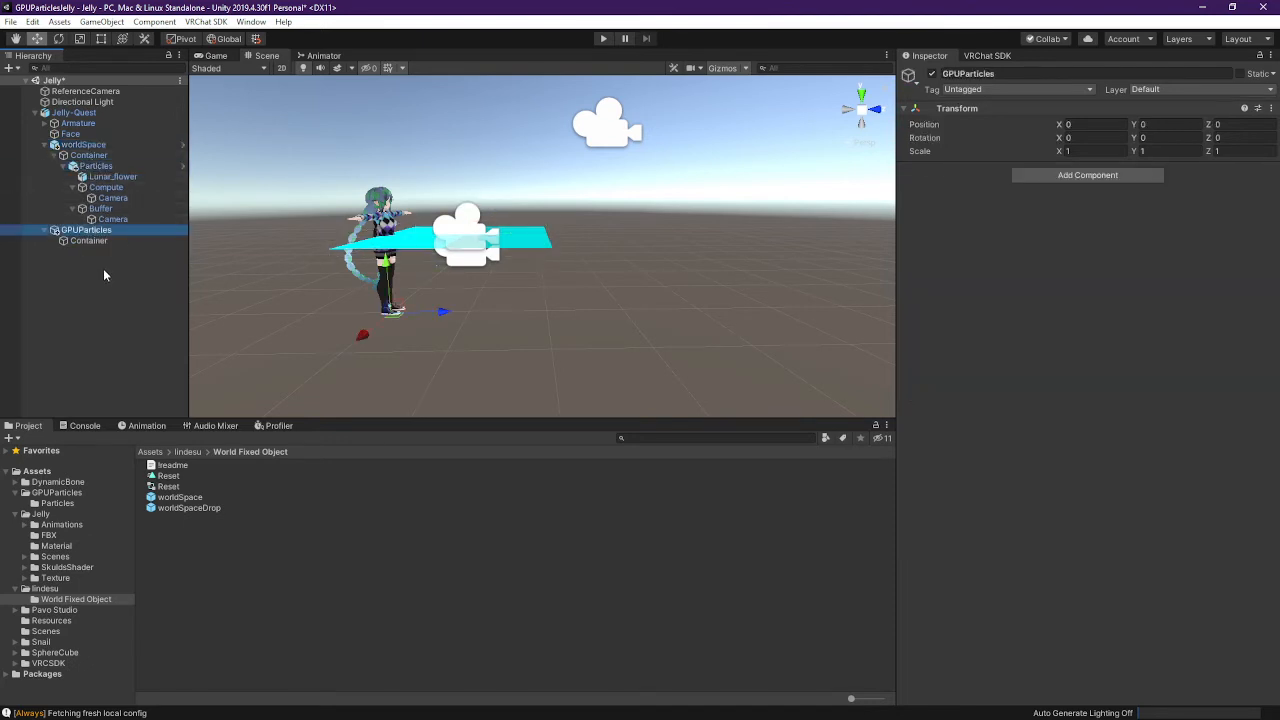
key("Delete")
Rename worldSpace to GPUParticles and return to the SkuldA3 project
left_click(83, 145)
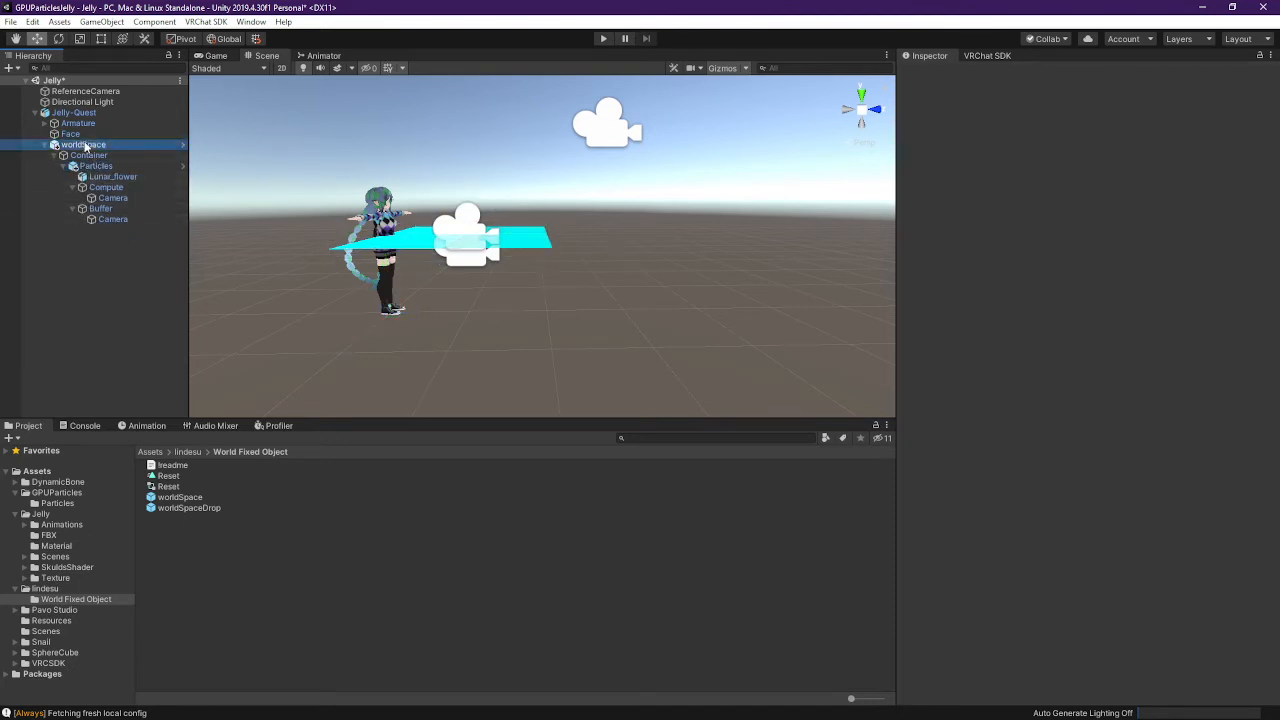
type("GPU")
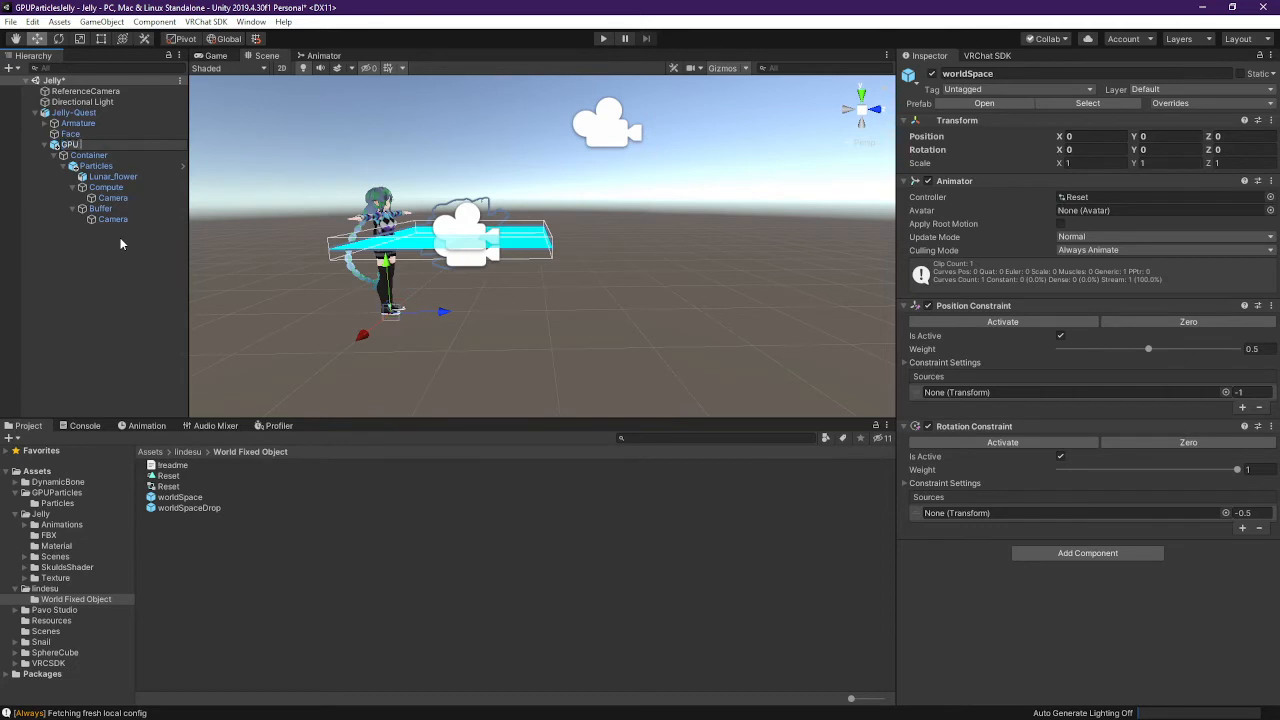
type("Particle")
type("s")
key("Return")
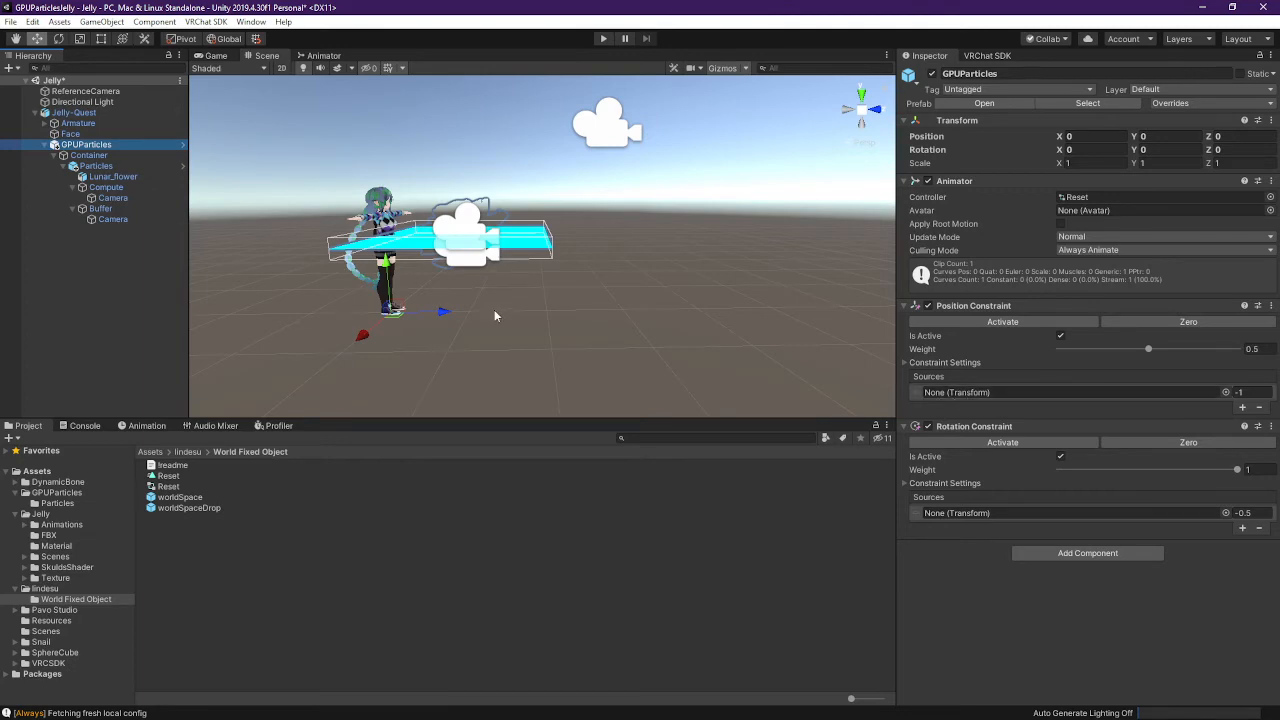
key("alt+Tab")
key("alt+Tab")
key("alt+Tab")
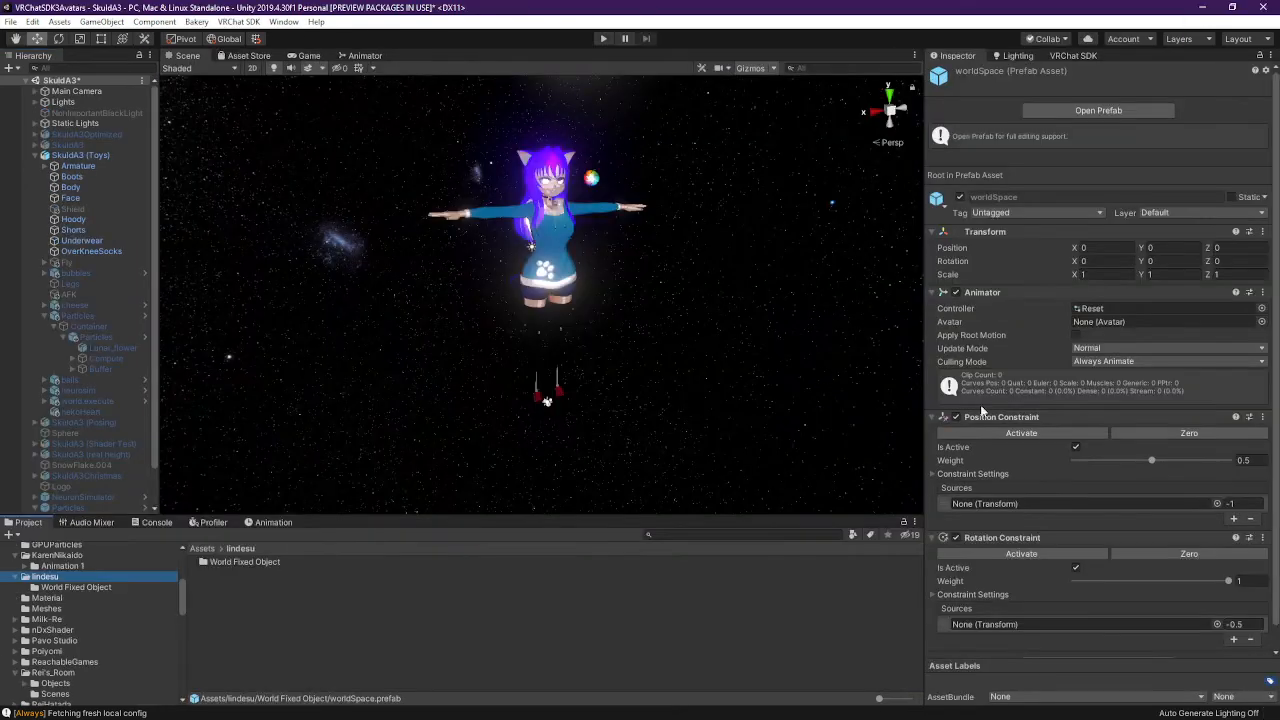
Inspect SkuldA3's Particles object, whose Position and Rotation Constraints use Body as source
scroll(98, 390, "down", 2)
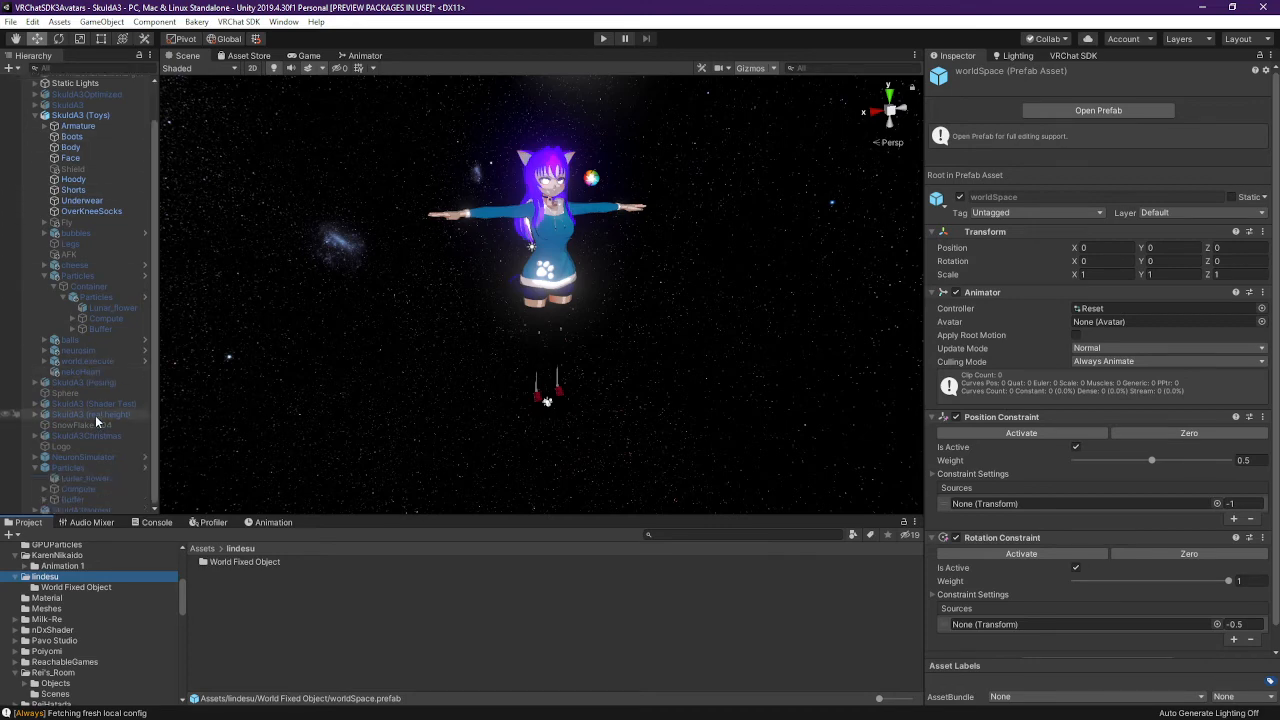
scroll(98, 390, "up", 2)
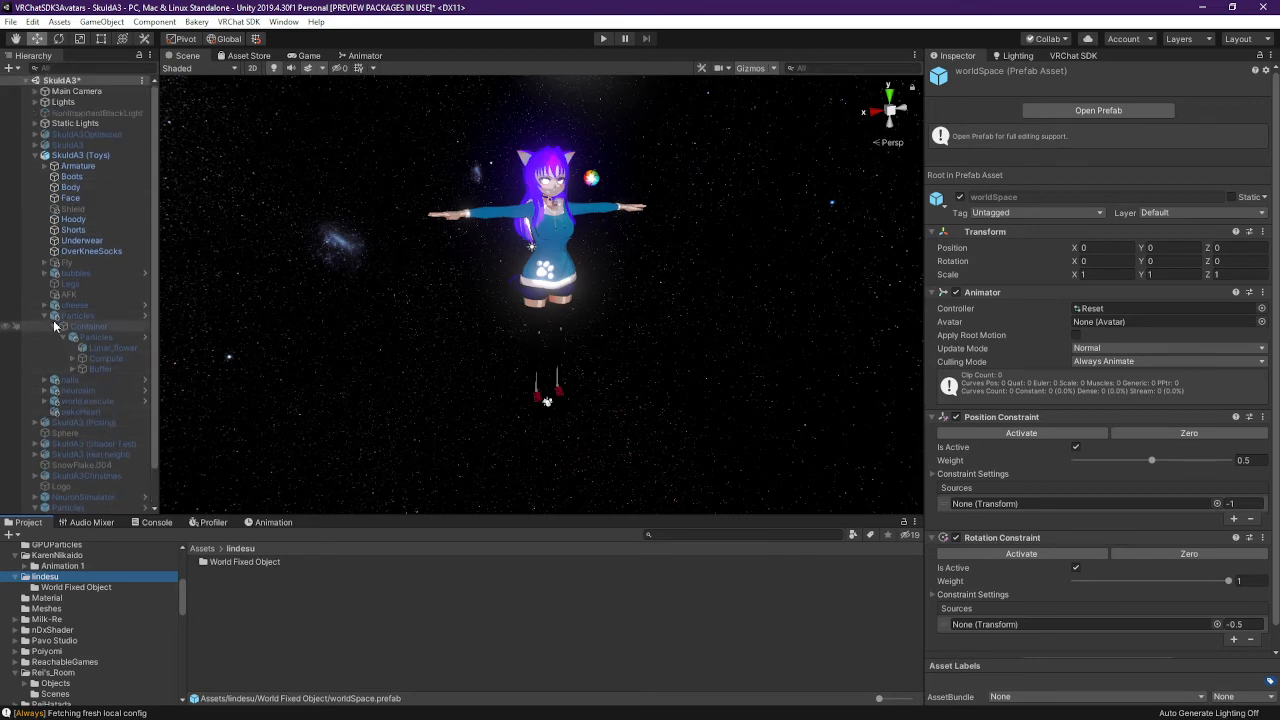
left_click(45, 318)
left_click(86, 318)
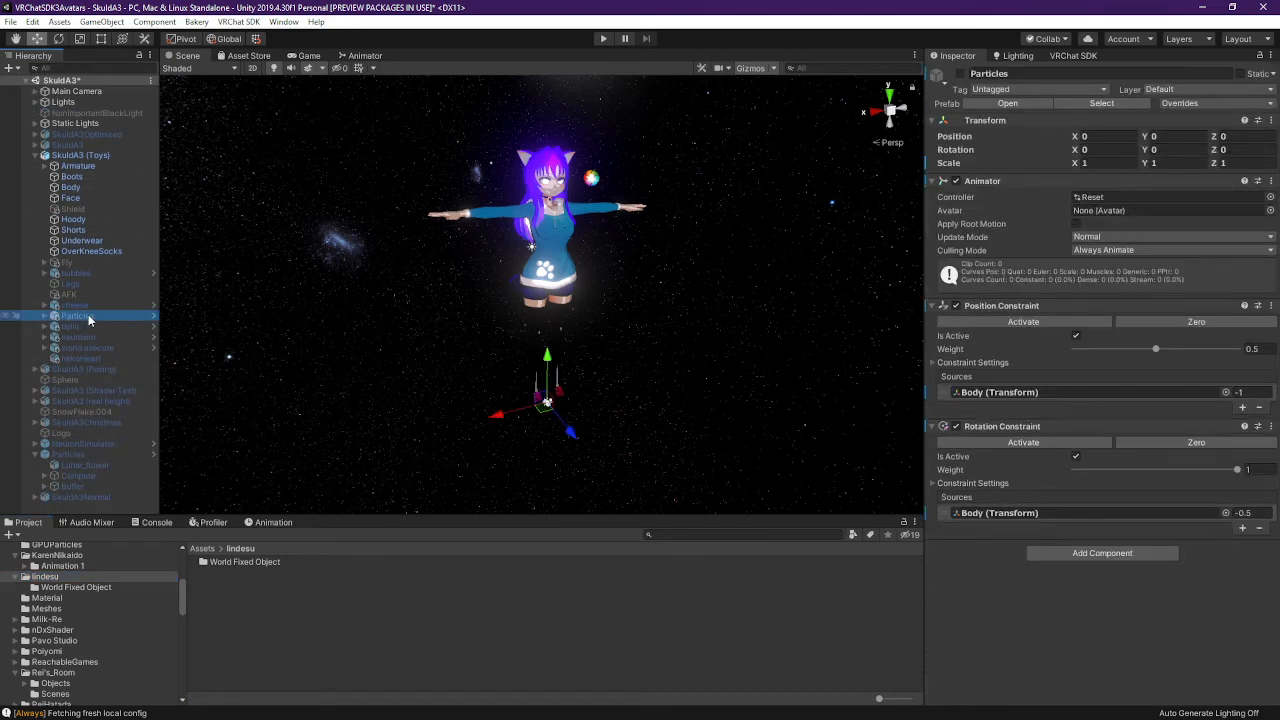
left_click(46, 318)
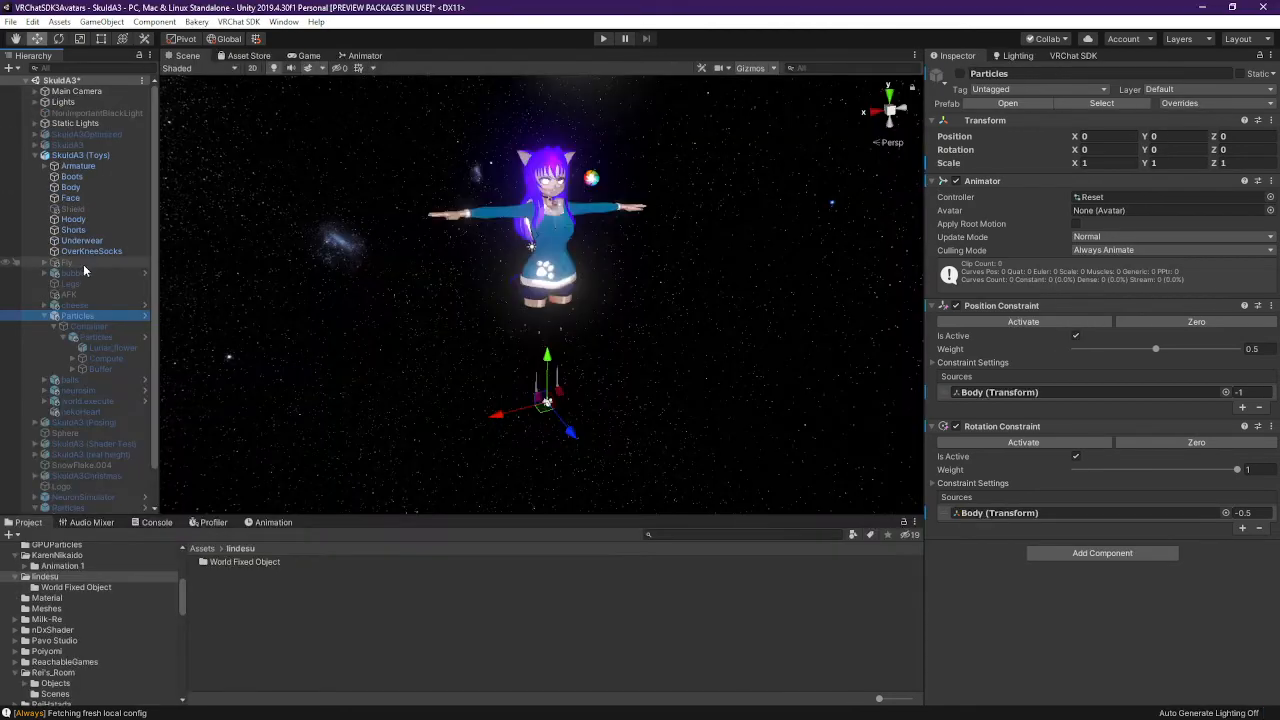
Drag Face into GPUParticles' Position and Rotation Constraint source slots
left_click(1010, 392)
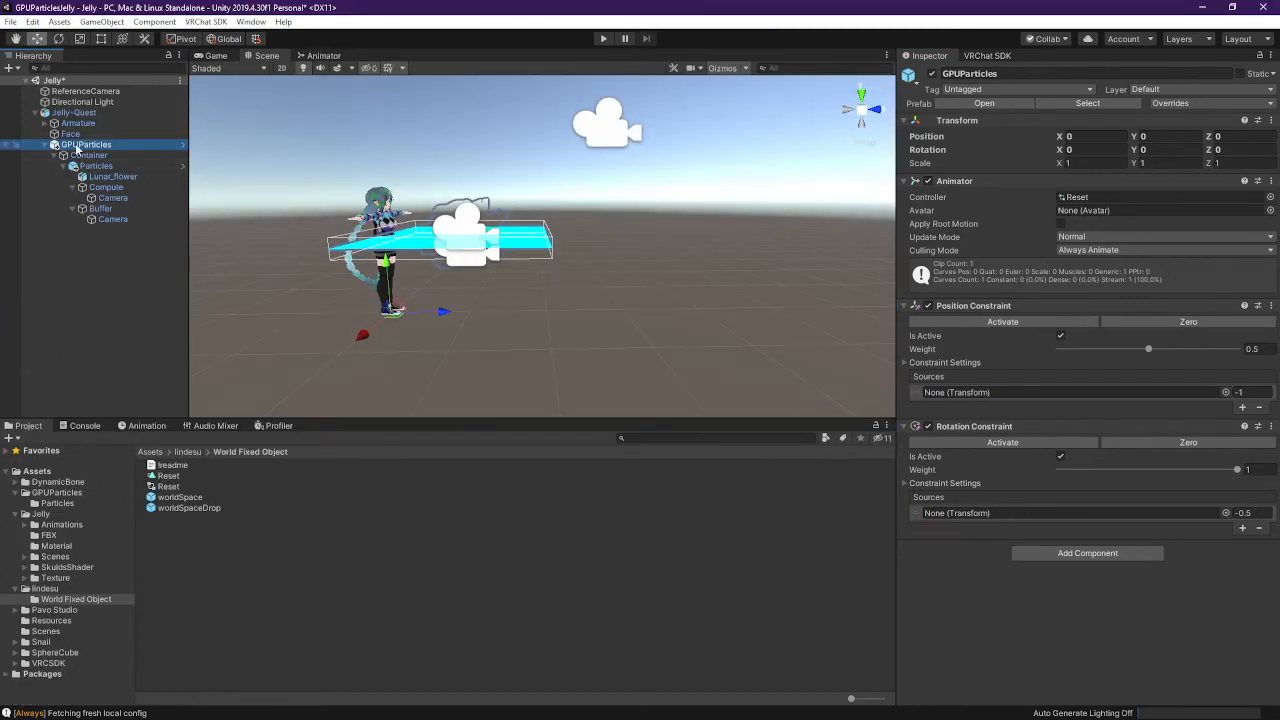
left_click_drag(70, 134, 1010, 392)
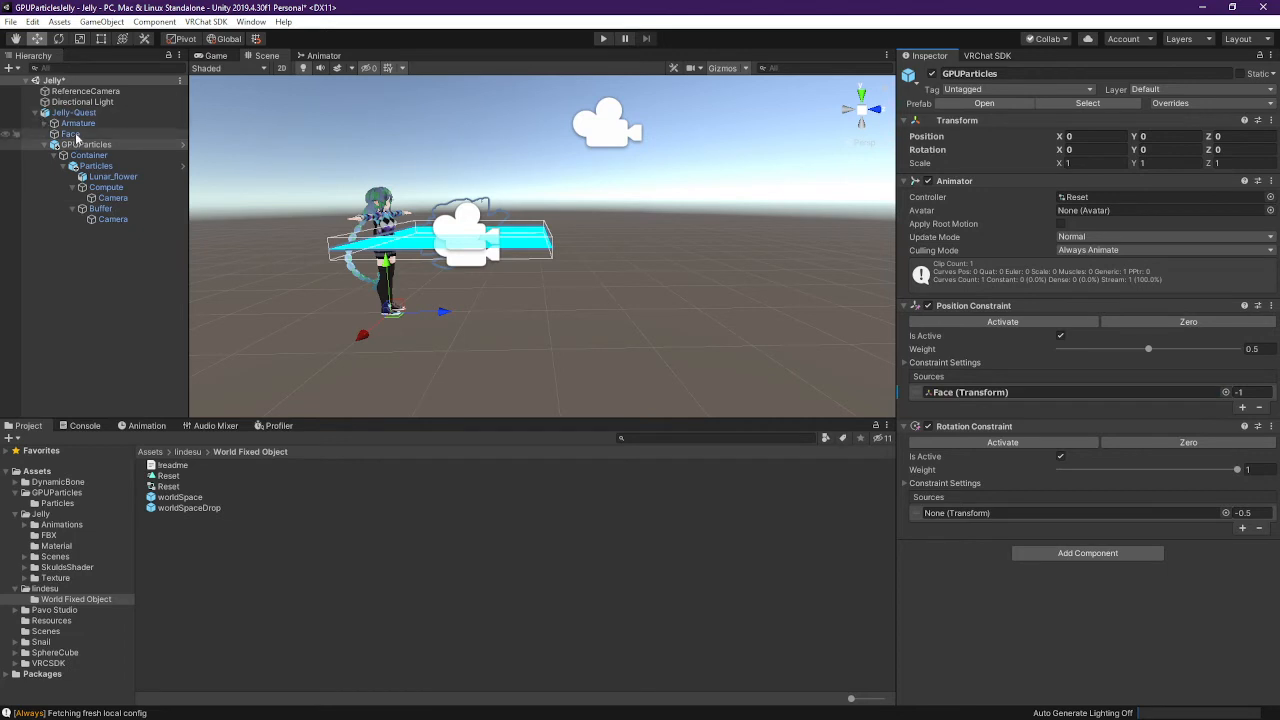
left_click_drag(76, 139, 1010, 513)
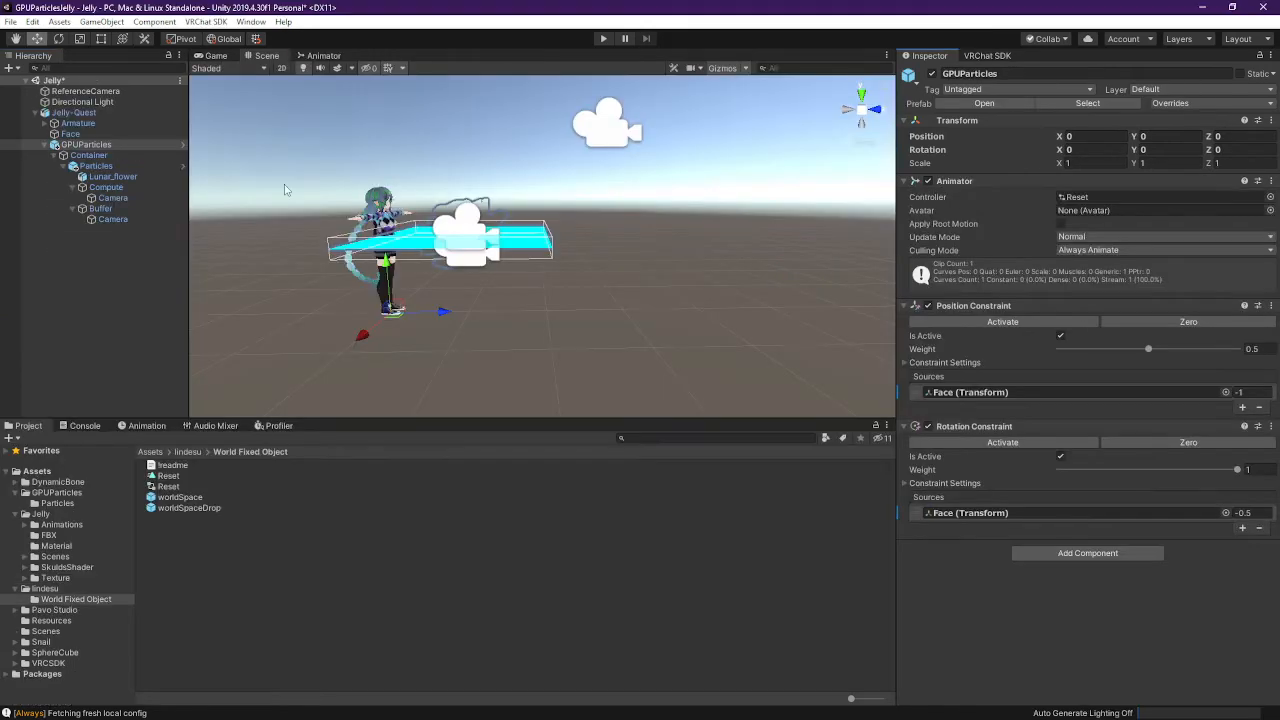
Set Face as the source of Container's Parent Constraint
left_click(92, 155)
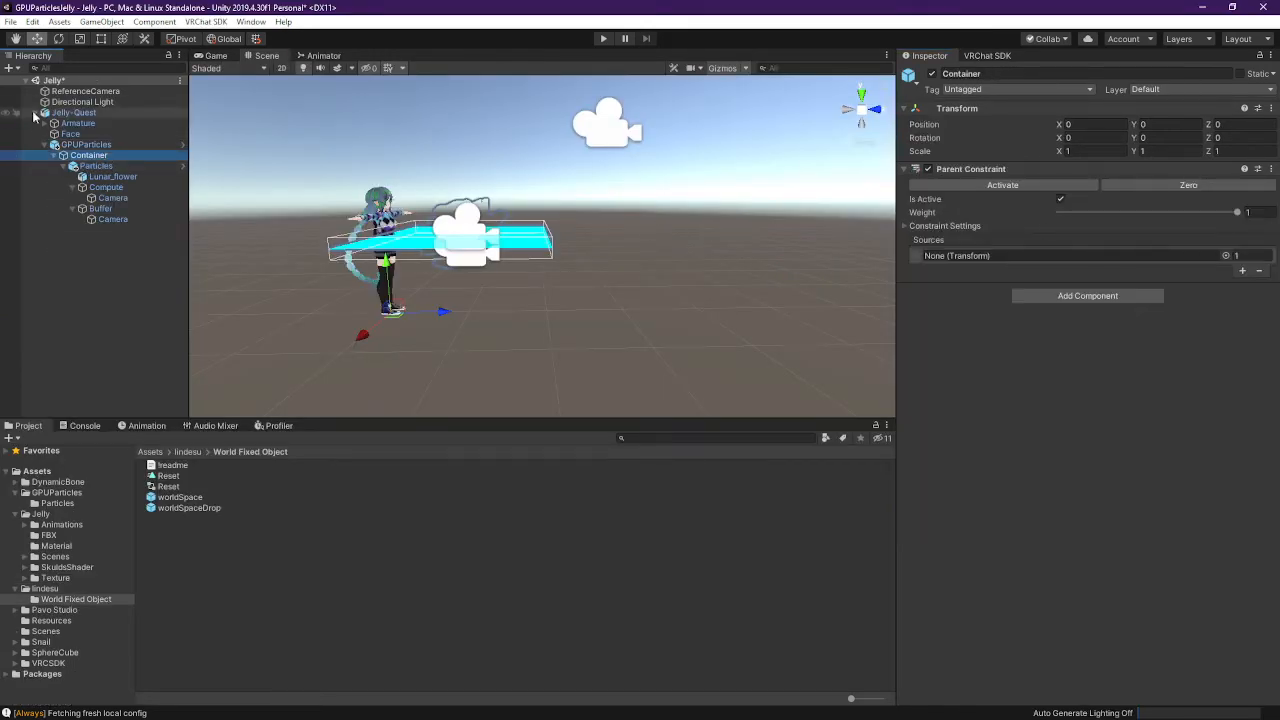
left_click_drag(932, 217, 990, 256)
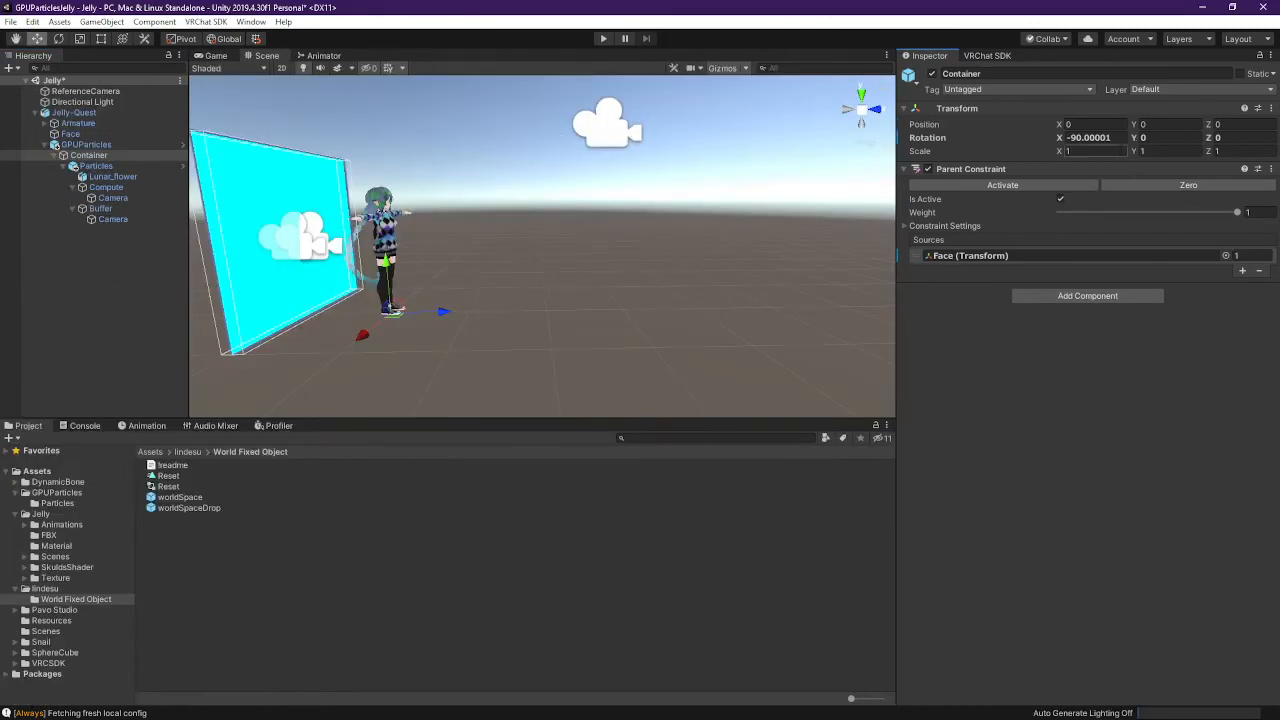
left_click(1090, 137)
type("0")
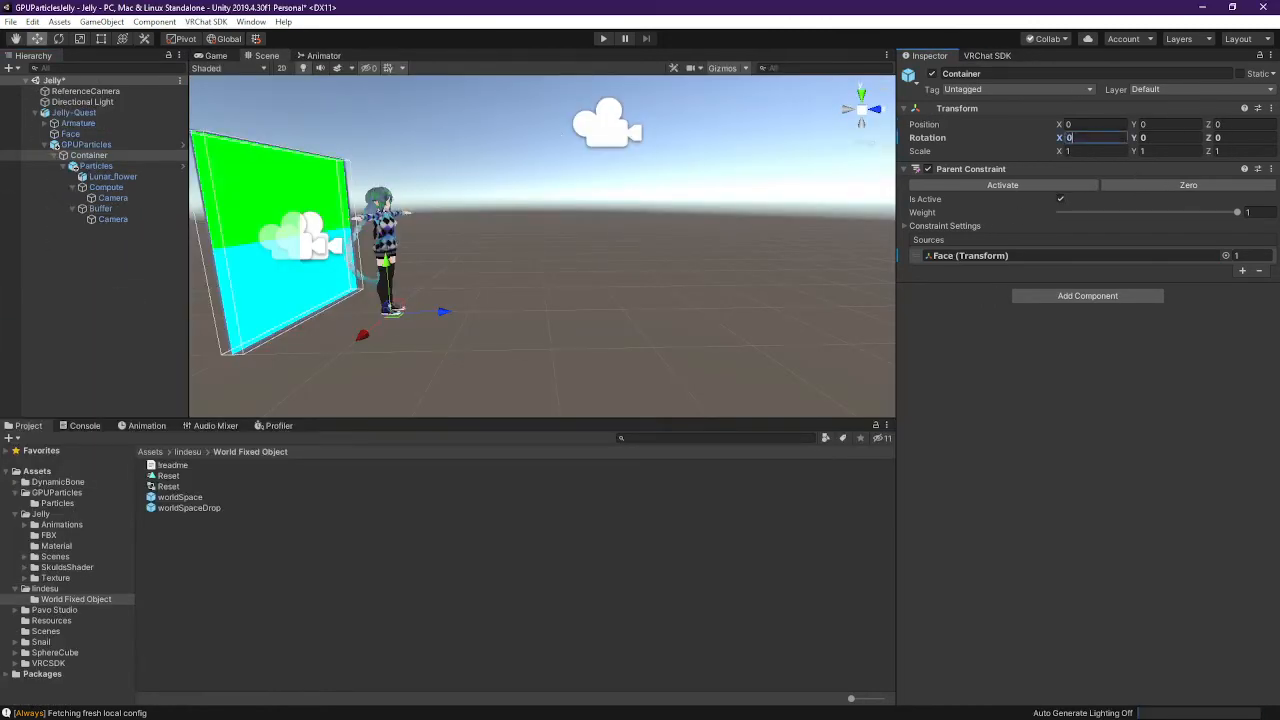
key("ctrl+z")
key("ctrl+z")
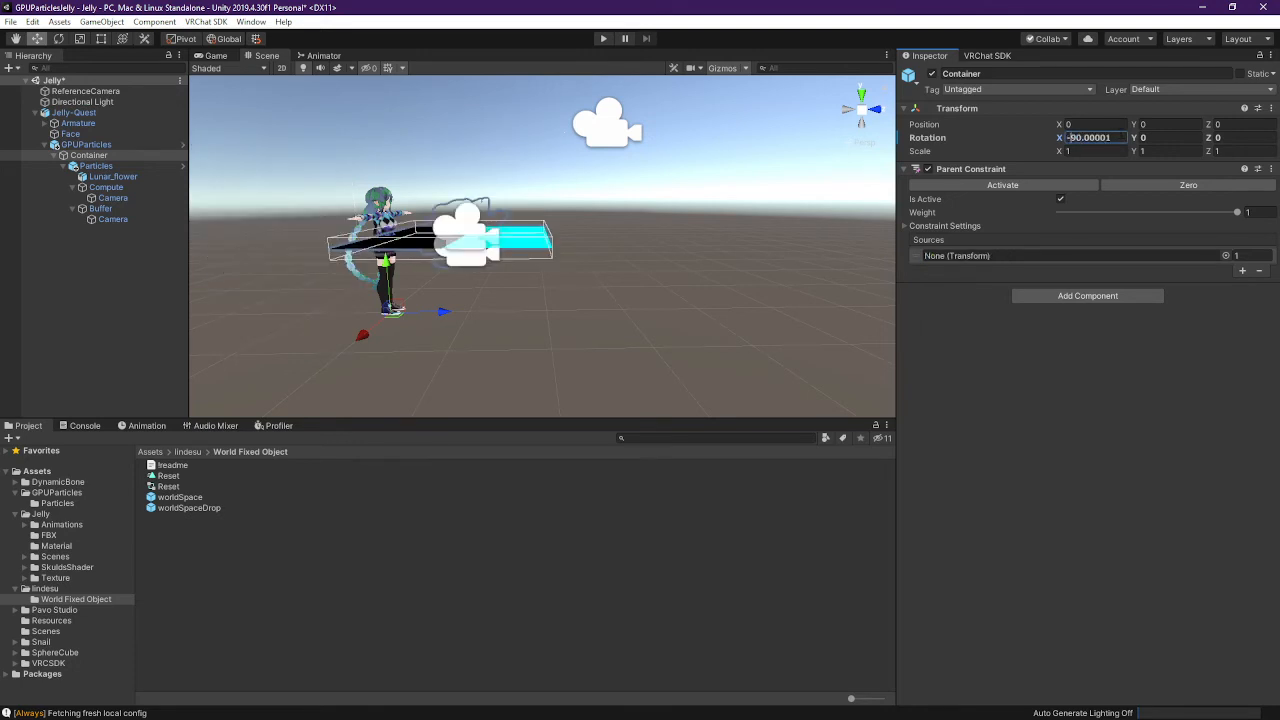
left_click(98, 145)
left_click(109, 156)
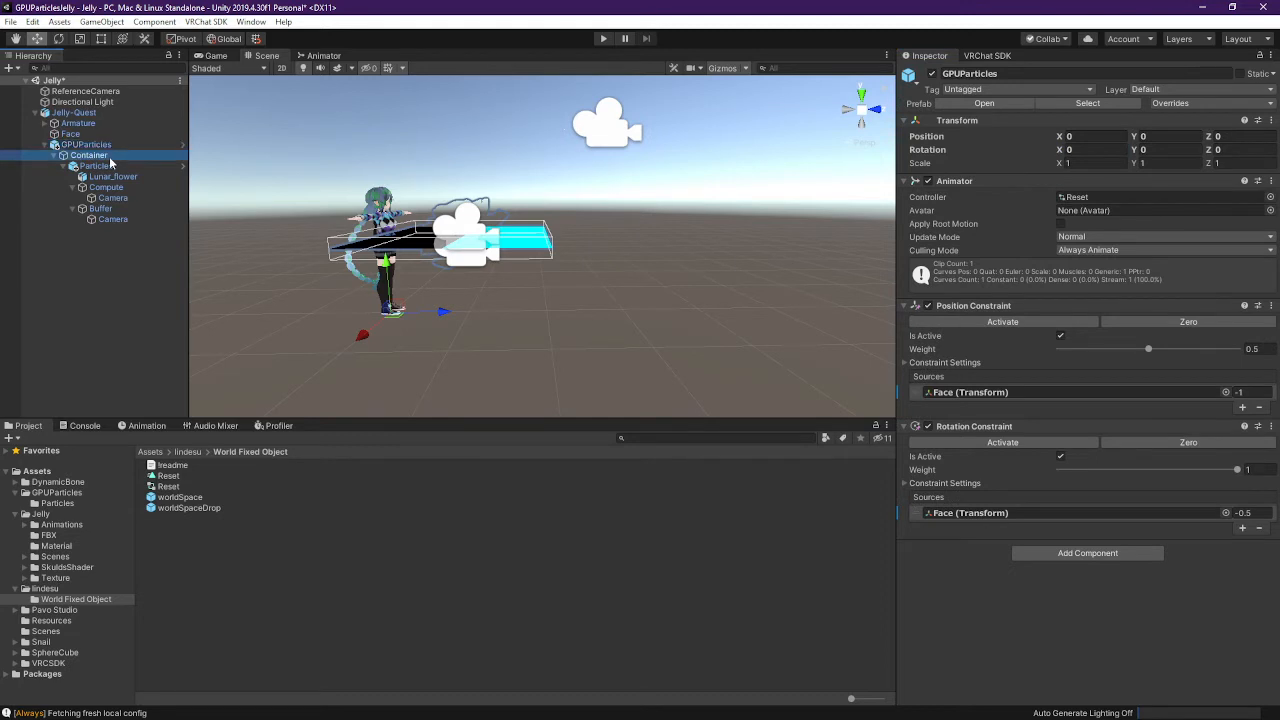
left_click(1075, 256)
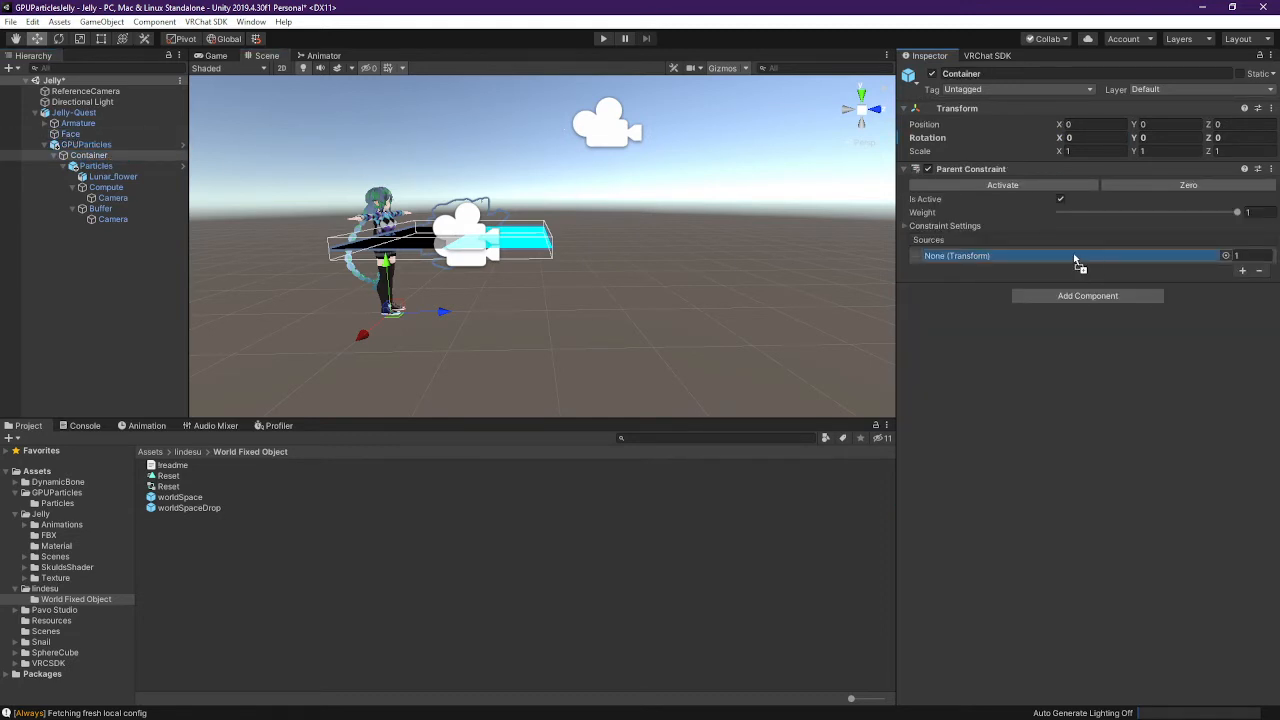
left_click_drag(1075, 259, 1073, 256)
Set the Particles object's X rotation to 90
left_click(96, 166)
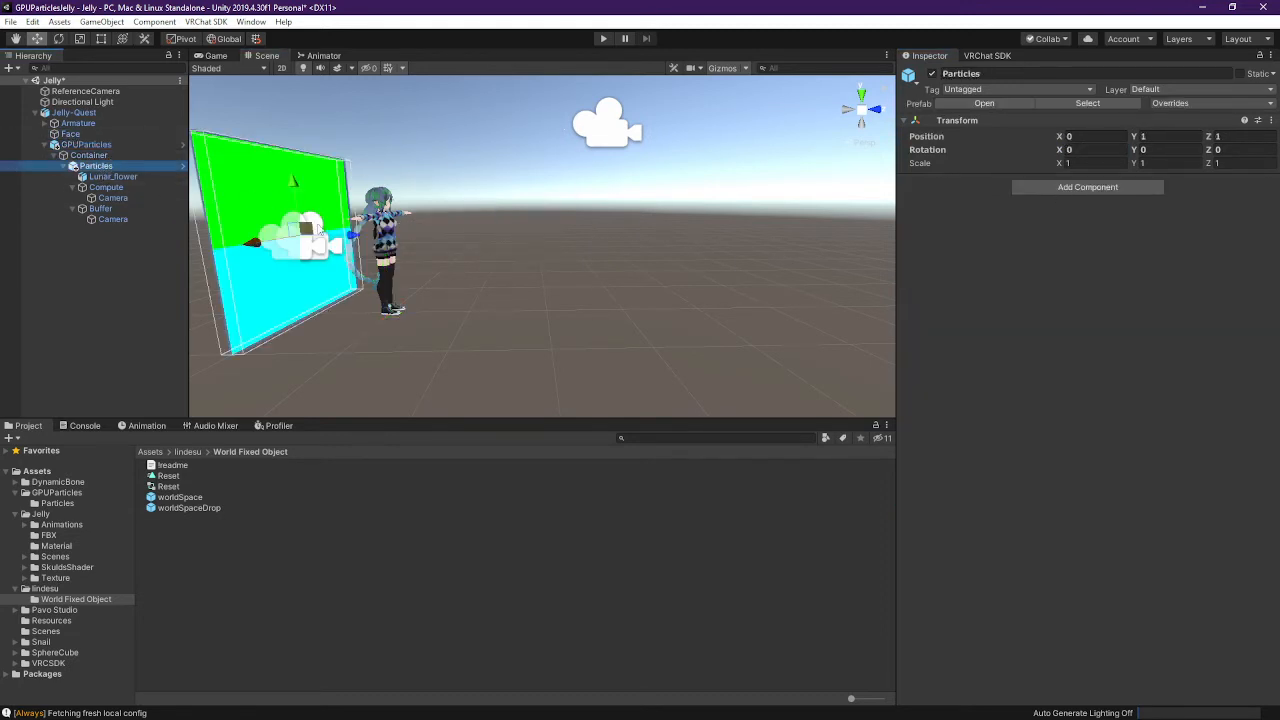
key("ctrl+z")
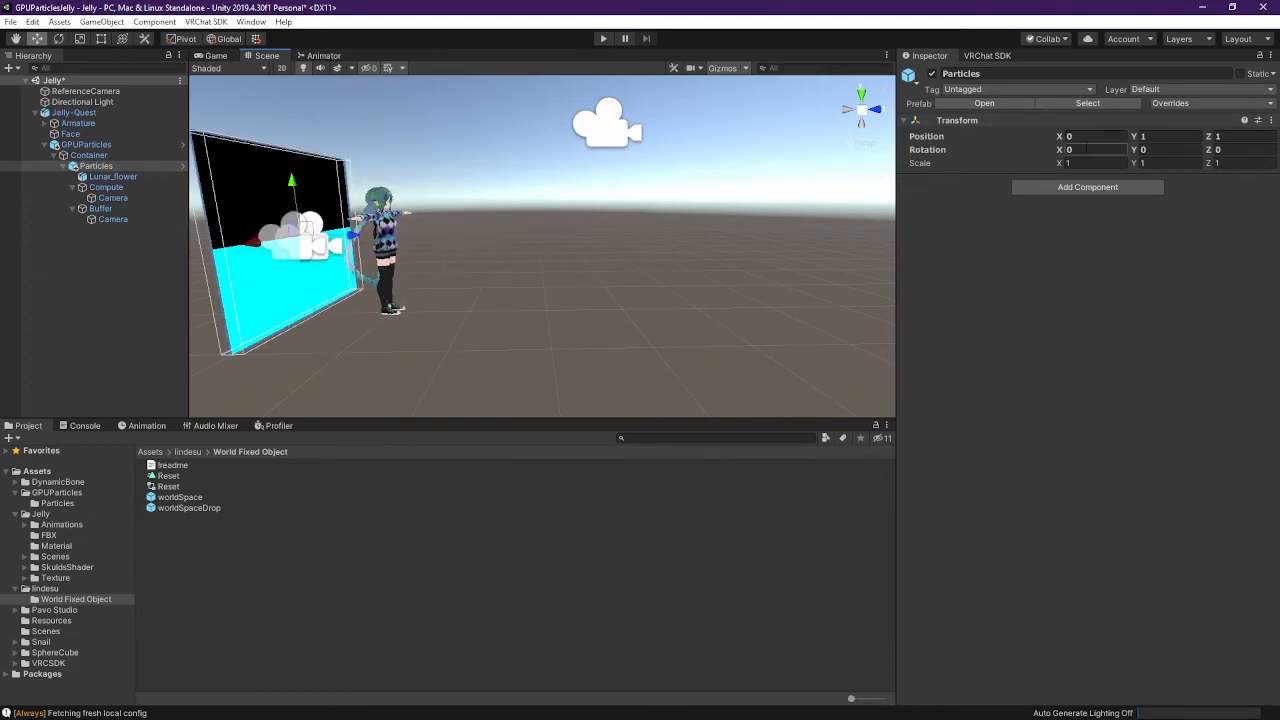
left_click(1088, 151)
left_click(1090, 137)
left_click(1097, 150)
type("90")
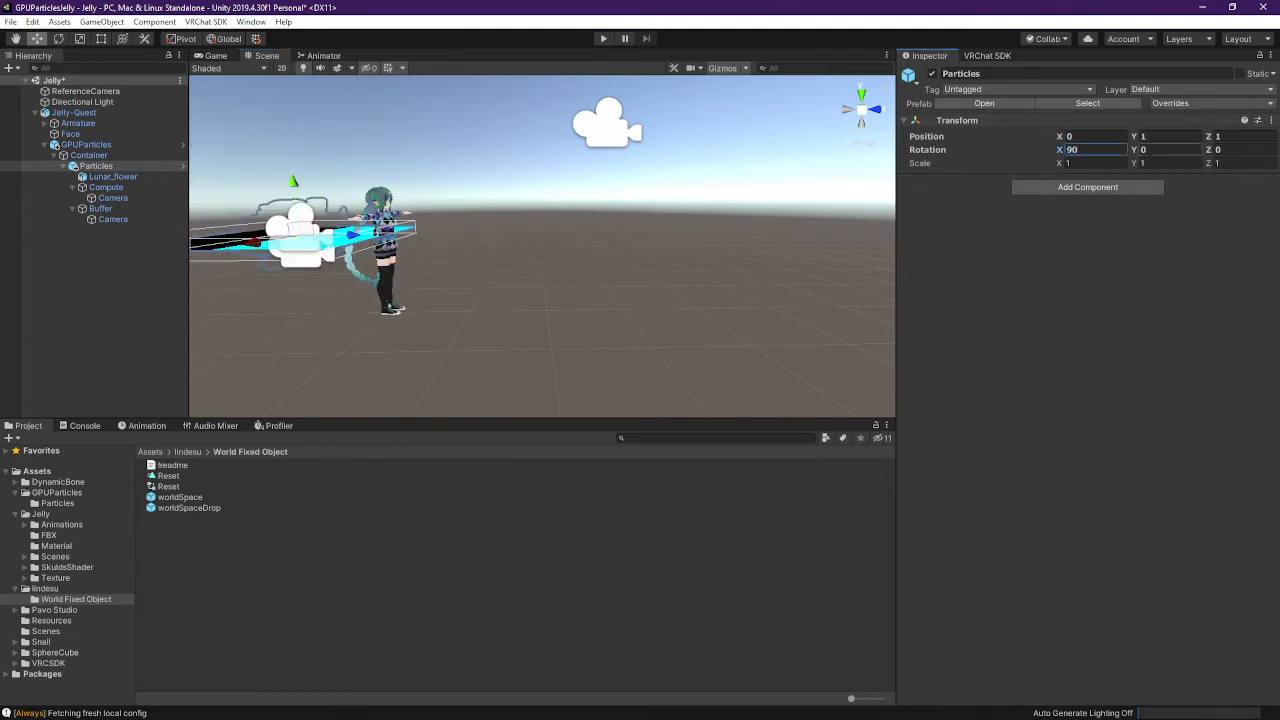
left_click(1150, 136)
Set Particles position Y to -1 and save the Jelly scene
left_click_drag(341, 246, 583, 243)
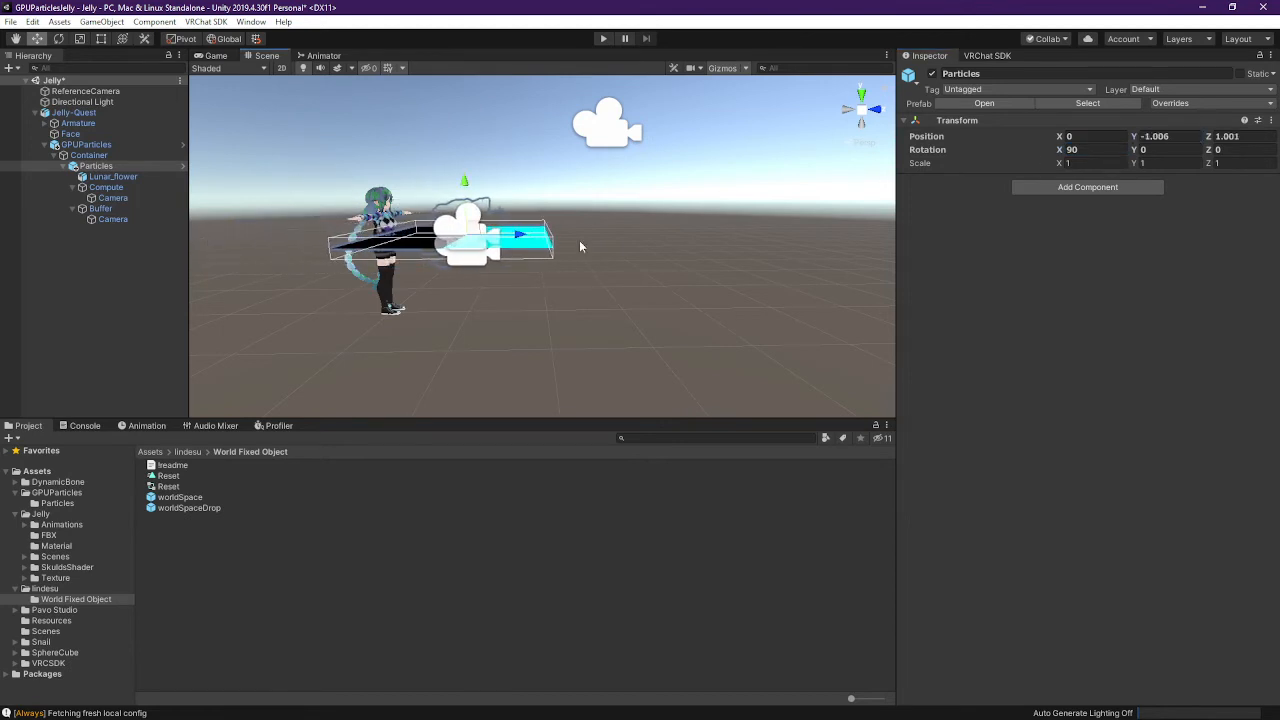
left_click(1190, 138)
type("-1")
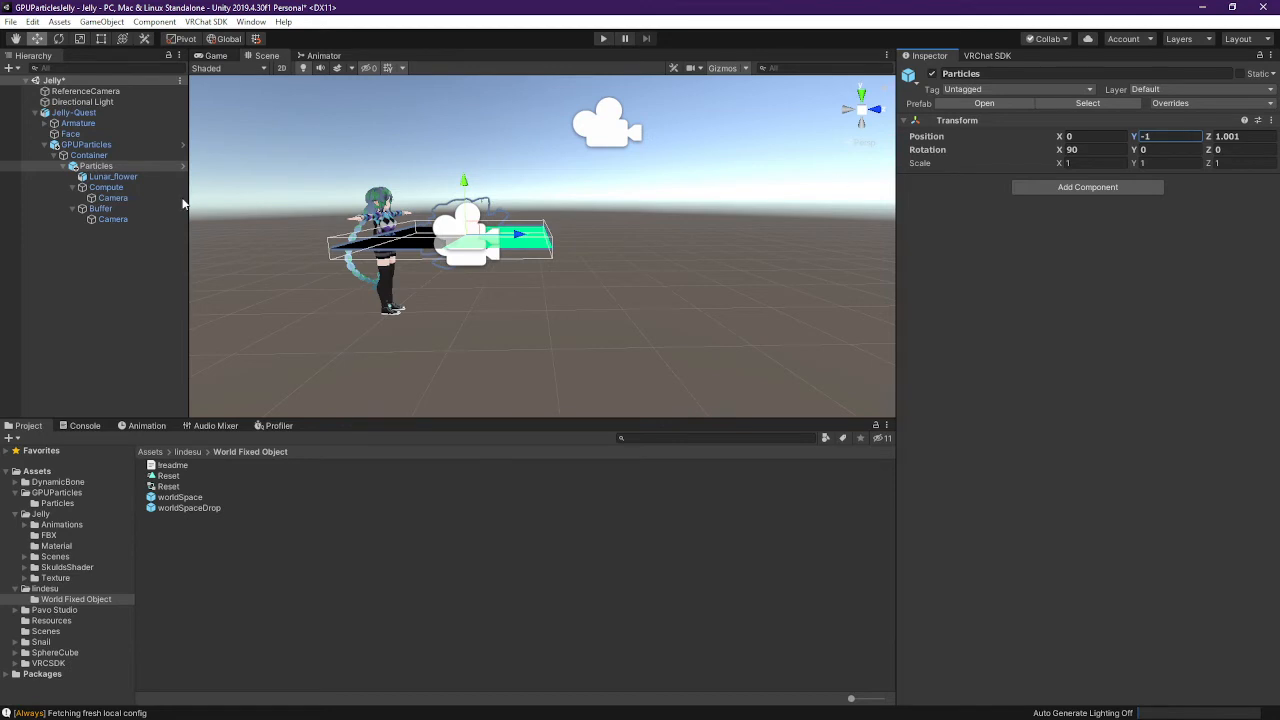
left_click(80, 157)
left_click(105, 166)
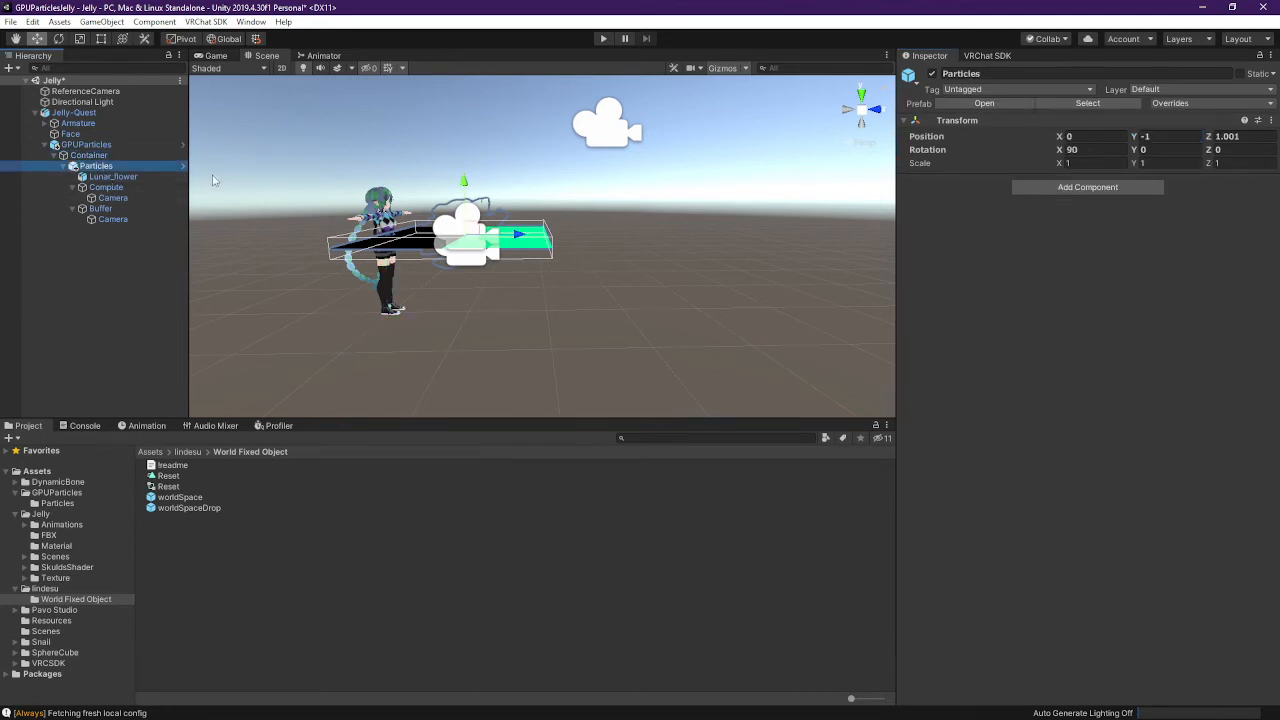
left_click(98, 157)
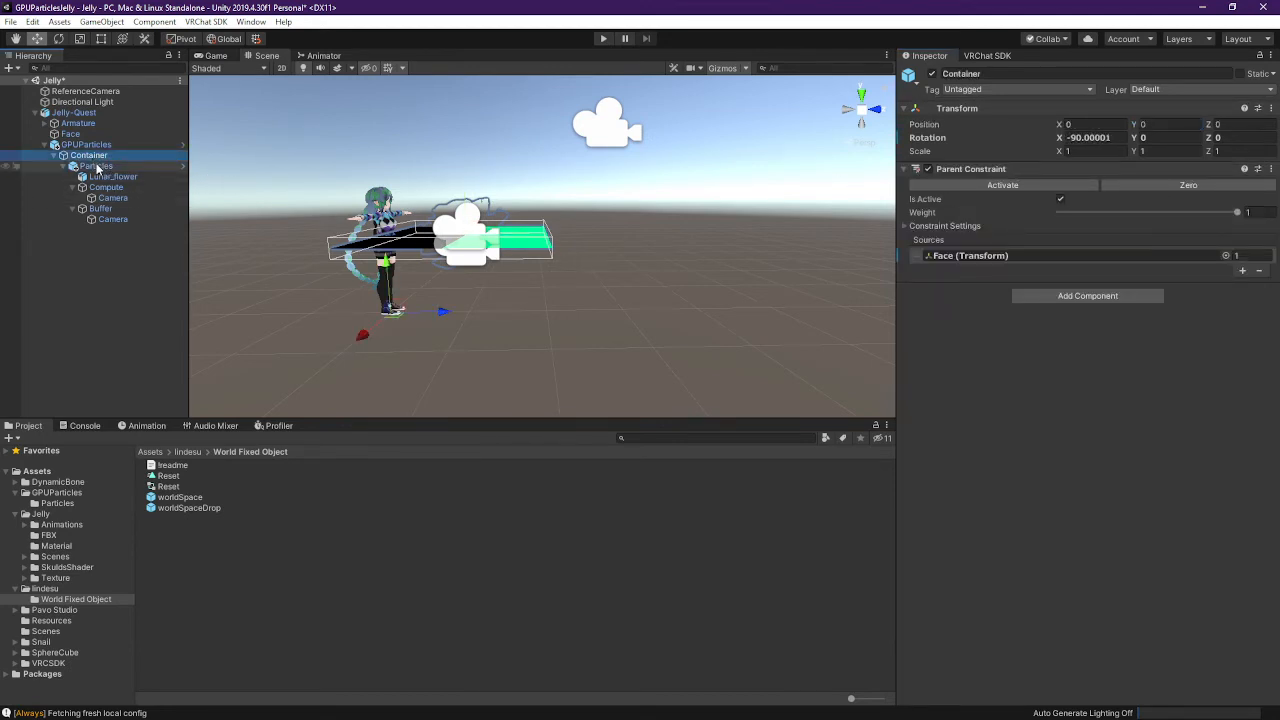
left_click(97, 167)
left_click(131, 155)
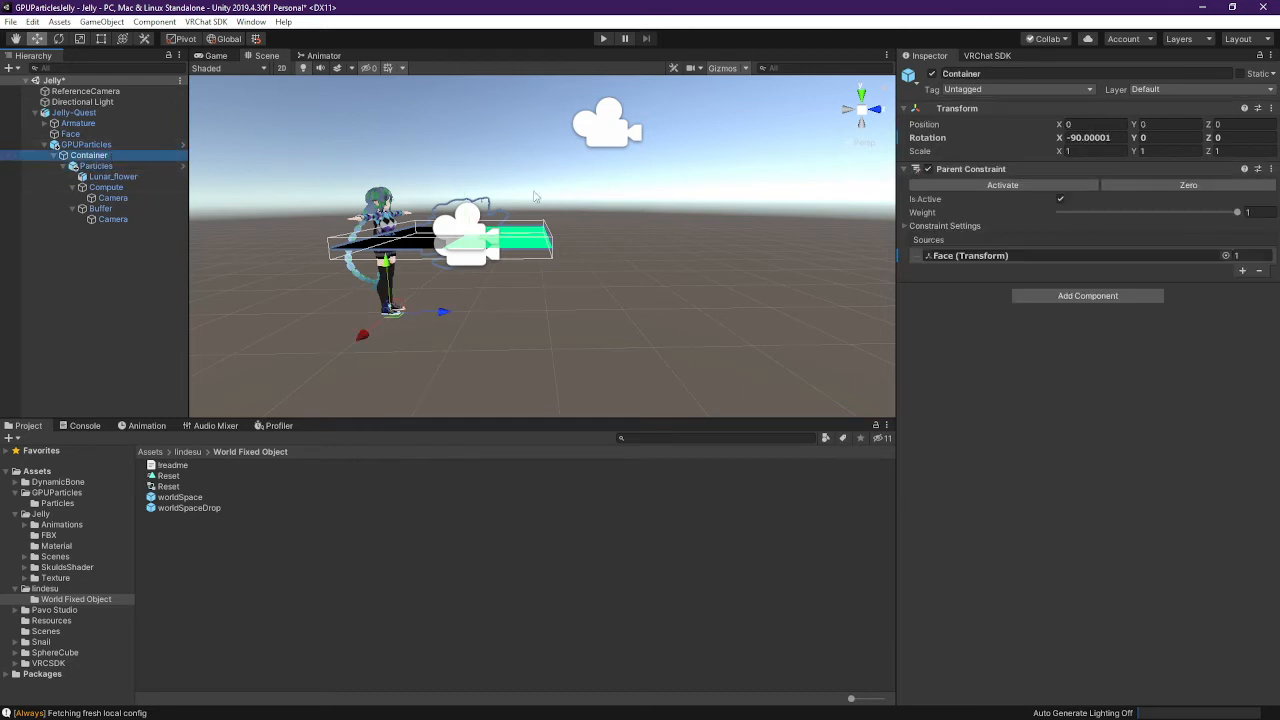
key("ctrl+s")
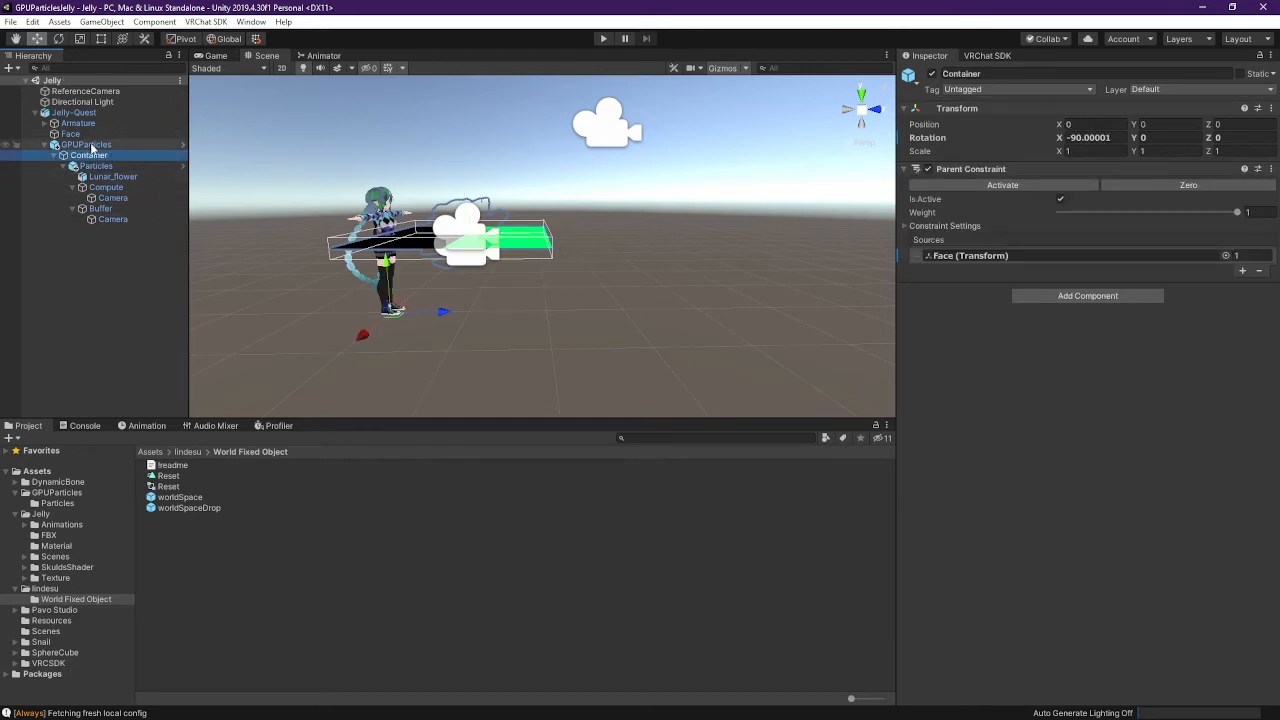
Test the Jelly scene in Play mode, inspecting GPUParticles, then stop
left_click(600, 39)
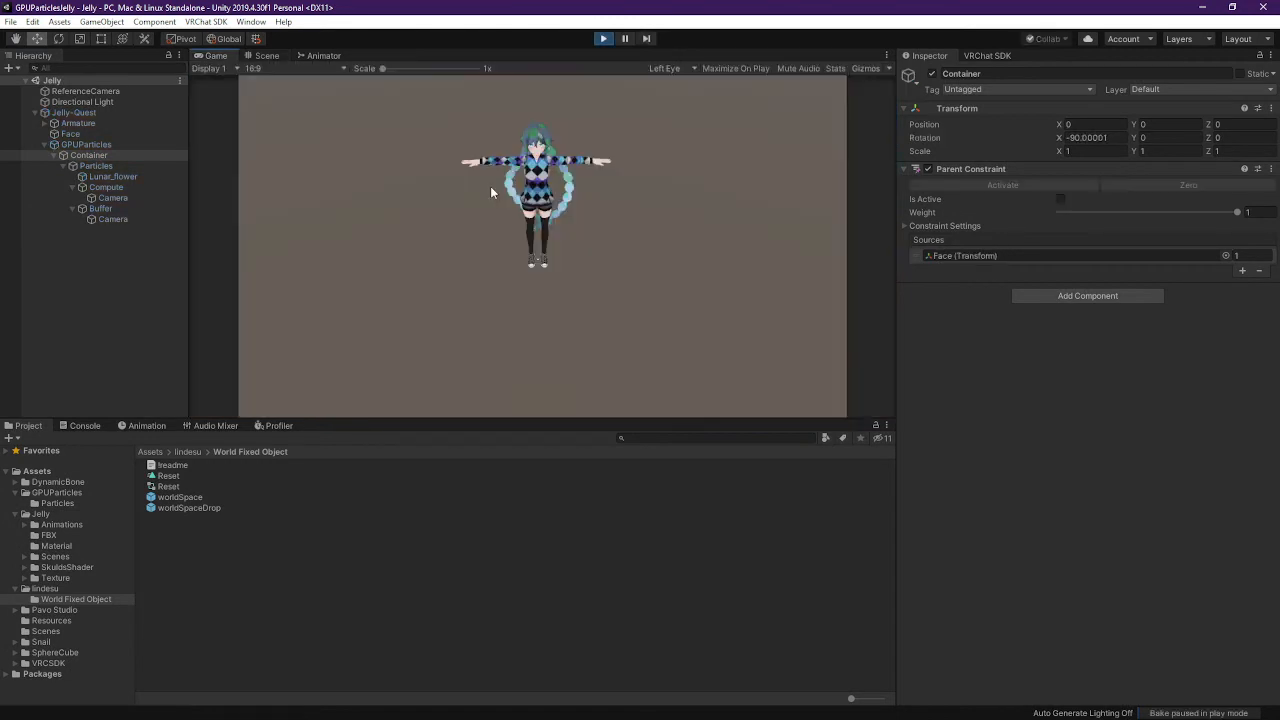
left_click(113, 146)
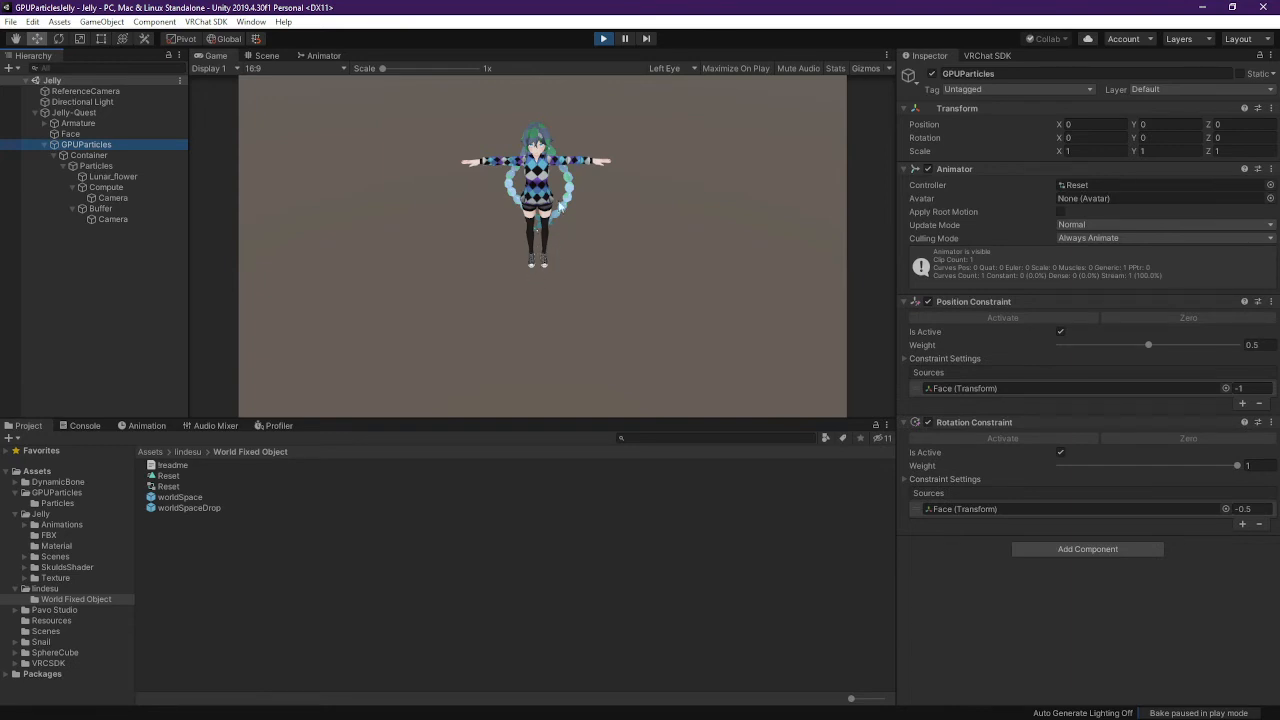
left_click(604, 40)
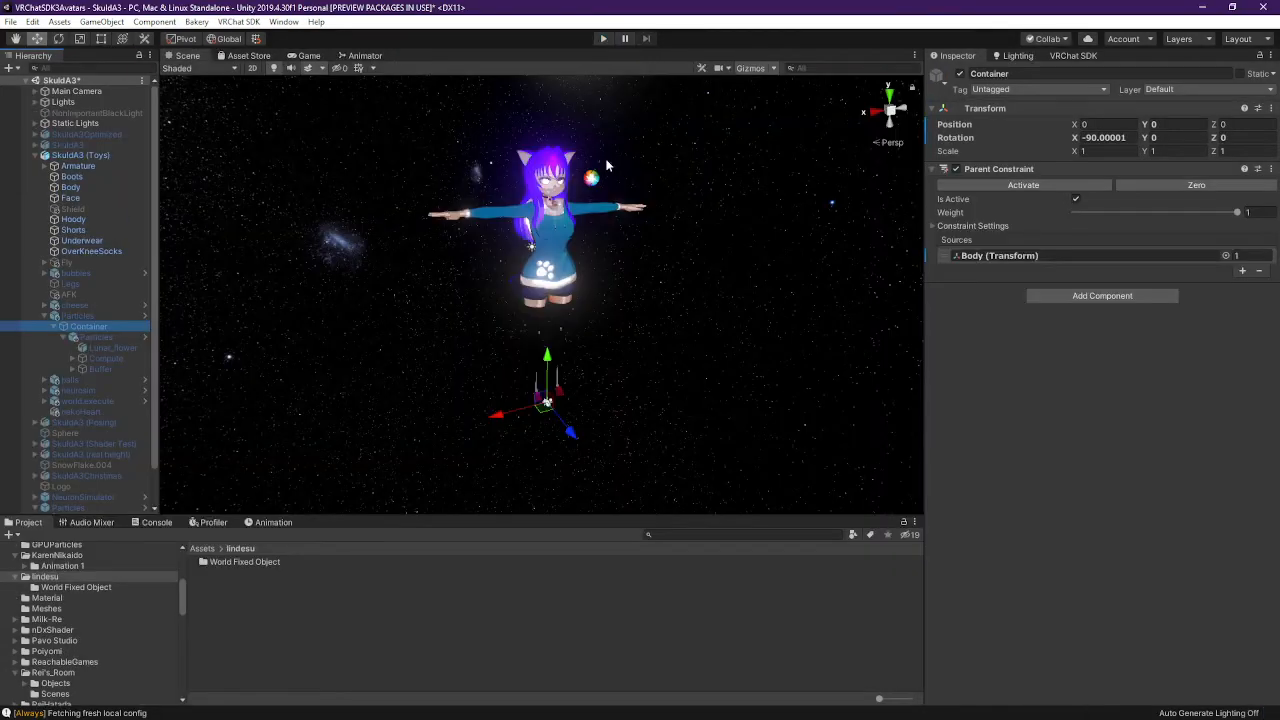
Disable the GPUParticles object and view the reference Compute camera
left_click(102, 313)
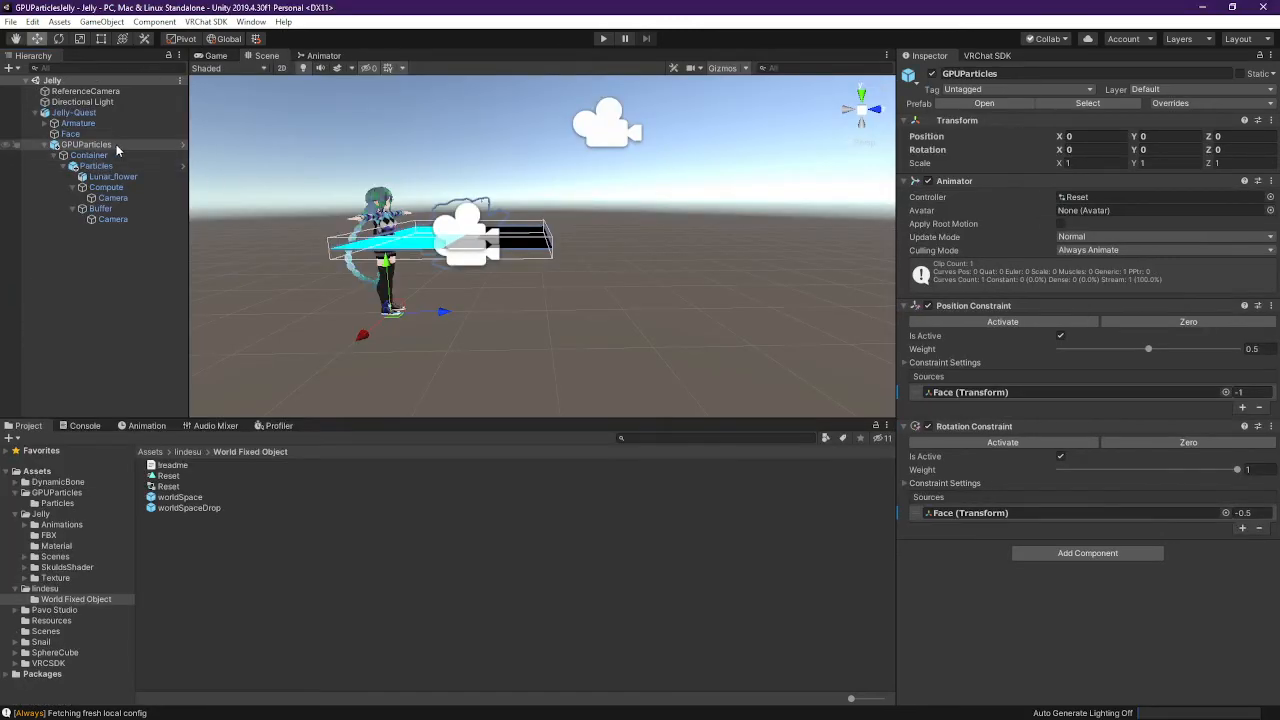
left_click(931, 74)
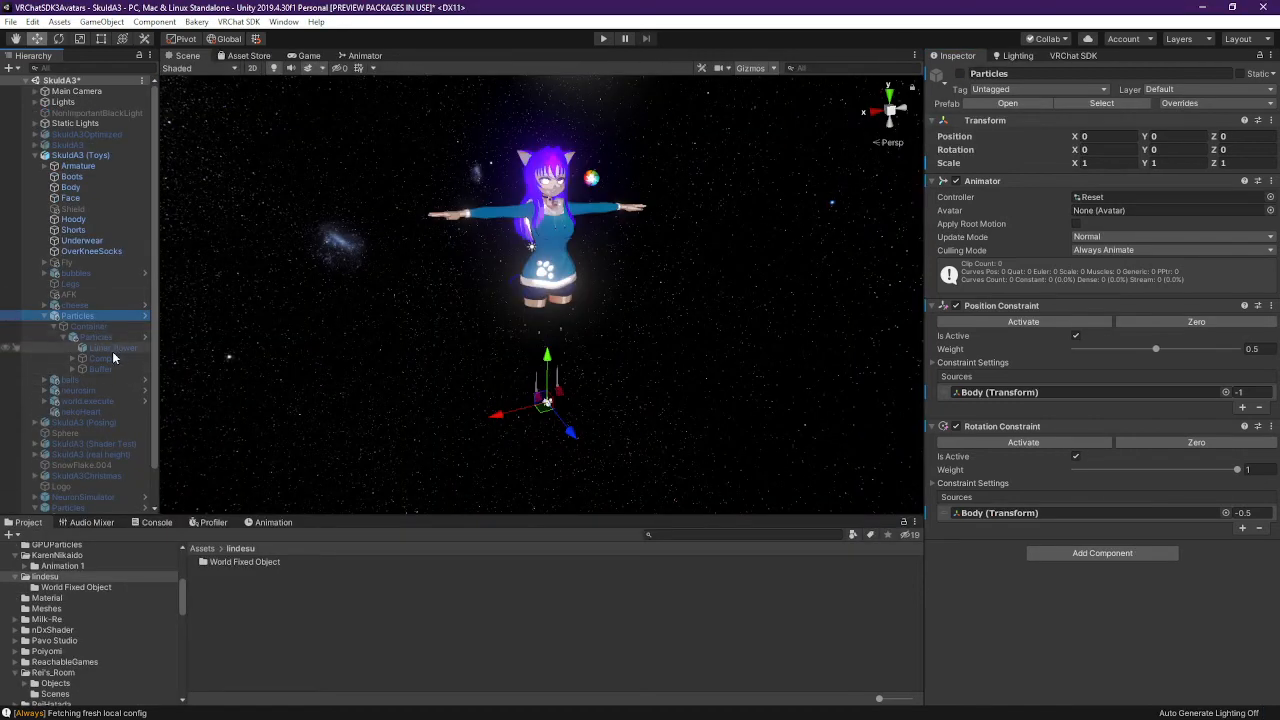
left_click(72, 358)
left_click(72, 380)
left_click(112, 368)
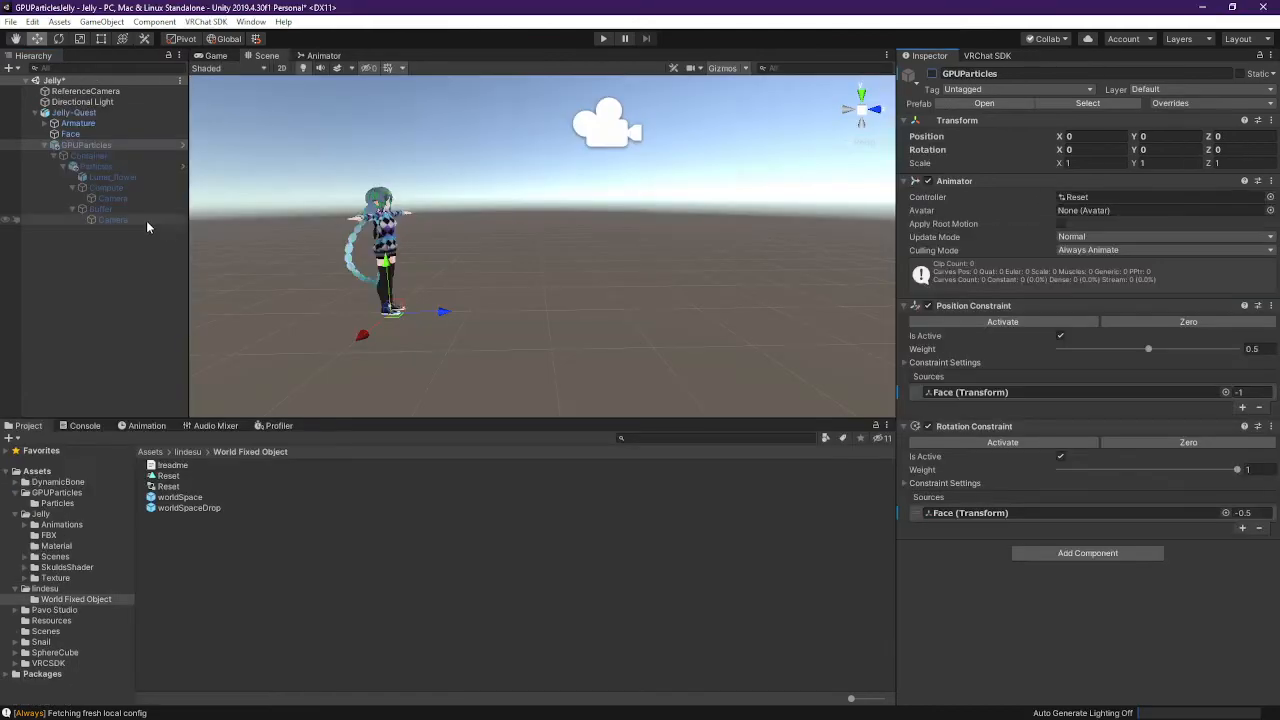
Compare the Jelly Compute and Buffer camera settings against the reference avatar's cameras
left_click(112, 198)
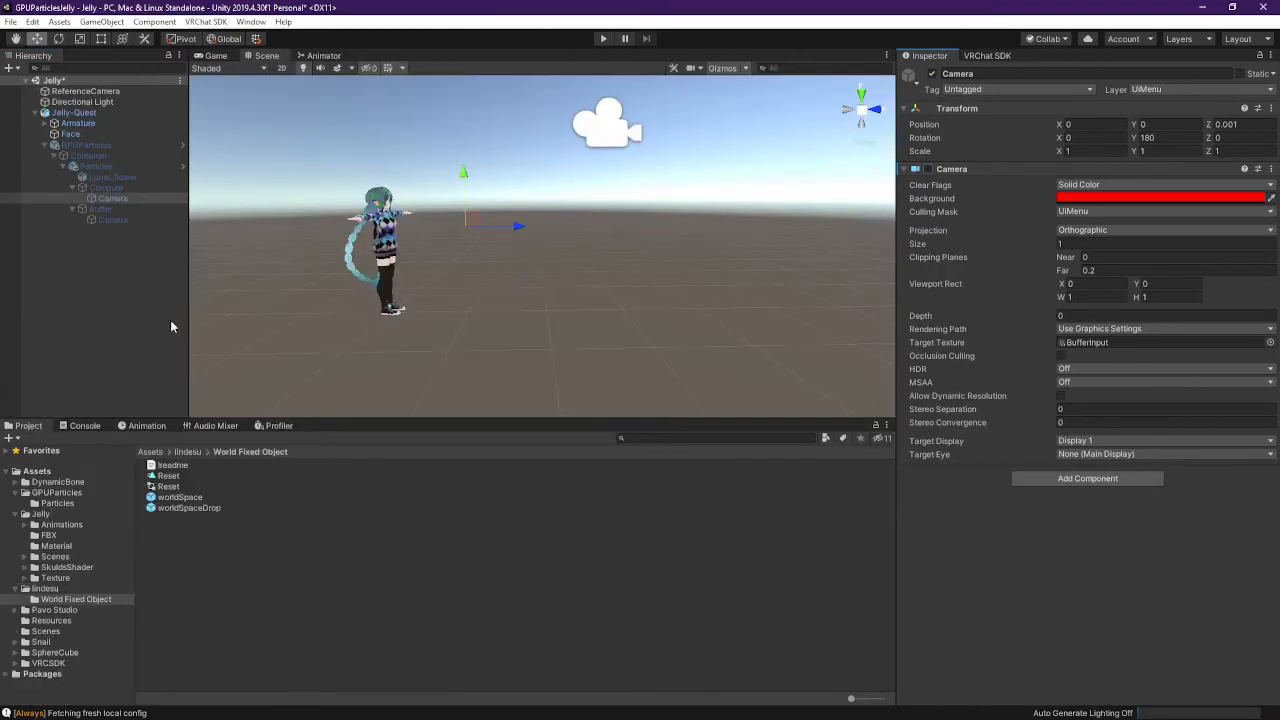
left_click(124, 220)
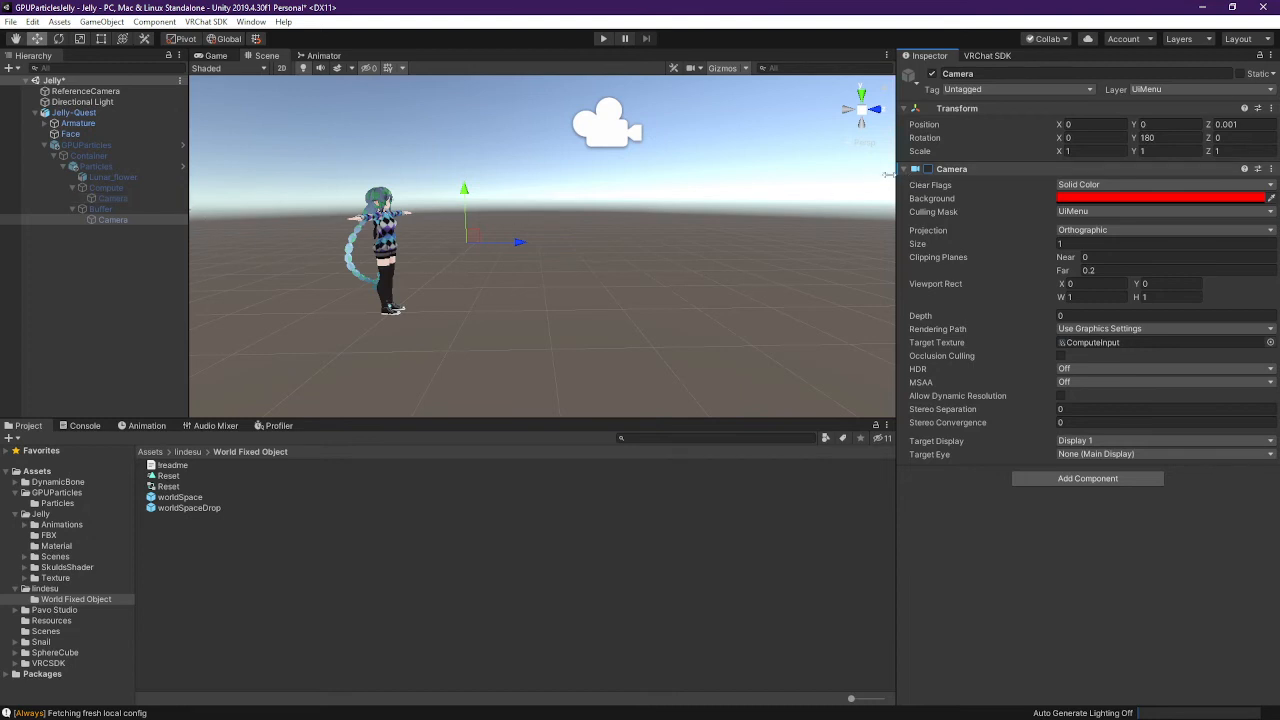
left_click(123, 219)
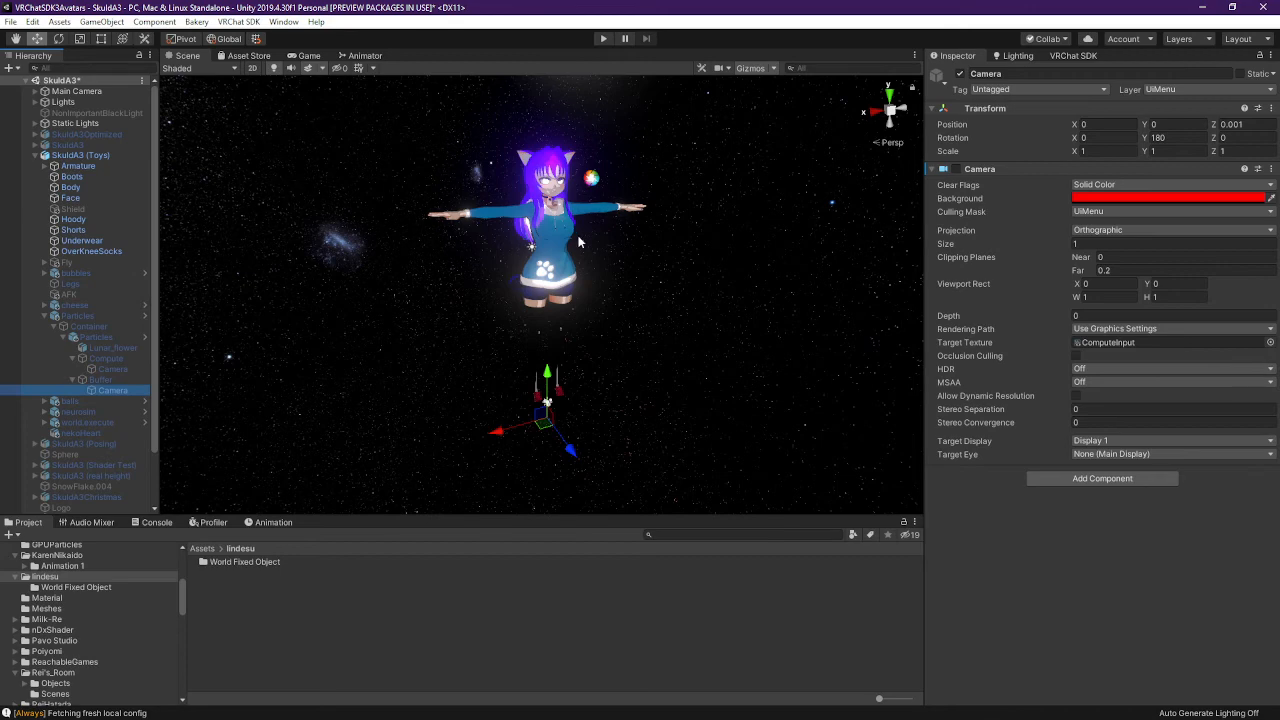
left_click(96, 314)
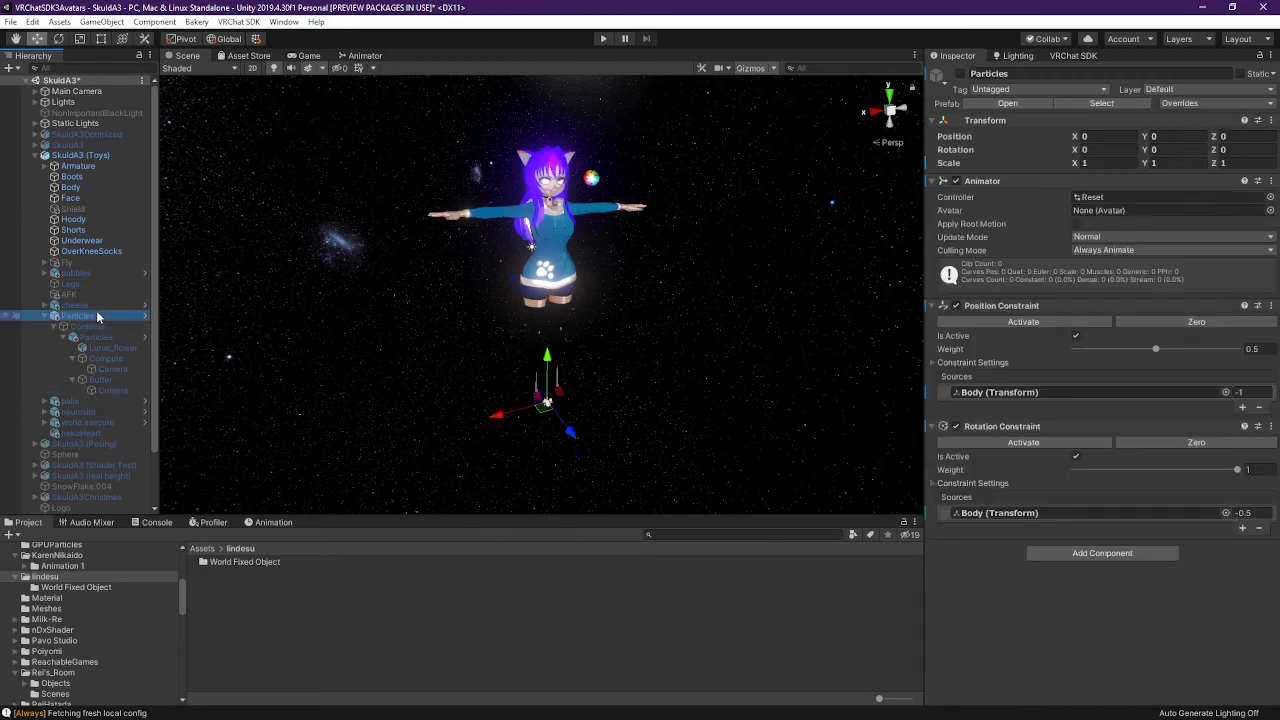
left_click(122, 370)
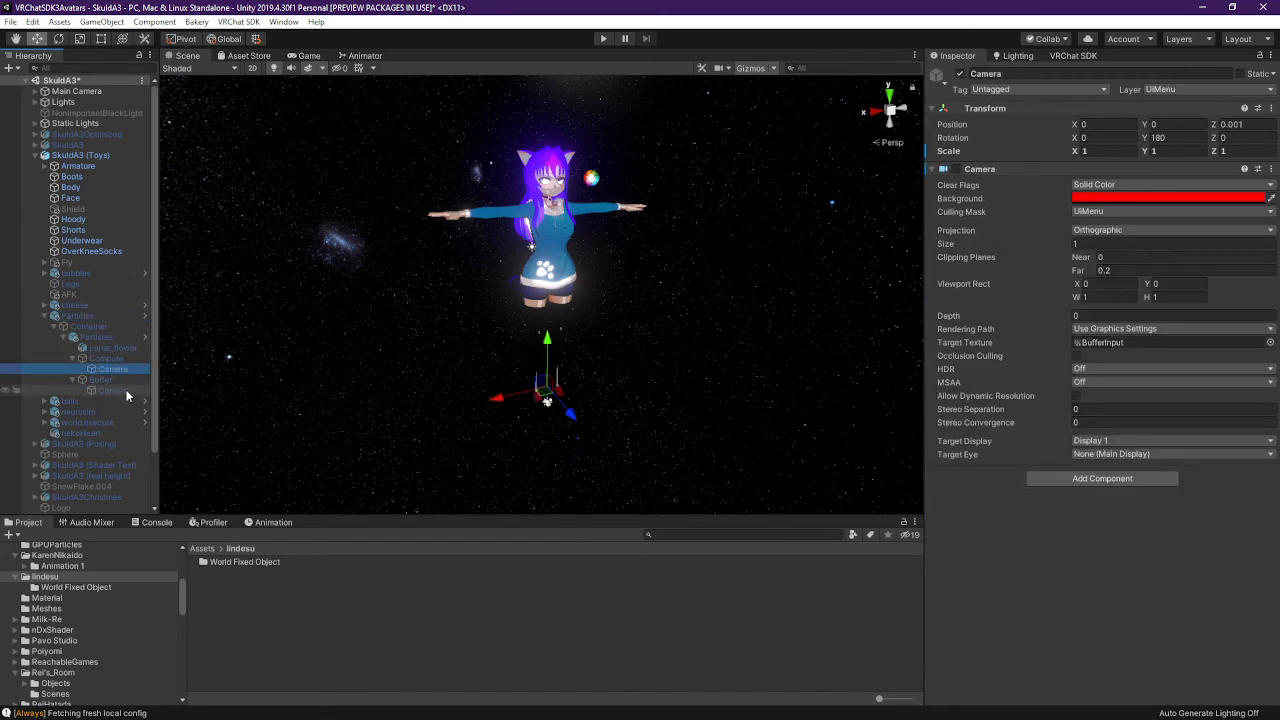
left_click(126, 402)
left_click(112, 369)
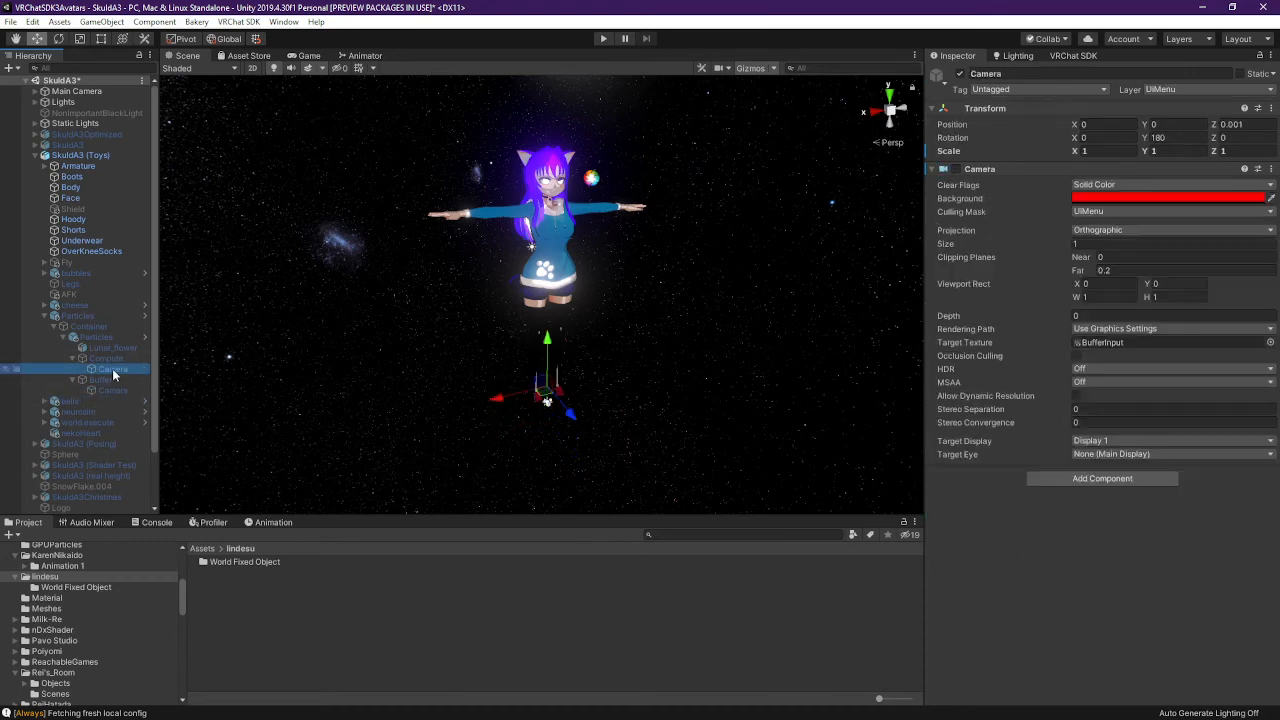
left_click(114, 389)
left_click(81, 315)
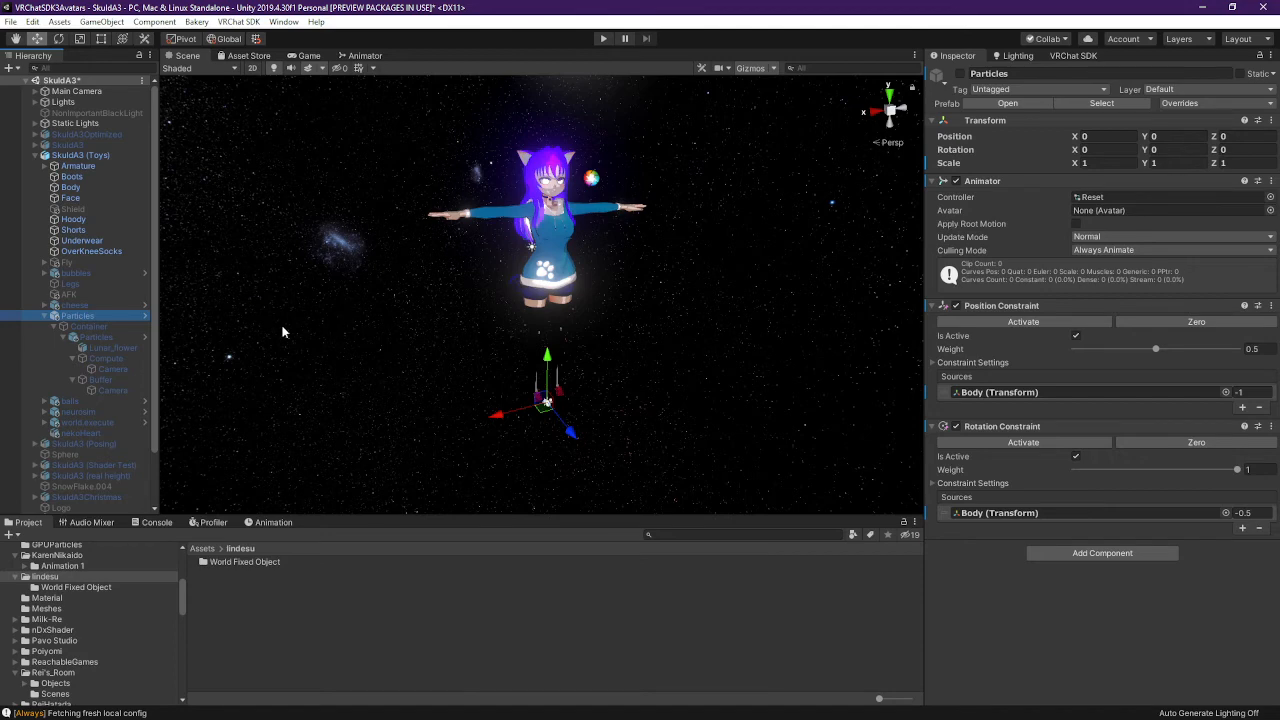
left_click(112, 369)
left_click(111, 389)
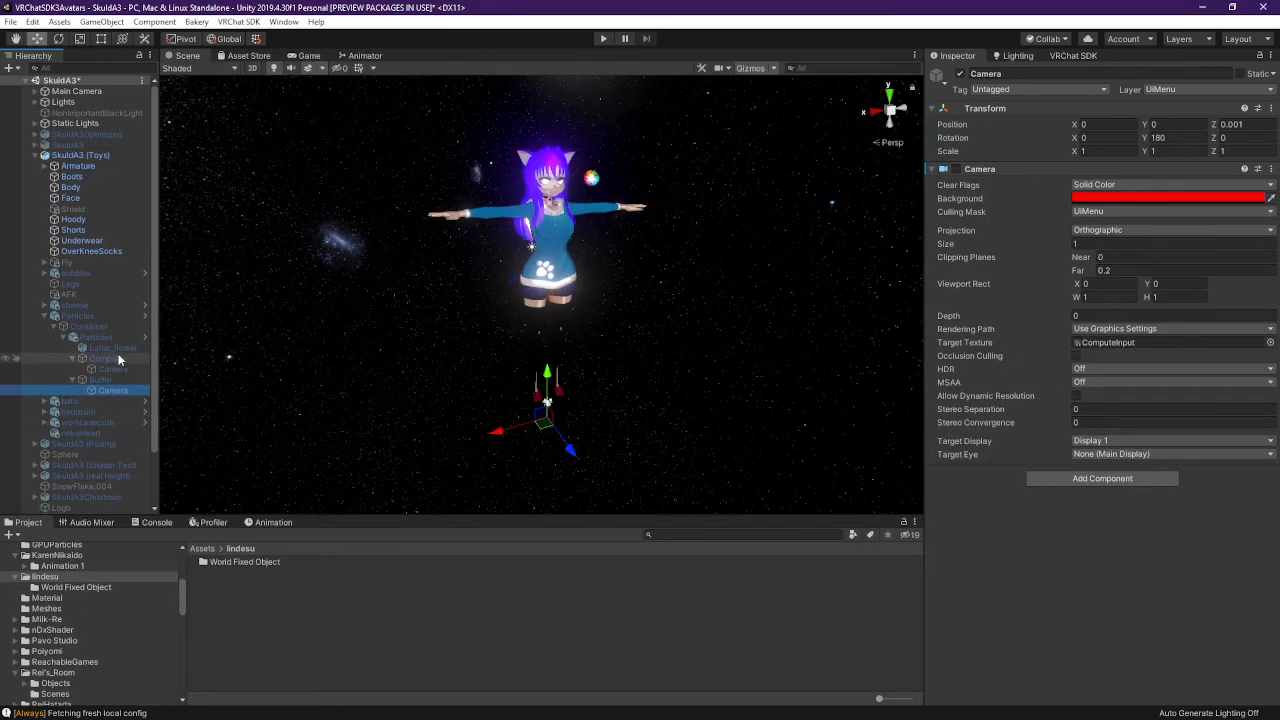
Compare the Particles, Container and GPUParticles transforms and constraints between both prefabs
left_click(118, 359)
left_click(118, 339)
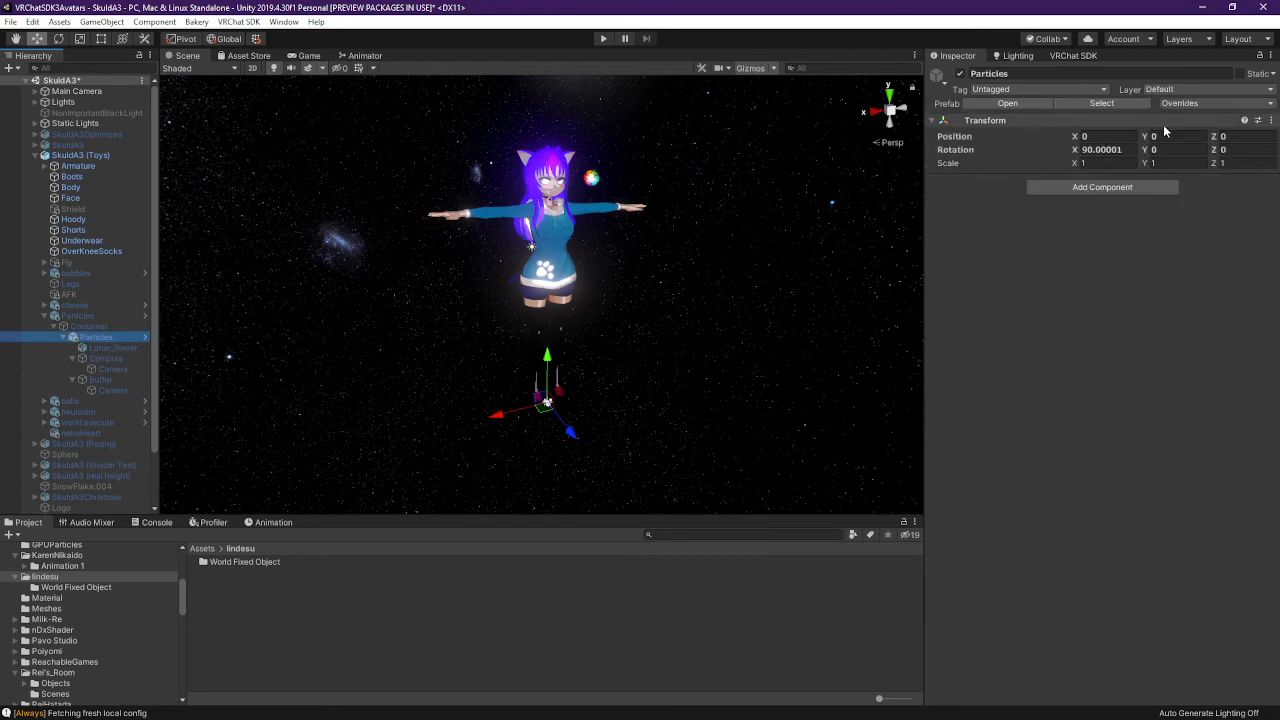
left_click(121, 326)
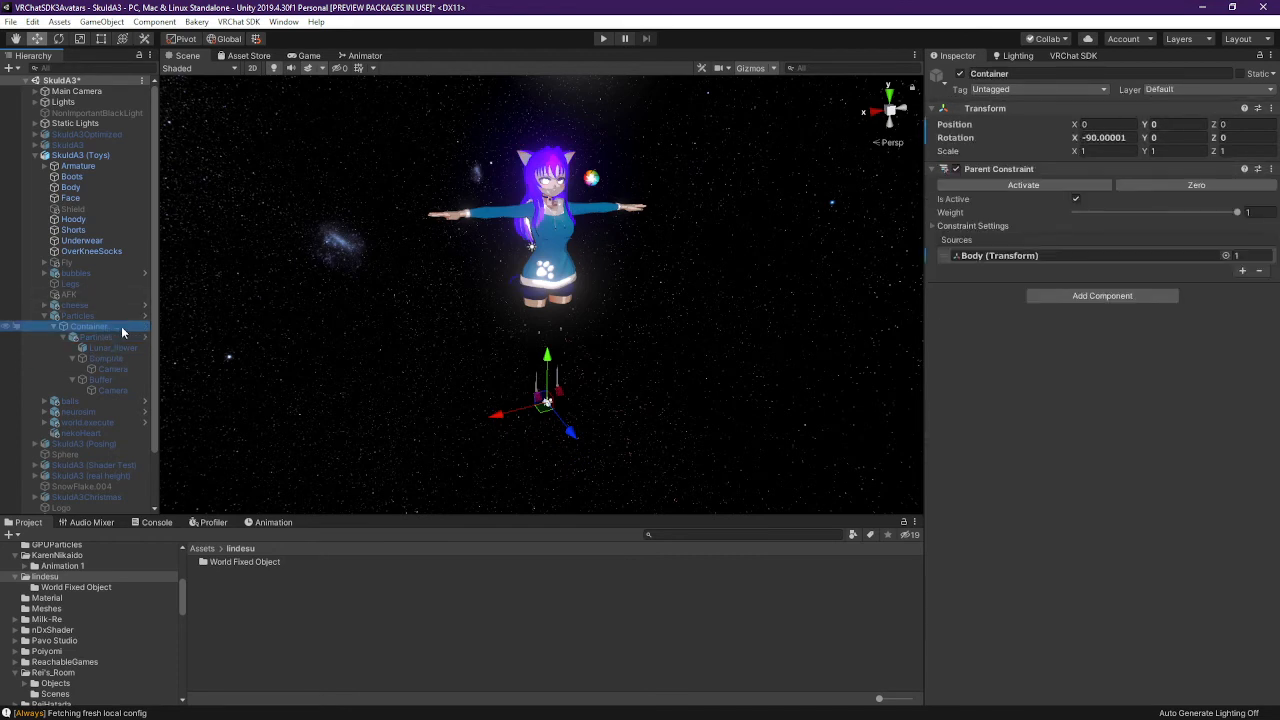
left_click(107, 315)
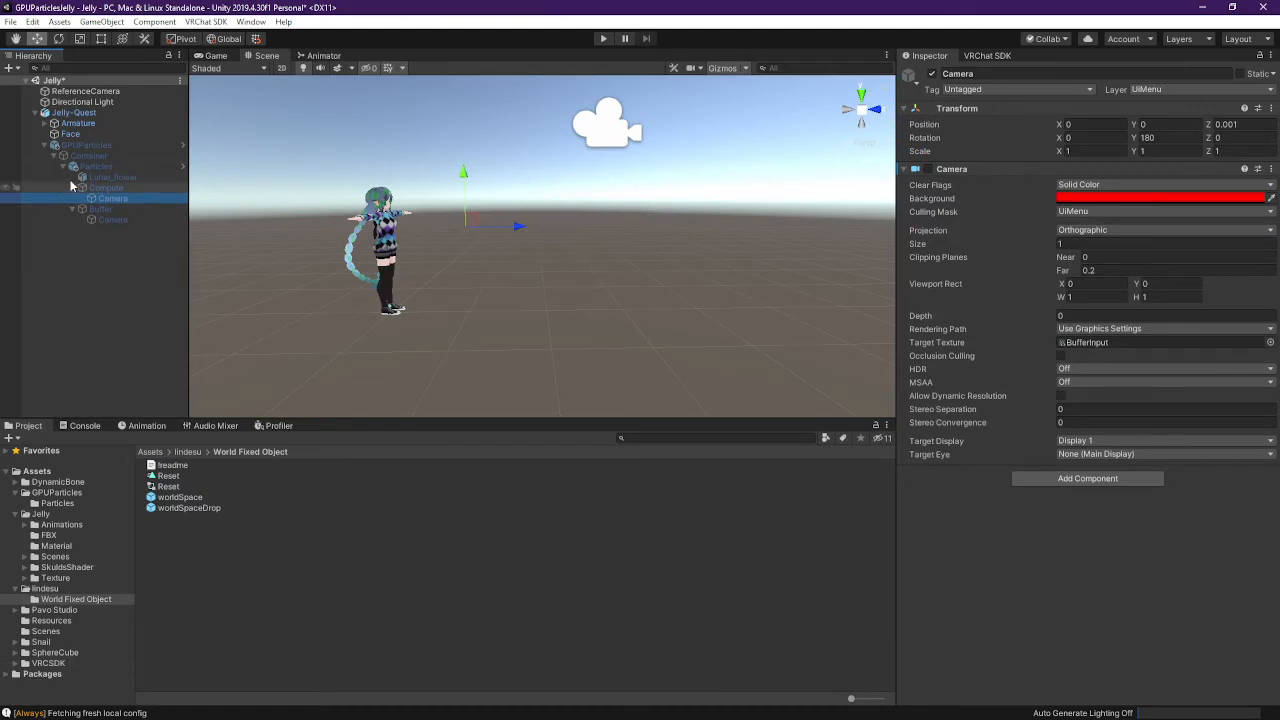
left_click(96, 166)
left_click(89, 155)
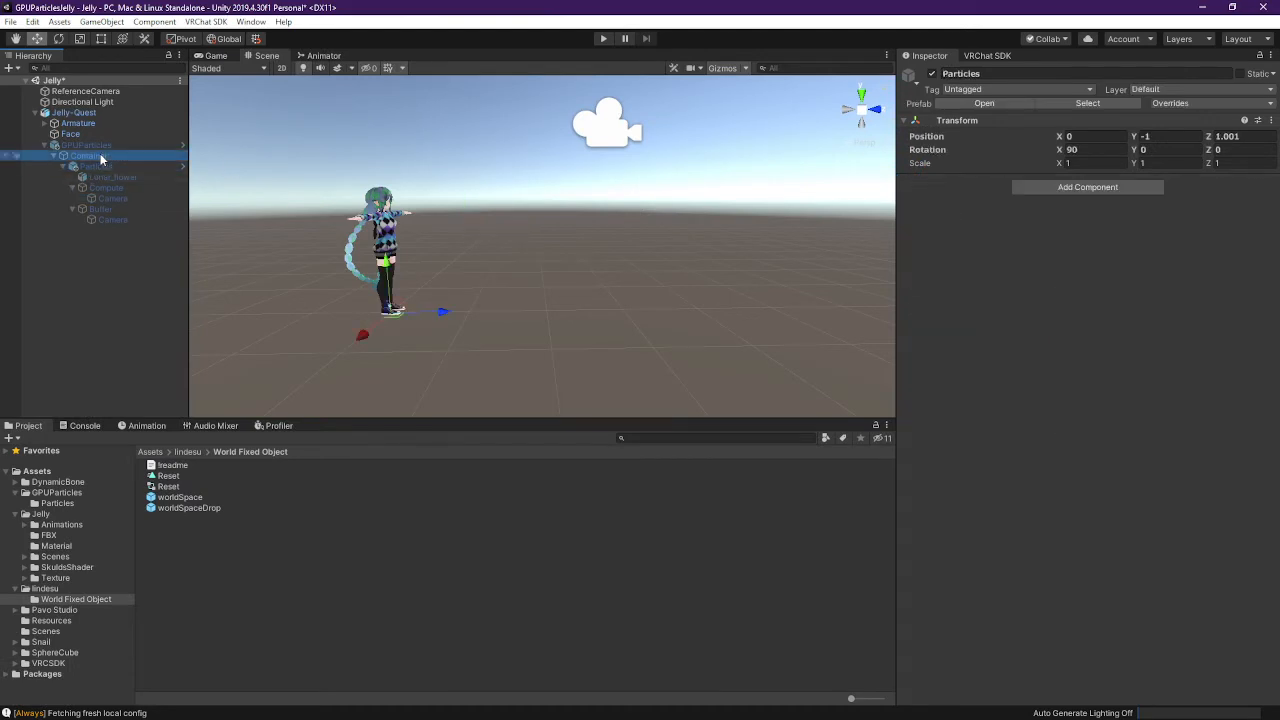
left_click(86, 145)
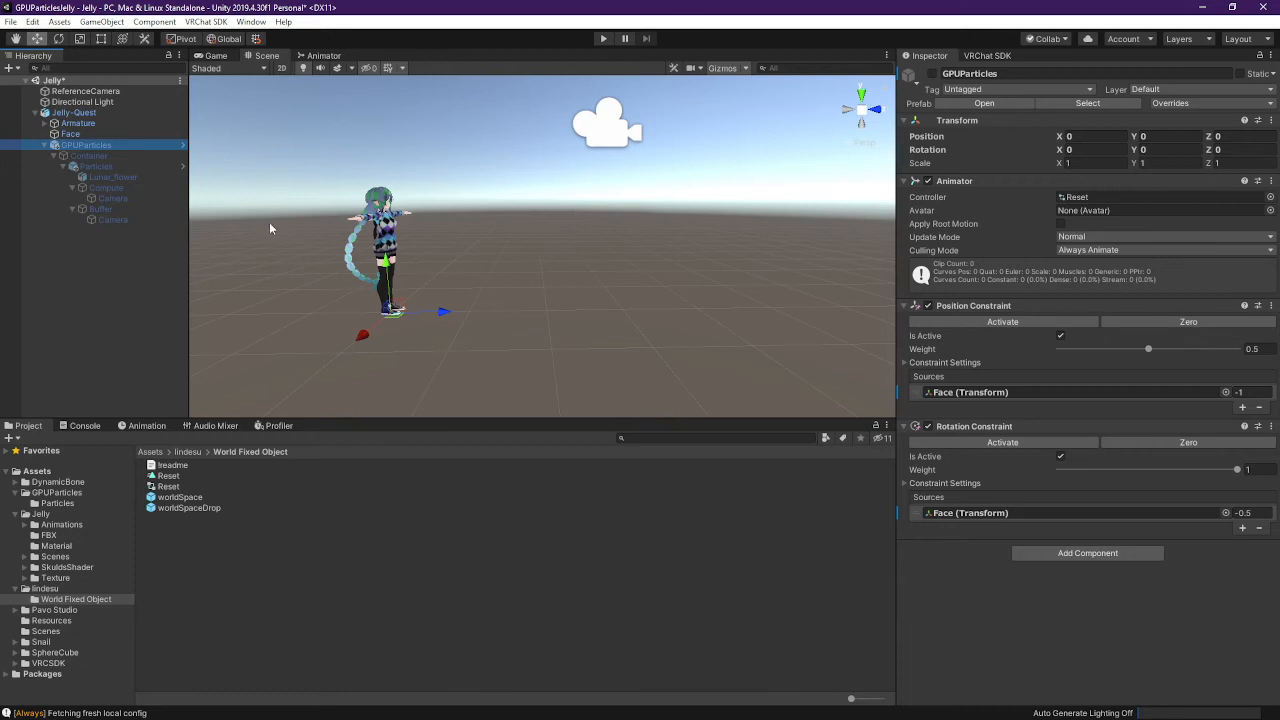
left_click(89, 156)
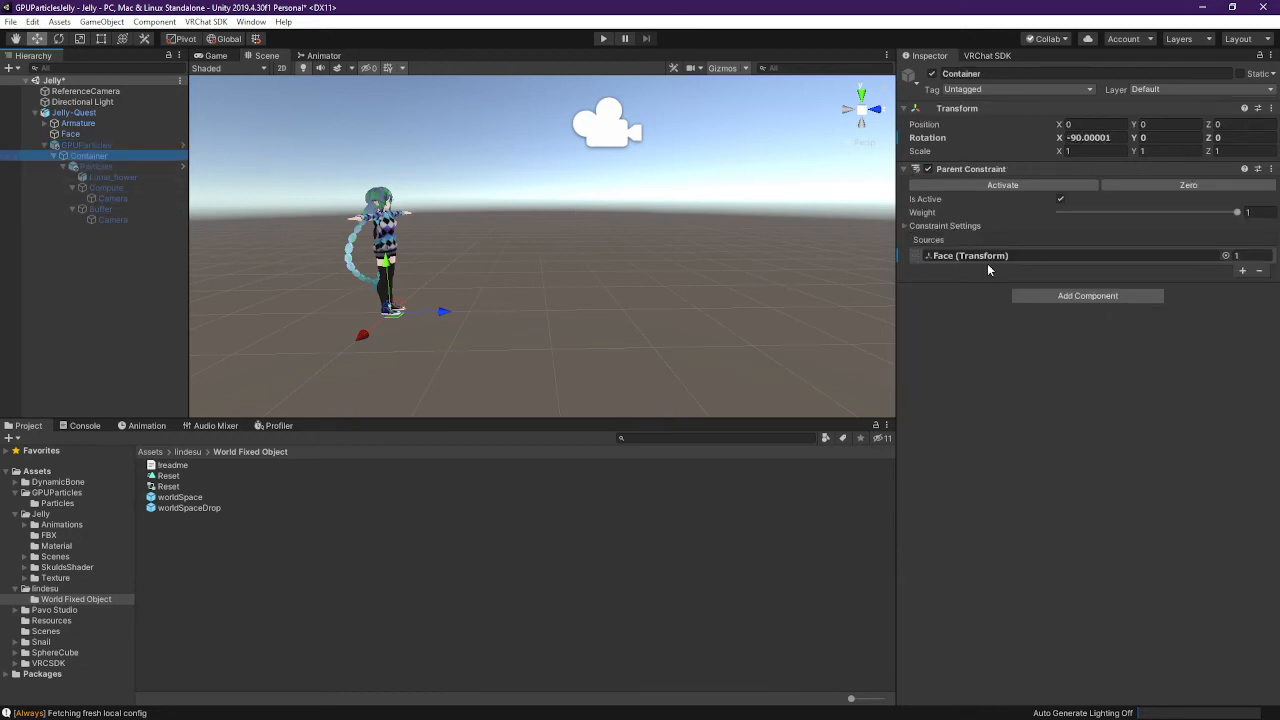
left_click(100, 166)
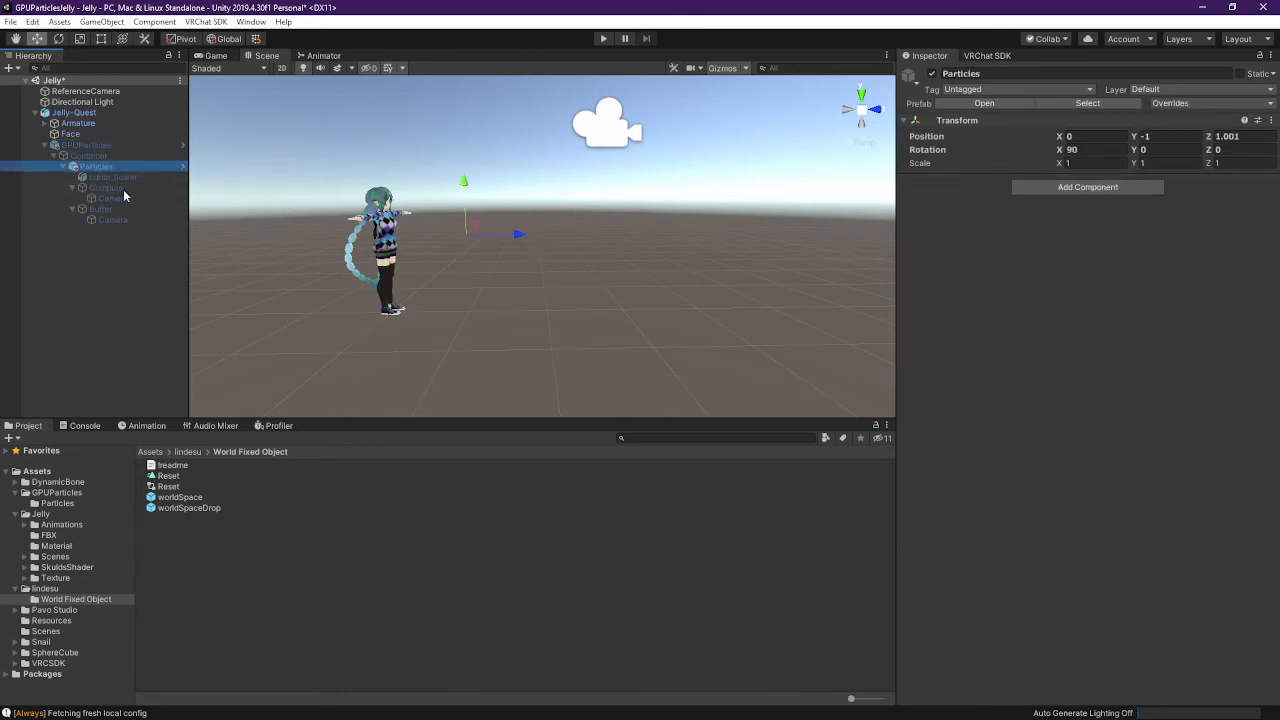
left_click(114, 179)
left_click(102, 166)
left_click(100, 157)
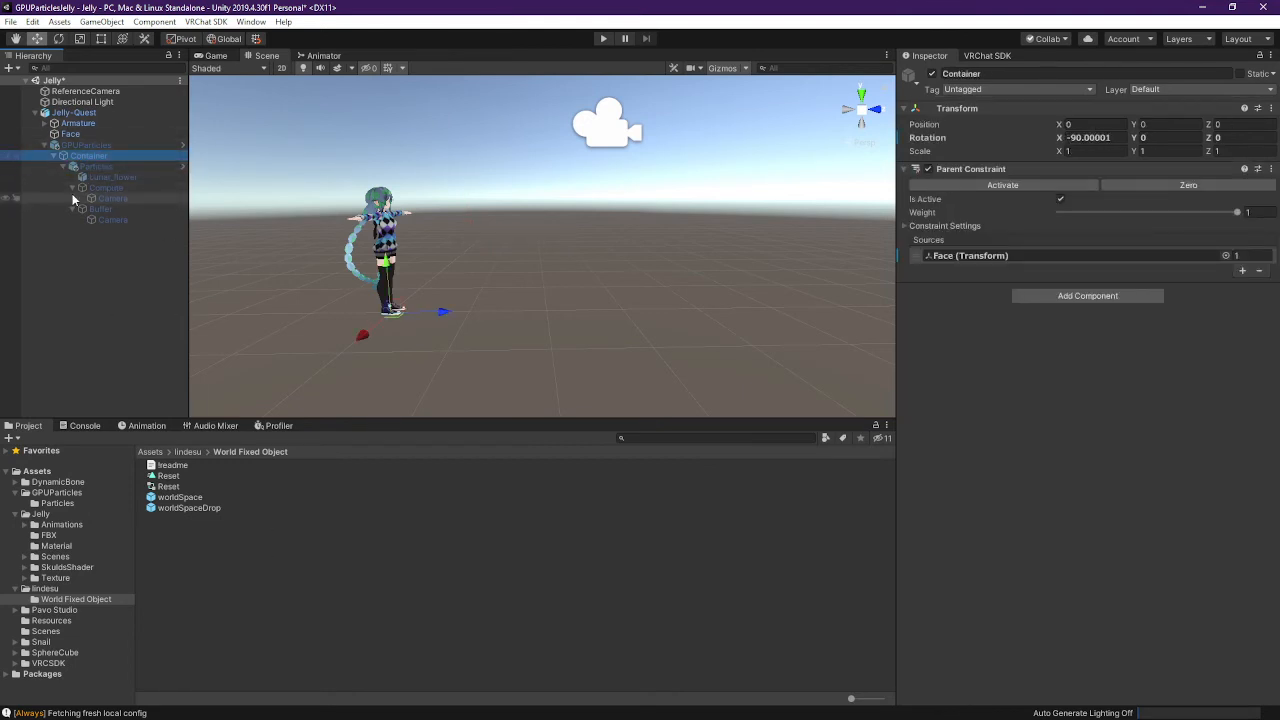
Save the Jelly scene and show the GPUParticles folder in File Explorer
key("ctrl+s")
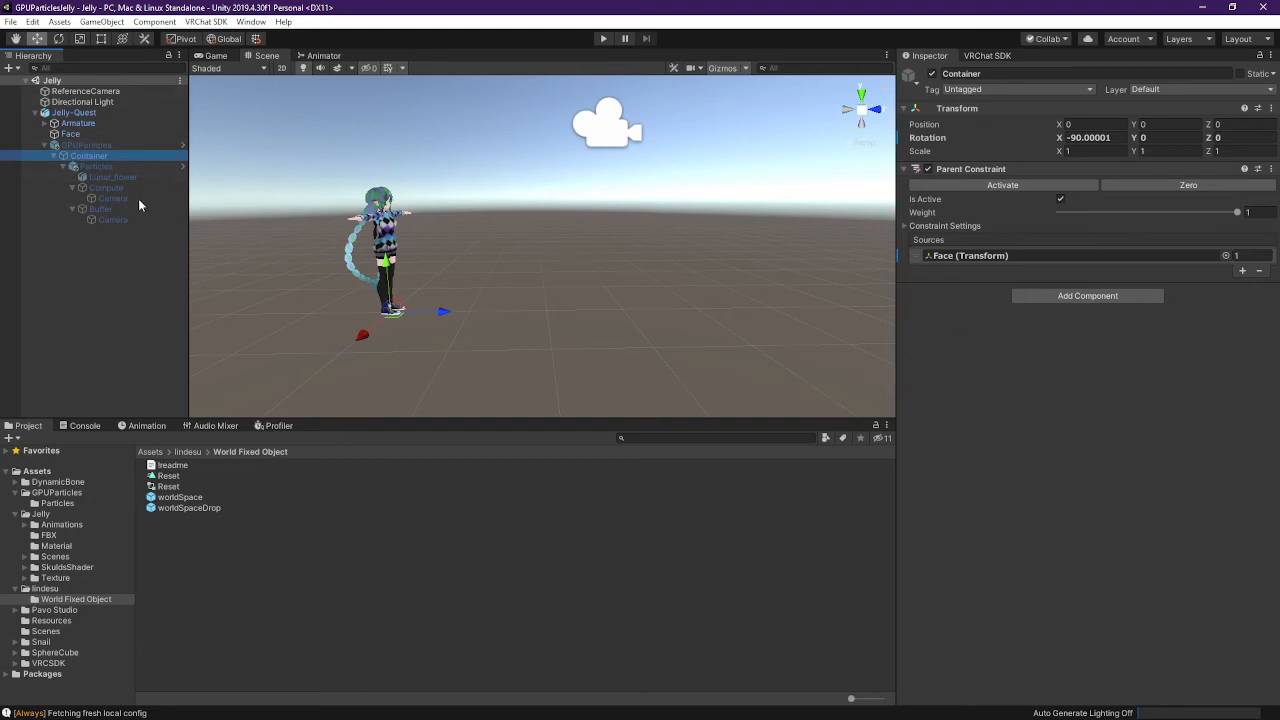
left_click(44, 517)
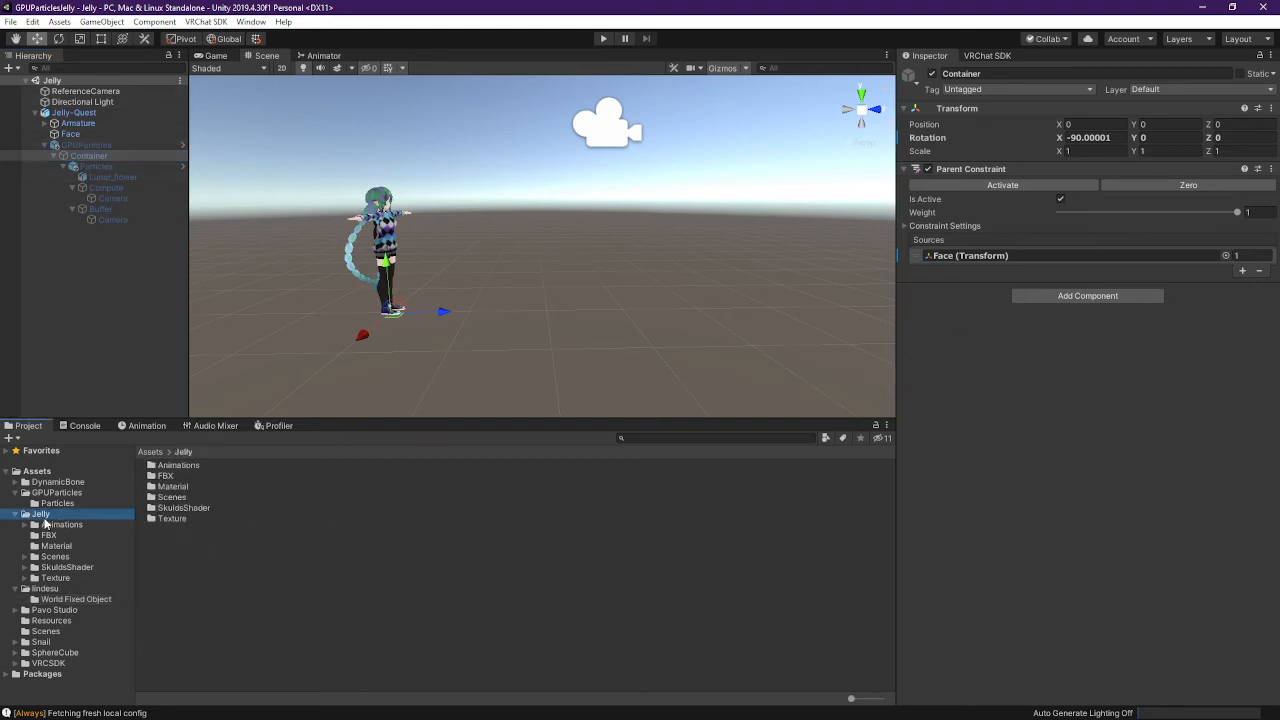
left_click(57, 485)
left_click(67, 493)
right_click(229, 660)
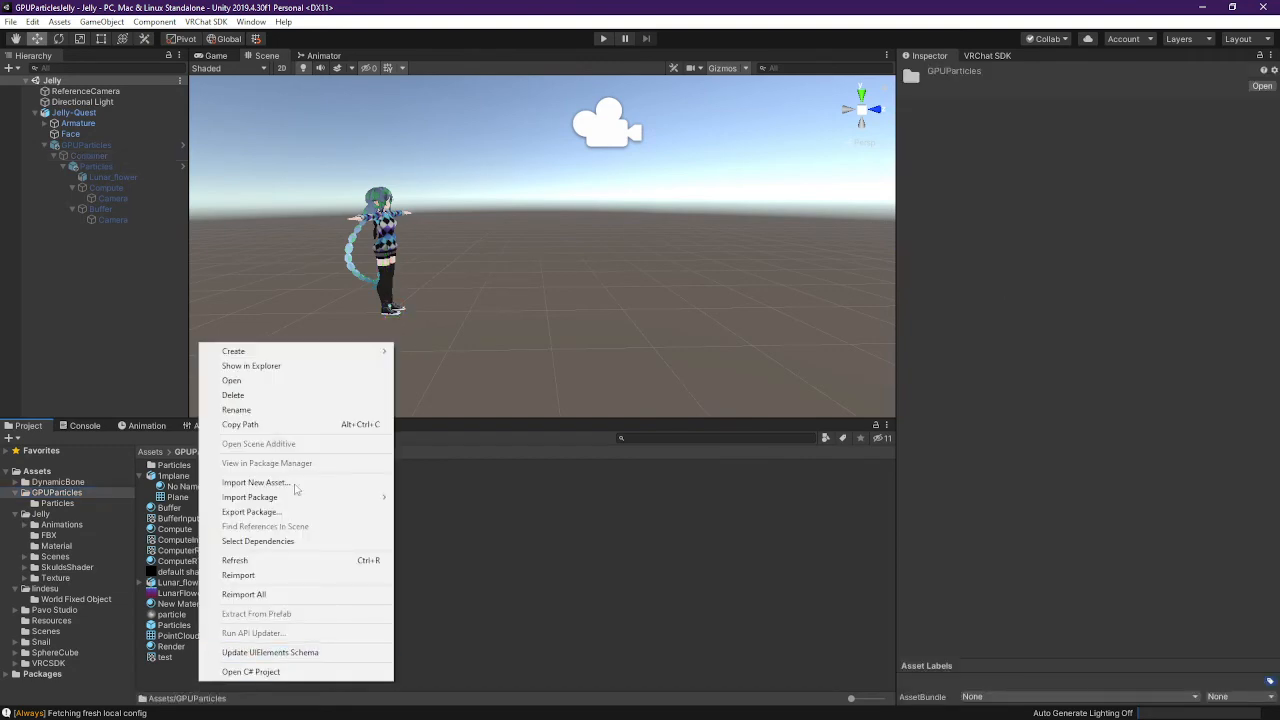
left_click(314, 366)
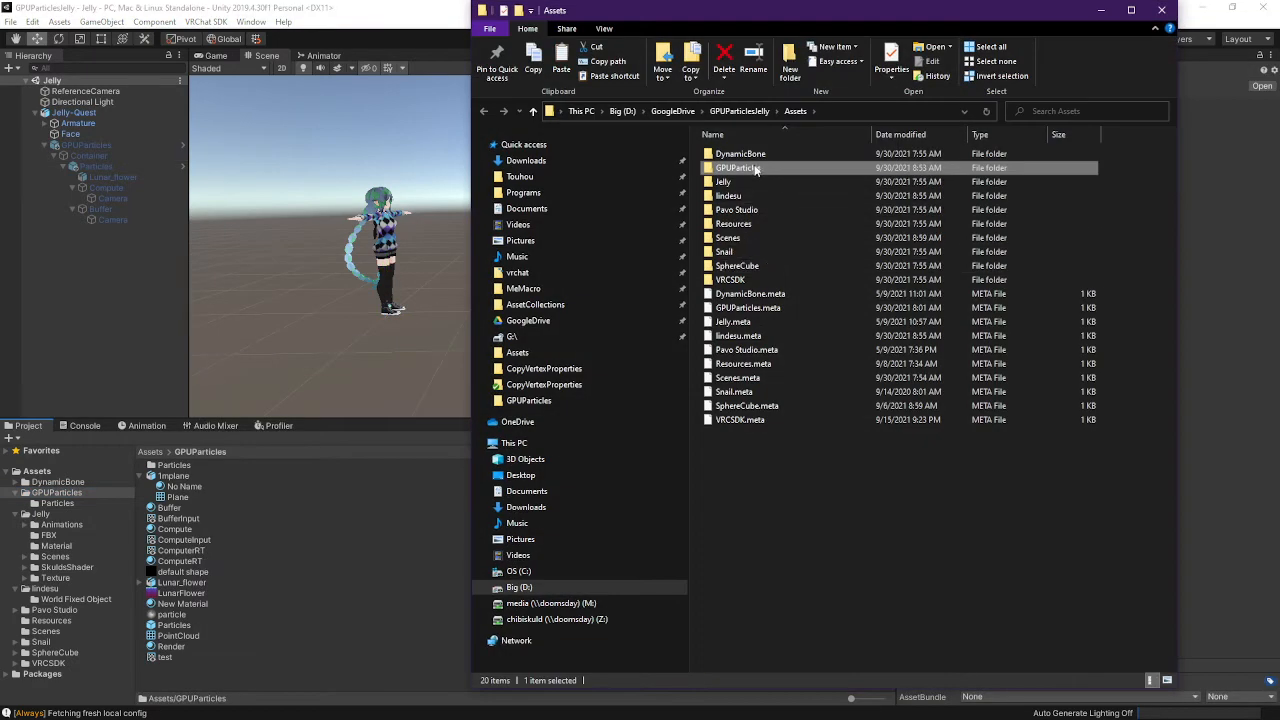
Check the GPUParticles folder contents, then navigate to the GoogleDrive folder
double_click(740, 168)
double_click(751, 151)
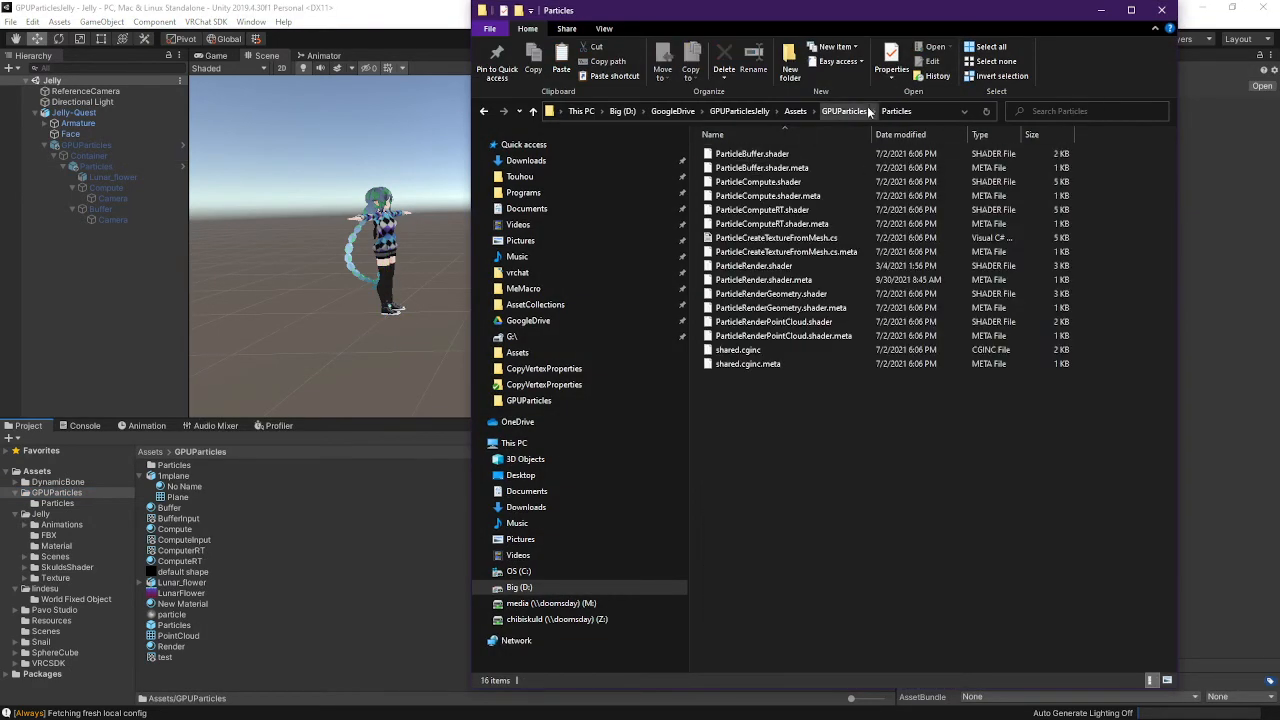
left_click(844, 111)
left_click(806, 113)
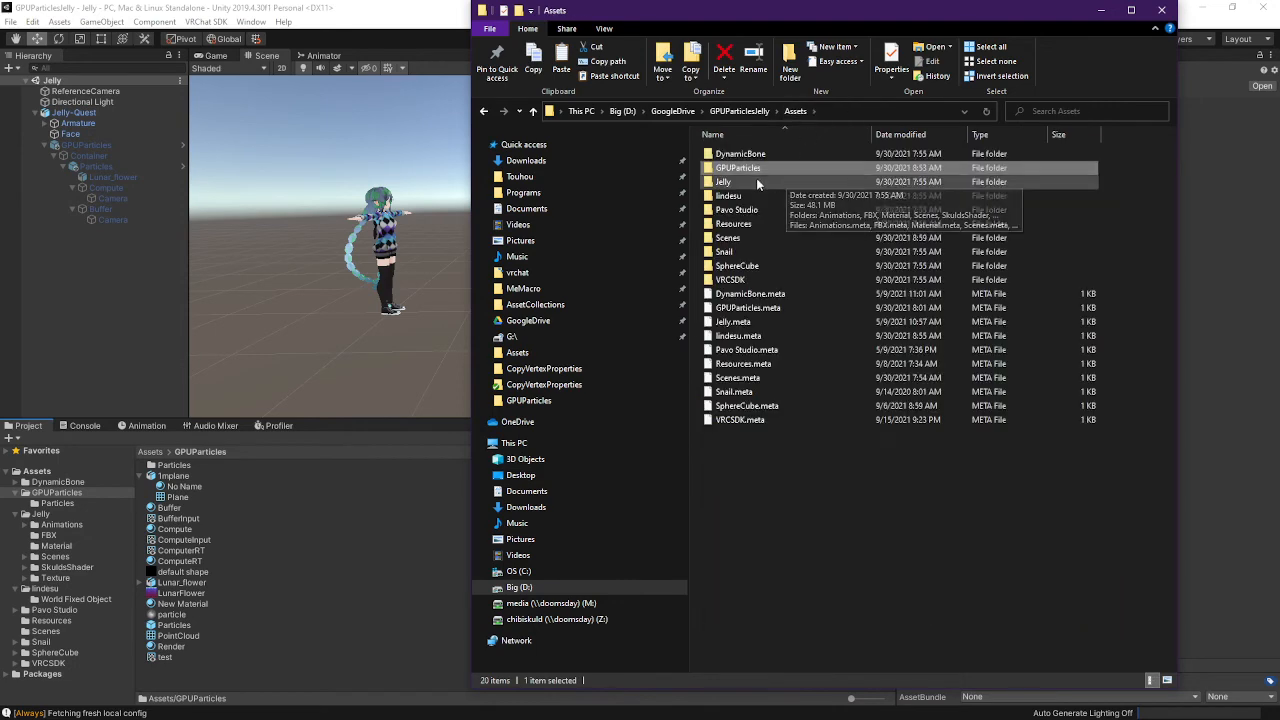
left_click(119, 3)
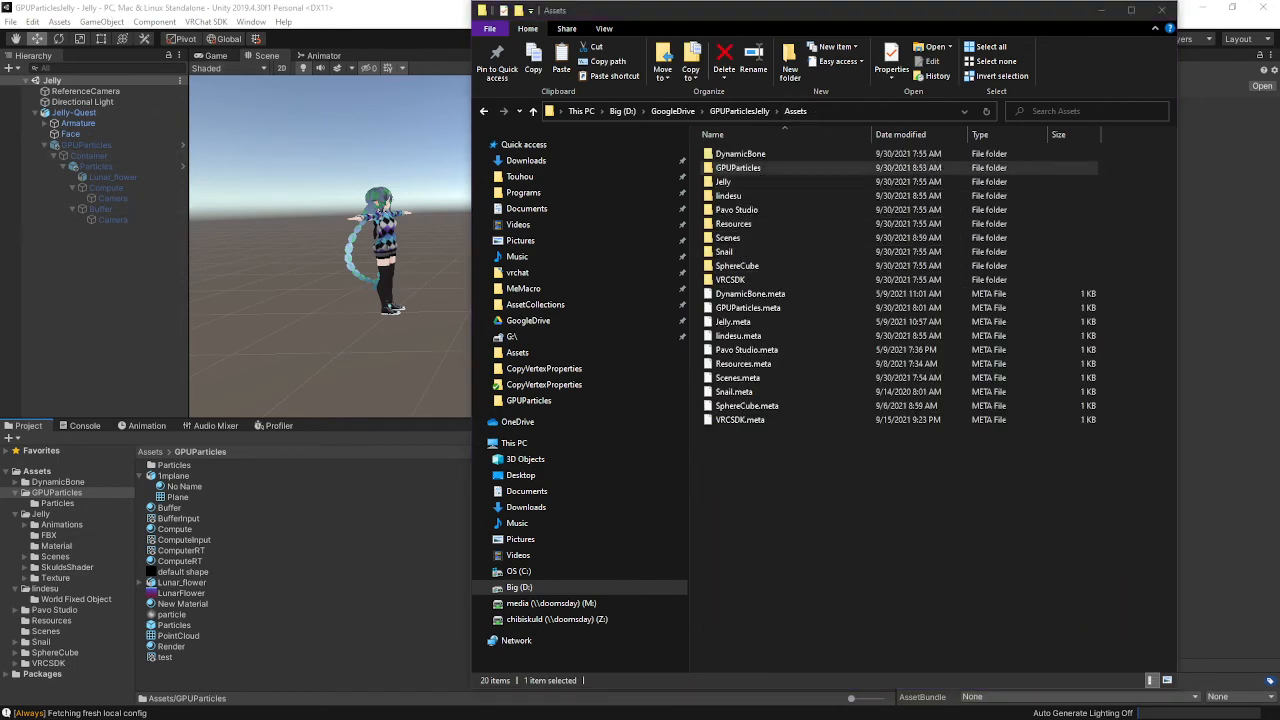
key("alt+Tab")
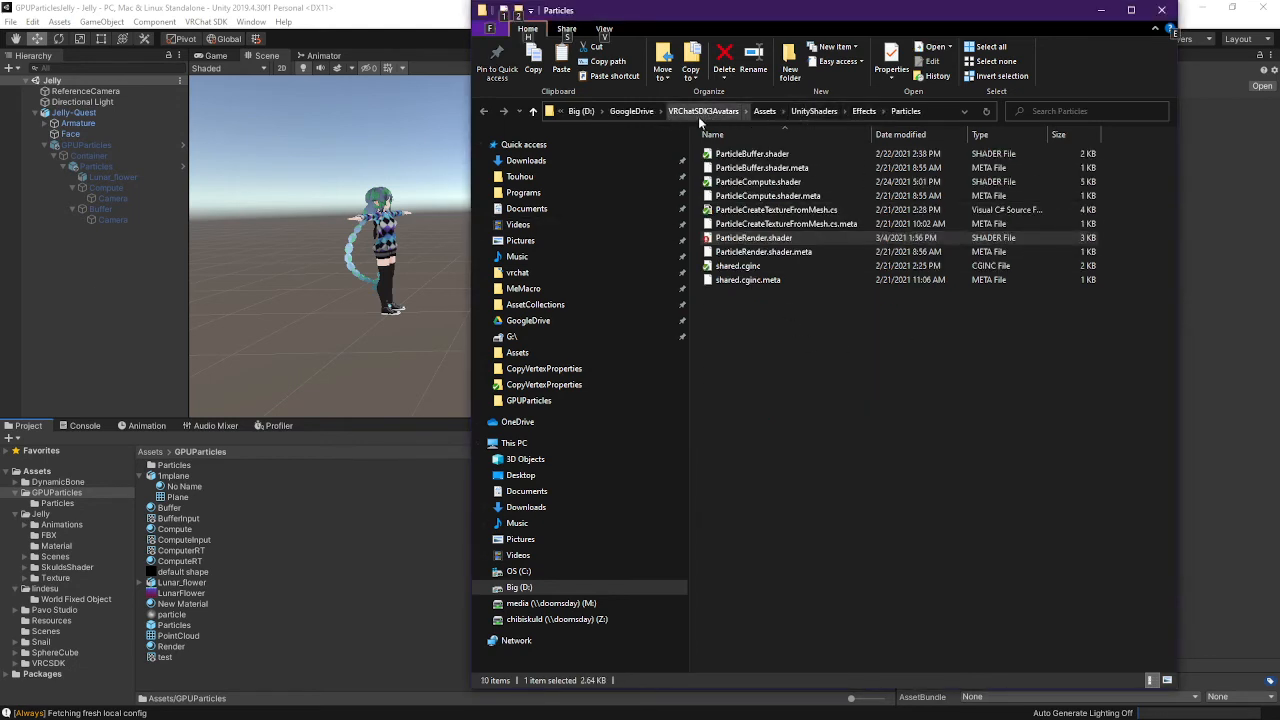
left_click(1161, 9)
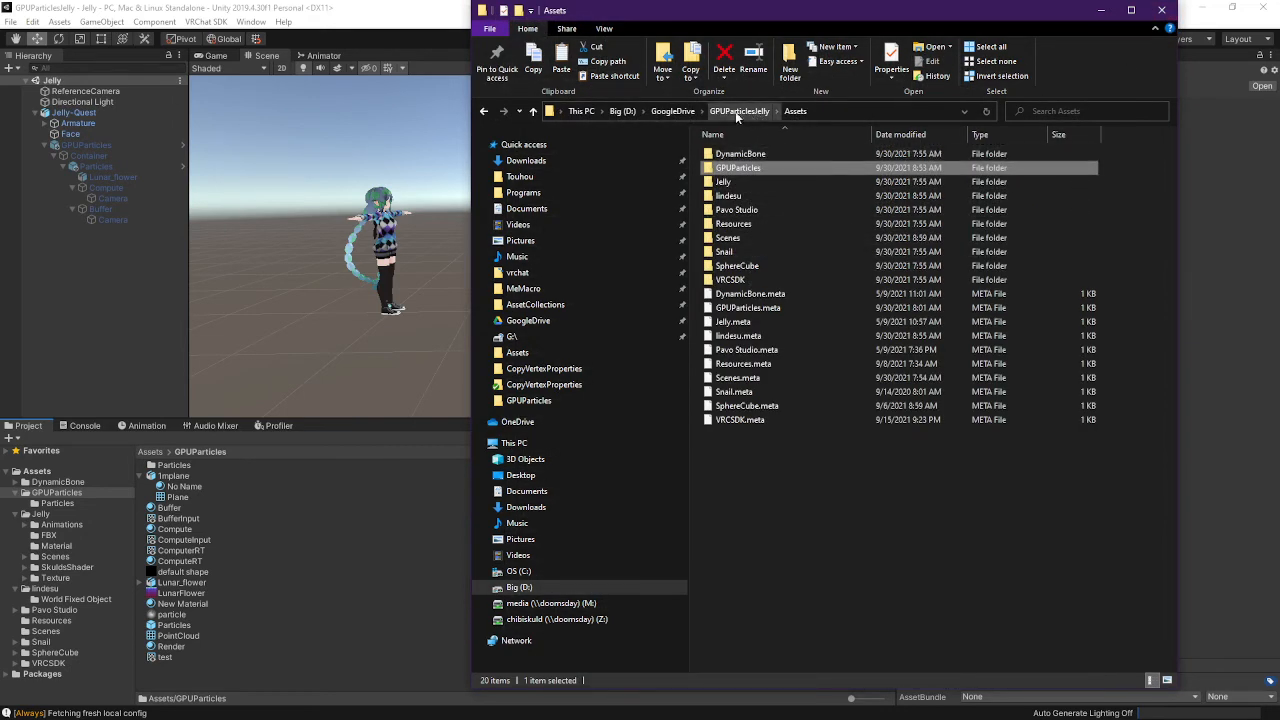
left_click(672, 111)
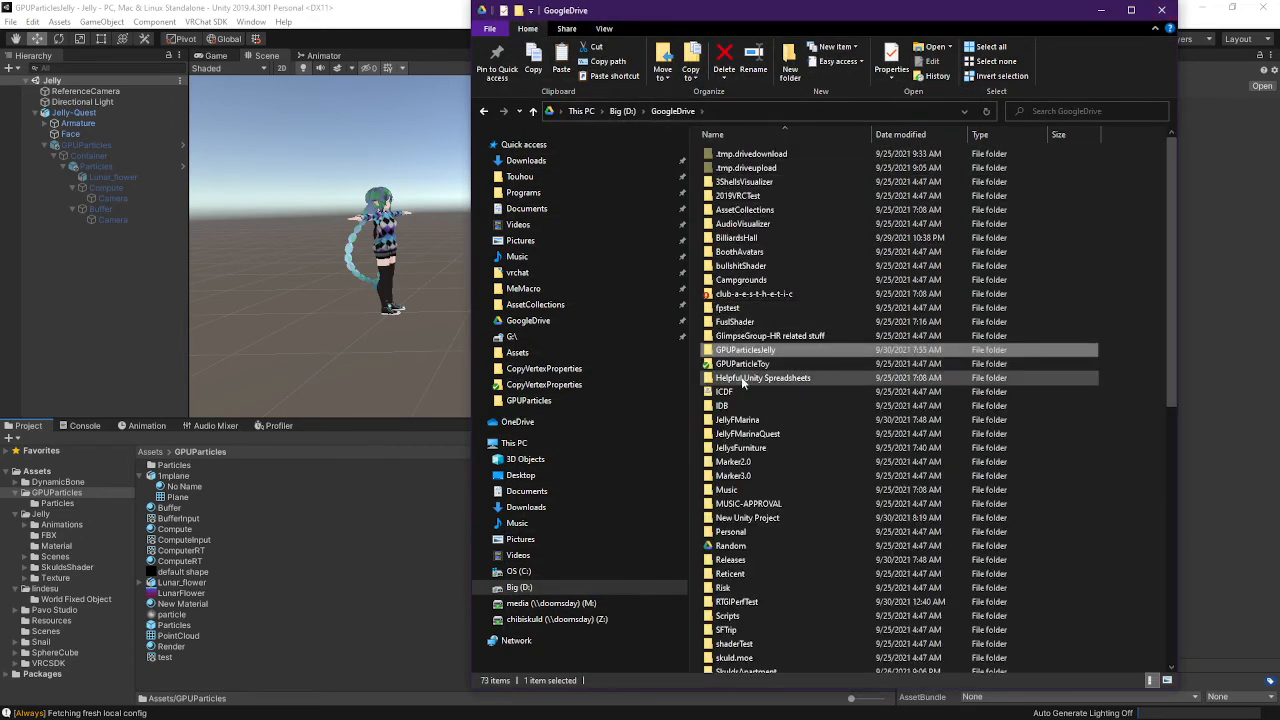
Paste GPUParticles into GPUParticleToy's Assets, merging folders and replacing existing files for all
double_click(742, 363)
double_click(730, 168)
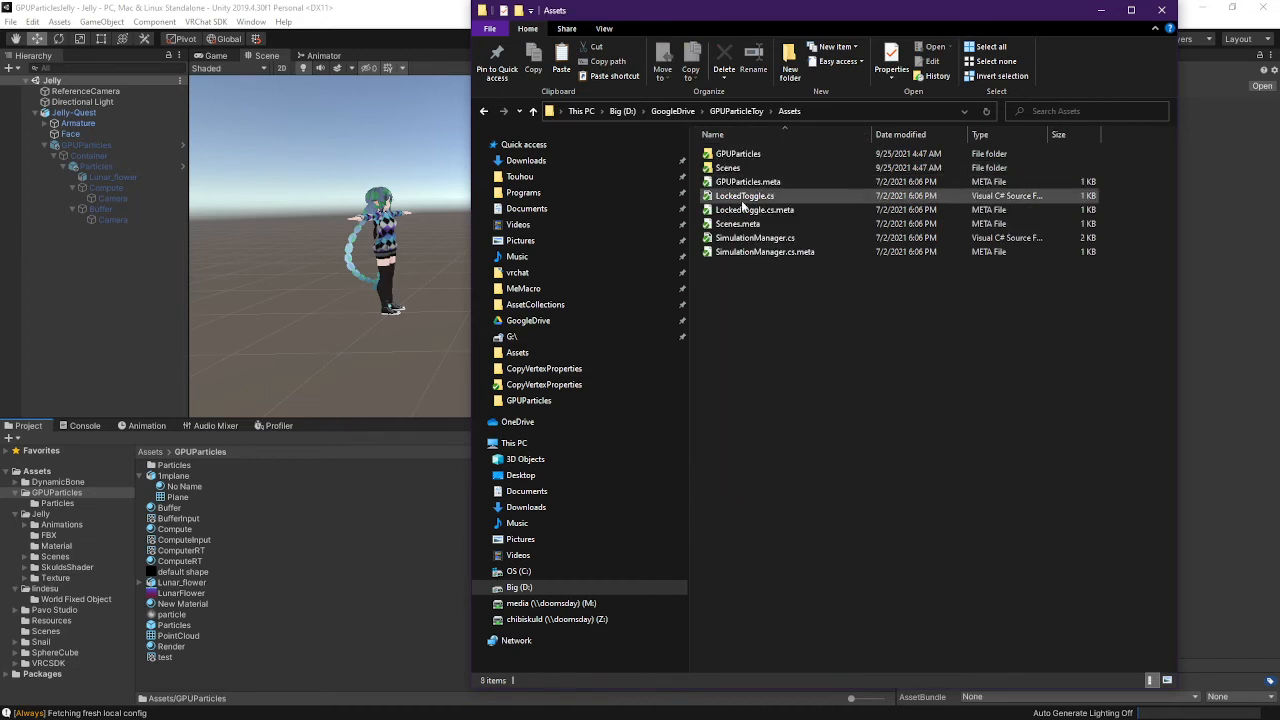
key("ctrl+v")
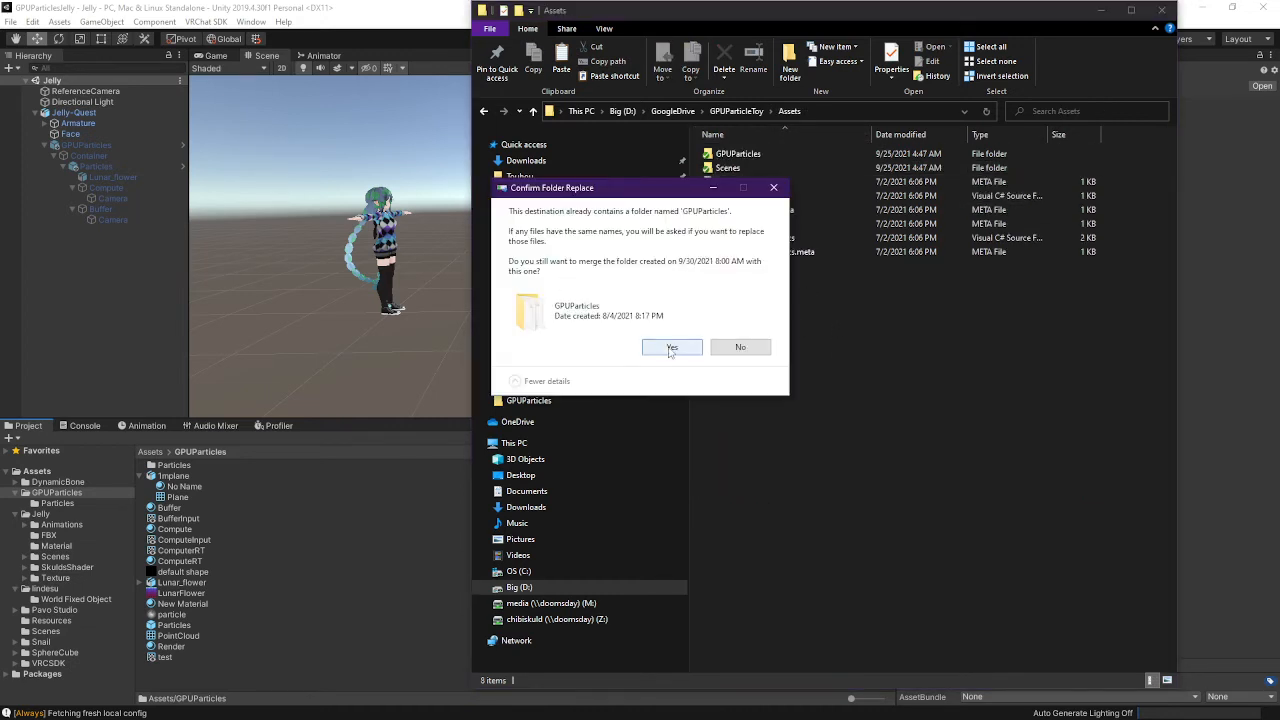
left_click(671, 350)
left_click(568, 350)
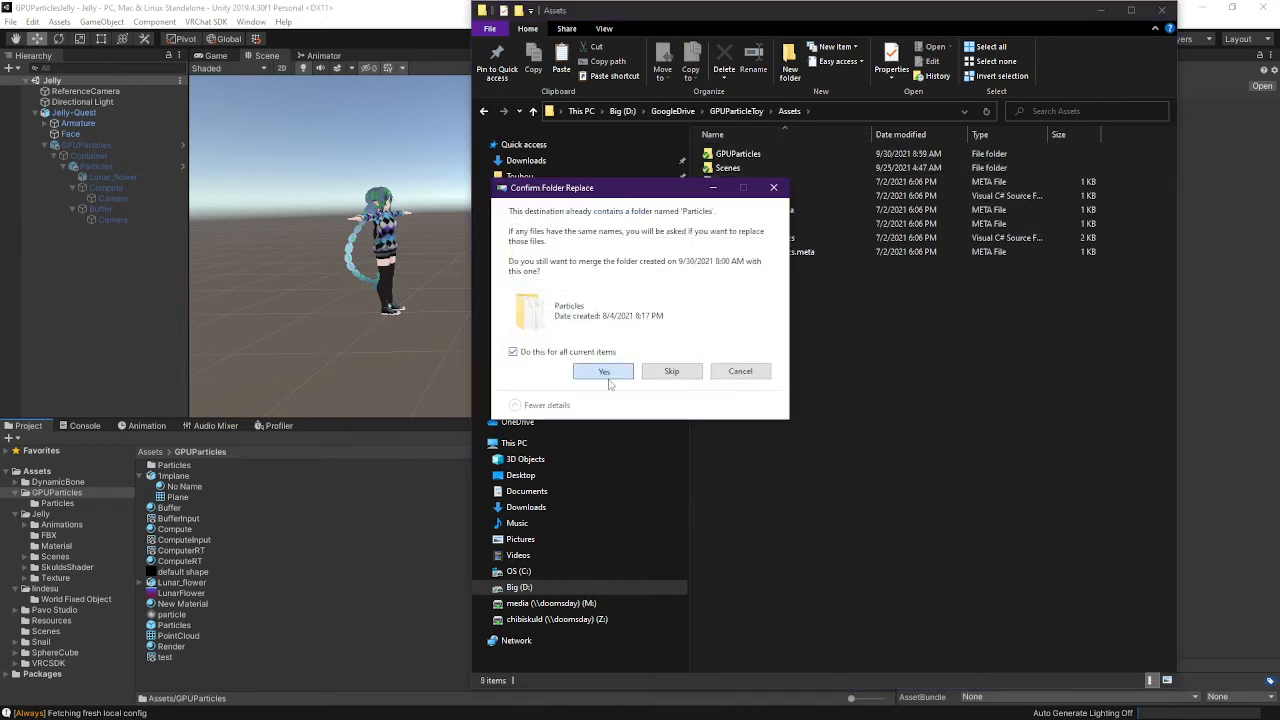
left_click(606, 374)
left_click(660, 266)
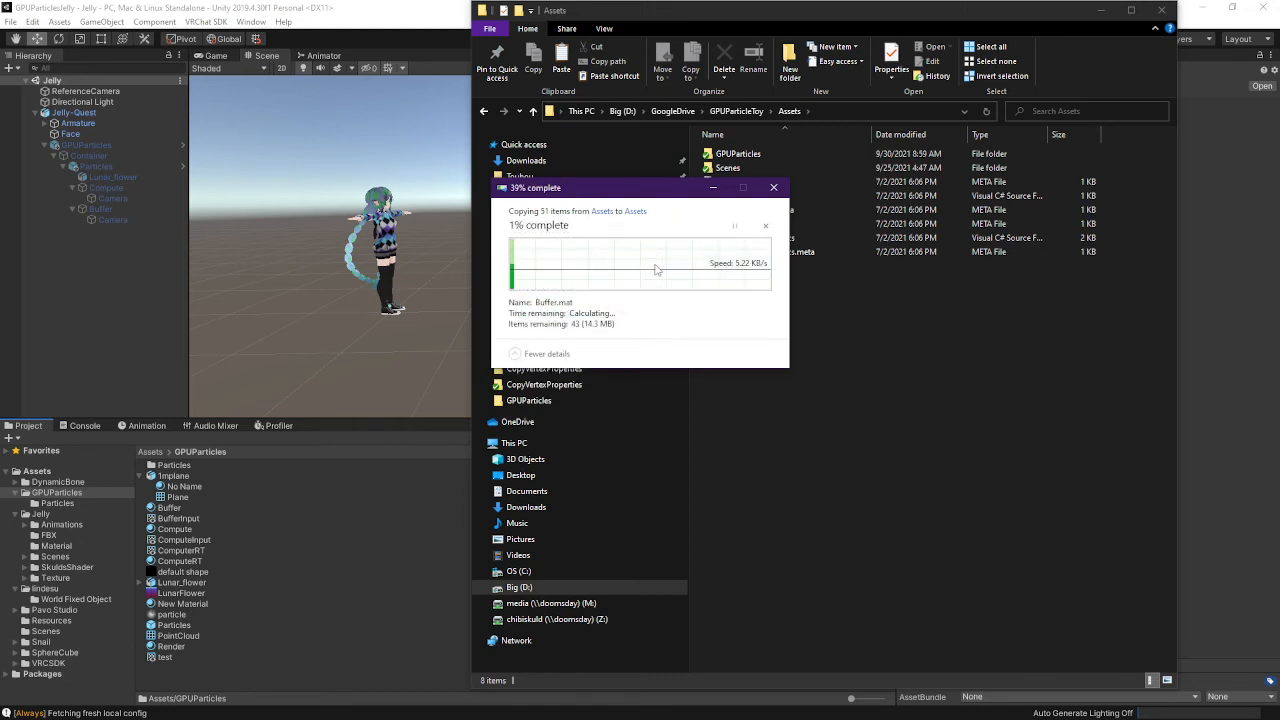
Select GPUParticles and open its Particles prefab for editing
left_click(297, 433)
left_click(100, 134)
left_click(100, 145)
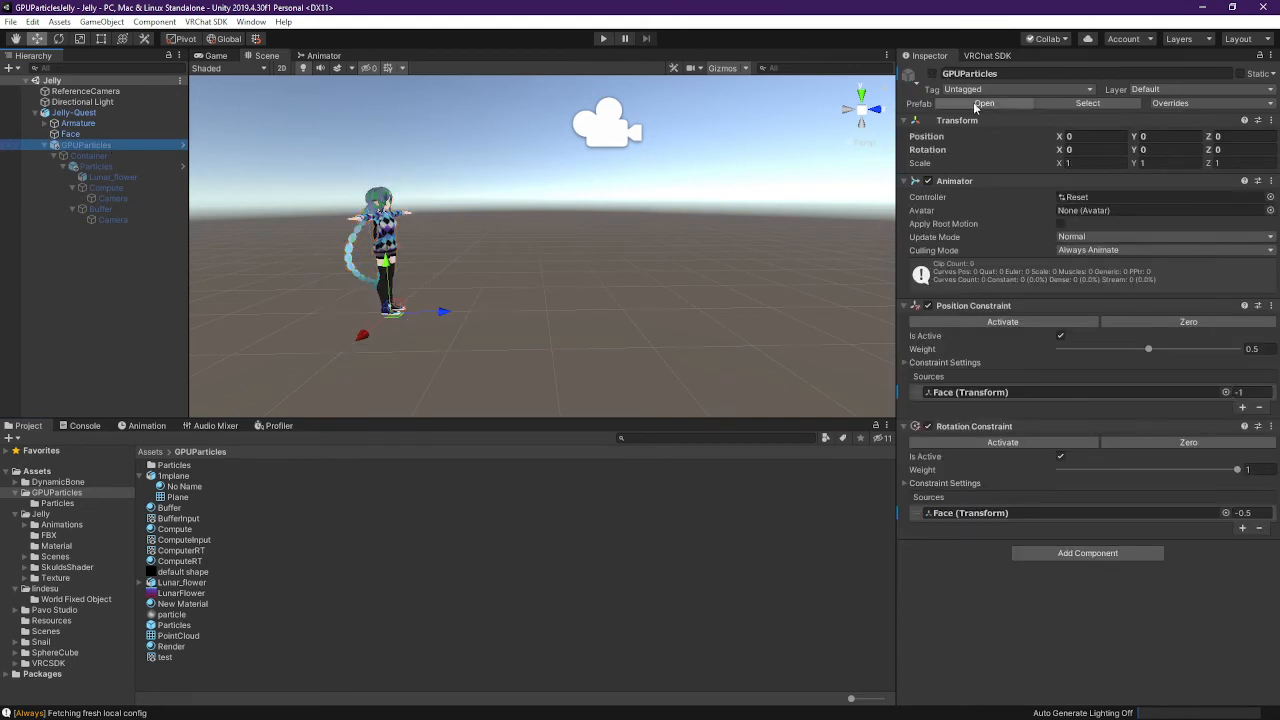
left_click(141, 168)
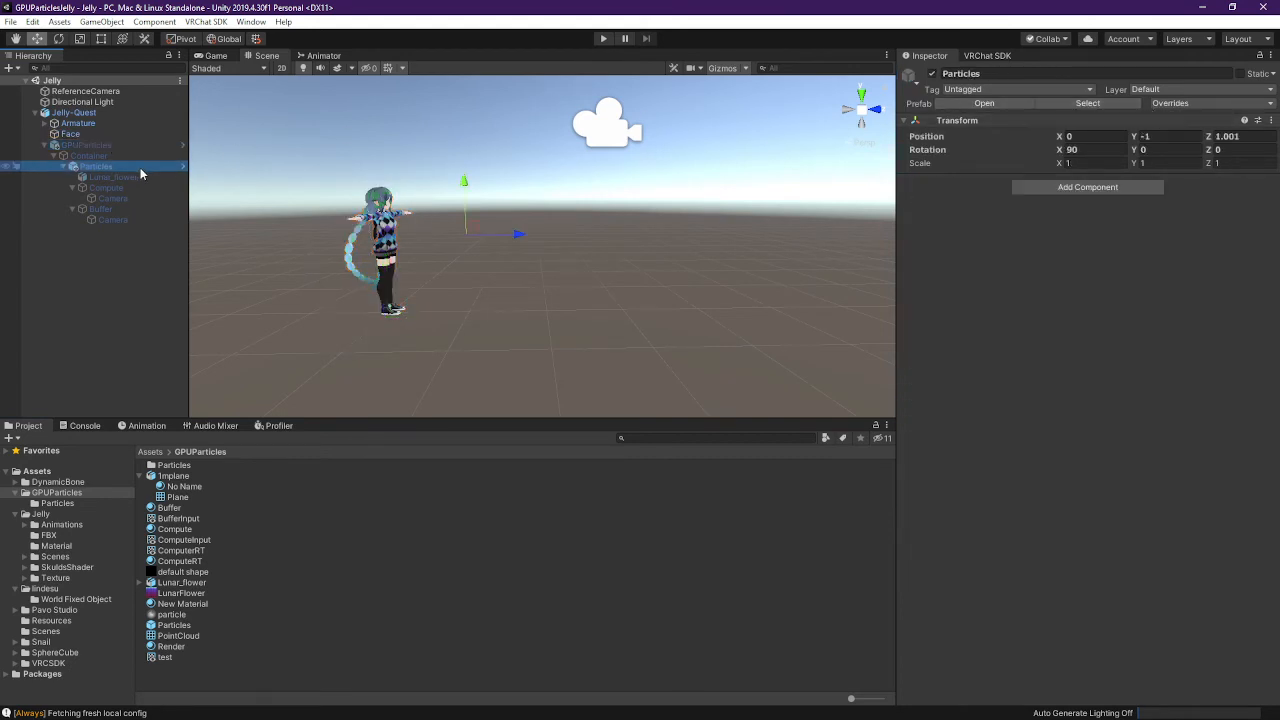
left_click(183, 168)
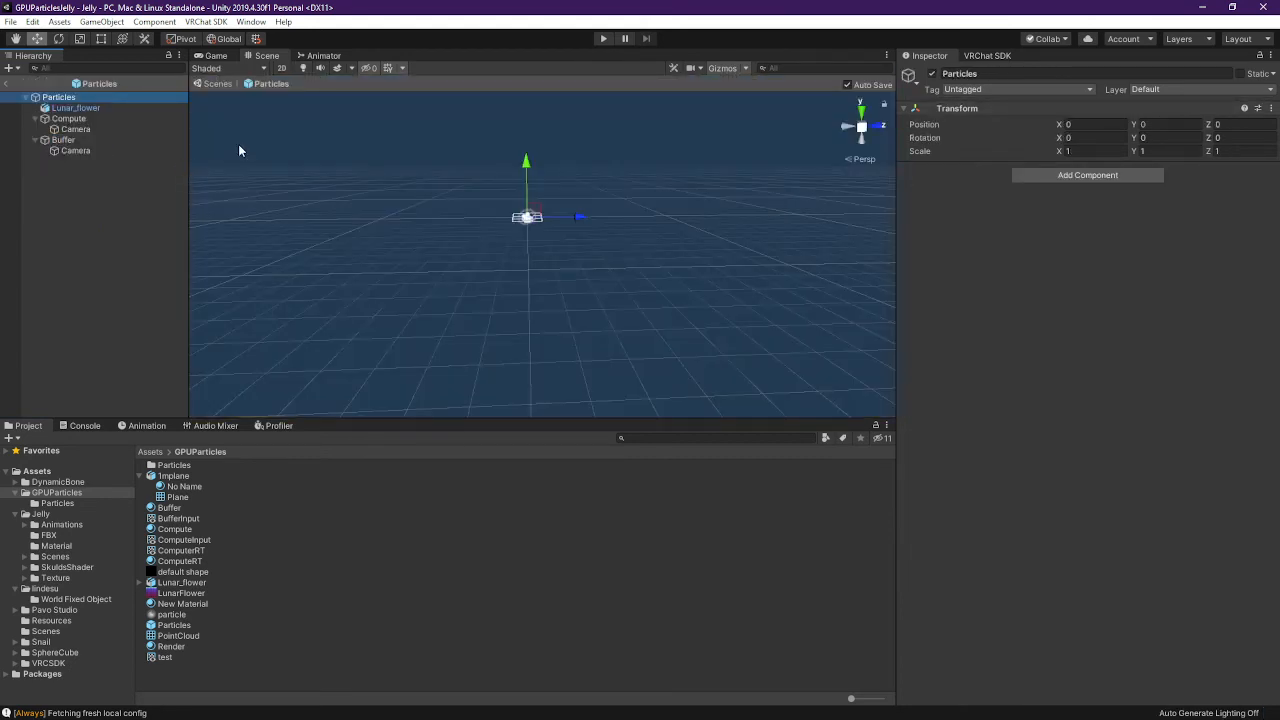
Inspect the Compute and Buffer objects and the cameras under each of them
left_click(114, 129)
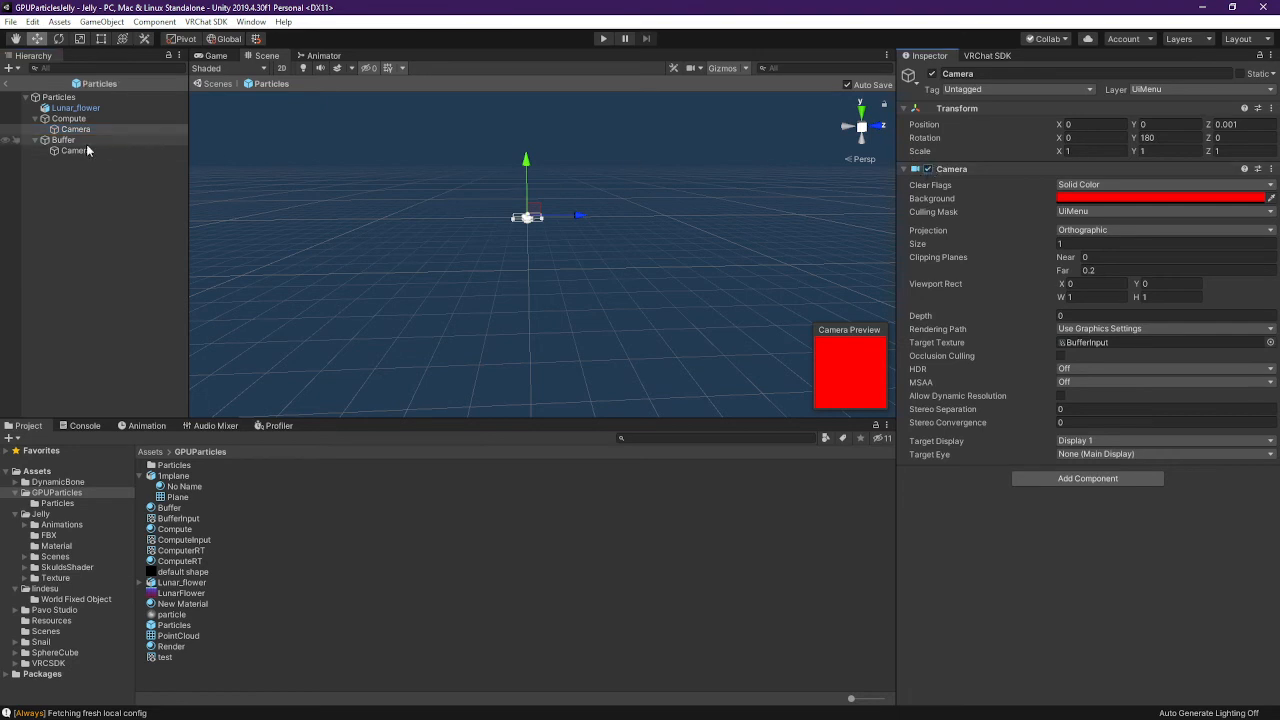
left_click(112, 140)
left_click(117, 150)
left_click(114, 129)
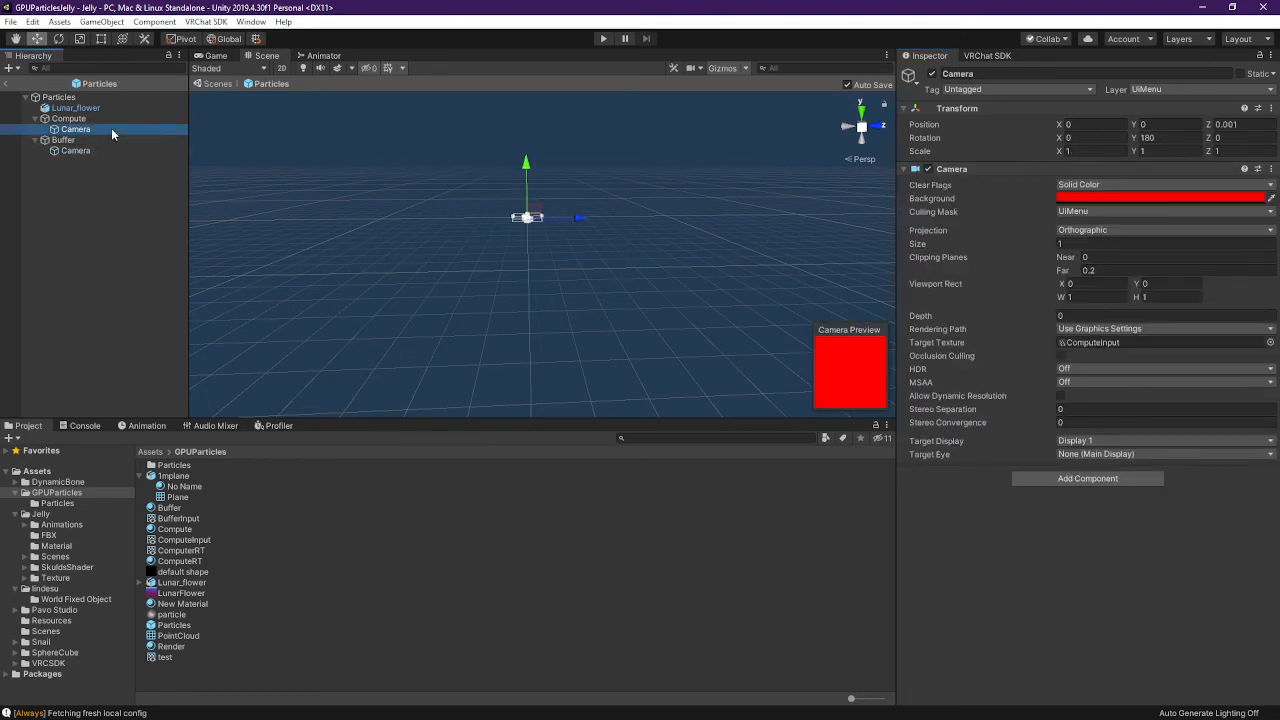
left_click(110, 118)
left_click(95, 140)
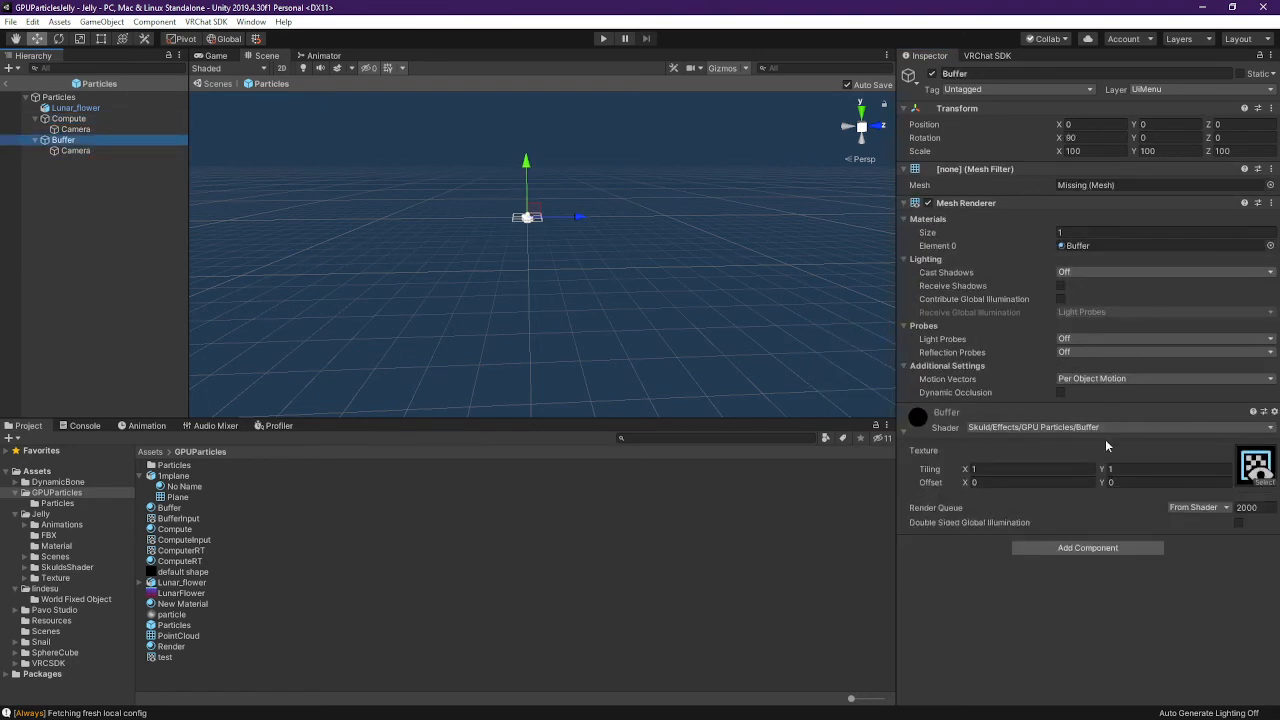
Check the Compute and Buffer material shaders and locate their Compute Input and BufferInput textures
left_click(80, 118)
left_click(1114, 429)
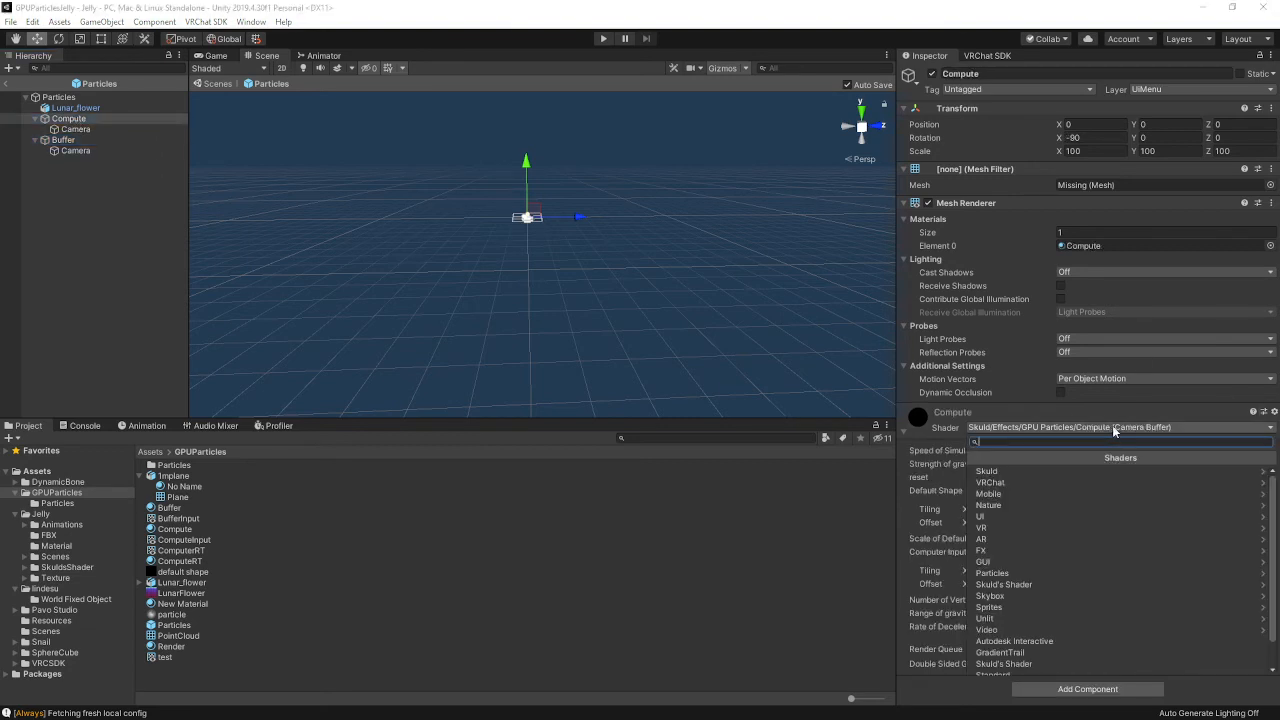
left_click(1175, 407)
left_click(1246, 562)
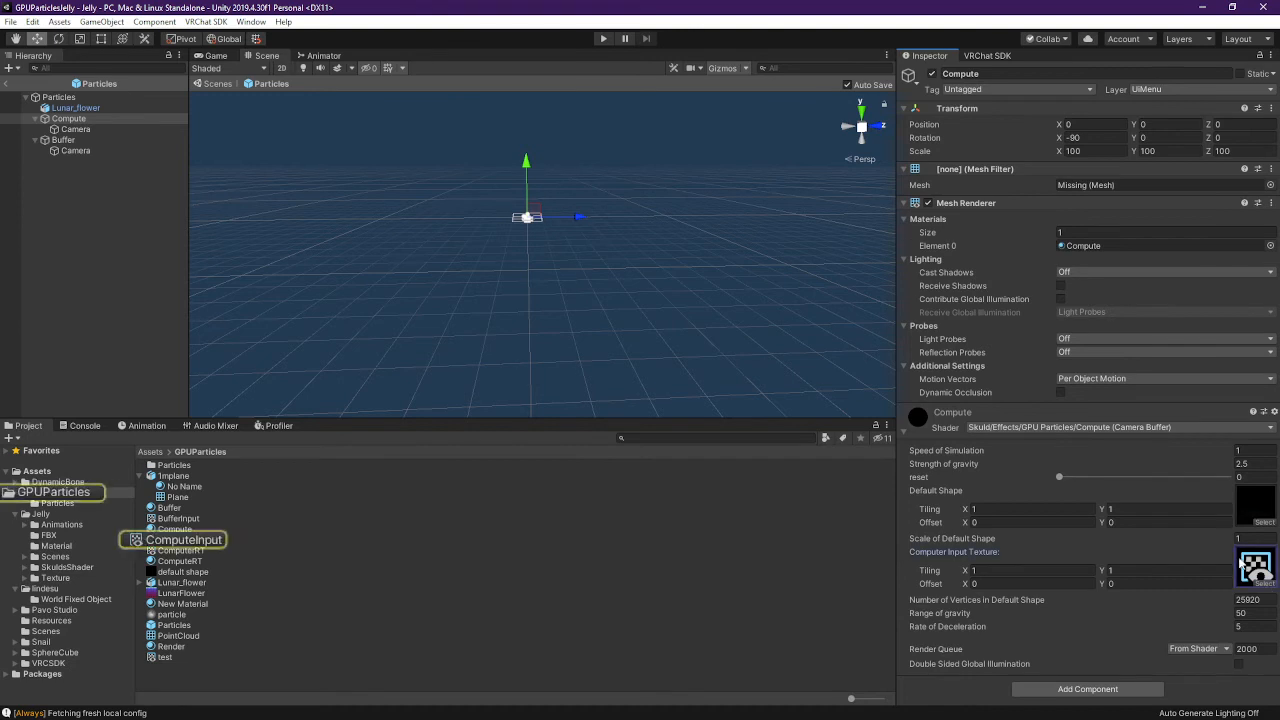
left_click(63, 140)
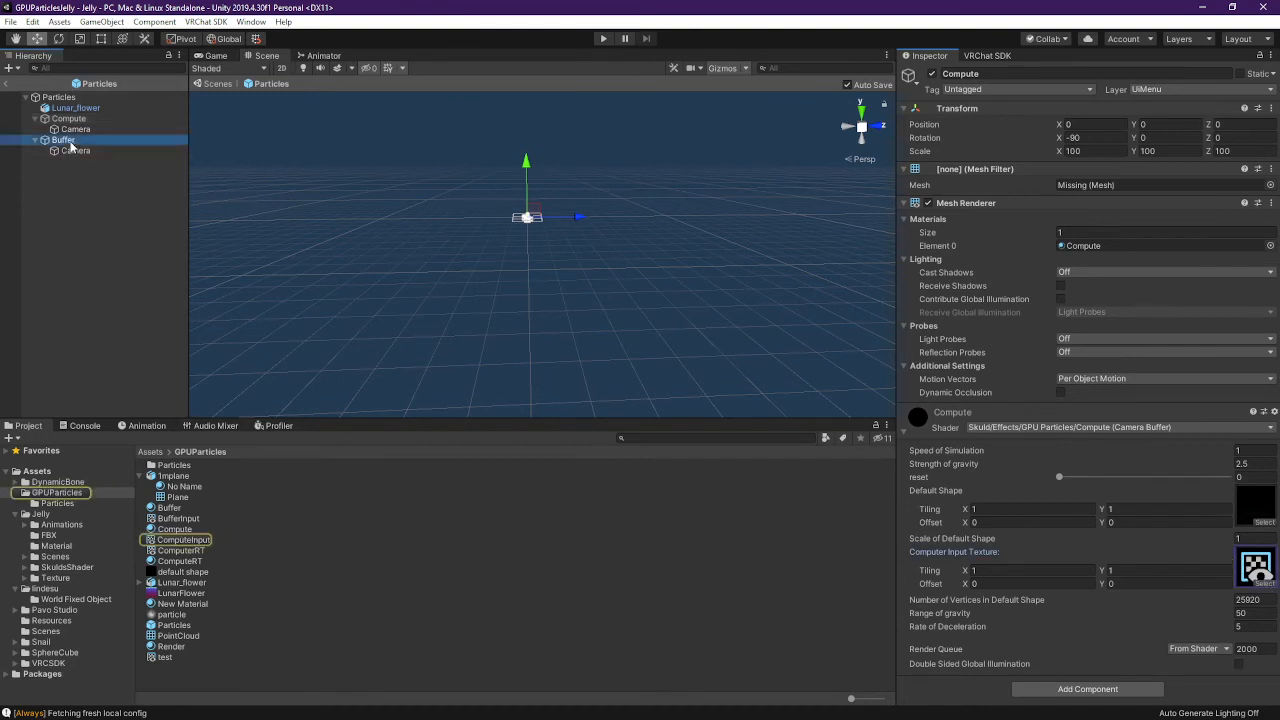
left_click(1255, 476)
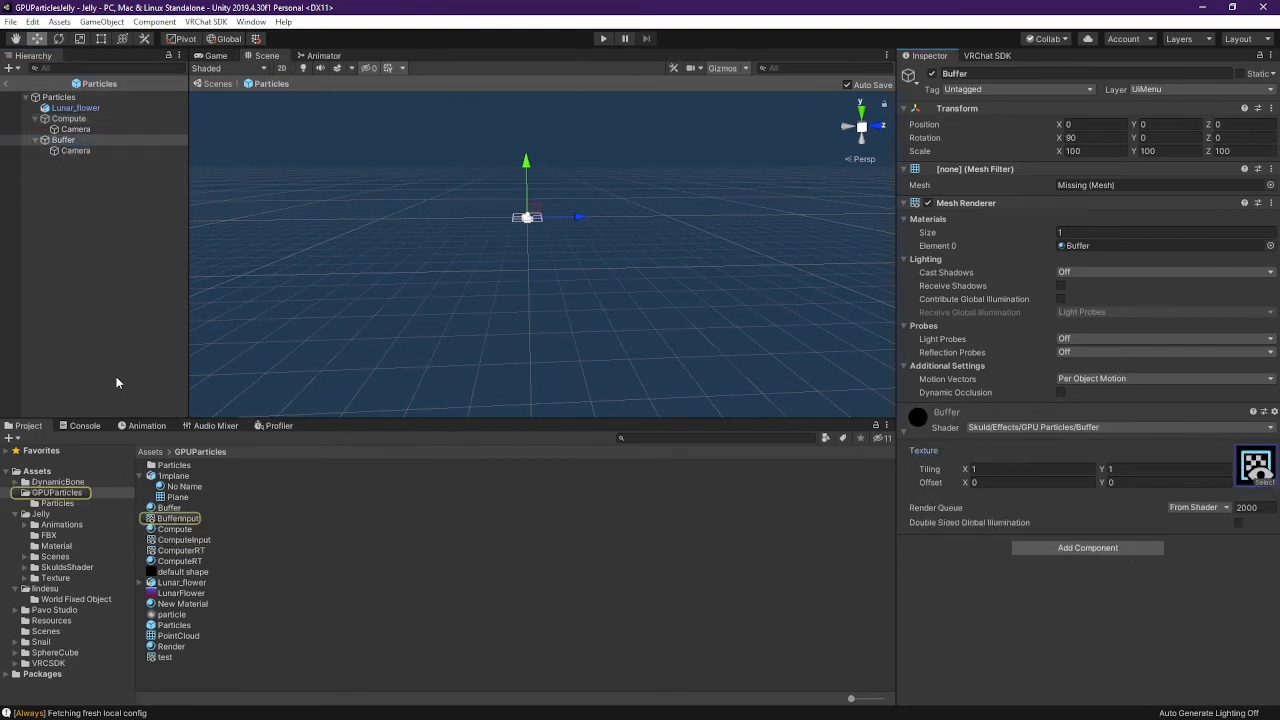
Ping the Target Texture of the Compute and Buffer cameras to confirm BufferInput and ComputeInput
left_click(78, 129)
left_click(1113, 342)
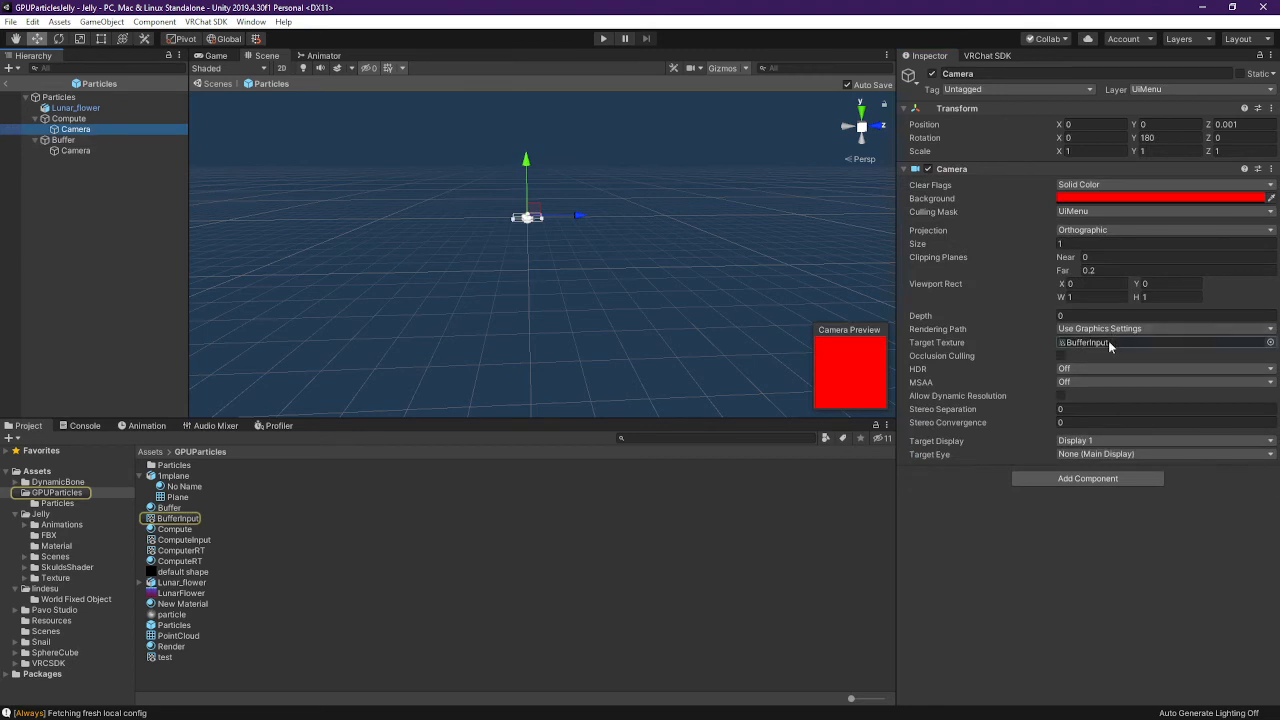
left_click(98, 150)
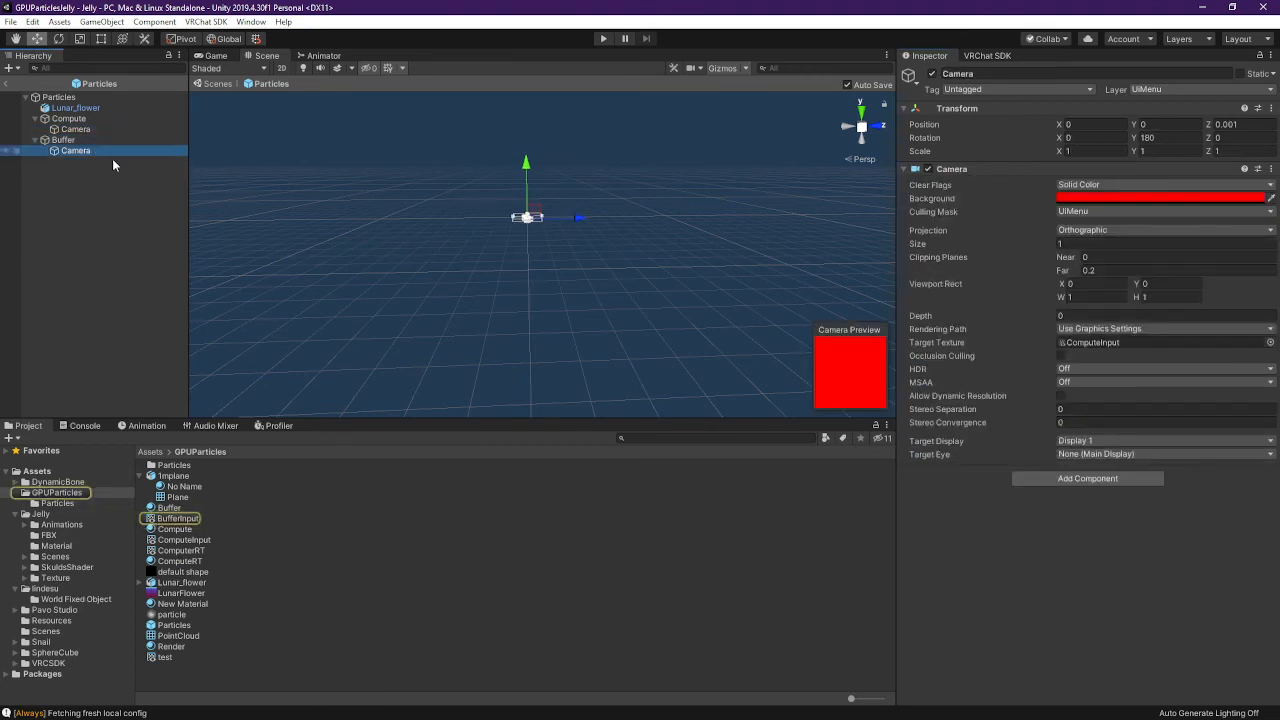
left_click(1093, 345)
Check Lunar_flower's Mesh_36, then select Compute and find its mesh is missing
left_click(80, 108)
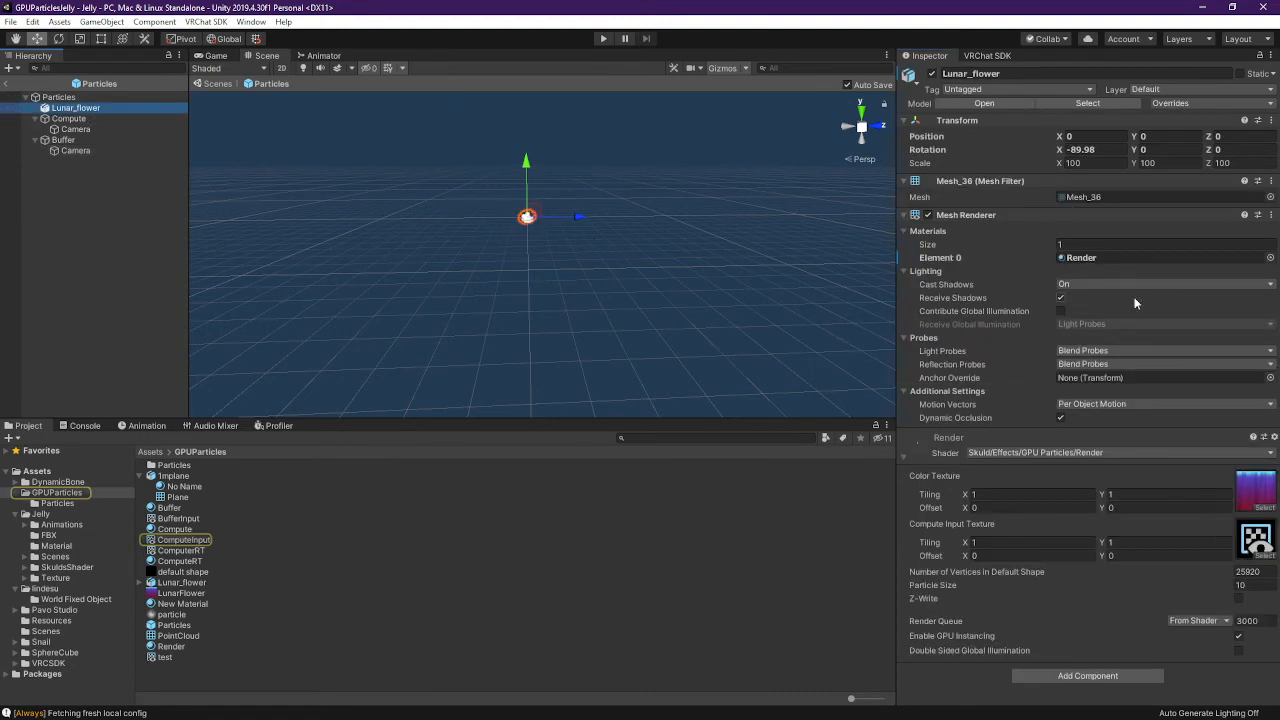
left_click(1093, 198)
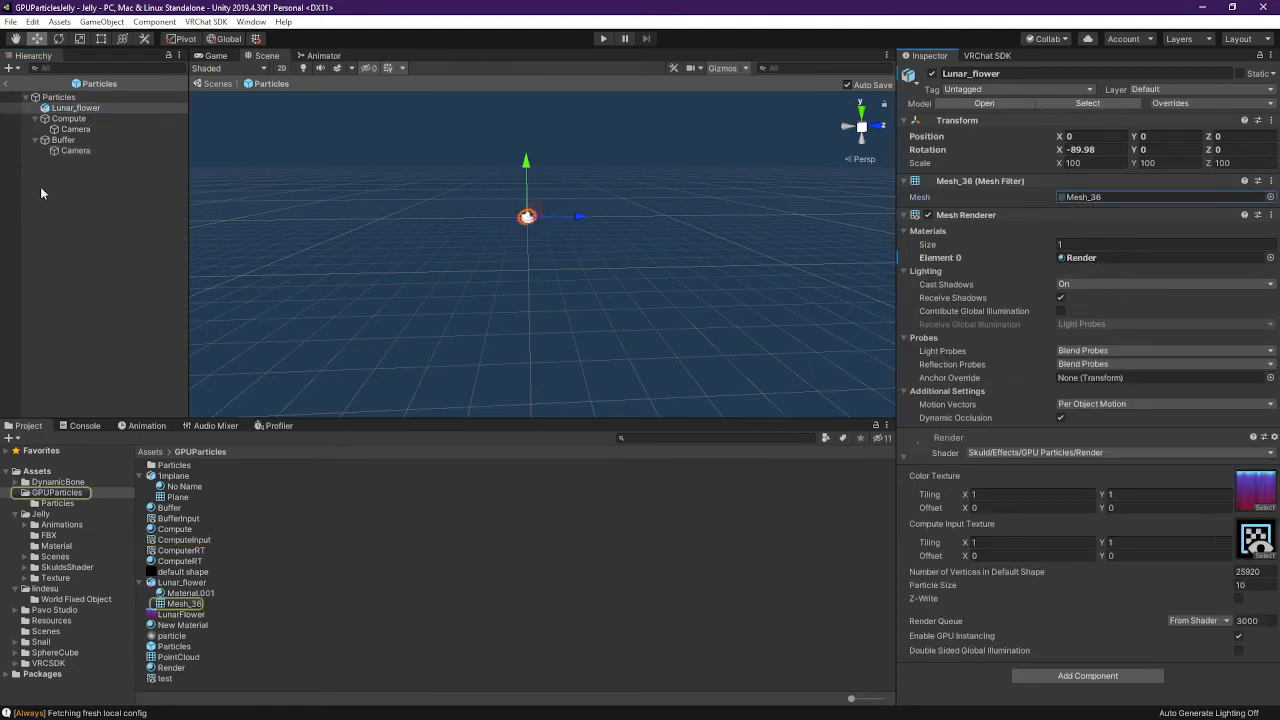
left_click(69, 118)
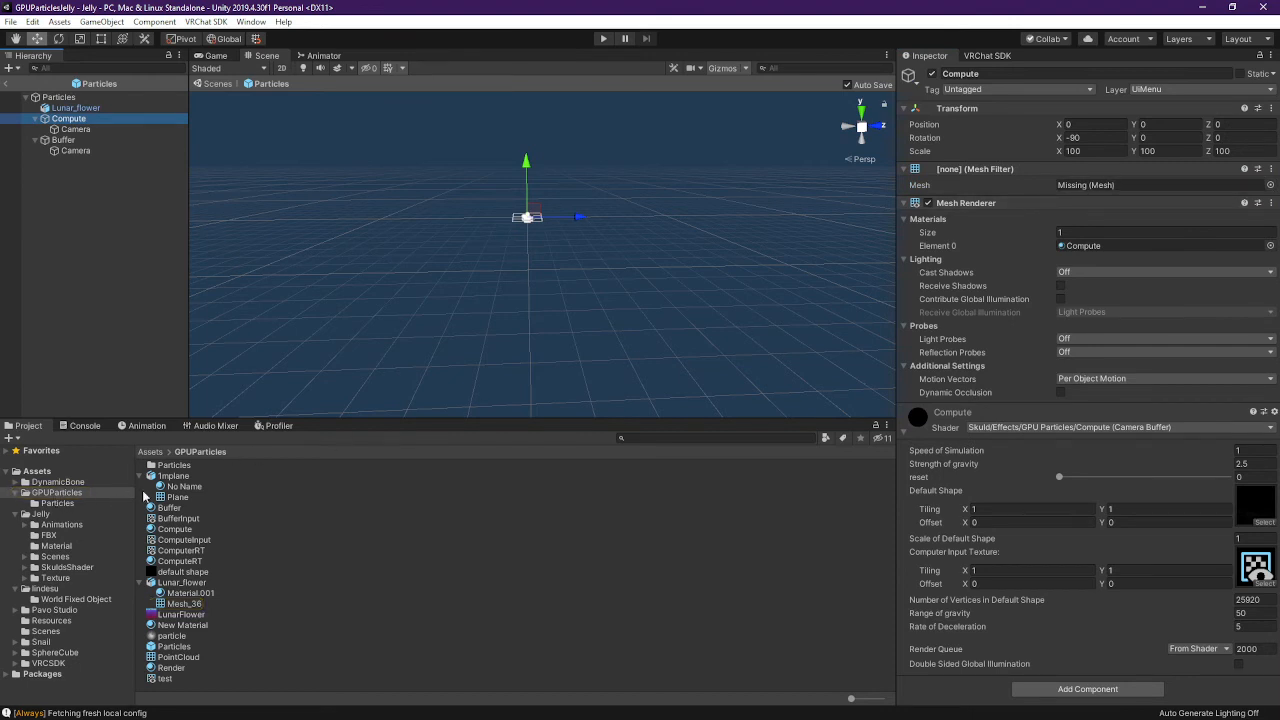
Drag the Plane mesh into the Mesh Filter of both Compute and Buffer
left_click_drag(147, 497, 1120, 187)
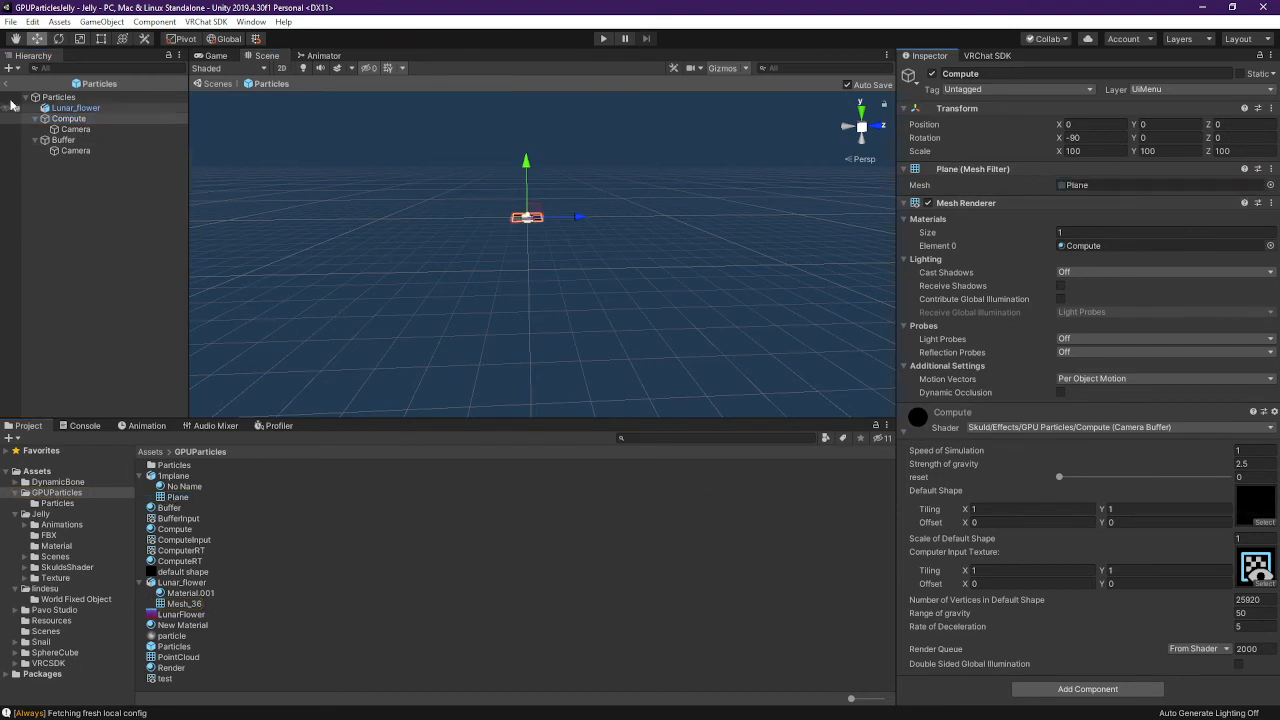
left_click(63, 140)
left_click_drag(178, 499, 1120, 186)
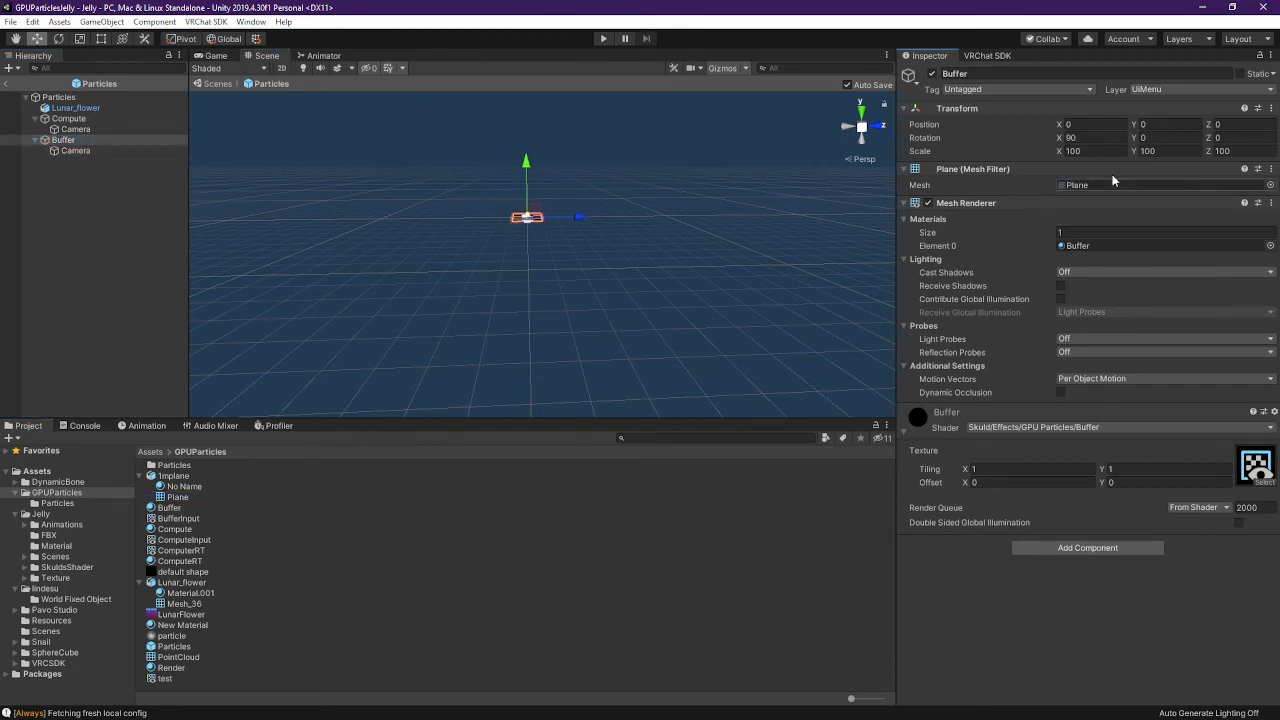
Exit prefab mode from the Particles root back to the Jelly scene
left_click(134, 186)
left_click(58, 97)
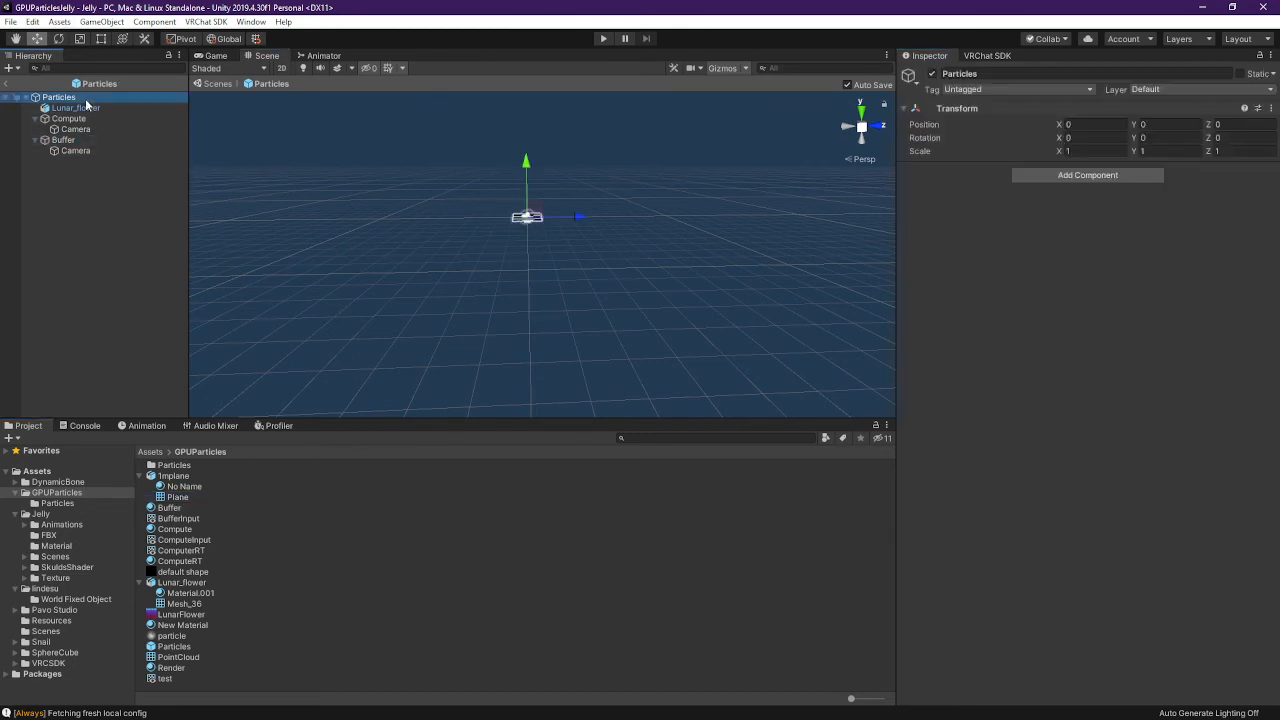
left_click(70, 107)
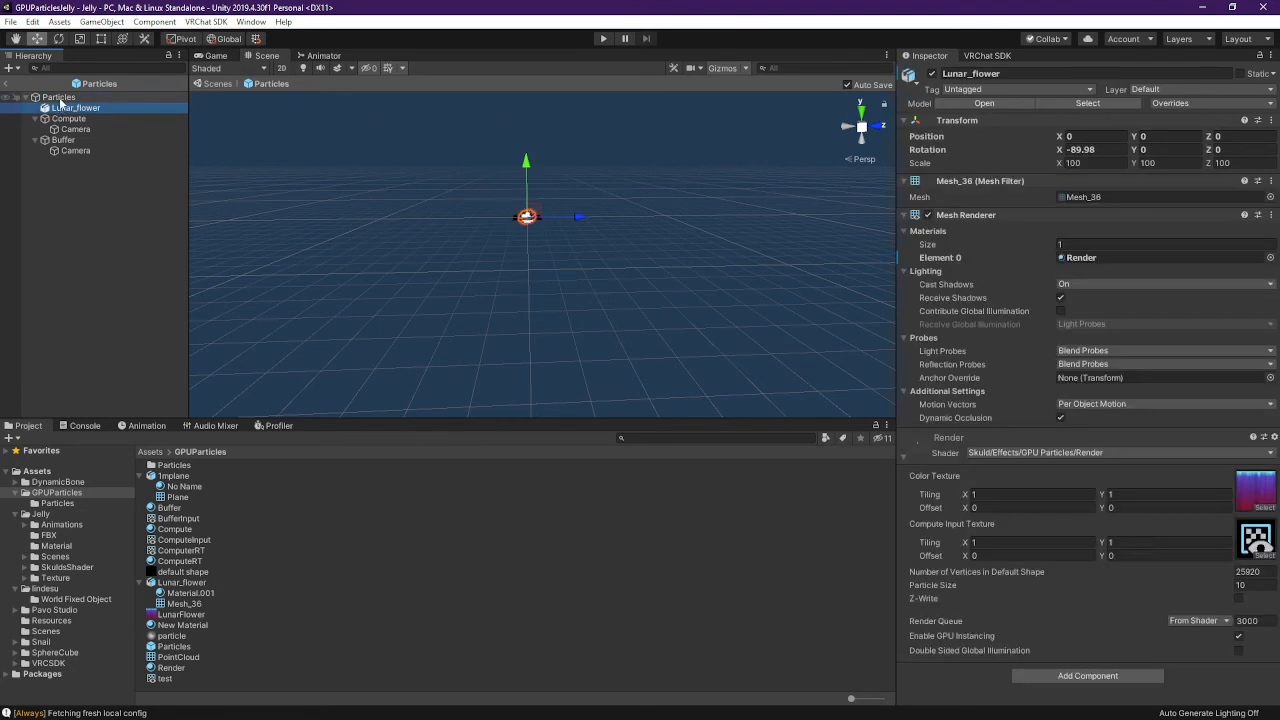
left_click(58, 97)
left_click(8, 83)
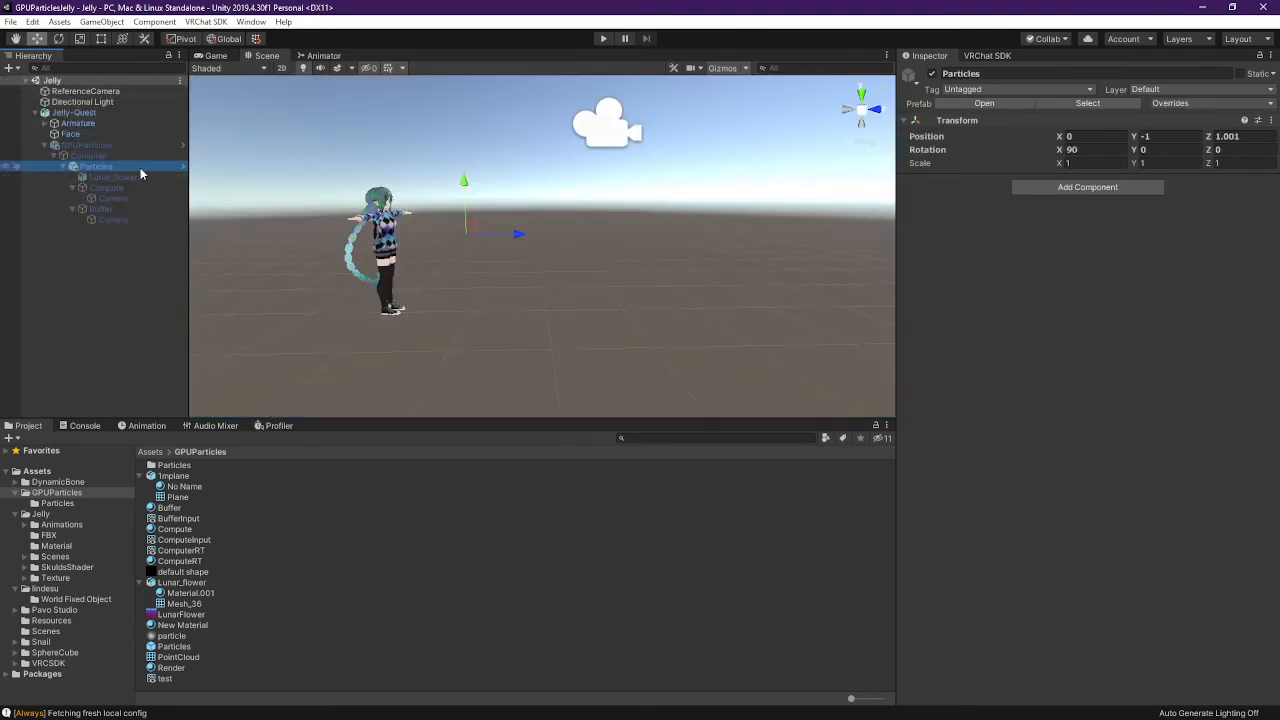
key("alt+Tab")
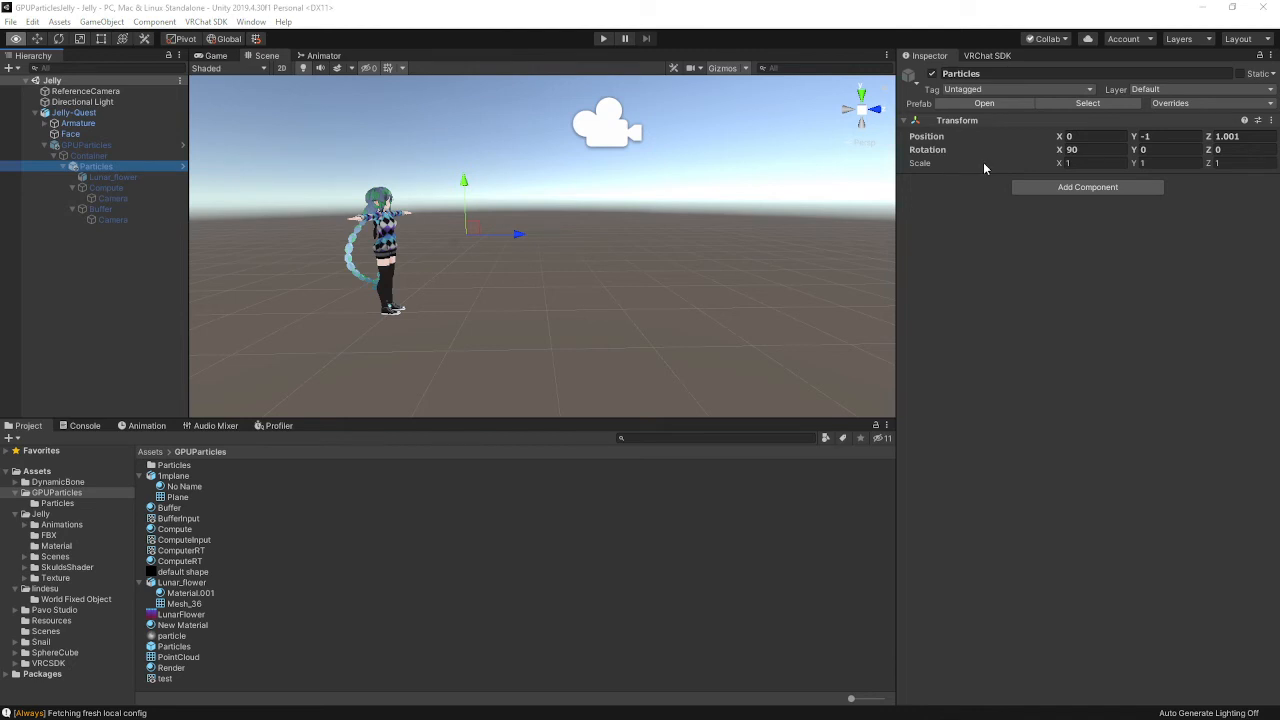
Save the Jelly scene with File > Save
left_click(557, 8)
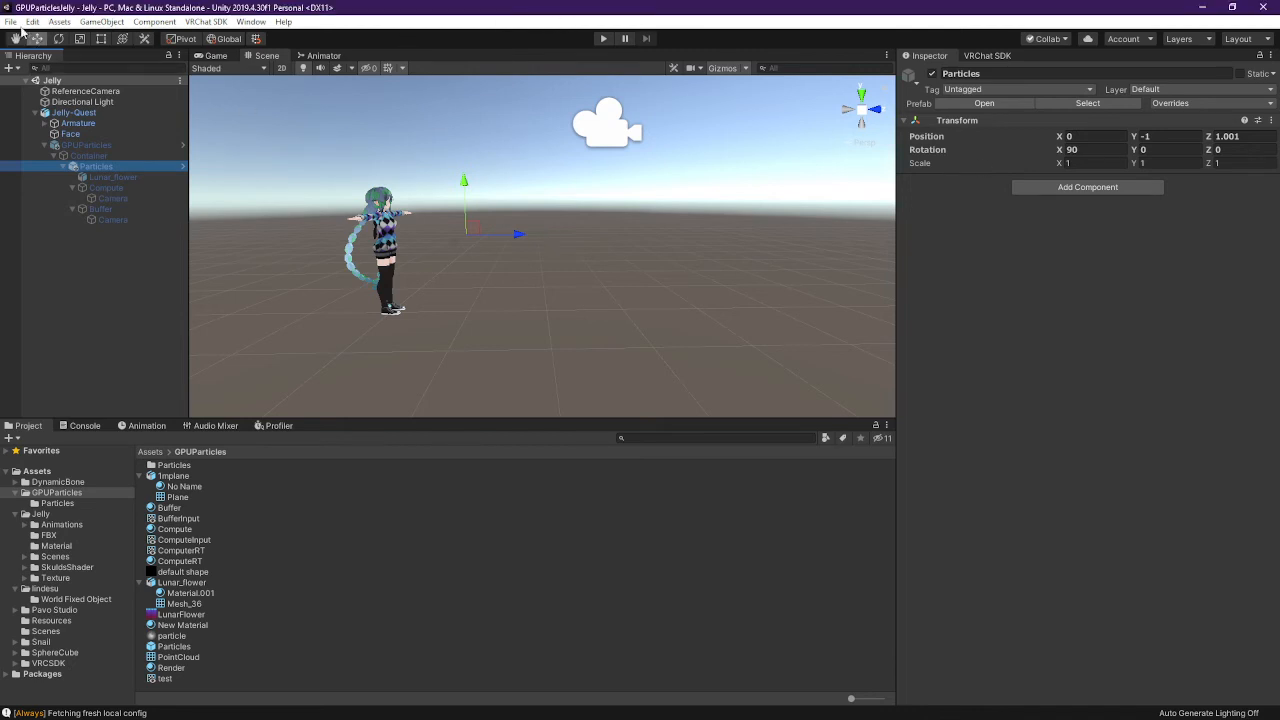
left_click(12, 22)
left_click(48, 72)
left_click(12, 22)
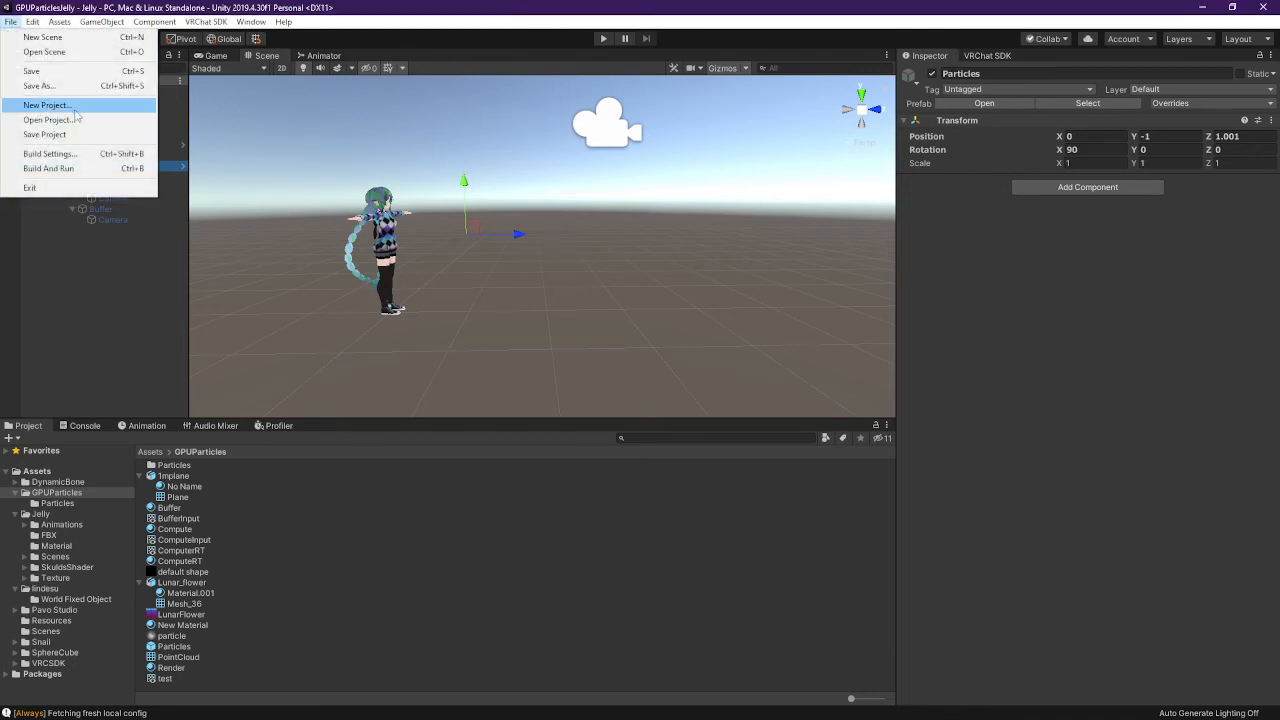
left_click(98, 300)
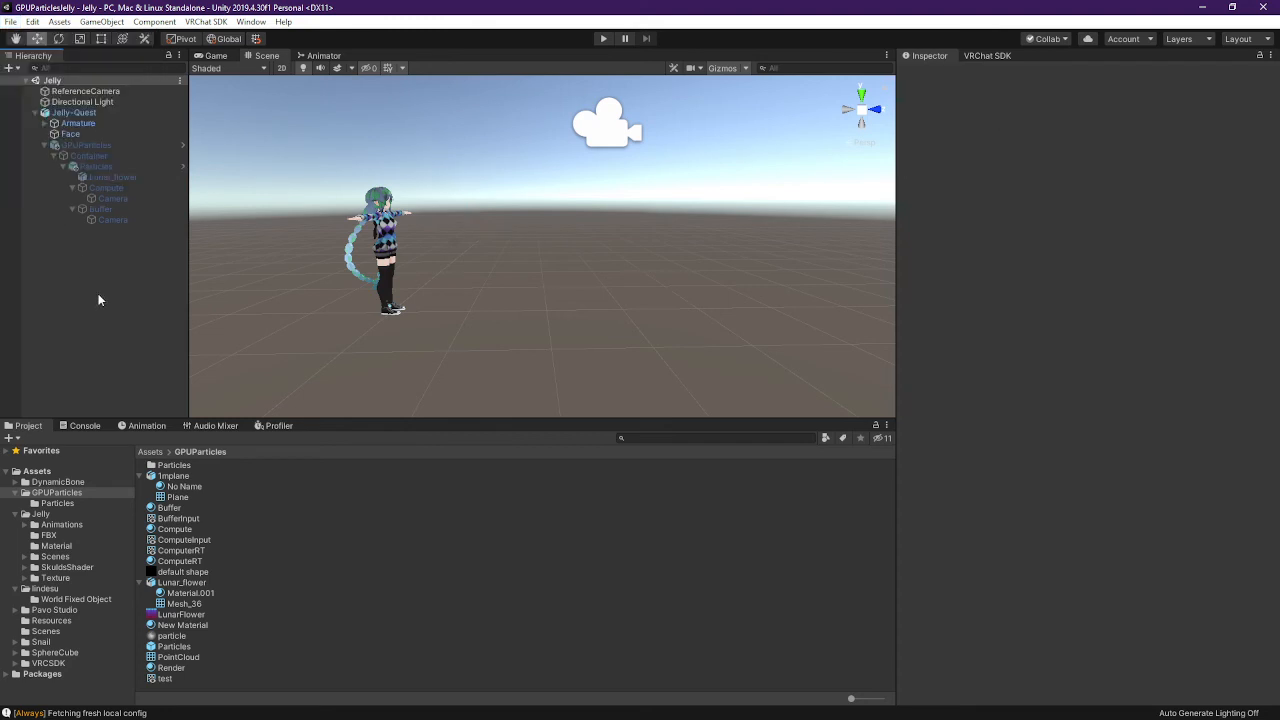
key("alt+Tab")
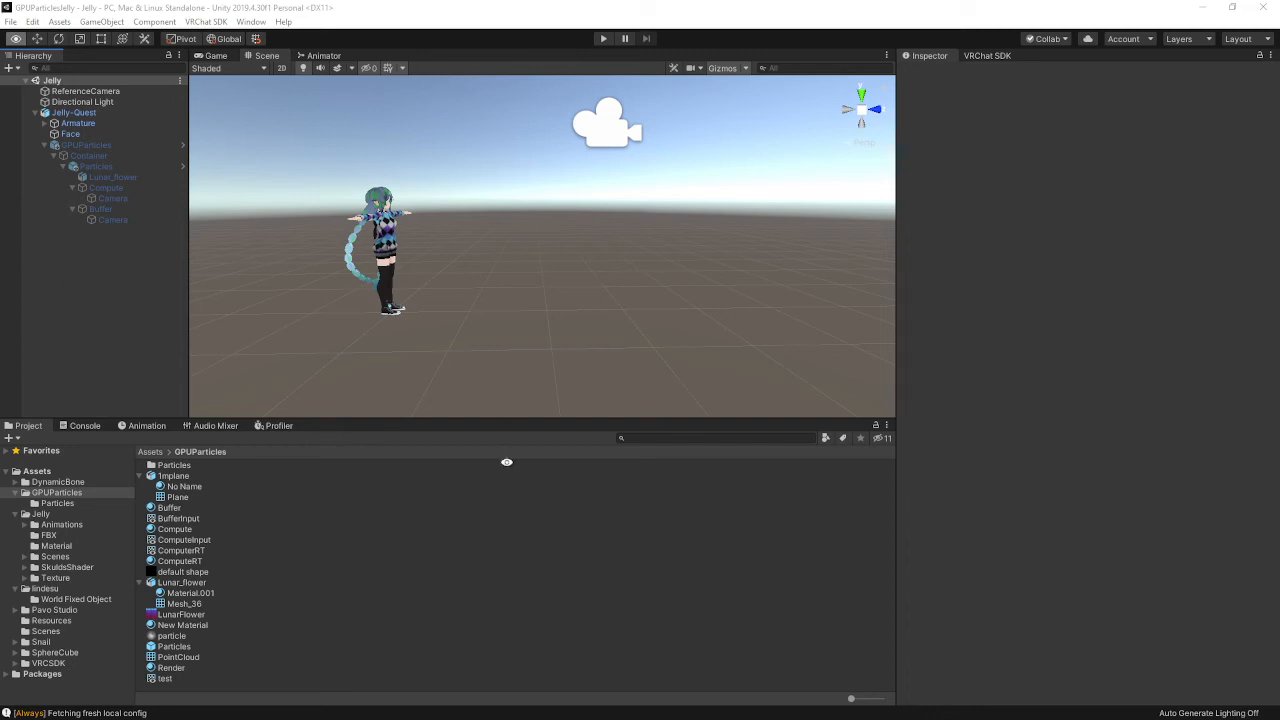
Place the Jelly project and GPUParticleToy Assets Explorer windows side by side
key("alt+Tab")
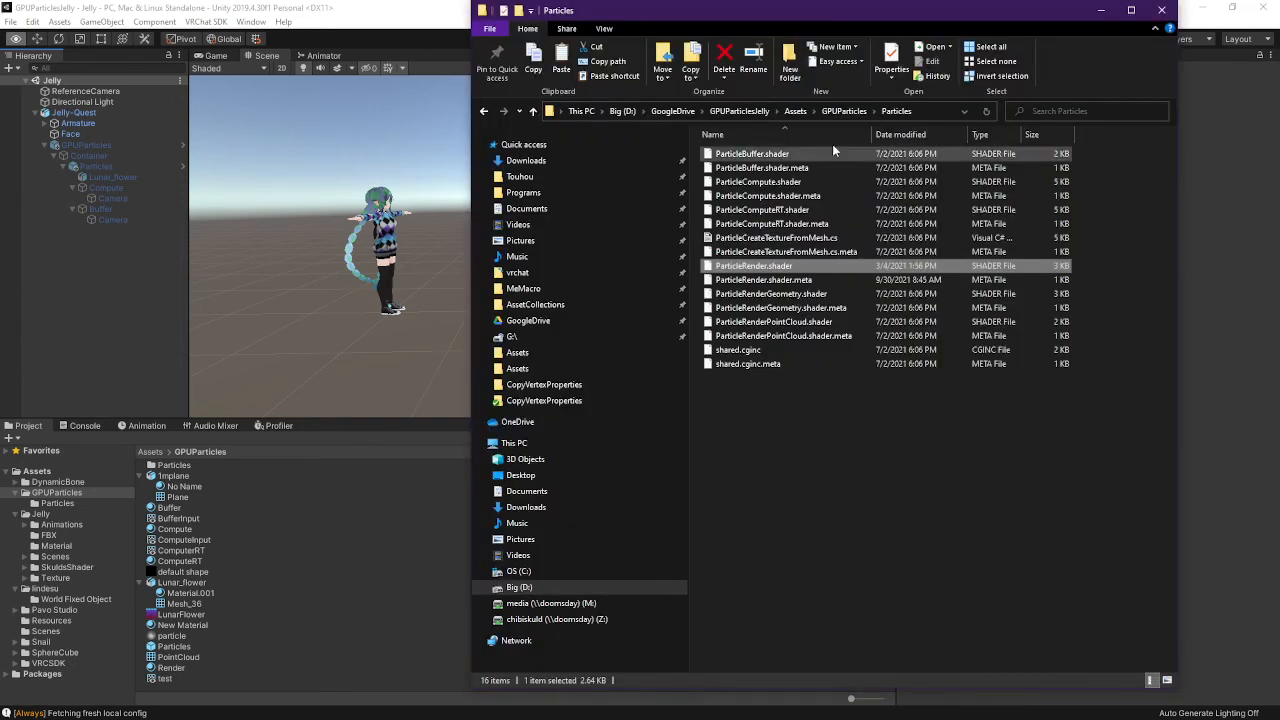
left_click_drag(963, 7, 1062, 6)
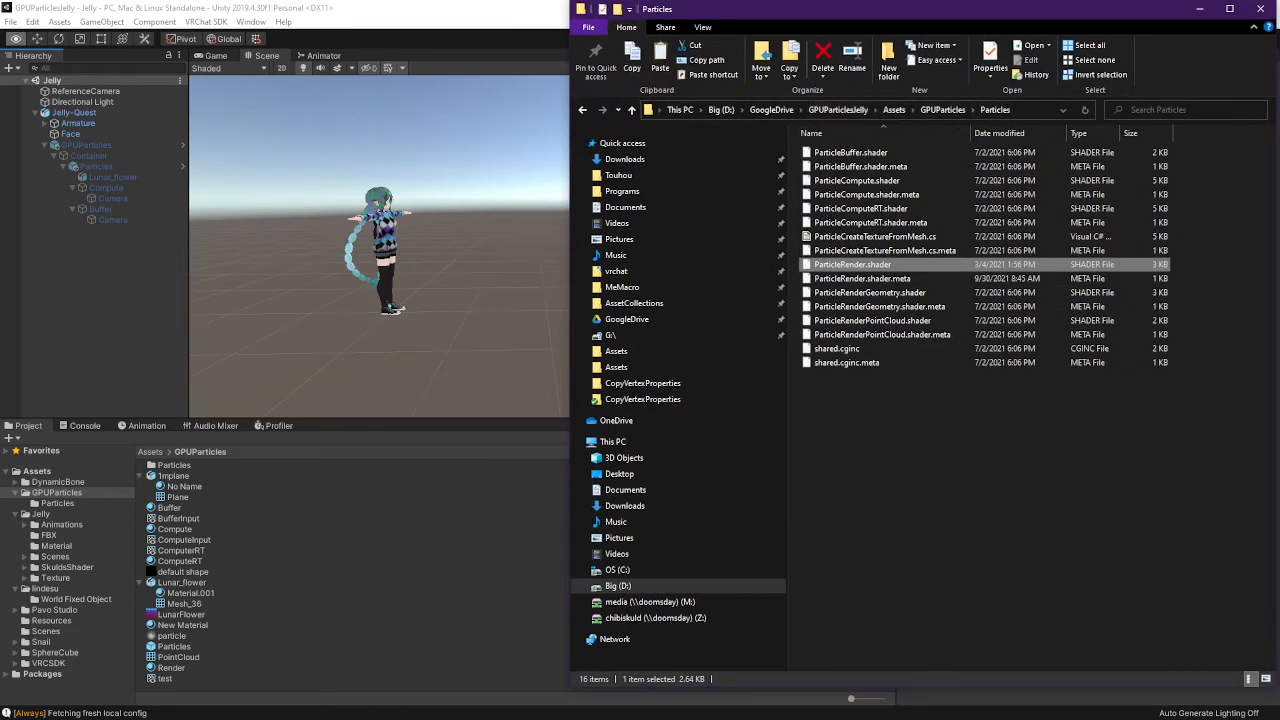
key("alt+Tab")
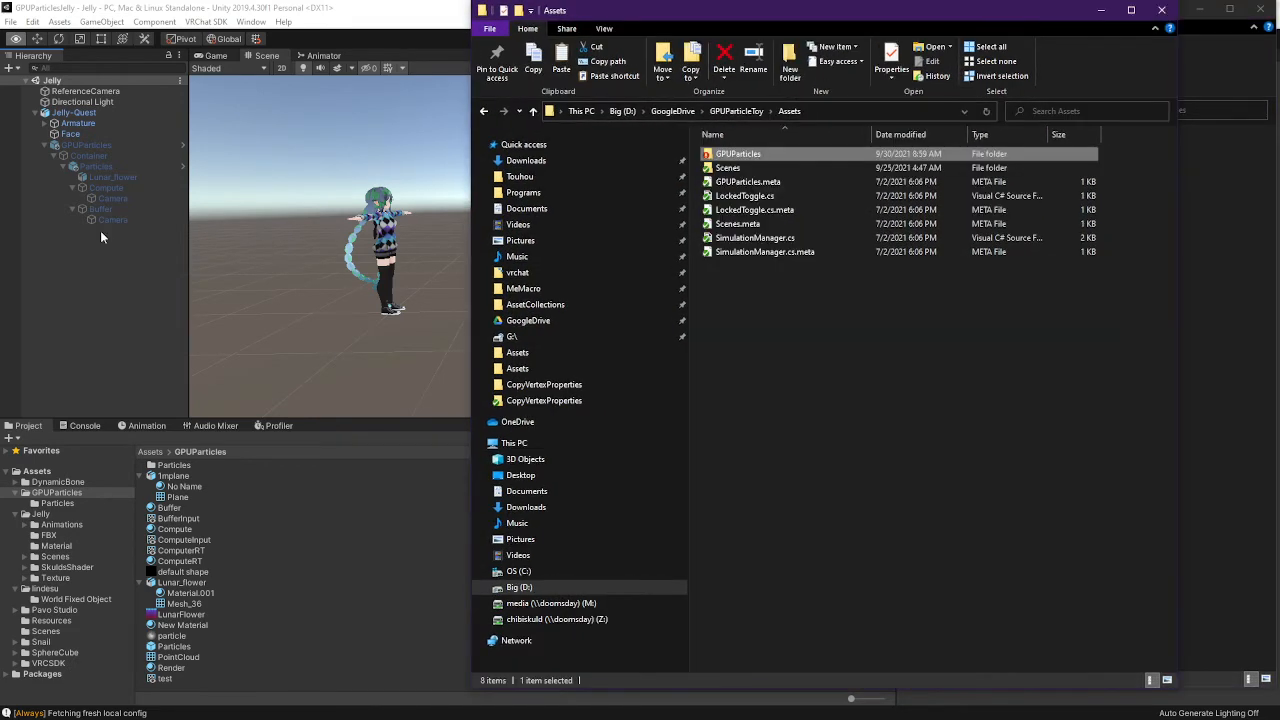
left_click_drag(922, 10, 509, 22)
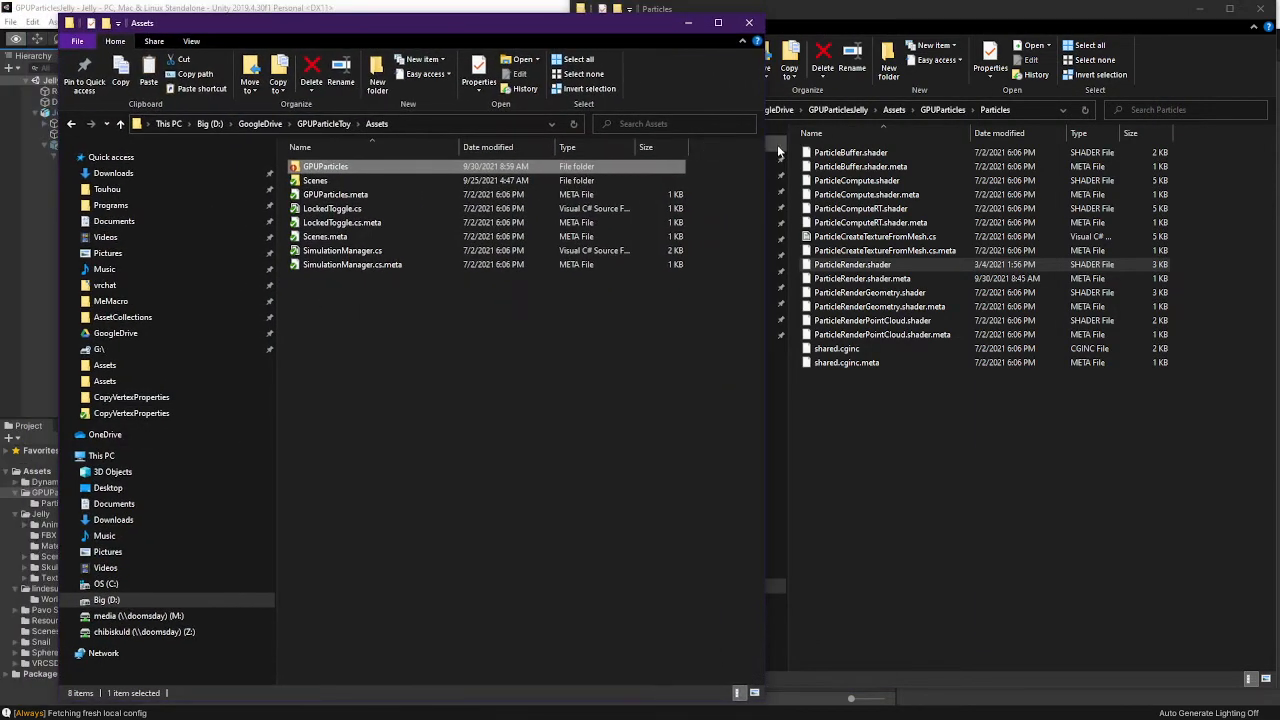
left_click(890, 110)
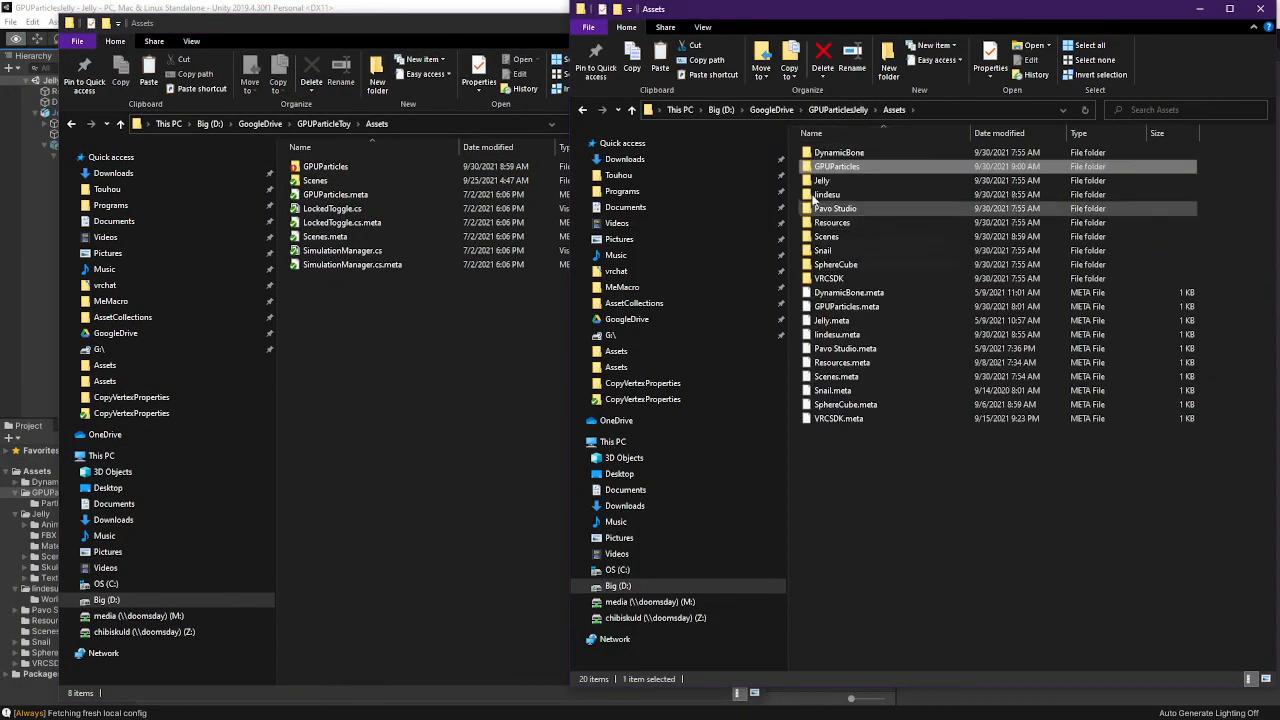
left_click(131, 413)
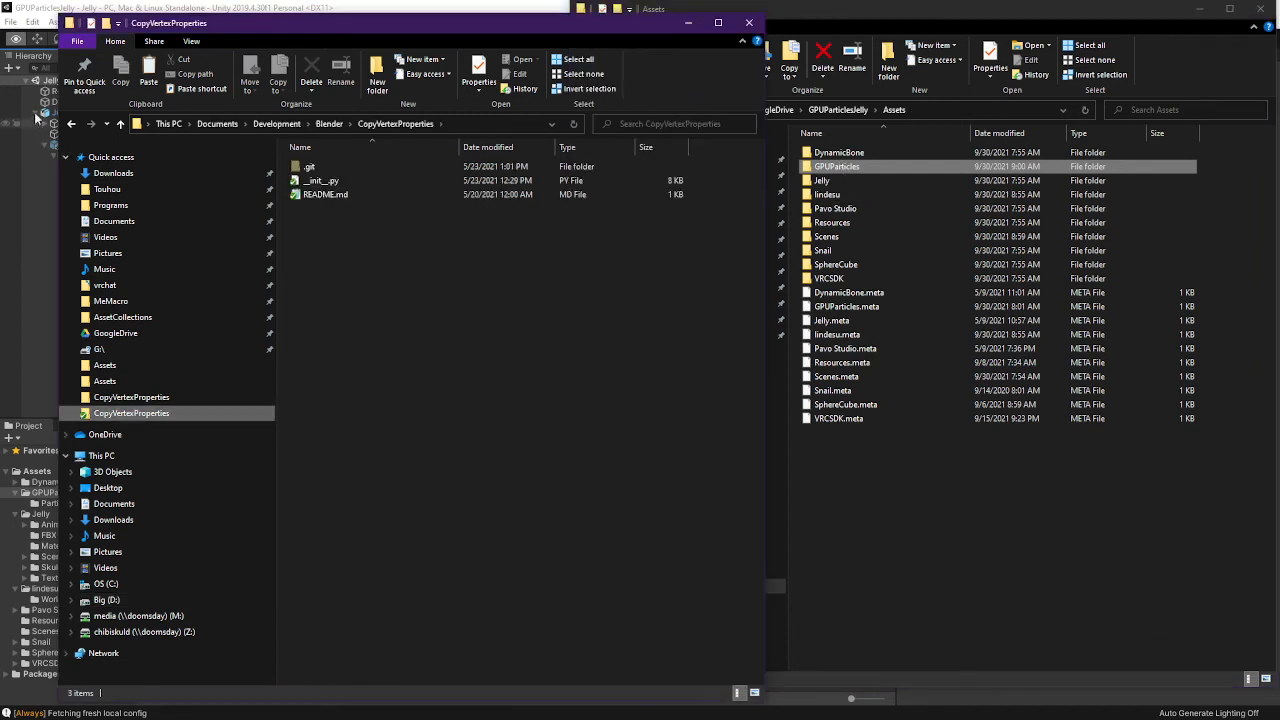
left_click(70, 123)
Paste GPUParticles into GPUParticleToy\Assets, merging and replacing files, then open Git Bash there
key("ctrl+v")
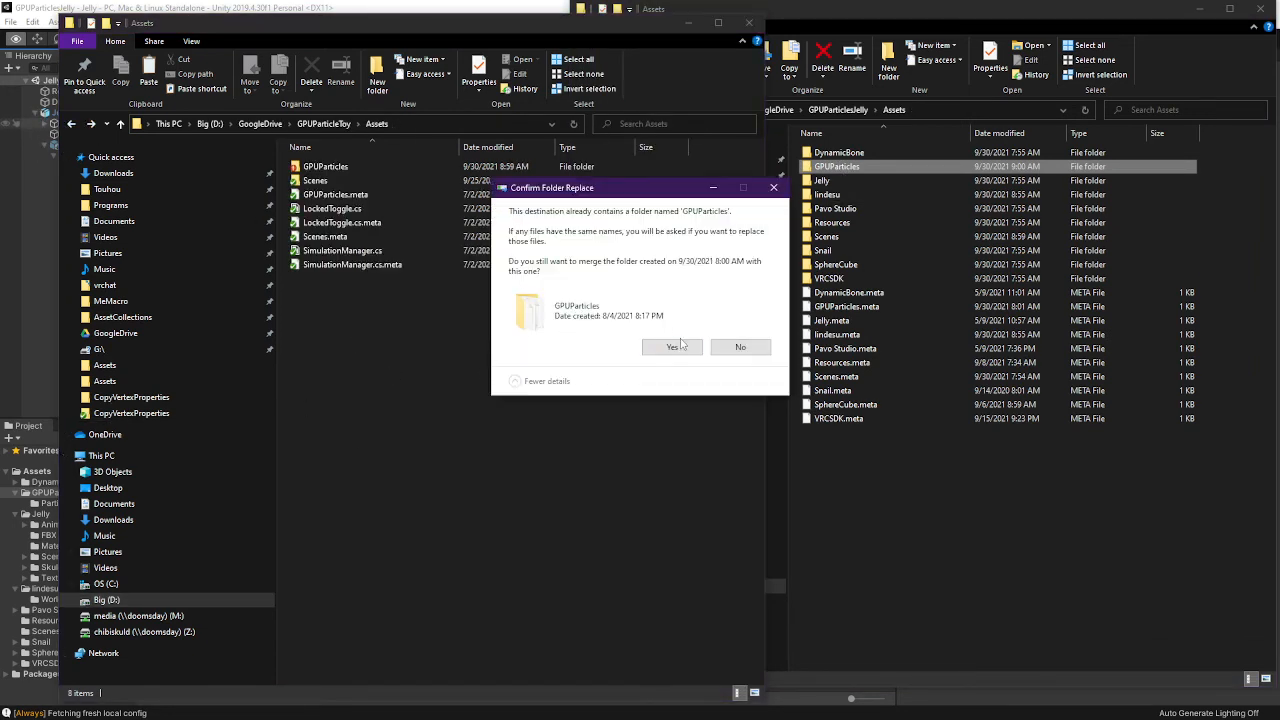
left_click(677, 348)
left_click(597, 364)
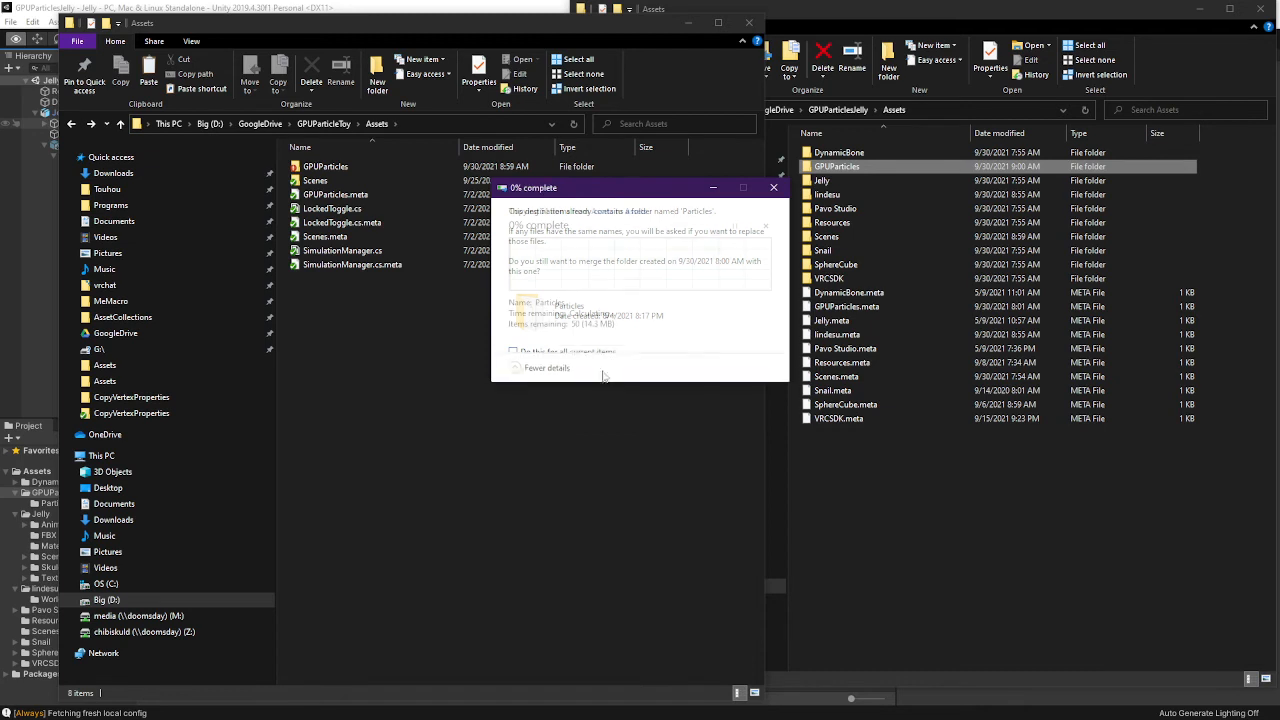
left_click(640, 262)
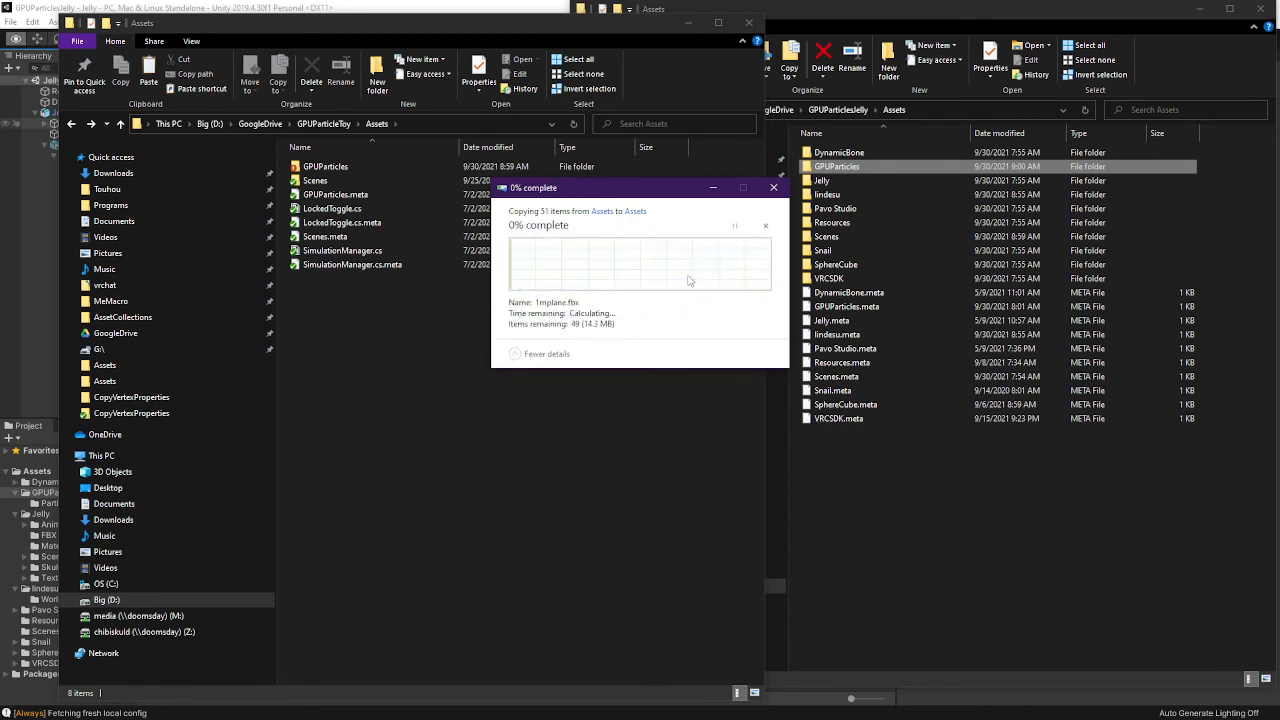
right_click(432, 317)
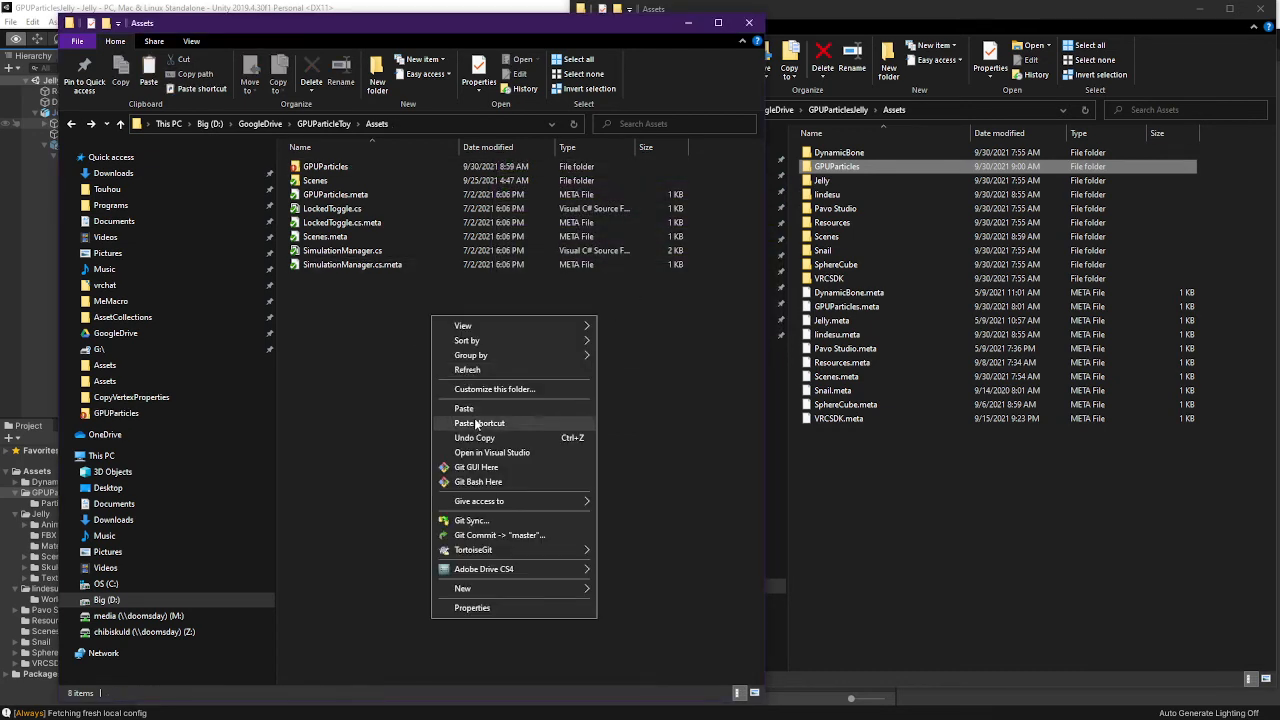
left_click(501, 484)
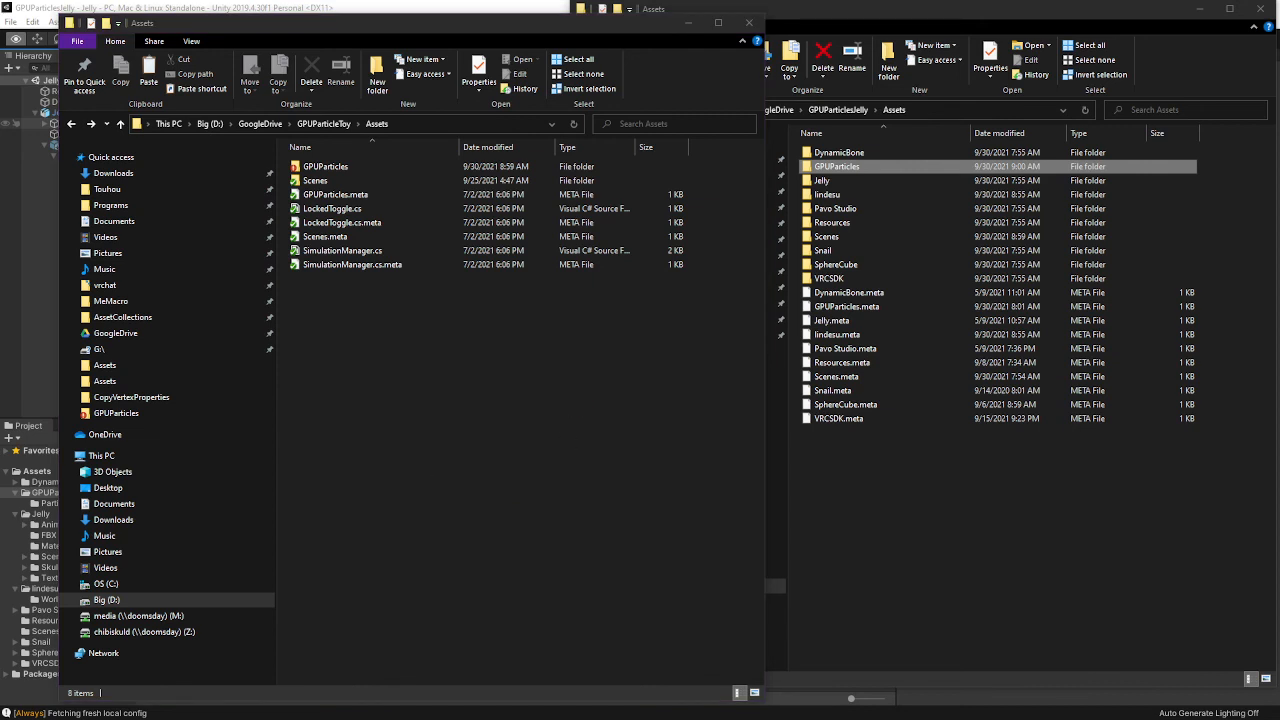
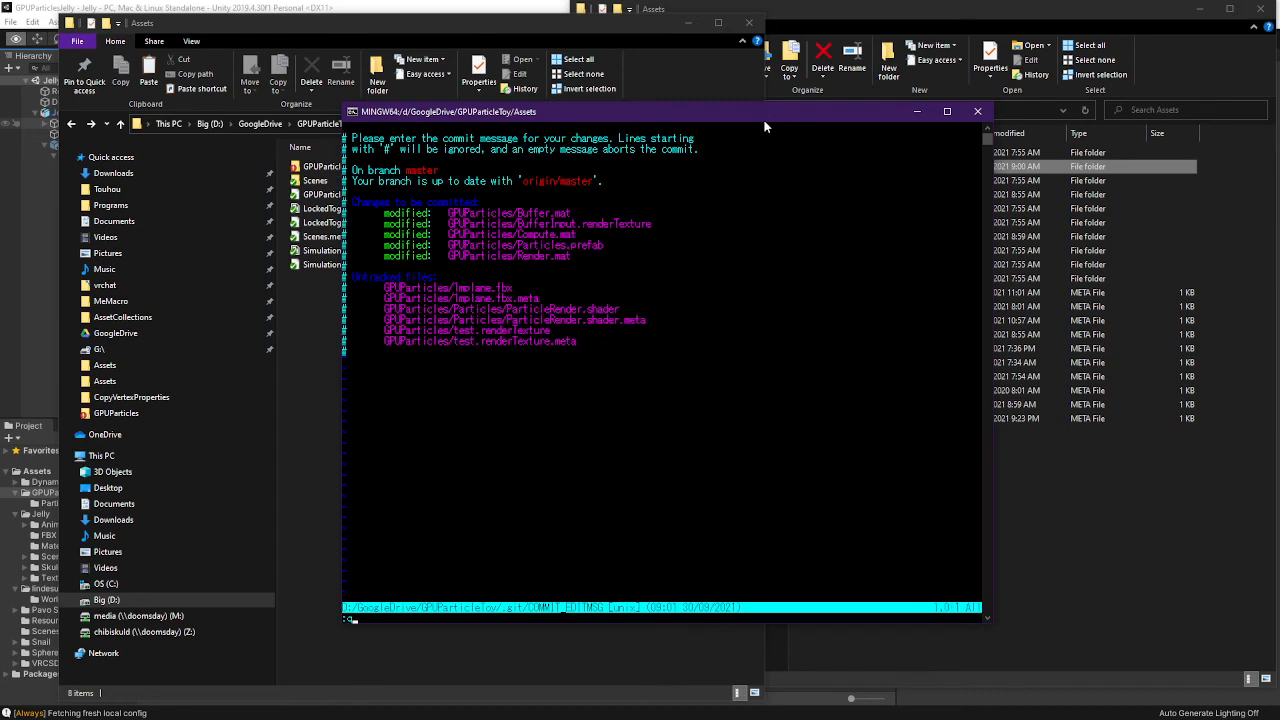
Abort the empty commit, stage everything with git add ., and start git commit -a
key("Return")
type("git add .")
key("Return")
type("git")
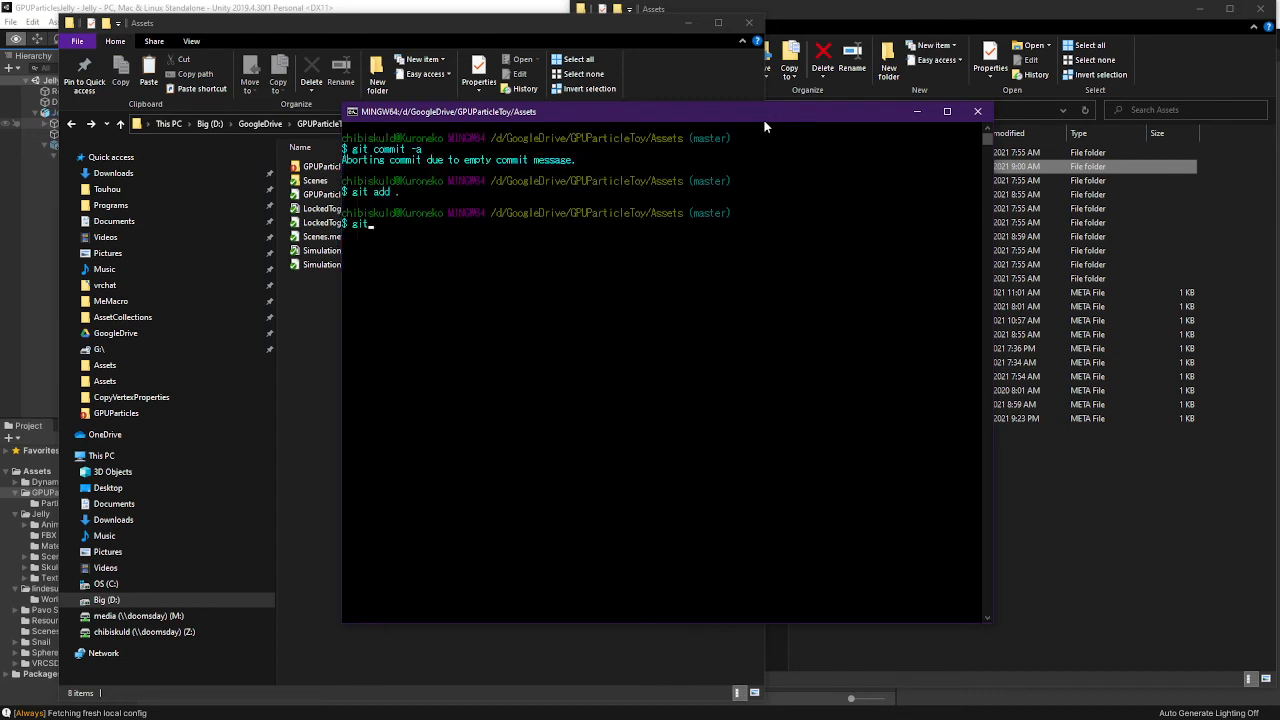
type(" commit -a")
key("Return")
Save the commit message 'fixed broken setup for avatars.' in vim and git push to master
type("i")
type("fi")
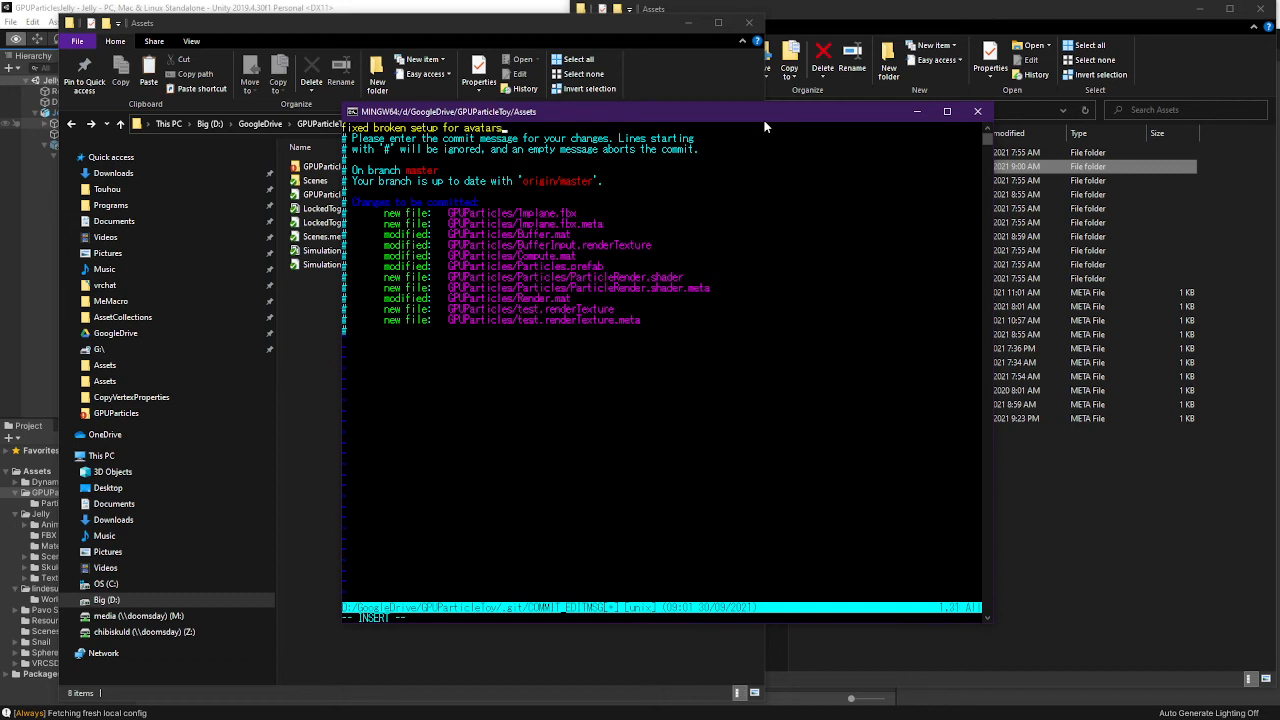
key("Escape")
key("Return")
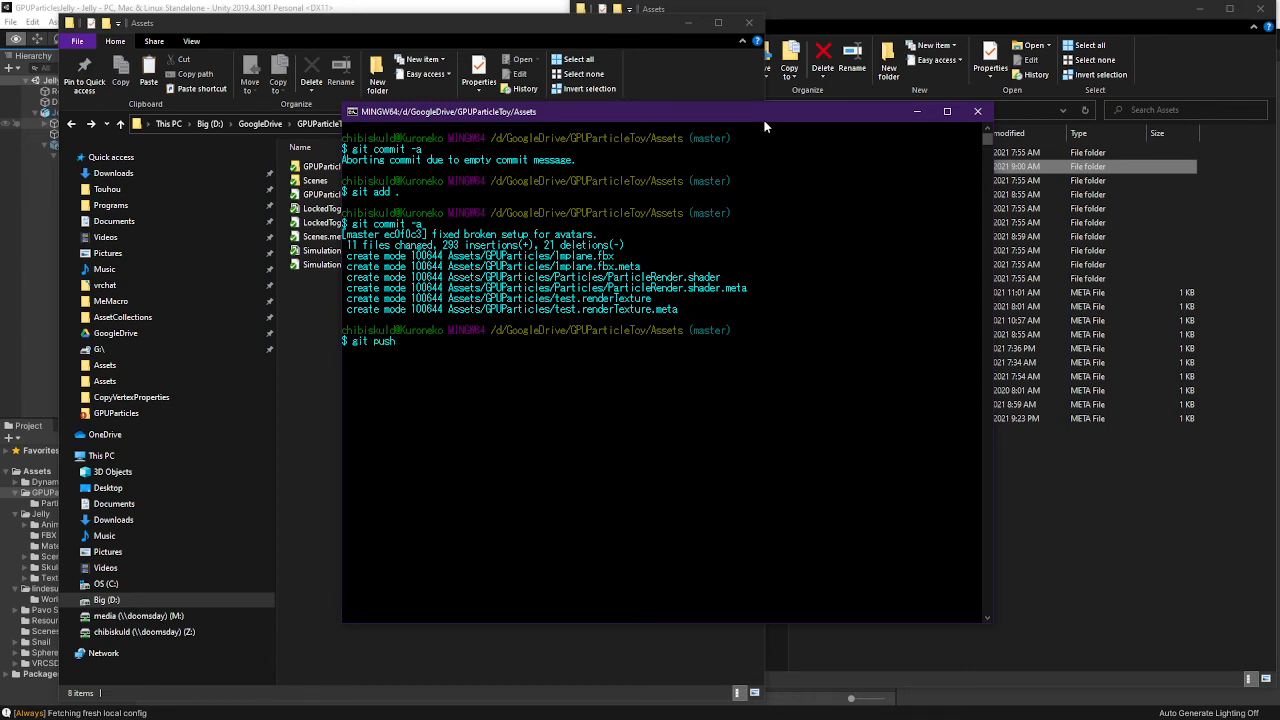
key("Return")
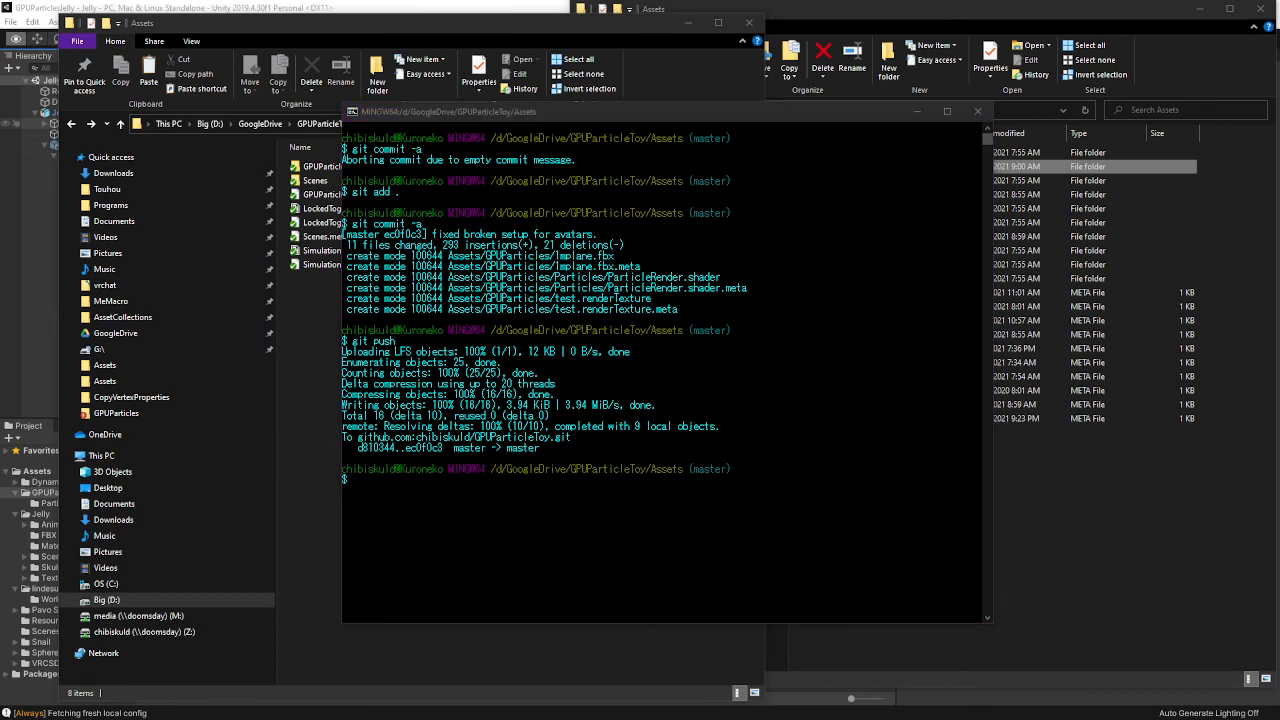
key("alt+Tab")
Review the v0.5.0 release and the repository's Tags list, then begin drafting a new release
left_click(327, 103)
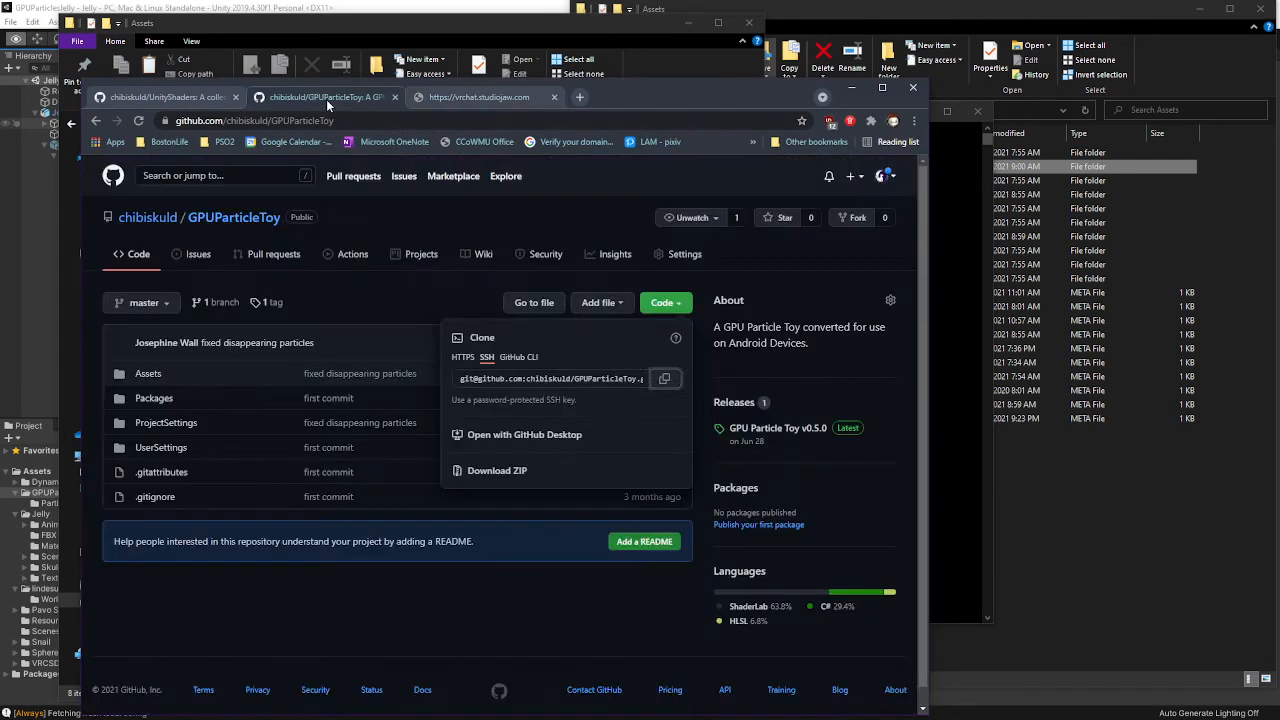
left_click(392, 313)
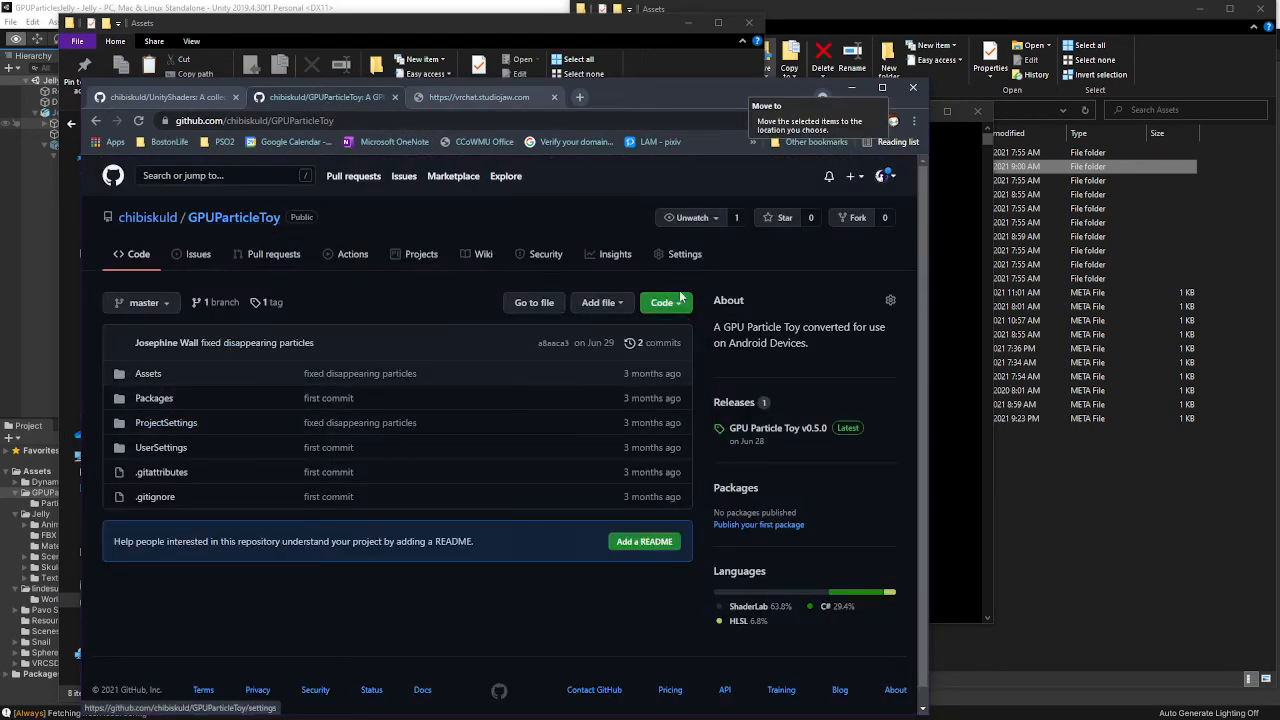
left_click(816, 438)
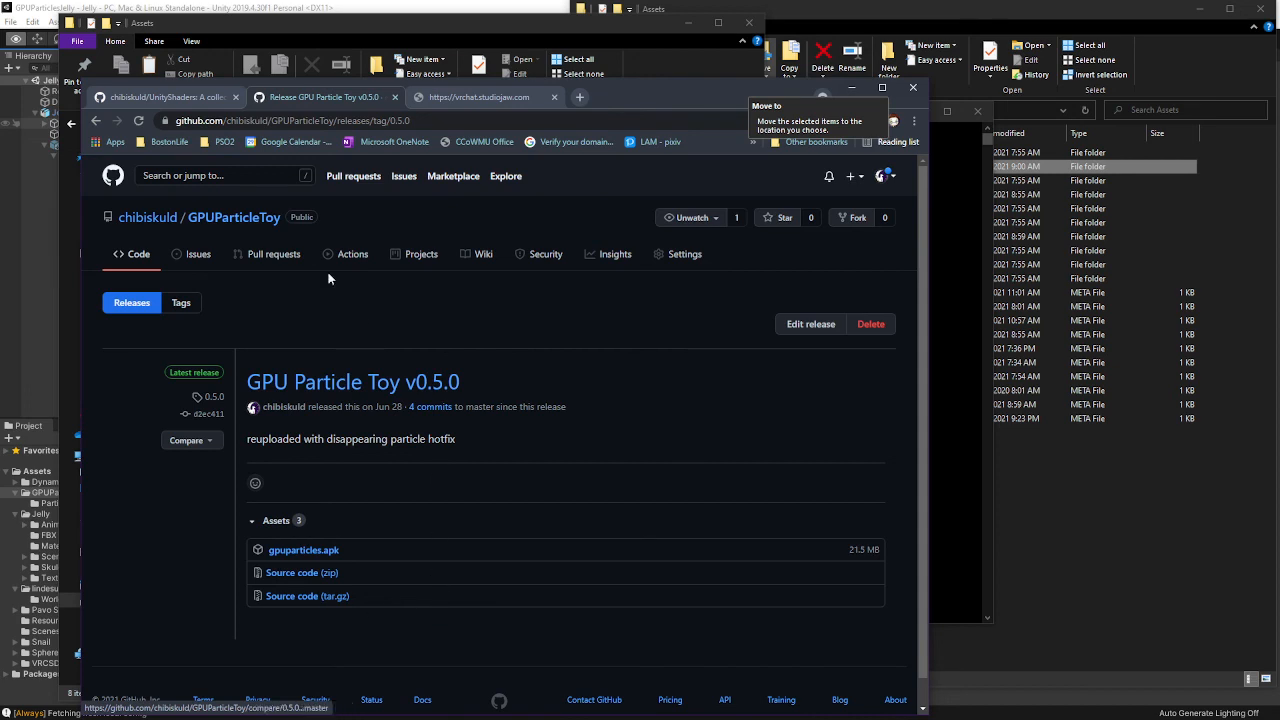
left_click(97, 120)
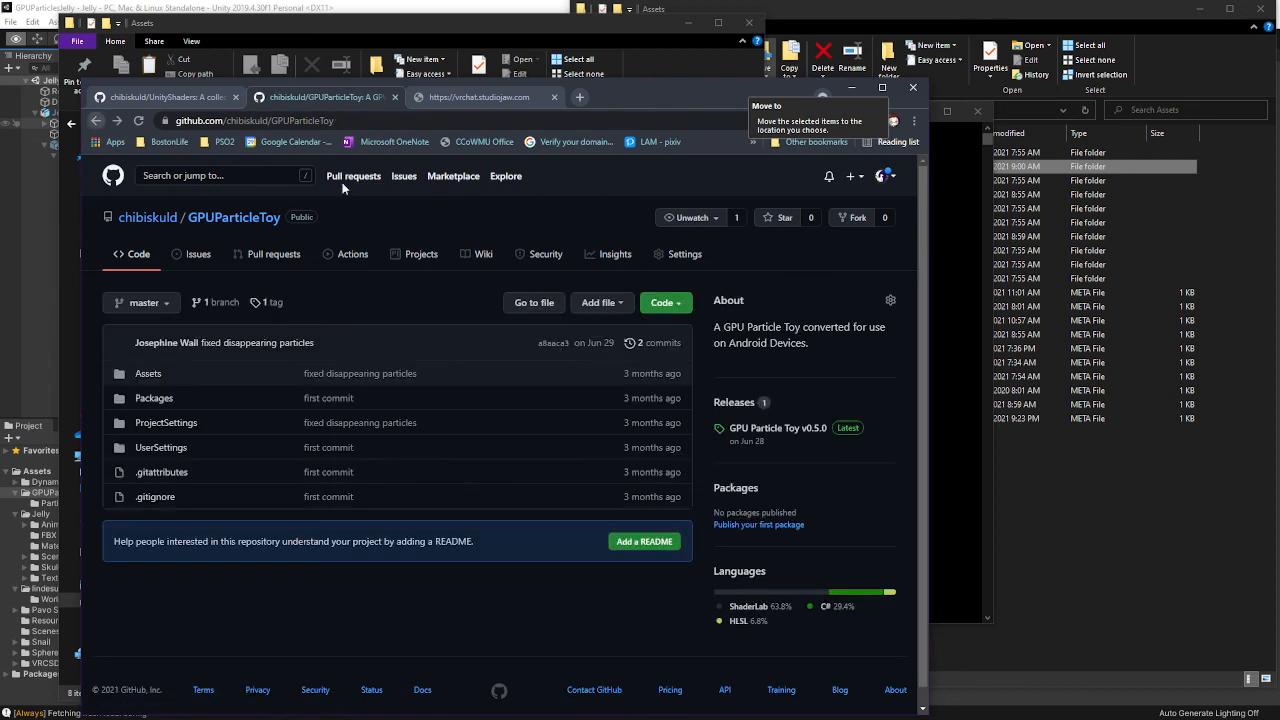
left_click(766, 428)
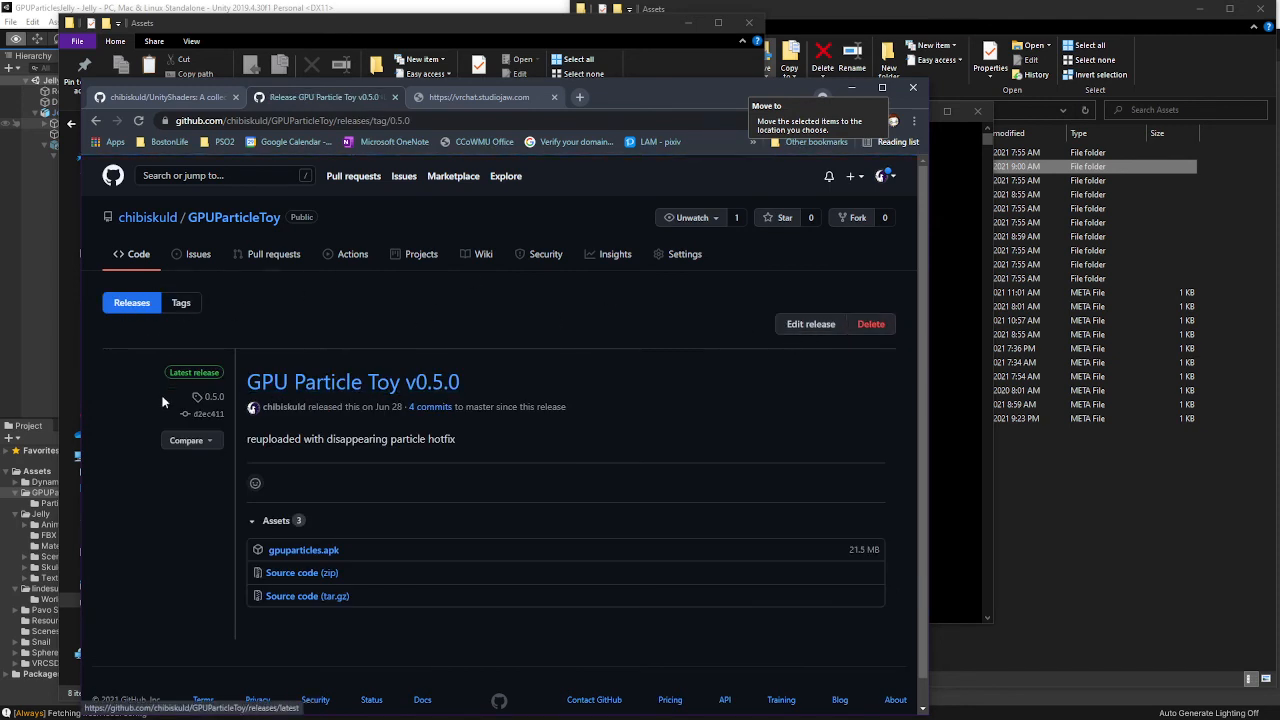
left_click(182, 305)
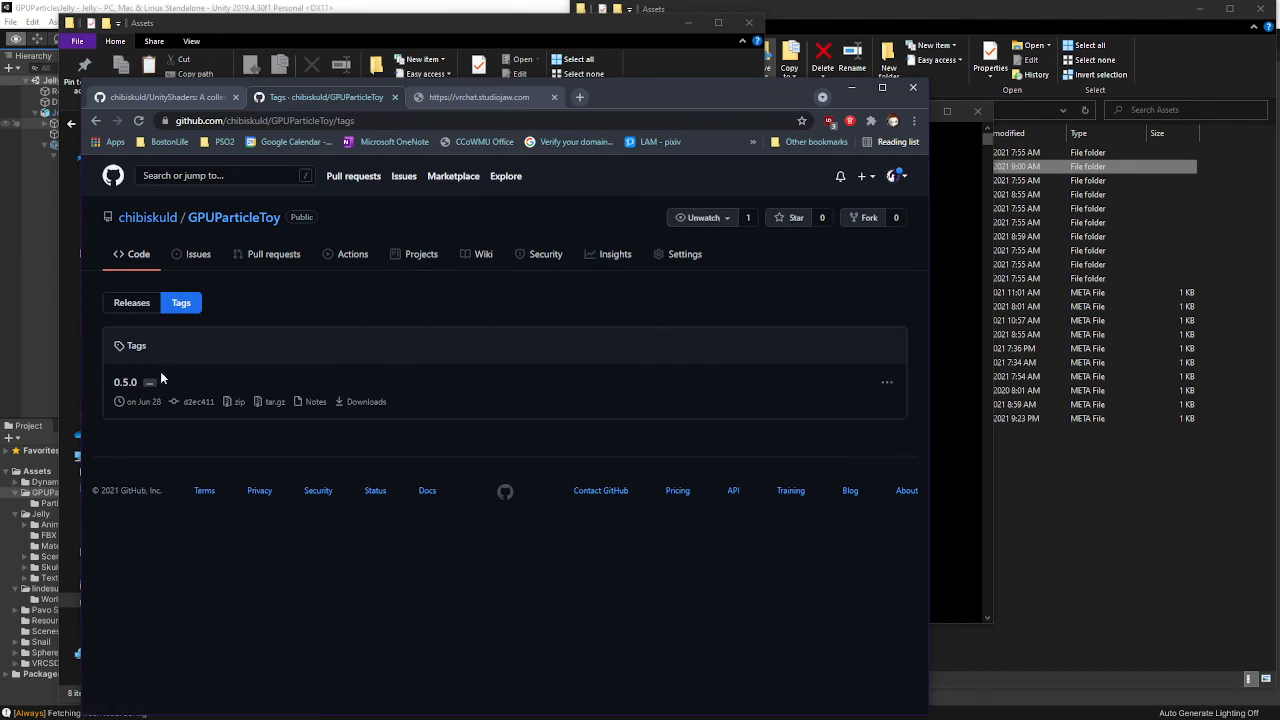
left_click(140, 303)
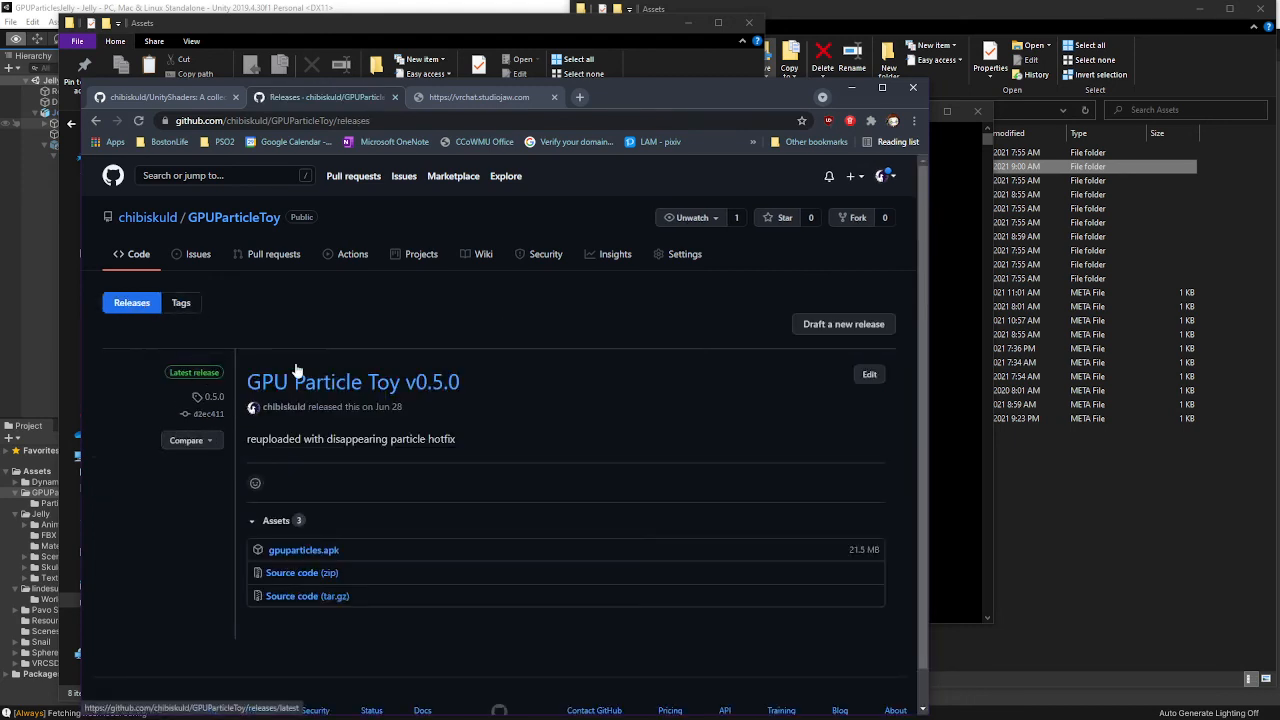
left_click(846, 324)
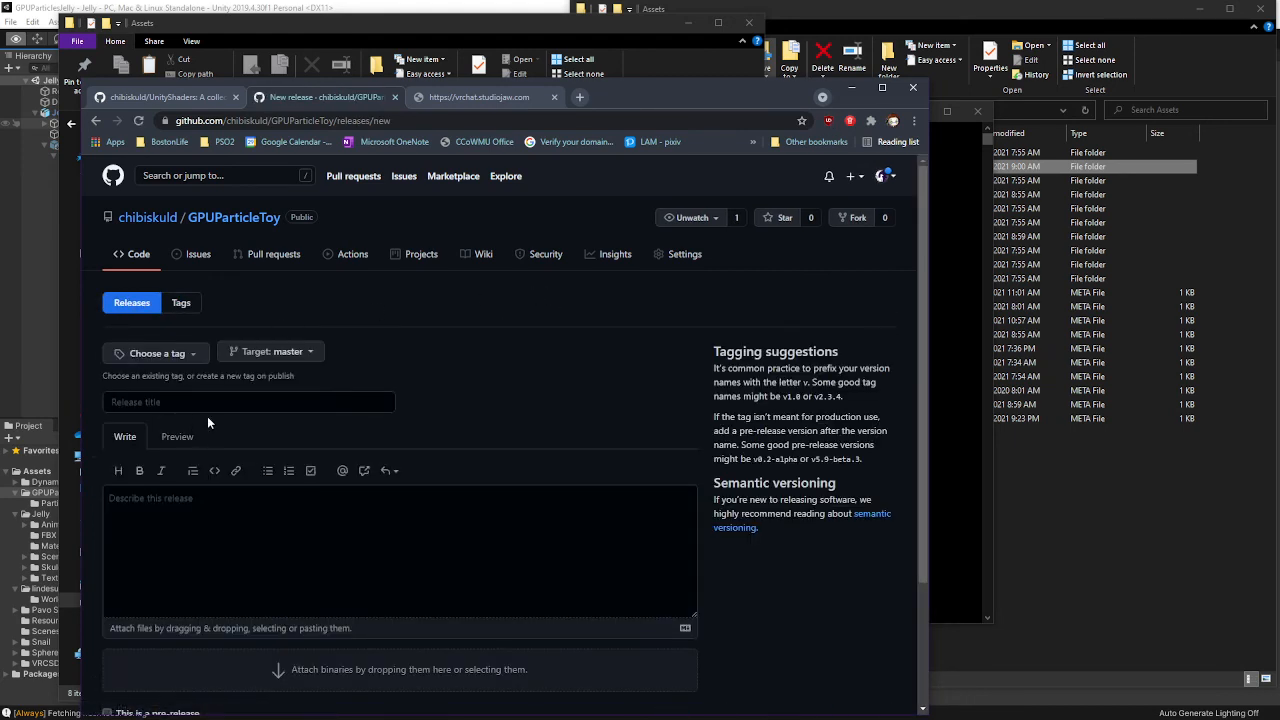
Title the new release v0.6.0, fixing the version typos
left_click(250, 403)
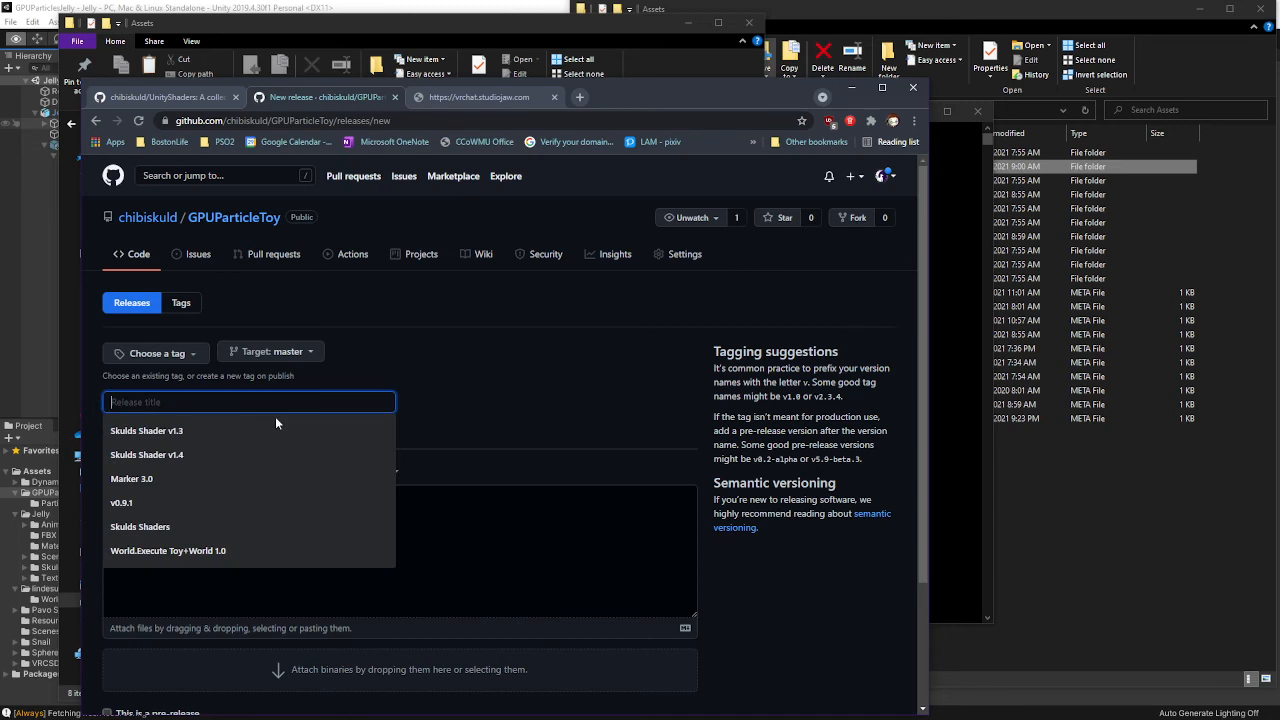
type("v0.45")
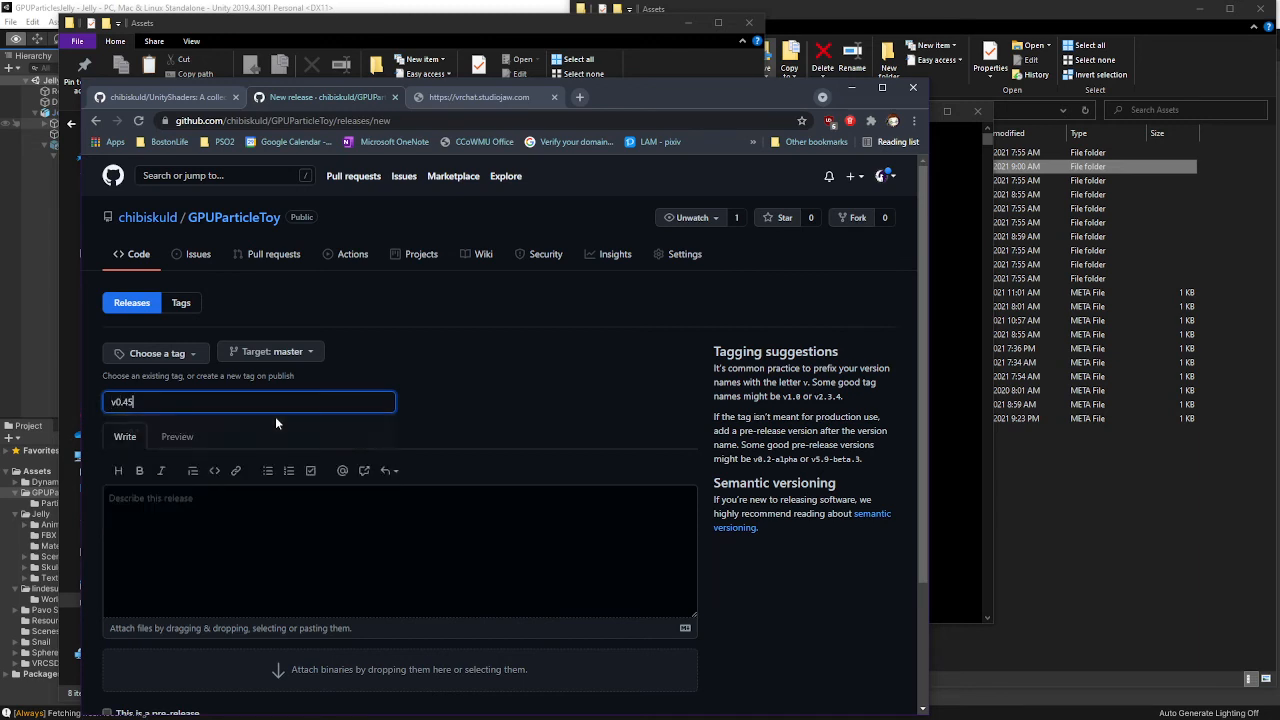
key("BackSpace")
key("BackSpace")
type("5.1")
left_click(172, 540)
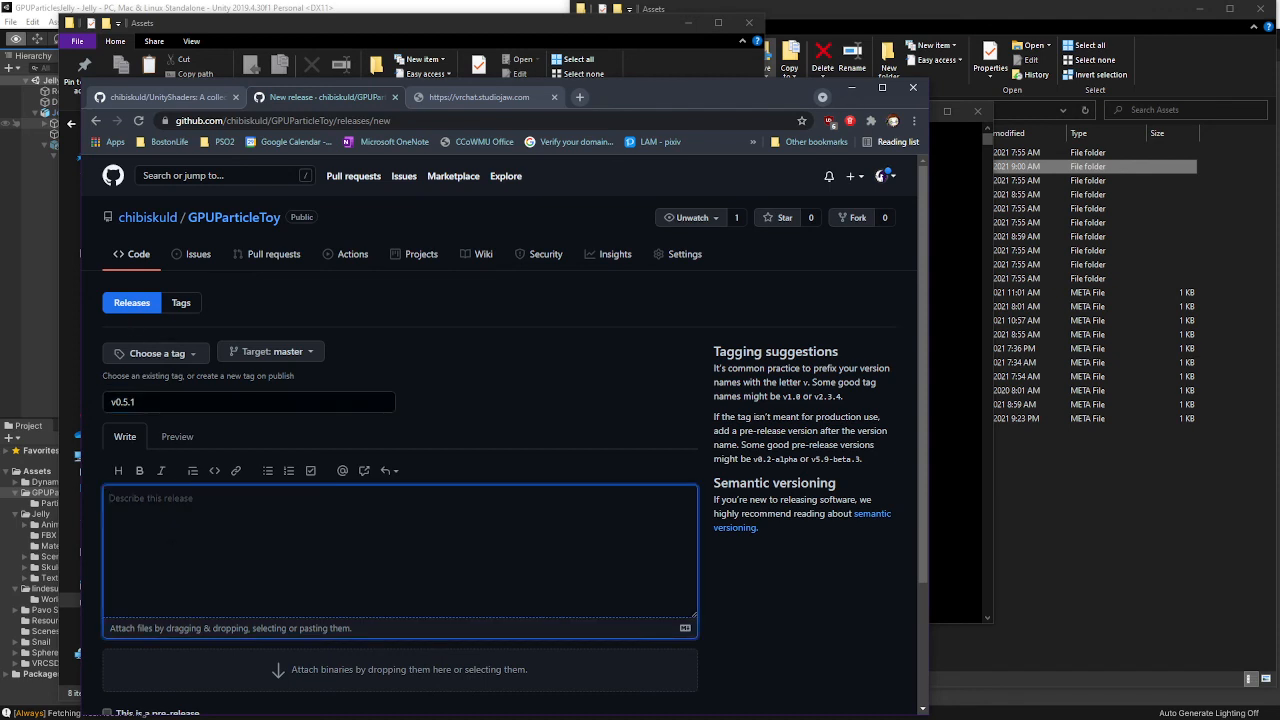
left_click_drag(123, 401, 428, 438)
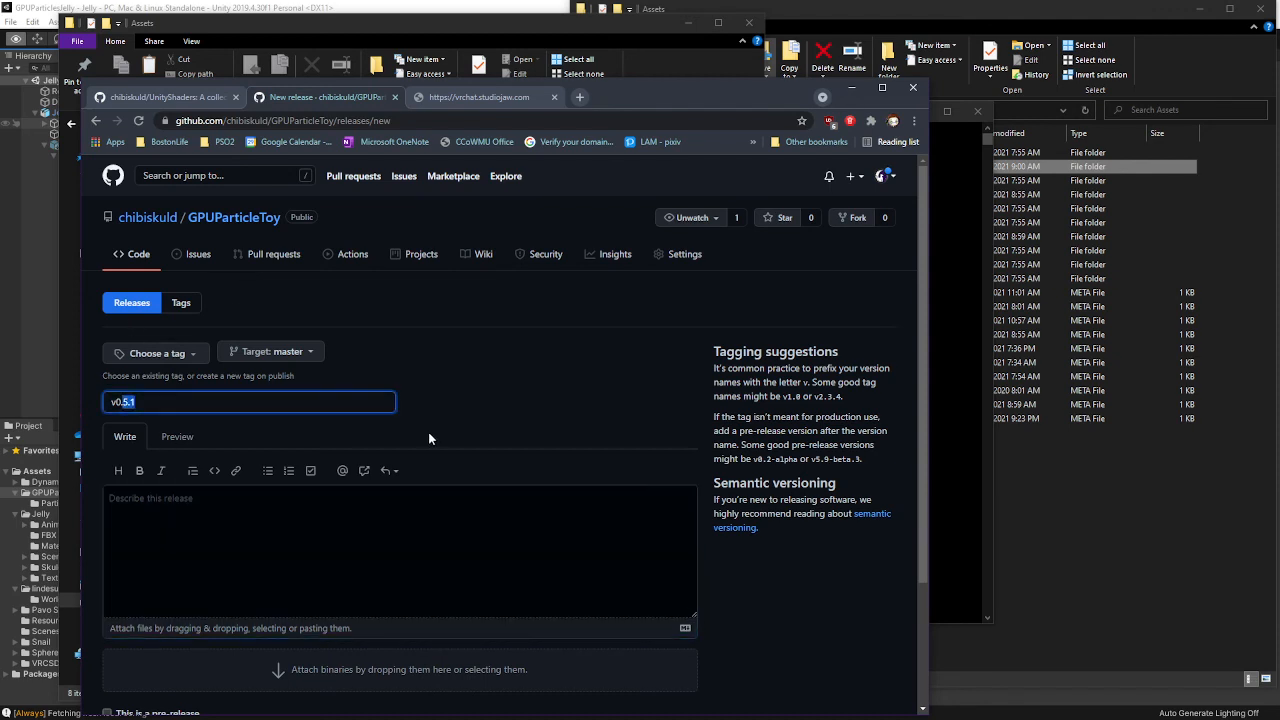
type("6.0")
Write the description 'Fixed and added some missing components.'
left_click(257, 503)
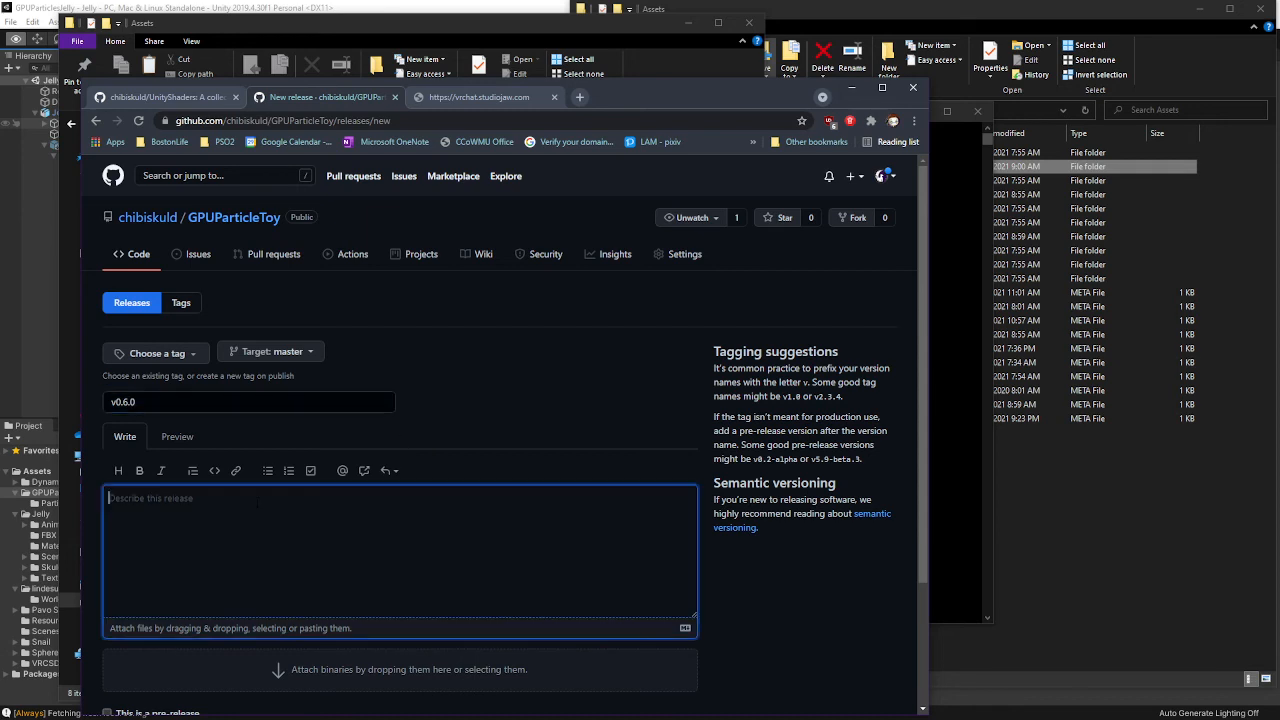
type("updated")
left_click_drag(122, 402, 138, 402)
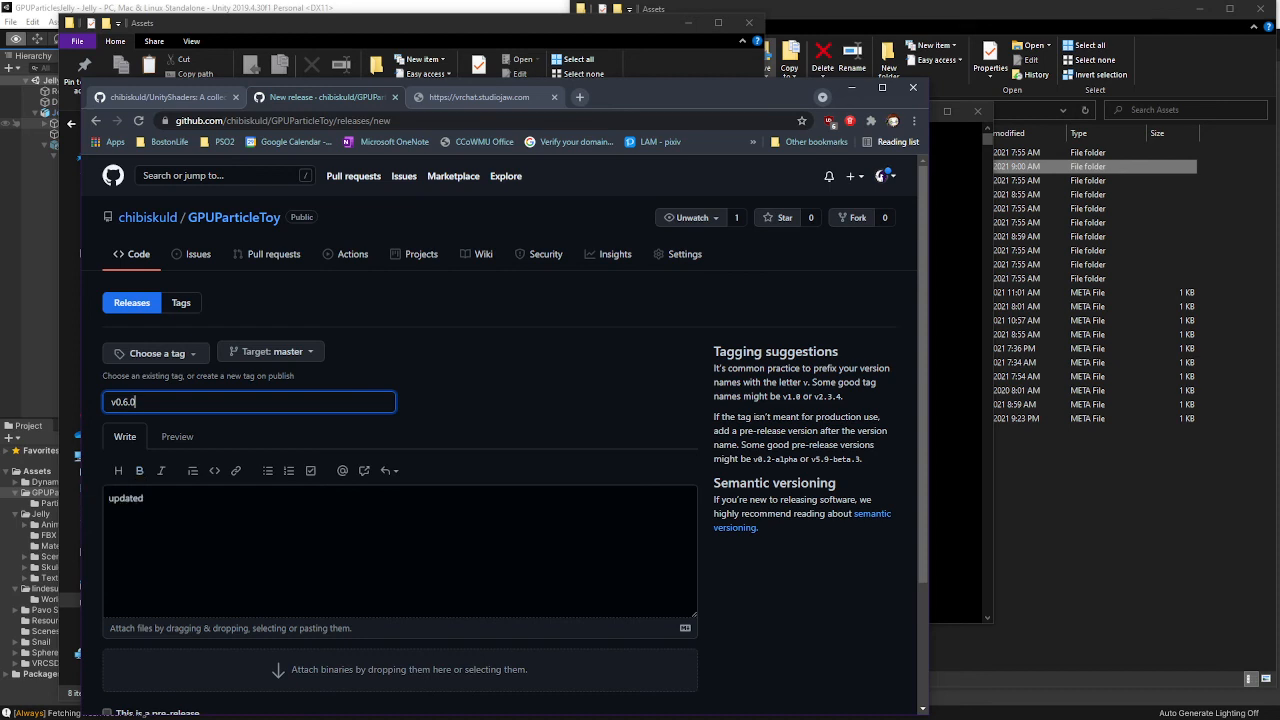
left_click(221, 505)
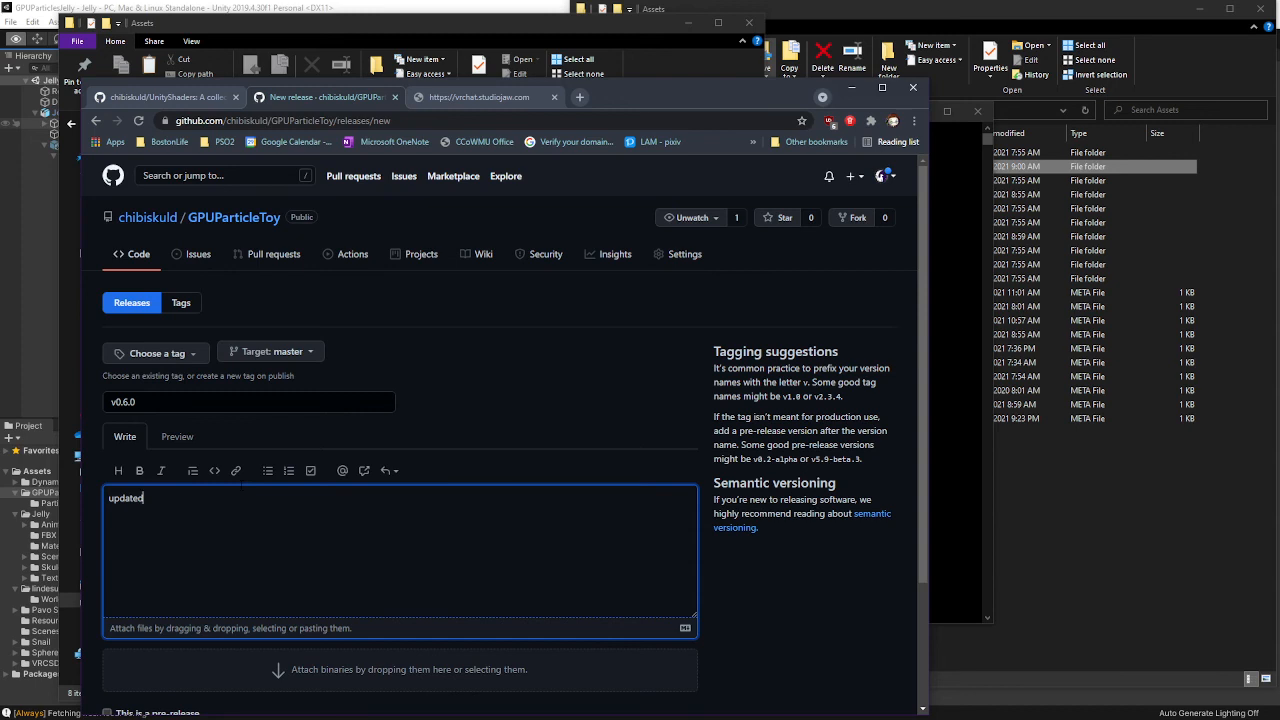
key("BackSpace")
key("BackSpace")
key("BackSpace")
key("BackSpace")
key("BackSpace")
key("BackSpace")
key("BackSpace")
type("Fixdd")
key("BackSpace")
key("BackSpace")
type("ed and added some missing components")
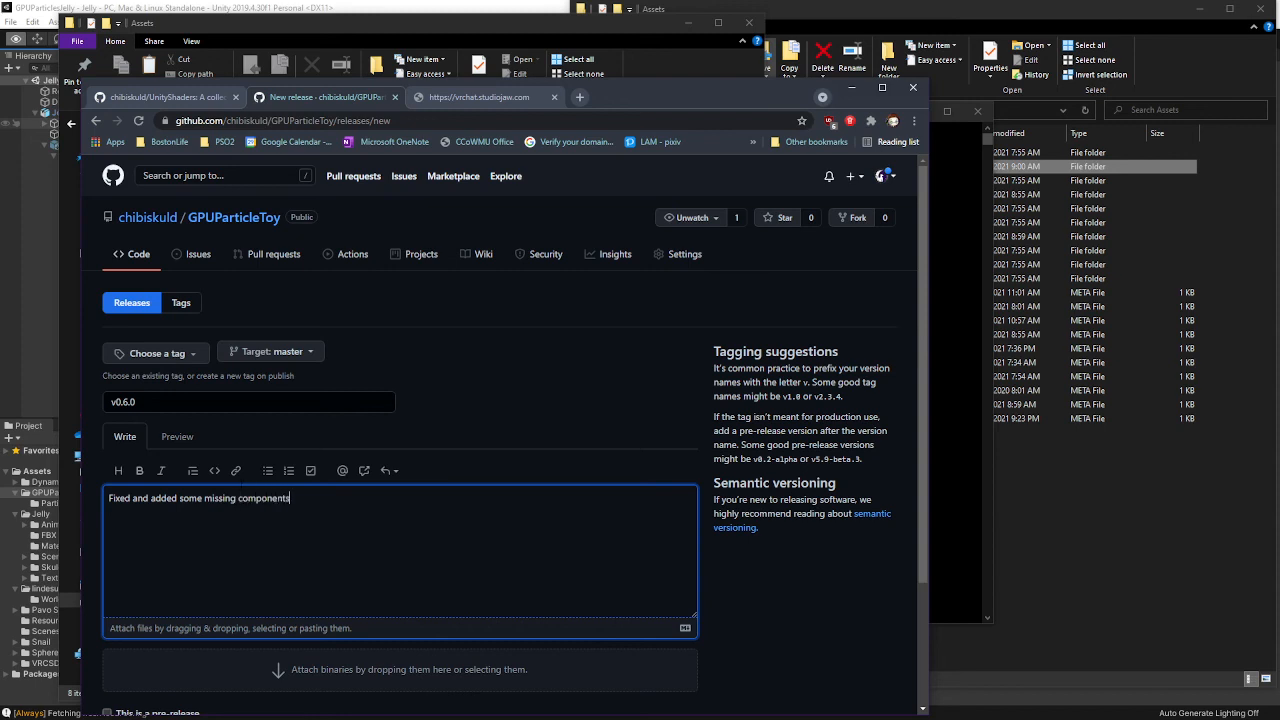
type("/")
key("BackSpace")
type(".")
Insert 'prefab for avatars,' after 'Fixed' in the release description
left_click(132, 498)
type("prefav")
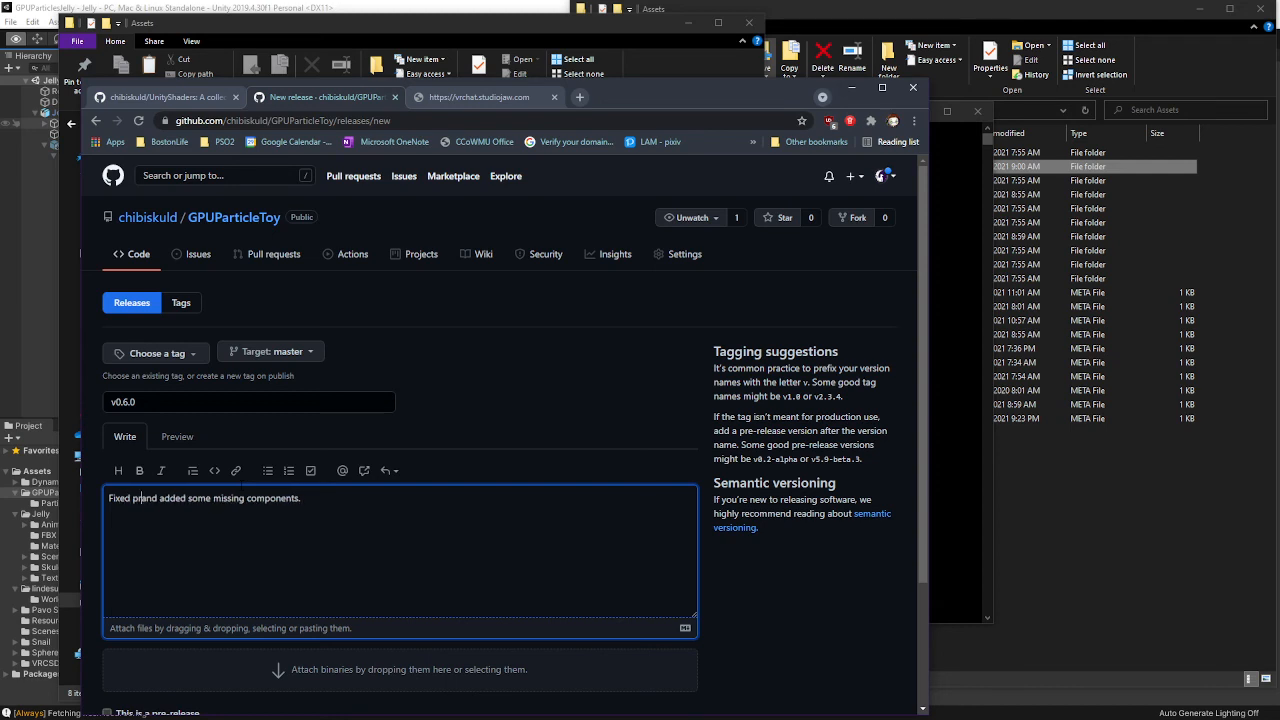
key("BackSpace")
type("b for avat")
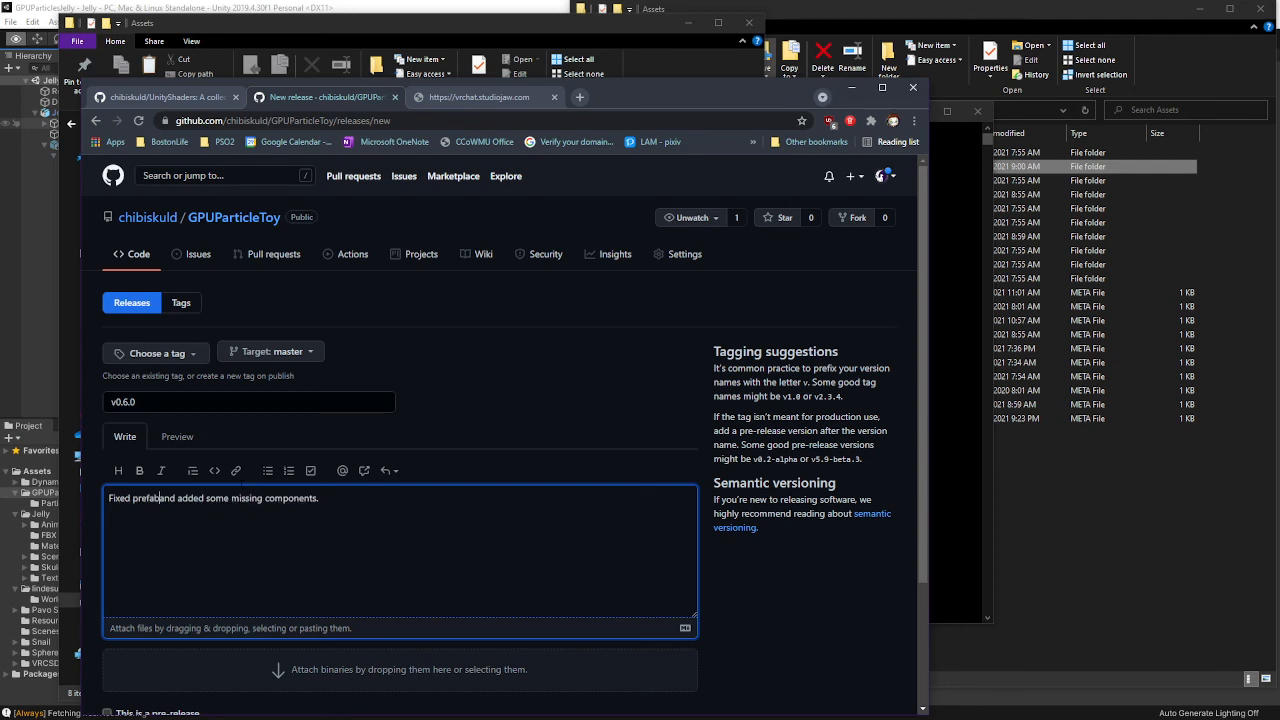
type("ars,")
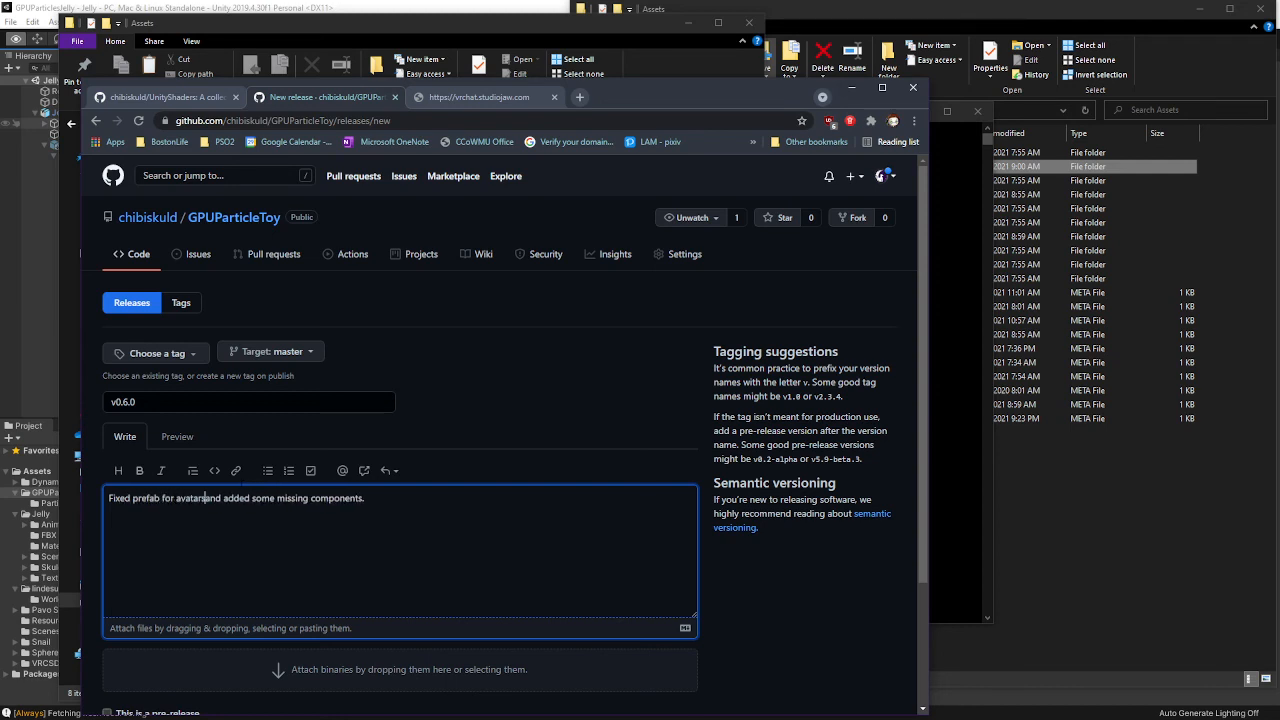
scroll(434, 357, "down", 2)
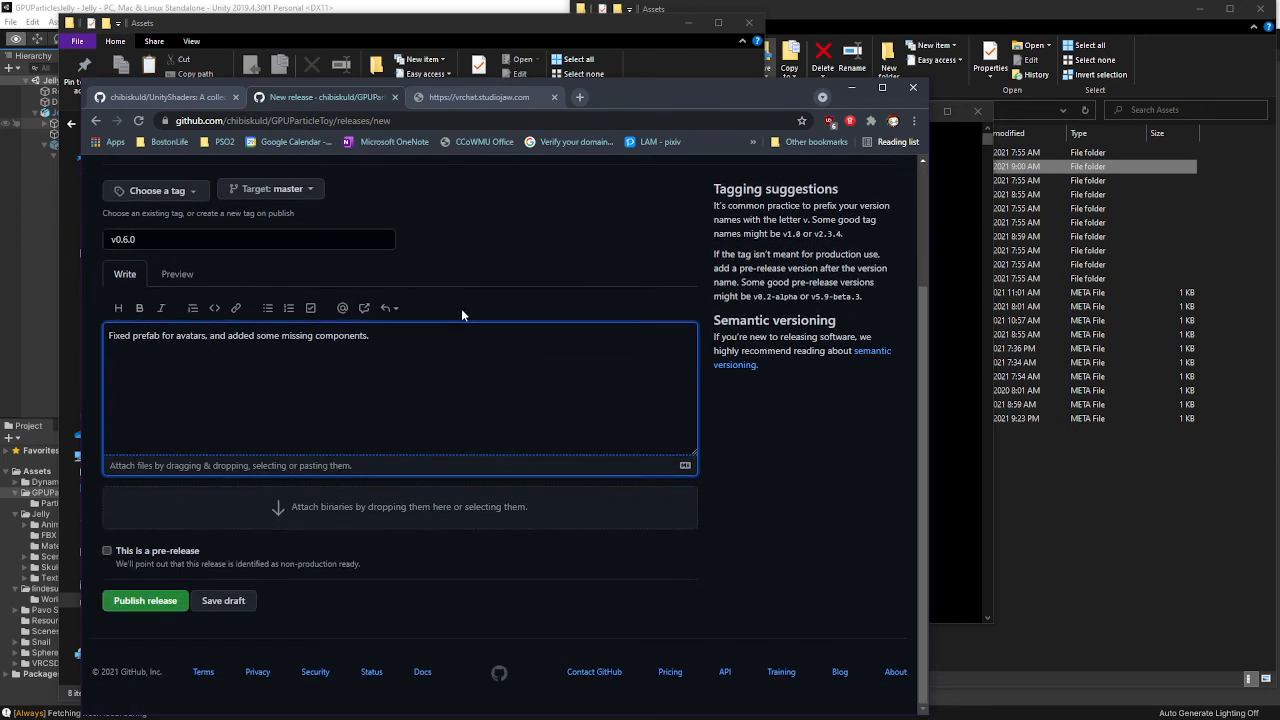
Attempt to publish, then enter tag 0.6.0 in the tag chooser and publish again
left_click(143, 604)
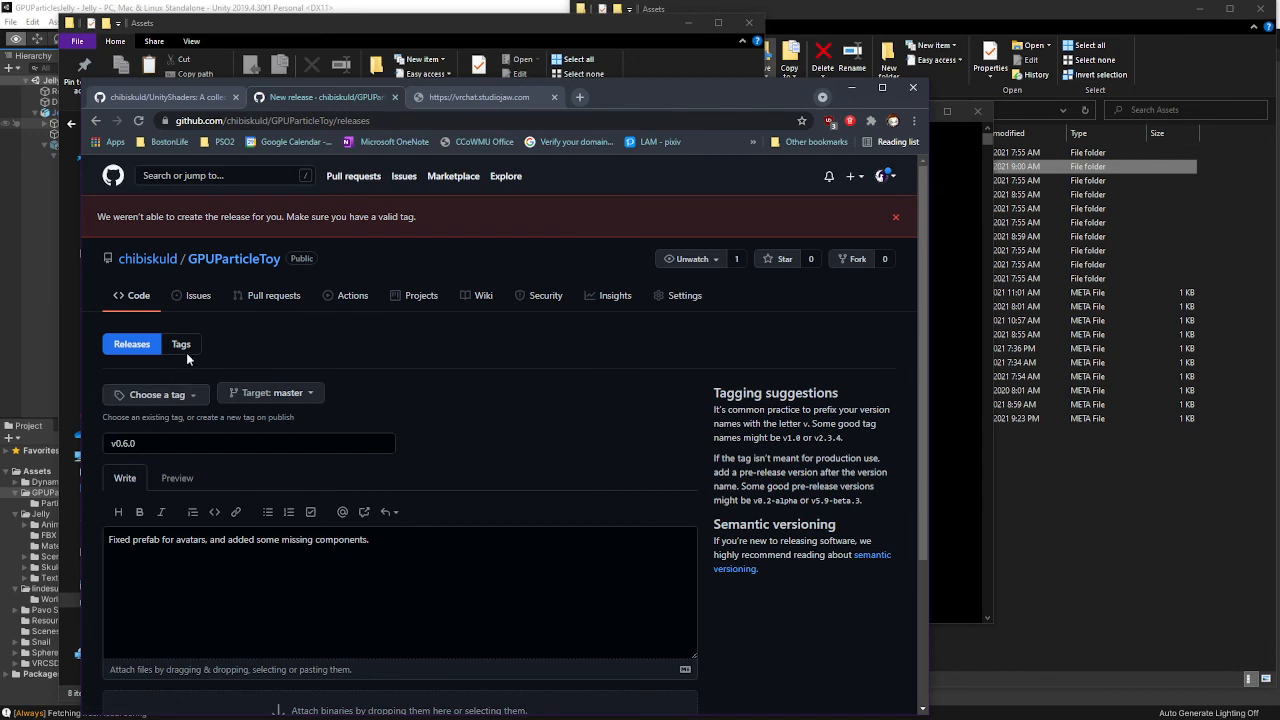
left_click(155, 394)
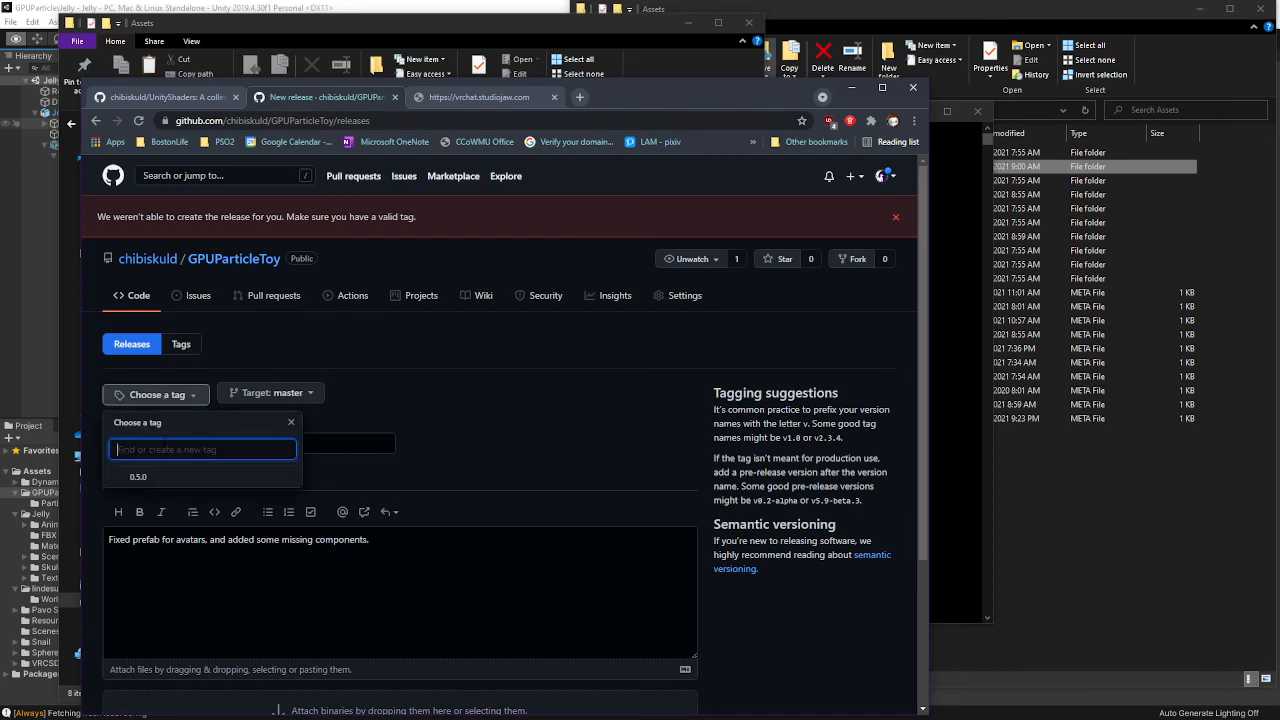
type("0.65")
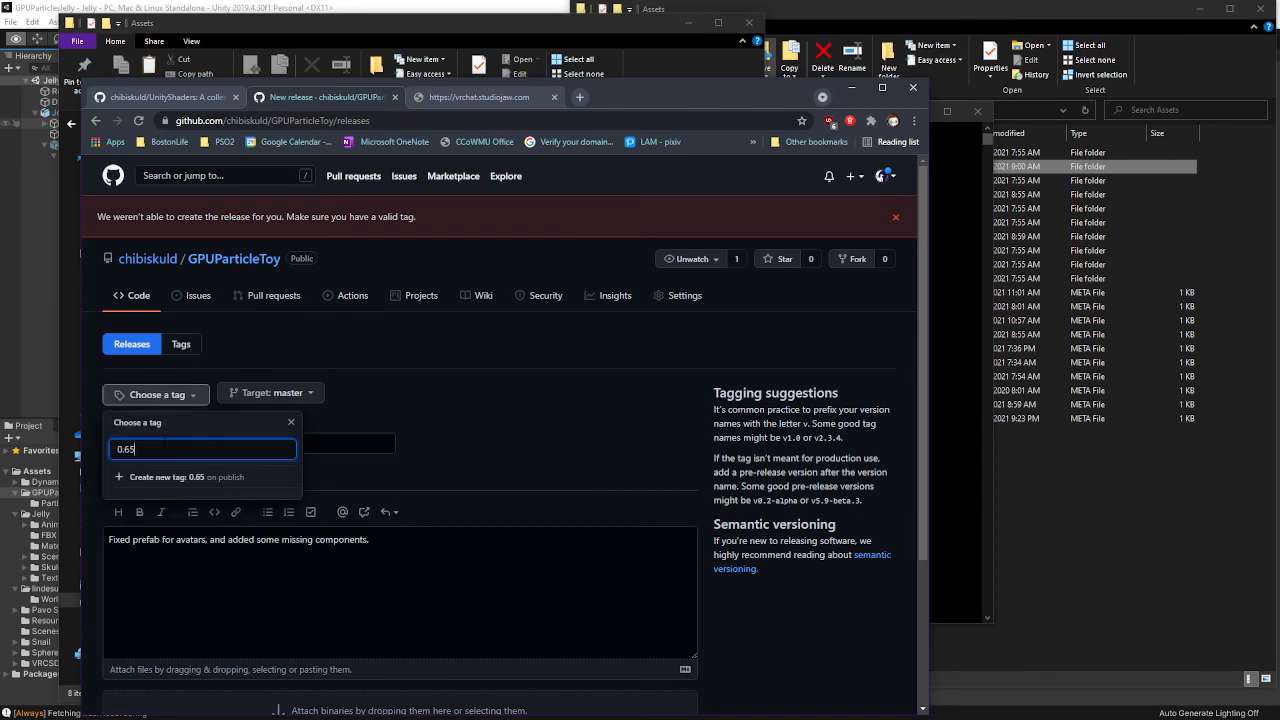
key("BackSpace")
type(".0")
left_click(353, 424)
scroll(356, 594, "down", 2)
left_click(137, 605)
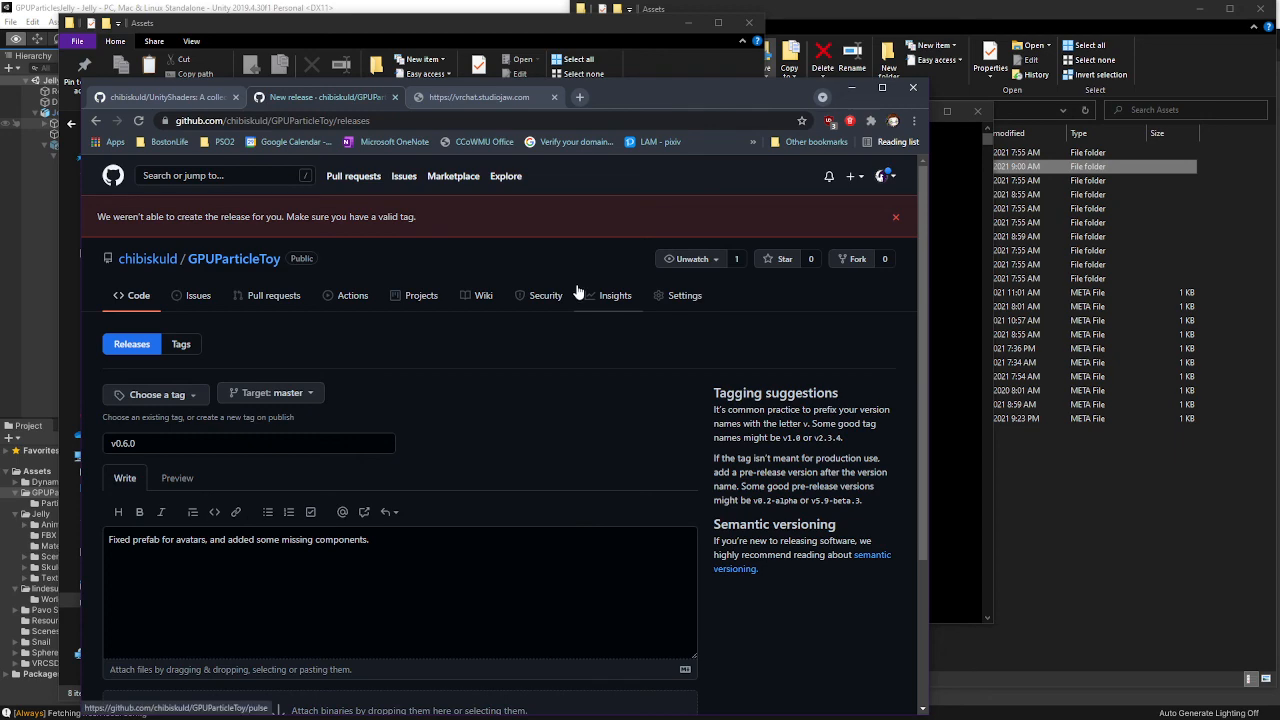
Create the new 0.6.0 tag on publish and publish the v0.6.0 release
scroll(412, 352, "down", 2)
scroll(347, 309, "up", 3)
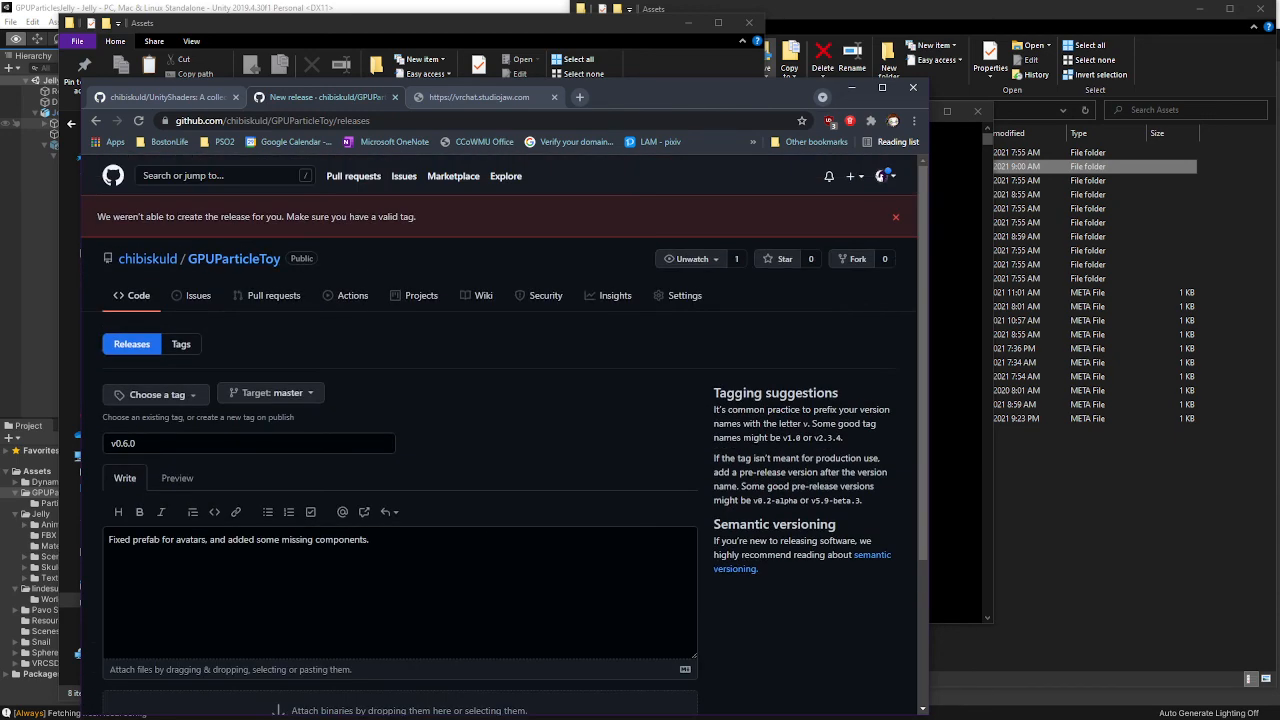
scroll(408, 376, "down", 2)
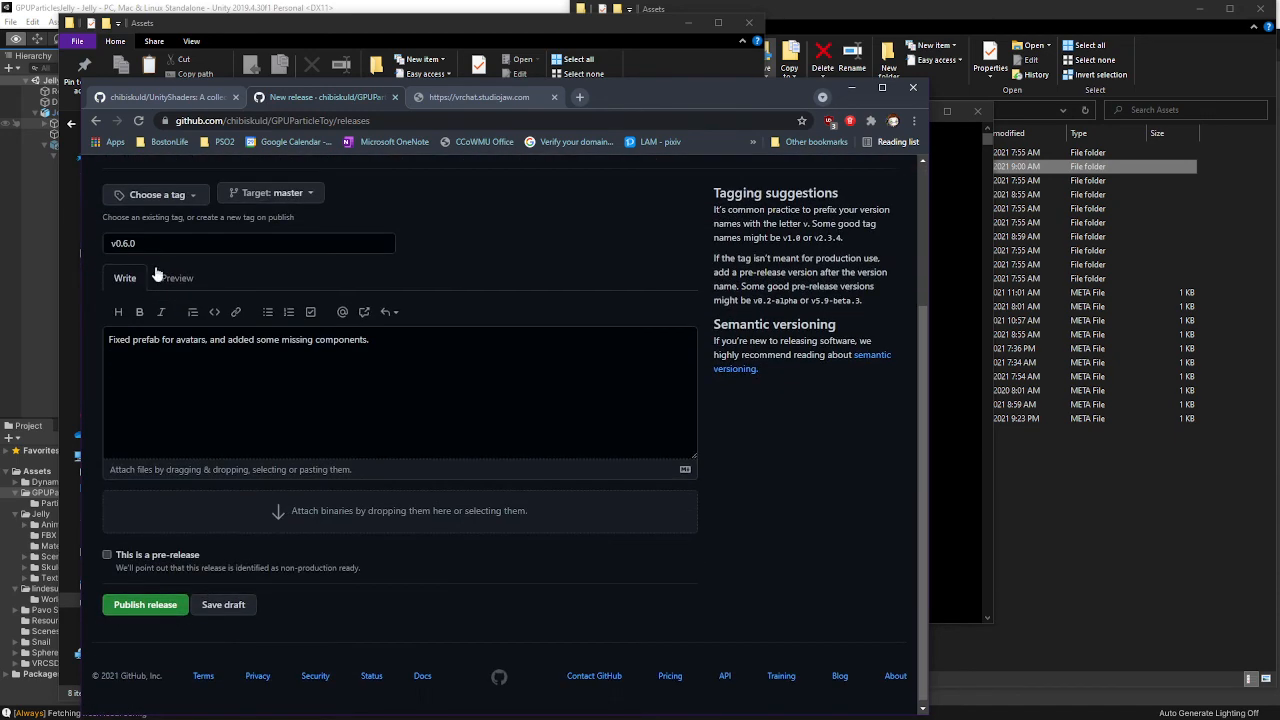
left_click(193, 196)
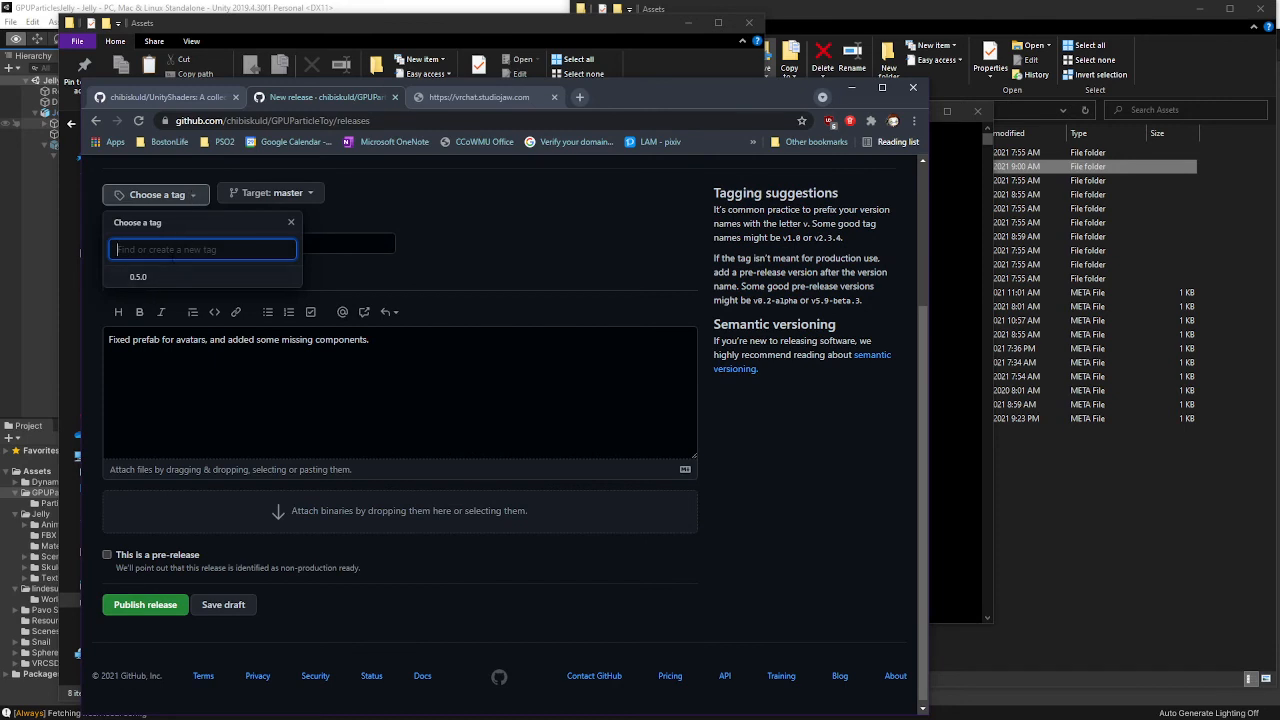
type("0.5.")
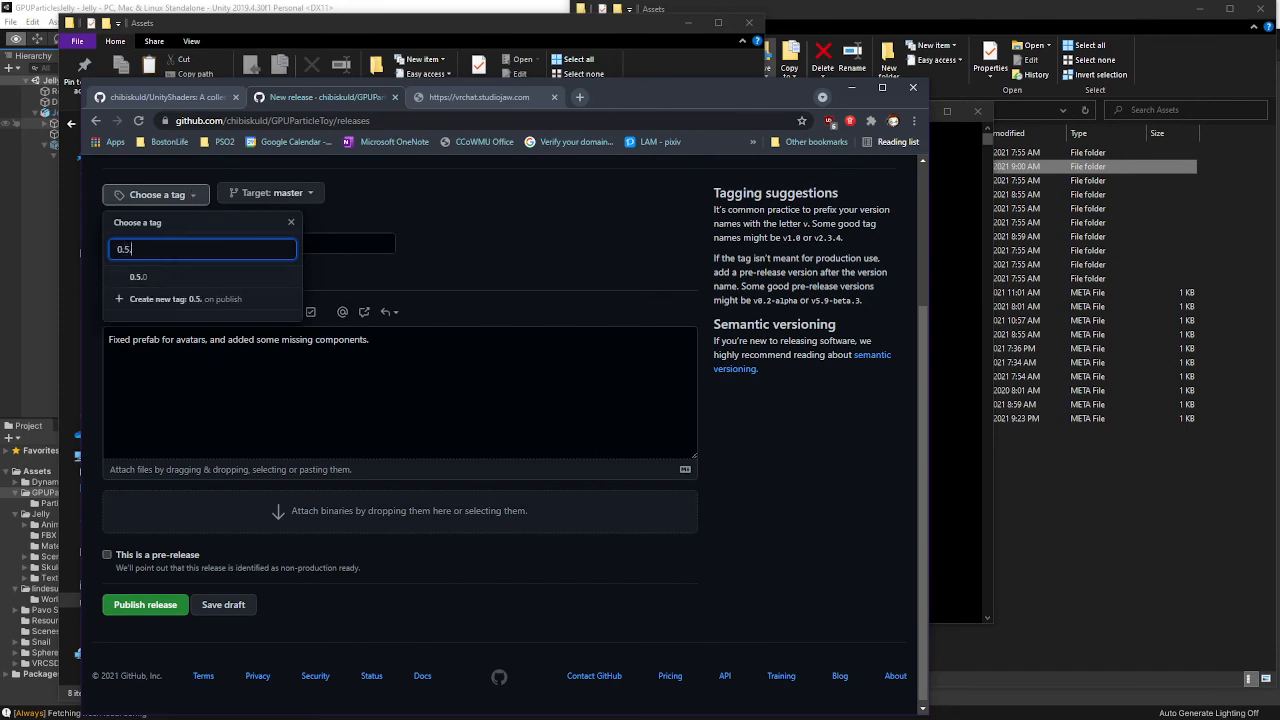
key("BackSpace")
key("BackSpace")
type("6.0")
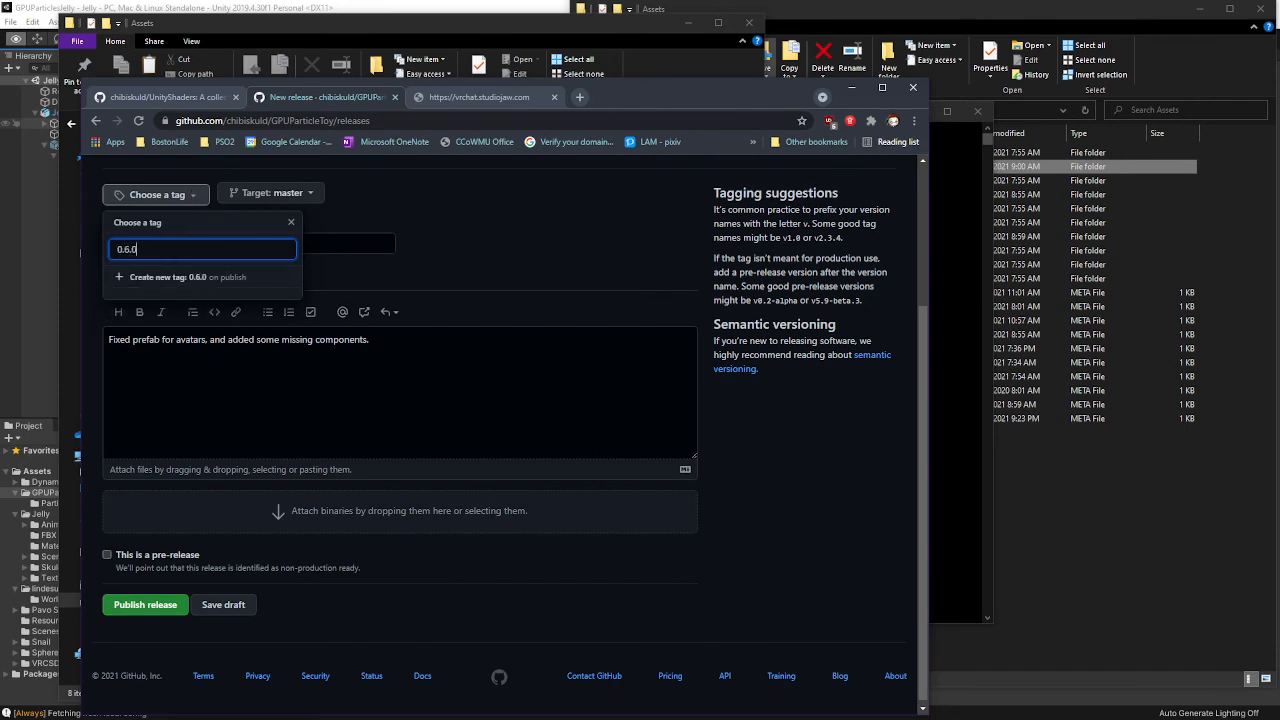
left_click(160, 278)
left_click(186, 603)
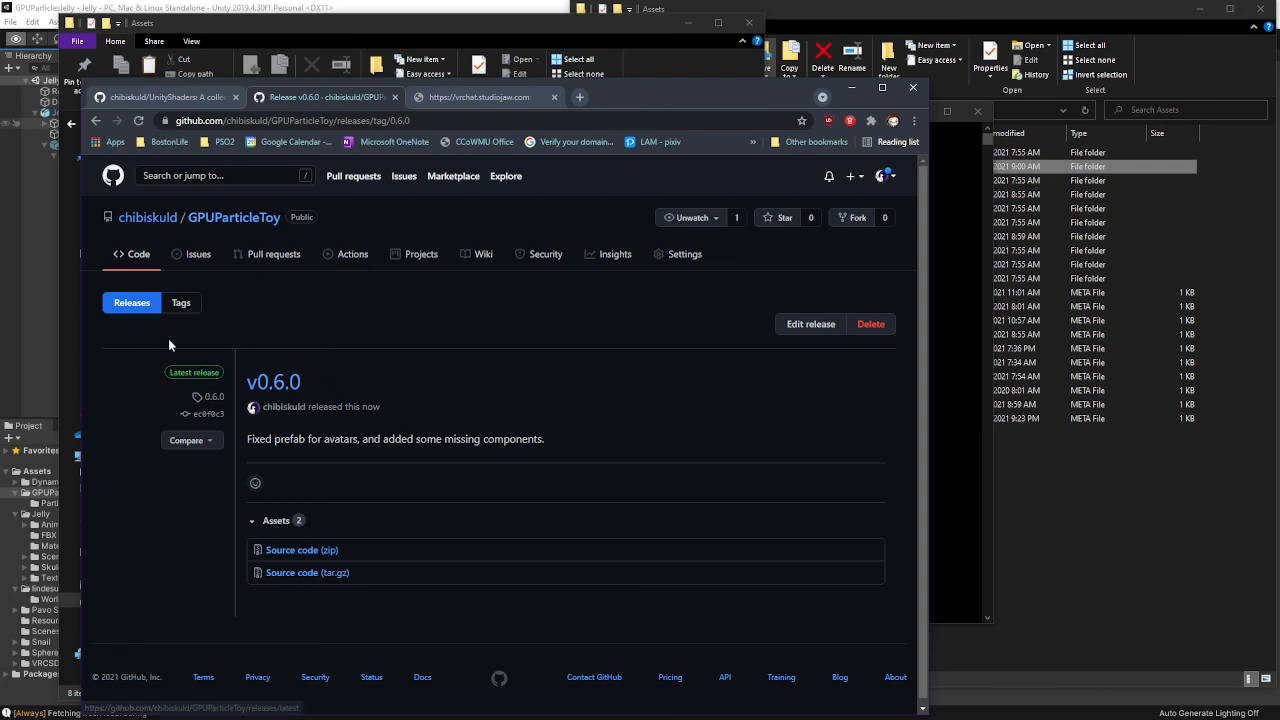
Download the v0.5.0 release's gpuparticles.apk into Downloads and show it in its folder
left_click(150, 307)
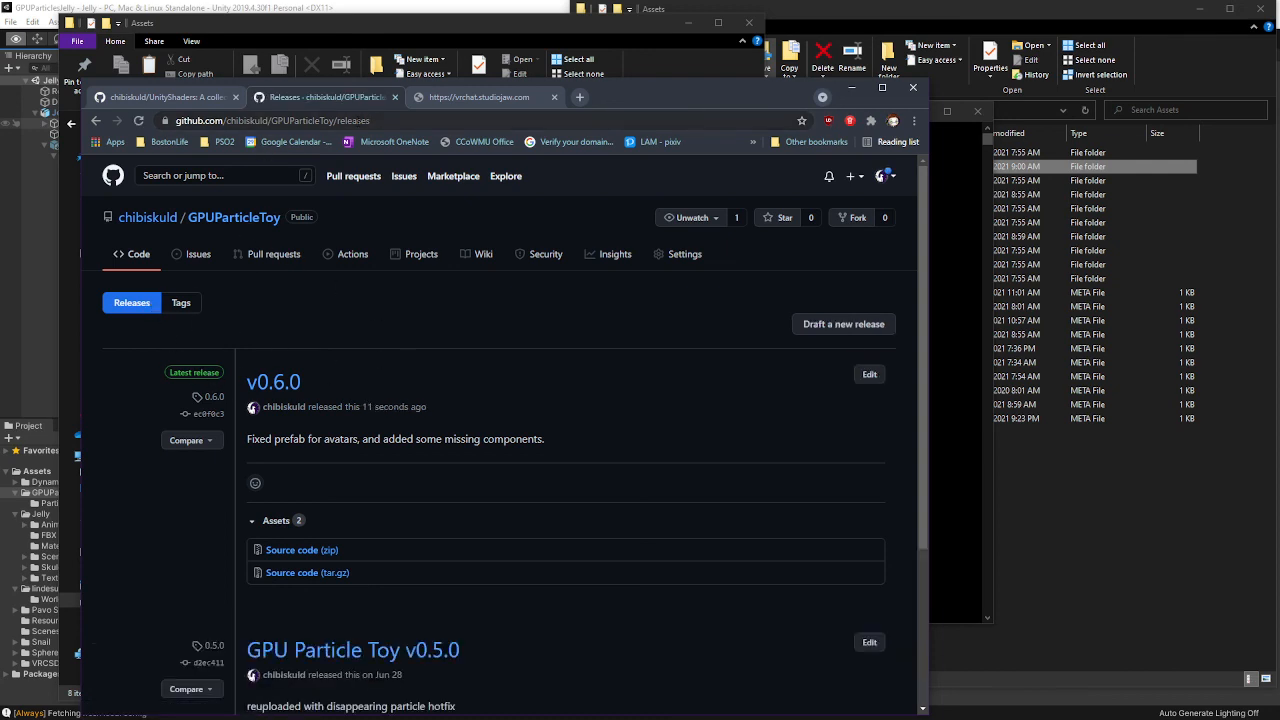
scroll(322, 526, "down", 3)
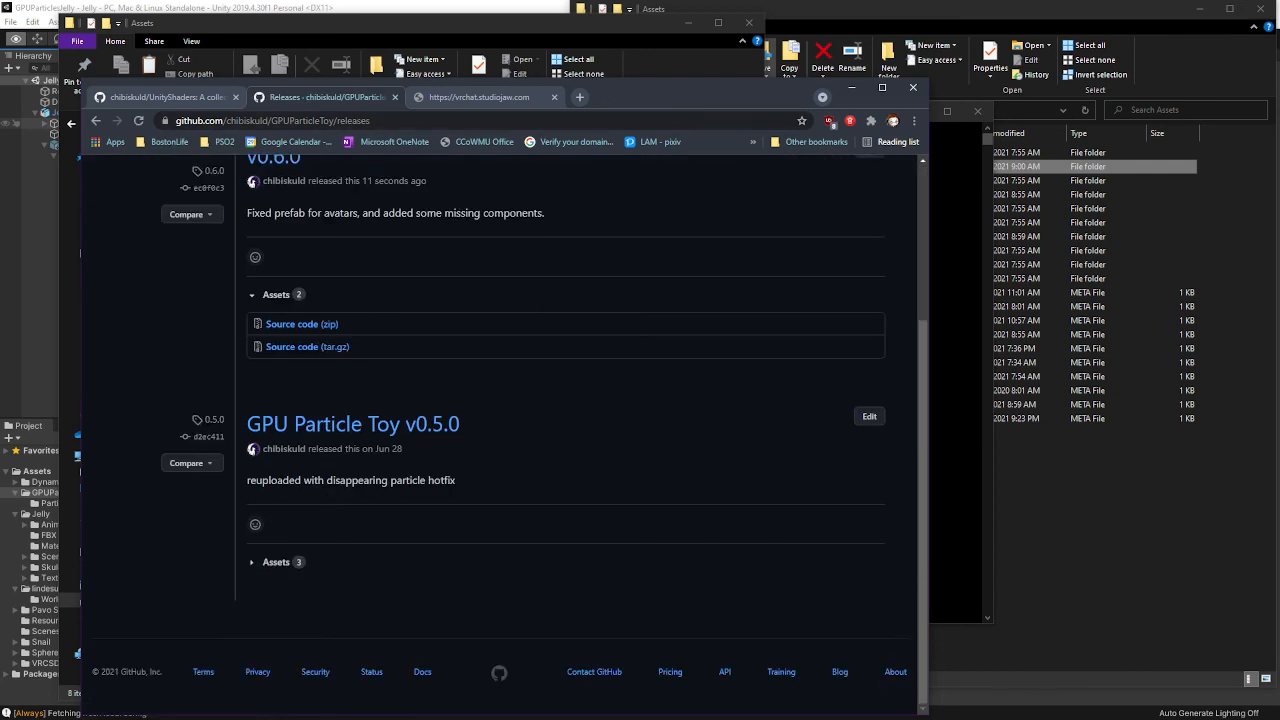
scroll(295, 492, "up", 2)
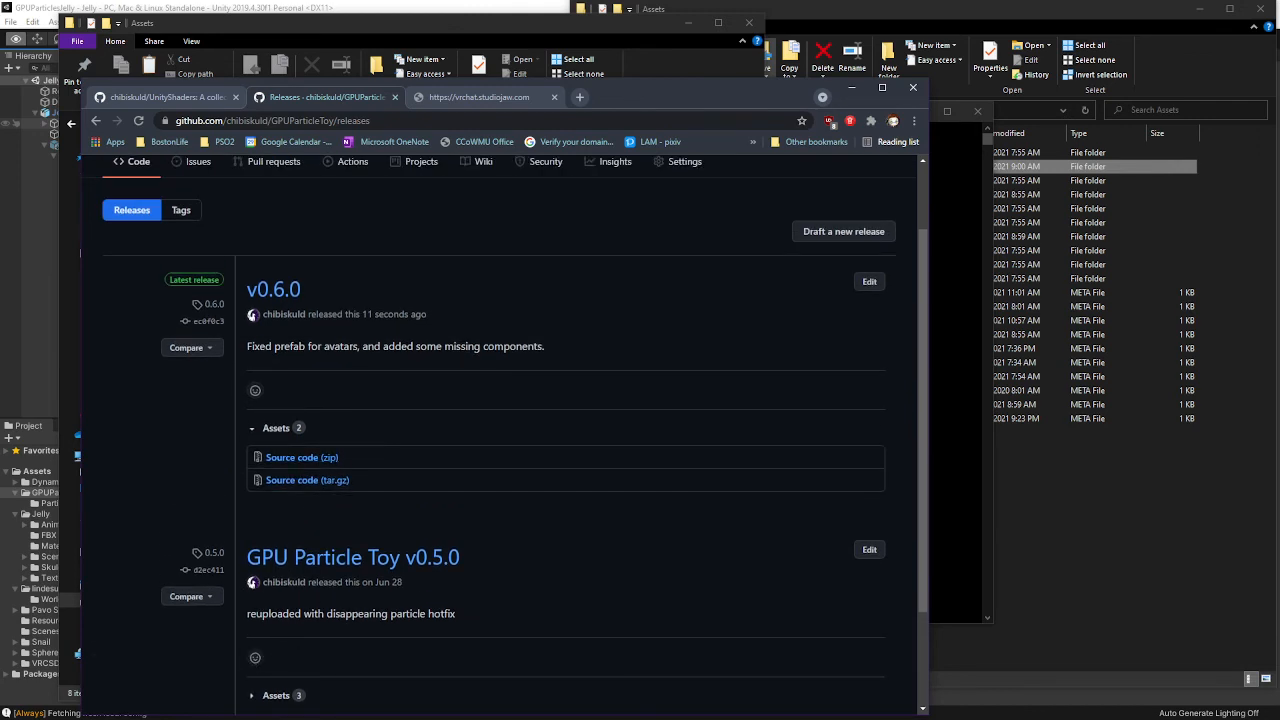
scroll(380, 582, "down", 2)
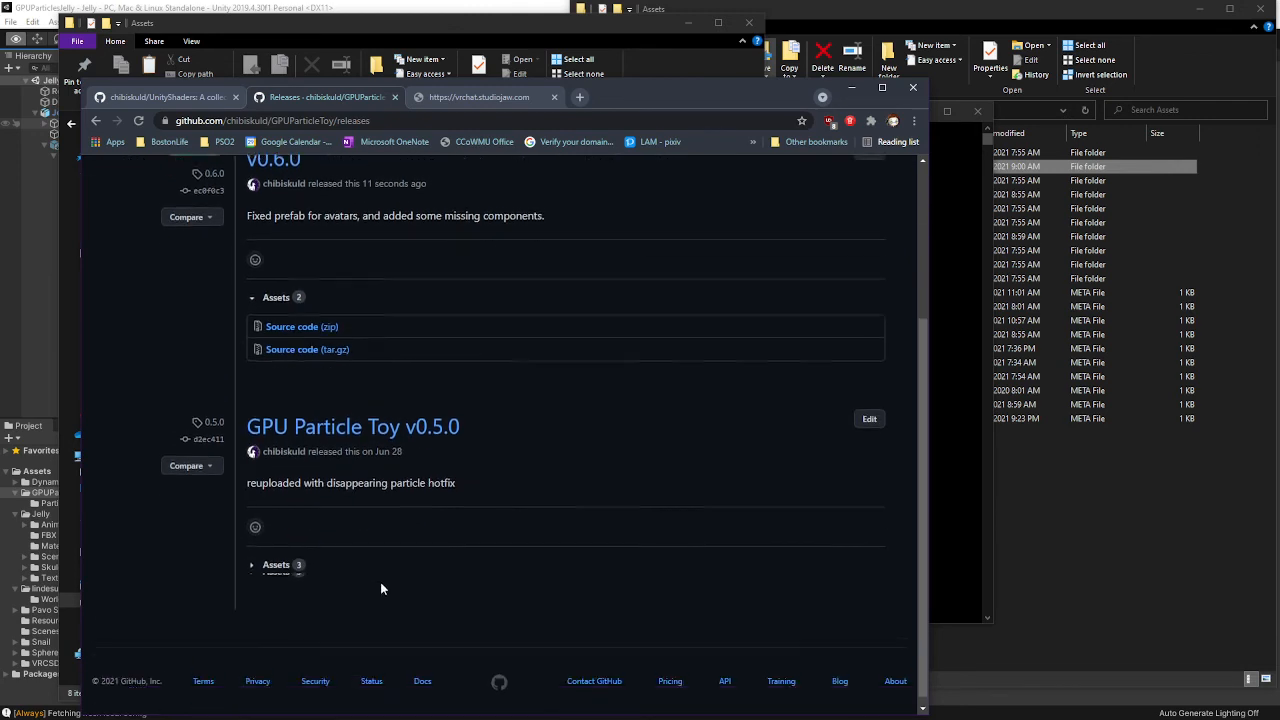
left_click(266, 562)
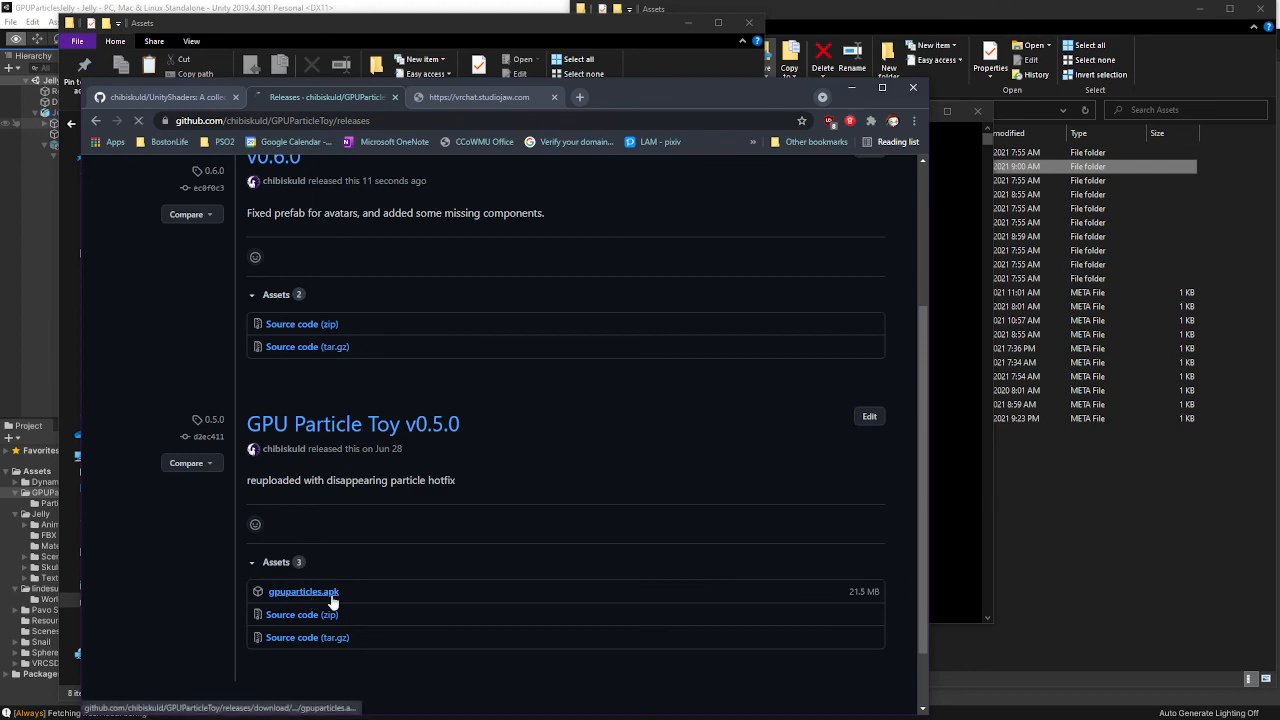
left_click(330, 597)
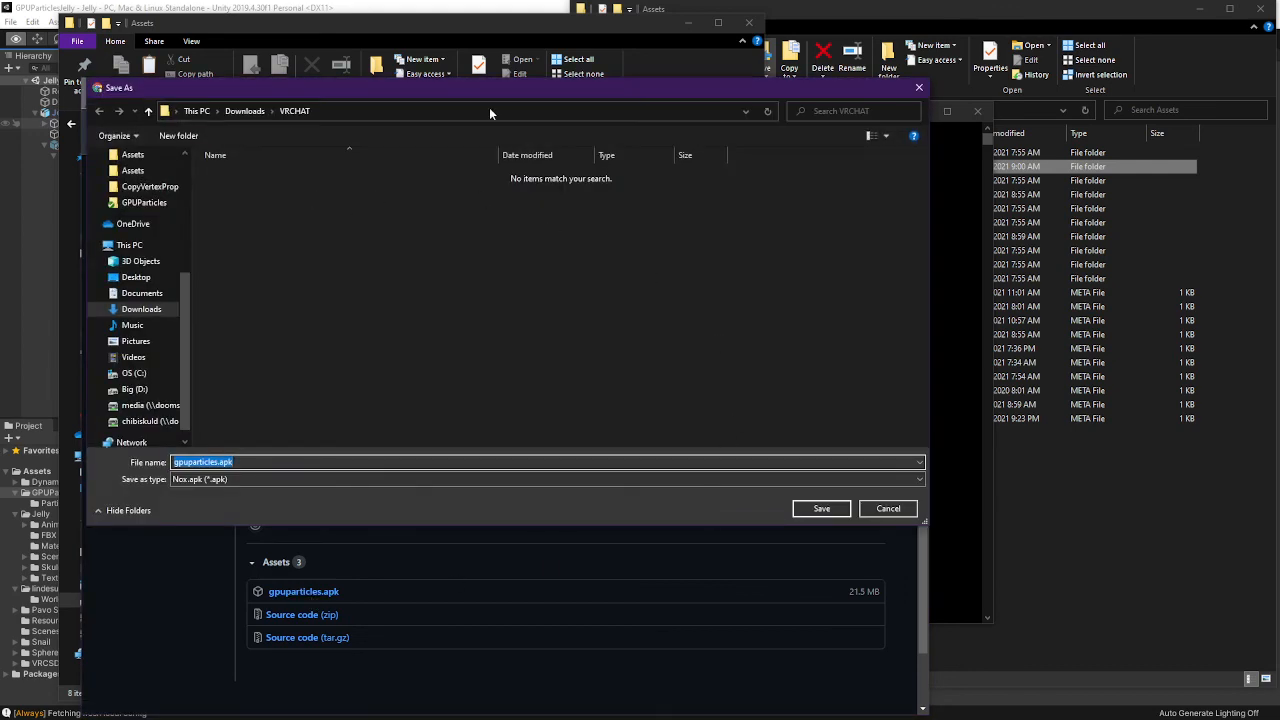
left_click(244, 111)
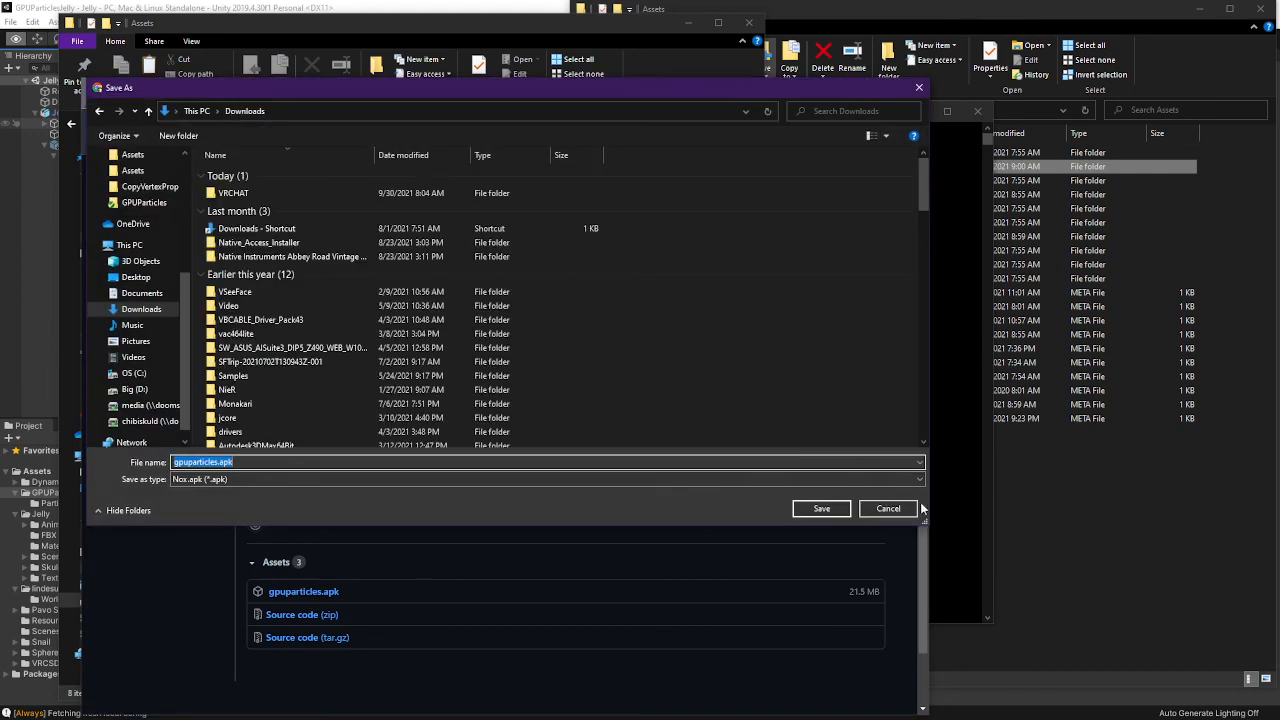
left_click(819, 508)
right_click(190, 698)
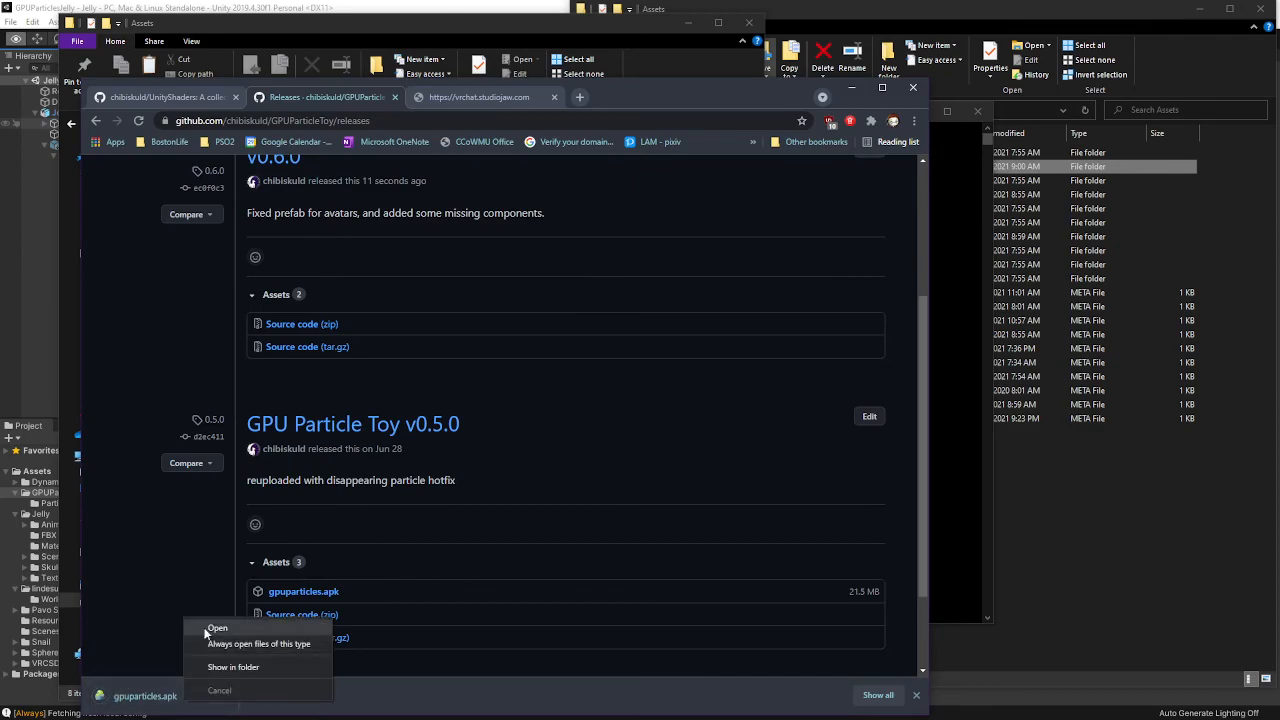
left_click(250, 669)
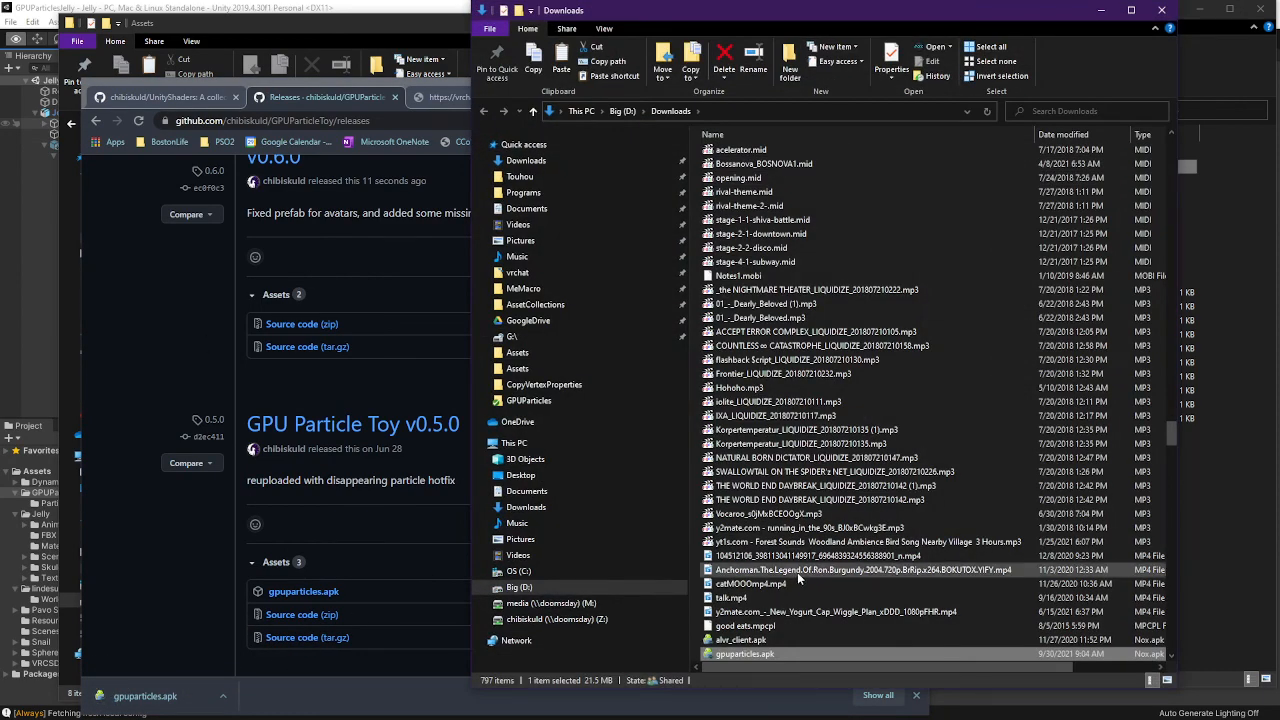
Move the Downloads window aside and open the v0.6.0 release for editing
left_click_drag(838, 16, 838, 0)
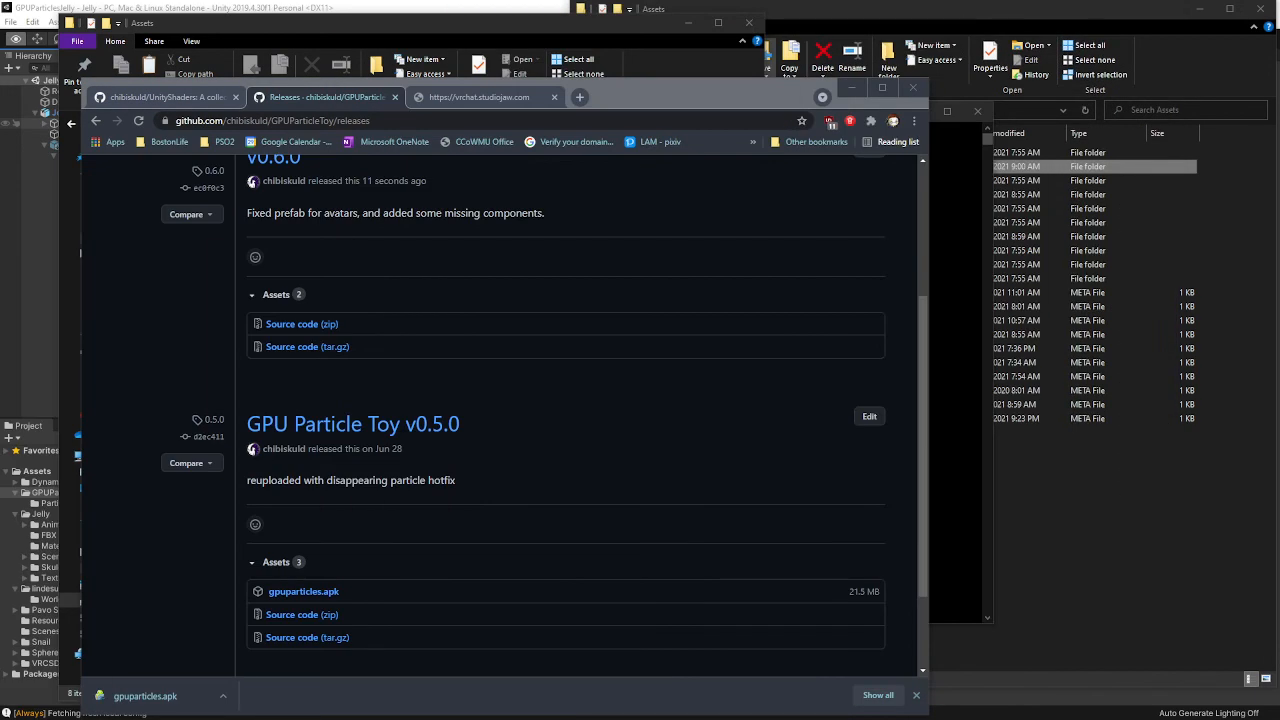
scroll(466, 323, "up", 2)
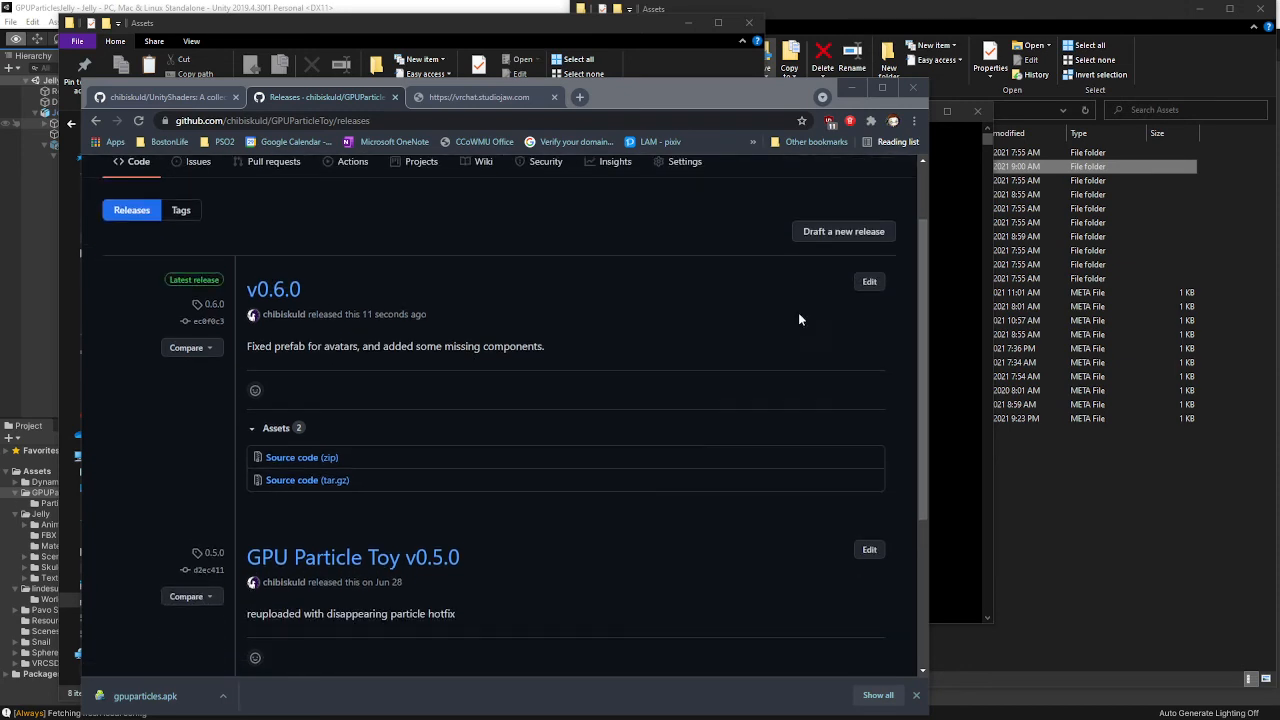
left_click(868, 284)
scroll(500, 400, "down", 3)
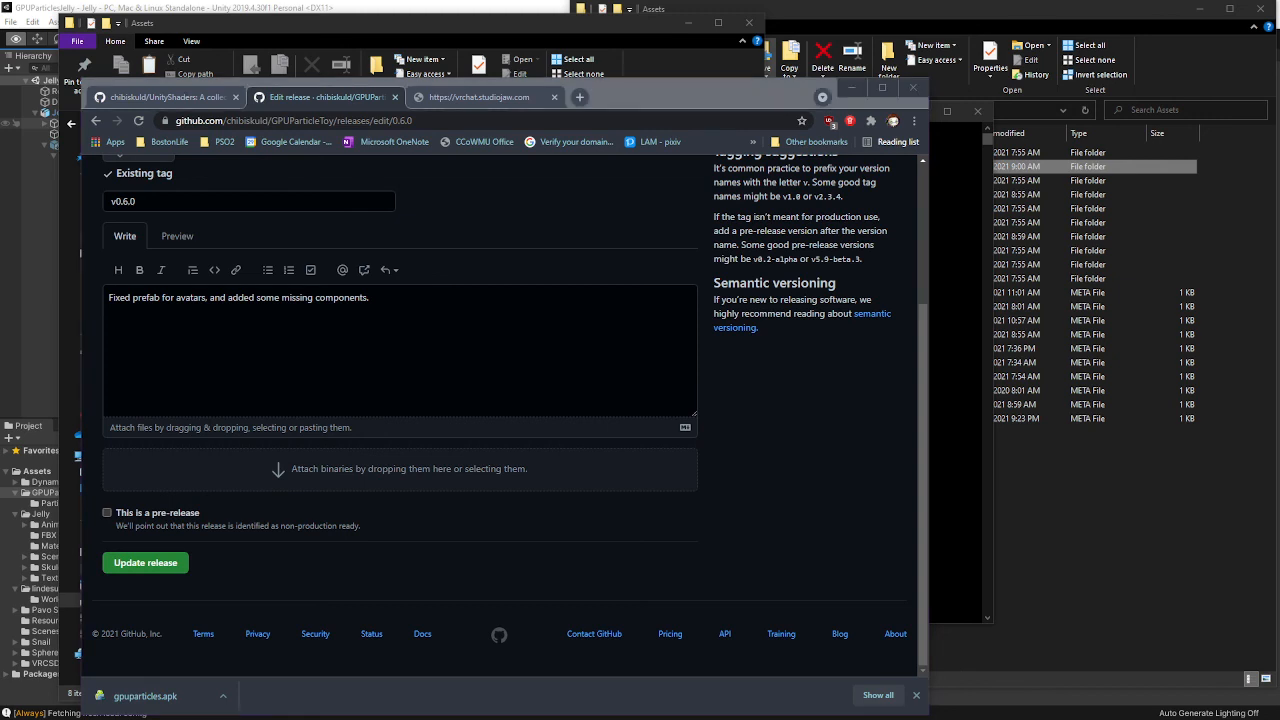
Drop gpuparticles.apk from Explorer onto the attach-binaries box and update the v0.6.0 release
left_click_drag(459, 137, 334, 482)
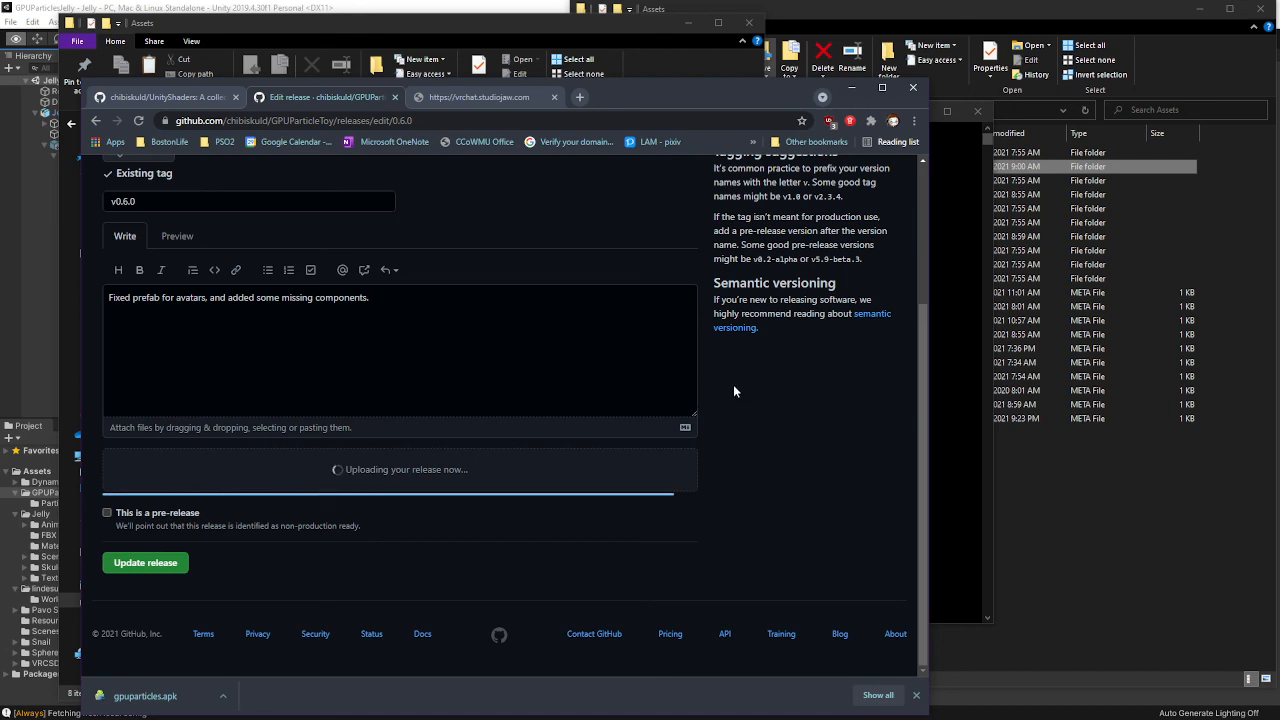
left_click(138, 596)
scroll(387, 441, "down", 1)
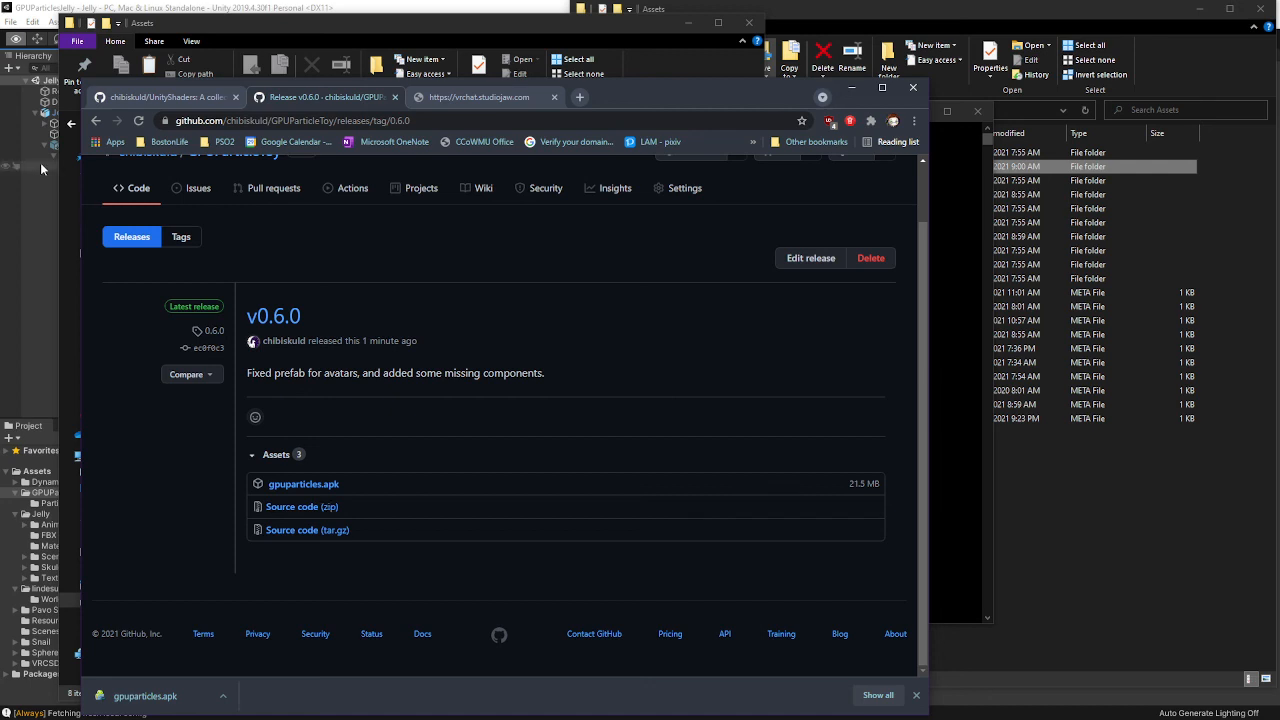
Go back to the GPUParticleToy repository page and close the covering Unity Hub window
scroll(422, 247, "up", 1)
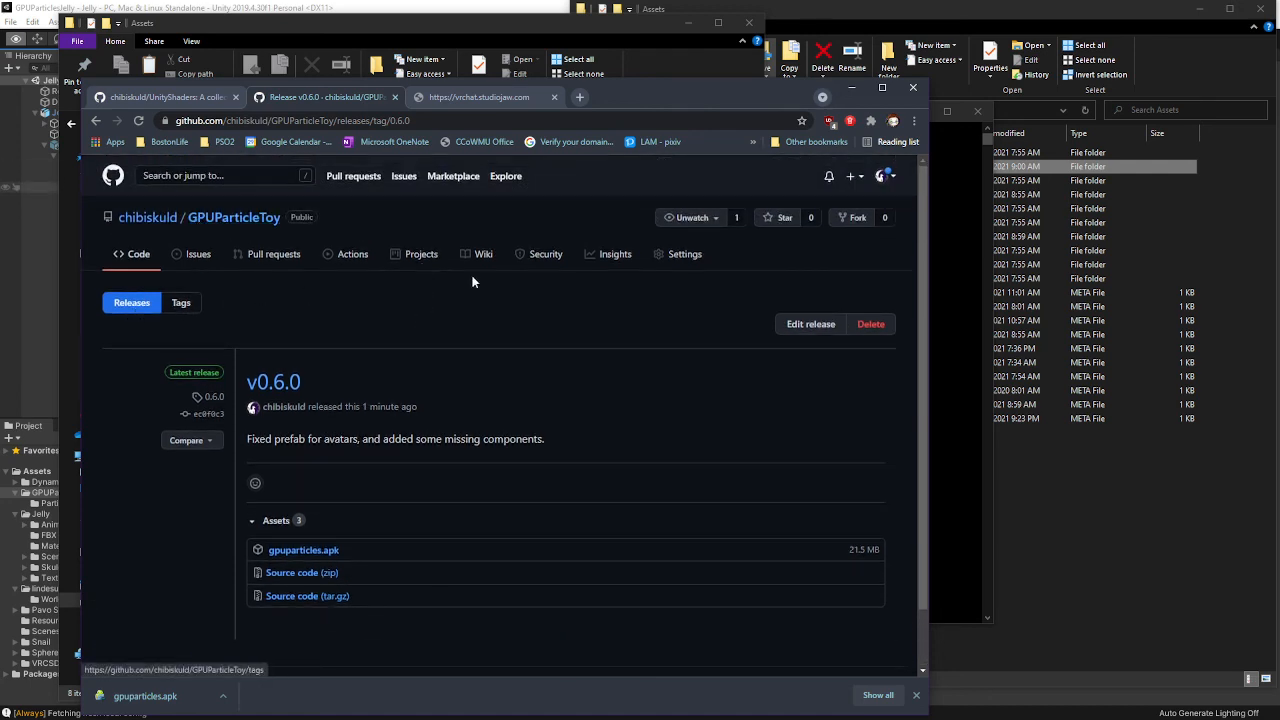
left_click(236, 221)
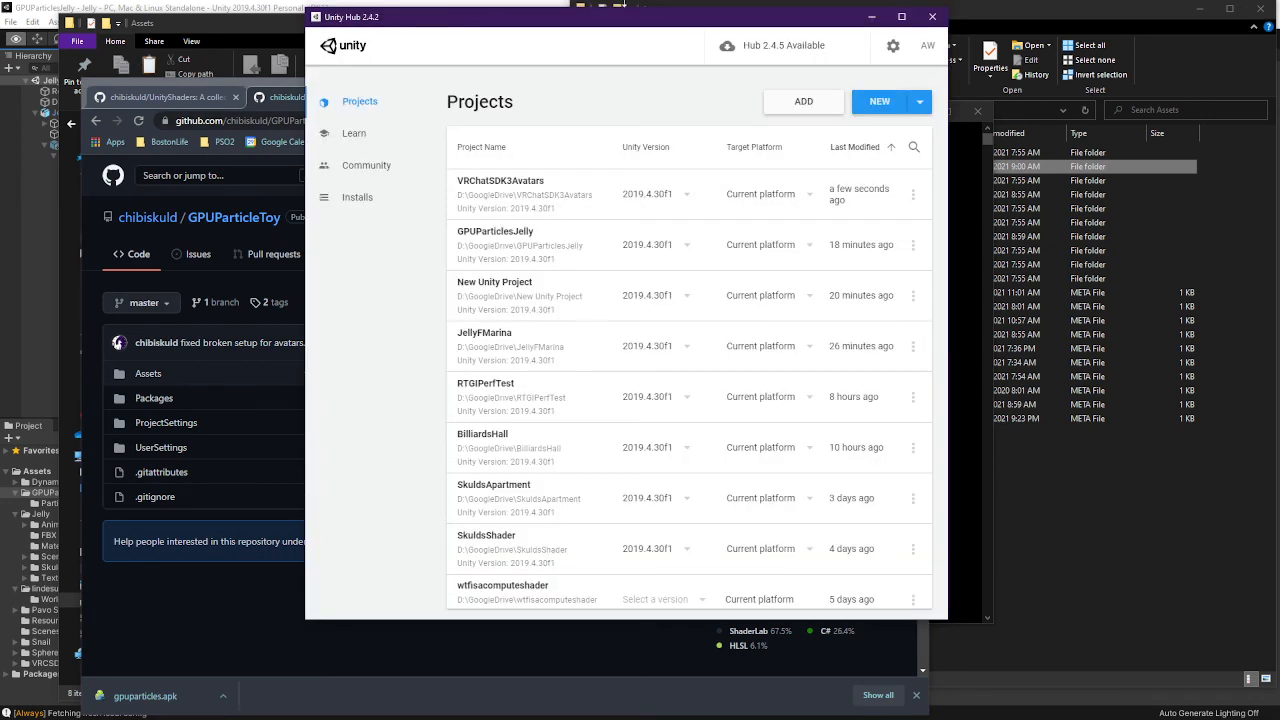
left_click(932, 17)
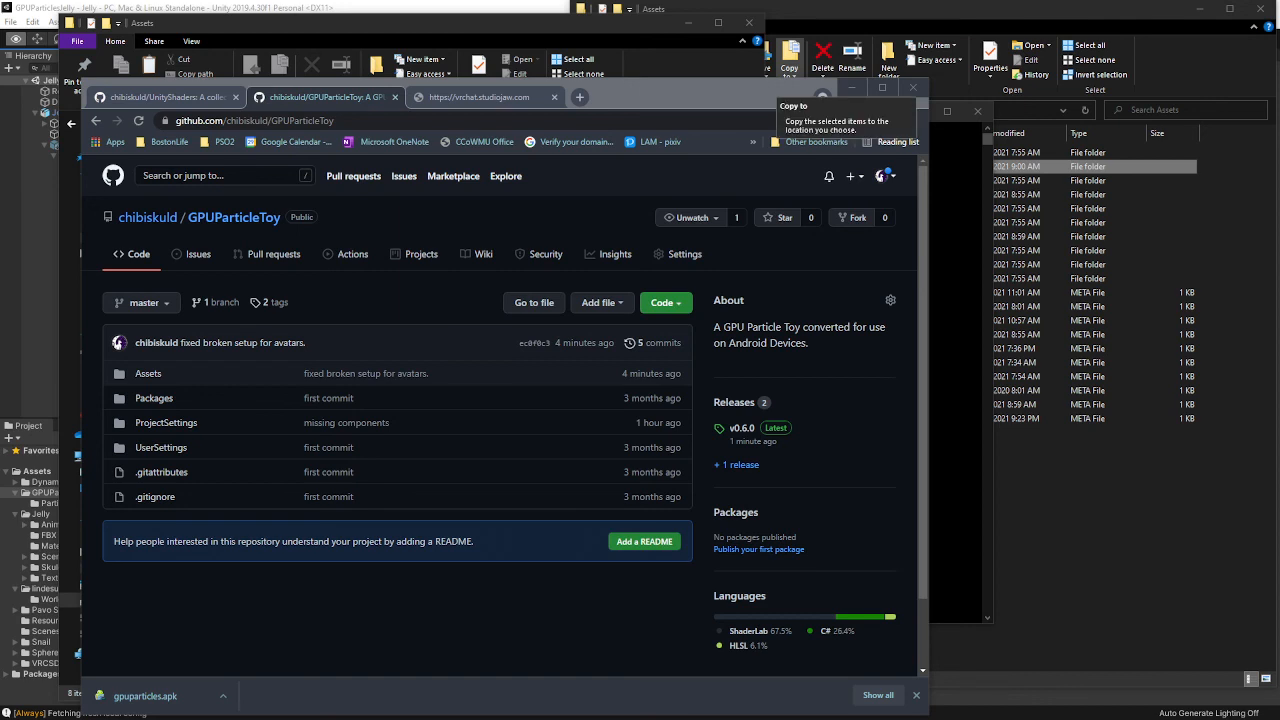